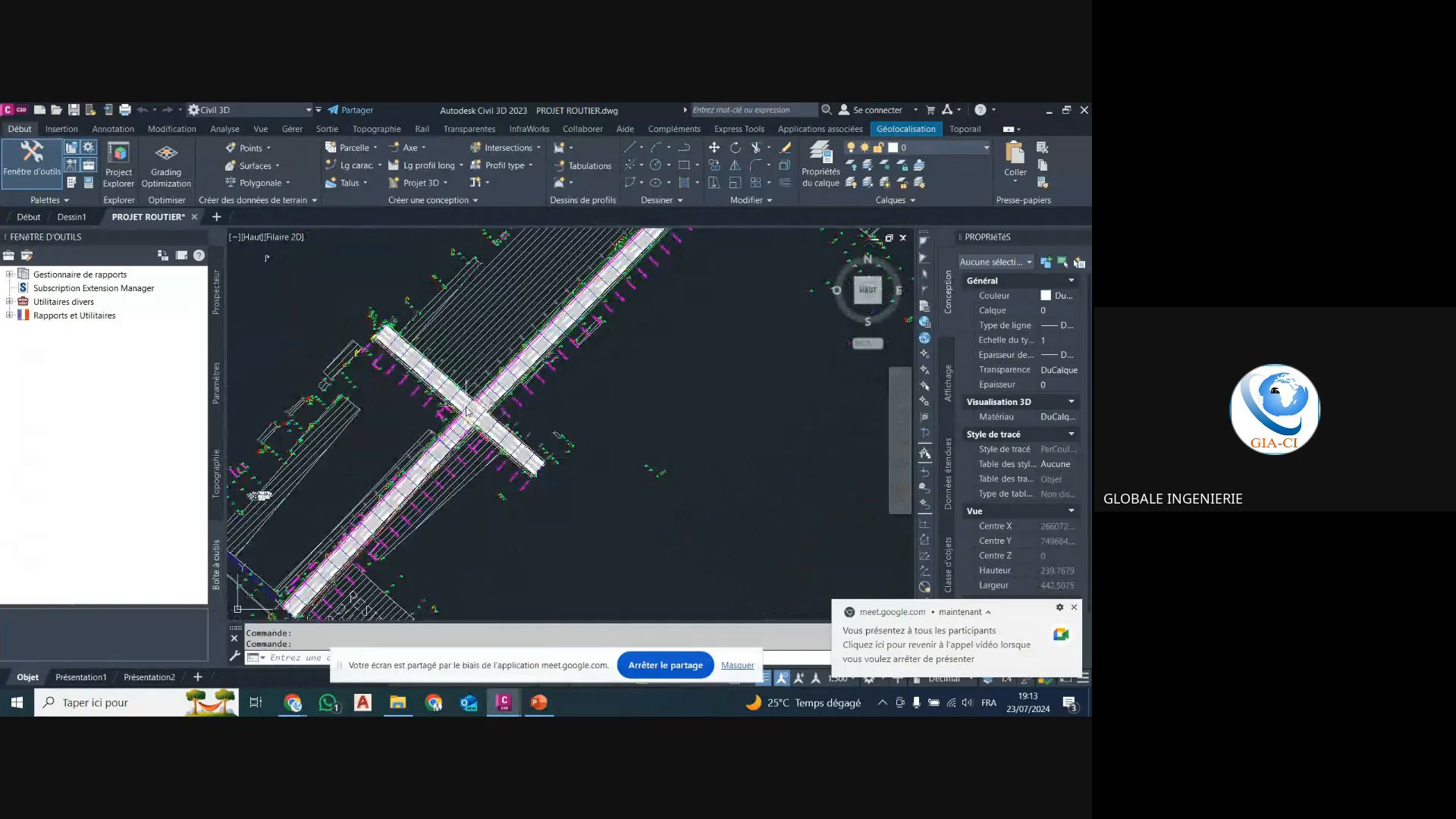
Examine the area in plan where the short cross road meets the main road corridor.
scroll(467, 411, up, 5)
scroll(471, 413, down, 5)
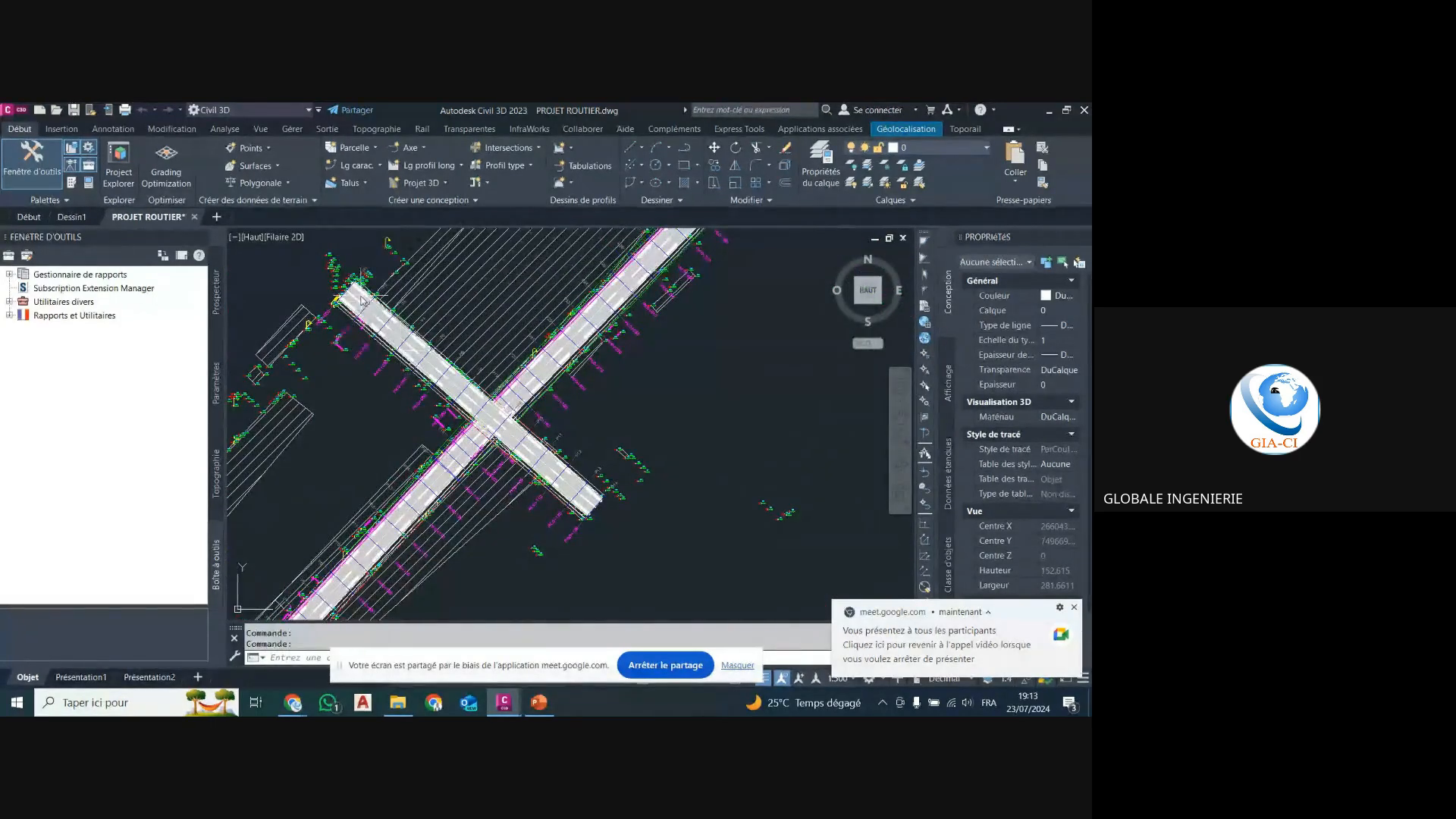
scroll(362, 300, up, 2)
scroll(455, 390, down, 4)
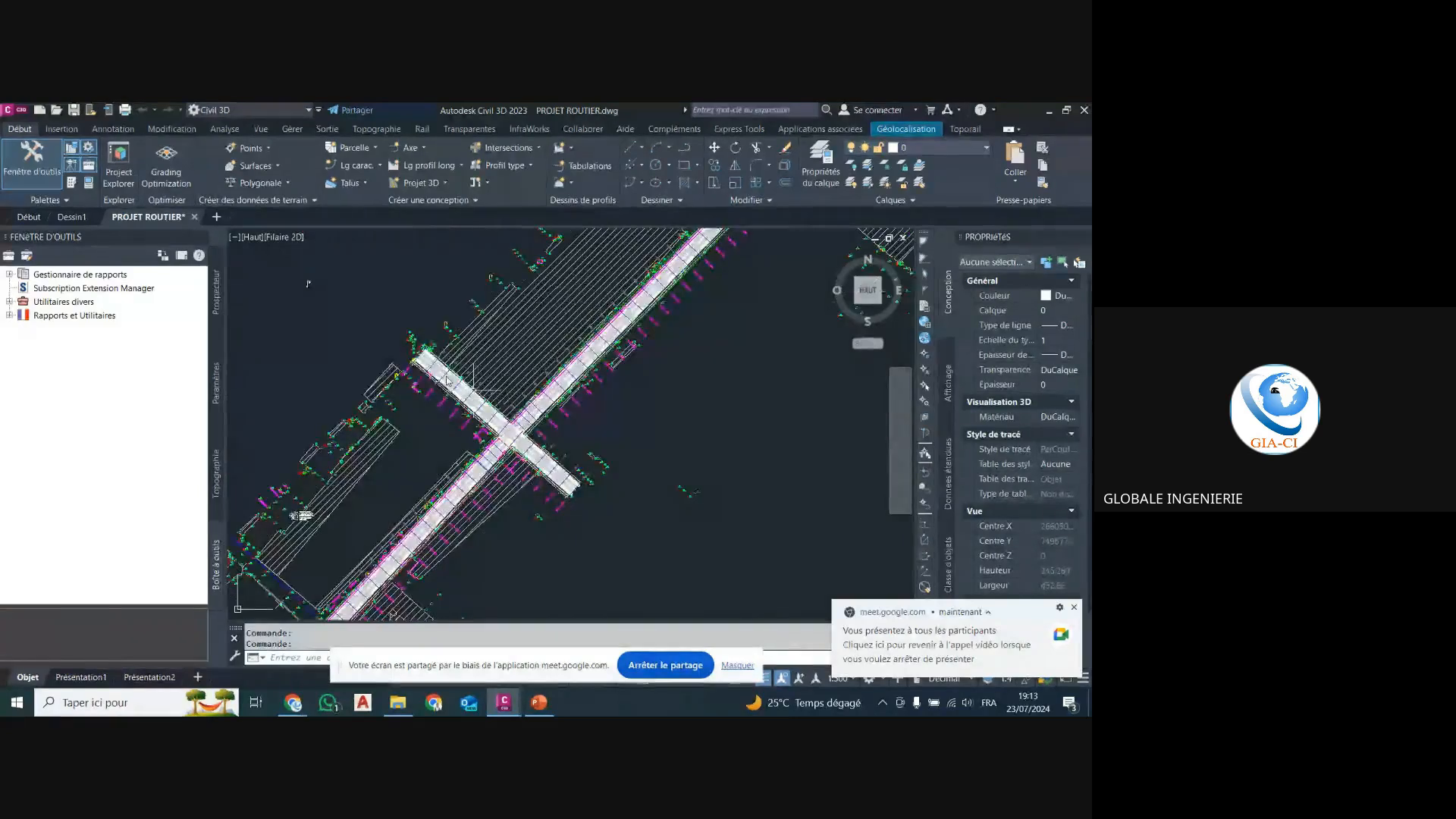
scroll(429, 367, up, 4)
scroll(443, 387, down, 5)
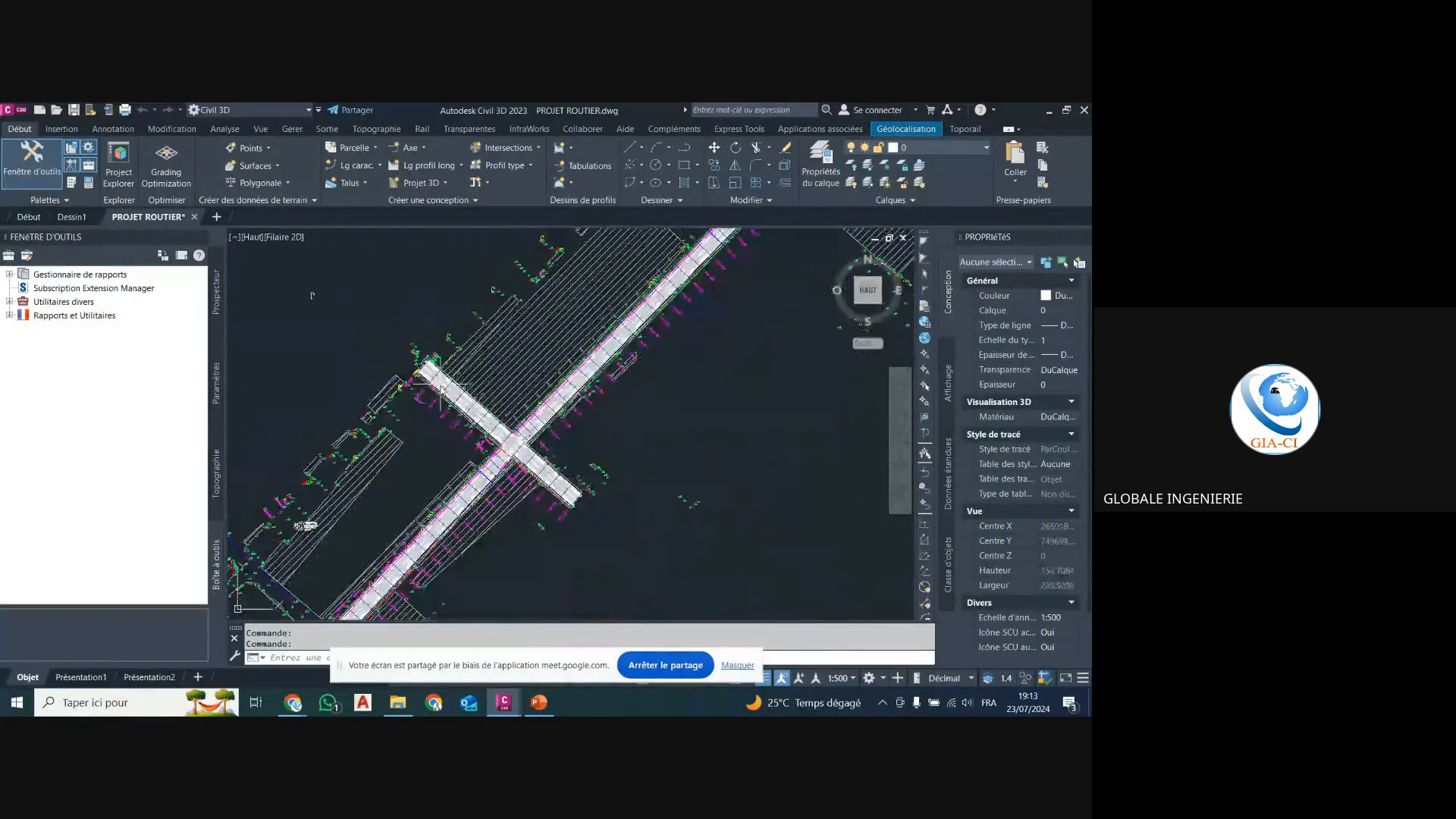
scroll(506, 409, up, 2)
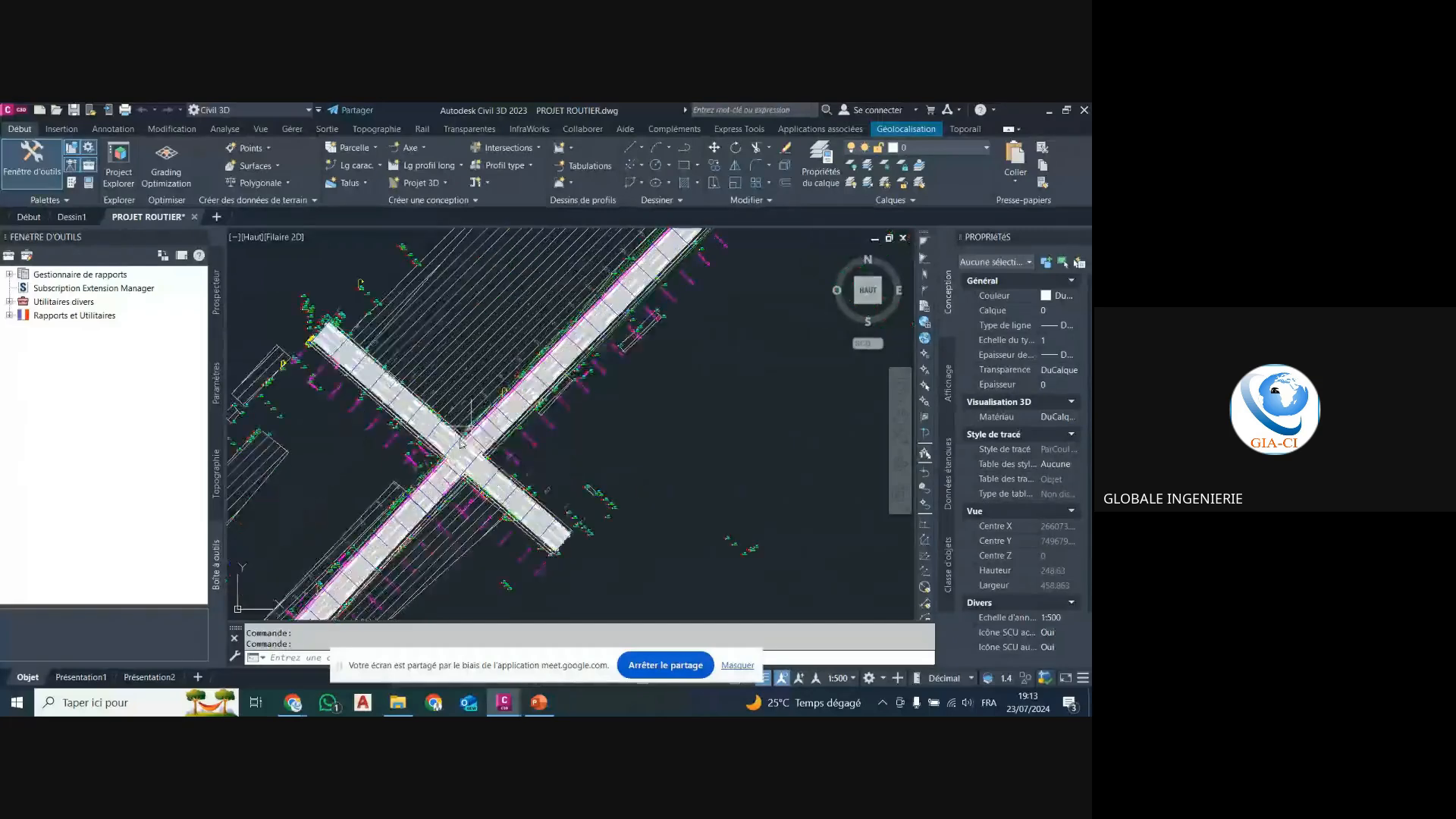
scroll(440, 453, up, 2)
scroll(365, 367, up, 6)
scroll(359, 358, down, 4)
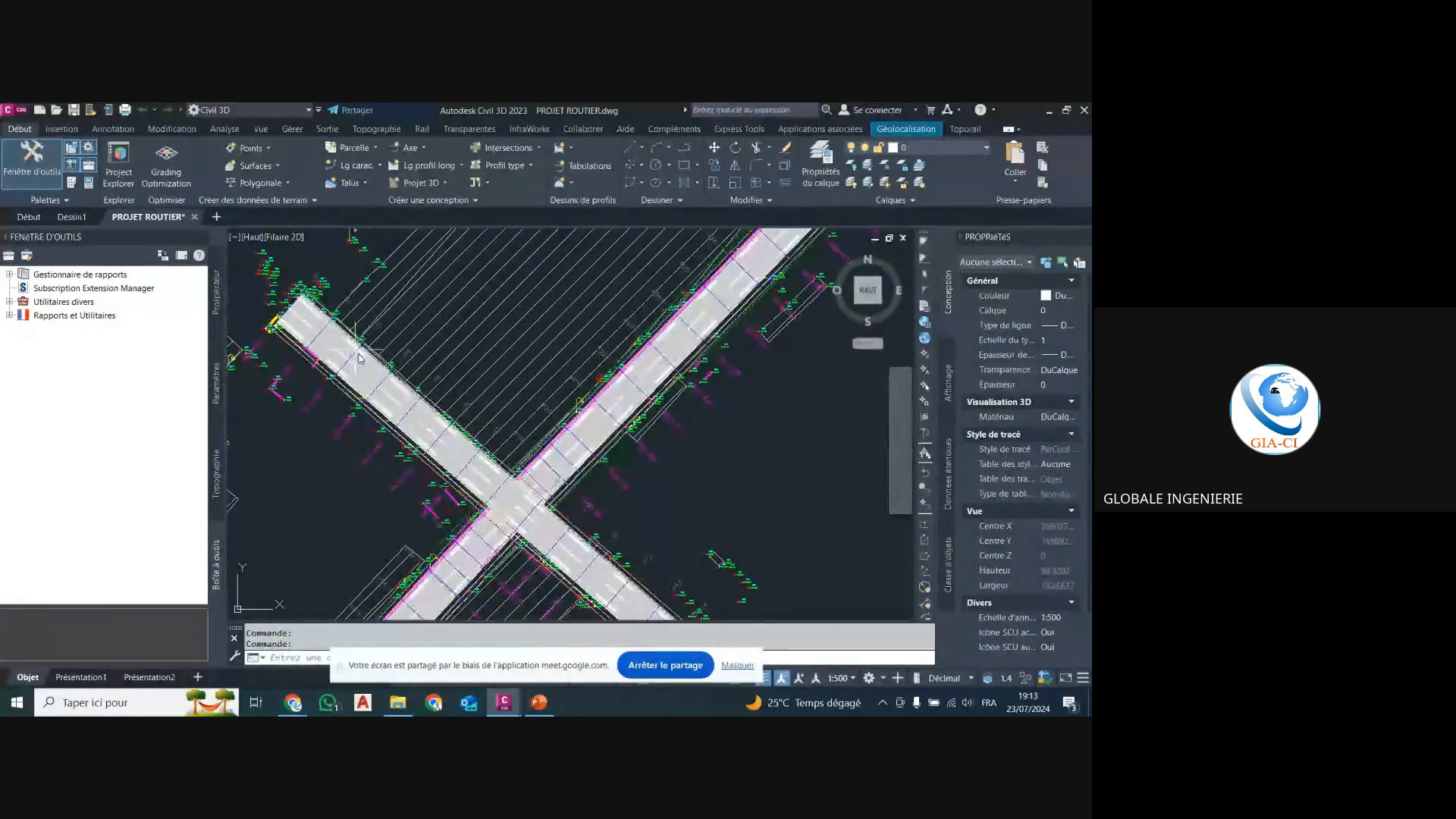
scroll(541, 487, down, 3)
scroll(557, 484, down, 2)
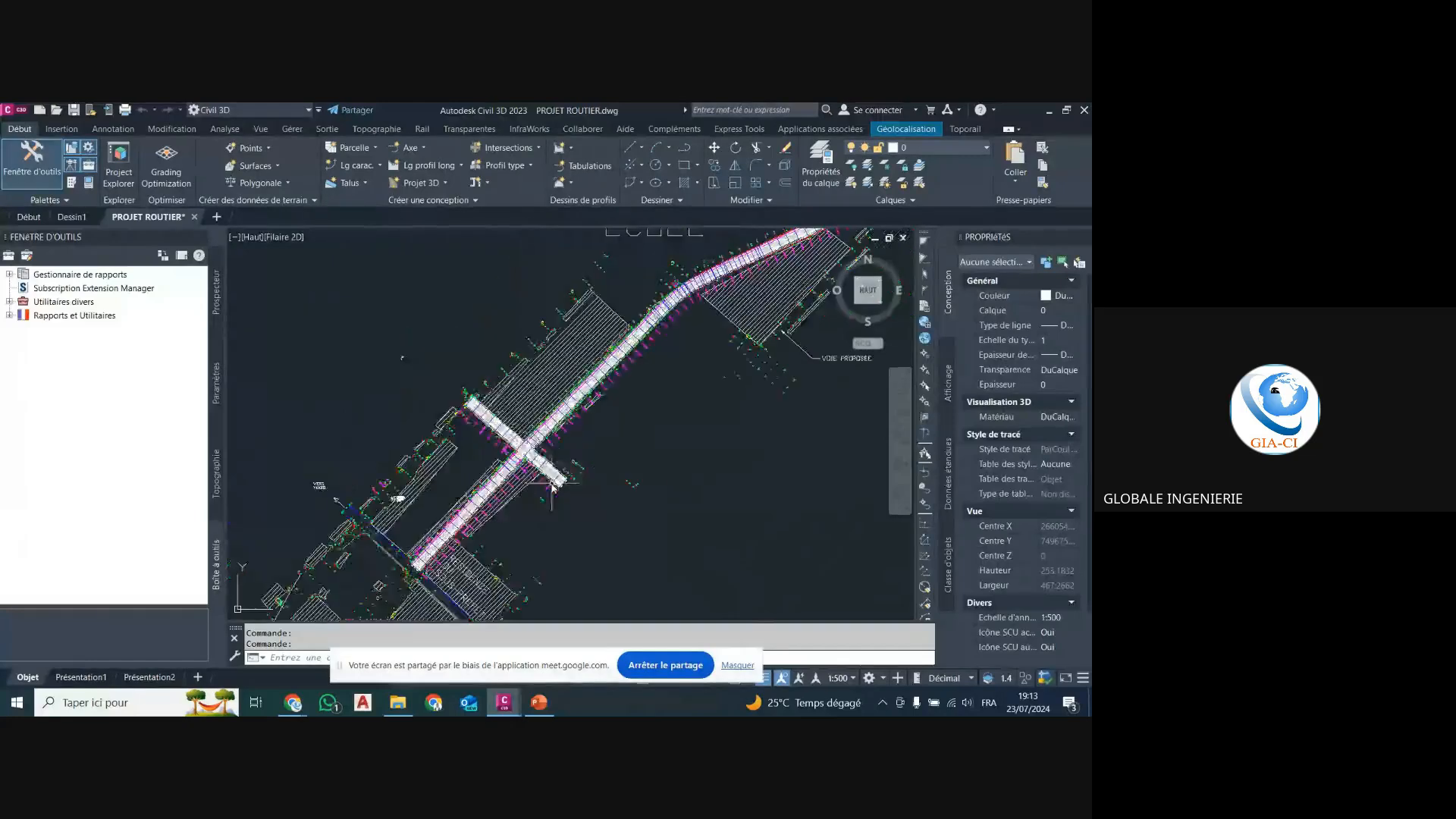
Inspect the short cross road's longitudinal profile view, comparing the ground line with the design line.
scroll(559, 482, down, 2)
scroll(607, 424, down, 3)
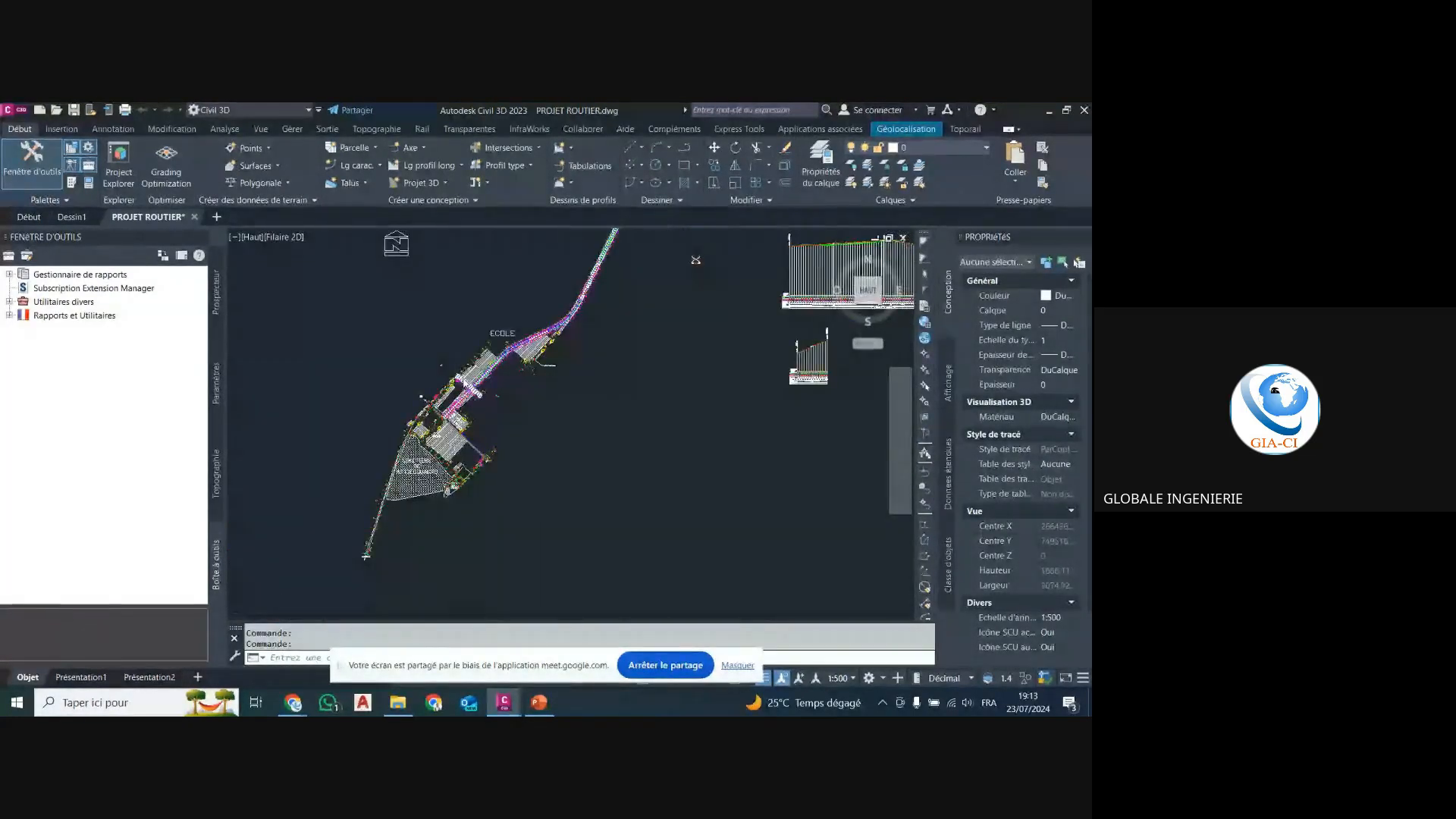
scroll(649, 373, down, 2)
scroll(649, 373, up, 7)
scroll(334, 580, up, 4)
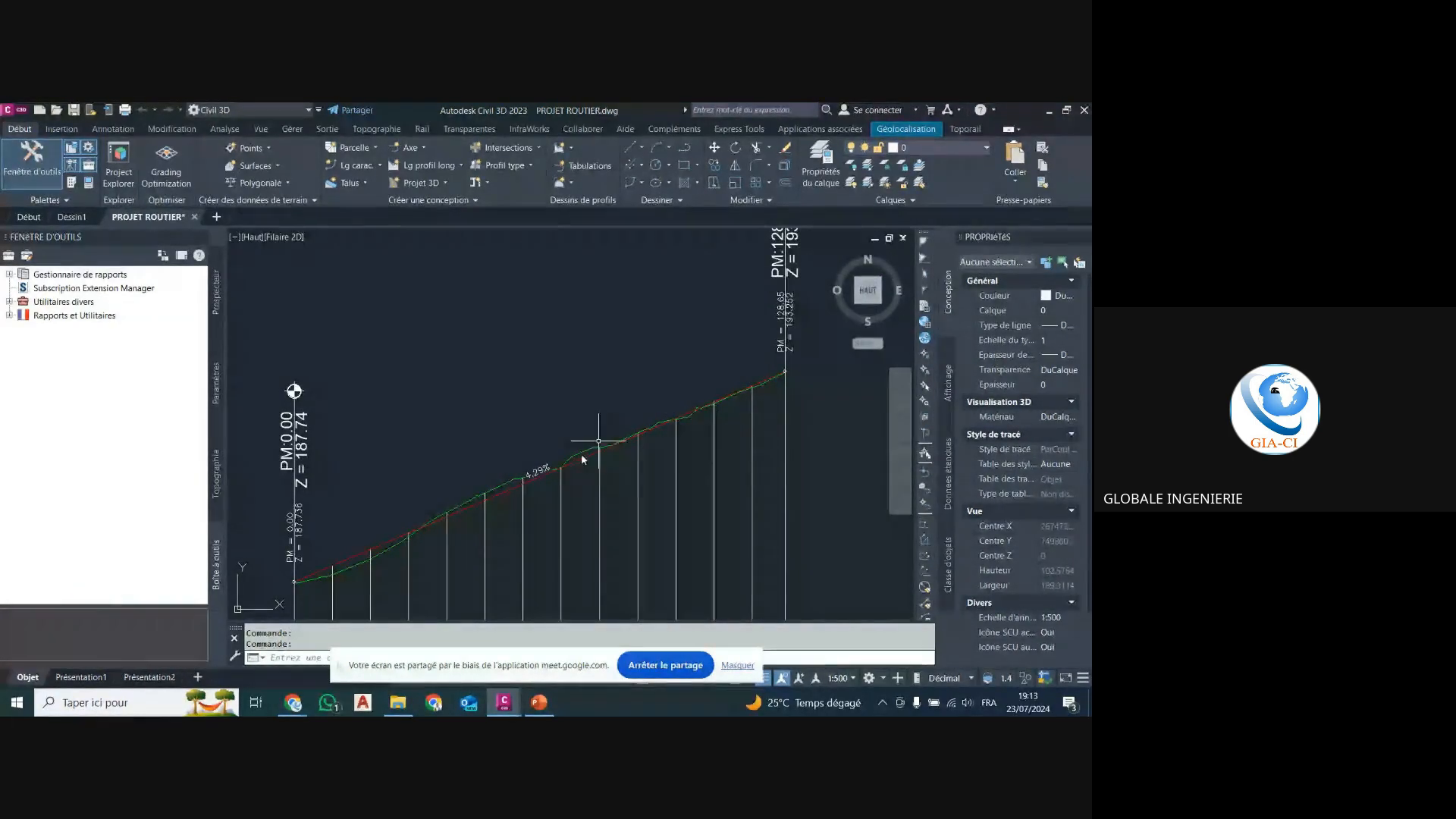
scroll(580, 464, down, 5)
scroll(504, 455, down, 2)
Inspect the two typical road cross-section assemblies, looking closely at the lower one.
scroll(504, 407, up, 4)
scroll(559, 364, up, 6)
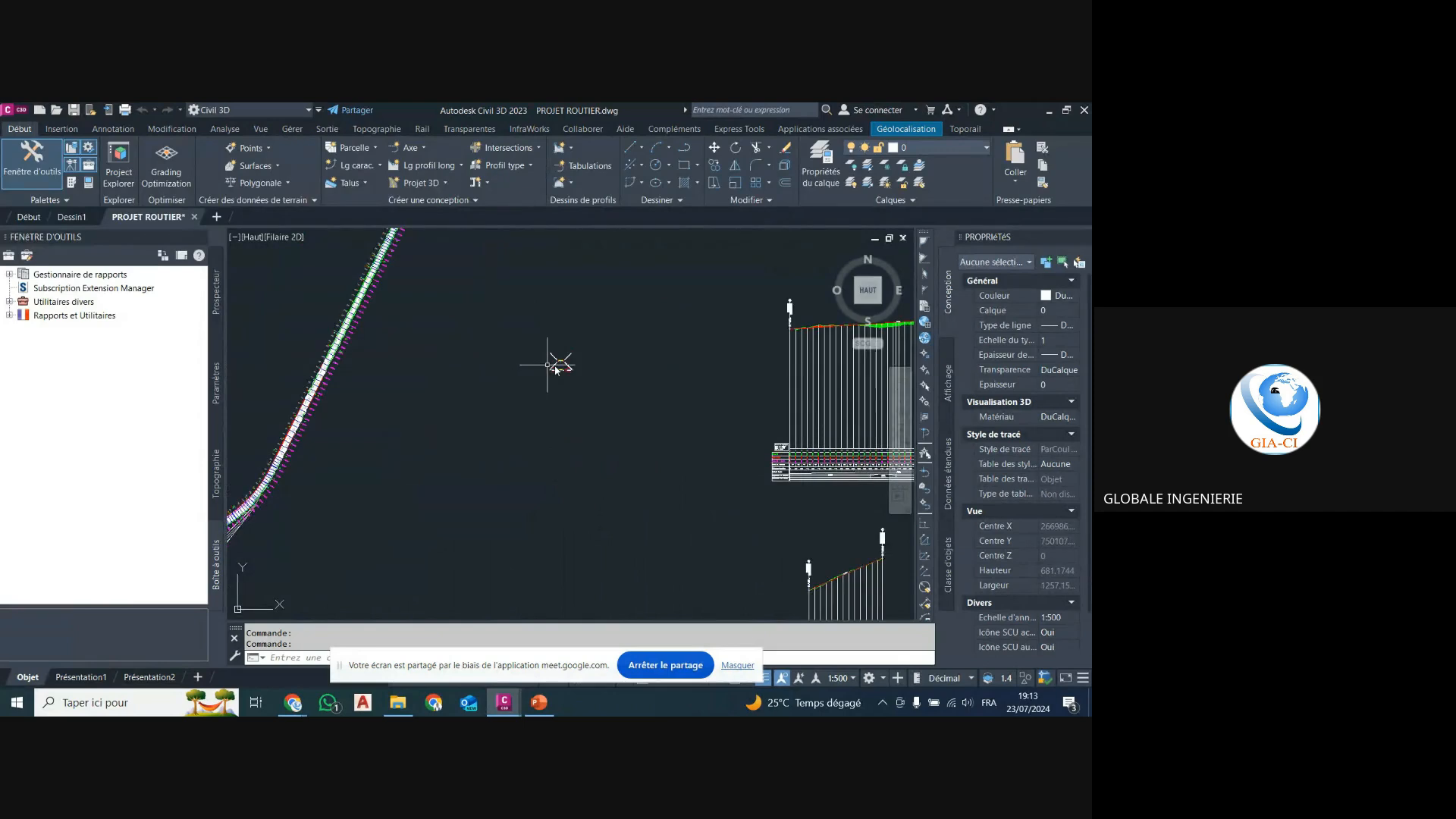
scroll(562, 367, up, 4)
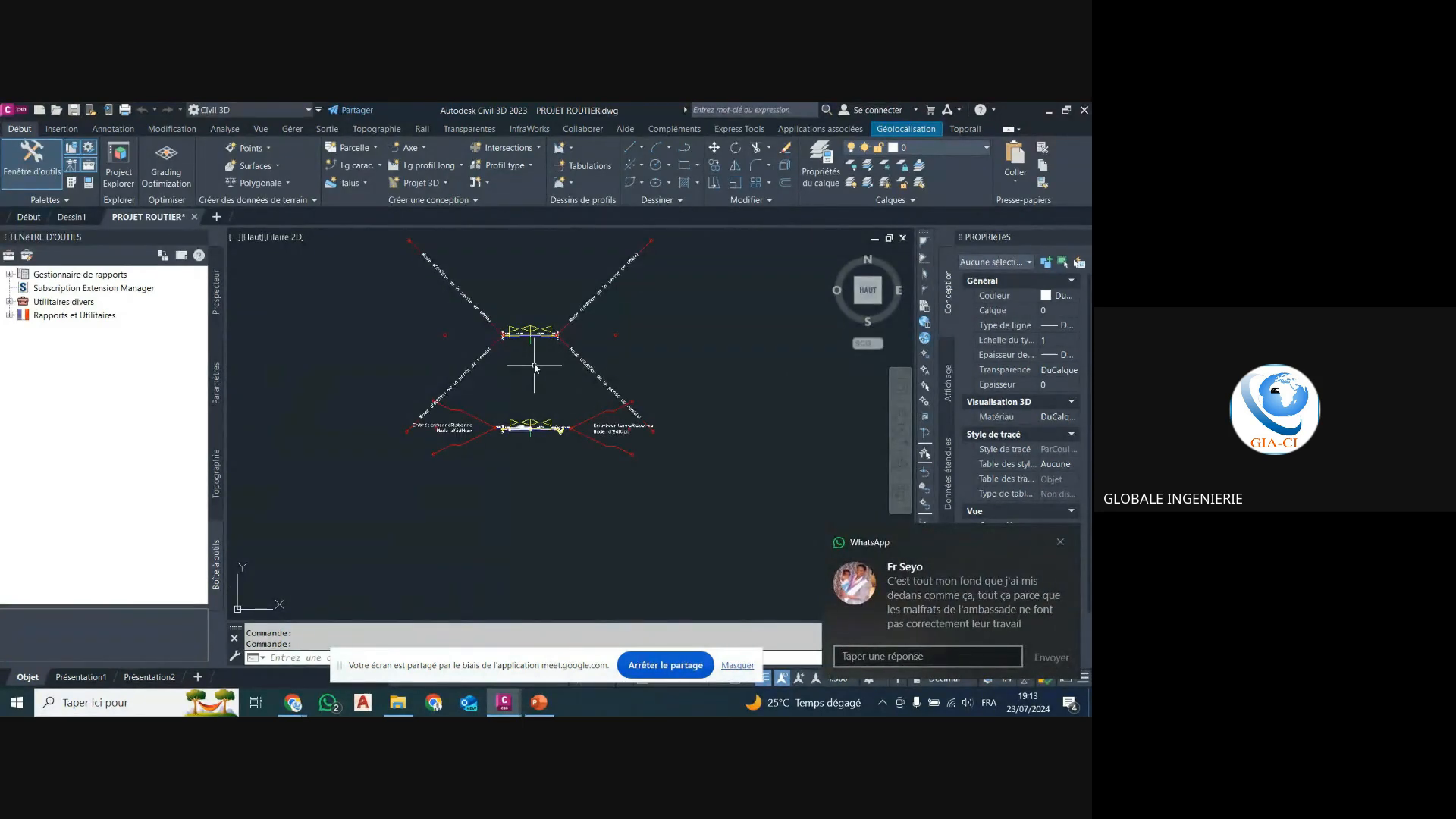
scroll(519, 446, up, 2)
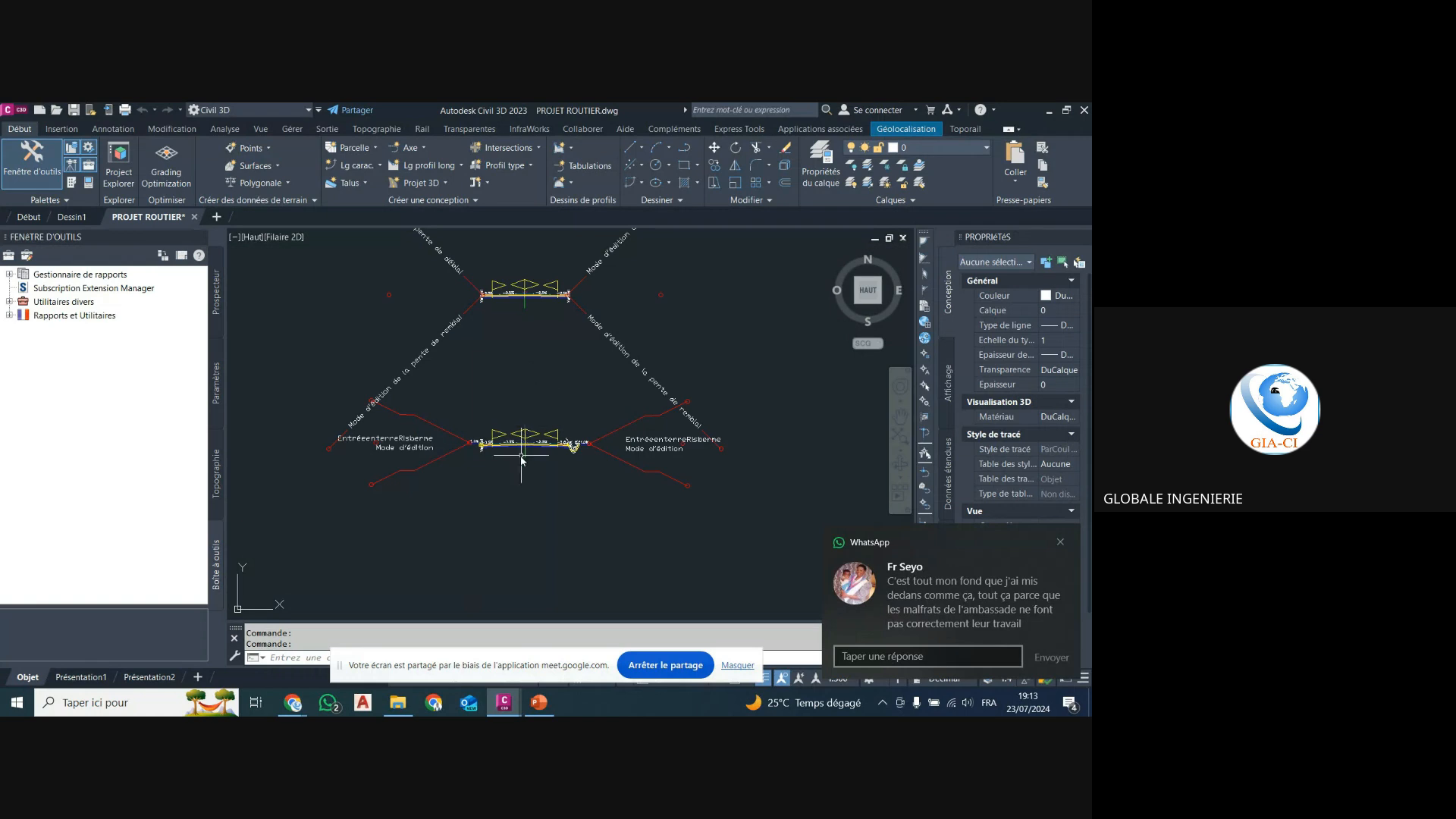
scroll(516, 448, up, 1)
scroll(516, 445, up, 2)
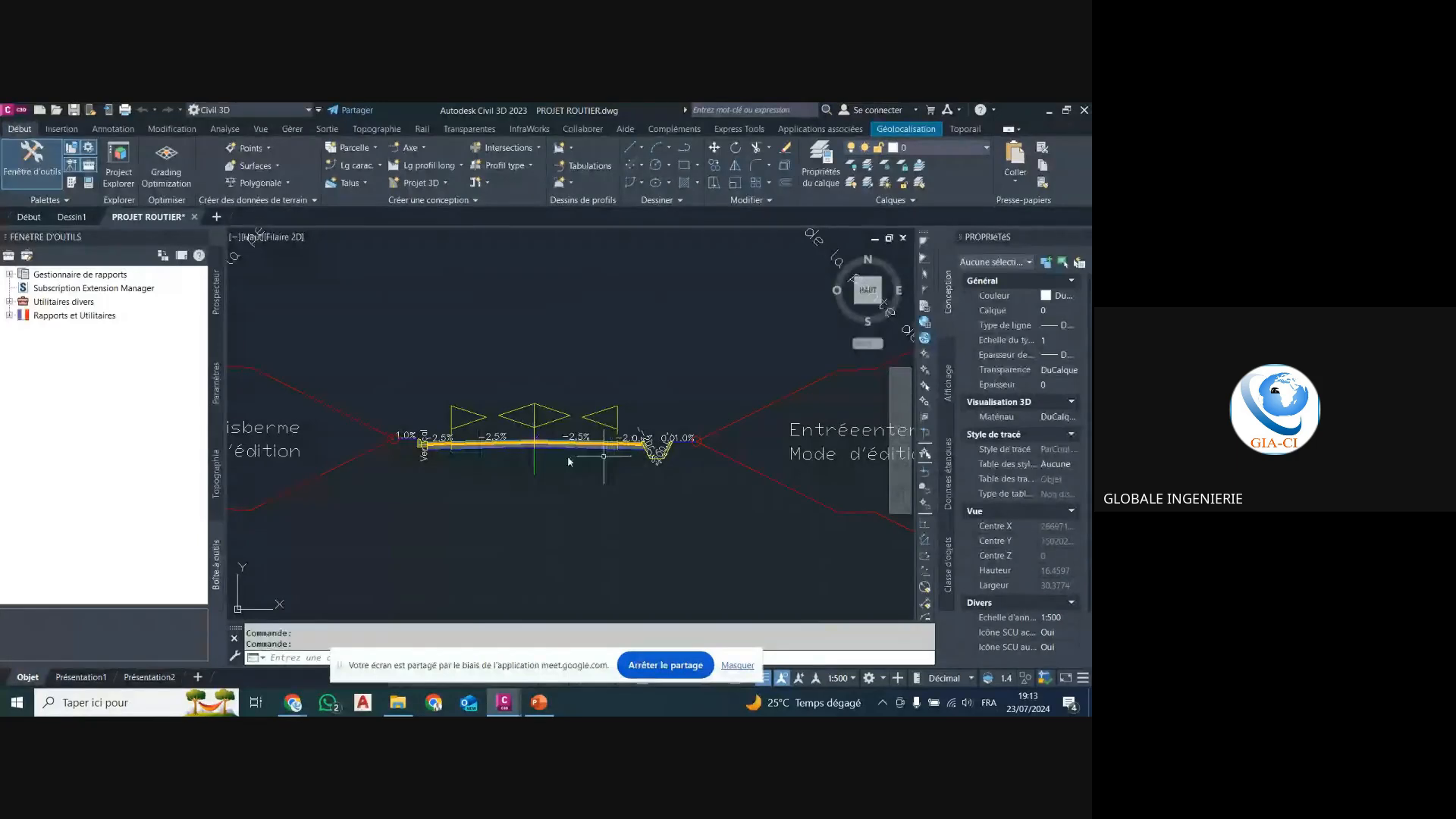
scroll(561, 451, down, 10)
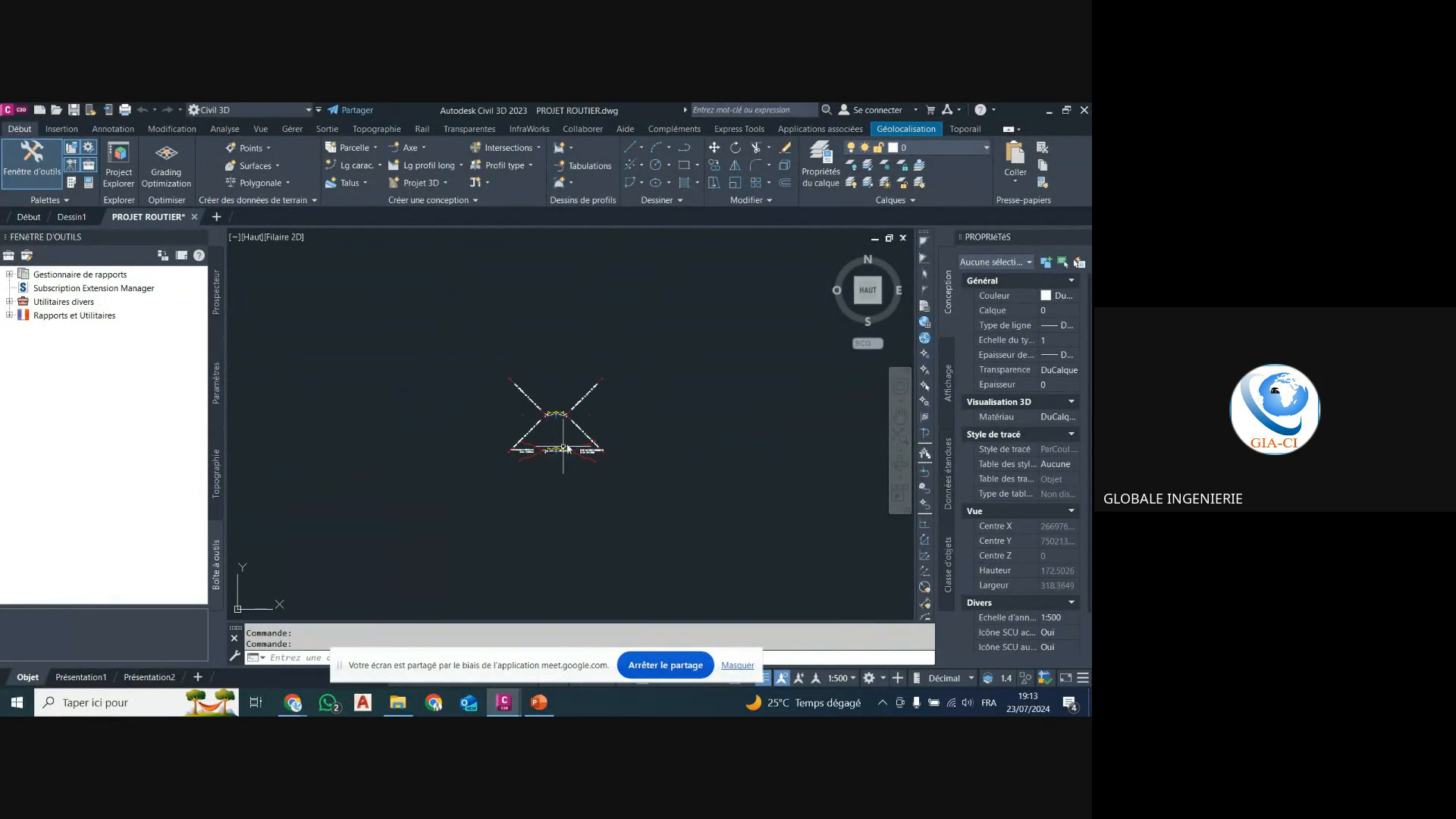
Return to the junction of the two corridors in plan and check how their carriageways overlap.
scroll(569, 440, down, 3)
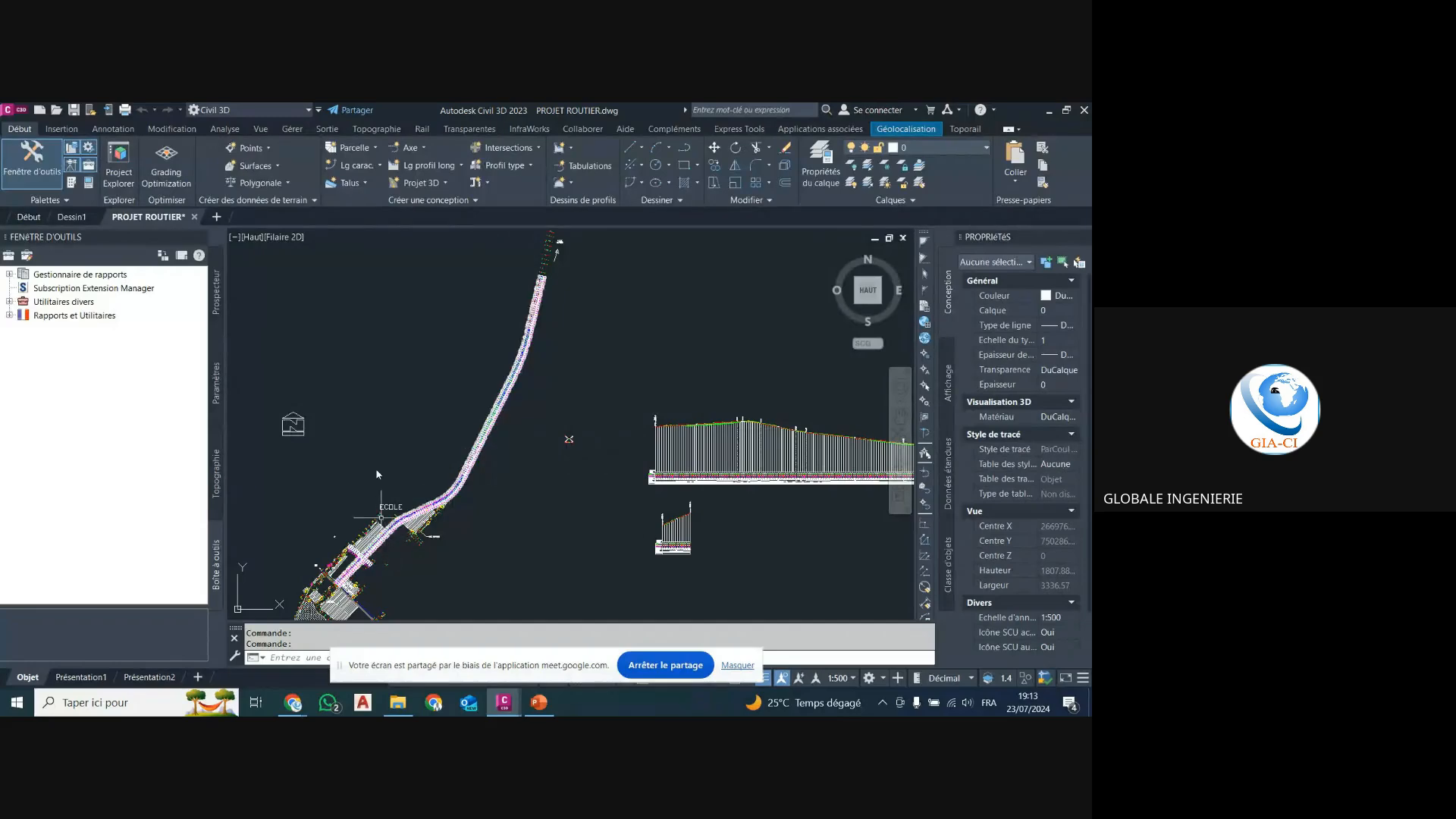
scroll(475, 399, up, 10)
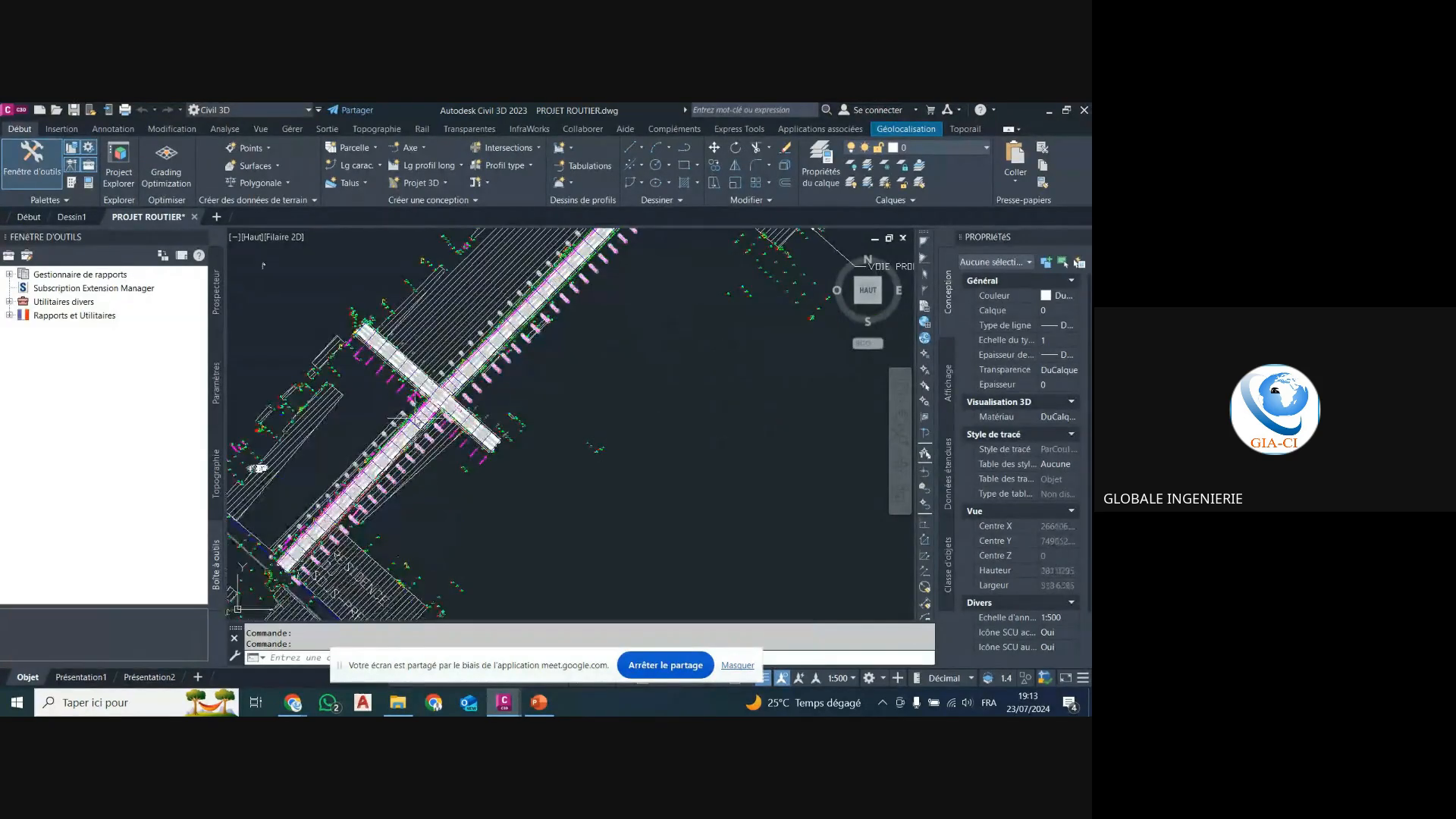
scroll(482, 379, up, 5)
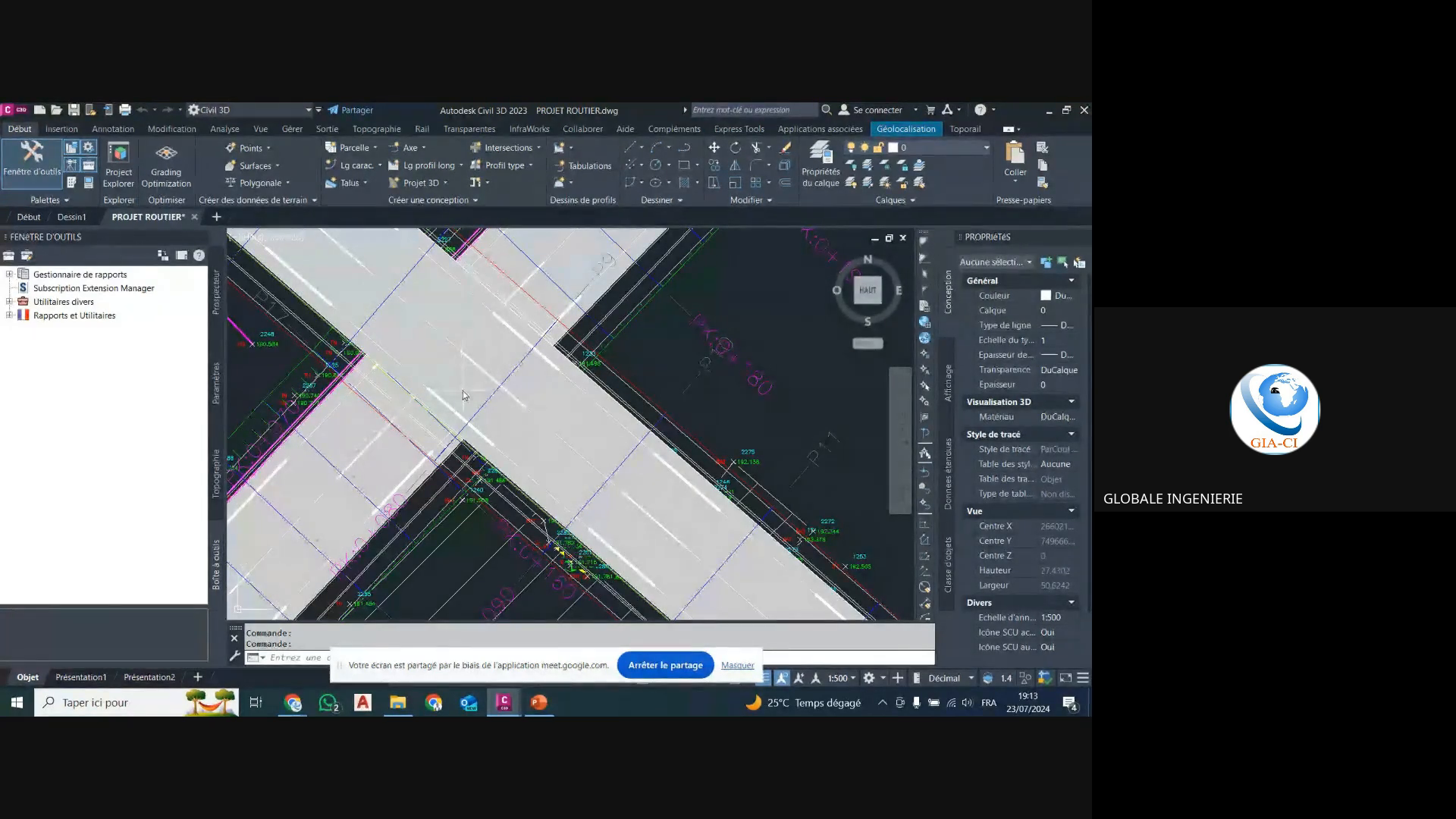
scroll(485, 394, down, 4)
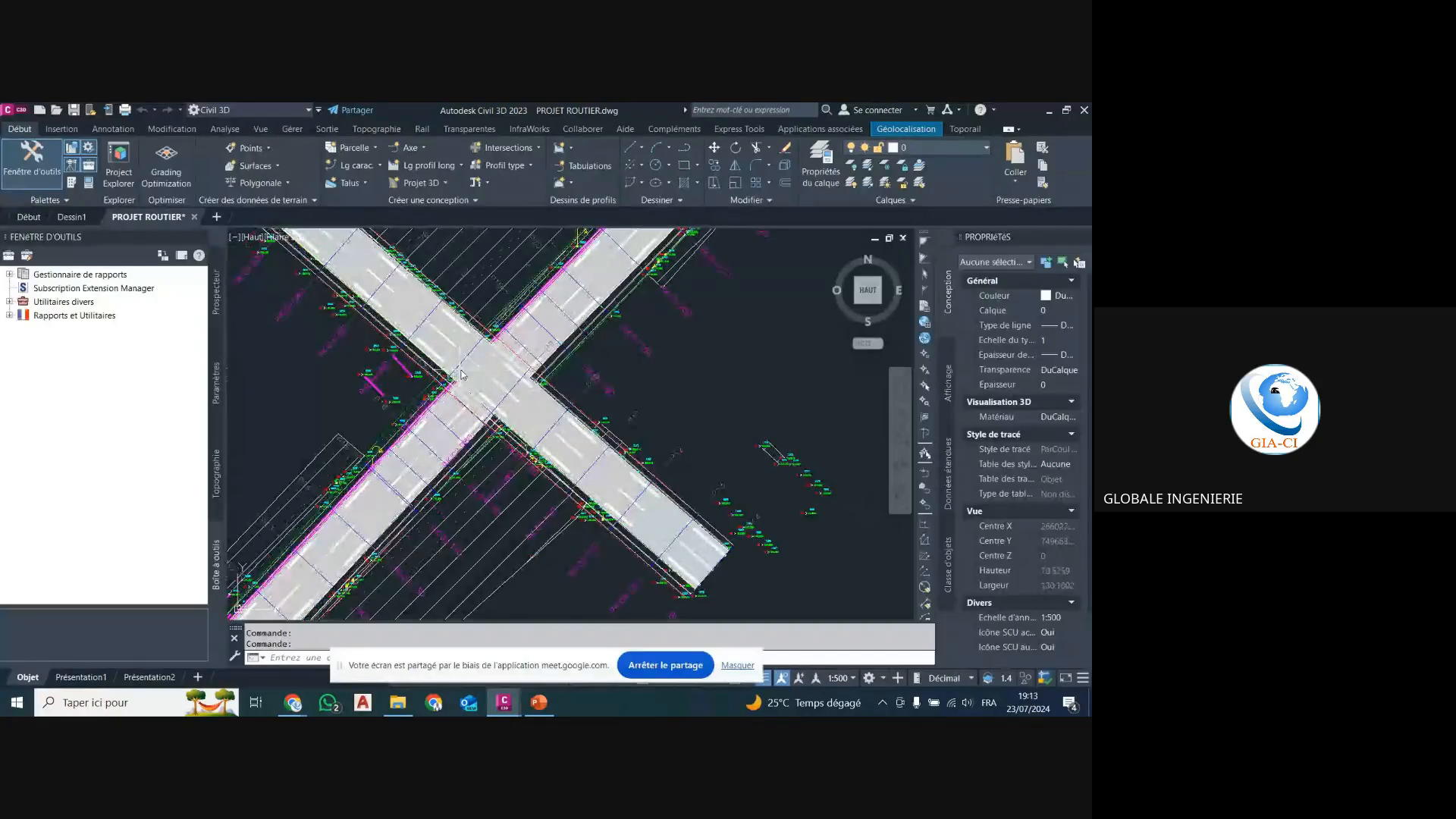
scroll(514, 400, down, 3)
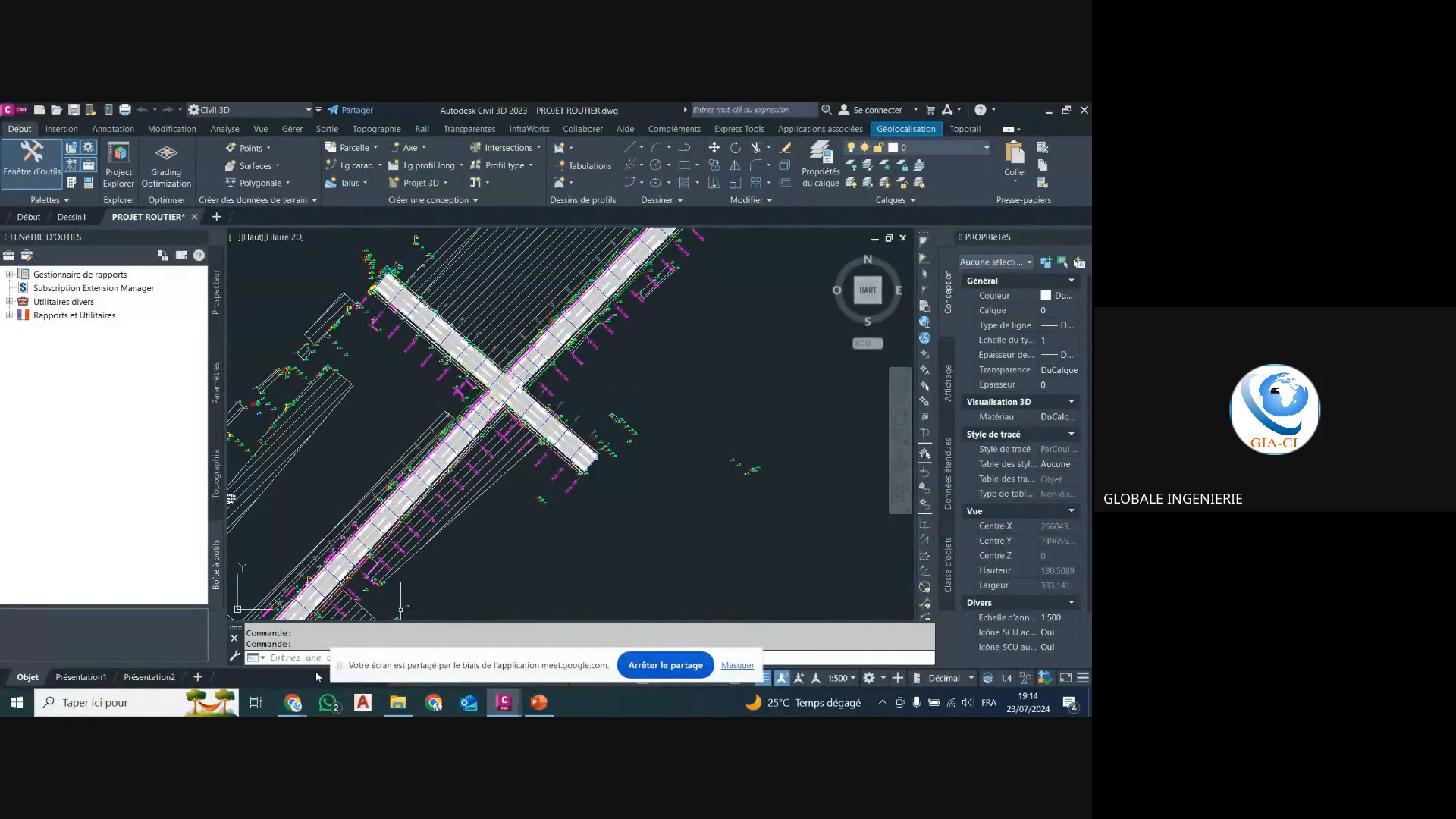
Switch to the Google Meet call in the browser, then return to PROJET ROUTIER.dwg in Civil 3D.
mouse_move(296, 707)
click(215, 638)
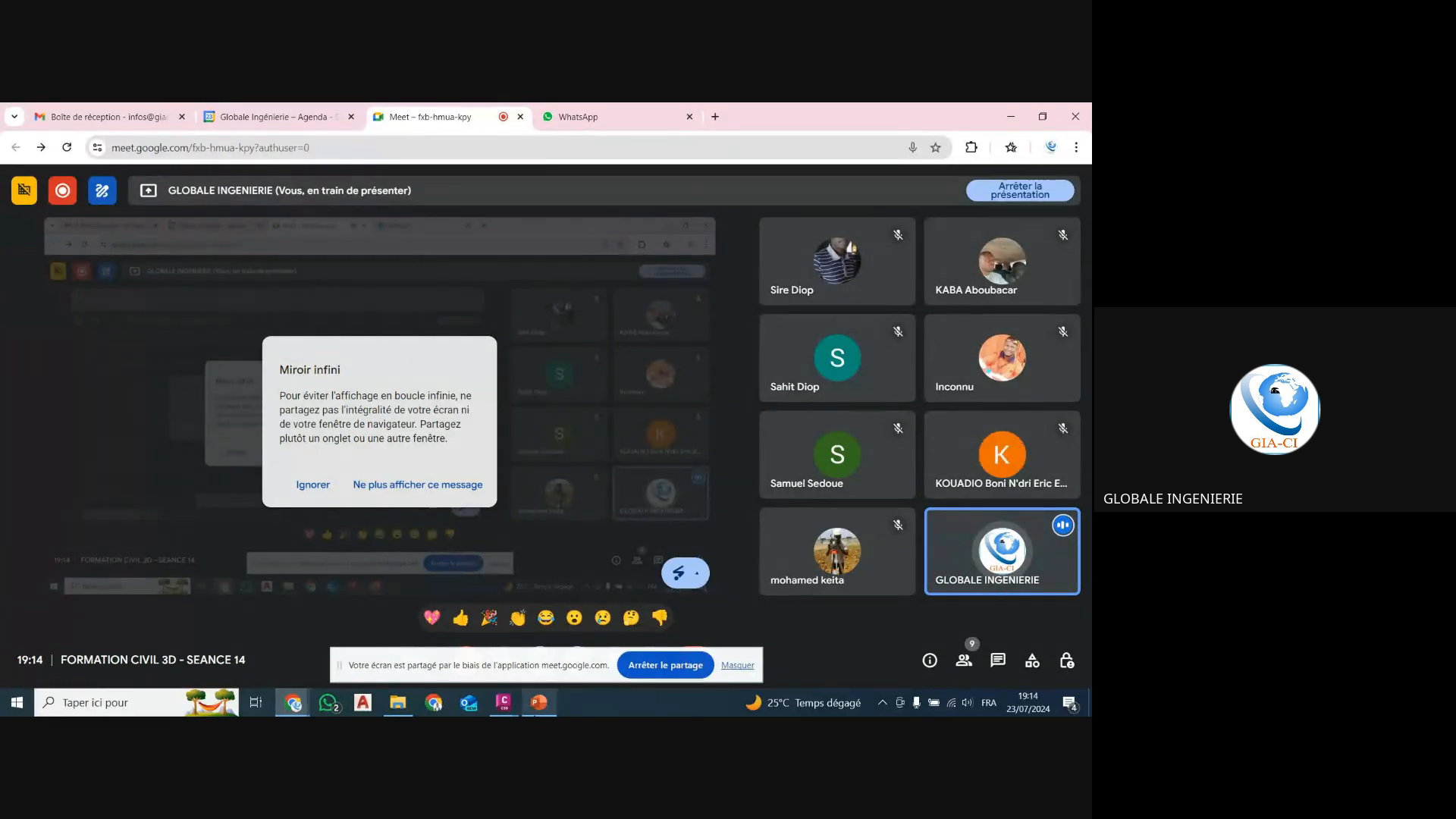
mouse_move(503, 703)
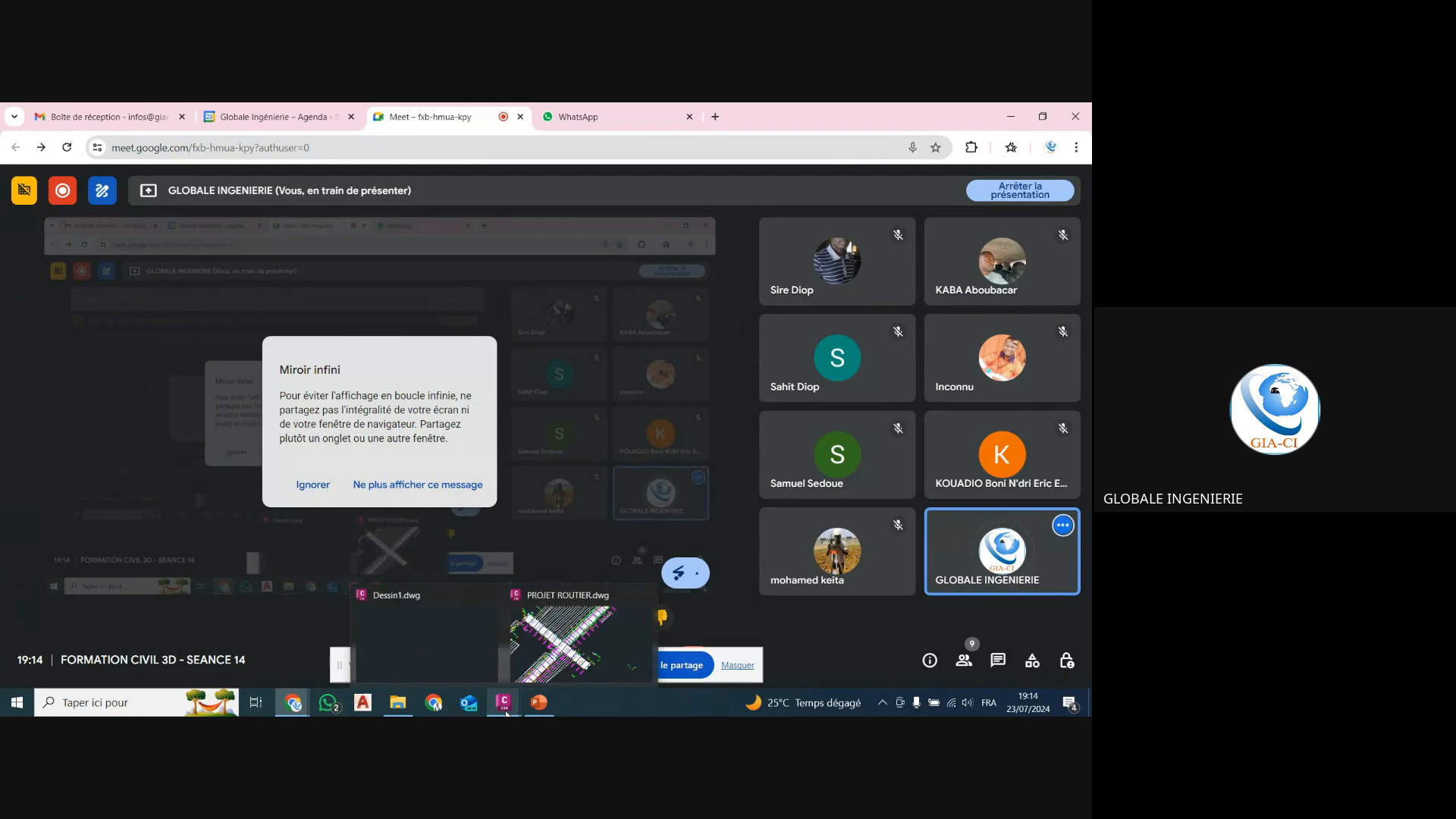
click(566, 637)
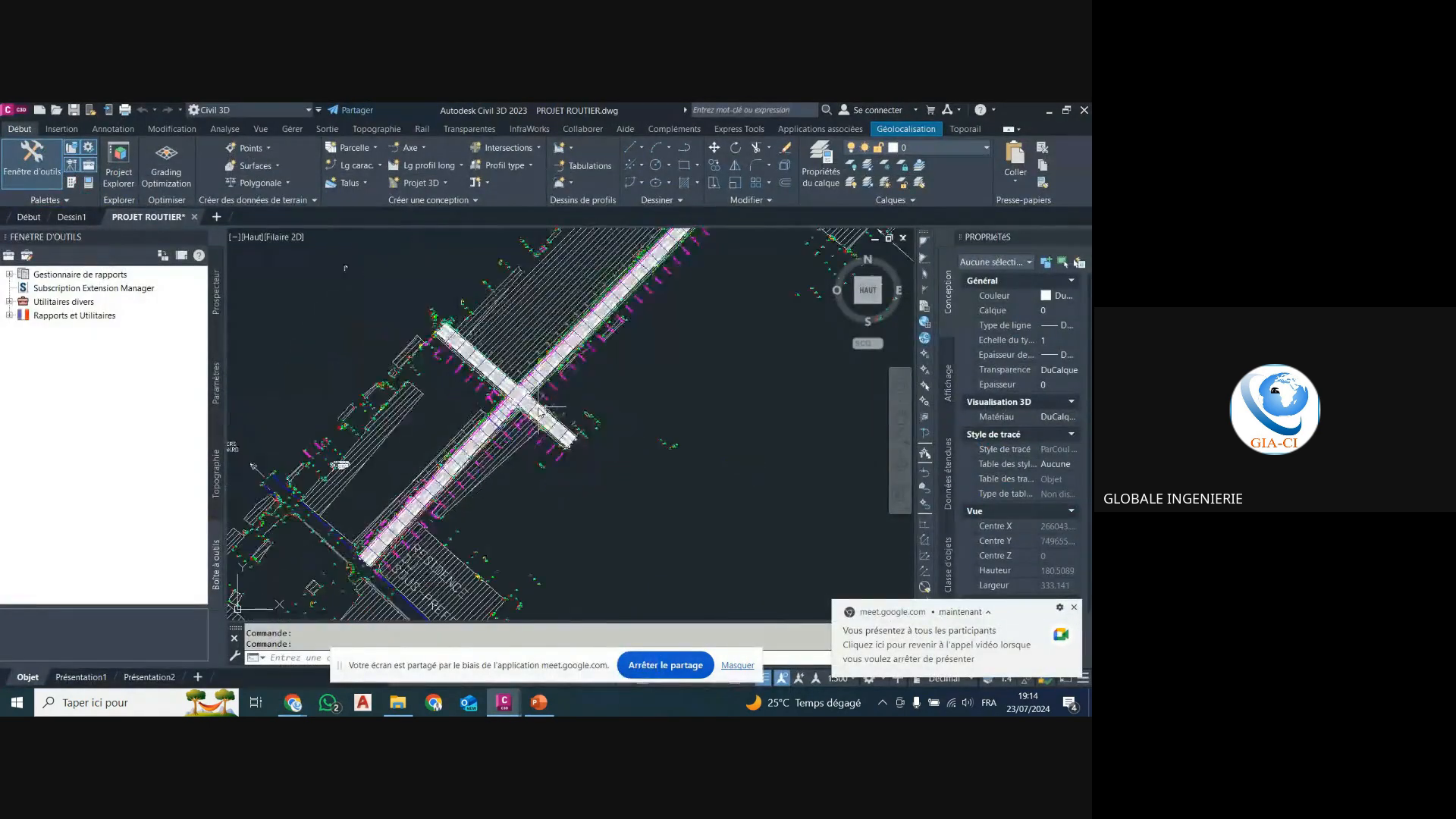
Study the four corners of the crossroads where the two corridors overlap without a junction design.
scroll(516, 393, up, 2)
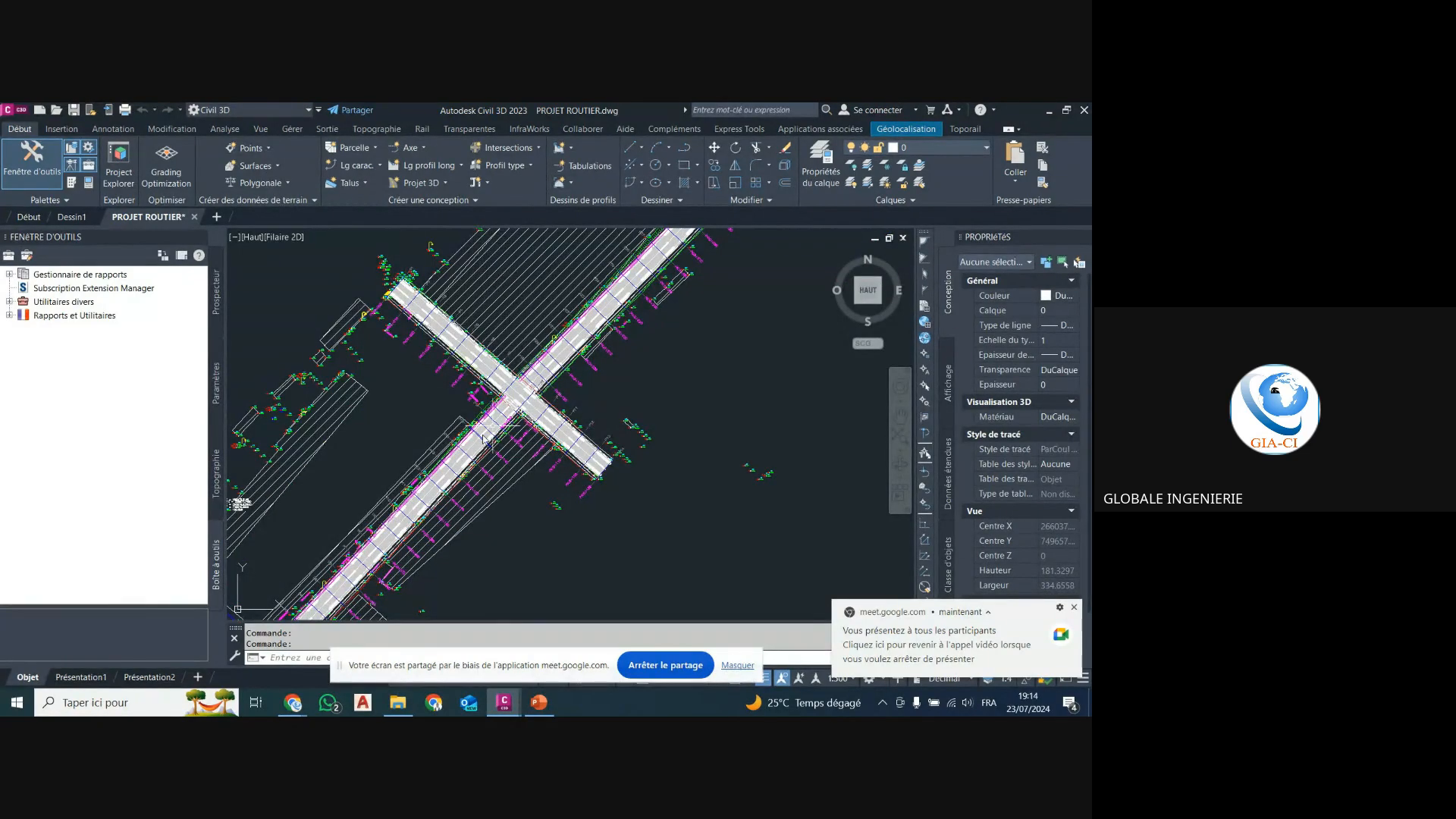
scroll(488, 432, down, 1)
scroll(493, 425, up, 3)
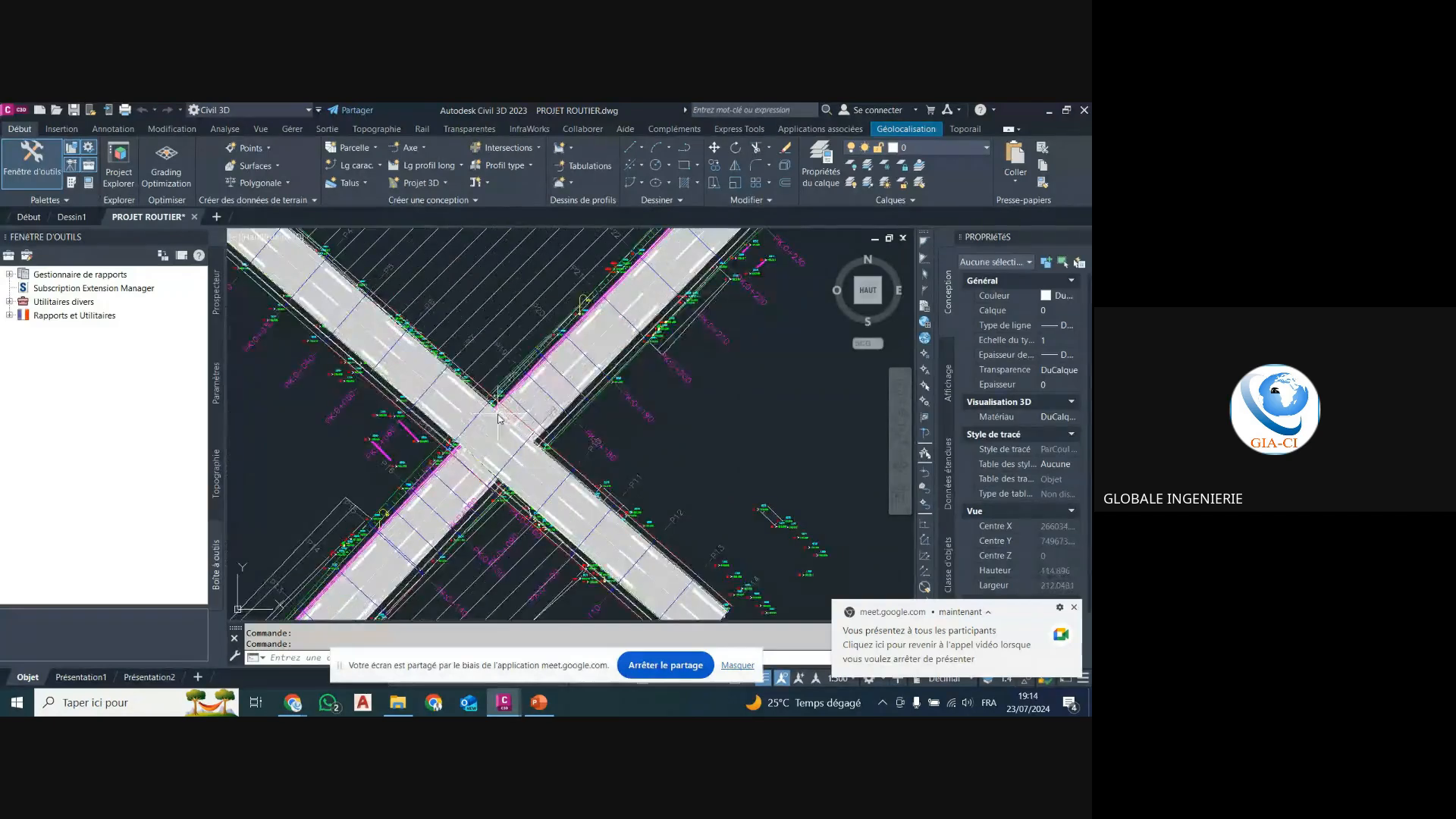
scroll(488, 436, down, 3)
scroll(452, 431, up, 2)
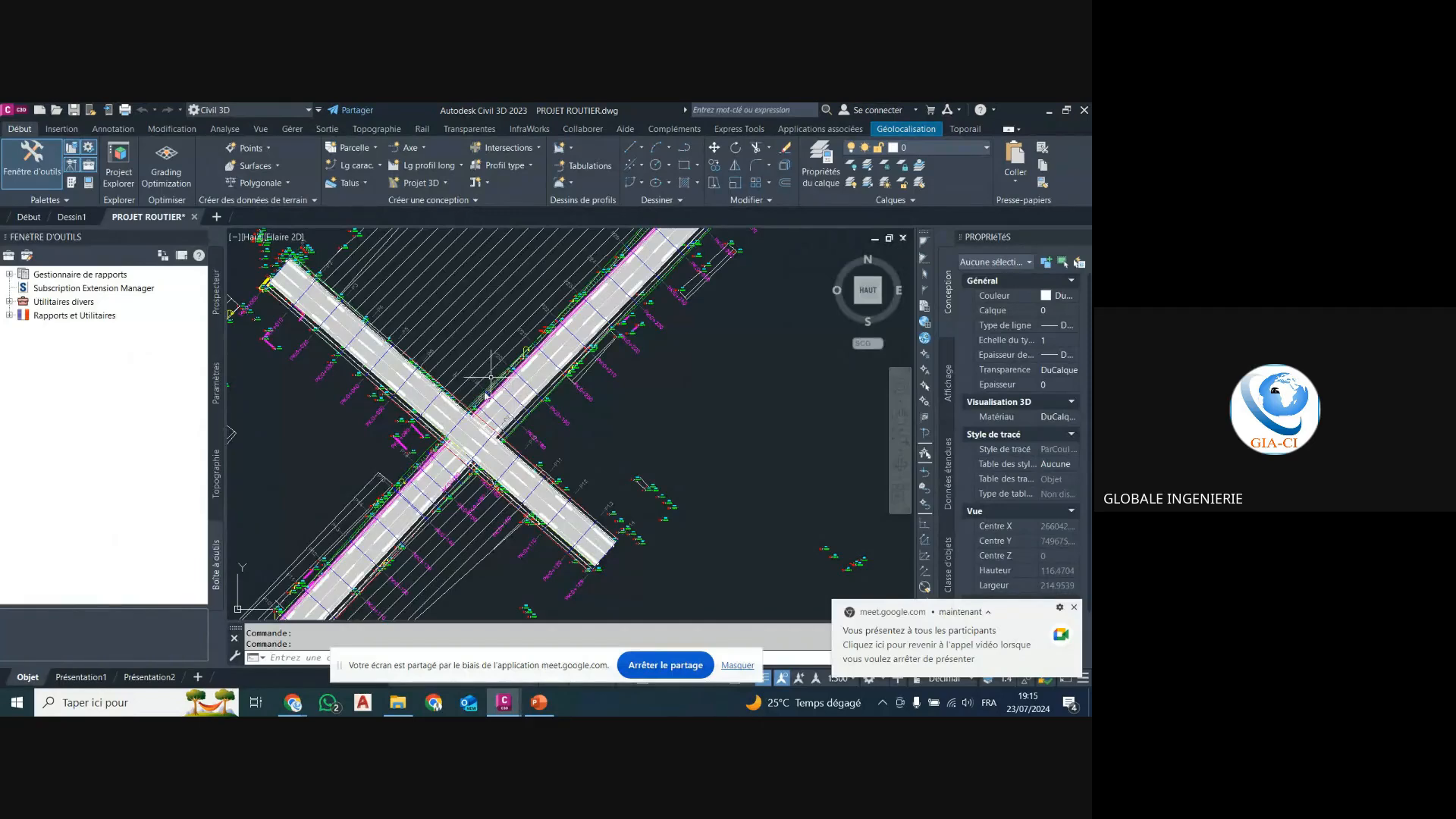
scroll(486, 393, down, 5)
scroll(523, 421, up, 3)
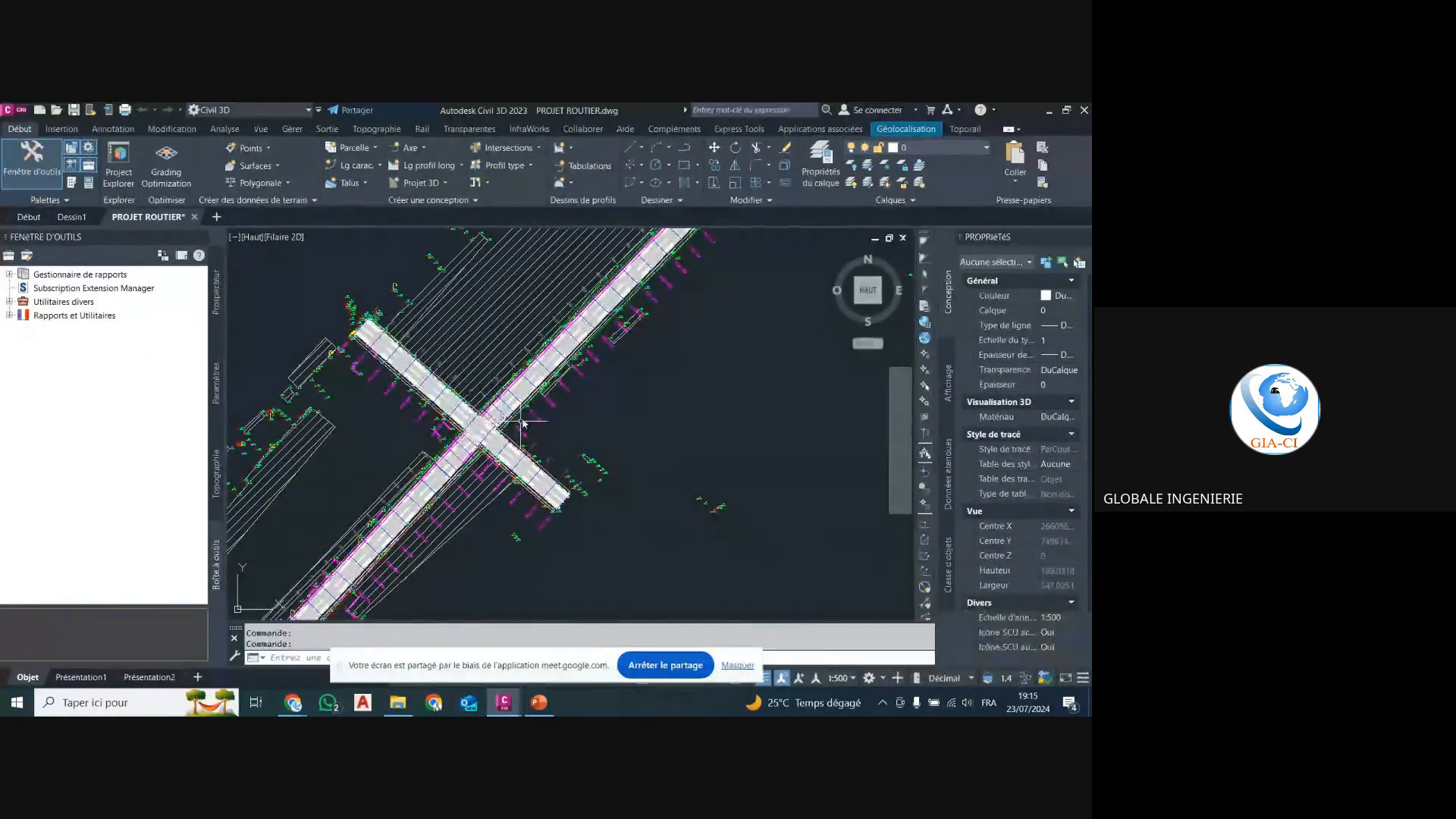
scroll(472, 444, up, 3)
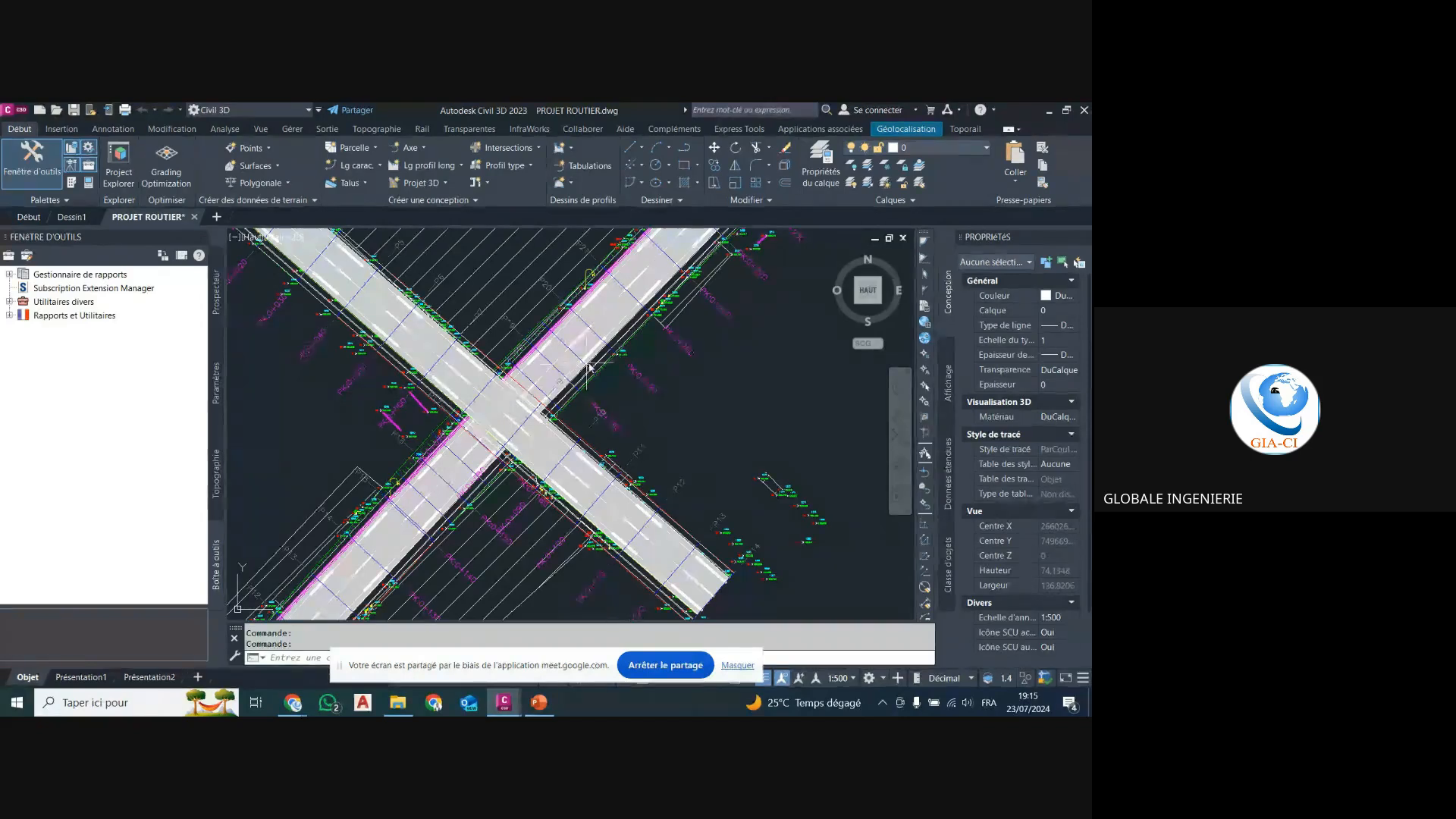
scroll(522, 388, down, 3)
scroll(516, 401, up, 3)
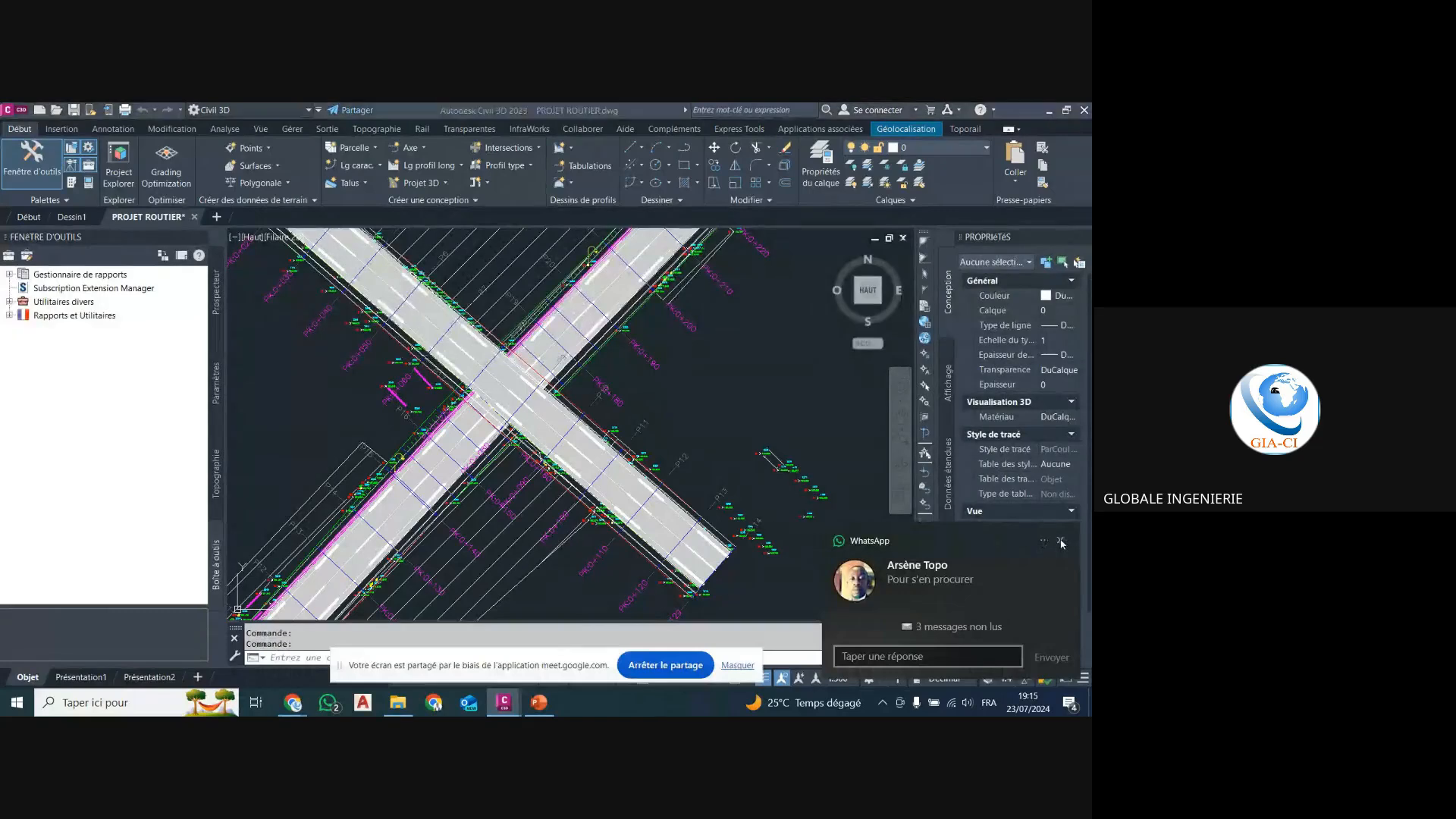
scroll(455, 379, down, 2)
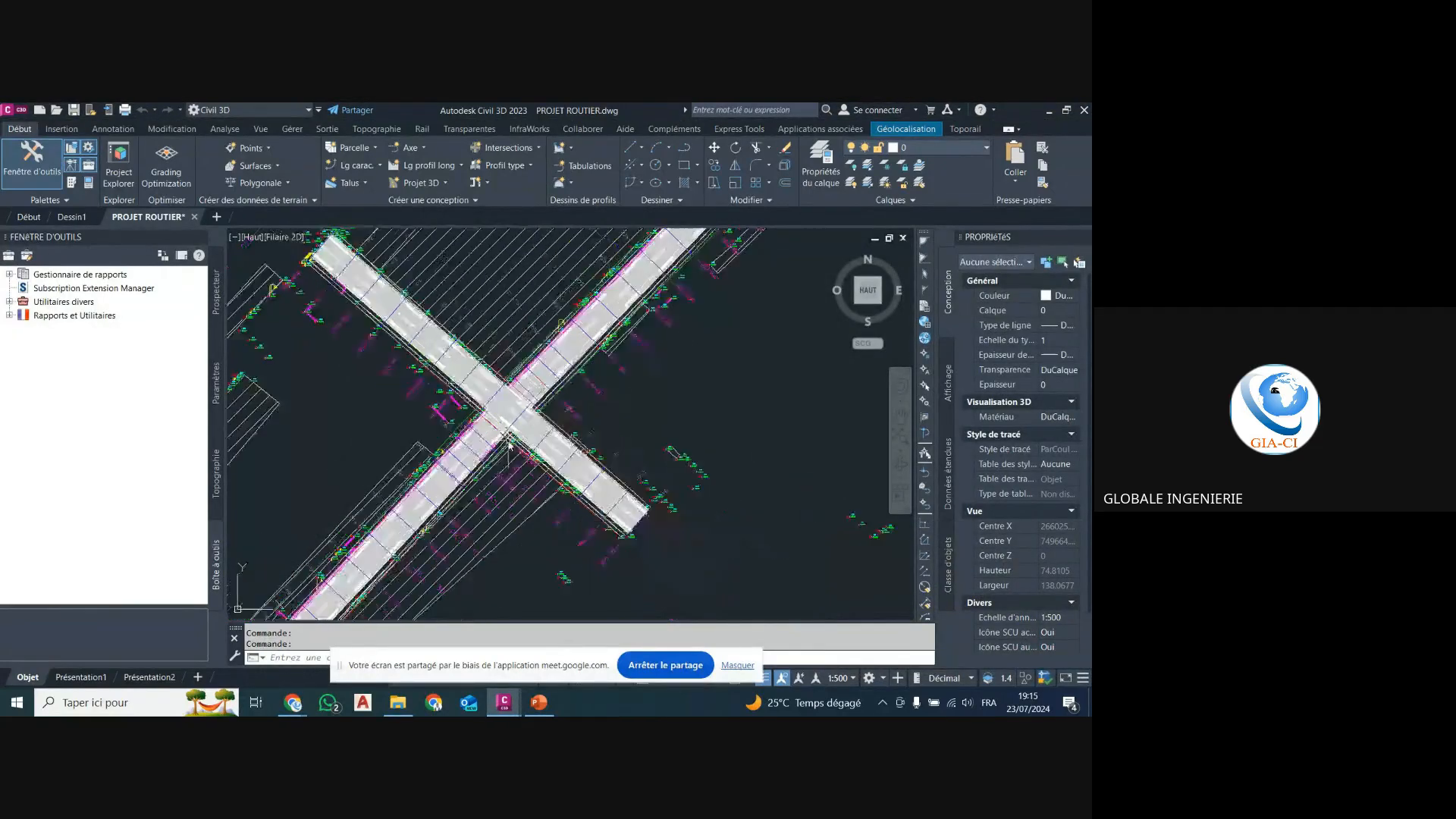
scroll(505, 393, up, 4)
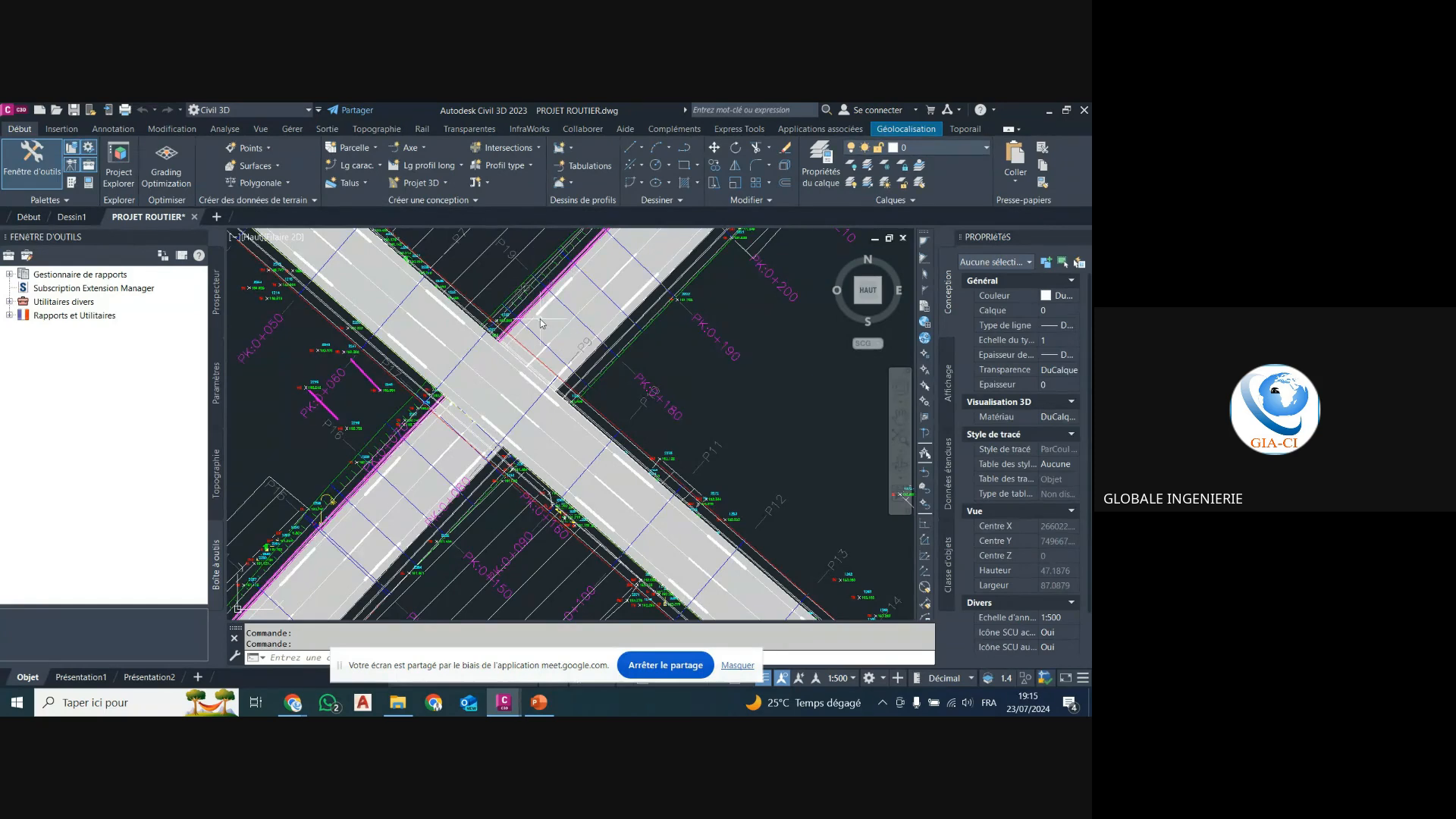
scroll(506, 398, down, 2)
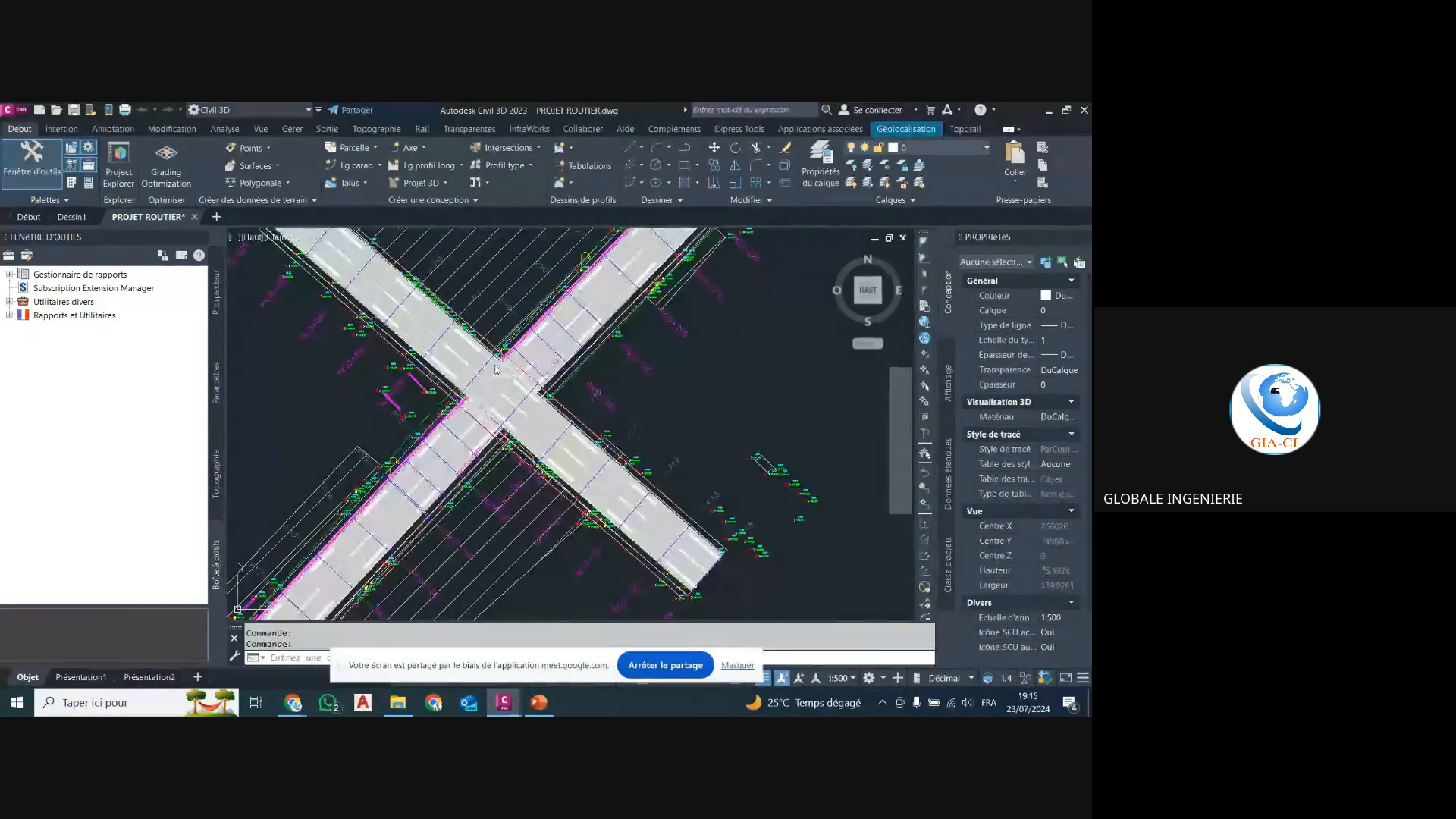
Start creating an intersection and pick the point where the two road alignments cross, with the Intersection object snap active.
click(539, 149)
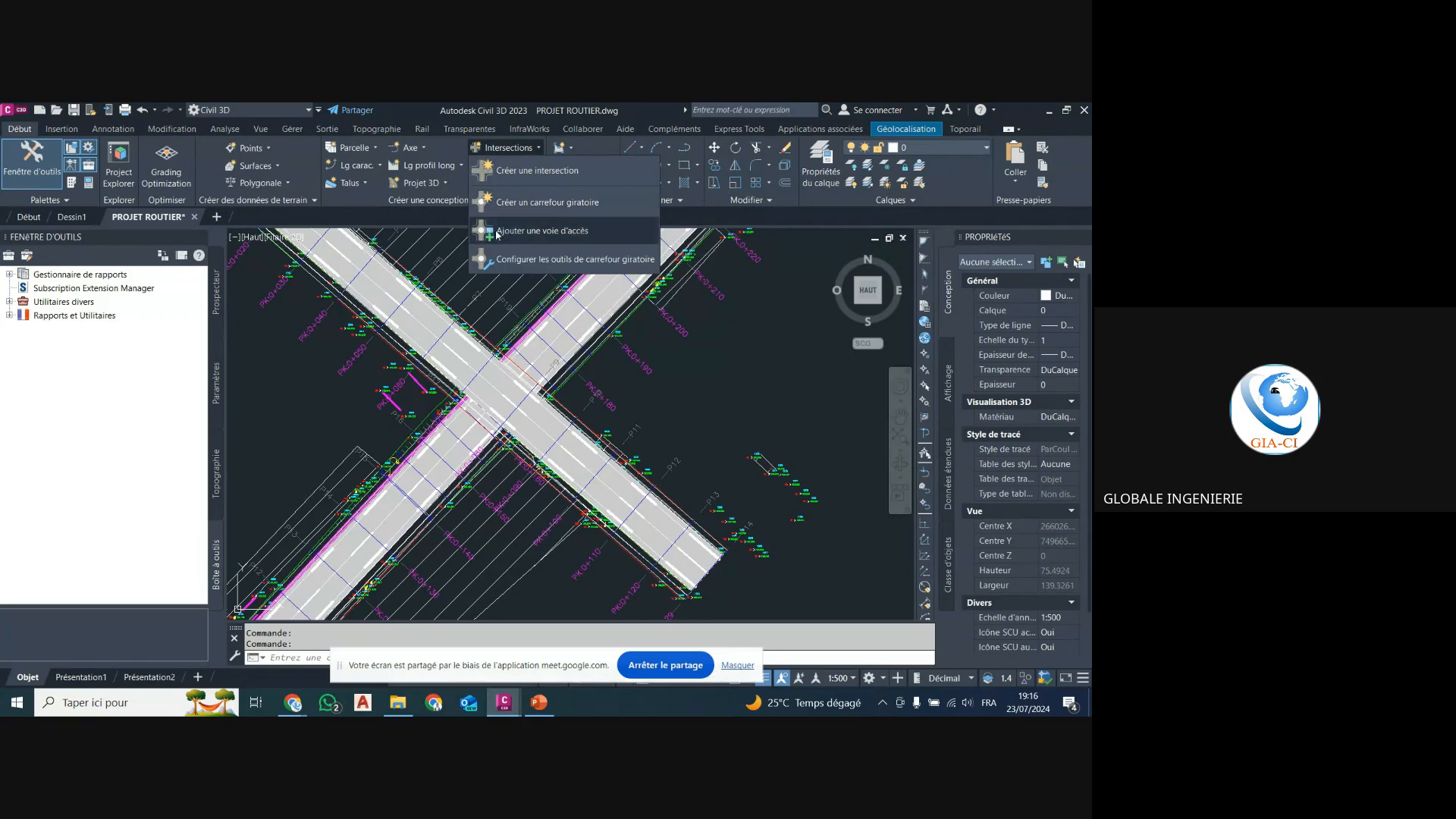
click(530, 172)
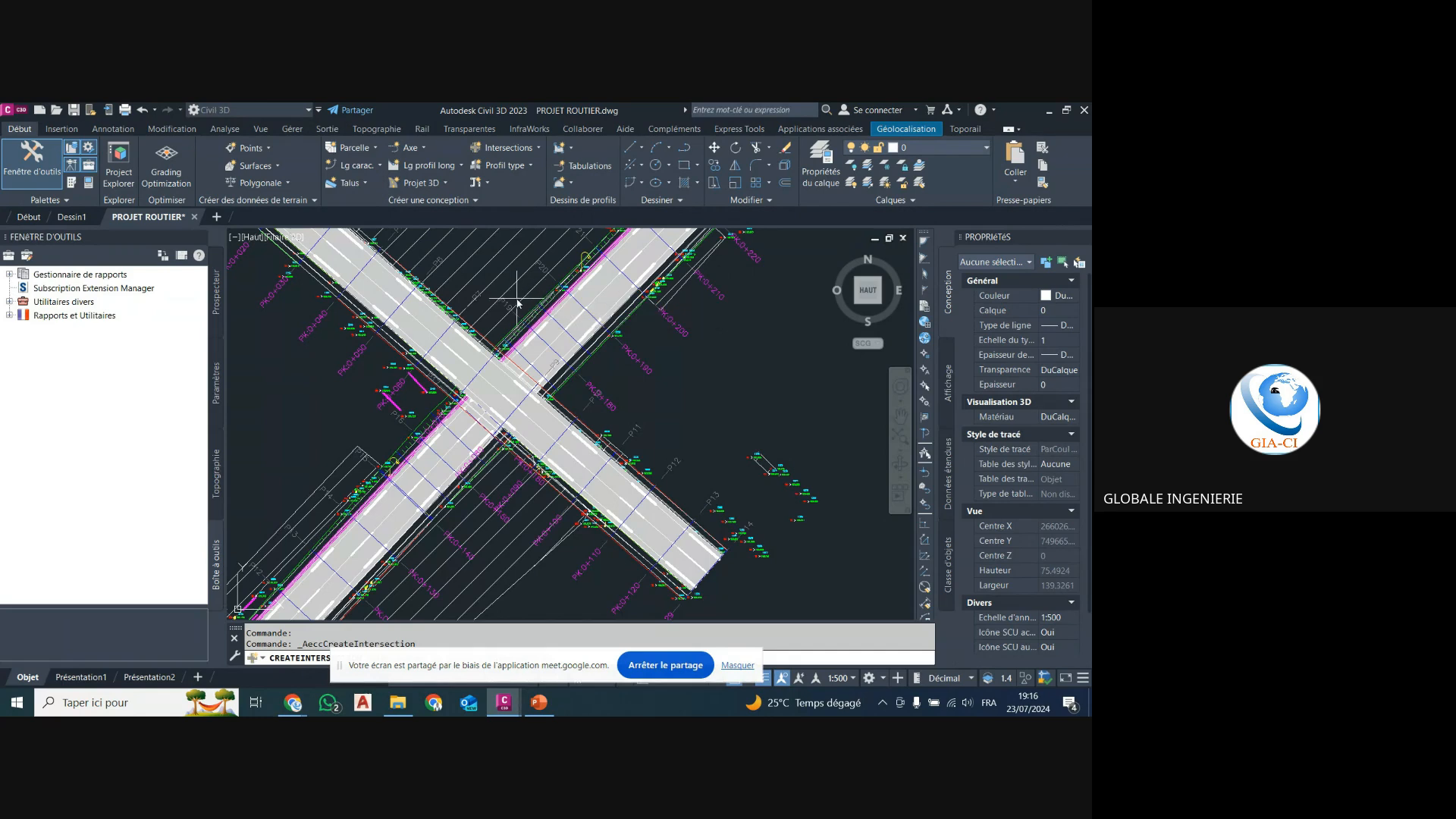
scroll(502, 406, up, 4)
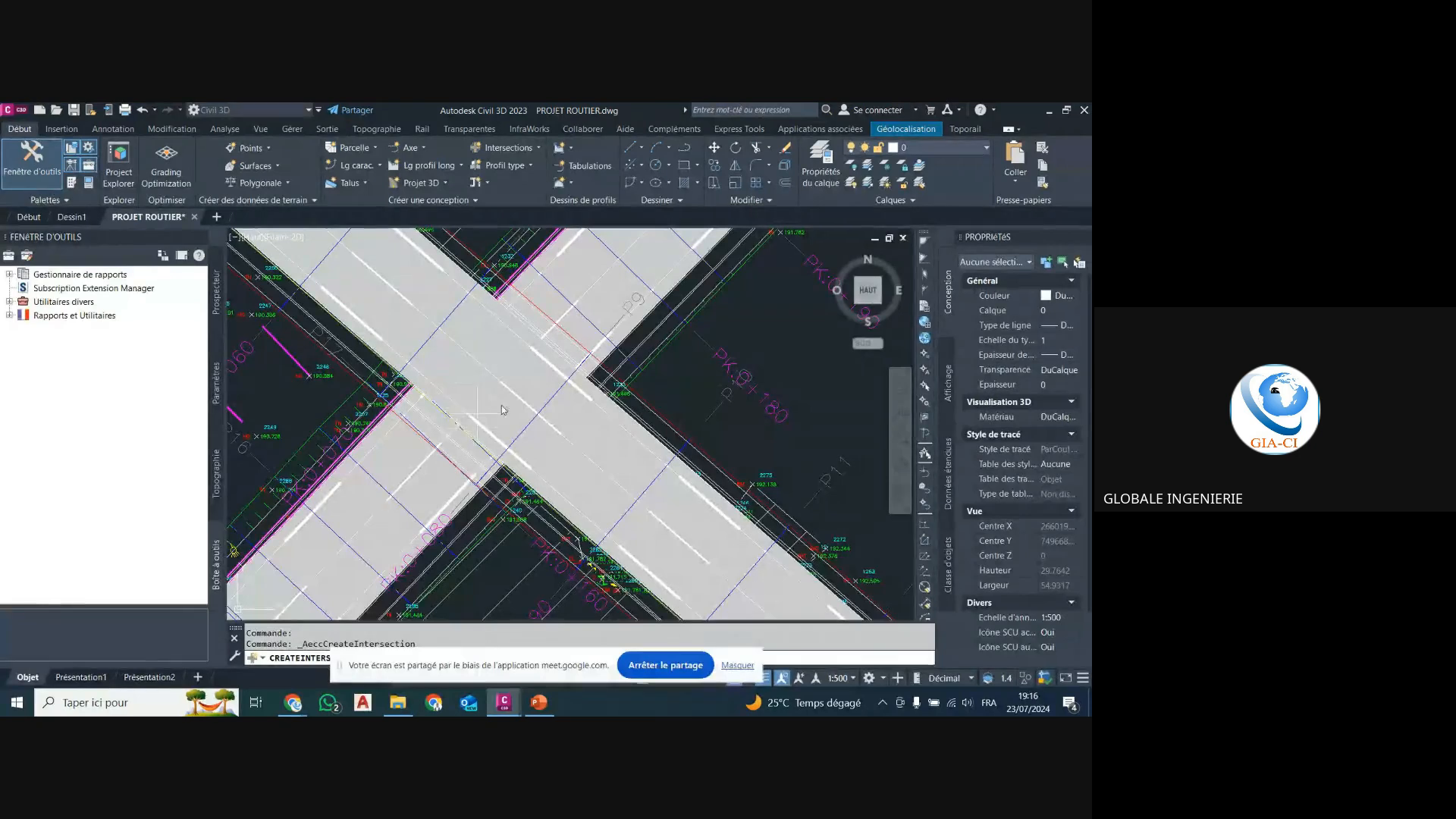
drag(562, 671, 487, 607)
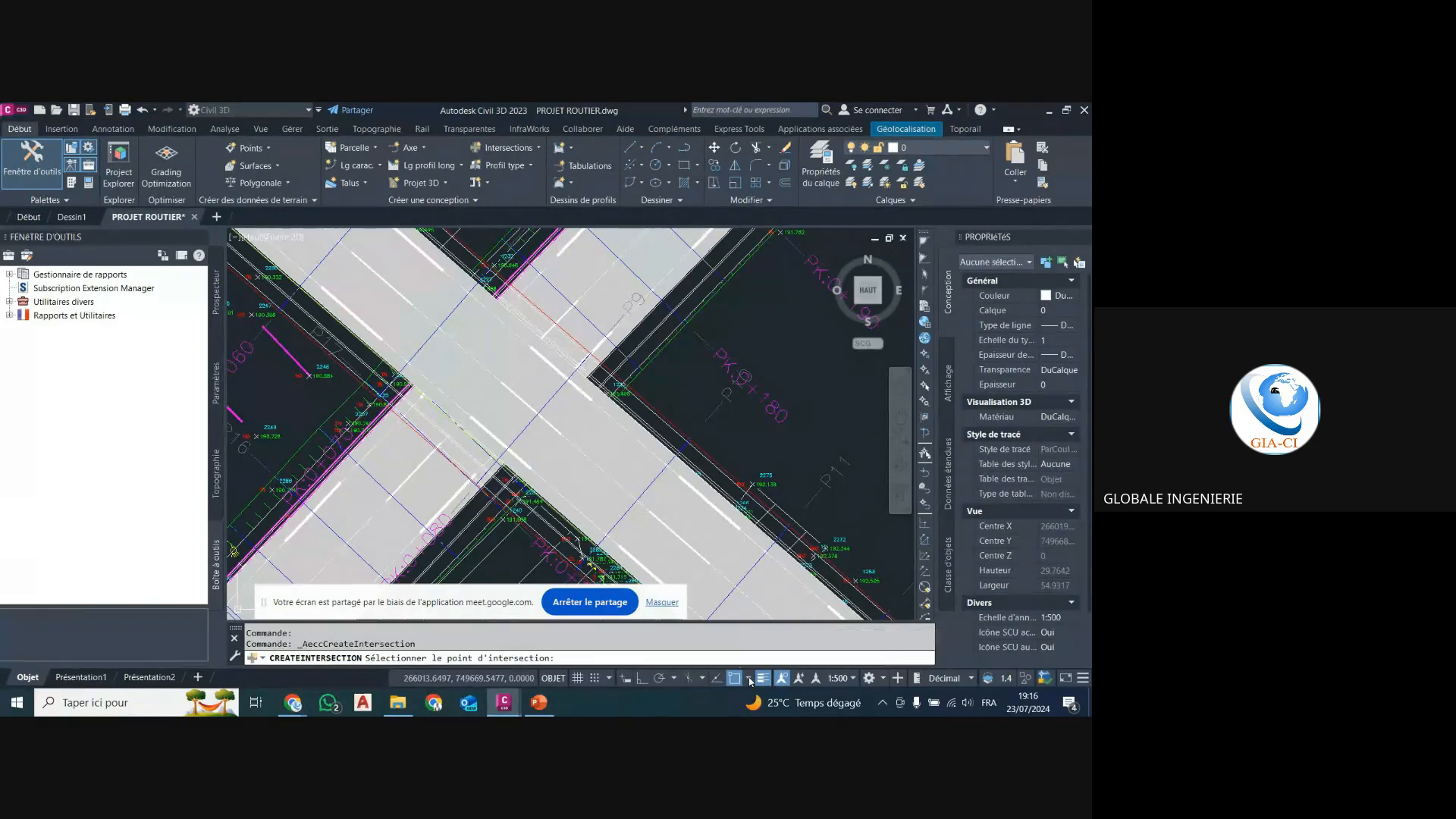
click(749, 679)
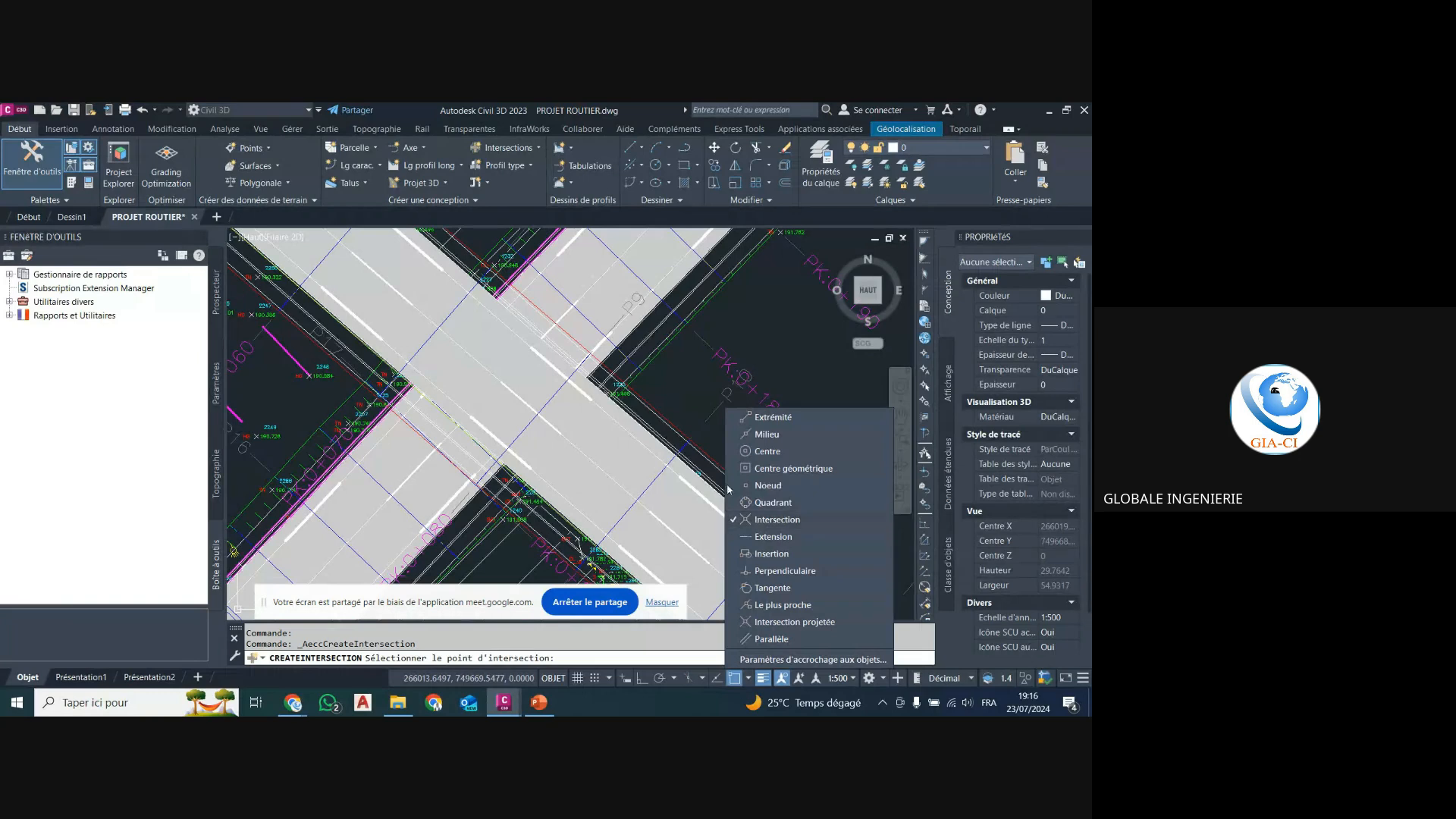
click(648, 374)
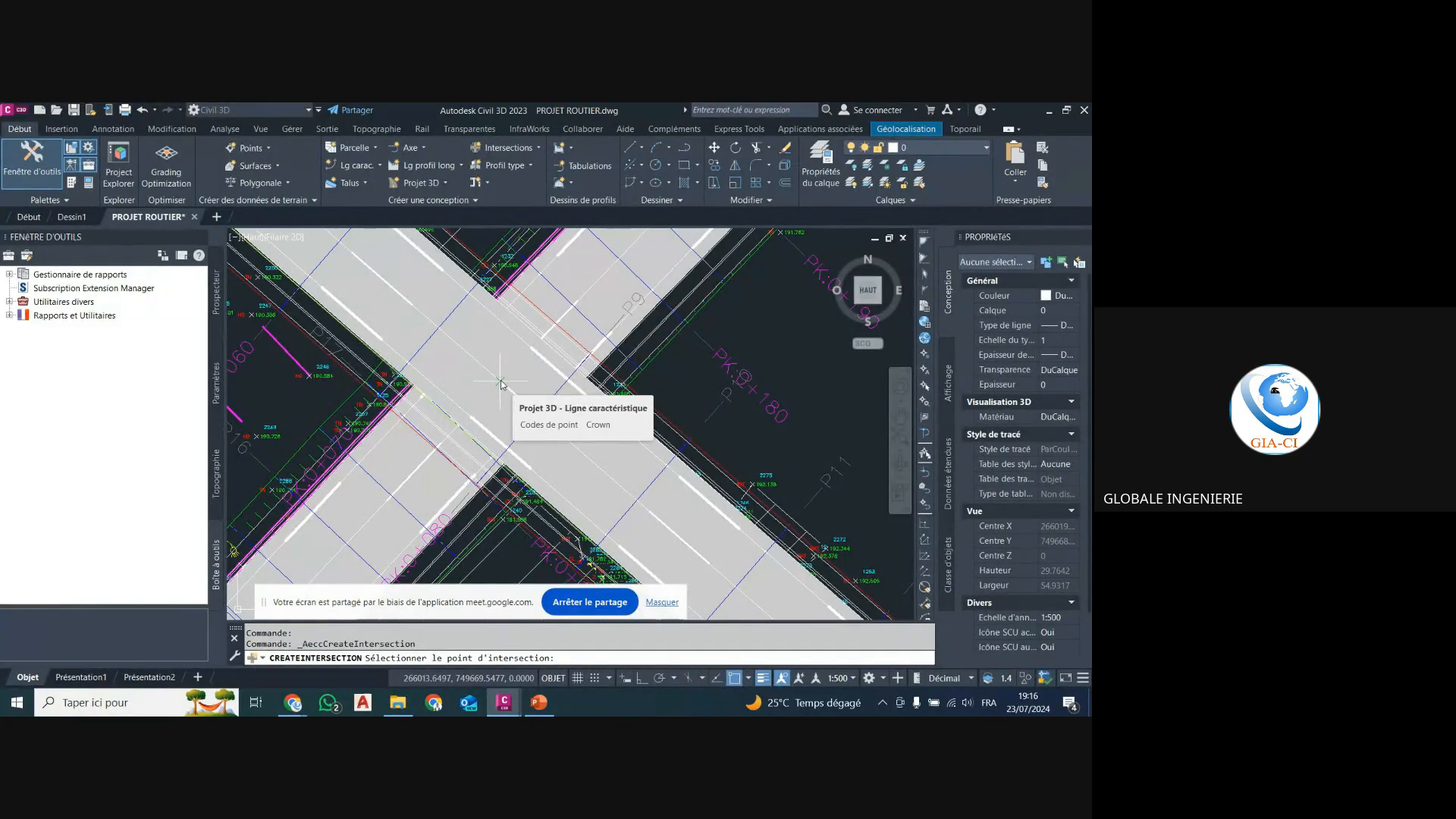
click(505, 408)
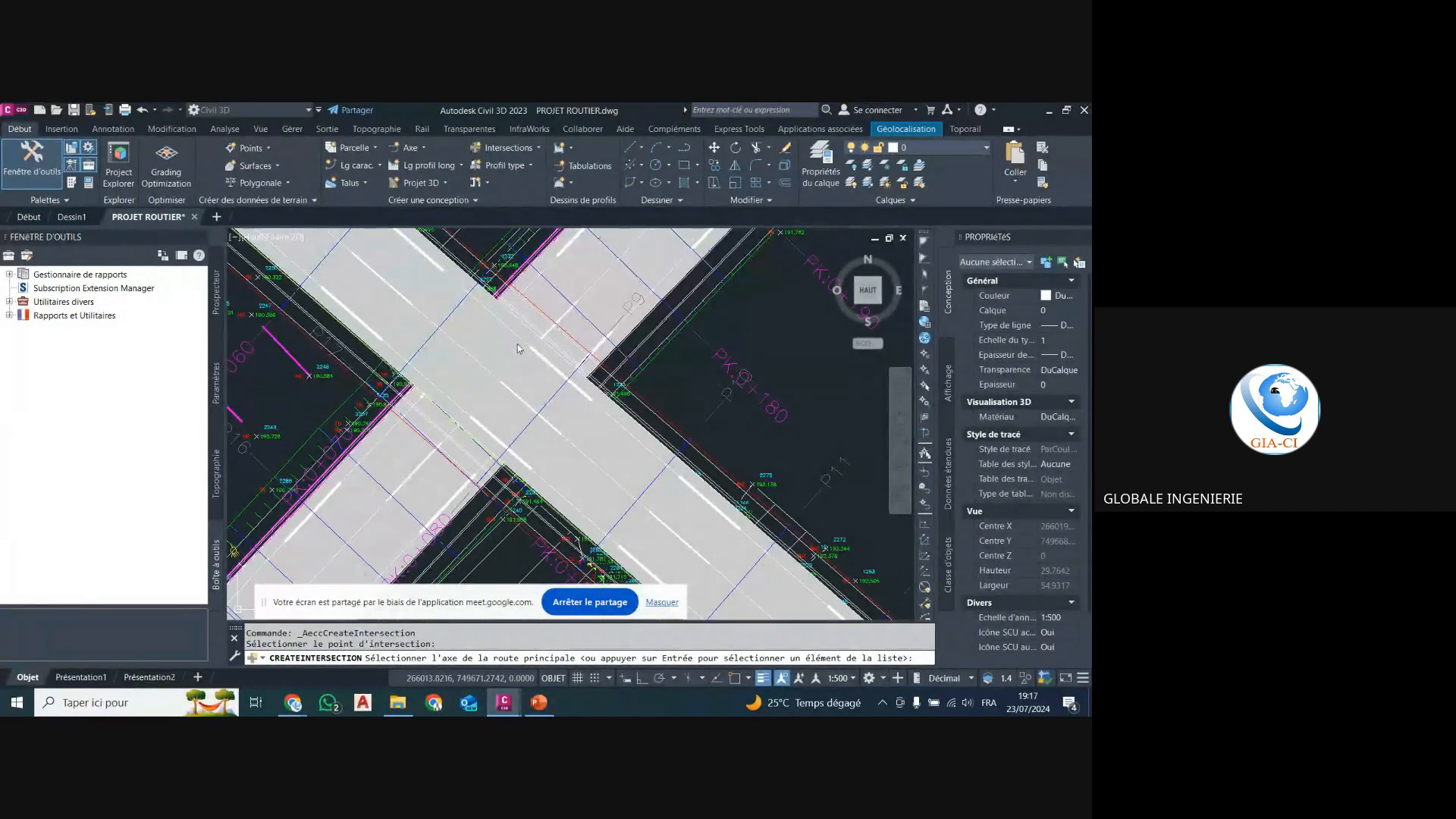
Choose Axe Principal from the alignment list as the main road of the intersection.
scroll(493, 349, down, 2)
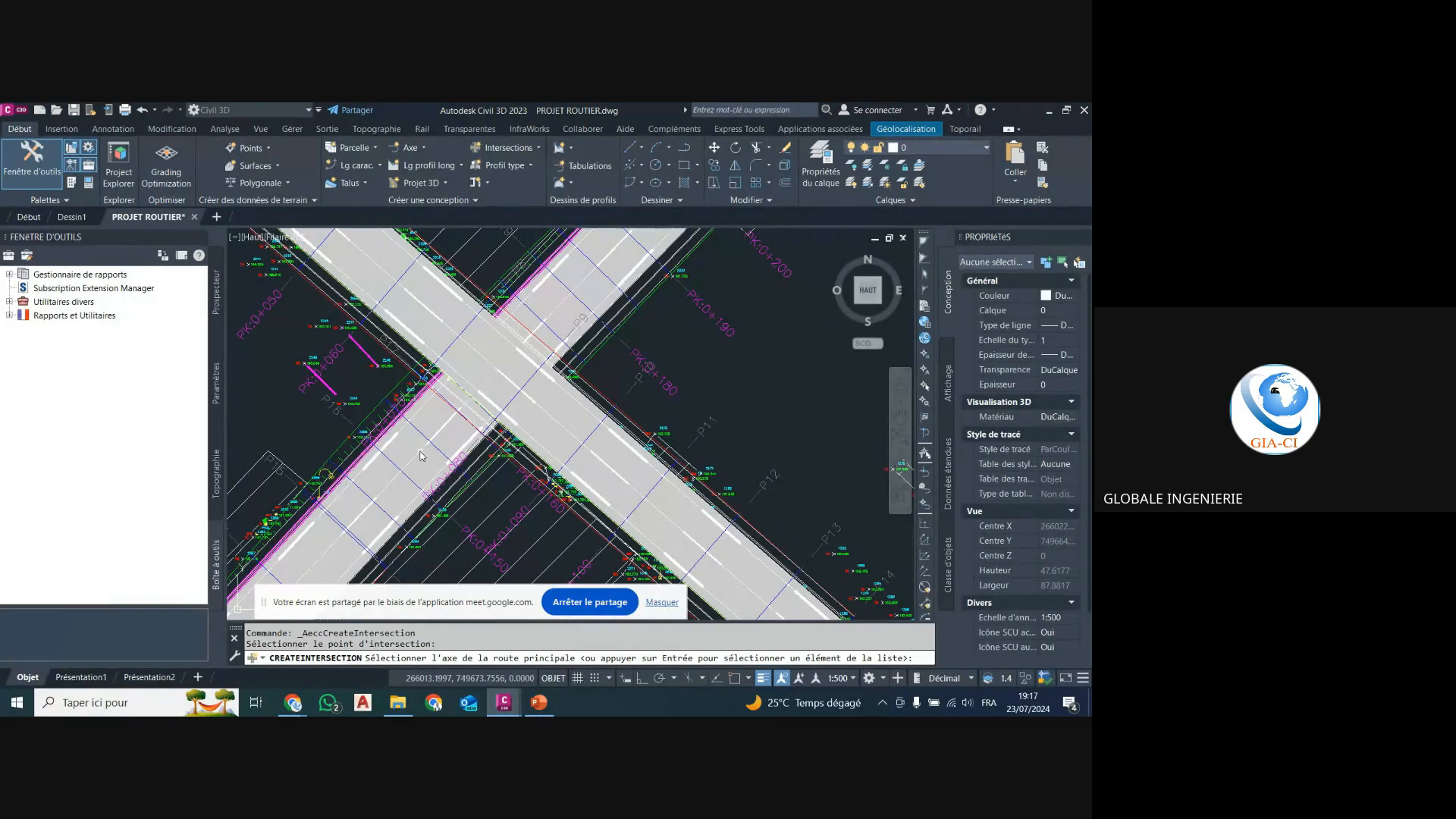
key(Return)
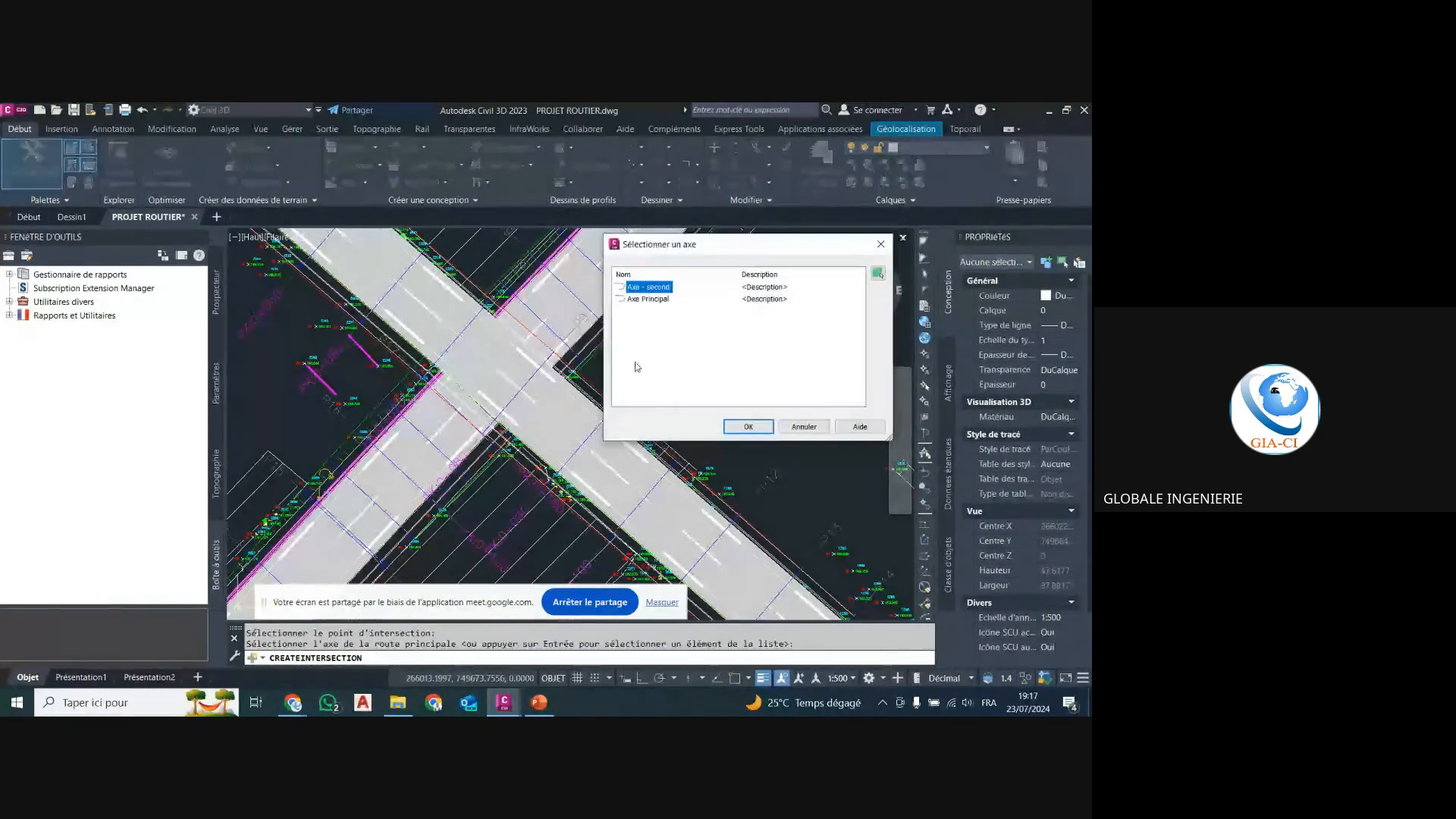
click(650, 301)
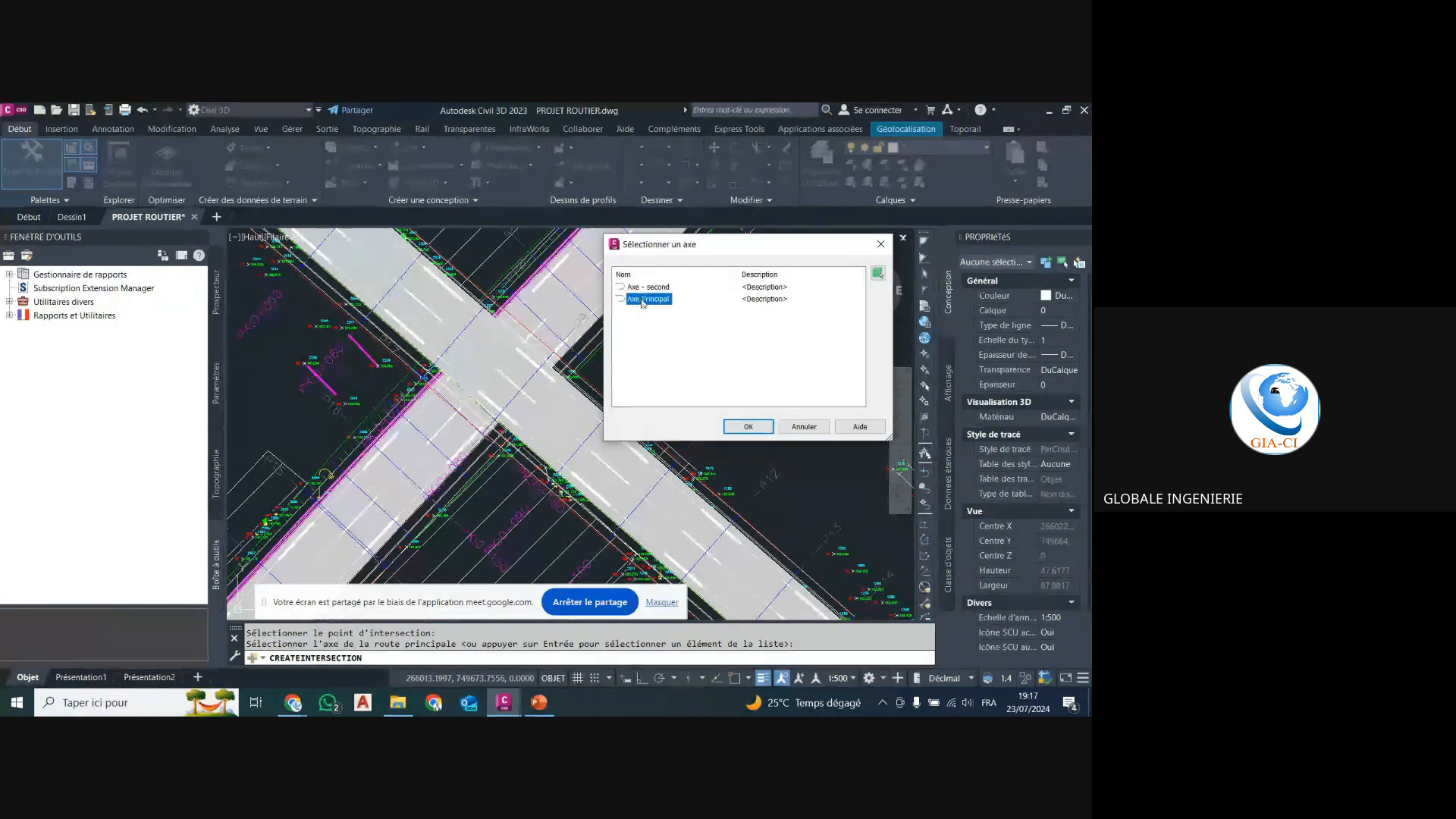
click(737, 427)
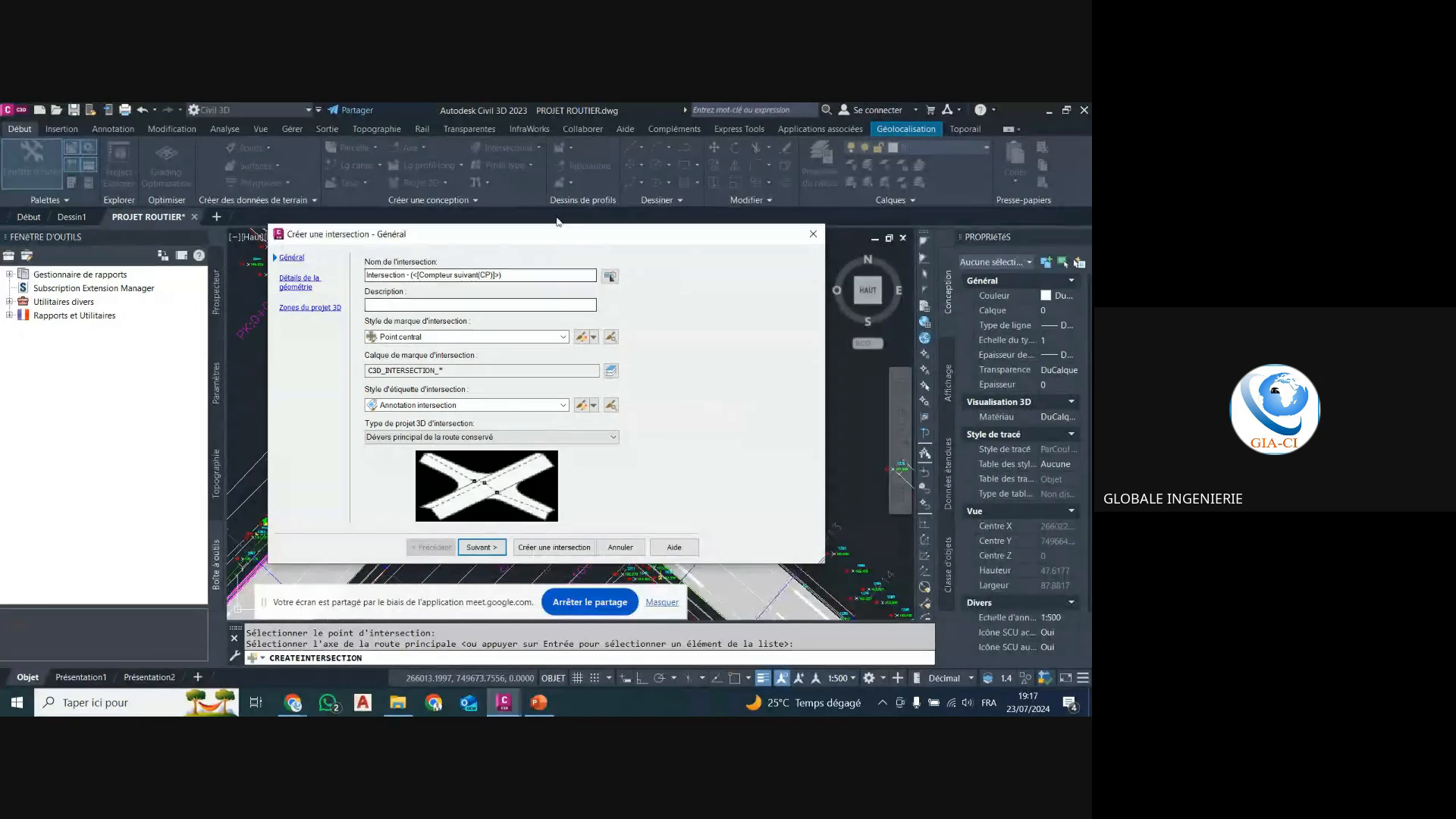
Review the intersection's name template and marker style in the general settings.
drag(562, 236, 551, 387)
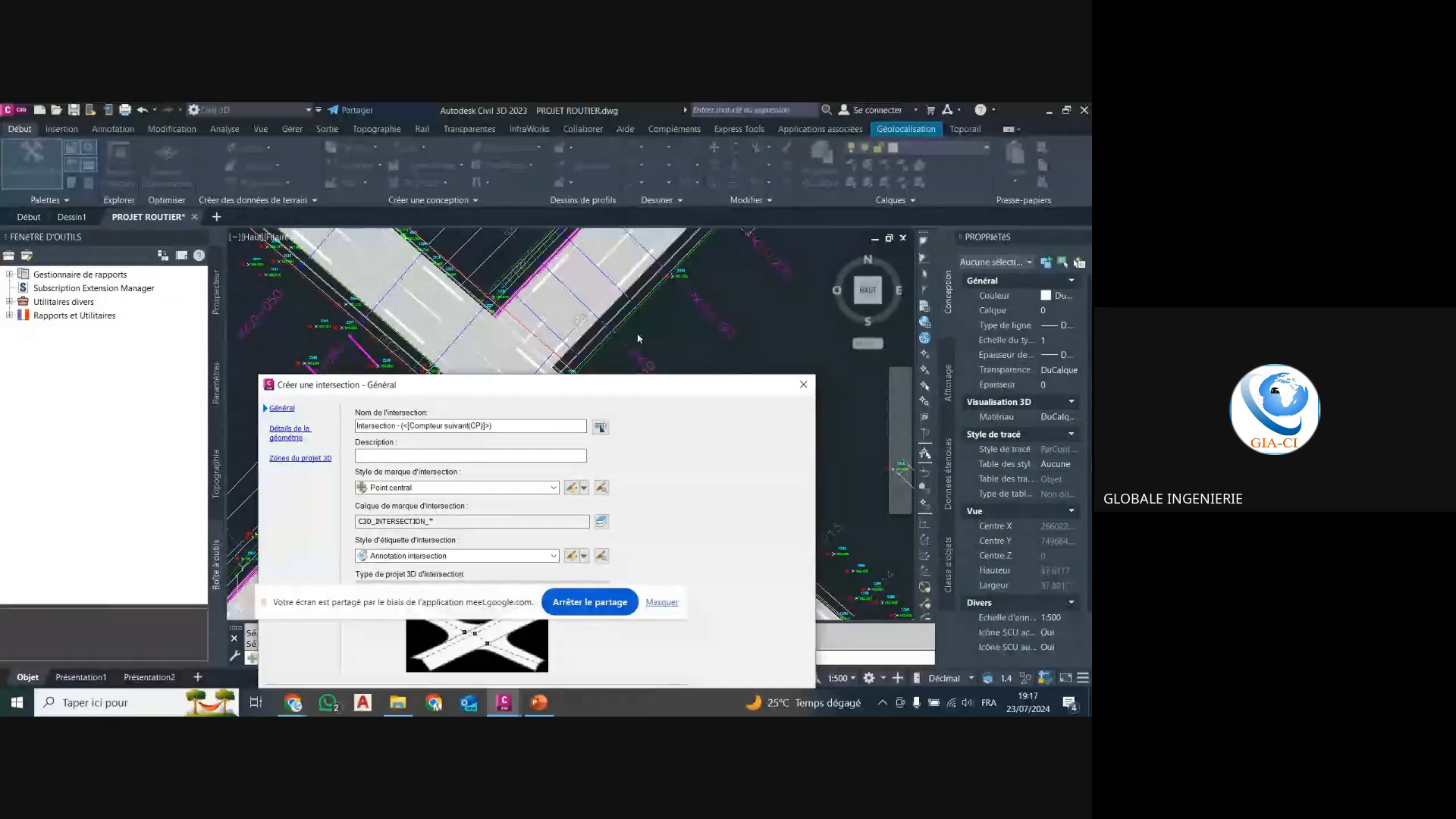
drag(571, 392, 618, 214)
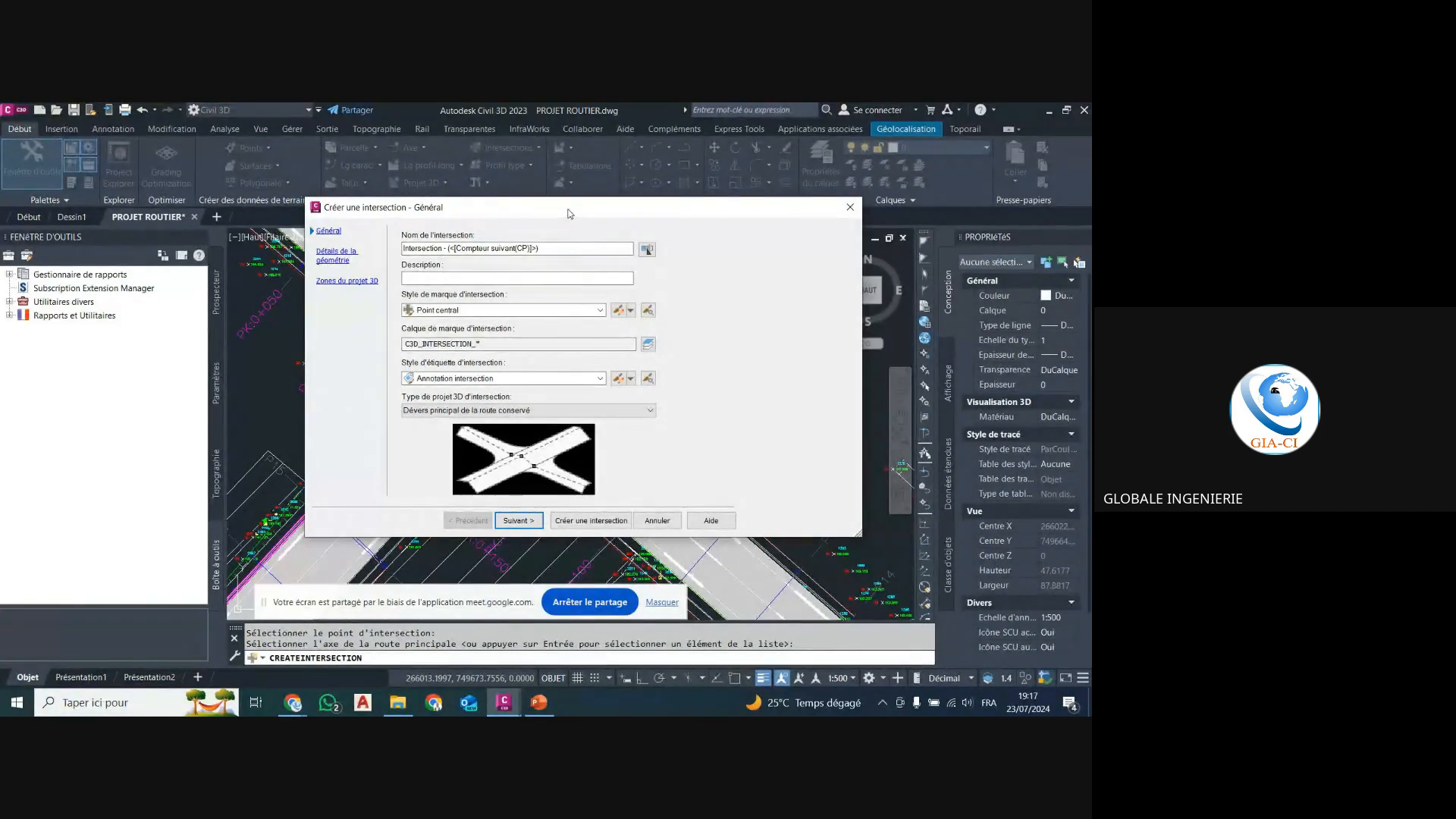
drag(569, 214, 584, 246)
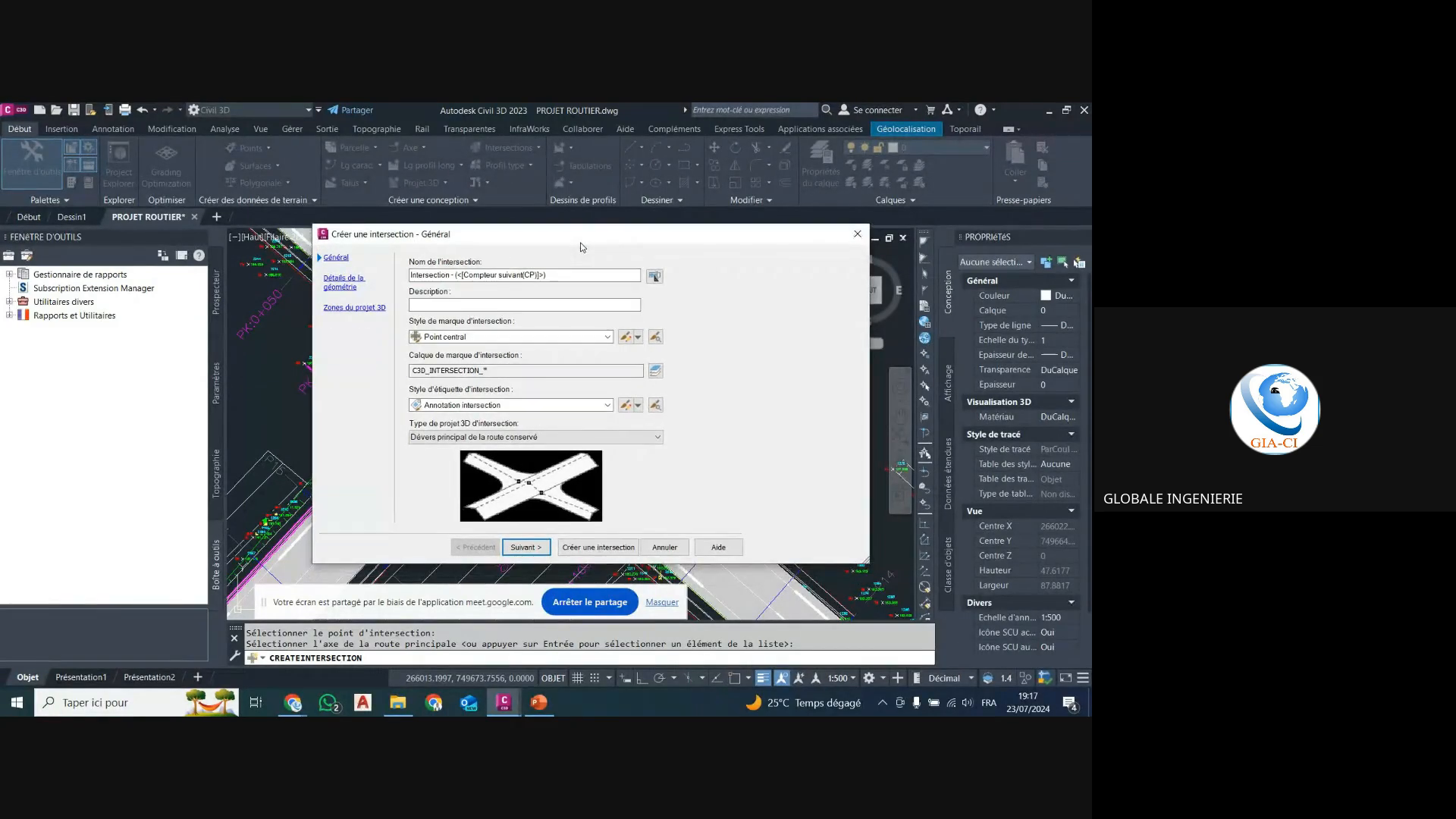
click(446, 276)
click(452, 274)
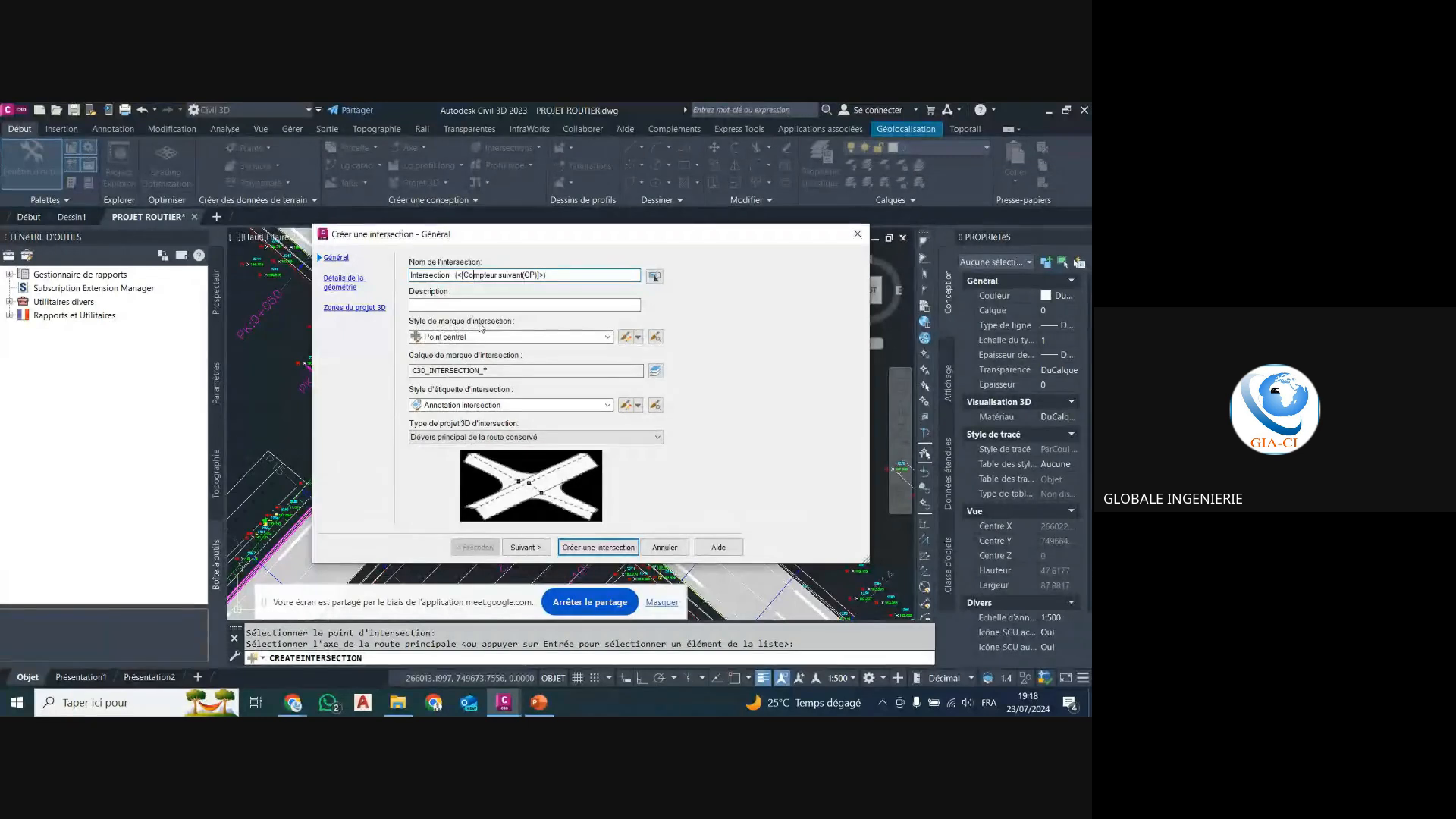
click(514, 338)
click(510, 348)
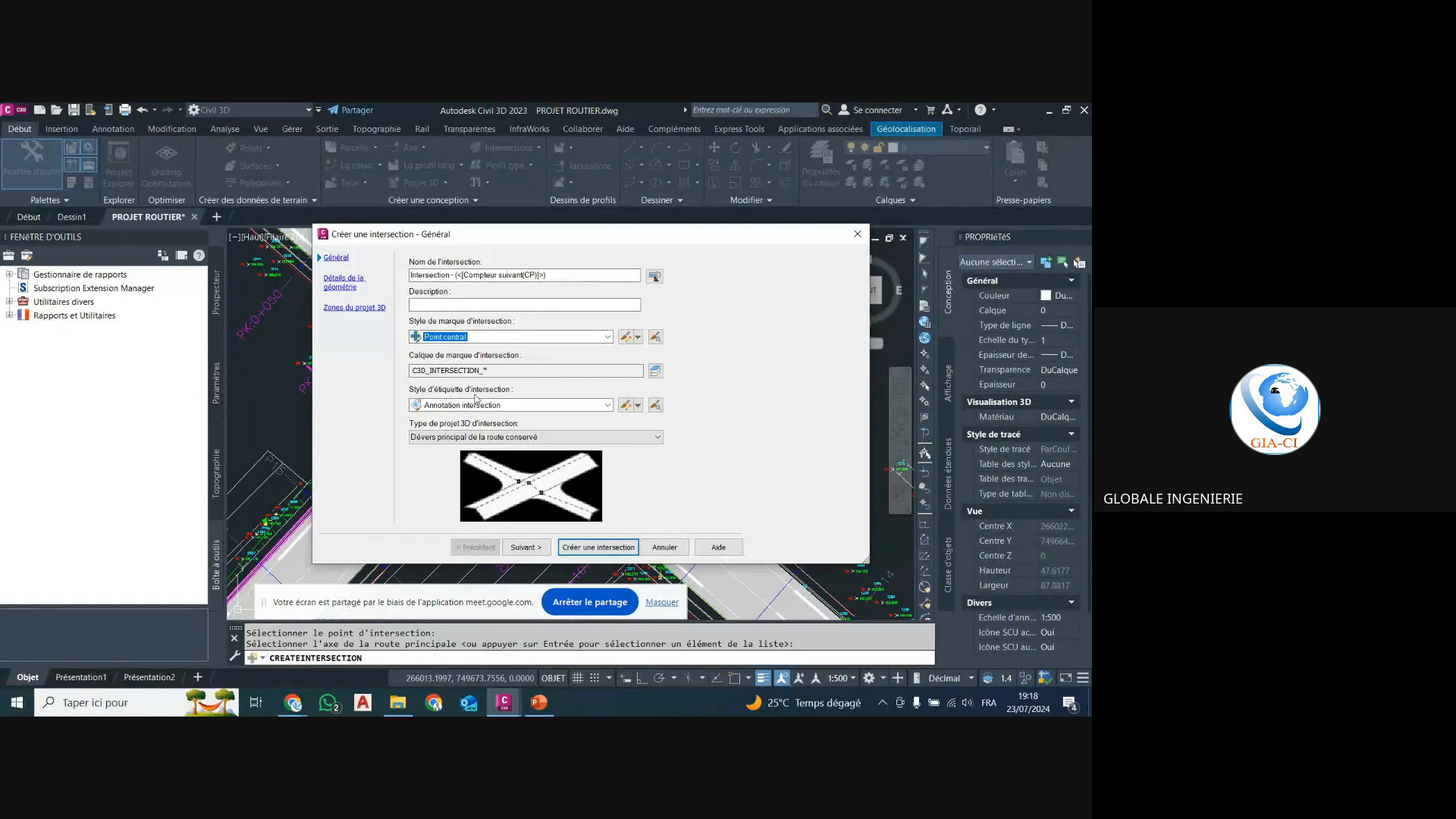
Set the intersection label style to Standard.
click(506, 407)
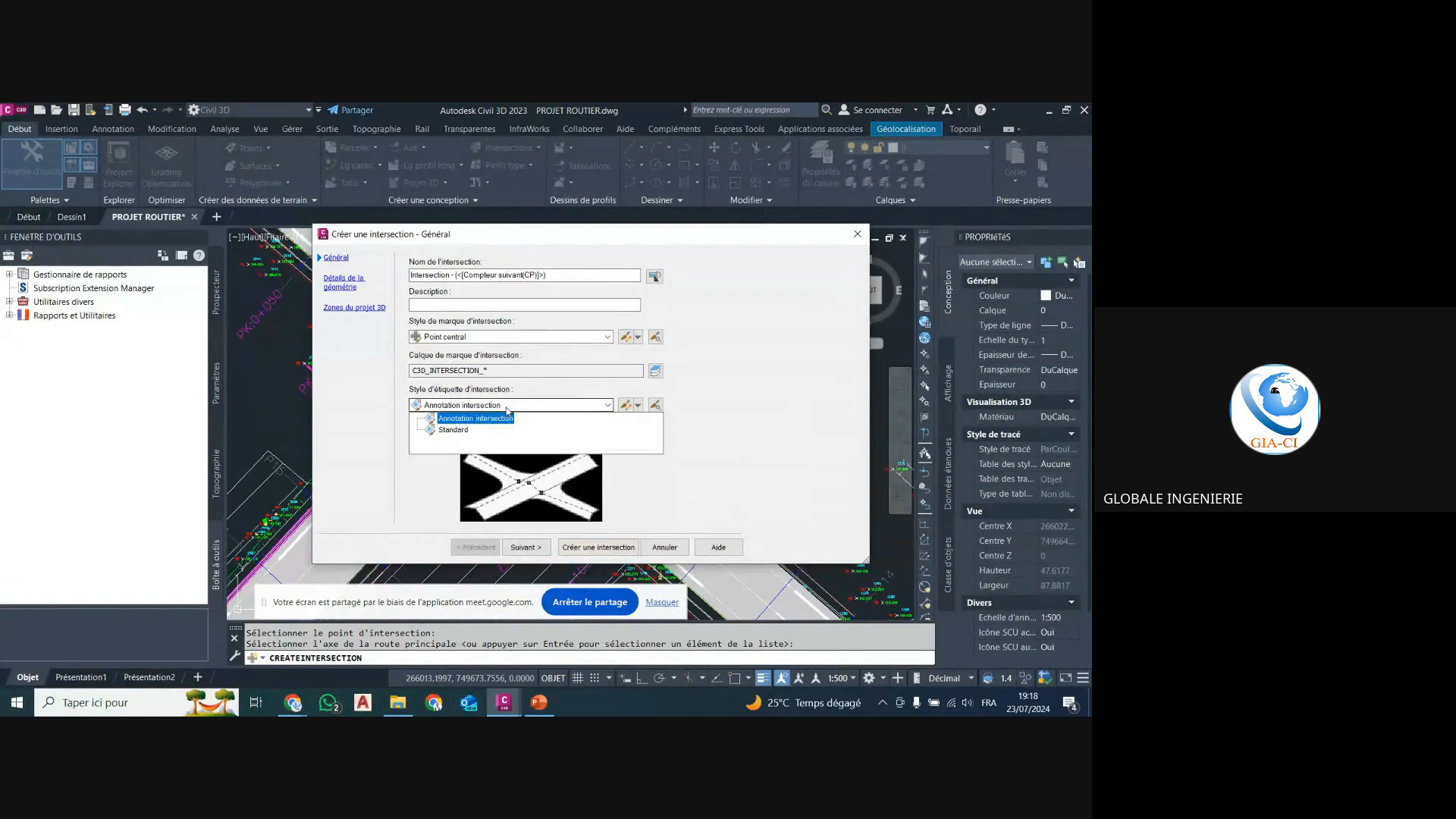
click(545, 383)
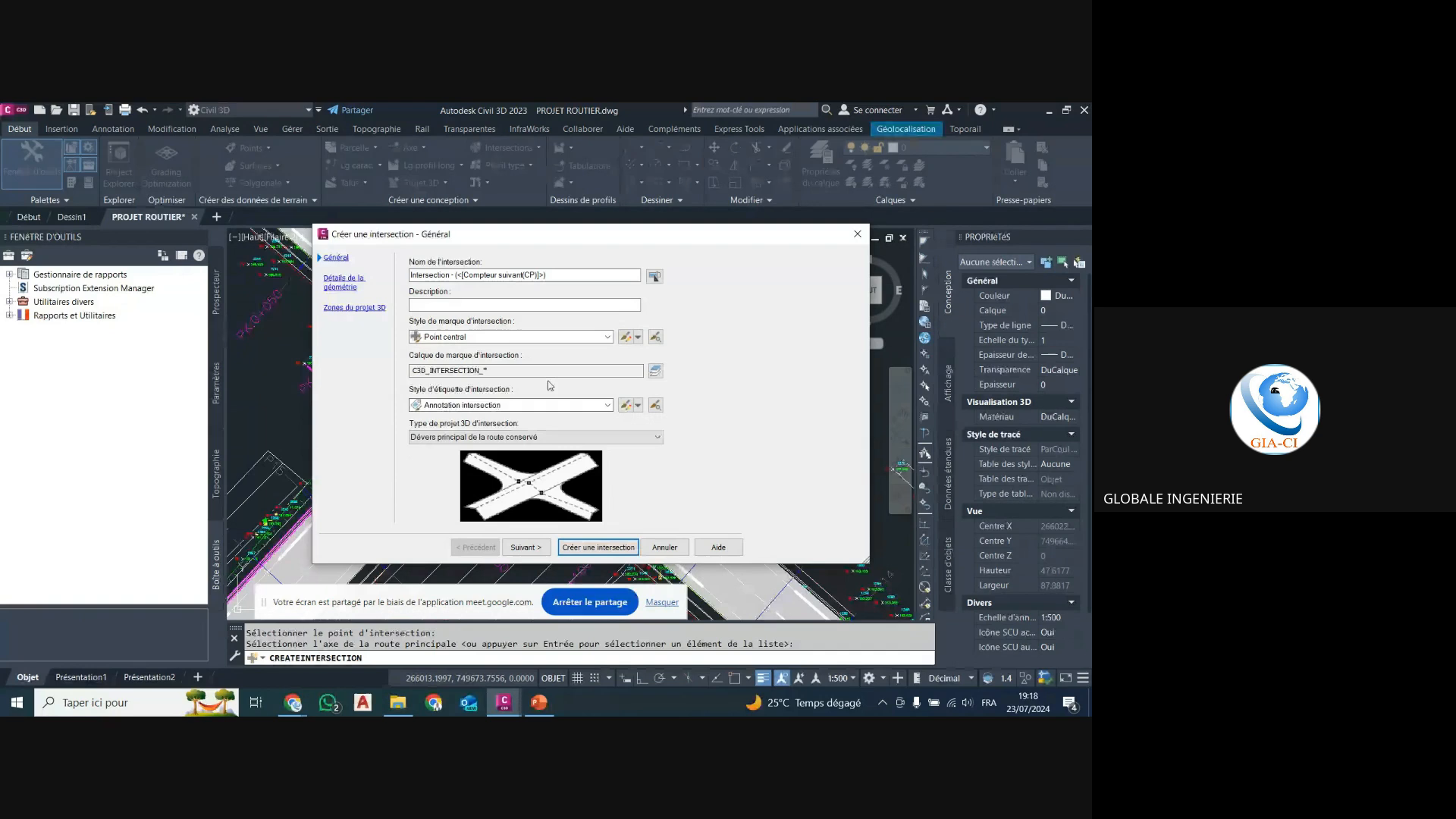
click(476, 408)
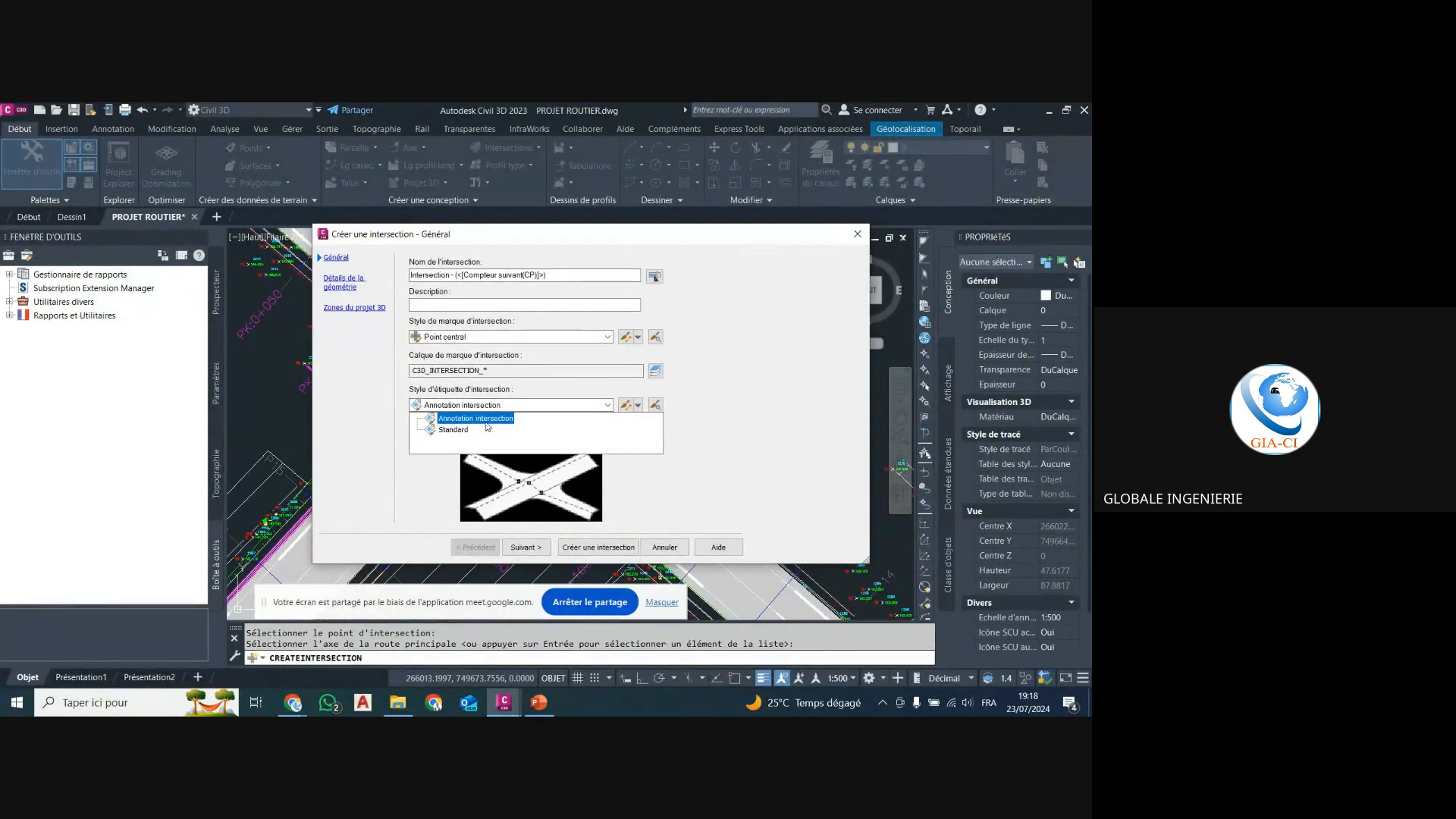
click(544, 389)
click(557, 404)
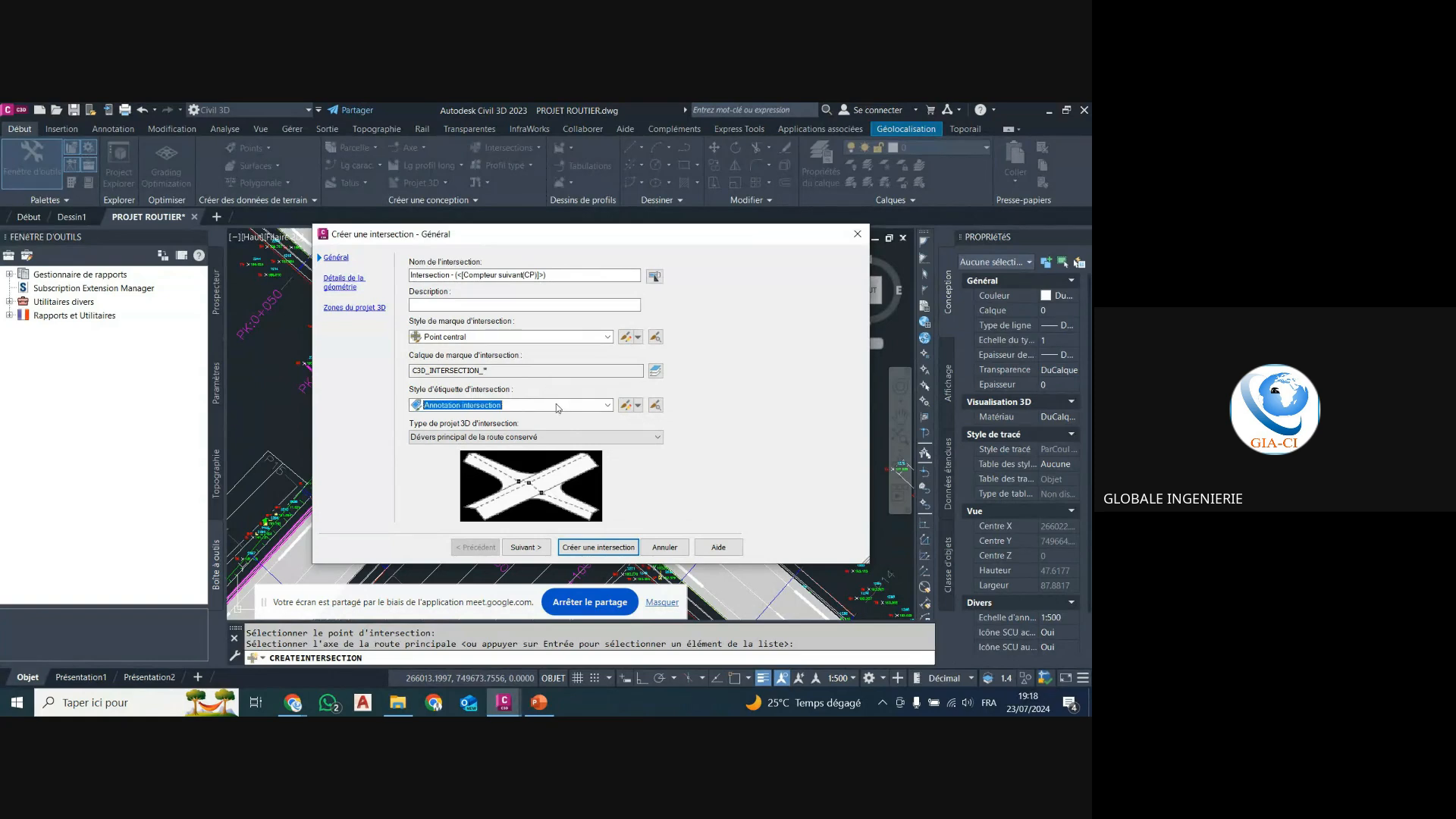
scroll(532, 407, down, 1)
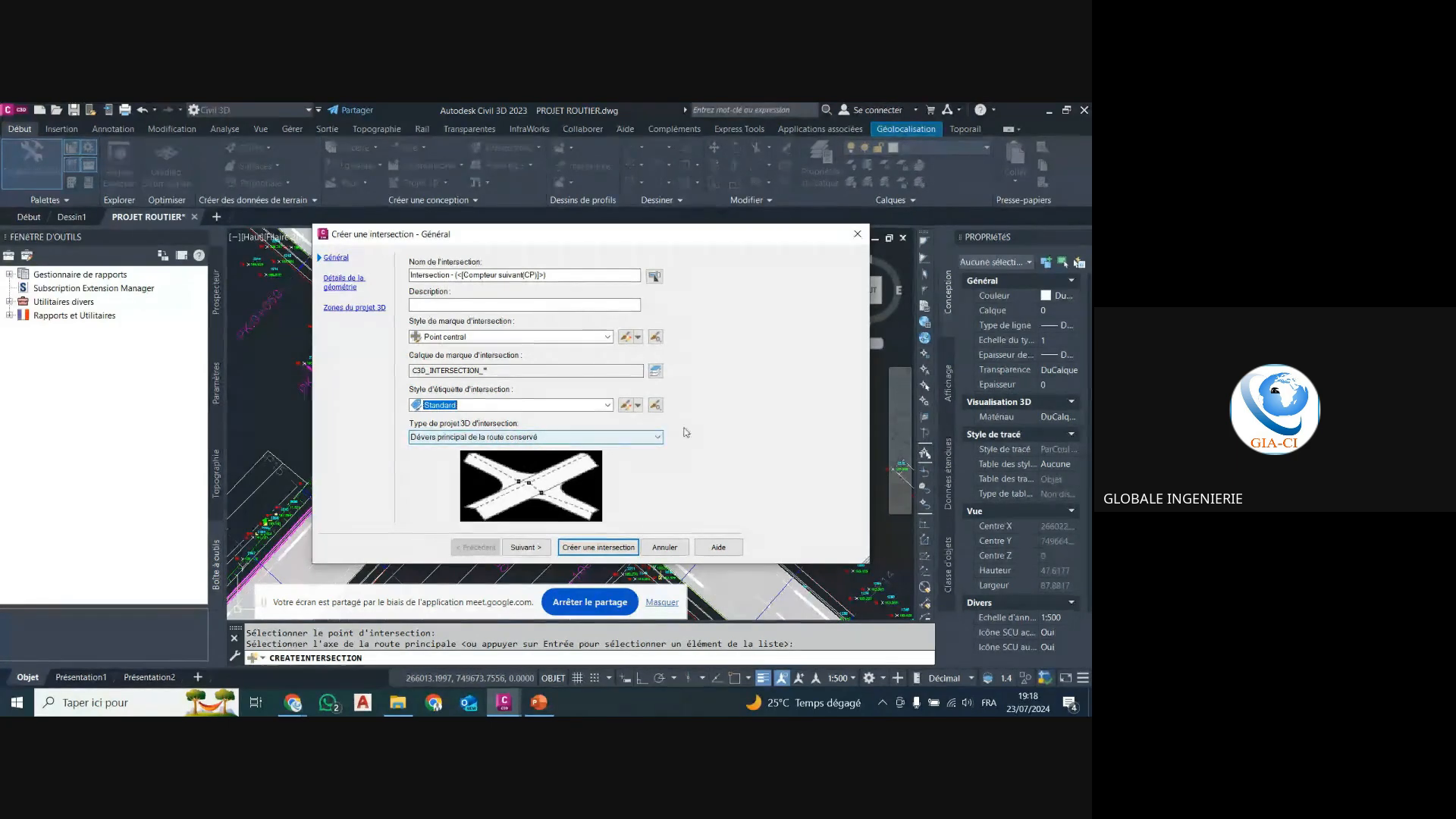
Try the corridor type Tous les dévers conservés for the intersection, then return to Dévers principal de la route conservé.
drag(574, 241, 567, 177)
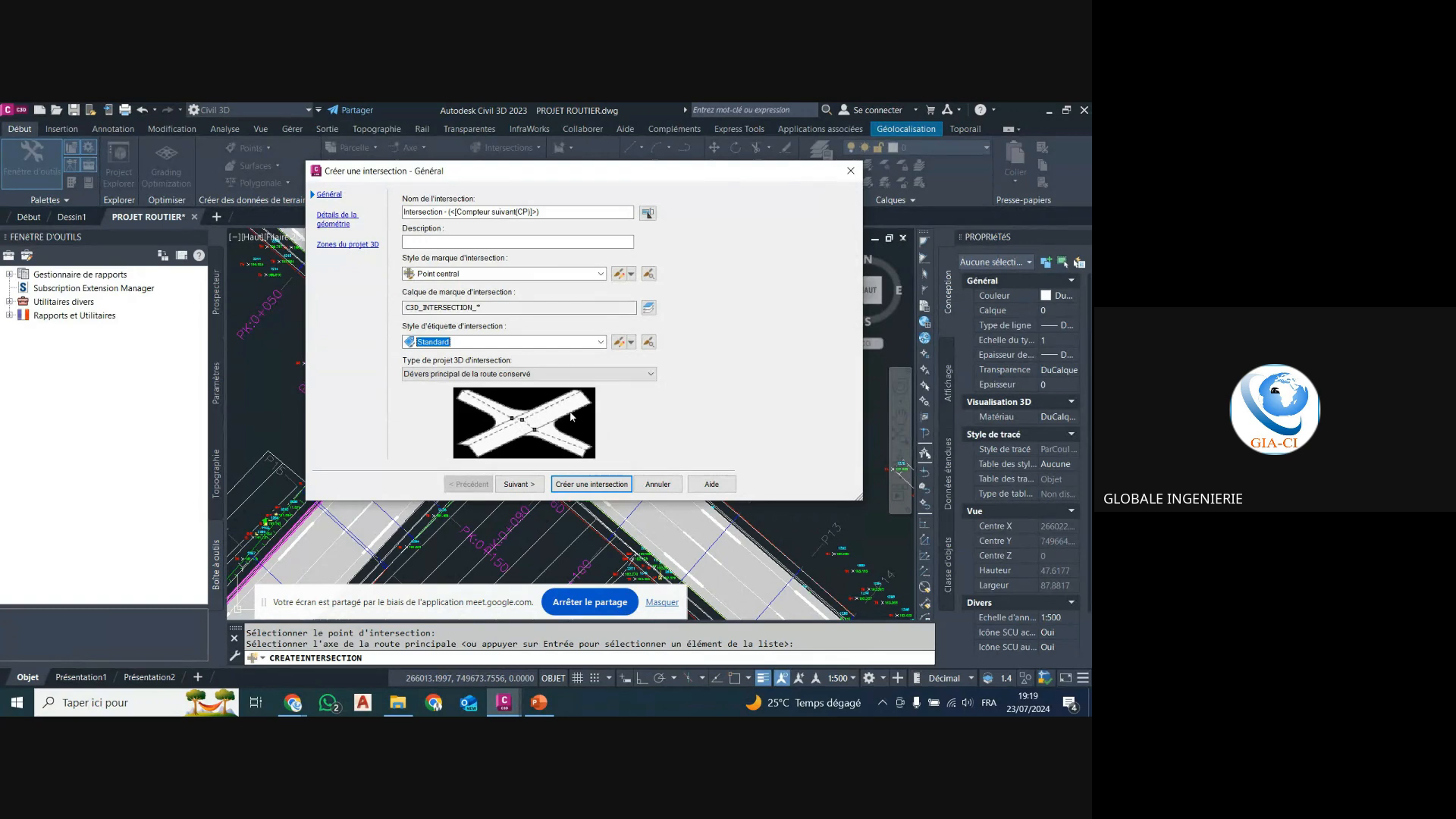
click(501, 374)
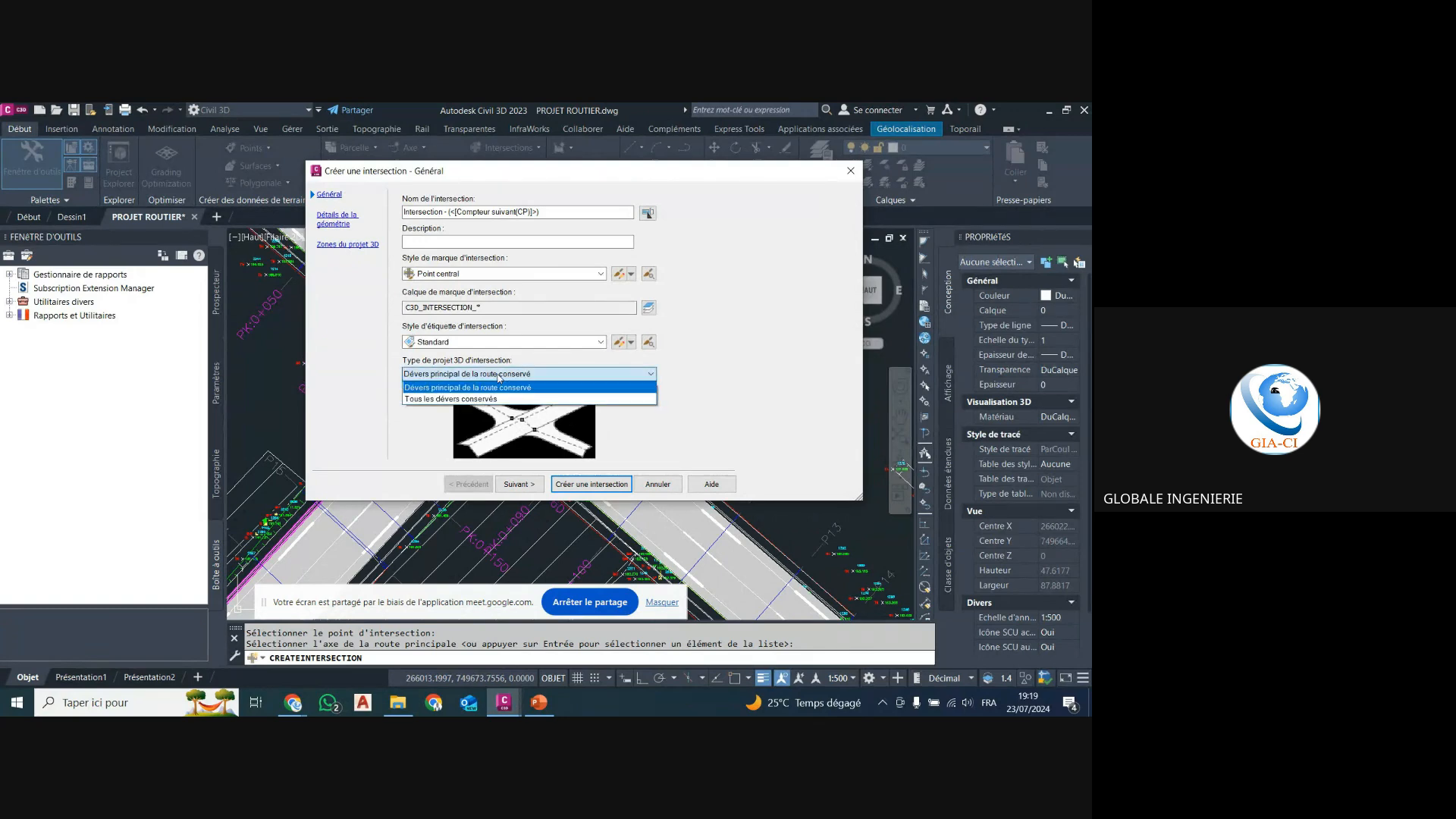
click(437, 400)
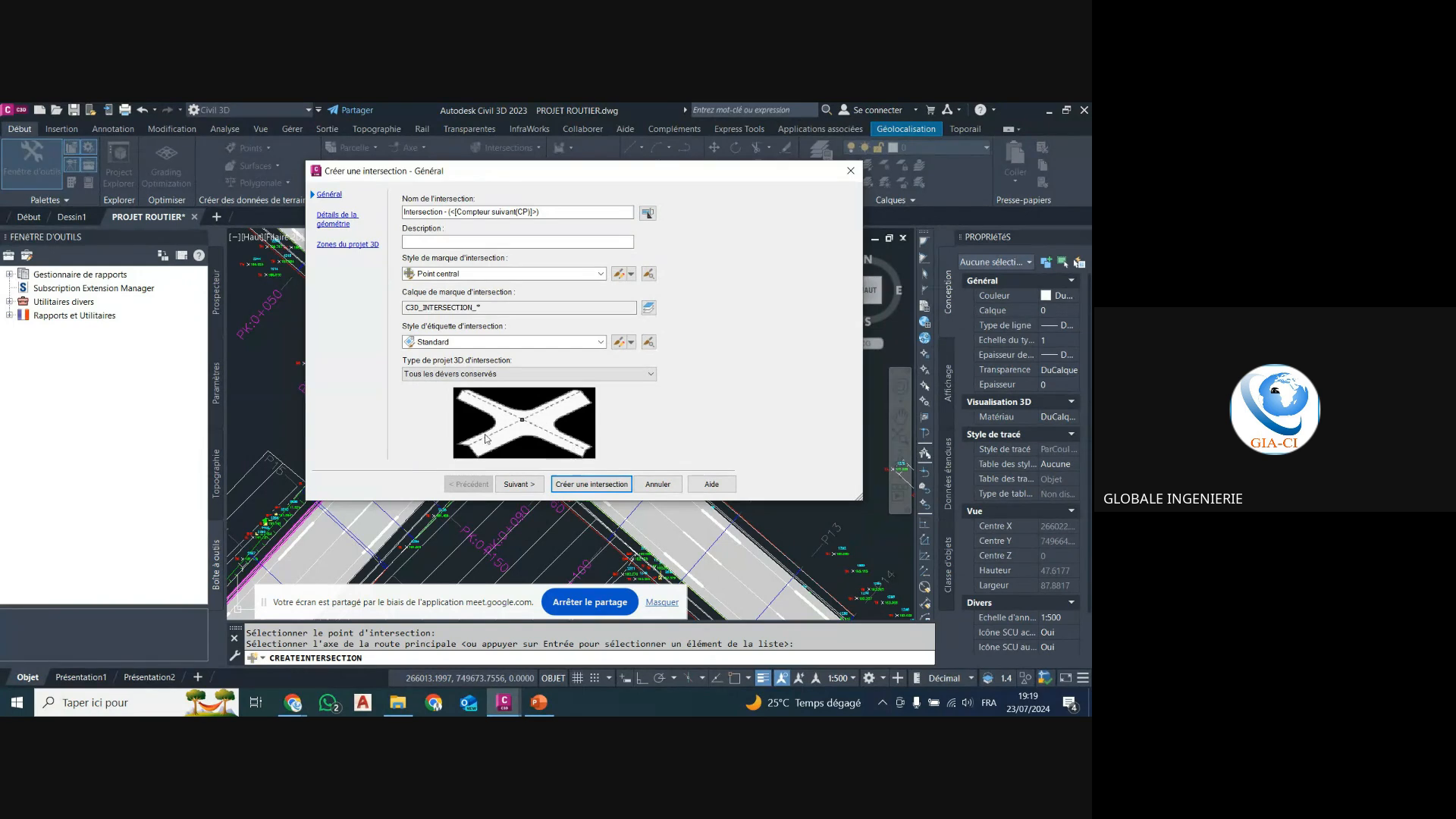
click(485, 374)
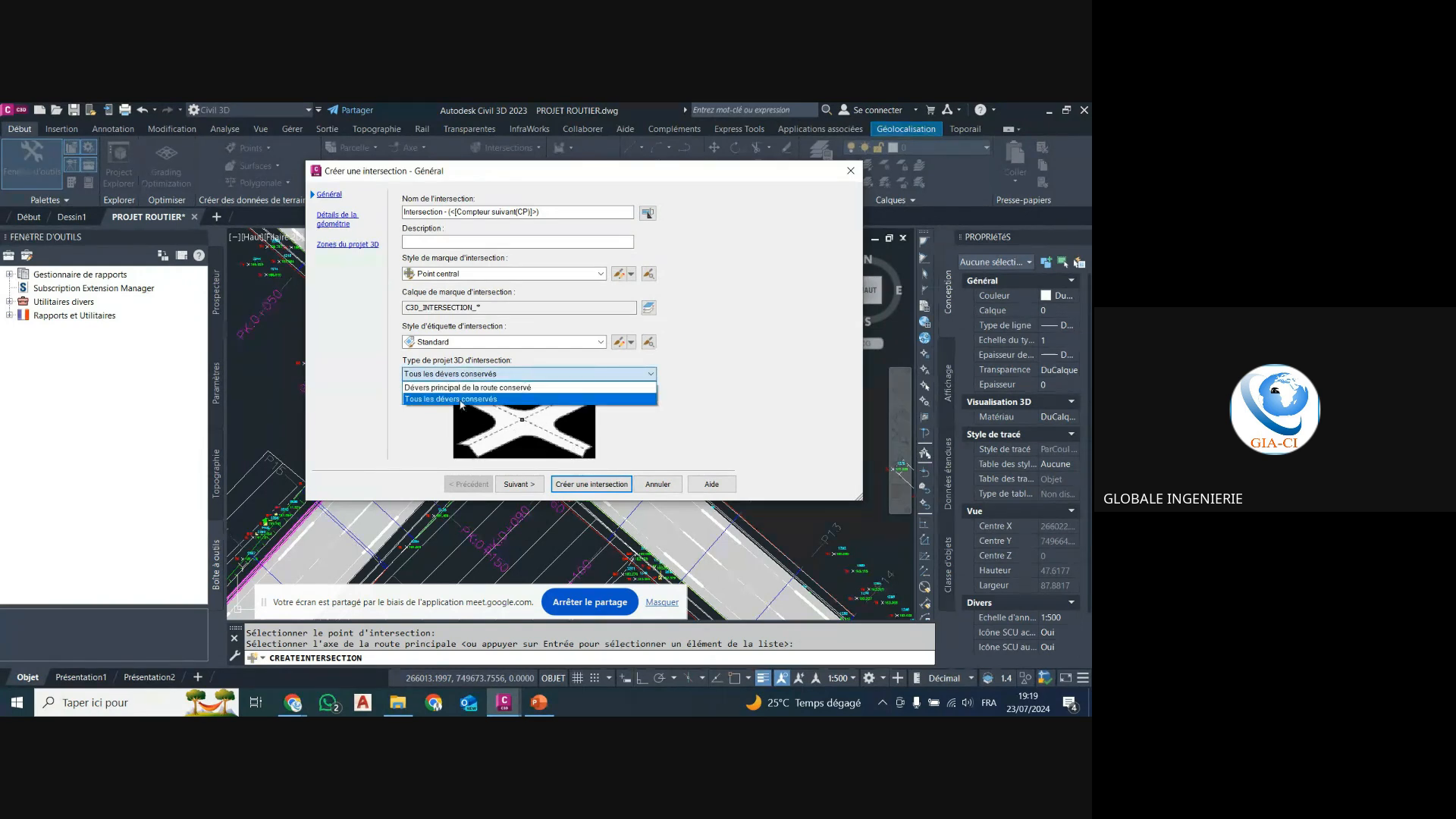
click(485, 388)
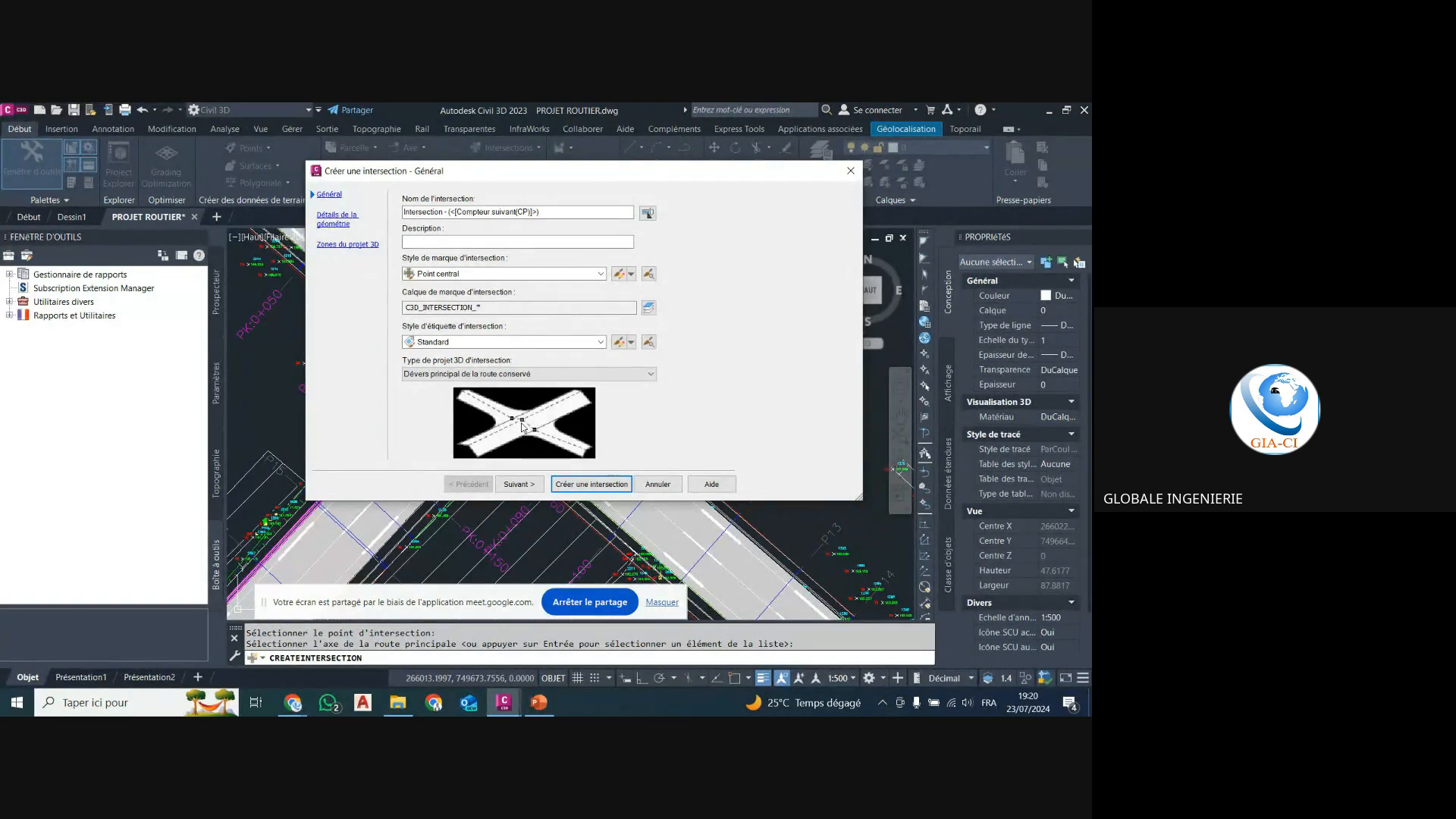
Set the intersection's corridor type to Tous les dévers conservés and continue to the geometry details.
click(517, 375)
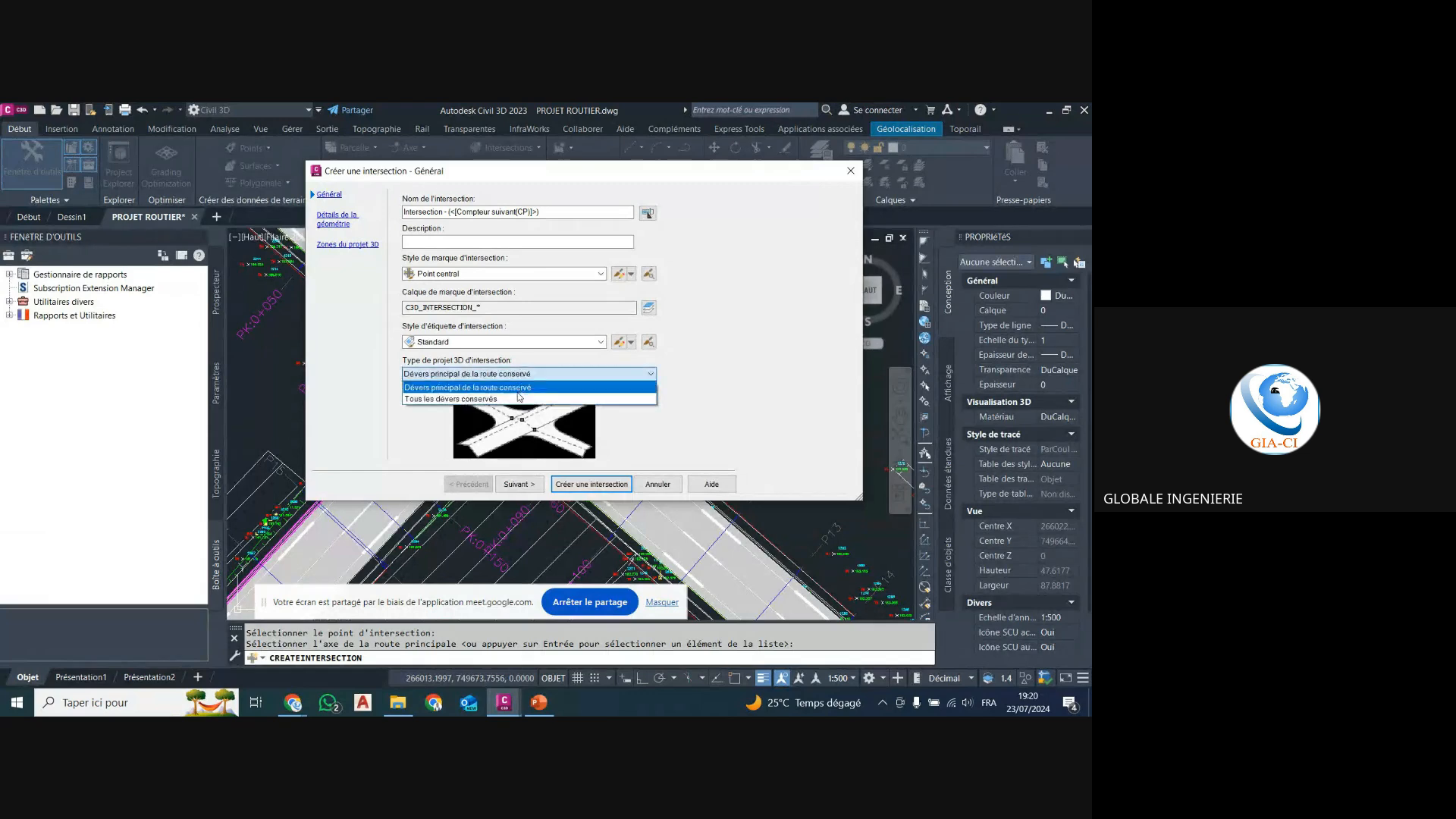
click(516, 400)
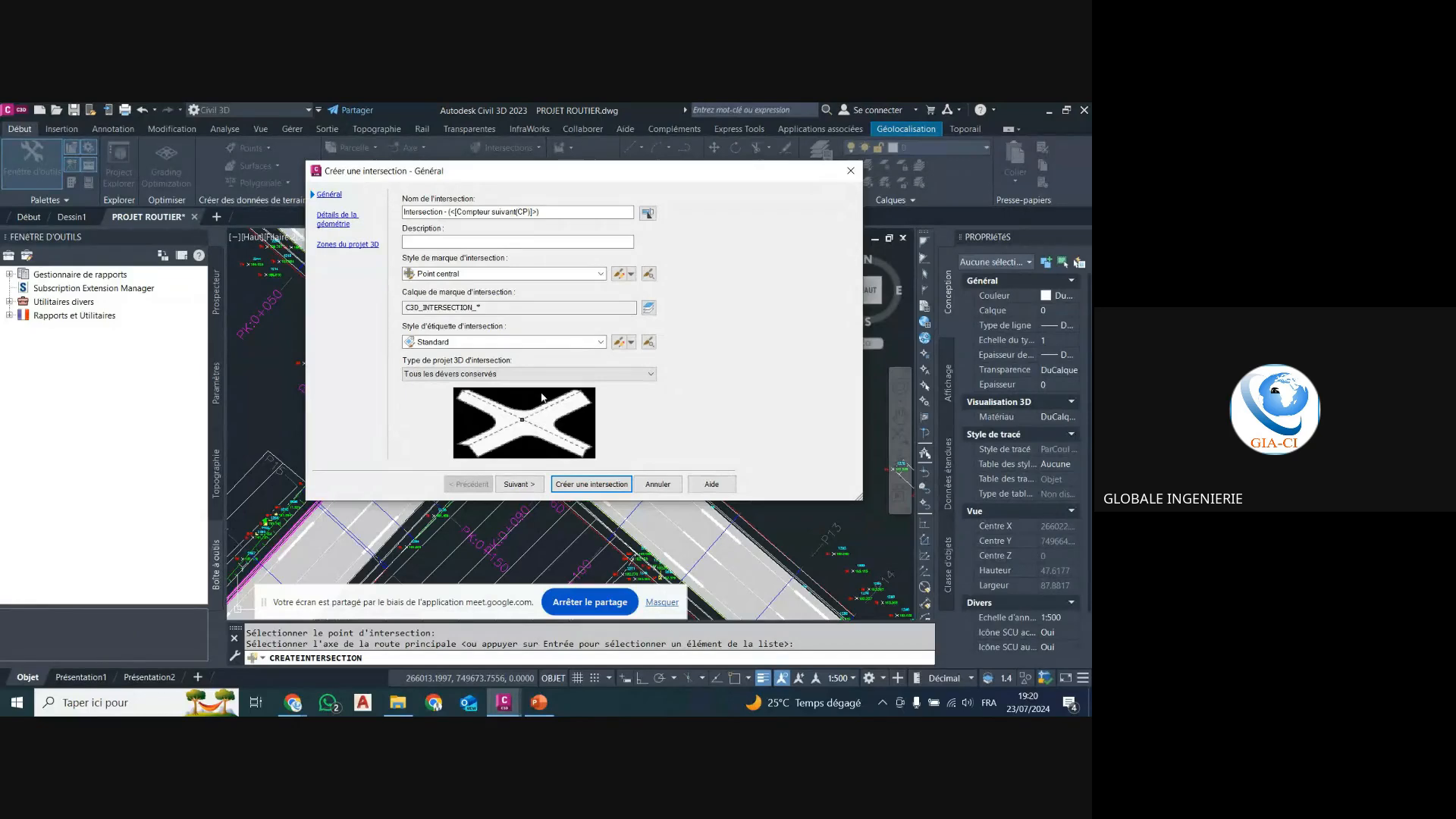
click(522, 375)
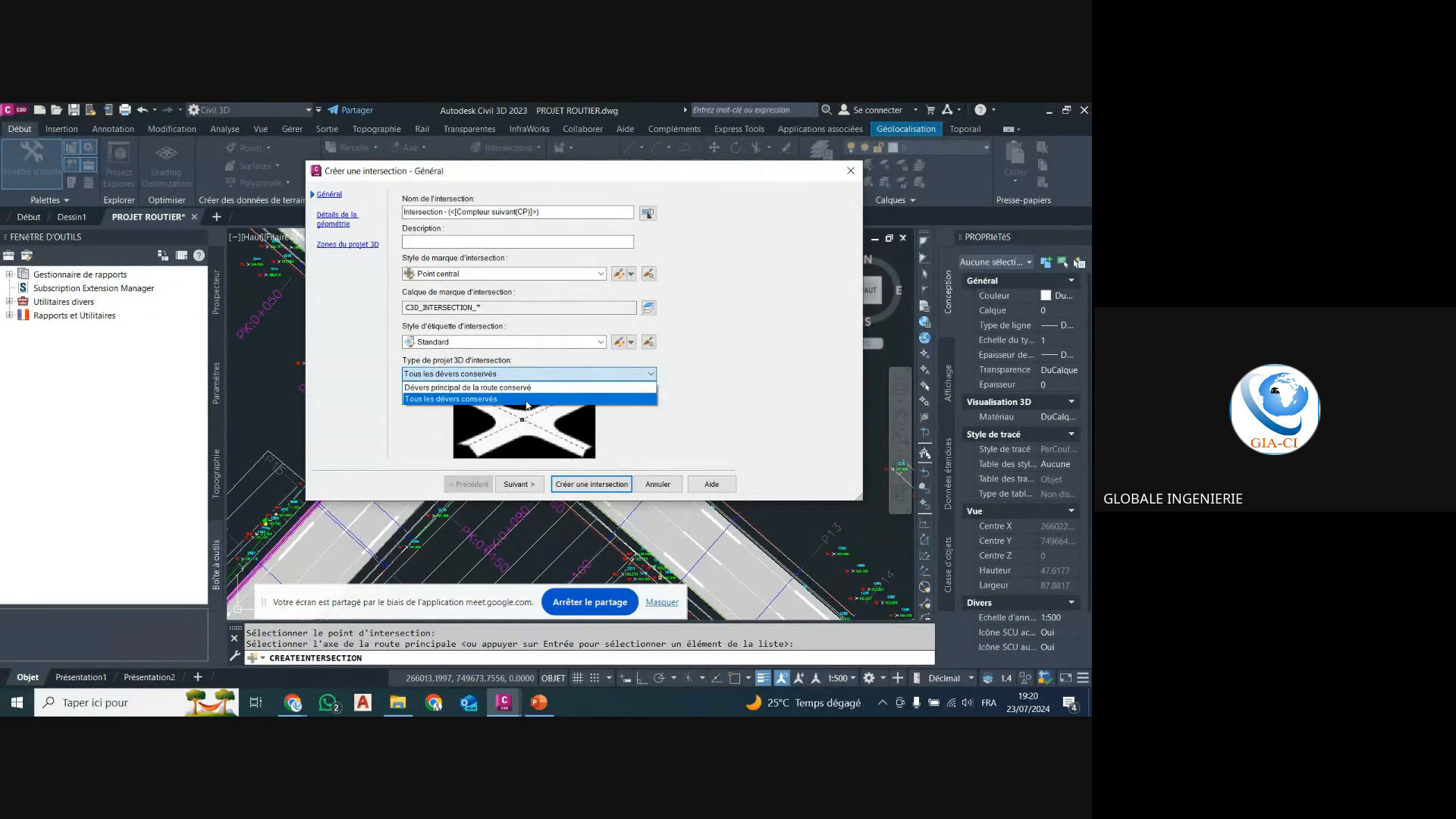
click(486, 399)
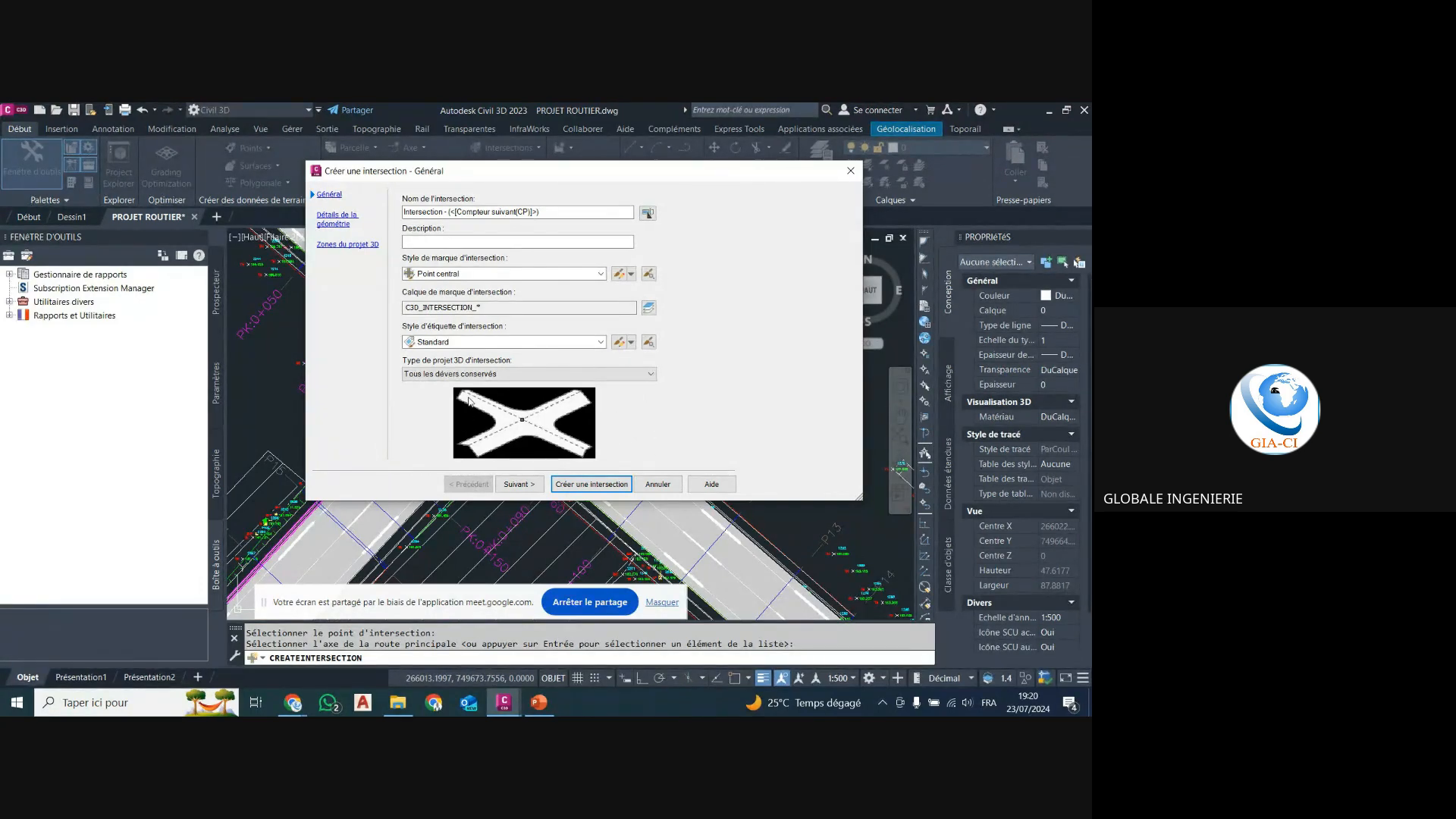
click(519, 484)
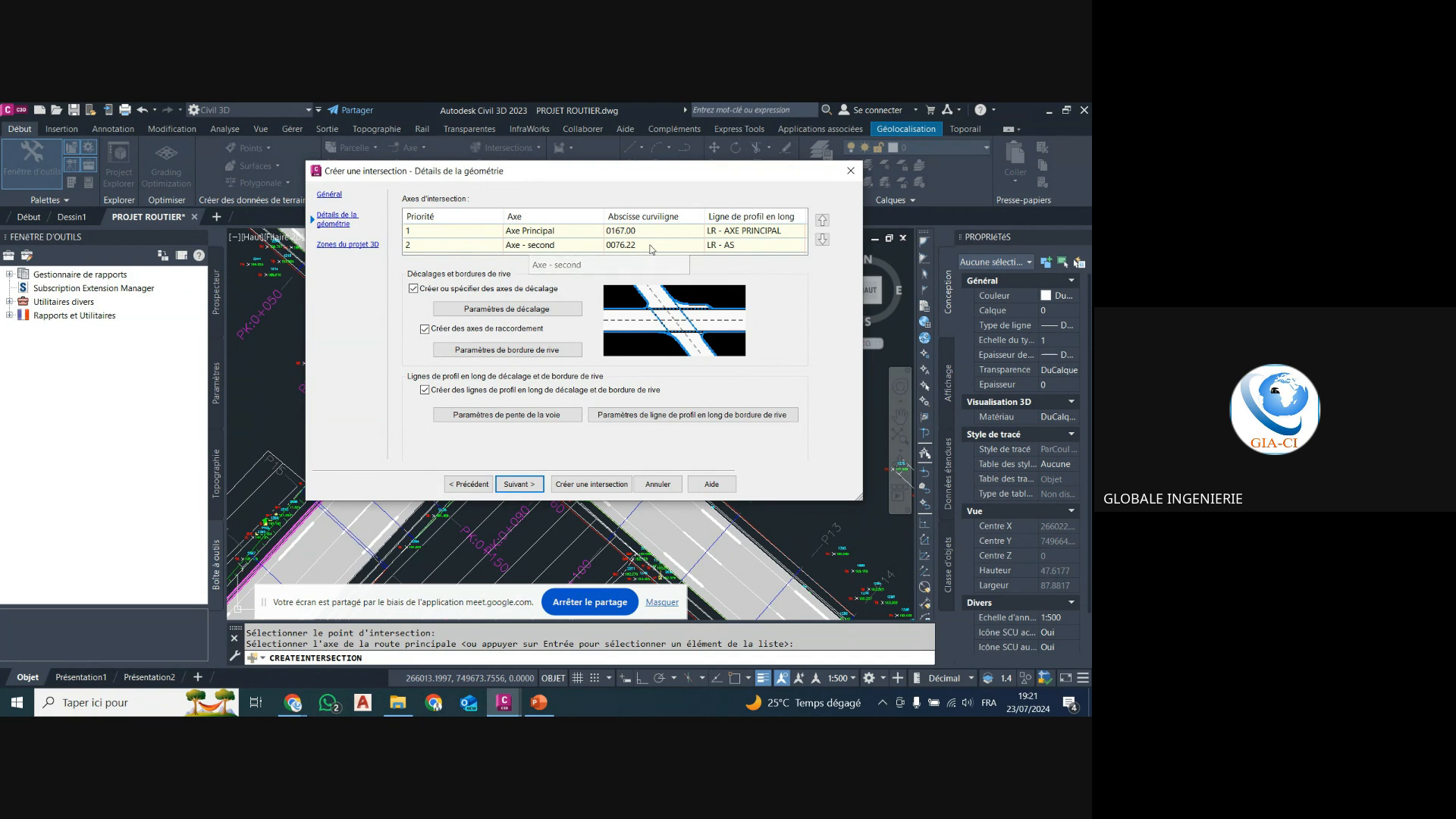
Try giving Axe - second priority 1 among the intersection alignments, then restore Axe Principal as priority 1.
click(740, 250)
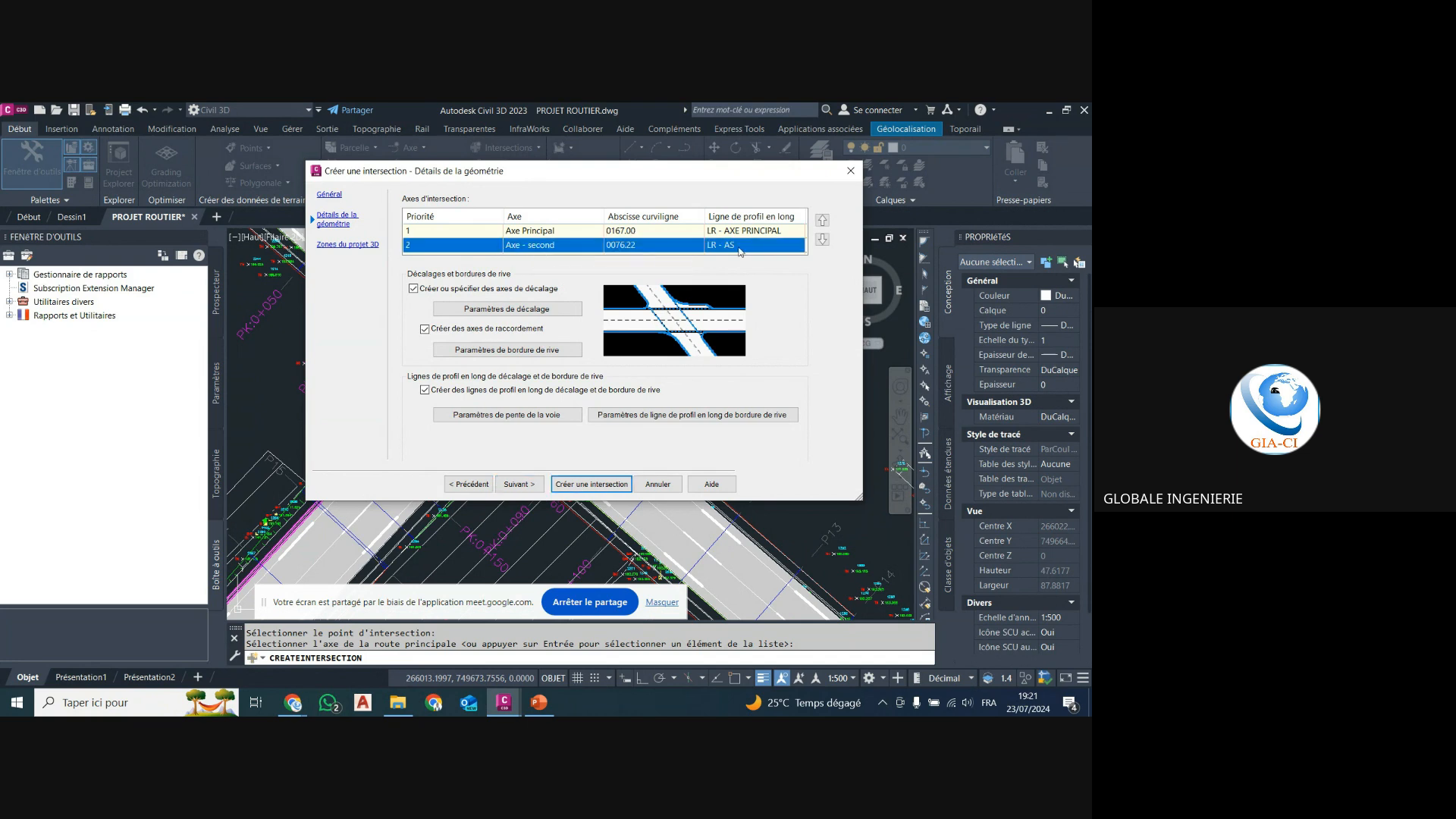
click(823, 220)
click(529, 232)
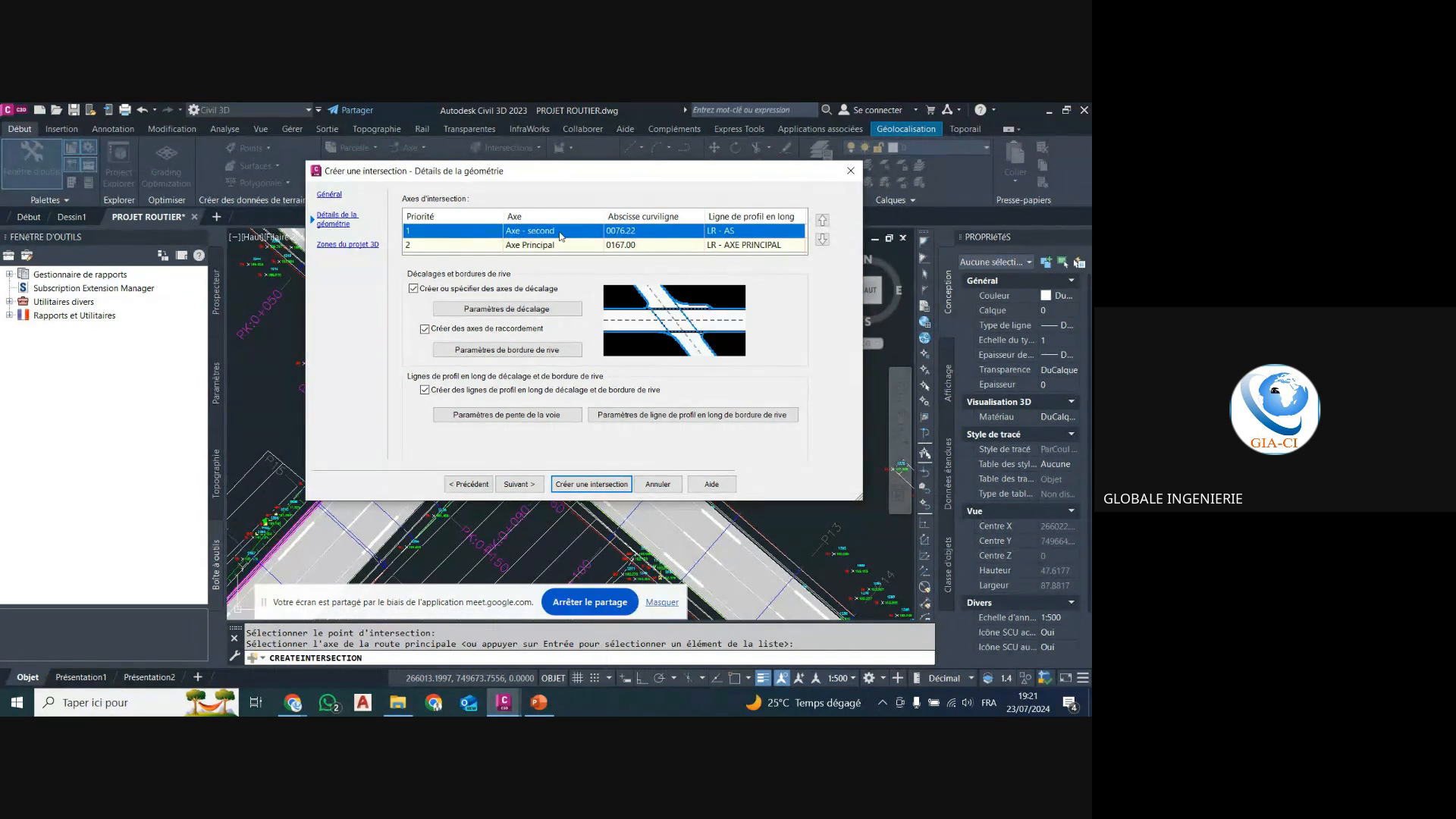
click(822, 239)
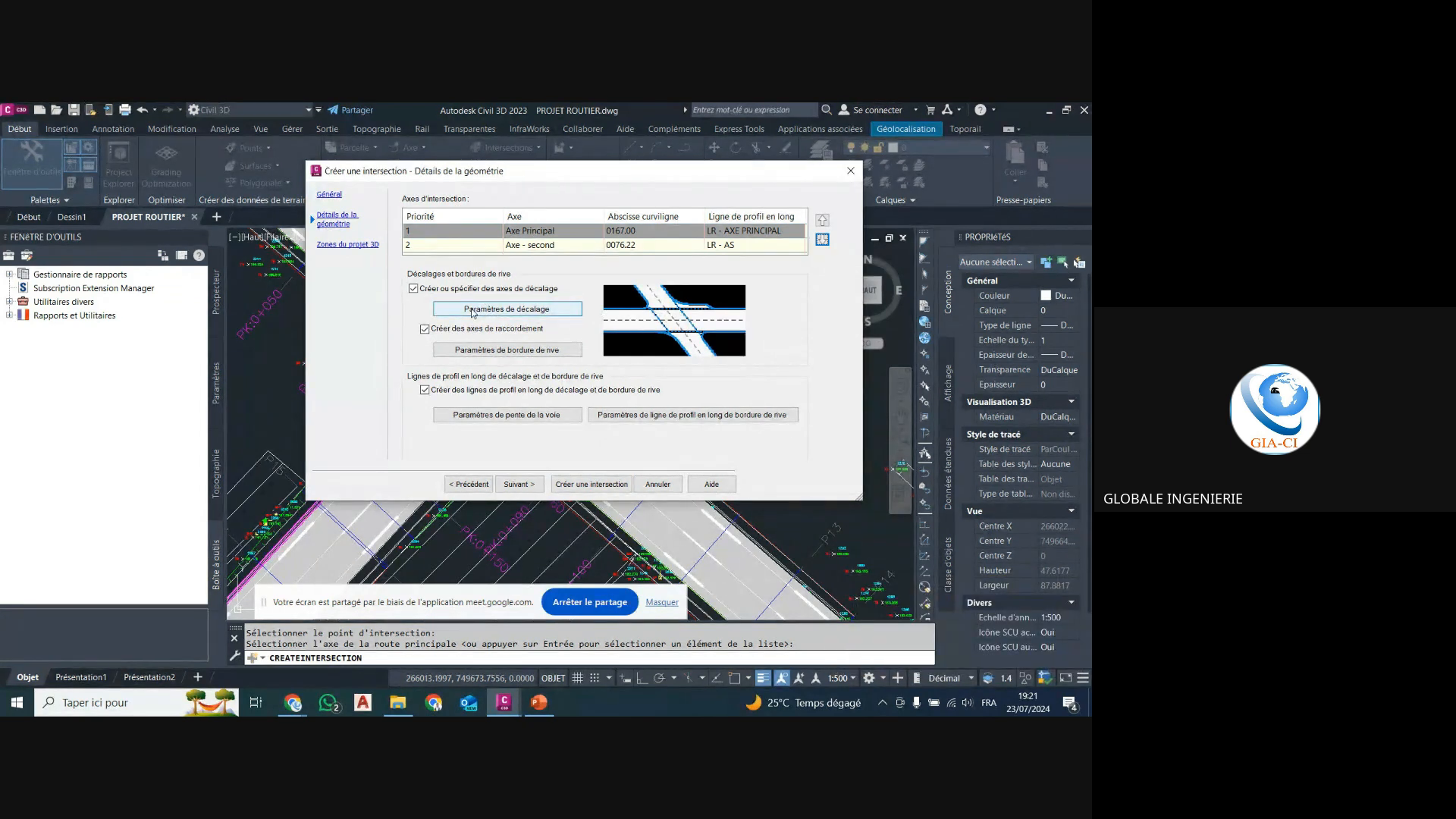
In the intersection offset parameters, set both offset values of the primary road Axe Principal to 3.5 m.
click(524, 311)
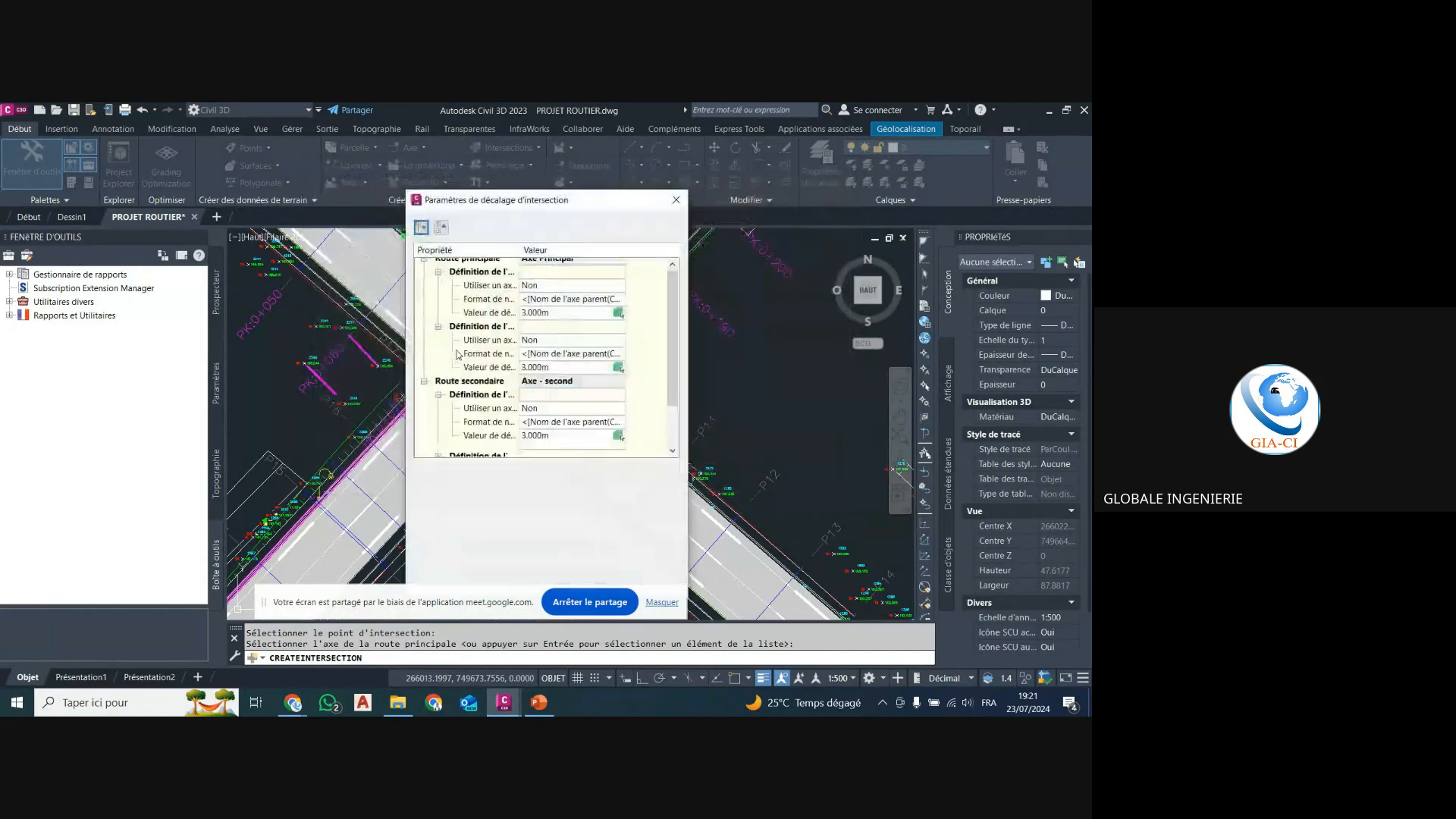
drag(510, 205, 495, 139)
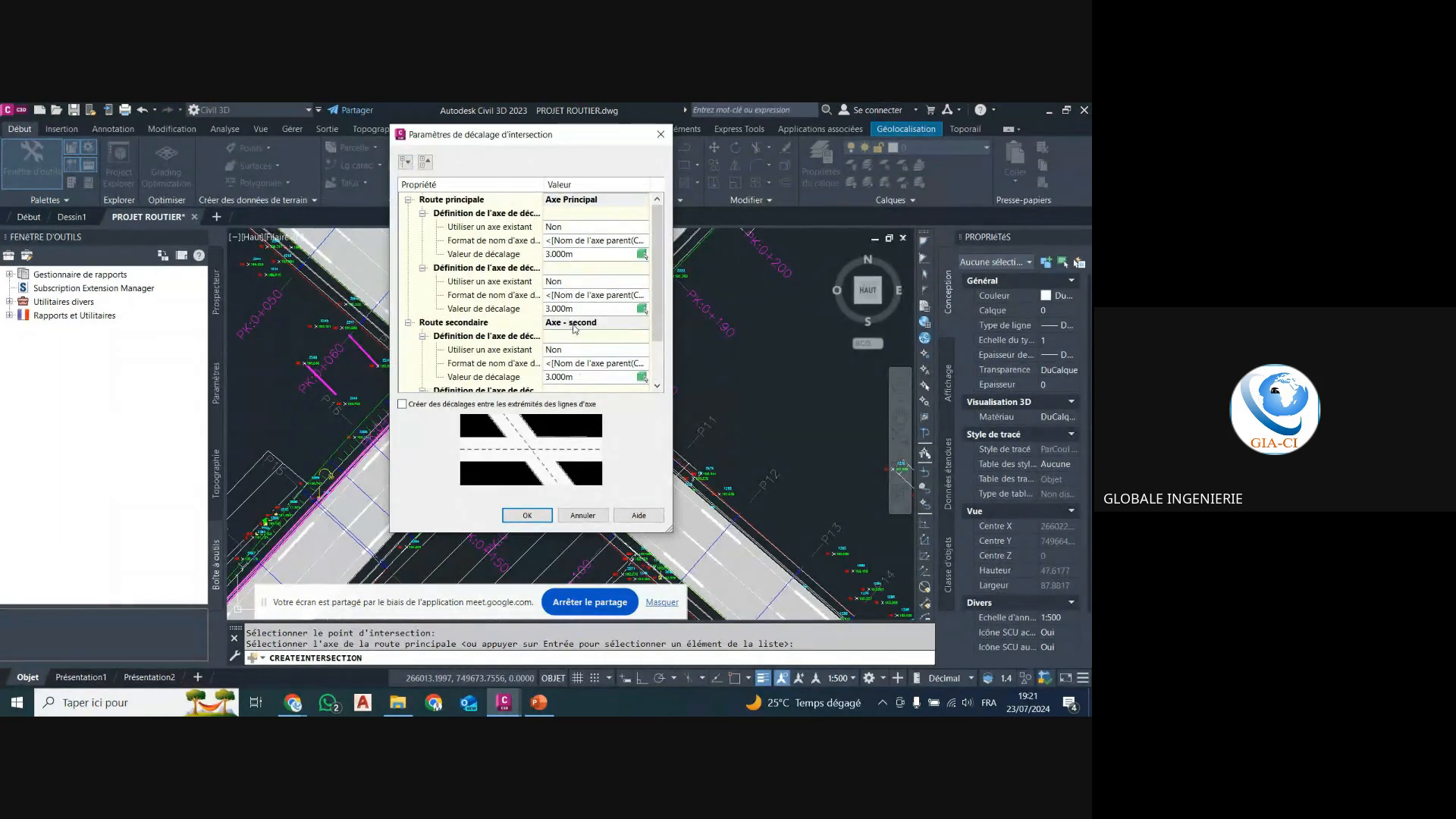
click(569, 256)
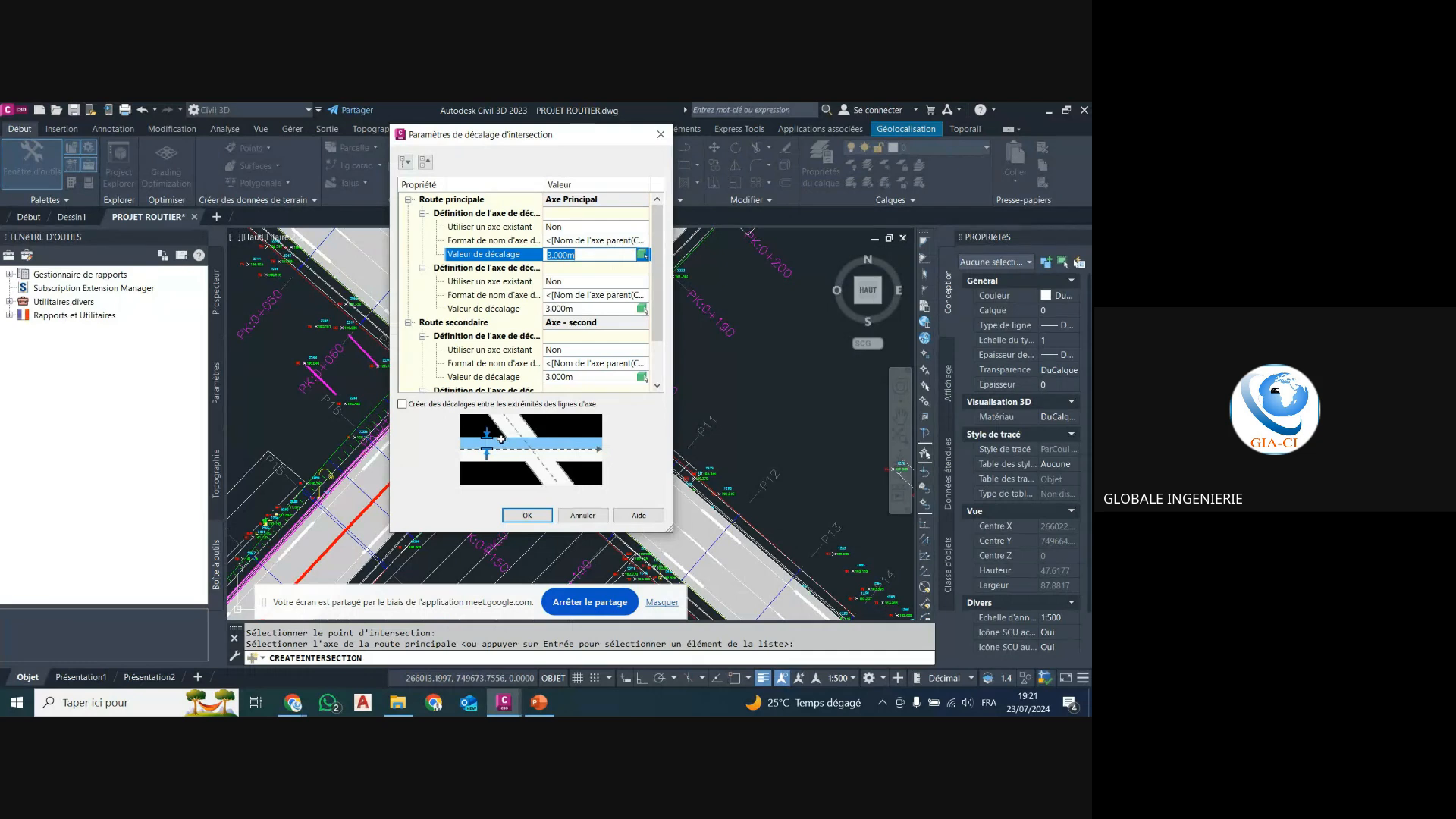
text(3.5)
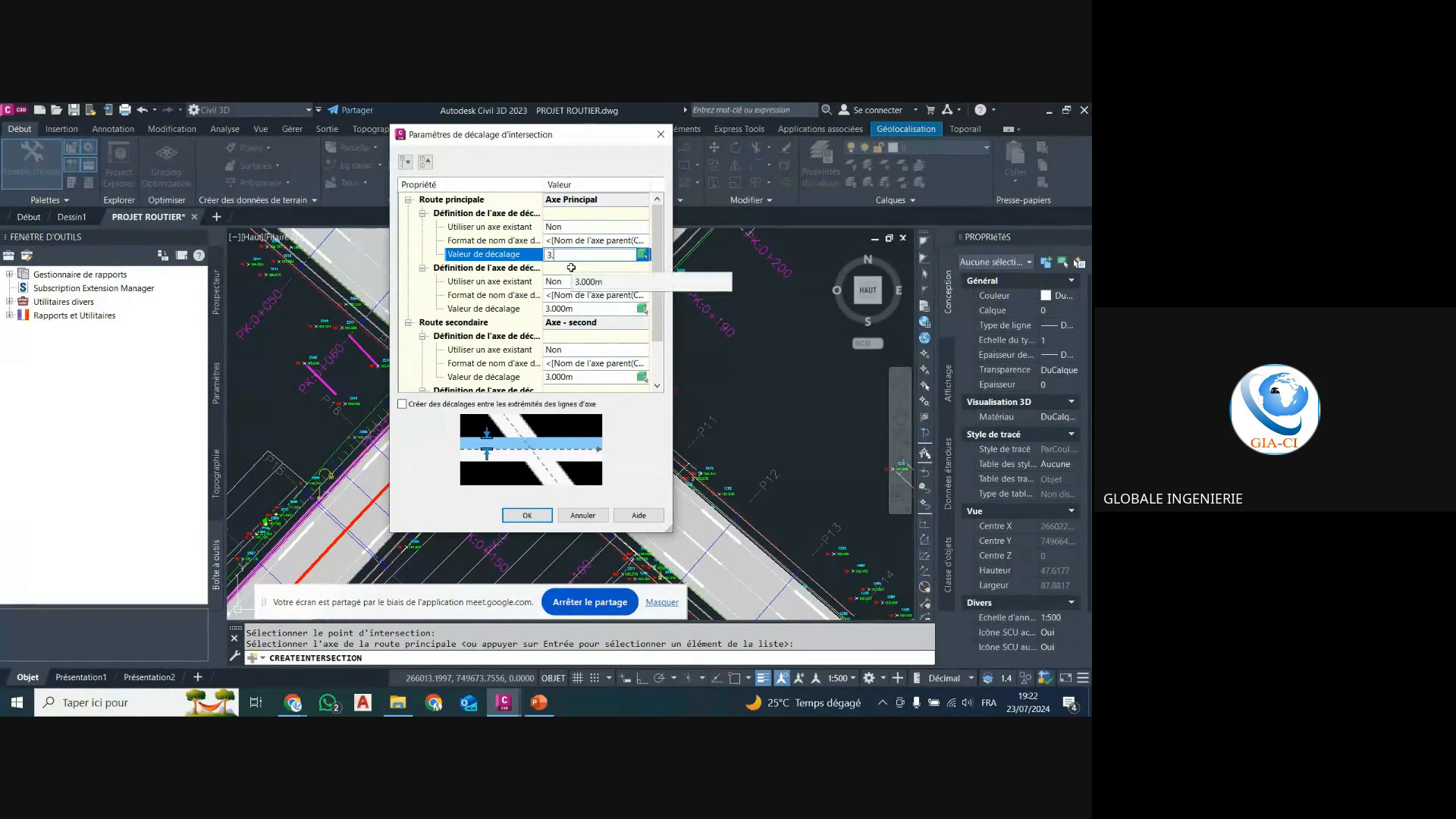
click(571, 309)
text(3.5)
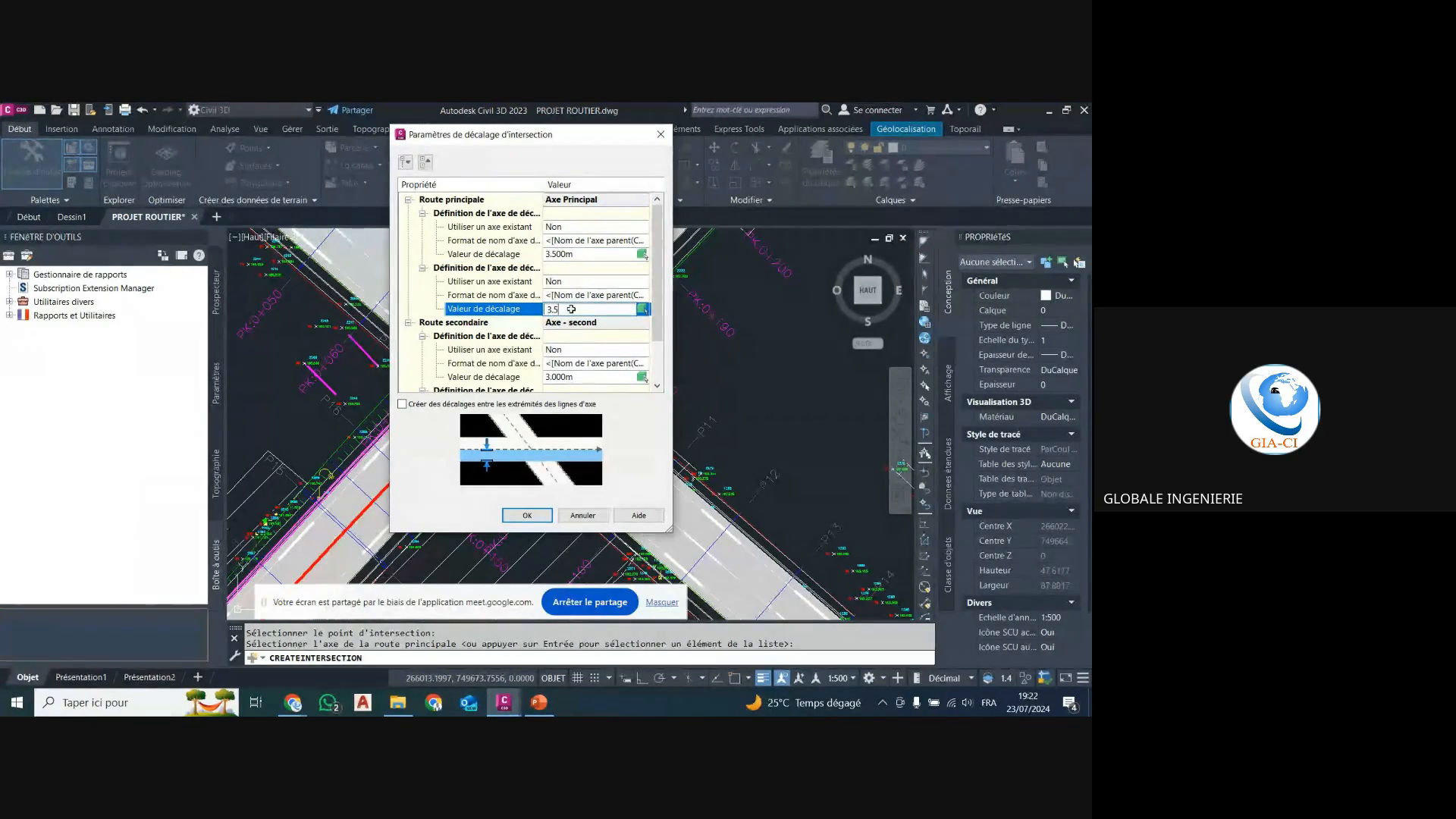
Set both offset values of the secondary road Axe - second to 3.5 m and accept the offset parameters.
scroll(579, 296, down, 3)
click(581, 324)
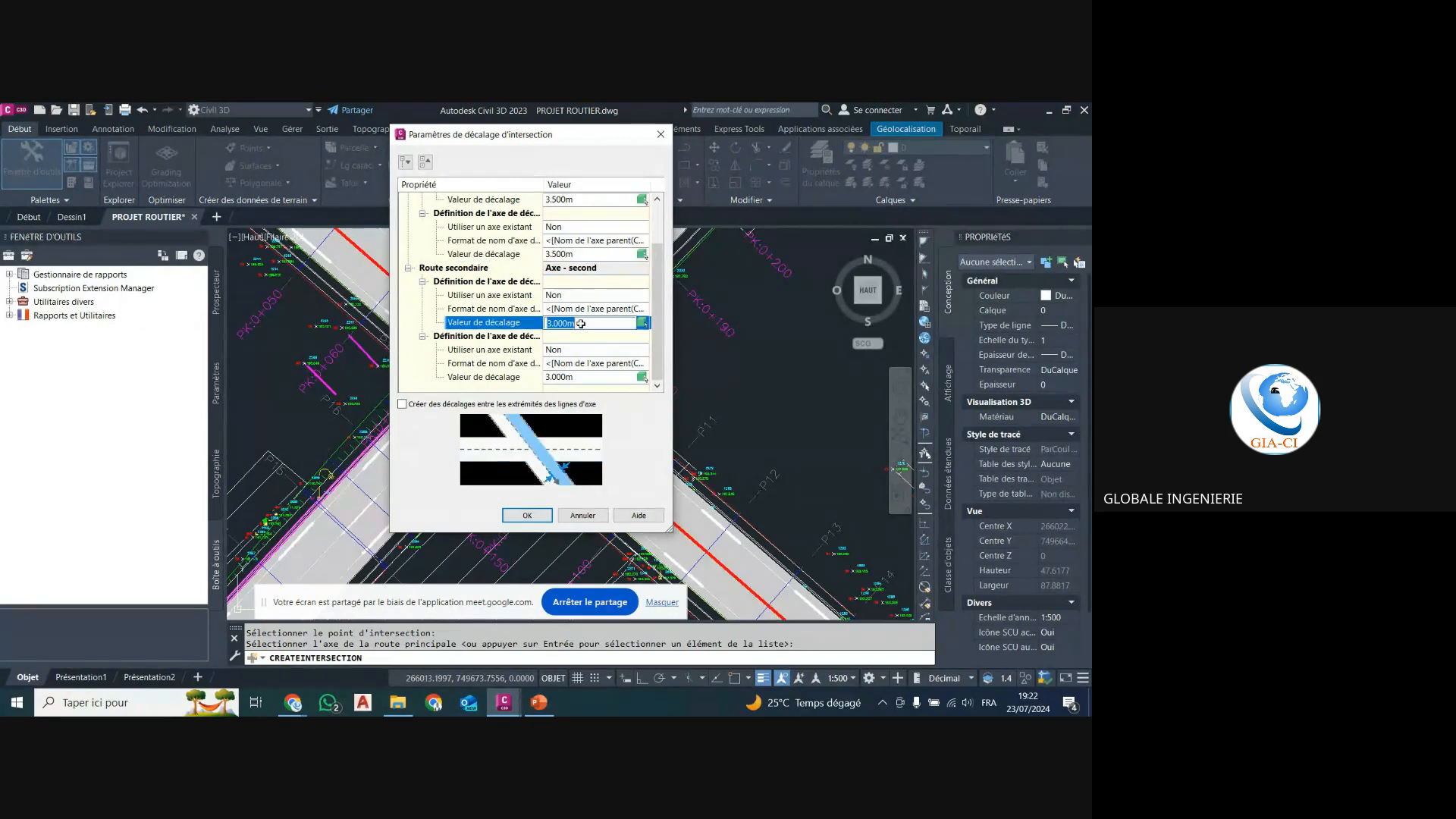
text(3)
click(578, 377)
click(578, 377)
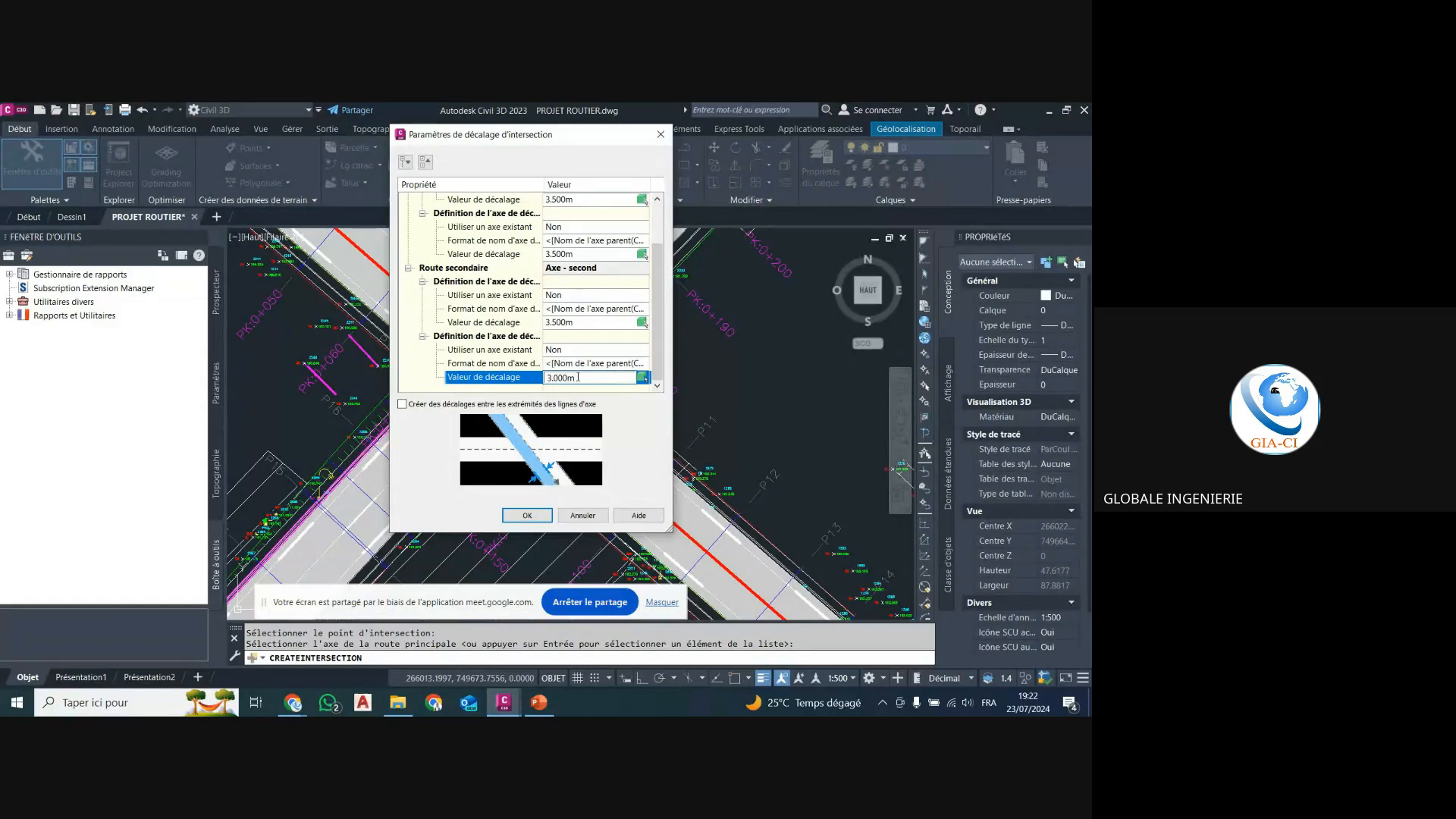
click(535, 381)
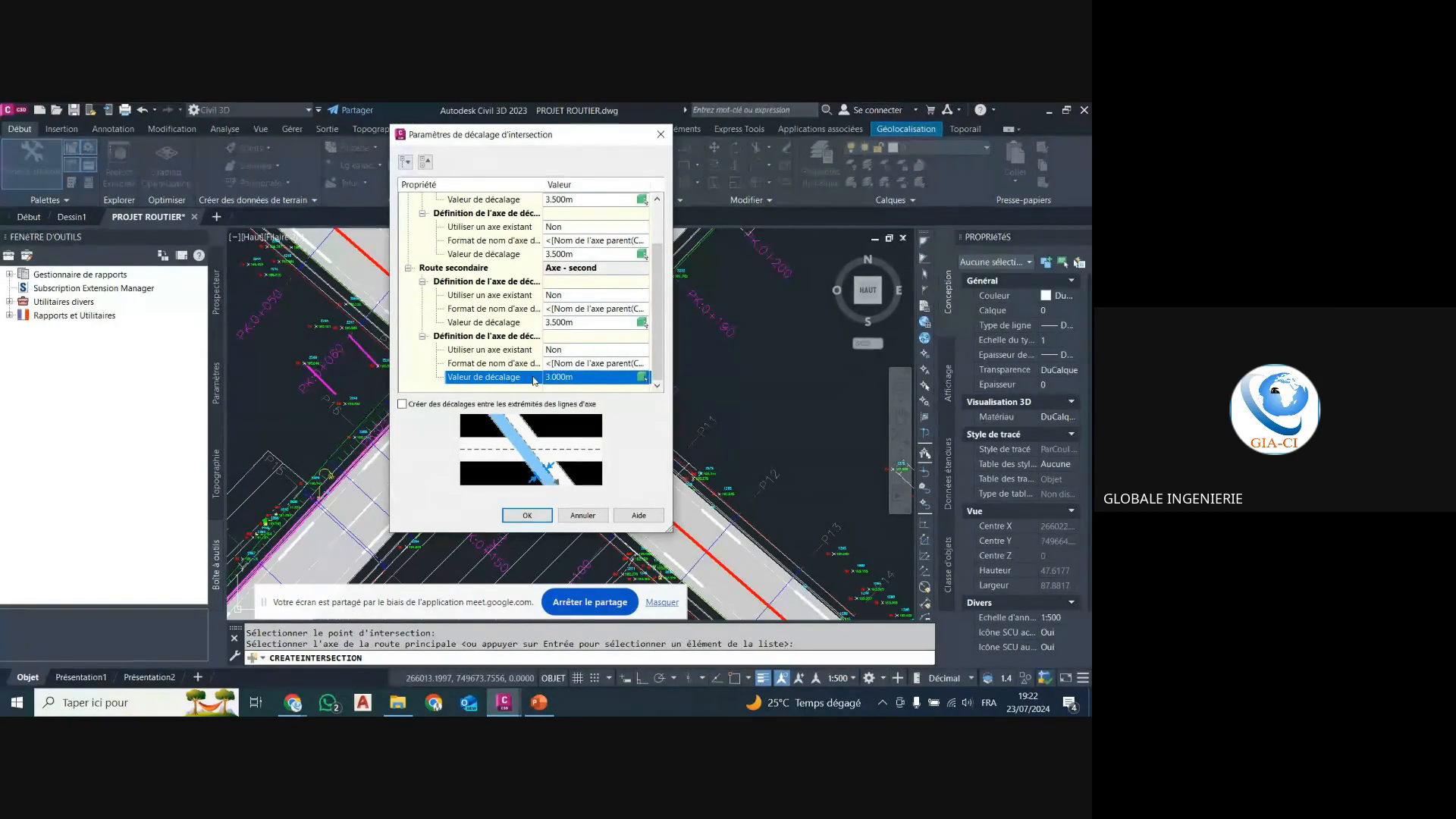
click(564, 377)
text(3.5)
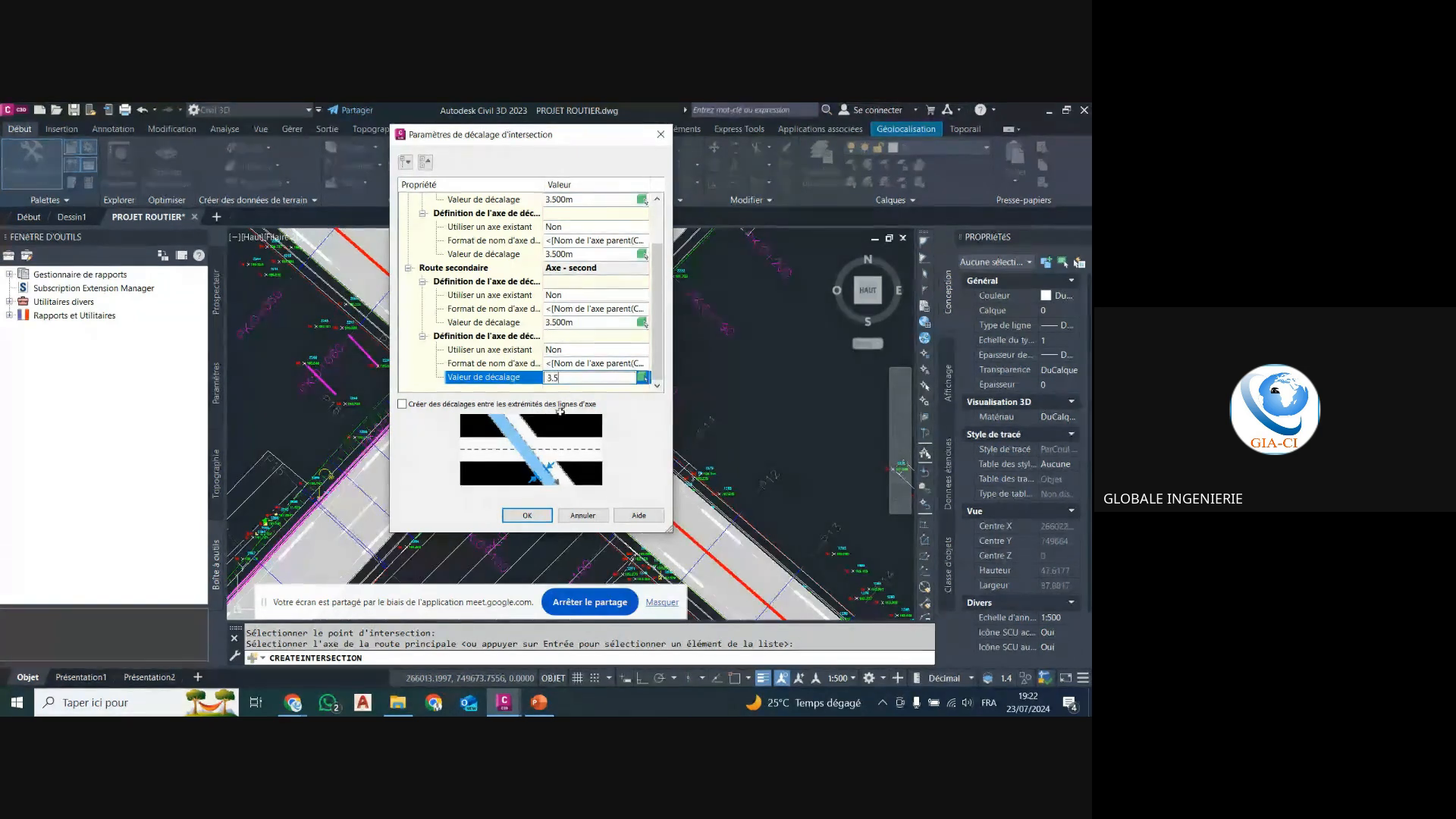
click(528, 516)
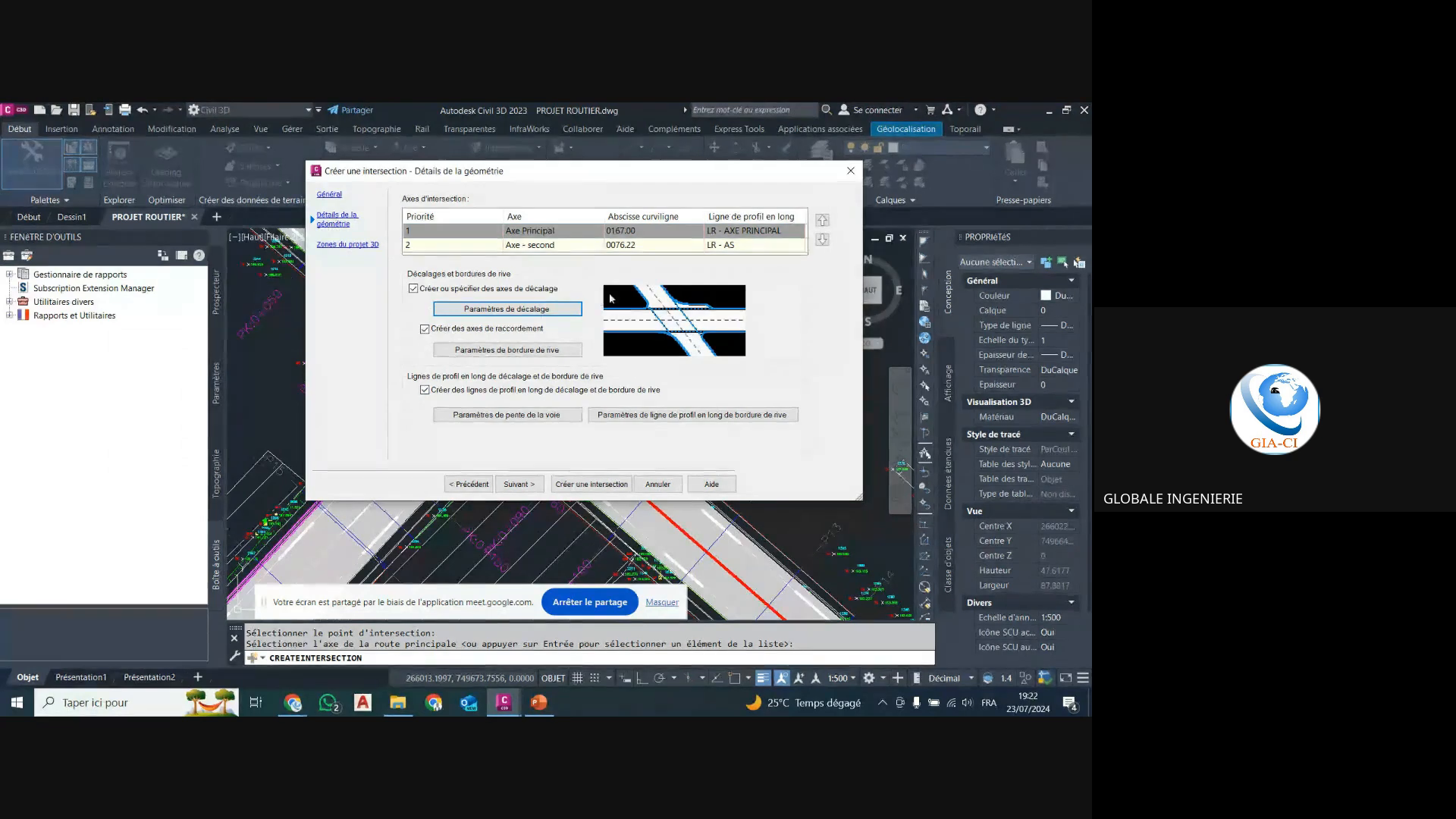
Review the curb return parameters of the NE, SE, SO and NO intersection quadrants, returning to the NE quadrant.
click(487, 351)
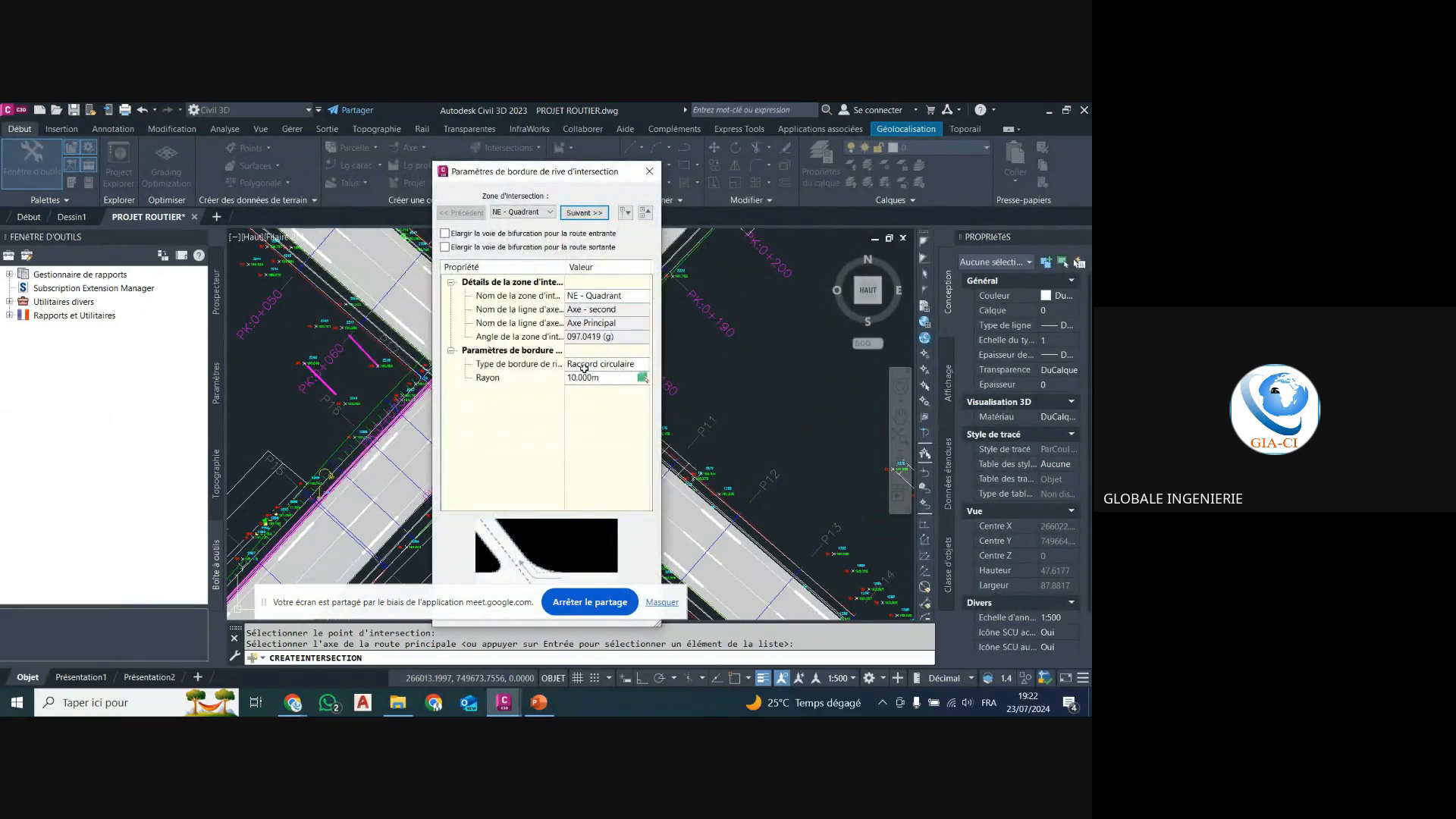
drag(540, 179, 740, 140)
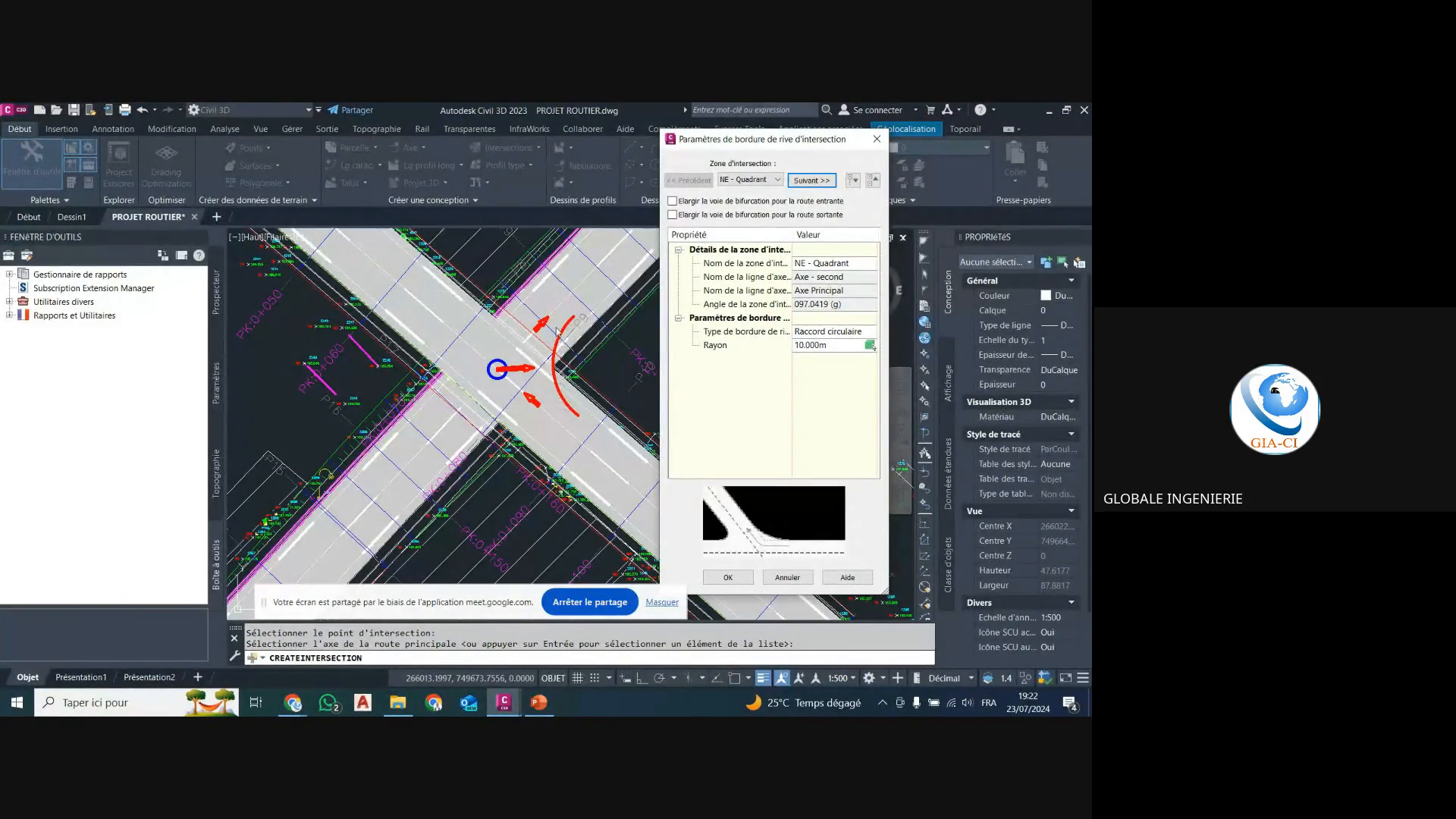
click(811, 180)
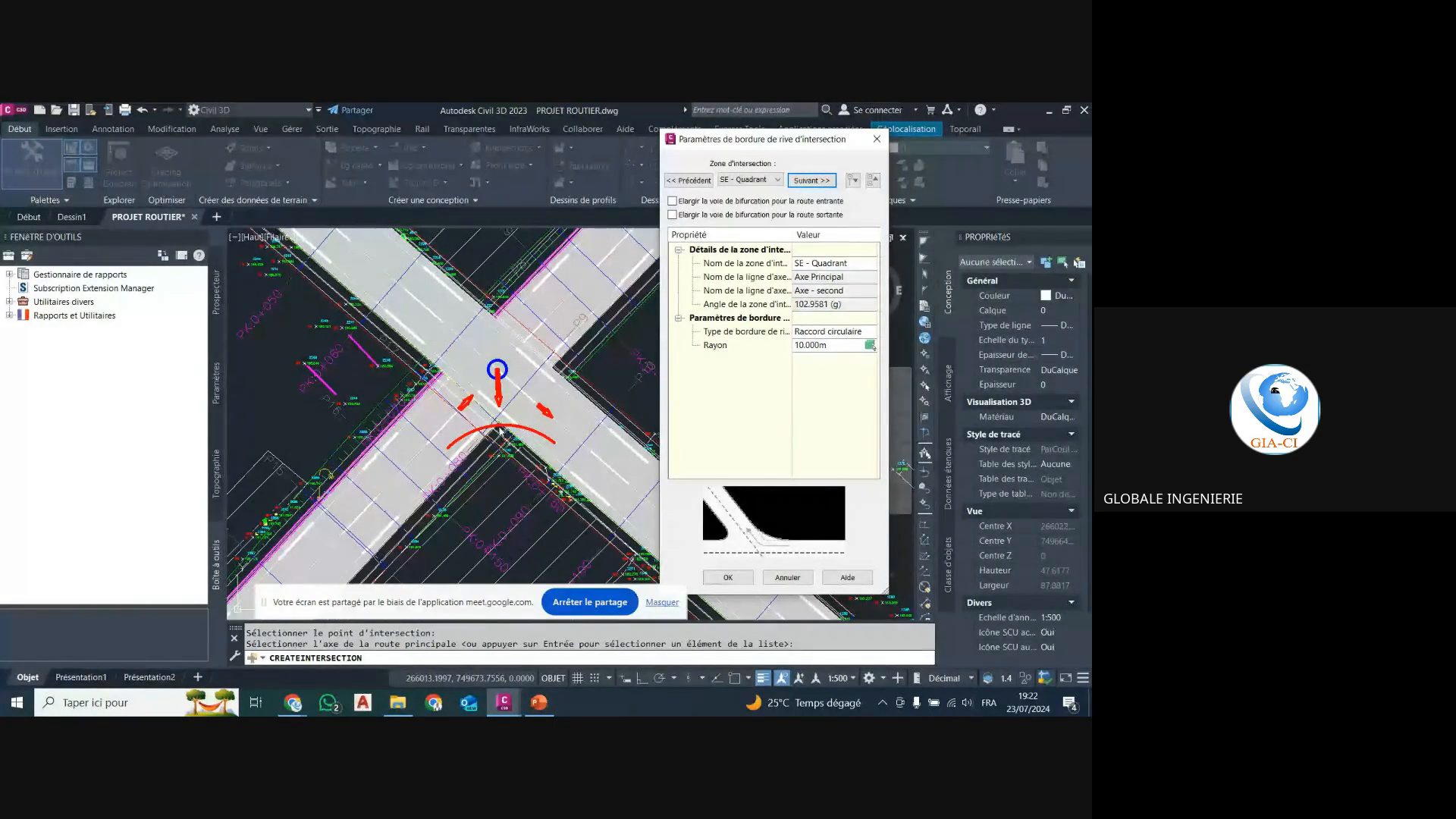
click(812, 180)
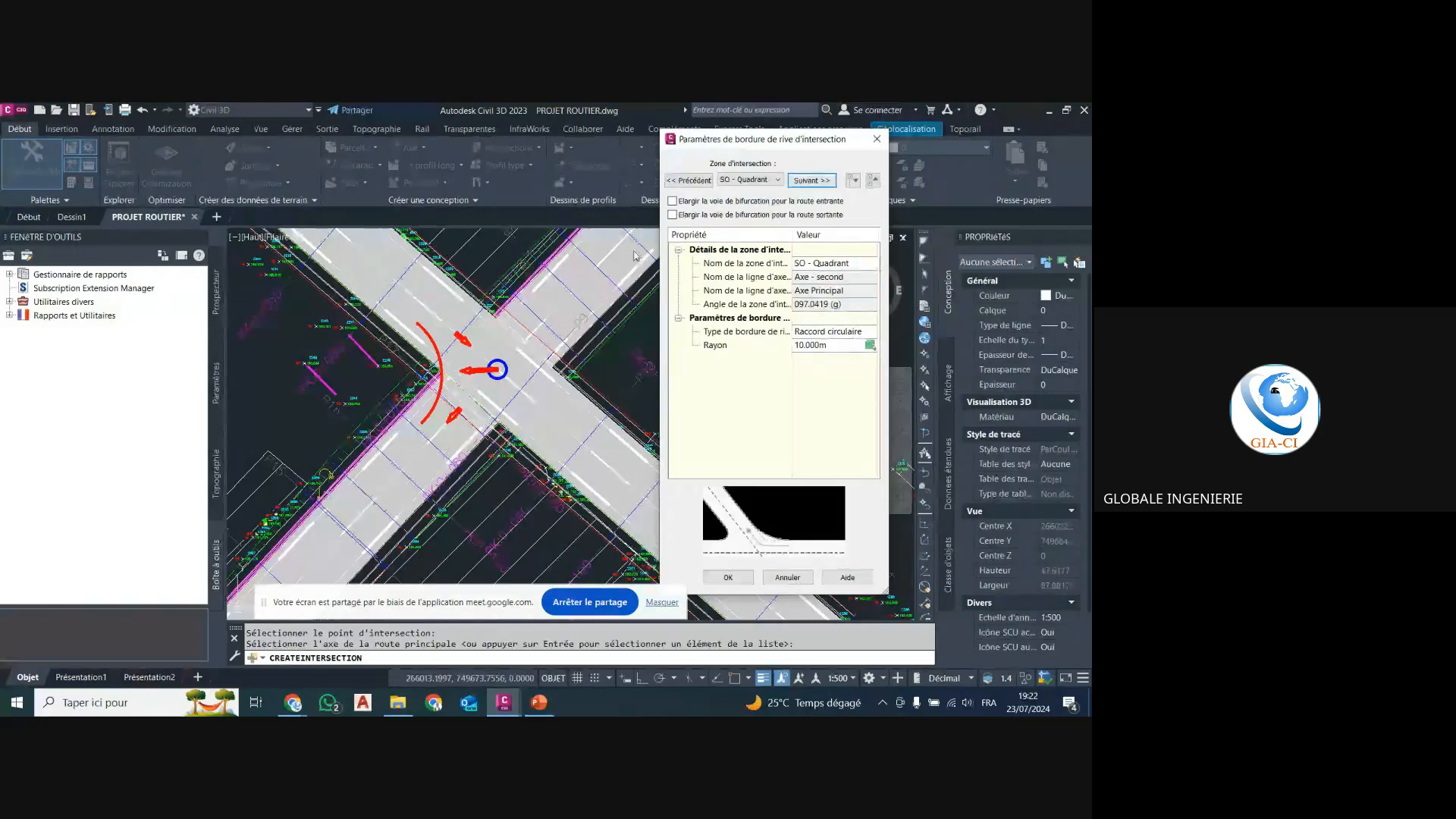
click(811, 180)
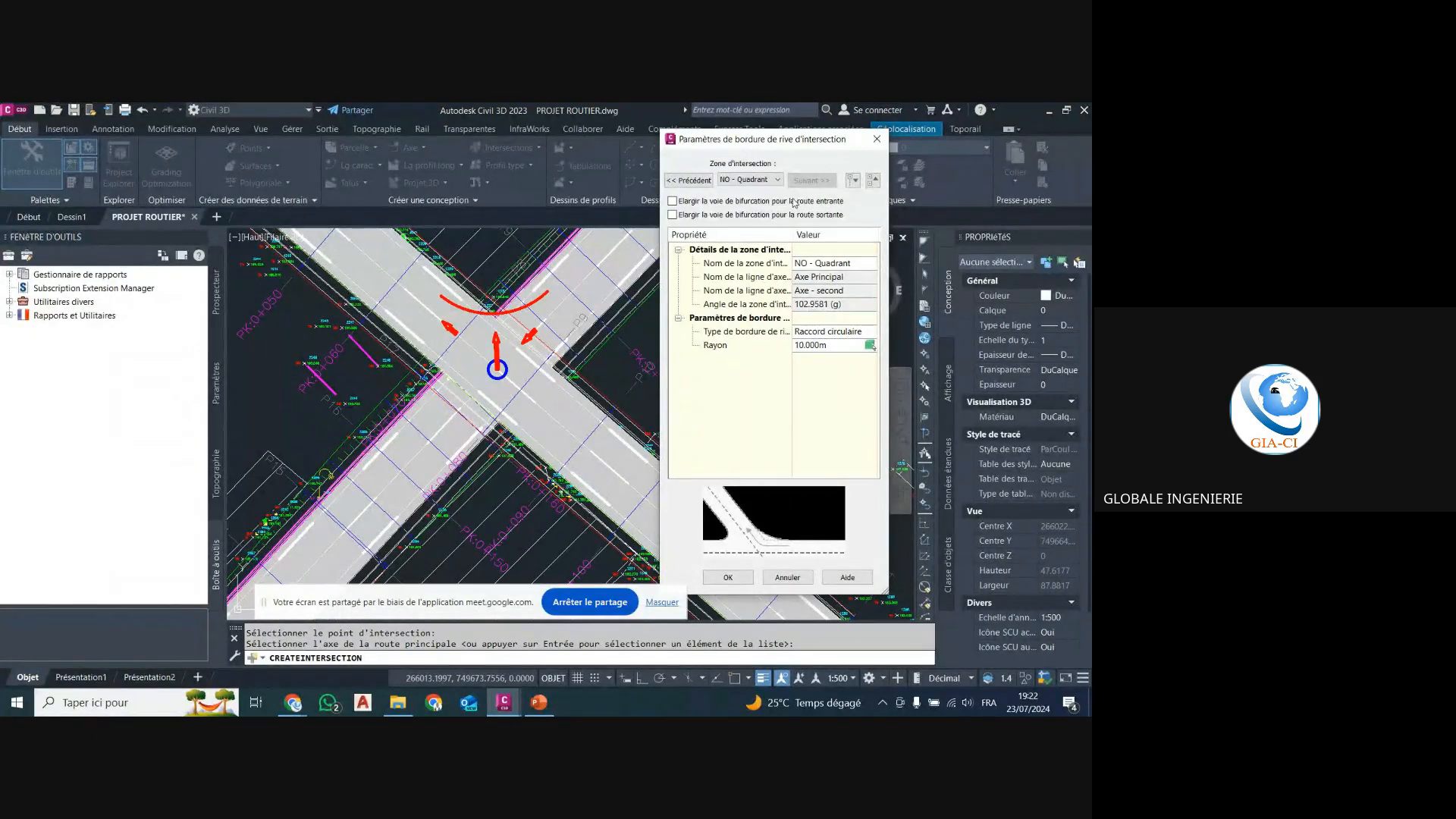
click(690, 181)
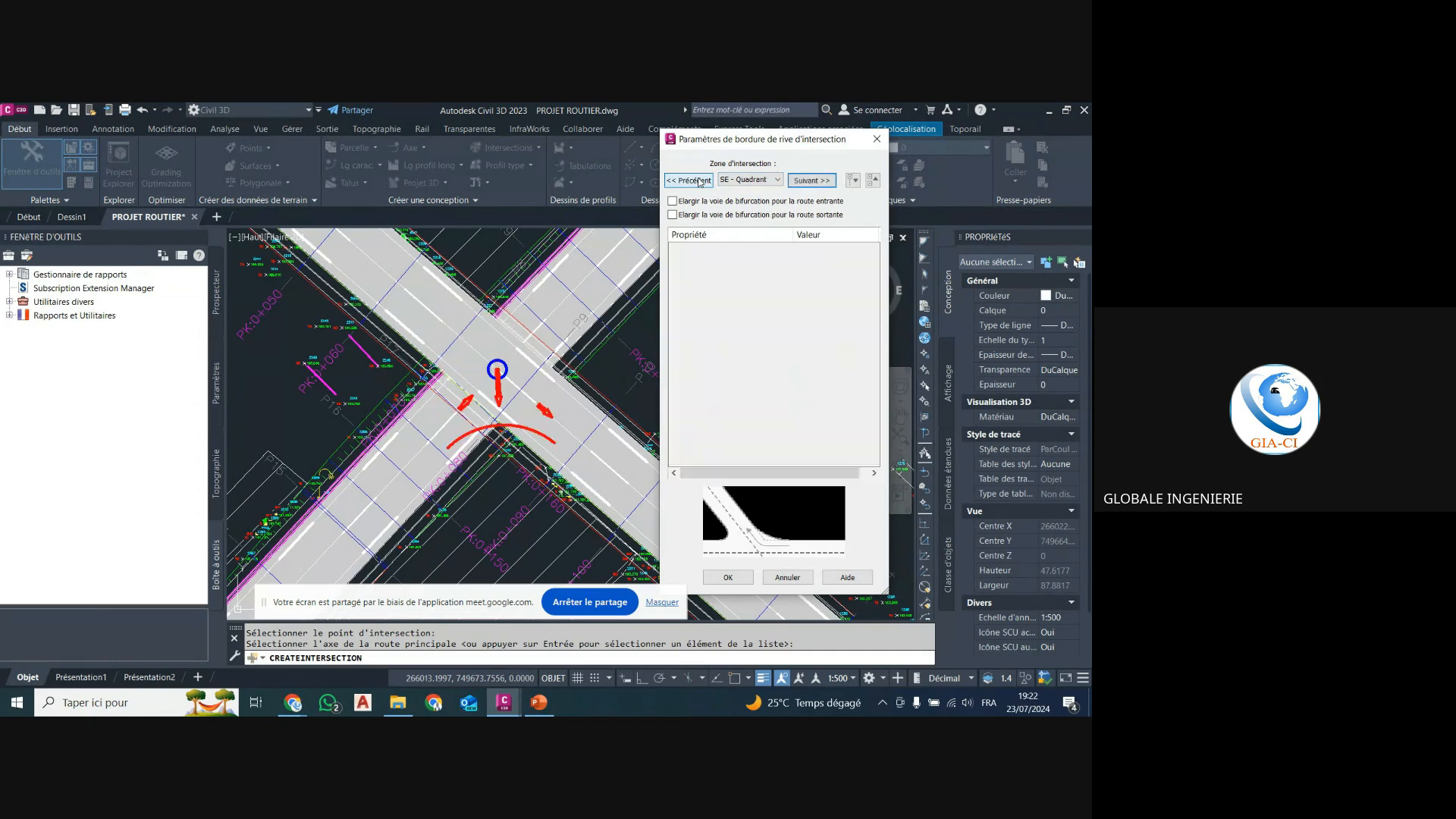
click(698, 182)
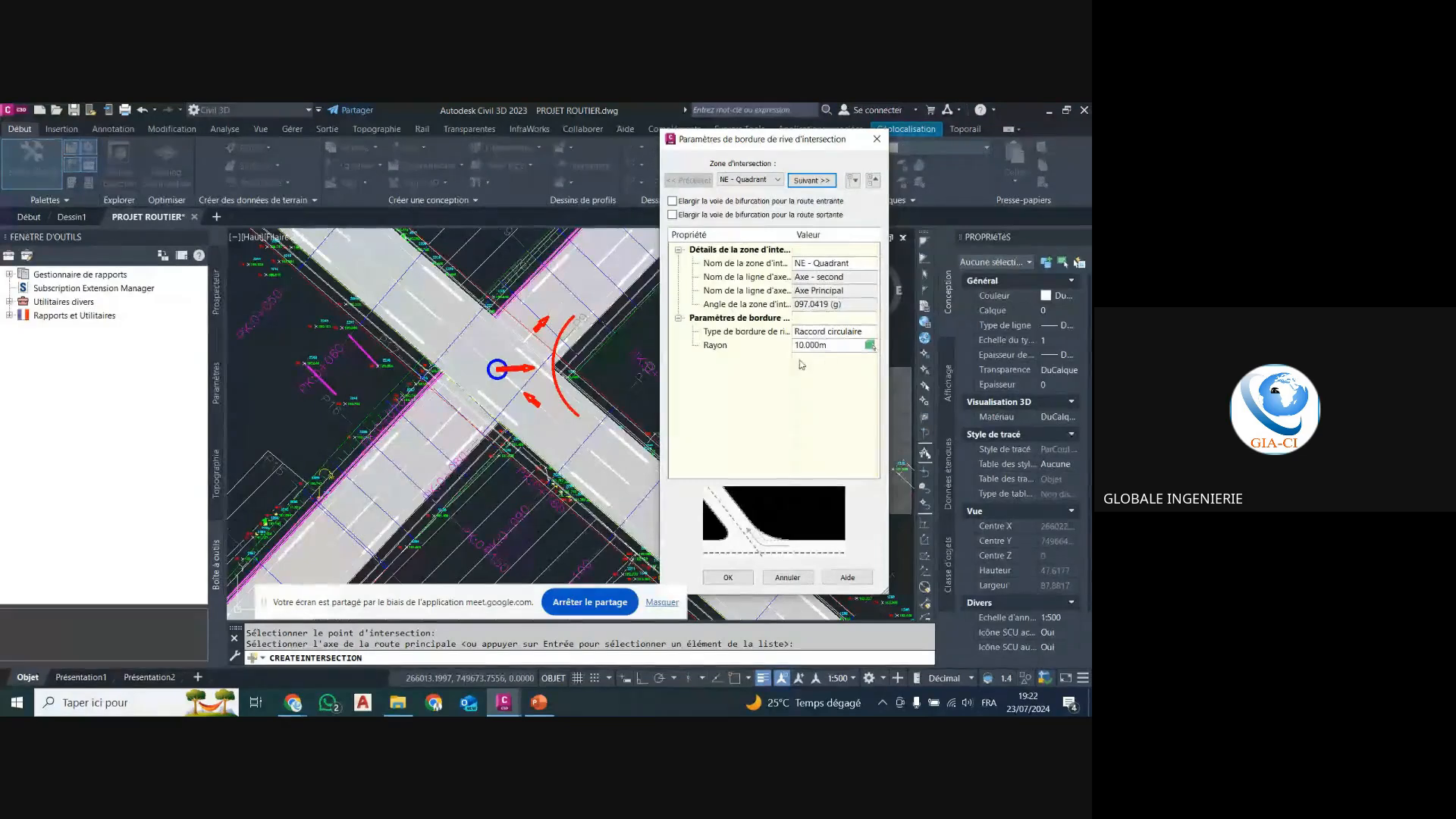
Set the circular curb return radius to 7 m for the NE and SE quadrants.
click(834, 346)
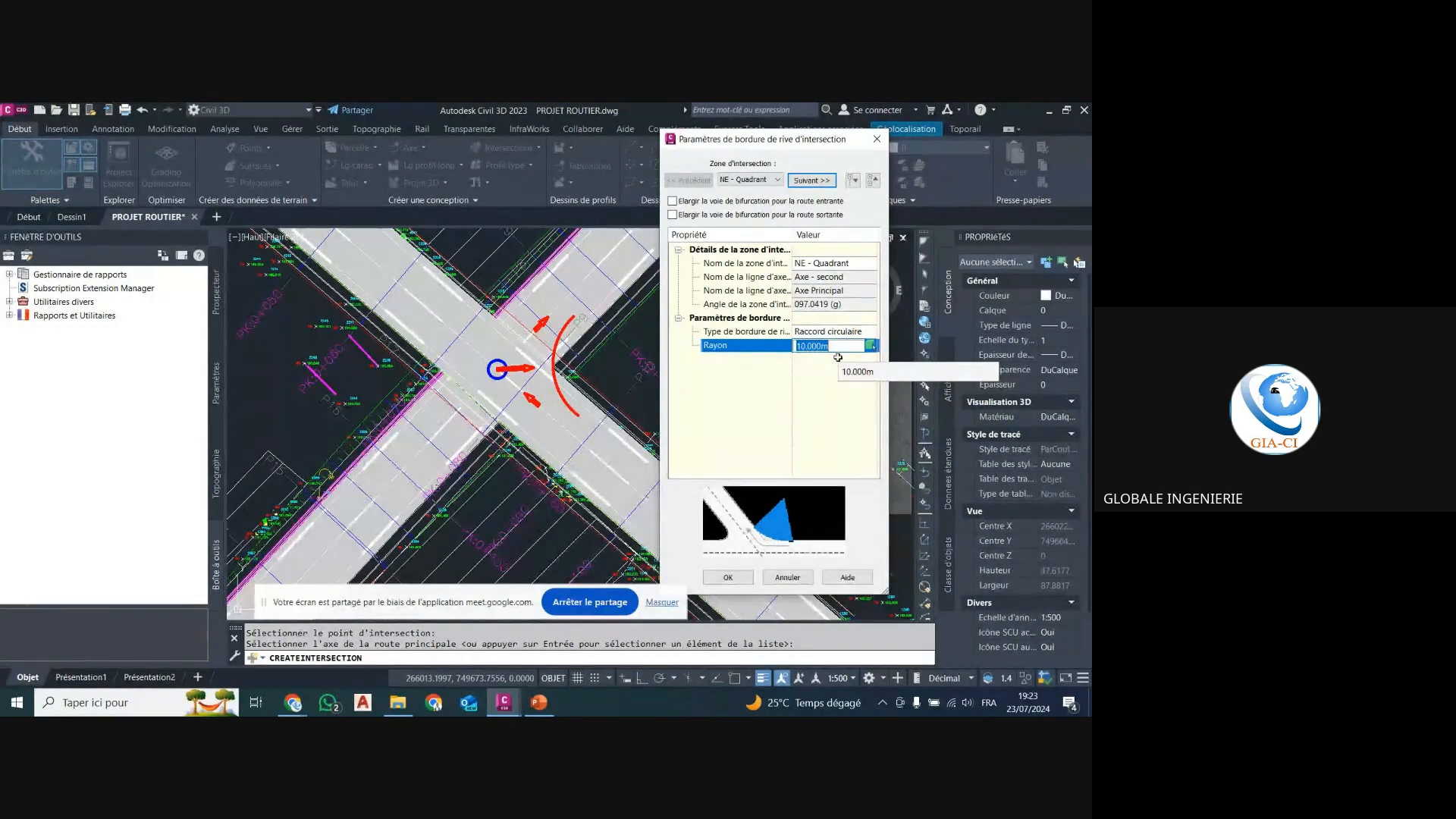
text(7)
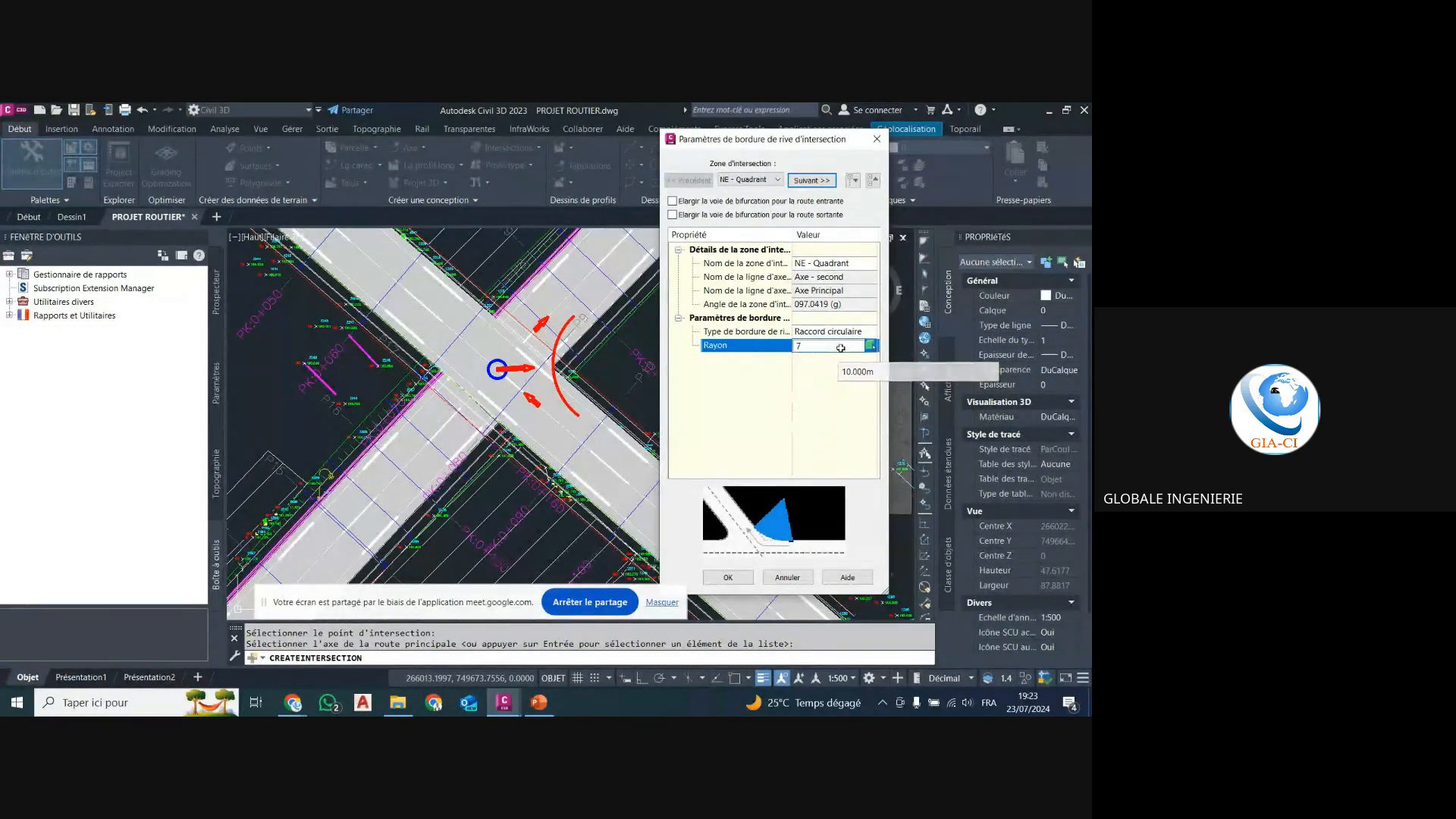
click(808, 182)
click(811, 344)
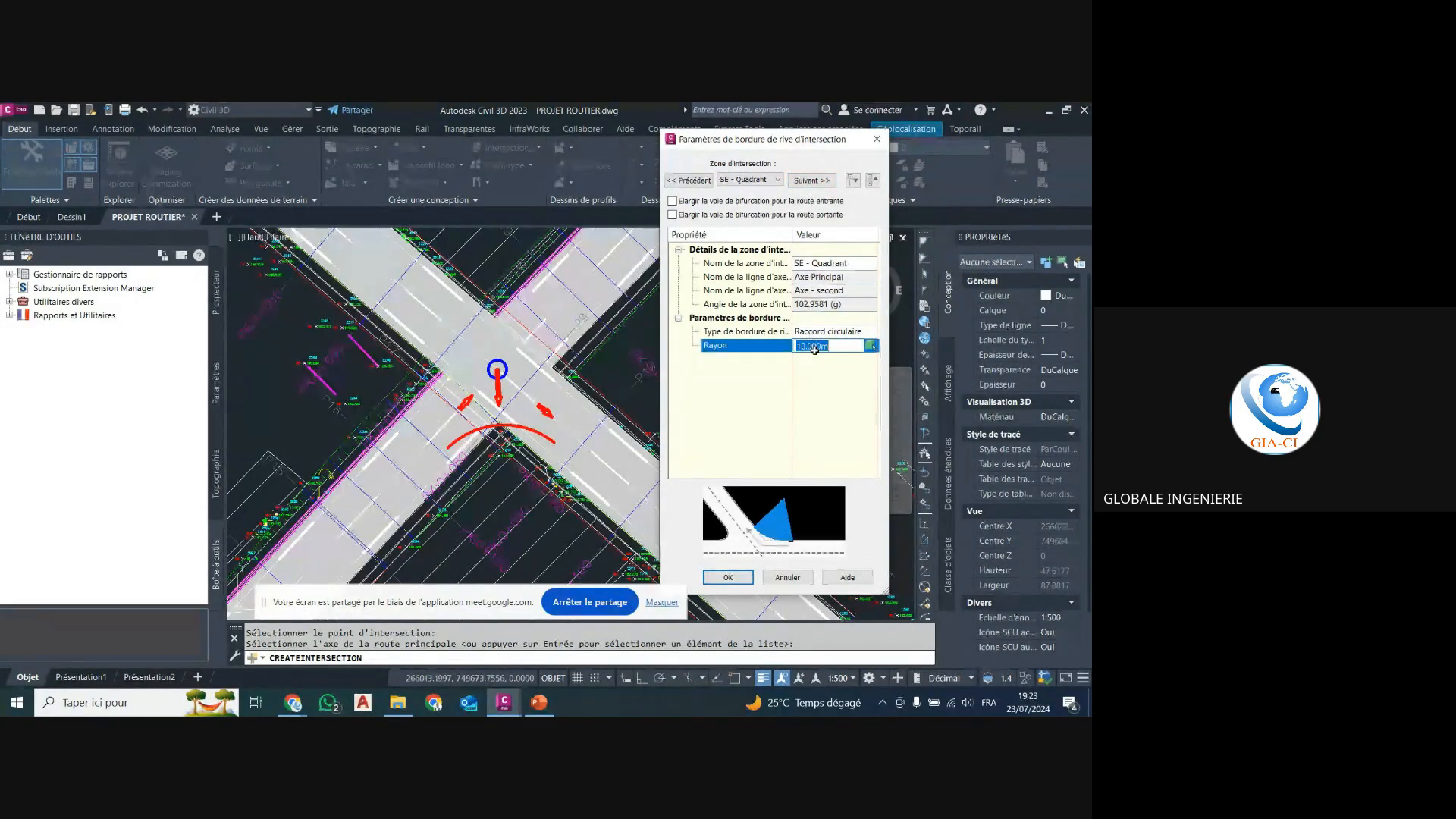
click(811, 180)
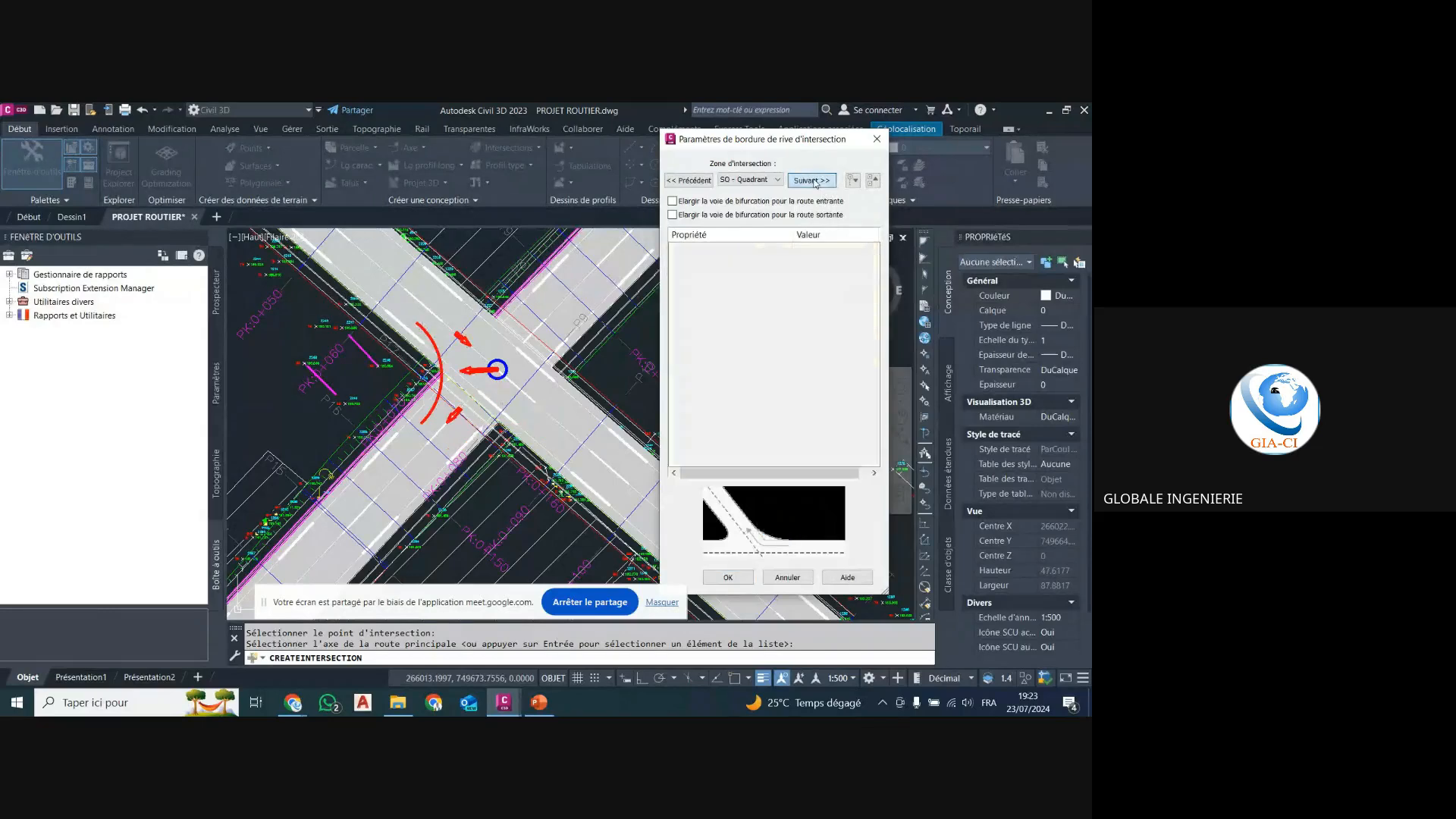
Set the circular curb return radius to 7 m for the SO and NO quadrants and accept the curb return parameters.
click(817, 346)
text(7)
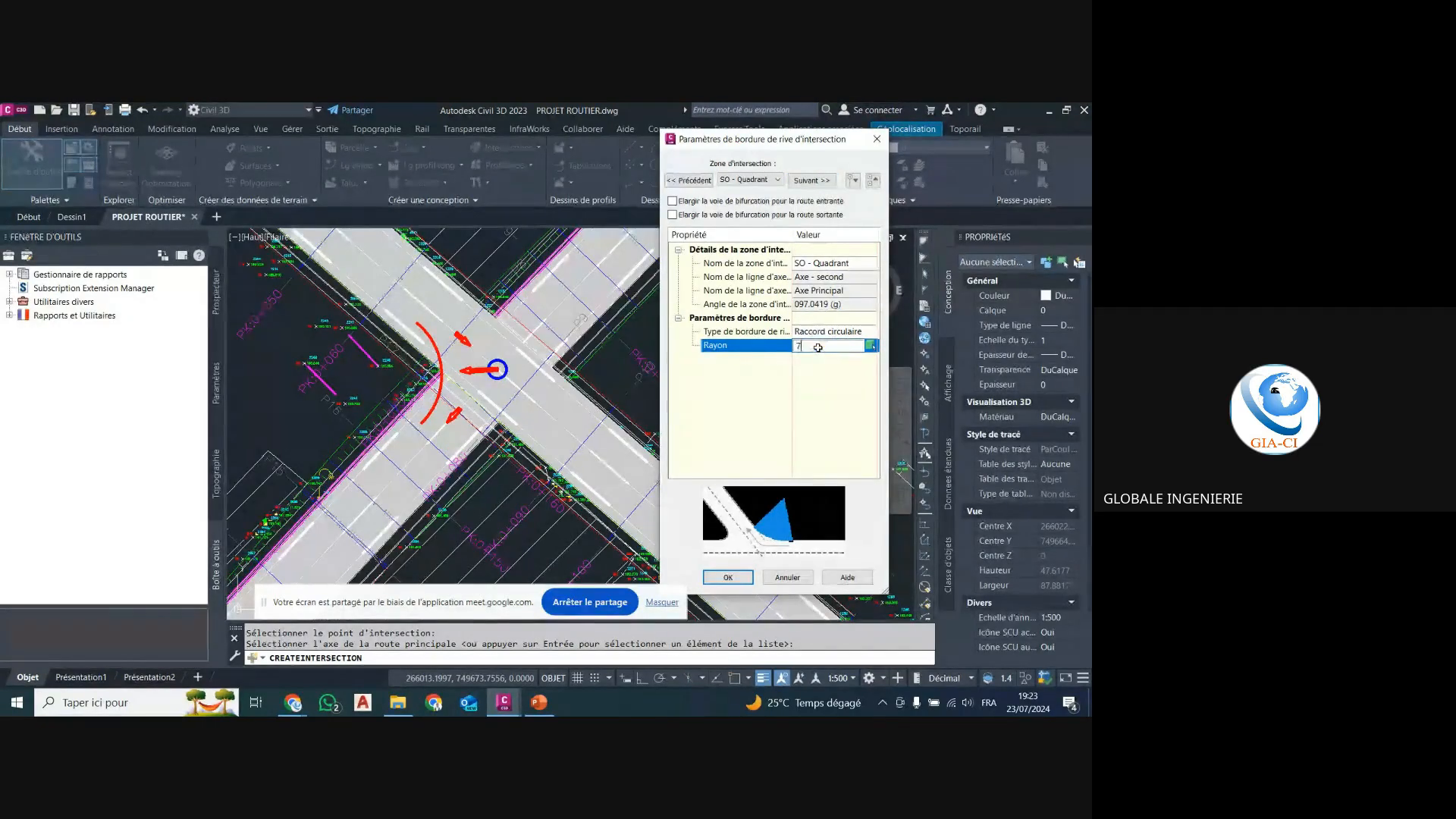
click(812, 180)
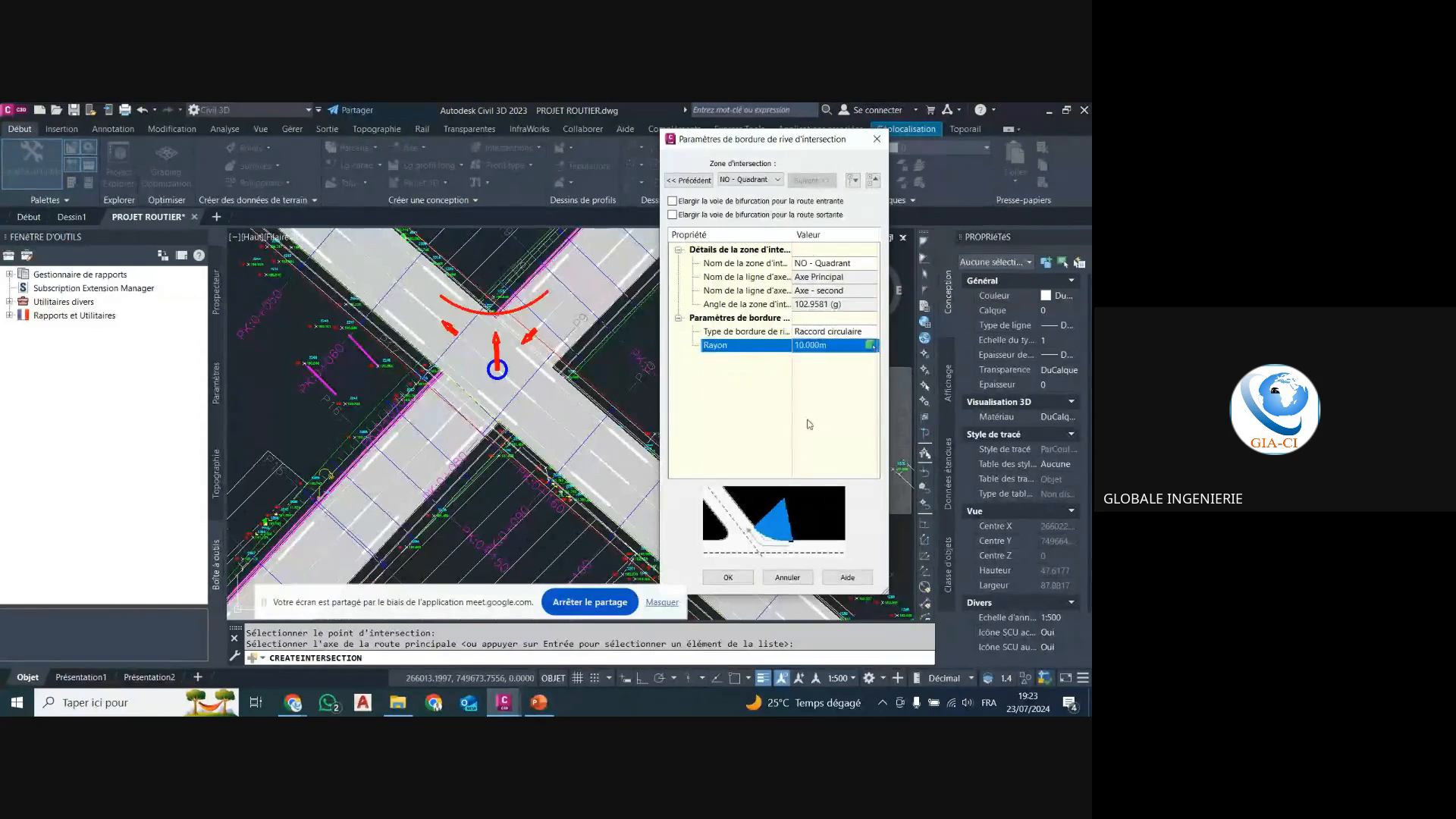
click(804, 347)
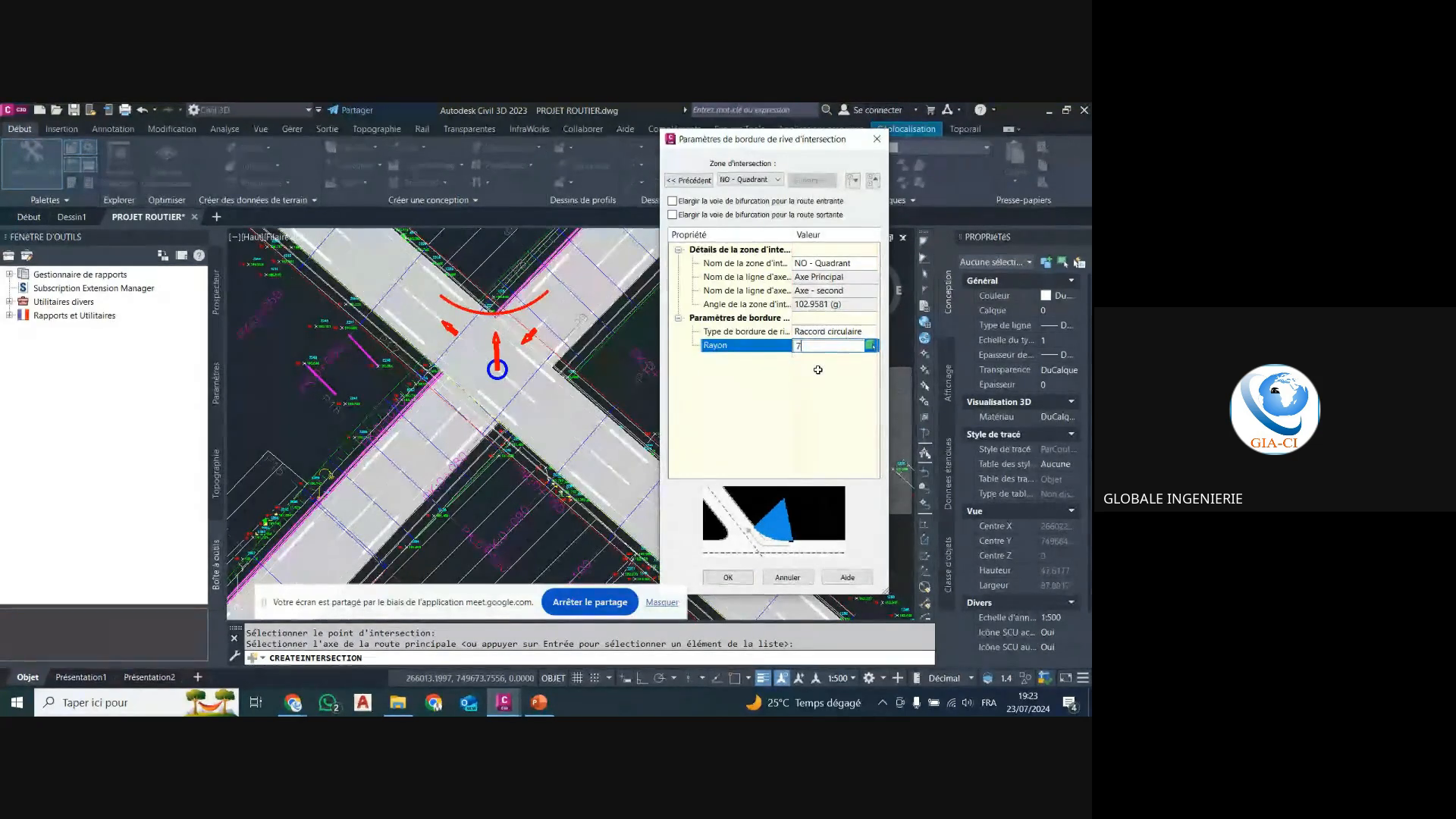
click(823, 302)
click(824, 345)
click(728, 578)
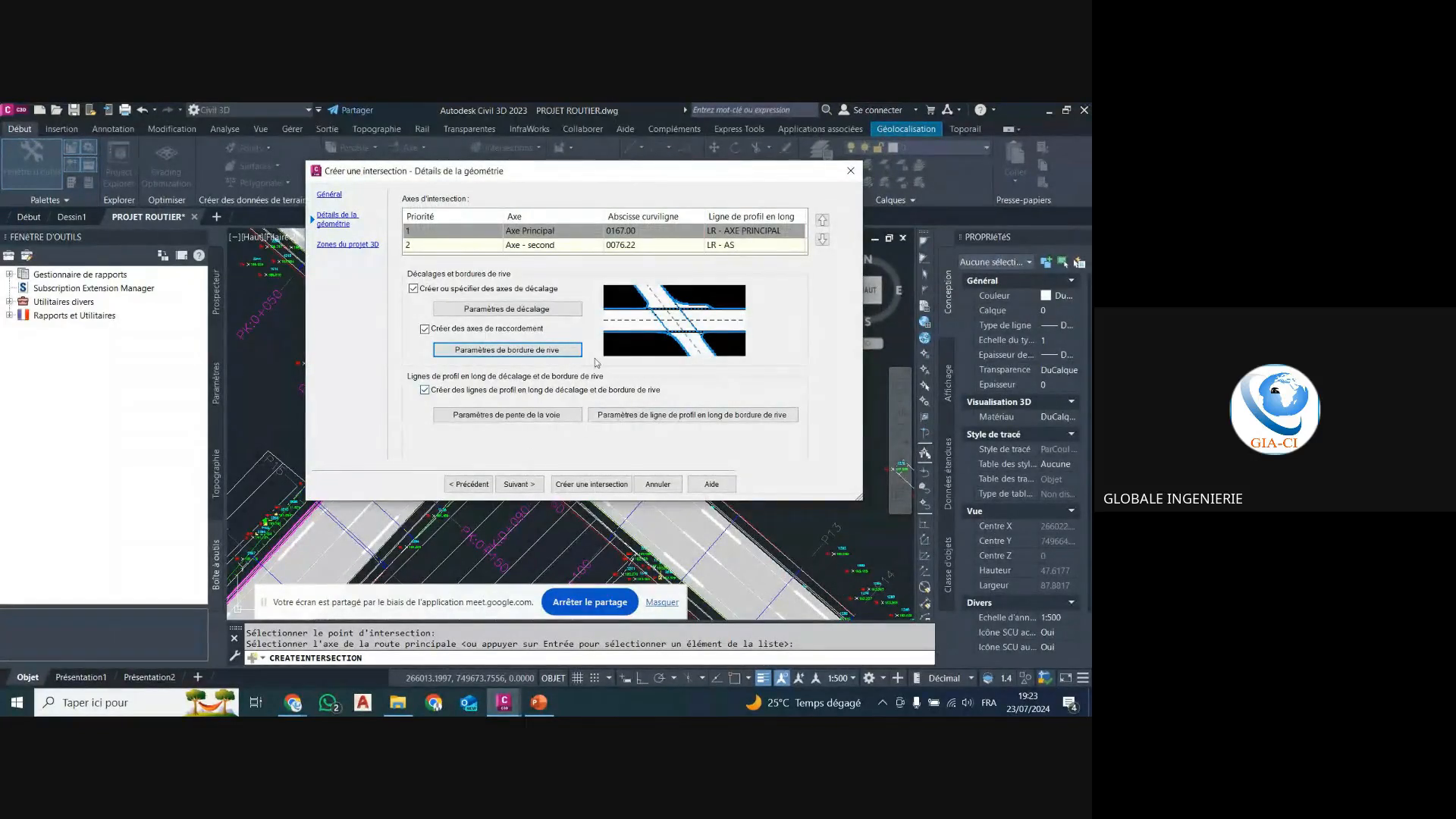
In the lane slope parameters, set both cross slopes of the primary road Axe Principal to -2.5%.
mouse_move(635, 178)
mouse_down()
mouse_move(819, 137)
mouse_move(866, 308)
mouse_move(842, 196)
mouse_move(854, 179)
mouse_up()
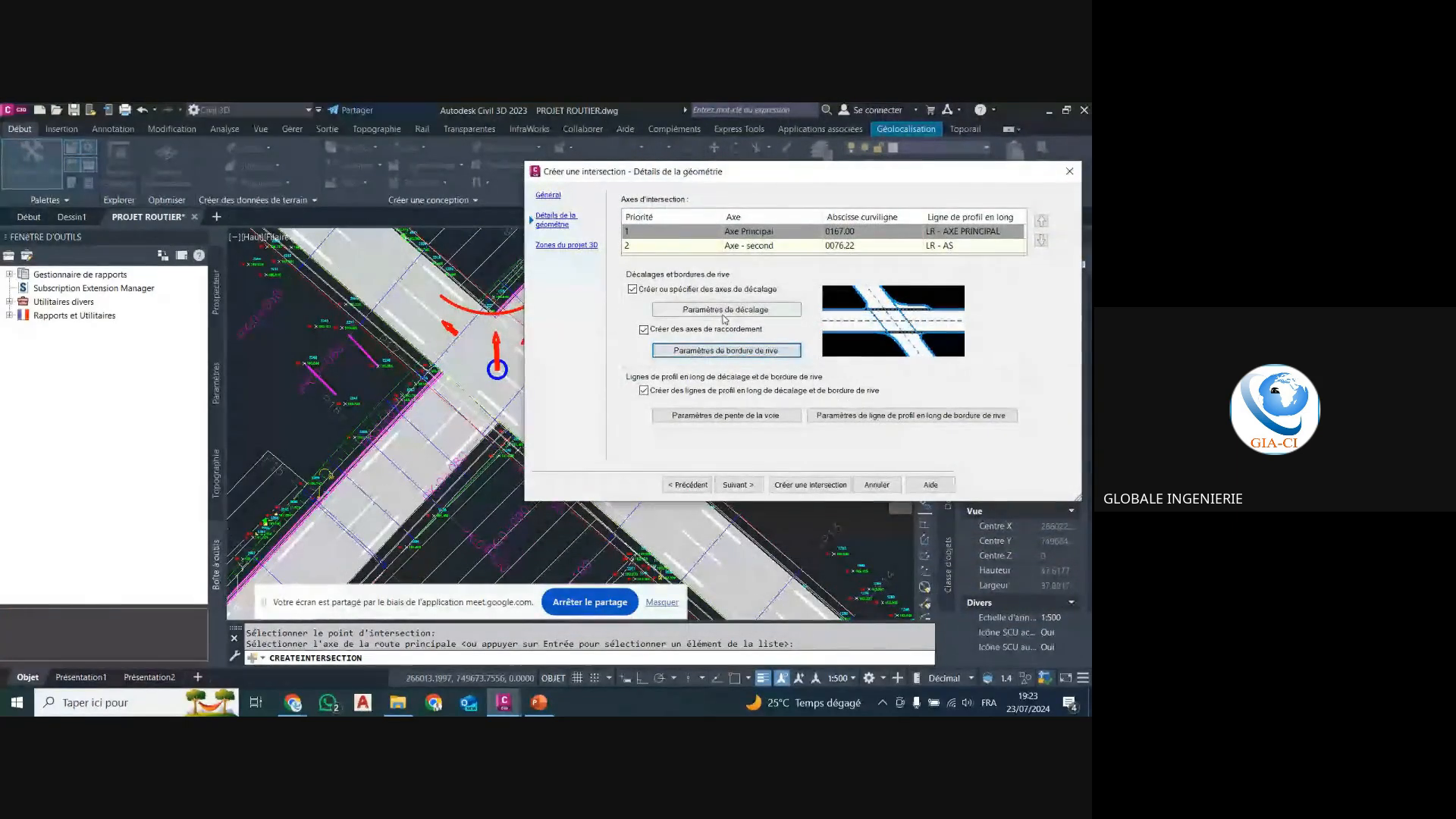
click(723, 417)
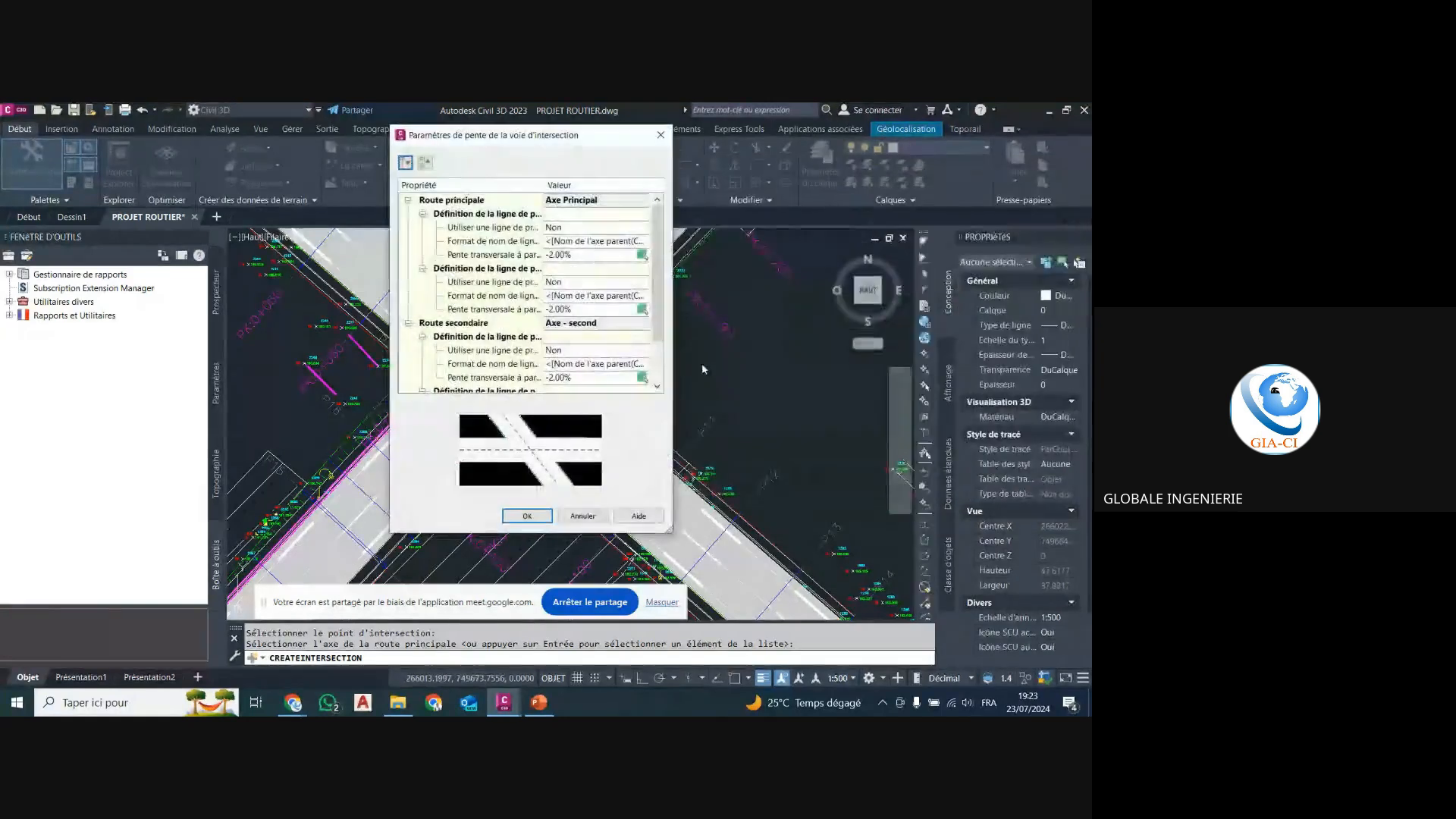
drag(517, 142, 772, 142)
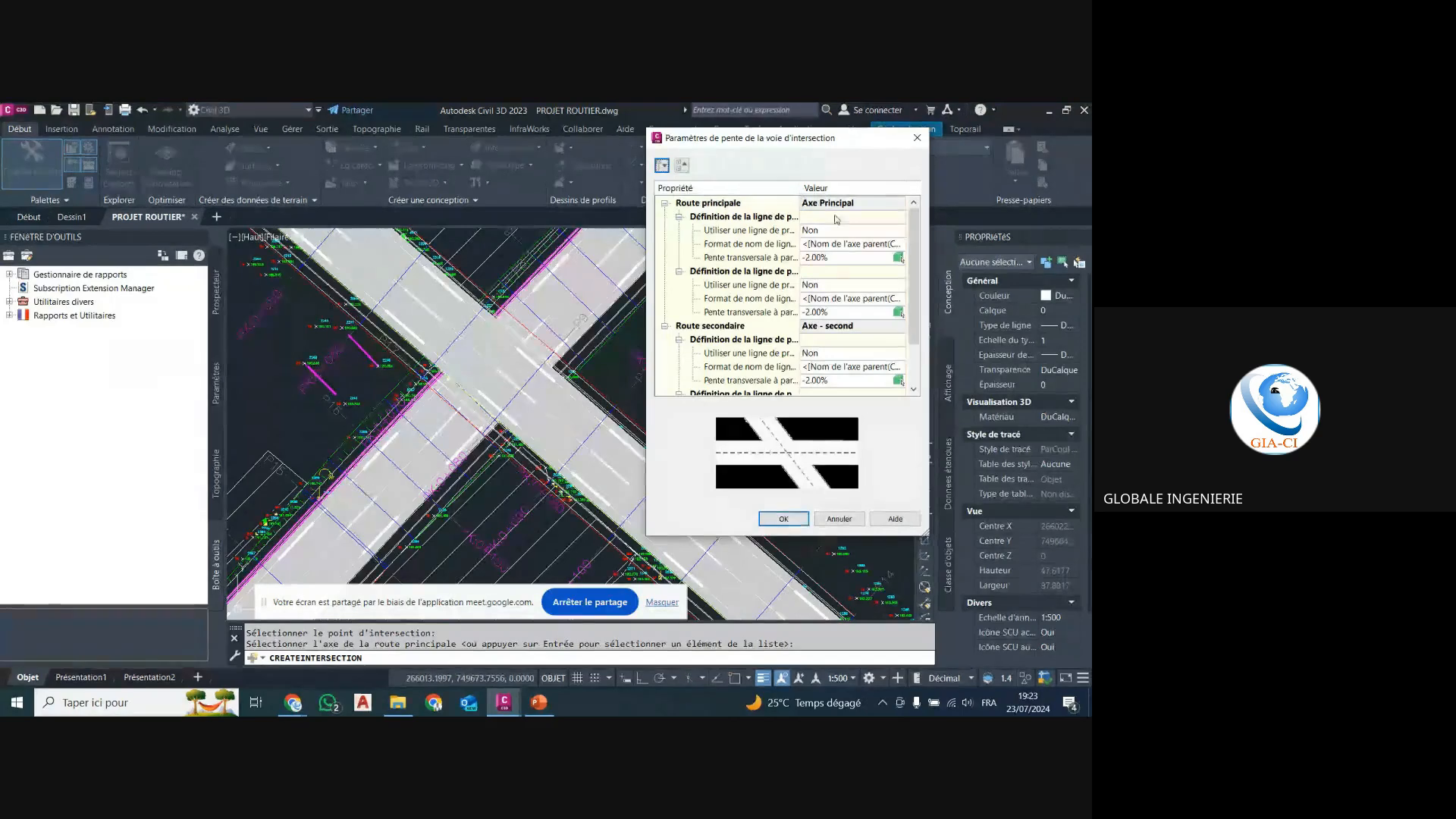
click(834, 260)
drag(834, 261, 789, 272)
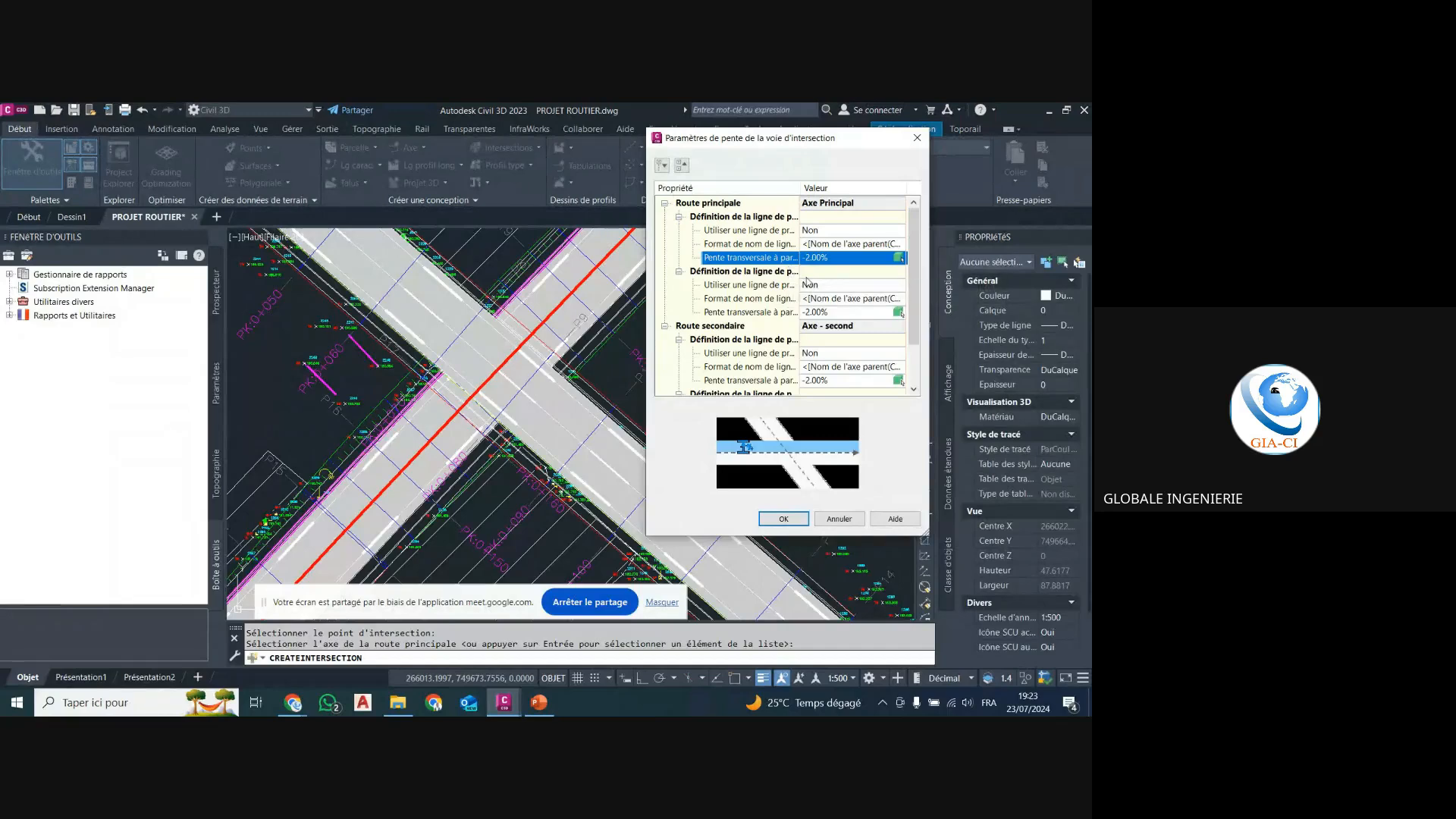
click(817, 260)
text(-2.5)
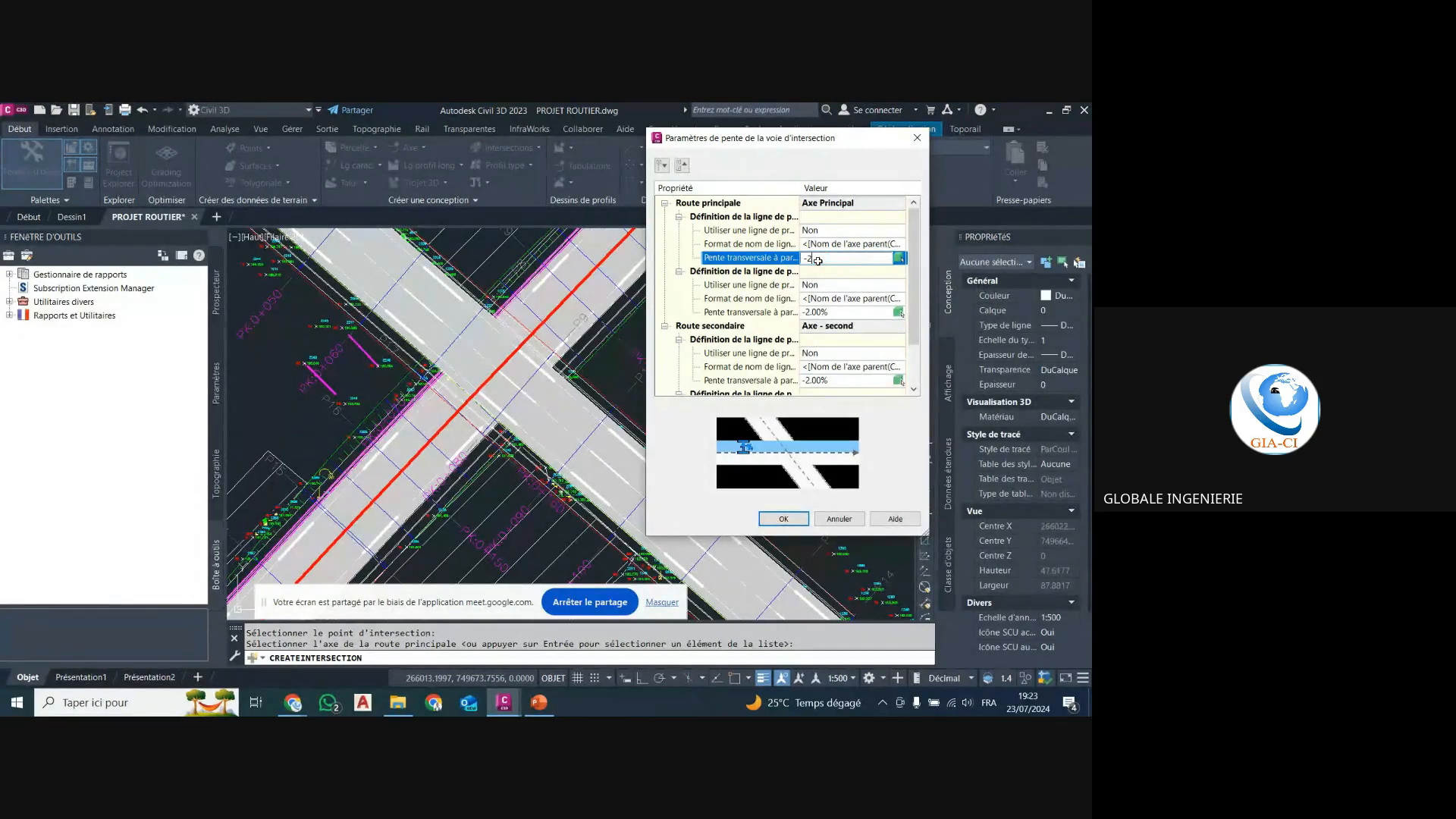
click(818, 313)
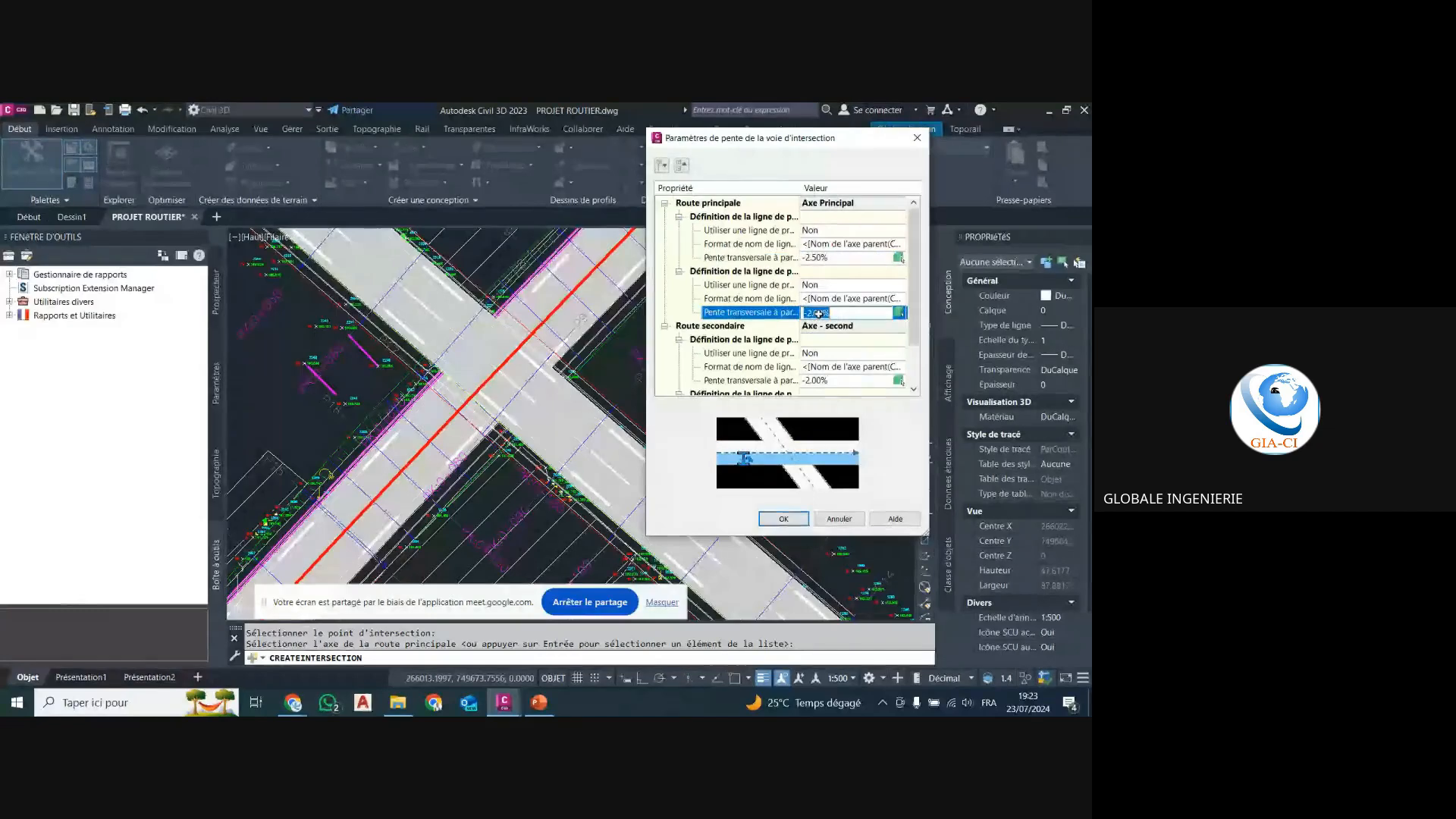
text(-2.5)
Set both cross slopes of the secondary road Axe - second to -2.5%.
scroll(819, 313, down, 1)
click(821, 326)
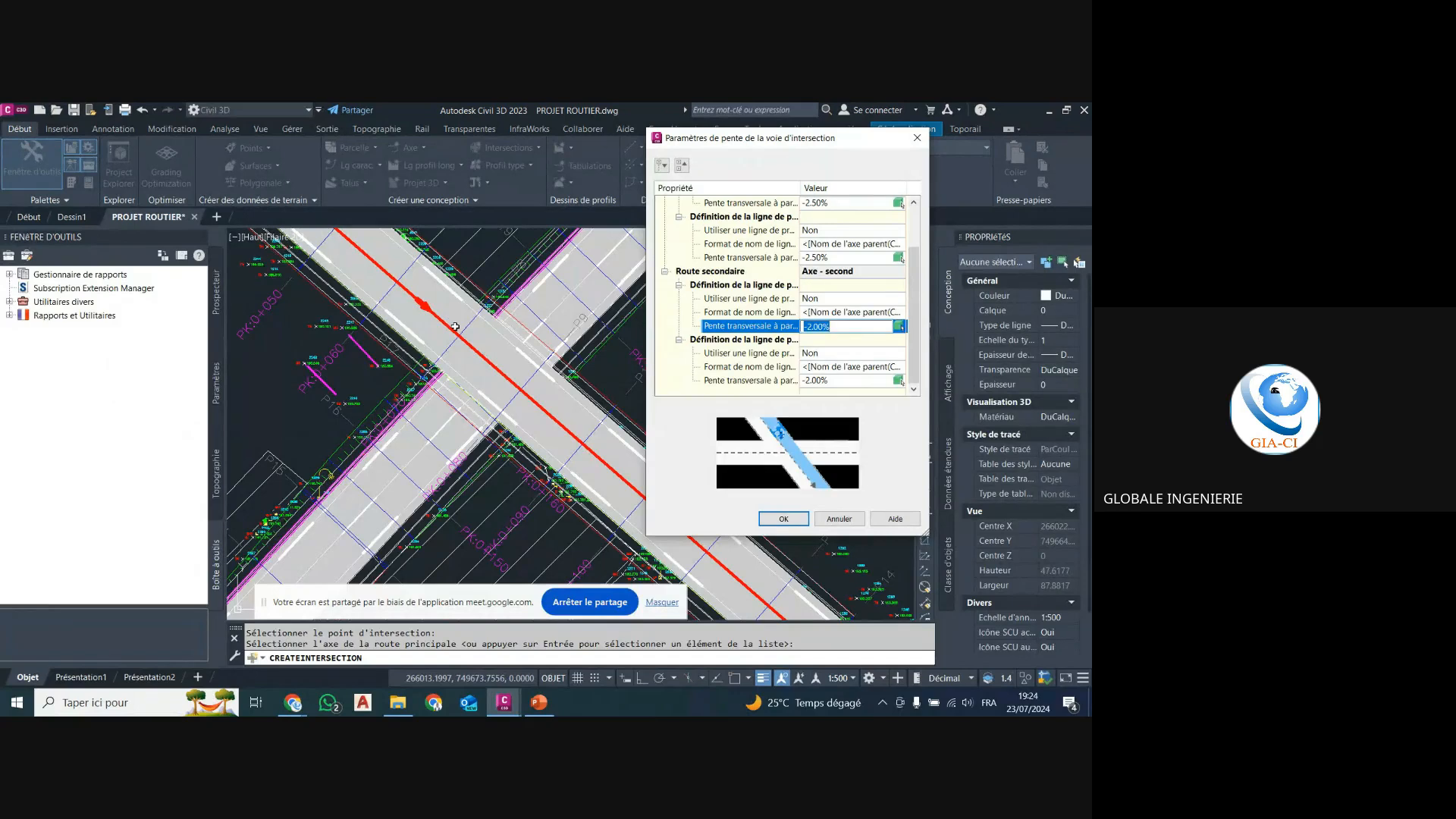
click(851, 327)
double_click(849, 327)
text(-)
click(843, 384)
text(-2.)
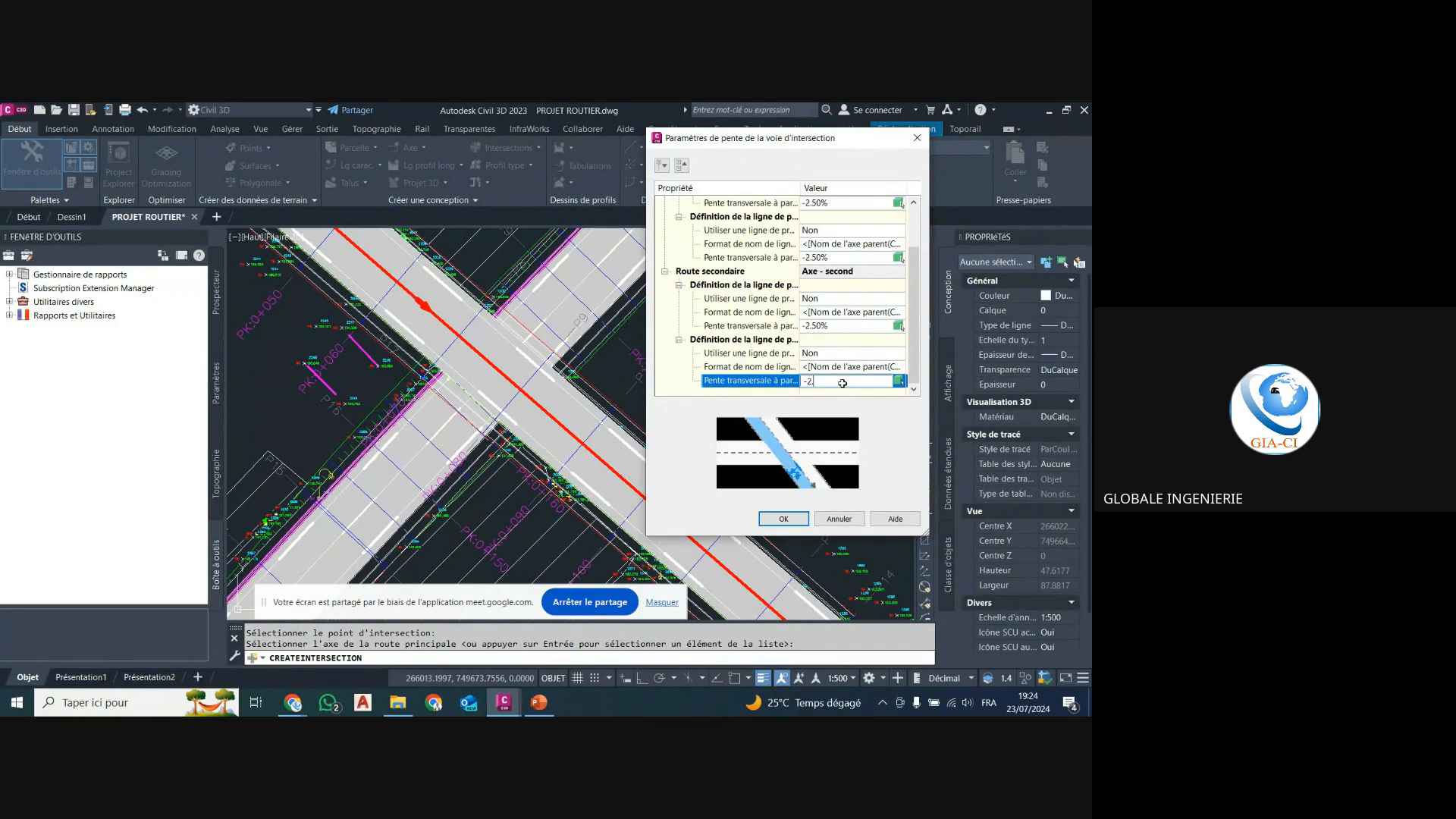
text(5)
click(831, 331)
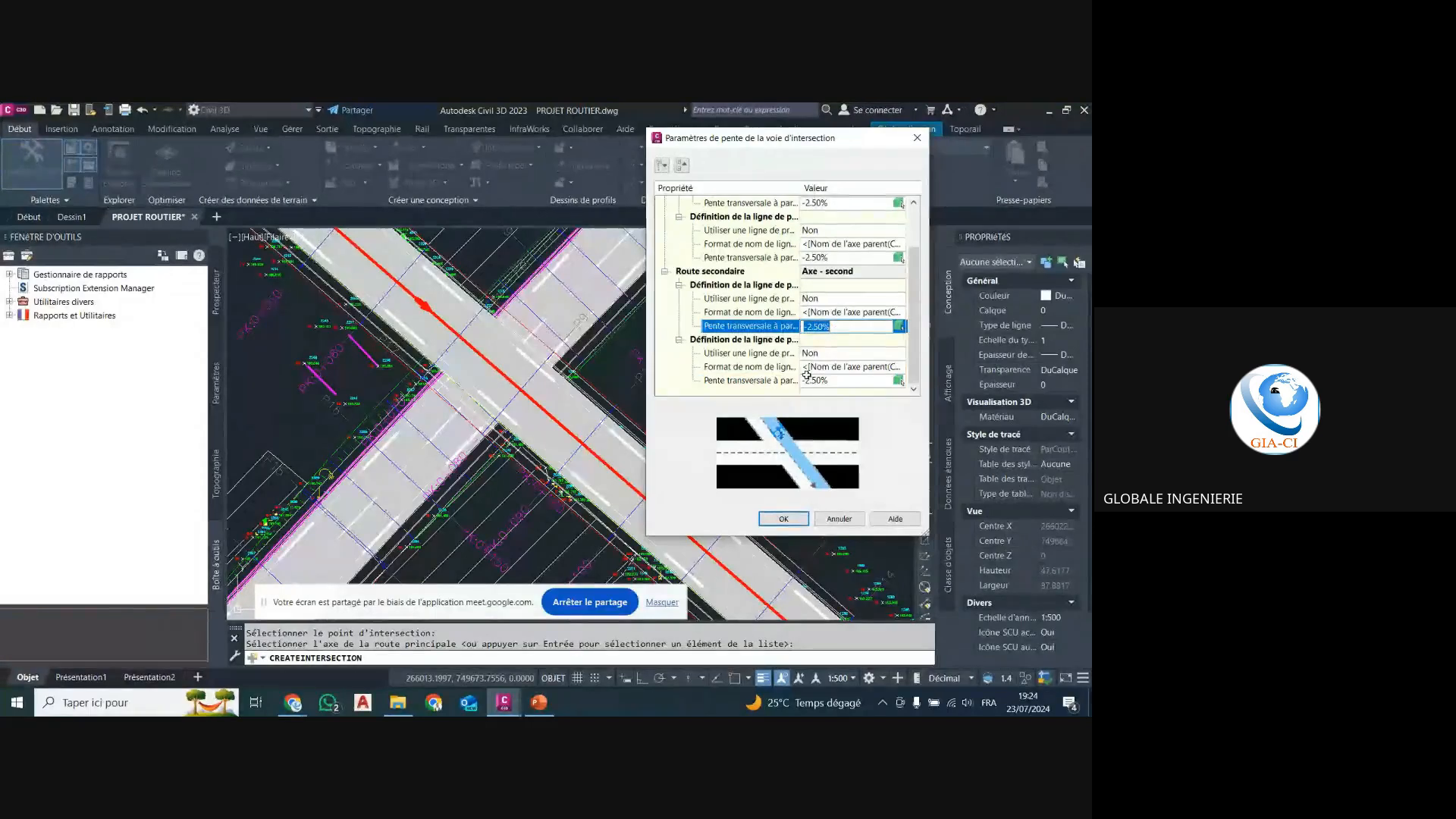
scroll(770, 250, up, 1)
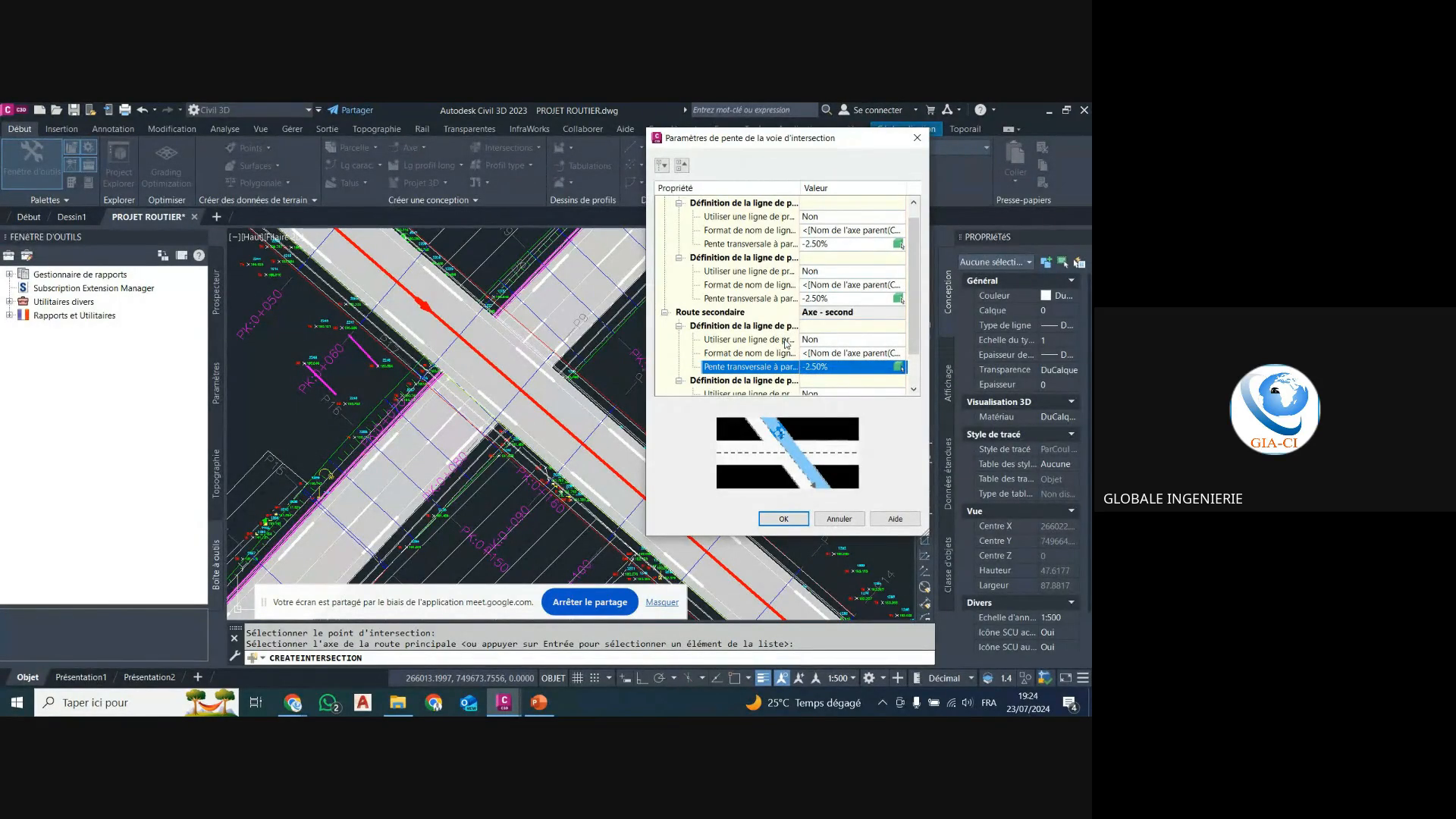
Accept the lane slope parameters and proceed to the intersection's corridor region settings.
click(784, 520)
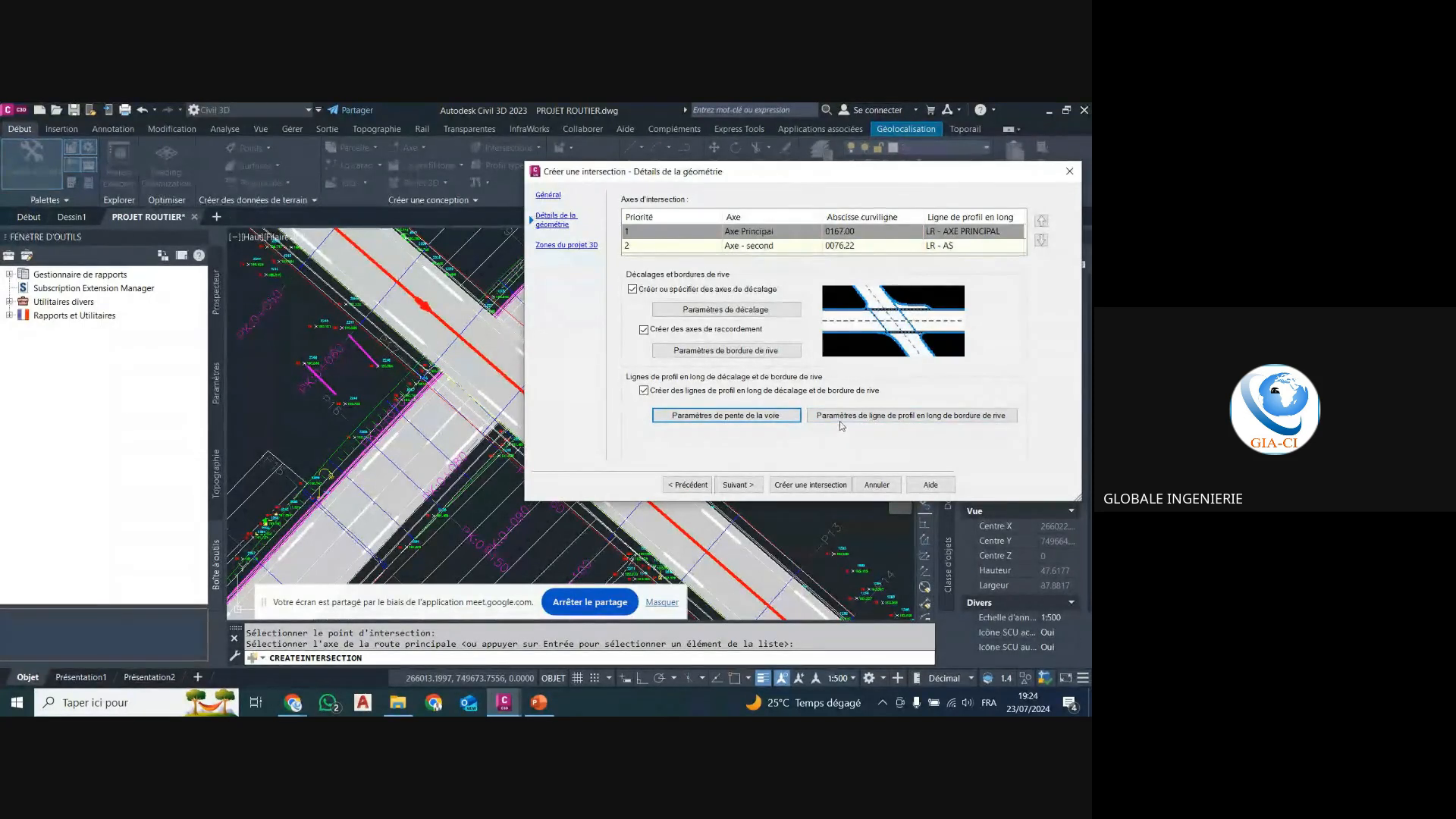
click(839, 419)
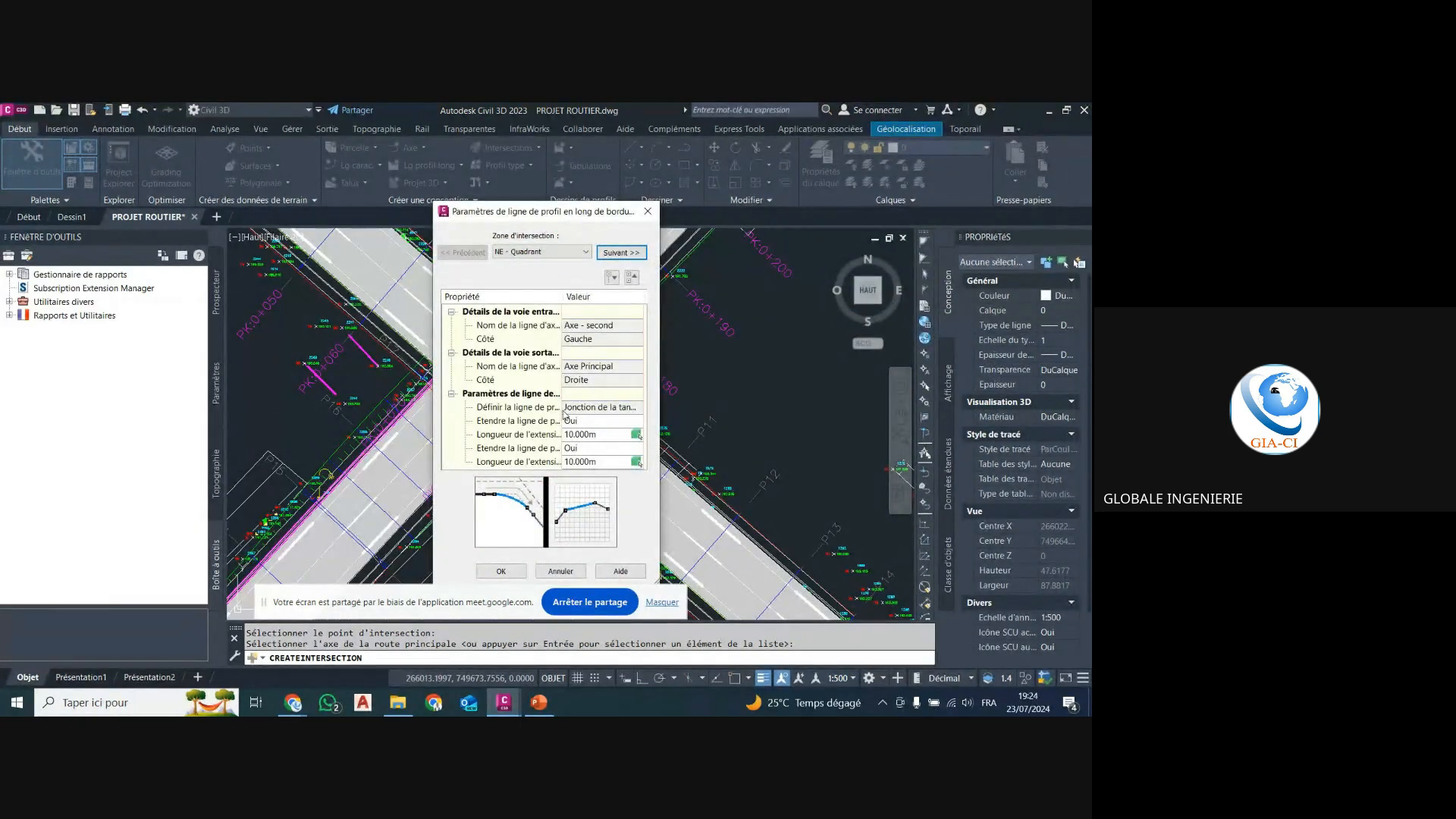
click(561, 573)
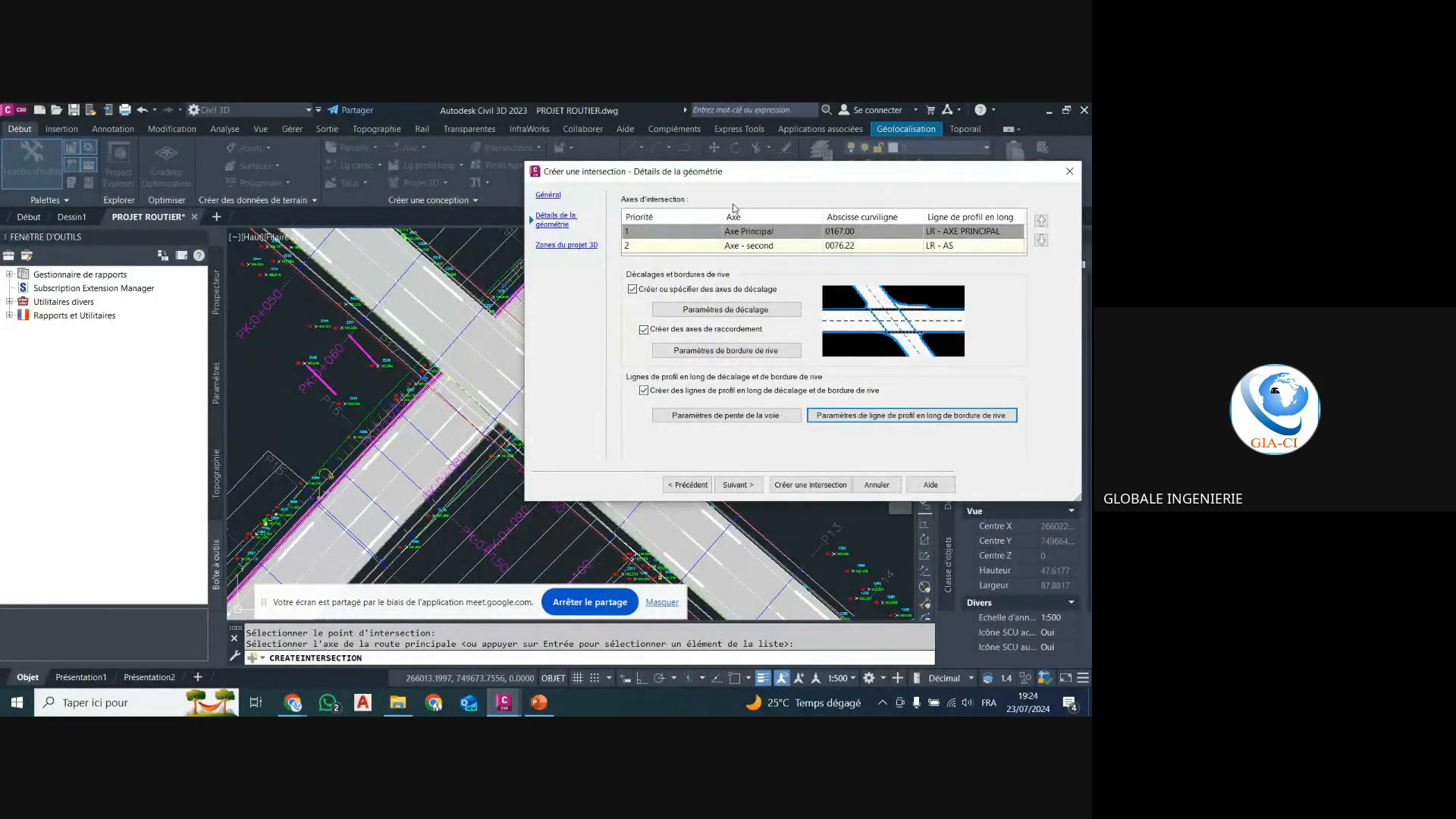
drag(731, 179, 761, 149)
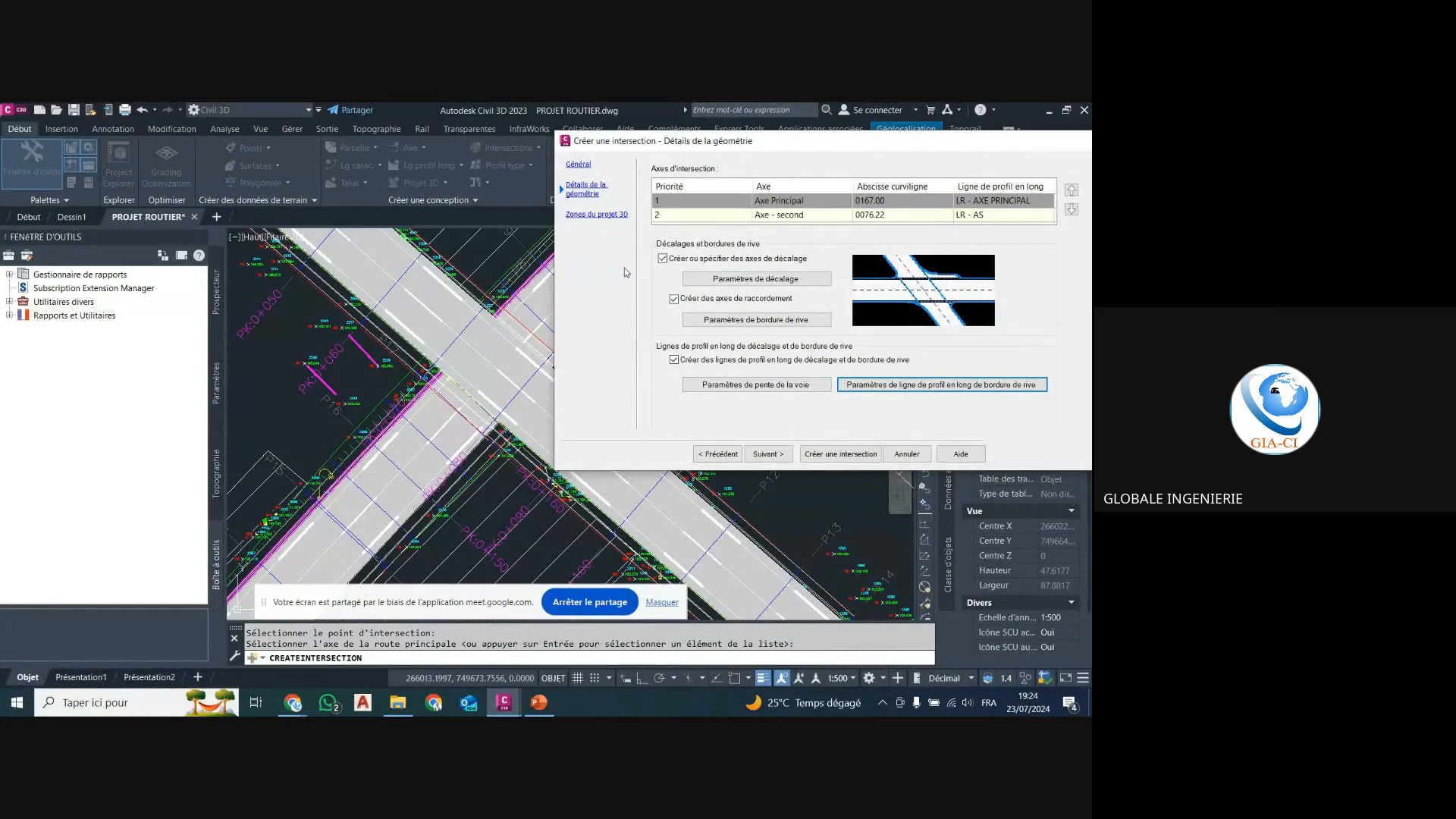
click(769, 454)
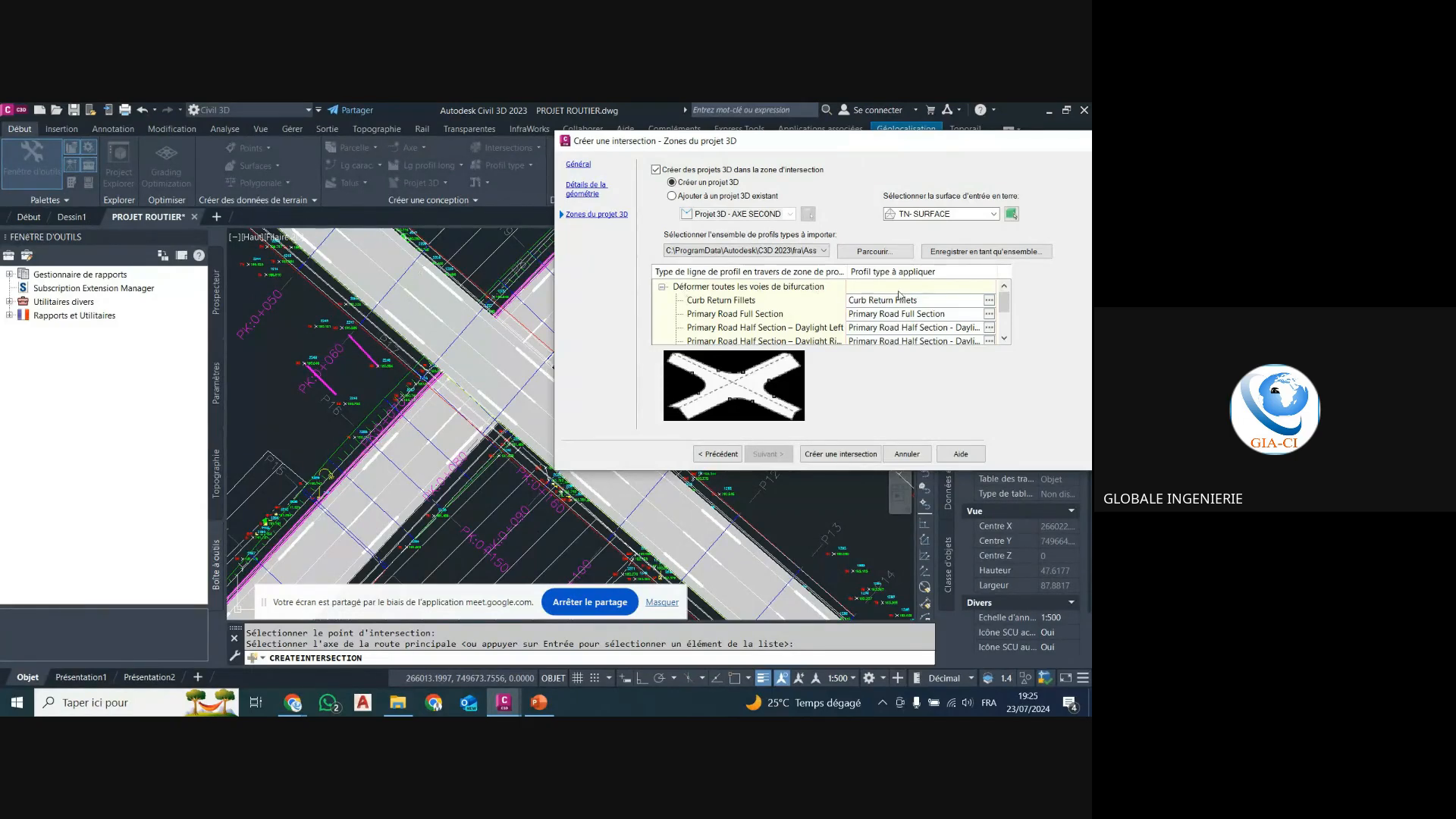
Choose TN- SURFACE as the daylight surface for the new intersection corridor.
scroll(901, 304, down, 3)
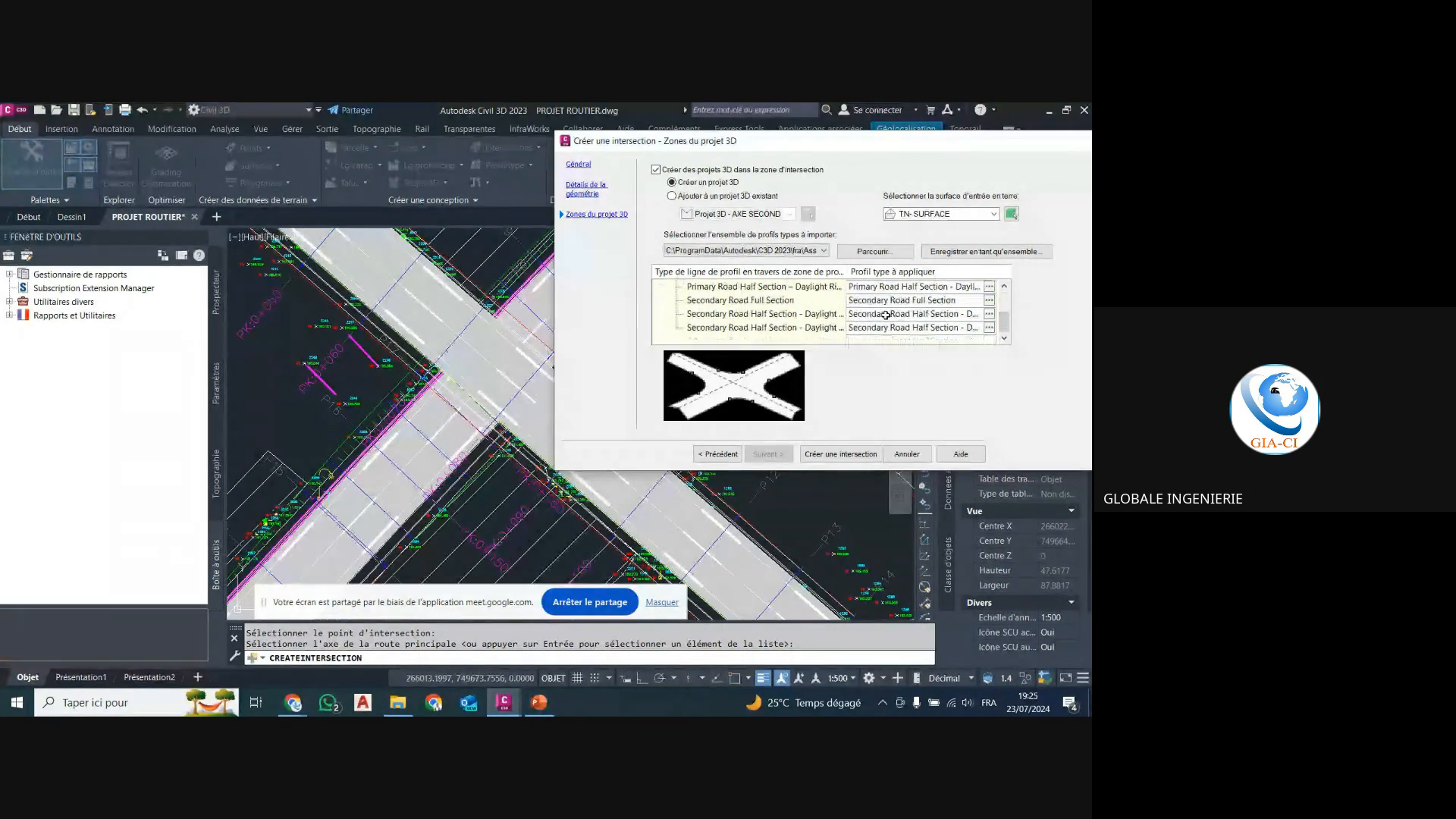
scroll(892, 316, up, 3)
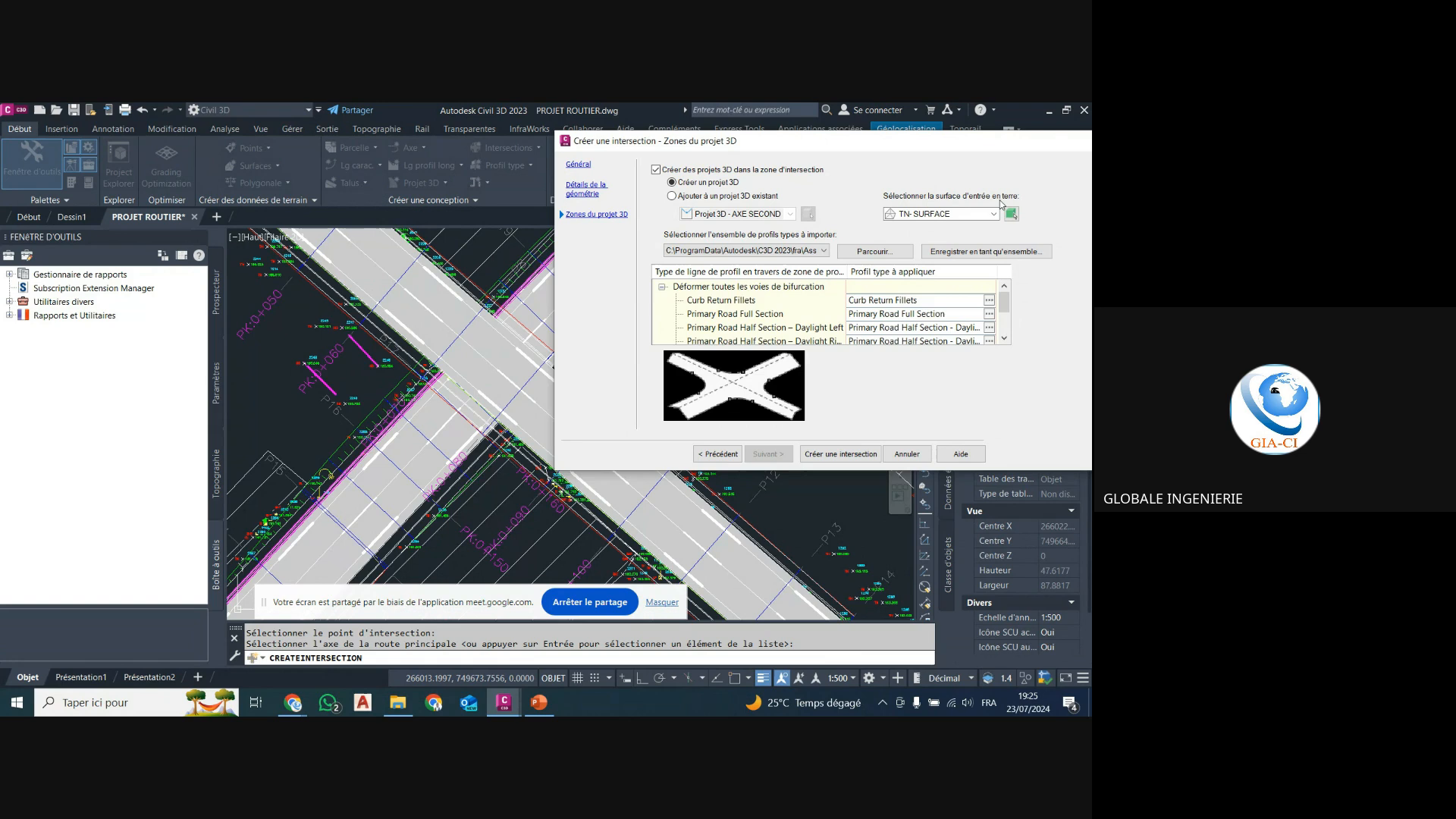
click(939, 216)
click(939, 217)
click(939, 217)
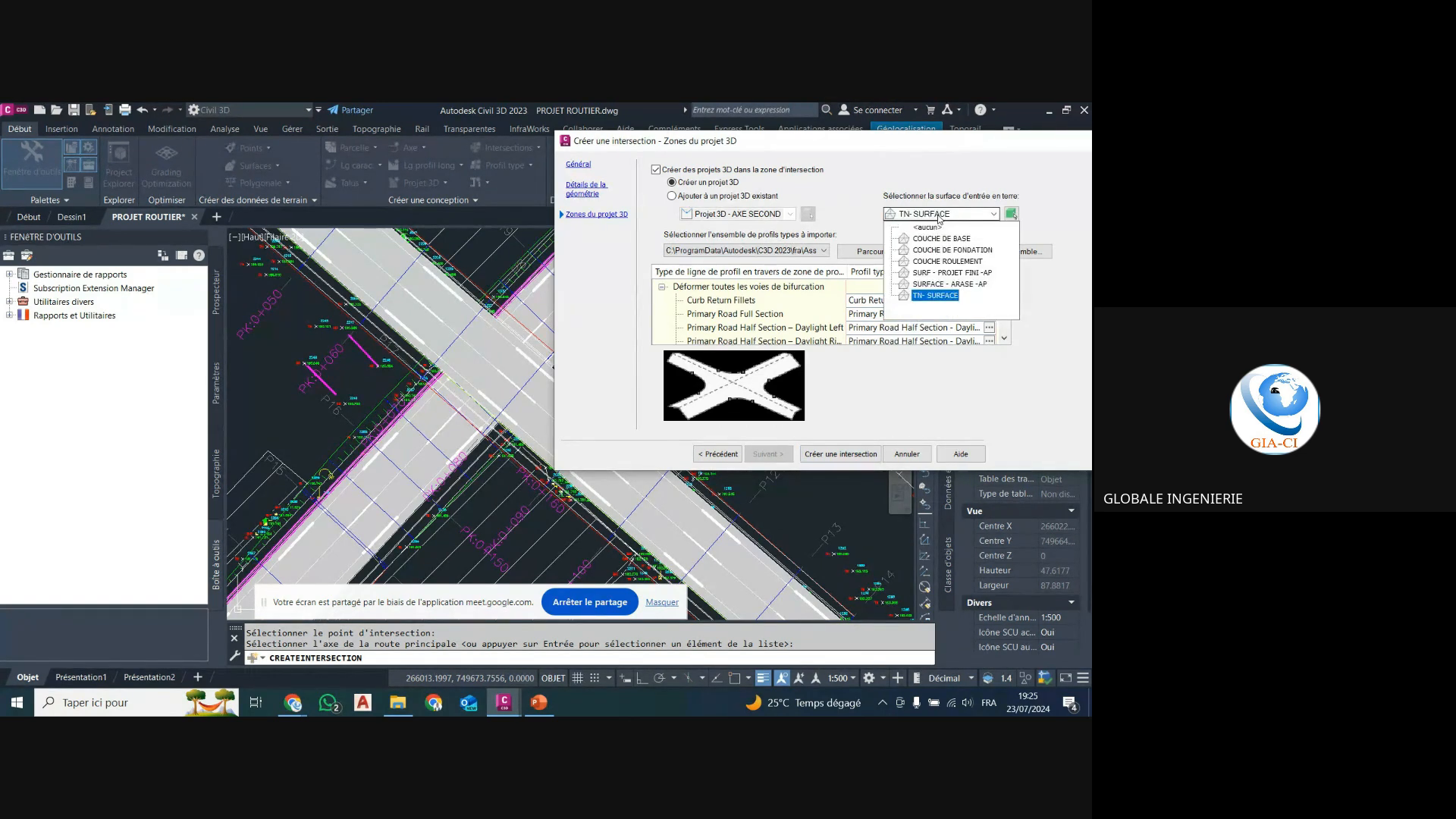
click(939, 217)
click(939, 218)
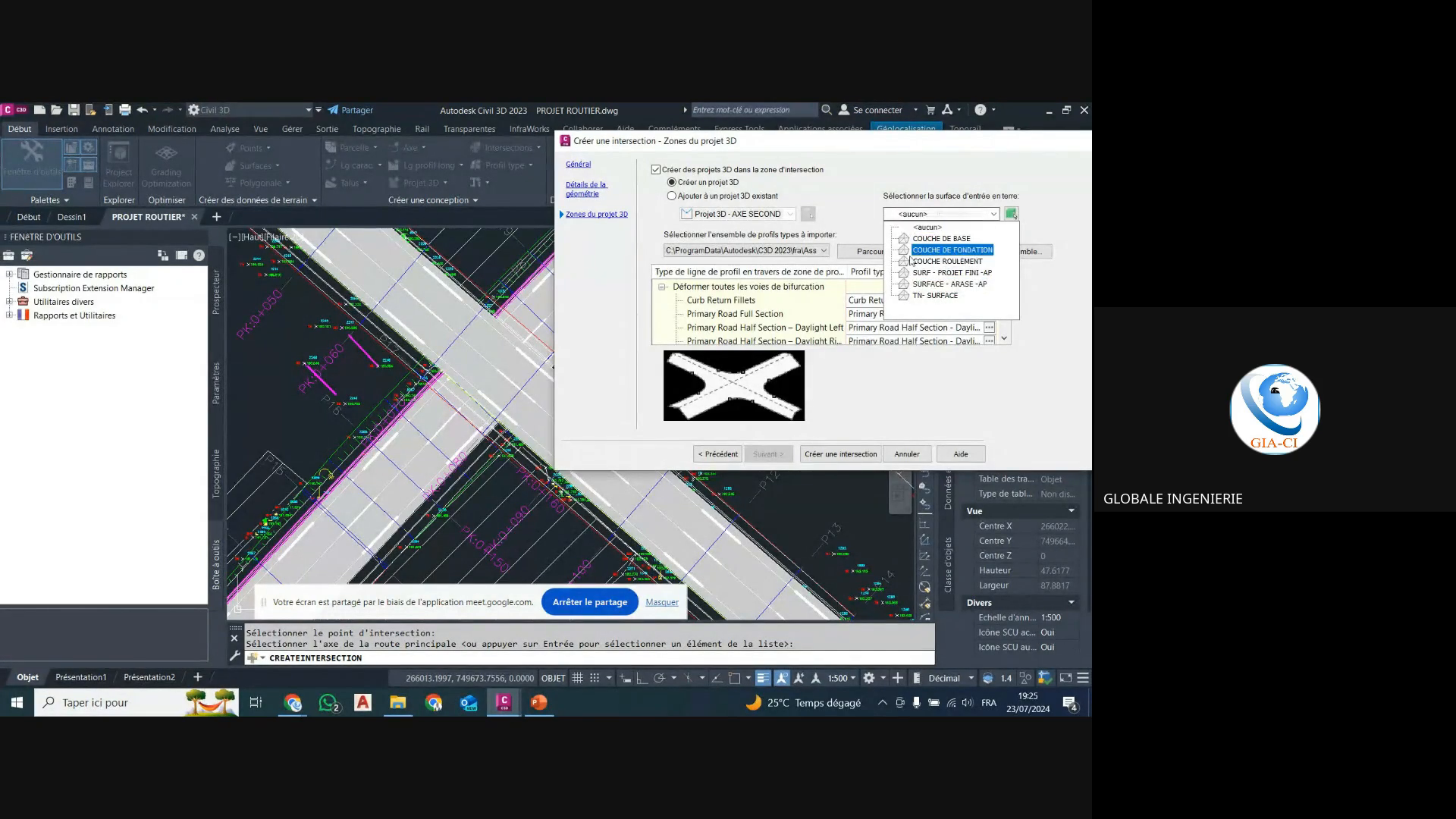
click(936, 296)
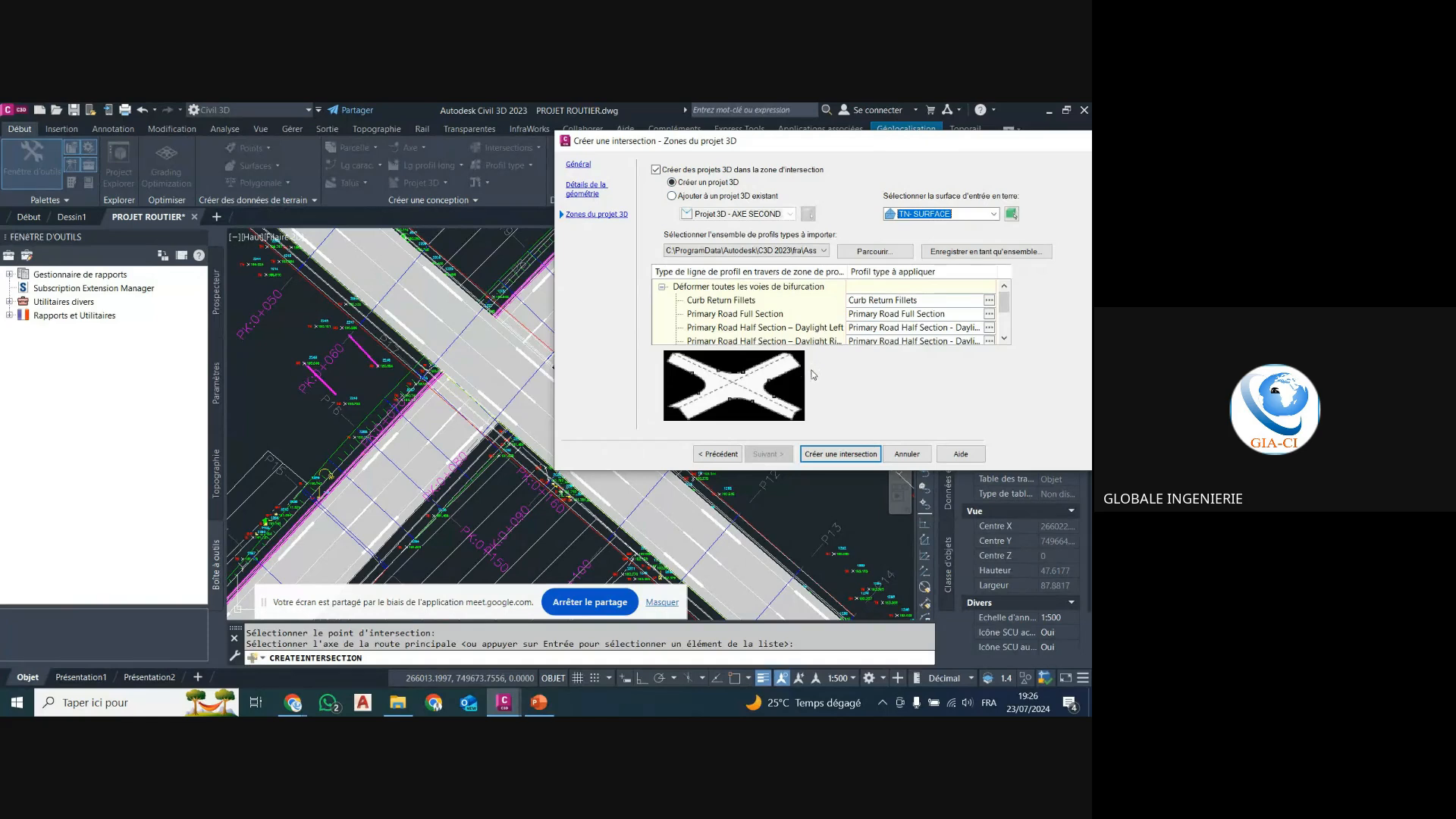
Create the intersection with the configured settings and dismiss the event viewer.
click(857, 457)
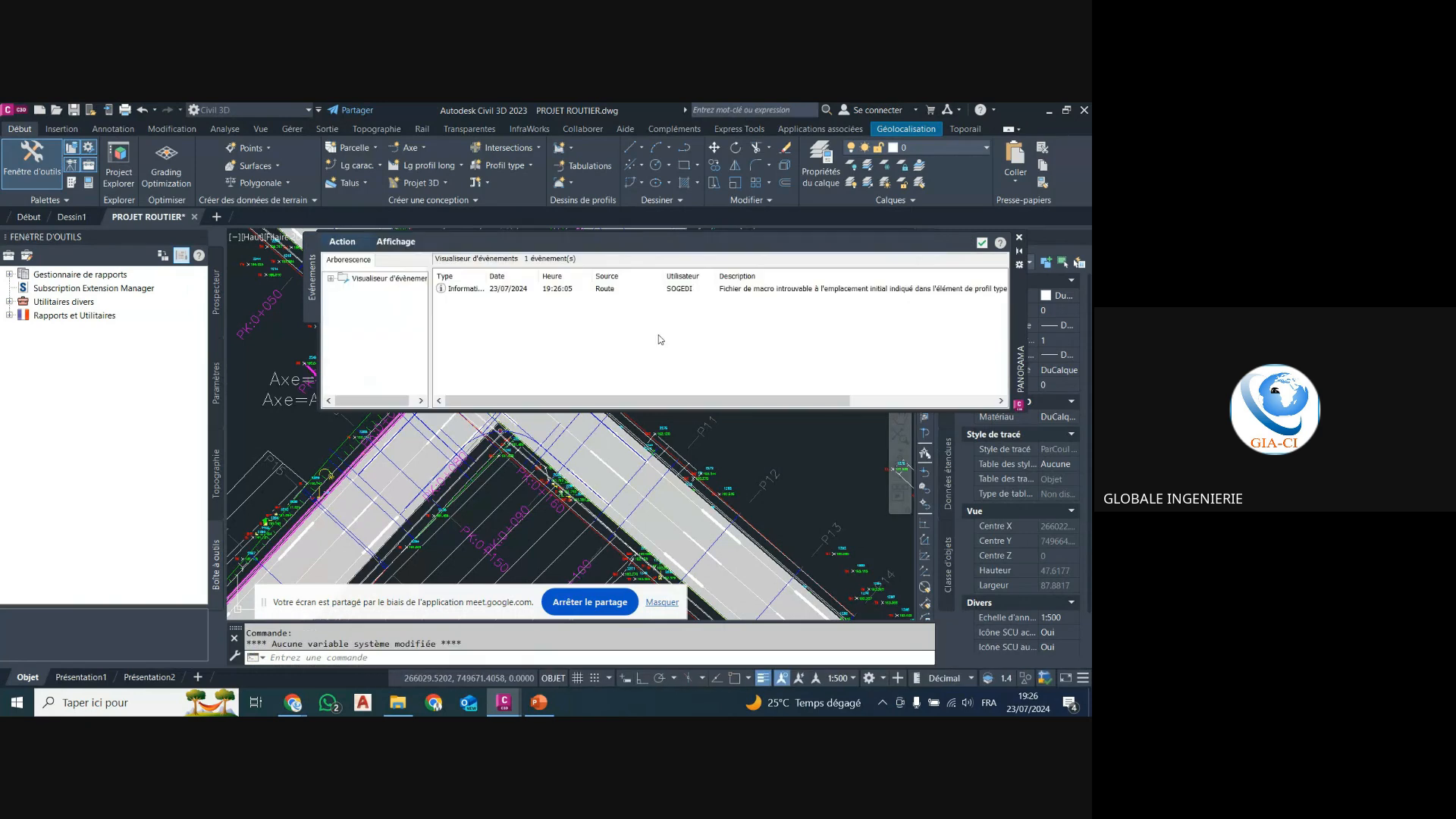
click(982, 243)
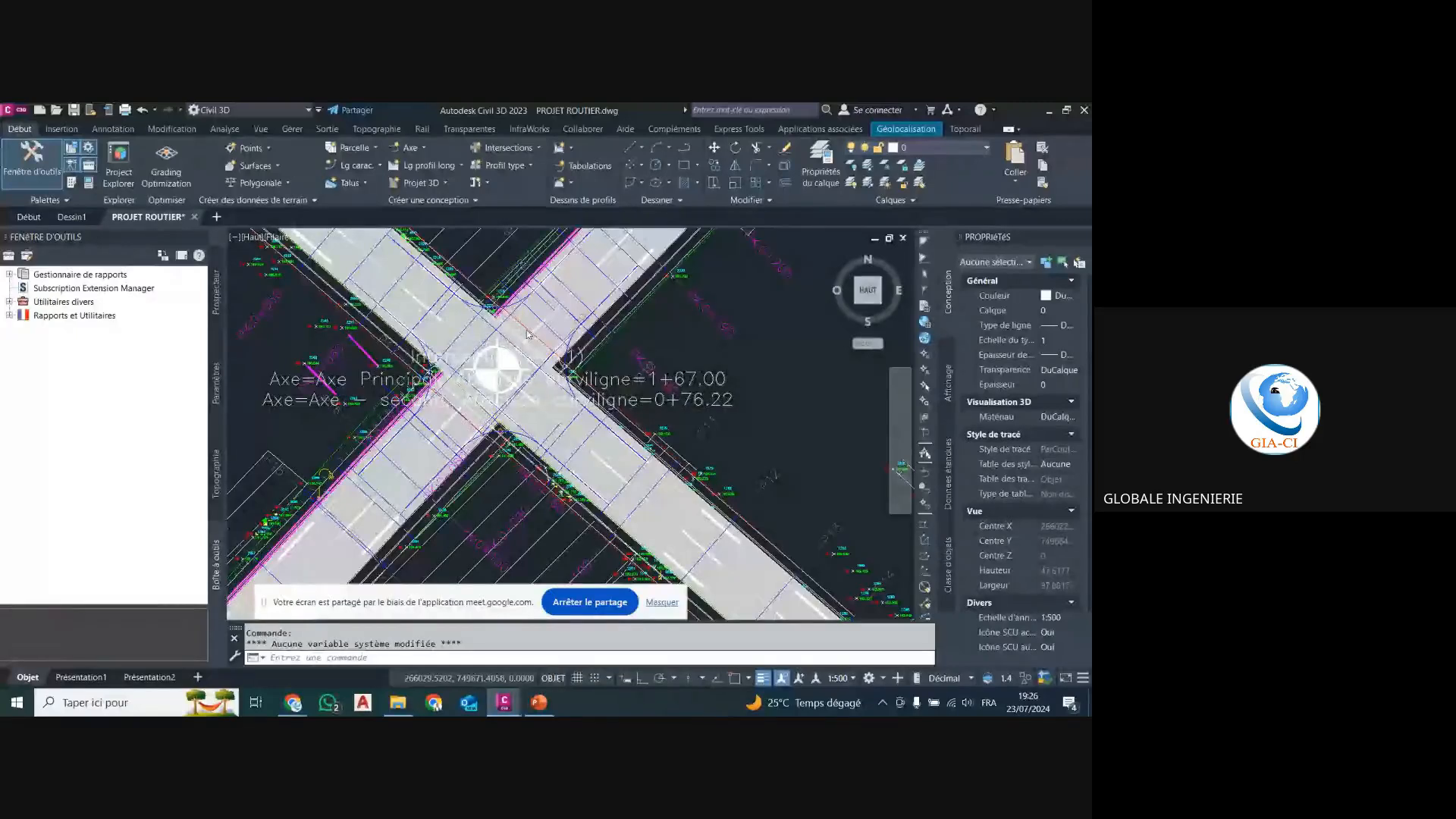
scroll(527, 327, down, 2)
scroll(478, 309, up, 4)
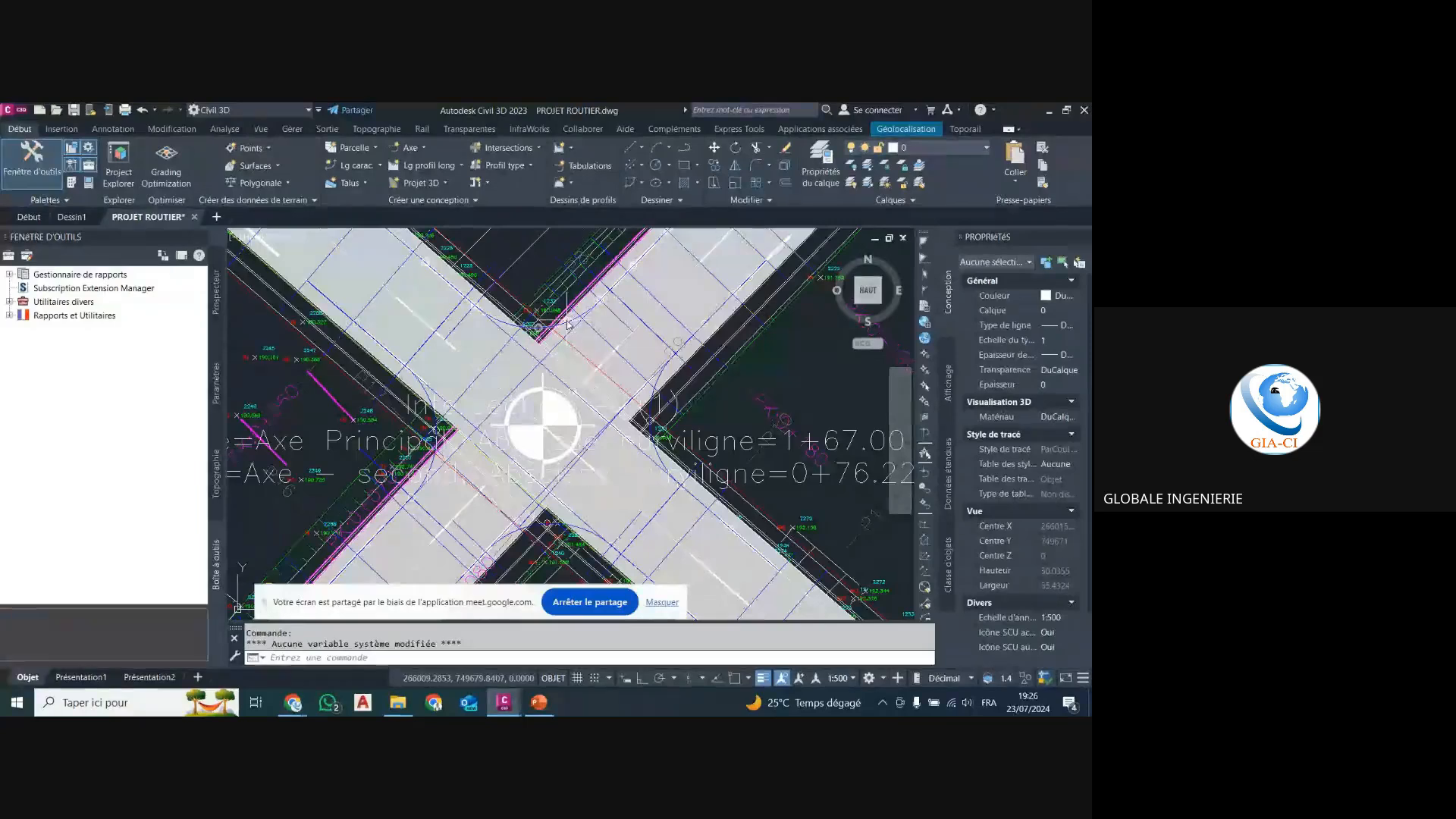
scroll(515, 390, down, 6)
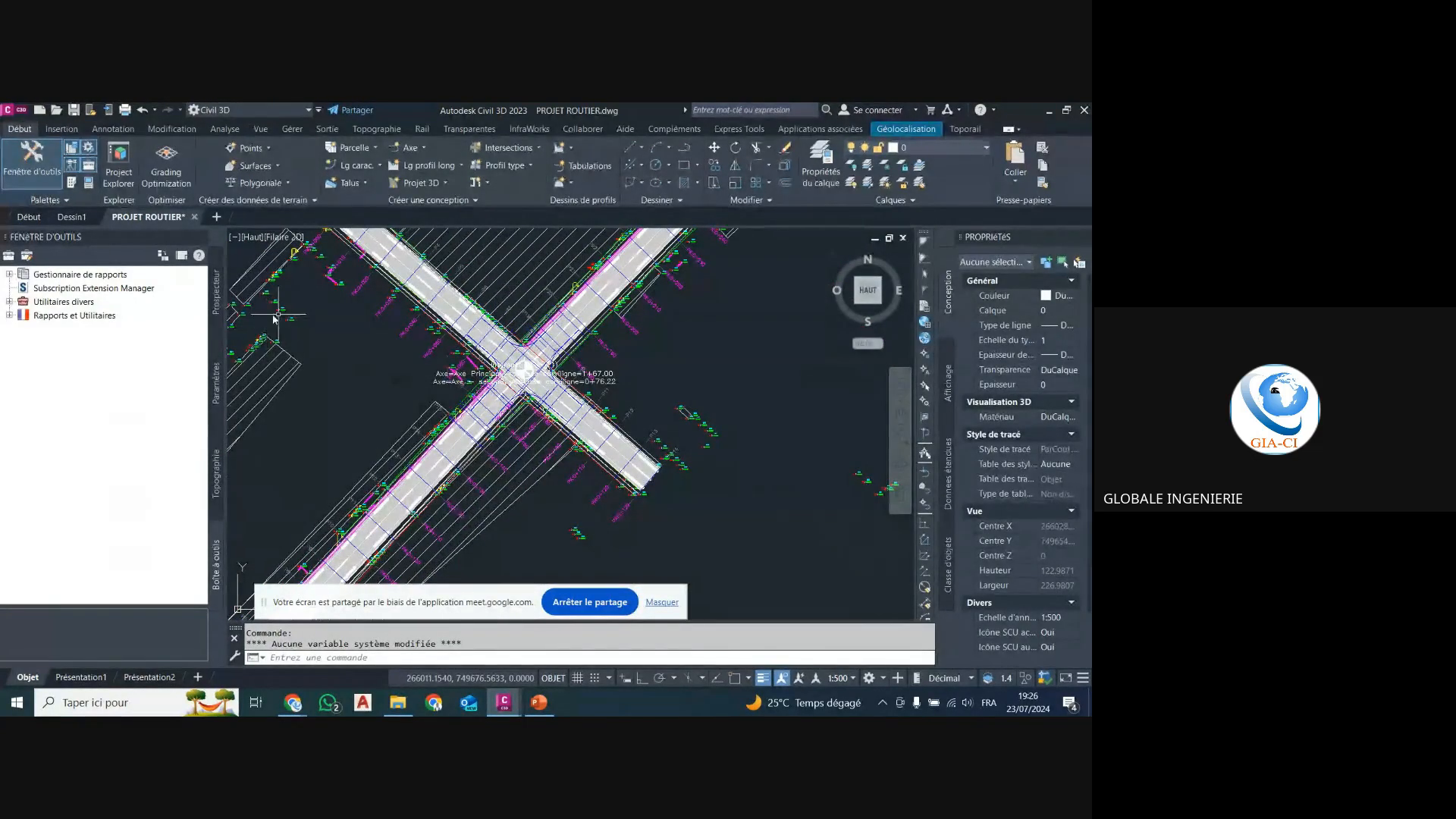
Rebuild the out-of-date corridor Projet 3D - AXE SECOND.
click(218, 295)
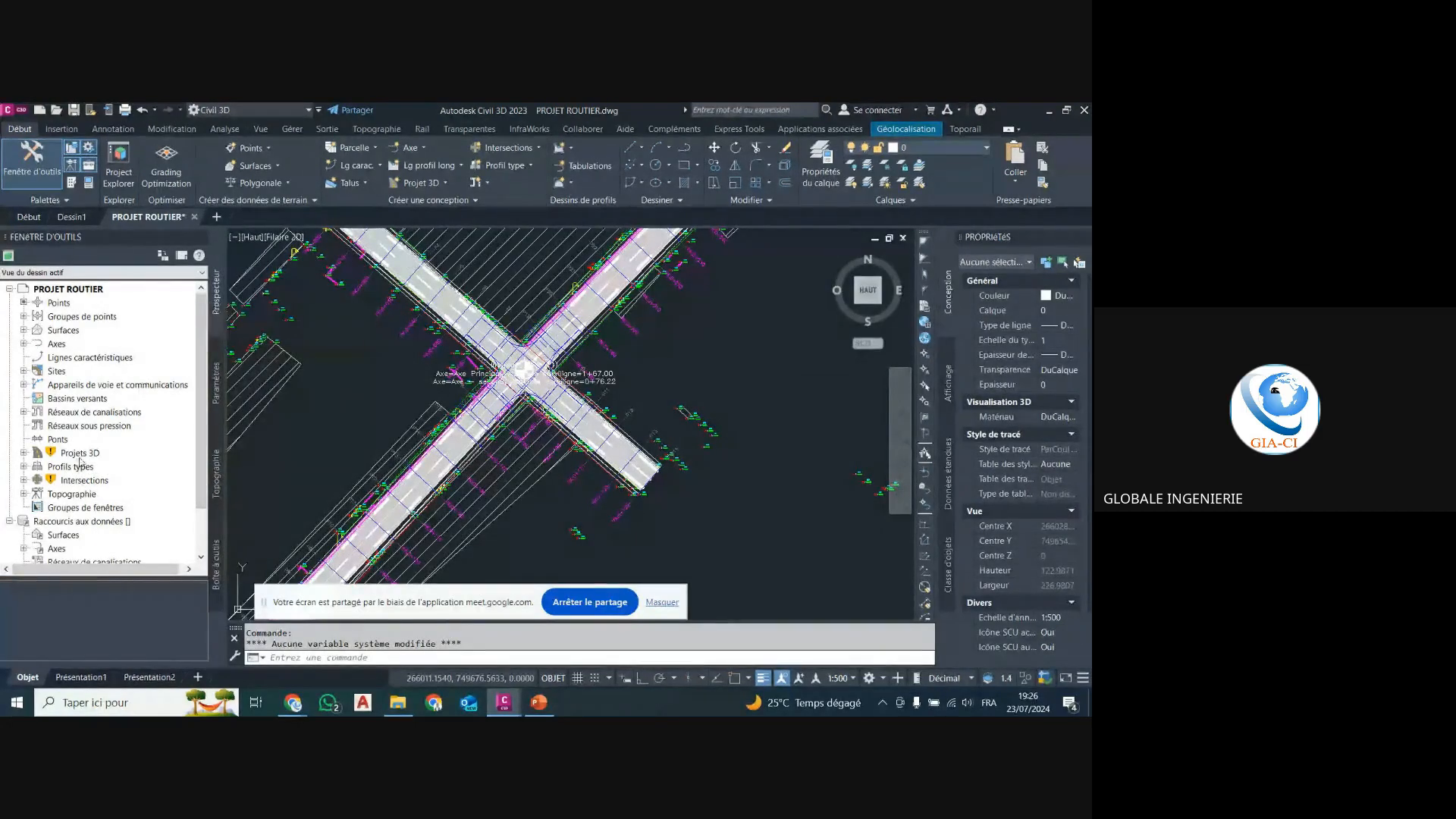
click(27, 453)
click(111, 486)
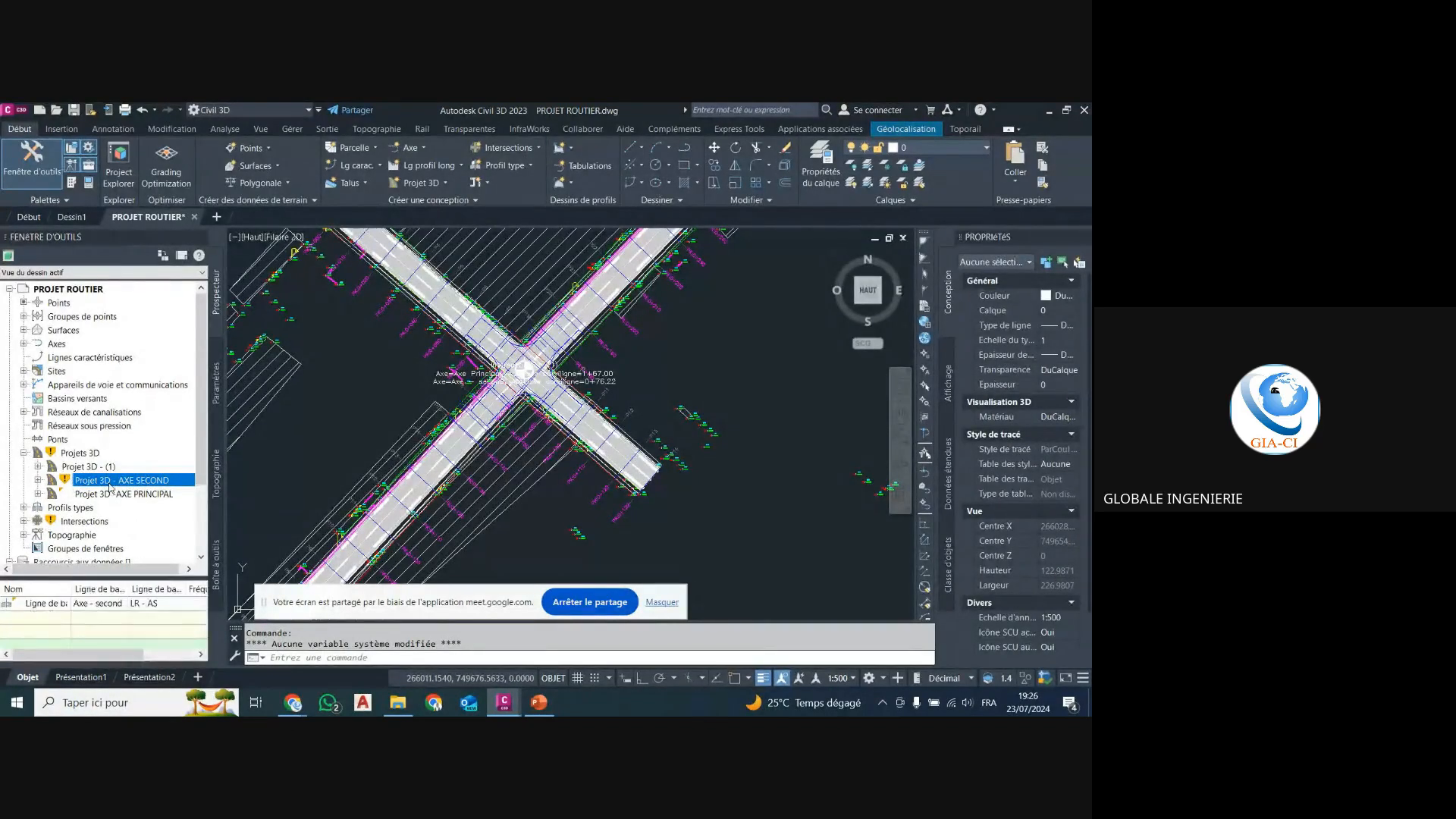
right_click(111, 486)
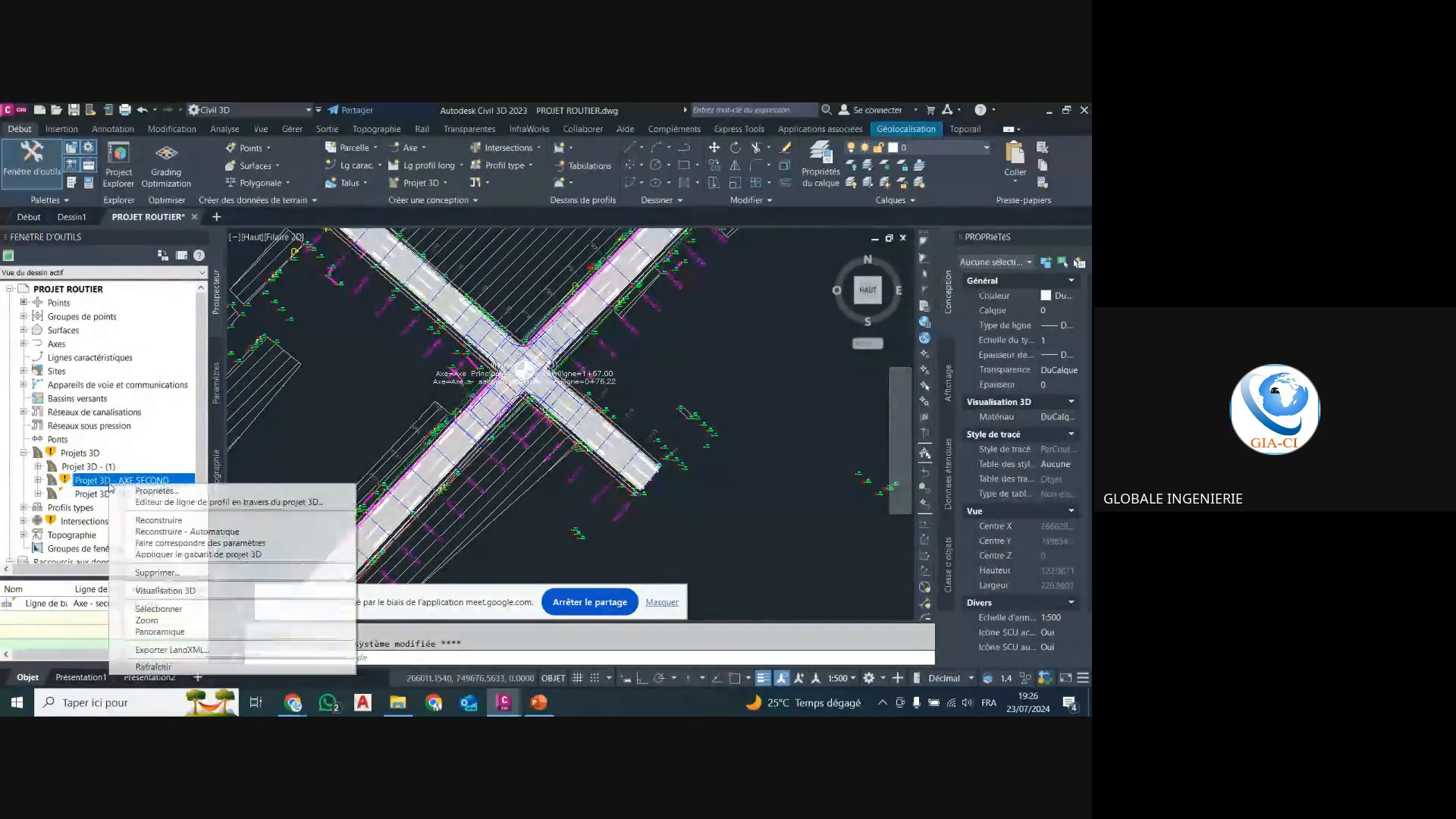
click(178, 520)
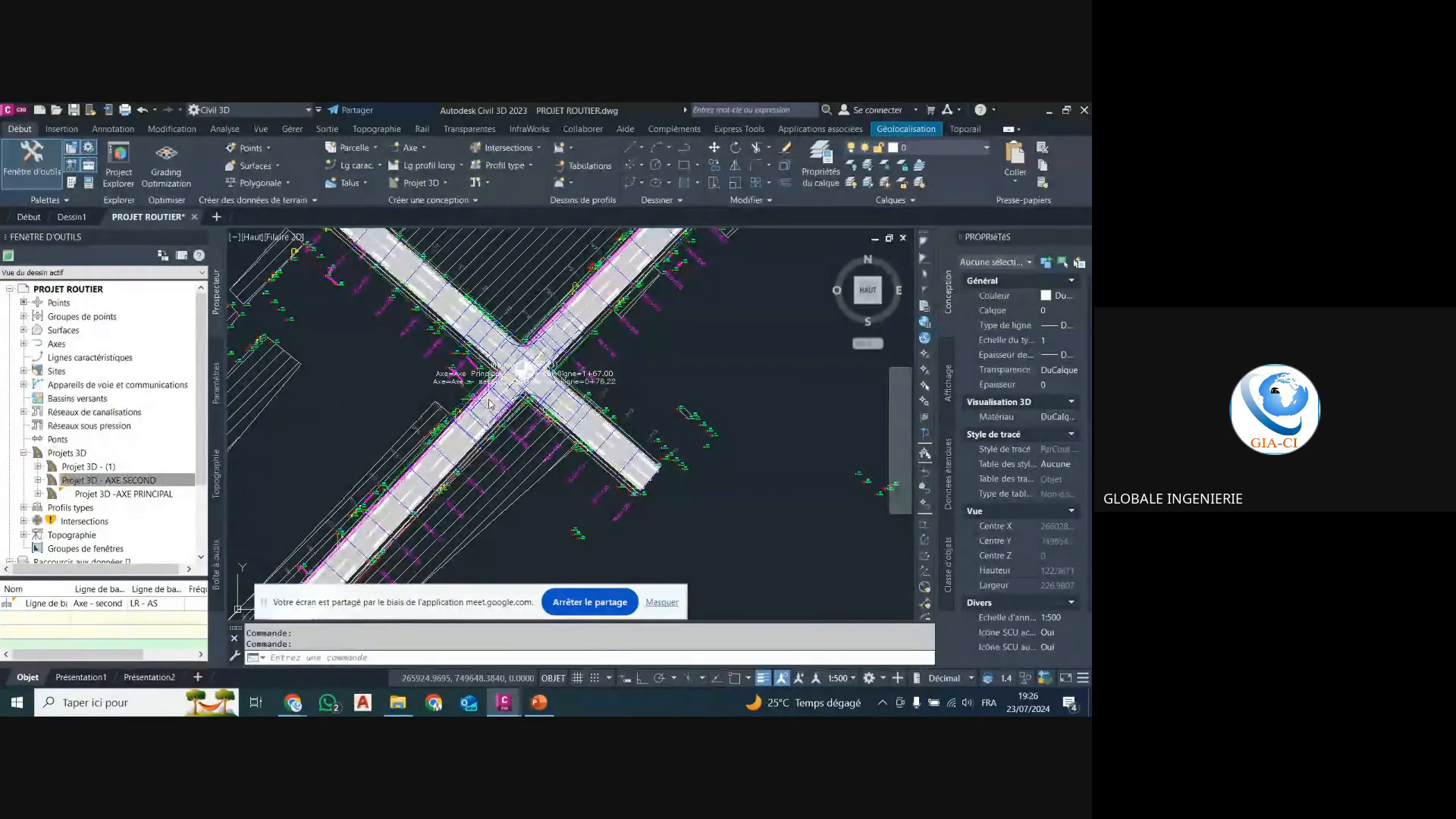
Update the regions of Intersection - (1) and rebuild its corridor, proceeding with the update.
right_click(85, 522)
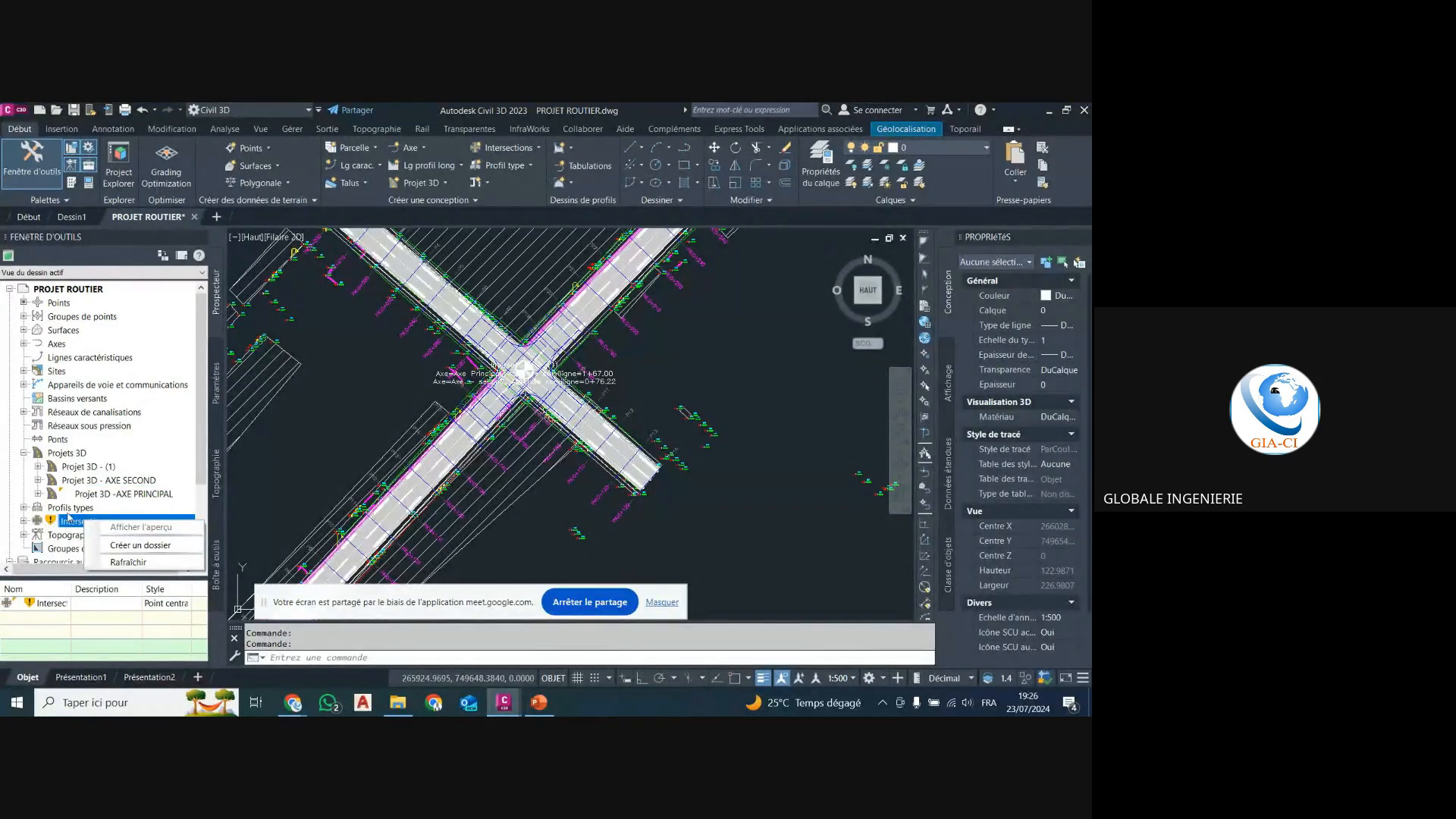
click(24, 522)
right_click(102, 535)
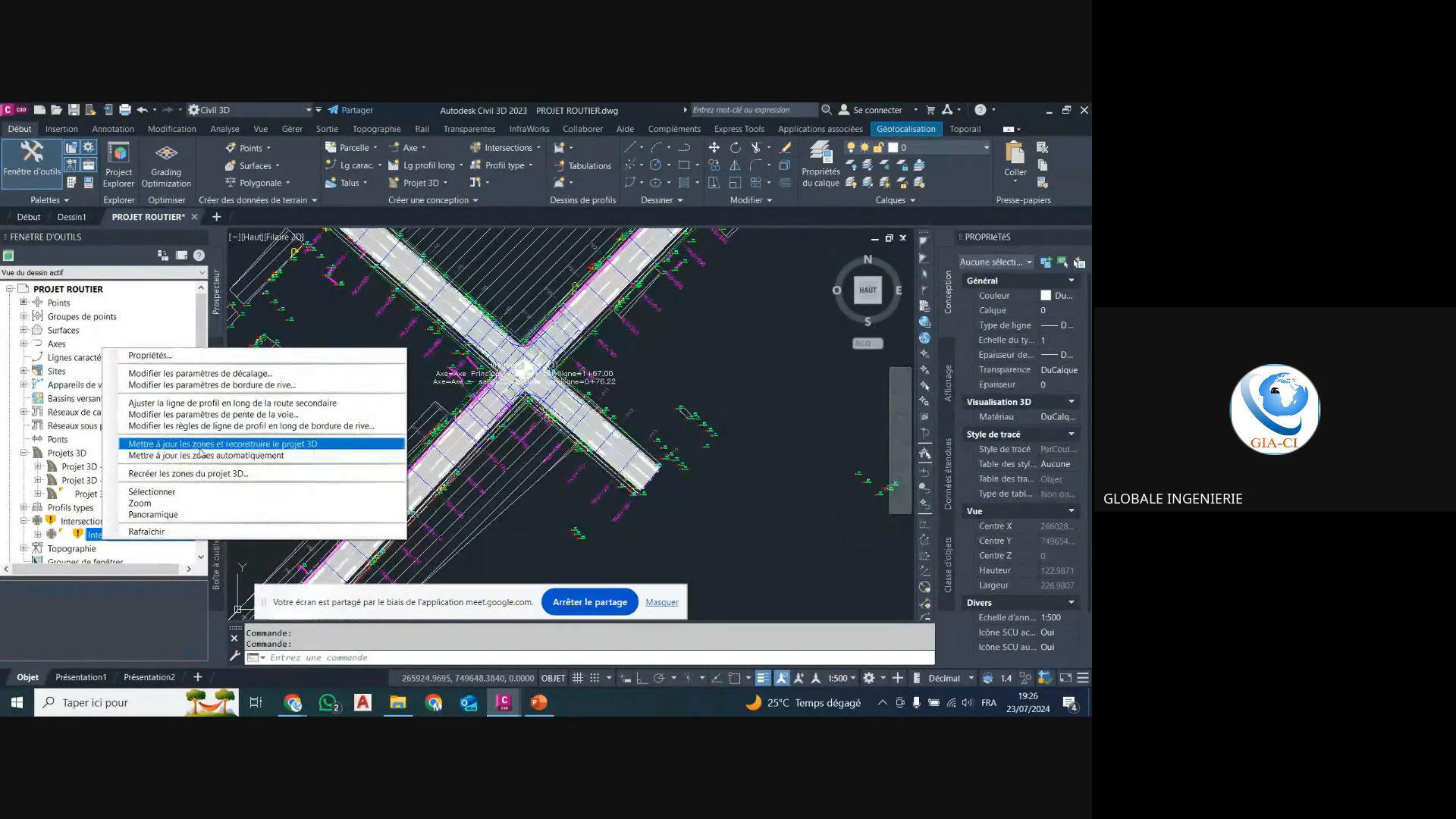
click(201, 446)
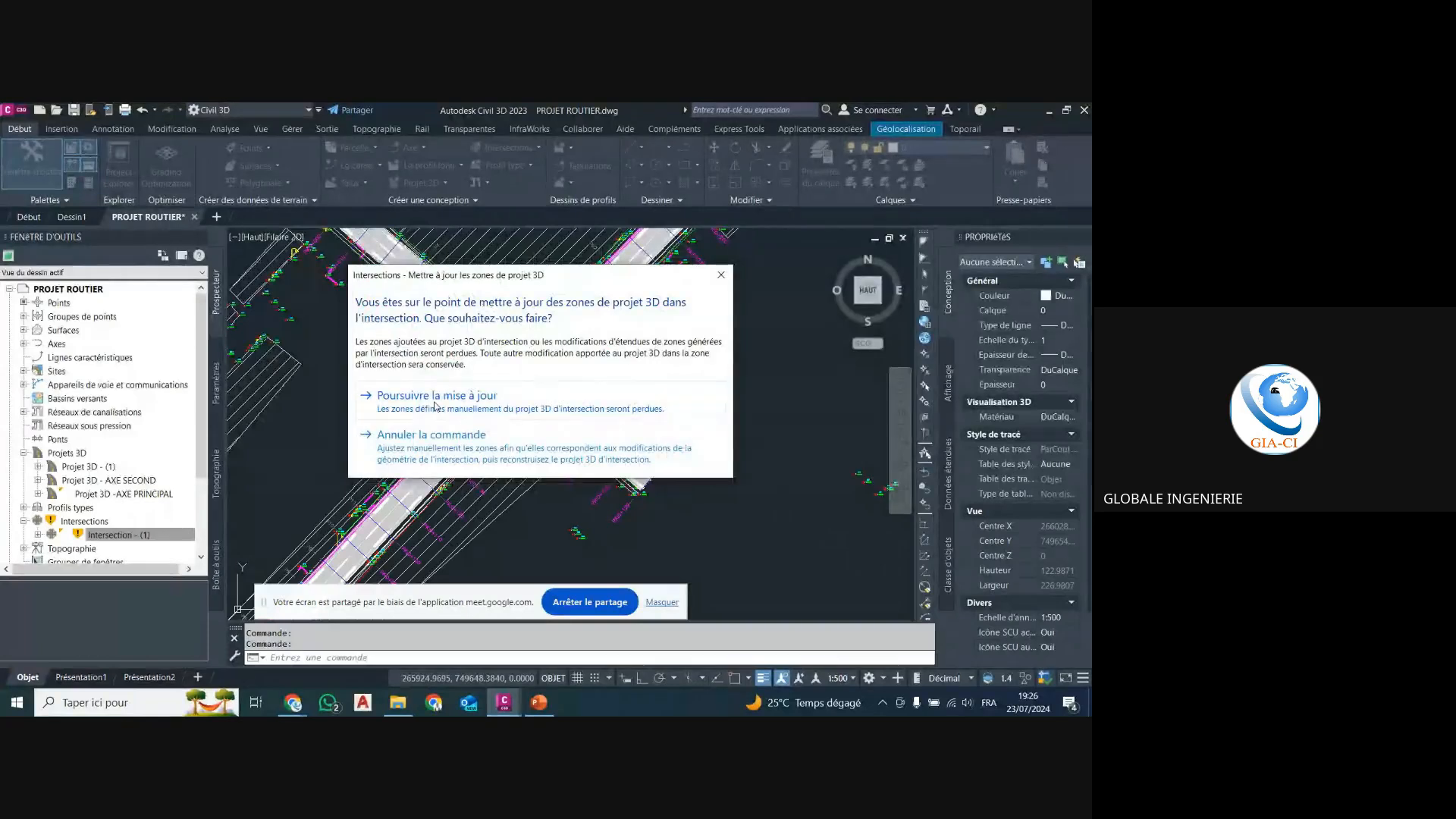
click(436, 408)
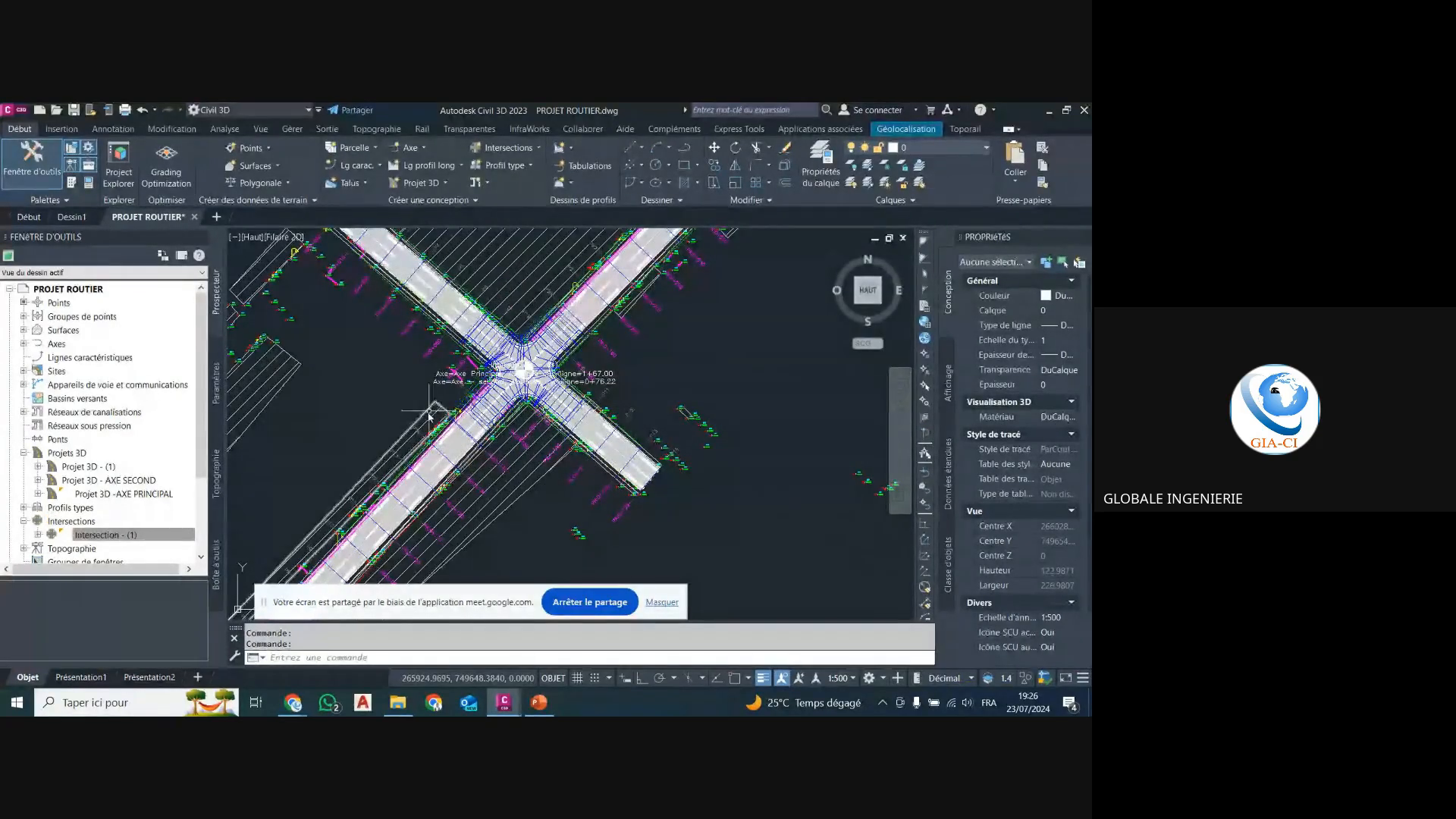
scroll(524, 371, up, 4)
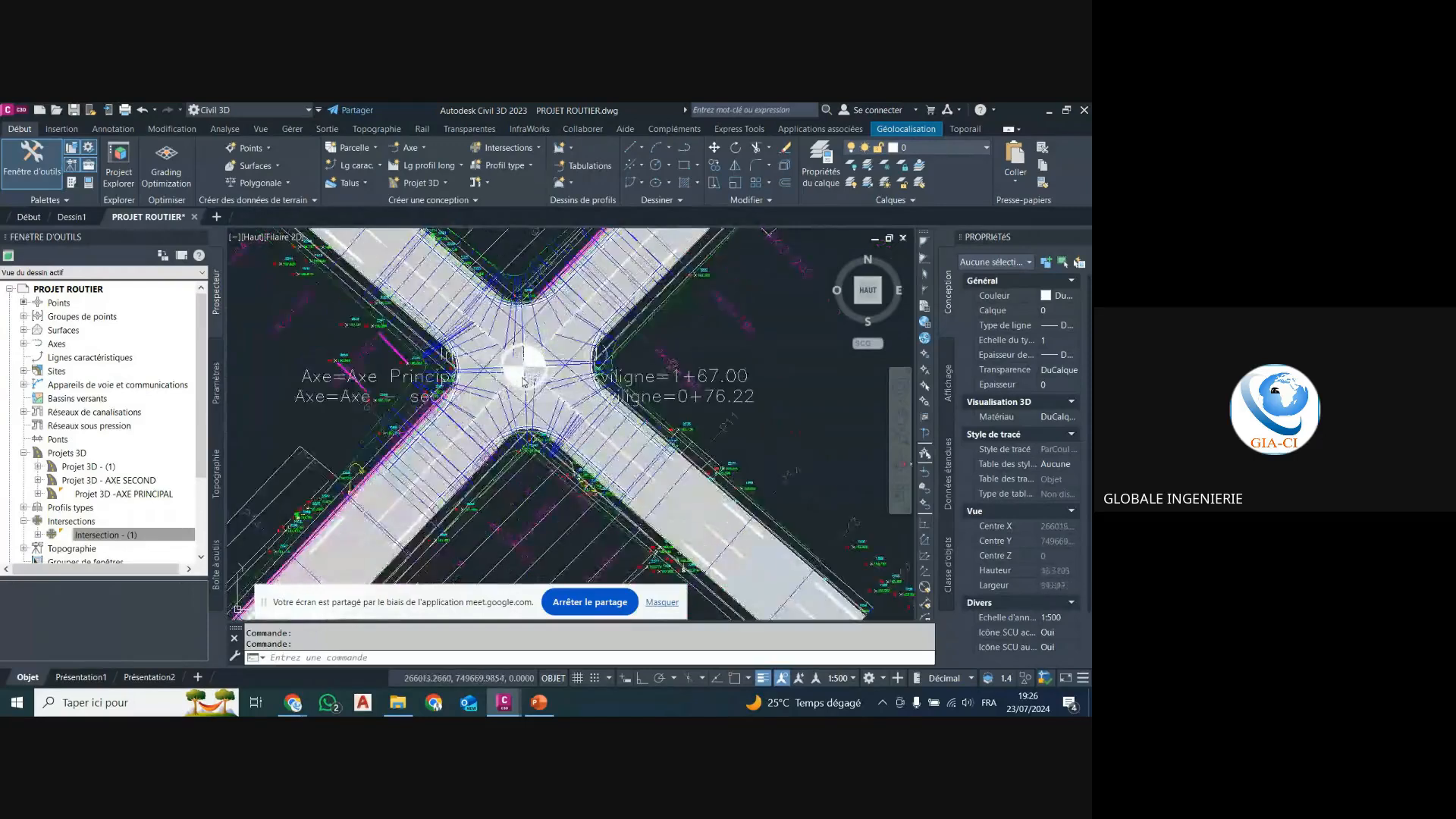
scroll(569, 294, up, 2)
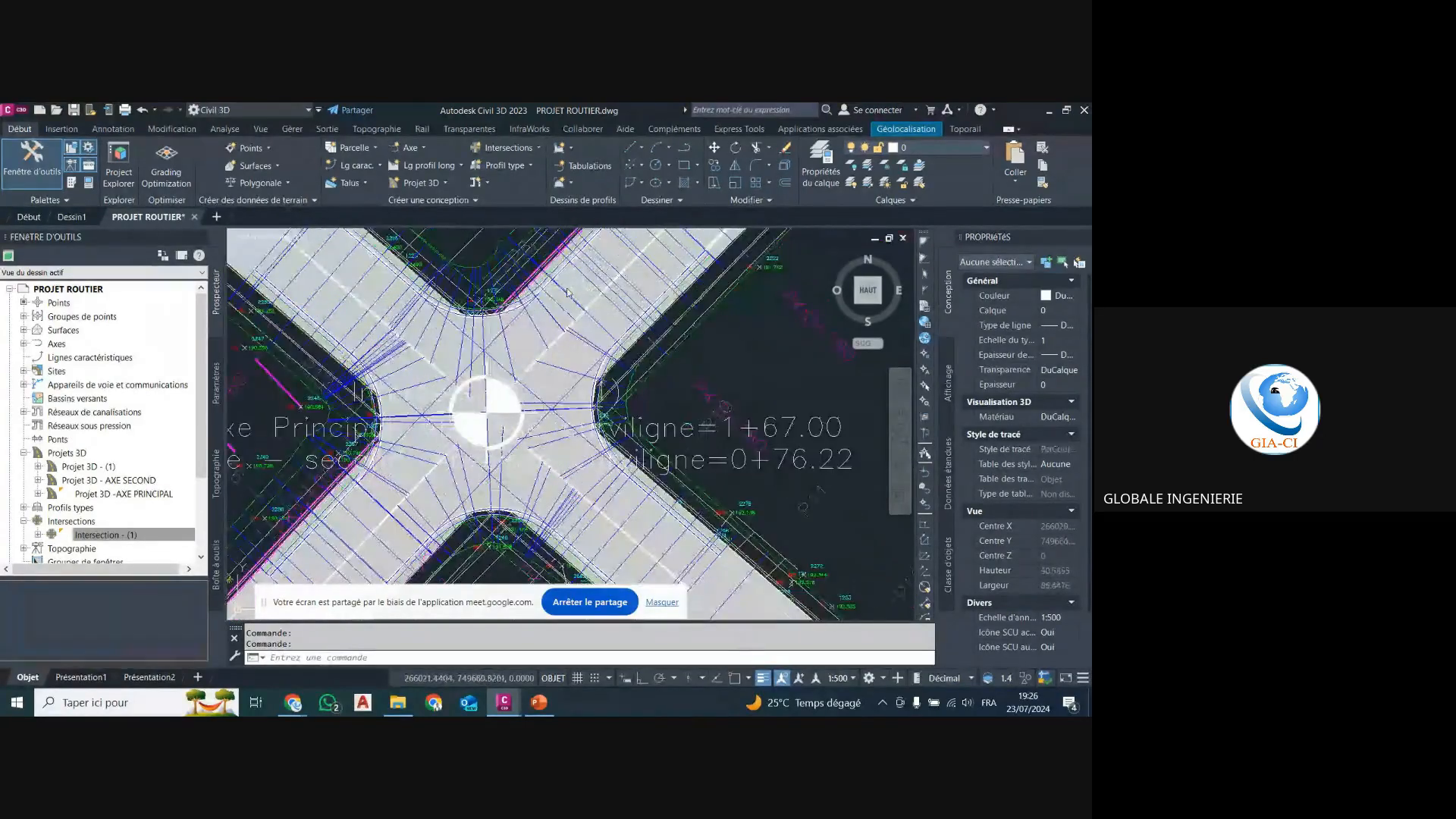
scroll(461, 311, down, 2)
scroll(462, 312, down, 1)
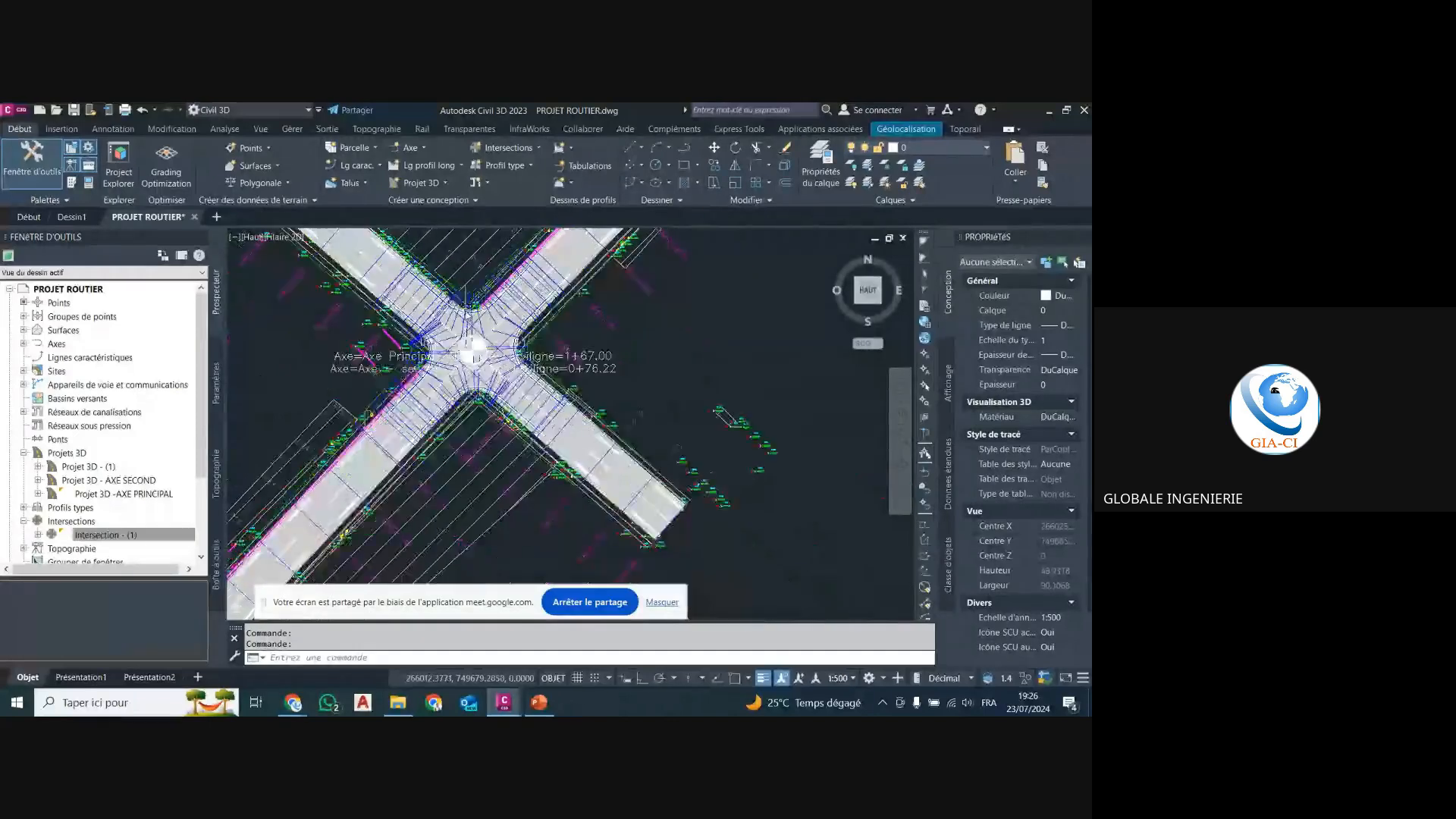
scroll(461, 314, up, 1)
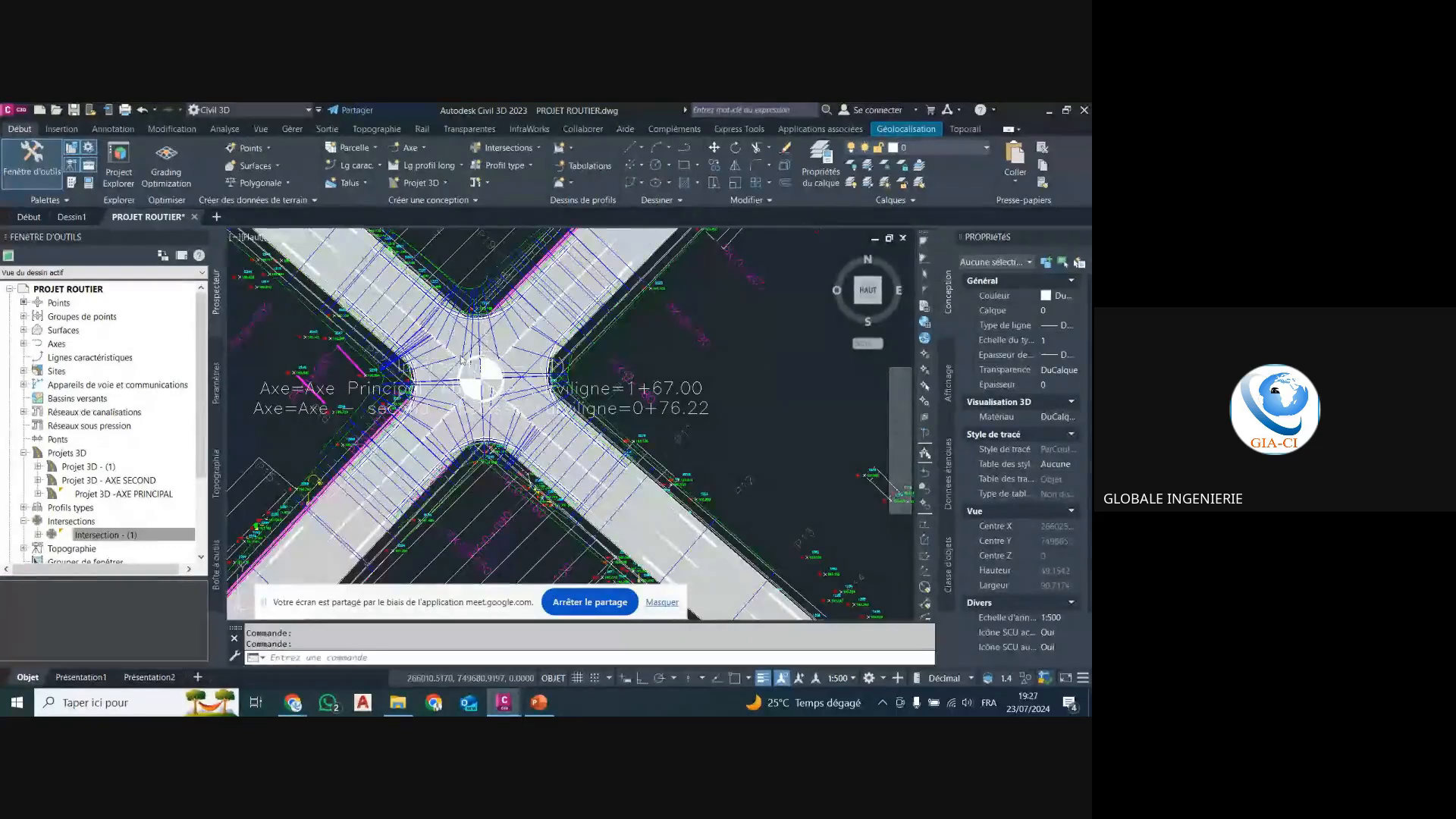
scroll(462, 361, down, 2)
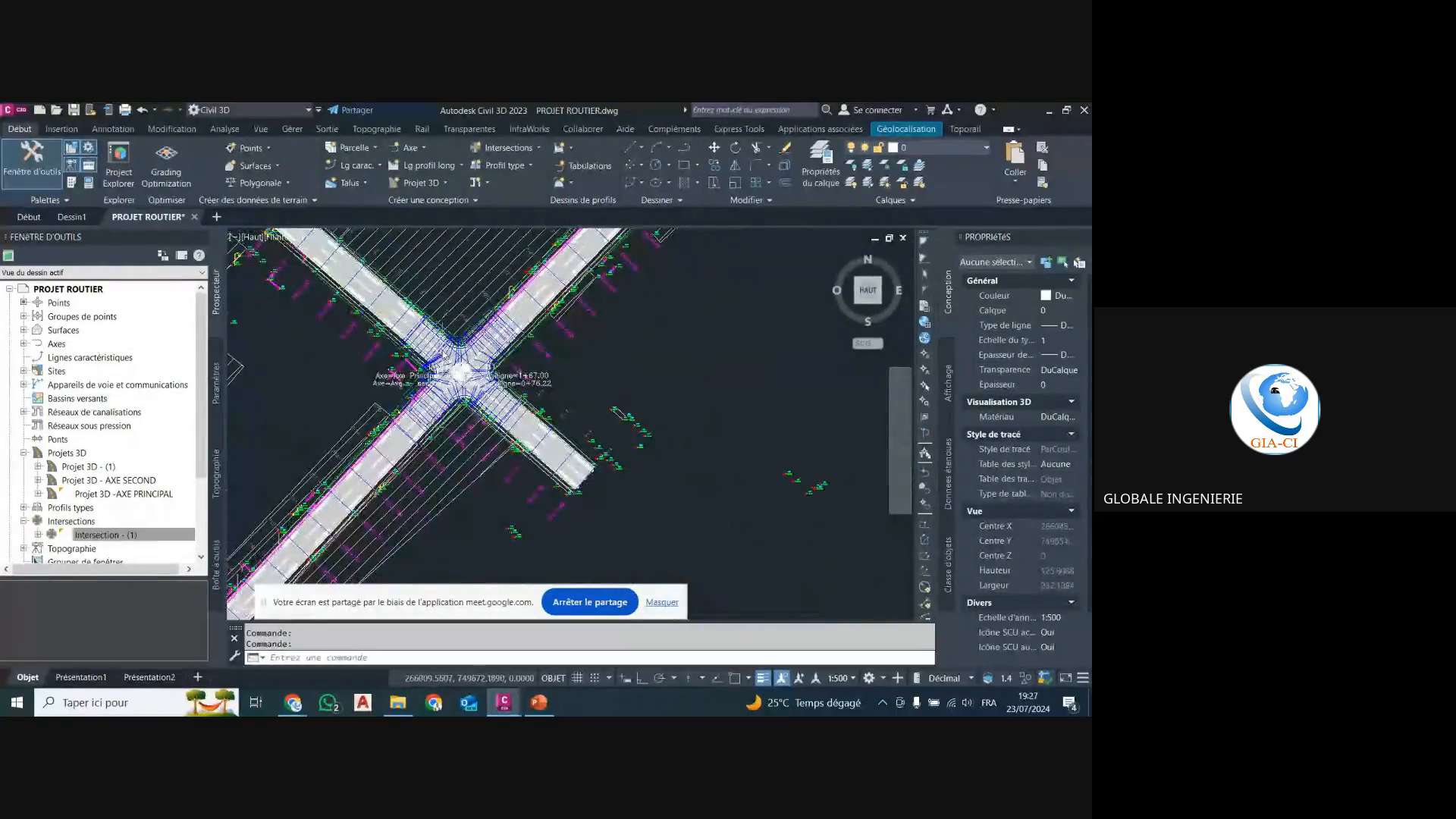
Check the Google Meet call in the browser and return to the PROJET ROUTIER.dwg drawing in Civil 3D.
click(292, 703)
click(228, 637)
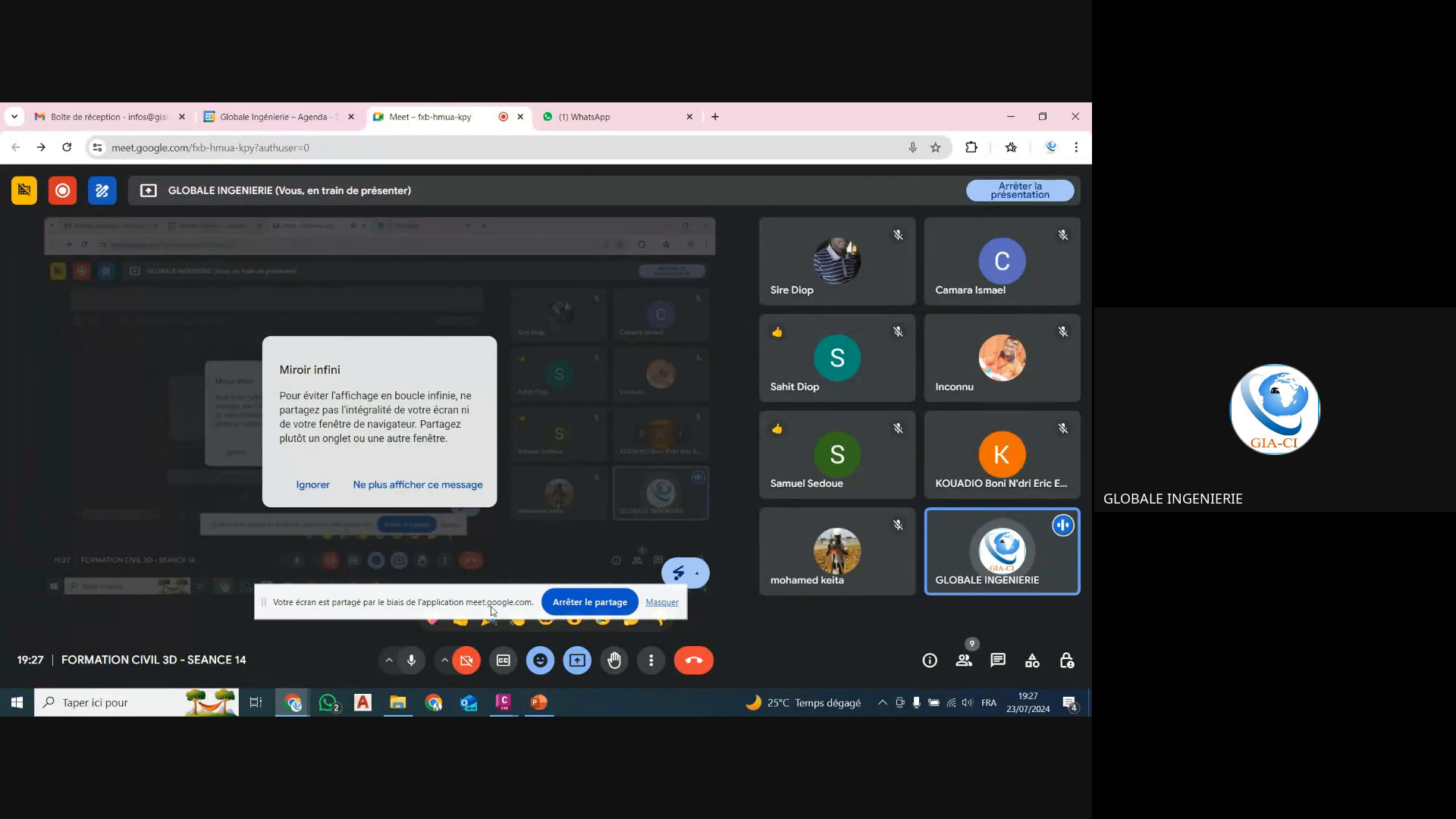
click(503, 702)
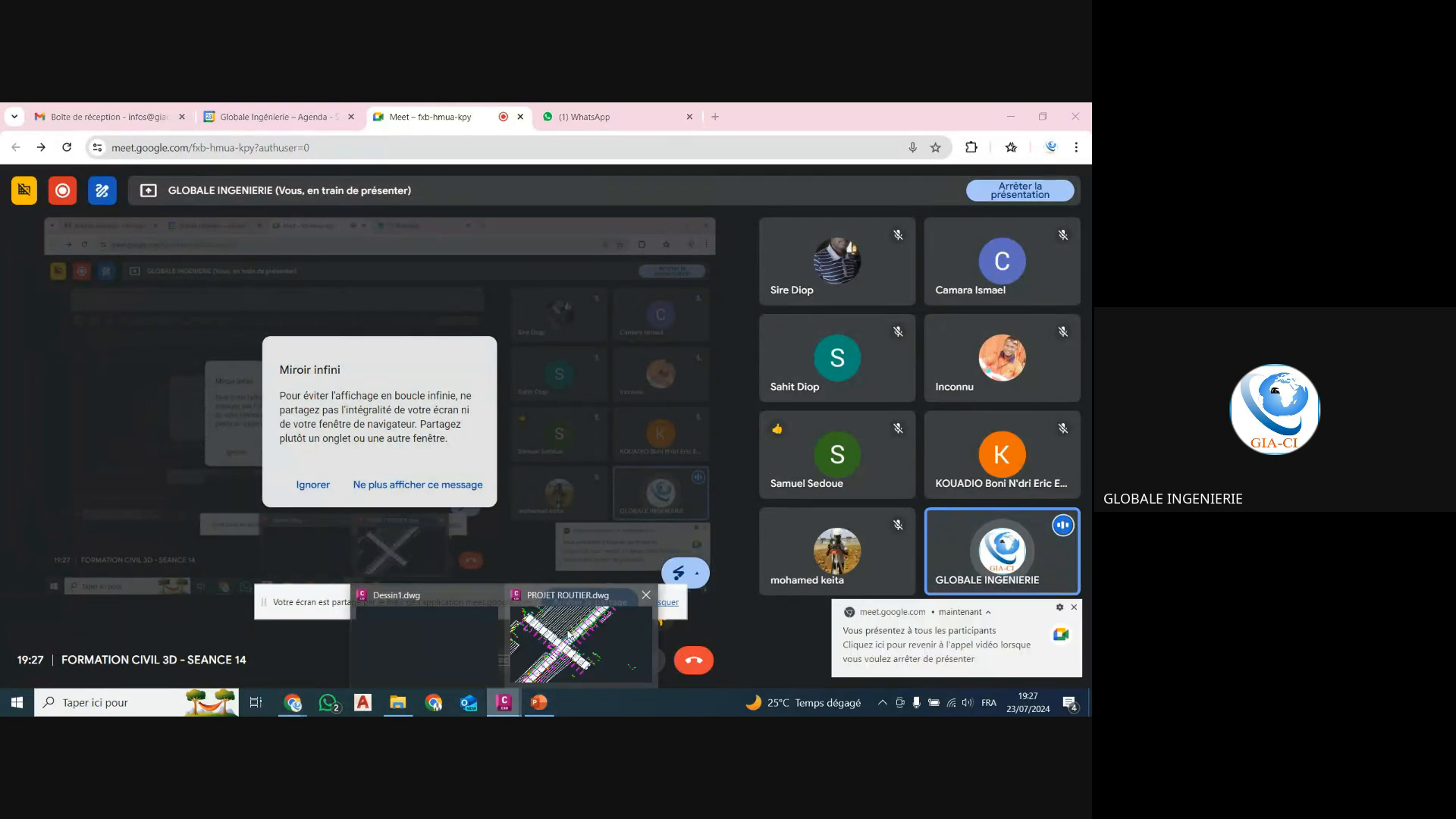
click(524, 671)
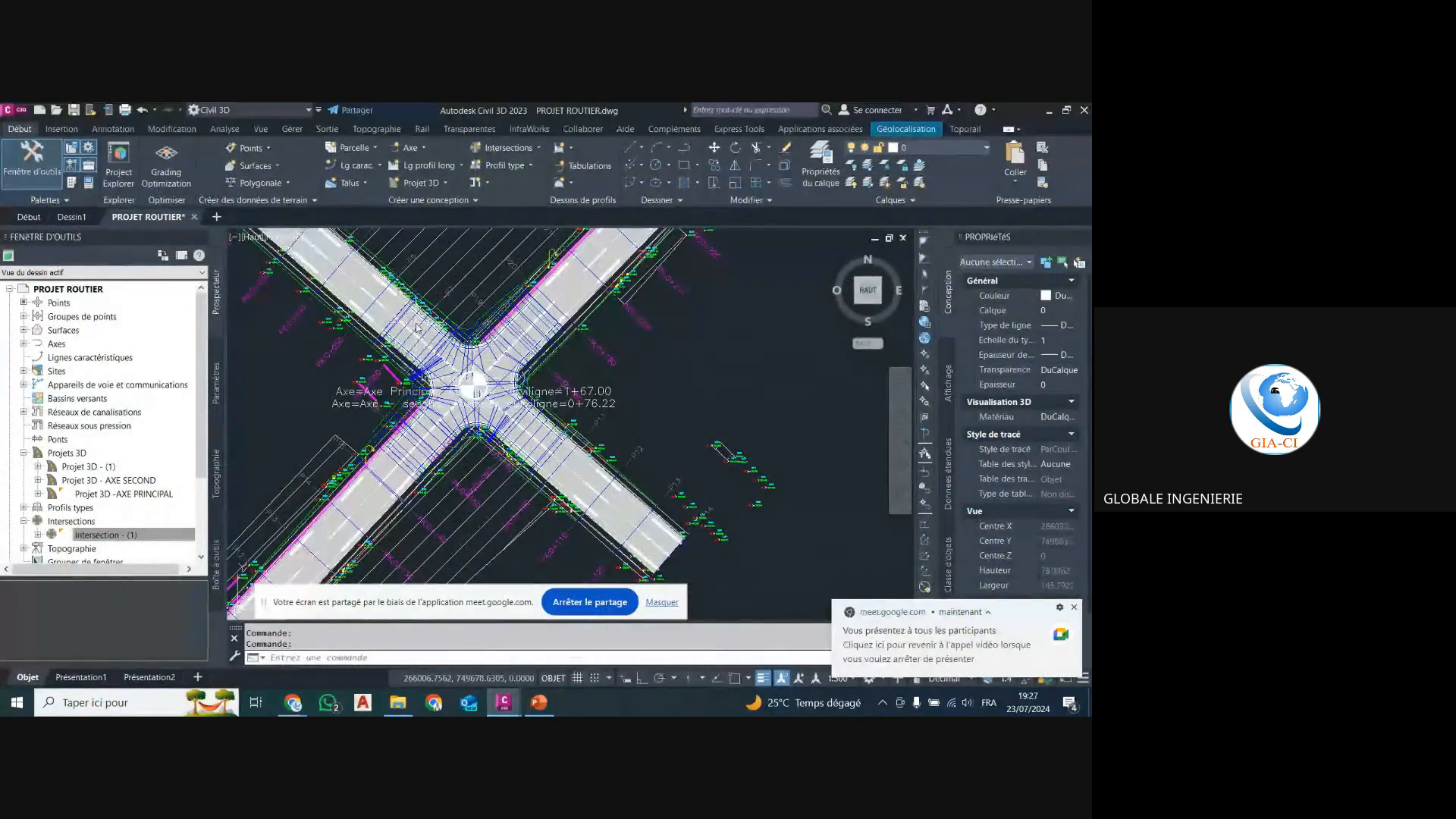
Examine the project line gradients in the secondary road's longitudinal profile view.
scroll(417, 328, down, 2)
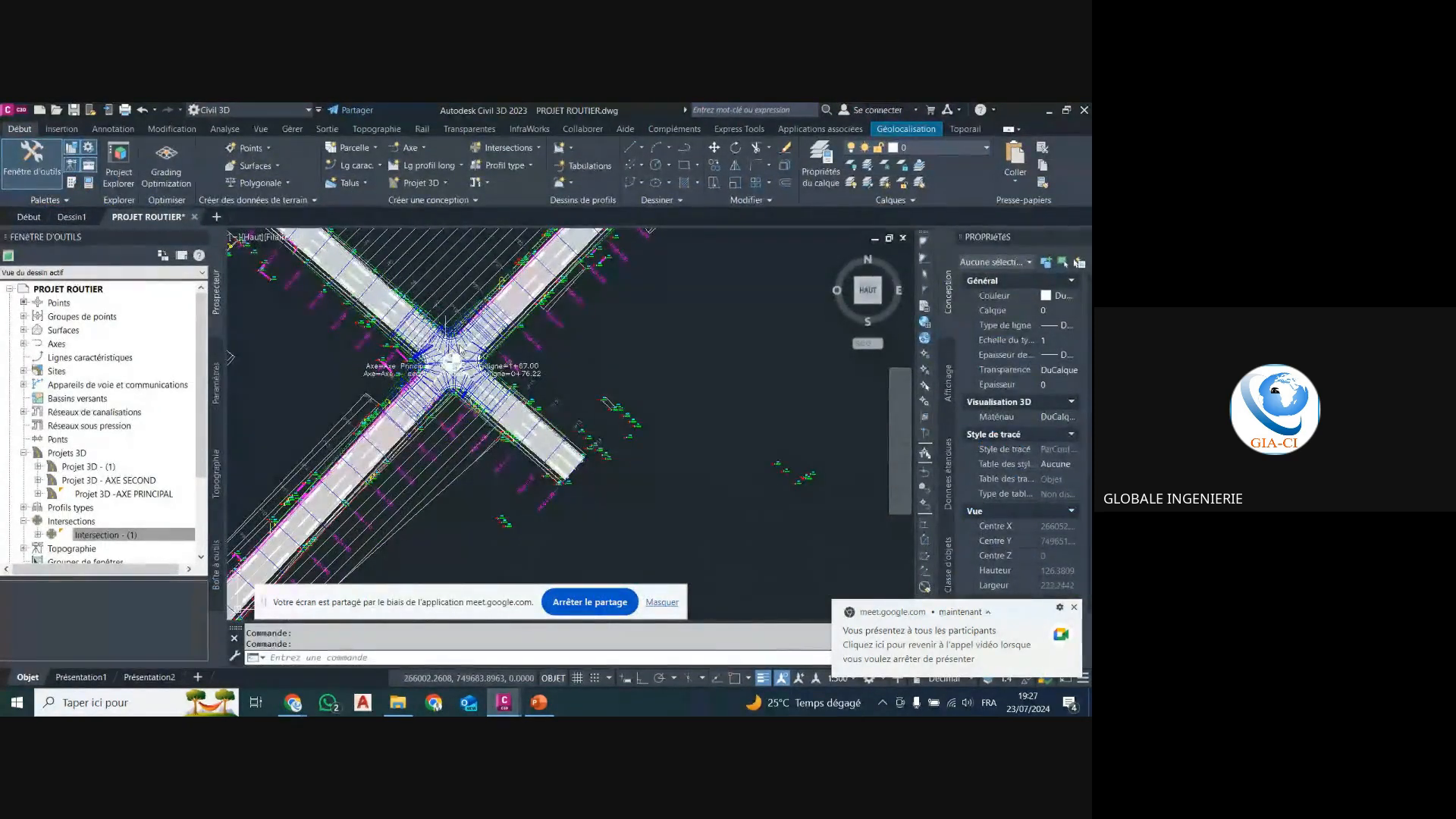
scroll(453, 353, down, 8)
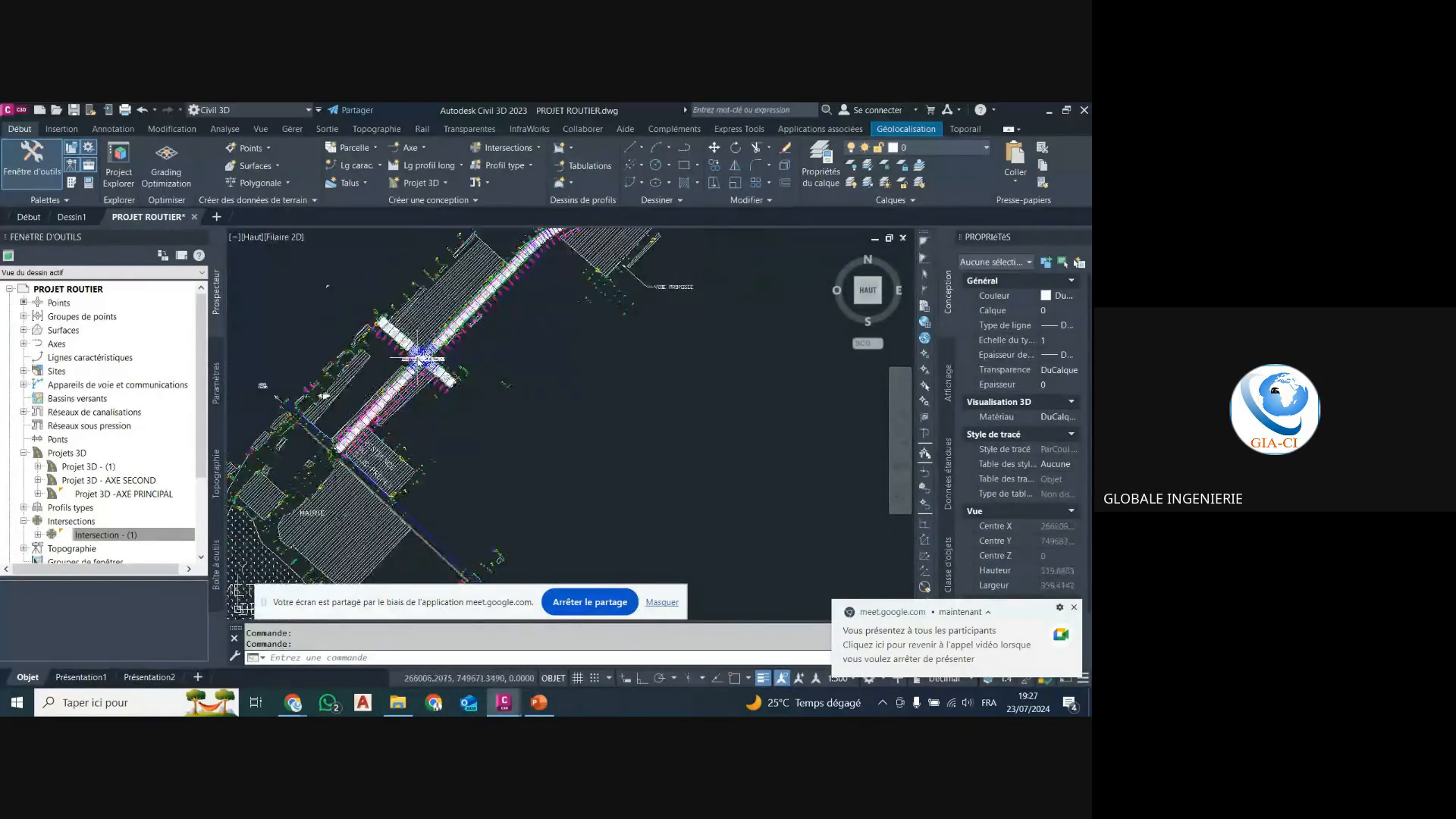
scroll(697, 326, up, 7)
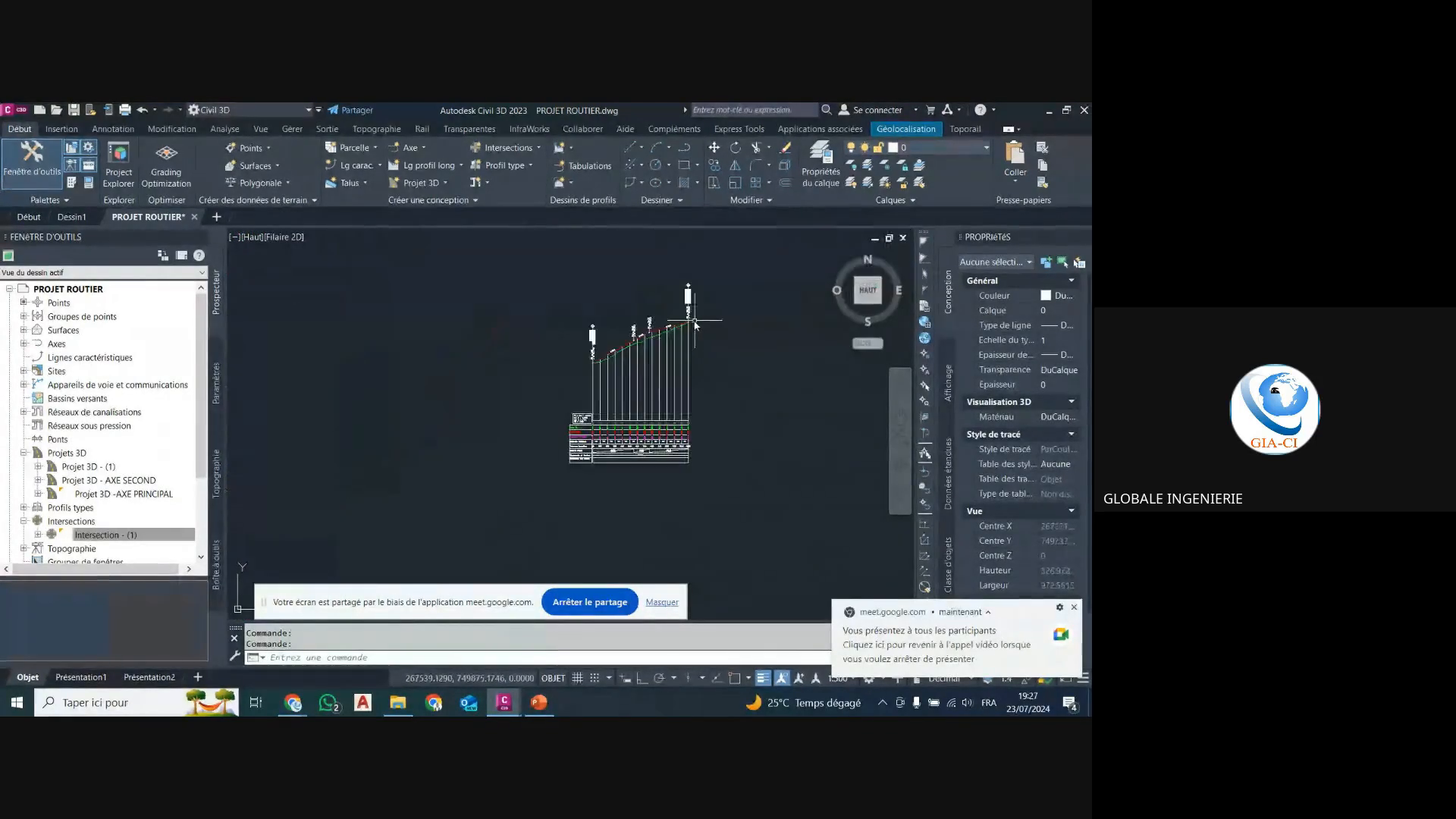
scroll(653, 341, down, 5)
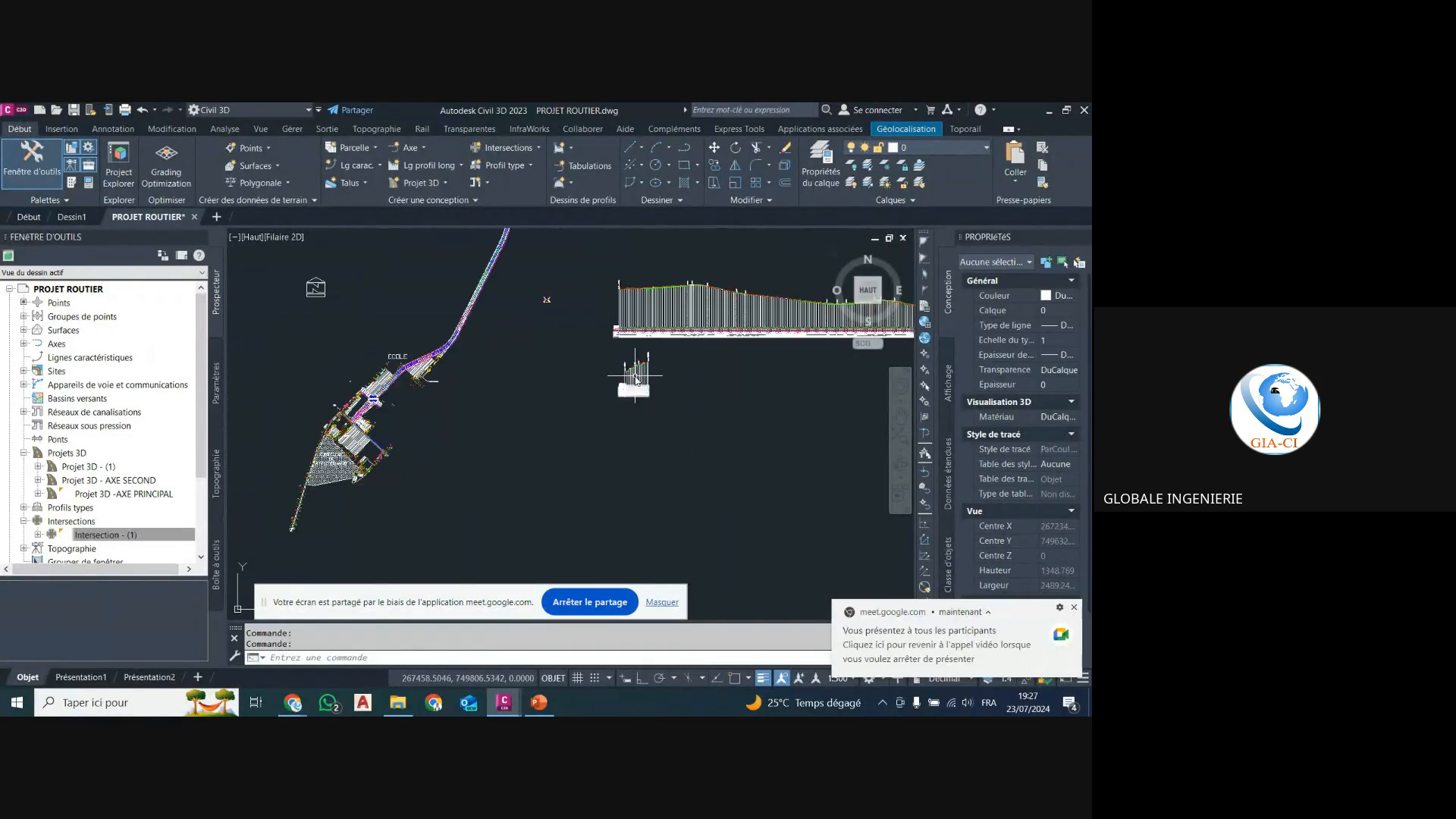
scroll(636, 374, up, 10)
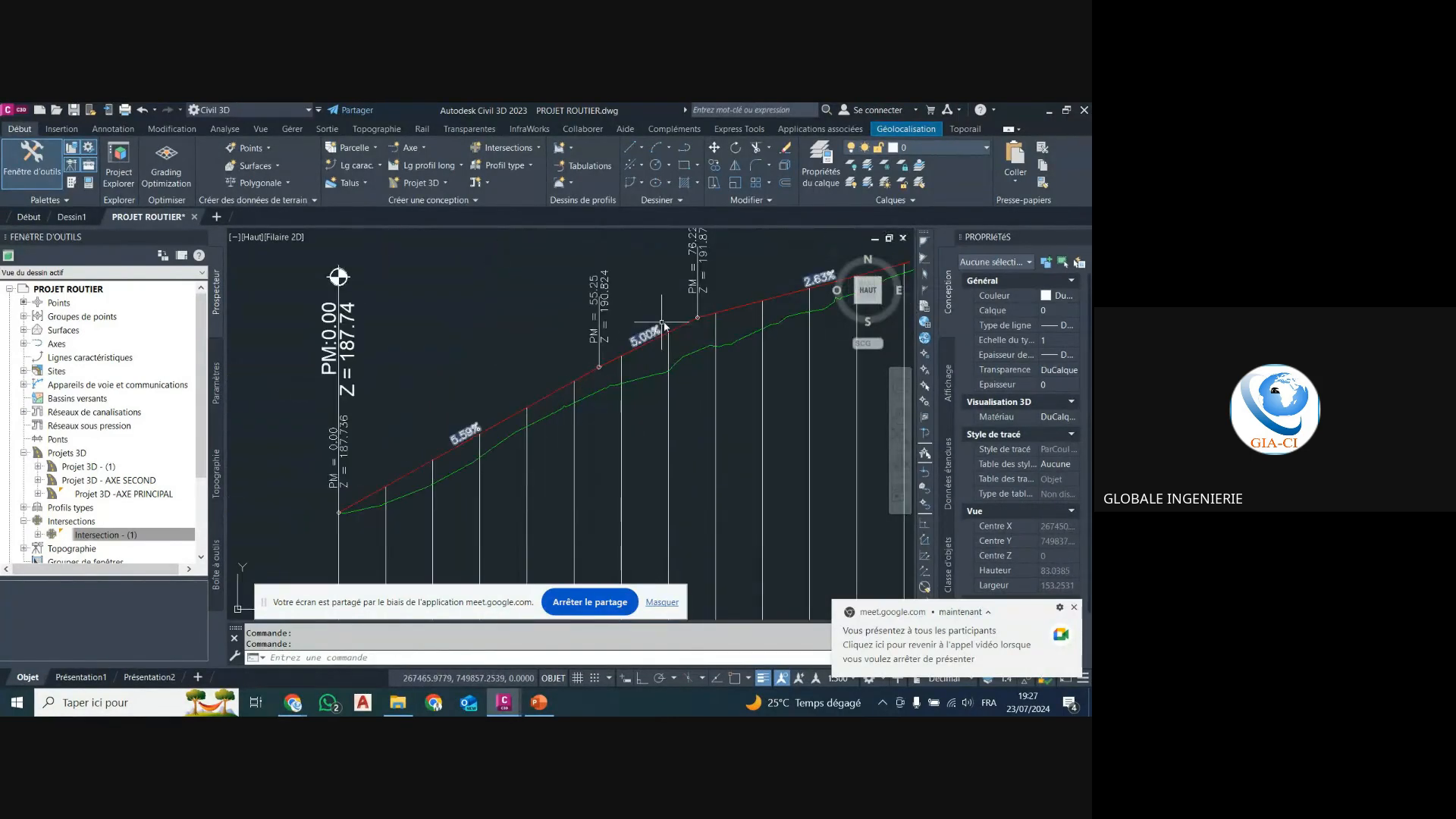
Compare the secondary road's project line around PM 76.22 with the main road's longitudinal profile near its crest.
scroll(675, 333, up, 2)
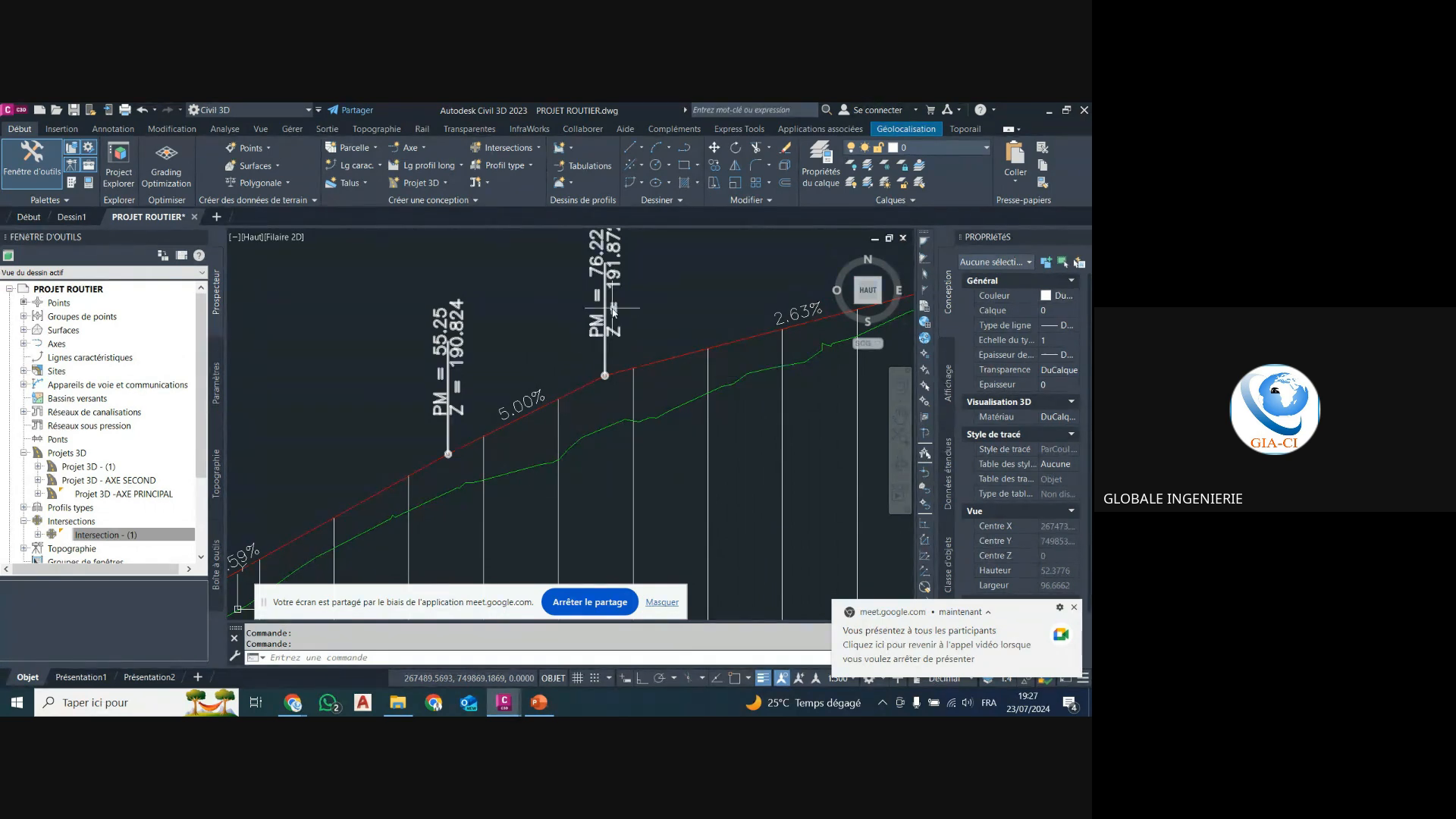
scroll(613, 309, down, 8)
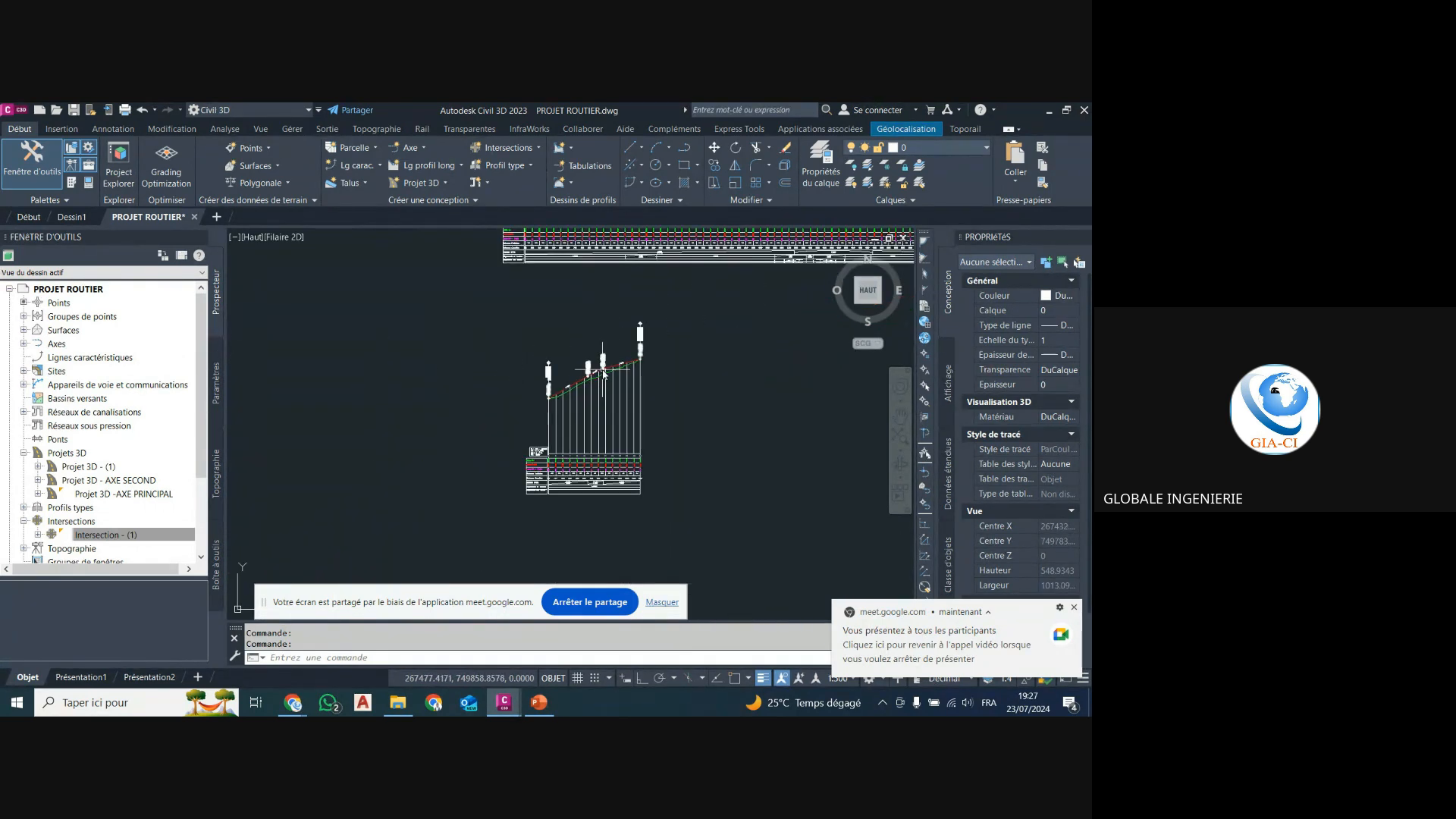
scroll(604, 372, up, 10)
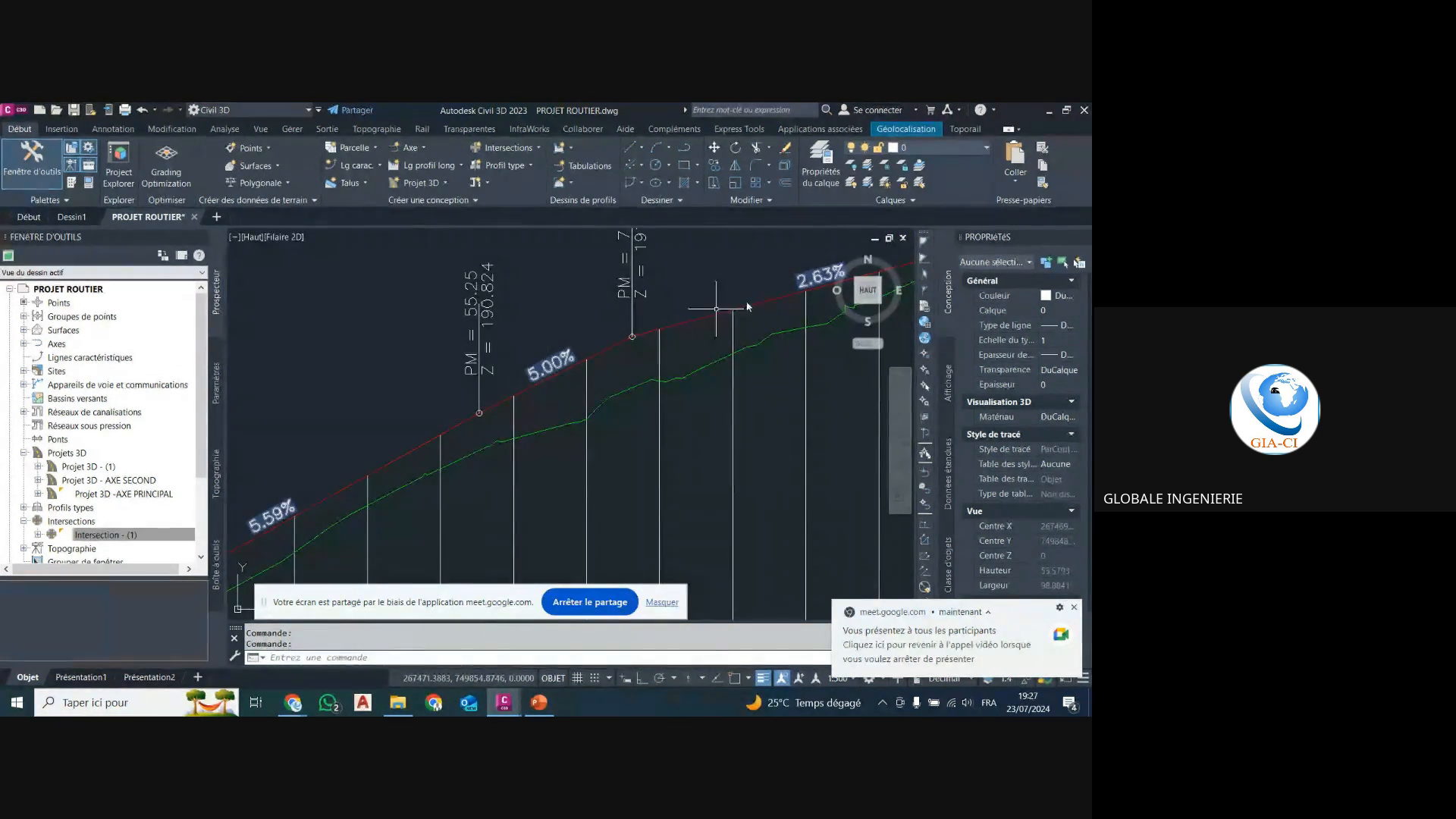
scroll(571, 483, down, 10)
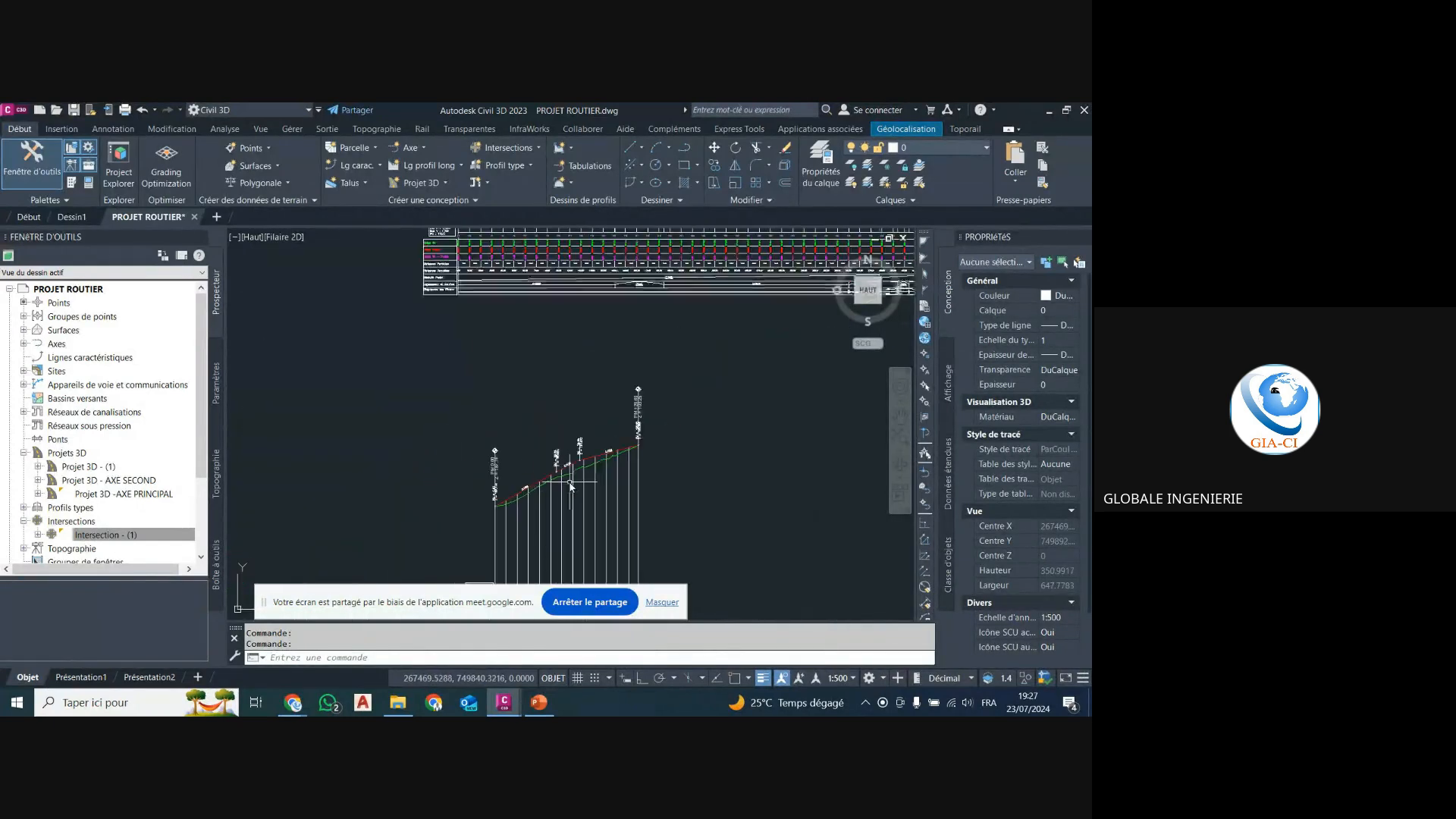
scroll(571, 486, down, 4)
scroll(643, 382, down, 5)
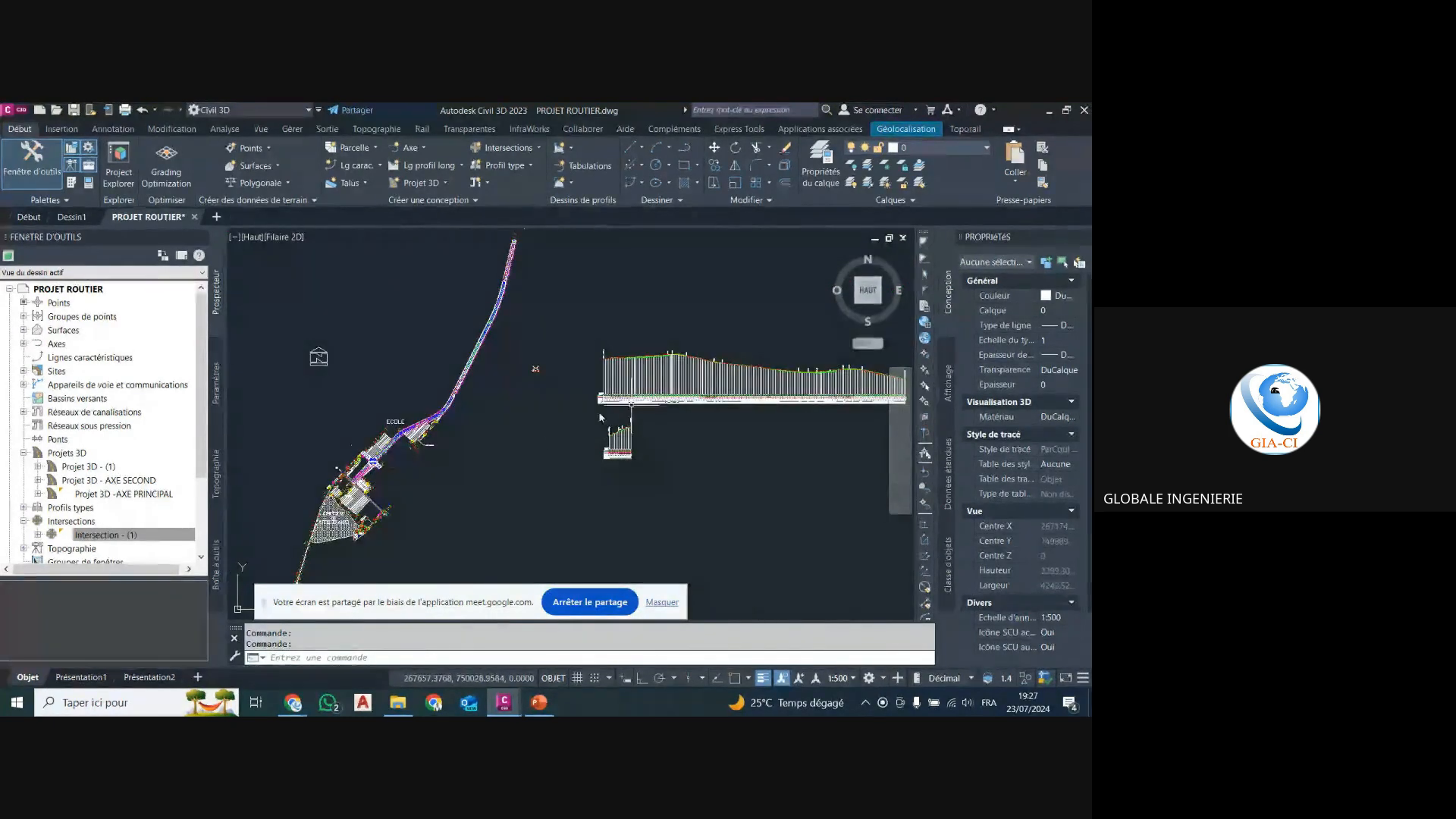
scroll(664, 366, up, 6)
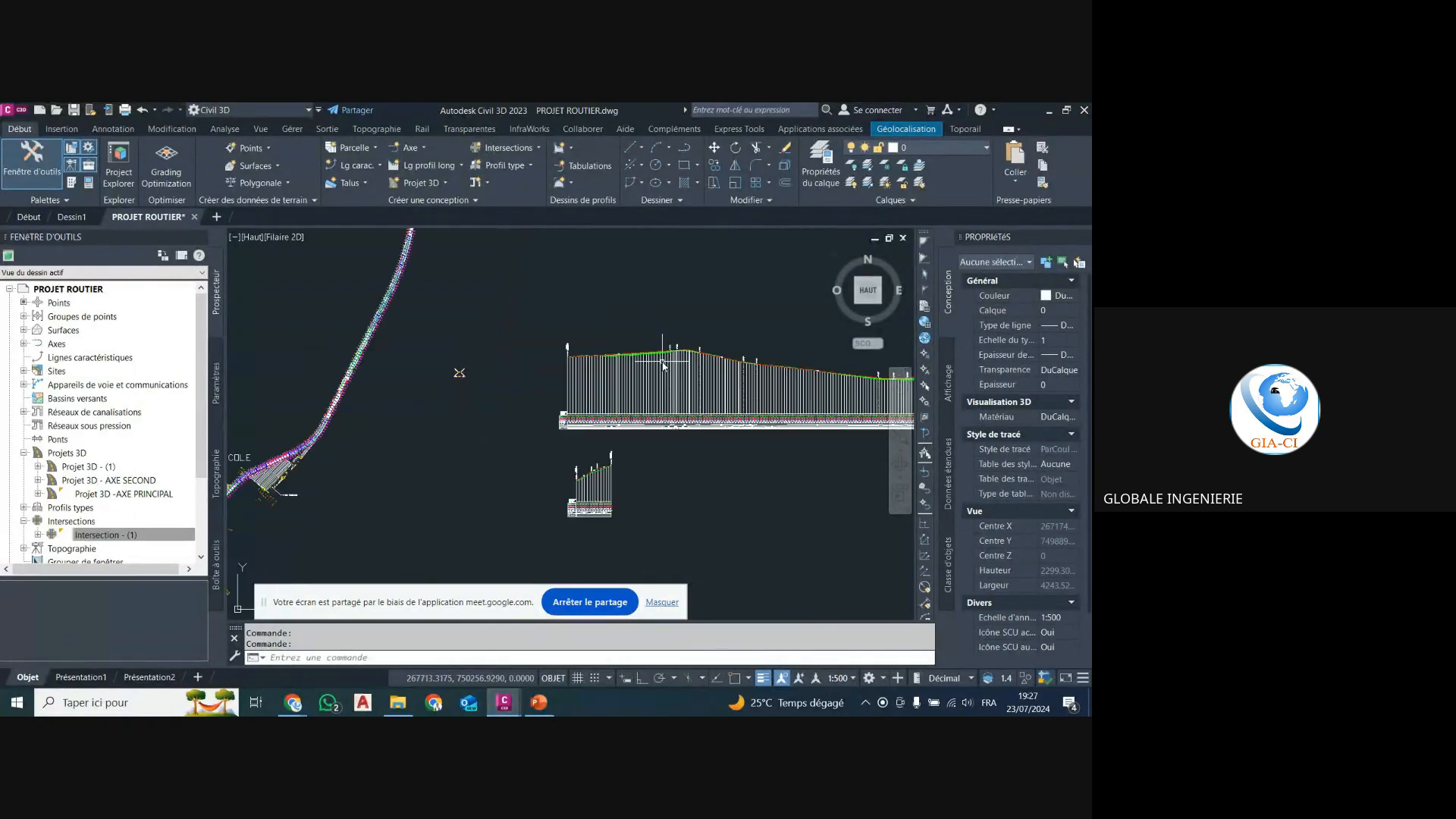
scroll(744, 315, up, 4)
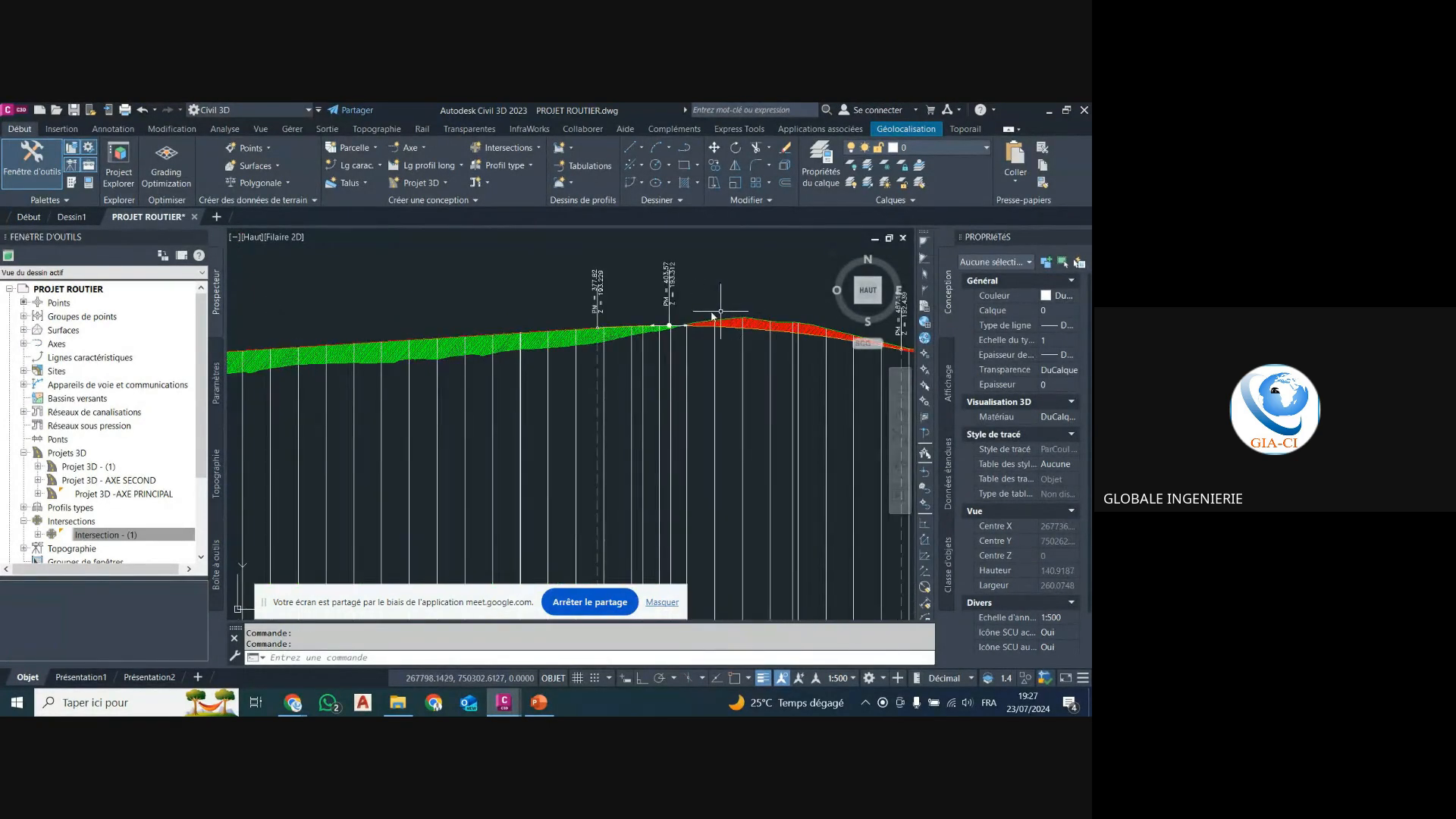
scroll(627, 315, up, 3)
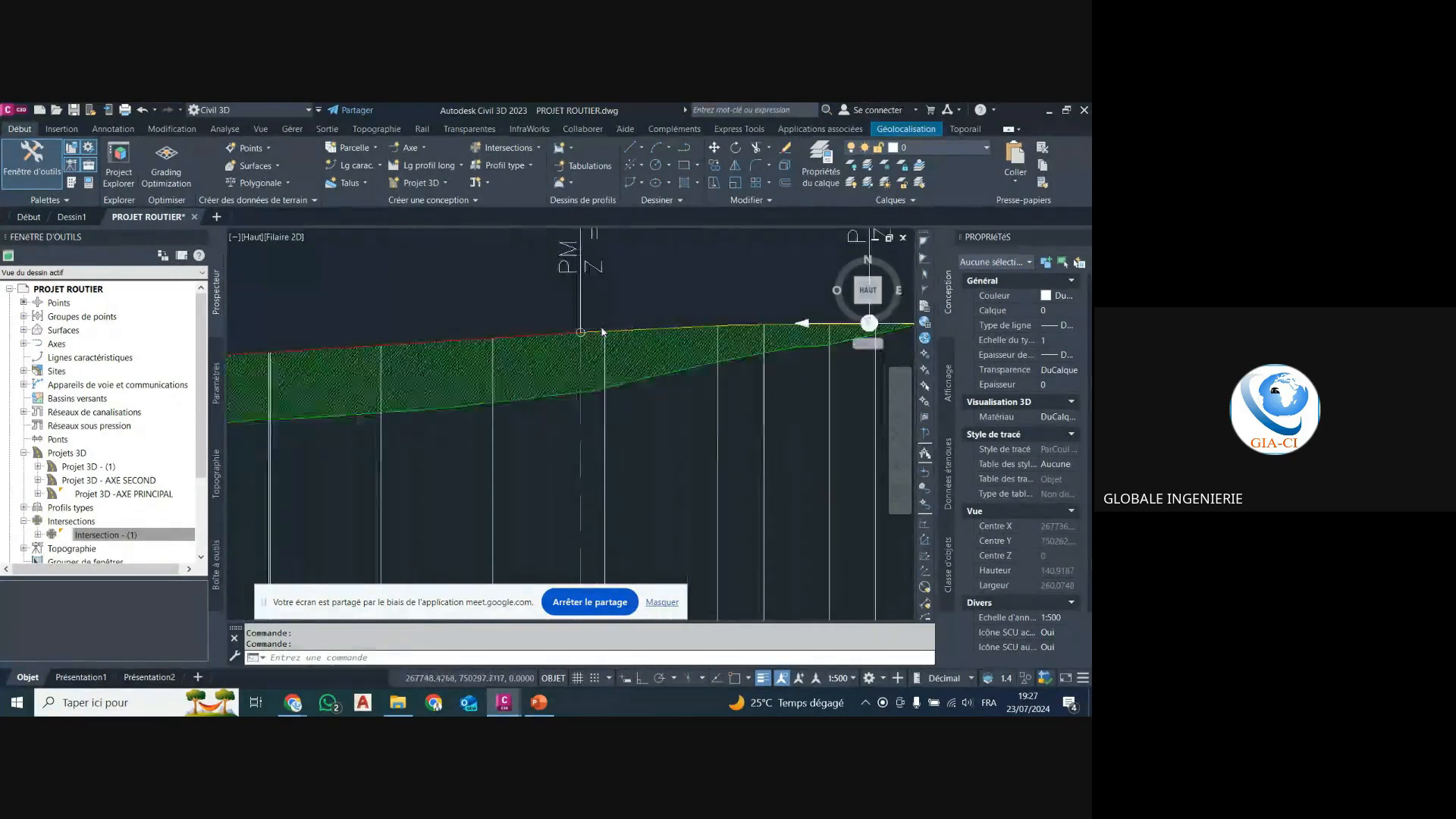
scroll(630, 330, down, 6)
scroll(651, 313, down, 5)
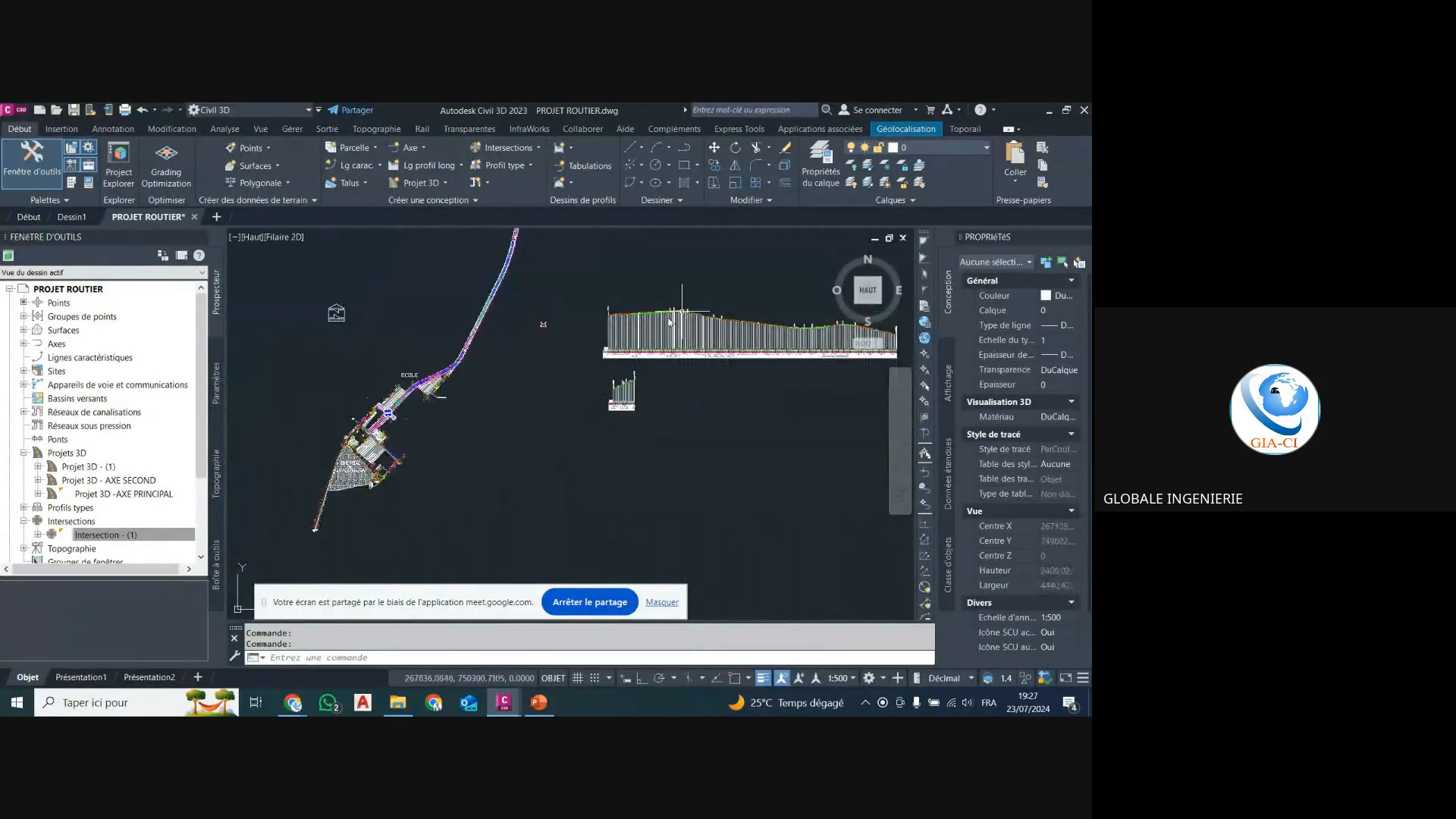
Inspect the intersection in plan, including its axis station labels and the four corner connections.
scroll(432, 409, up, 8)
scroll(434, 426, up, 6)
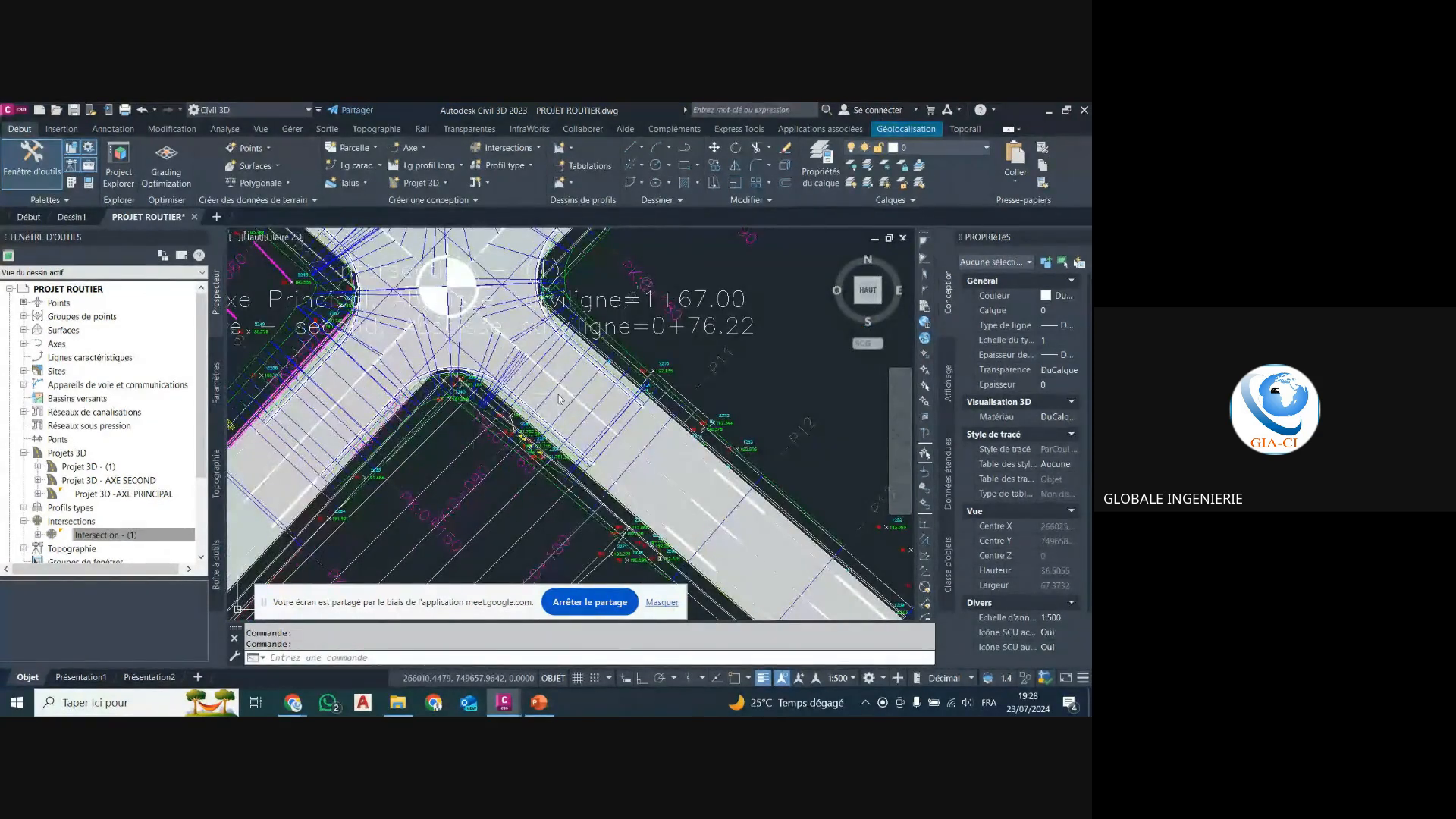
scroll(465, 424, down, 3)
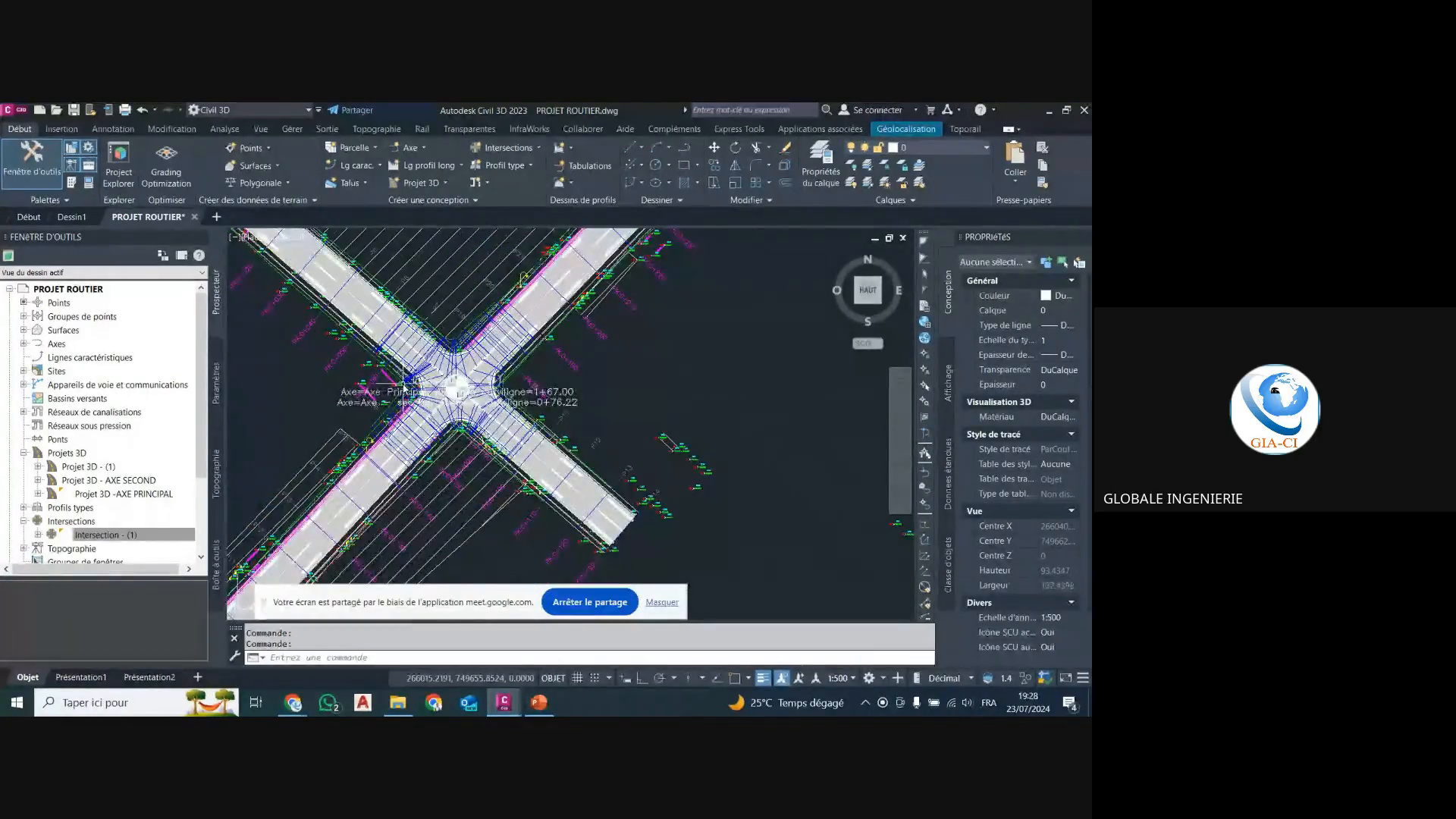
scroll(404, 388, up, 4)
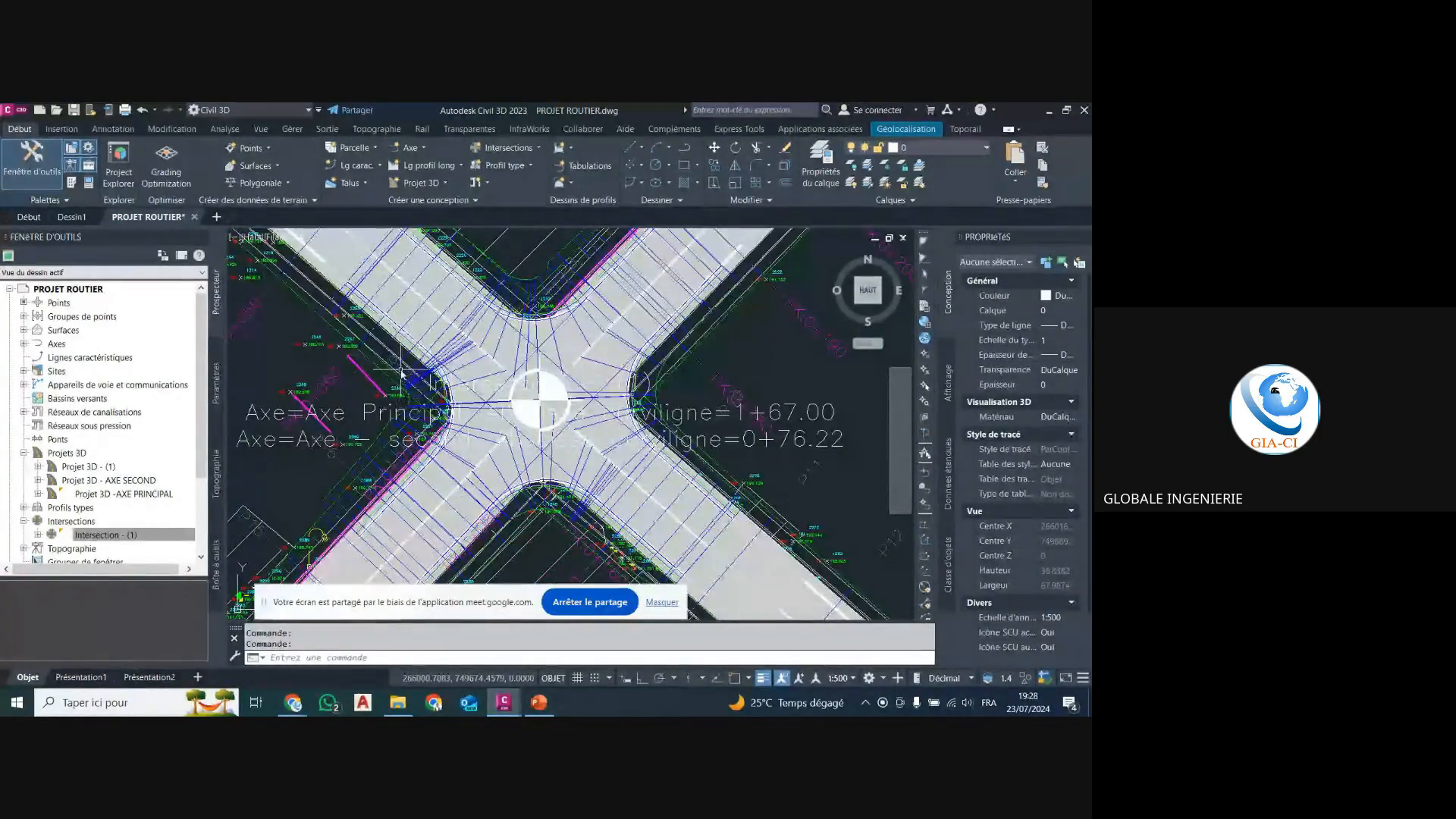
scroll(402, 372, down, 3)
scroll(458, 331, up, 4)
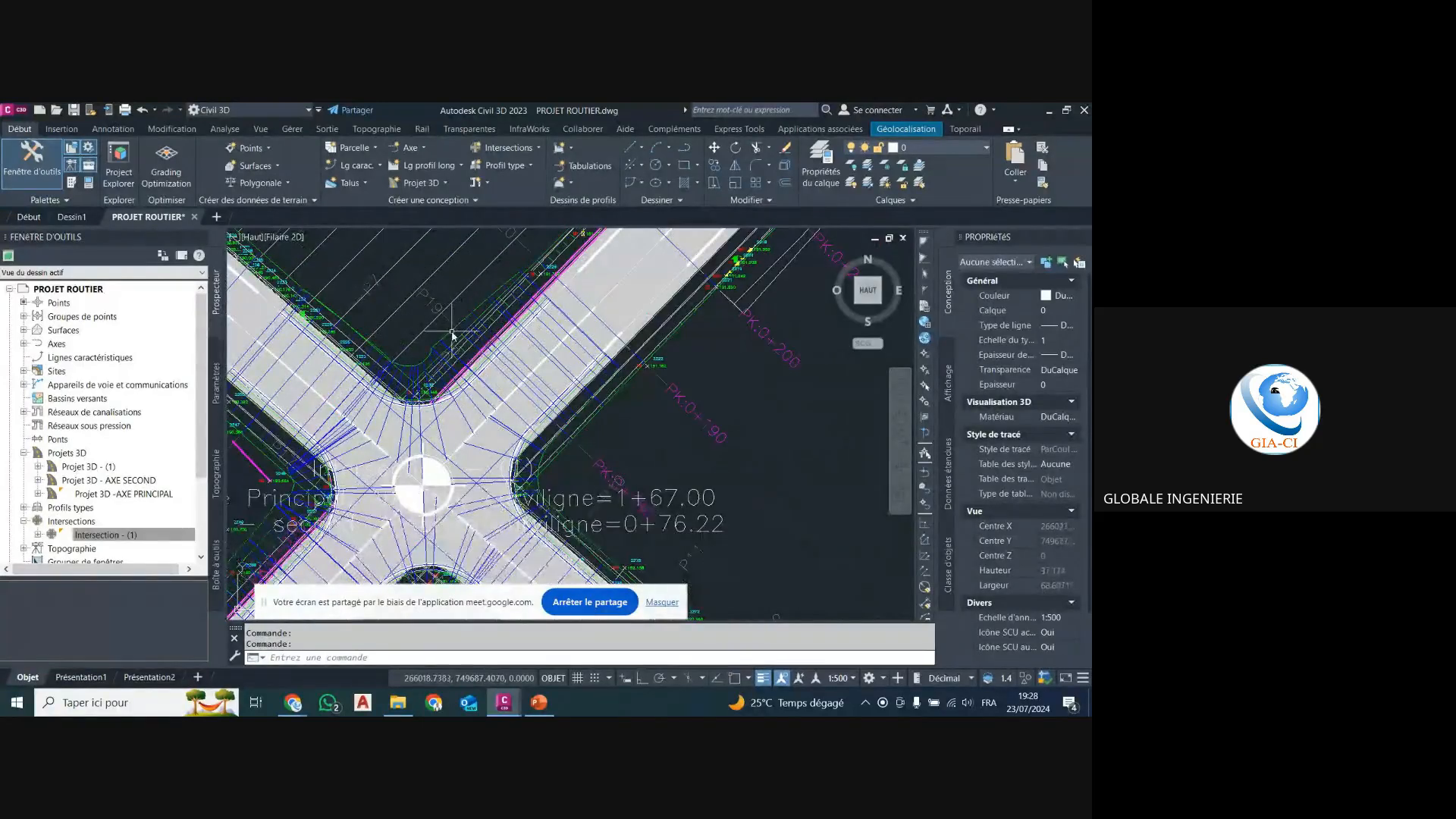
scroll(420, 342, down, 10)
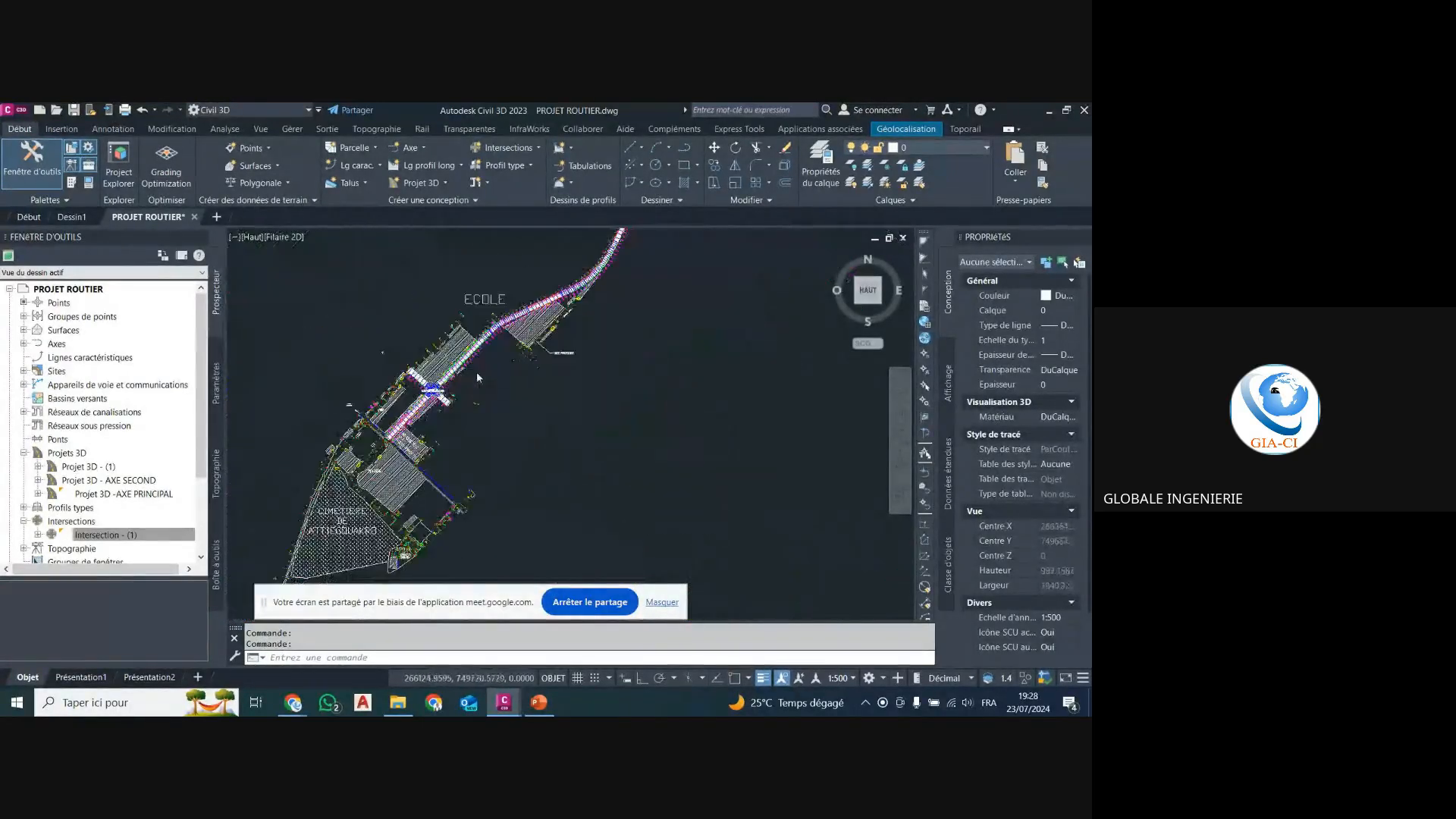
Examine the main road's longitudinal profile around station 170, checking its project line and the elevation rows in the data bands.
scroll(557, 360, up, 3)
scroll(558, 360, up, 5)
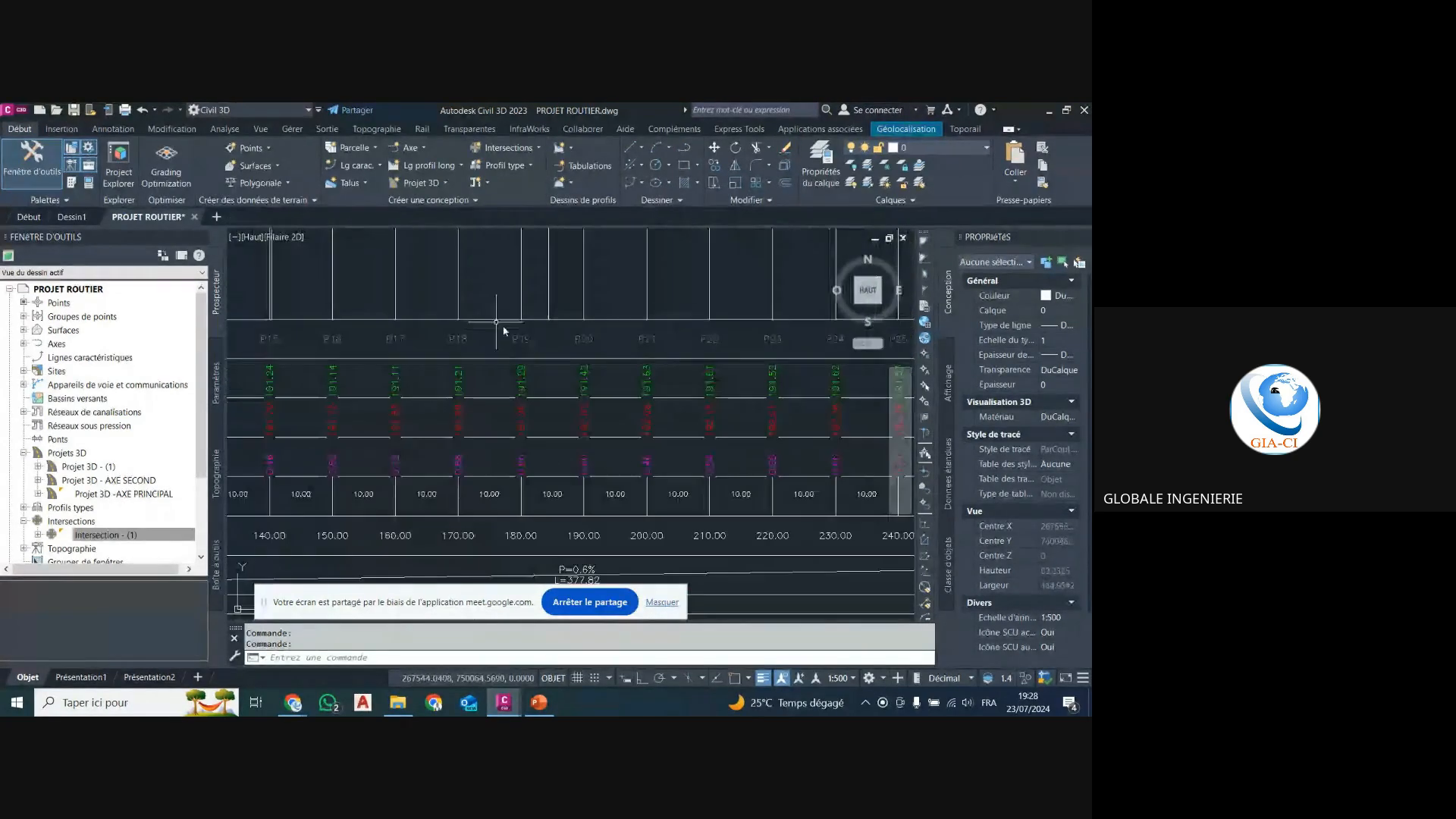
scroll(554, 402, up, 3)
scroll(559, 309, up, 3)
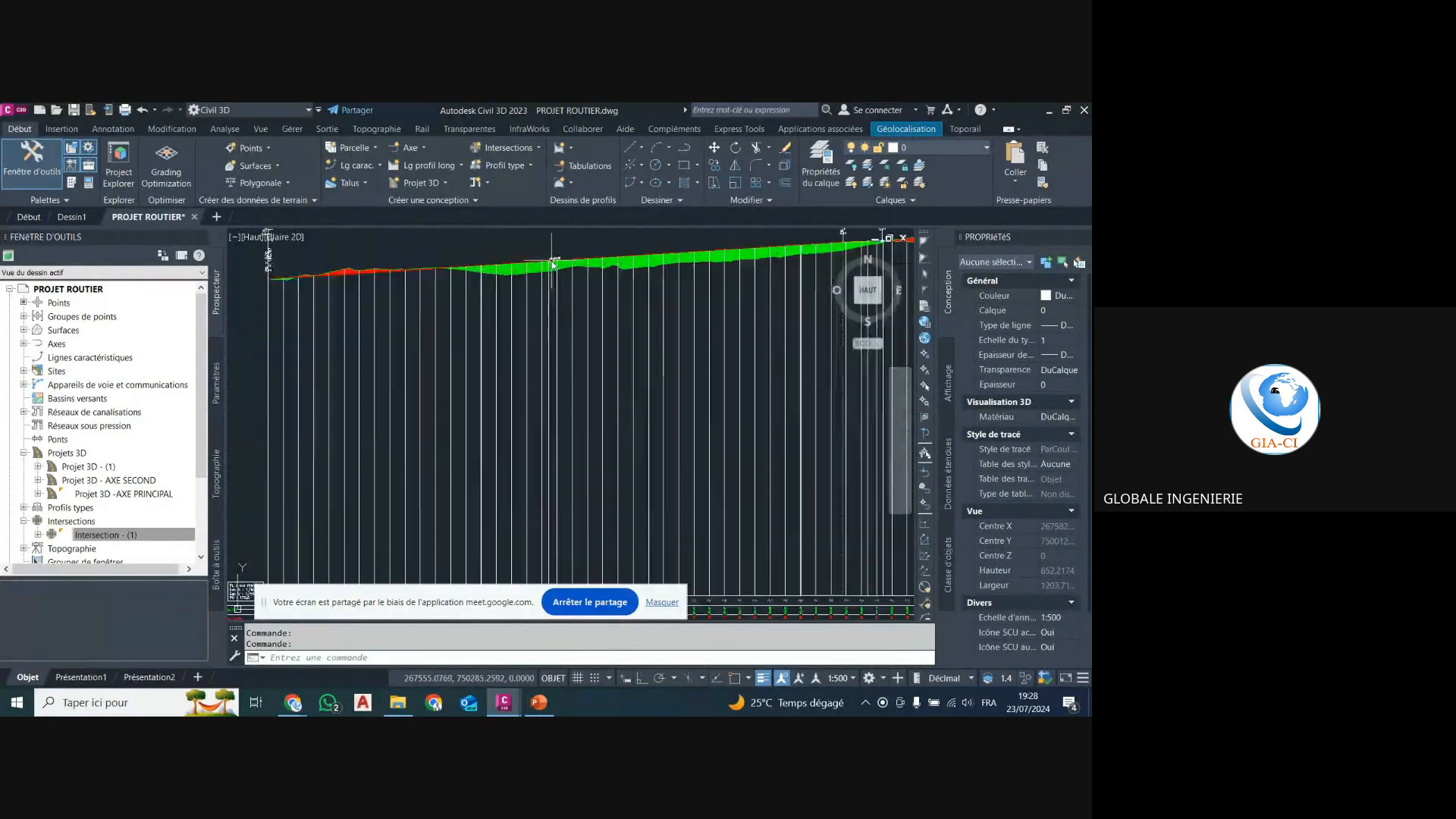
scroll(558, 278, down, 4)
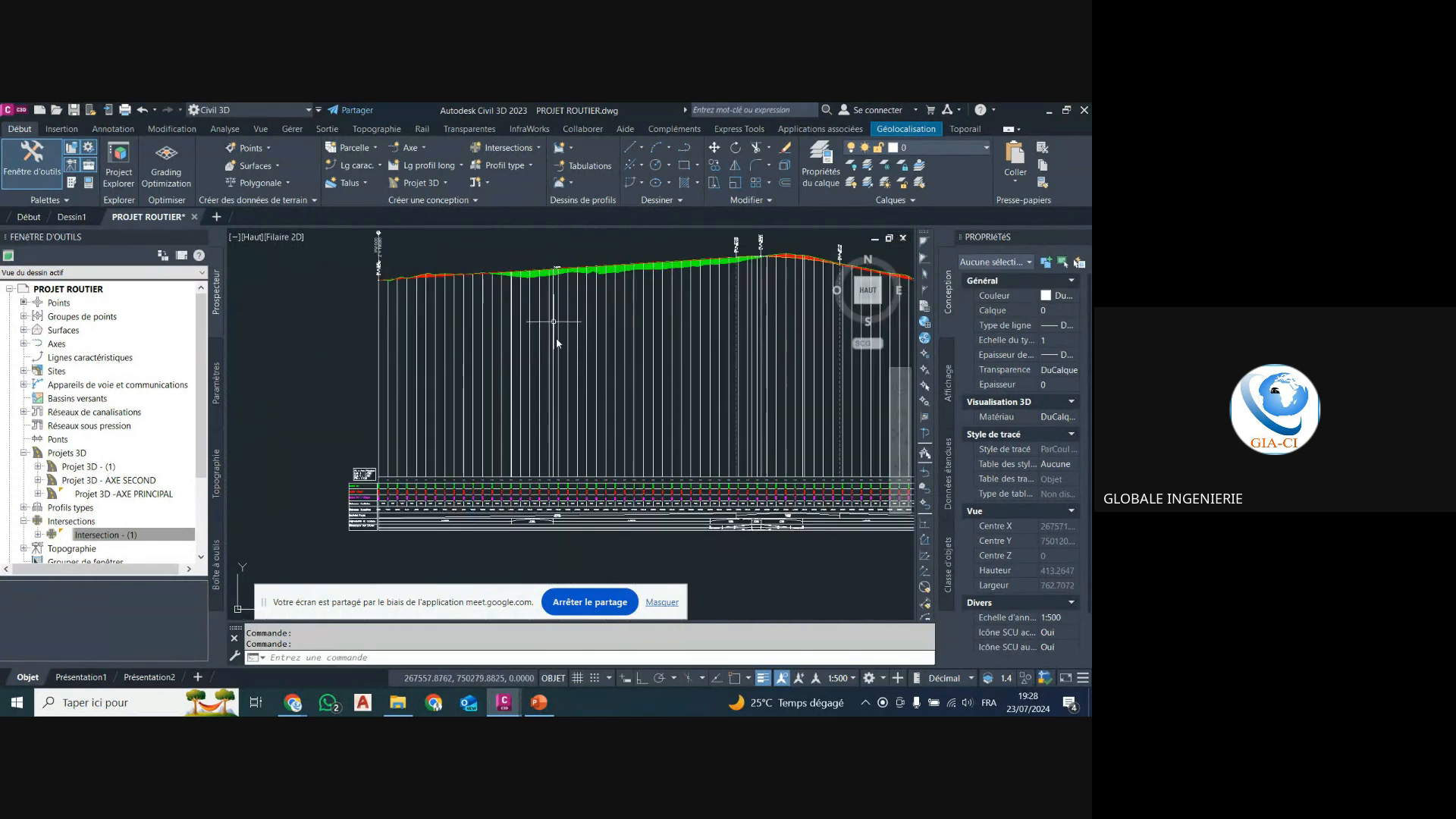
scroll(558, 439, up, 10)
scroll(553, 487, down, 5)
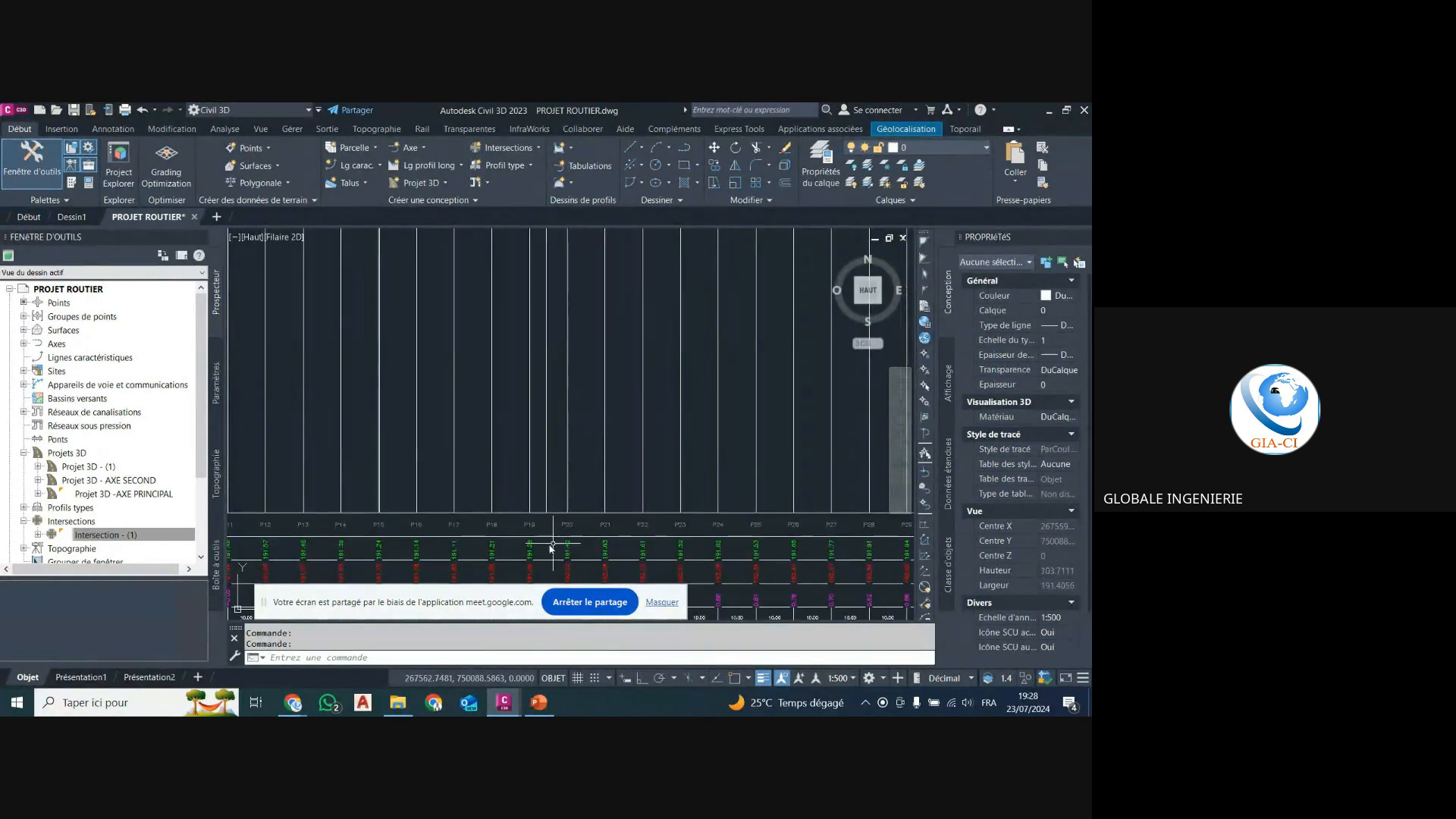
scroll(542, 519, down, 4)
scroll(553, 396, up, 4)
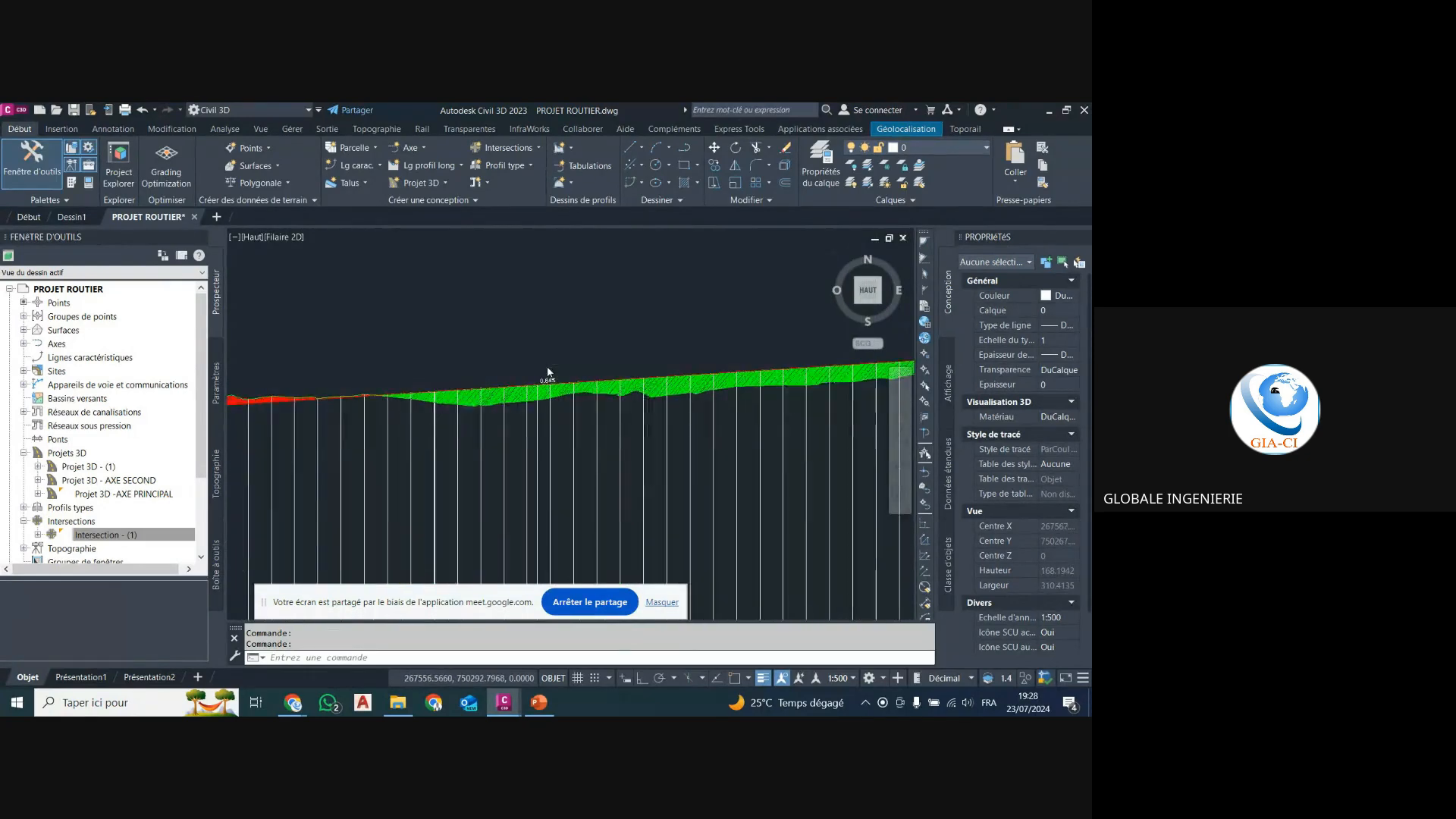
scroll(548, 379, down, 6)
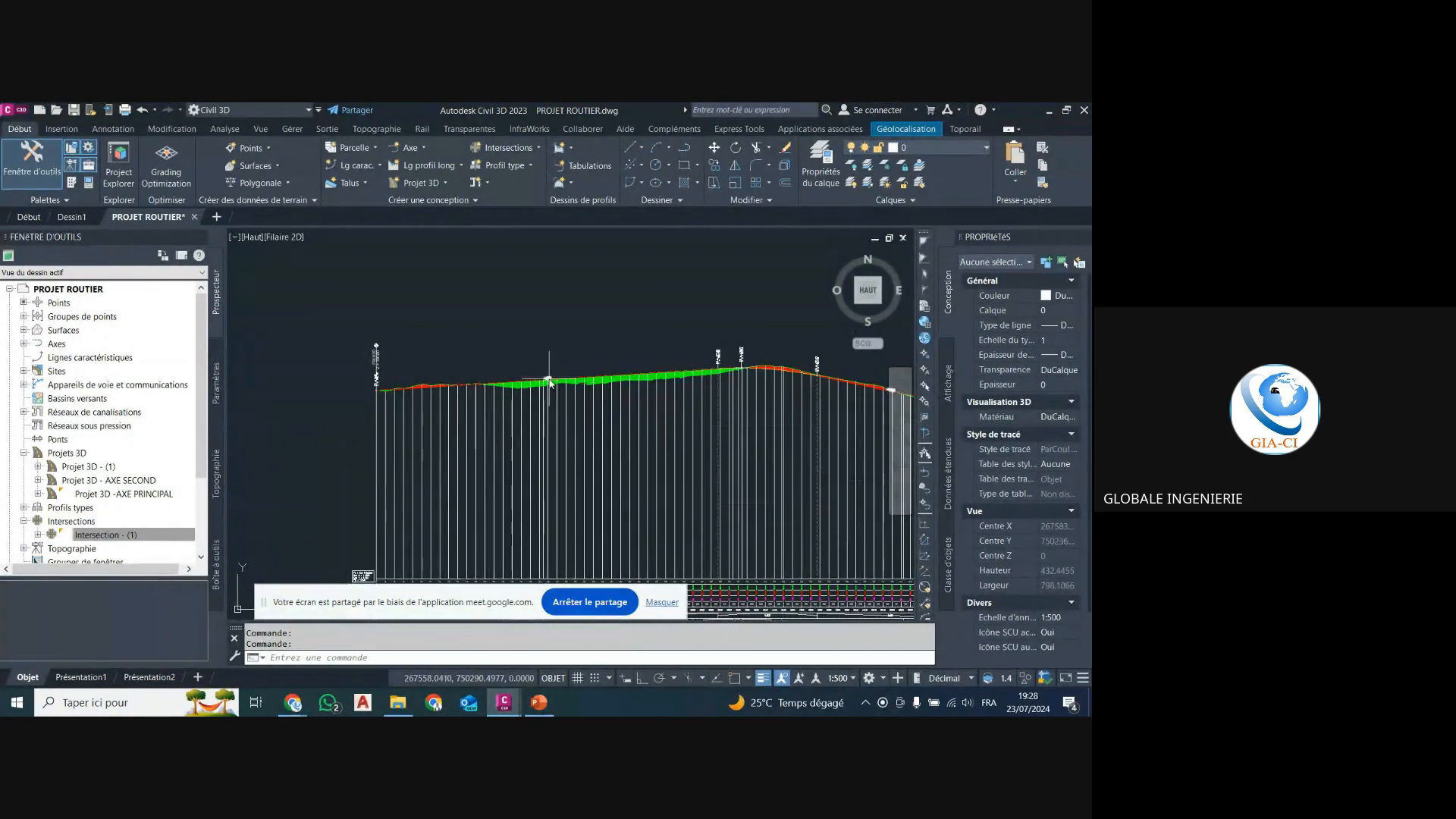
middle_drag(558, 379, 558, 361)
scroll(557, 361, up, 5)
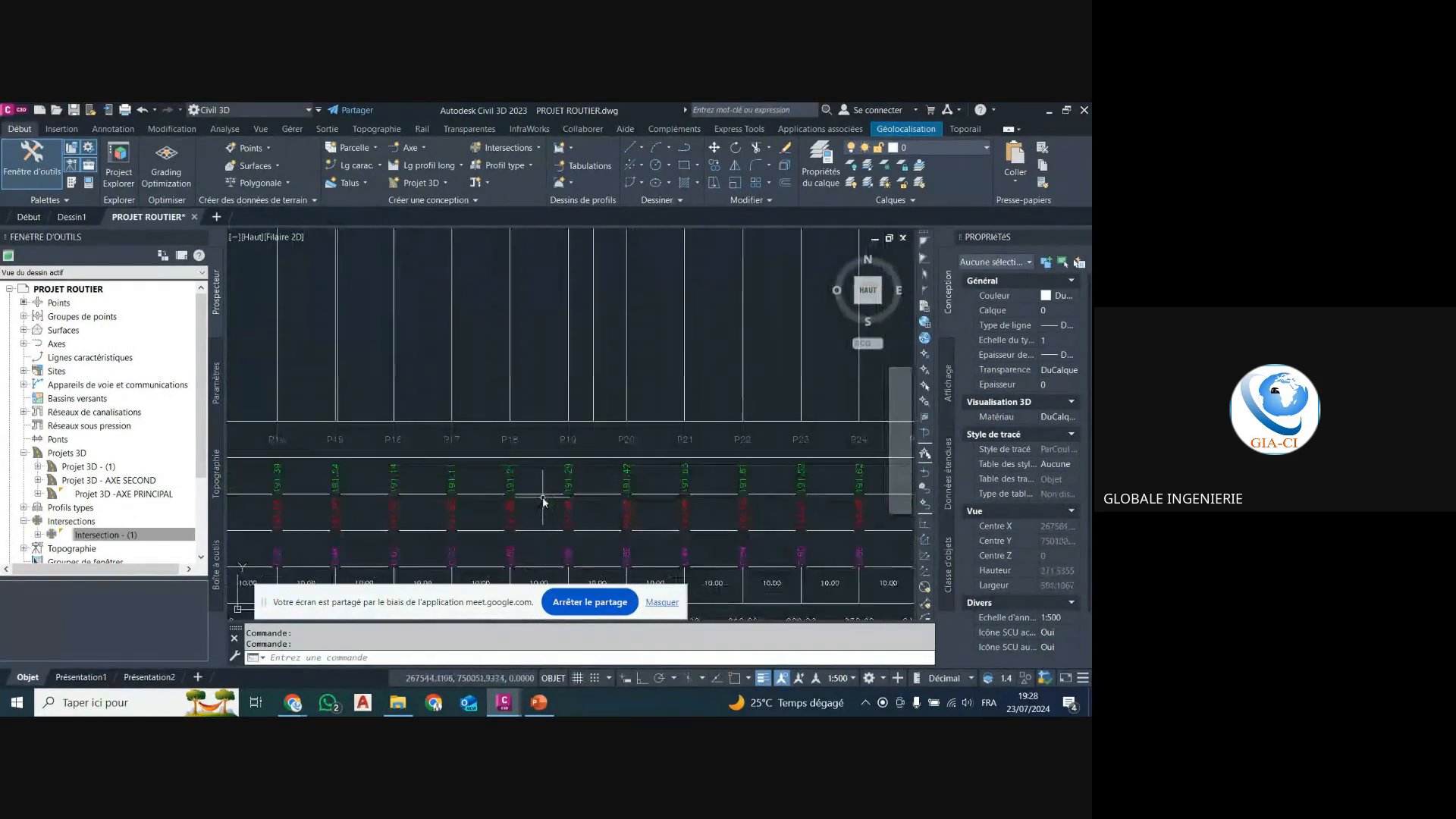
scroll(589, 452, down, 5)
scroll(588, 453, down, 6)
Check the main road's project line gradient near the crossing station against the intersection's stations in plan.
scroll(463, 470, up, 6)
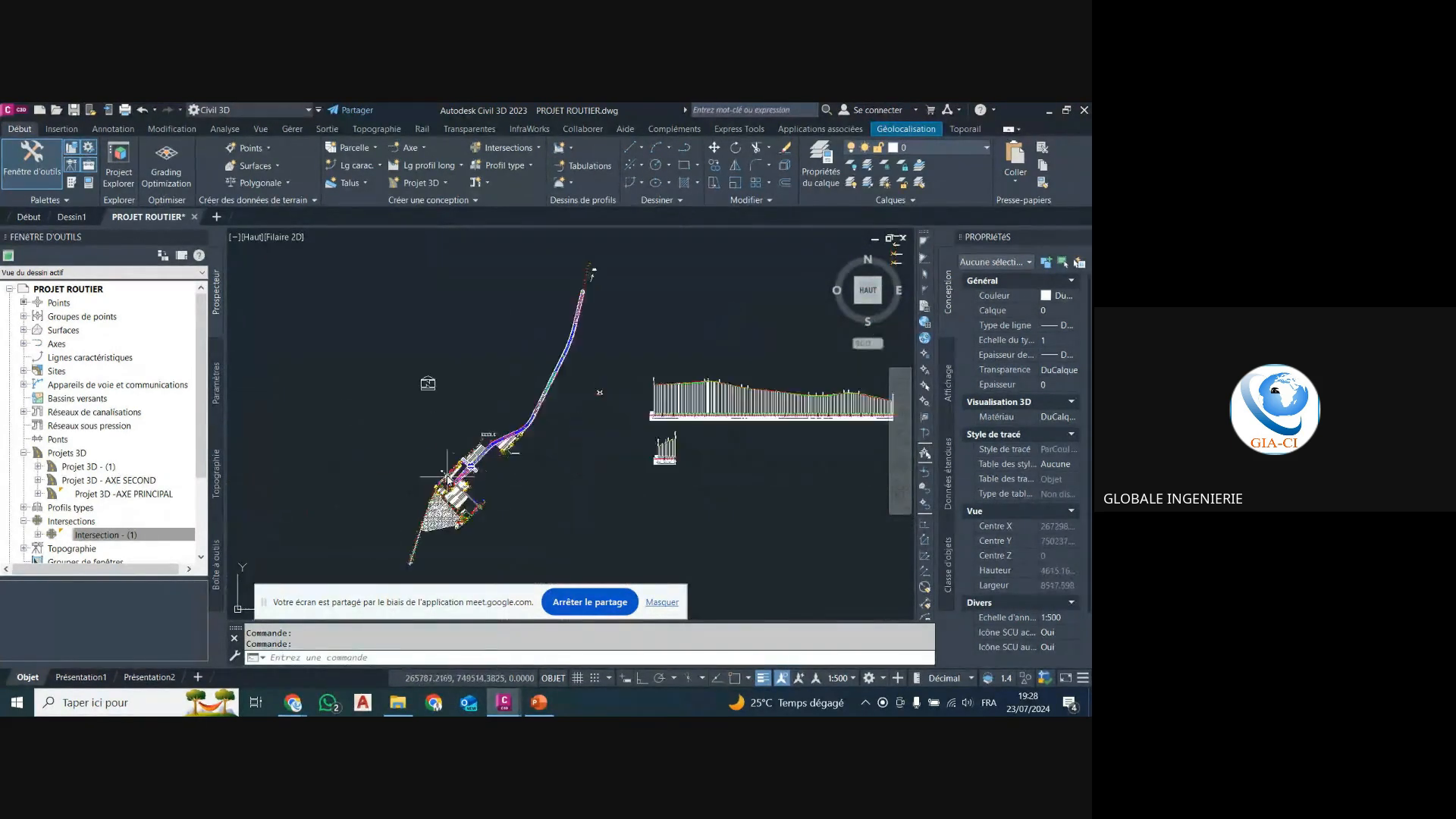
scroll(496, 447, up, 4)
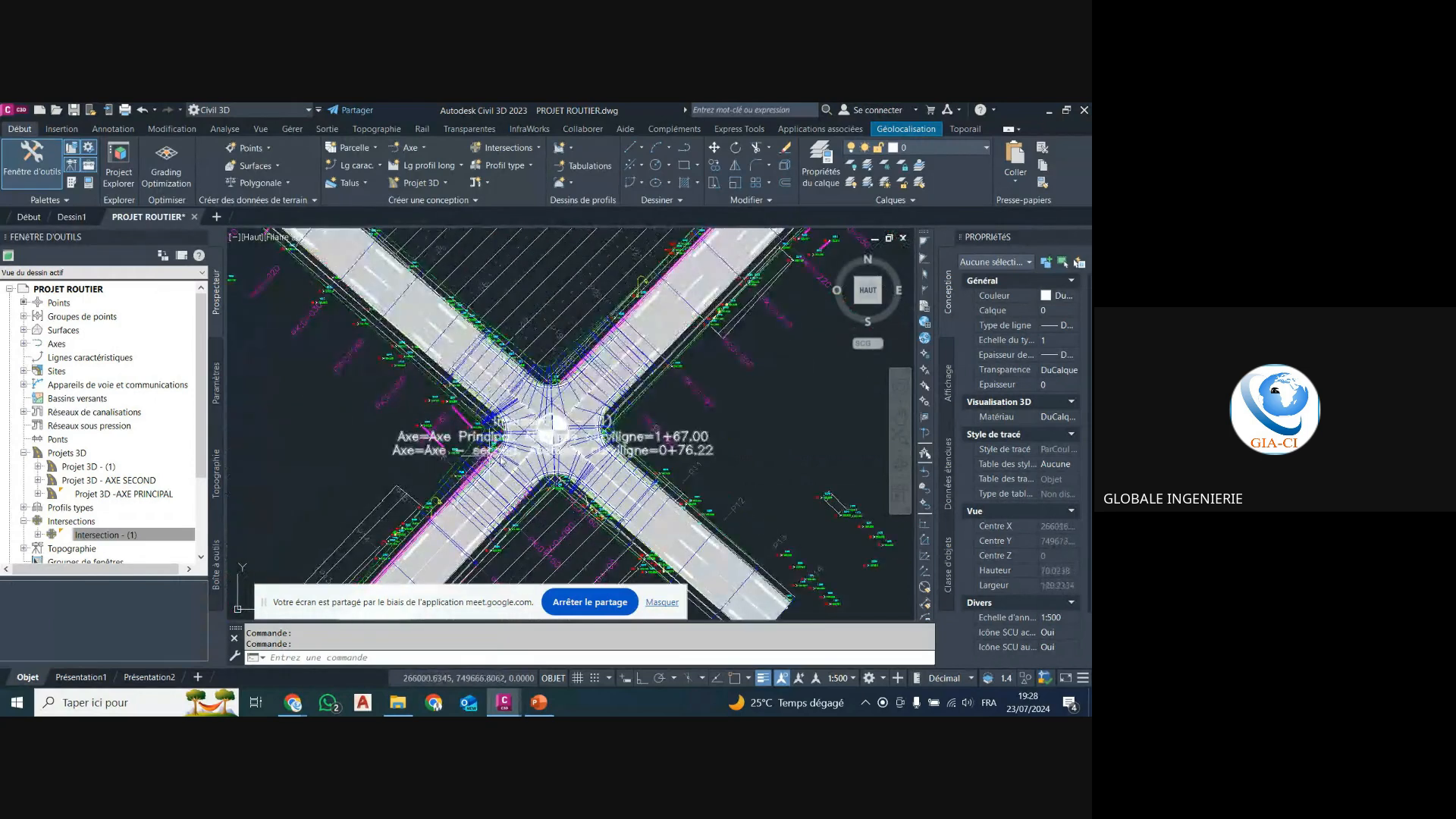
scroll(516, 455, up, 2)
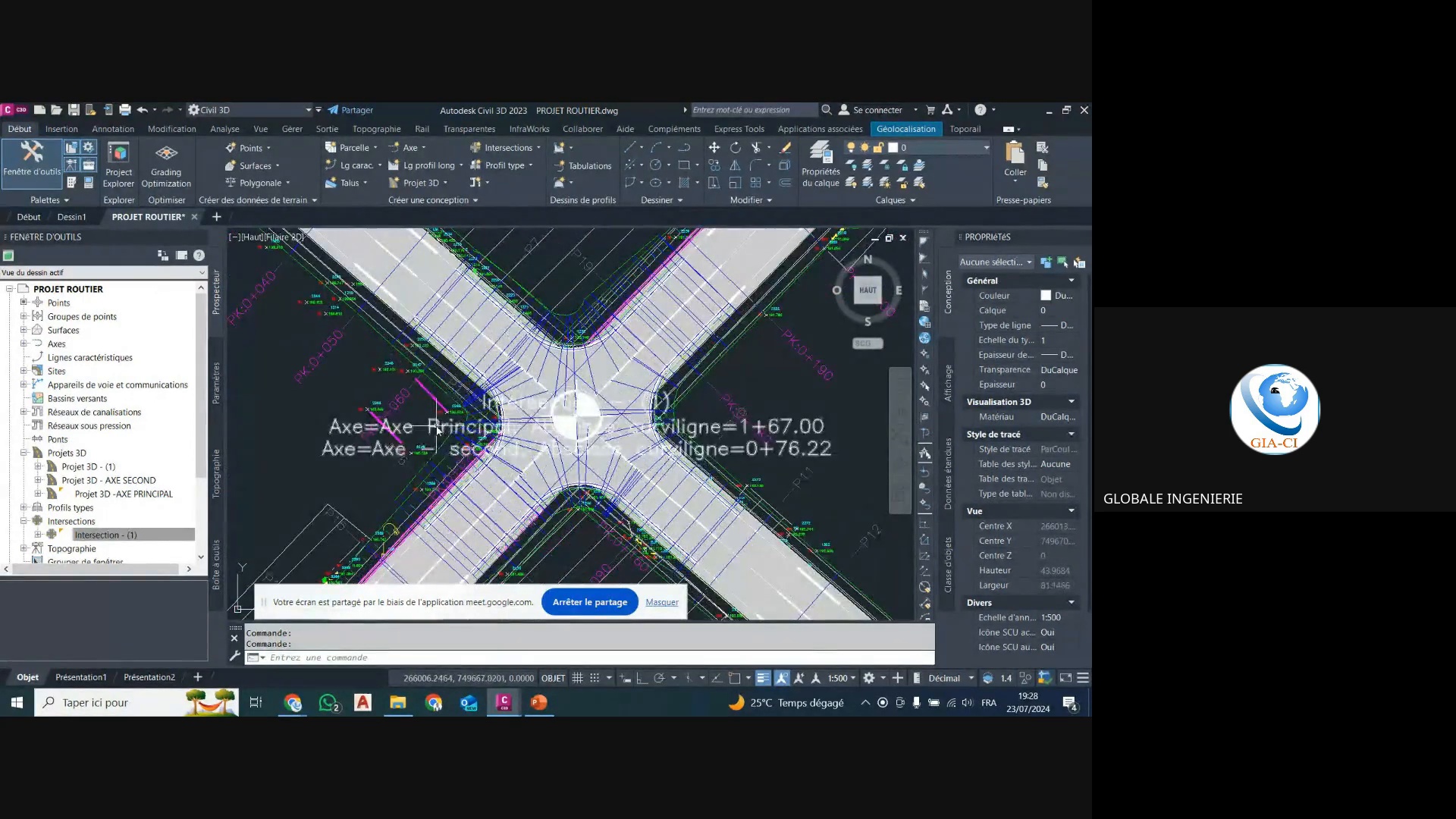
scroll(479, 410, down, 8)
scroll(779, 348, up, 3)
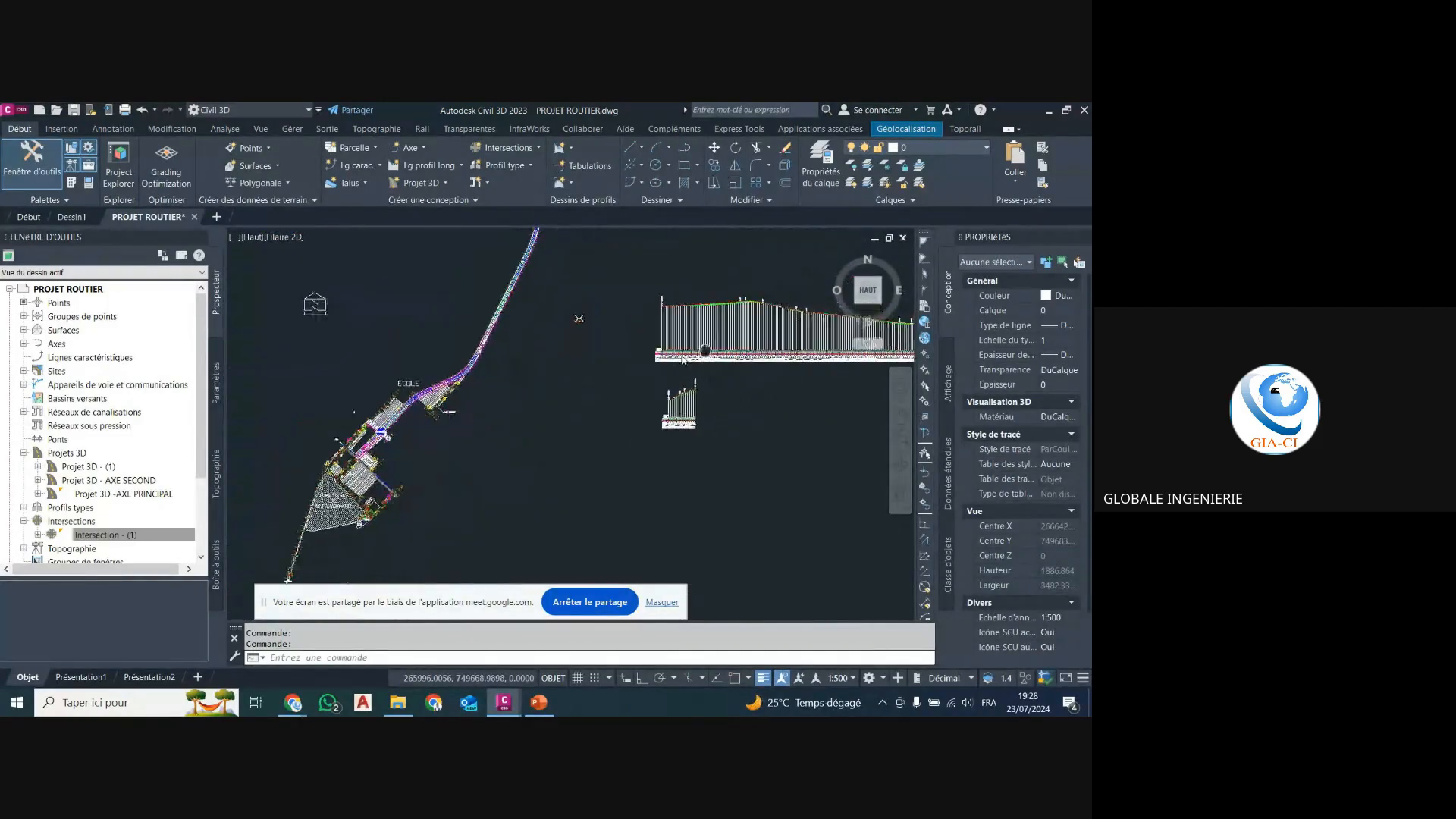
scroll(670, 343, up, 4)
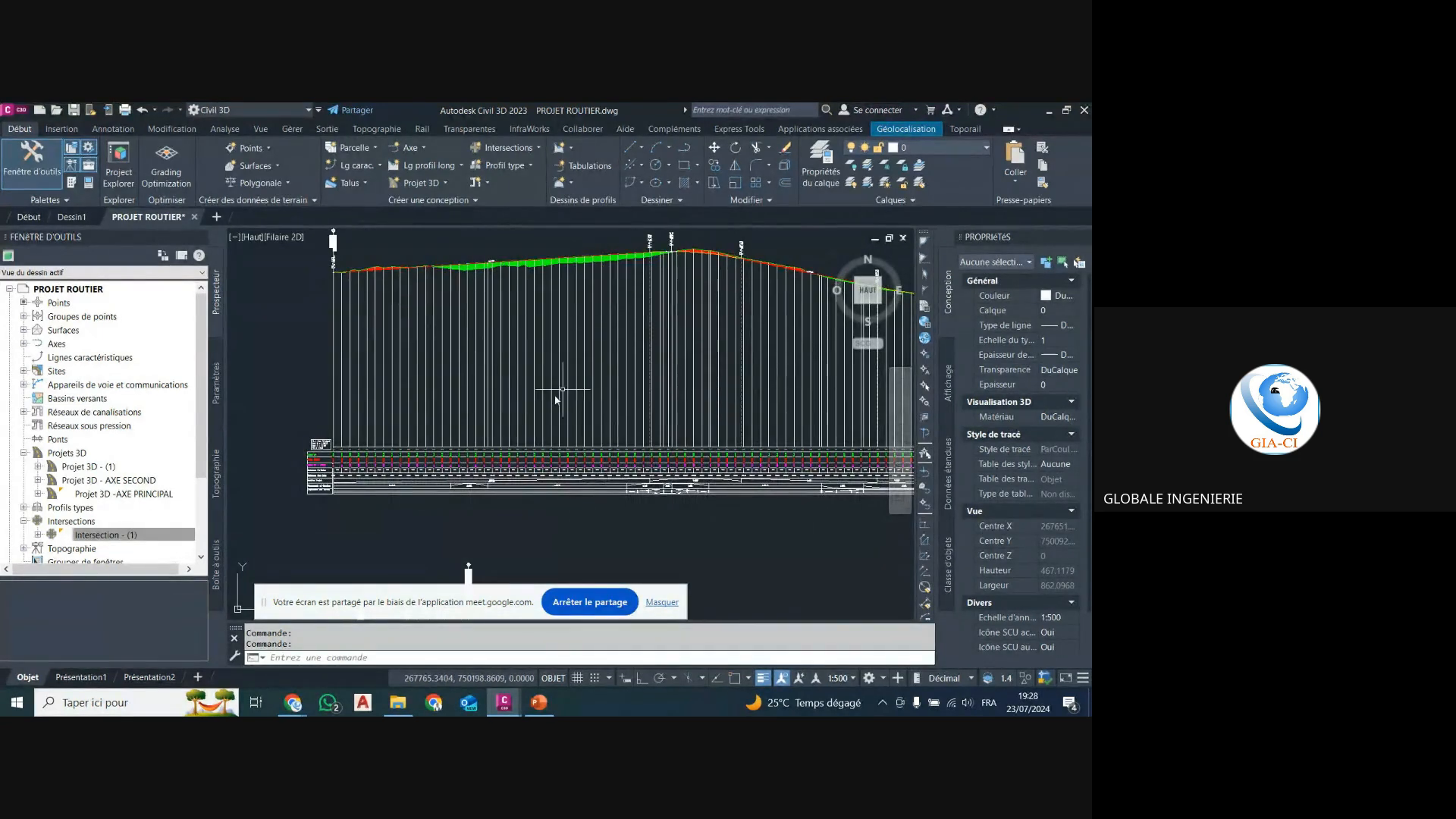
scroll(497, 447, up, 2)
scroll(499, 443, down, 2)
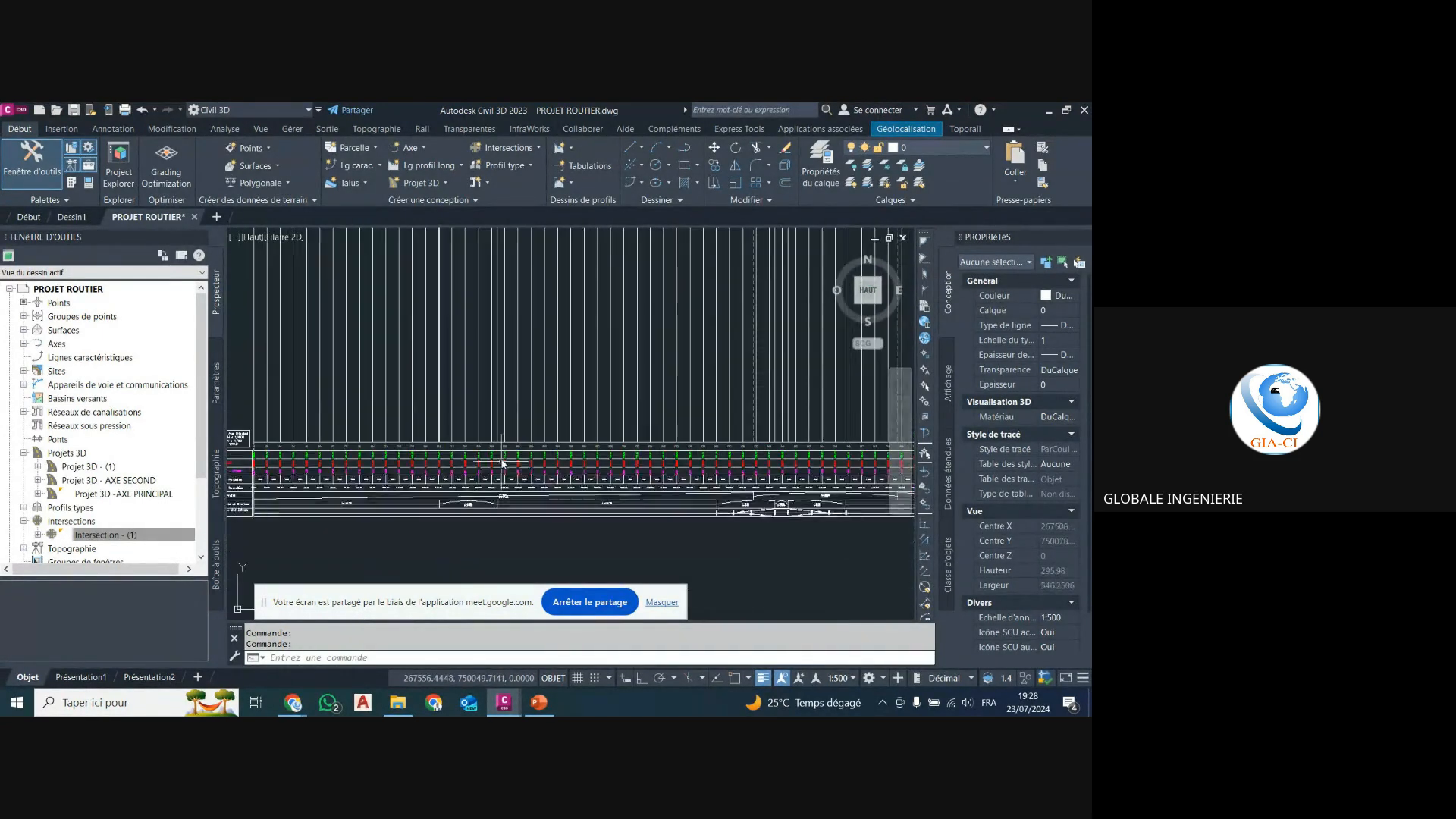
scroll(504, 311, up, 5)
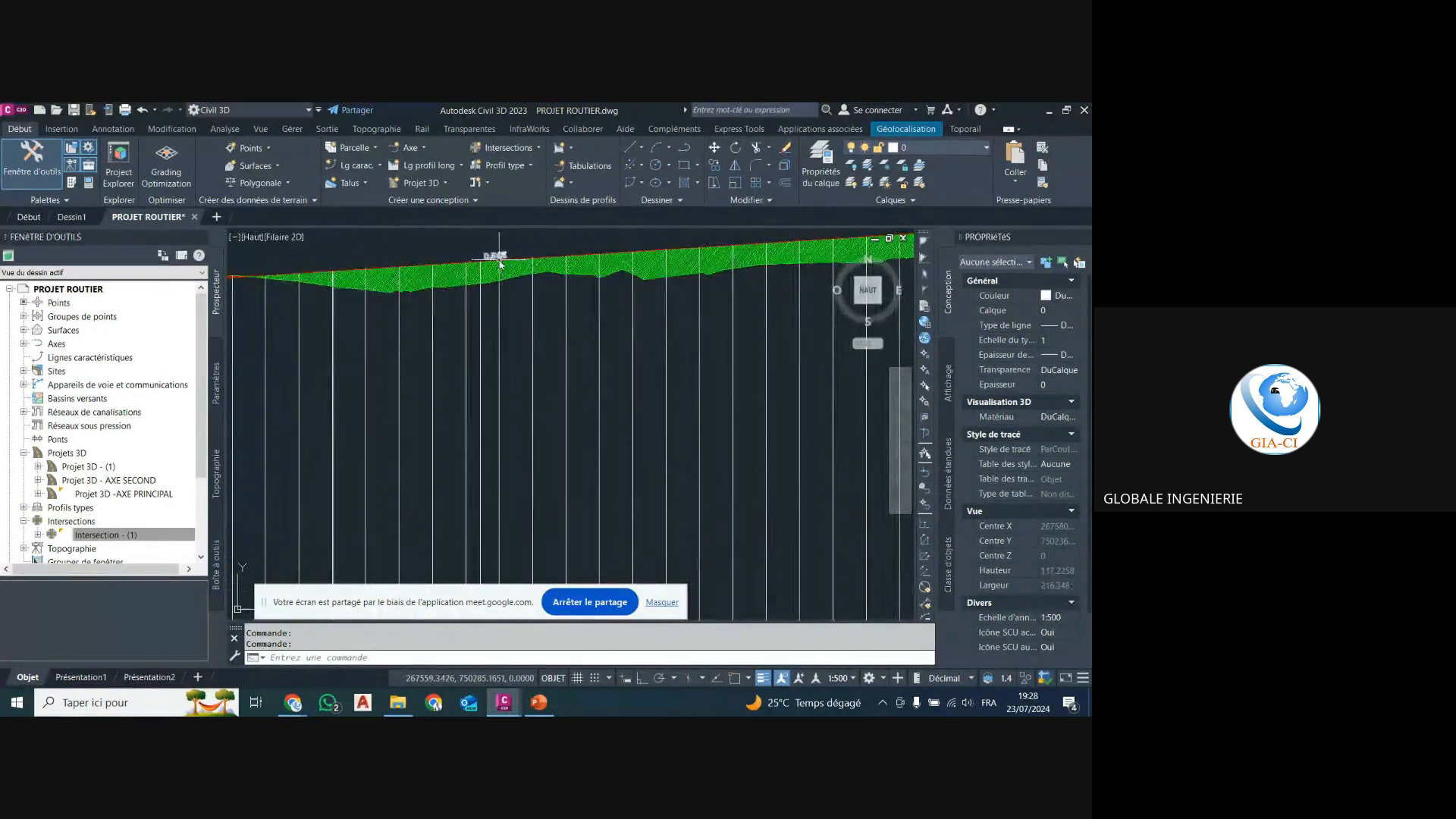
scroll(471, 273, up, 3)
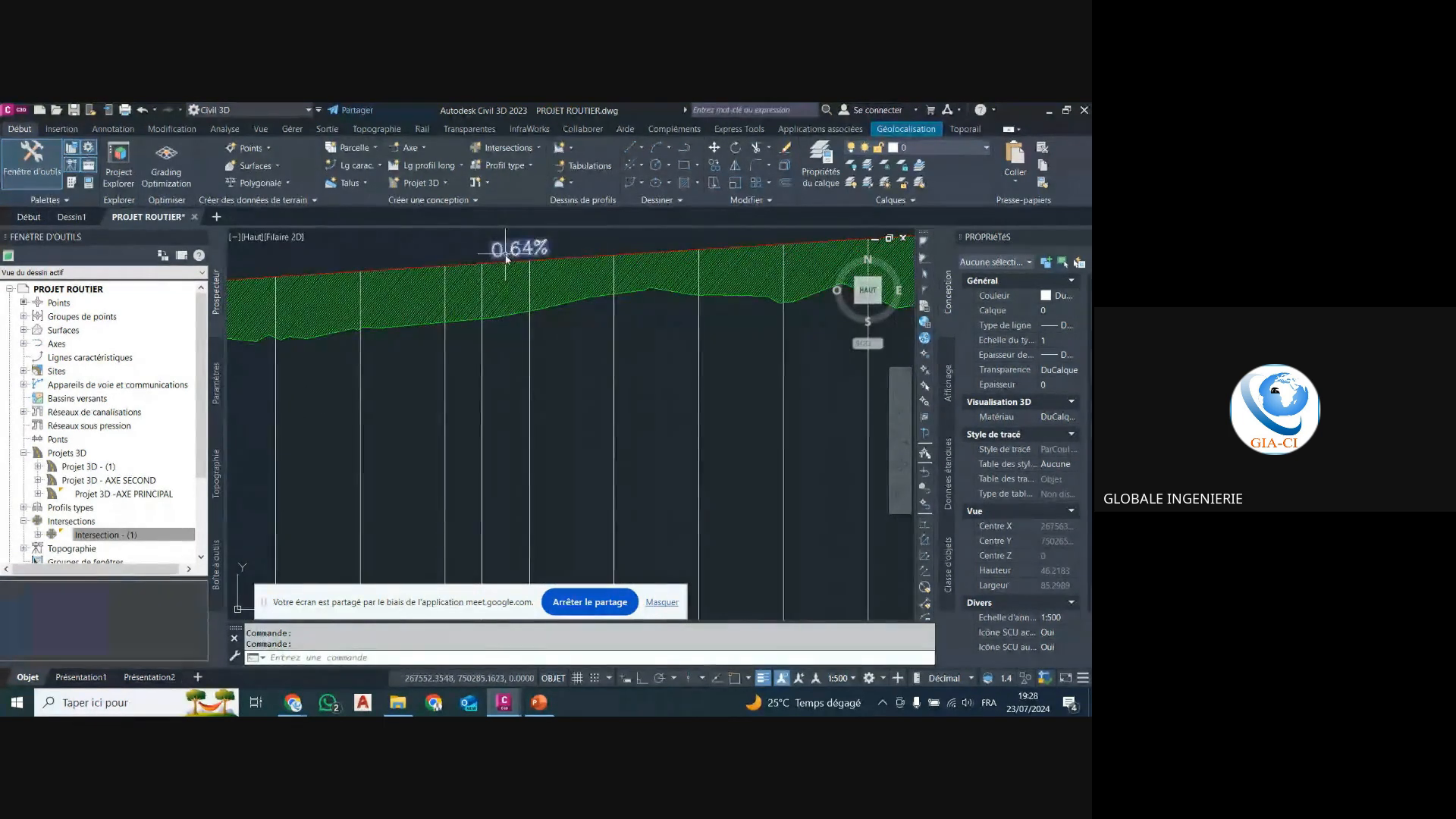
scroll(506, 259, down, 2)
scroll(505, 264, up, 2)
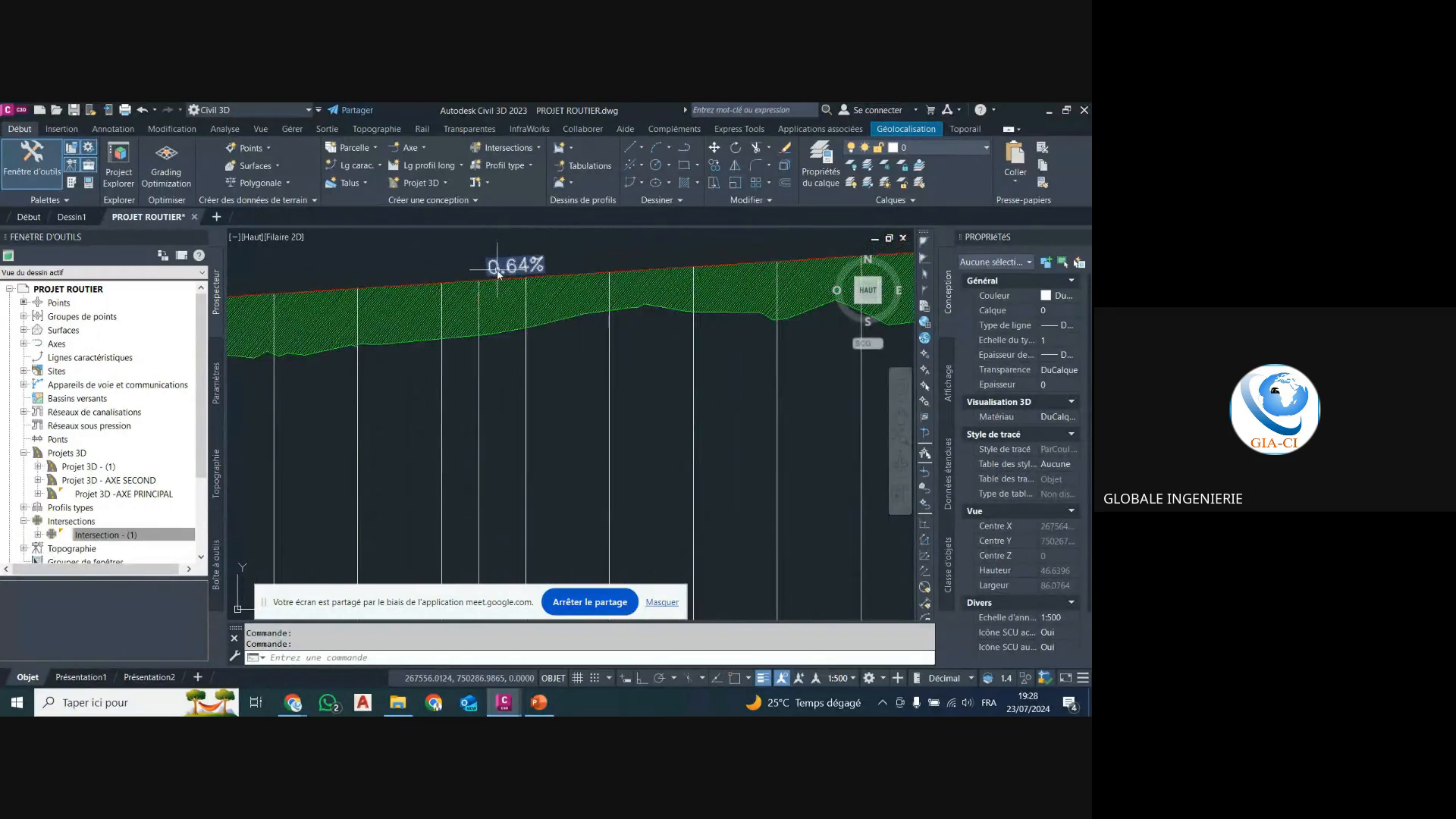
scroll(511, 280, down, 5)
scroll(515, 282, up, 5)
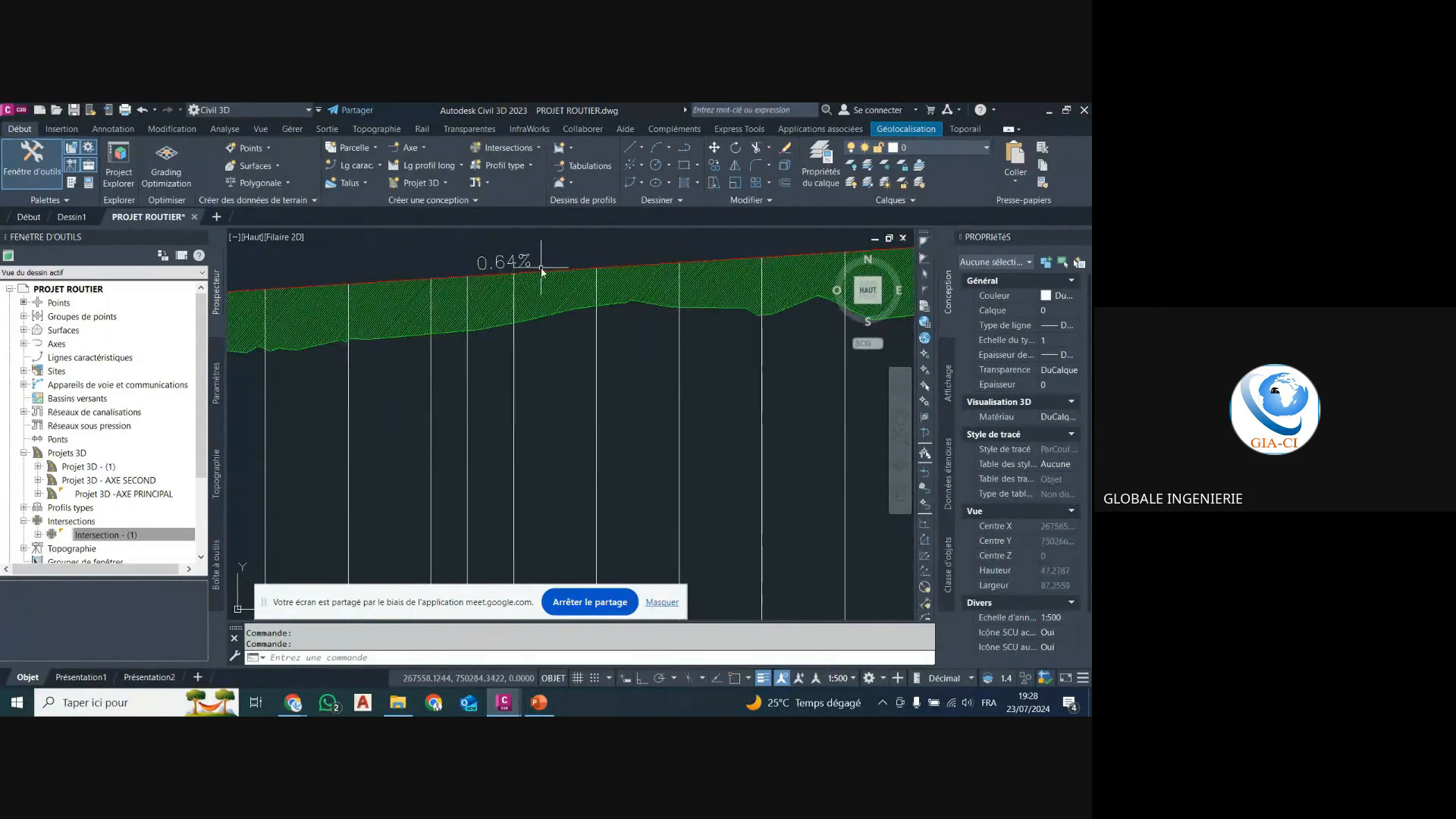
scroll(542, 270, down, 10)
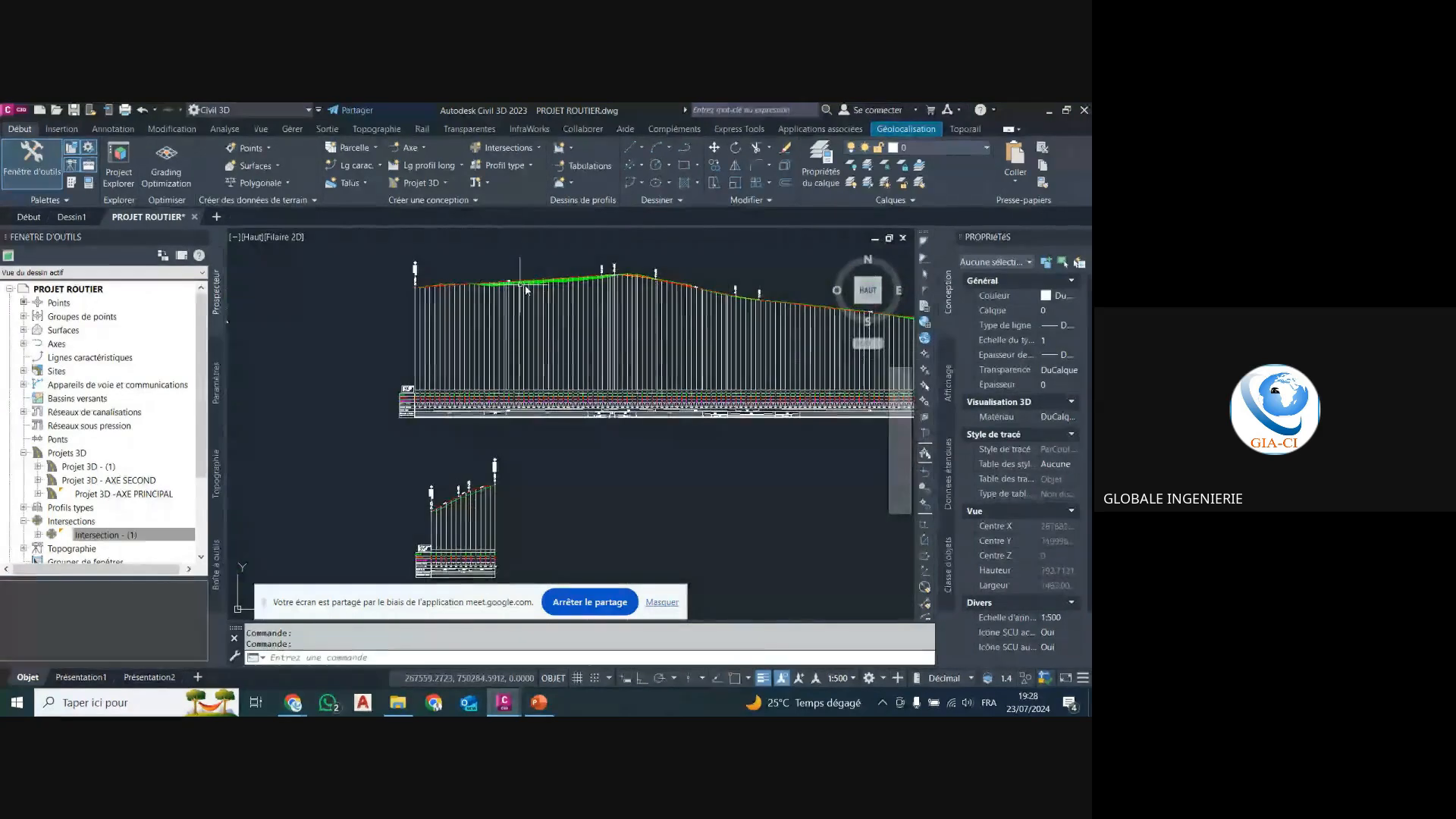
scroll(588, 292, up, 2)
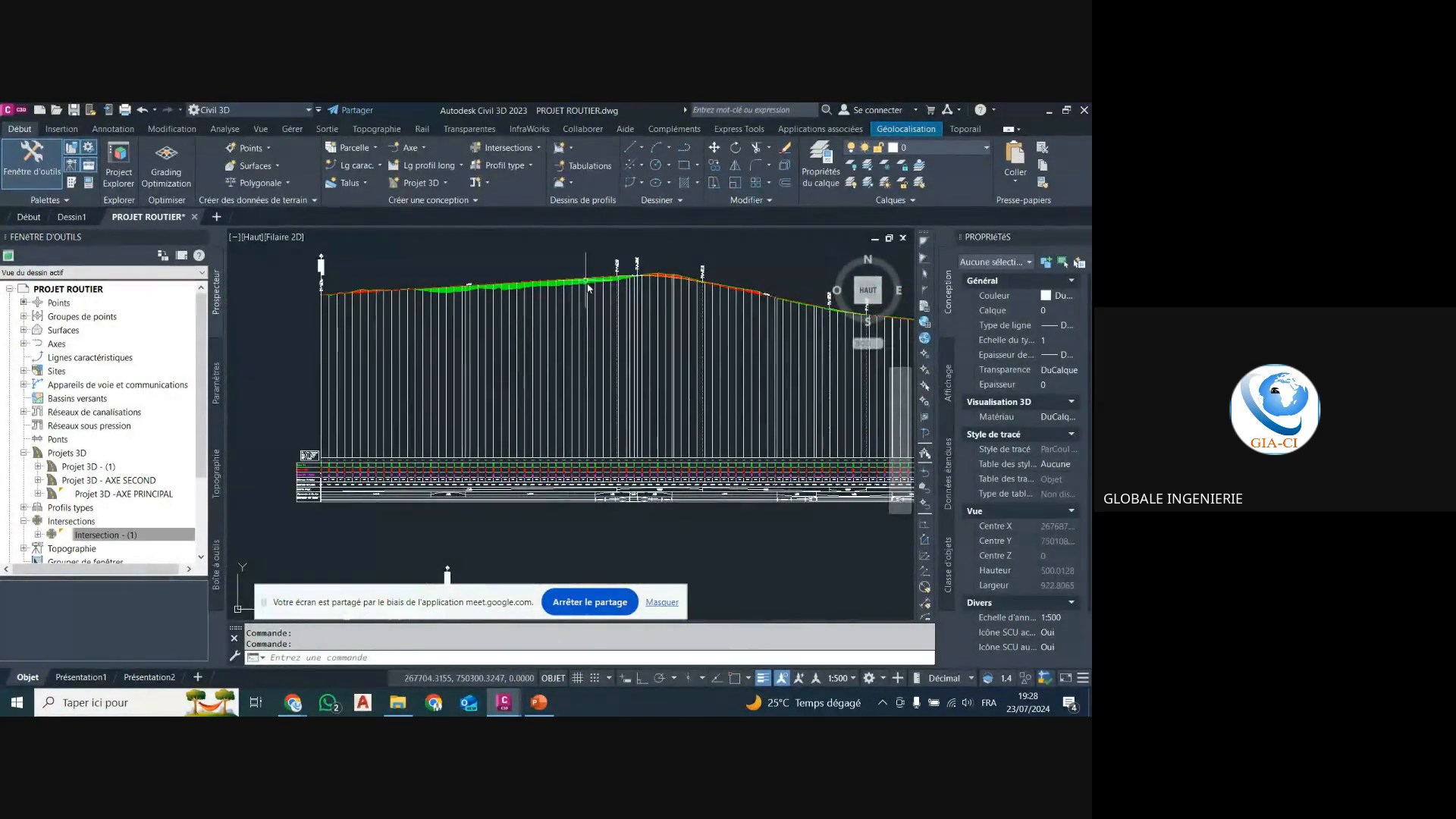
scroll(608, 304, down, 8)
scroll(401, 399, up, 15)
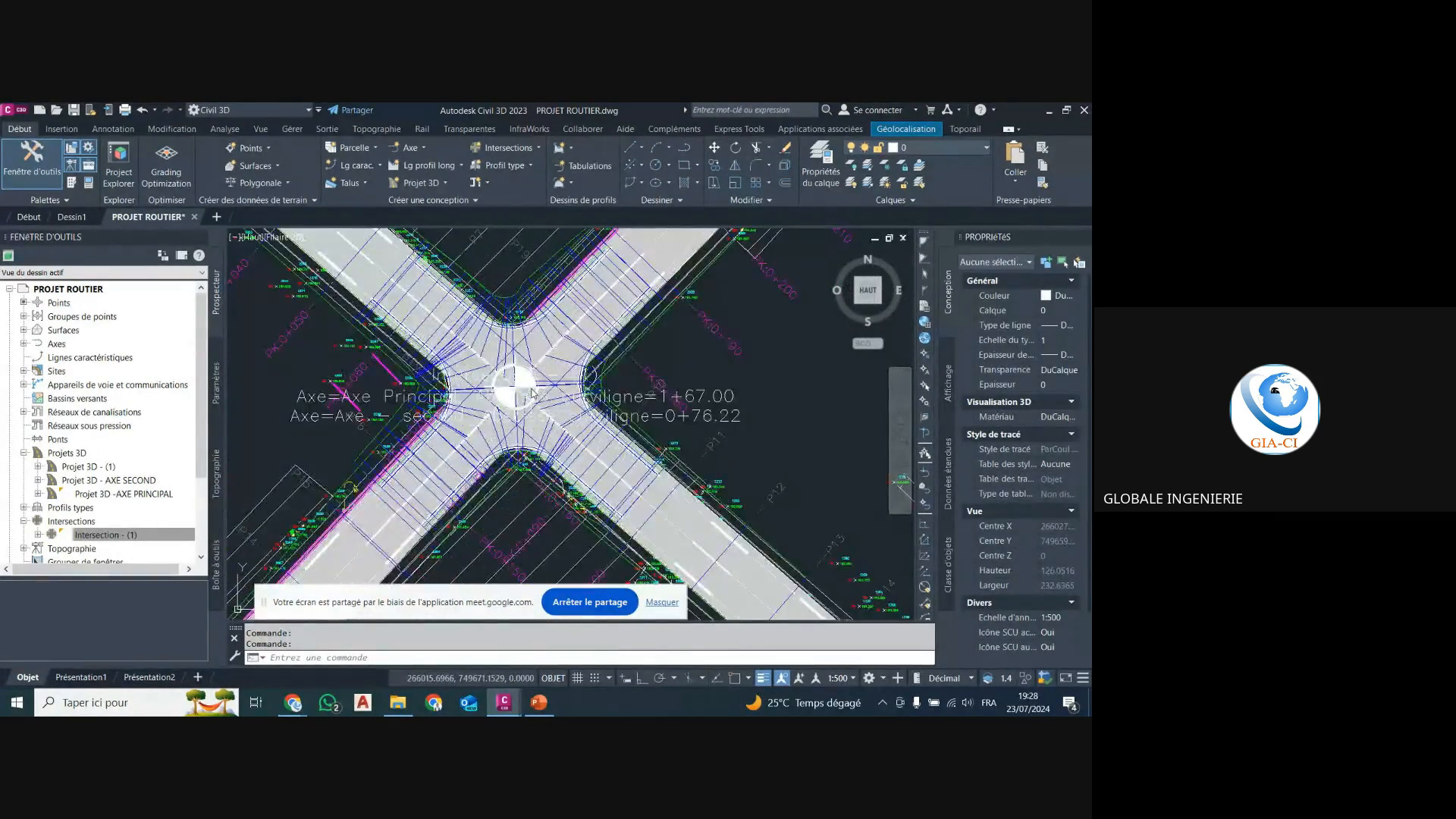
scroll(531, 393, down, 12)
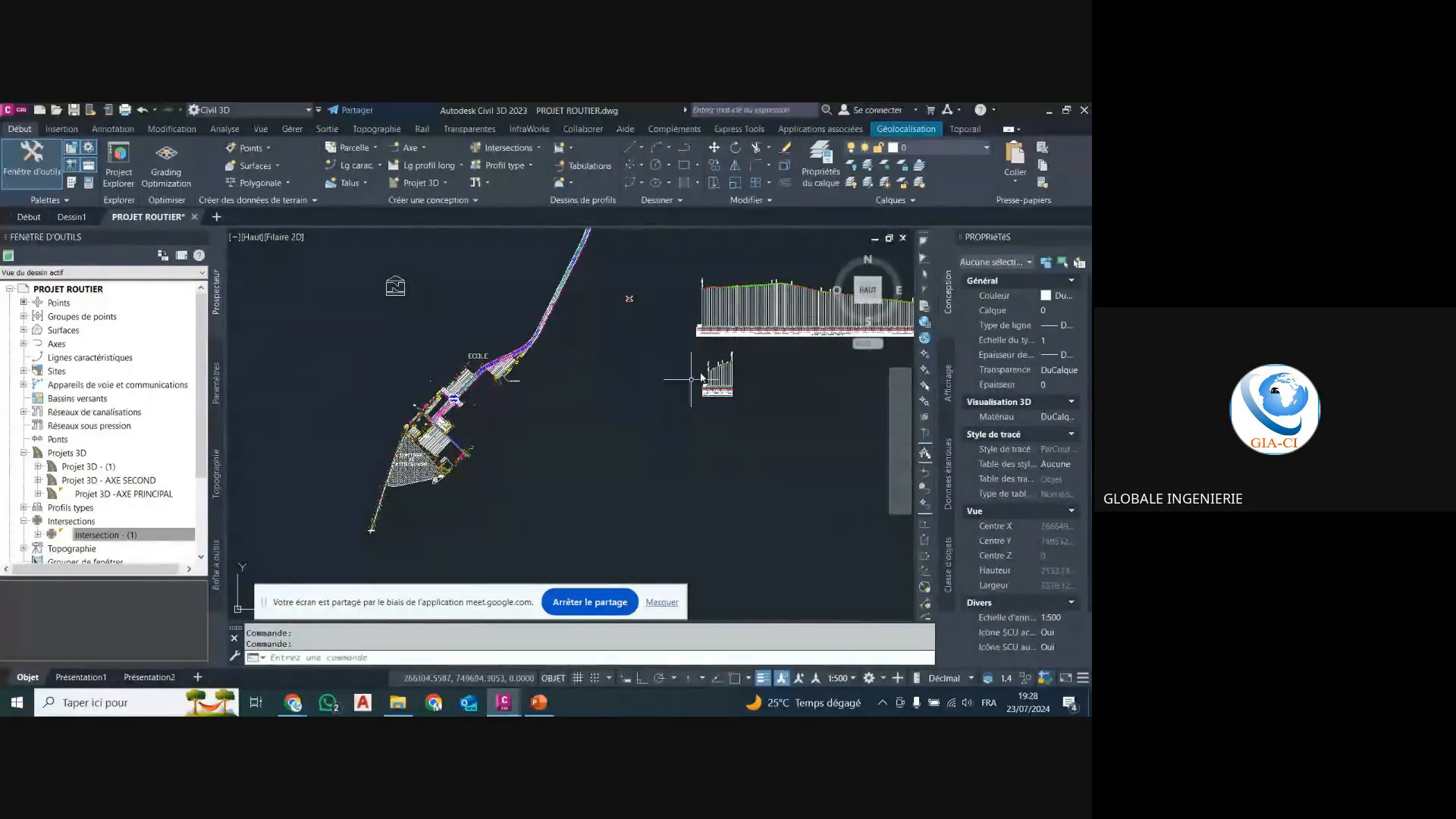
Draw a straight polyline from the start to the end of the project line in the secondary road's longitudinal profile.
scroll(702, 377, up, 14)
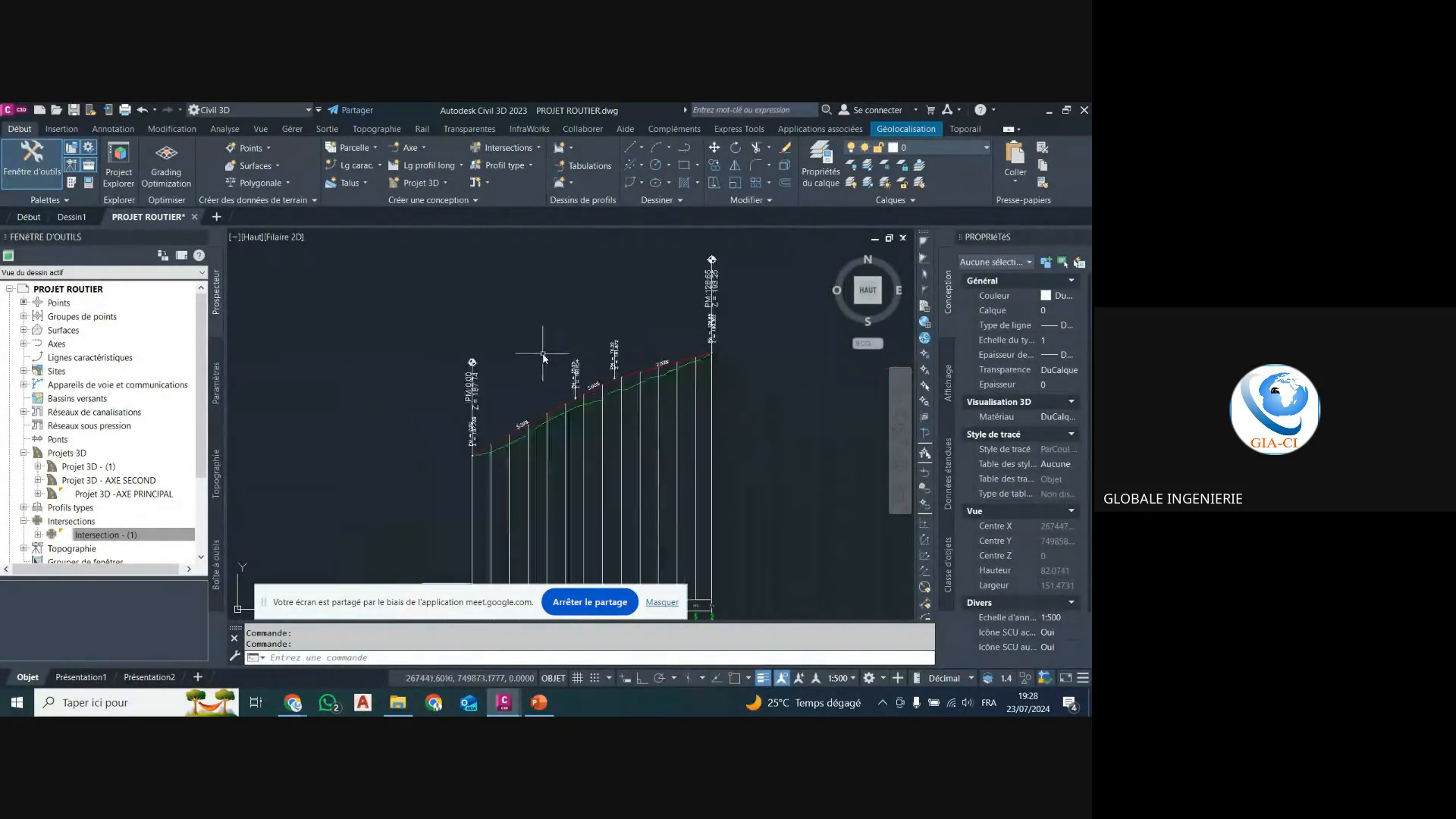
scroll(543, 354, down, 2)
scroll(543, 354, up, 2)
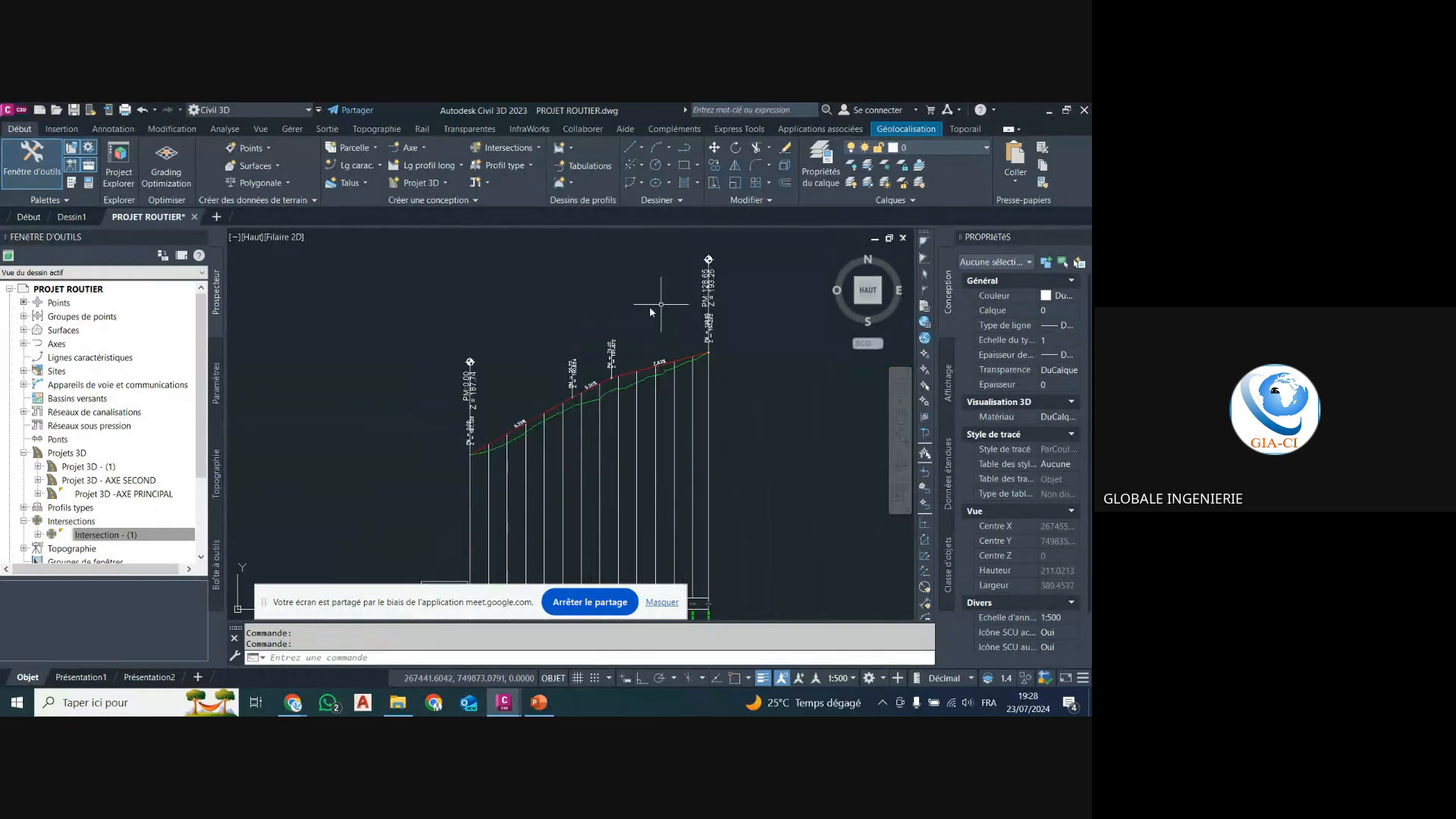
click(682, 150)
click(470, 453)
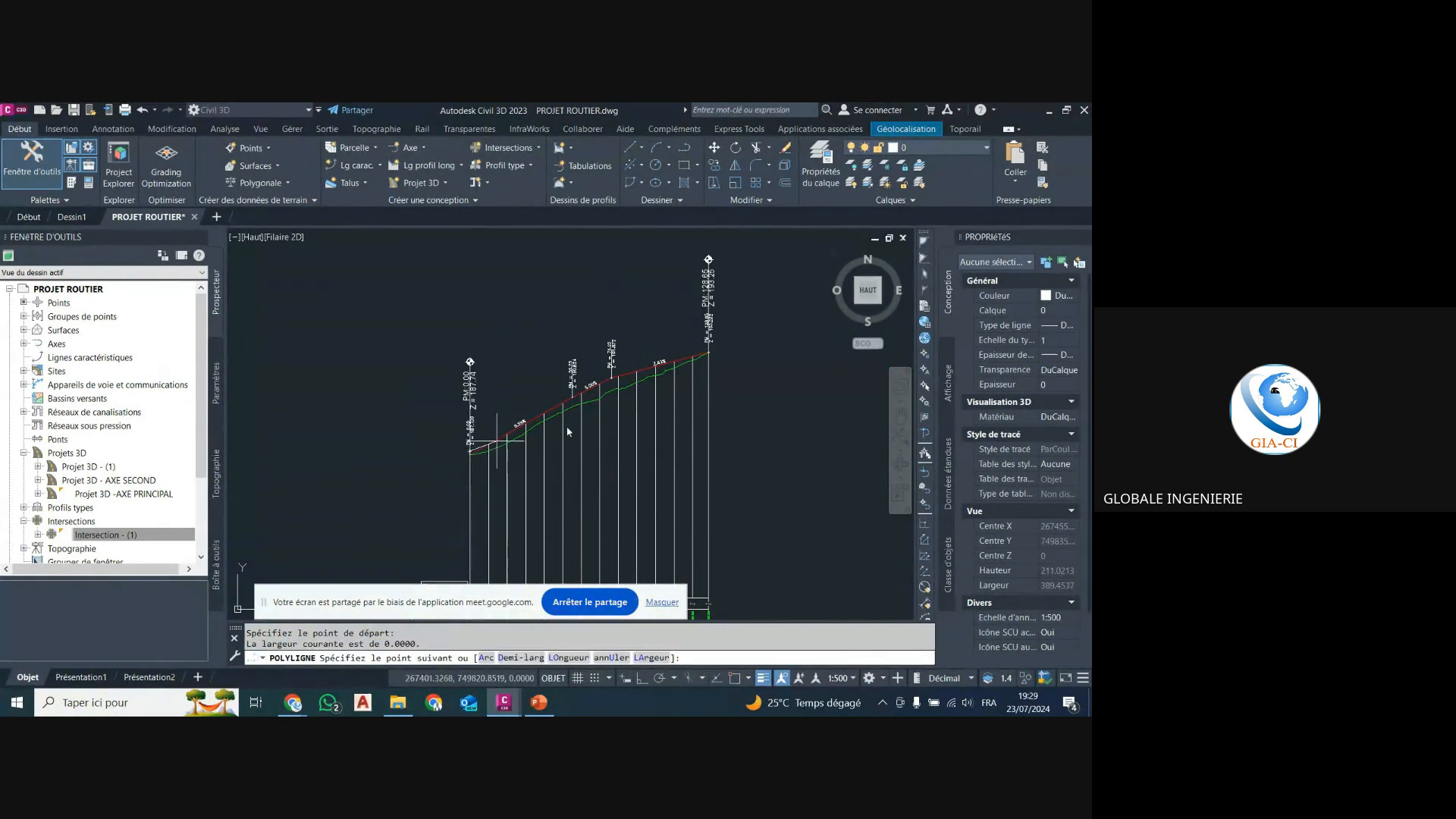
click(710, 352)
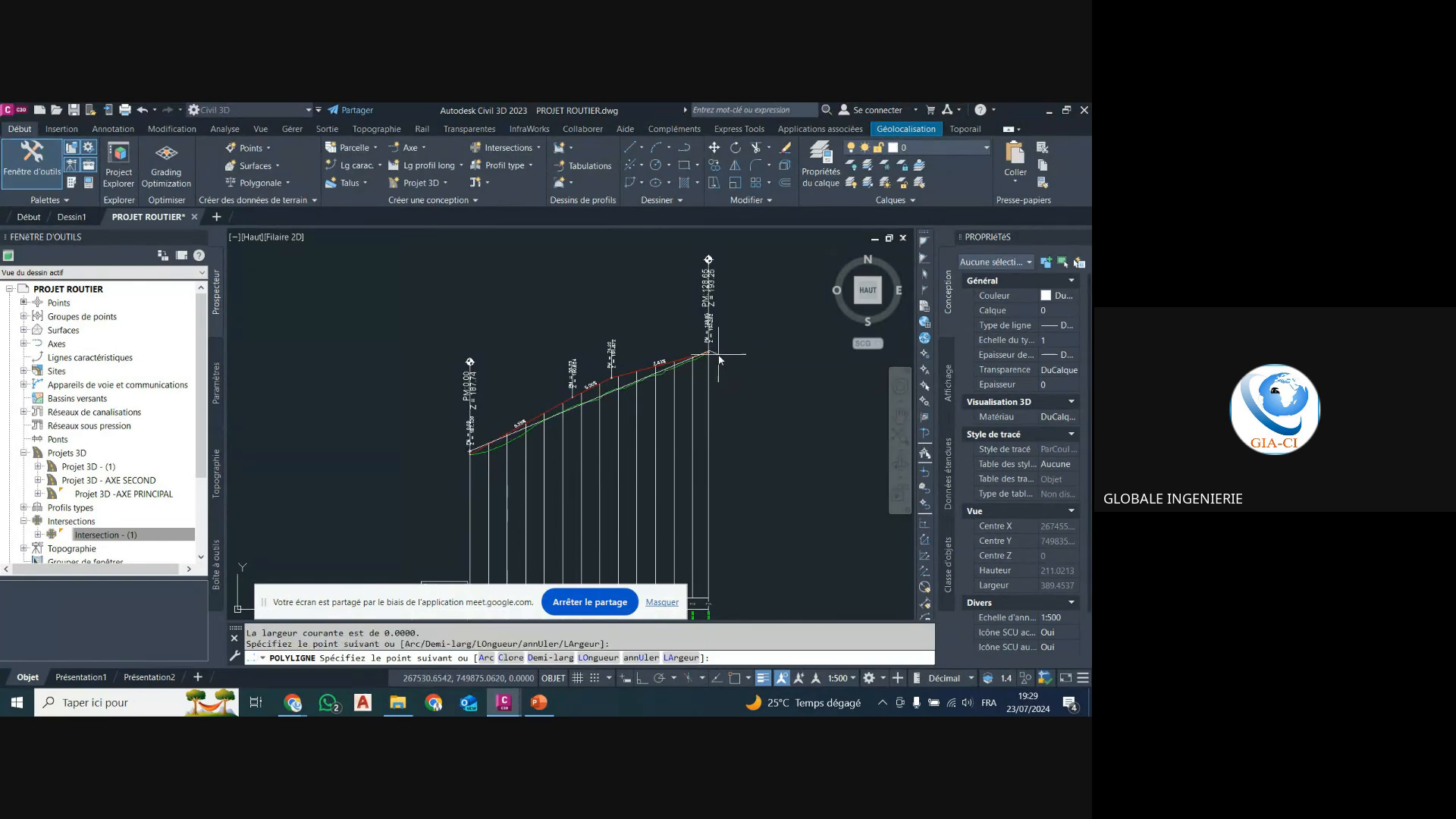
key(Return)
Compare the straight polyline with the secondary road's project line and ground line, and erase the polyline.
scroll(605, 393, up, 4)
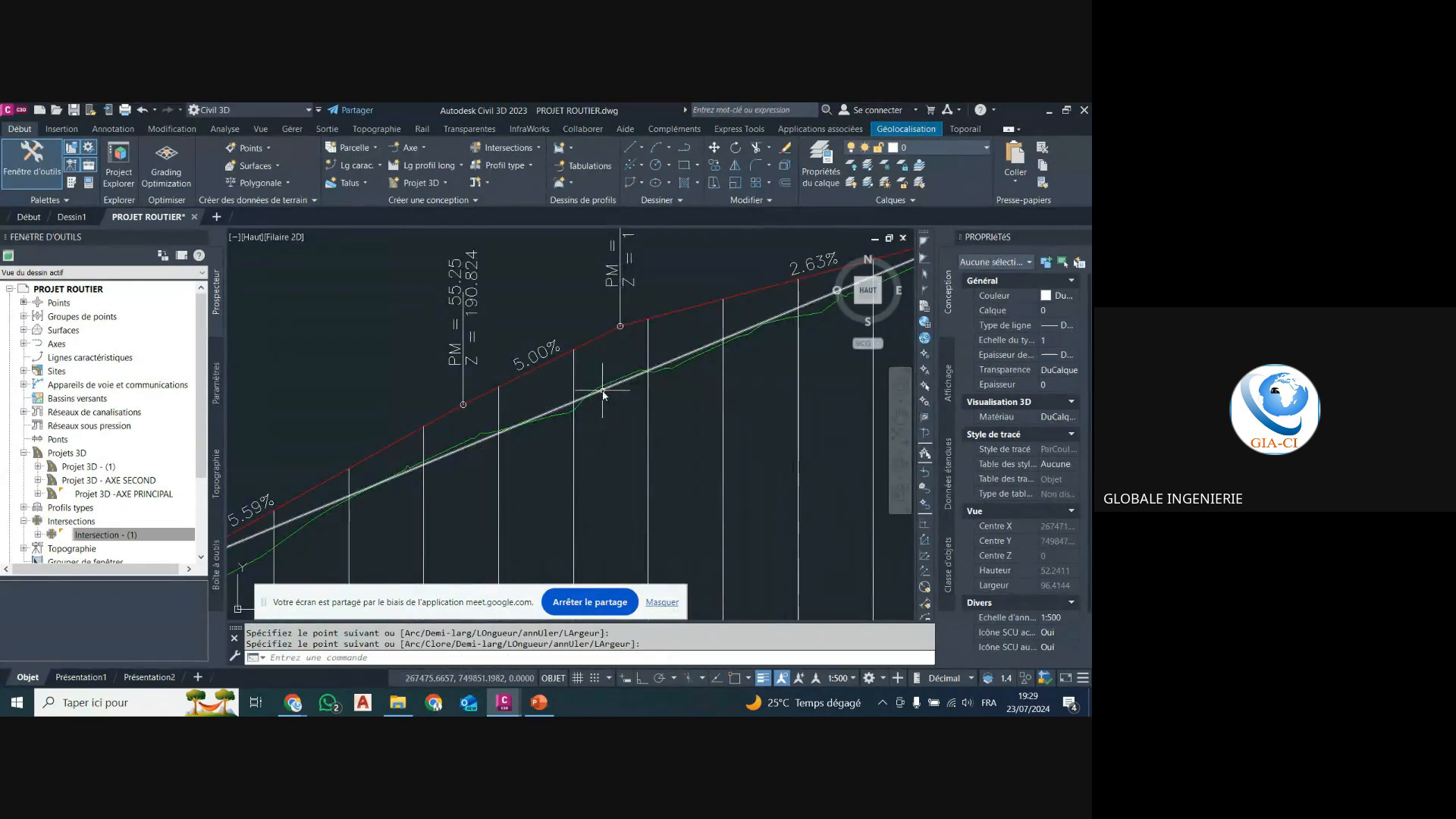
click(605, 393)
scroll(604, 402, down, 4)
scroll(599, 391, up, 2)
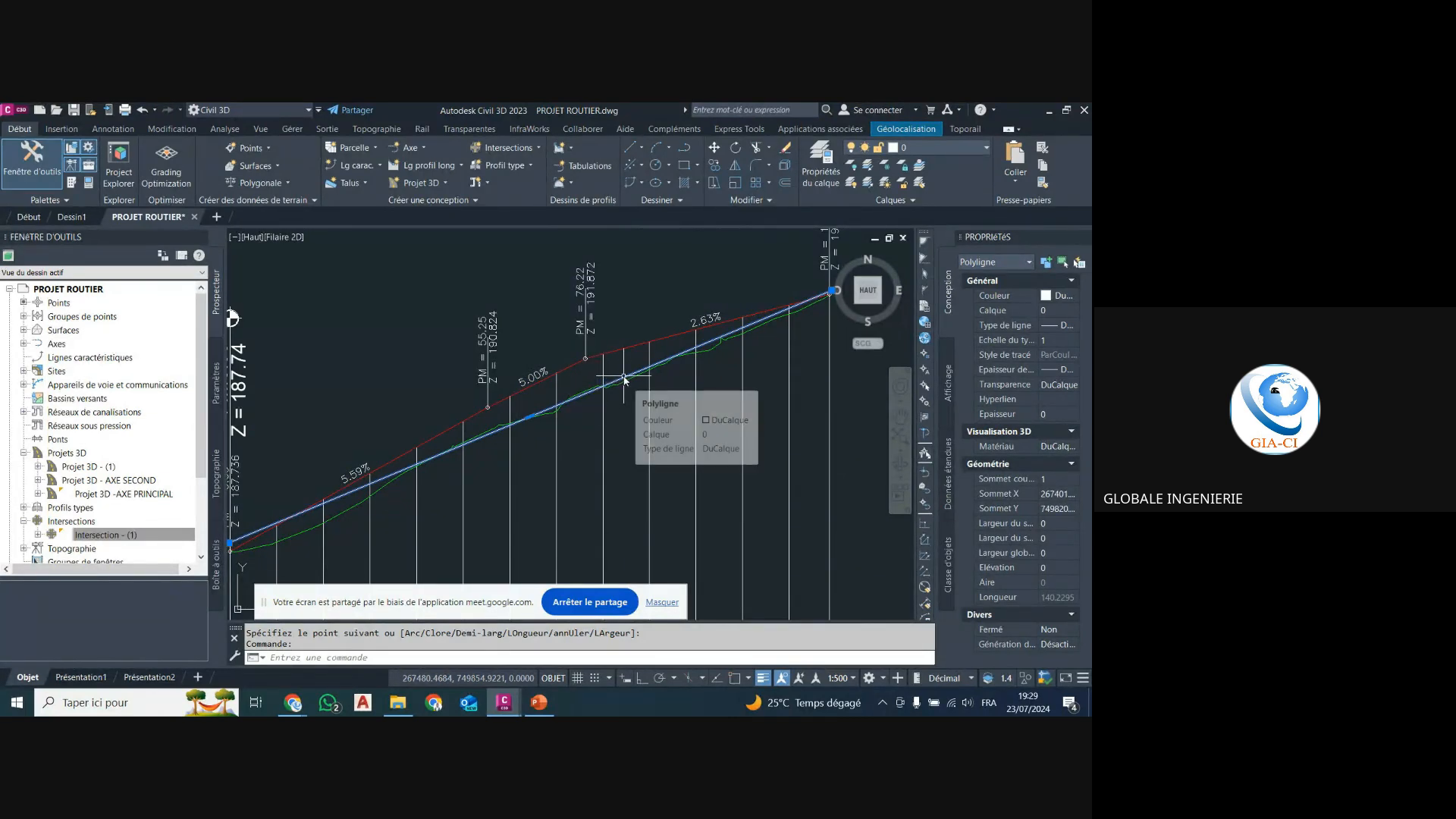
key(Delete)
Examine the intersection in plan, including the axis station labels and the corner connections between both roads.
scroll(650, 341, down, 5)
scroll(651, 347, down, 10)
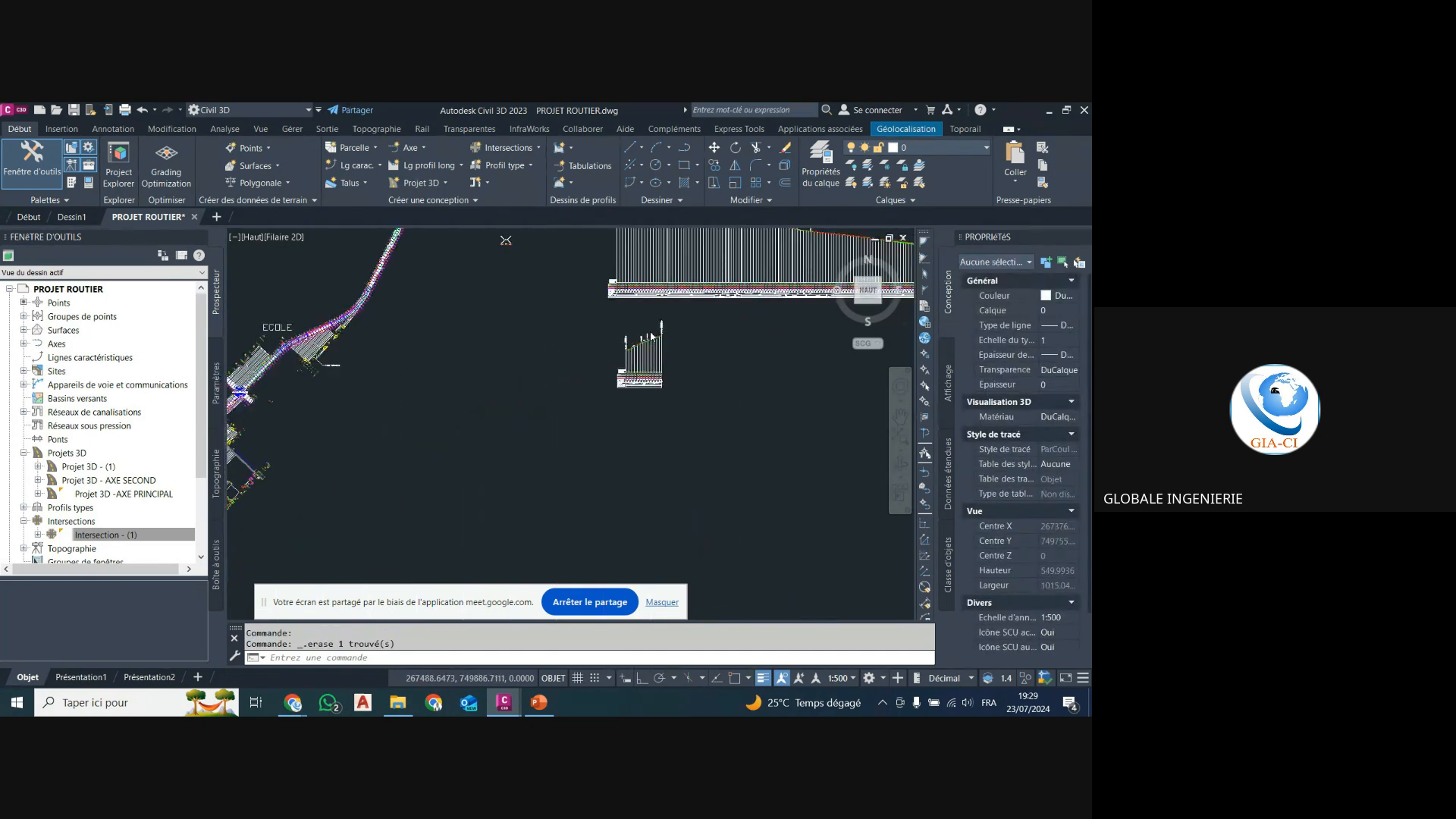
scroll(635, 360, up, 2)
scroll(668, 351, down, 4)
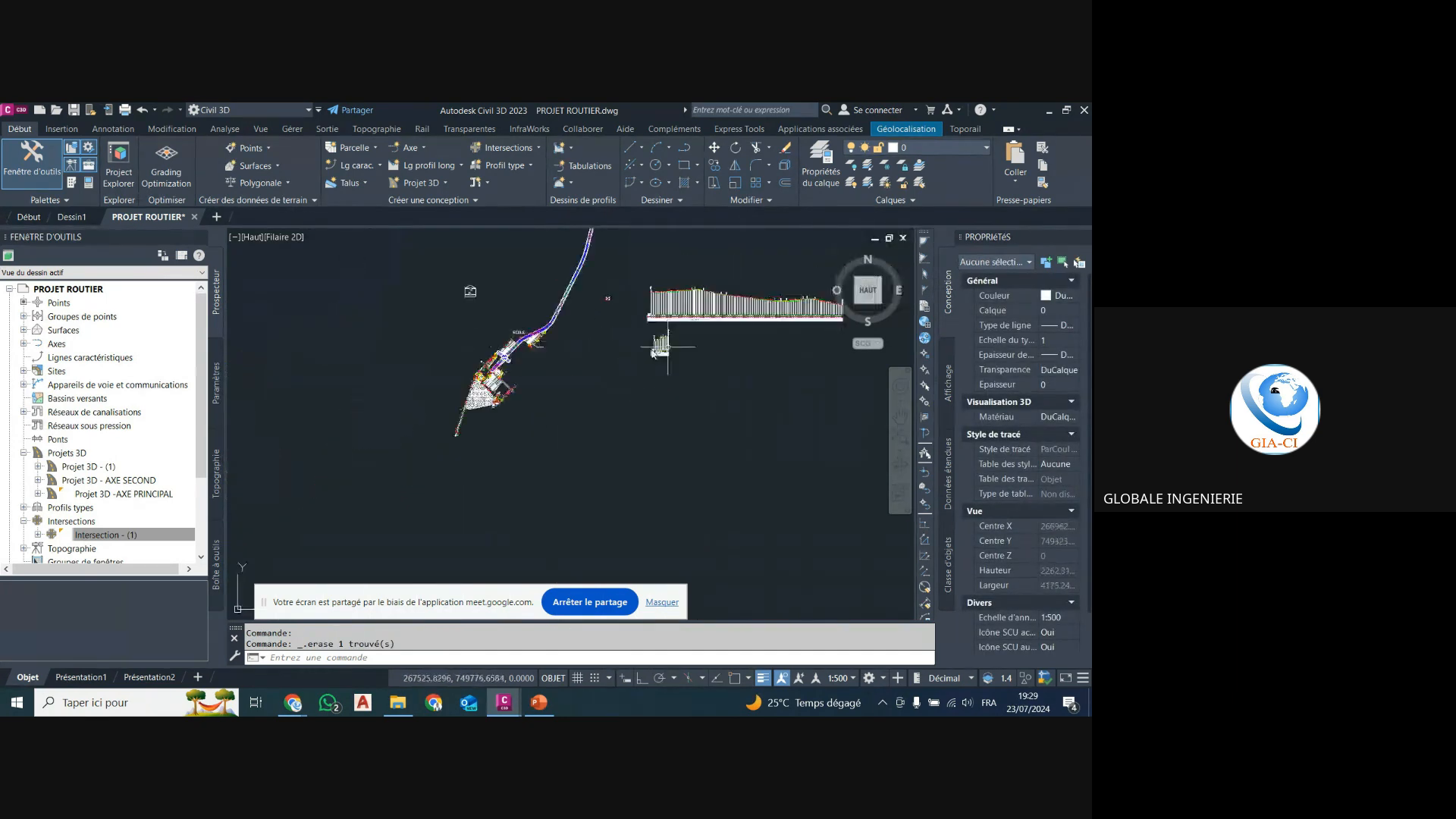
scroll(510, 349, up, 6)
scroll(502, 370, up, 5)
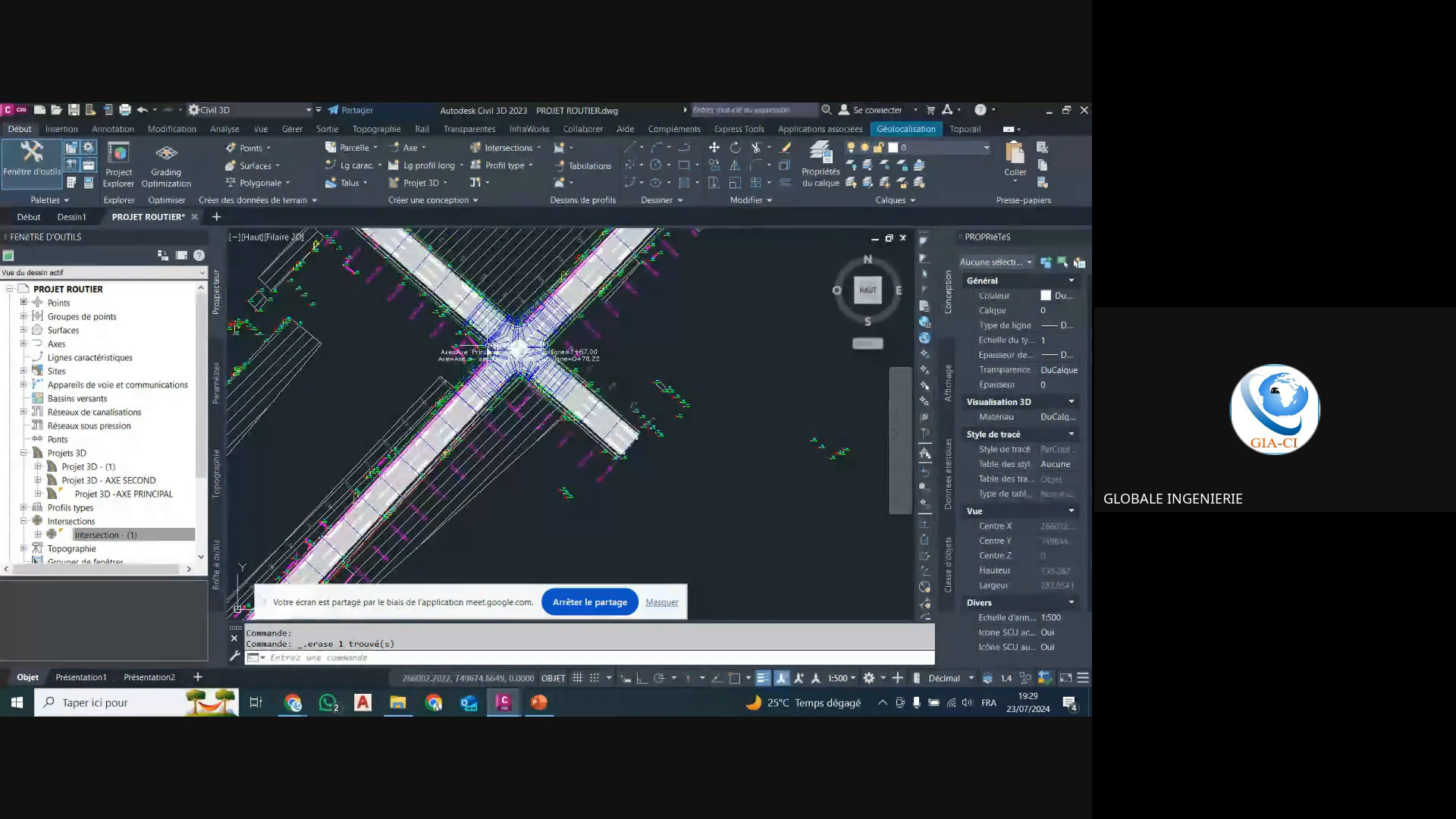
scroll(532, 328, up, 2)
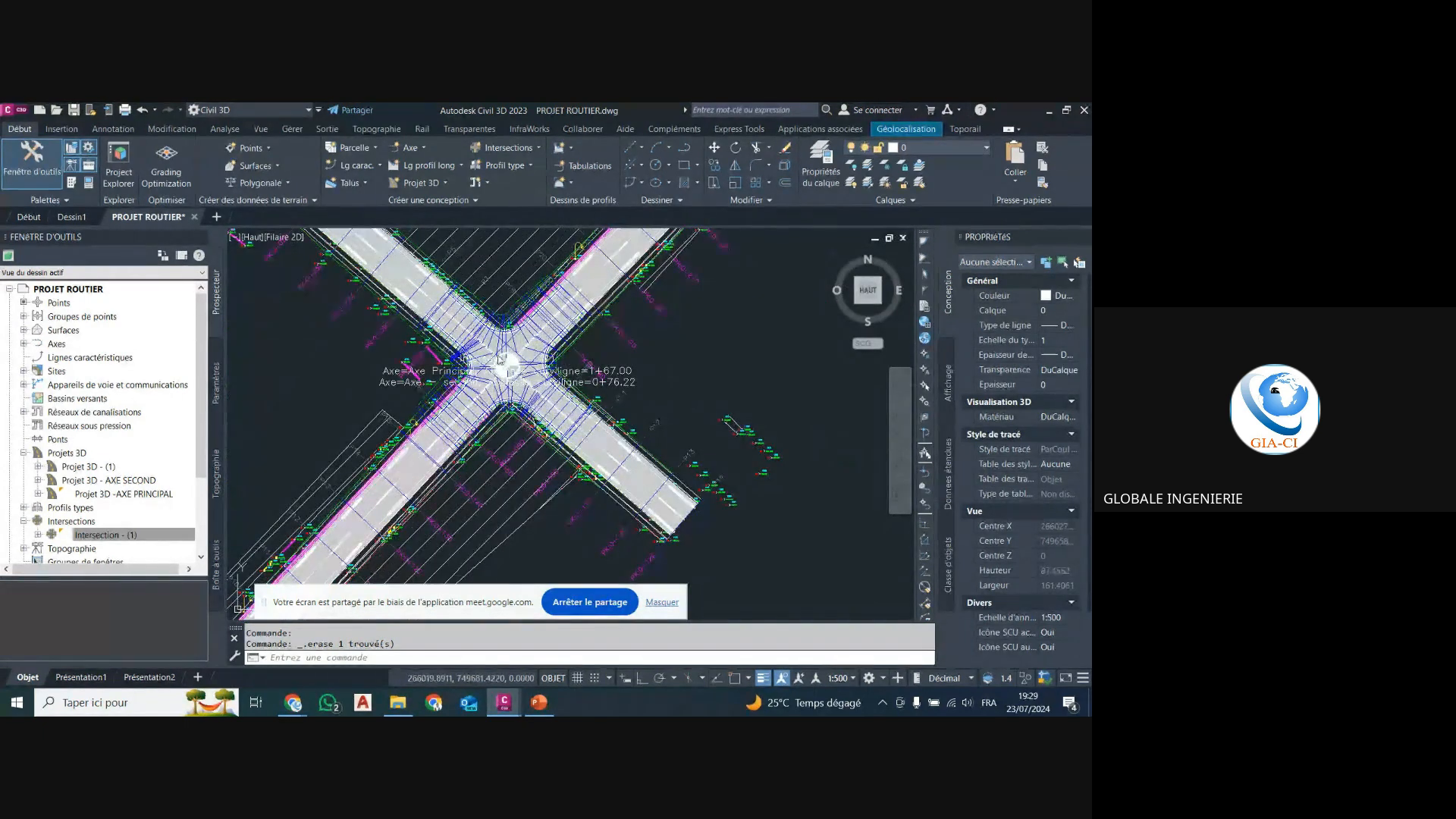
scroll(482, 347, up, 1)
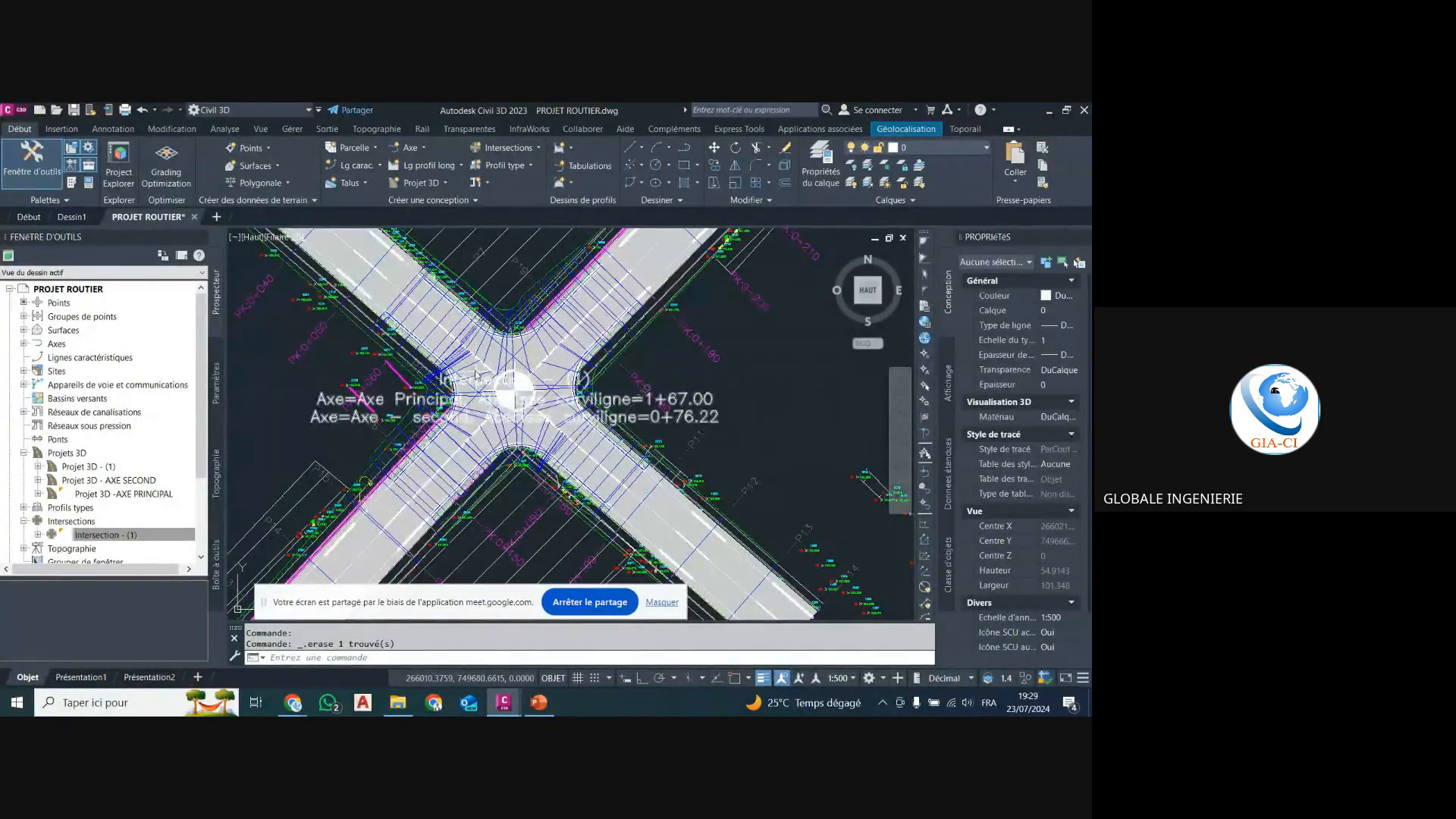
scroll(484, 376, down, 4)
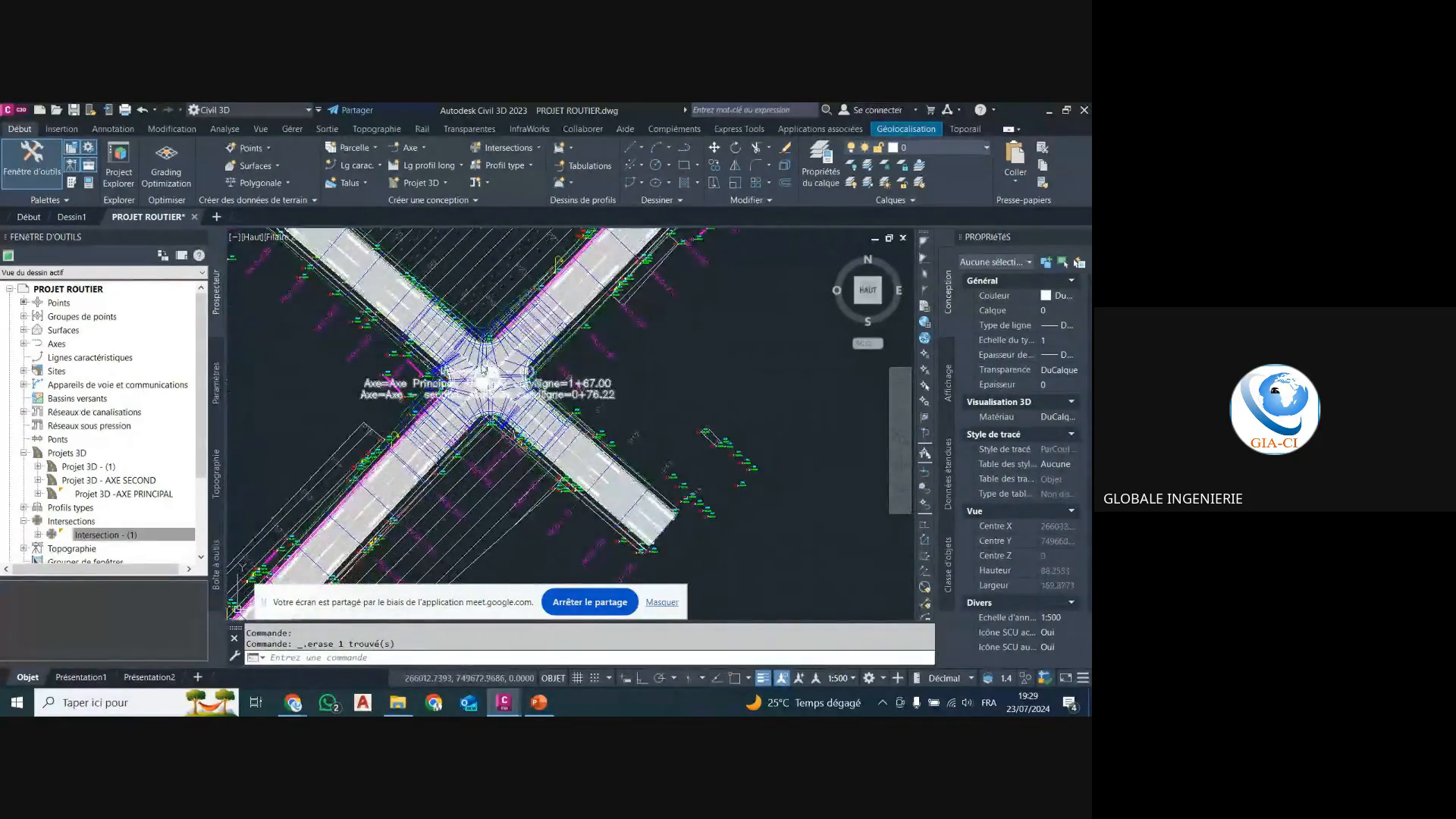
scroll(459, 379, up, 5)
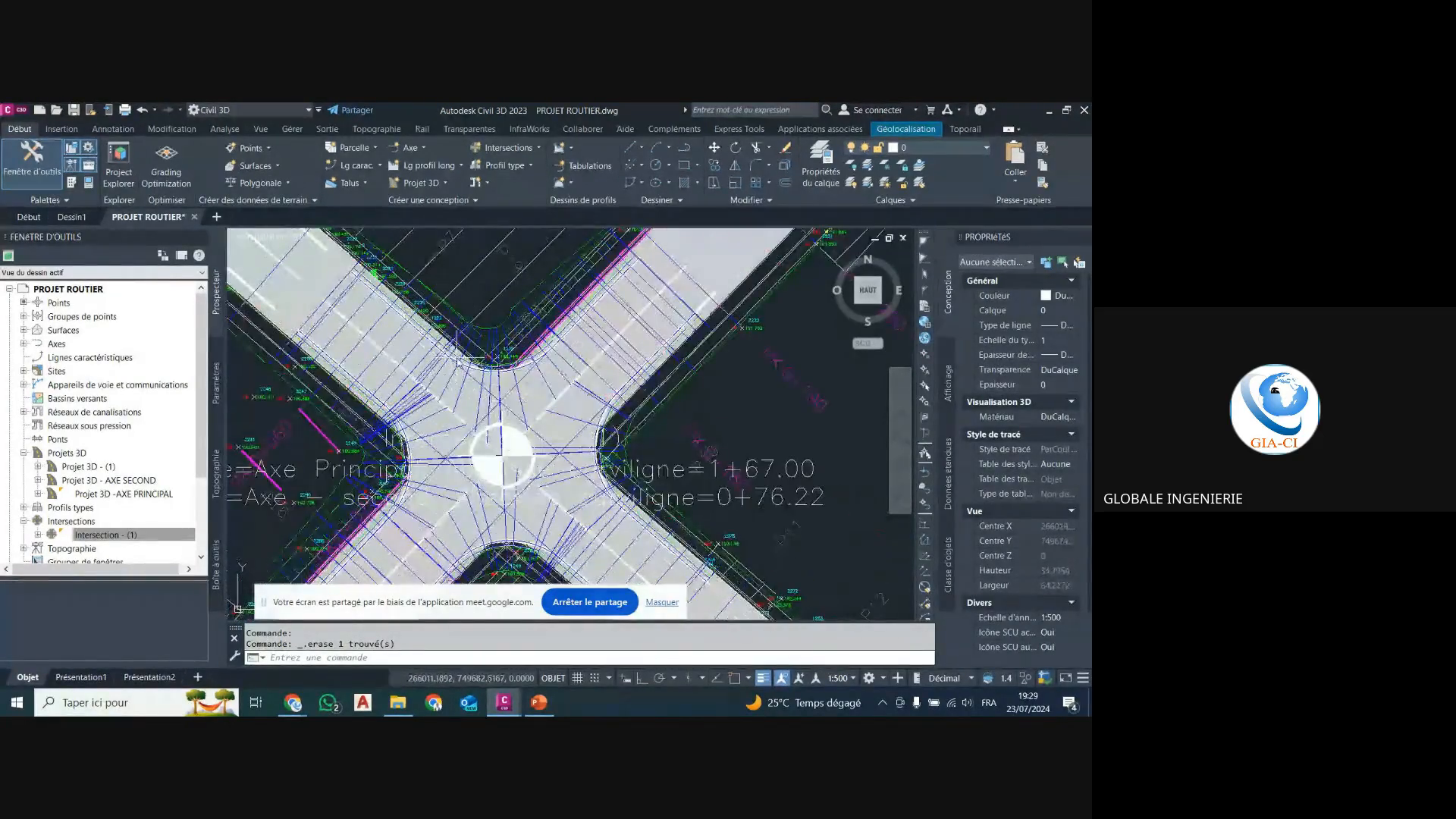
scroll(472, 377, down, 5)
scroll(397, 454, up, 2)
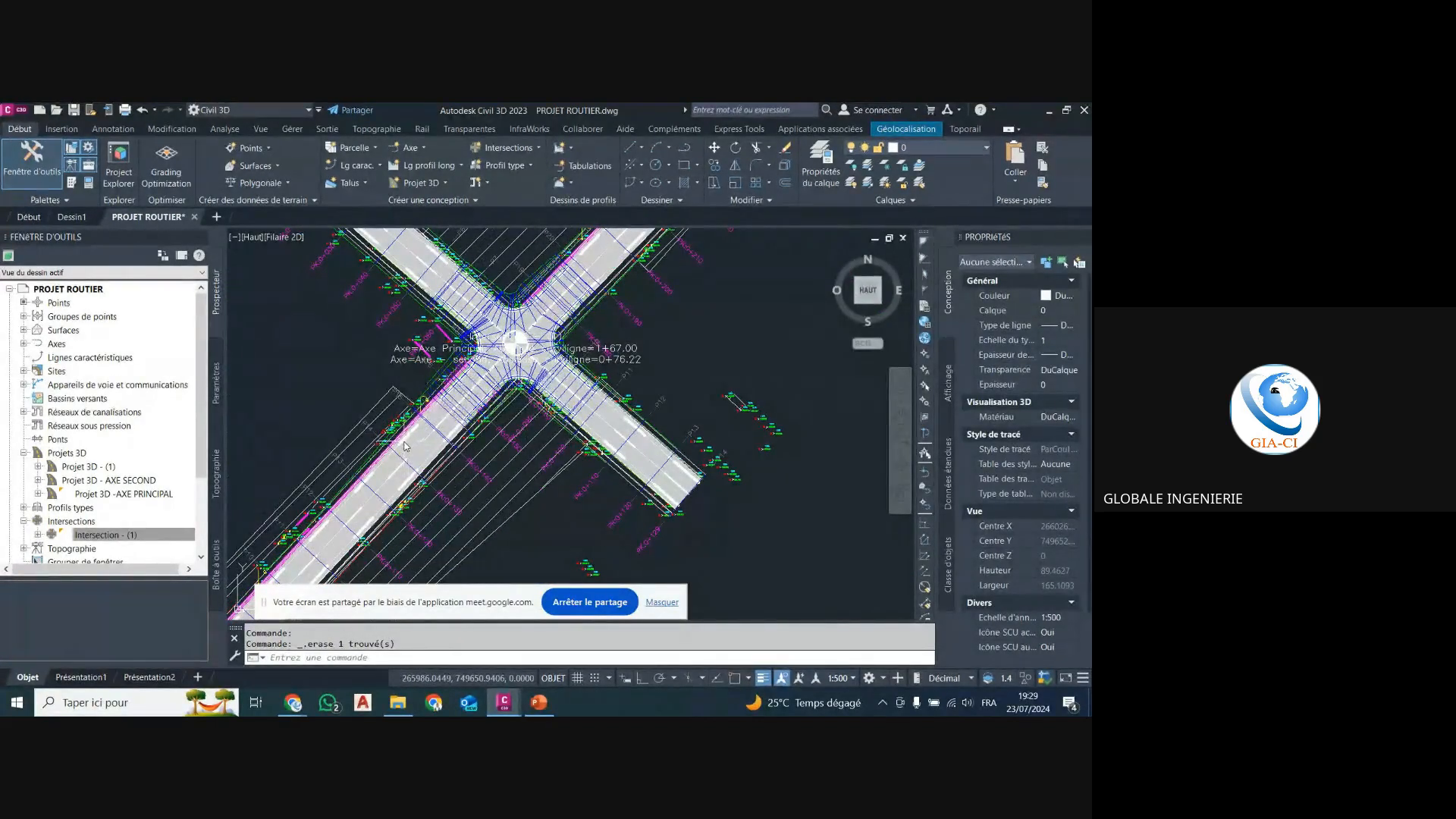
Highlight the main road corridor and the secondary road corridor one after the other to see their extents through the intersection.
click(404, 446)
scroll(450, 434, down, 2)
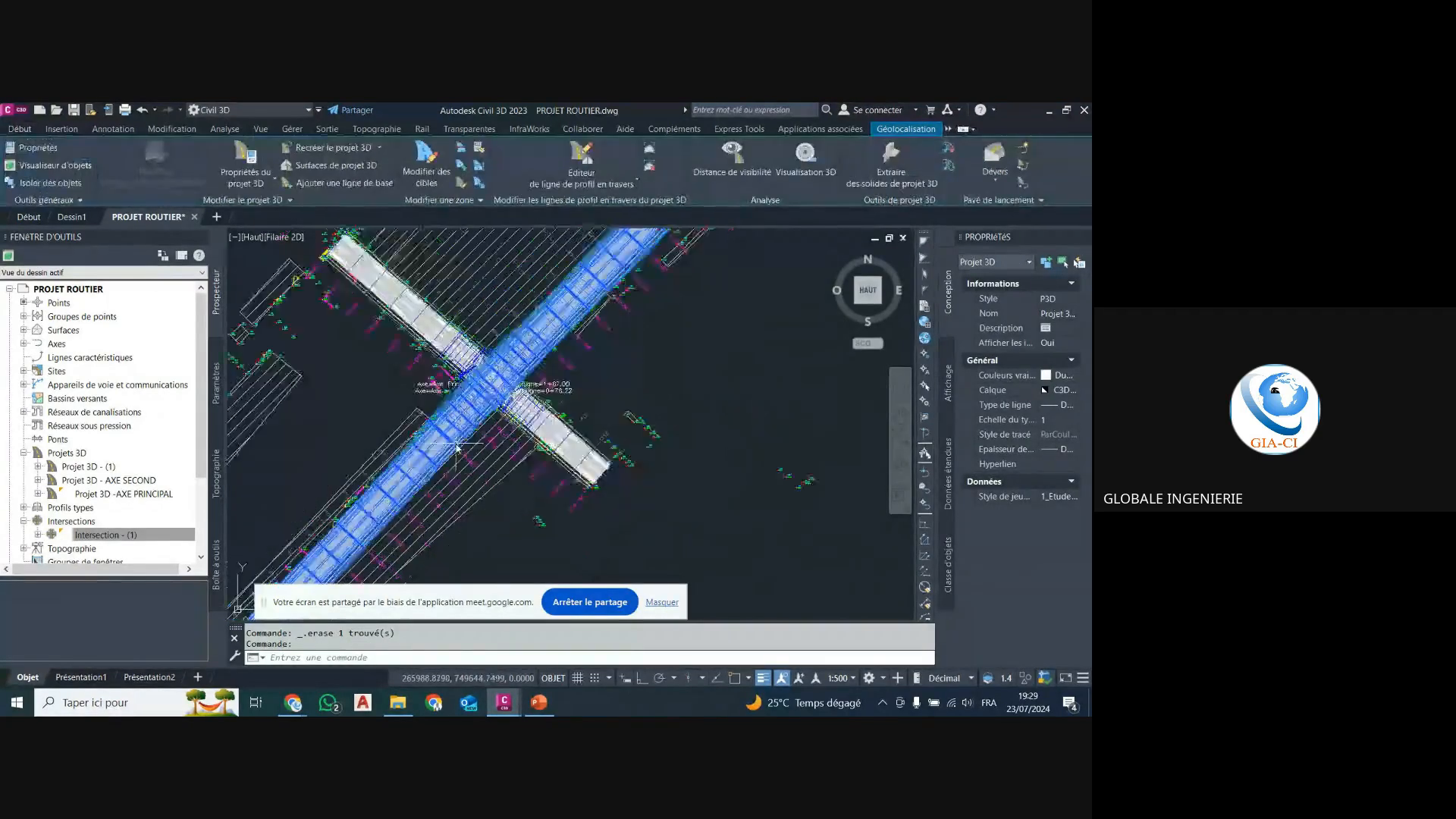
scroll(440, 440, up, 2)
scroll(520, 364, up, 2)
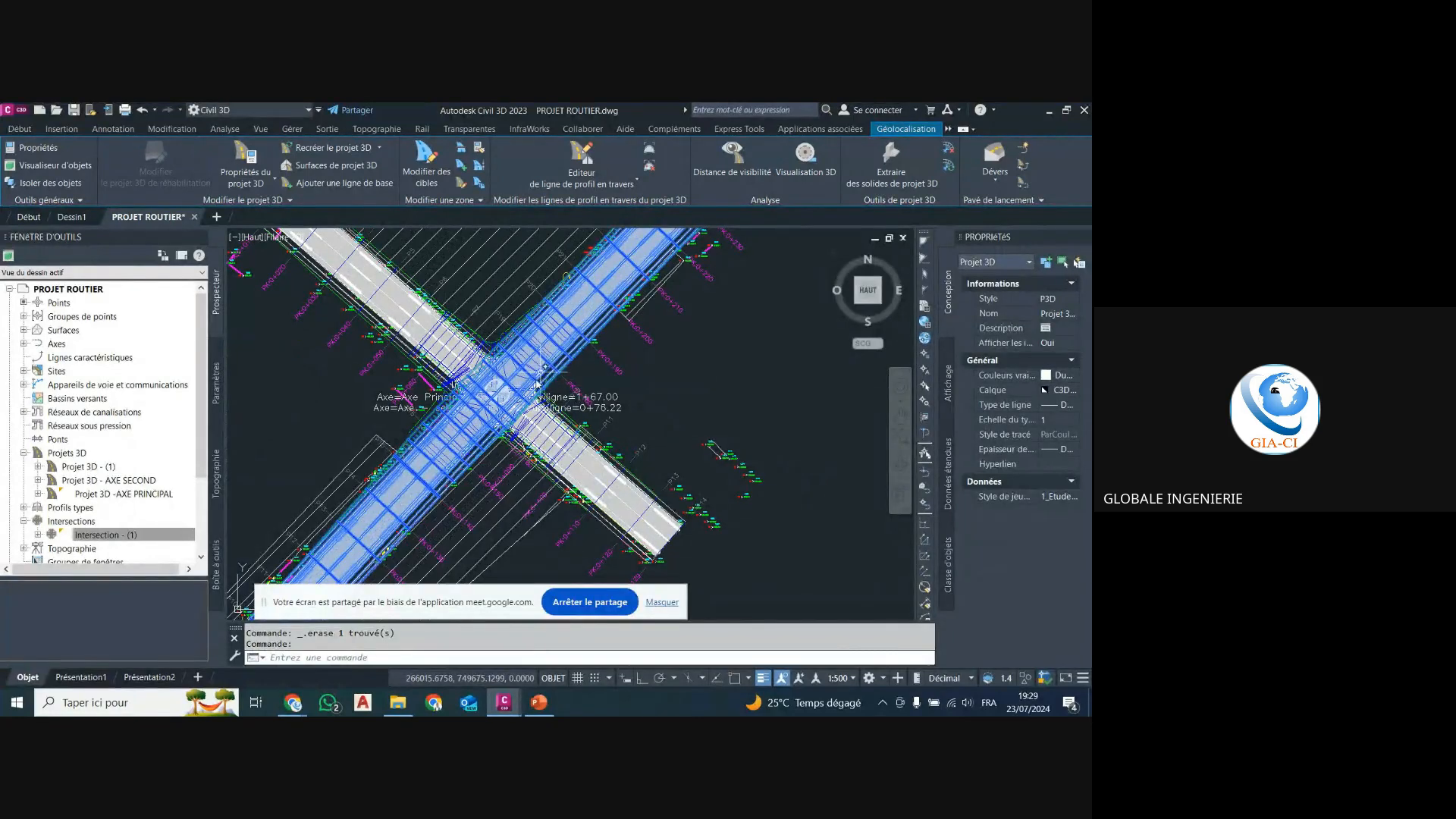
key(Escape)
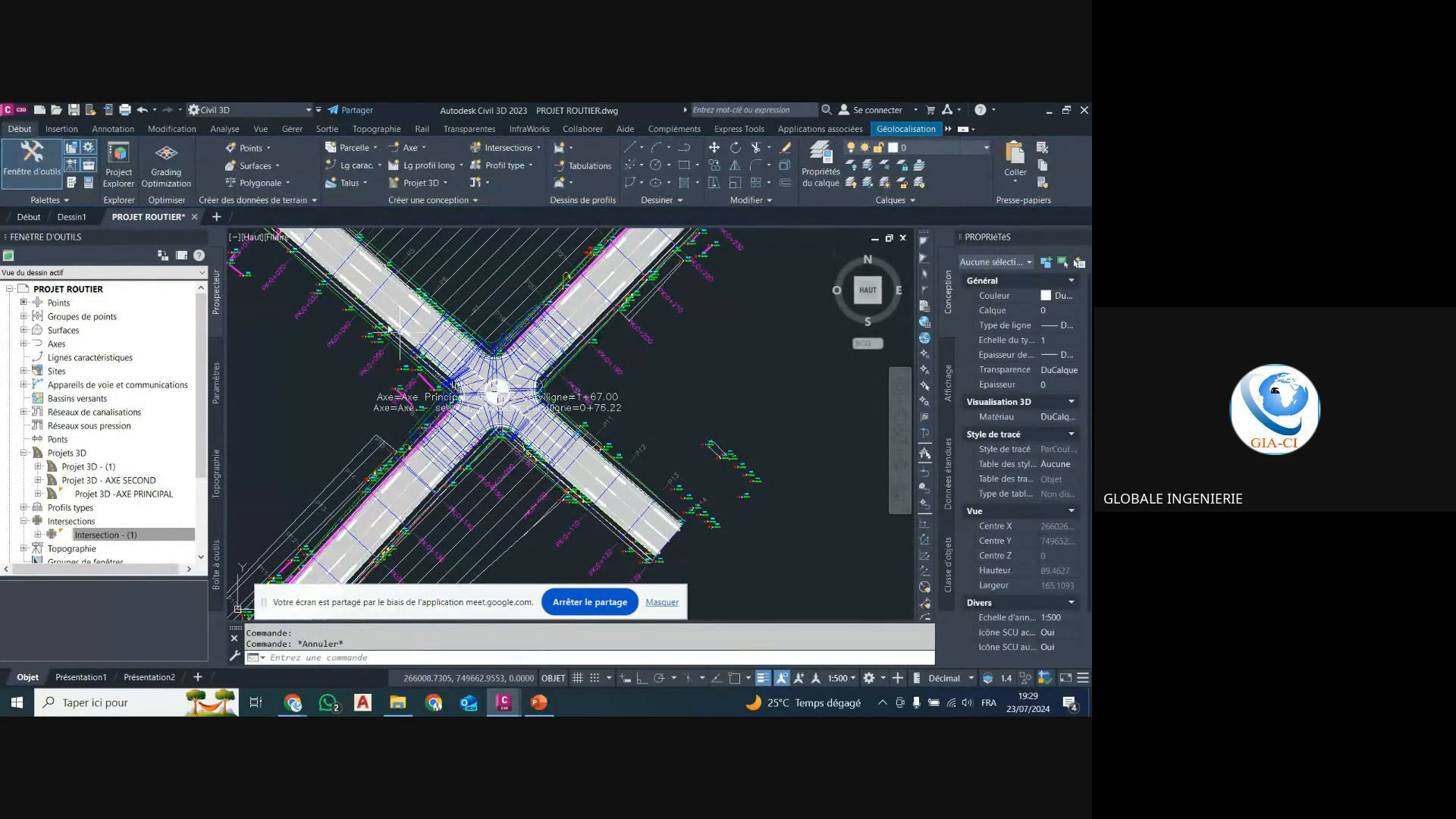
click(390, 298)
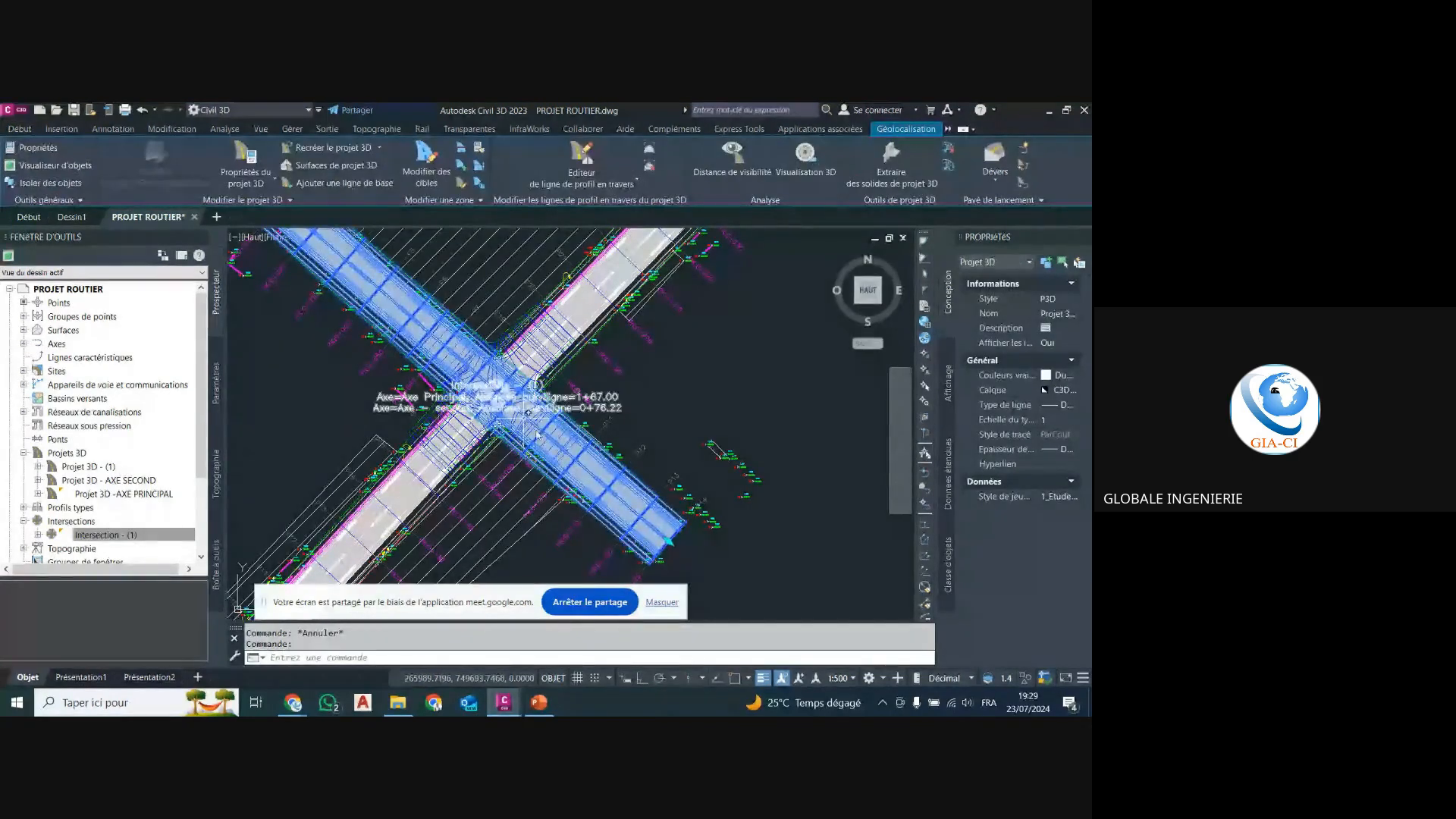
key(Escape)
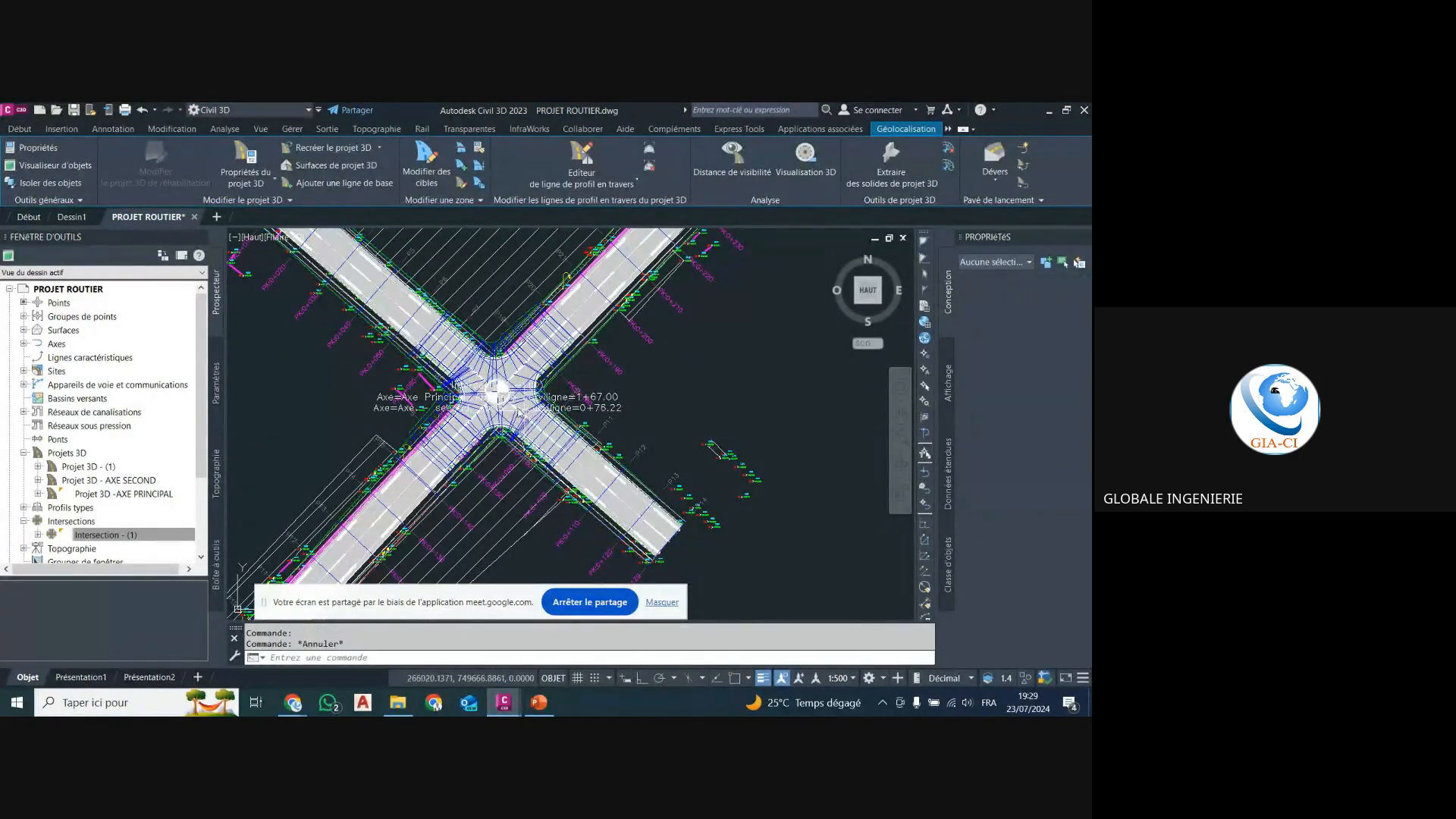
Highlight the intersection's own corridor and examine its extent along the four road branches.
click(470, 422)
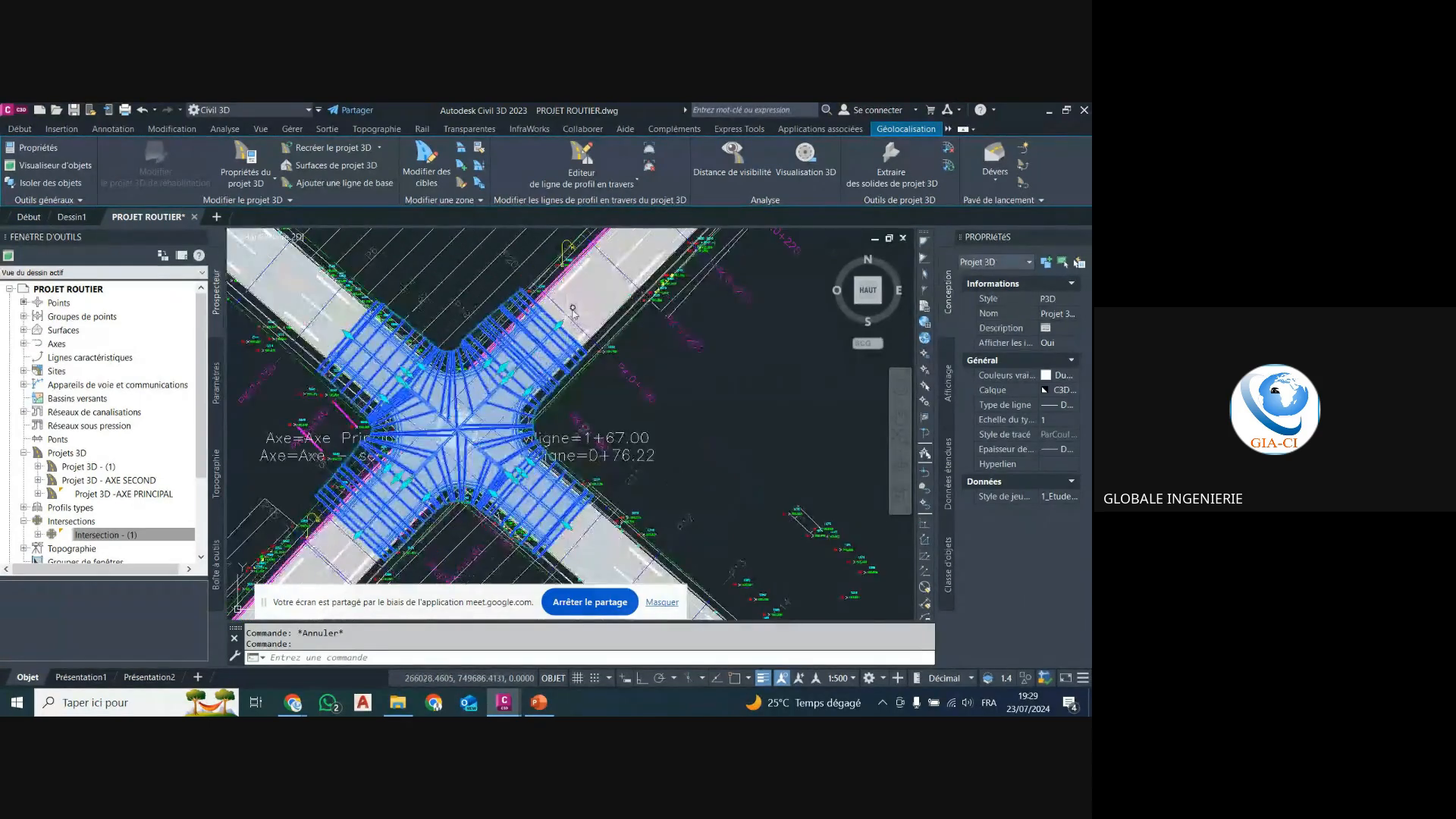
scroll(563, 328, down, 2)
scroll(475, 425, up, 2)
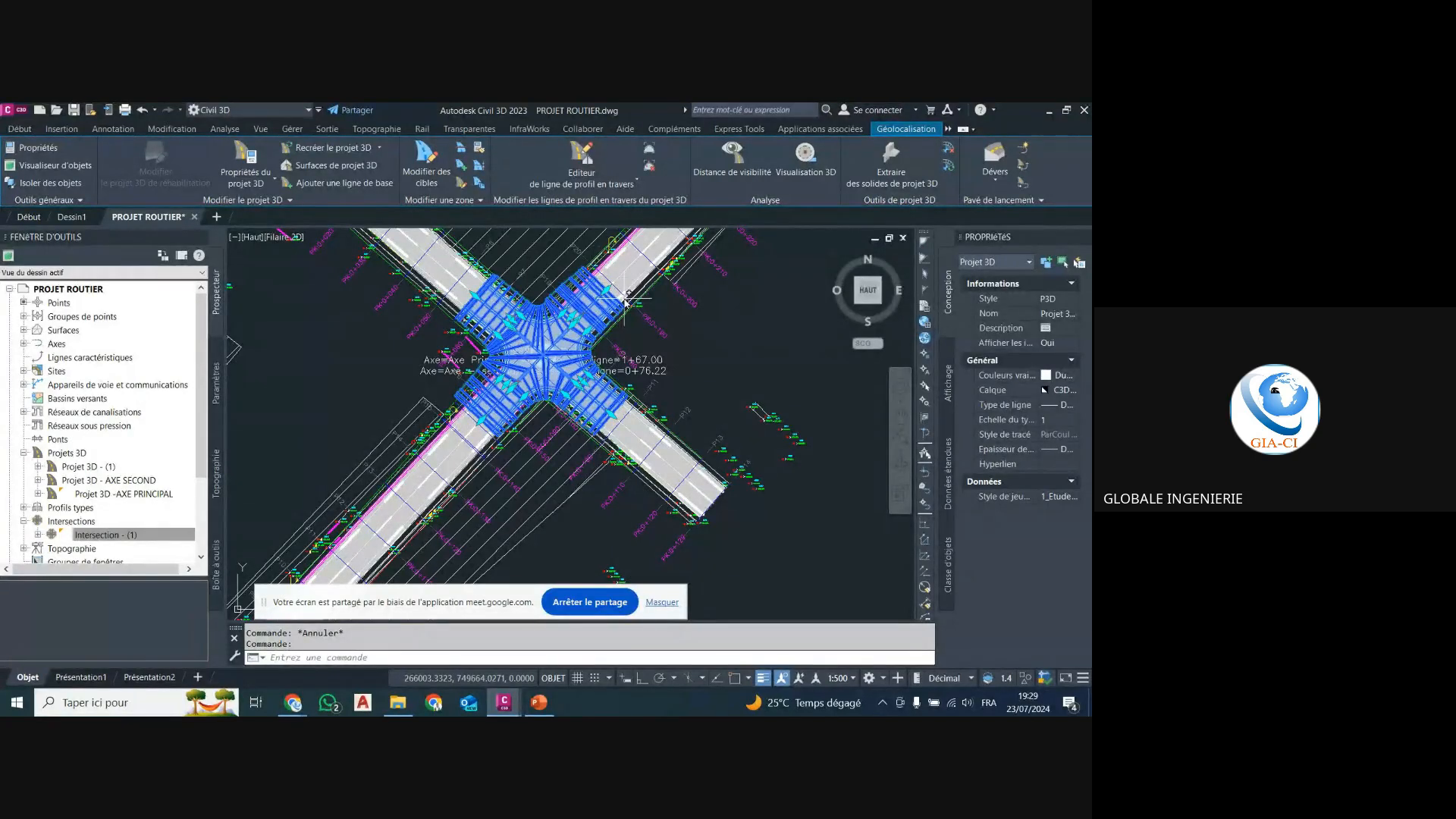
scroll(544, 355, down, 3)
scroll(493, 347, up, 3)
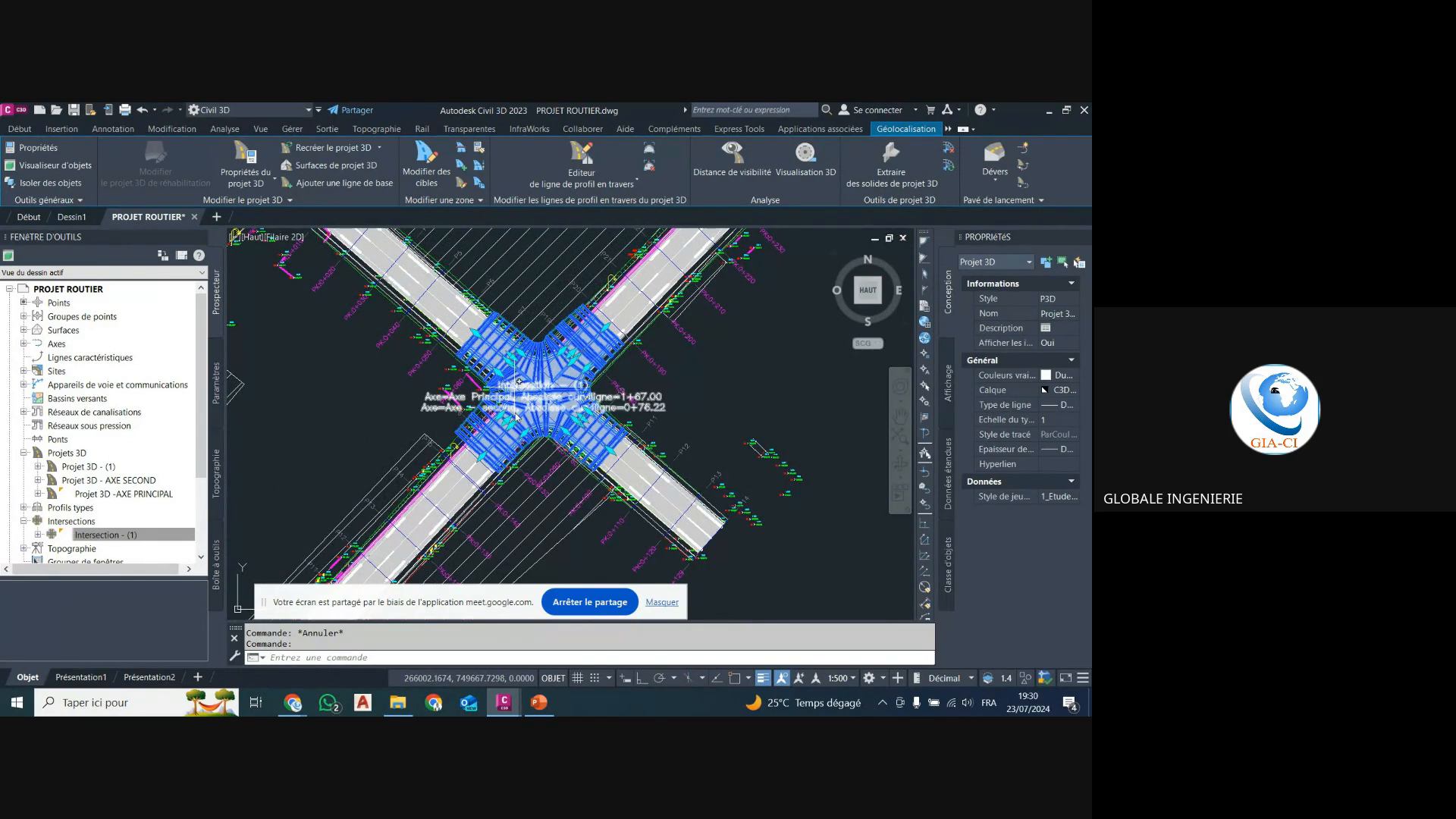
scroll(508, 425, down, 2)
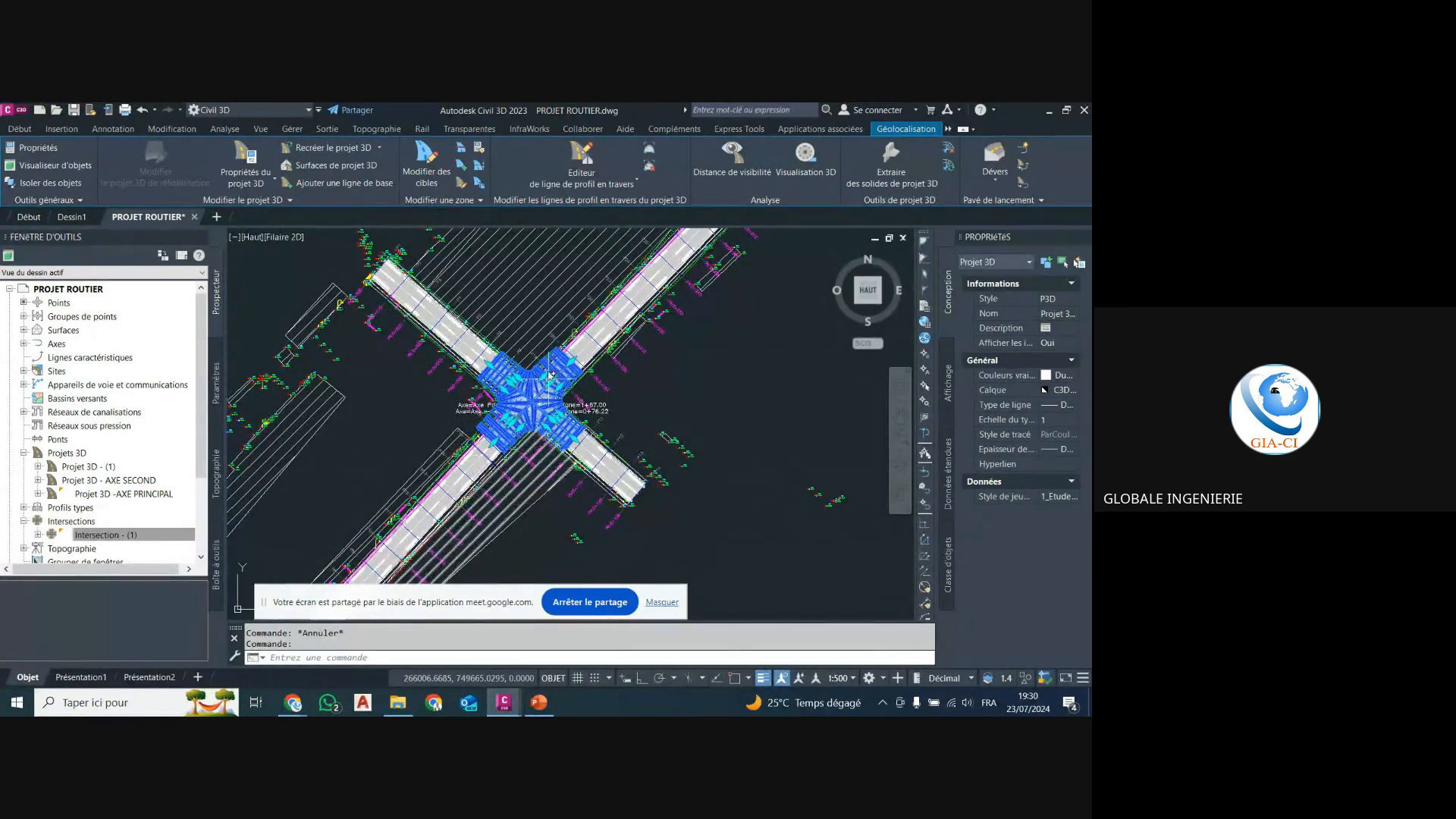
scroll(522, 374, up, 2)
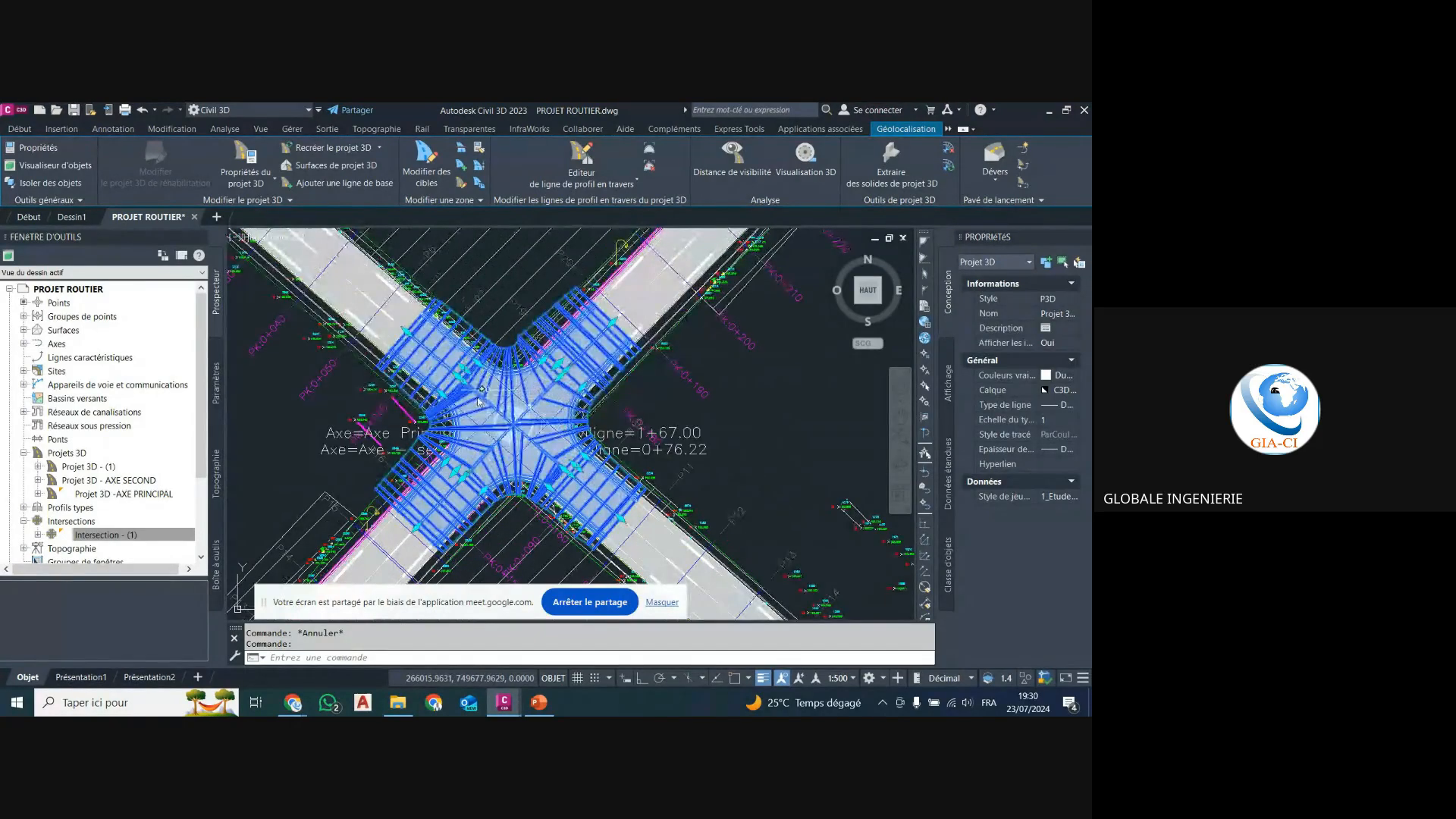
key(Escape)
Locate the column of intersection assemblies beyond the profile views and look over the Secondary Road Half Section - Daylight Right and Daylight Left.
scroll(512, 425, up, 2)
scroll(413, 434, down, 5)
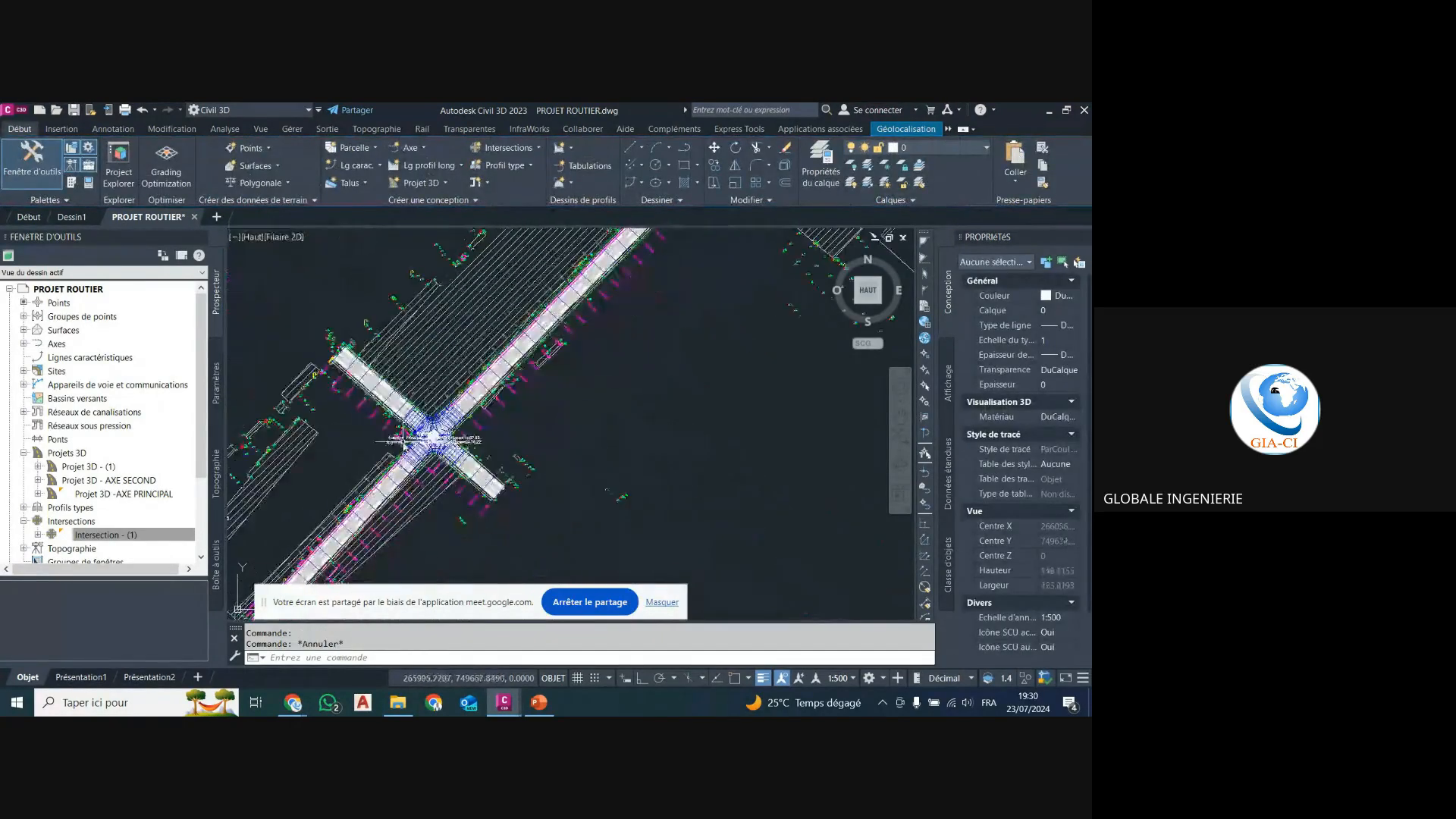
scroll(411, 437, down, 4)
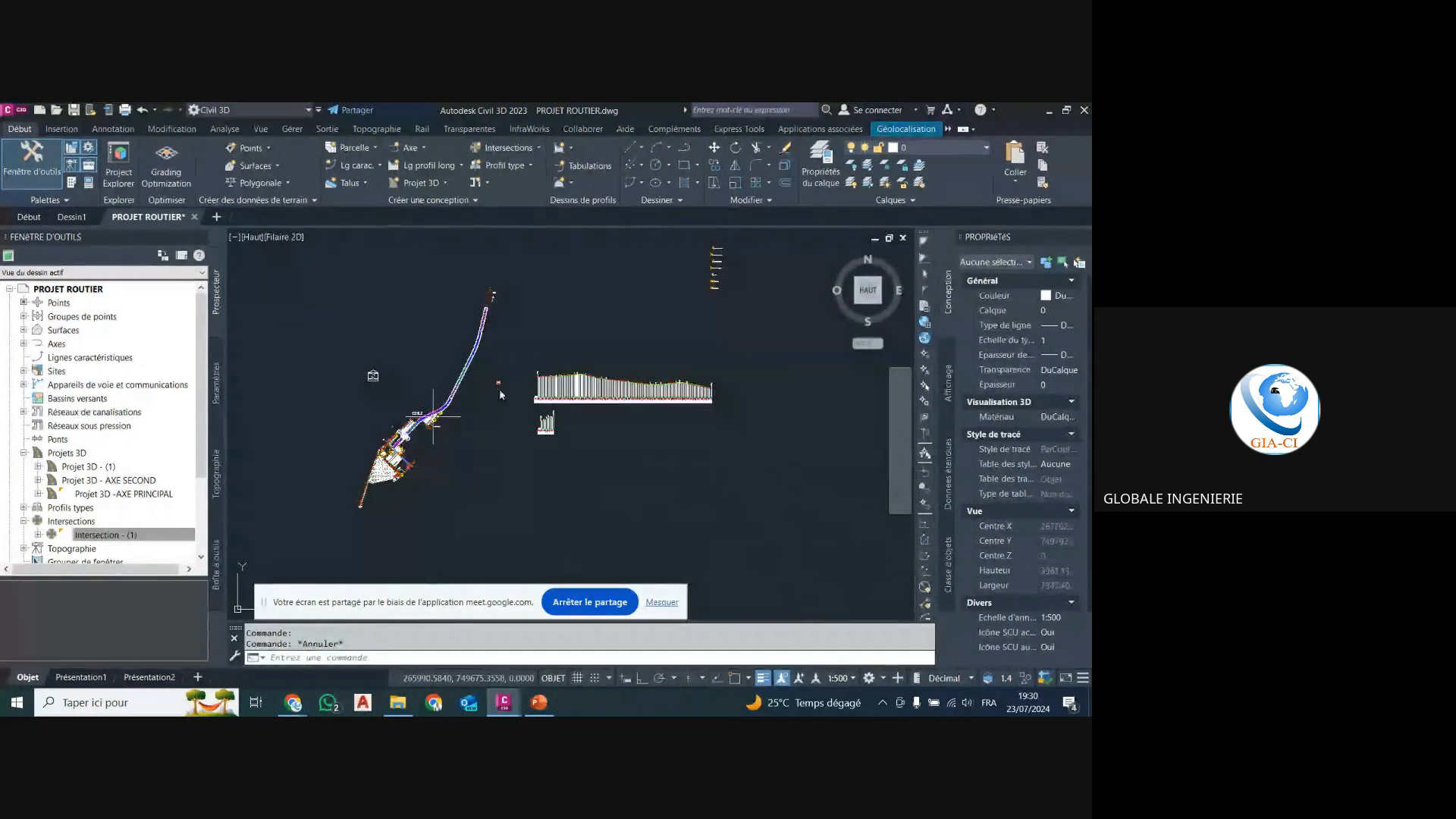
scroll(746, 269, up, 2)
scroll(743, 263, up, 6)
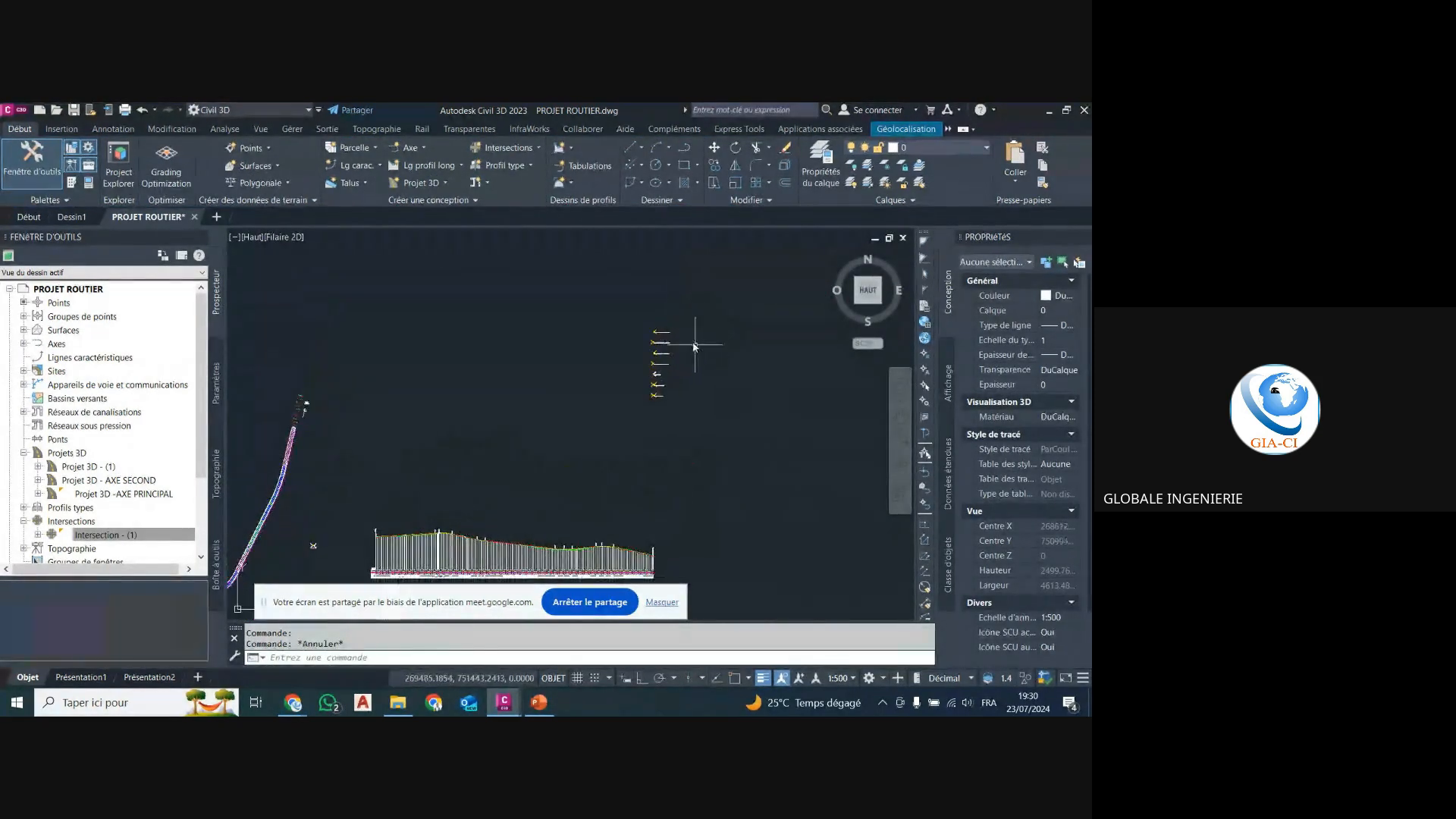
scroll(539, 329, up, 6)
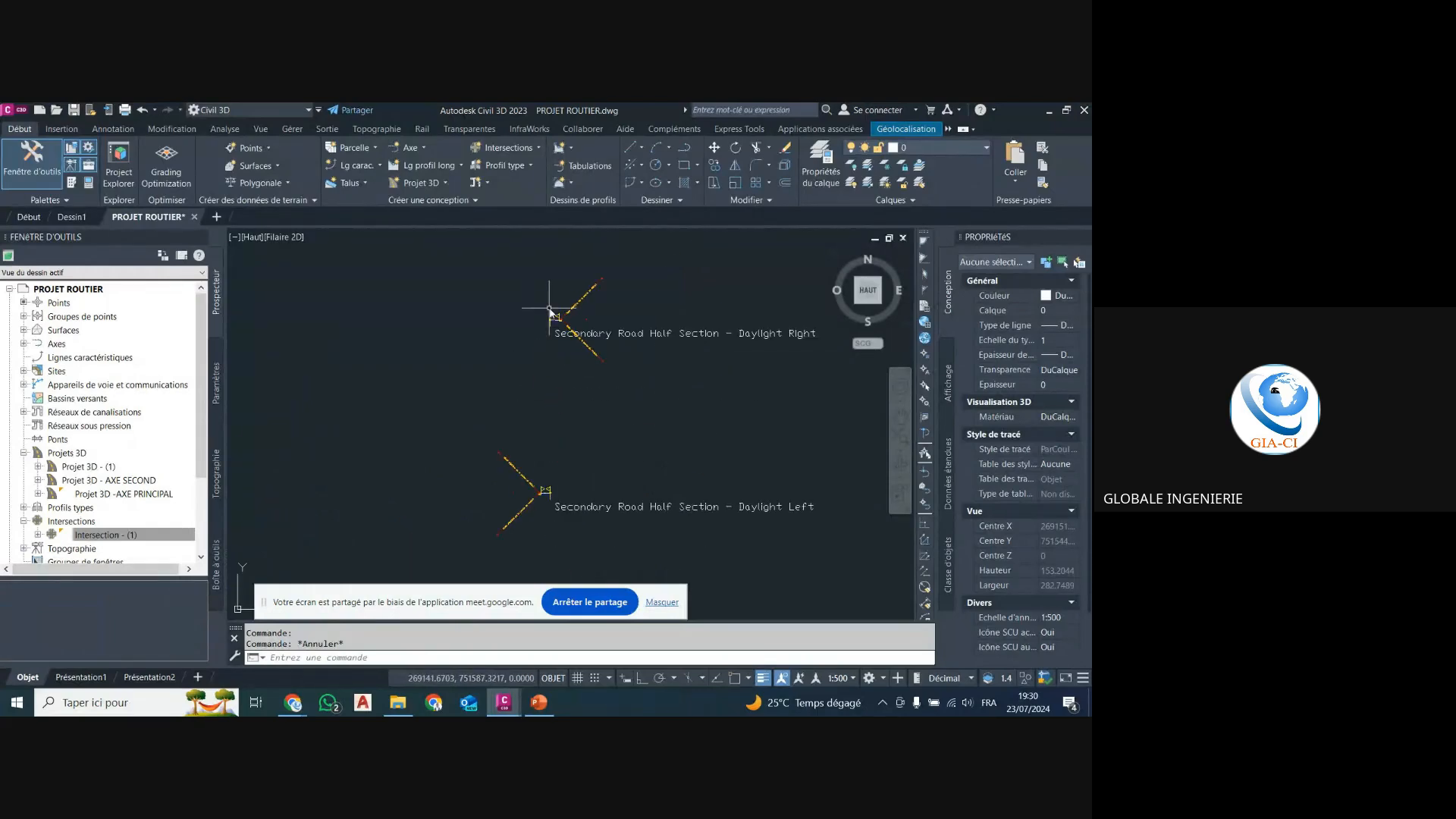
scroll(553, 326, up, 1)
scroll(560, 313, down, 7)
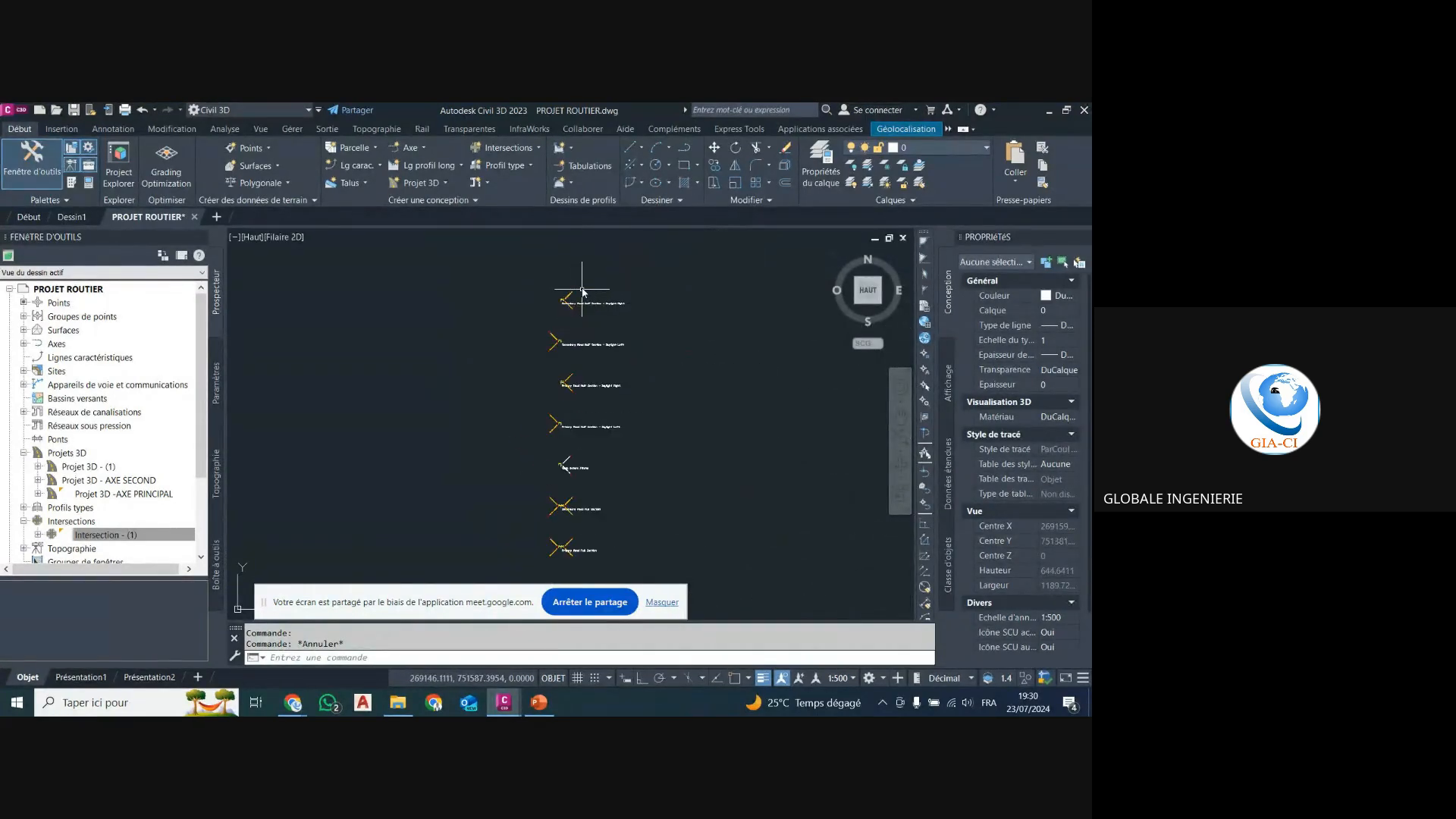
Examine the Primary Road Full Section and Secondary Road Half Section assemblies up close within the intersection assembly set.
scroll(580, 292, up, 10)
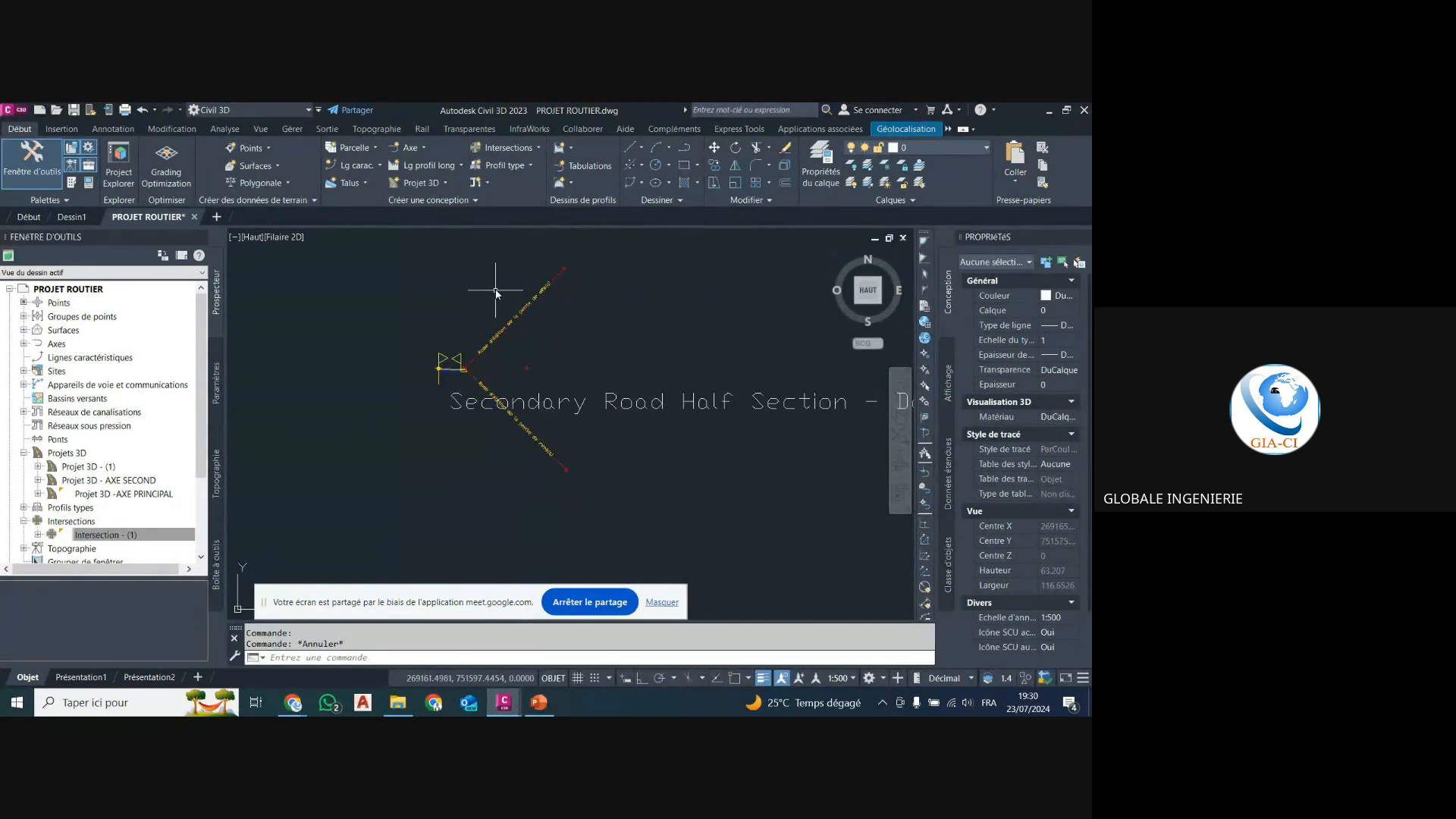
scroll(497, 294, down, 10)
scroll(489, 543, up, 10)
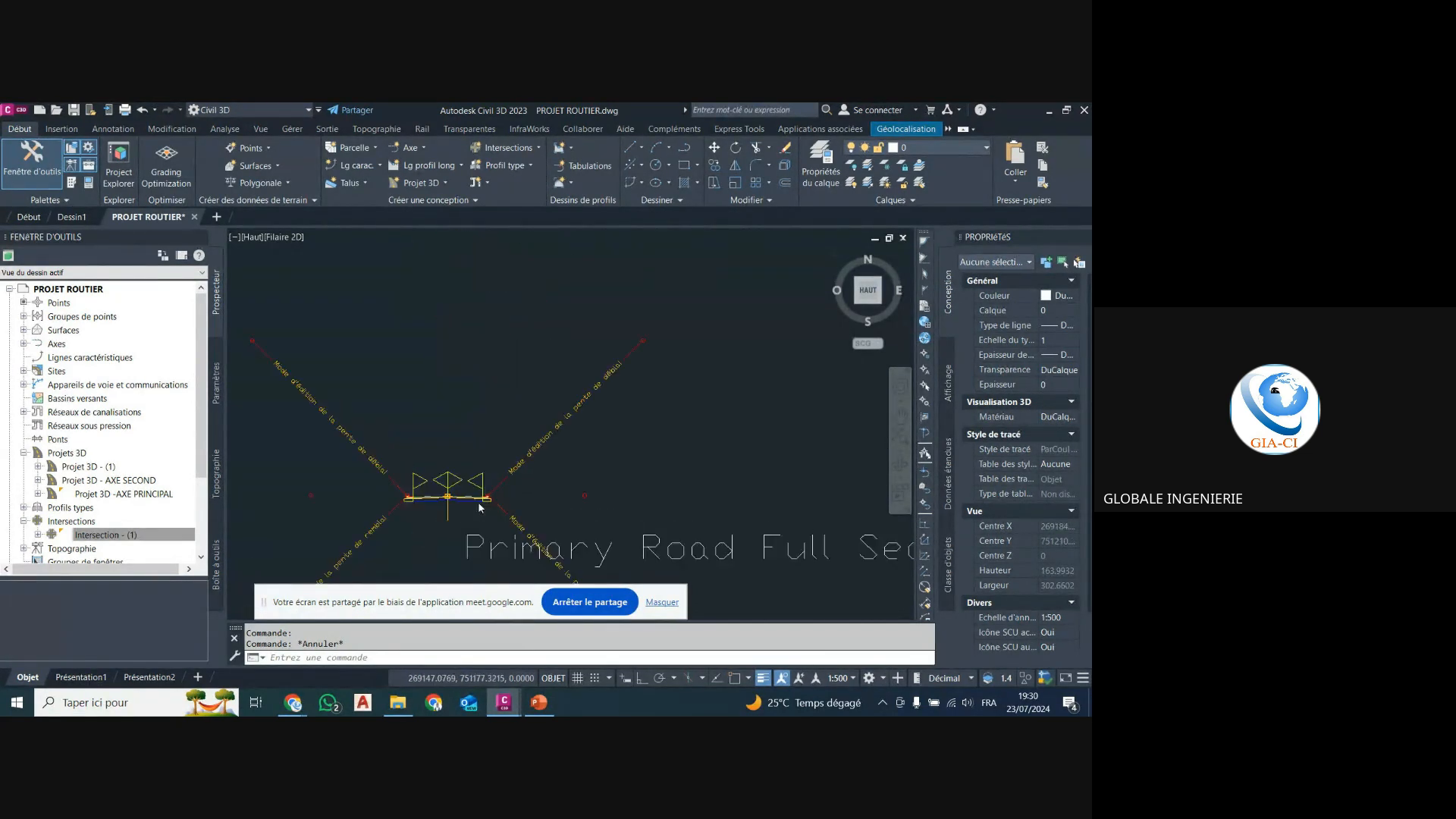
scroll(479, 507, down, 8)
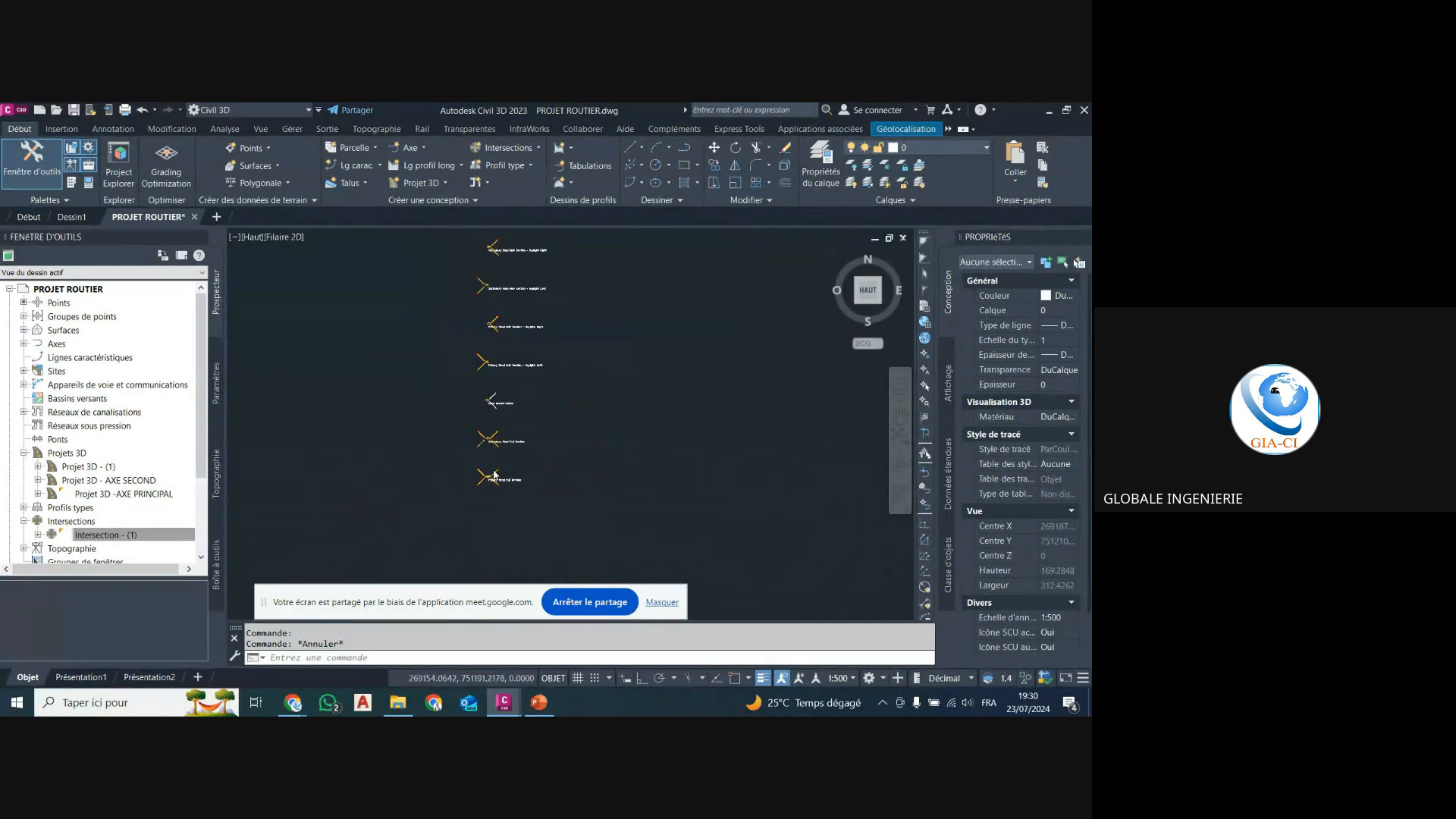
scroll(493, 329, up, 6)
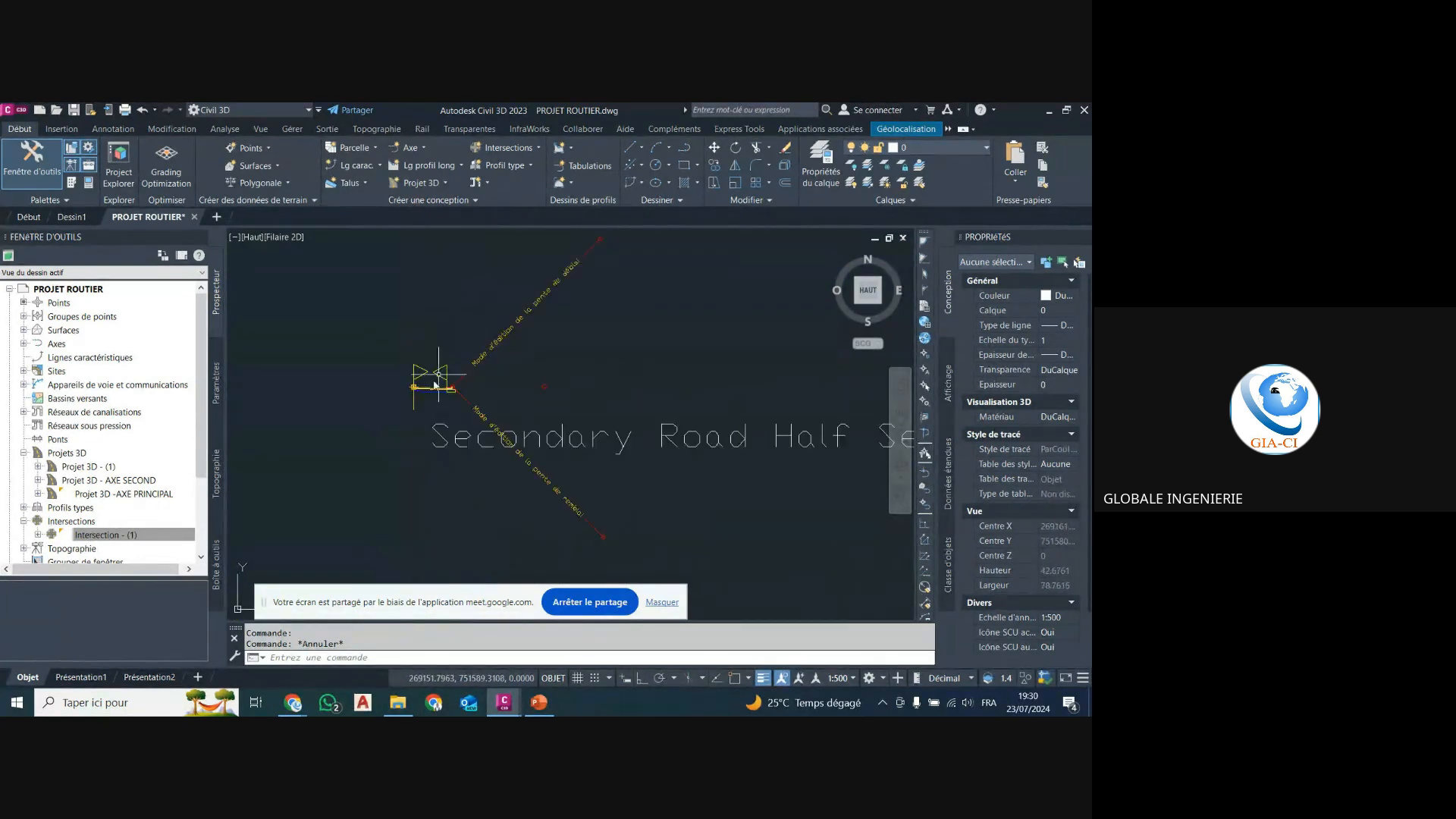
scroll(435, 385, up, 6)
scroll(546, 315, down, 8)
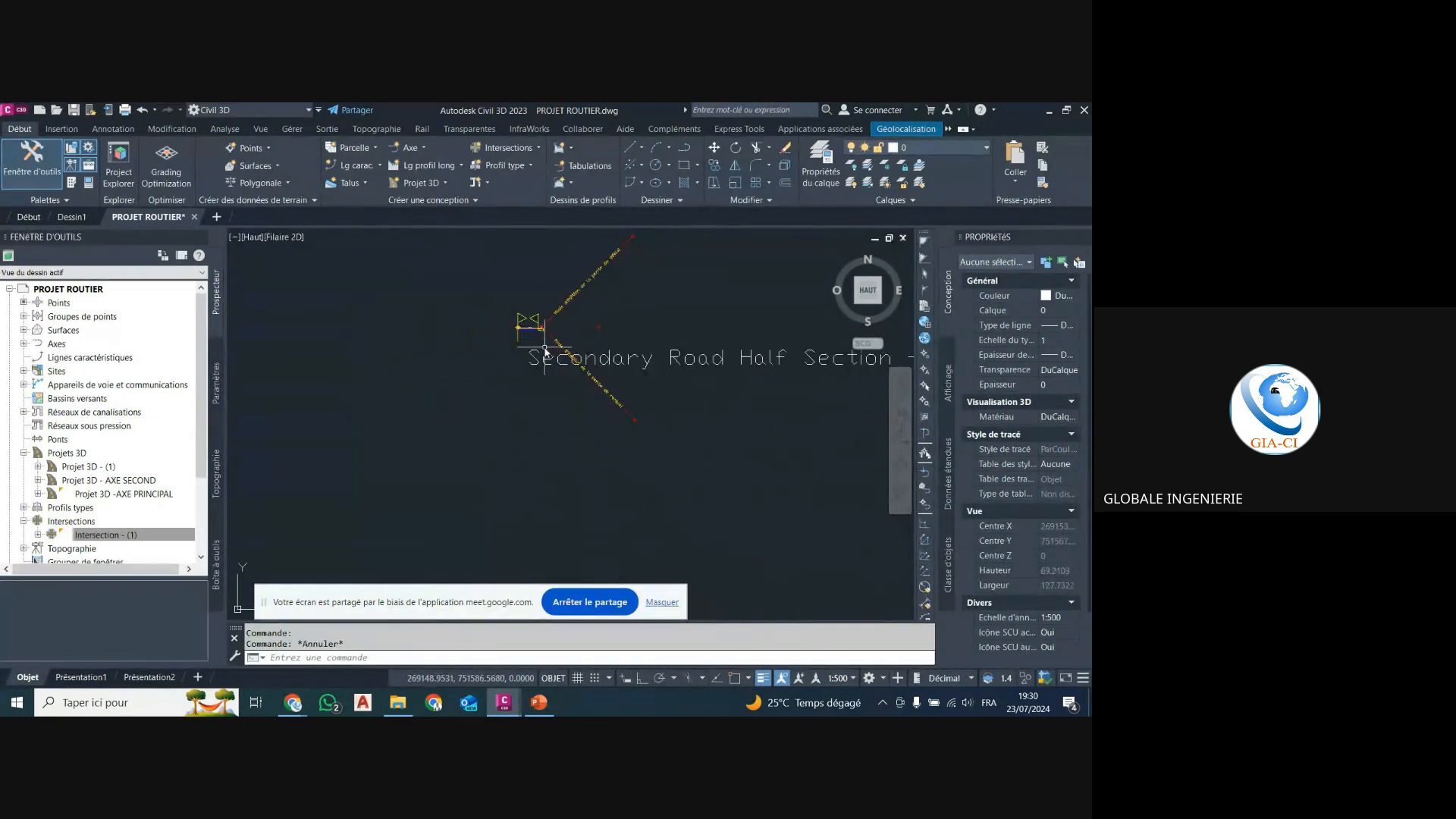
scroll(550, 319, down, 10)
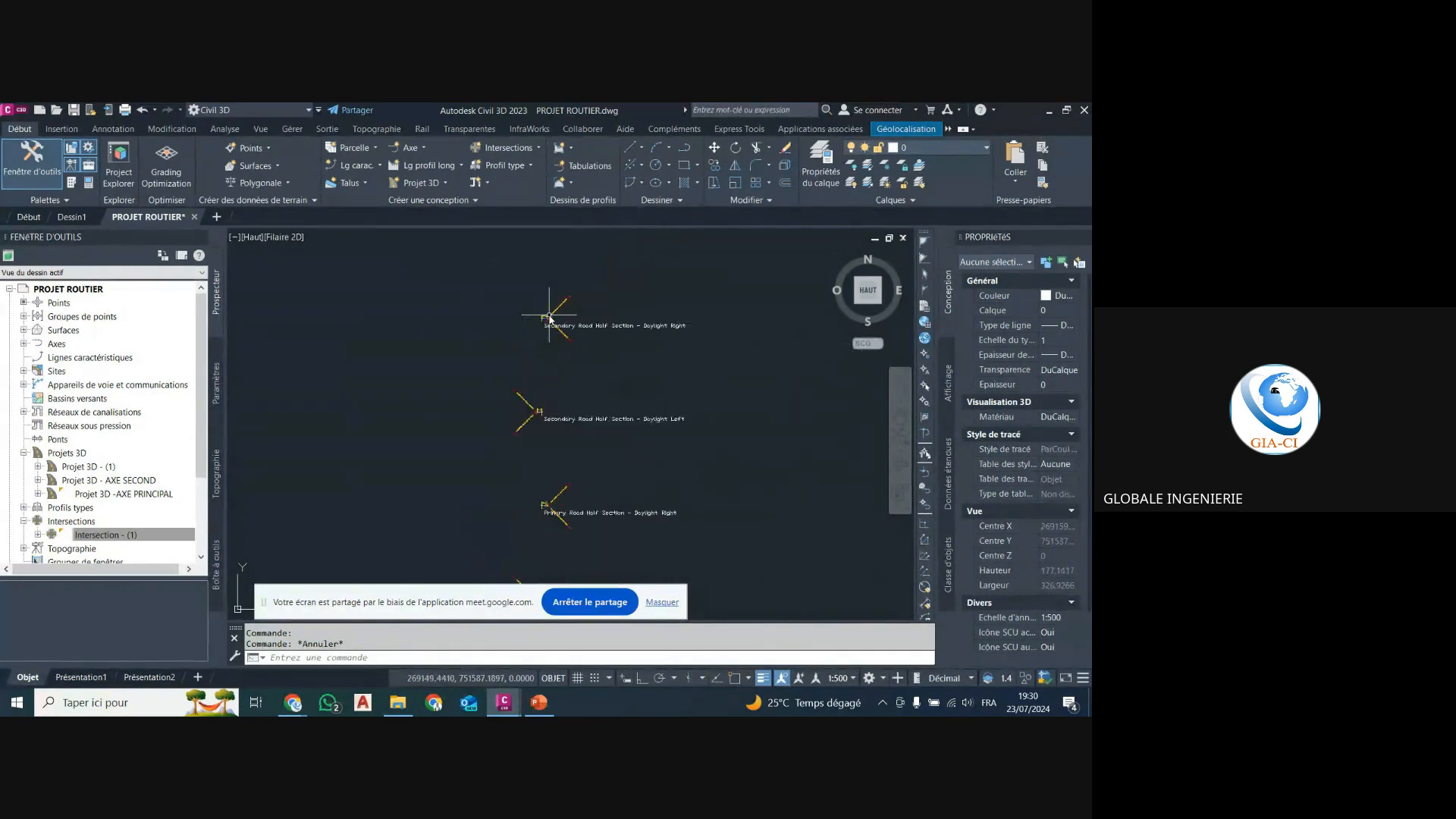
Examine the lane and outer curb of the Secondary Road Half Section - Daylight Right assembly up close.
scroll(545, 317, up, 6)
scroll(561, 317, down, 6)
scroll(571, 316, up, 18)
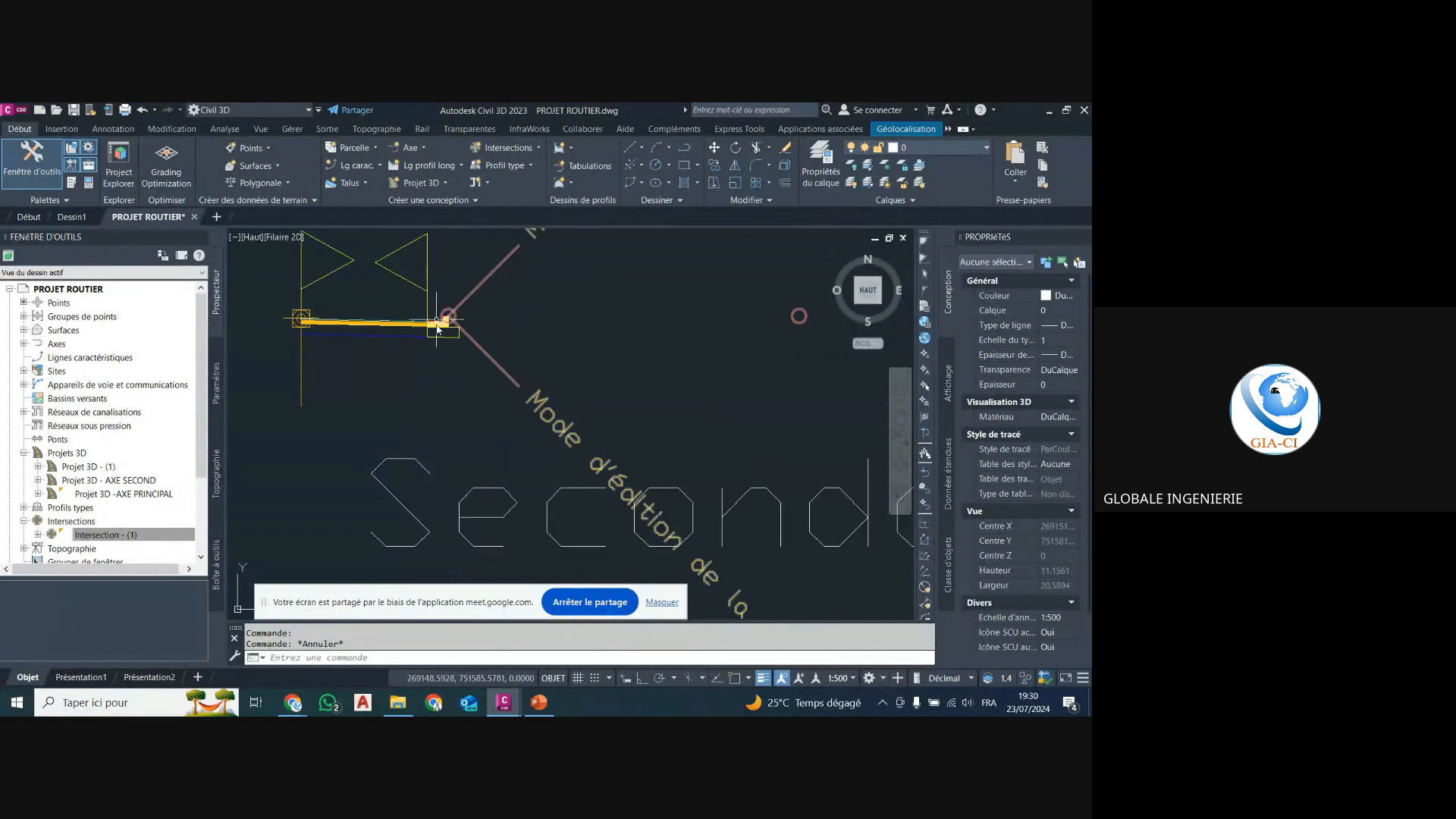
scroll(474, 352, down, 4)
scroll(475, 352, up, 8)
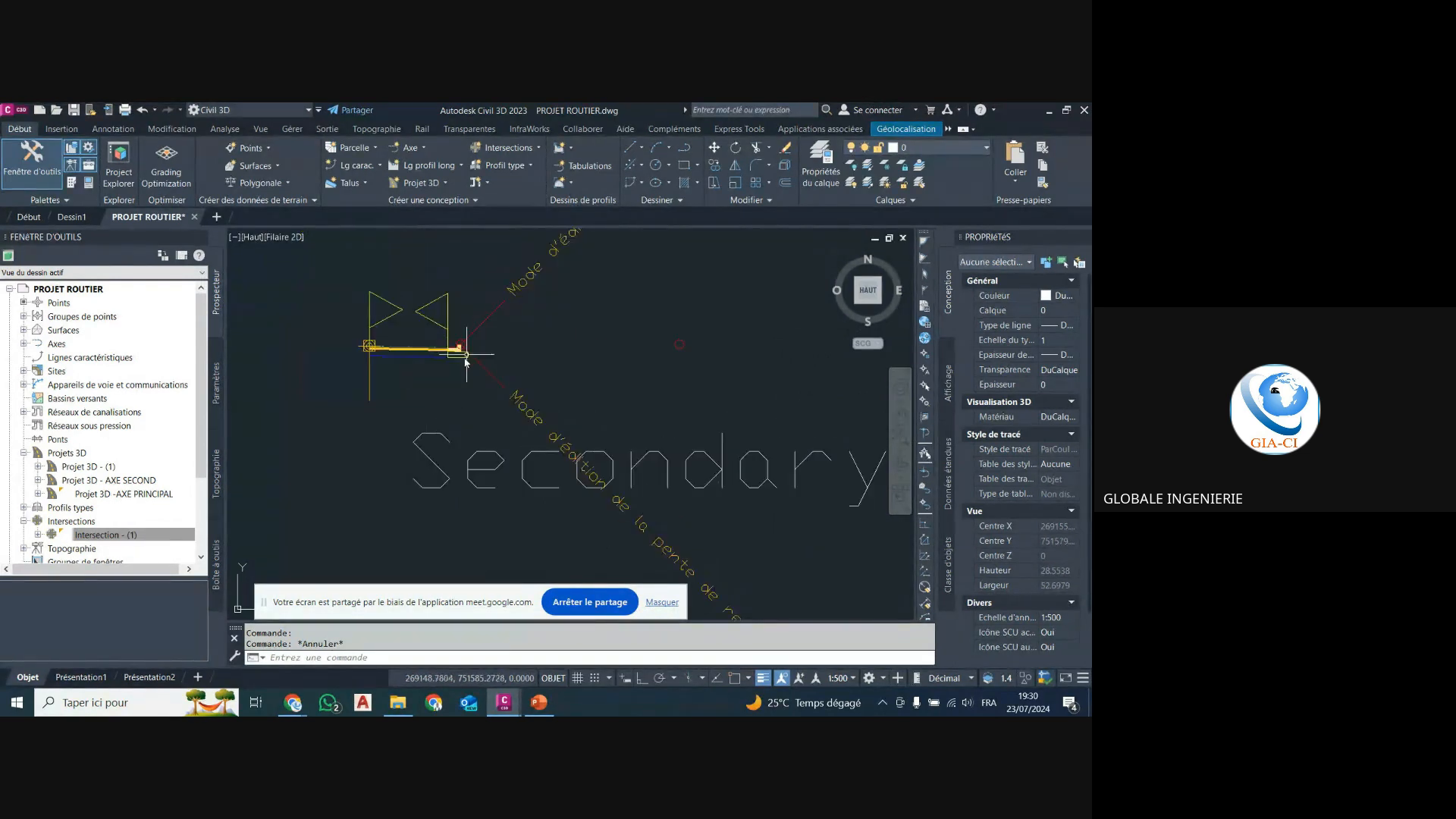
scroll(439, 327, down, 10)
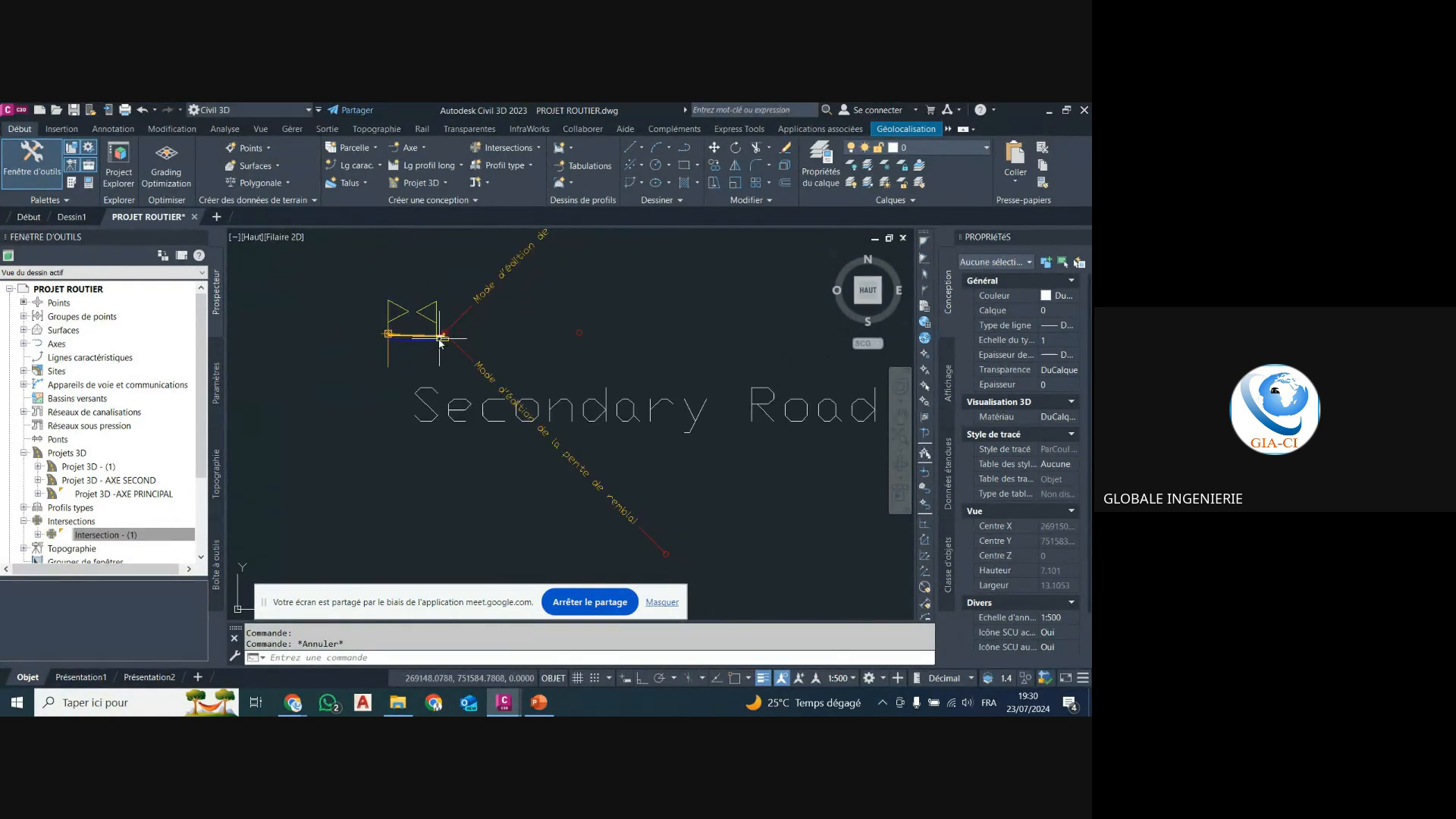
scroll(452, 333, up, 5)
scroll(486, 307, down, 5)
scroll(496, 285, down, 6)
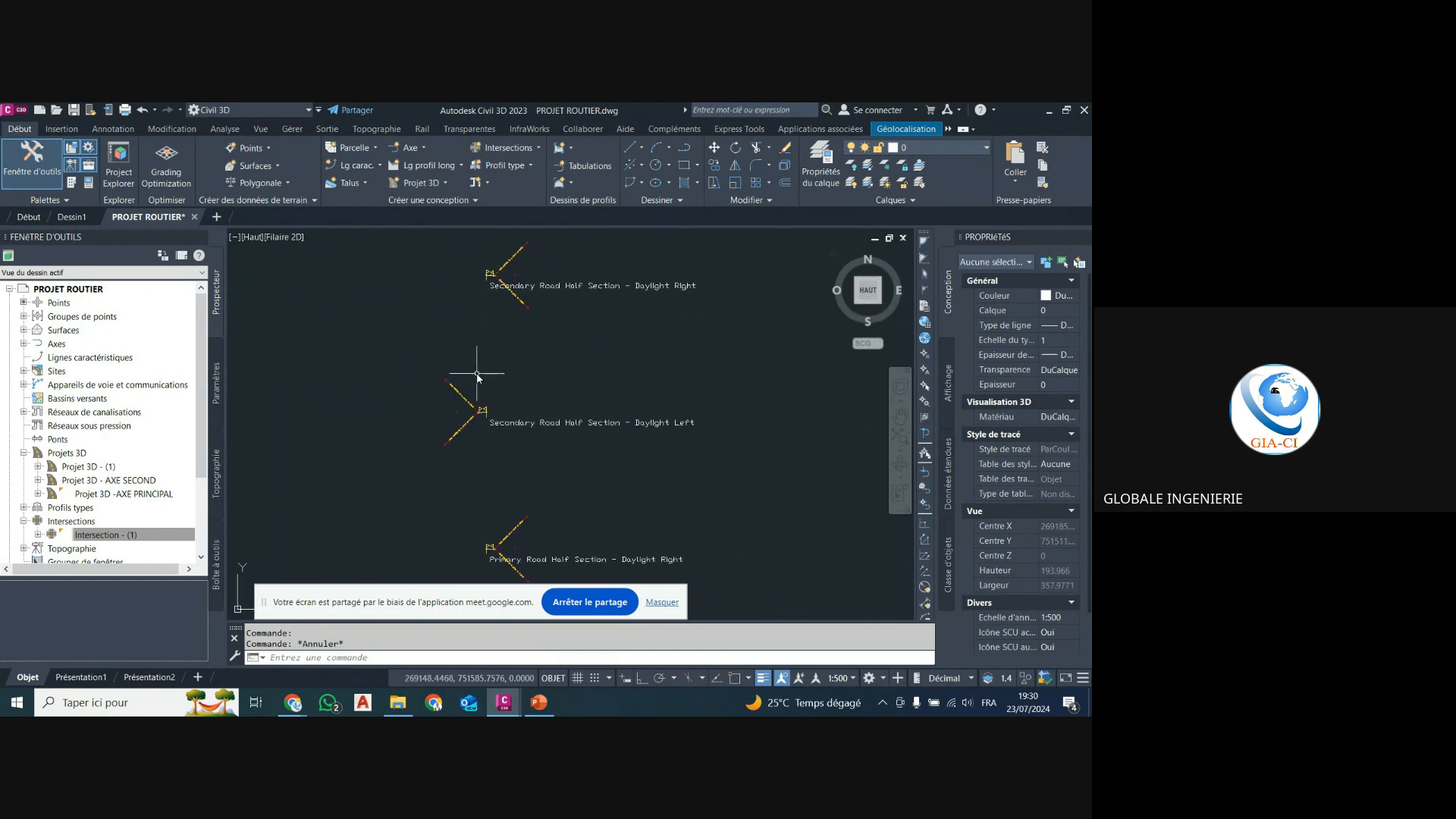
Look over the whole column of intersection assemblies, and inspect the pavement layers and curb of the Secondary Road Half Section - Daylight Right.
scroll(477, 375, down, 4)
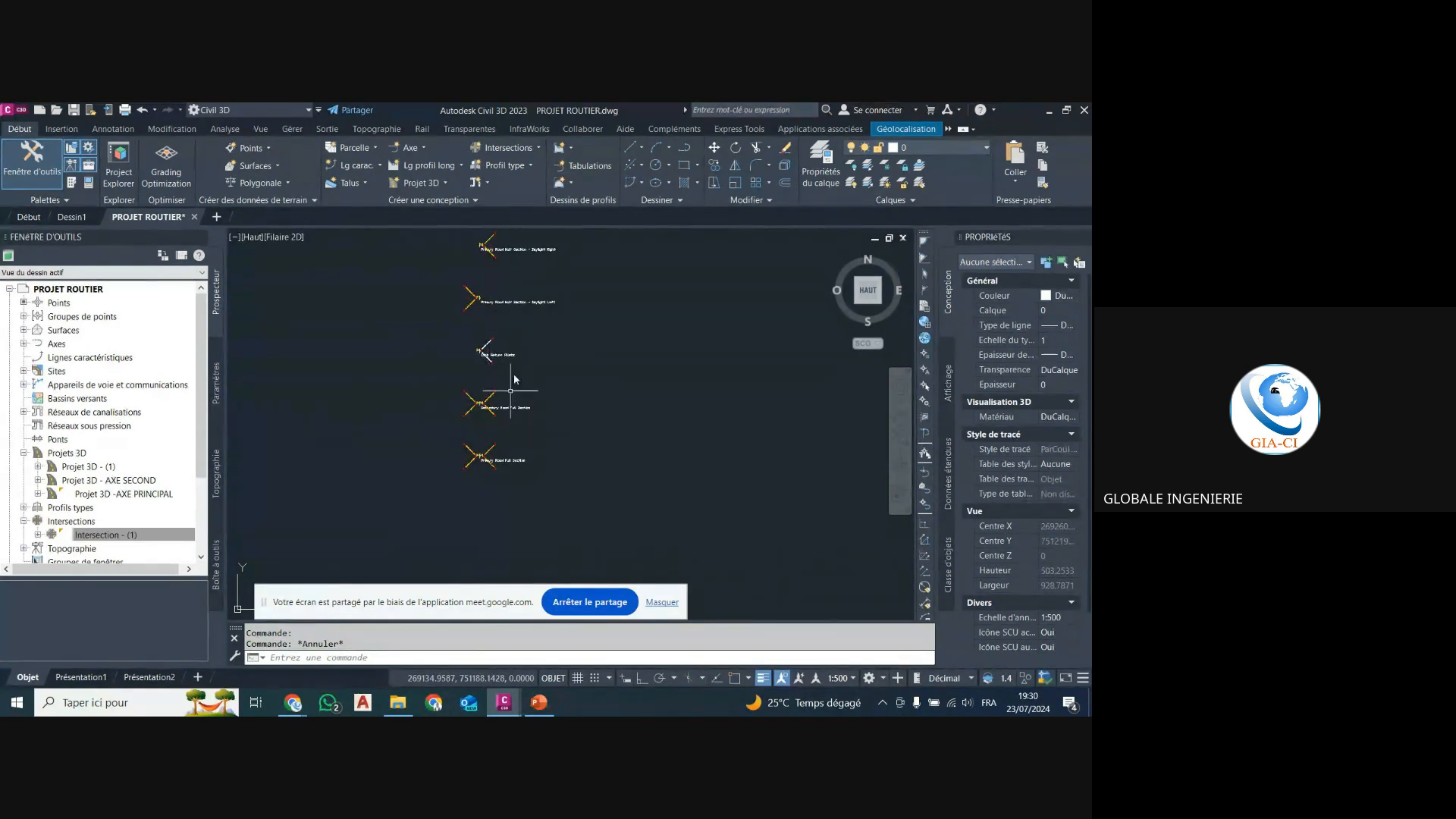
scroll(513, 373, down, 2)
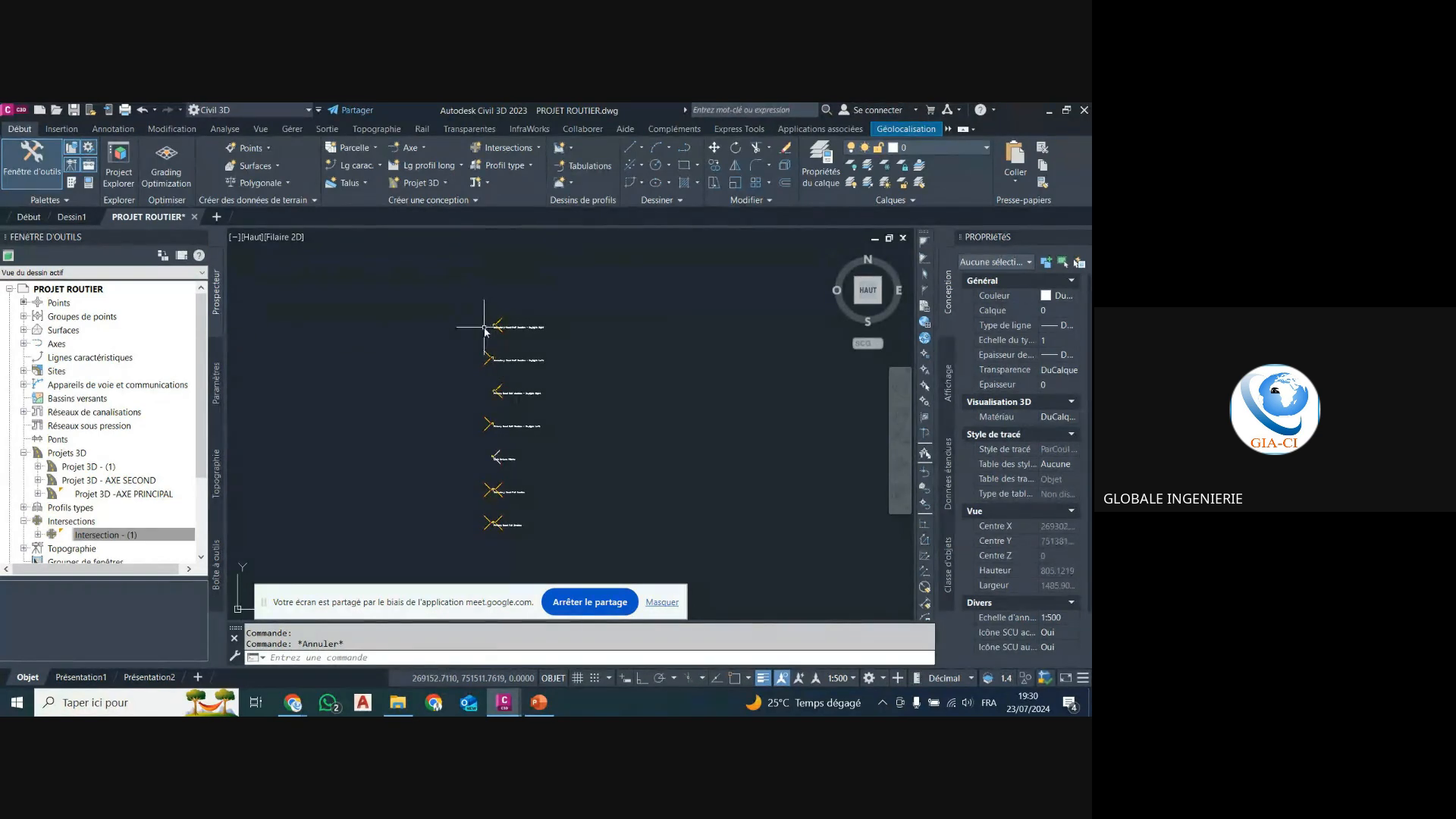
scroll(484, 331, up, 15)
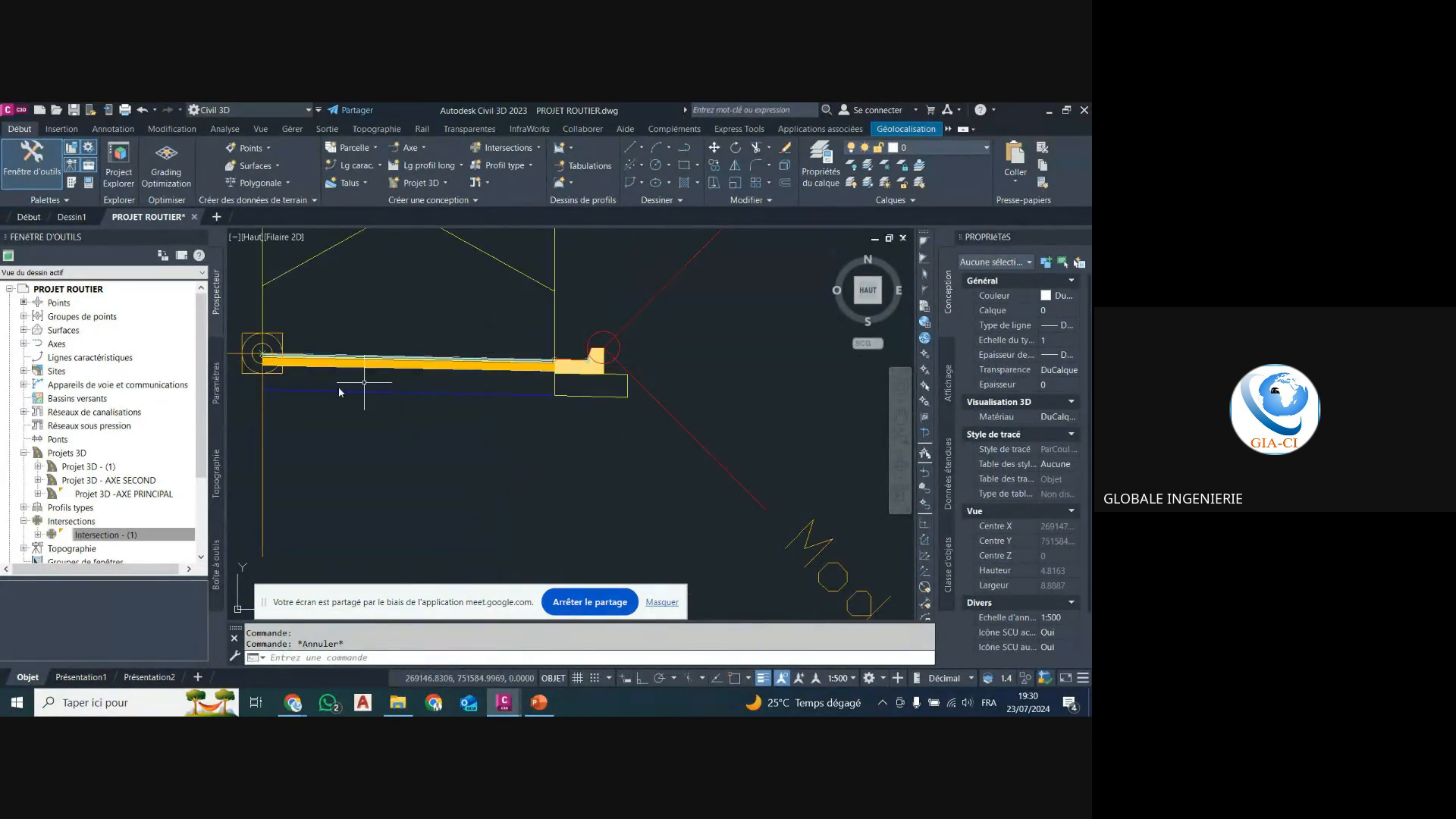
scroll(443, 372, up, 7)
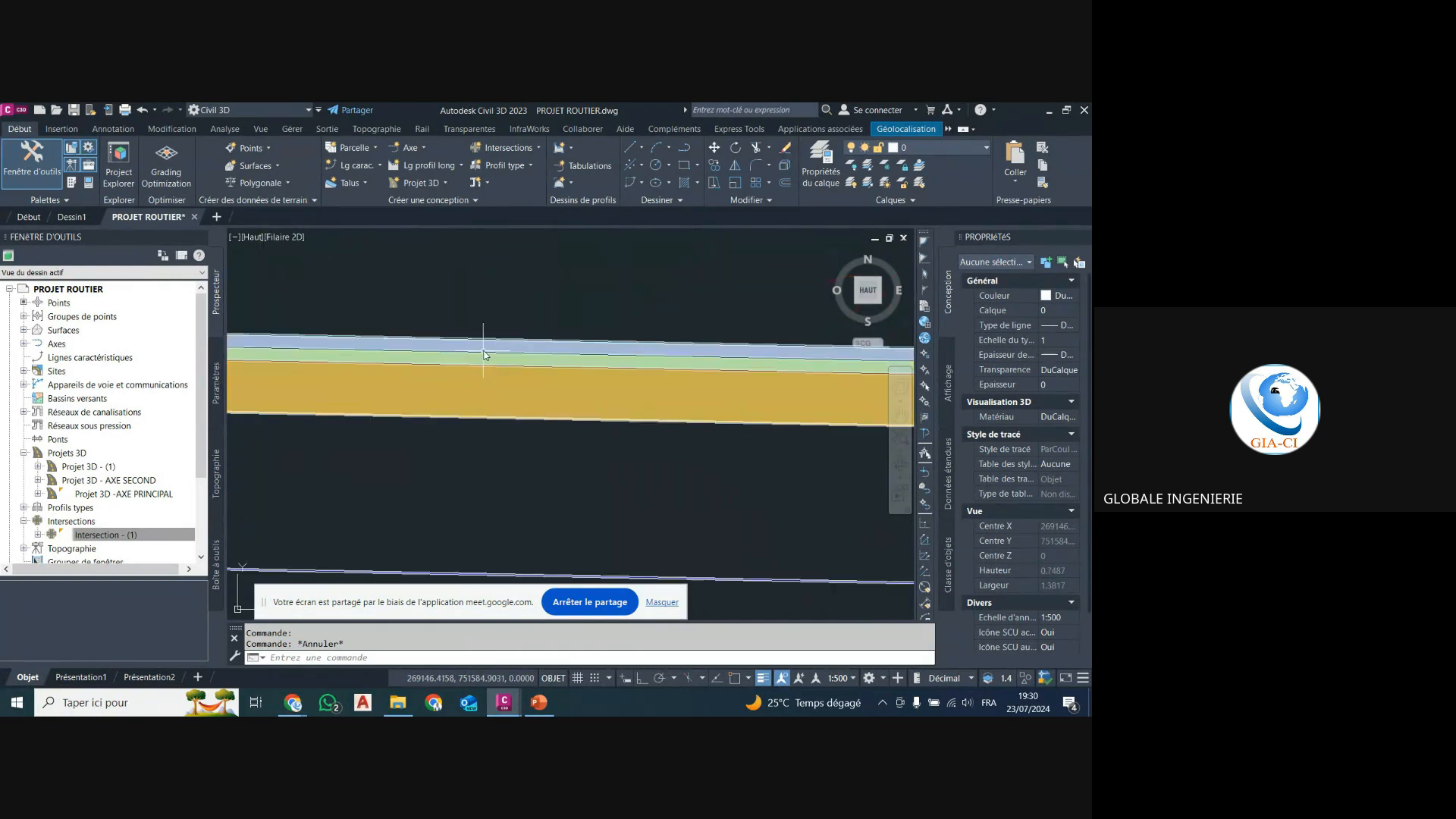
scroll(491, 377, down, 4)
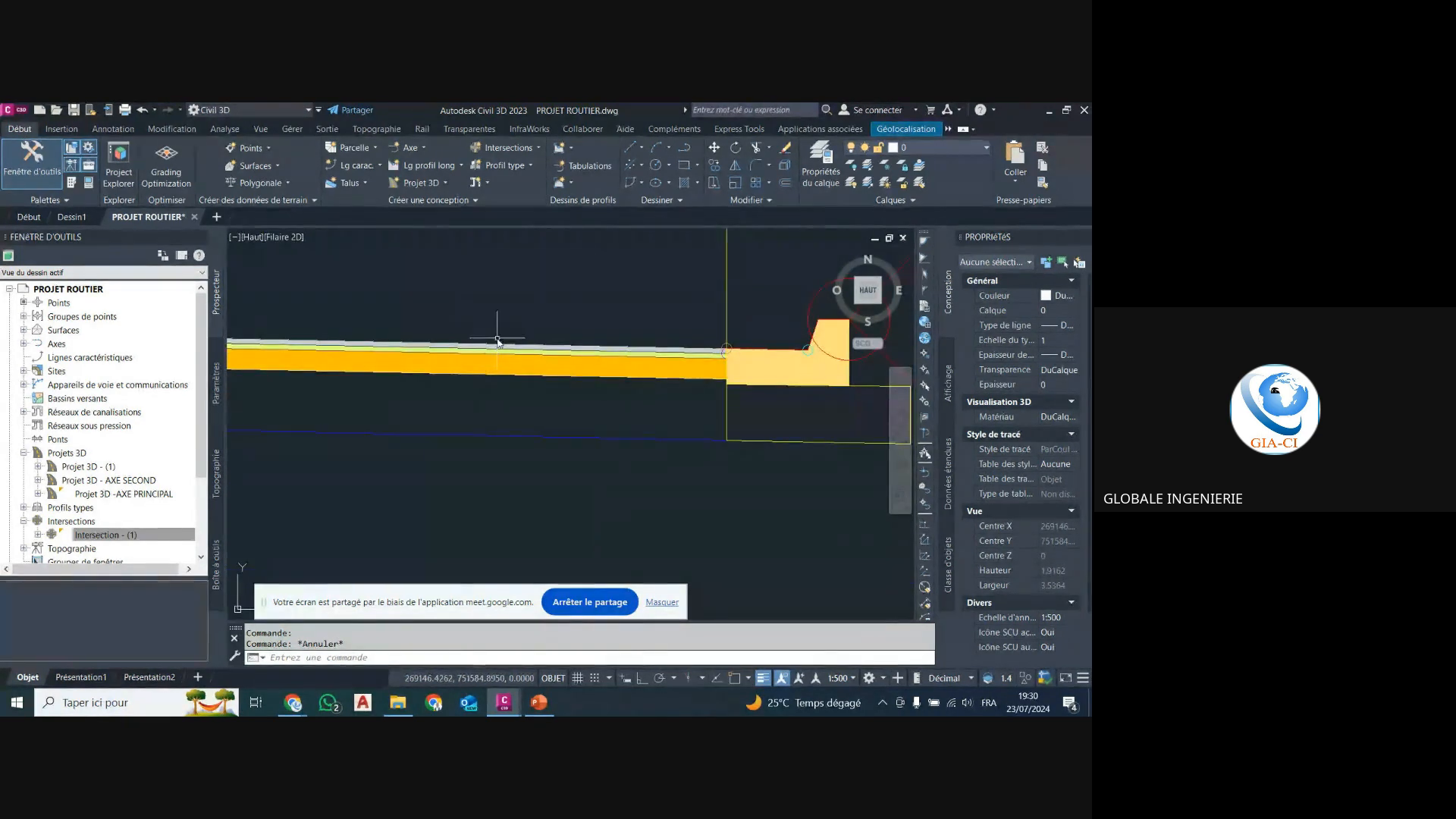
scroll(498, 341, up, 6)
scroll(501, 434, down, 6)
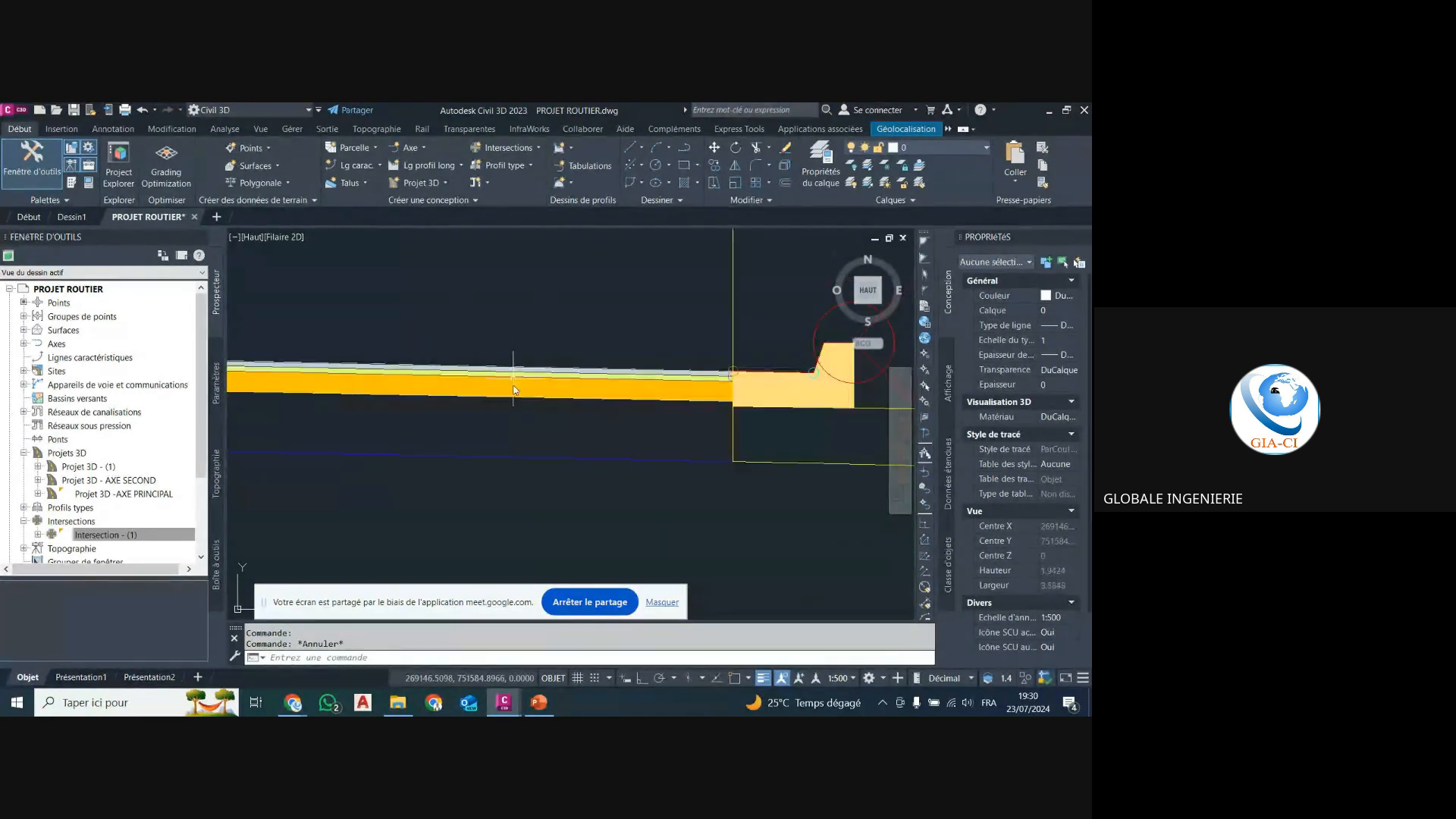
scroll(559, 317, down, 14)
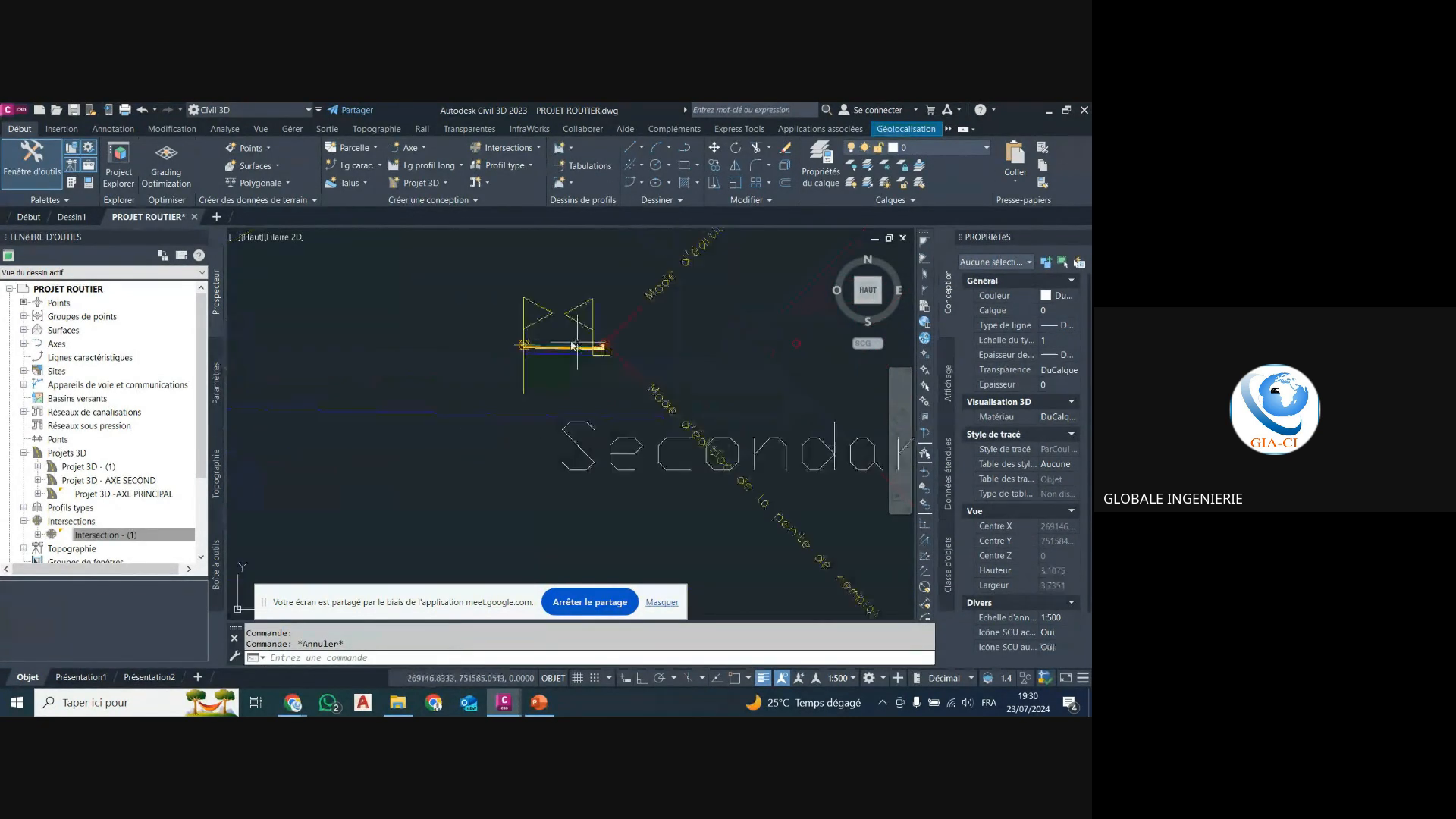
scroll(568, 319, up, 3)
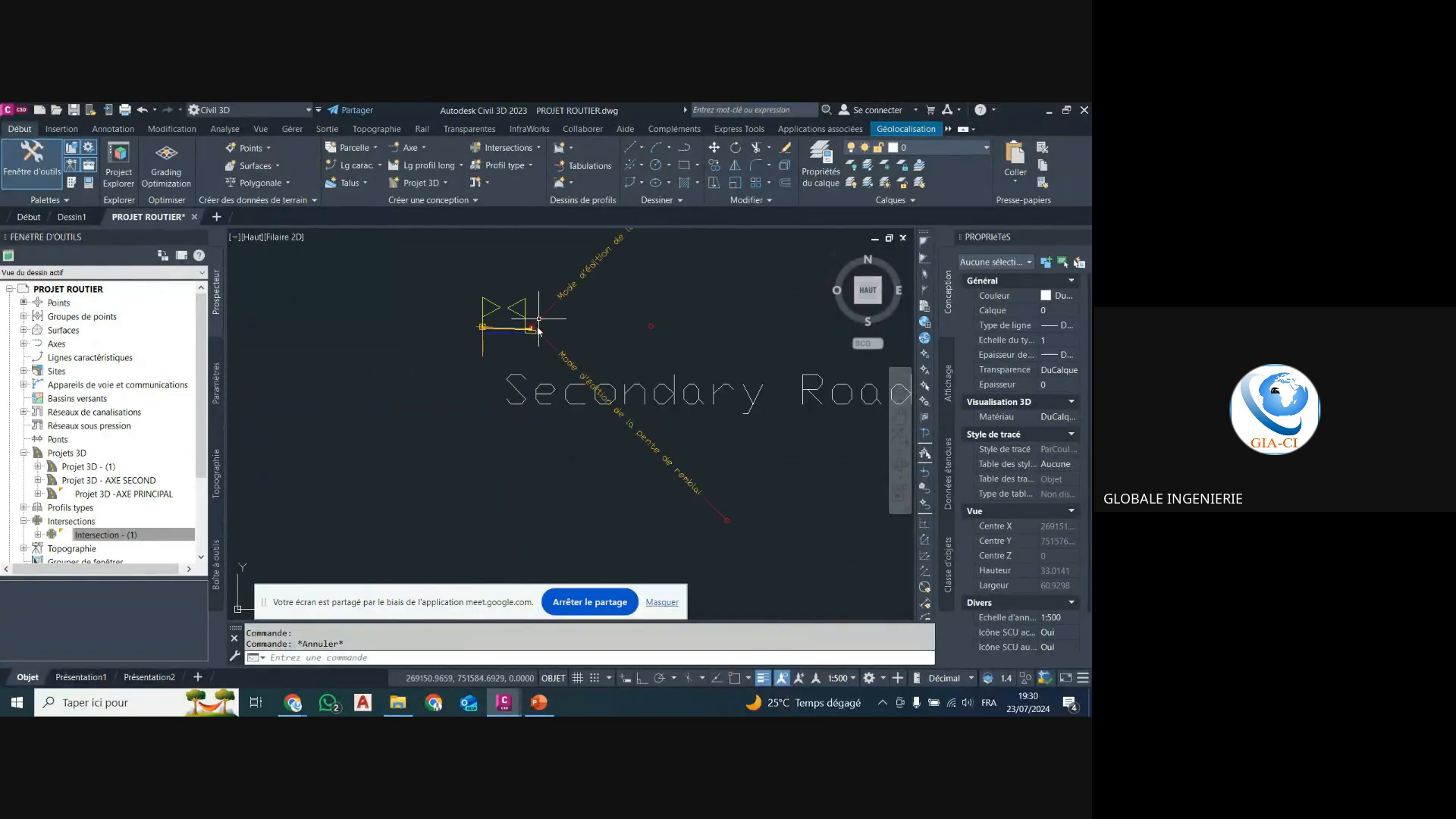
Check where the intersection assemblies lie relative to the corridors and profile views, and review the Secondary Road Half Section - Daylight Right label and section.
scroll(563, 324, down, 8)
scroll(564, 319, down, 6)
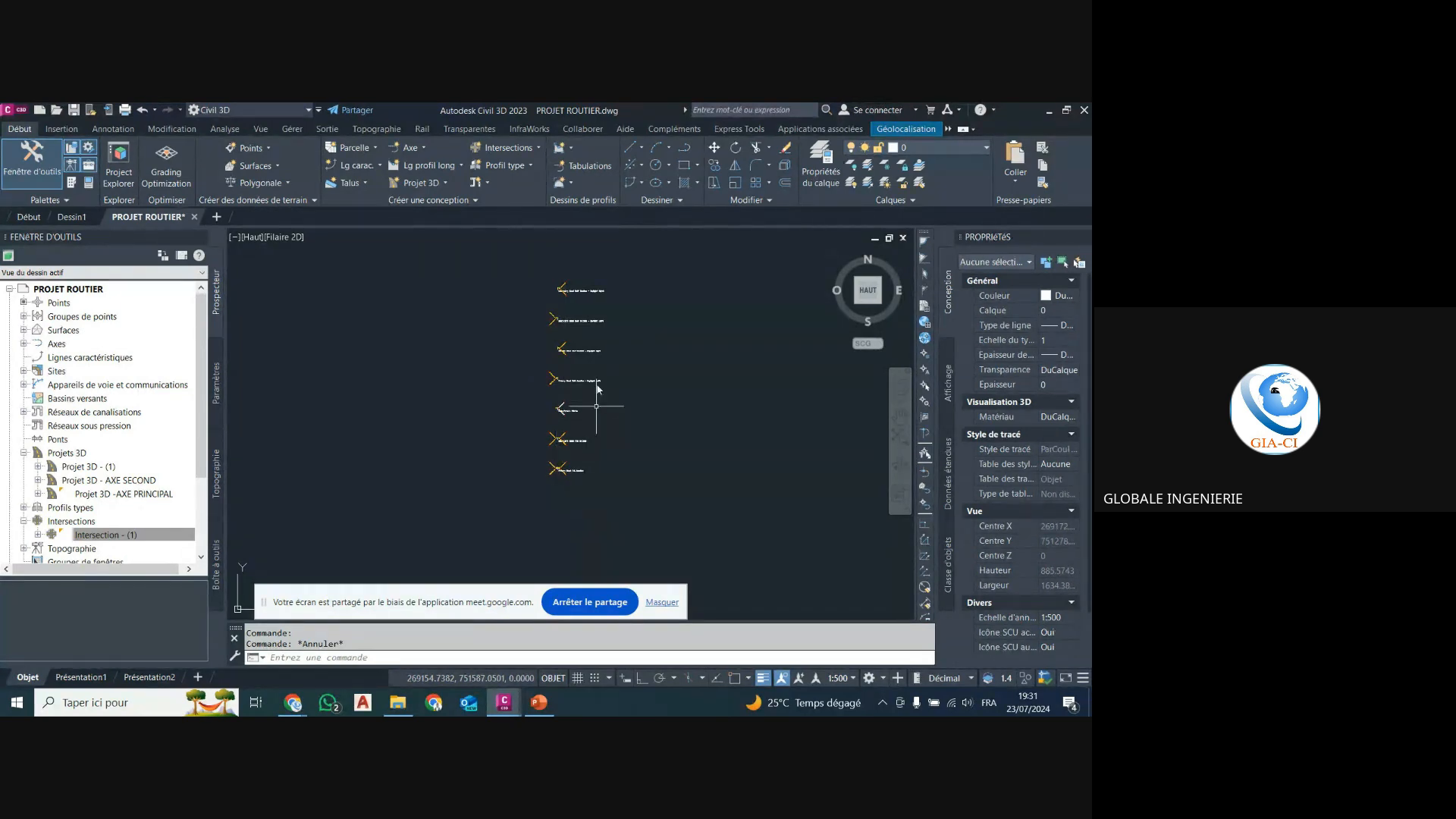
scroll(596, 406, down, 6)
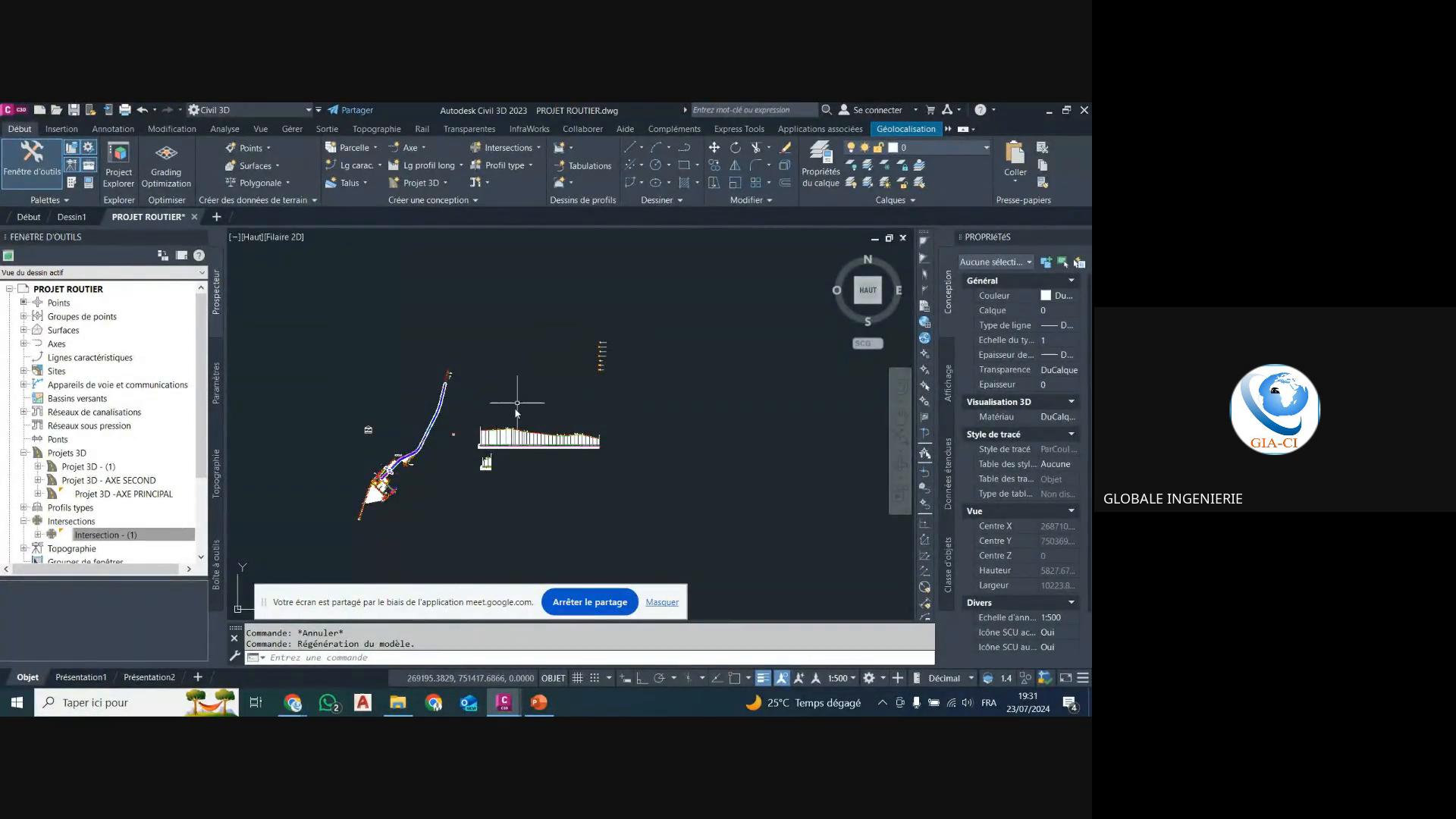
scroll(608, 339, up, 15)
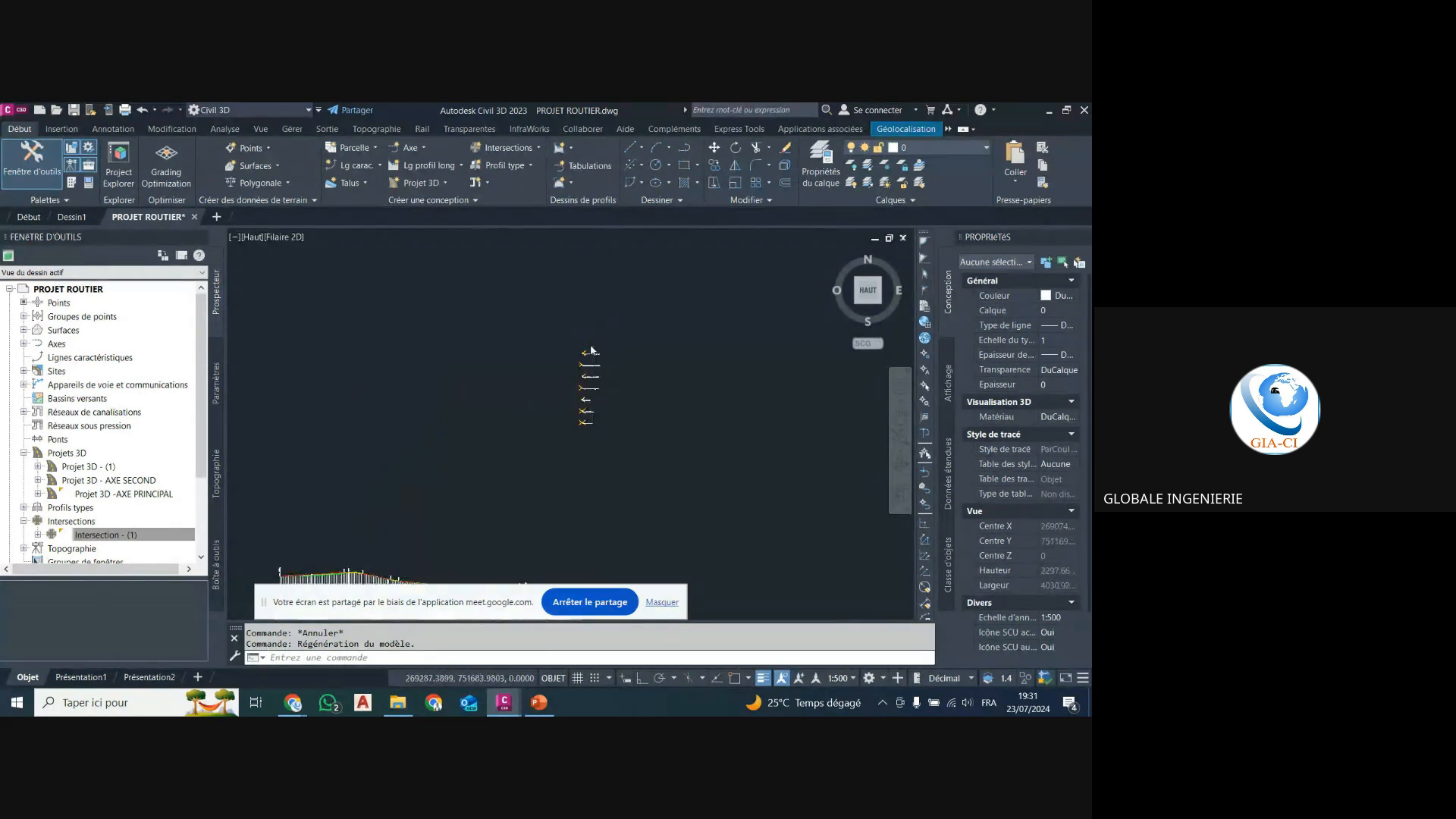
scroll(603, 363, up, 2)
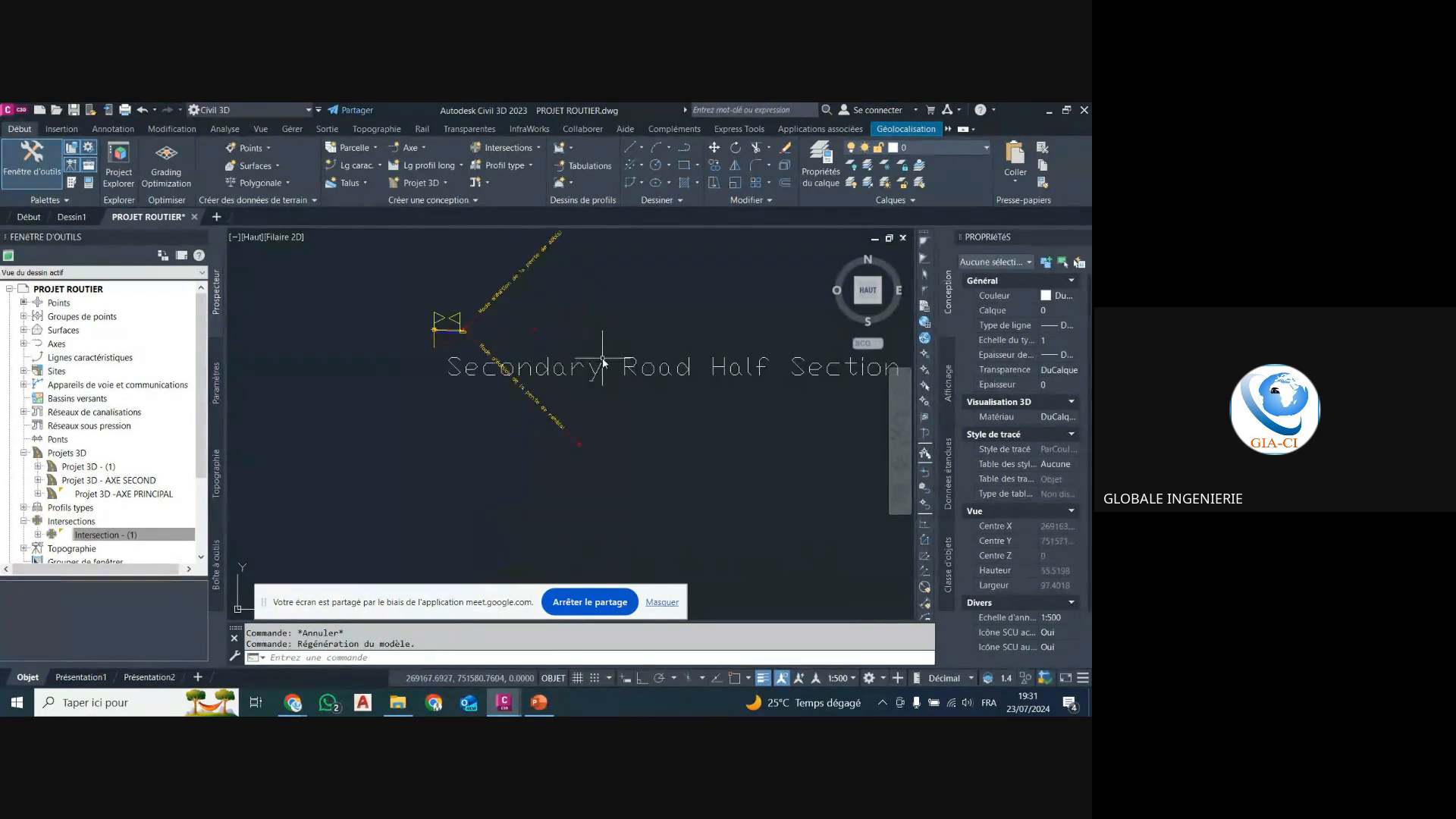
scroll(630, 383, down, 2)
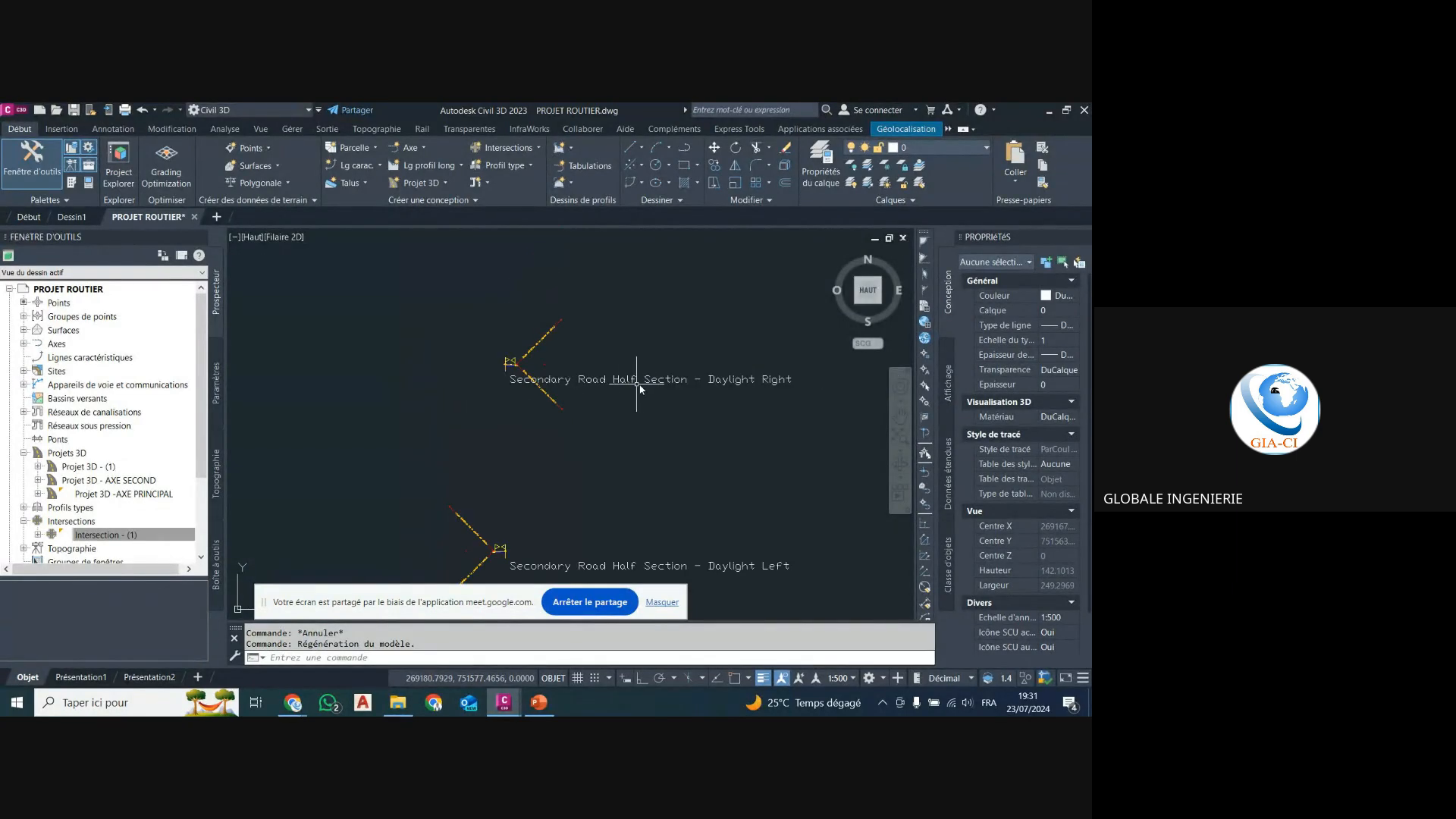
scroll(640, 384, up, 4)
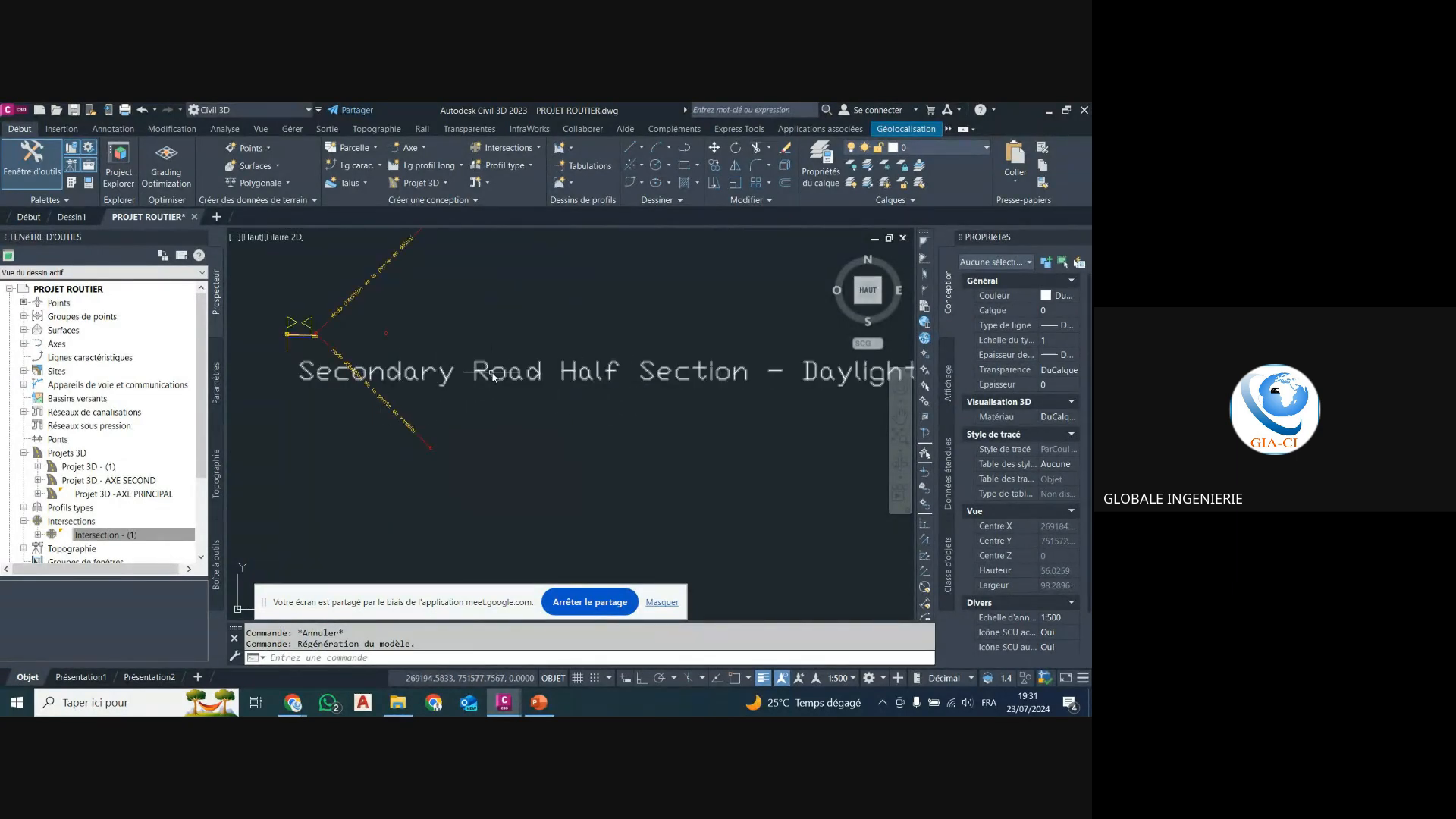
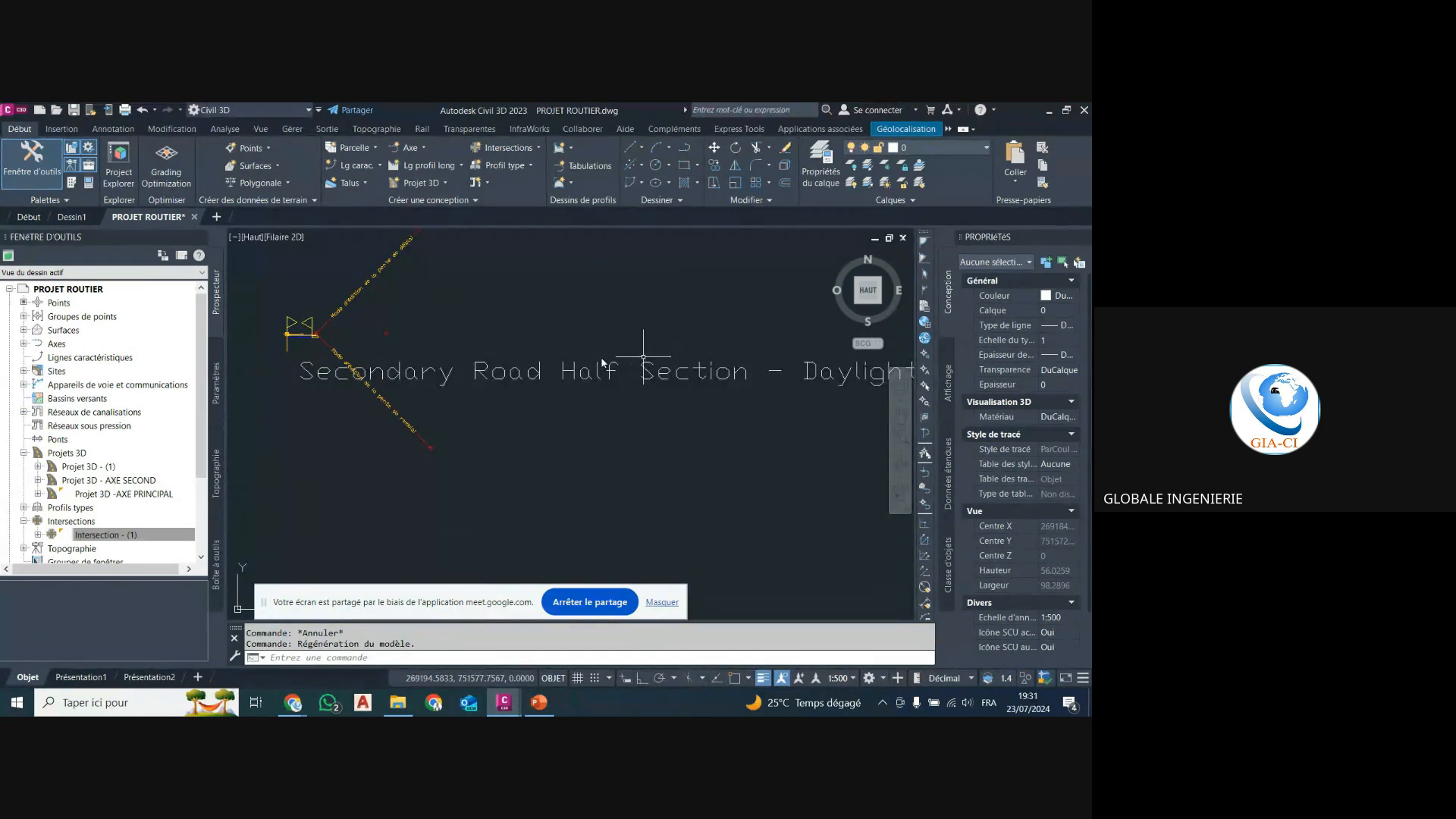
scroll(576, 372, down, 3)
scroll(461, 368, up, 5)
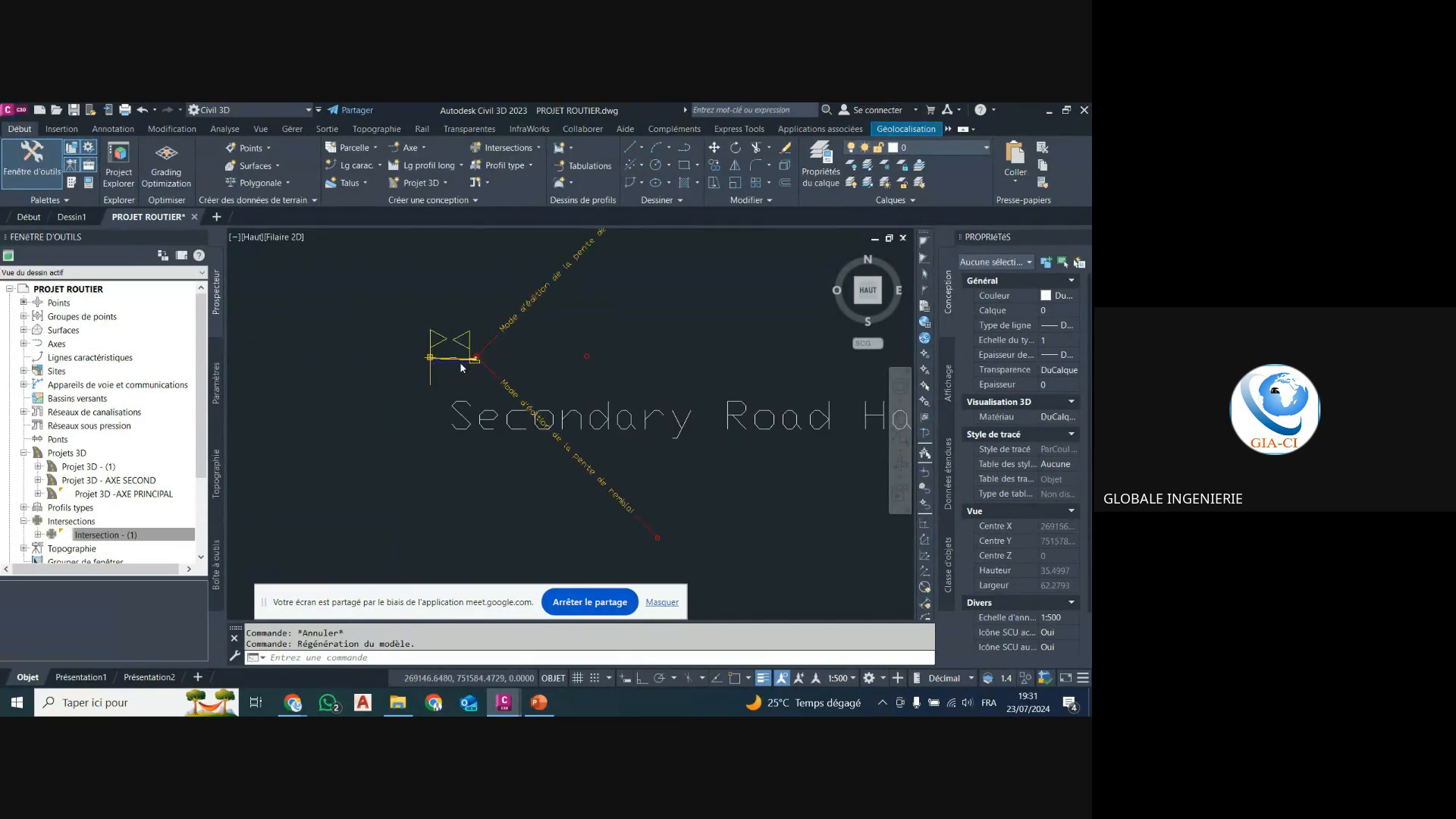
scroll(461, 368, up, 4)
scroll(583, 327, down, 15)
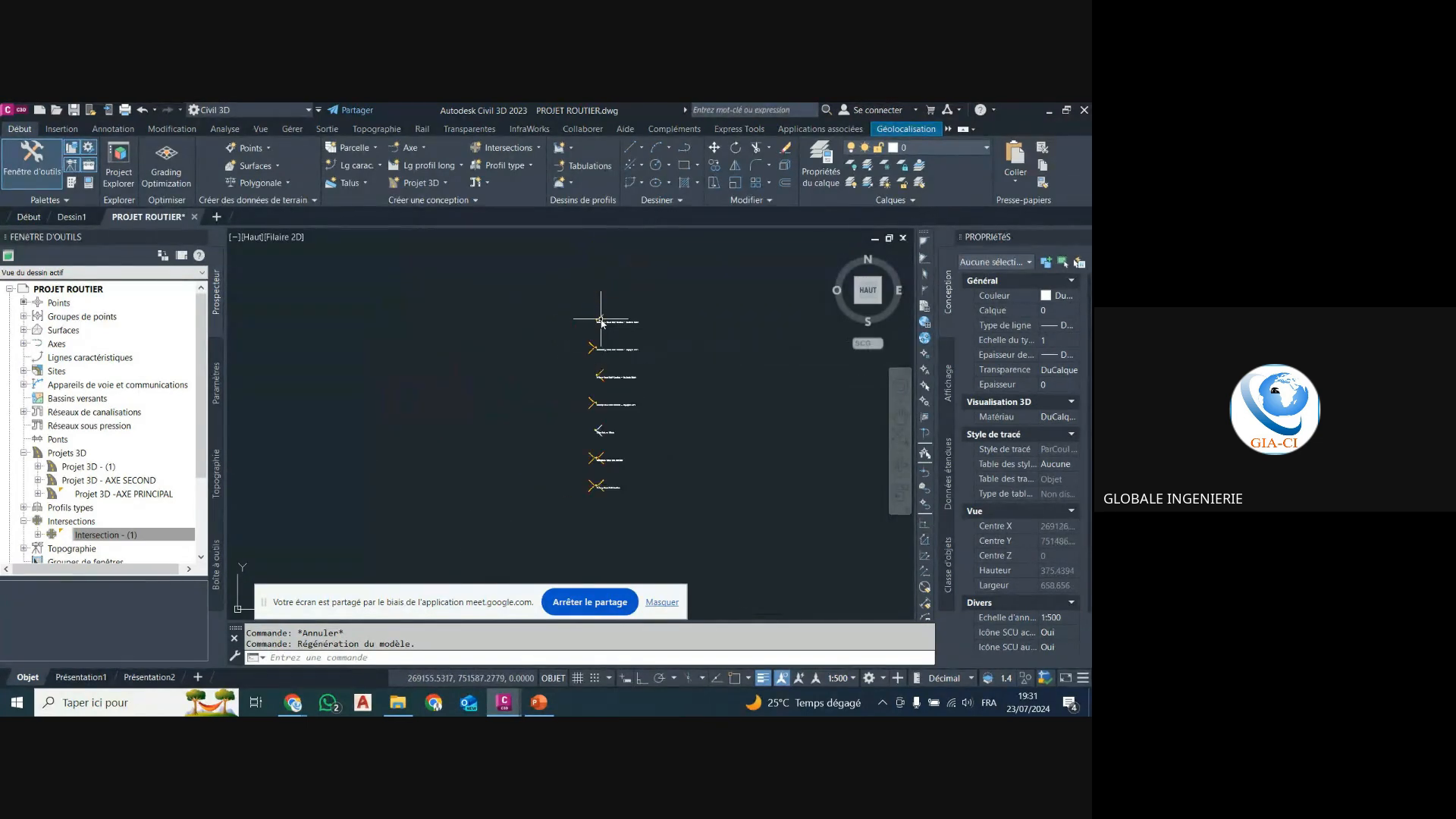
Examine the project's own full road assembly between the main corridor and the profile views, including its vertical edge and side ditch.
scroll(425, 465, up, 15)
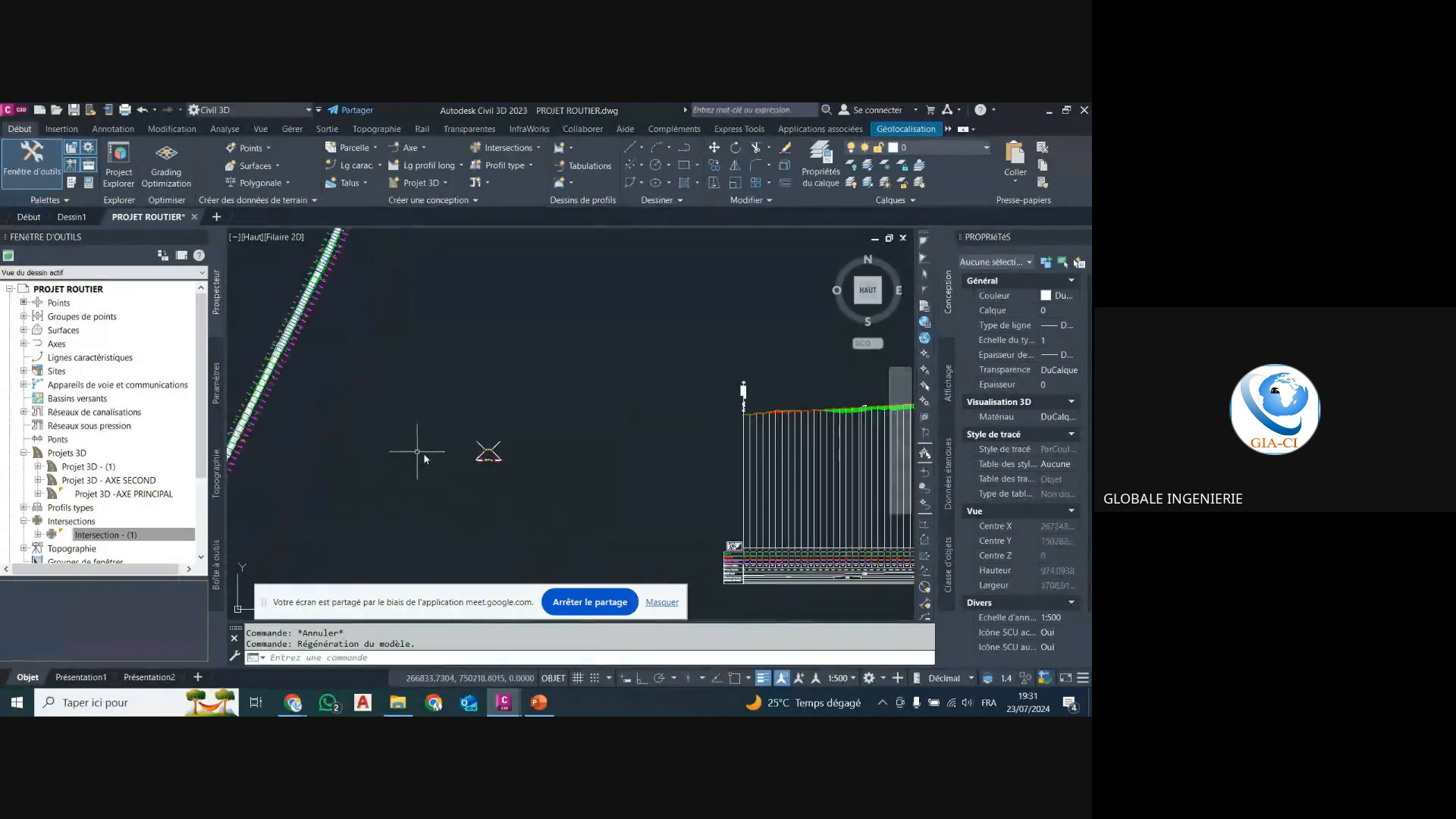
scroll(512, 446, up, 5)
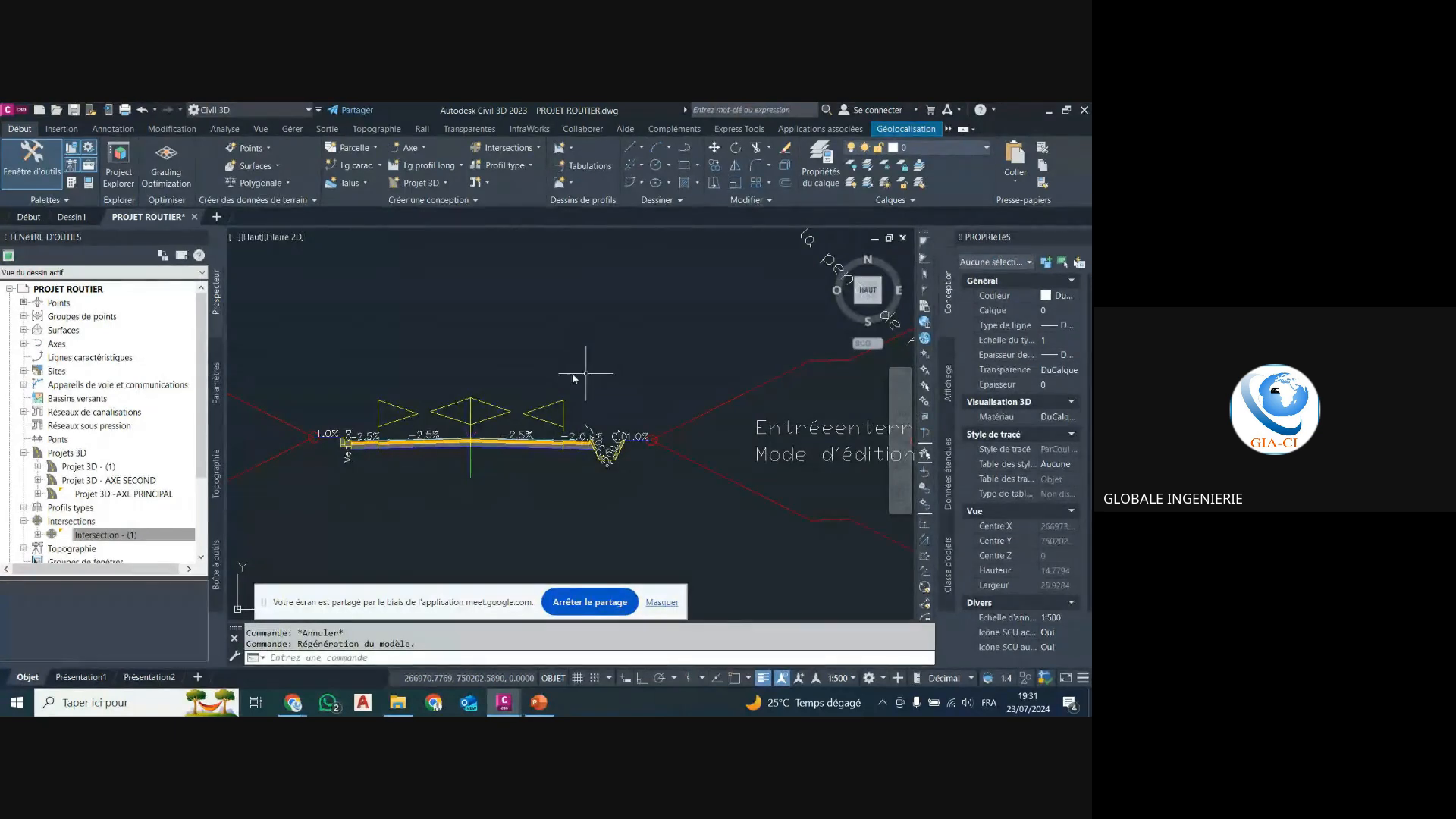
scroll(334, 447, up, 2)
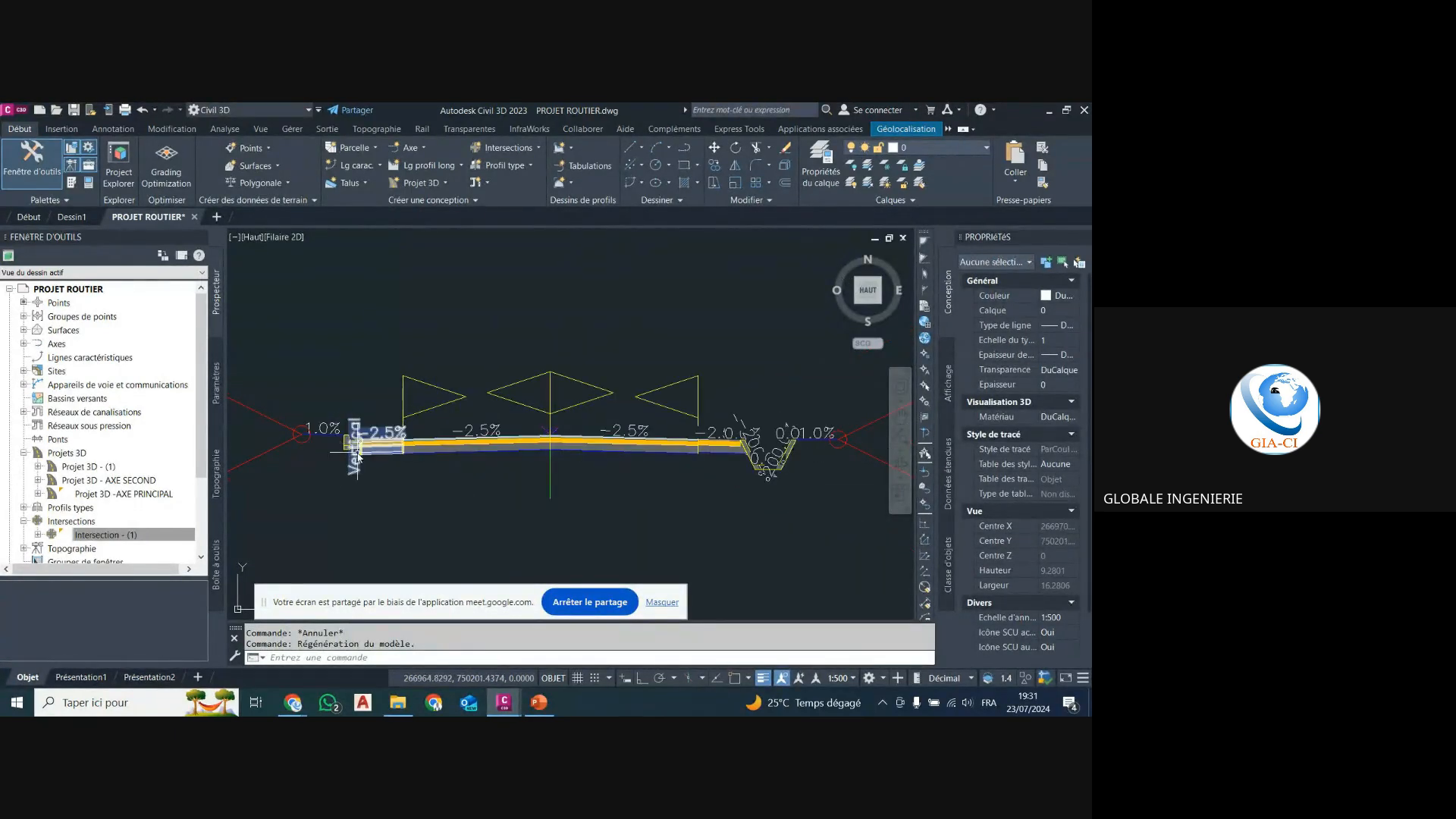
scroll(353, 440, down, 2)
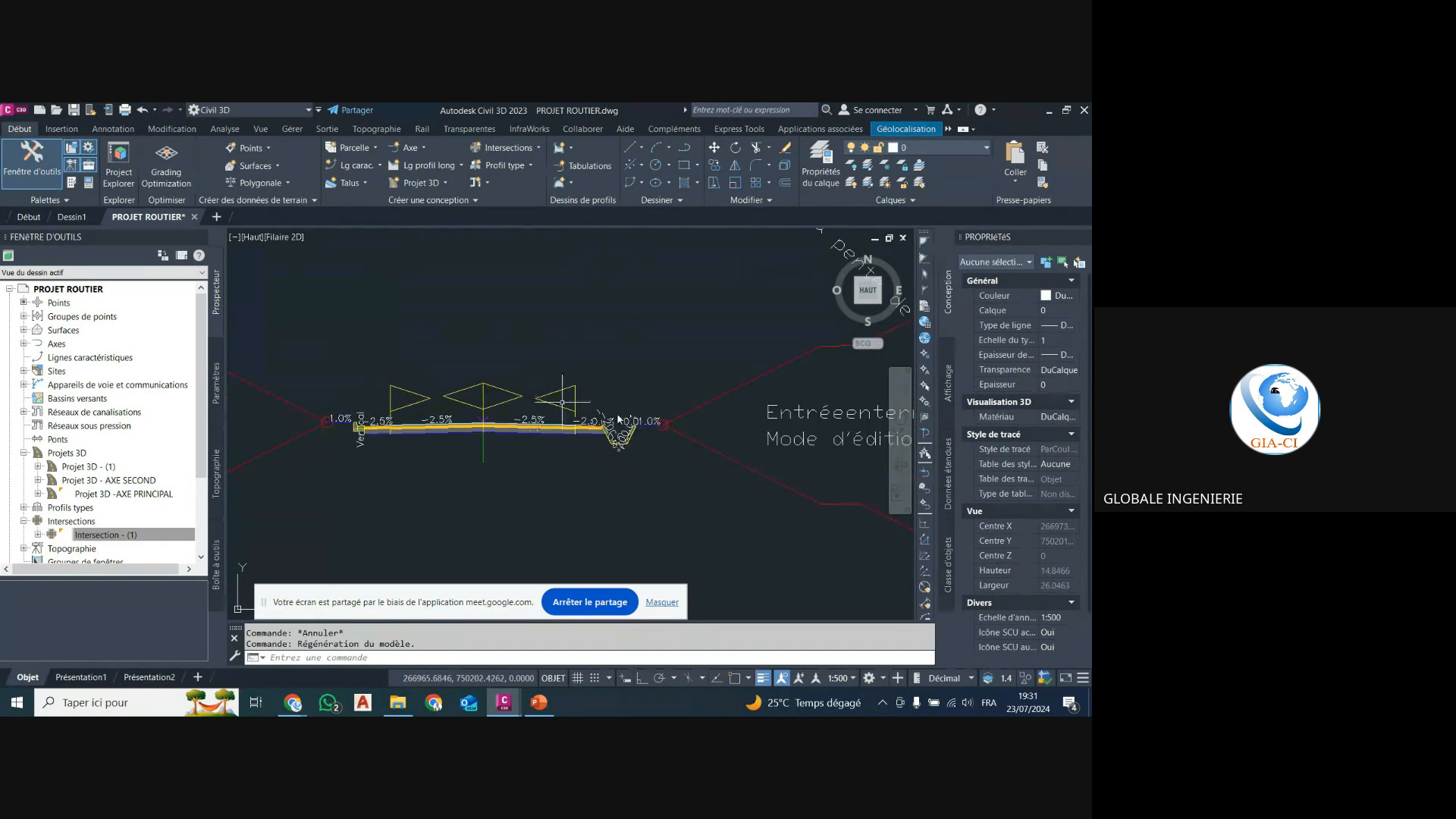
scroll(621, 446, up, 2)
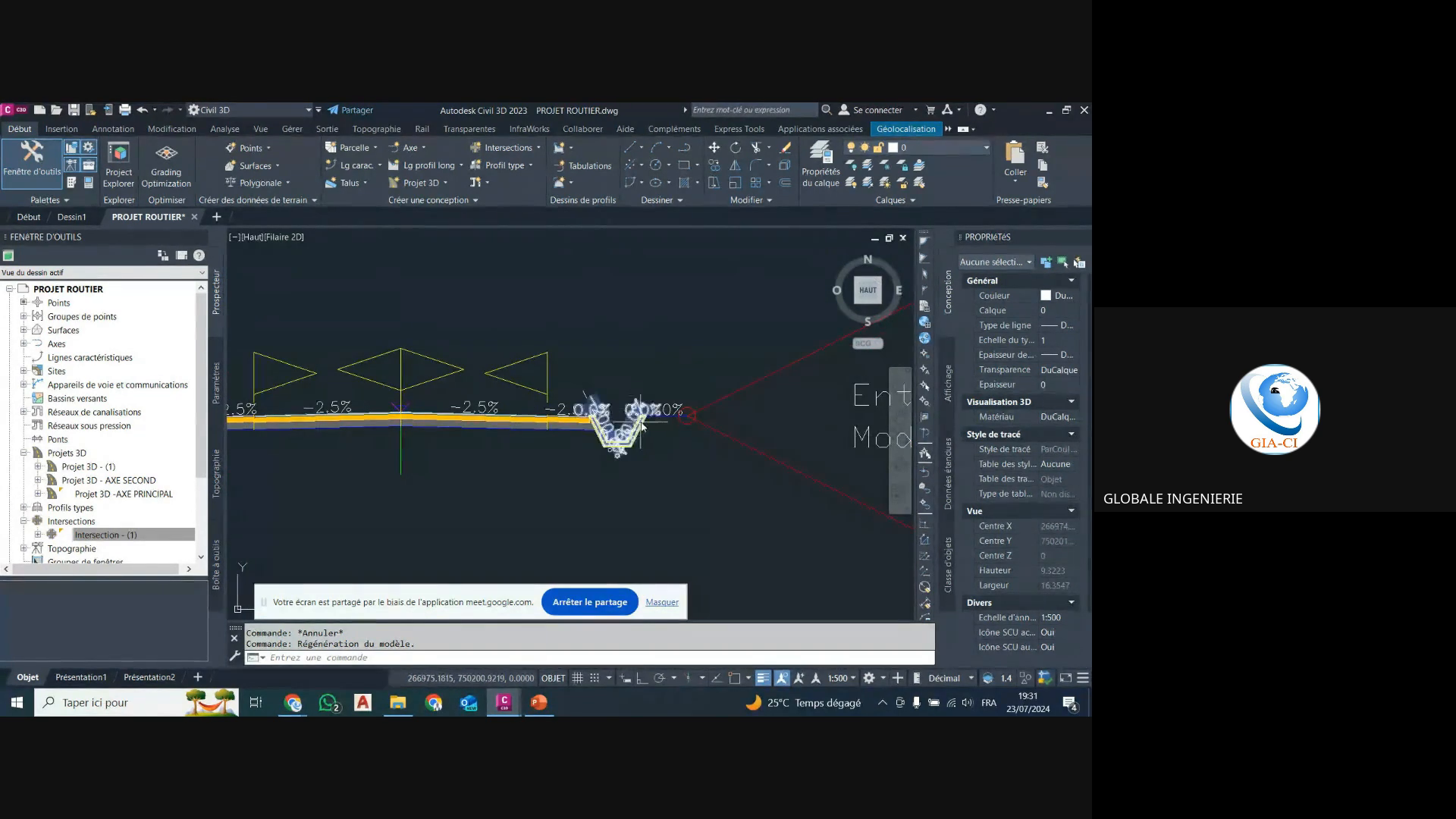
scroll(504, 441, down, 8)
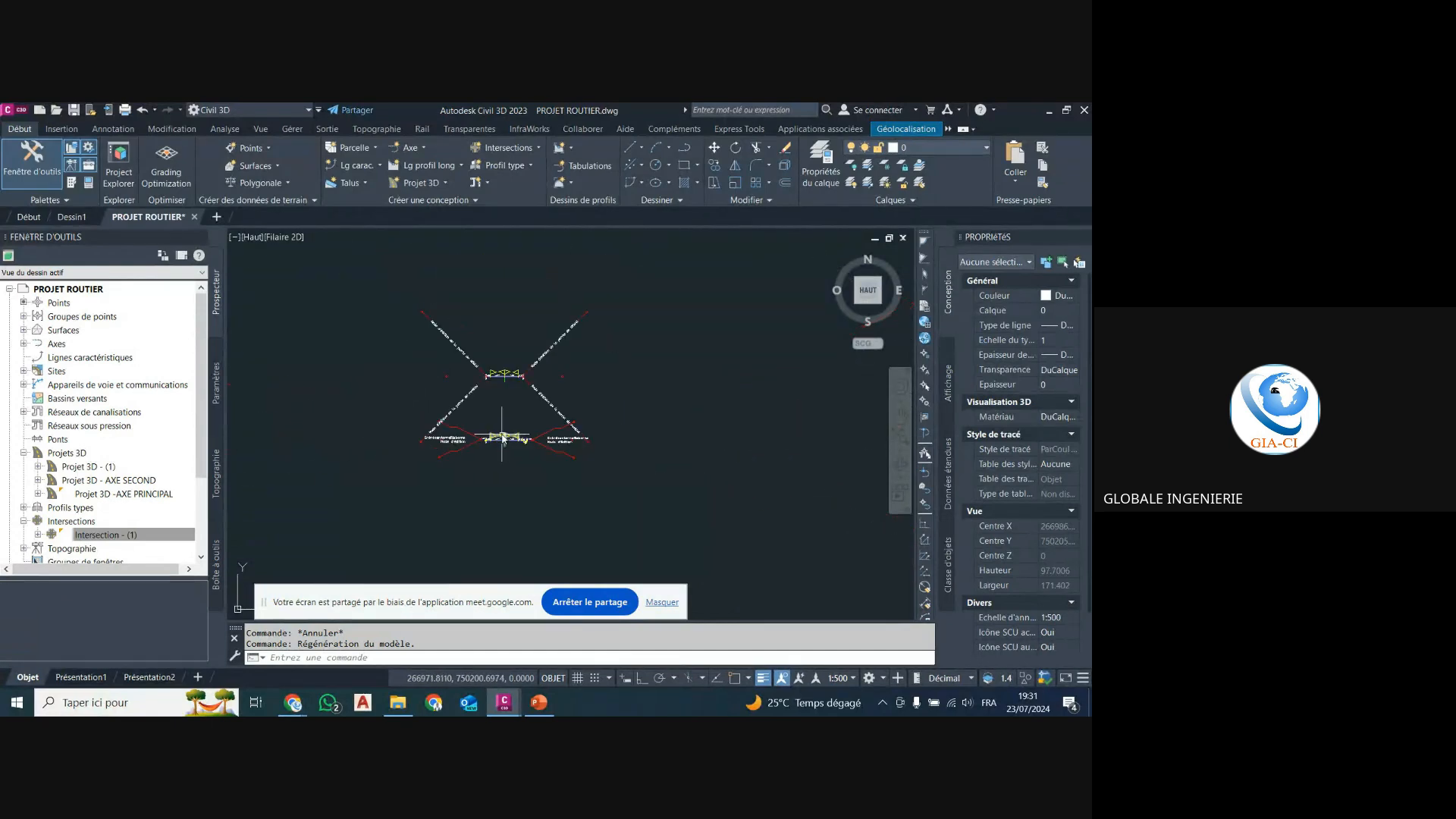
scroll(503, 437, down, 15)
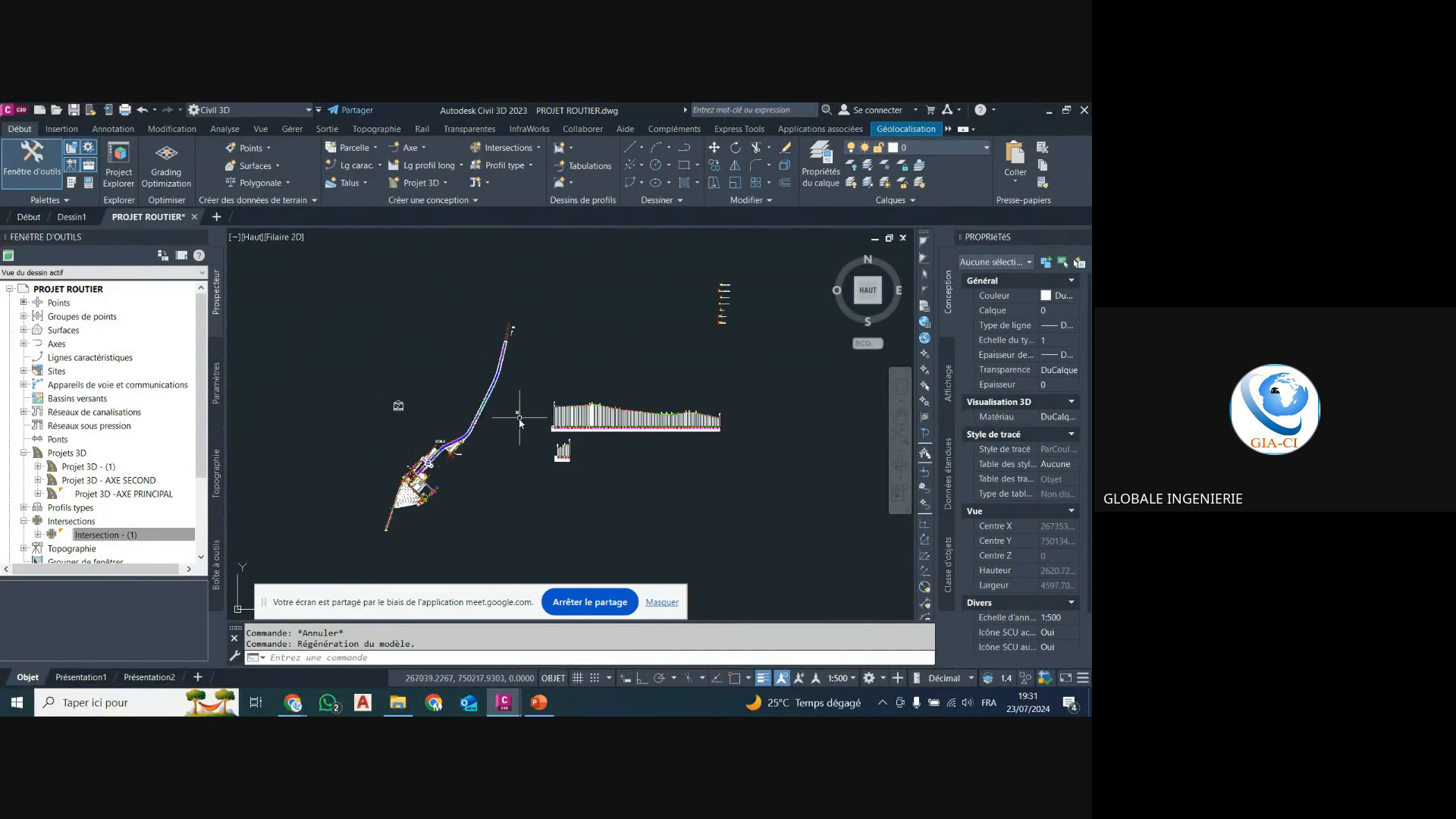
Compare the curb and gutter ends of the Secondary Road Half Section - Daylight Left and Primary Road Half Section - Daylight Right assemblies.
scroll(599, 368, up, 9)
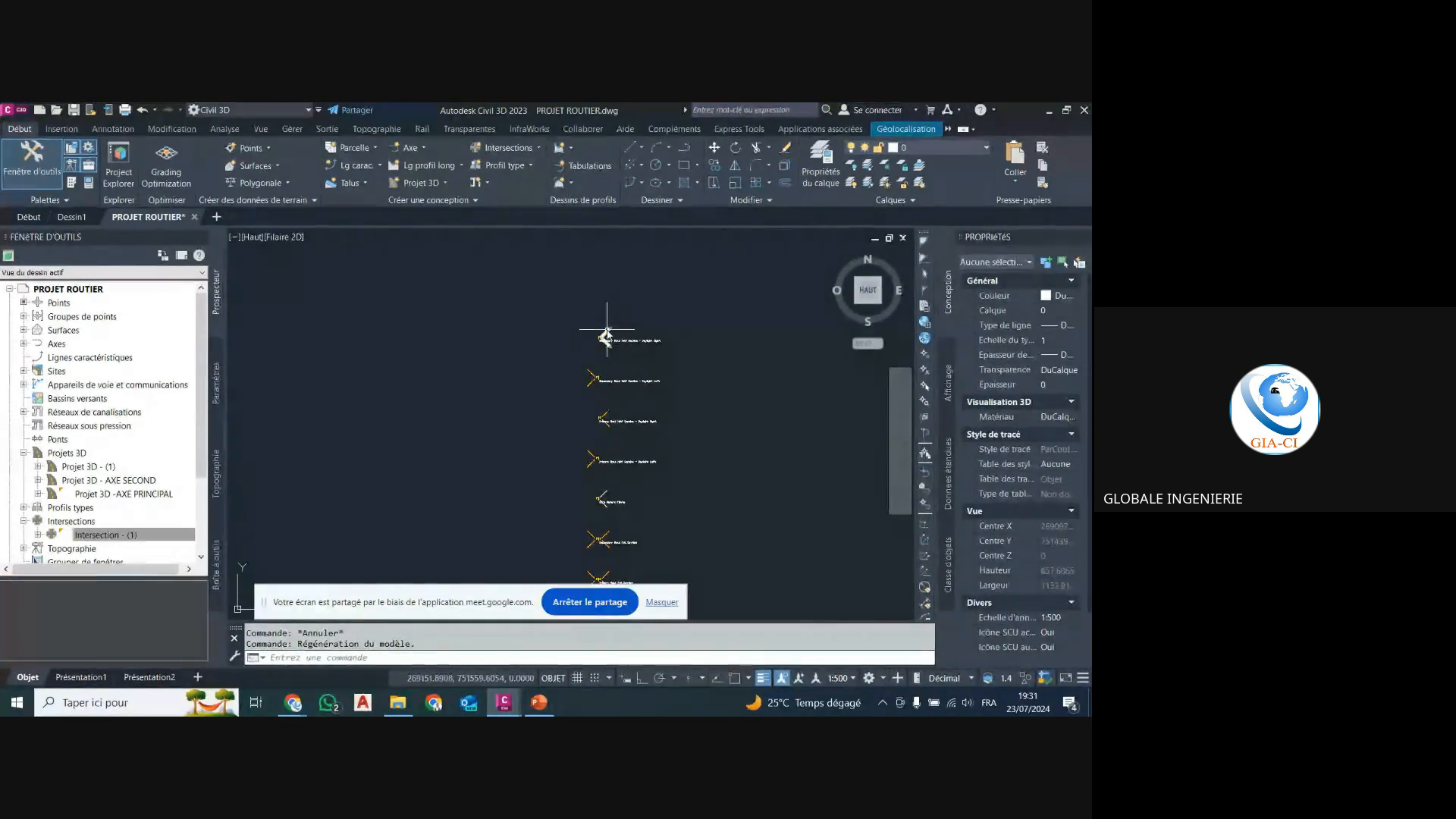
scroll(592, 467, up, 15)
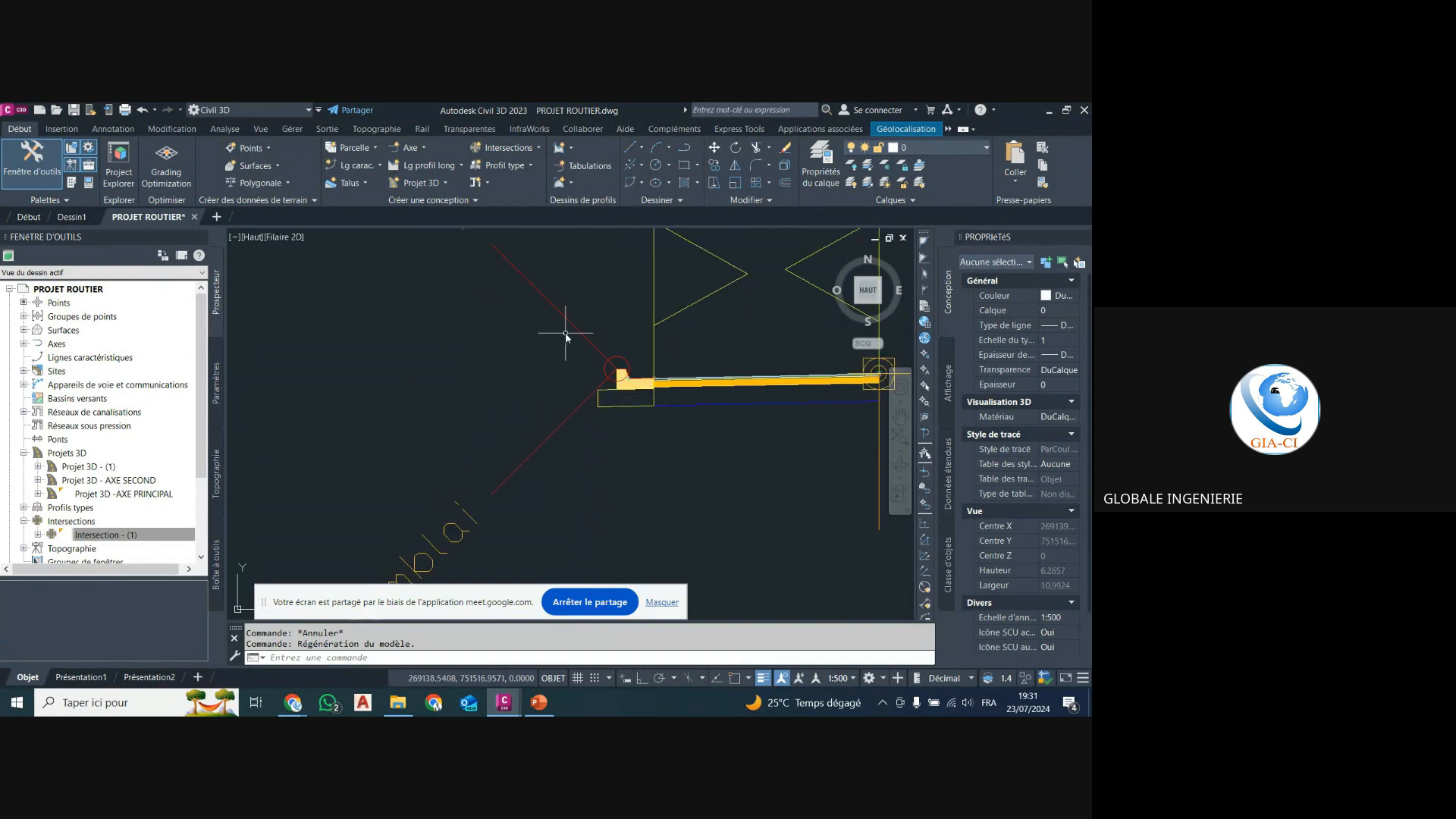
scroll(590, 364, down, 8)
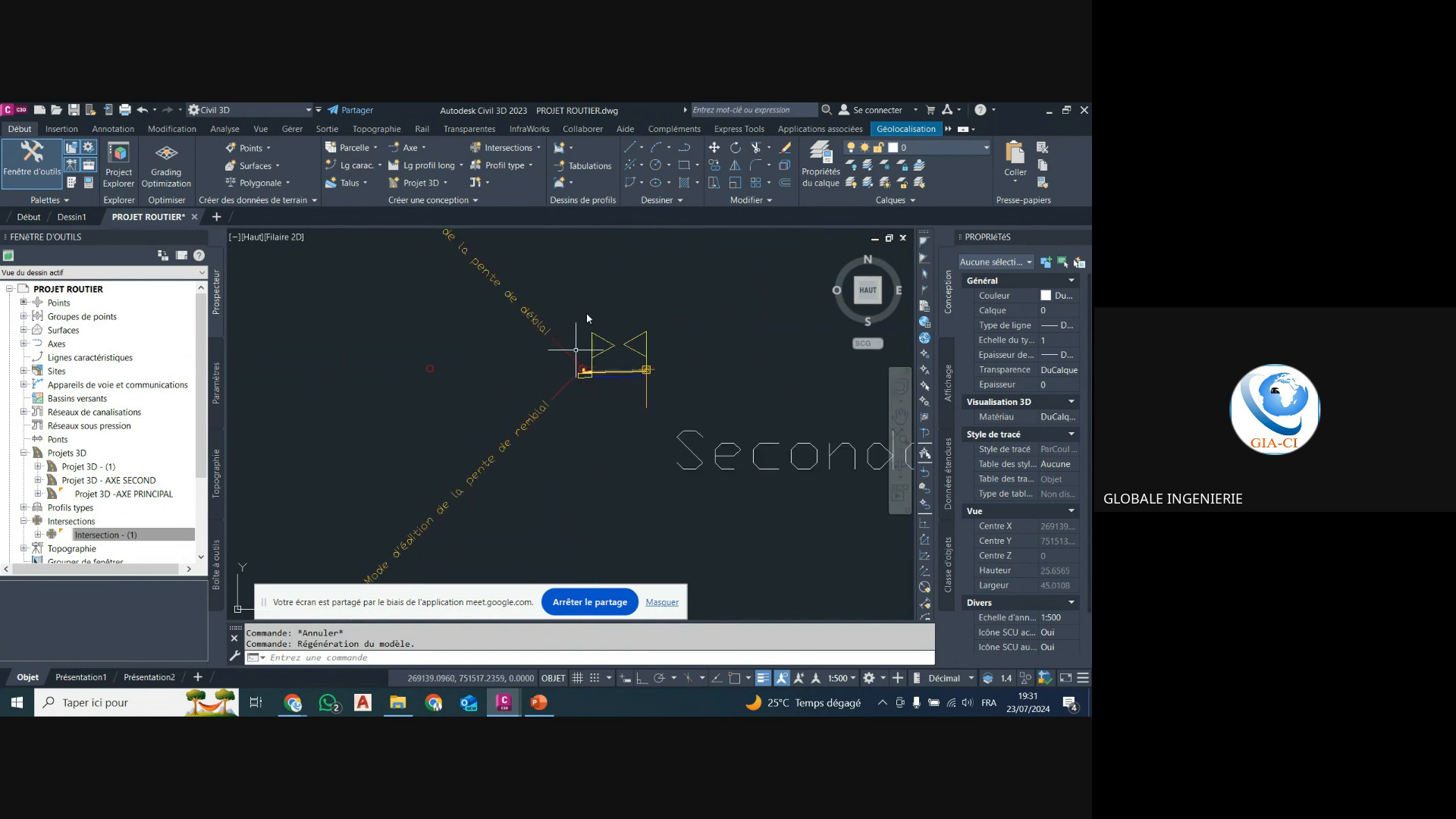
scroll(622, 464, up, 12)
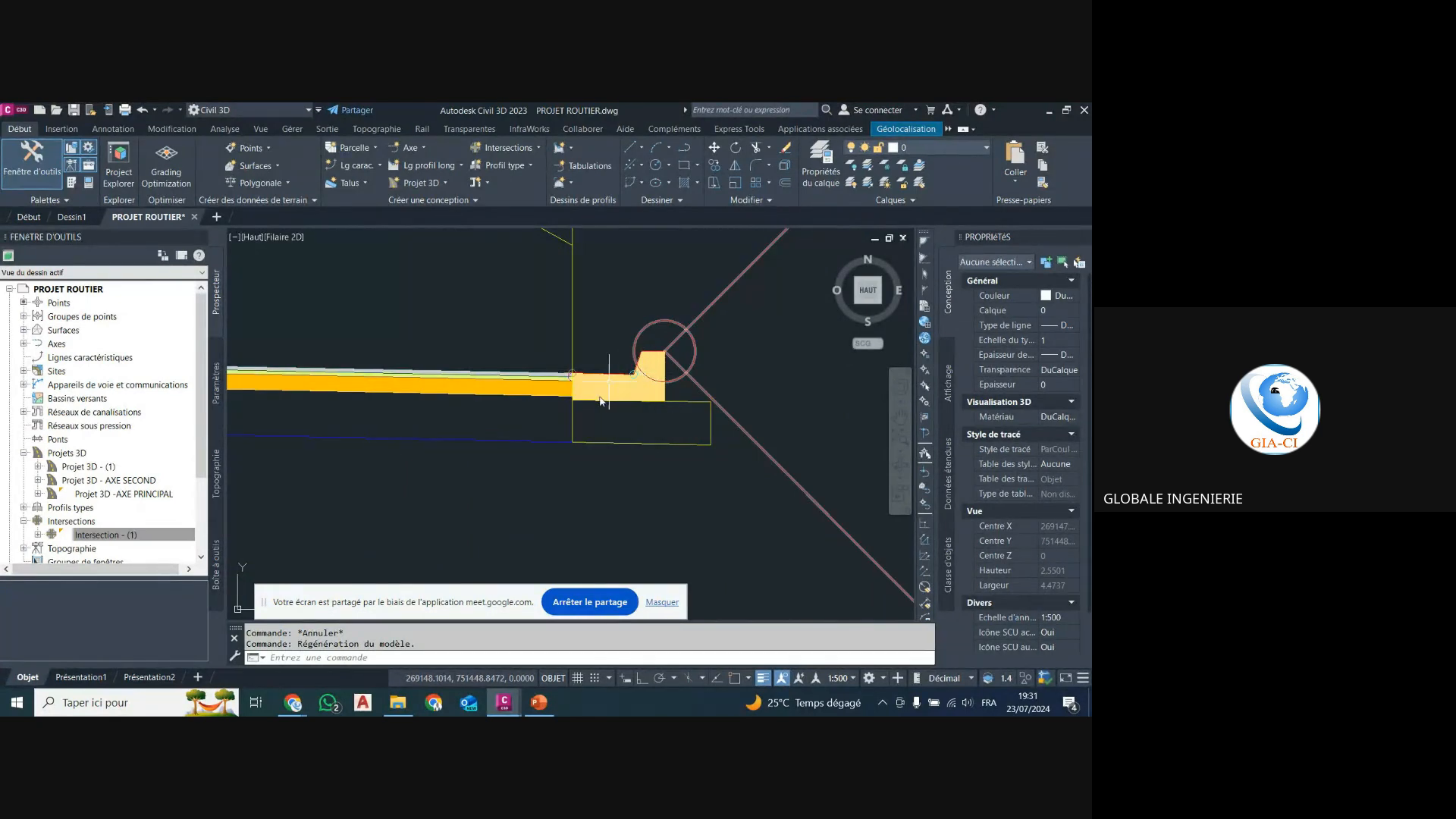
scroll(608, 421, down, 10)
scroll(609, 423, down, 12)
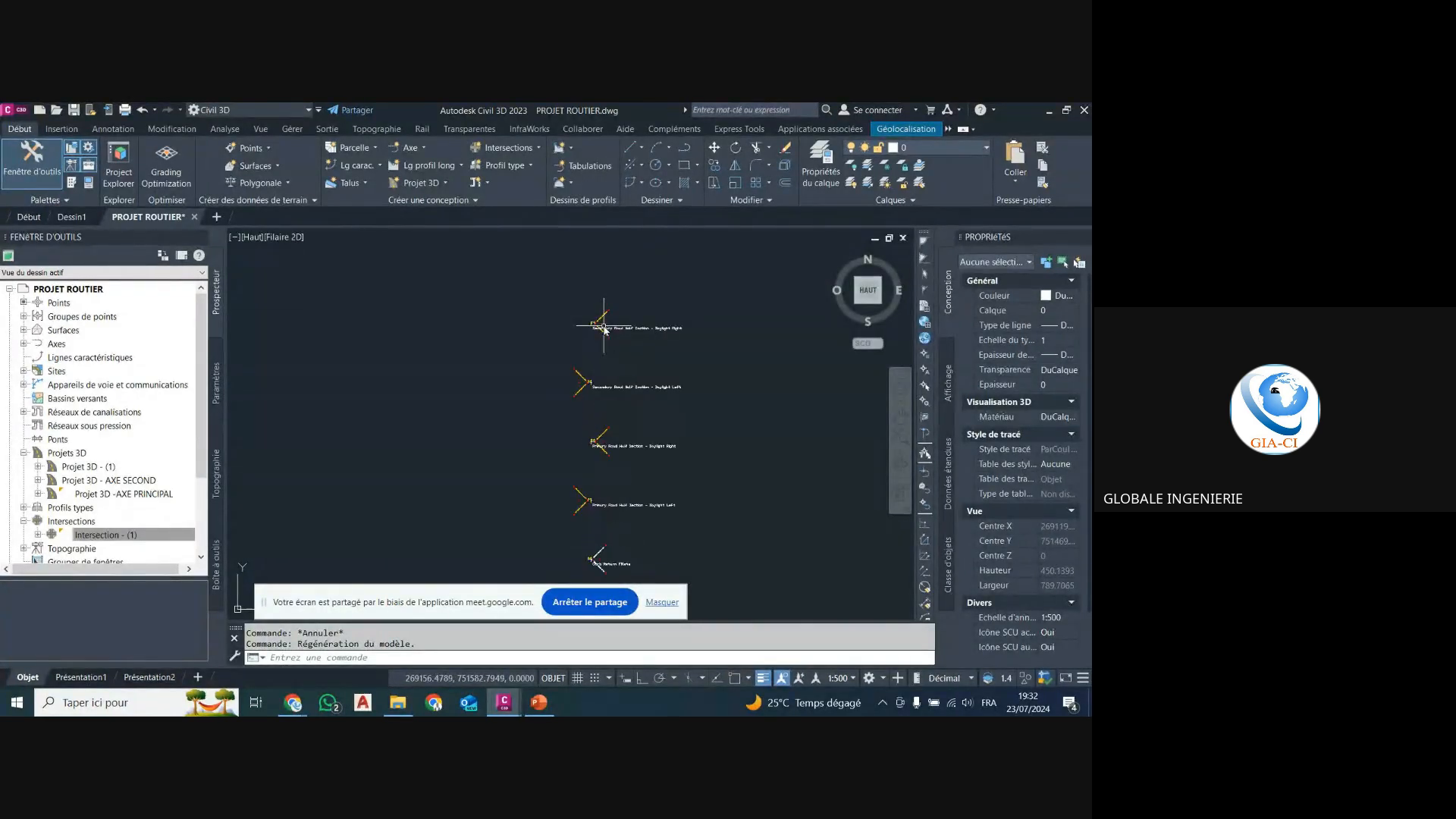
Inspect the curb and daylight connection of the topmost assembly, Secondary Road Half Section - Daylight Right.
scroll(599, 329, up, 2)
scroll(594, 332, up, 6)
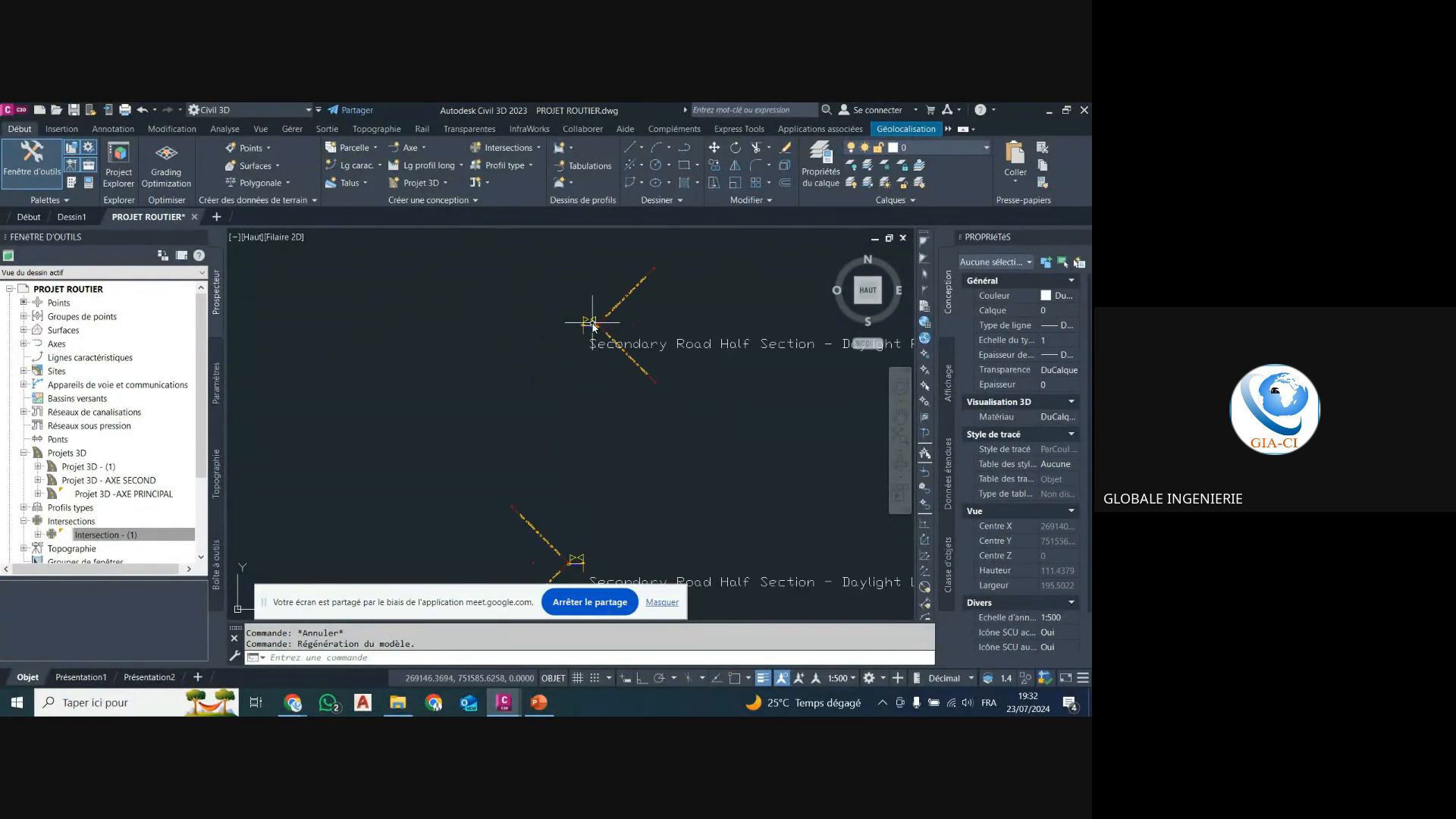
scroll(600, 323, up, 14)
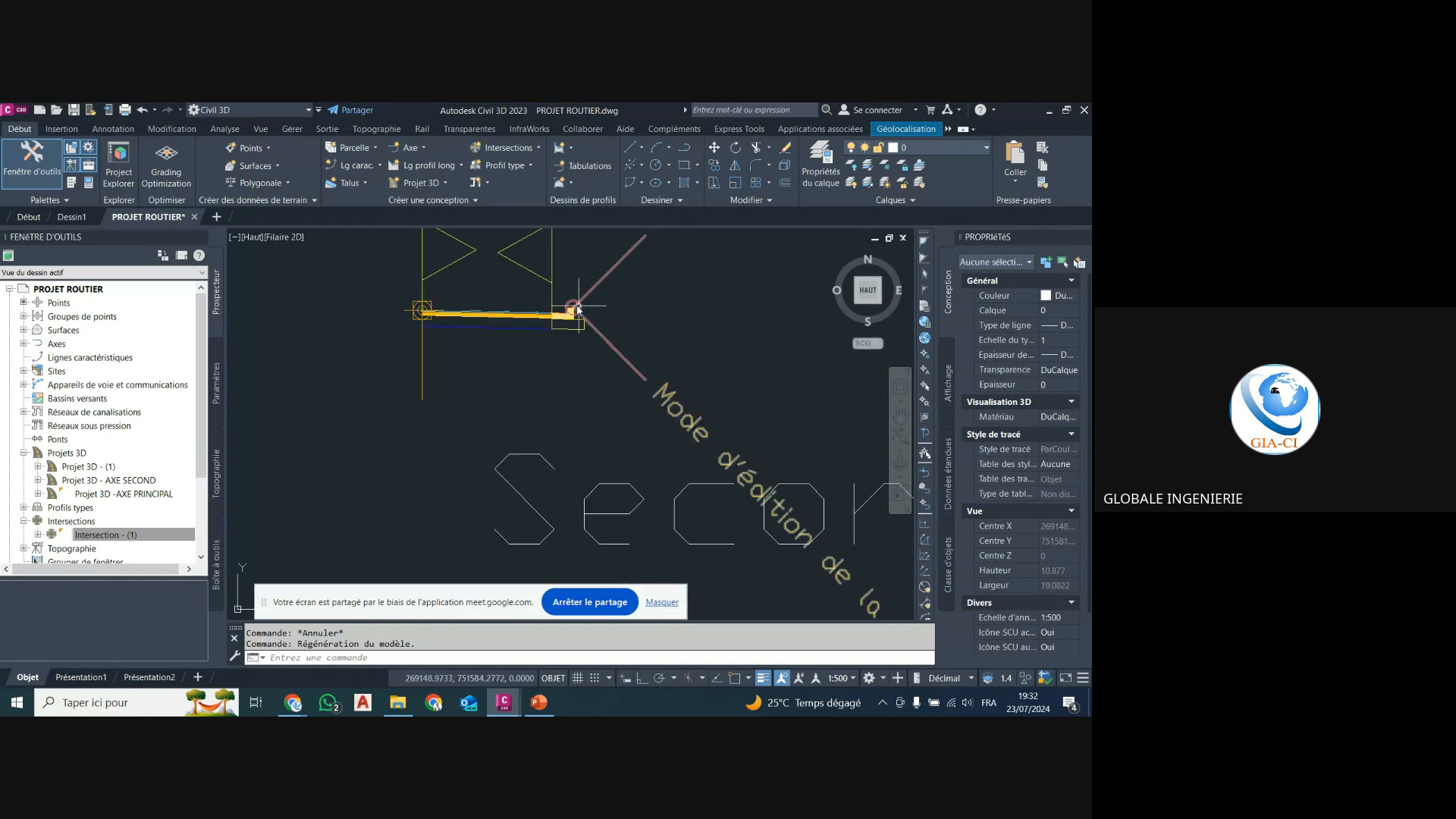
Delete the curb and gutter and the daylight subassembly from the outer end of the Secondary Road Half Section - Daylight Right assembly.
click(619, 248)
click(554, 416)
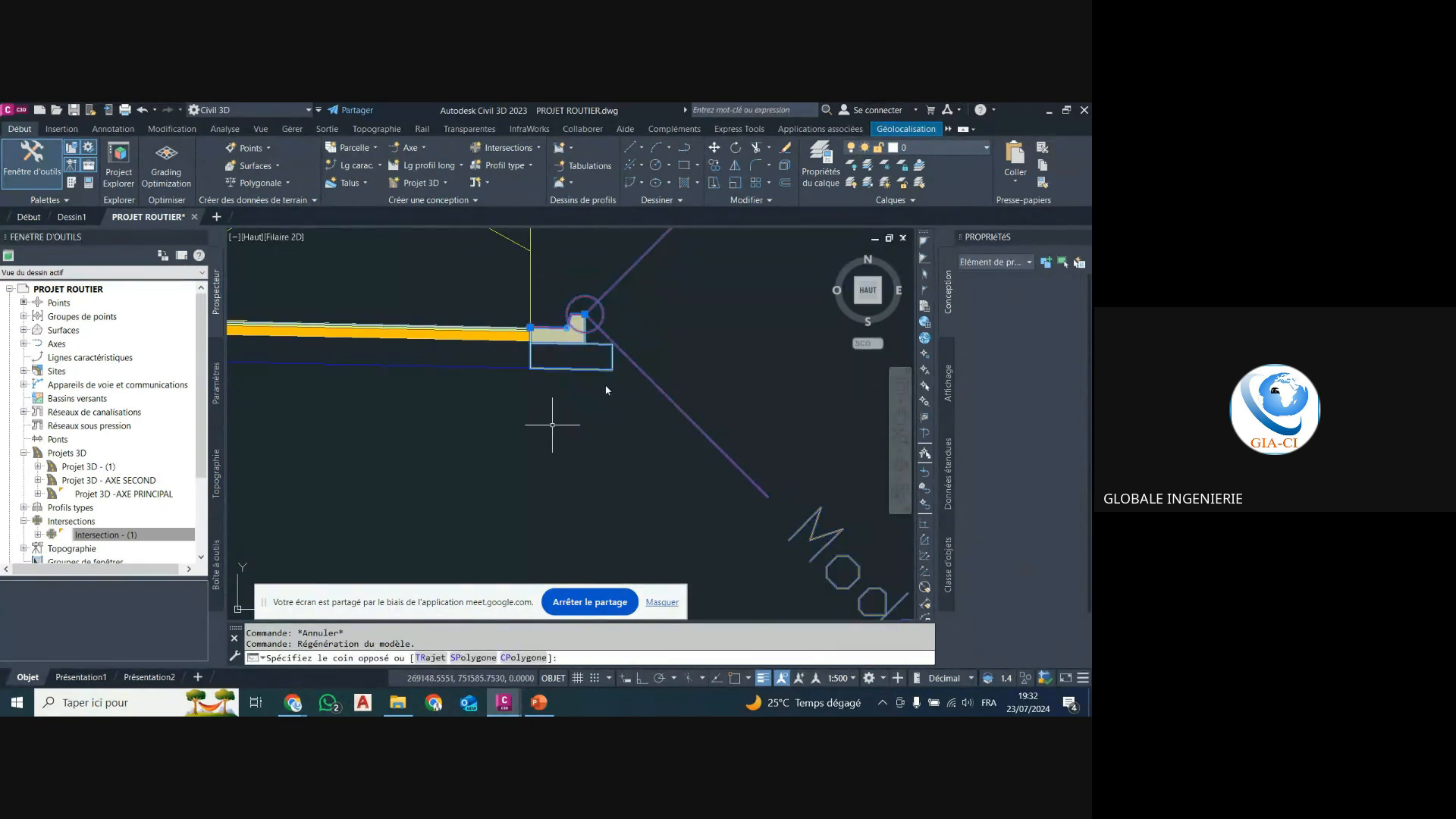
key(Delete)
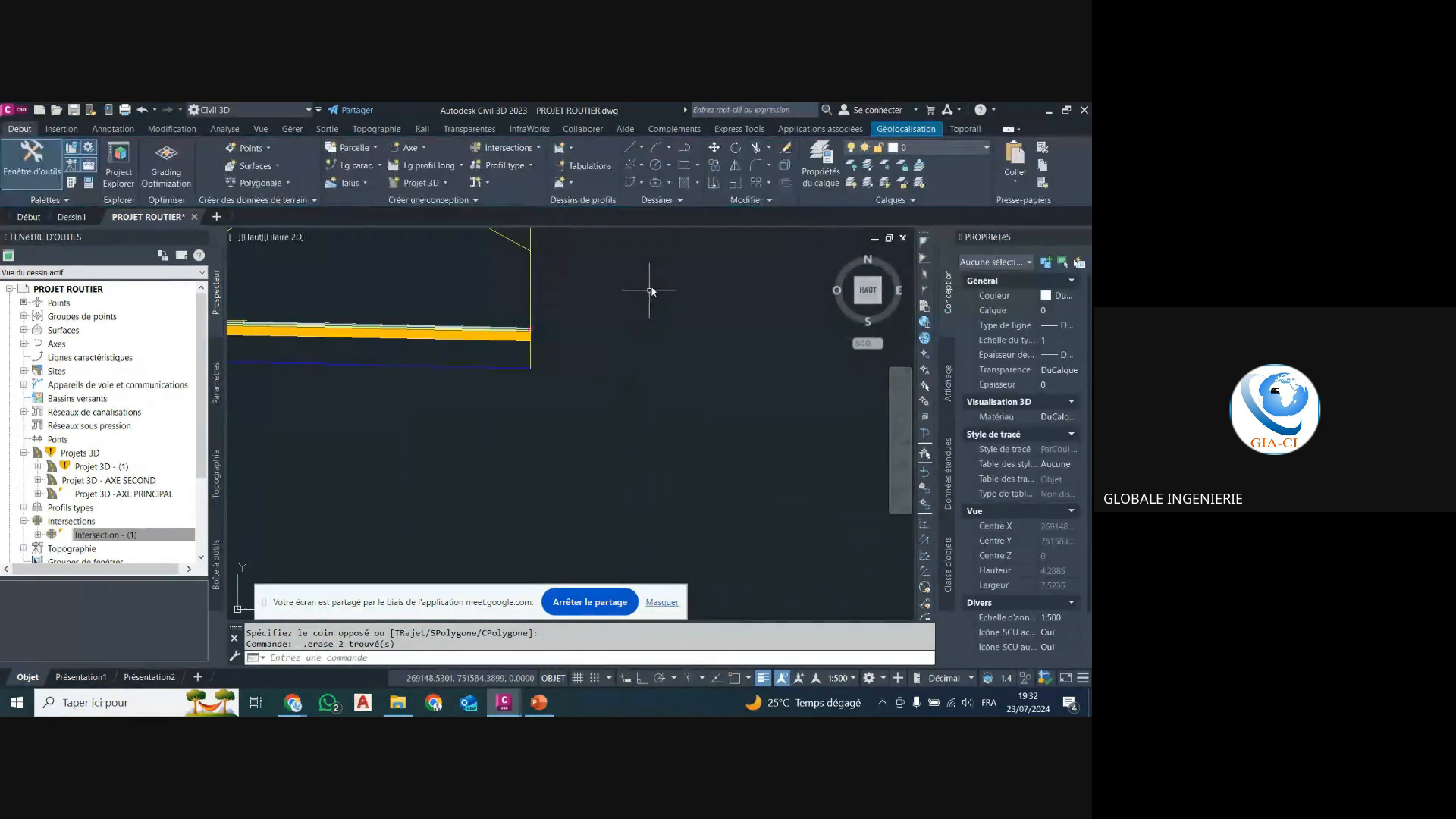
Copy the shoulder, ditch, 1.0% link and daylight from the project's own assembly to the outer lane edge of Secondary Road Half Section - Daylight Right.
scroll(657, 279, up, 2)
scroll(572, 322, up, 1)
scroll(639, 286, down, 12)
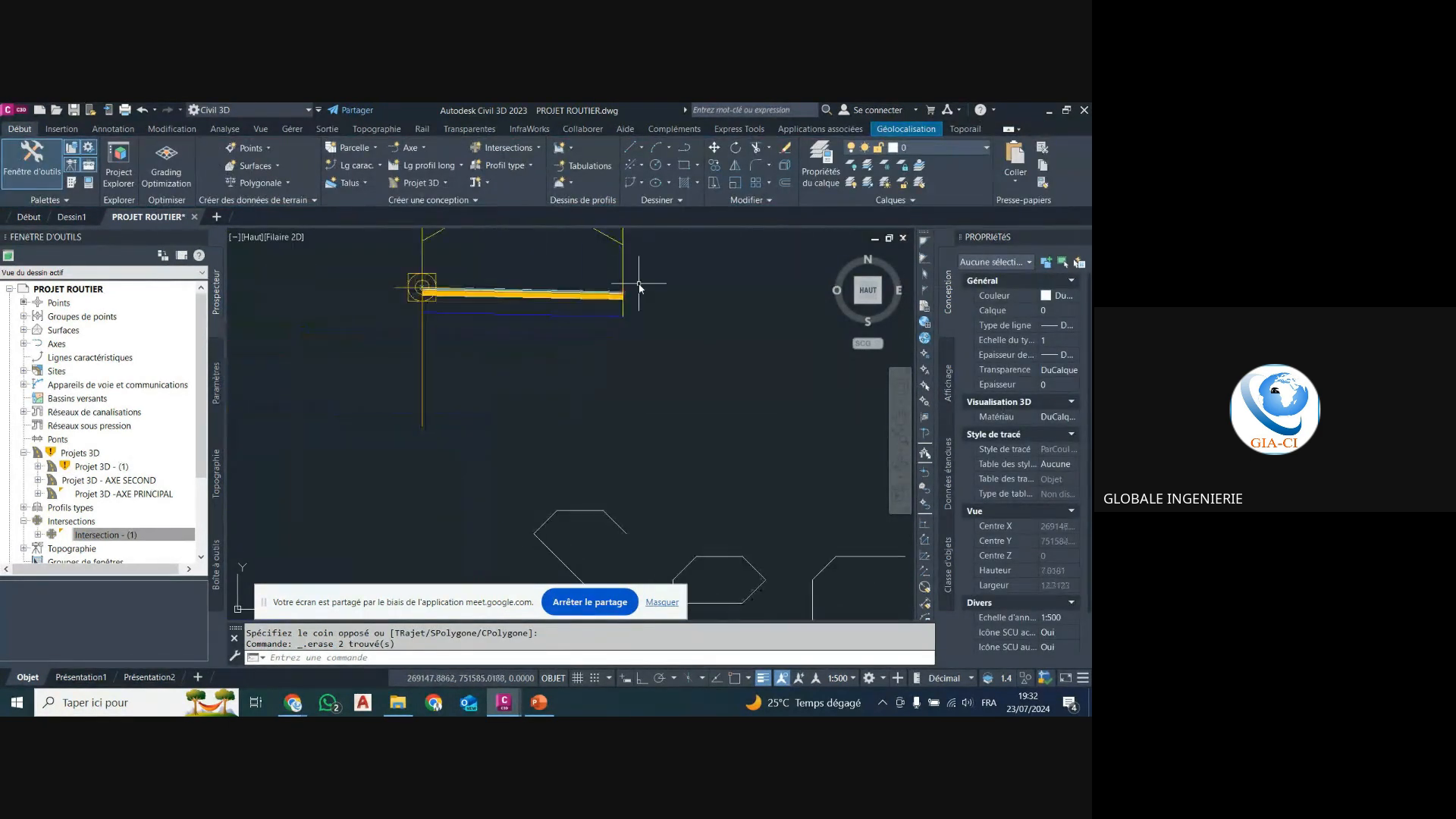
scroll(640, 286, down, 15)
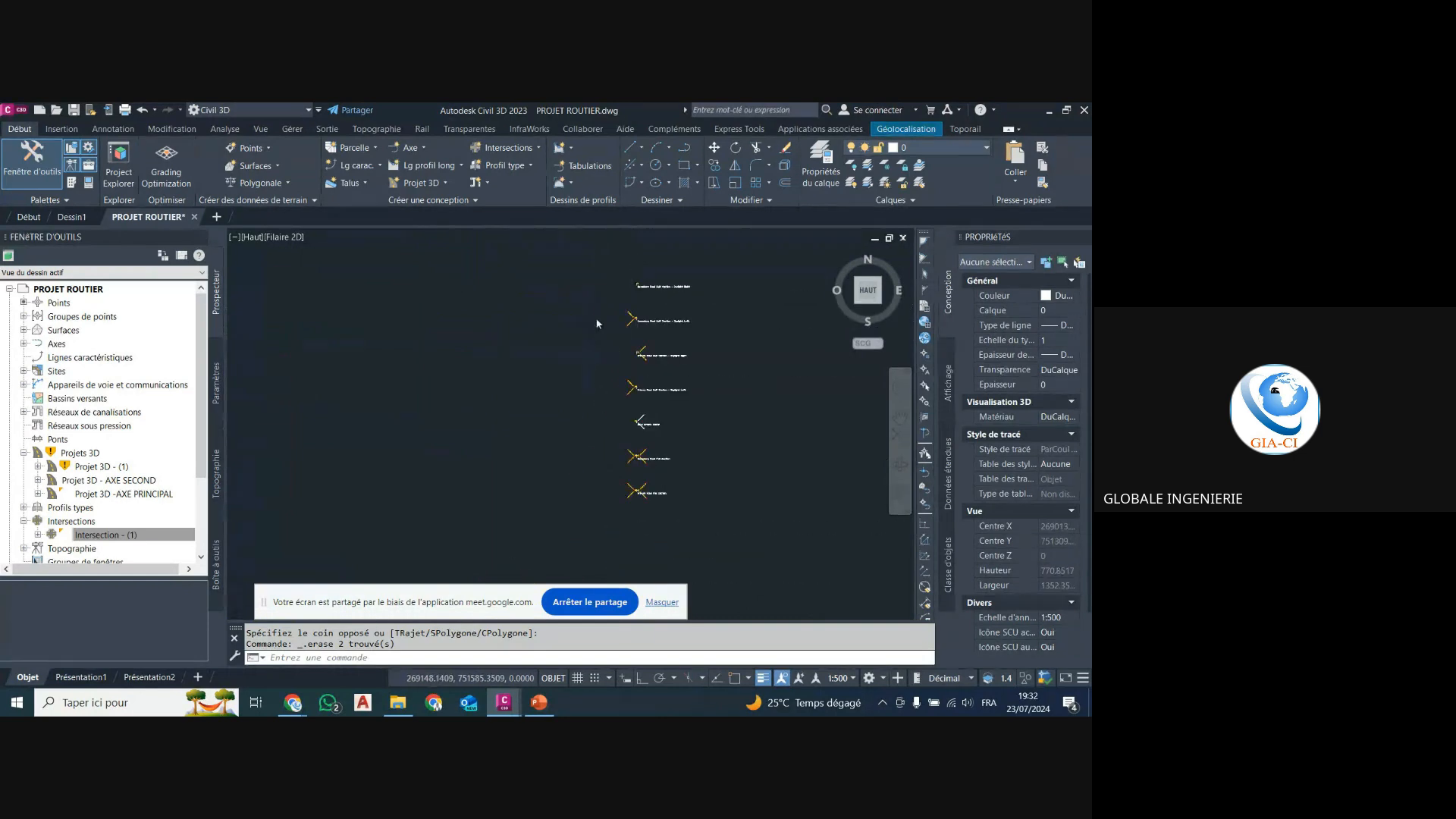
scroll(351, 541, up, 15)
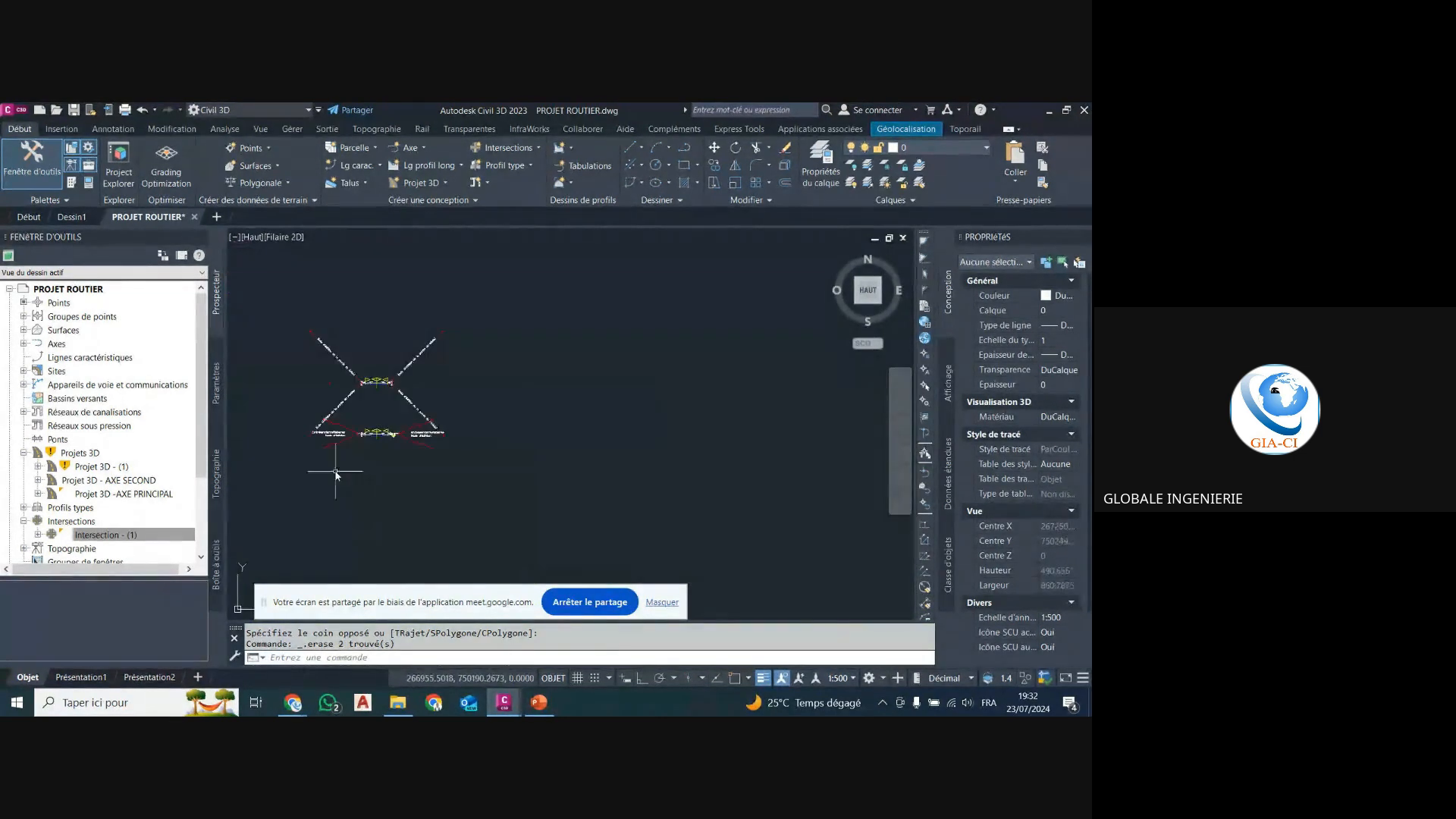
scroll(597, 312, up, 5)
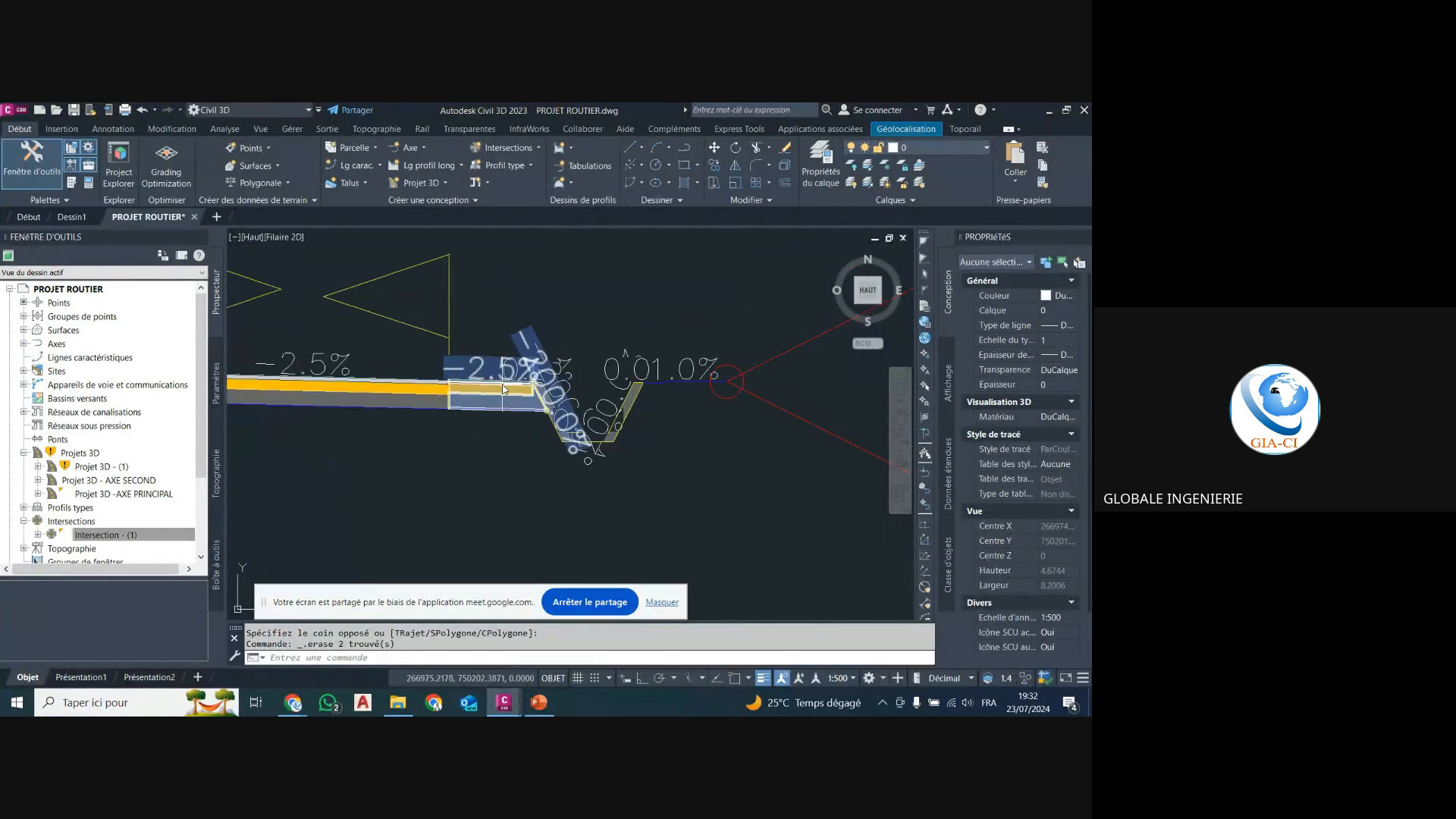
click(504, 389)
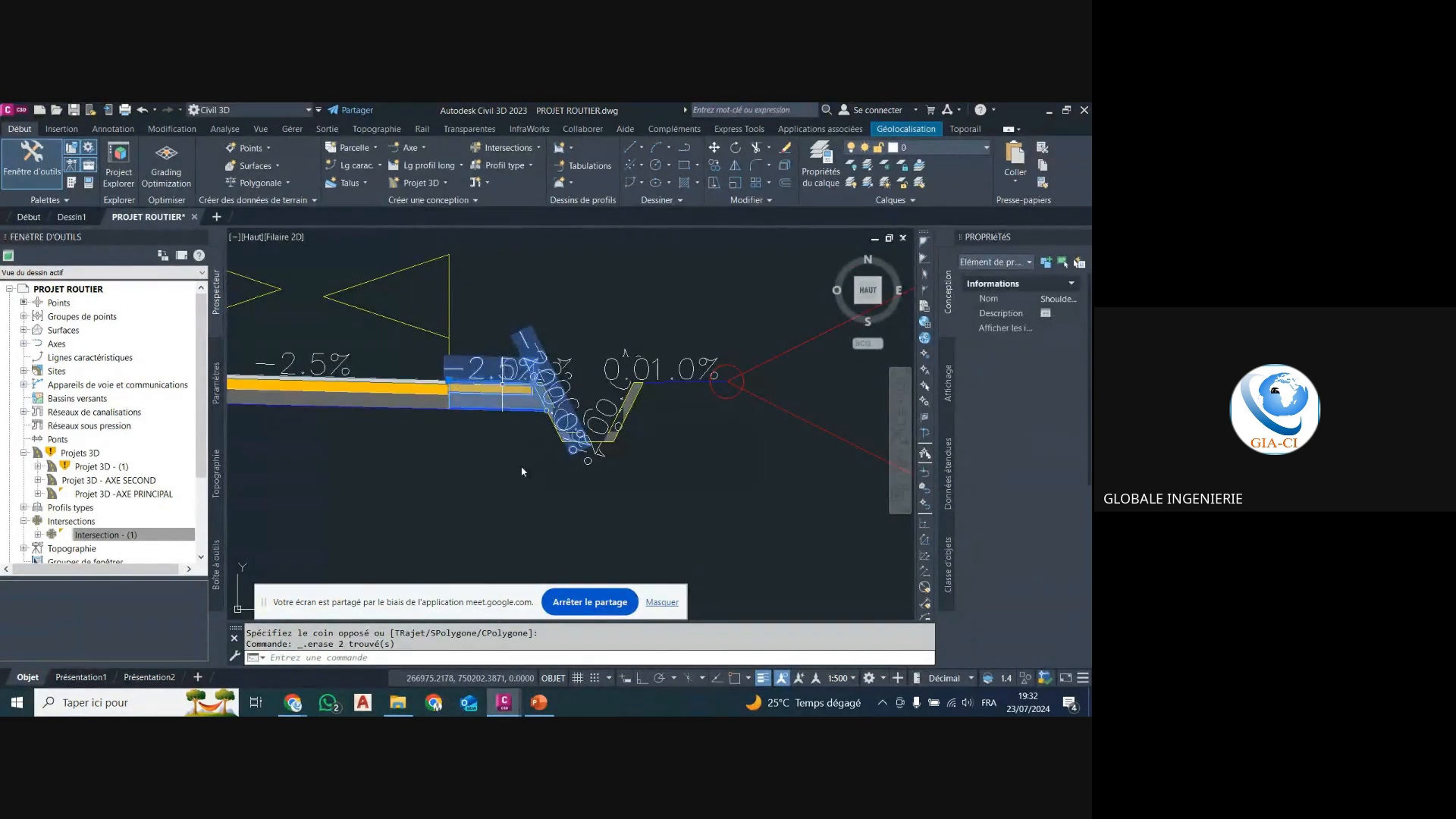
click(630, 409)
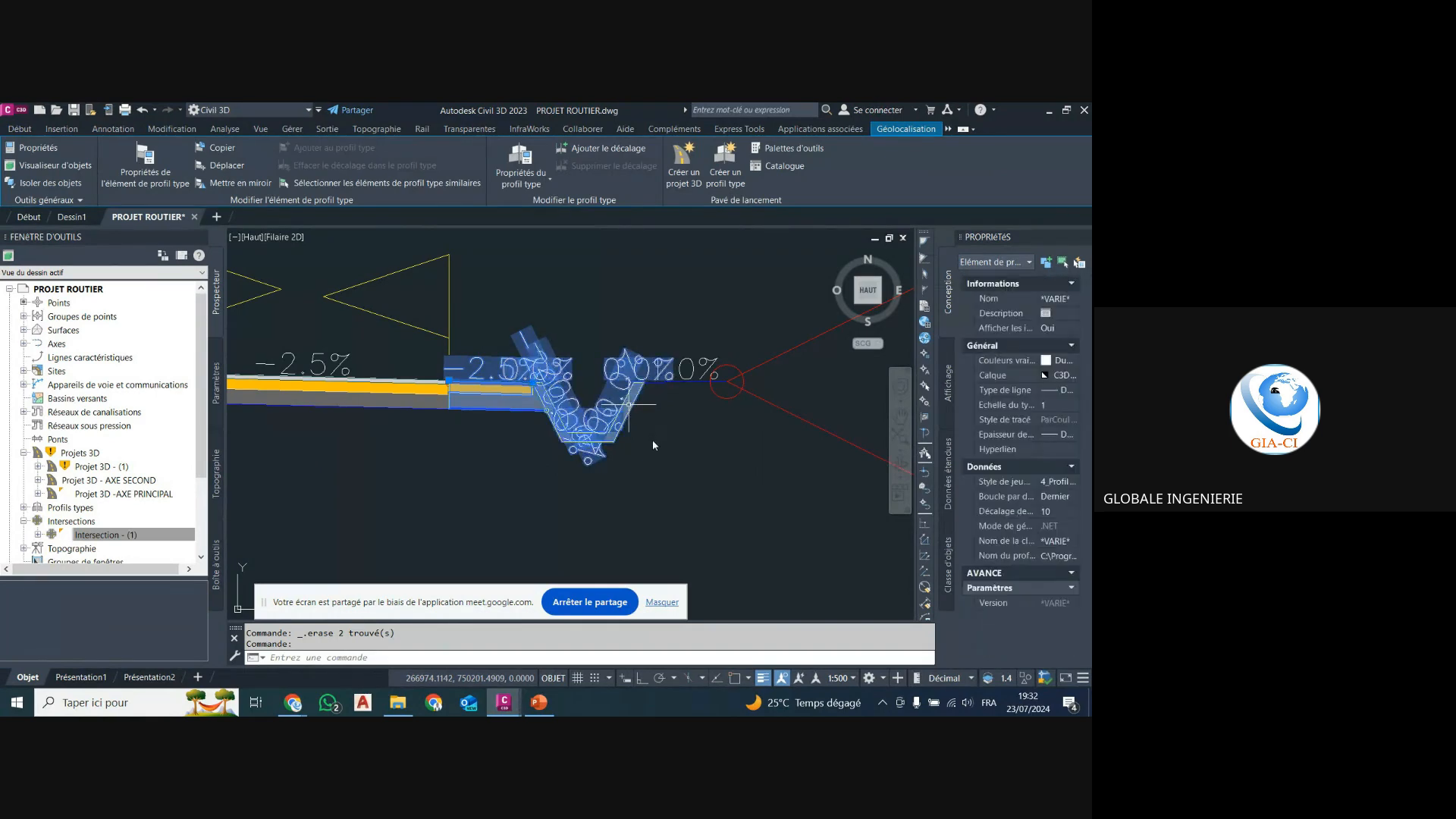
click(675, 387)
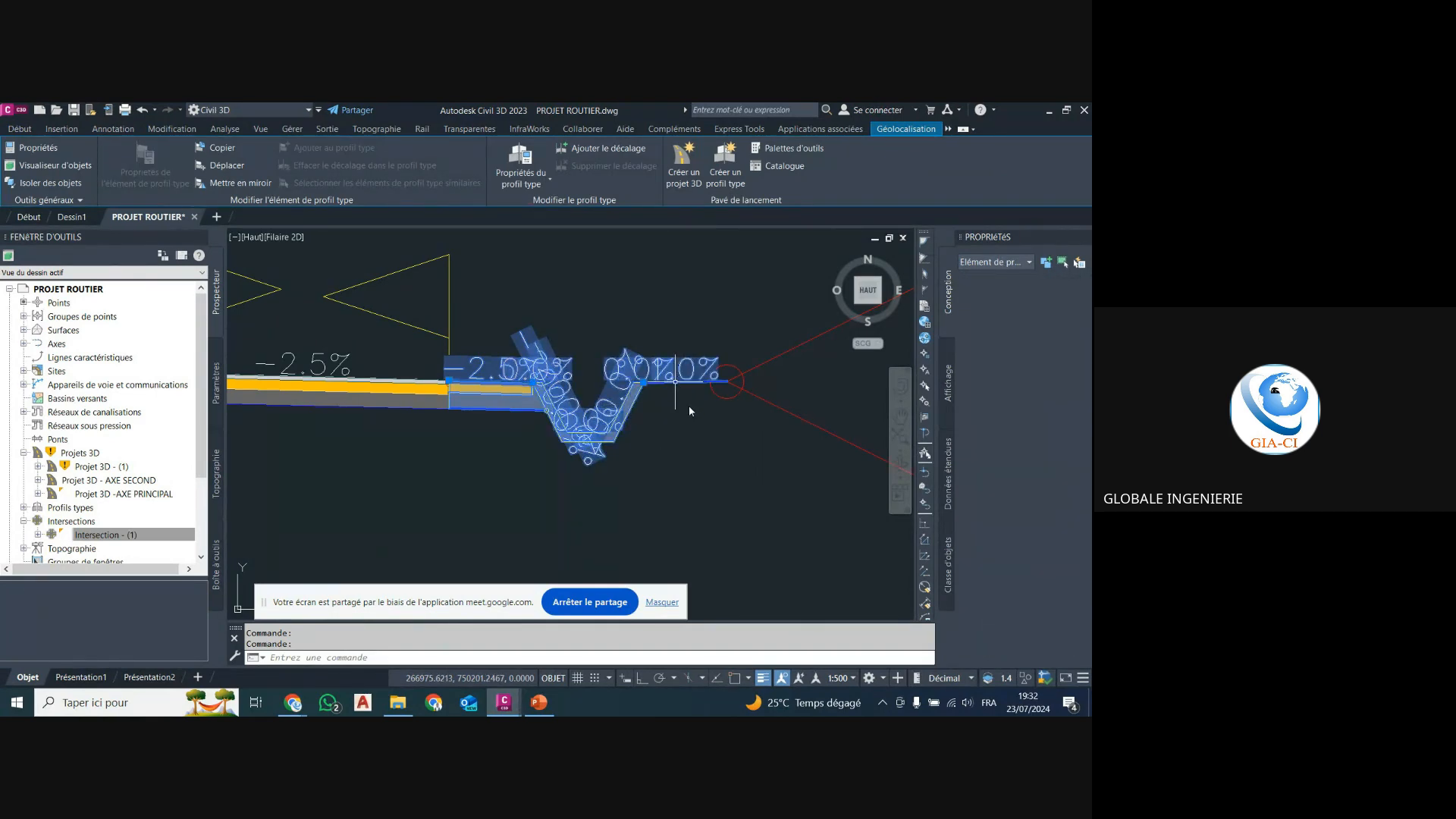
click(753, 394)
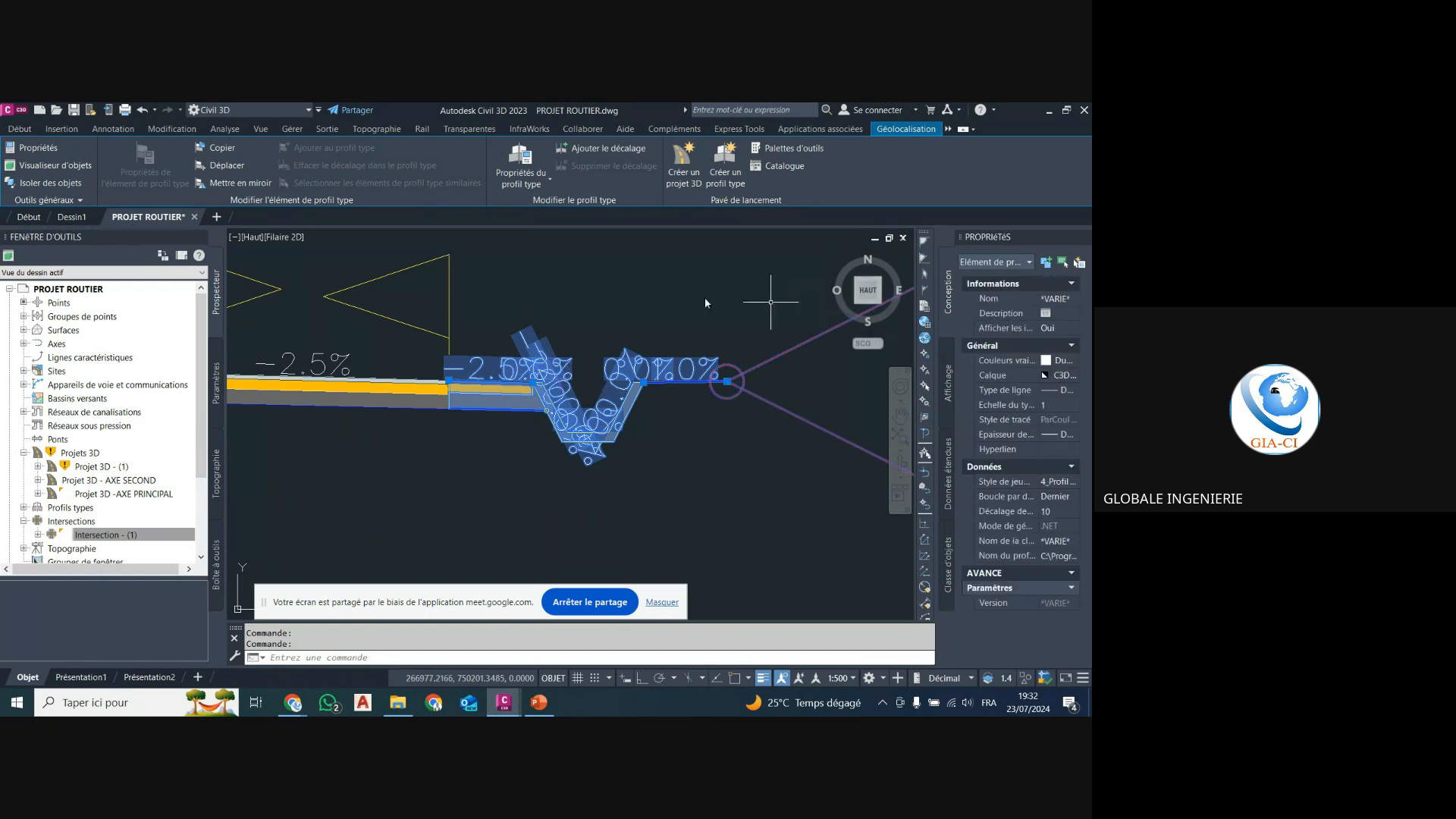
click(222, 148)
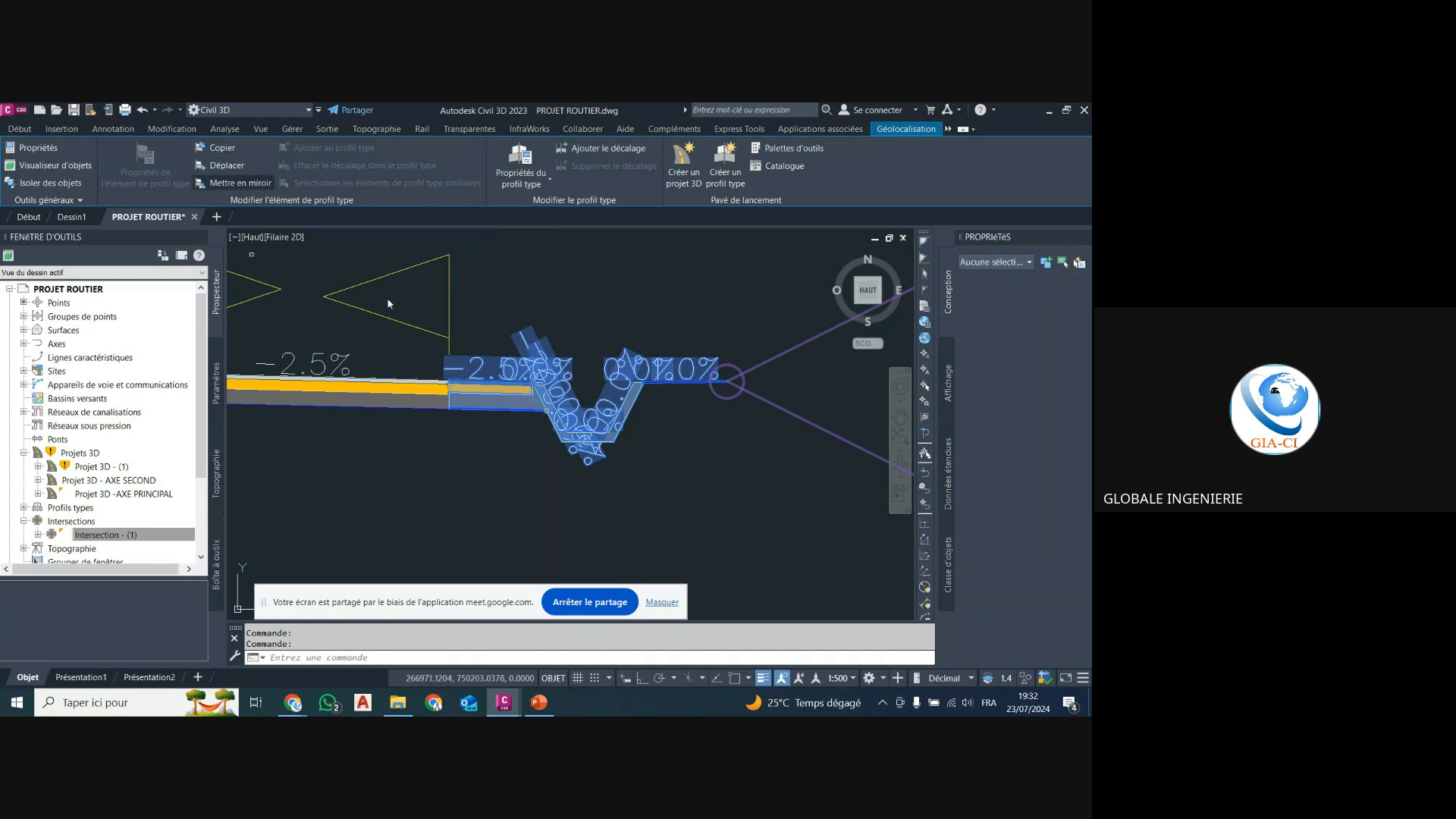
scroll(453, 531, down, 8)
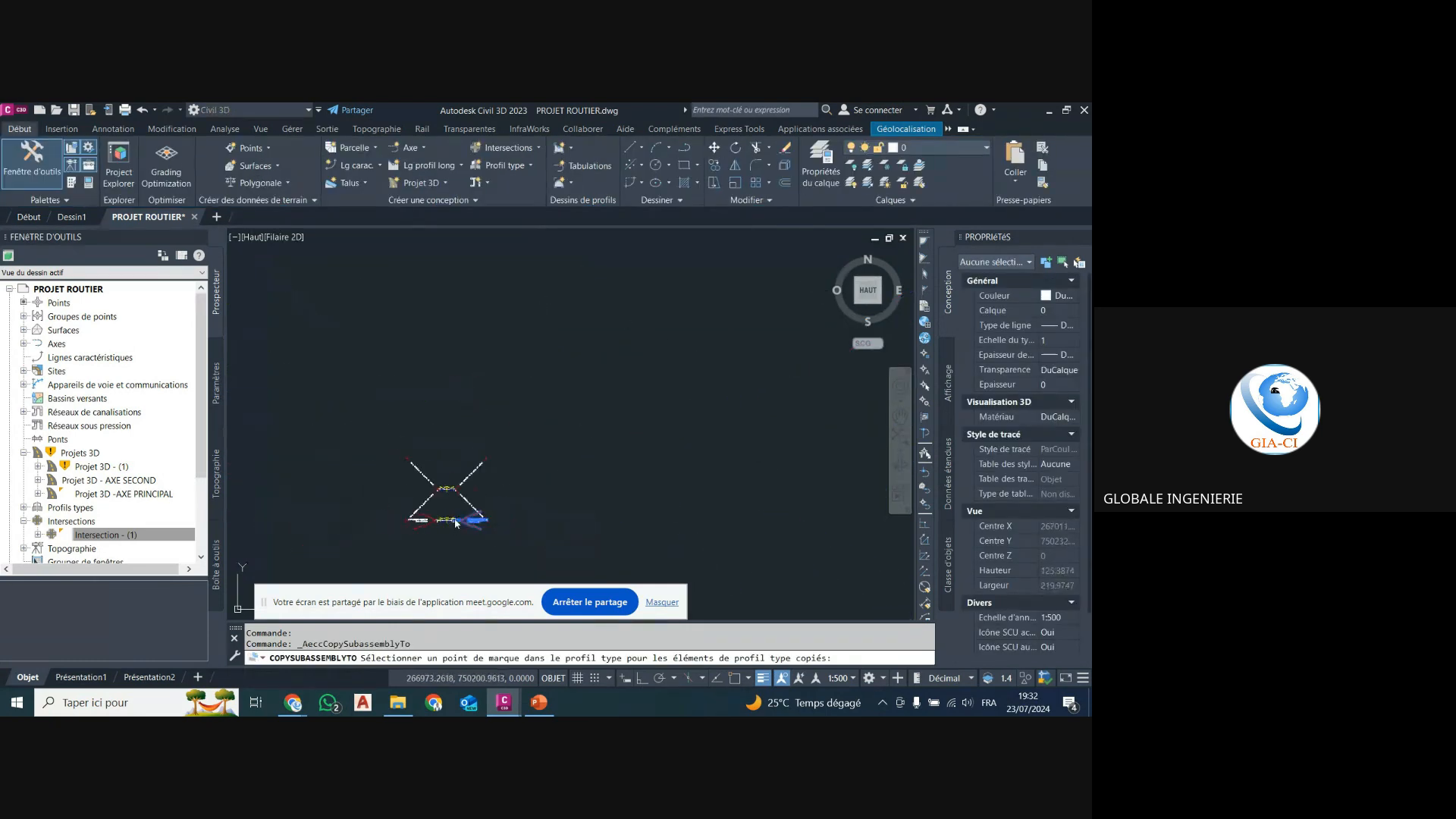
scroll(507, 485, down, 4)
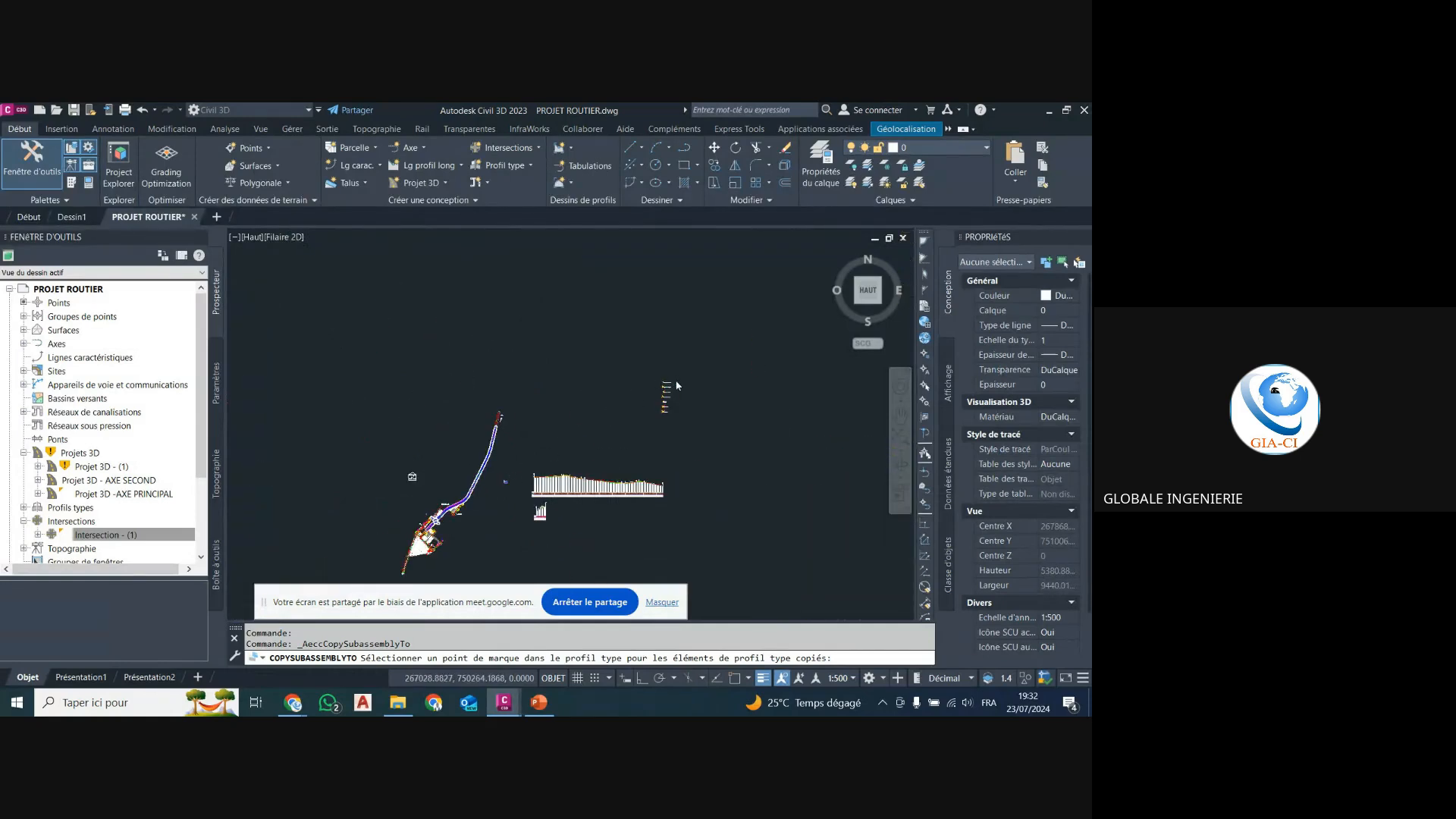
scroll(677, 385, up, 12)
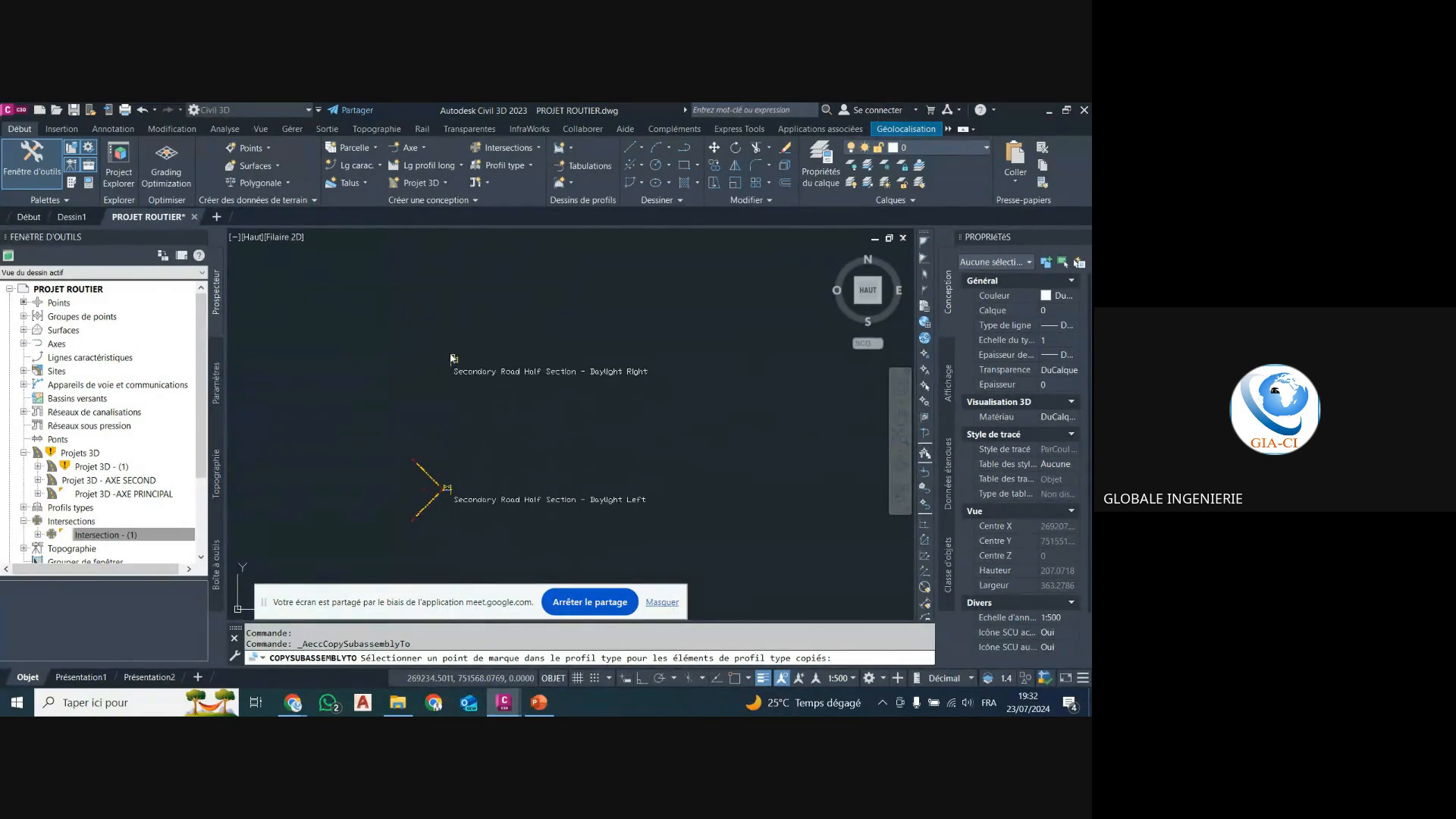
scroll(453, 358, up, 10)
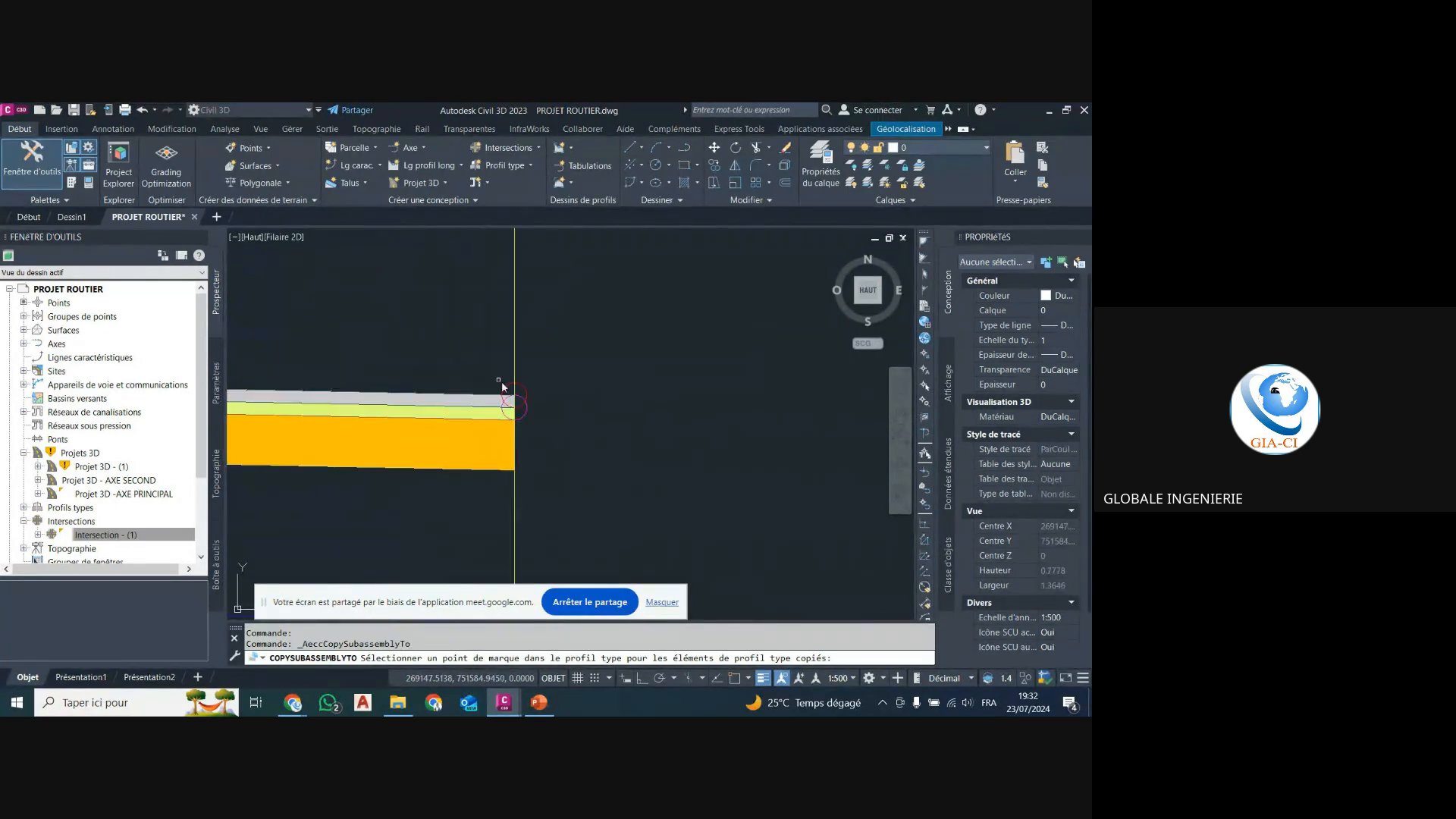
scroll(503, 387, up, 3)
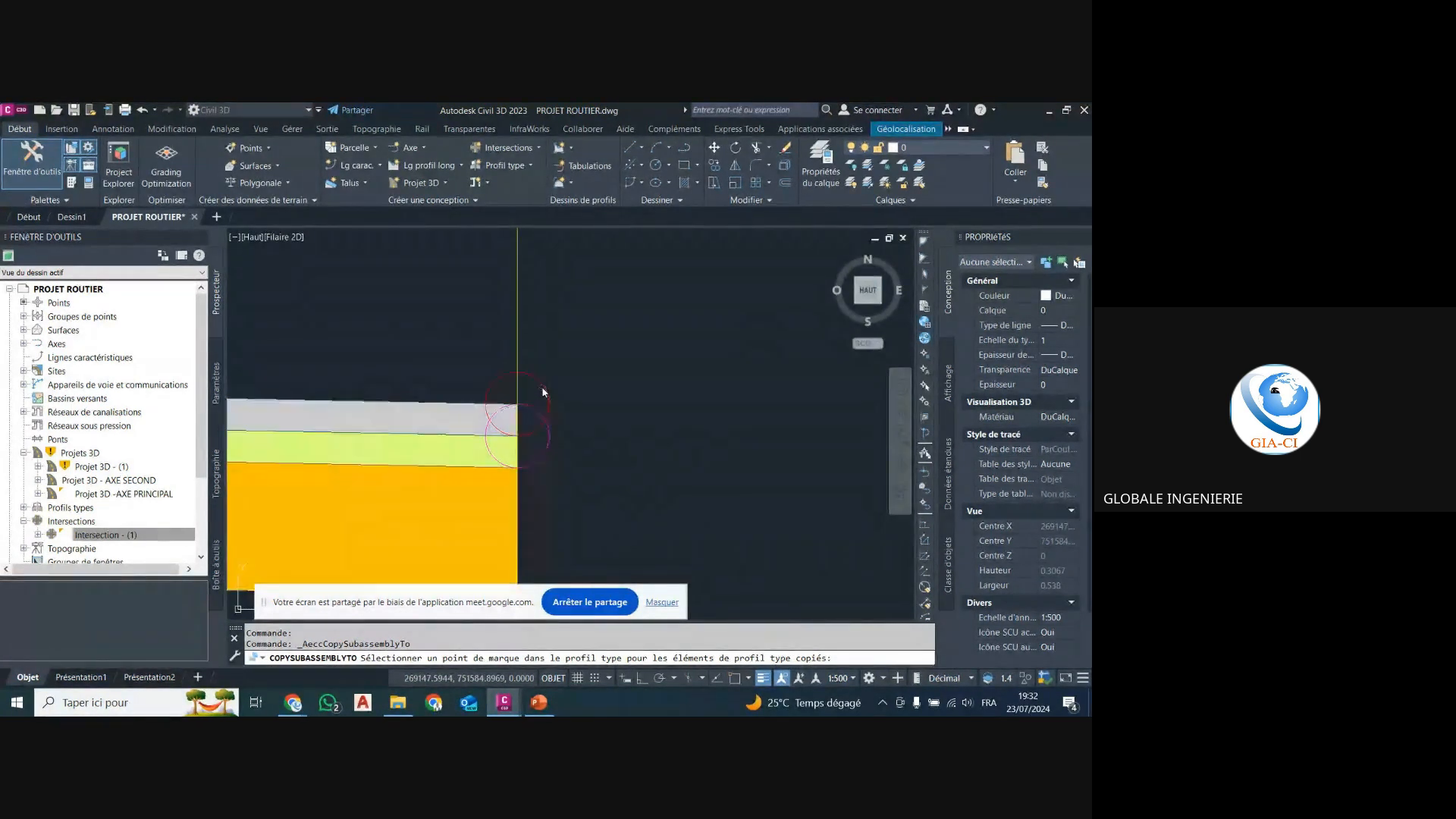
scroll(544, 392, down, 5)
click(562, 367)
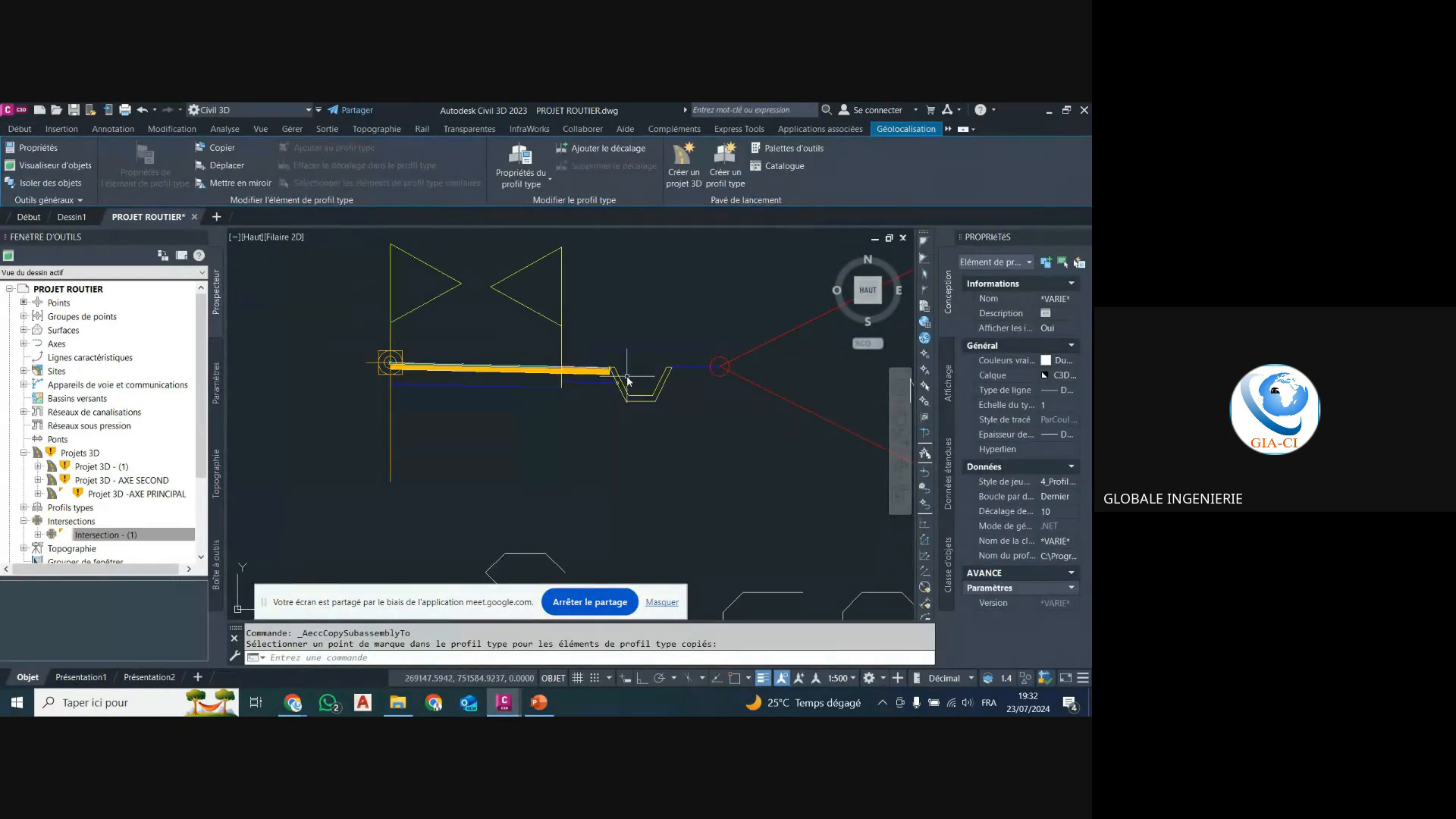
Set the four layer depths of the Daylight Right assembly's lane, in order, to 0.050, 0.000, 0.120 and 0.180 m.
scroll(651, 351, down, 2)
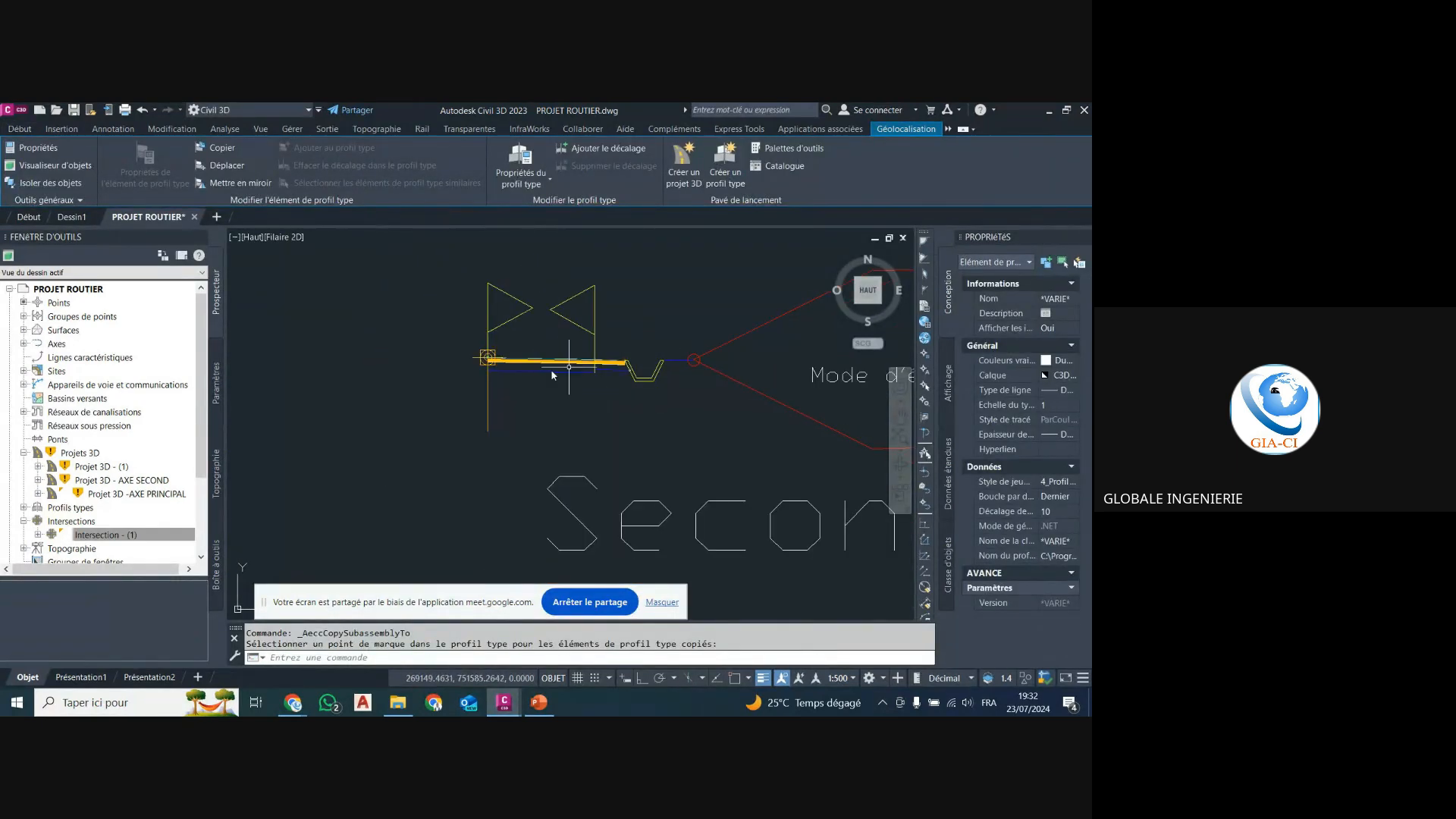
scroll(504, 370, up, 3)
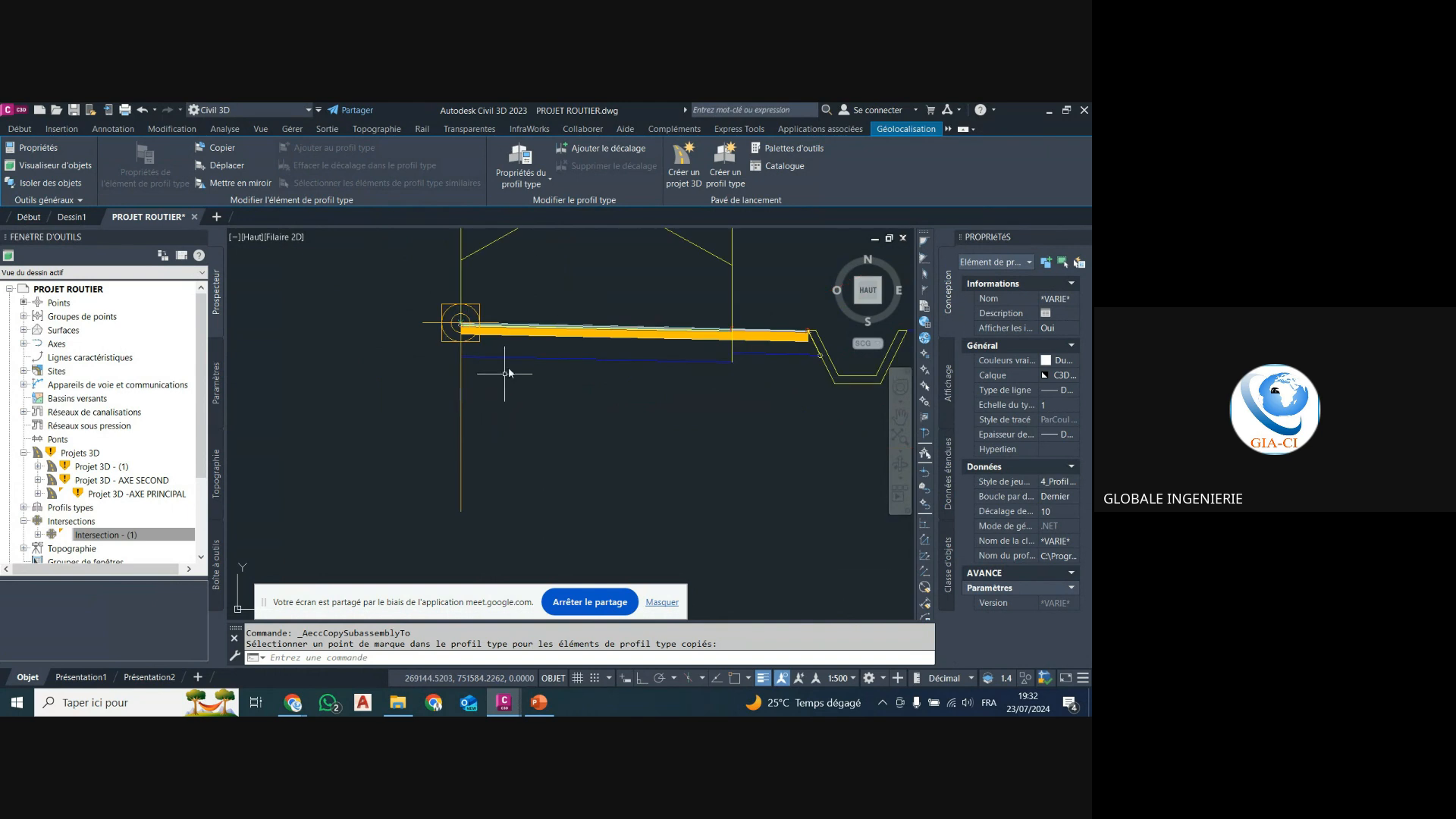
scroll(569, 330, up, 3)
click(570, 308)
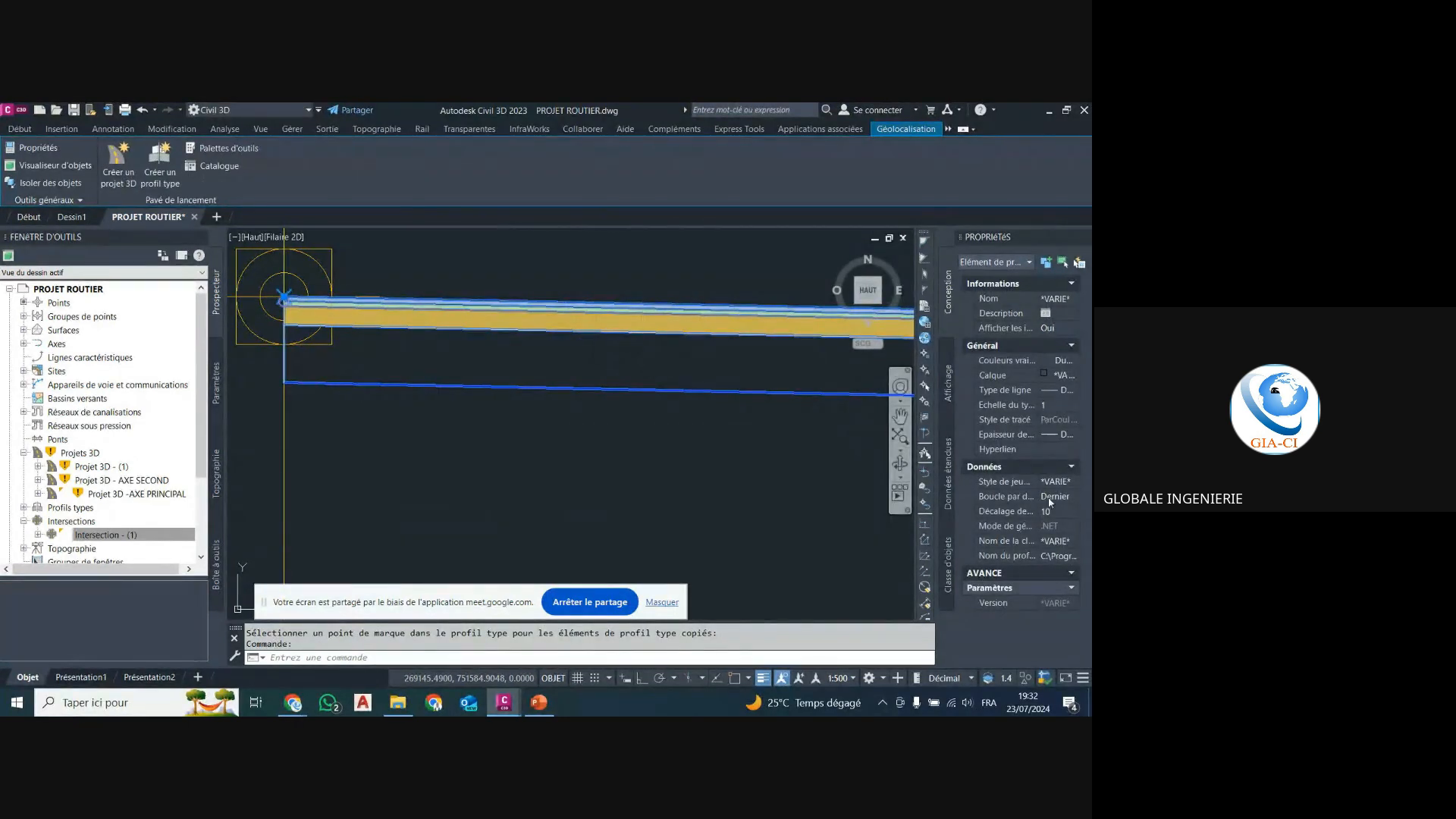
key(Escape)
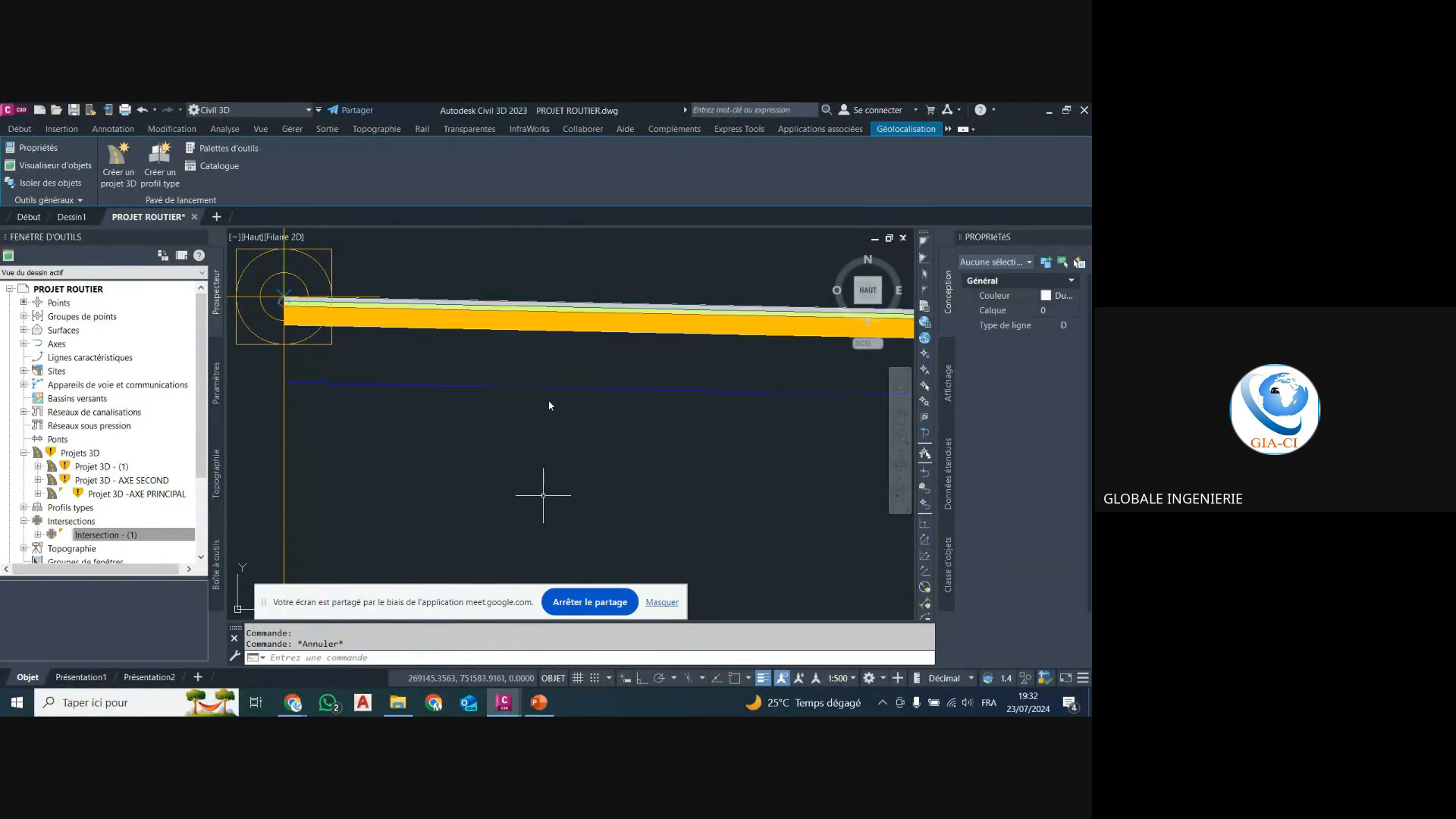
click(575, 312)
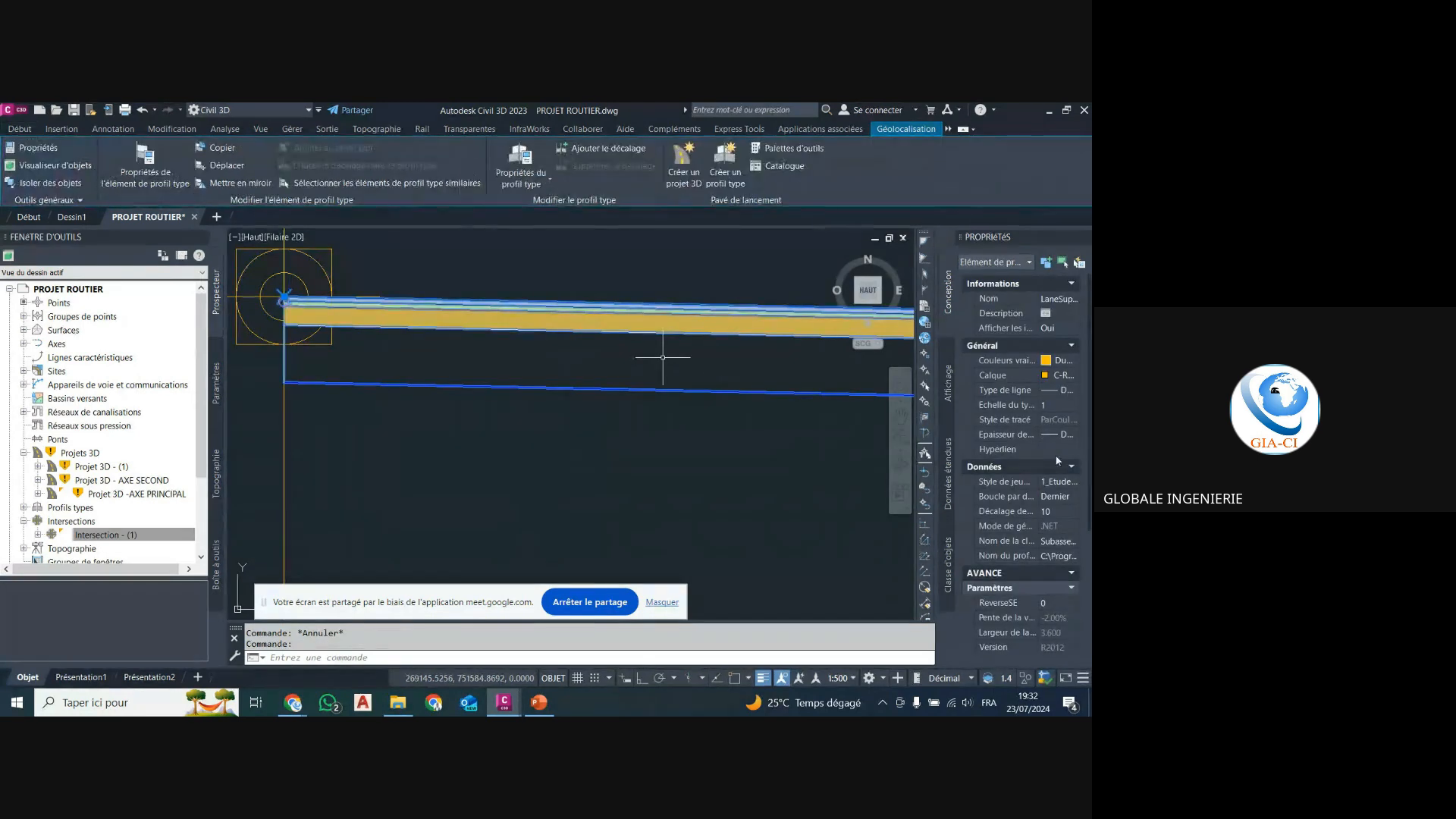
scroll(1030, 531, down, 3)
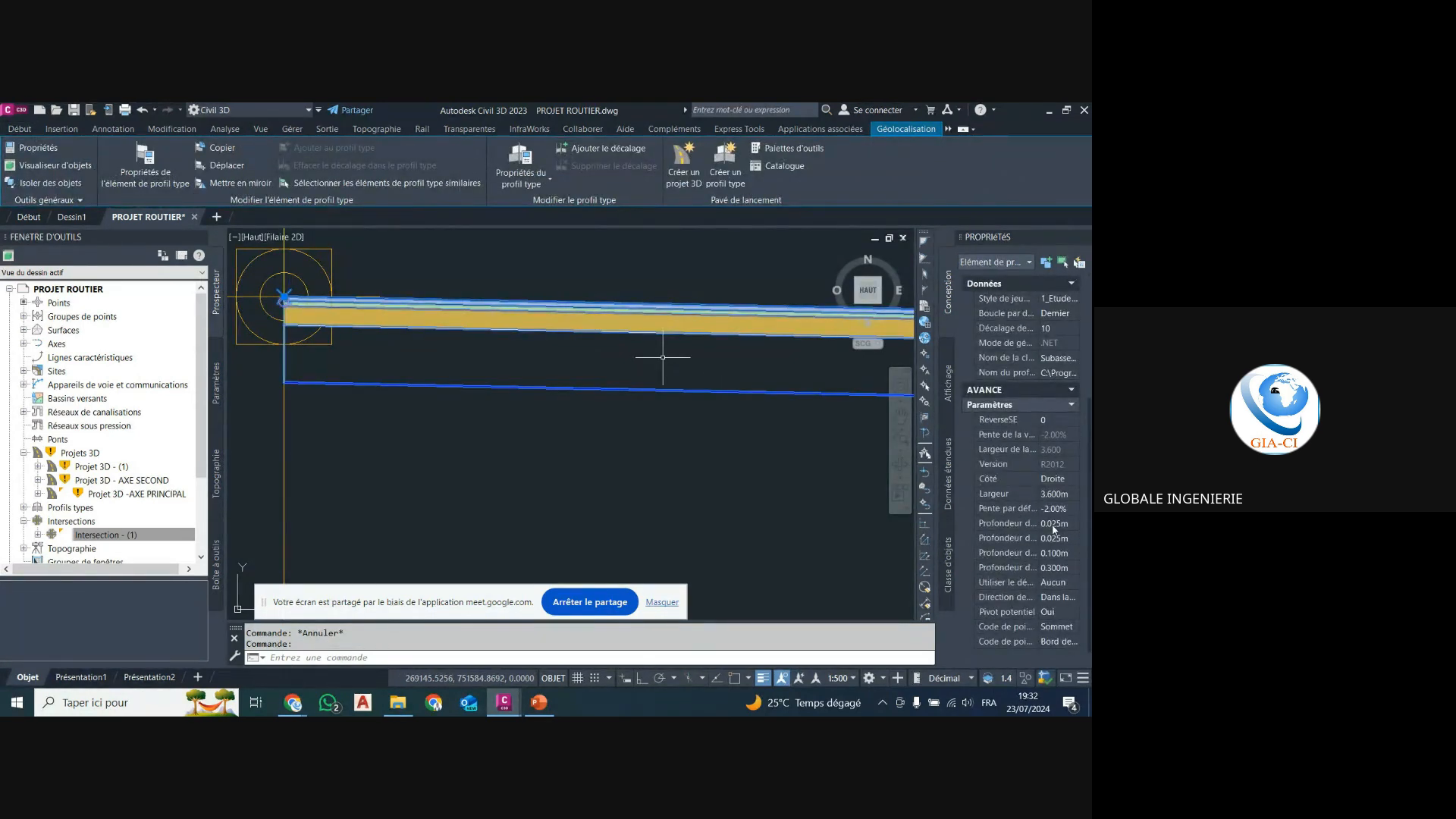
click(1053, 525)
click(1059, 538)
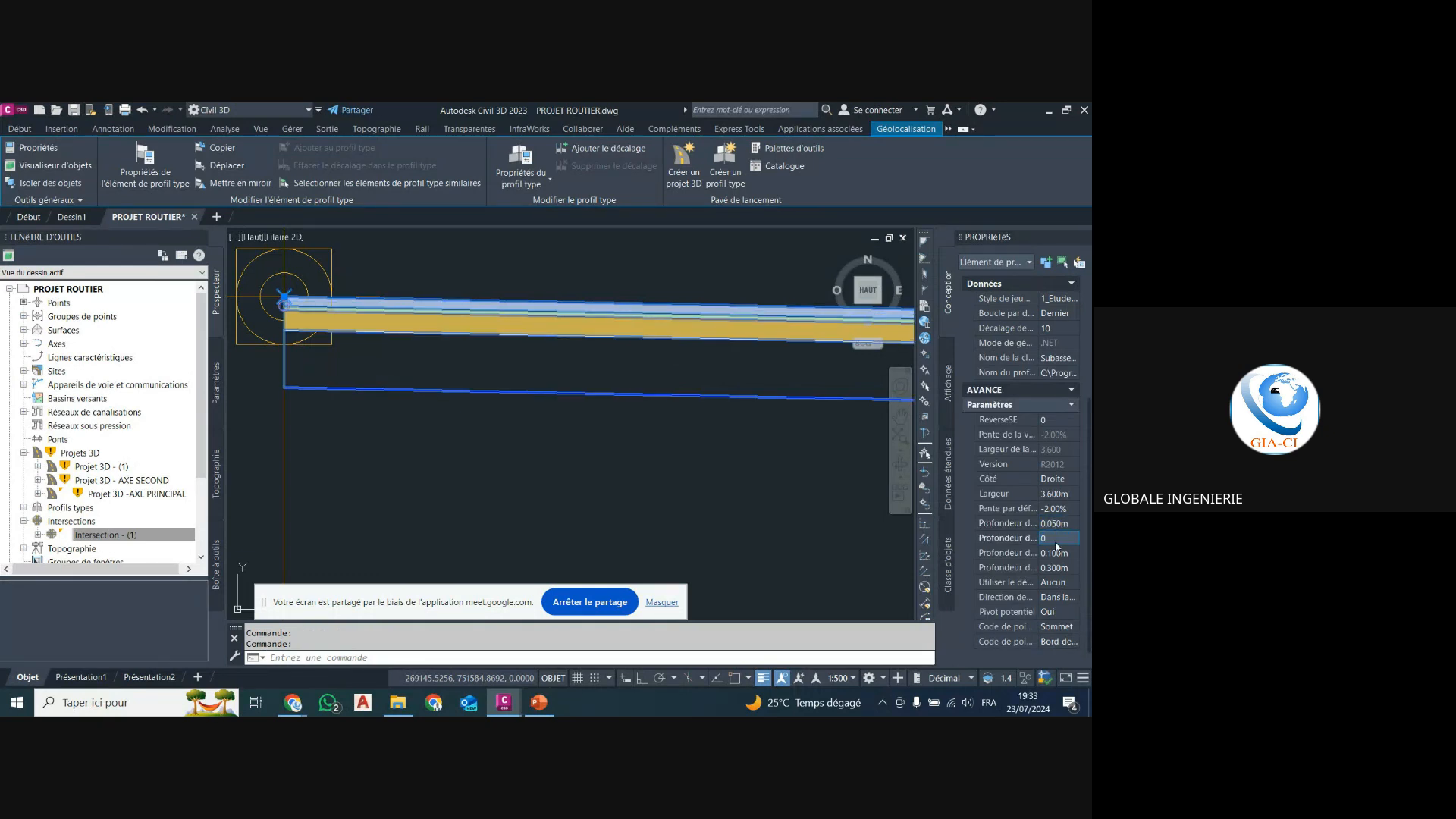
click(1057, 547)
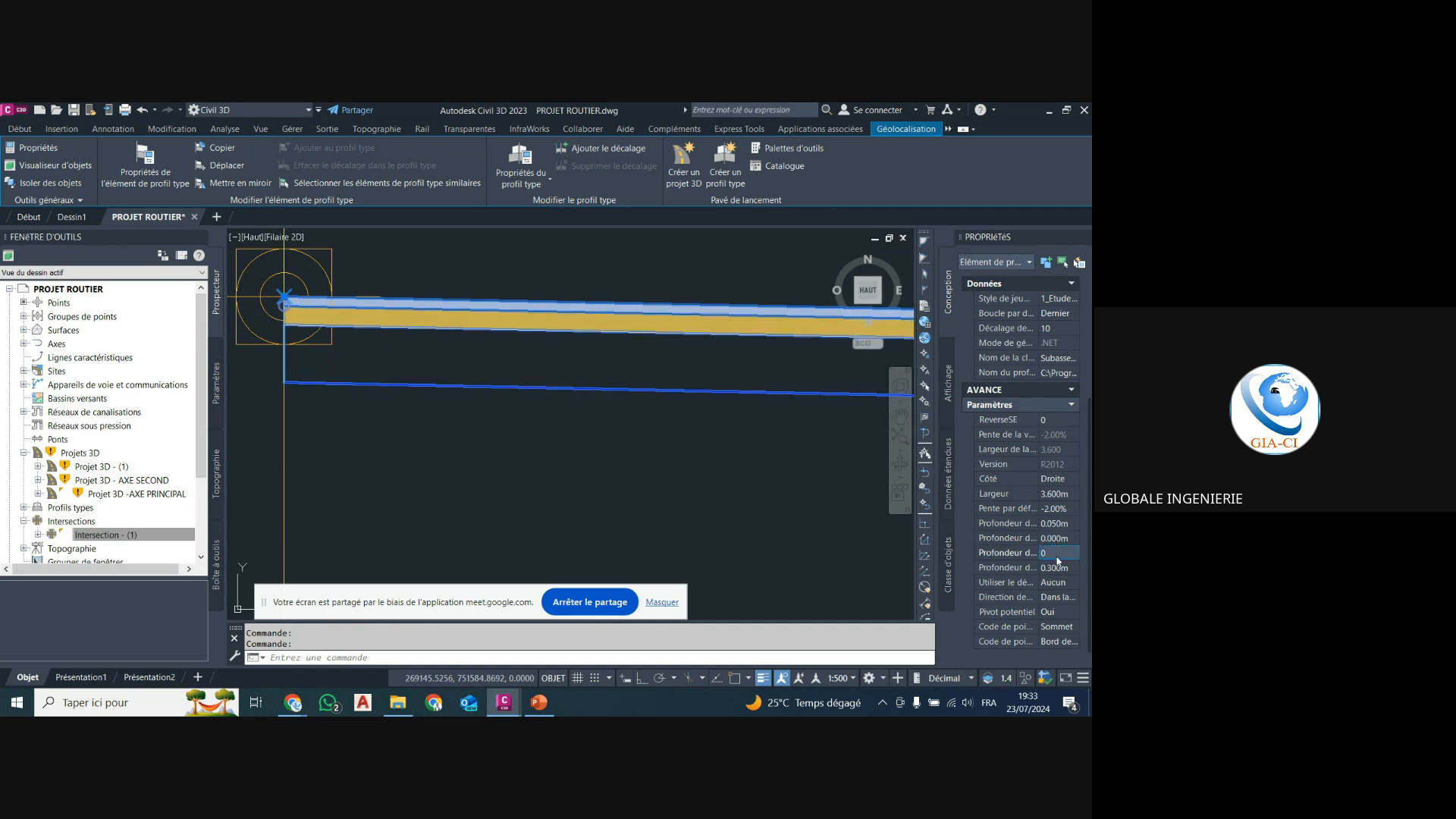
click(1057, 561)
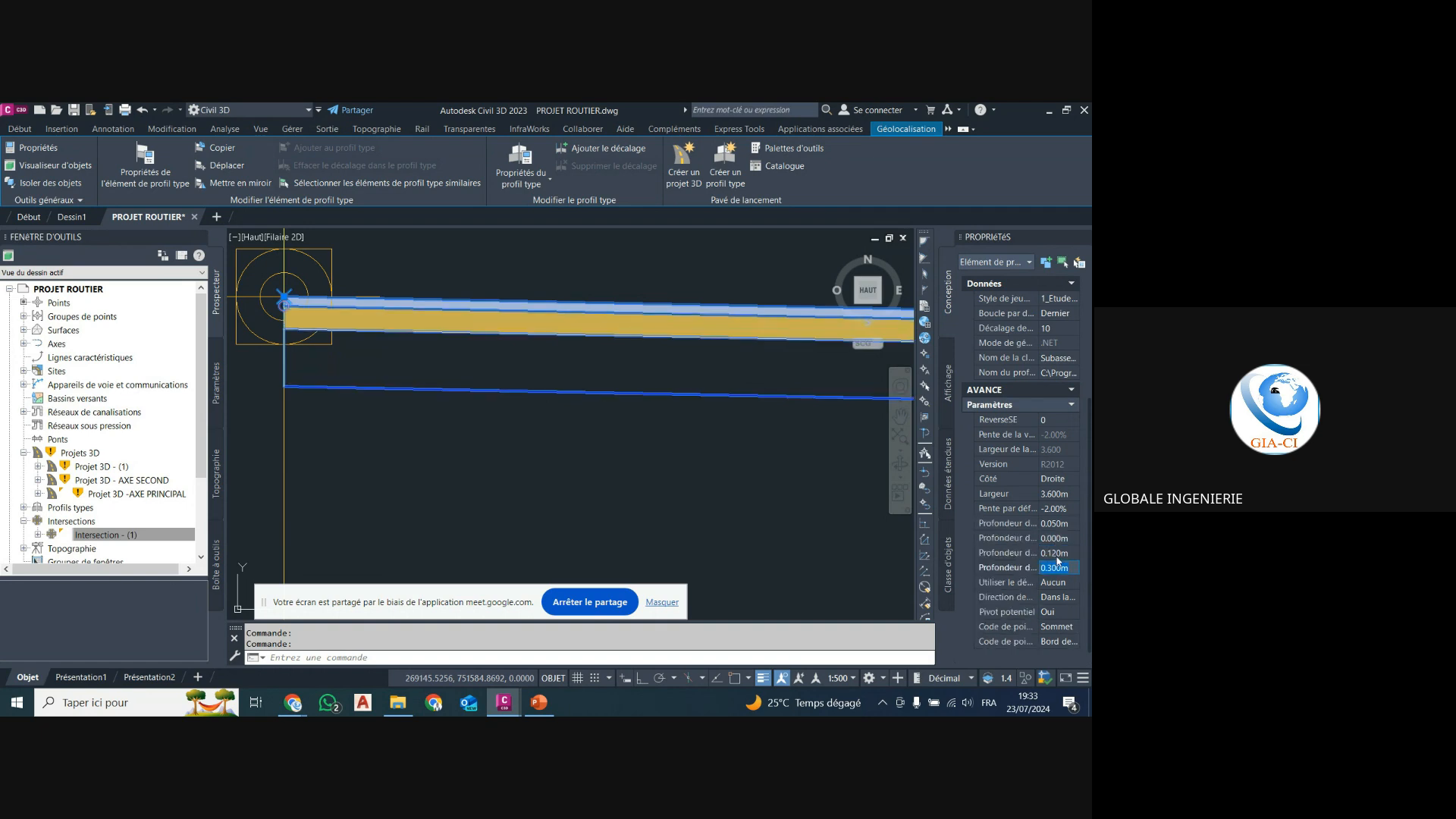
text(0.18)
key(Tab)
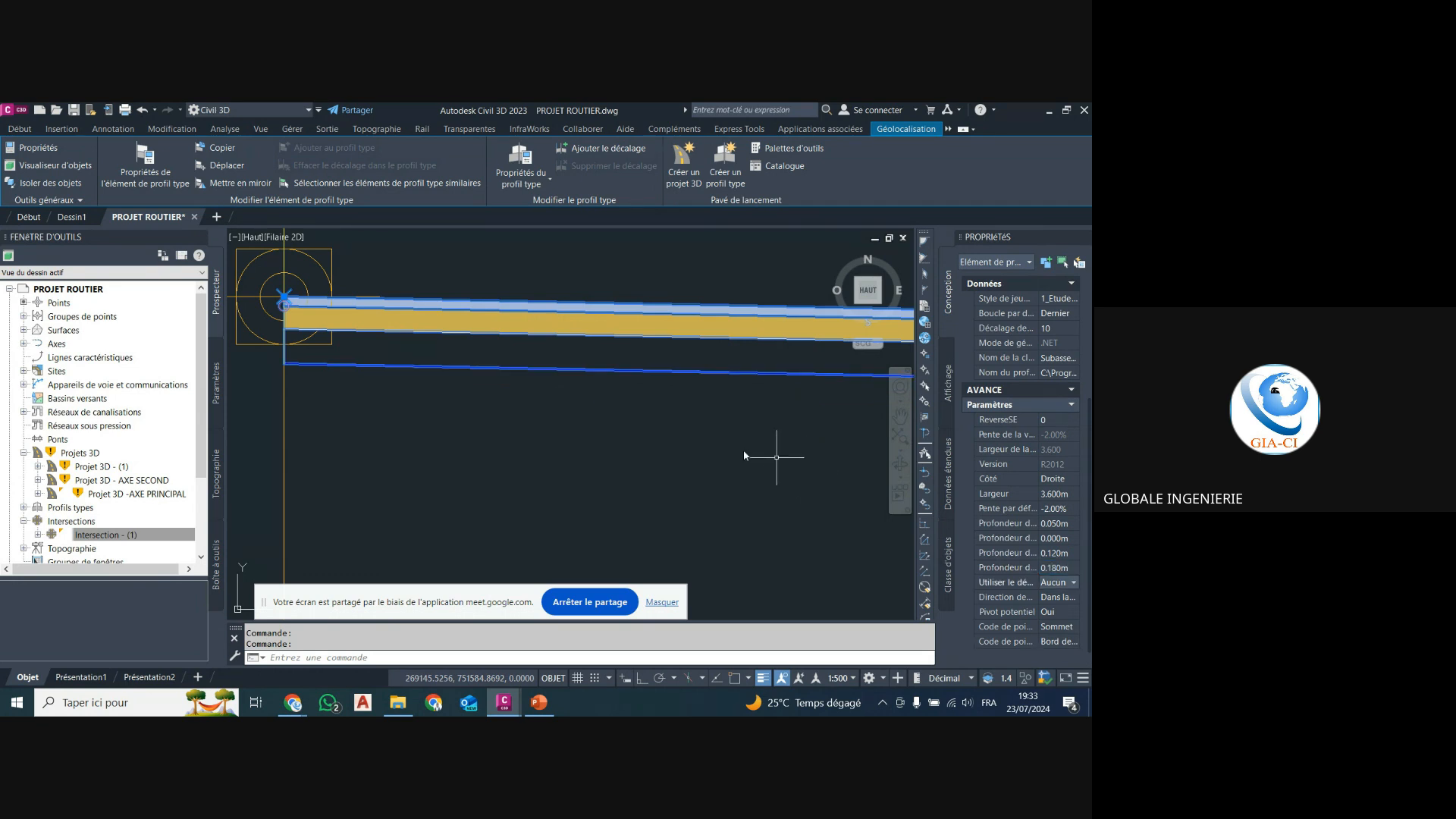
key(Escape)
Select the curb and gutter and the daylight subassembly at the outer end of the Secondary Road Half Section - Daylight Left assembly.
scroll(493, 360, down, 5)
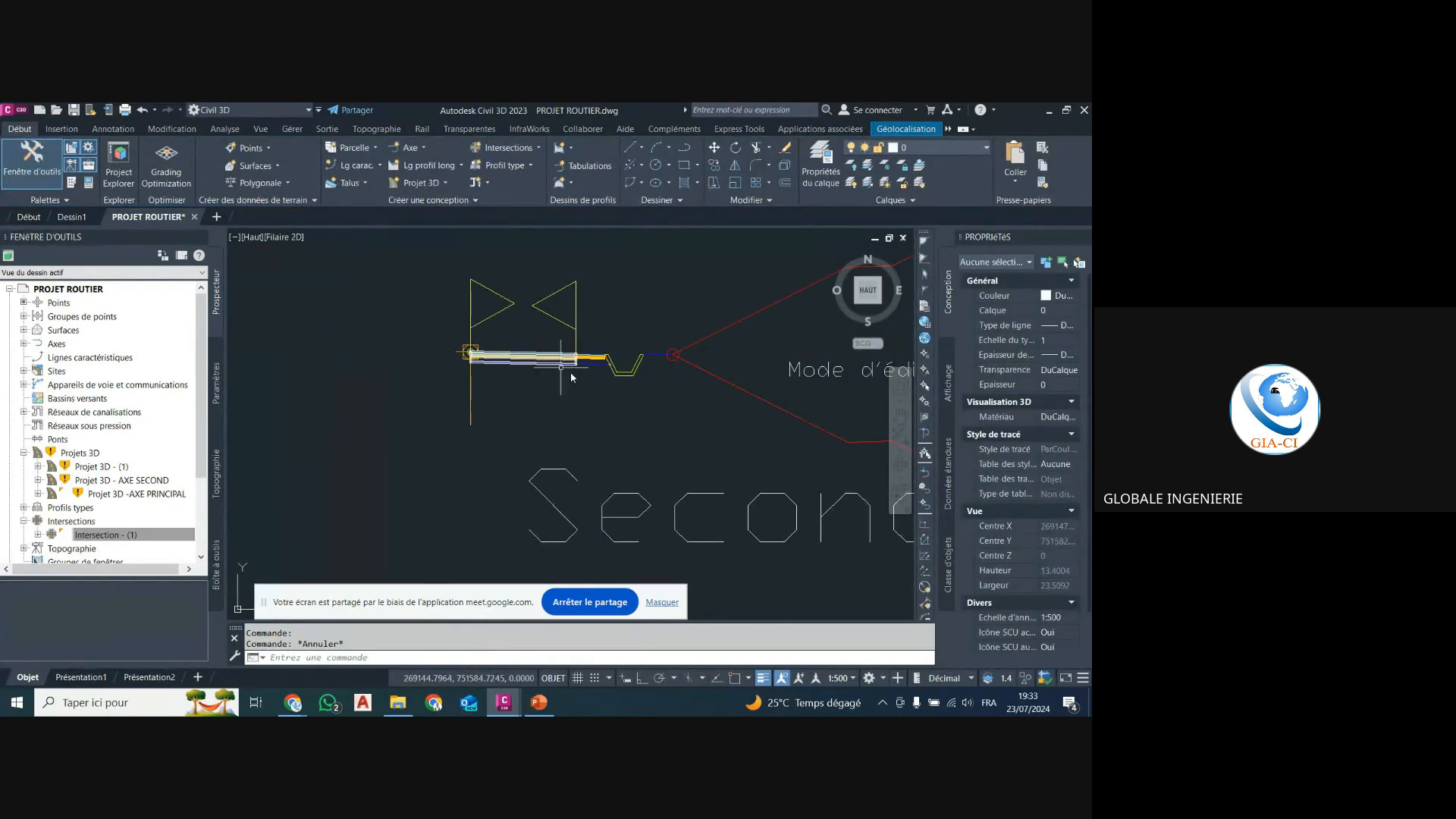
scroll(604, 375, up, 5)
scroll(518, 311, down, 1)
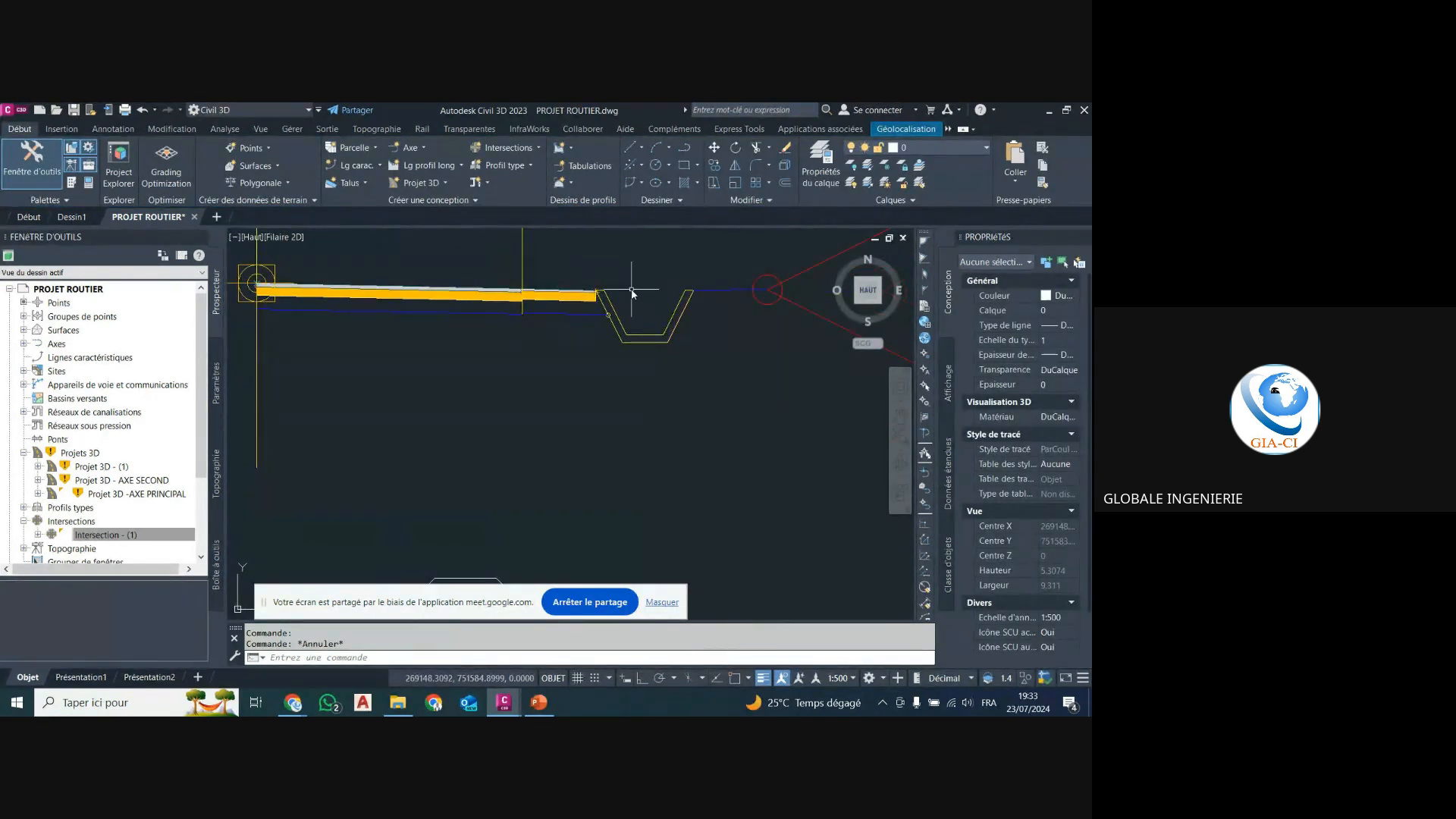
scroll(632, 291, down, 6)
scroll(611, 284, down, 5)
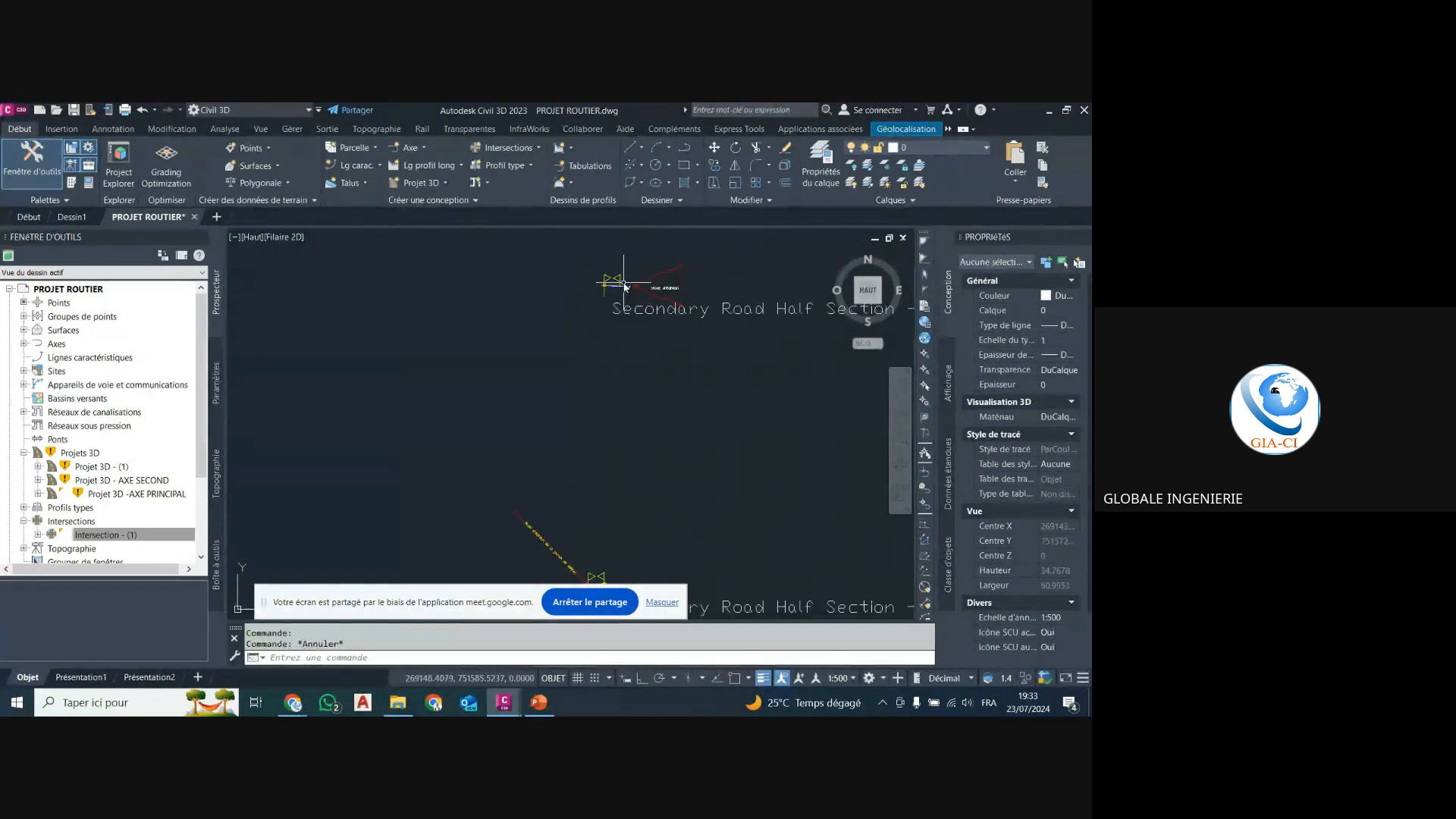
scroll(606, 478, up, 2)
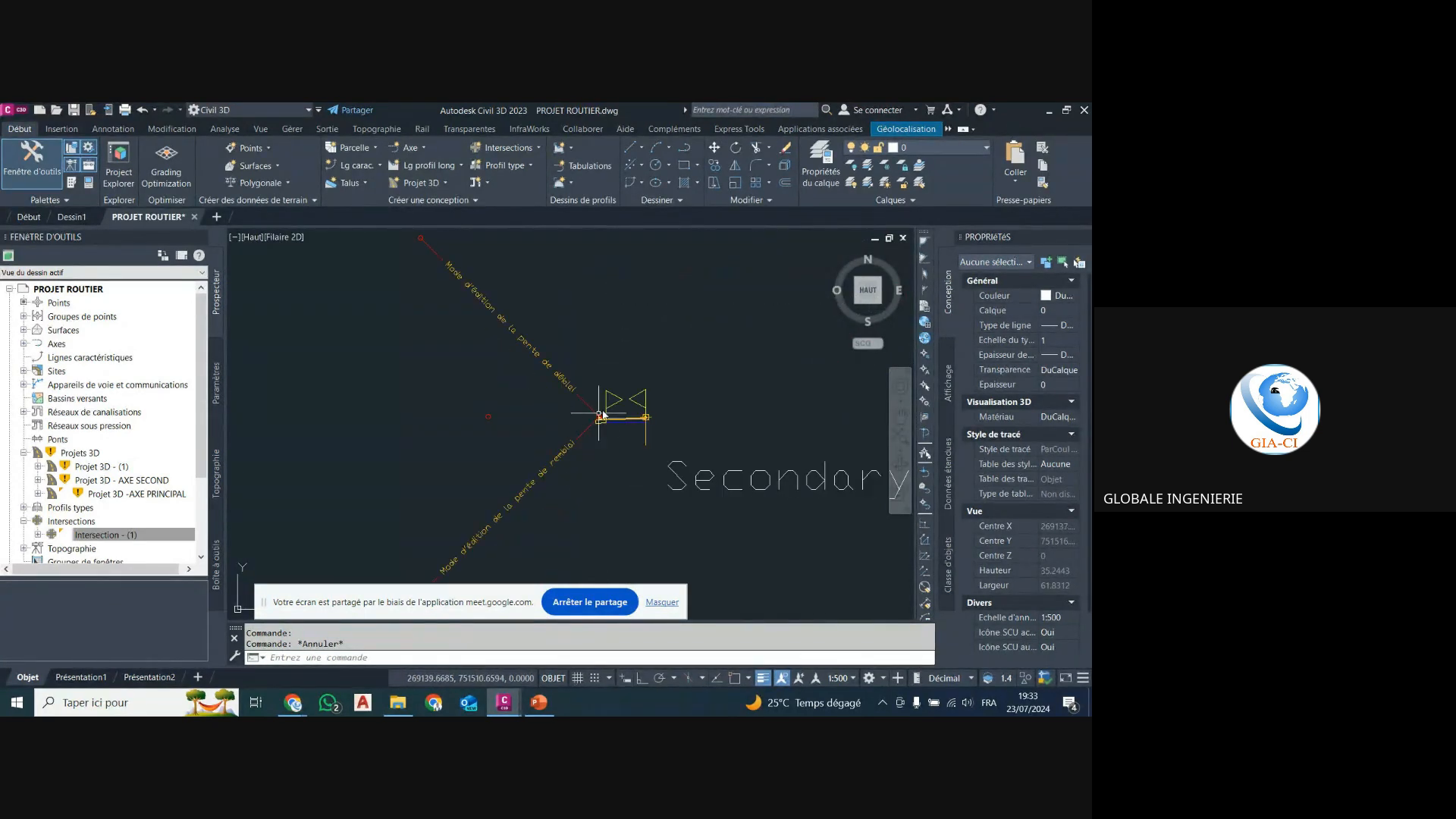
scroll(604, 415, up, 5)
scroll(578, 462, down, 2)
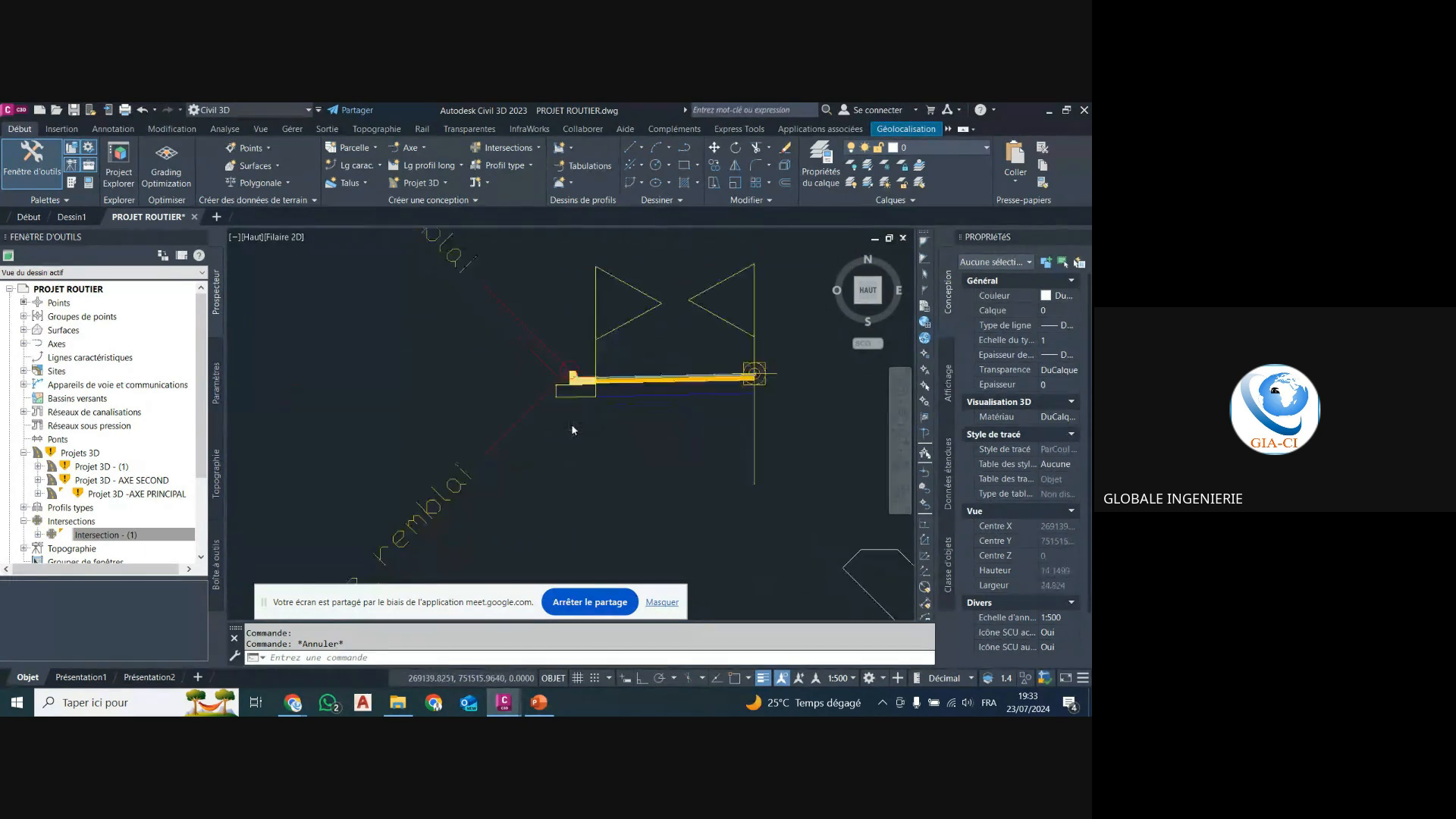
scroll(572, 430, up, 6)
click(645, 258)
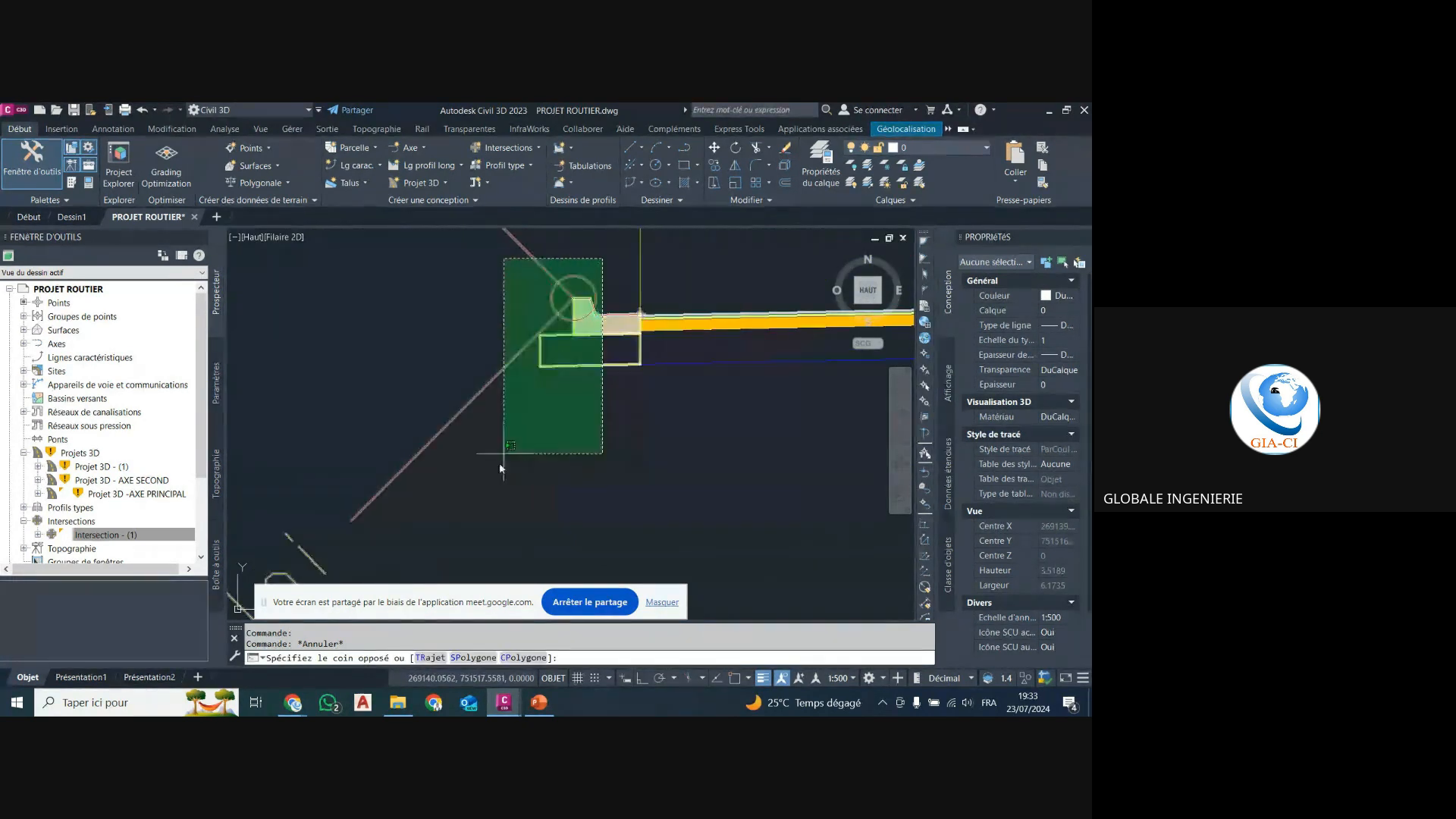
Delete the two subassemblies attached to the outer edge of the lane in the Secondary Road Half Section - Daylight Left assembly.
click(498, 465)
key(Delete)
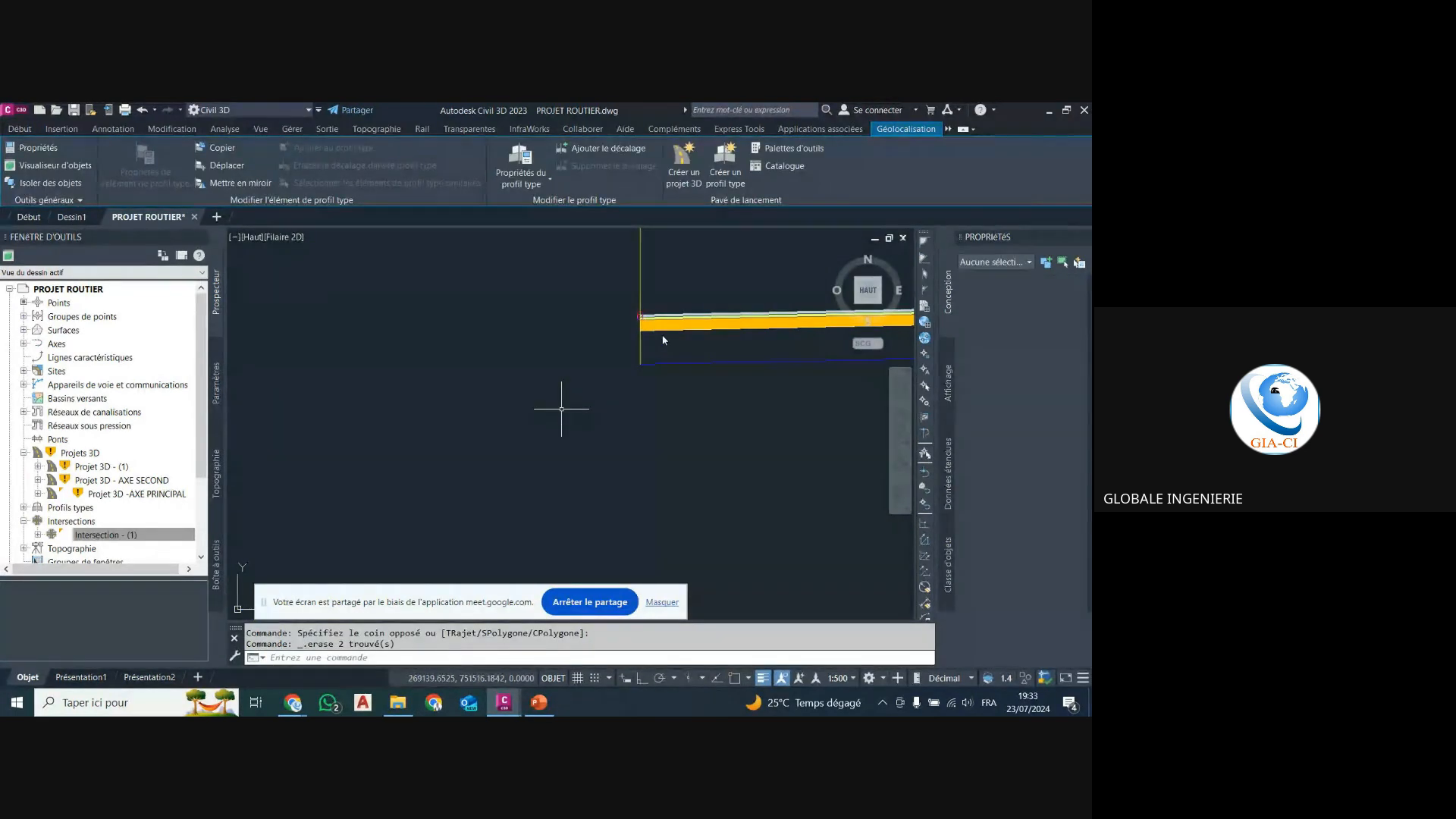
scroll(664, 318, down, 10)
scroll(665, 323, down, 6)
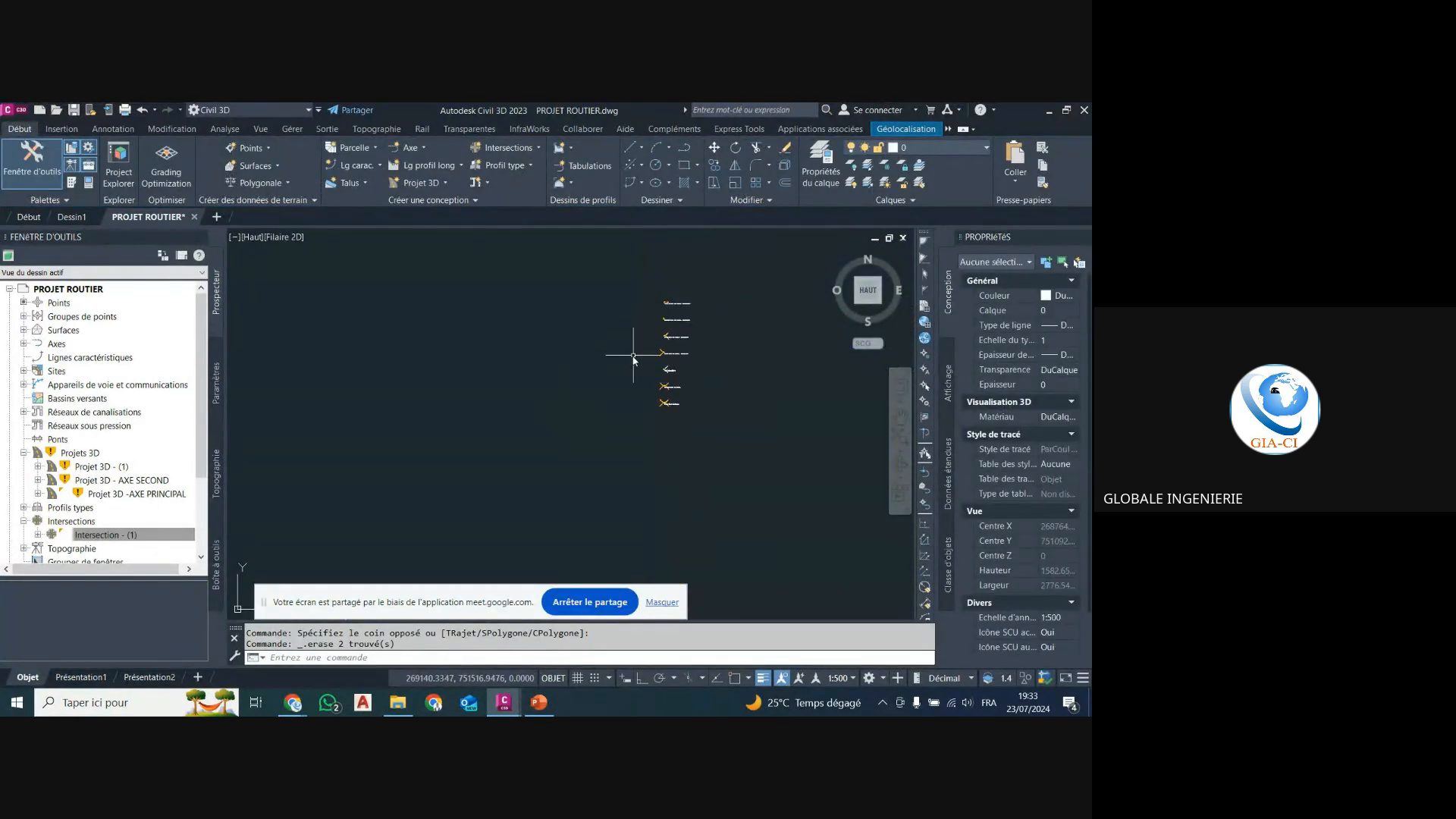
scroll(498, 374, up, 20)
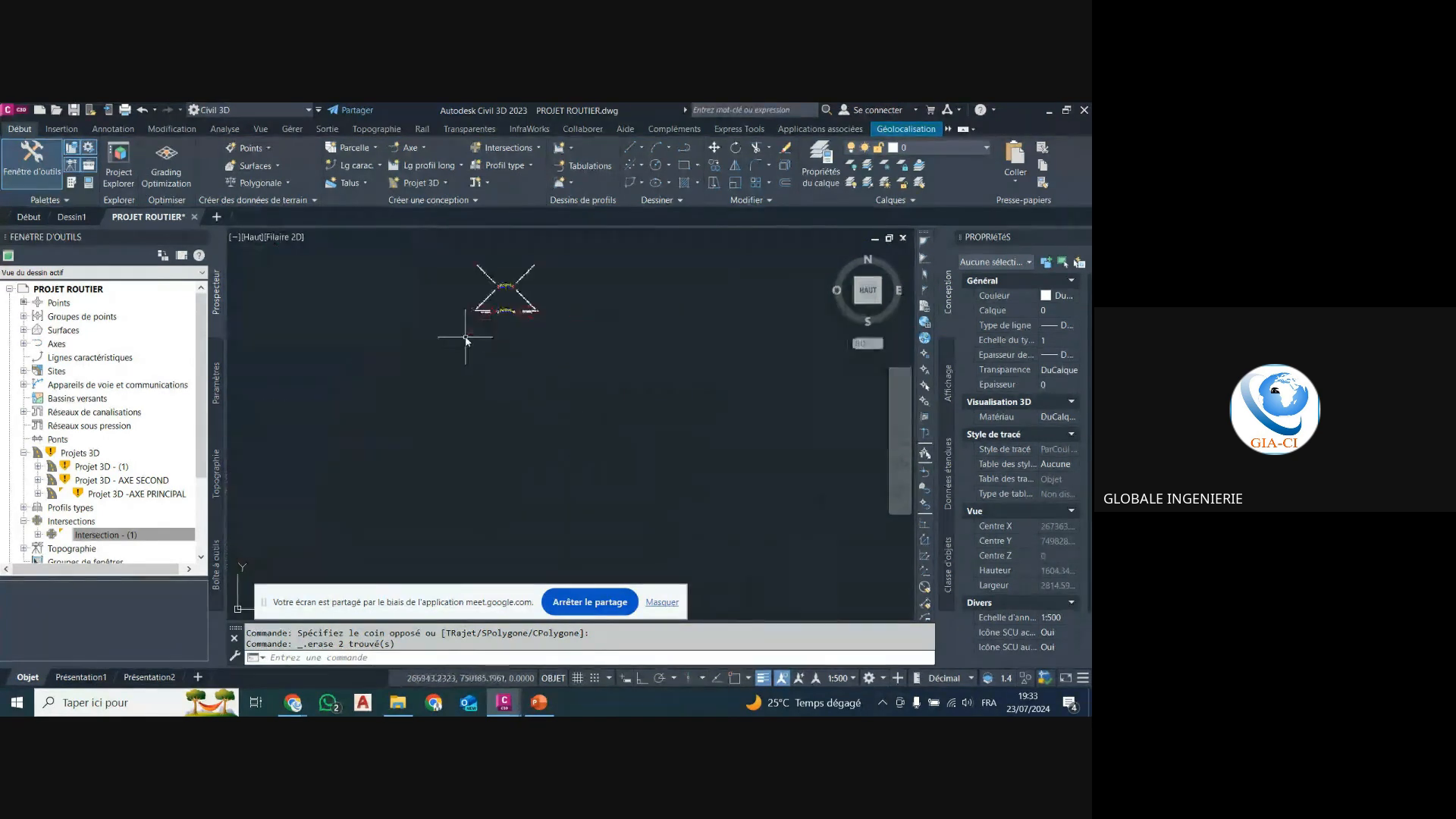
scroll(567, 253, up, 6)
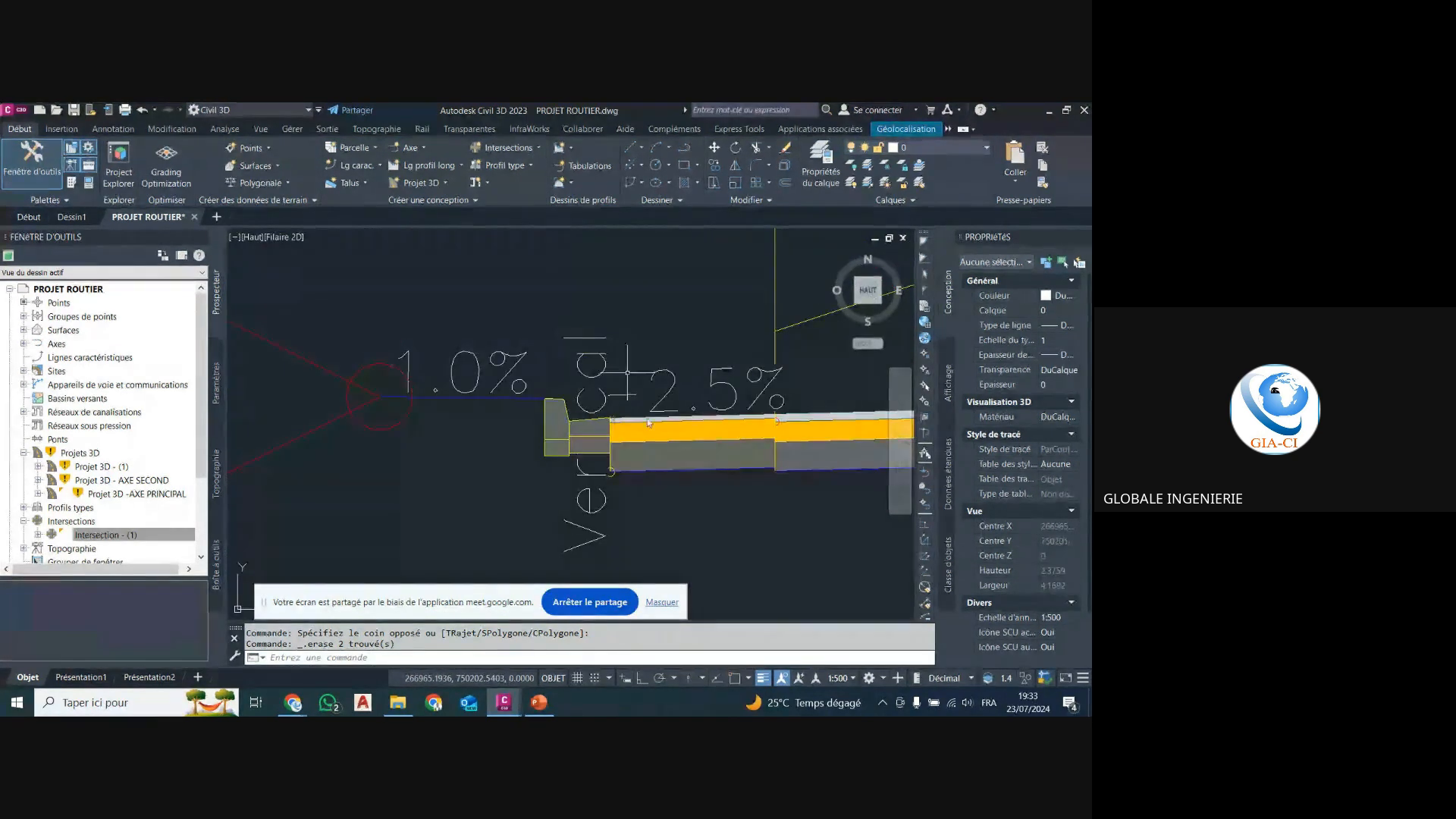
click(674, 499)
click(676, 480)
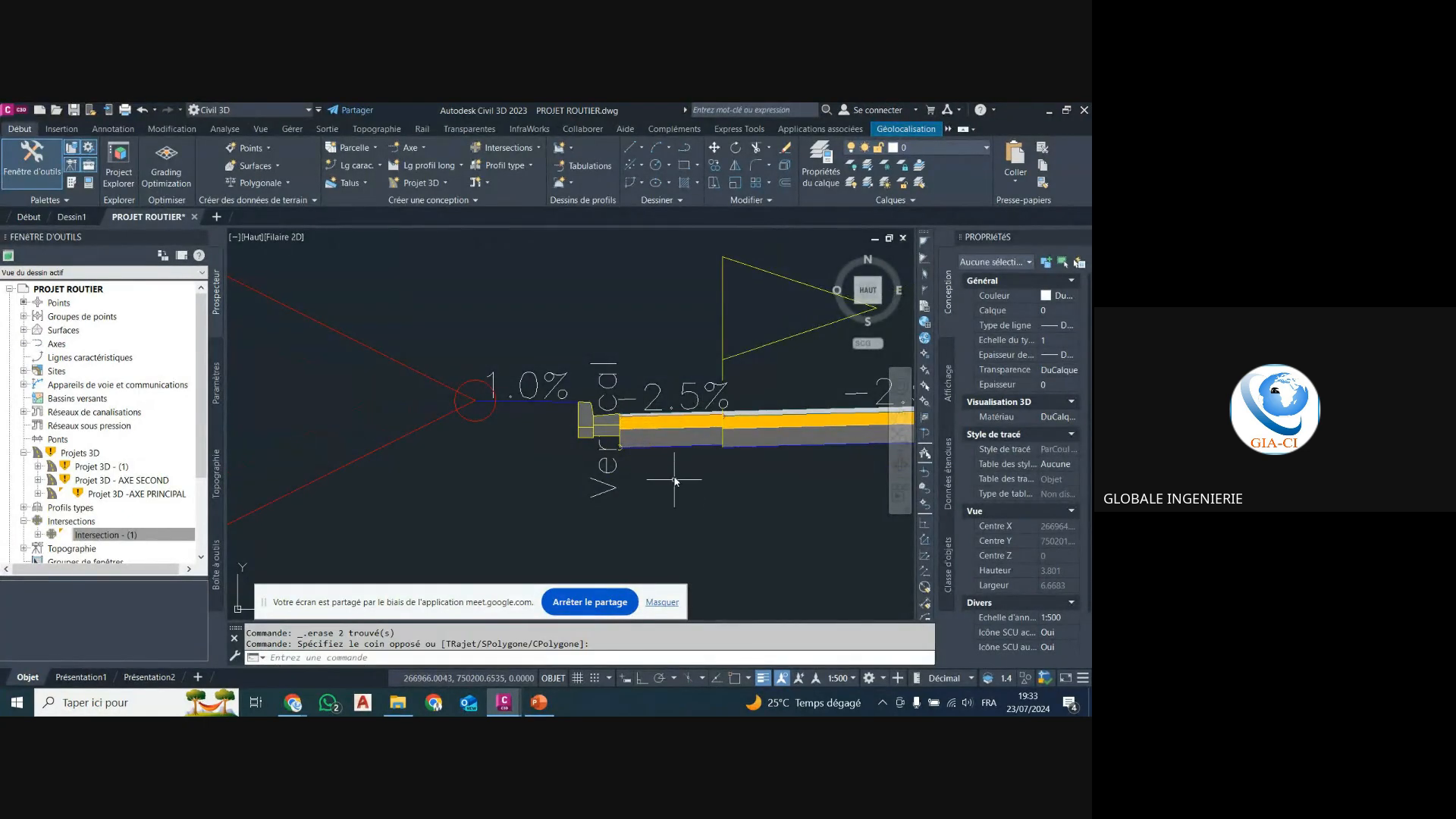
click(670, 435)
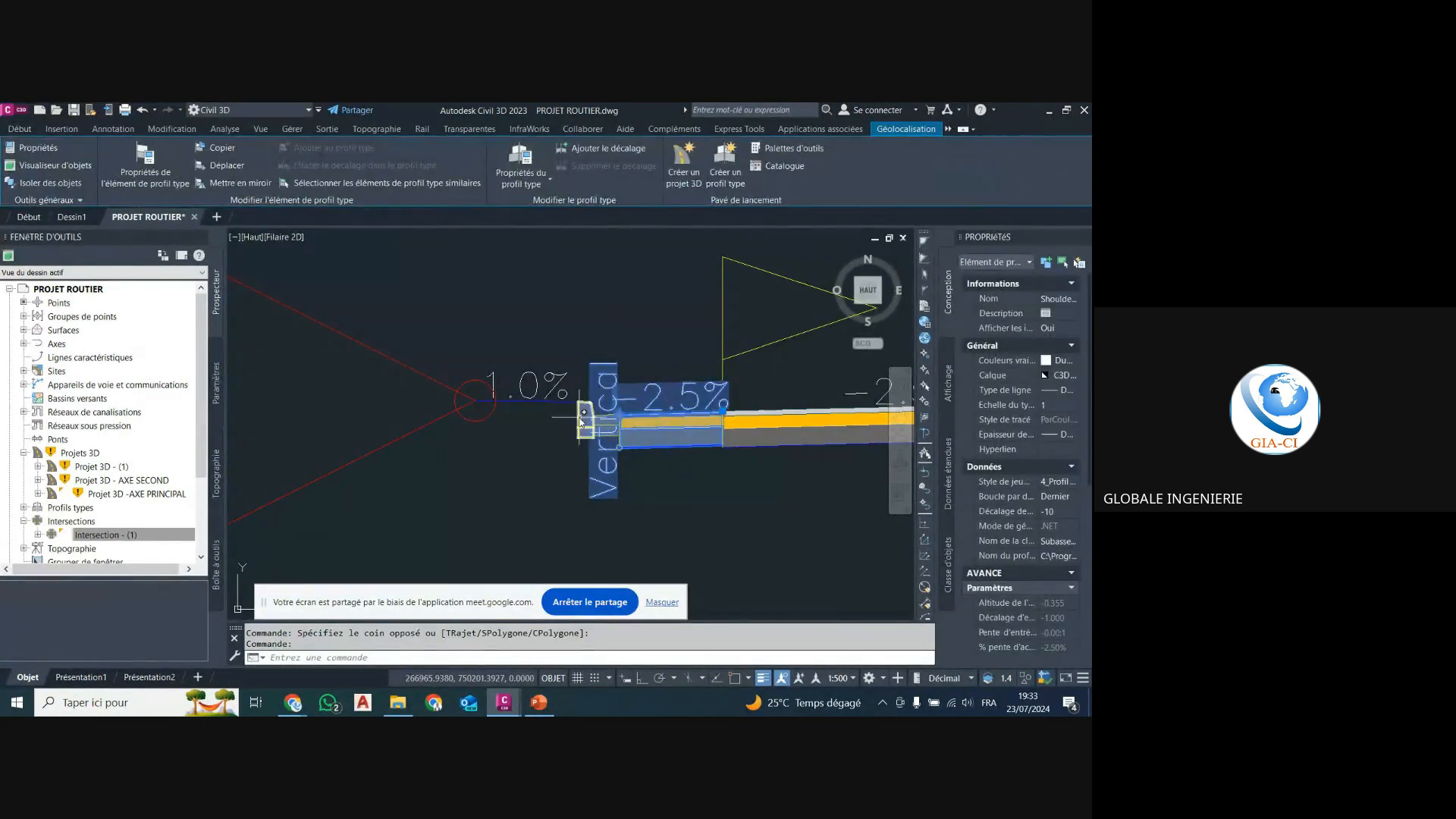
click(504, 401)
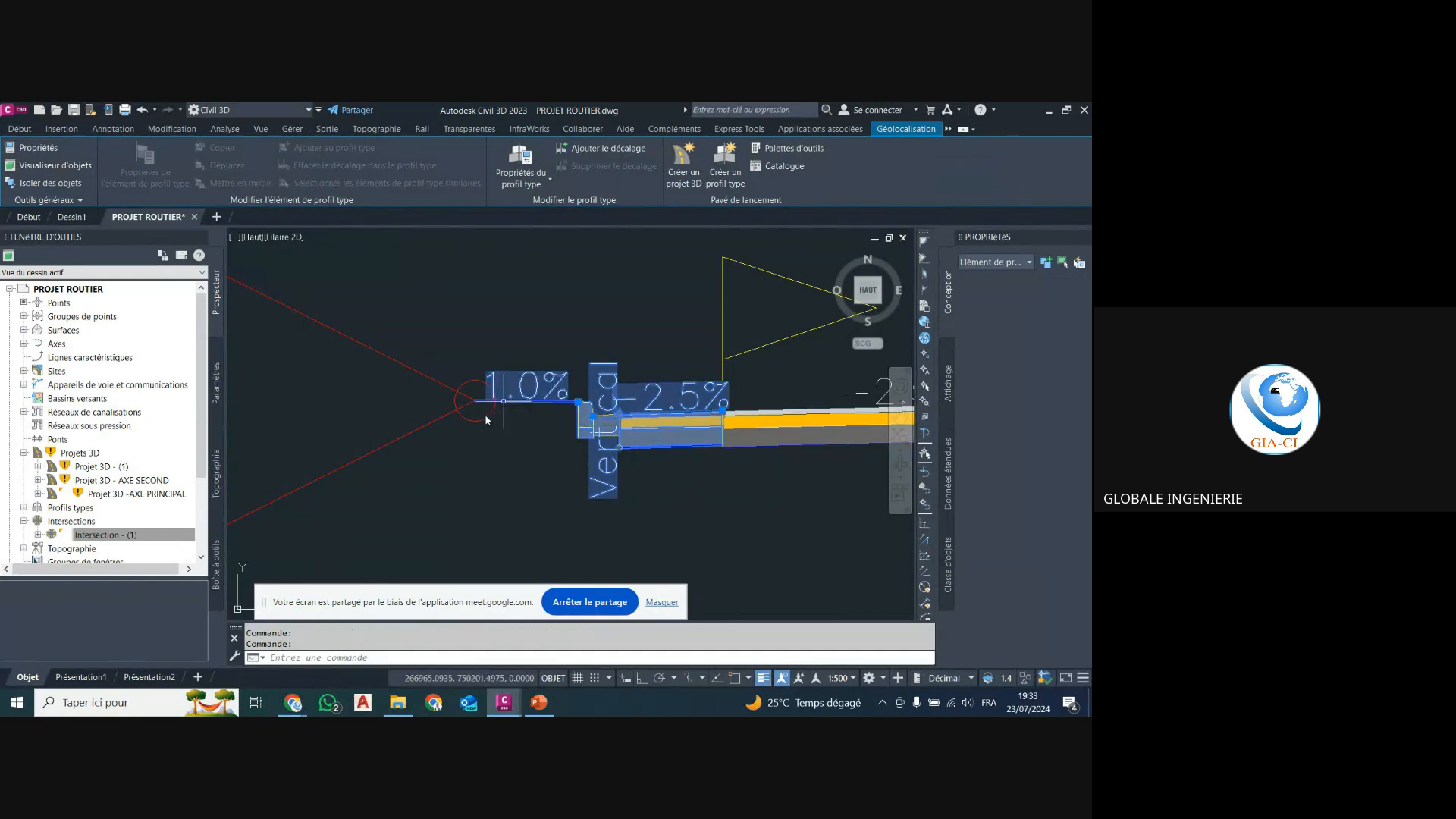
scroll(470, 417, down, 4)
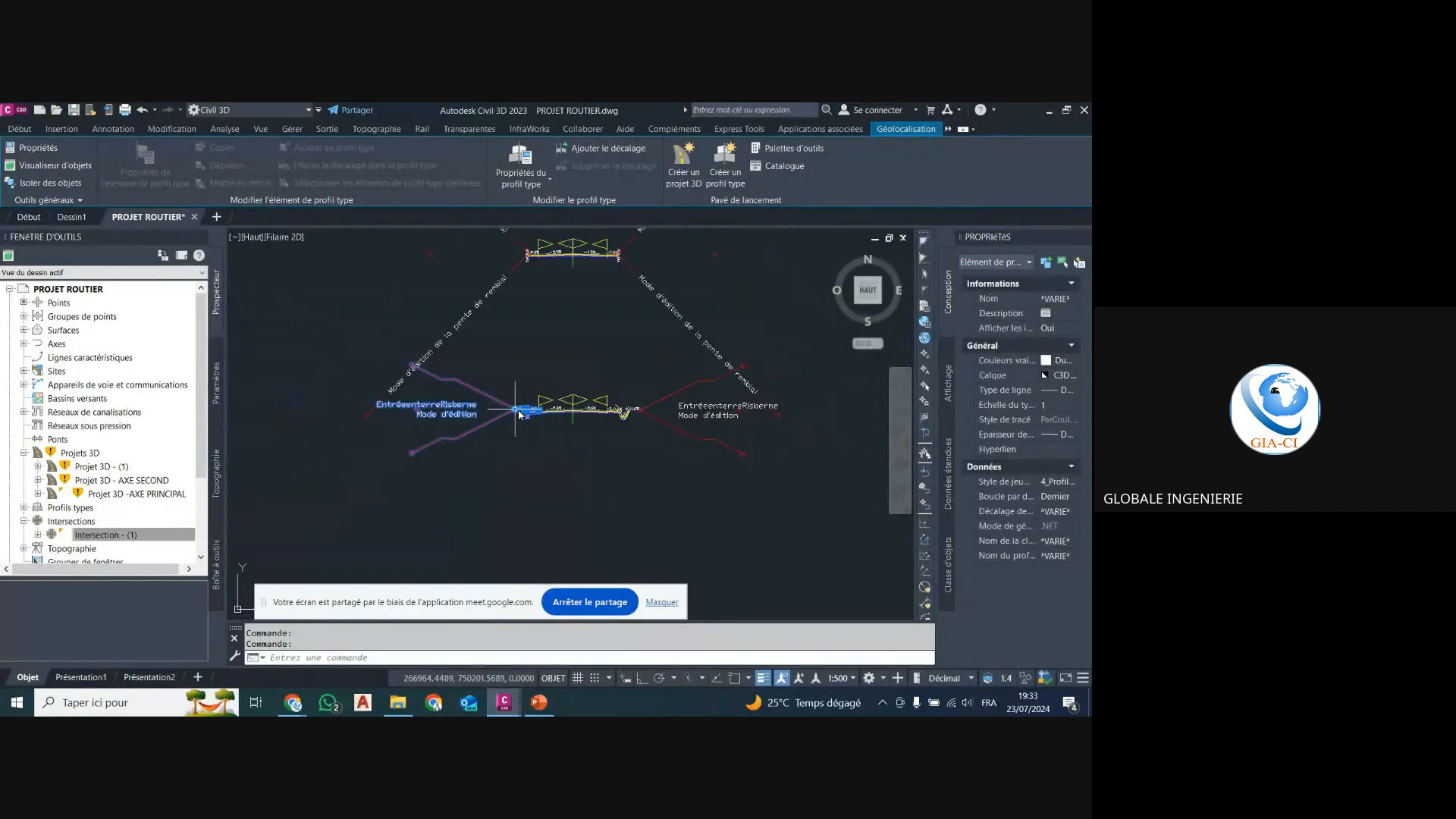
scroll(520, 413, up, 1)
scroll(508, 408, up, 3)
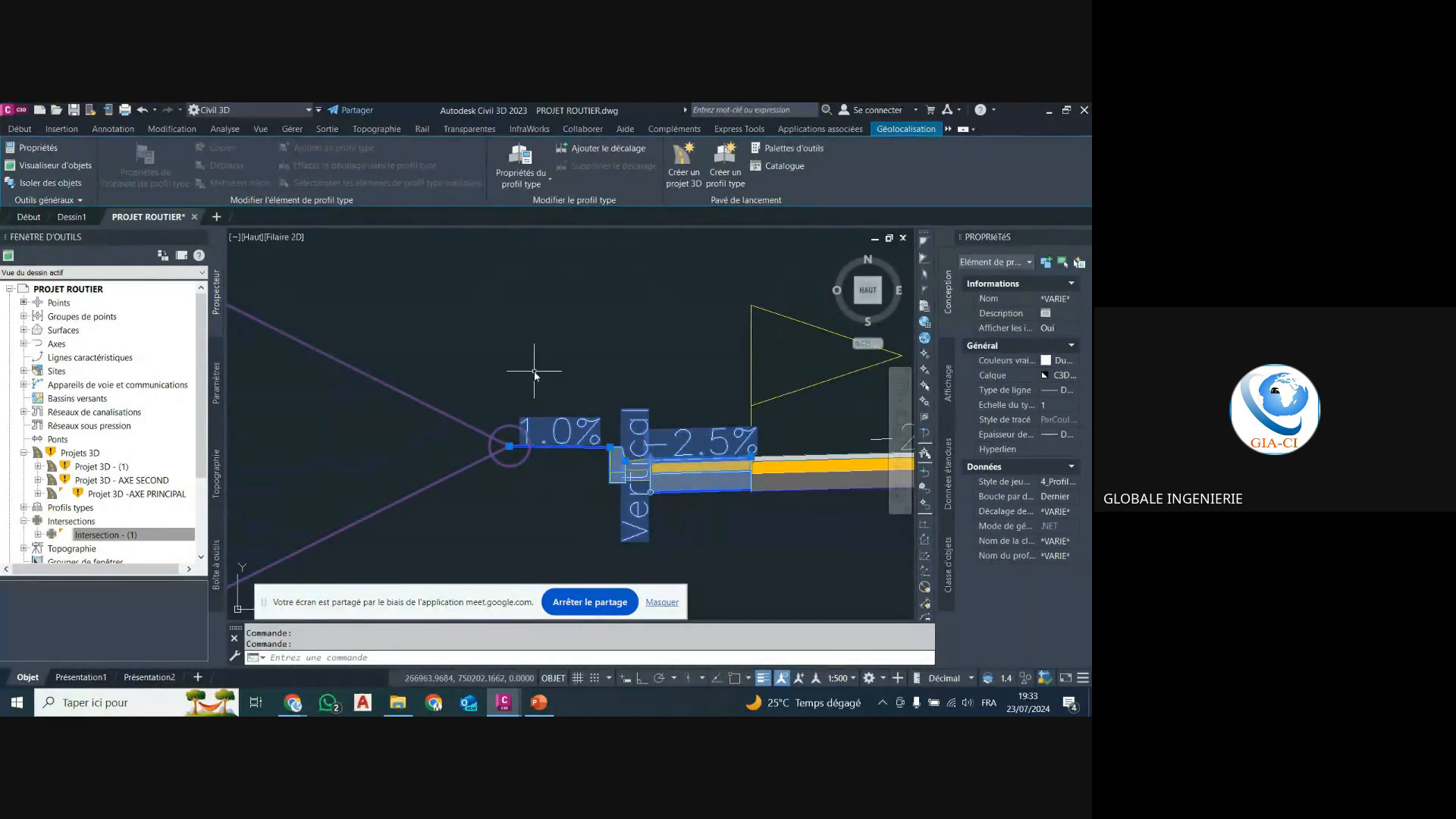
key(Escape)
click(676, 449)
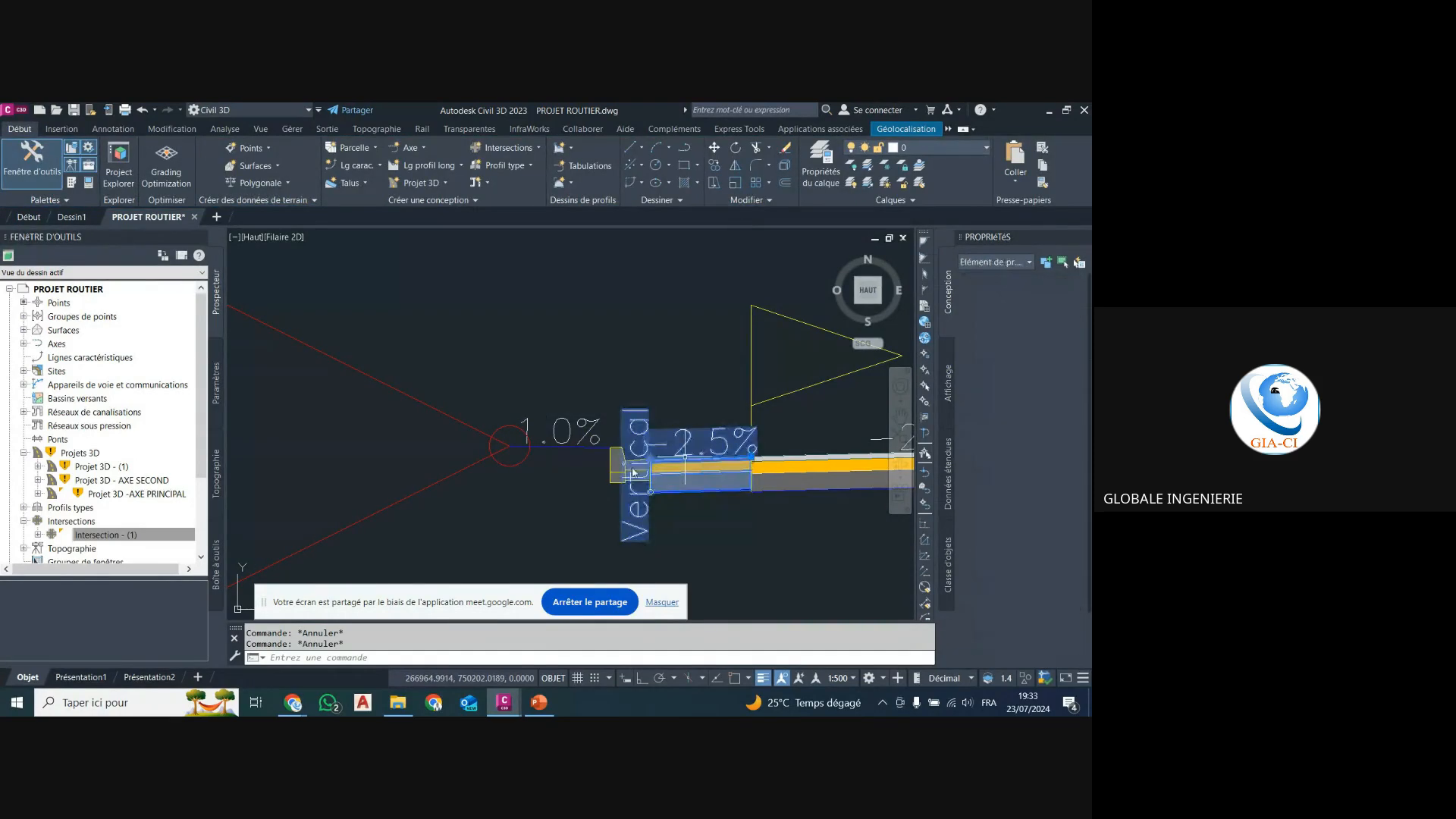
click(511, 464)
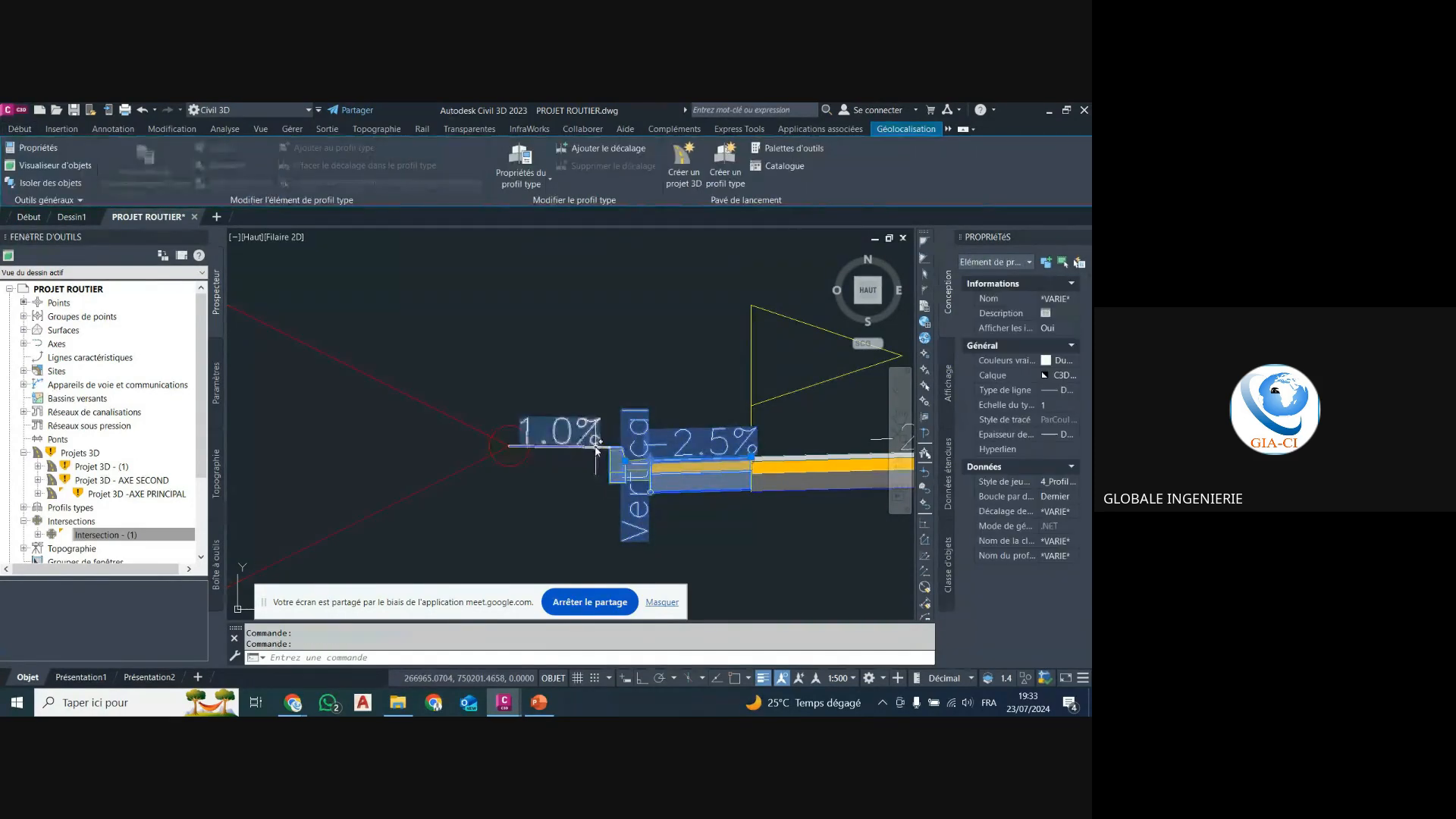
click(478, 462)
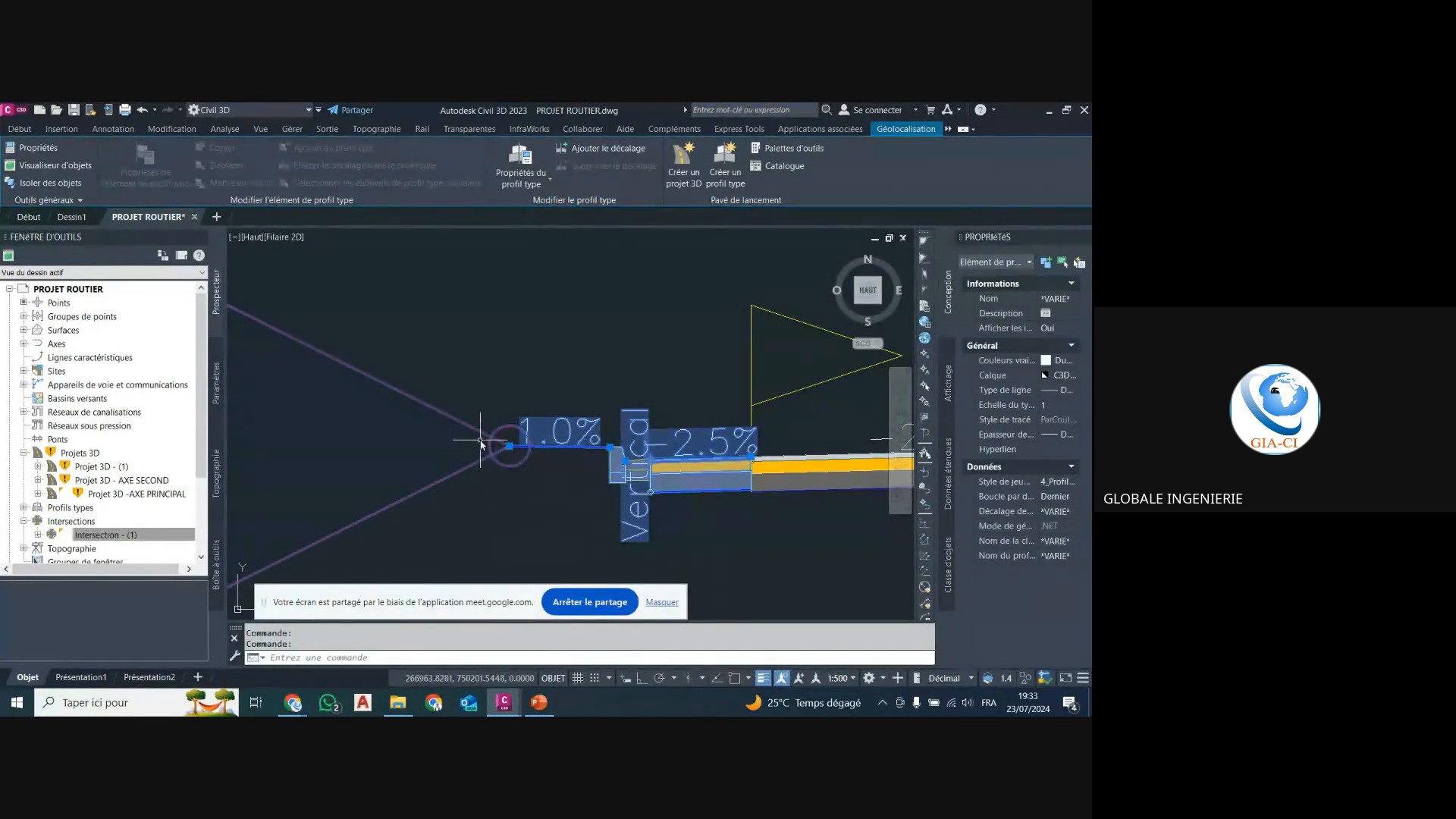
scroll(483, 334, down, 6)
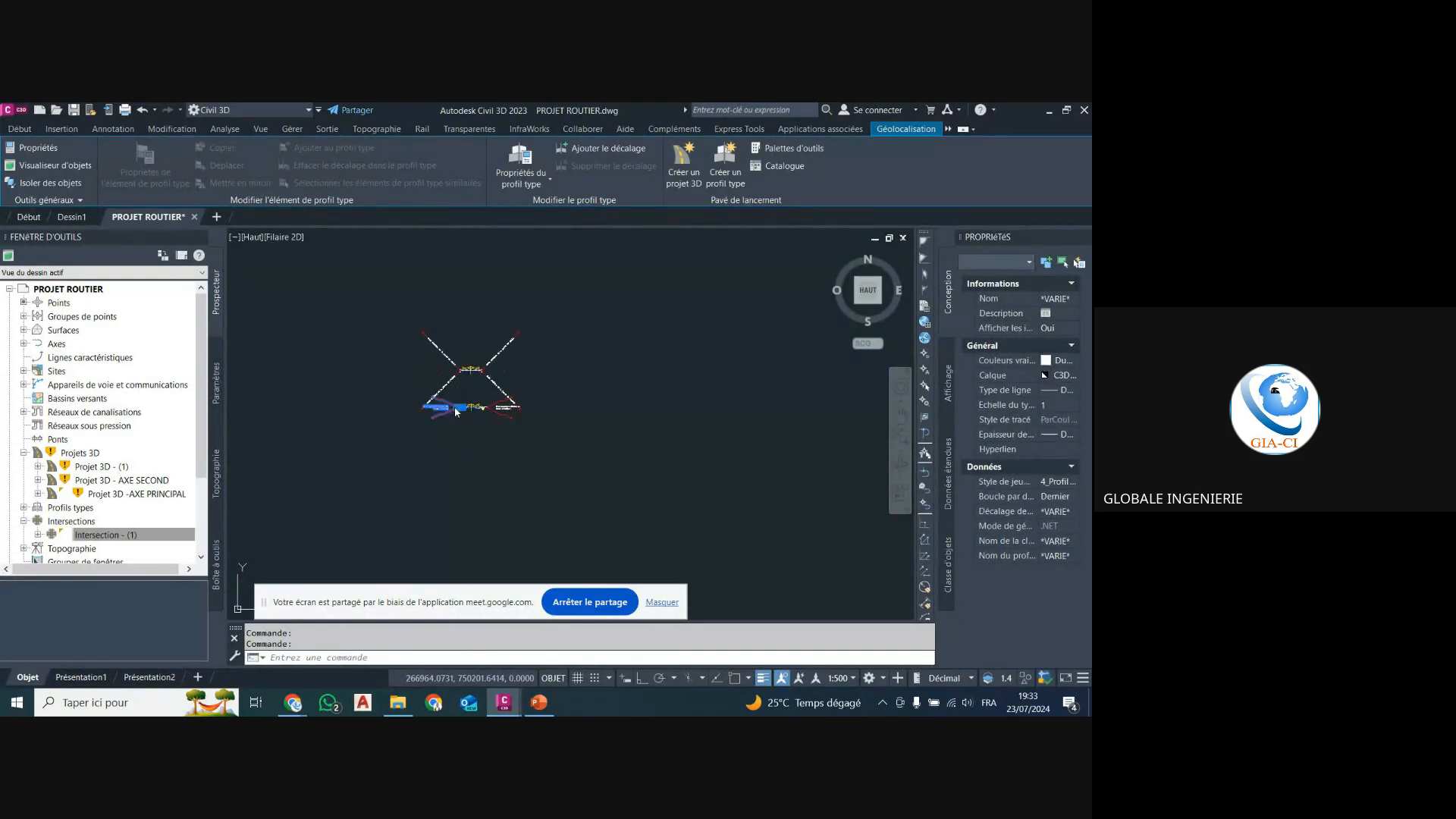
key(Escape)
scroll(457, 411, up, 7)
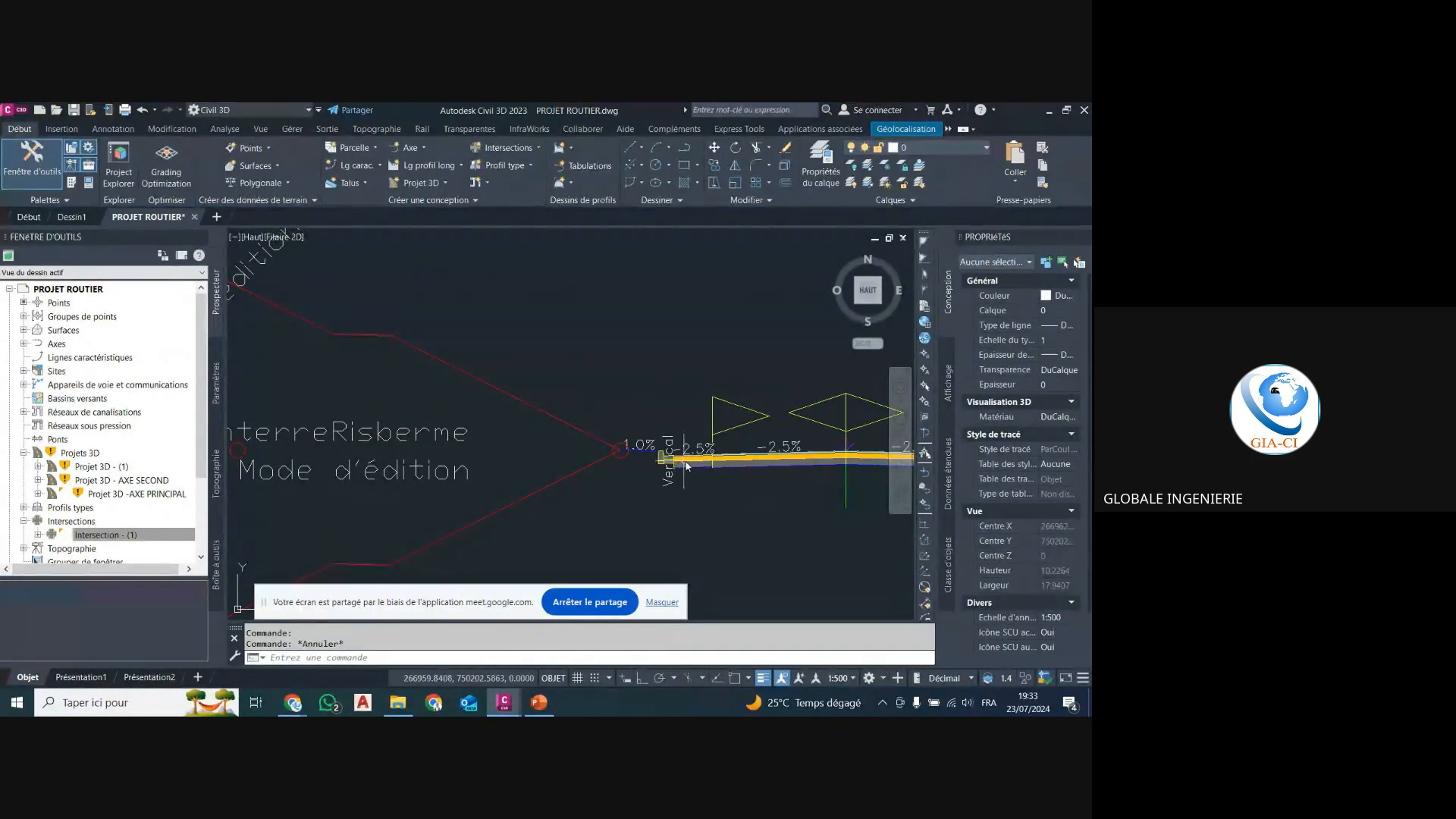
click(683, 461)
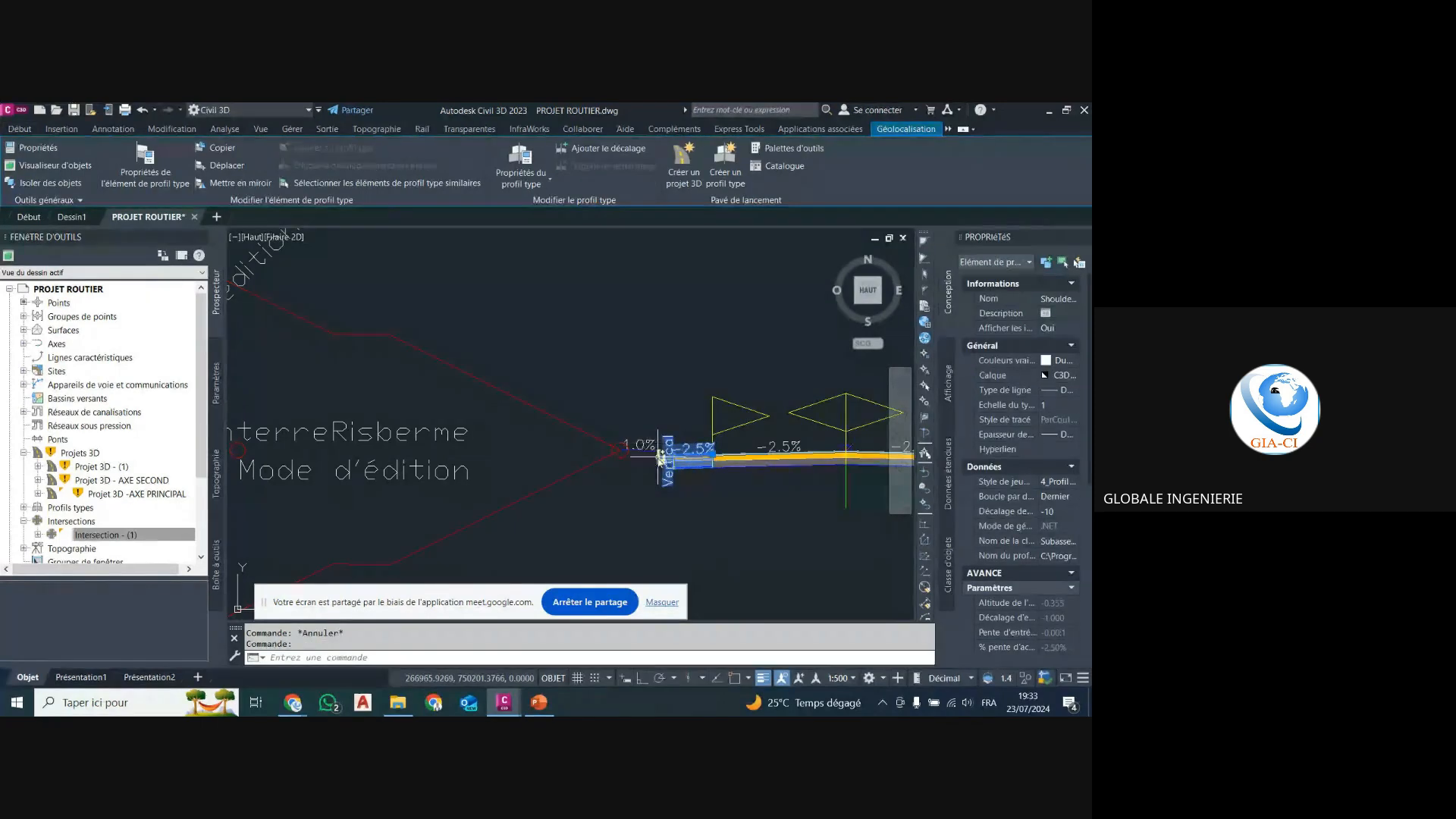
click(660, 457)
scroll(660, 458, up, 3)
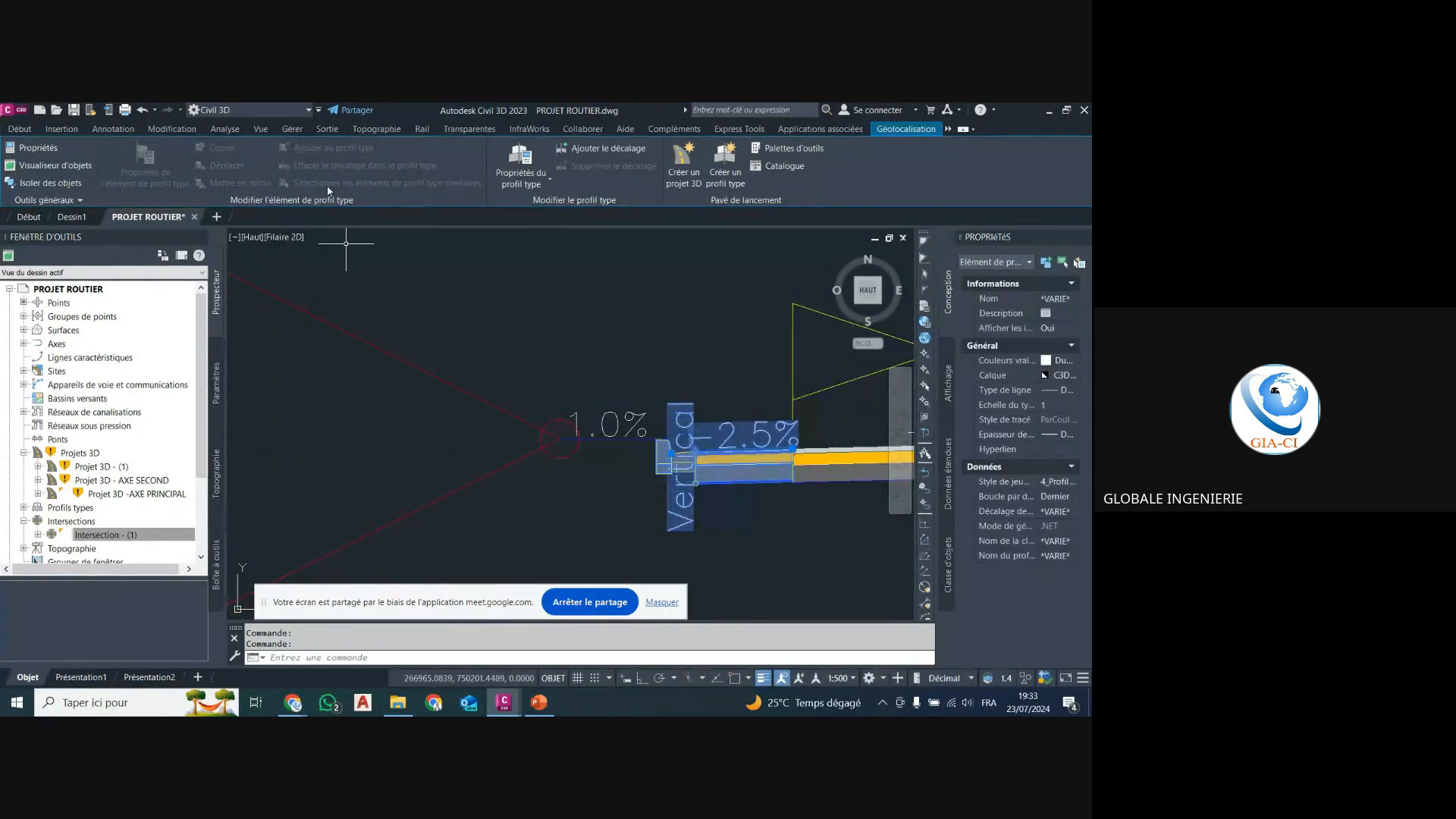
key(Escape)
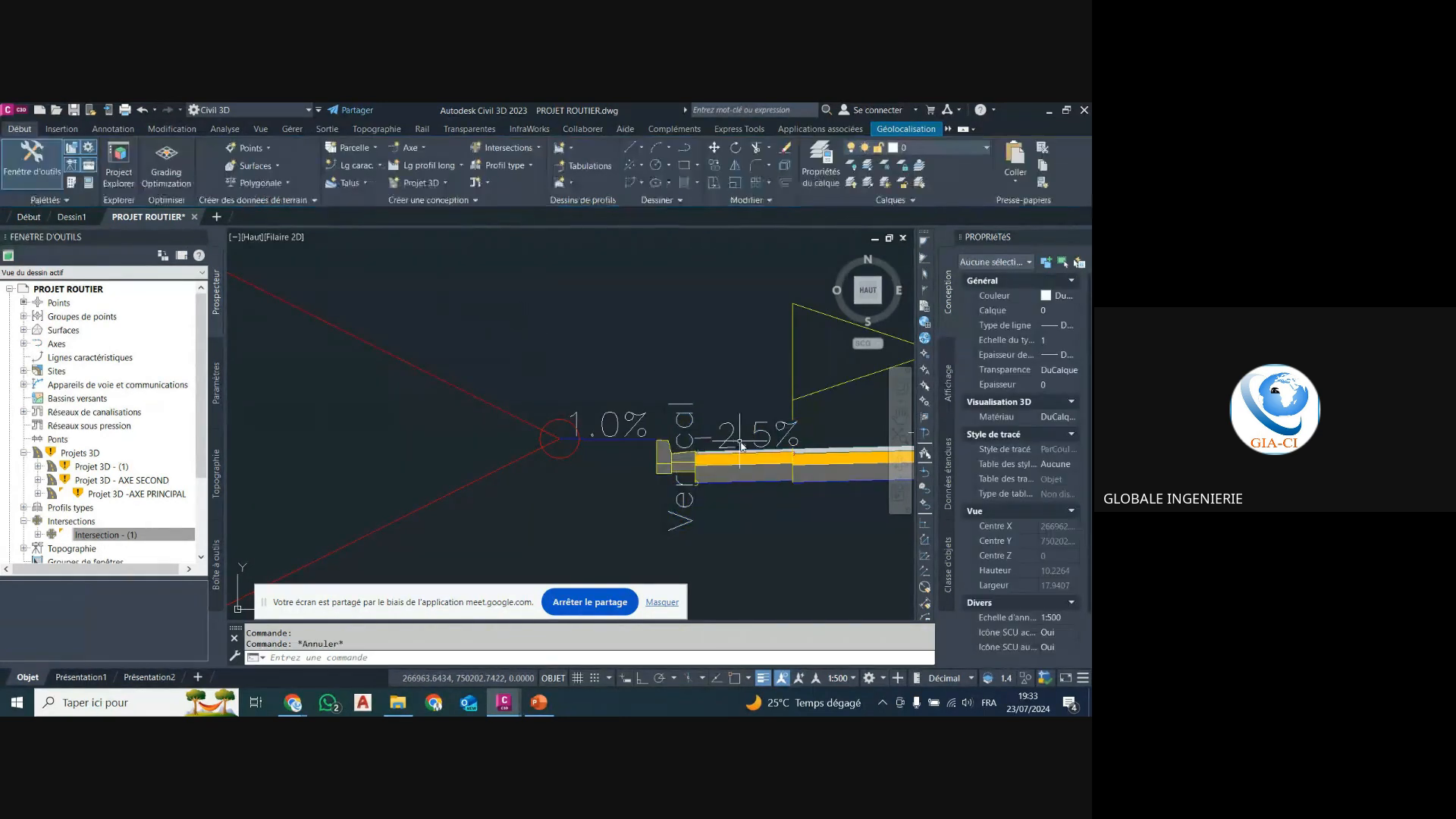
Copy the left shoulder subassembly of the main road assembly onto the lane's outer edge in the Secondary Road Half Section - Daylight Left assembly.
click(717, 459)
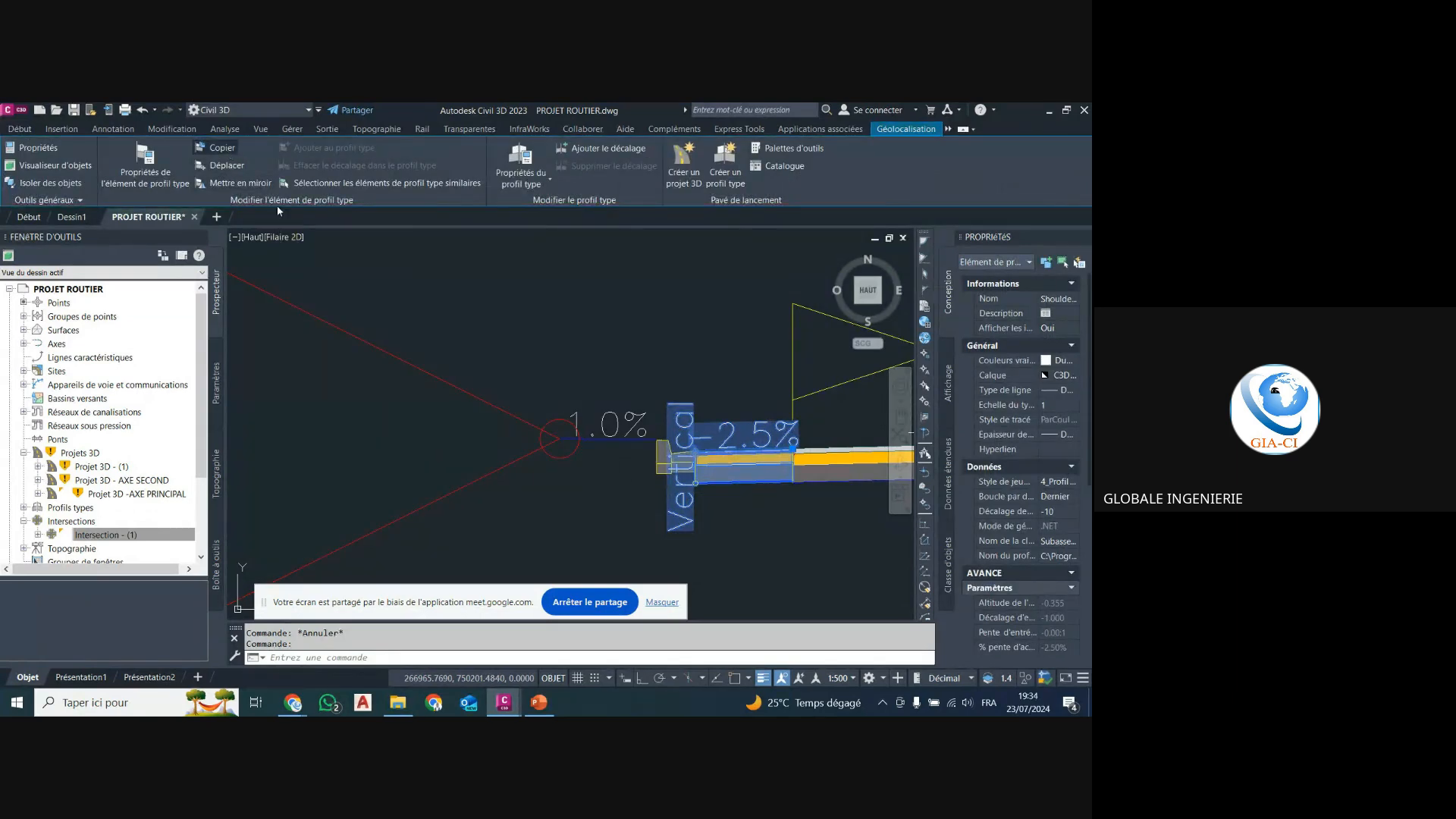
click(220, 148)
scroll(500, 505, down, 5)
scroll(500, 505, down, 6)
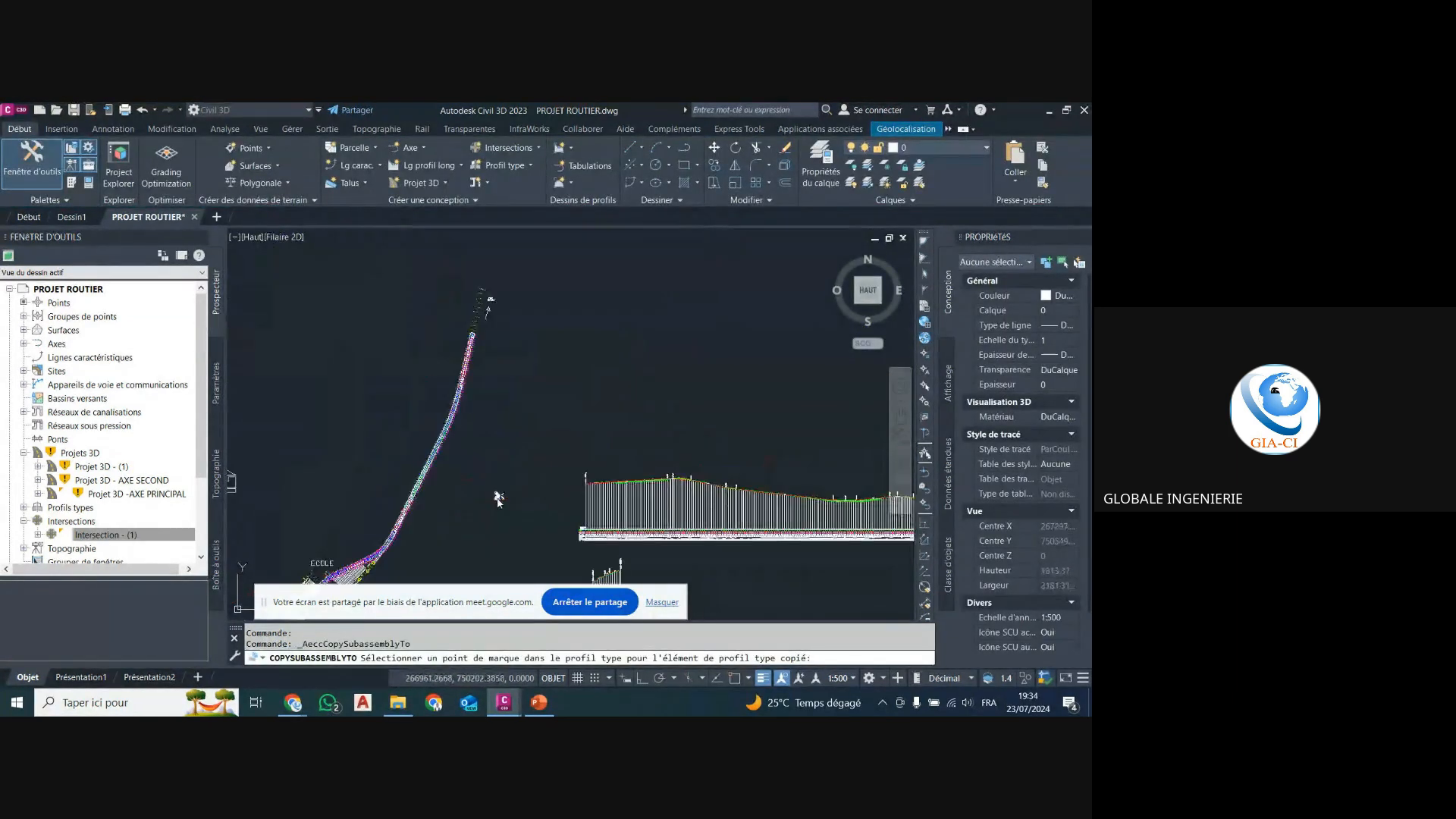
scroll(676, 386, up, 10)
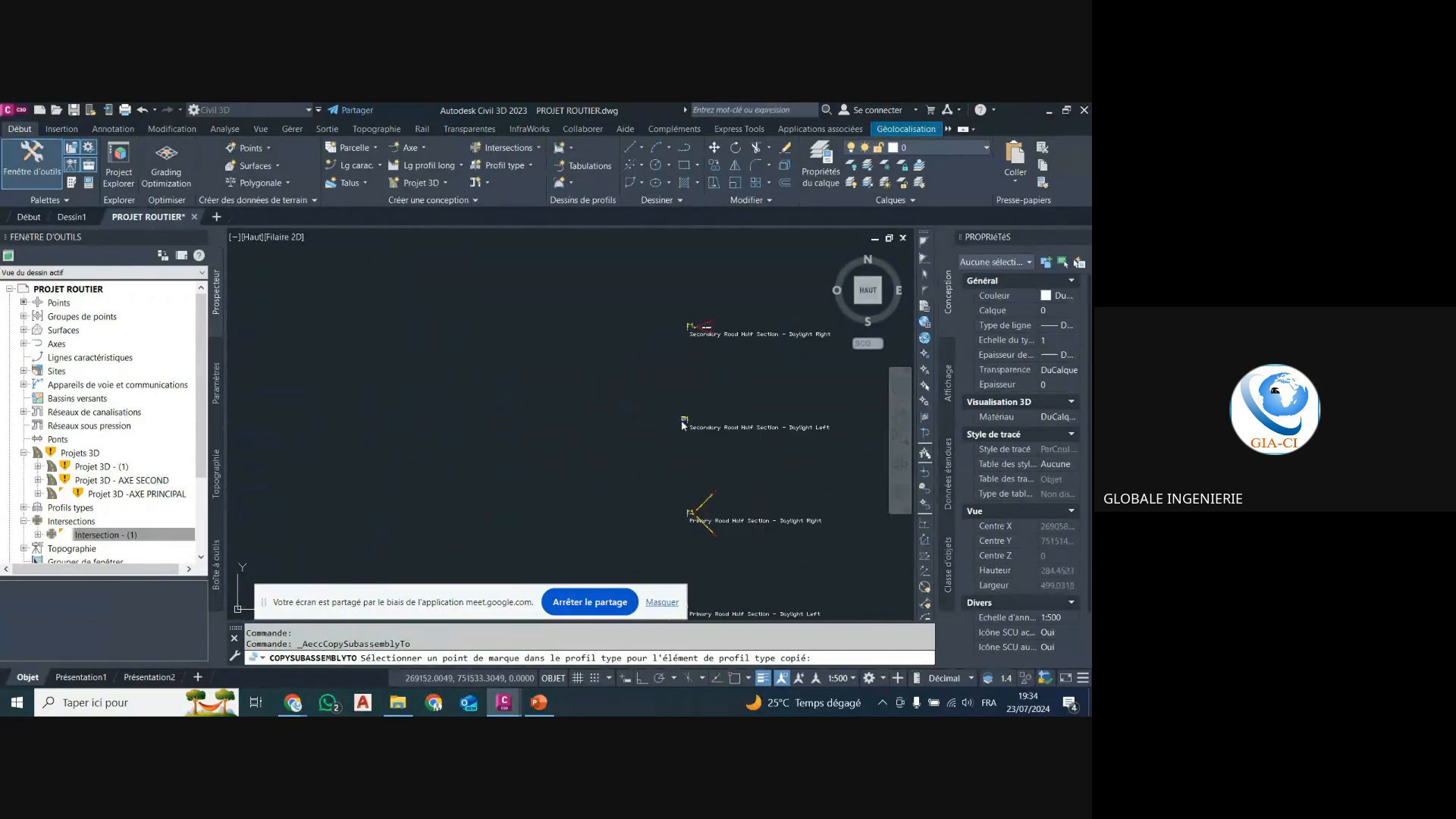
scroll(634, 402, up, 10)
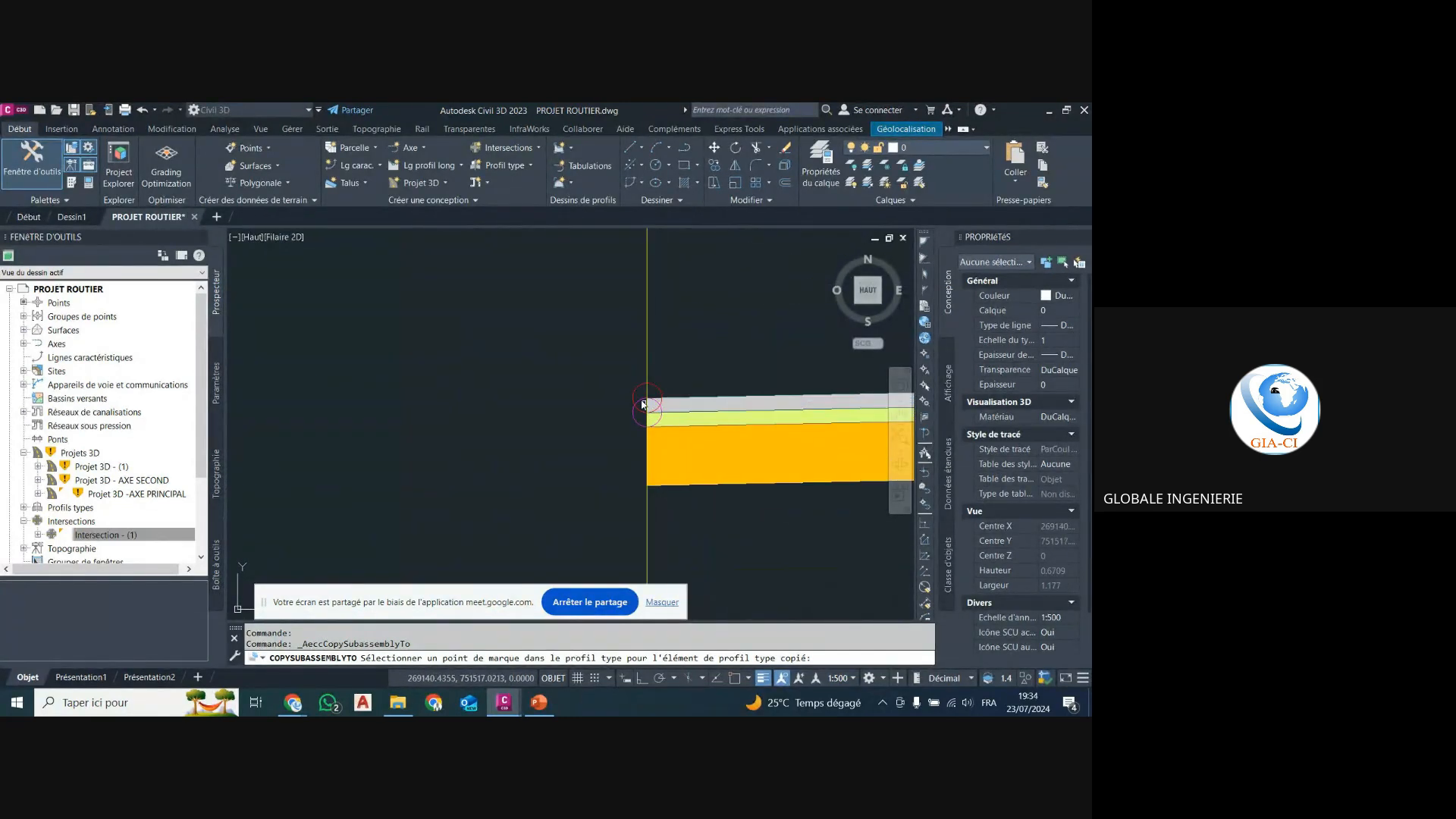
key(Escape)
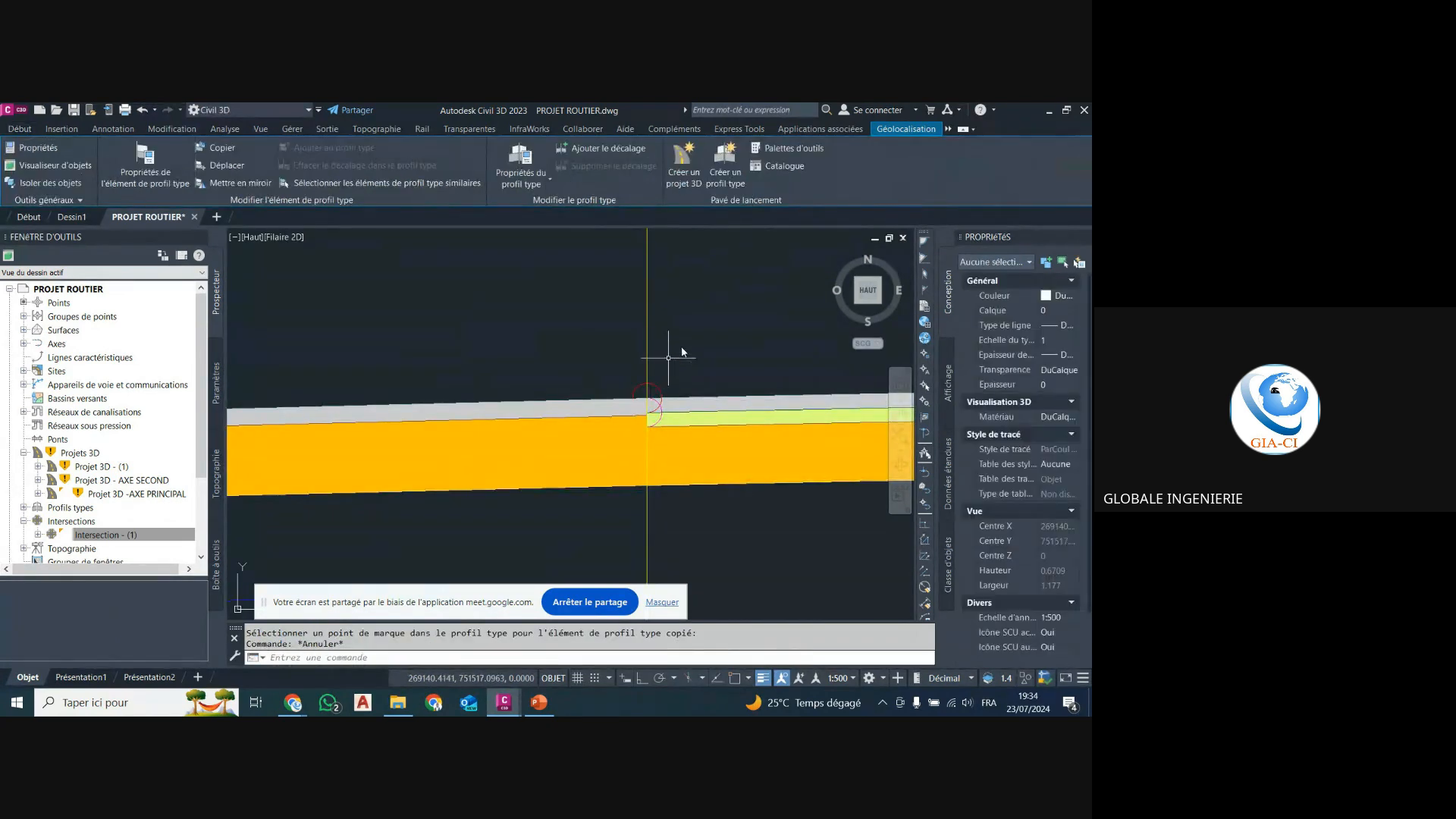
Copy the main road's left curb, 1.0% link and EntréenterreRisberme daylight subassemblies onto the outer top edge of the secondary half section's new shoulder.
scroll(679, 349, down, 8)
scroll(682, 349, down, 6)
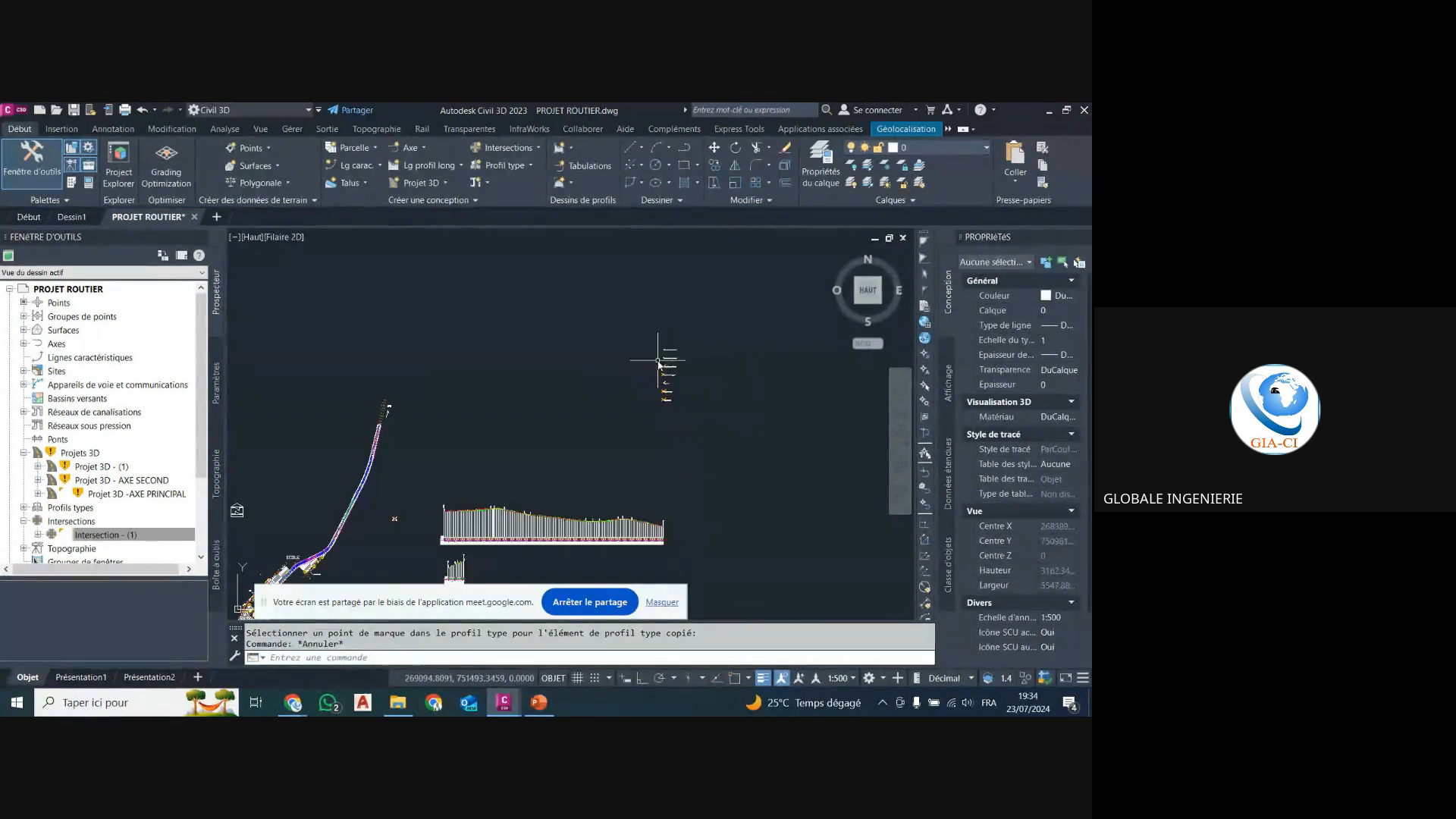
scroll(370, 529, up, 5)
scroll(434, 468, up, 6)
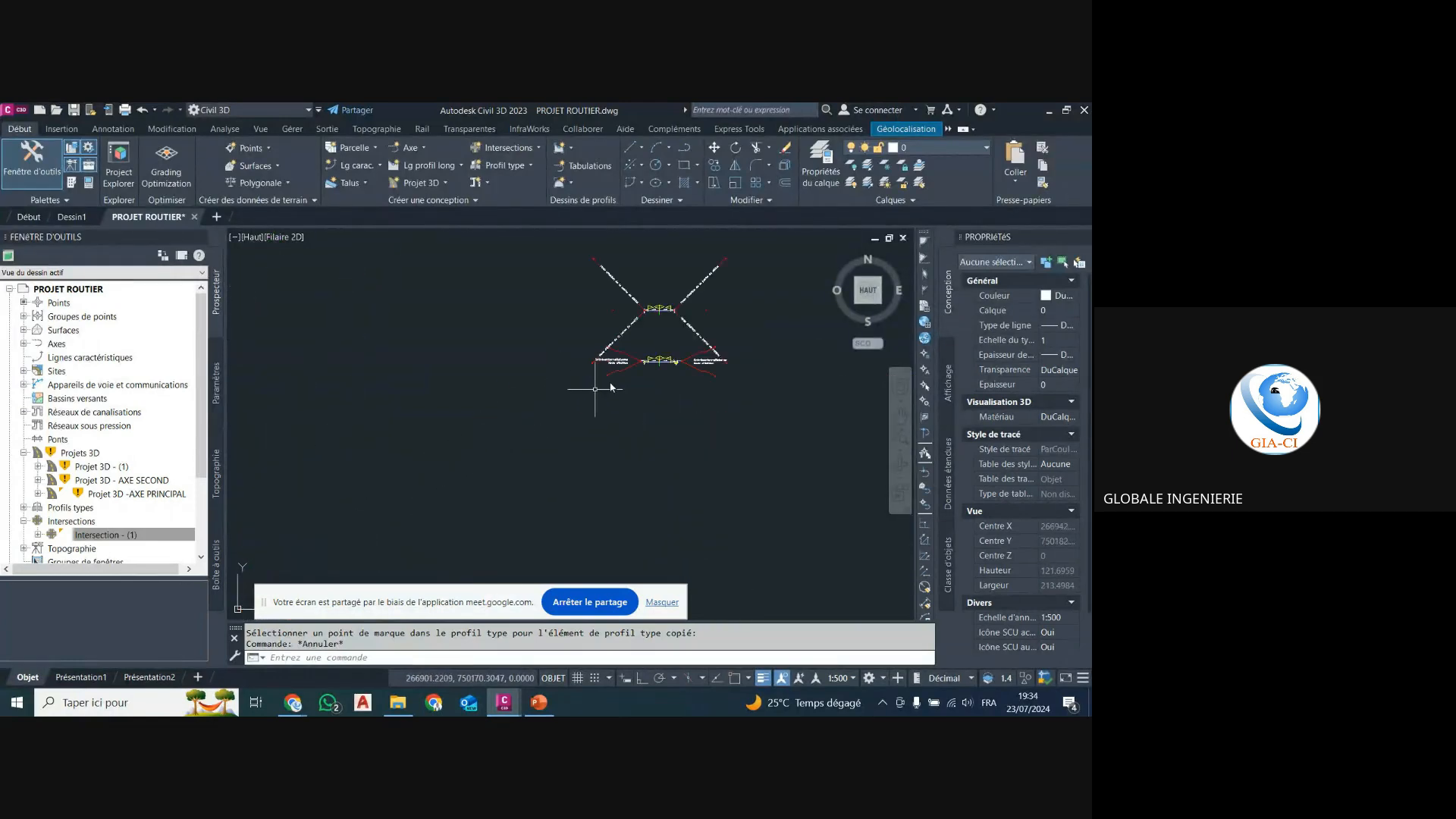
scroll(639, 363, up, 6)
scroll(639, 363, up, 4)
click(656, 382)
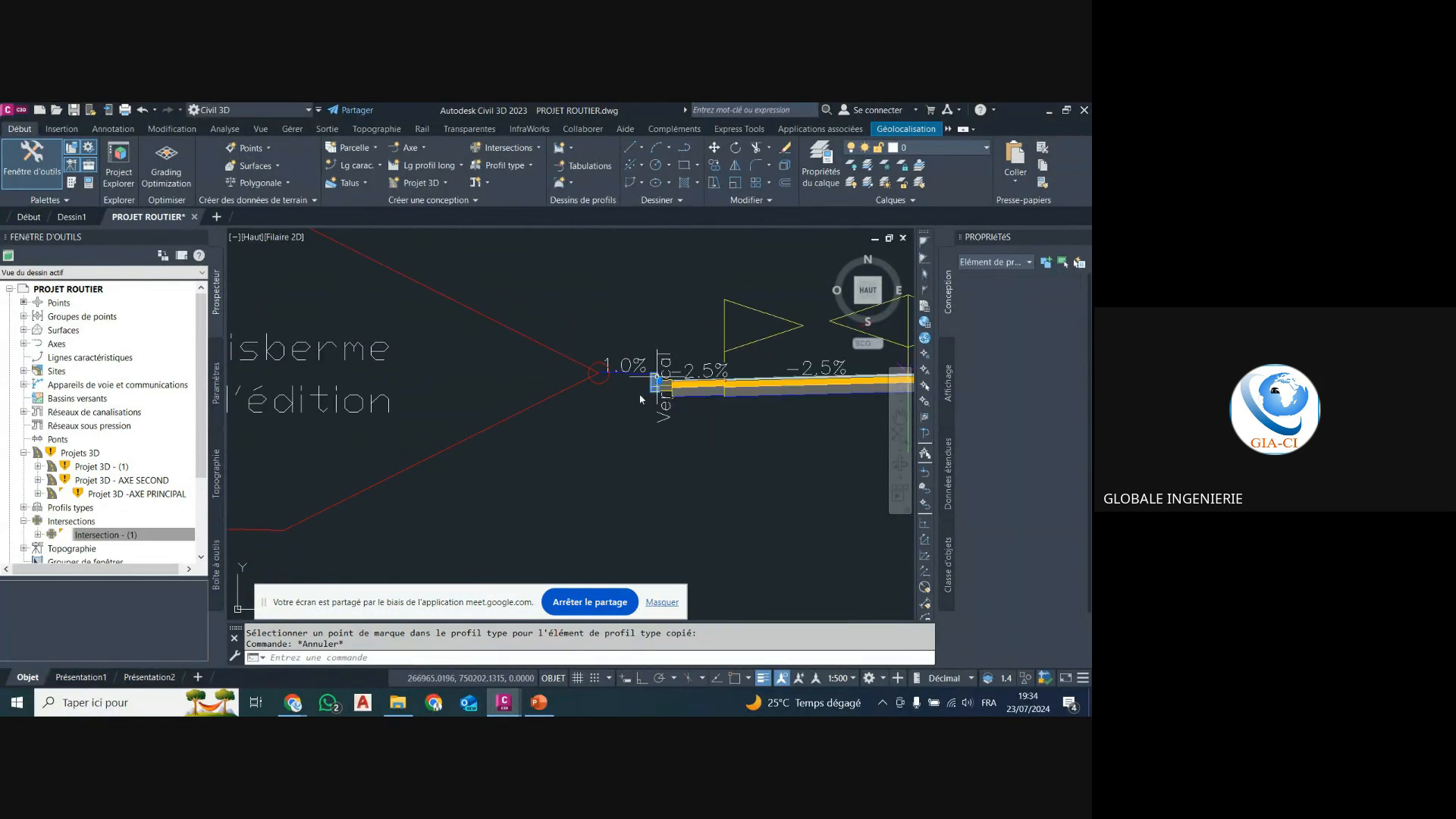
key(Escape)
scroll(662, 387, up, 3)
click(657, 382)
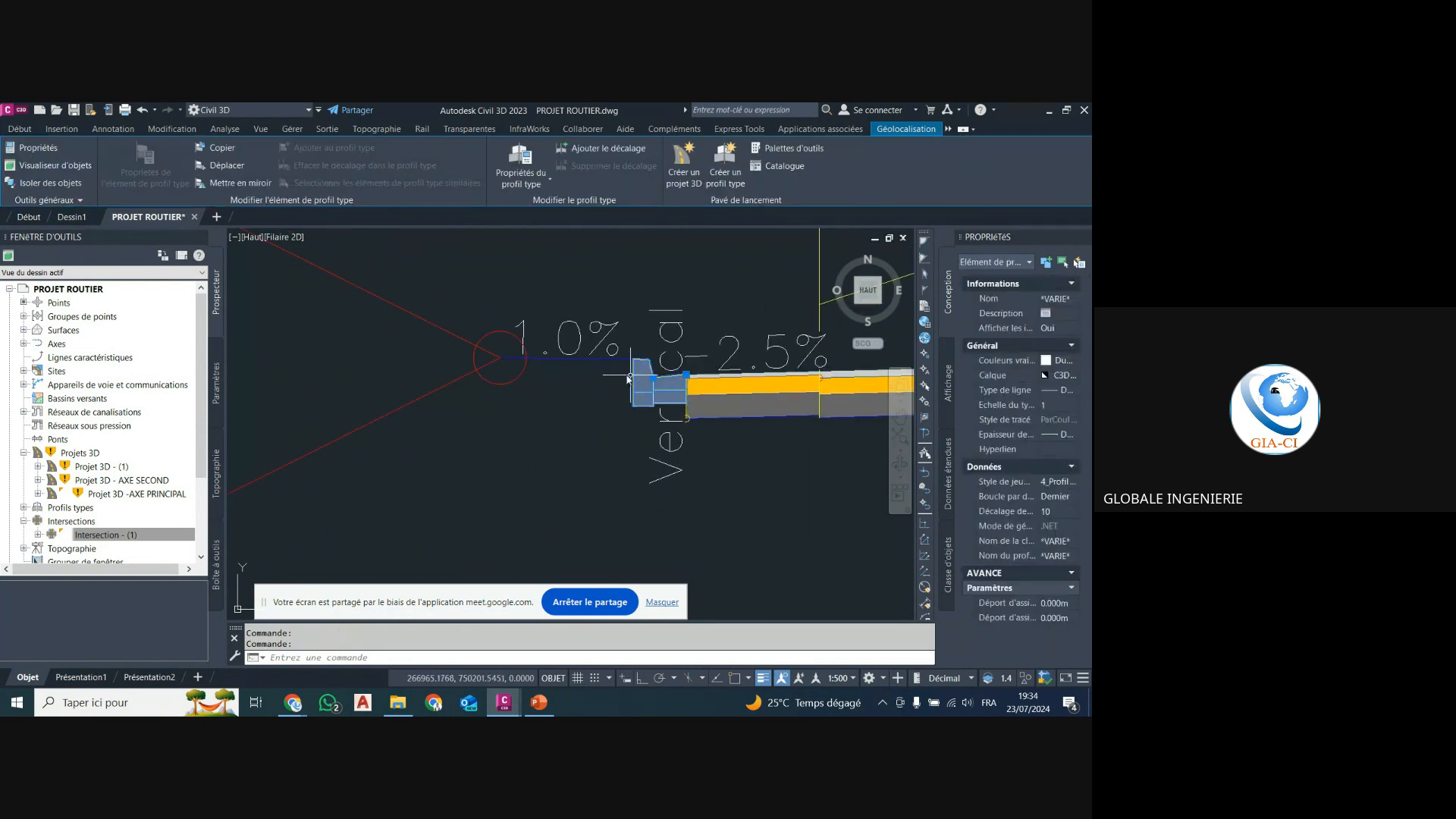
click(565, 353)
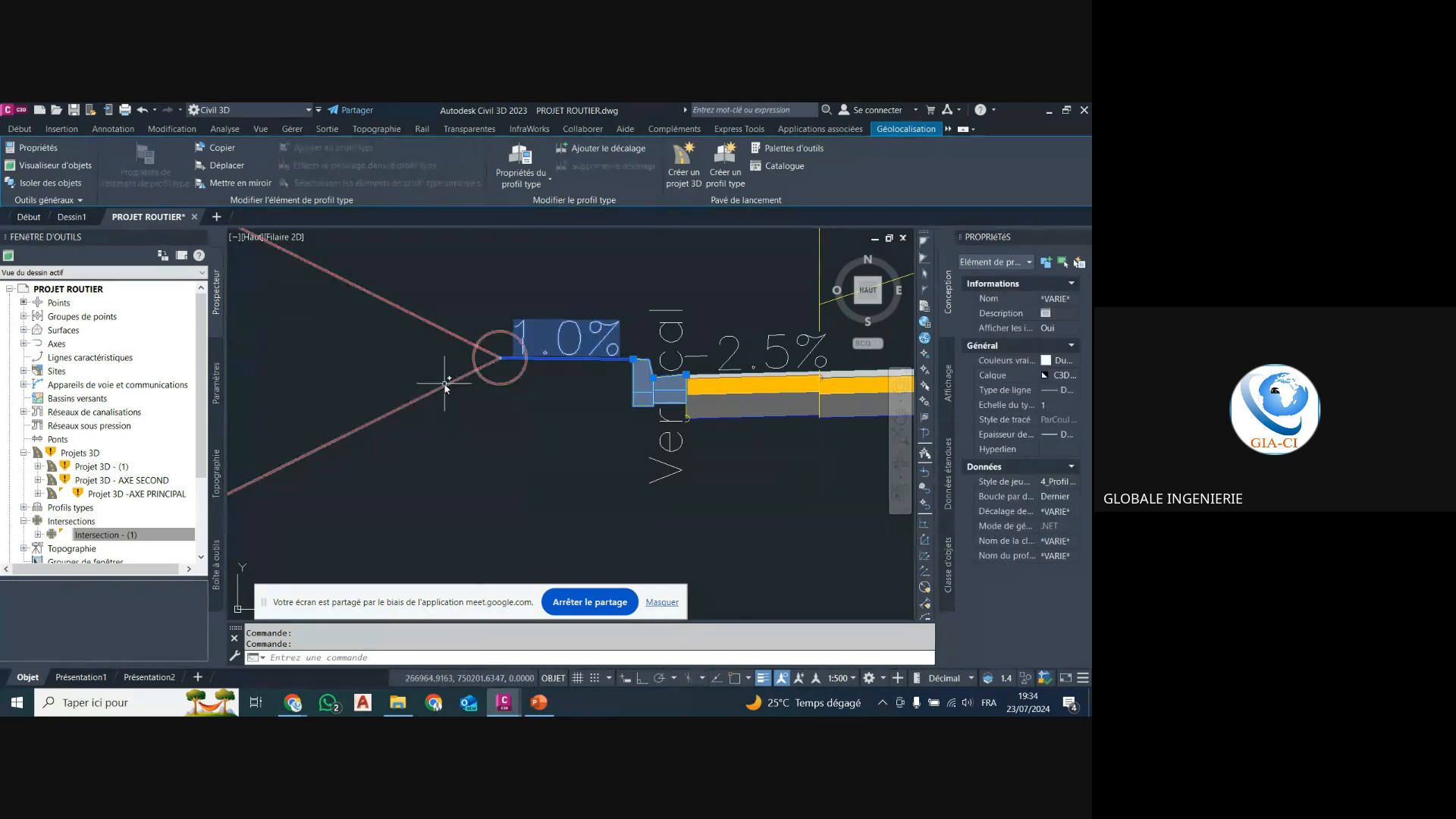
click(221, 154)
scroll(508, 443, down, 5)
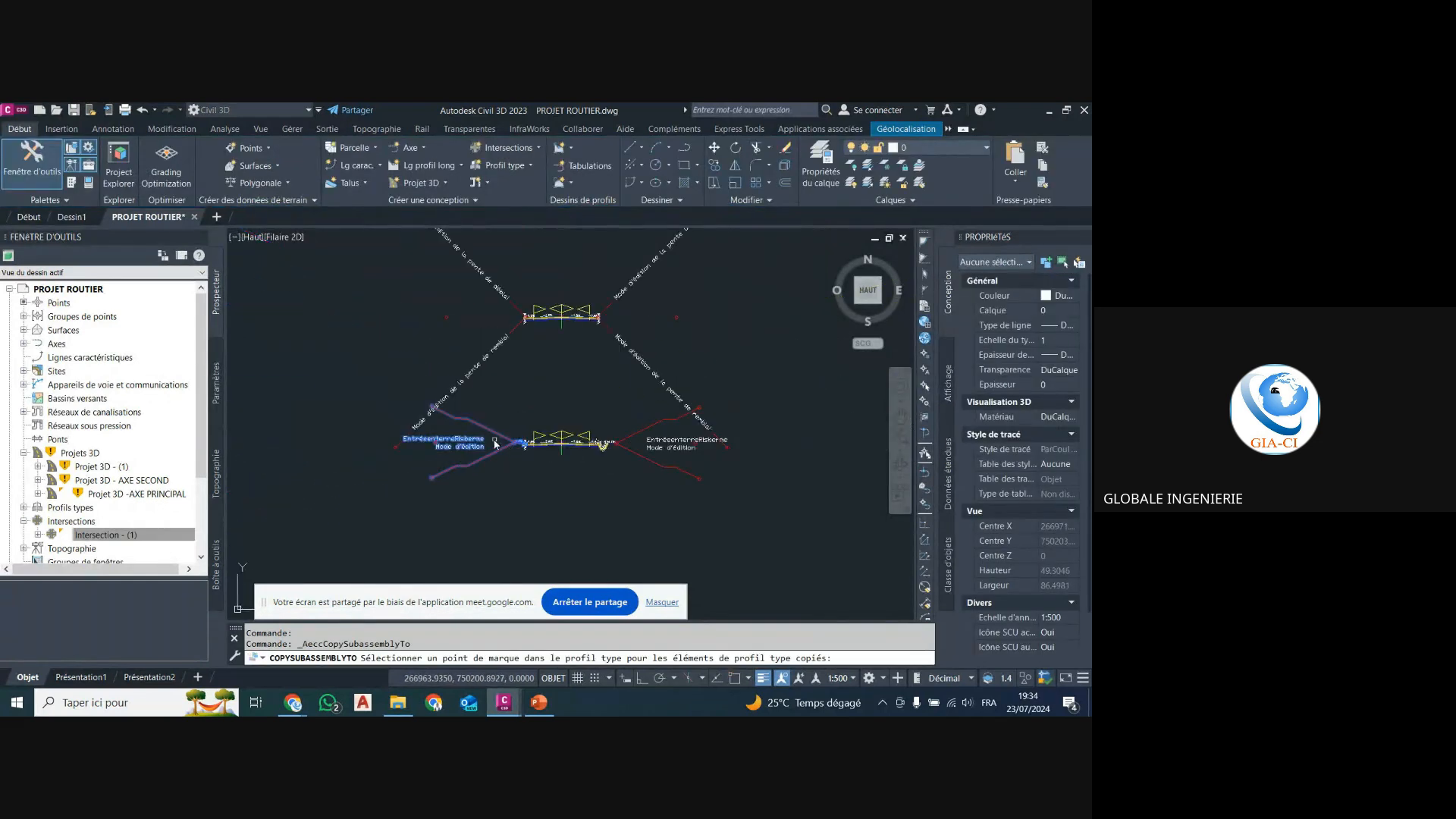
scroll(493, 443, down, 5)
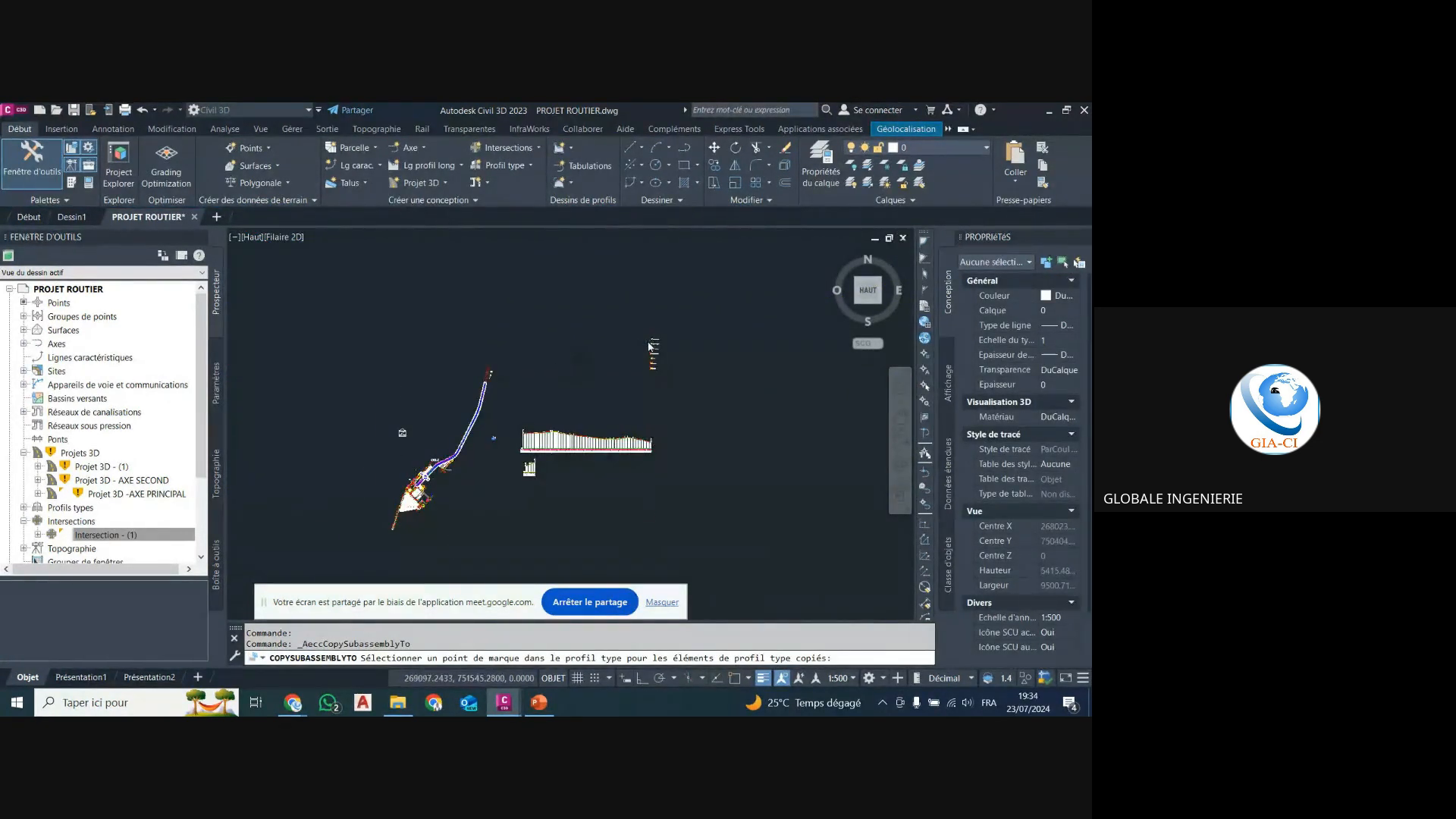
scroll(649, 346, up, 15)
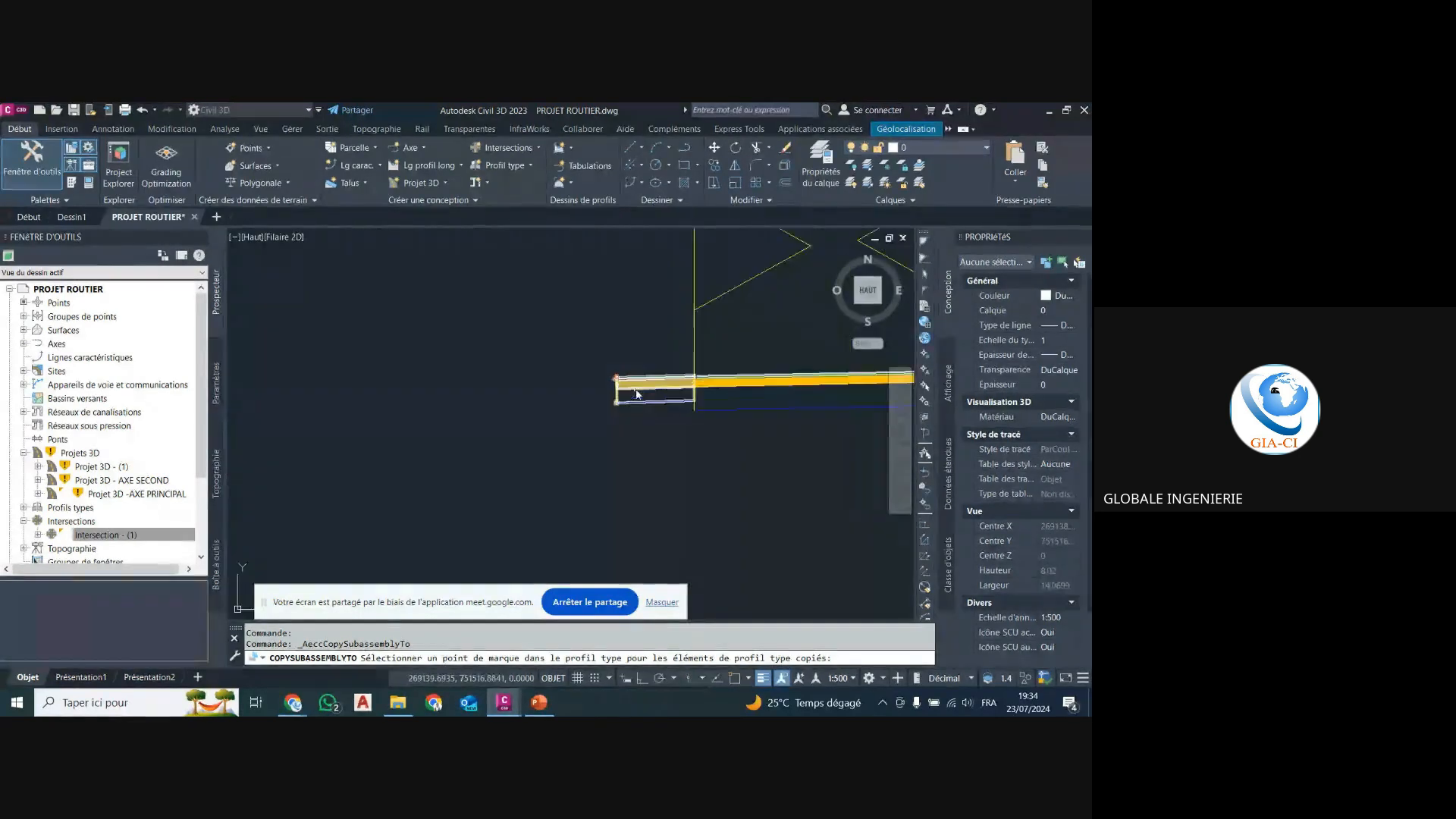
scroll(630, 388, up, 8)
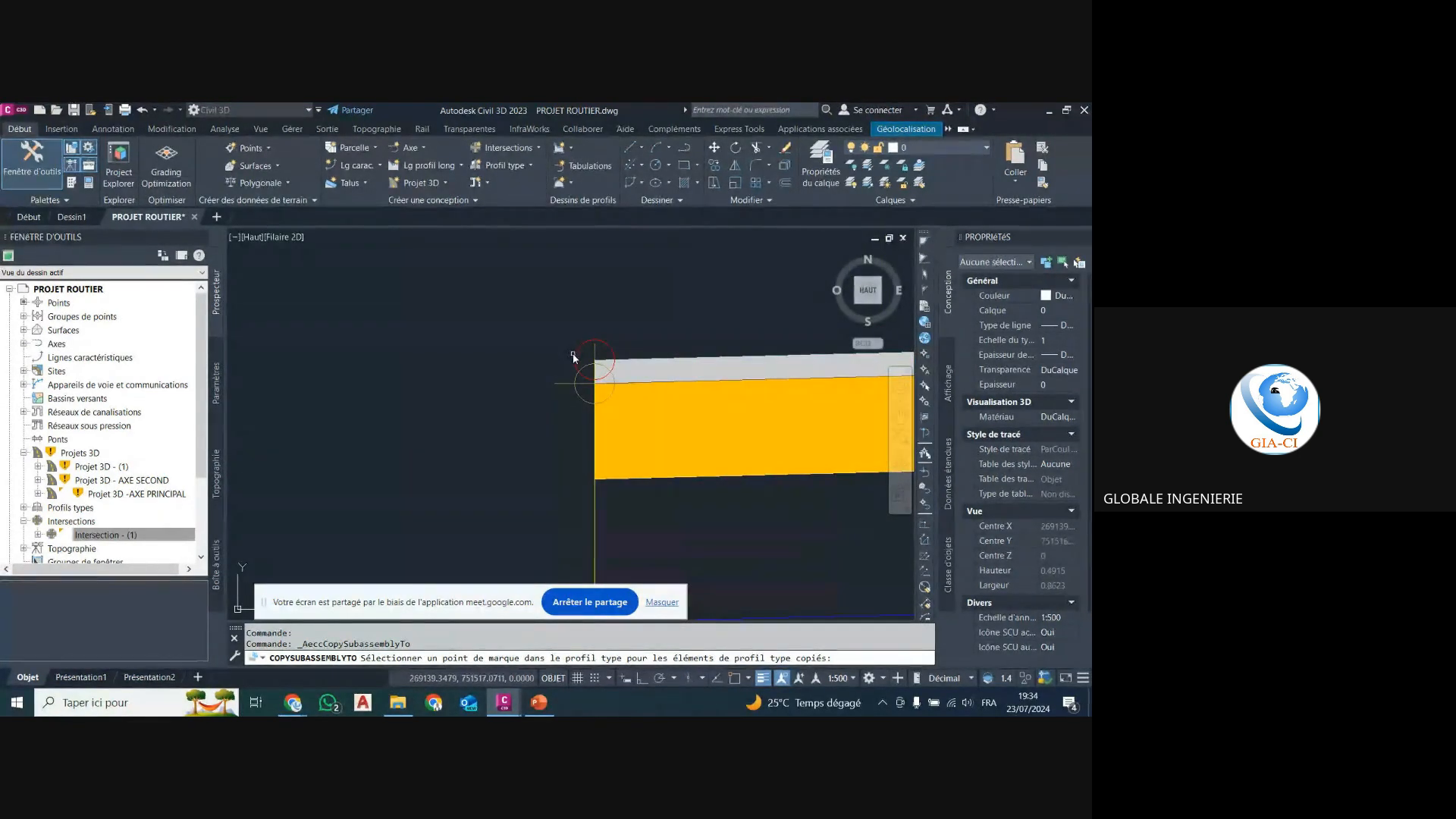
click(573, 357)
Set the first two layer depths of the lane in the Secondary Road Half Section - Daylight Left assembly to 0.05 m and 0 m.
scroll(506, 363, down, 6)
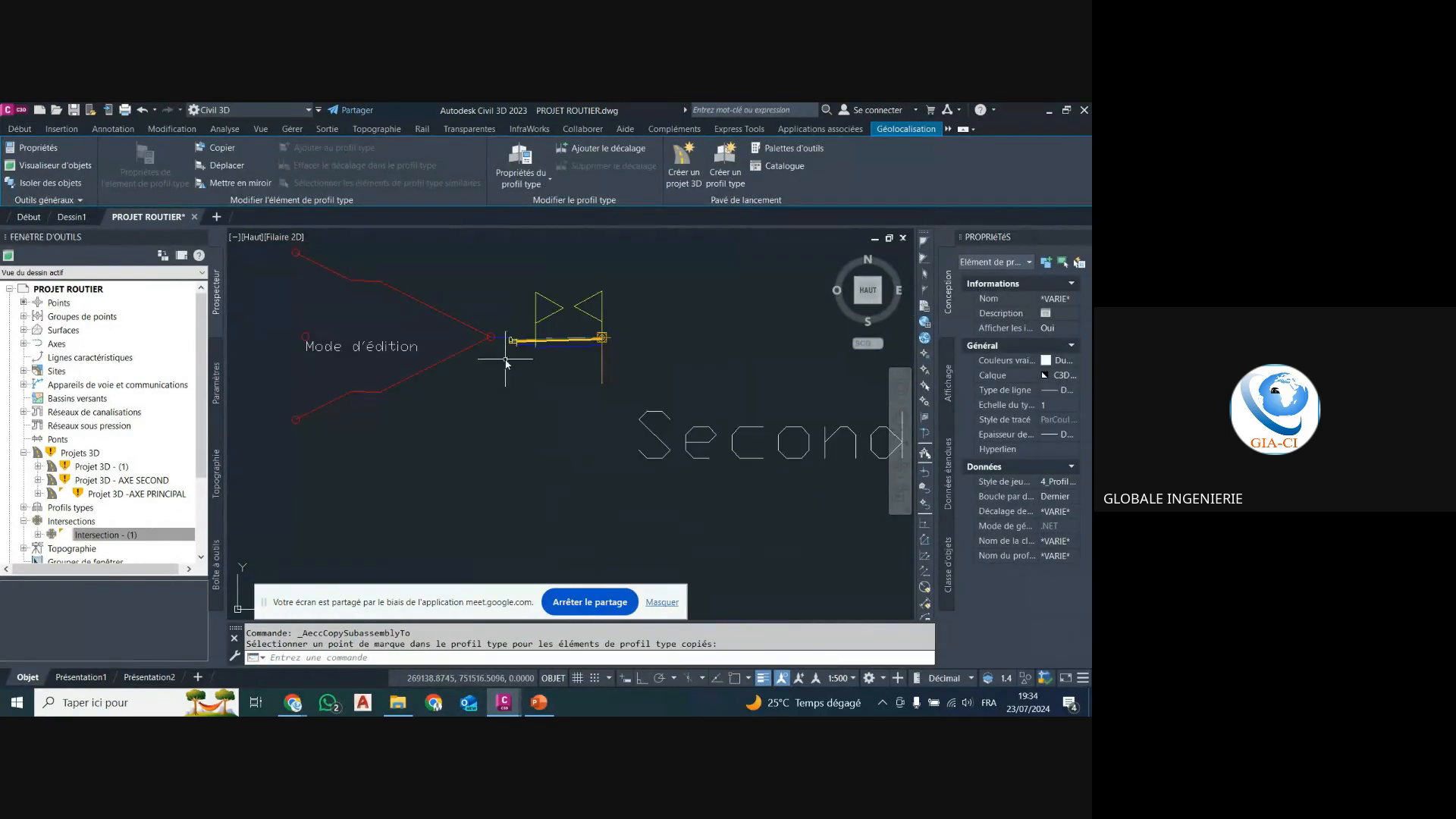
scroll(561, 338, up, 6)
click(566, 334)
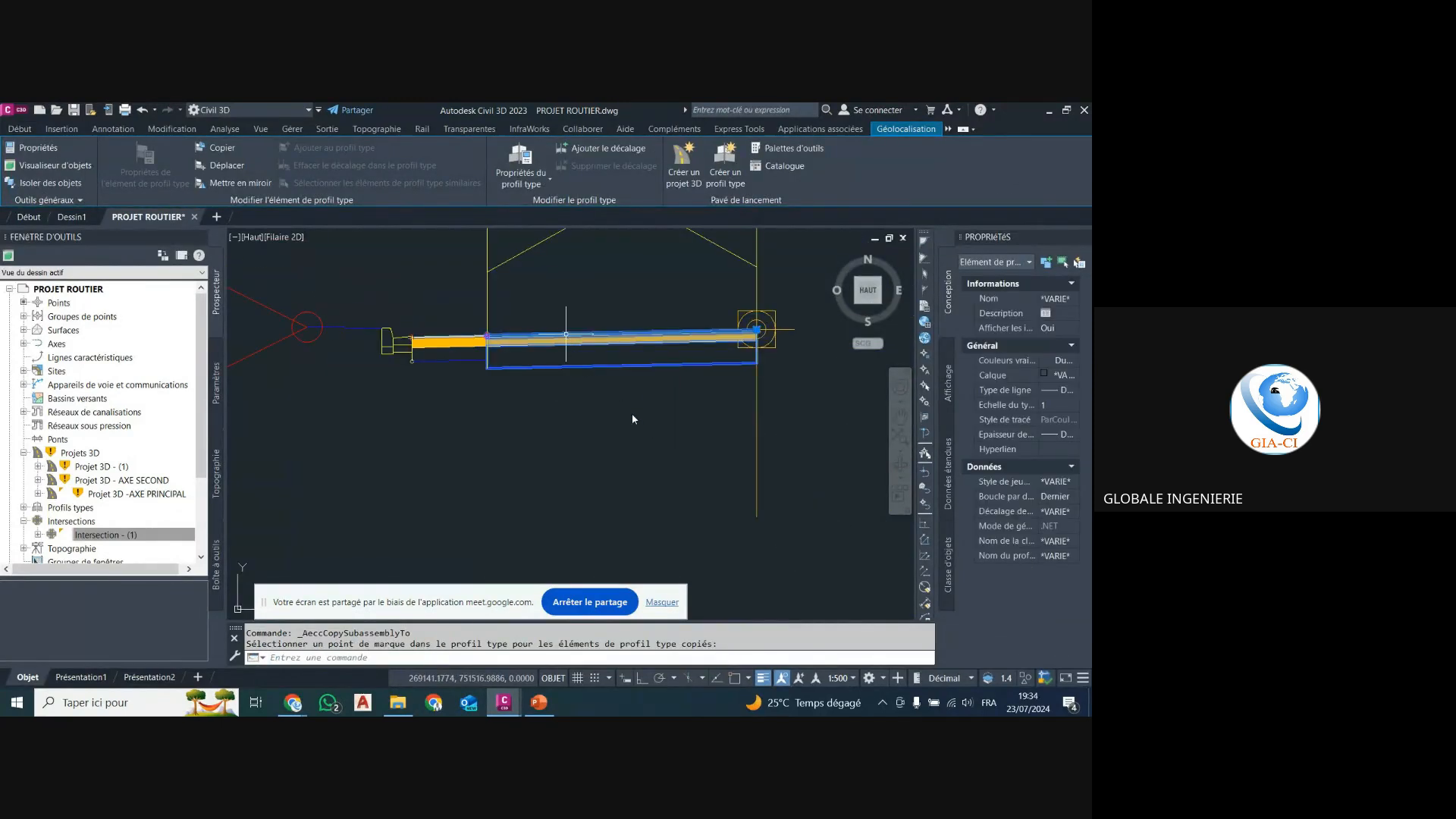
key(Escape)
key(Escape)
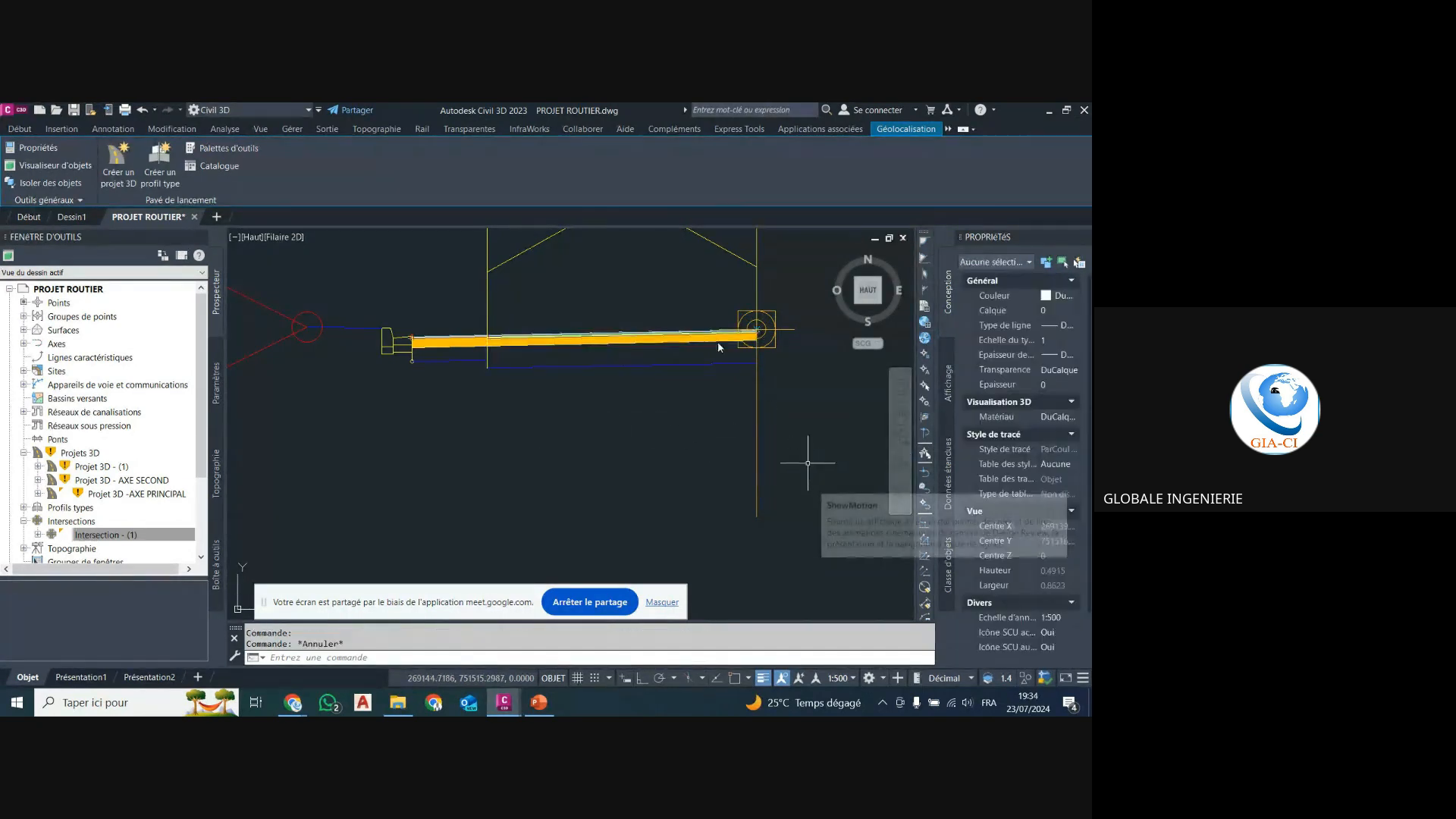
click(711, 333)
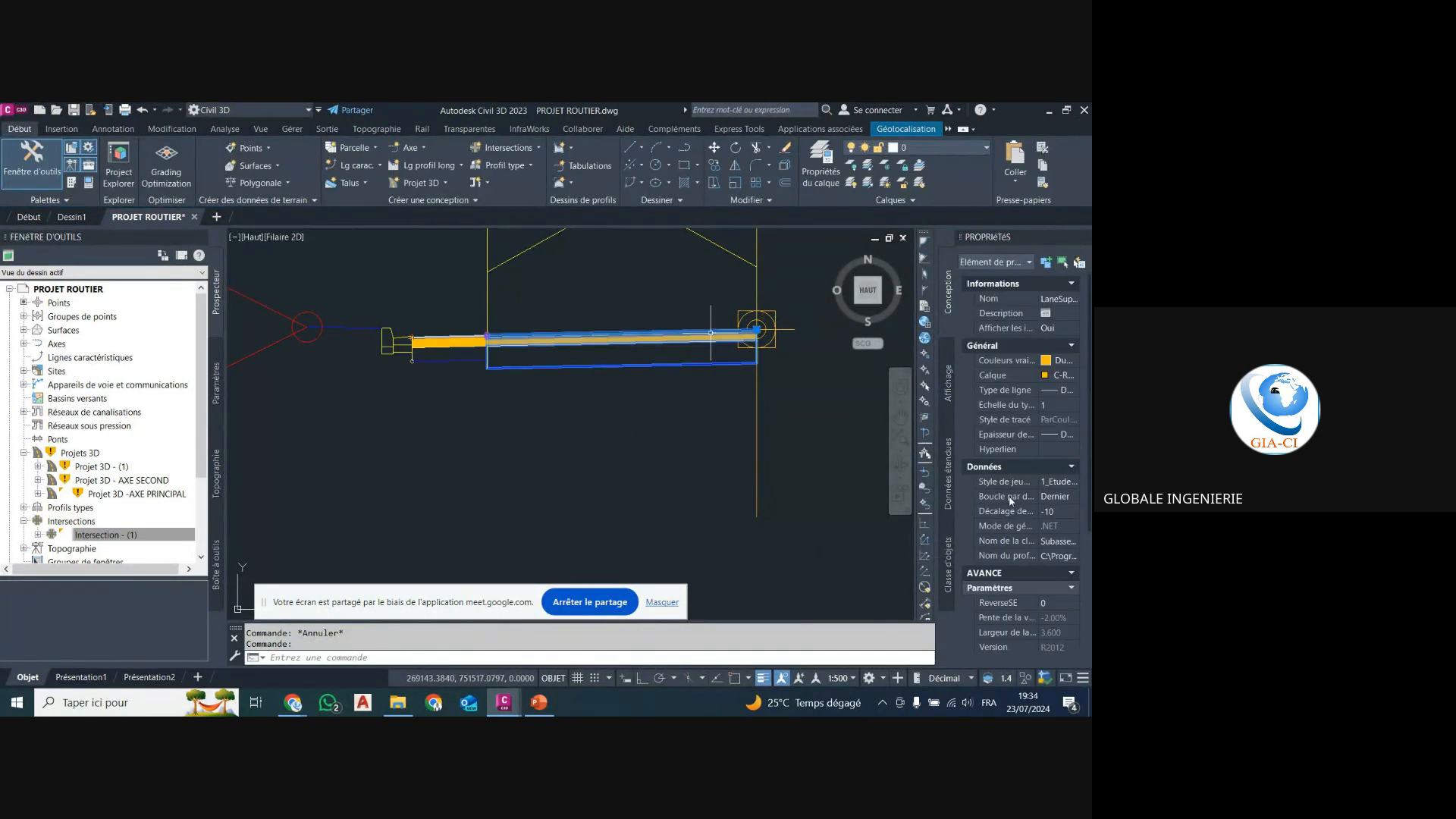
scroll(1047, 539, down, 4)
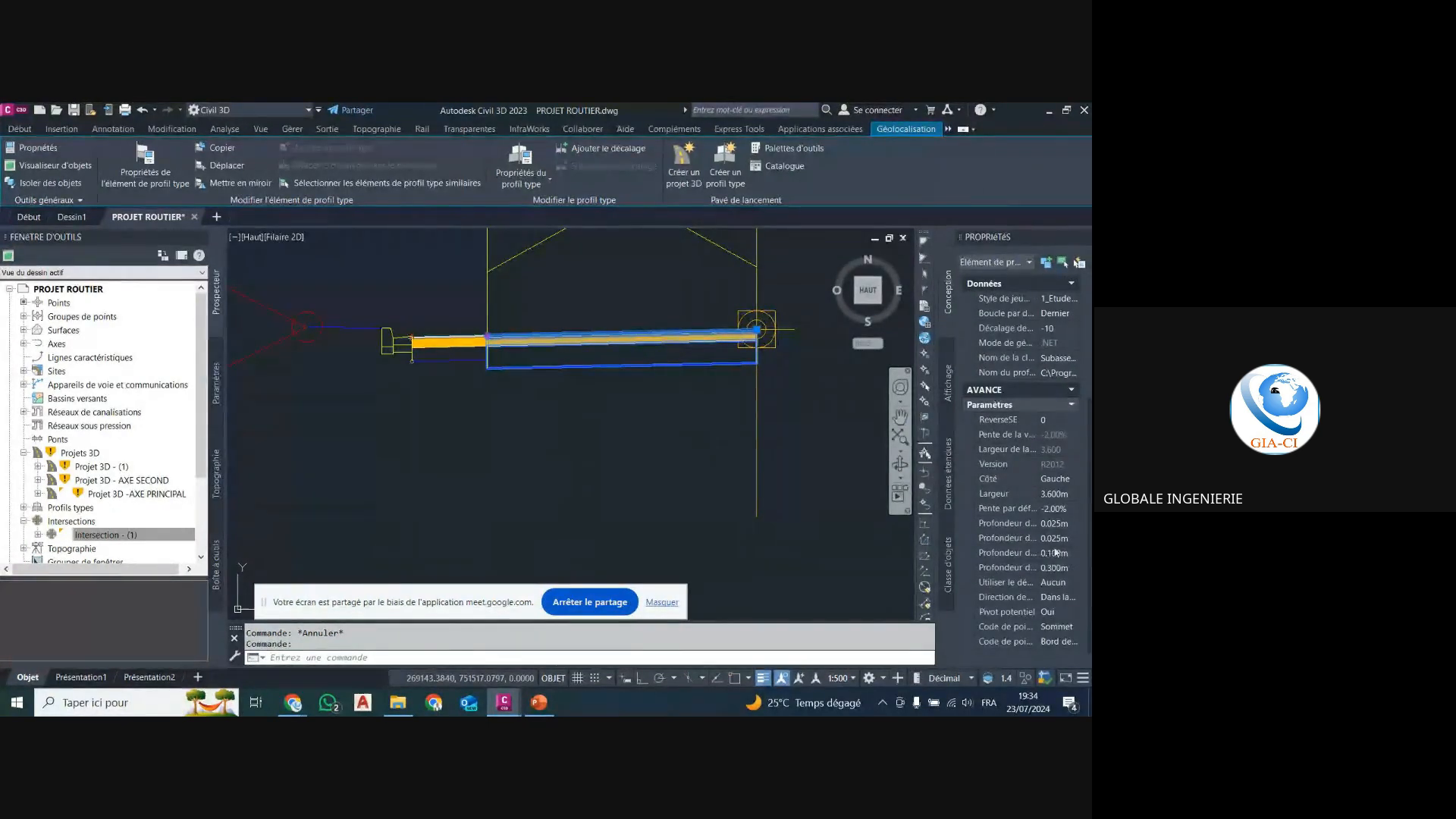
click(1057, 523)
text(0.05)
key(Return)
text(0)
key(Return)
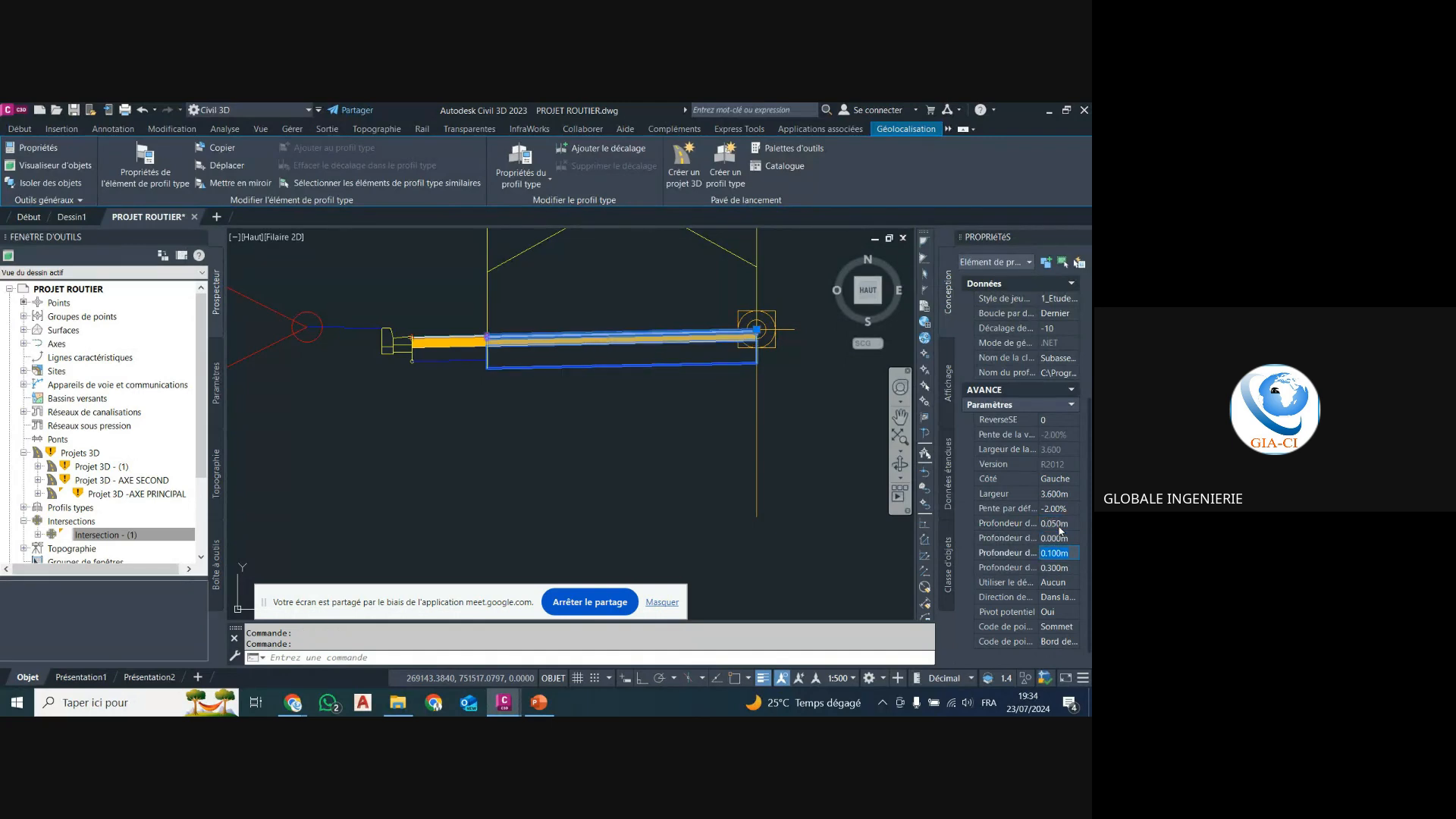
Set the third and fourth layer depths of the same lane to 0.12 m and 0.18 m.
text(0.12)
key(Return)
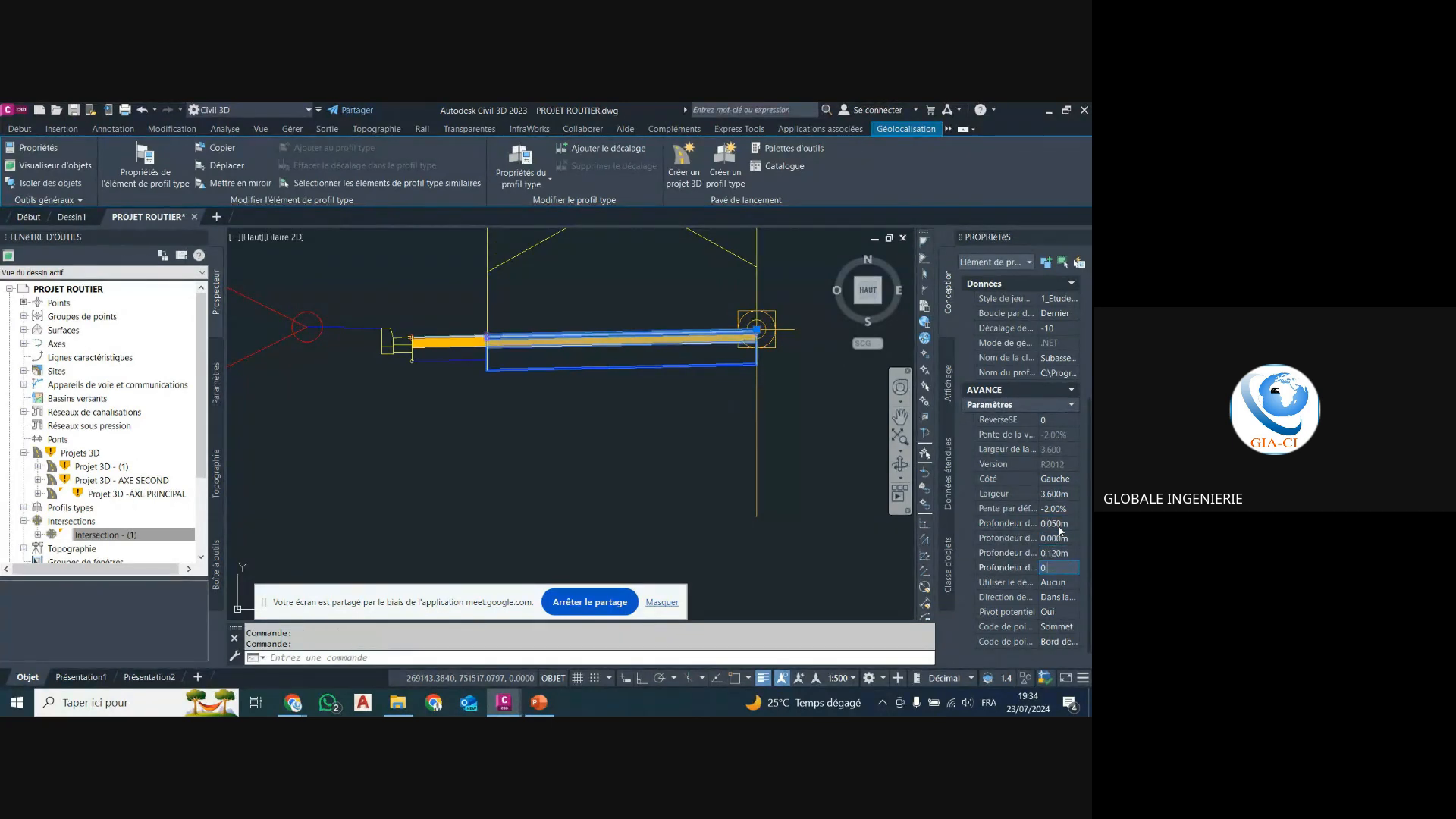
text(0.18)
key(Return)
key(Escape)
key(Escape)
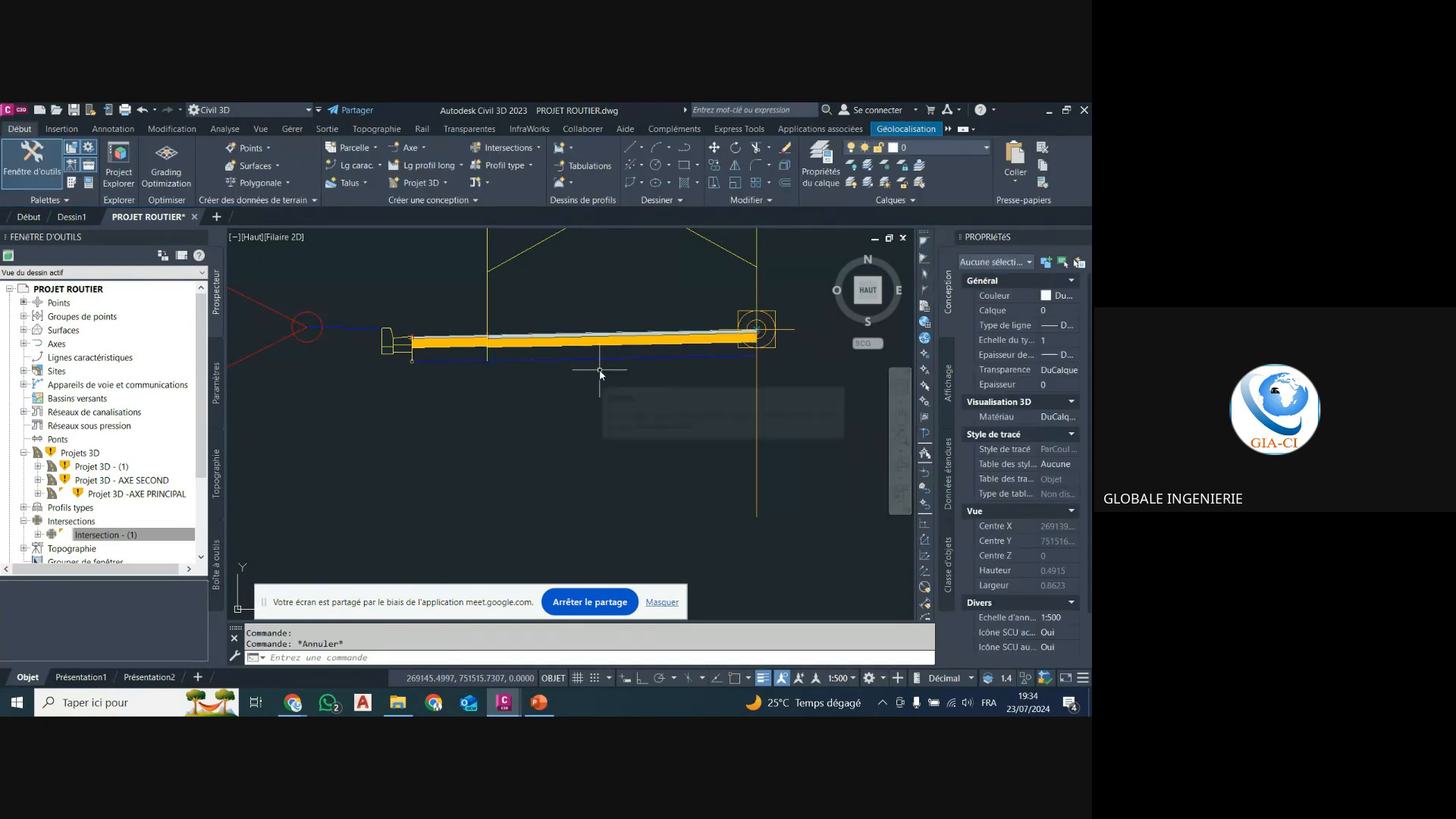
Examine the intersection's remaining assemblies: the Primary Road half sections, Curb Return Fillets, and the Secondary and Primary Road full sections.
scroll(599, 370, down, 4)
scroll(596, 345, down, 7)
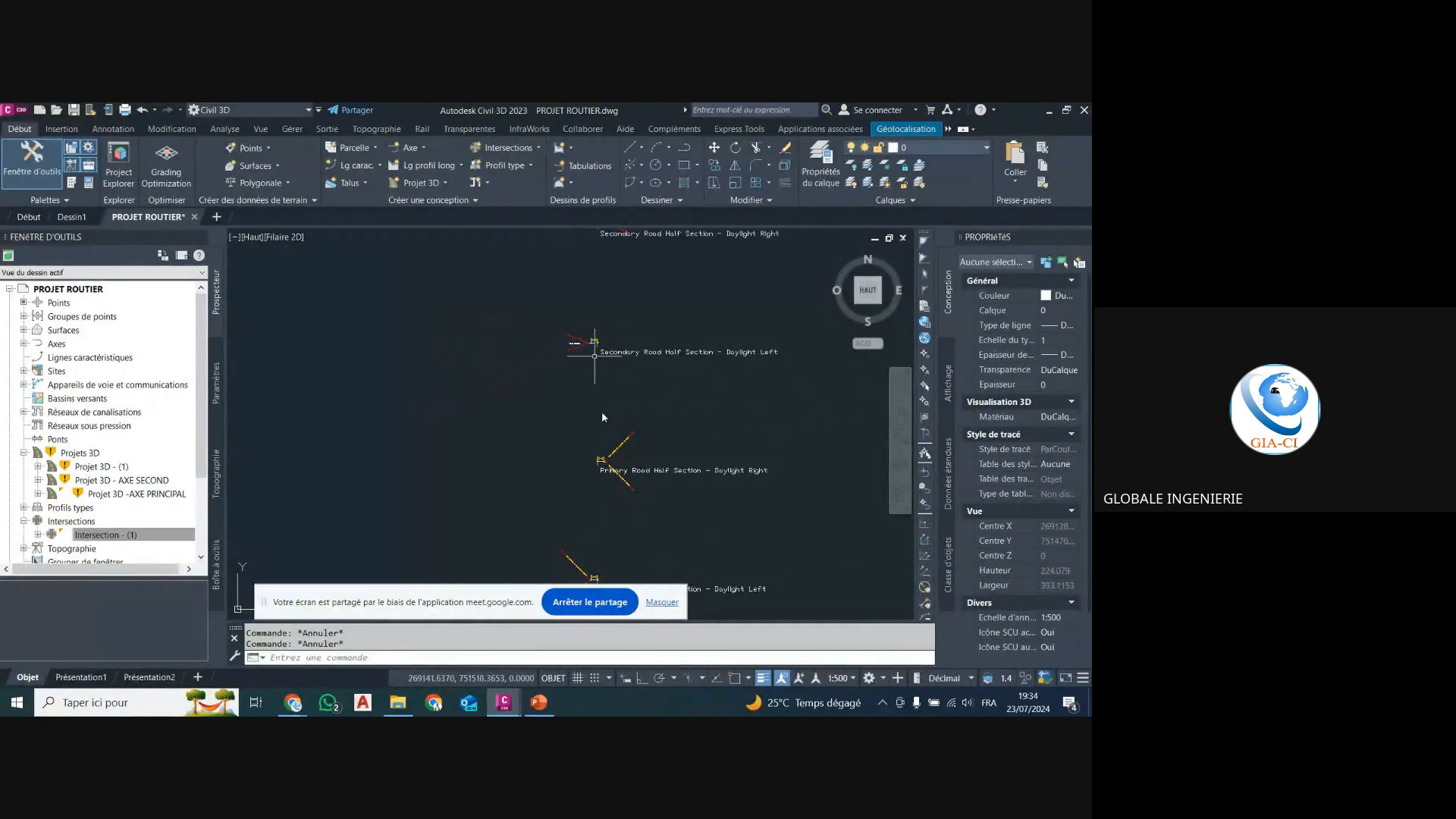
scroll(611, 436, up, 14)
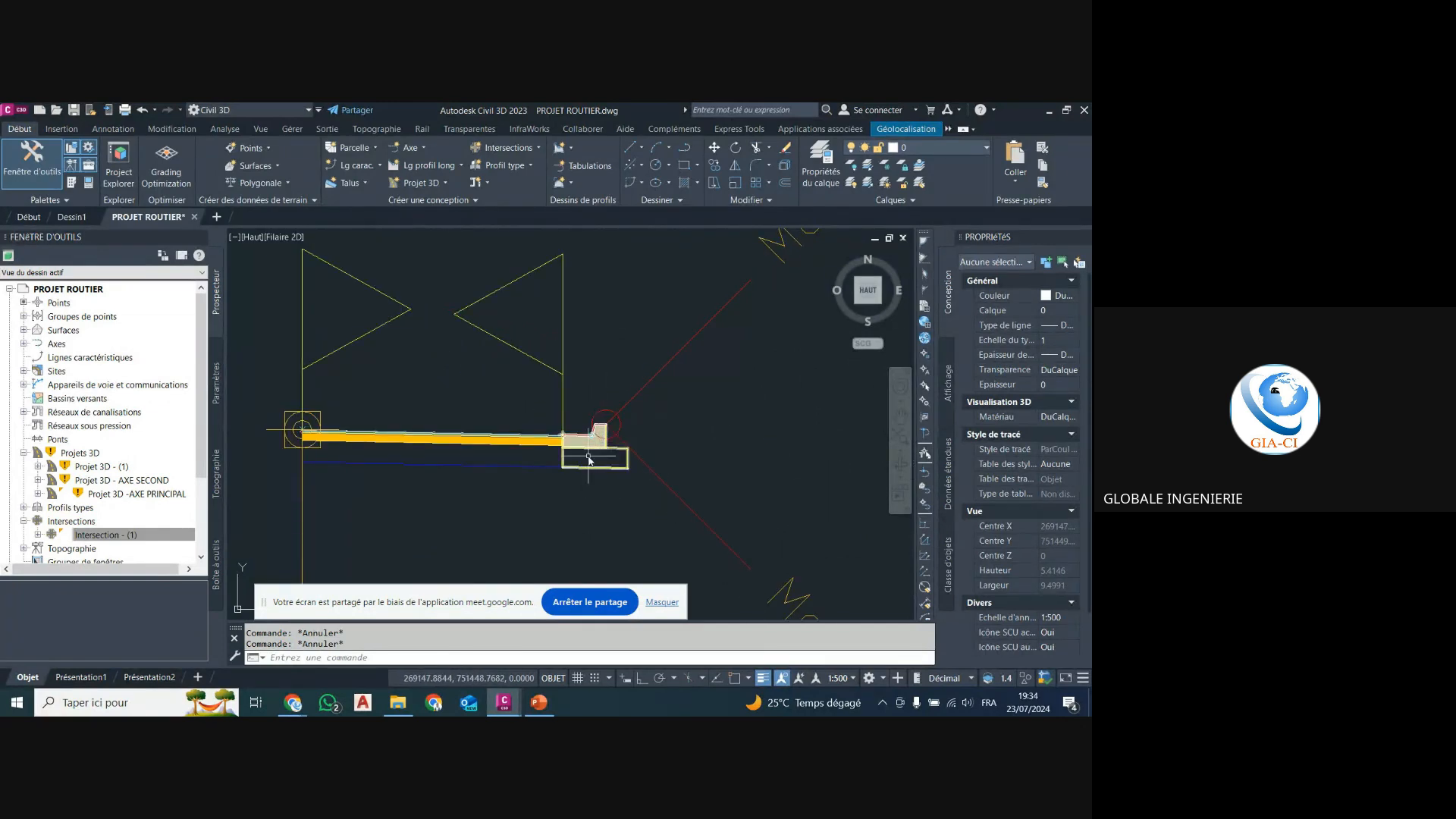
scroll(634, 353, down, 6)
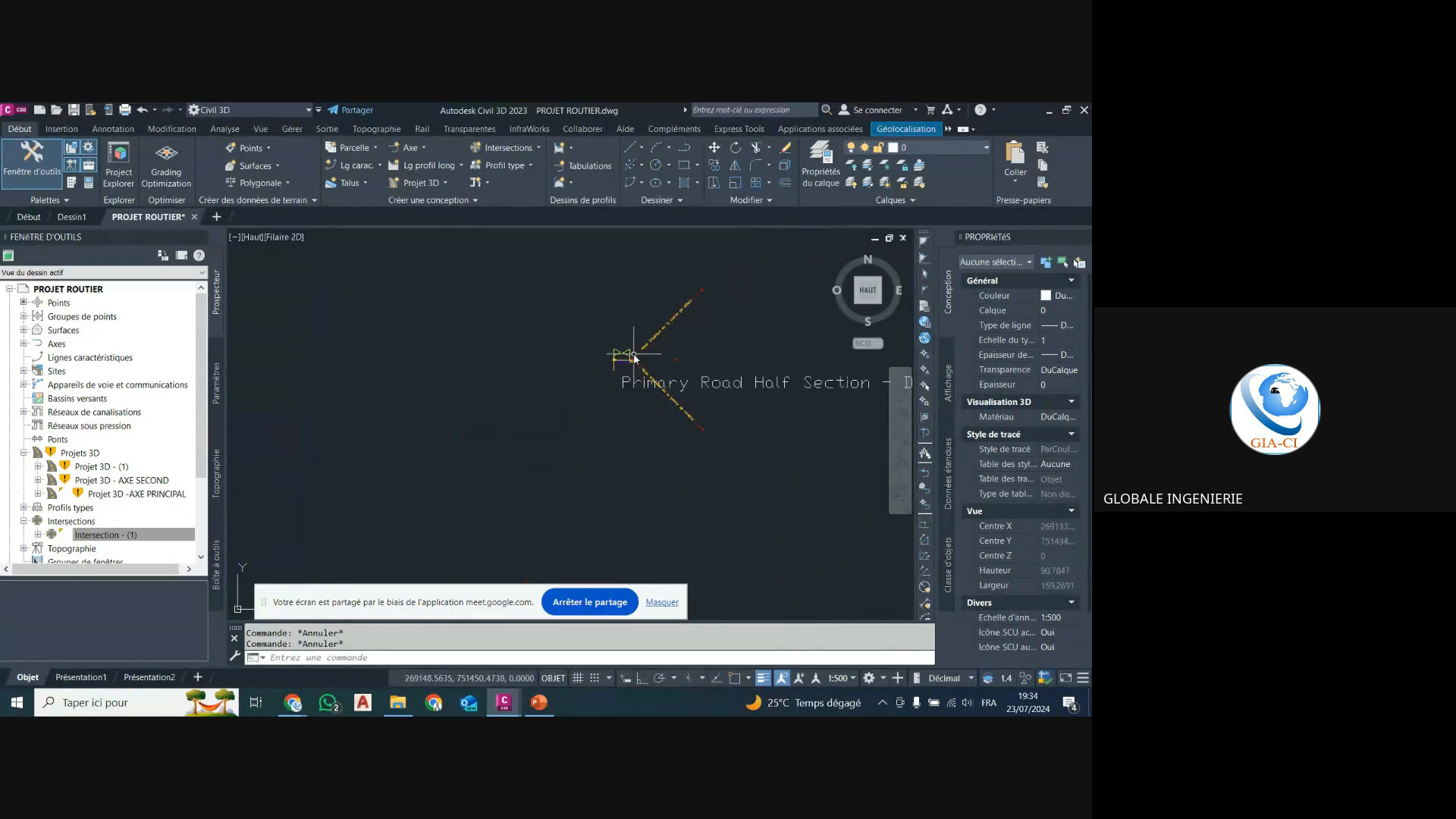
scroll(747, 280, up, 2)
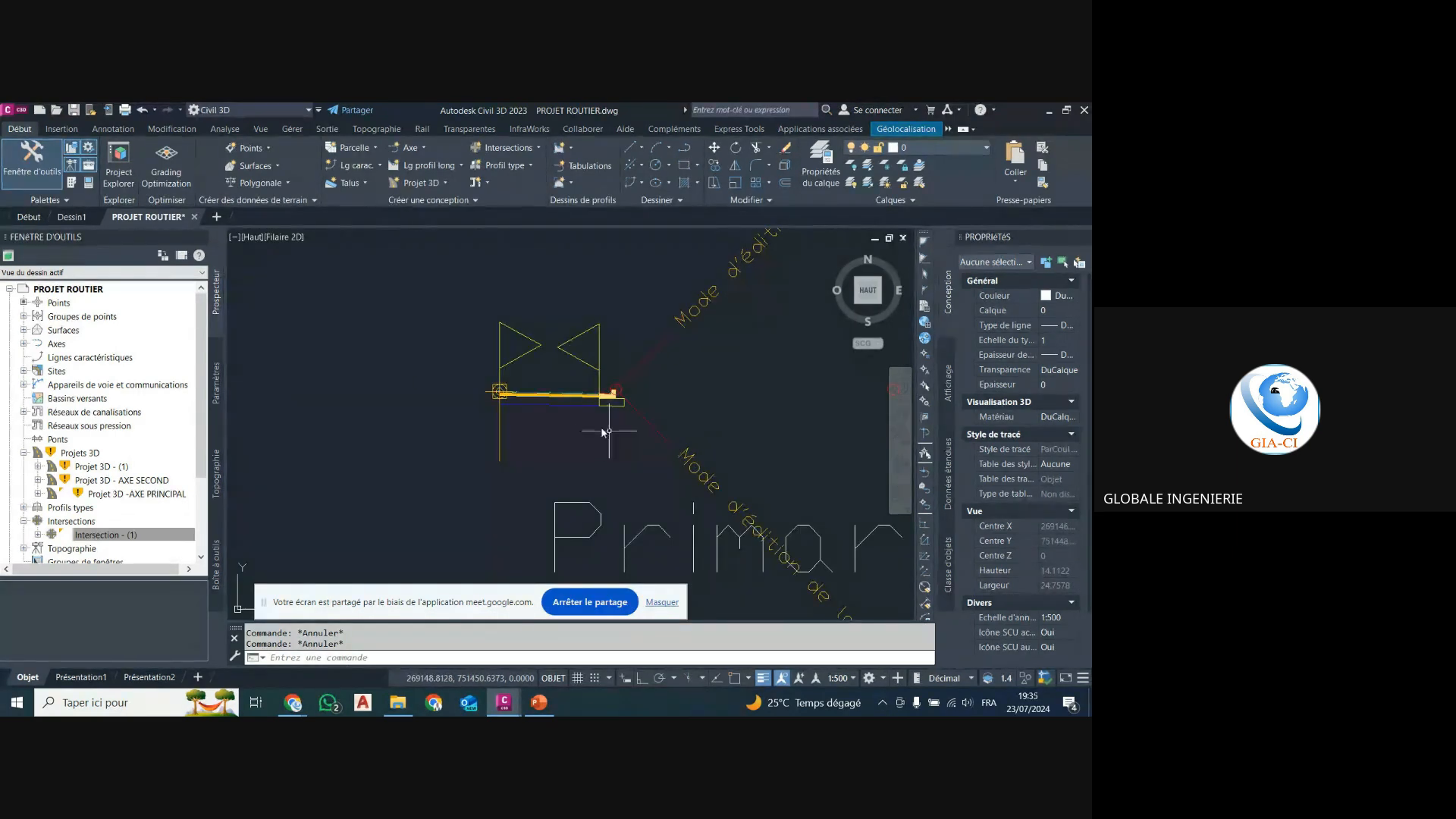
scroll(665, 331, down, 6)
scroll(634, 448, up, 4)
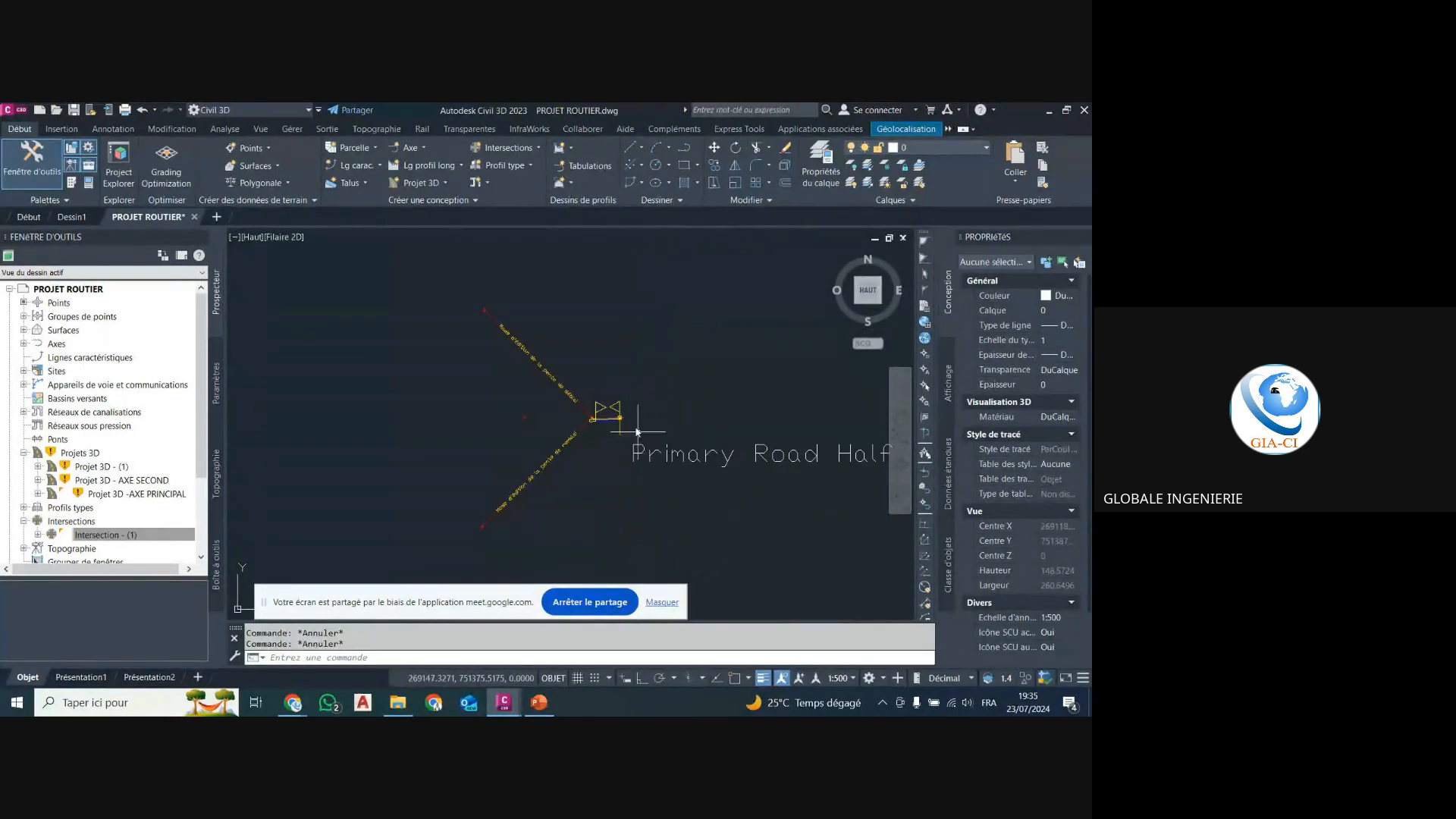
scroll(518, 422, up, 4)
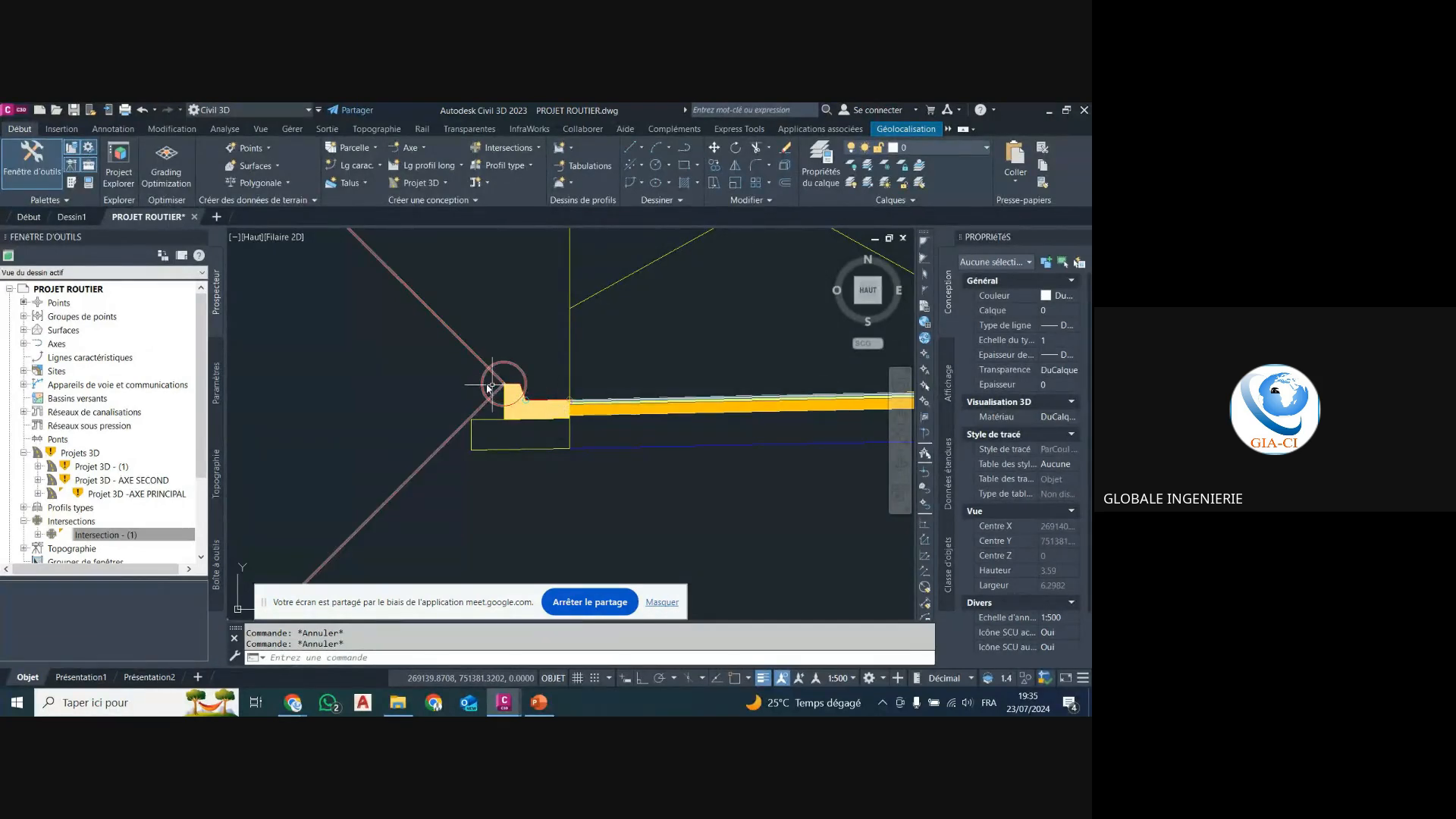
scroll(481, 364, down, 12)
scroll(531, 372, up, 4)
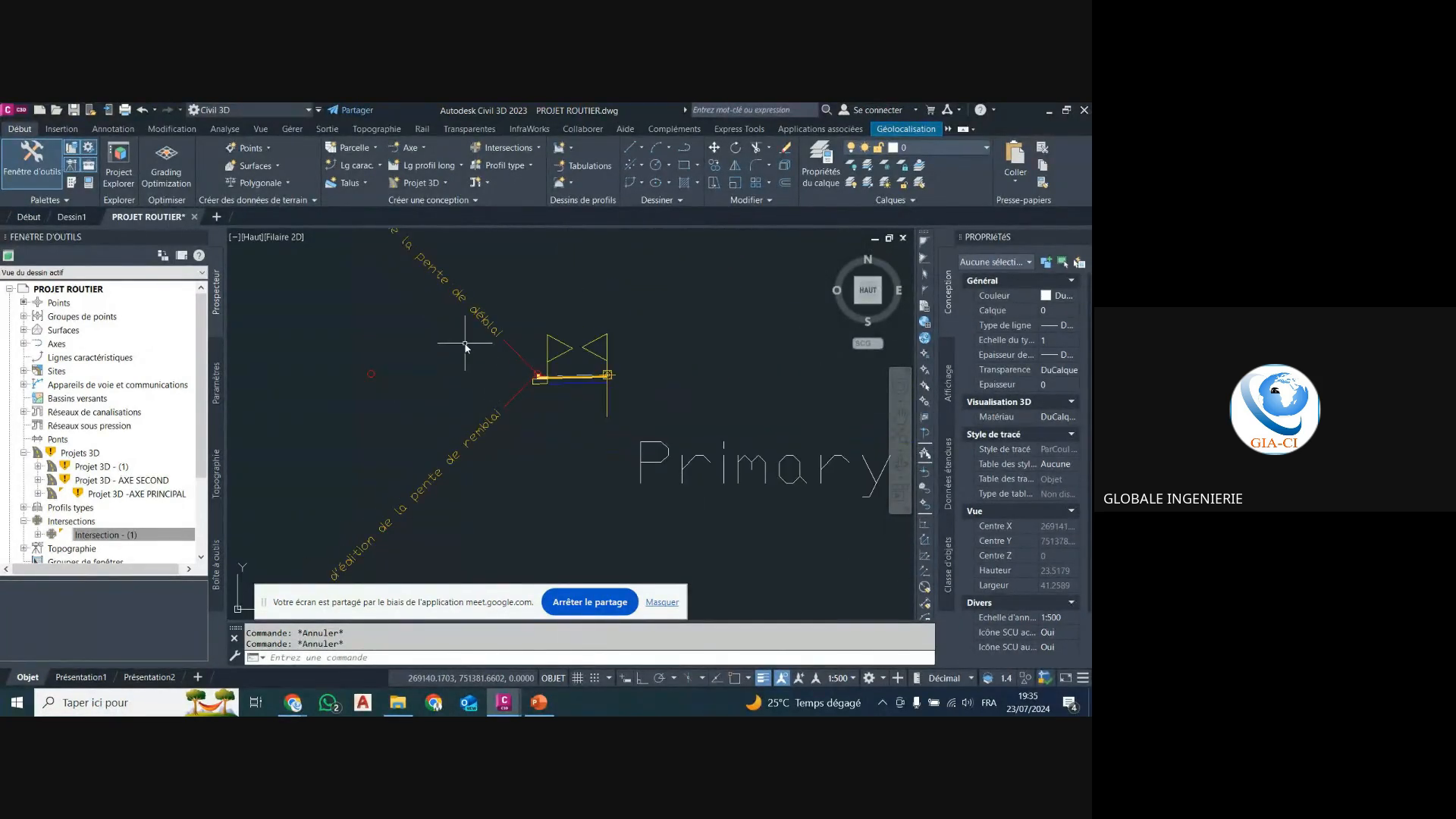
scroll(581, 390, down, 12)
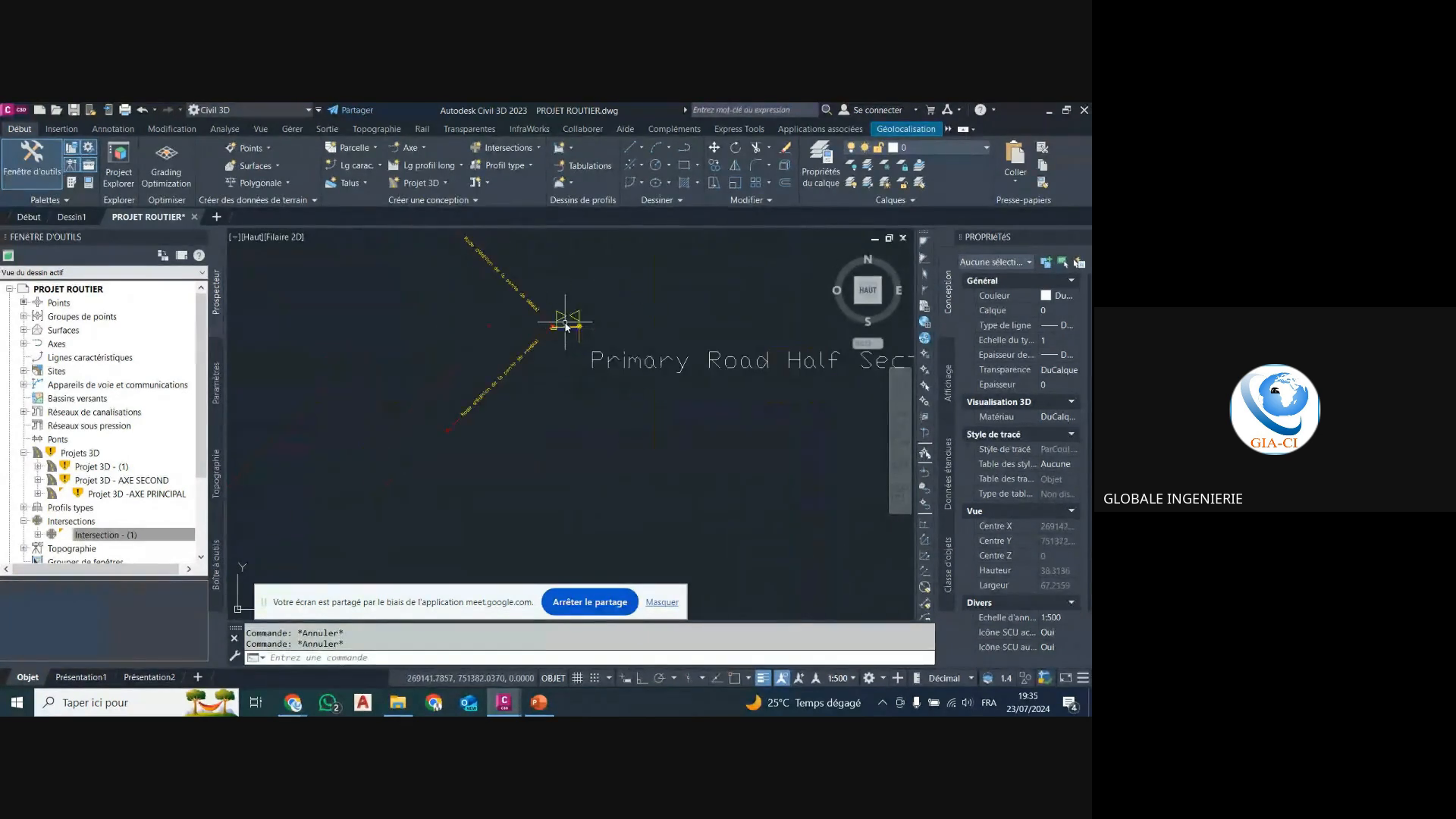
scroll(584, 420, up, 5)
scroll(584, 420, up, 5)
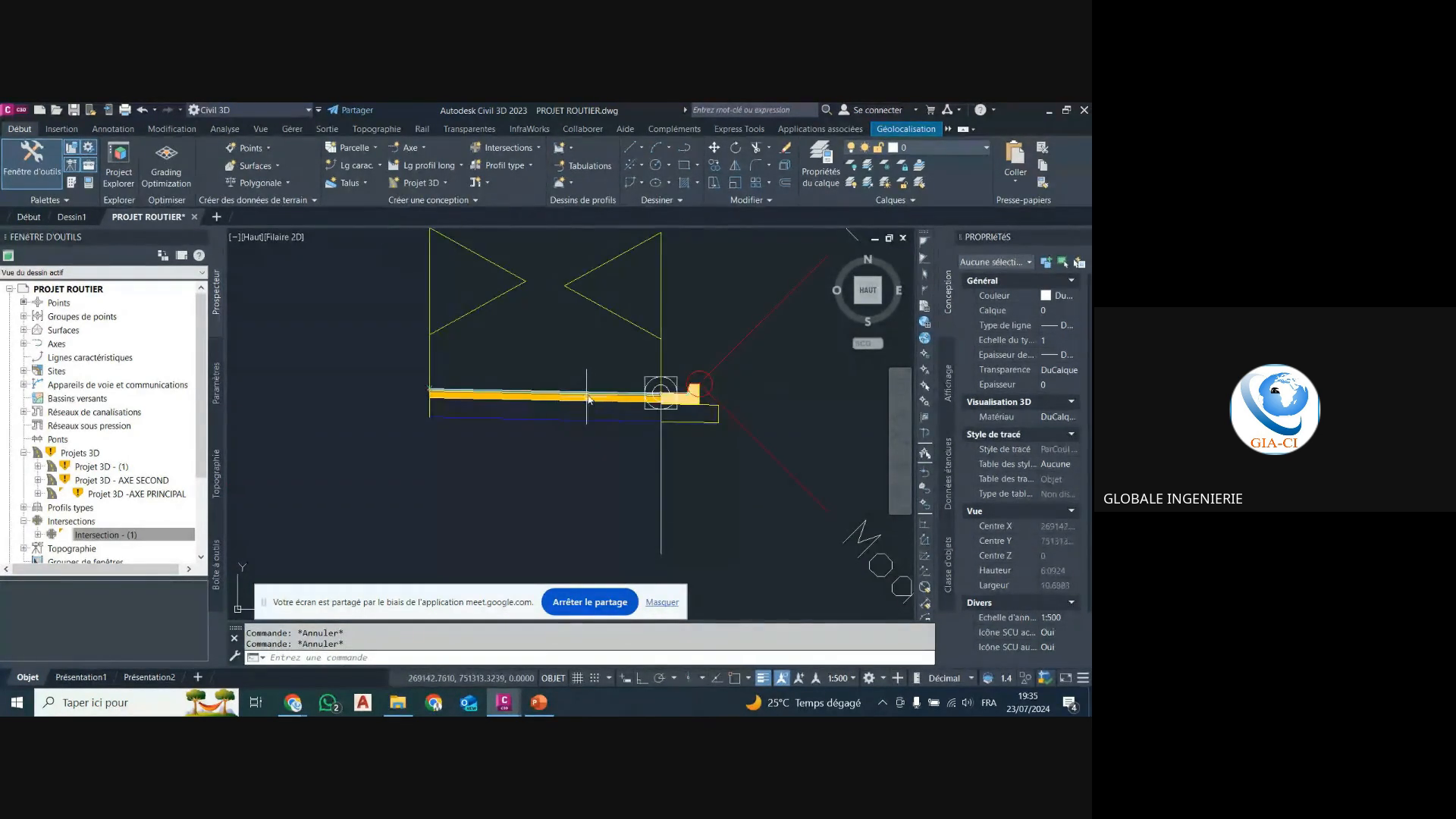
scroll(634, 354, down, 5)
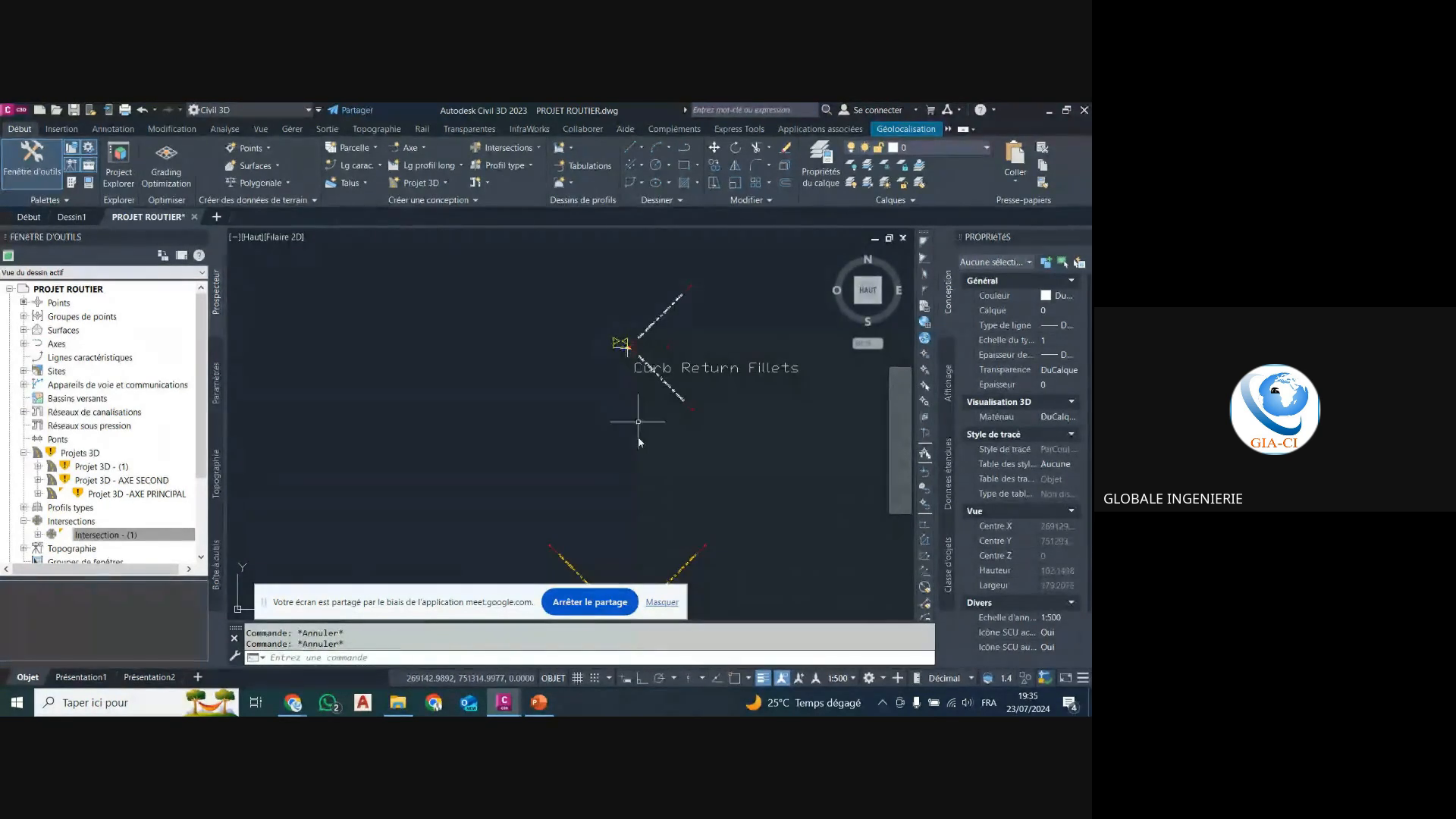
scroll(619, 474, up, 4)
scroll(529, 504, up, 3)
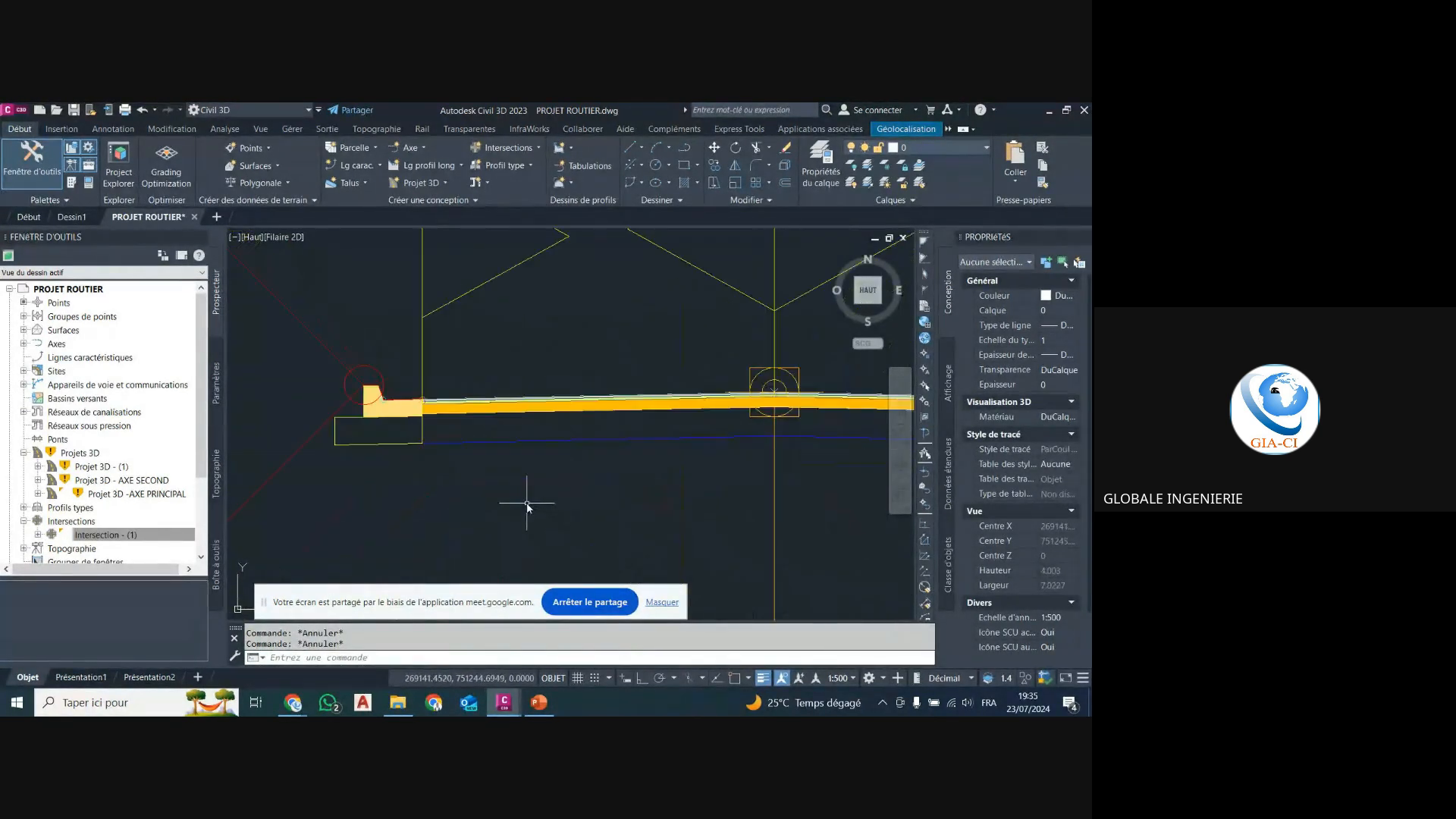
scroll(523, 463, down, 5)
scroll(509, 440, up, 2)
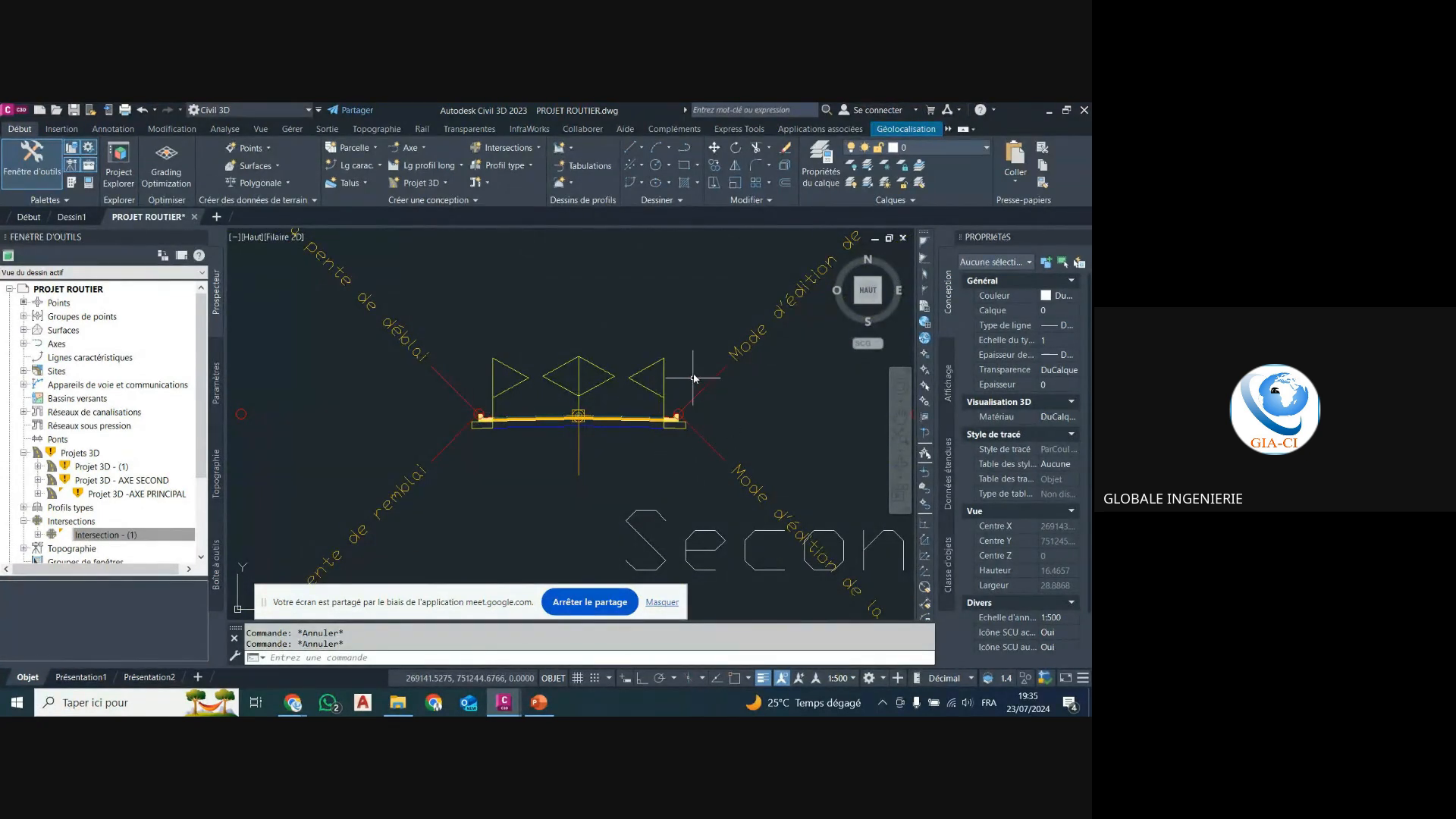
scroll(630, 342, down, 3)
scroll(622, 405, up, 5)
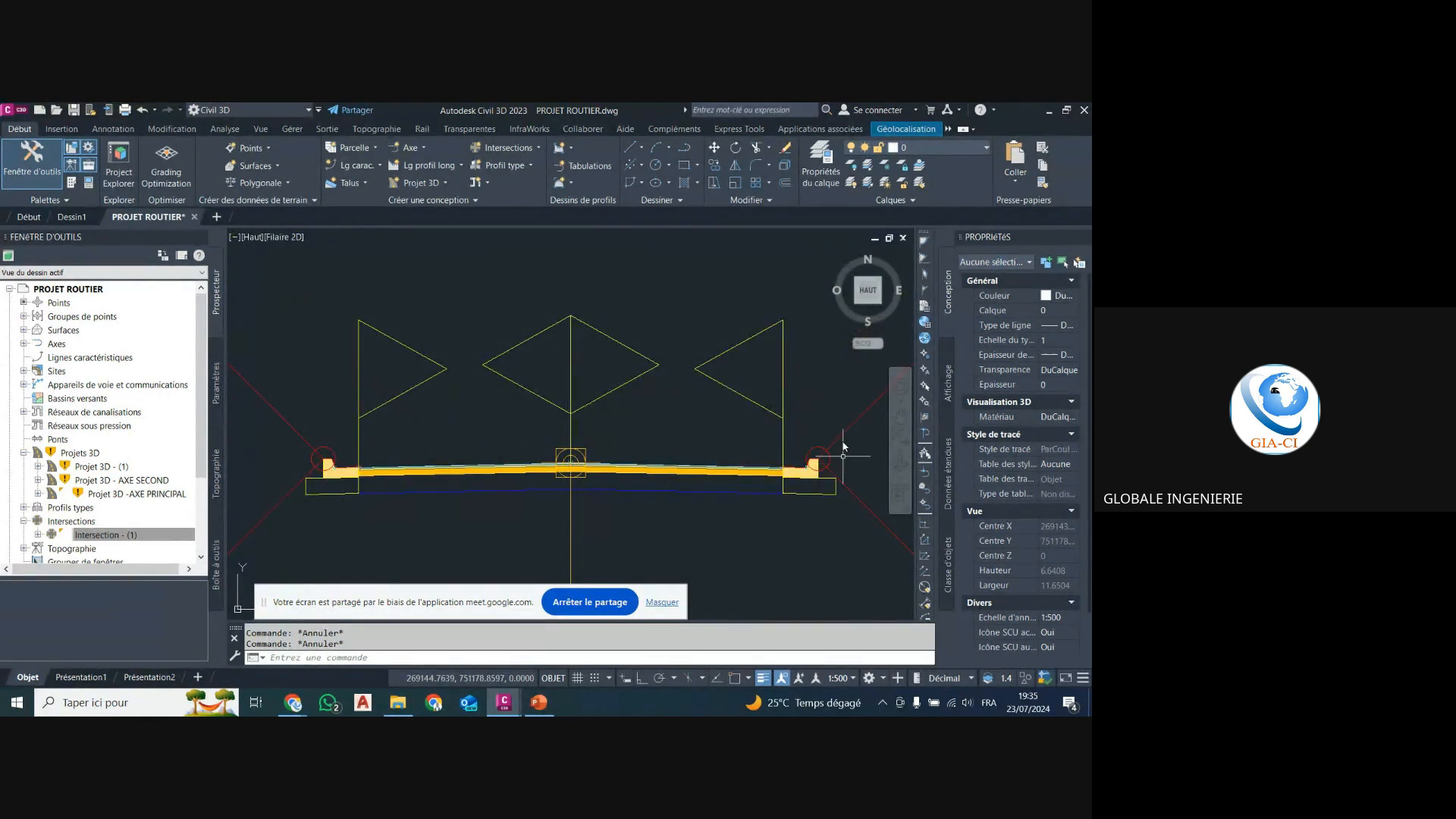
scroll(683, 333, down, 10)
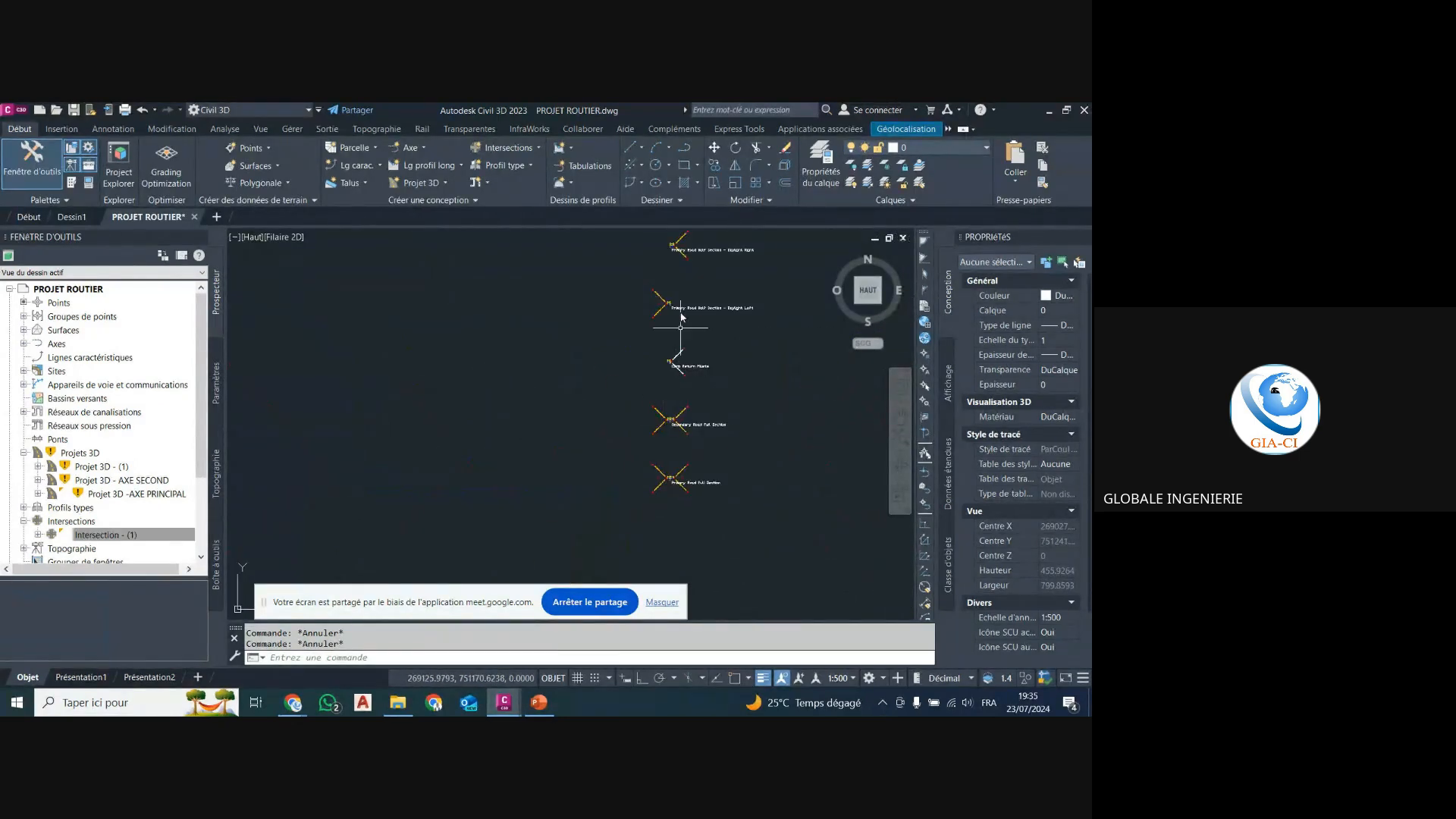
Rebuild the intersection corridor Projet 3D - (1) and dismiss the event viewer.
scroll(681, 326, down, 6)
scroll(438, 454, up, 5)
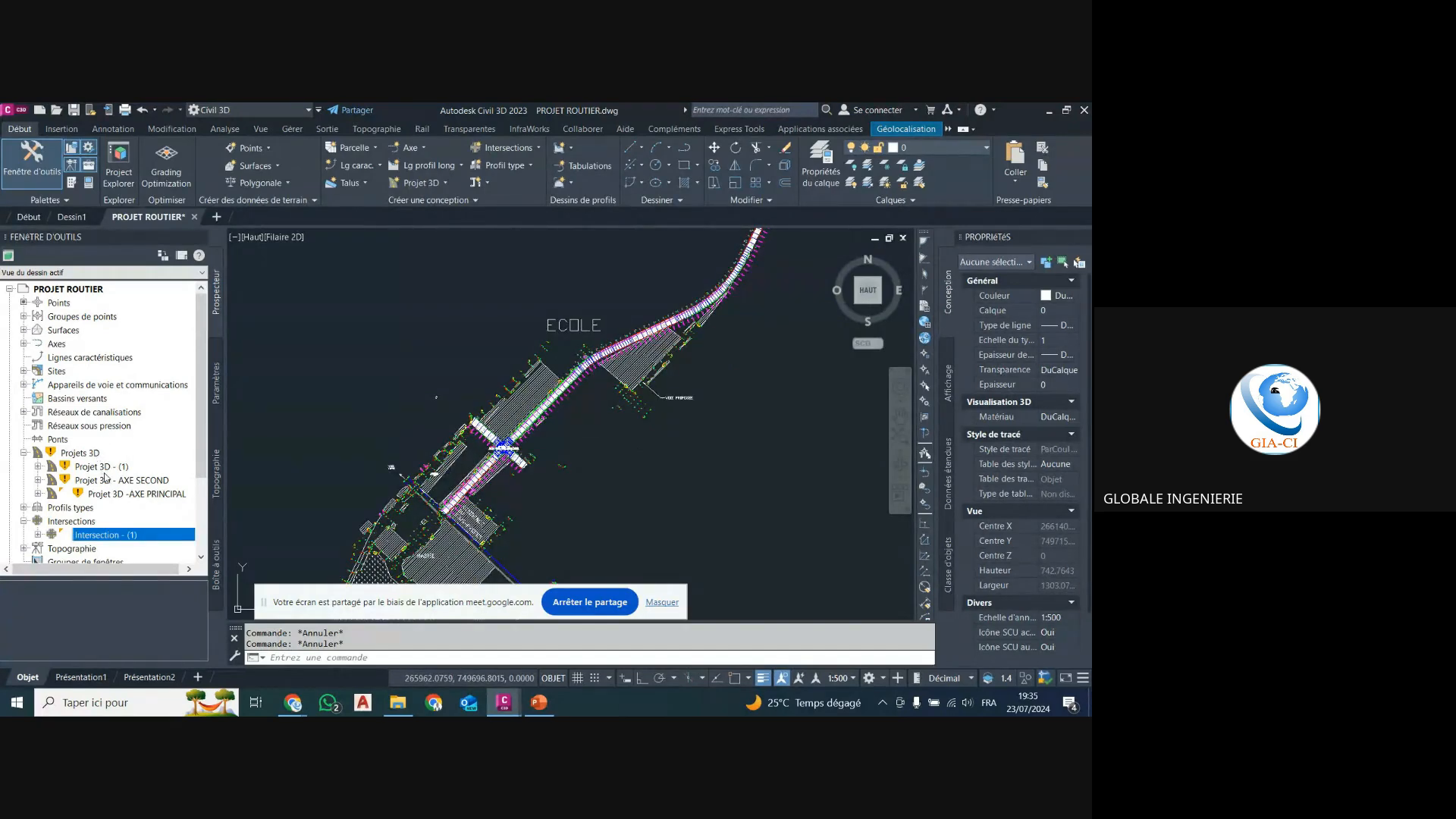
click(85, 442)
click(85, 453)
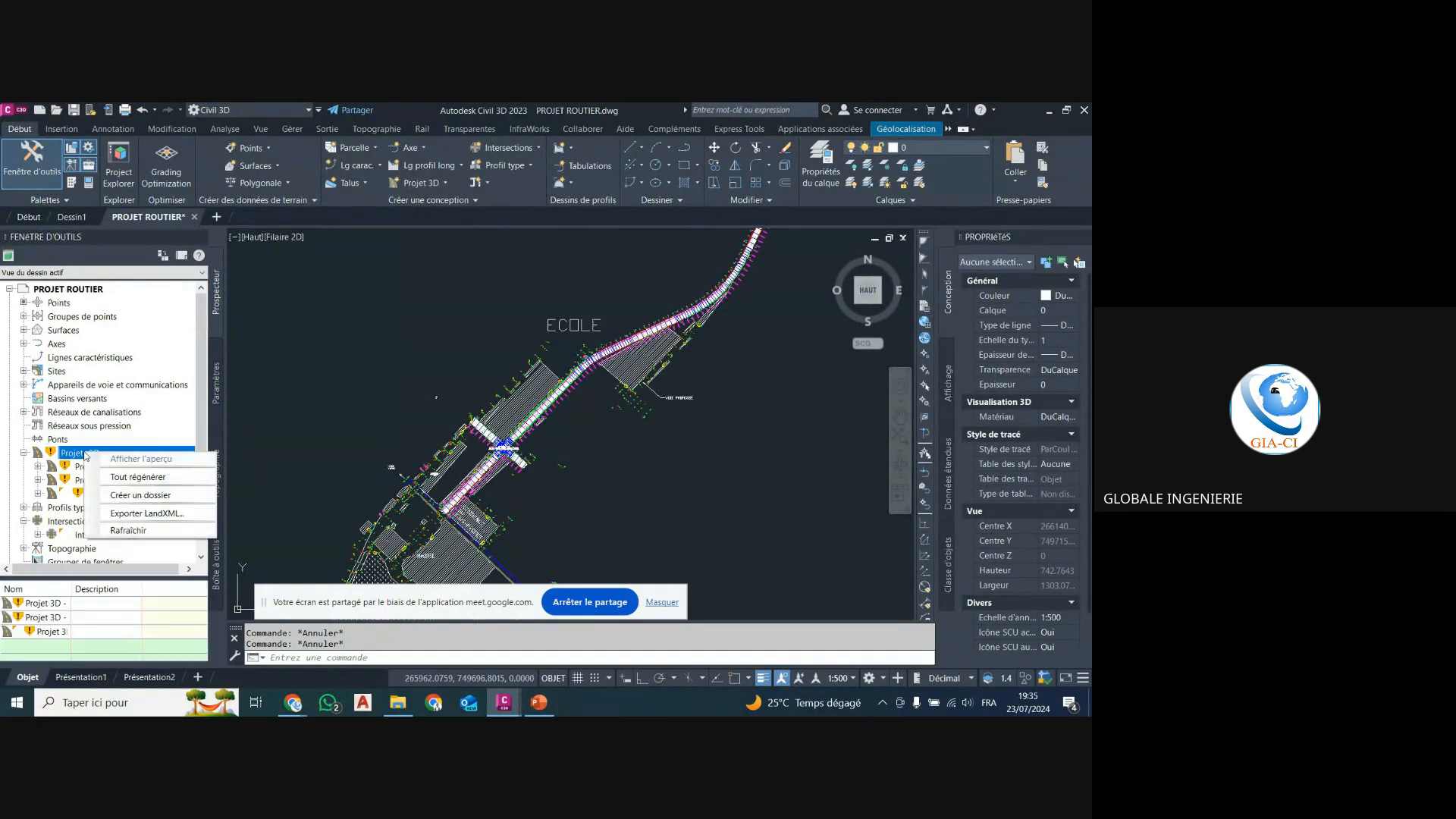
right_click(103, 469)
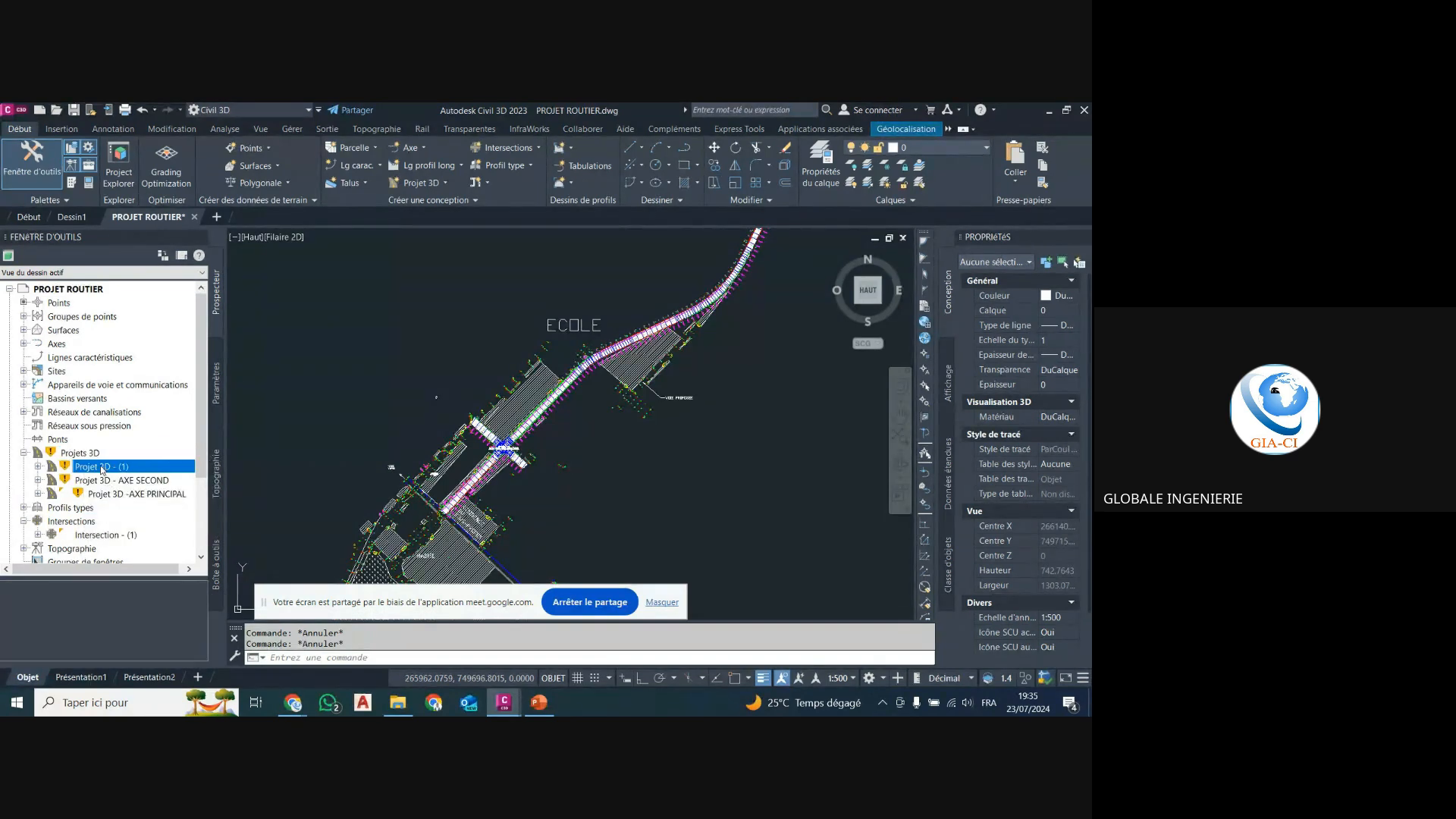
click(157, 503)
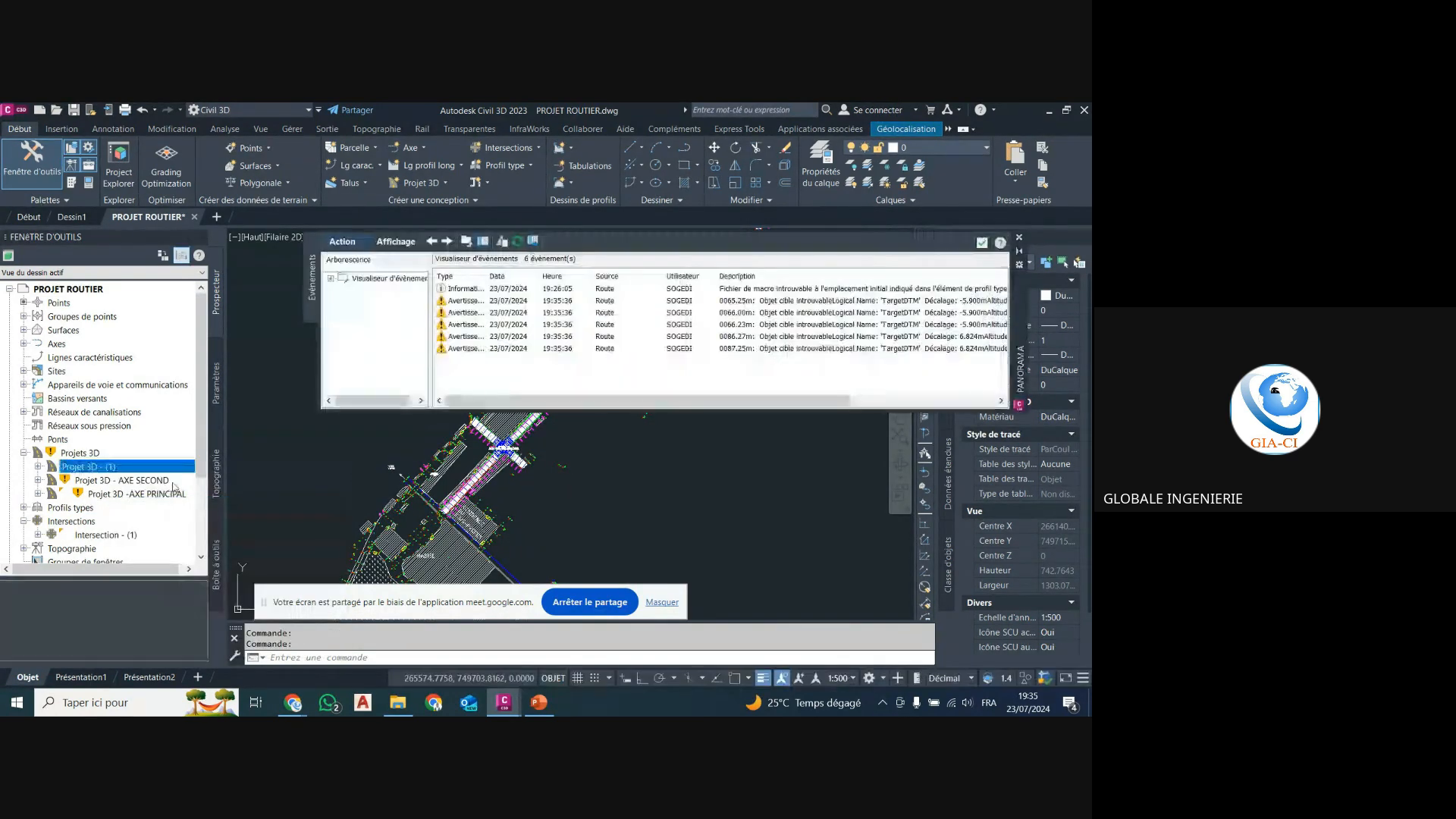
click(983, 243)
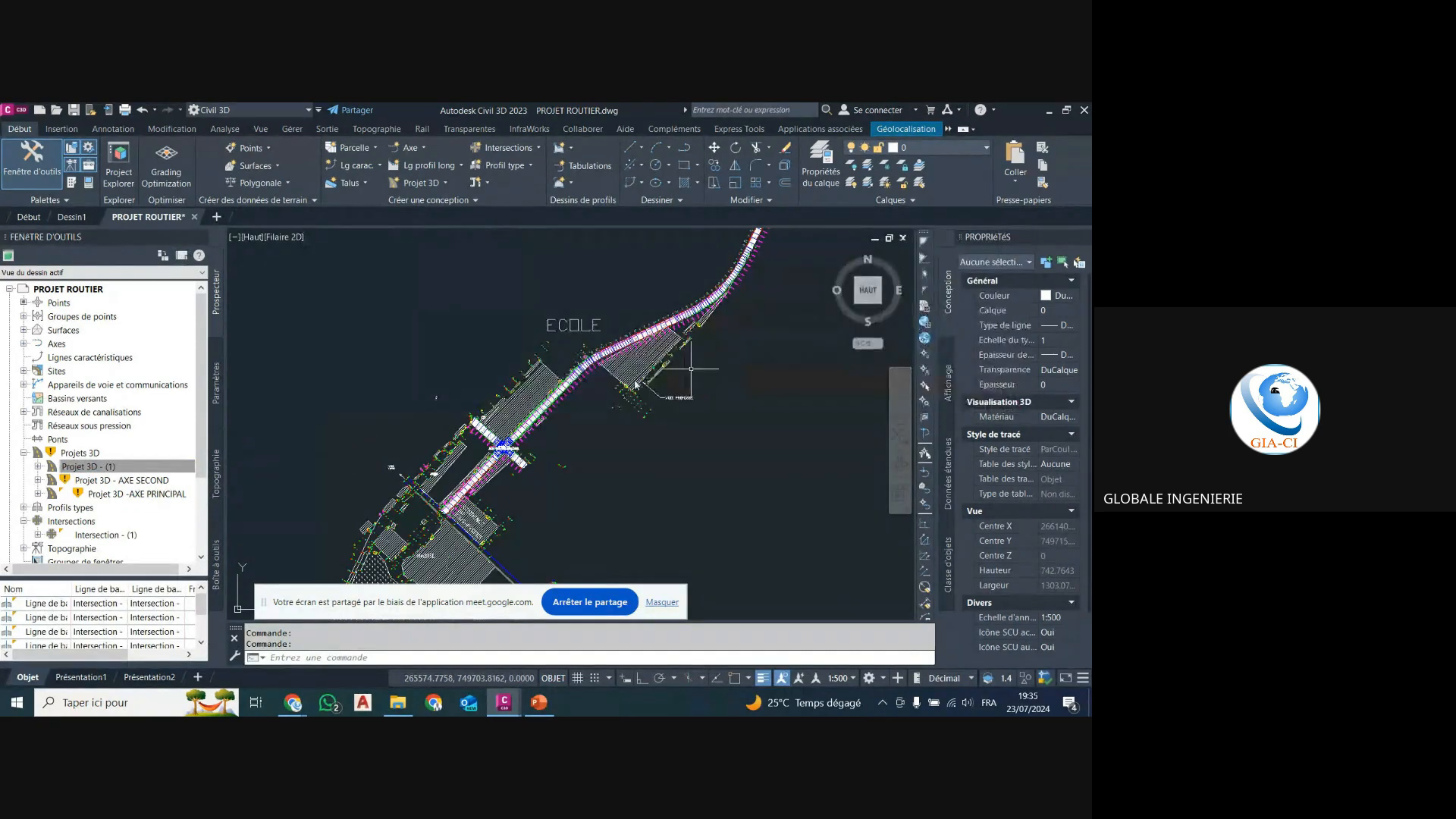
Rebuild the corridors Projet 3D - AXE SECOND and Projet 3D - AXE PRINCIPAL.
click(176, 470)
right_click(155, 483)
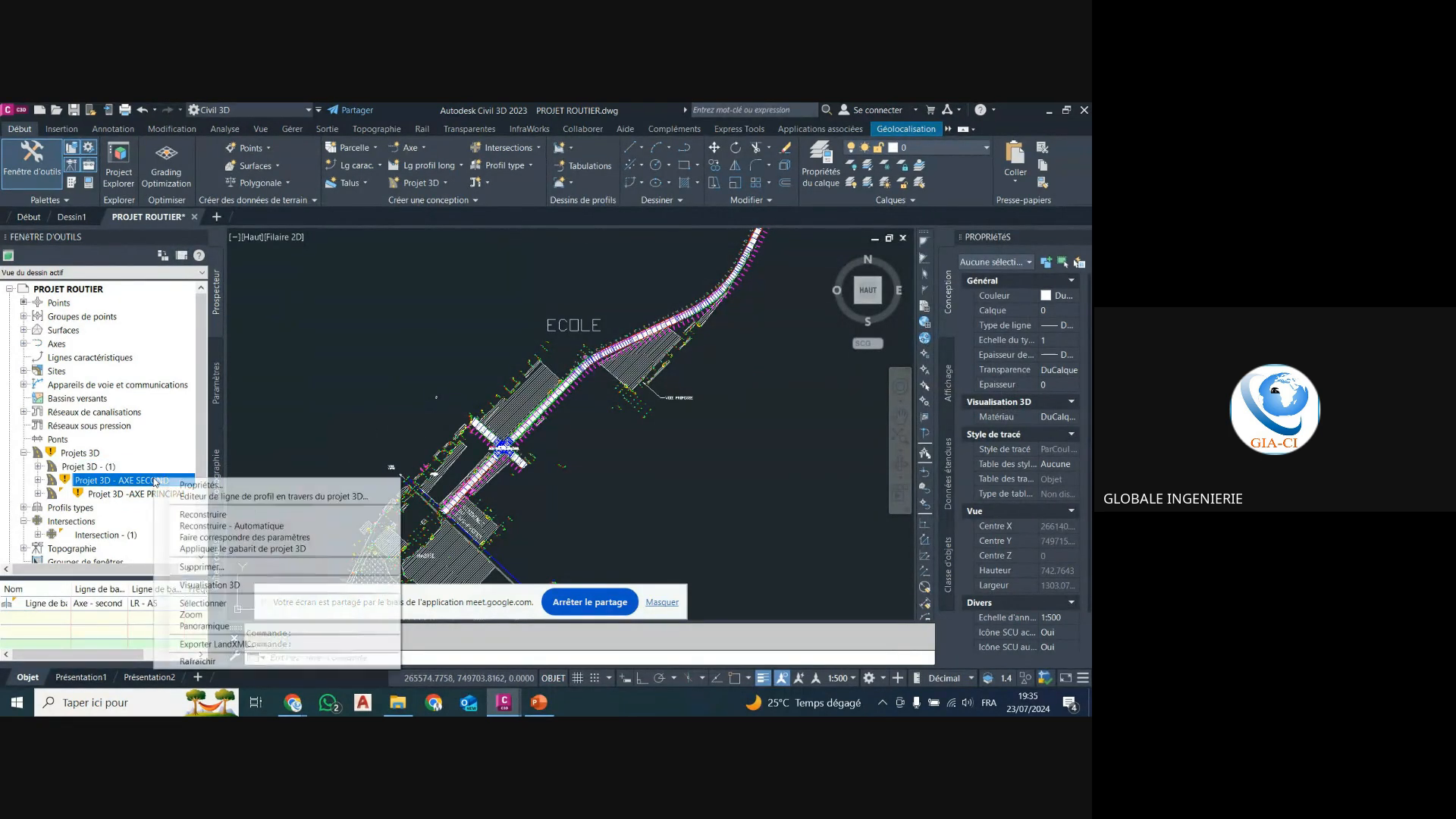
click(196, 502)
right_click(163, 495)
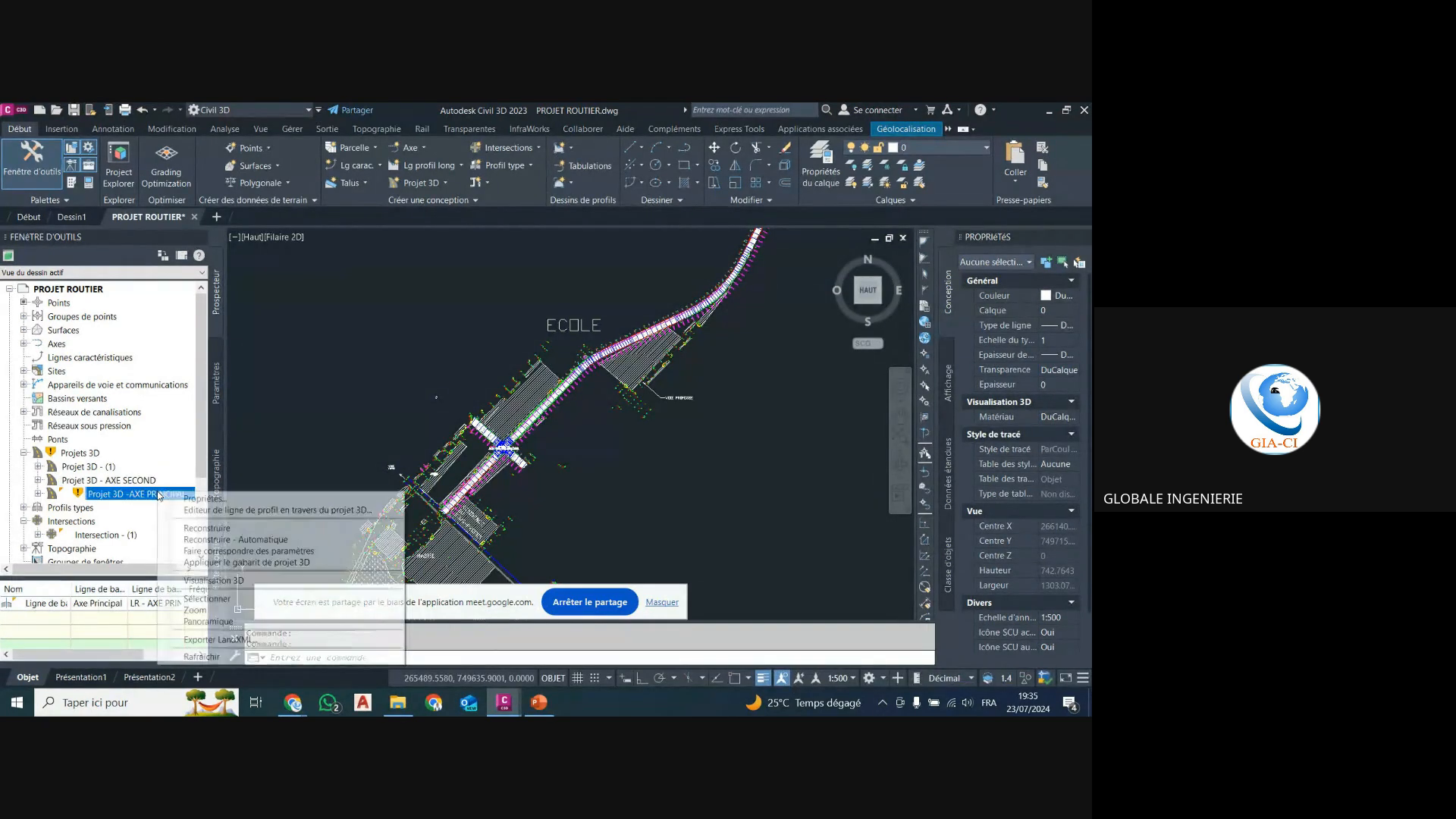
click(206, 529)
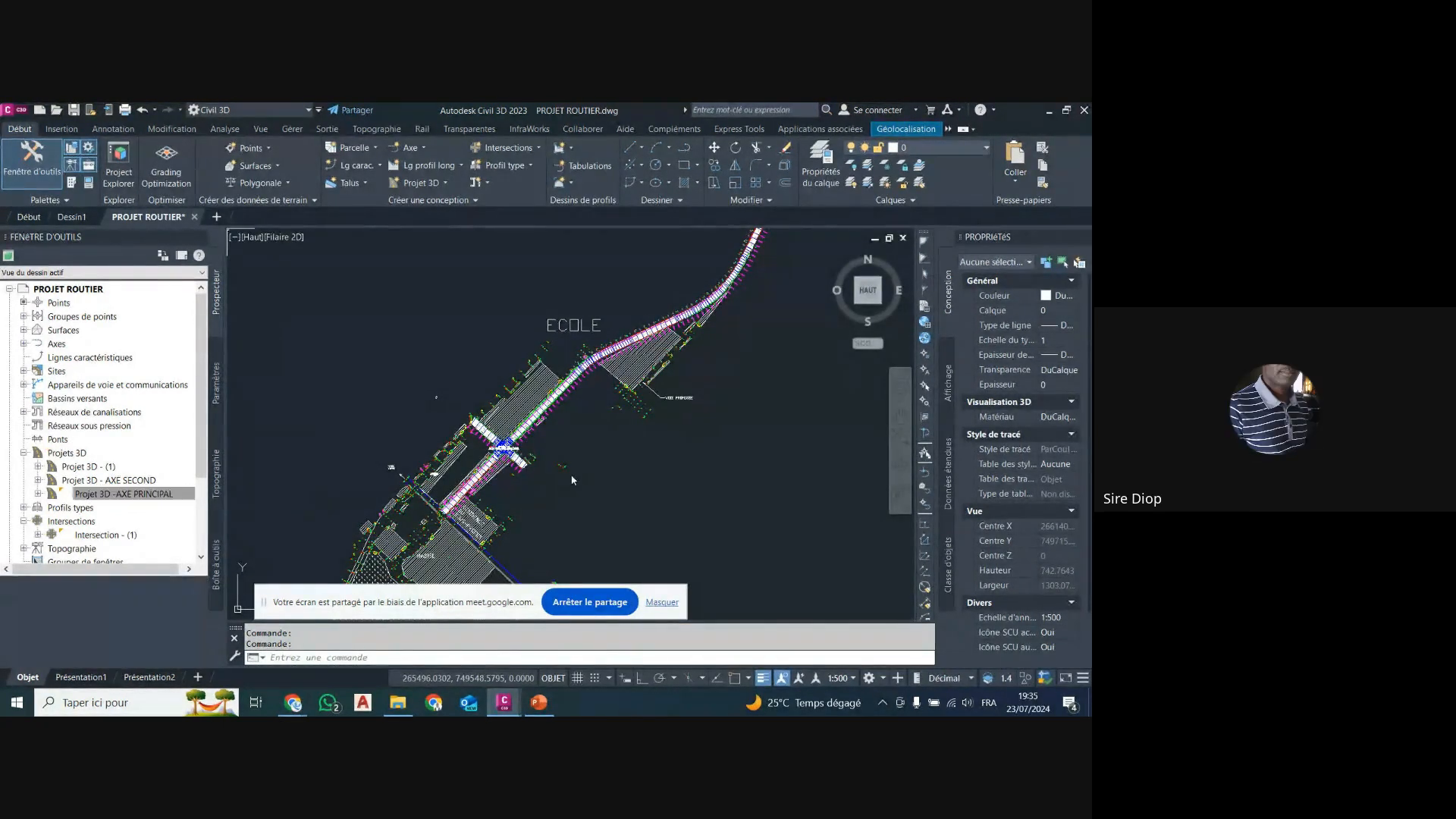
Examine the rebuilt intersection where the main and secondary roads cross, and the road assemblies beside the plan.
scroll(506, 453, up, 12)
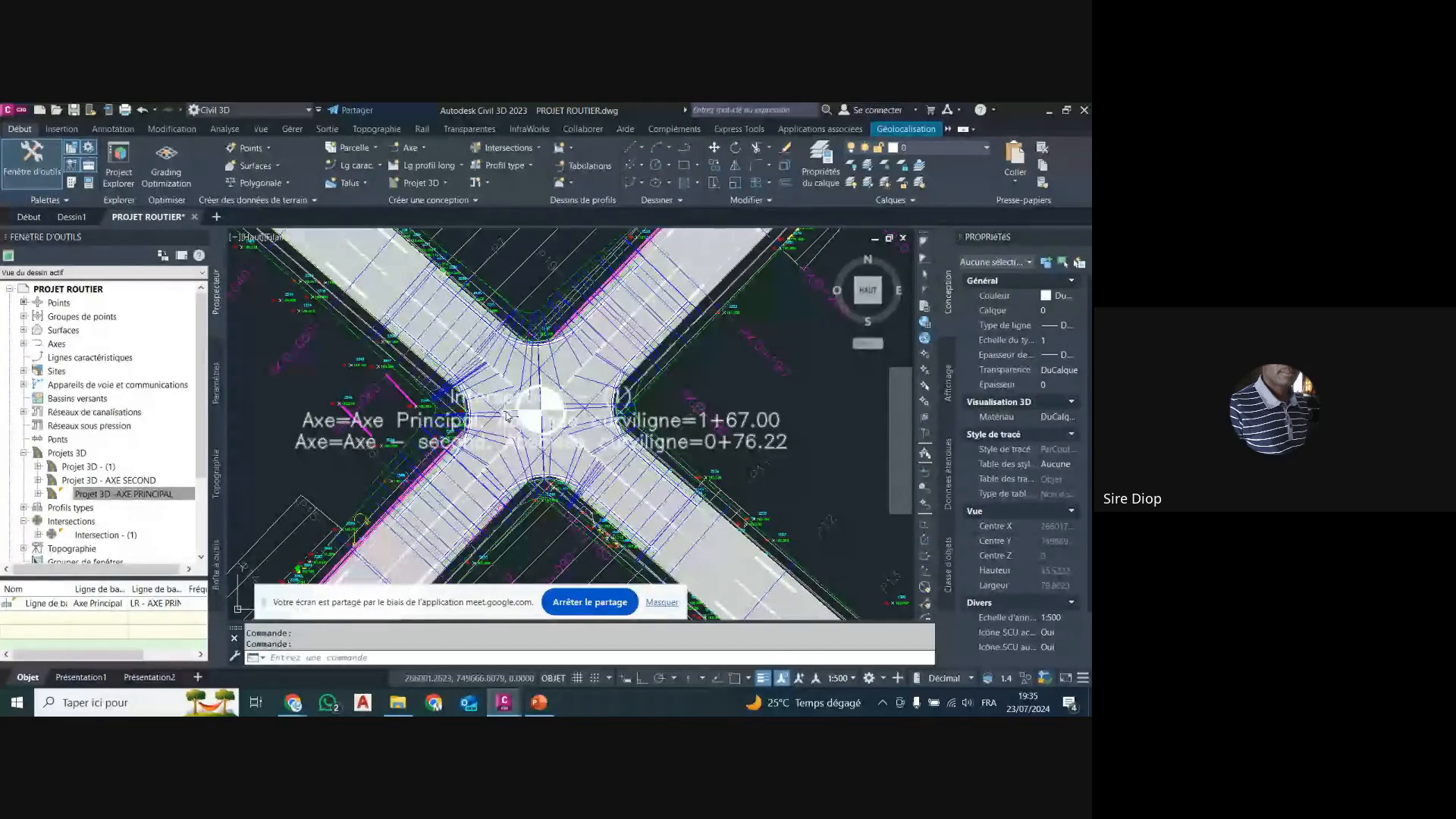
scroll(419, 429, down, 6)
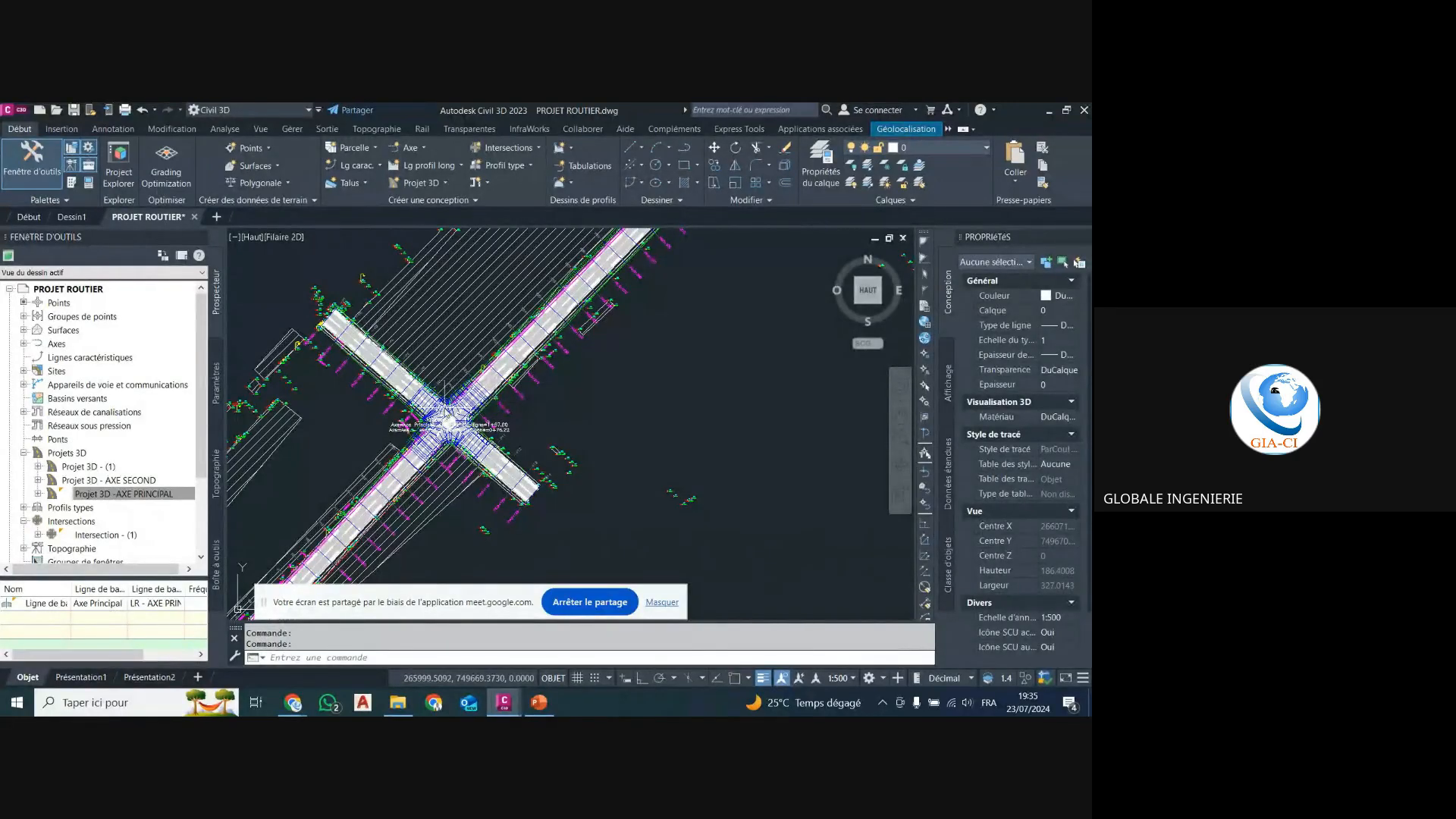
scroll(447, 415, up, 5)
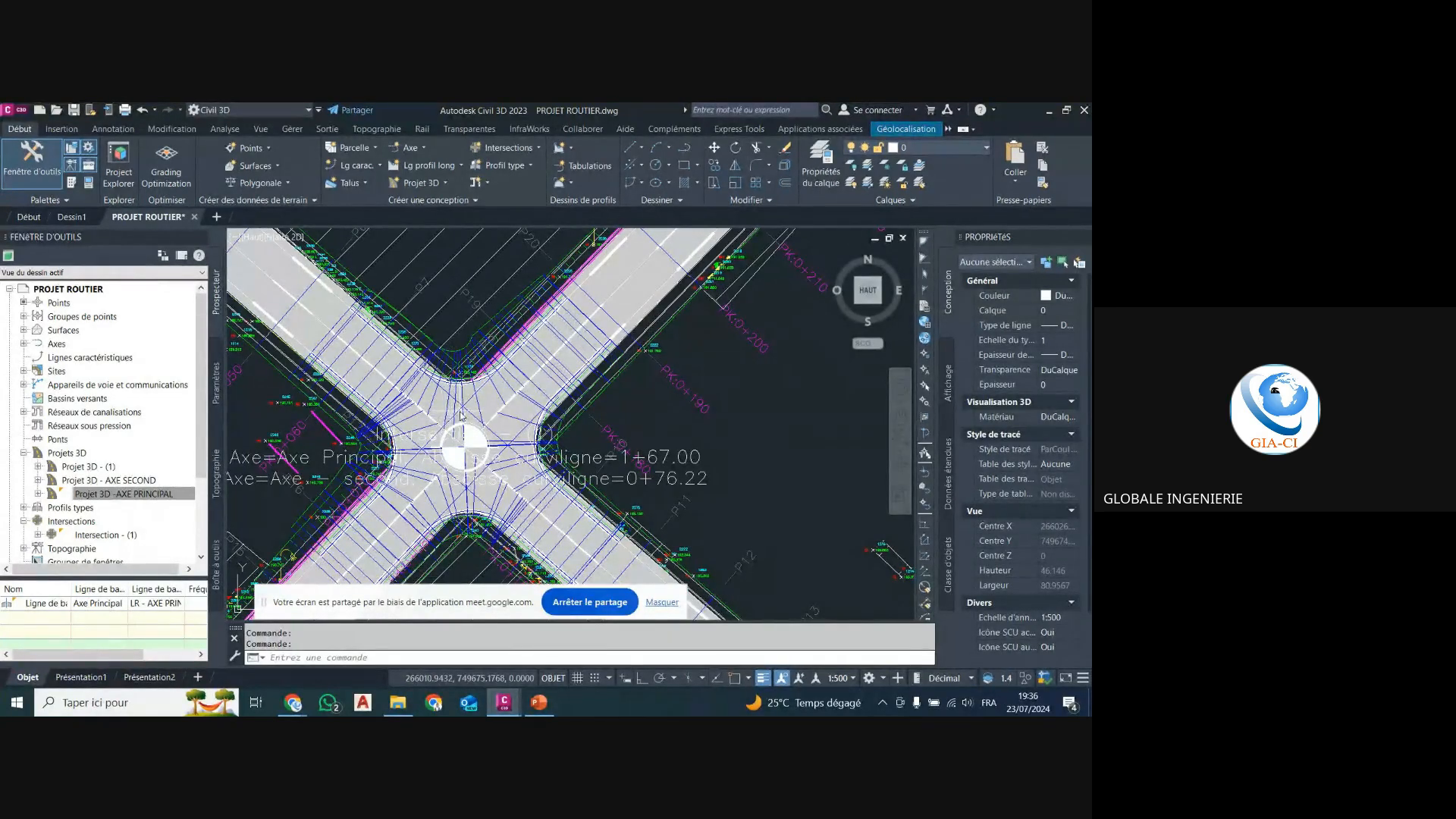
scroll(460, 415, down, 8)
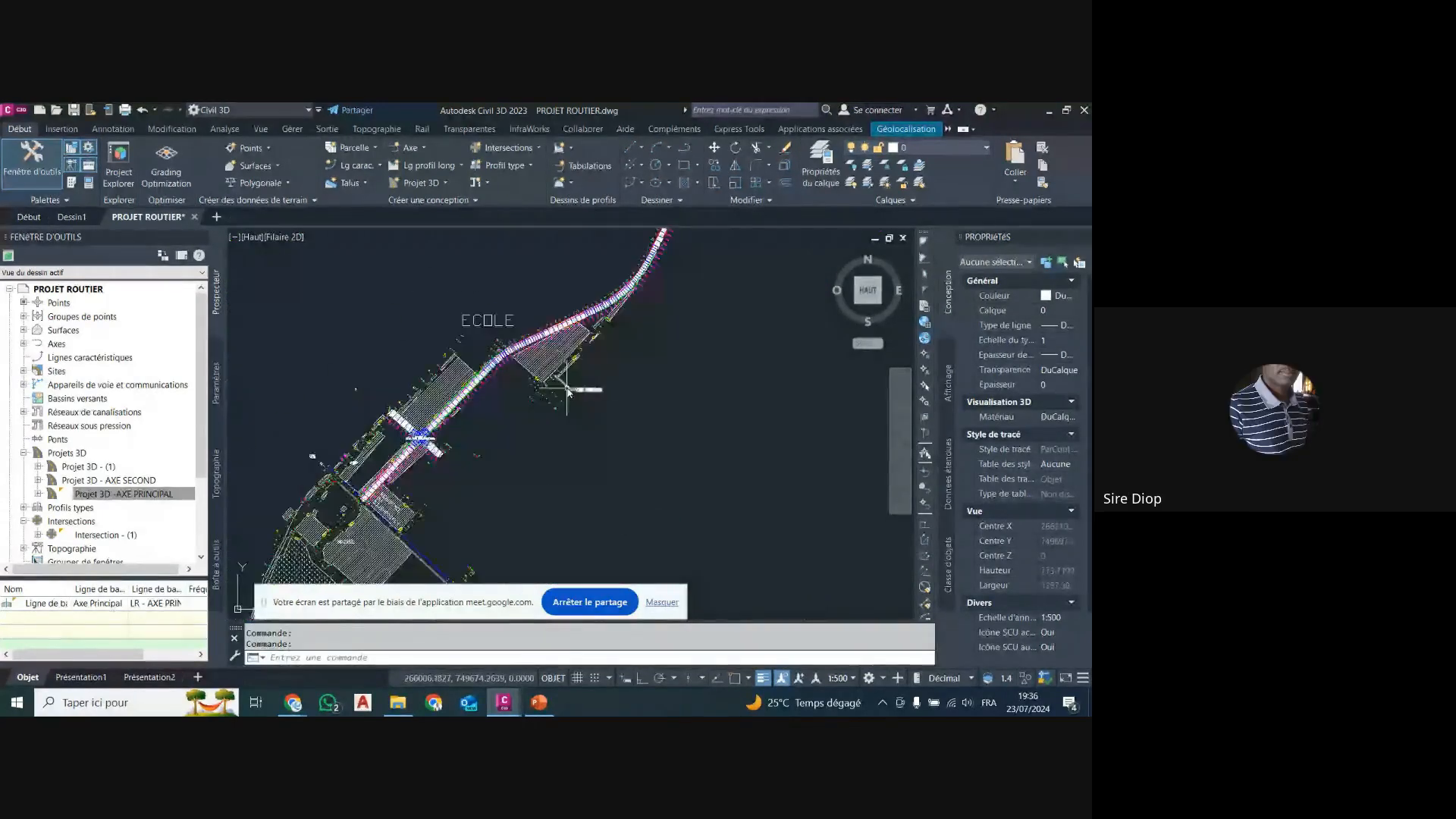
scroll(567, 390, up, 6)
scroll(483, 394, down, 8)
scroll(691, 239, up, 8)
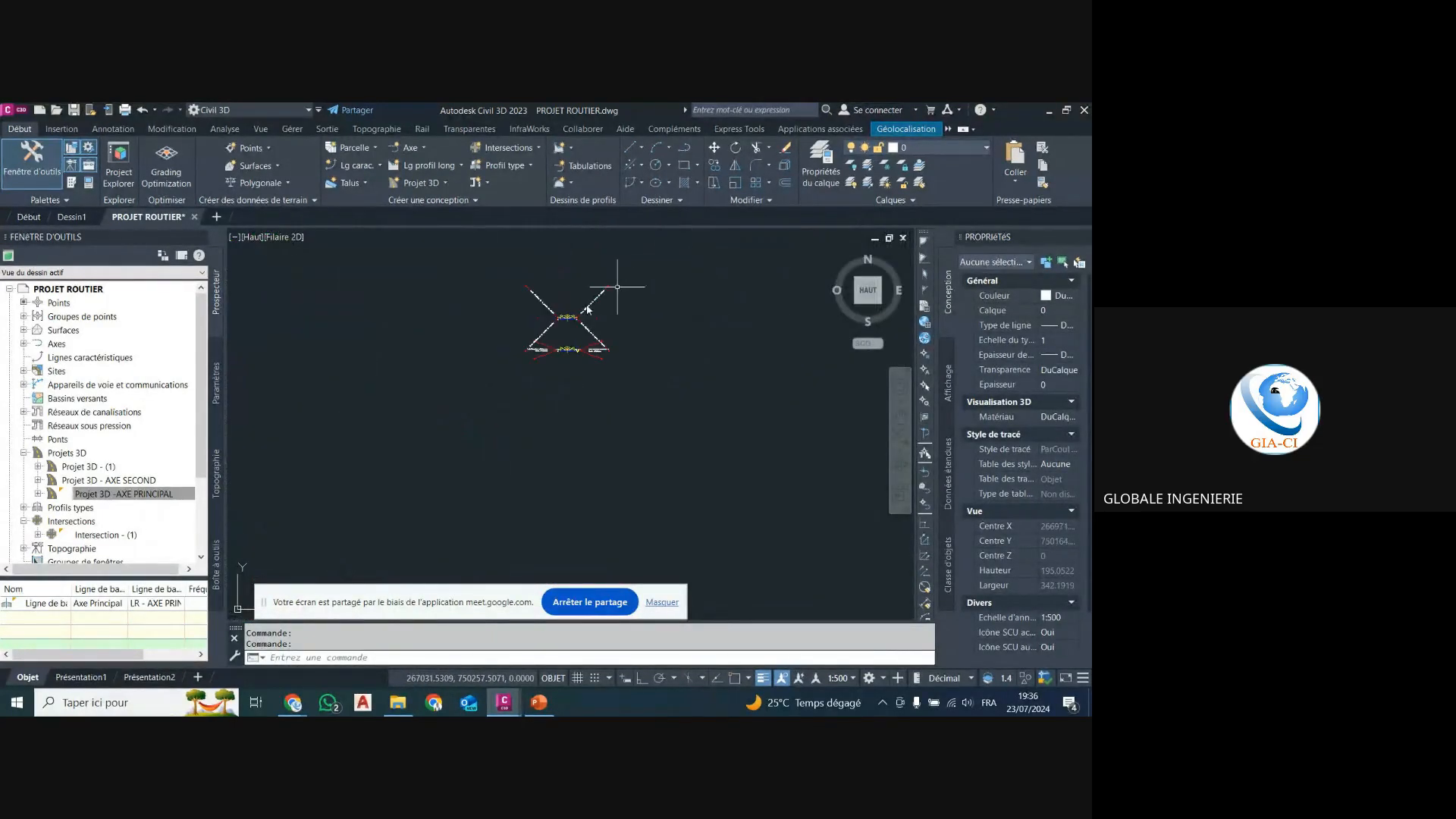
Examine the road assembly beside the plan, from its pavement layers and edge element to the ditch and side slopes at its ends.
scroll(588, 308, up, 10)
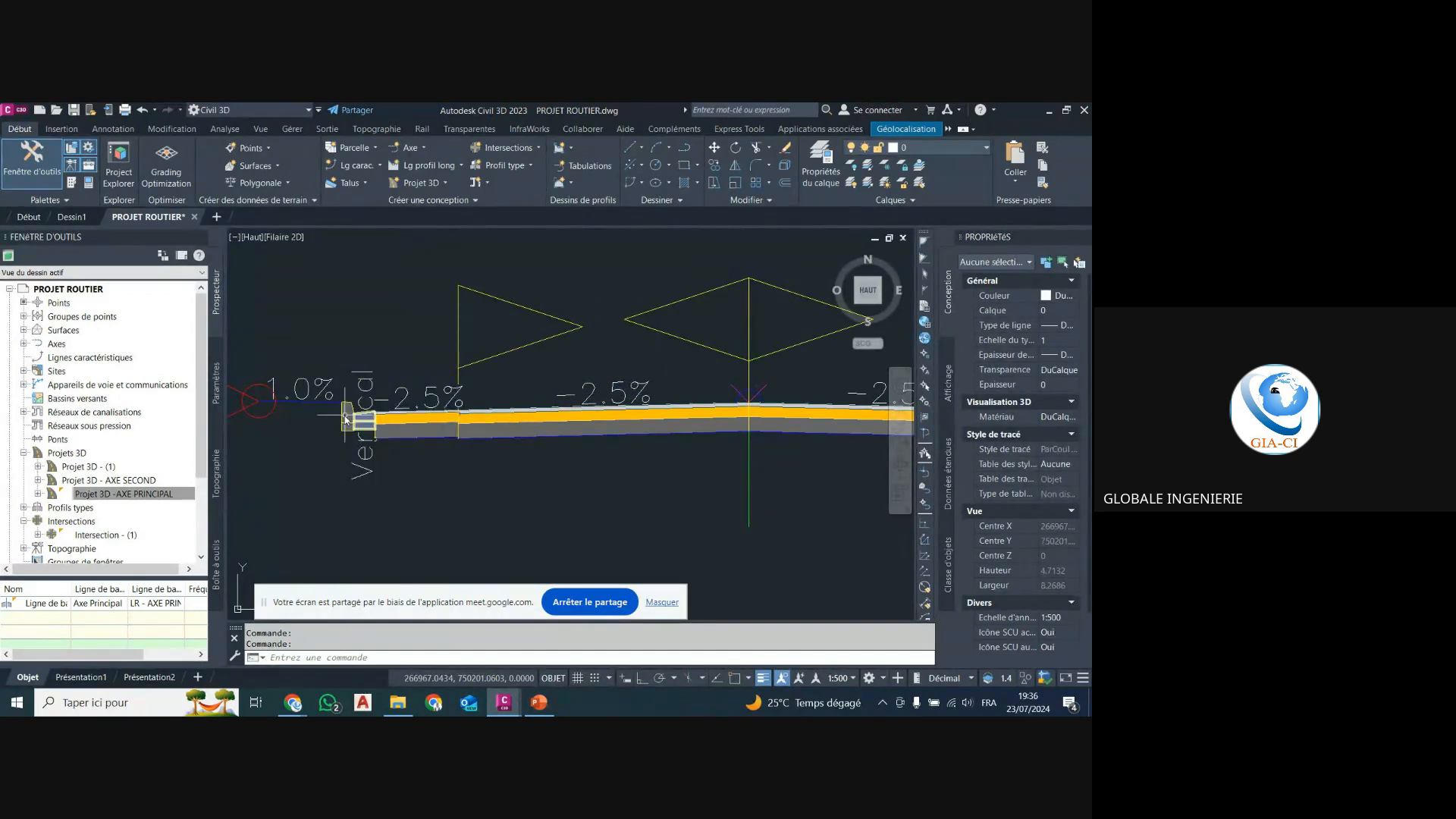
scroll(345, 420, down, 2)
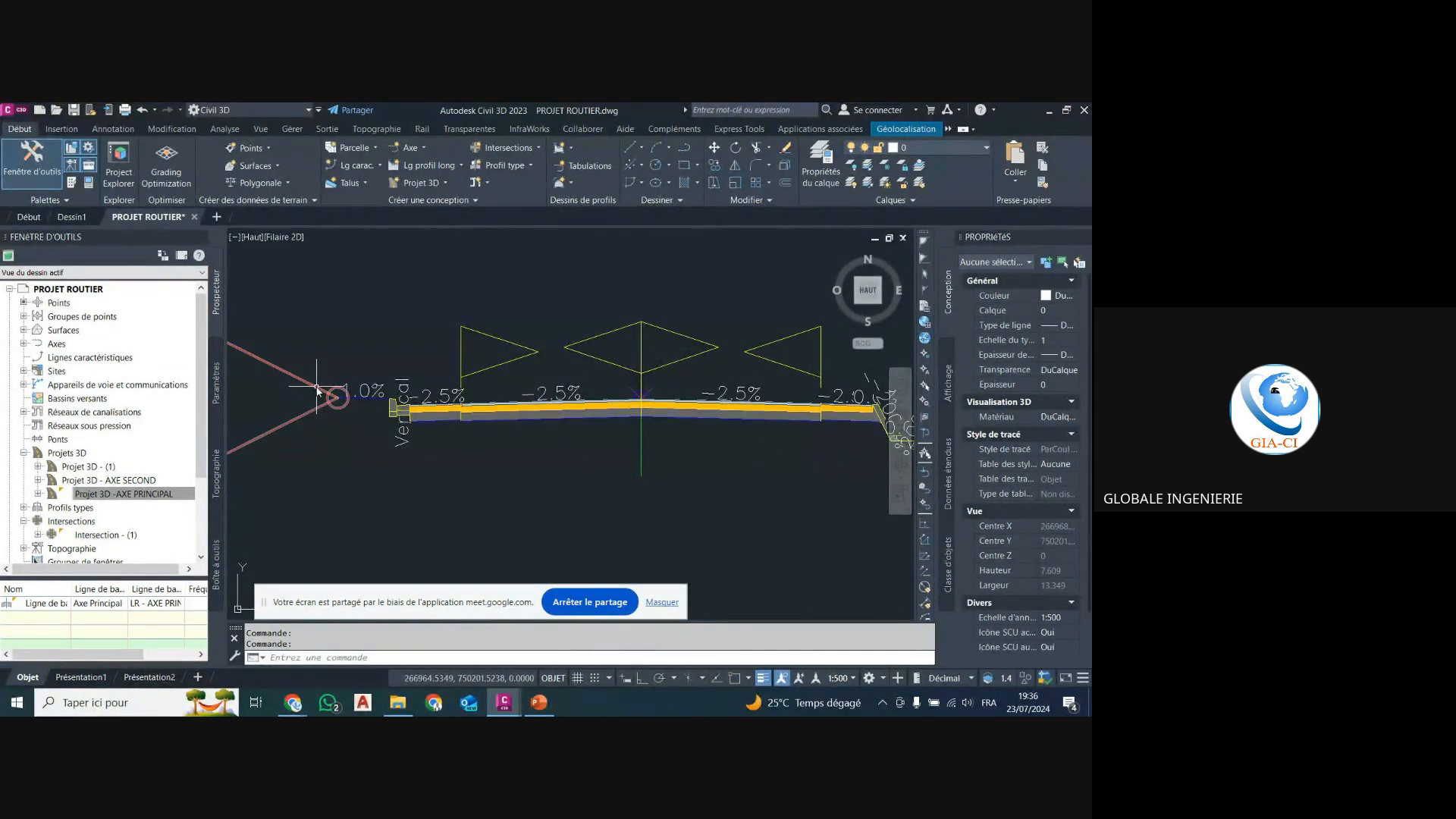
scroll(316, 391, down, 3)
scroll(586, 410, up, 3)
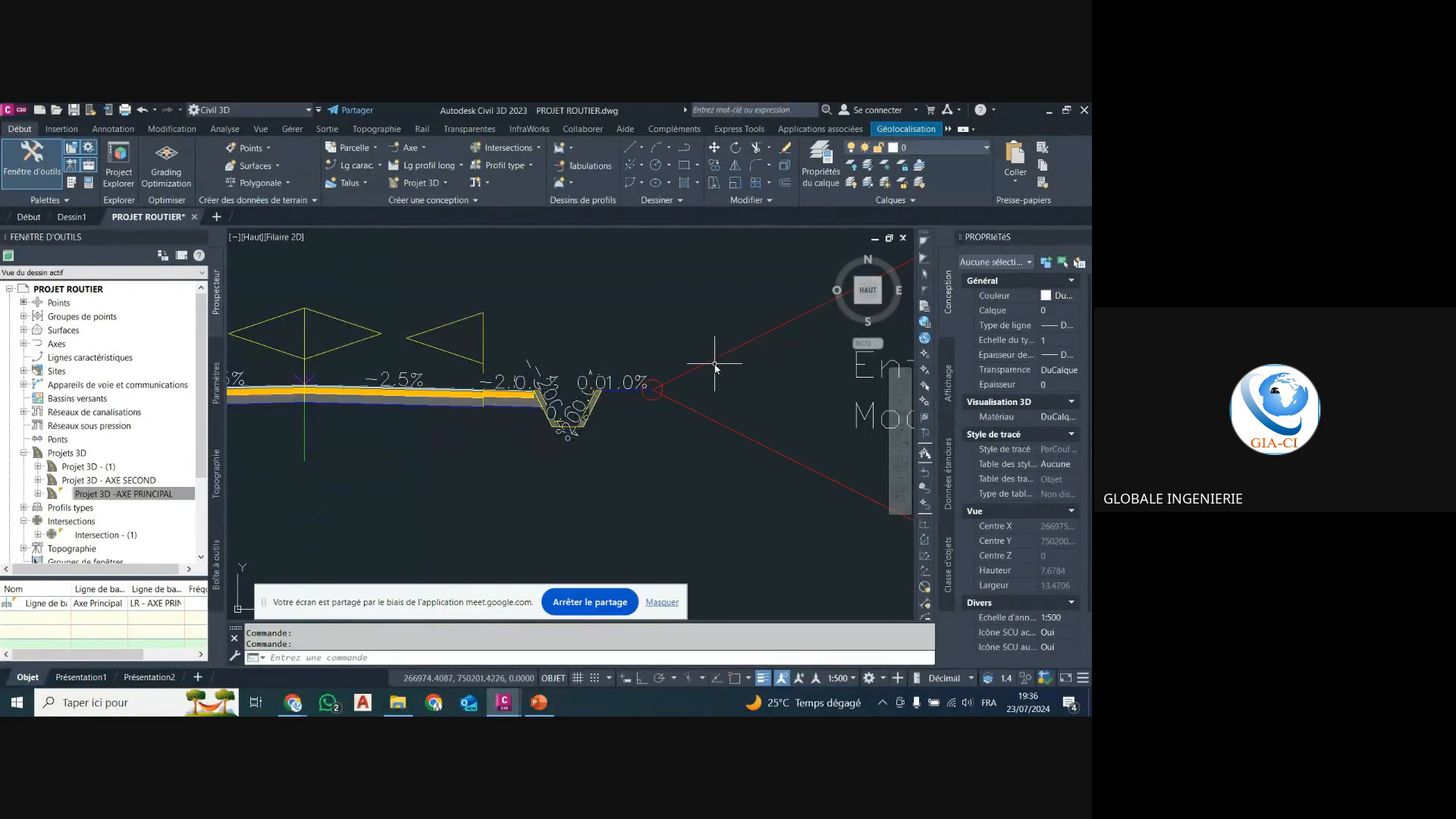
scroll(535, 416, down, 10)
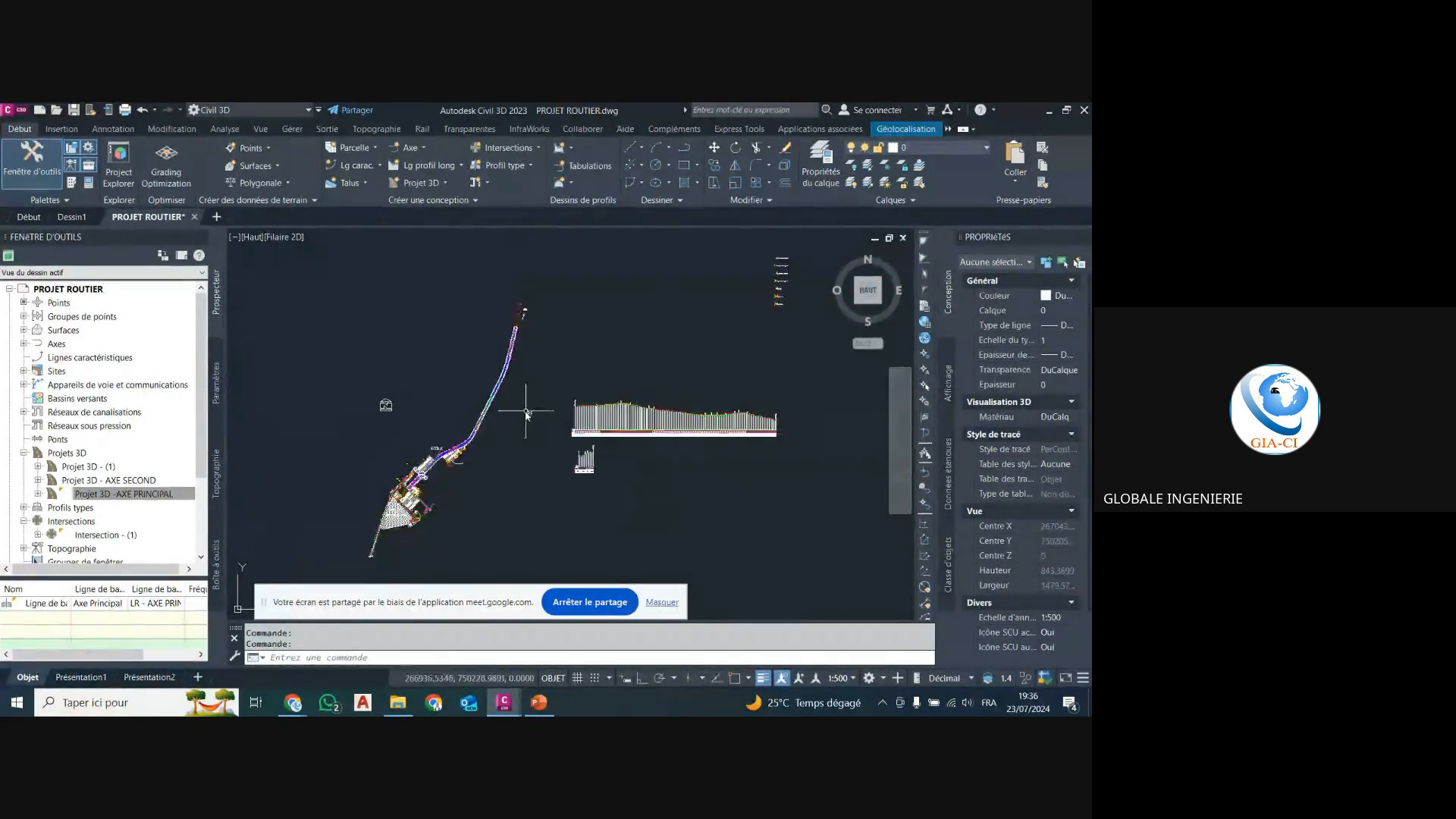
Compare the curb and pavement edge of the Primary Road Half Section - Daylight Right assembly with the ditch end of the road assembly beside the plan.
scroll(764, 289, up, 6)
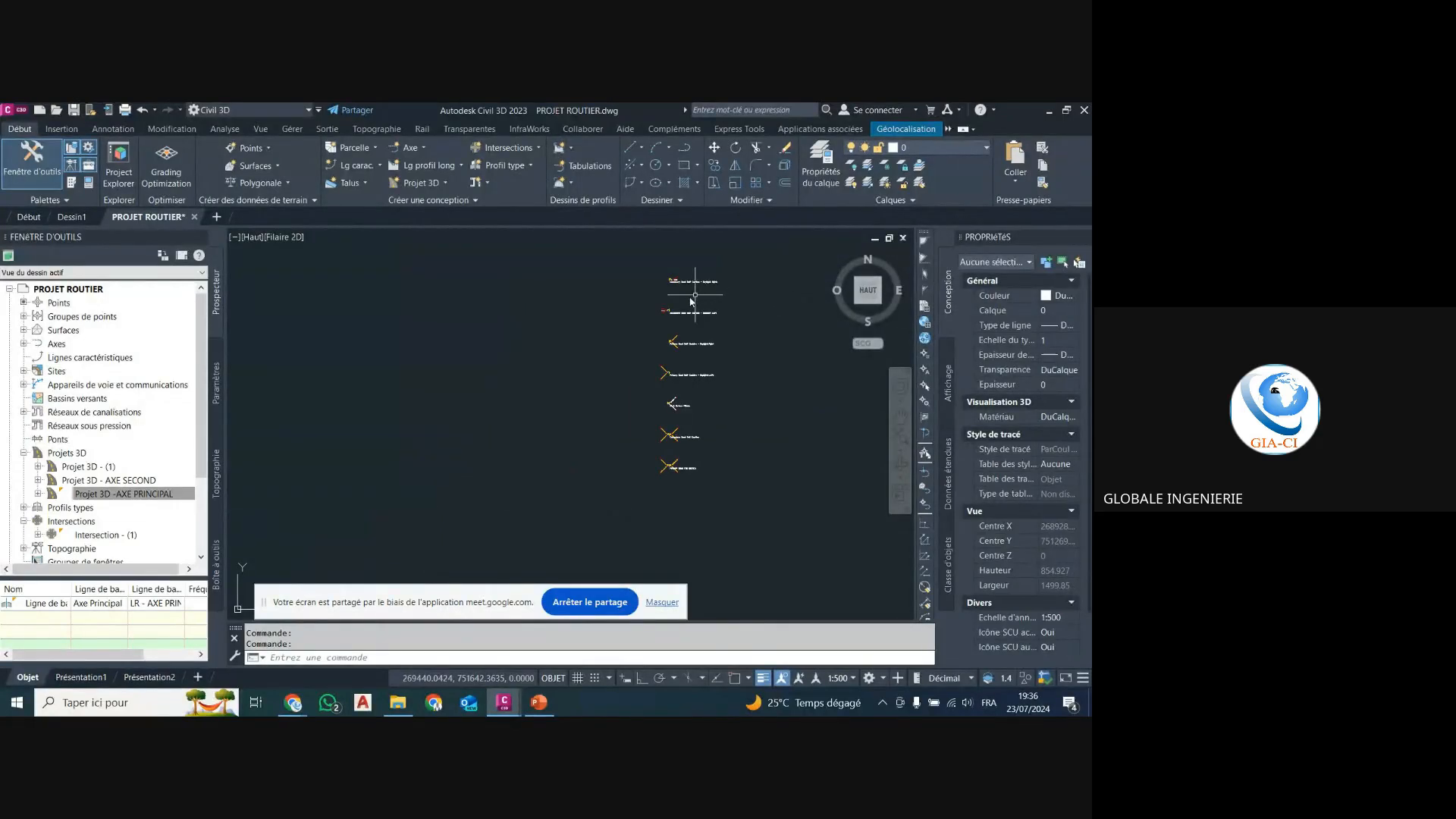
scroll(691, 301, up, 10)
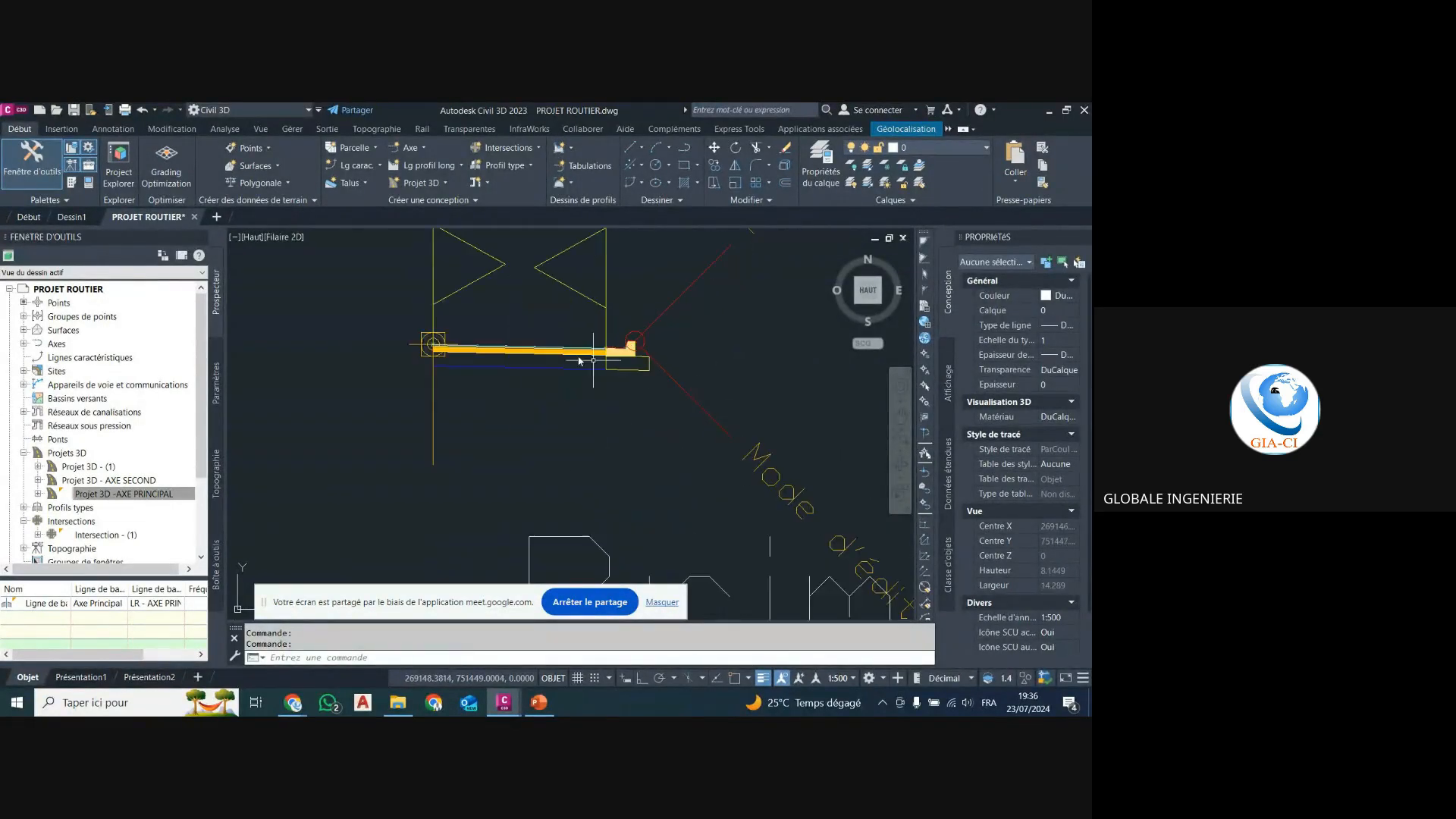
scroll(579, 361, up, 4)
mouse_move(690, 339)
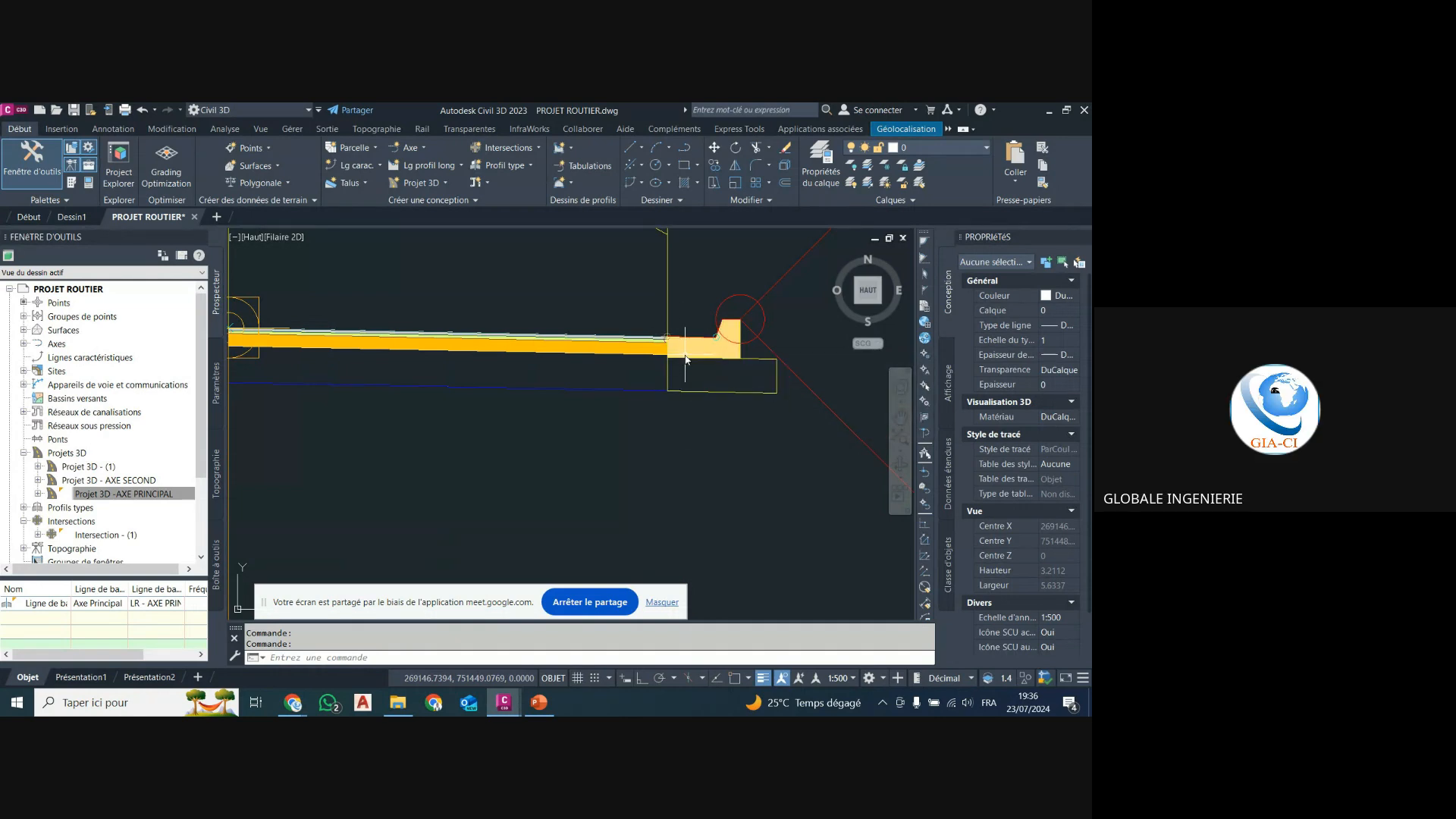
scroll(710, 347, down, 10)
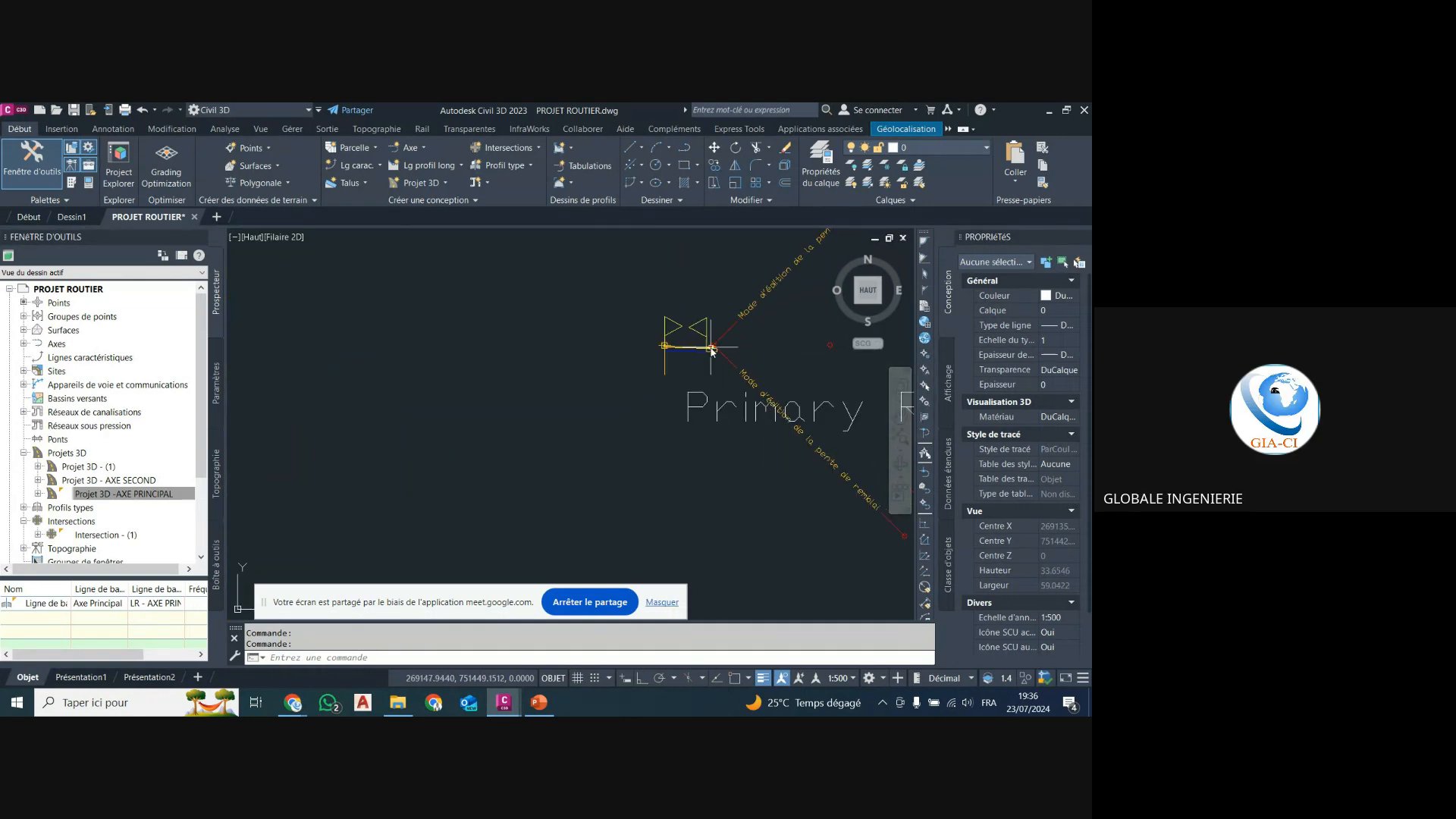
scroll(710, 347, up, 6)
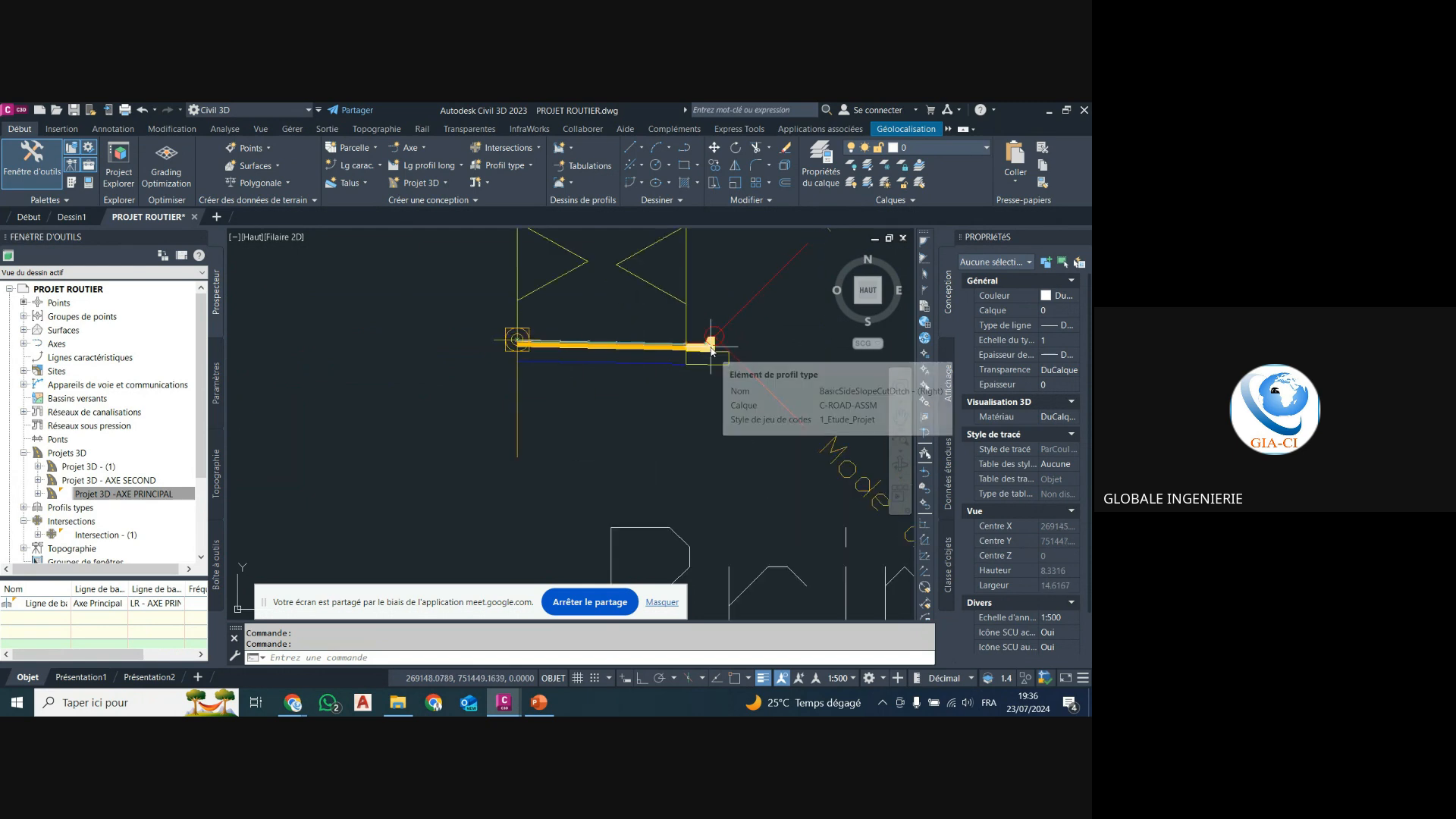
scroll(692, 347, up, 3)
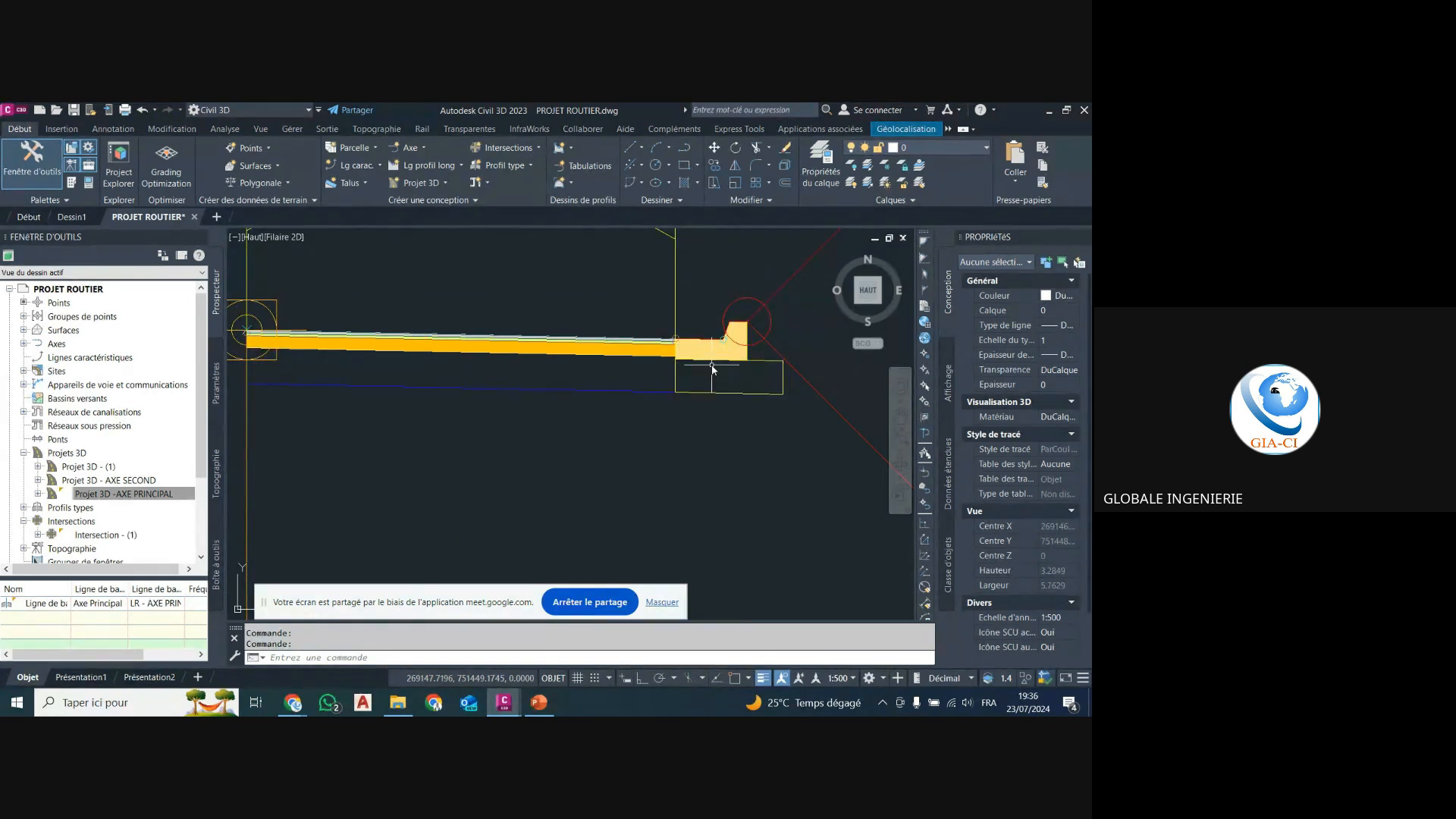
scroll(713, 343, down, 3)
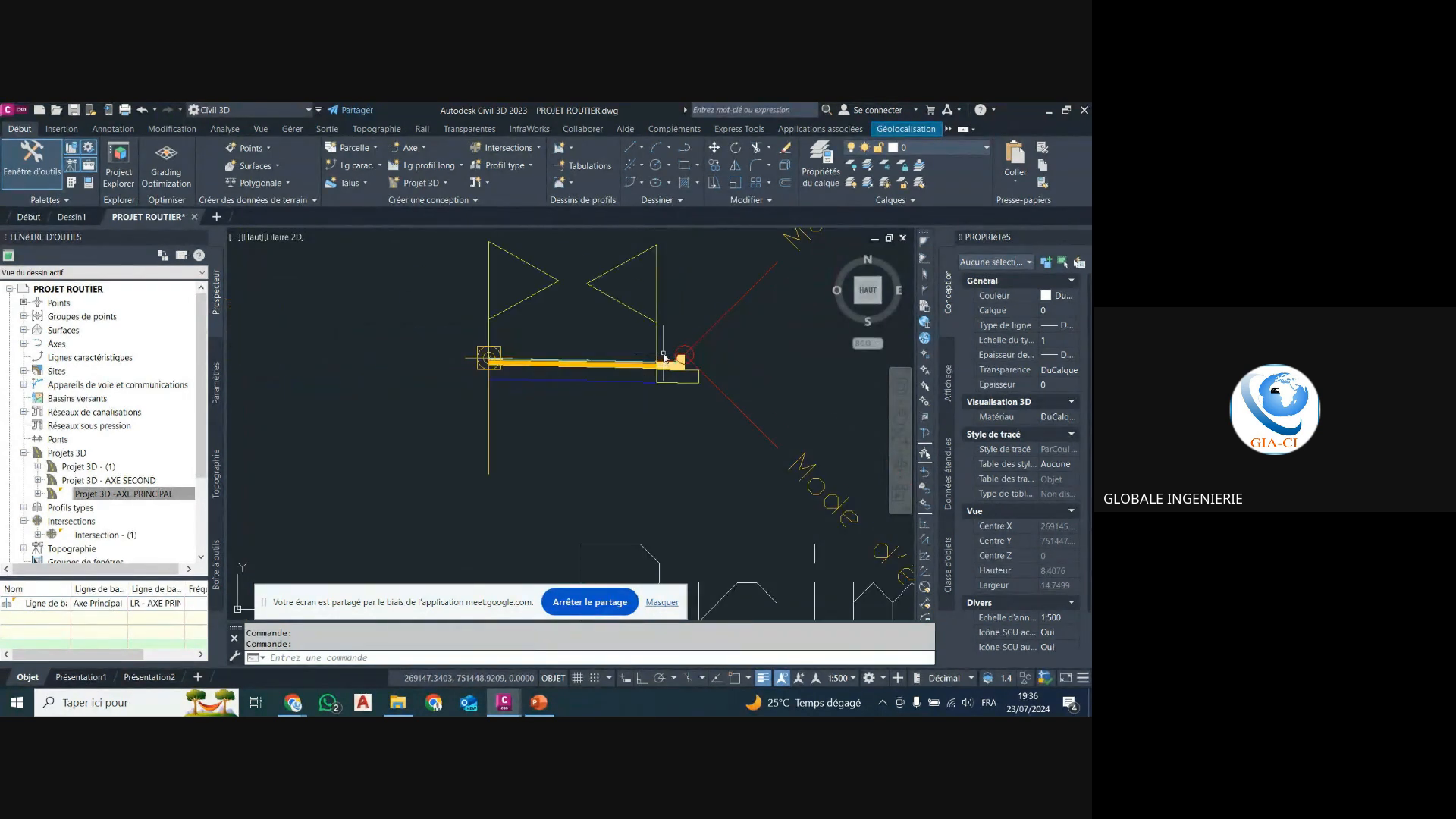
scroll(648, 364, up, 3)
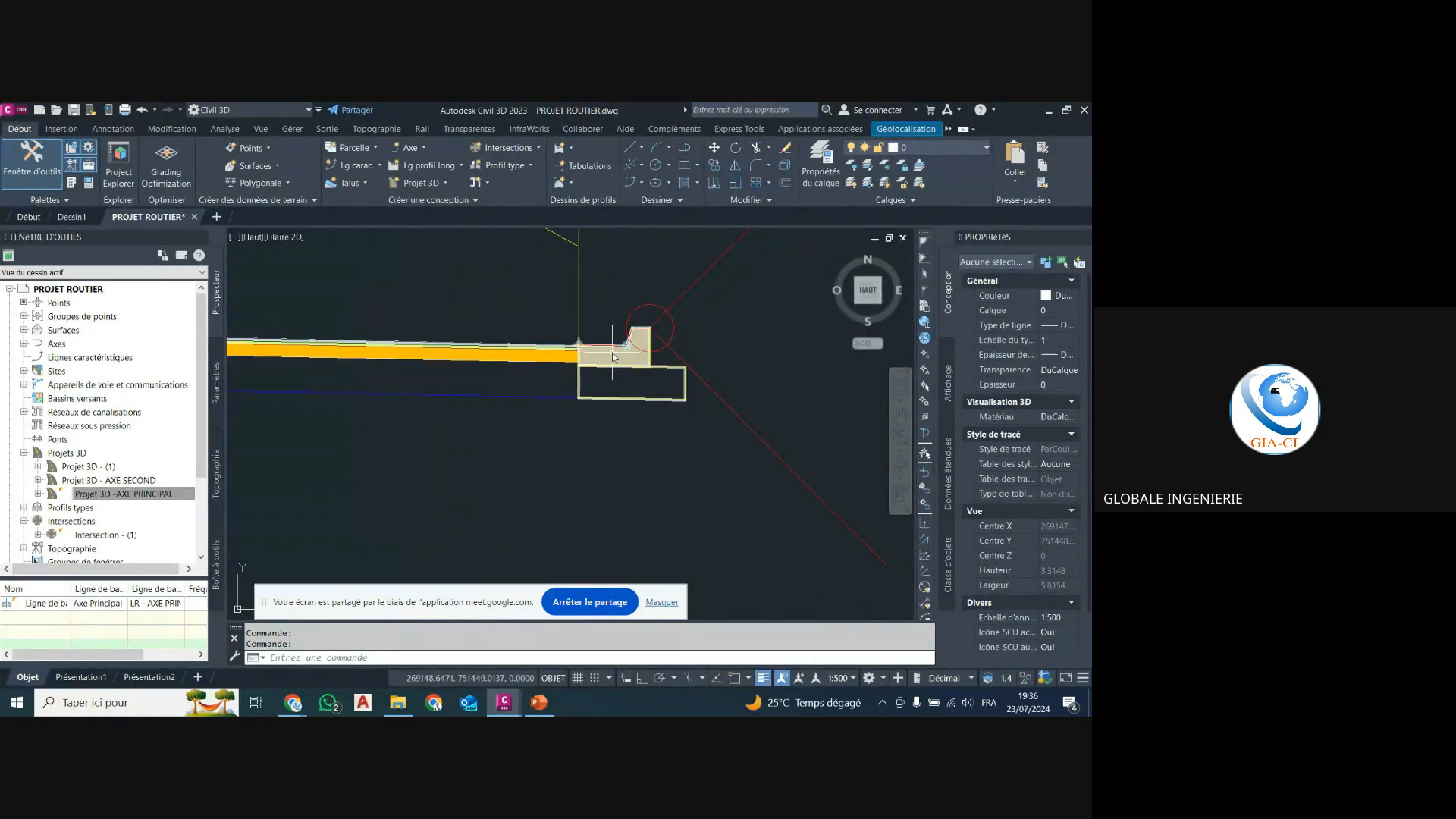
mouse_move(614, 357)
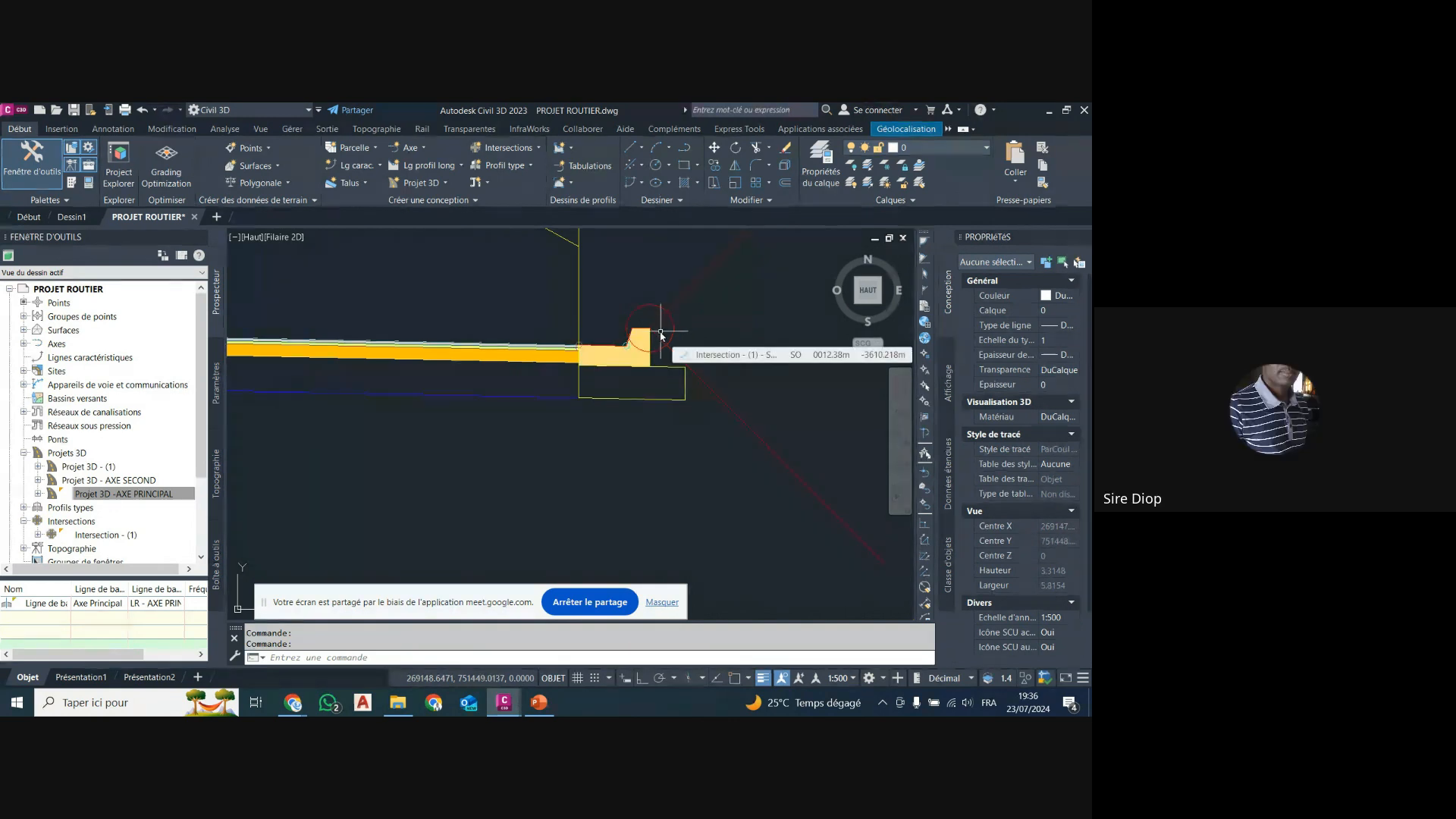
scroll(650, 330, down, 15)
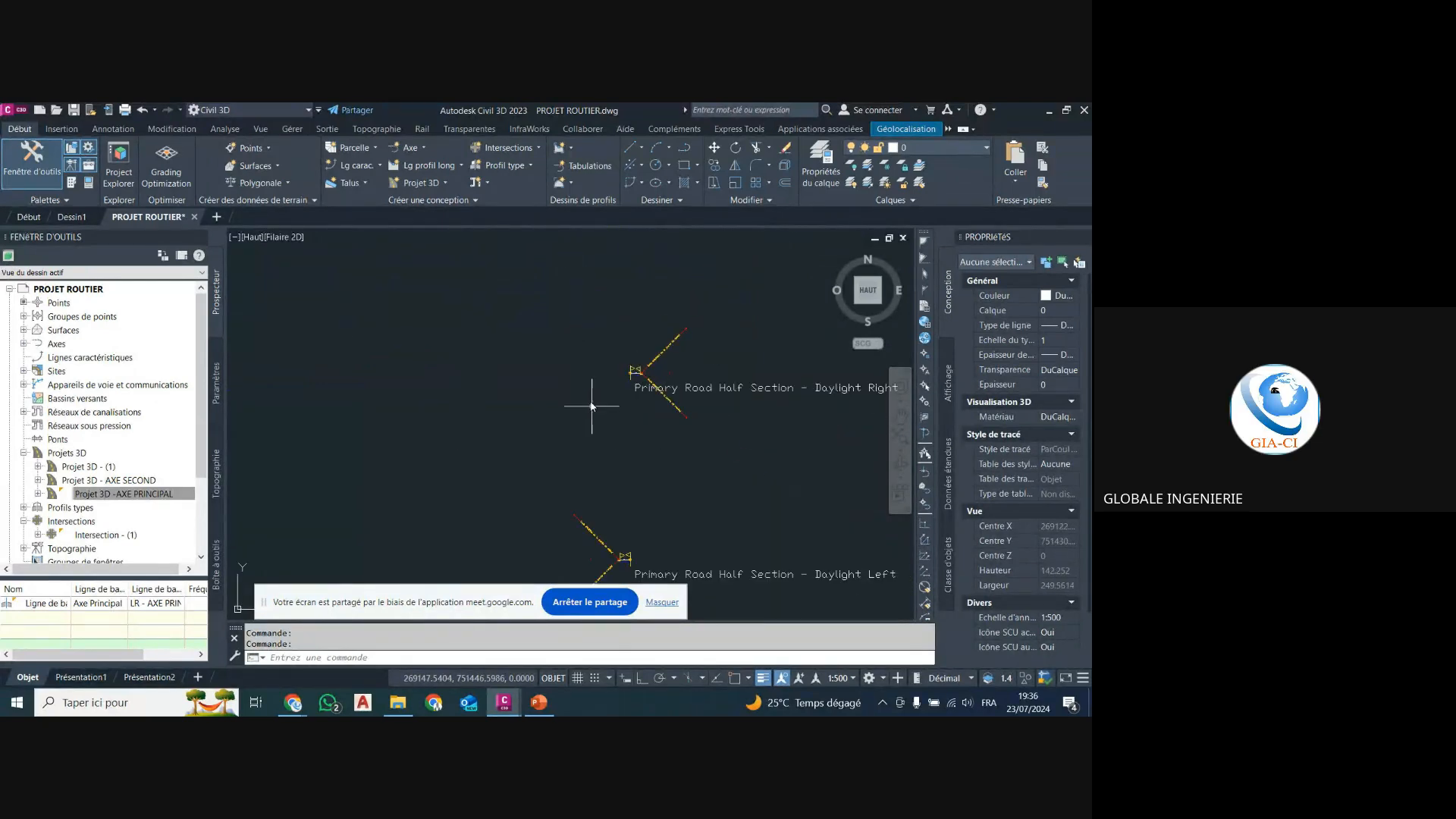
scroll(486, 504, up, 15)
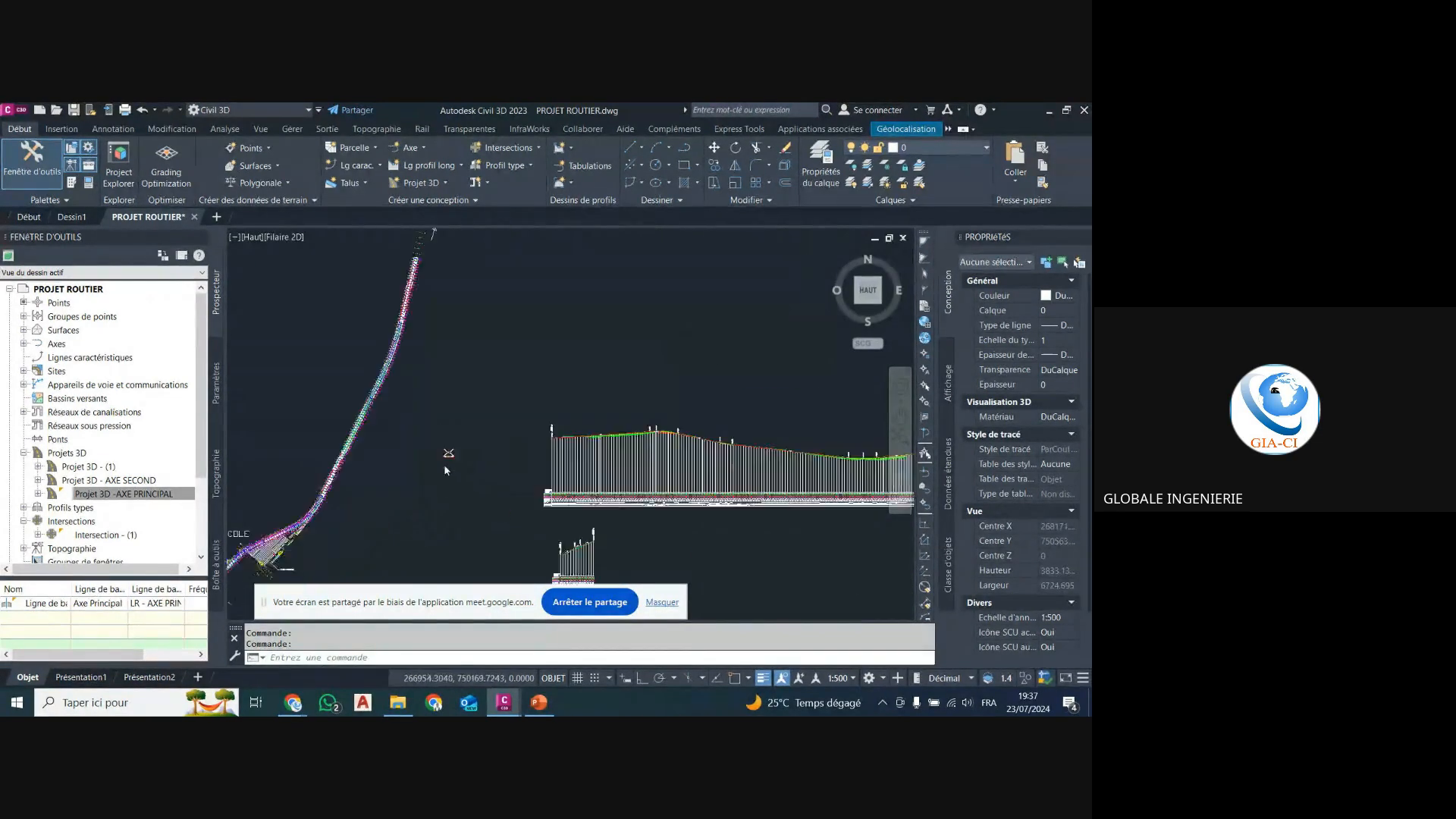
scroll(478, 401, up, 18)
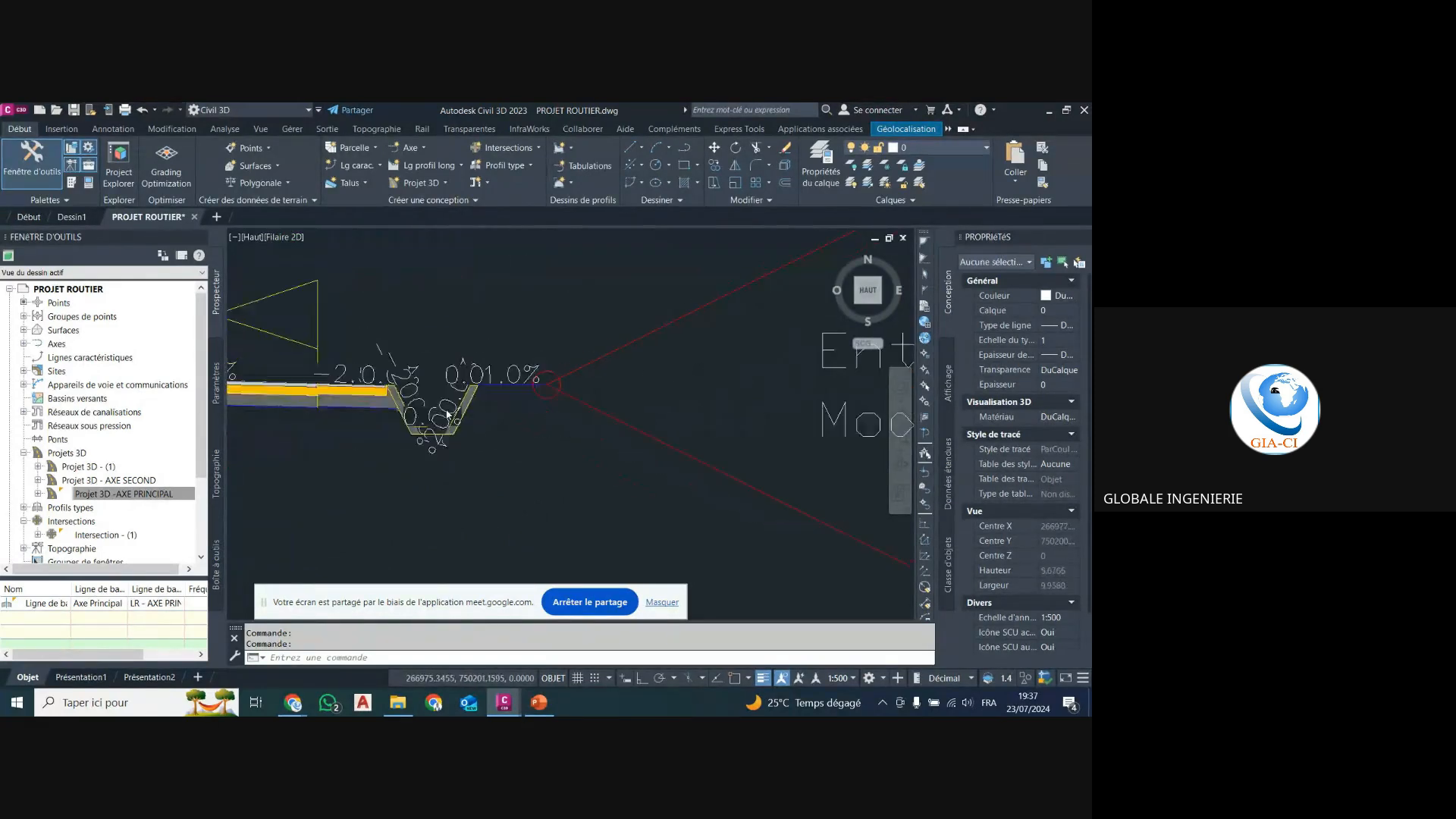
scroll(476, 405, down, 15)
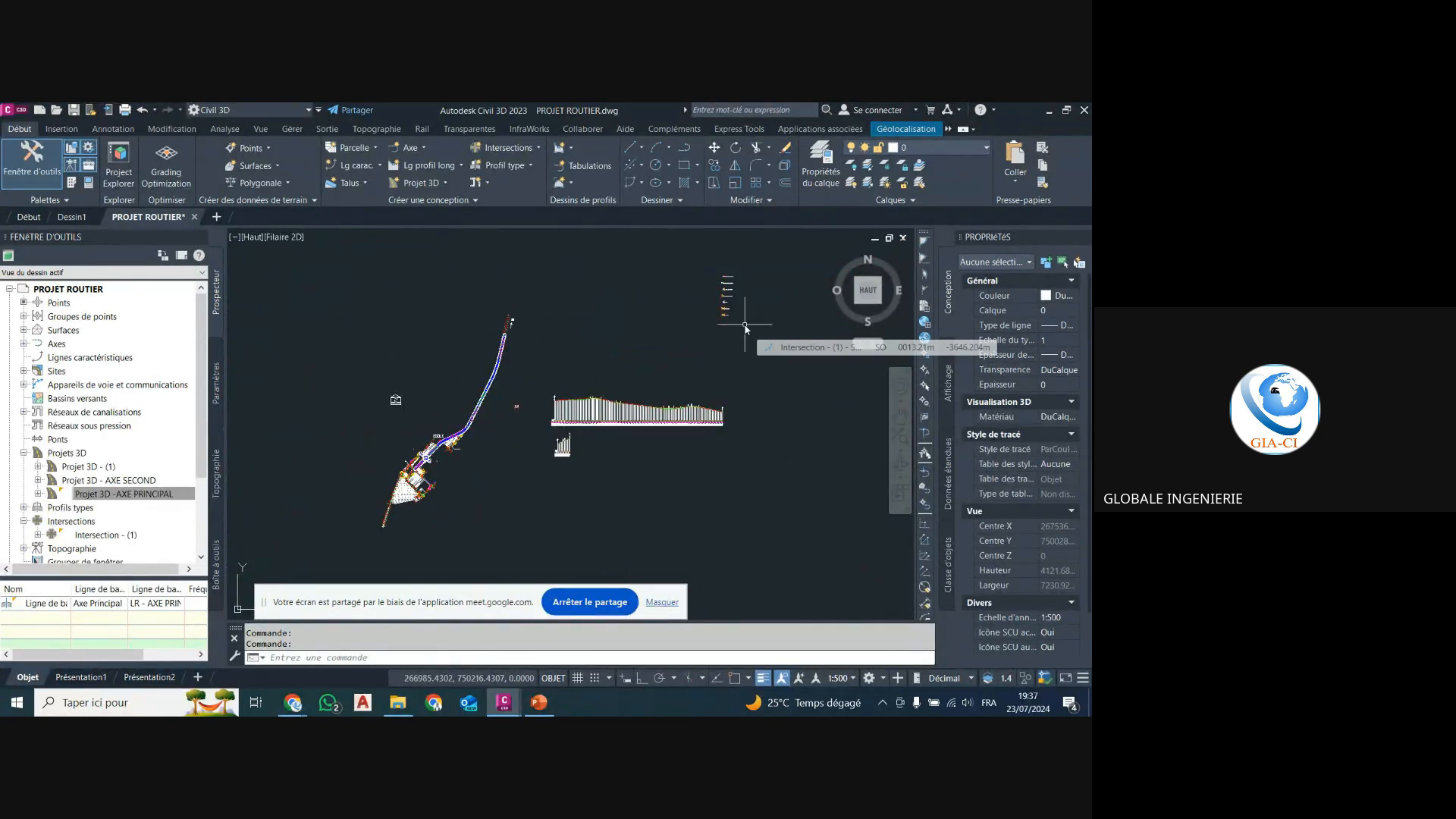
Examine the pavement layers, sub-base line and curbs on both sides of the Secondary Road Full Section assembly.
scroll(726, 309, up, 20)
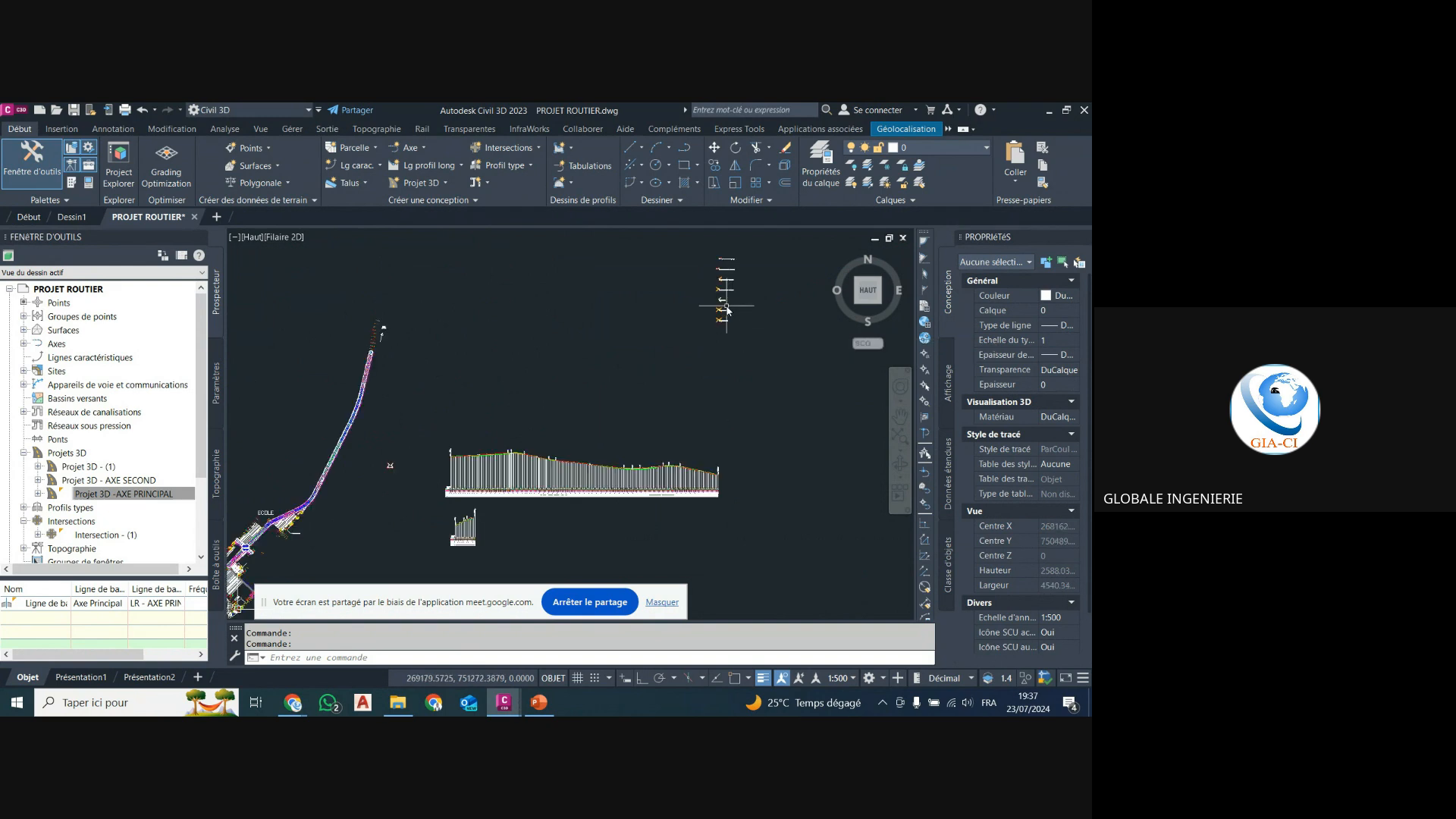
scroll(713, 319, up, 3)
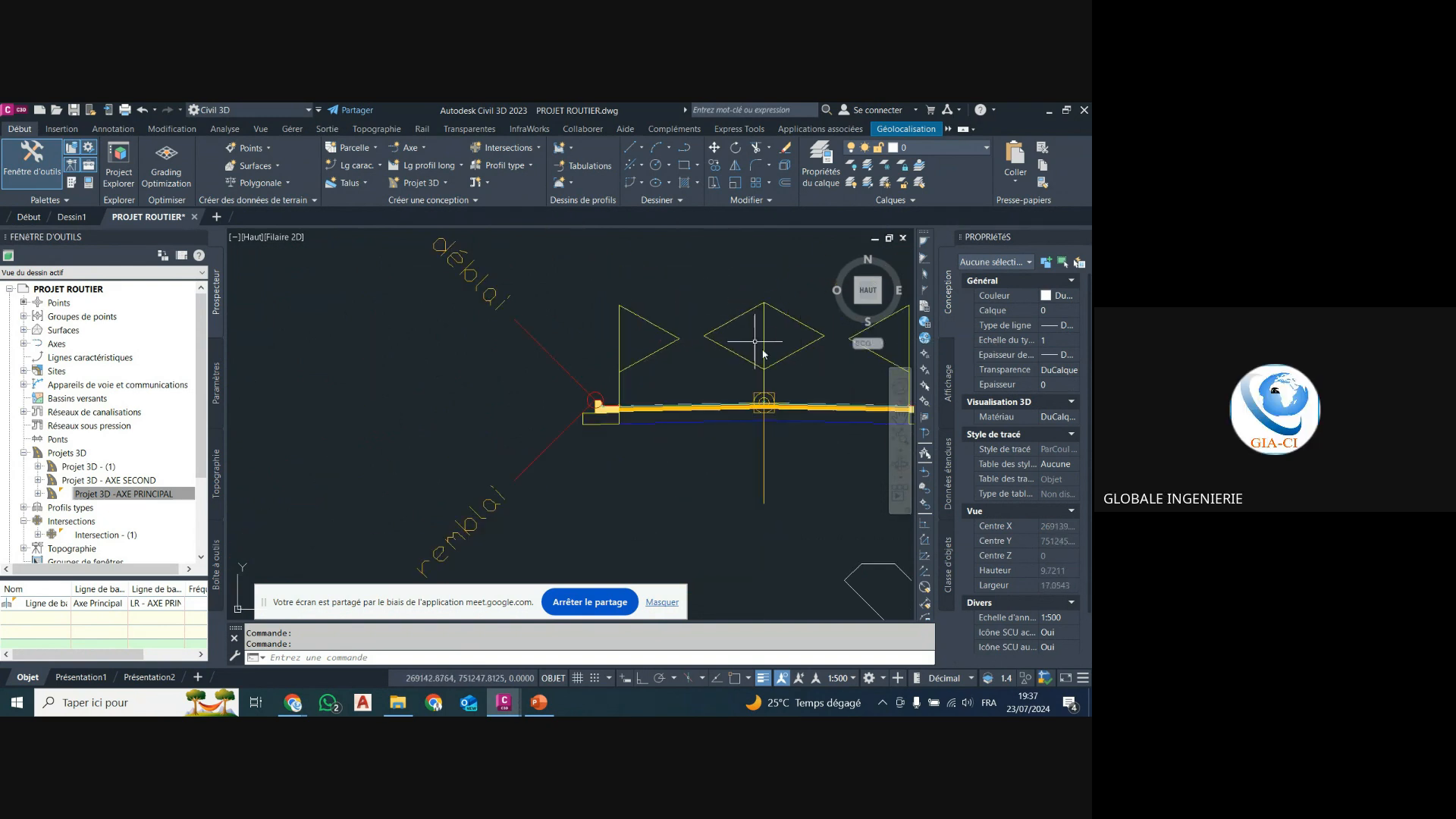
scroll(504, 381, down, 3)
scroll(507, 405, up, 8)
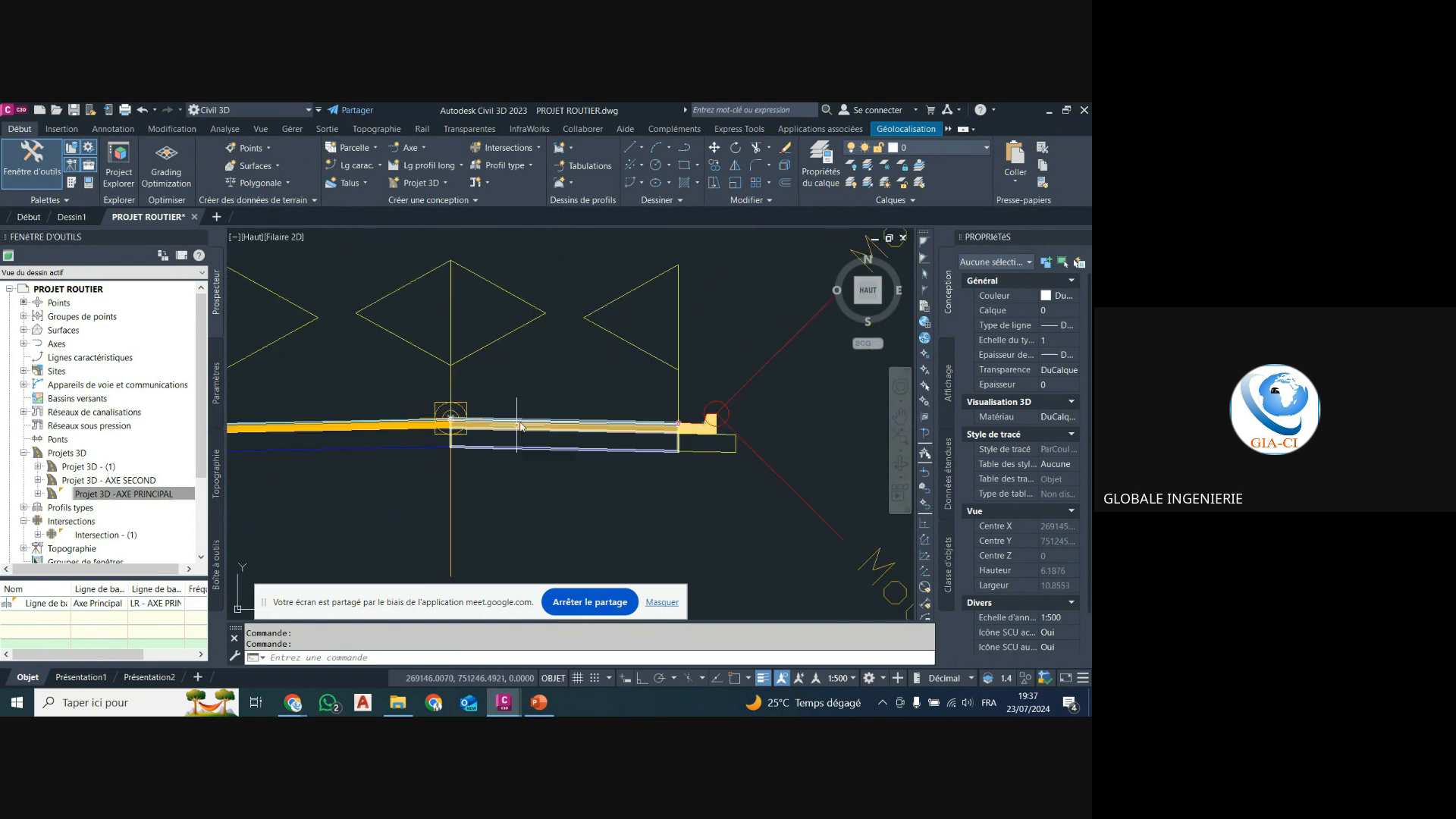
scroll(531, 409, down, 3)
scroll(558, 371, up, 7)
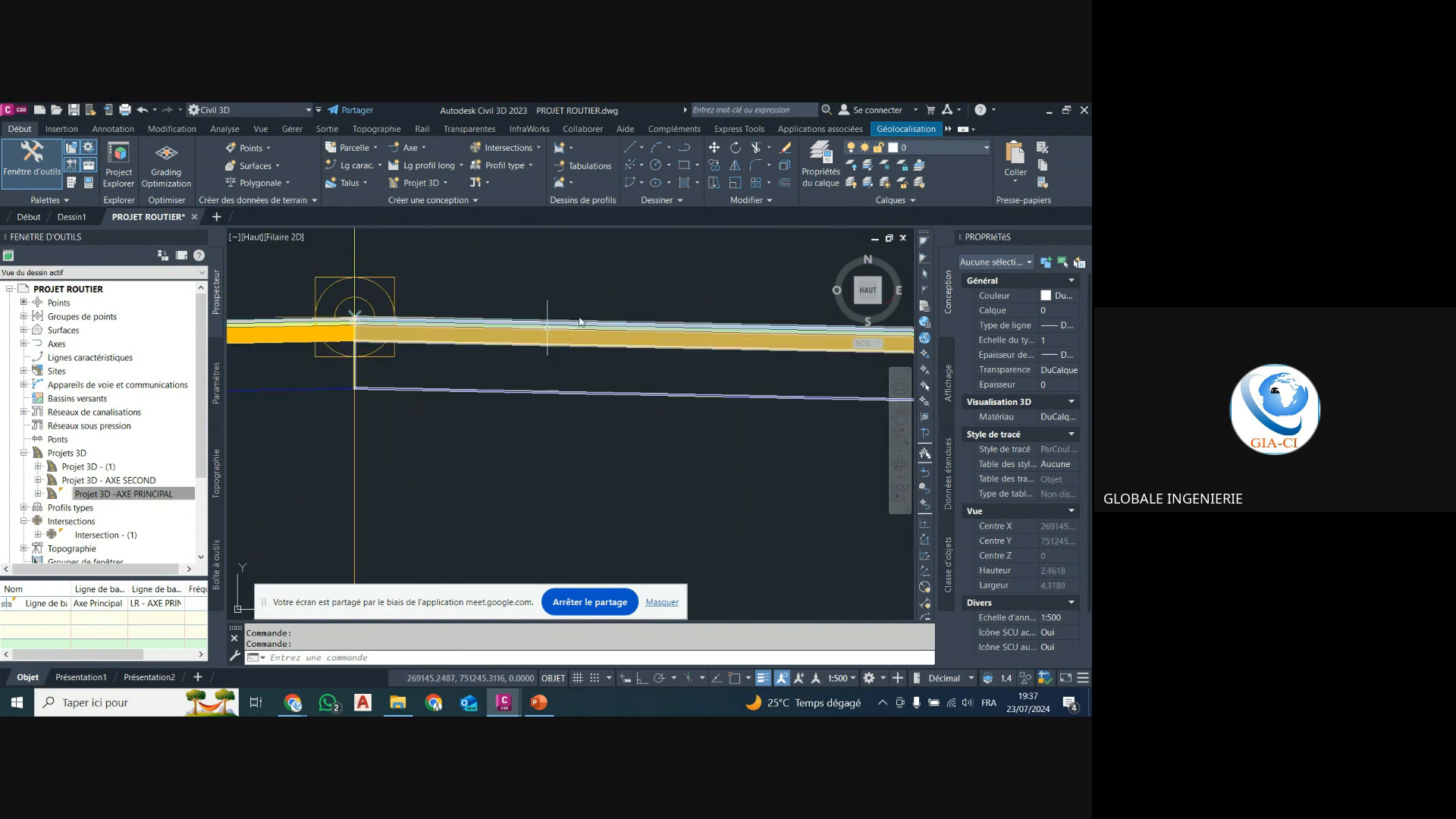
scroll(561, 334, up, 2)
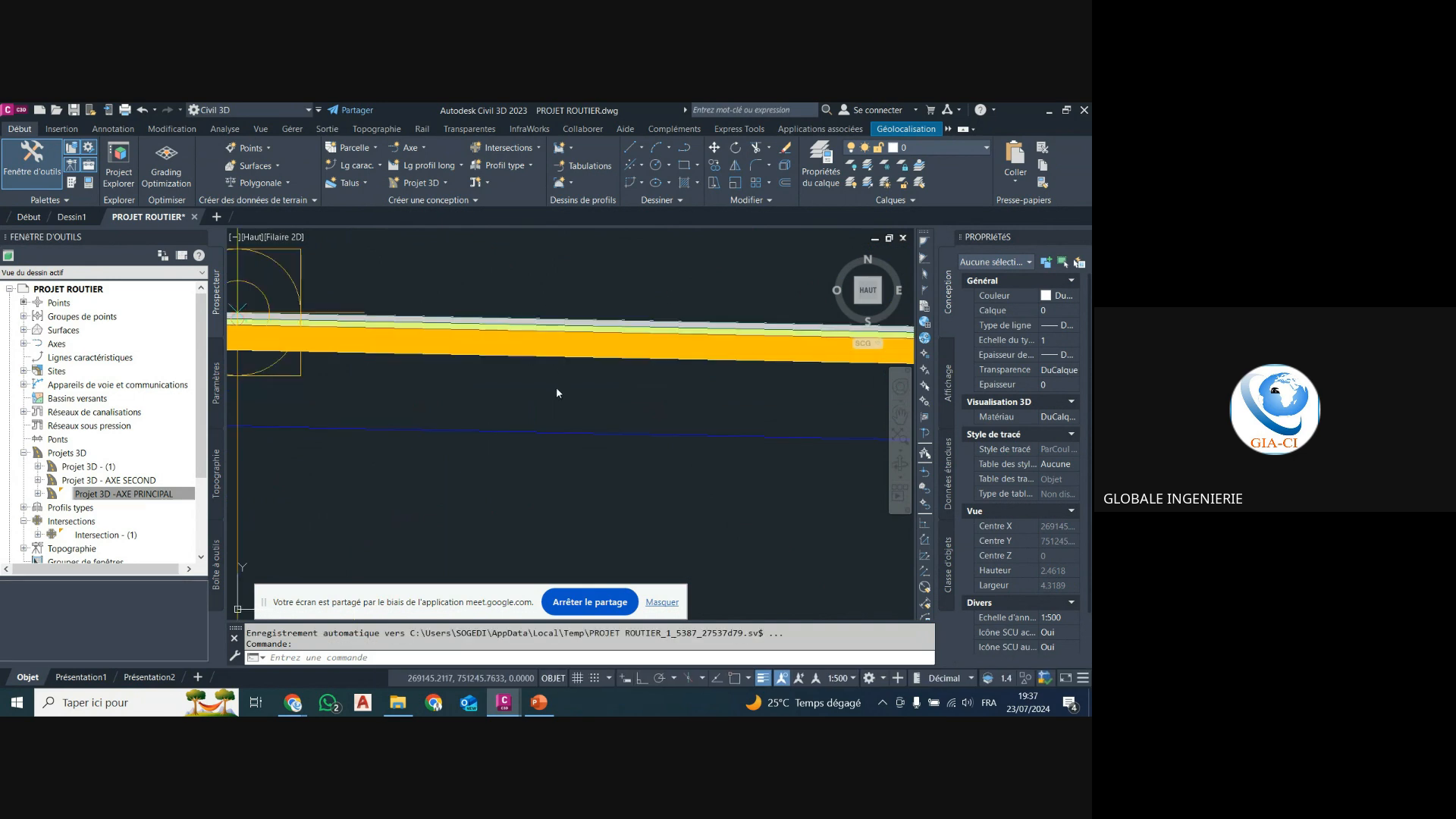
scroll(579, 323, up, 8)
scroll(569, 317, down, 10)
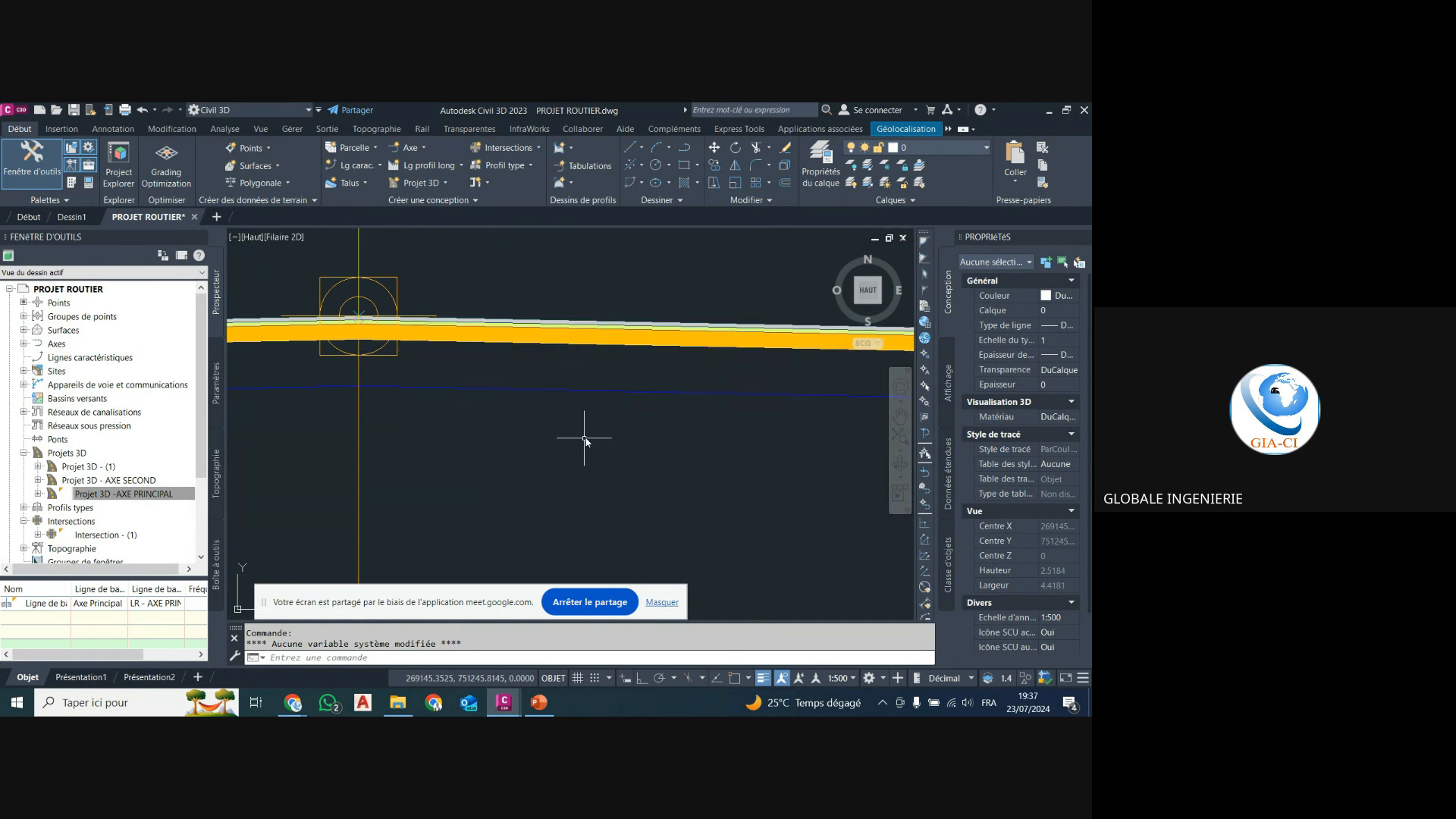
scroll(593, 431, down, 4)
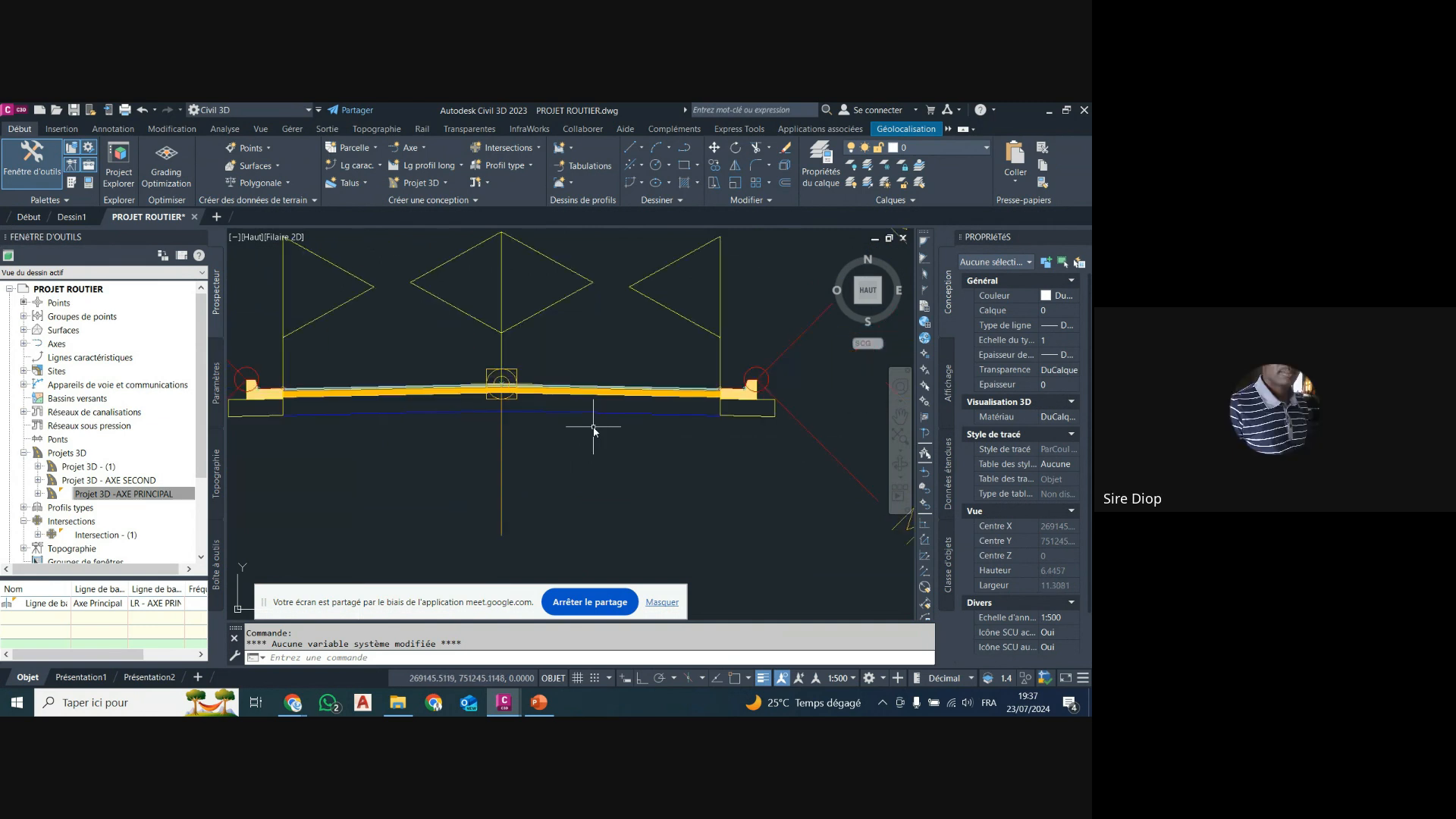
scroll(637, 333, down, 10)
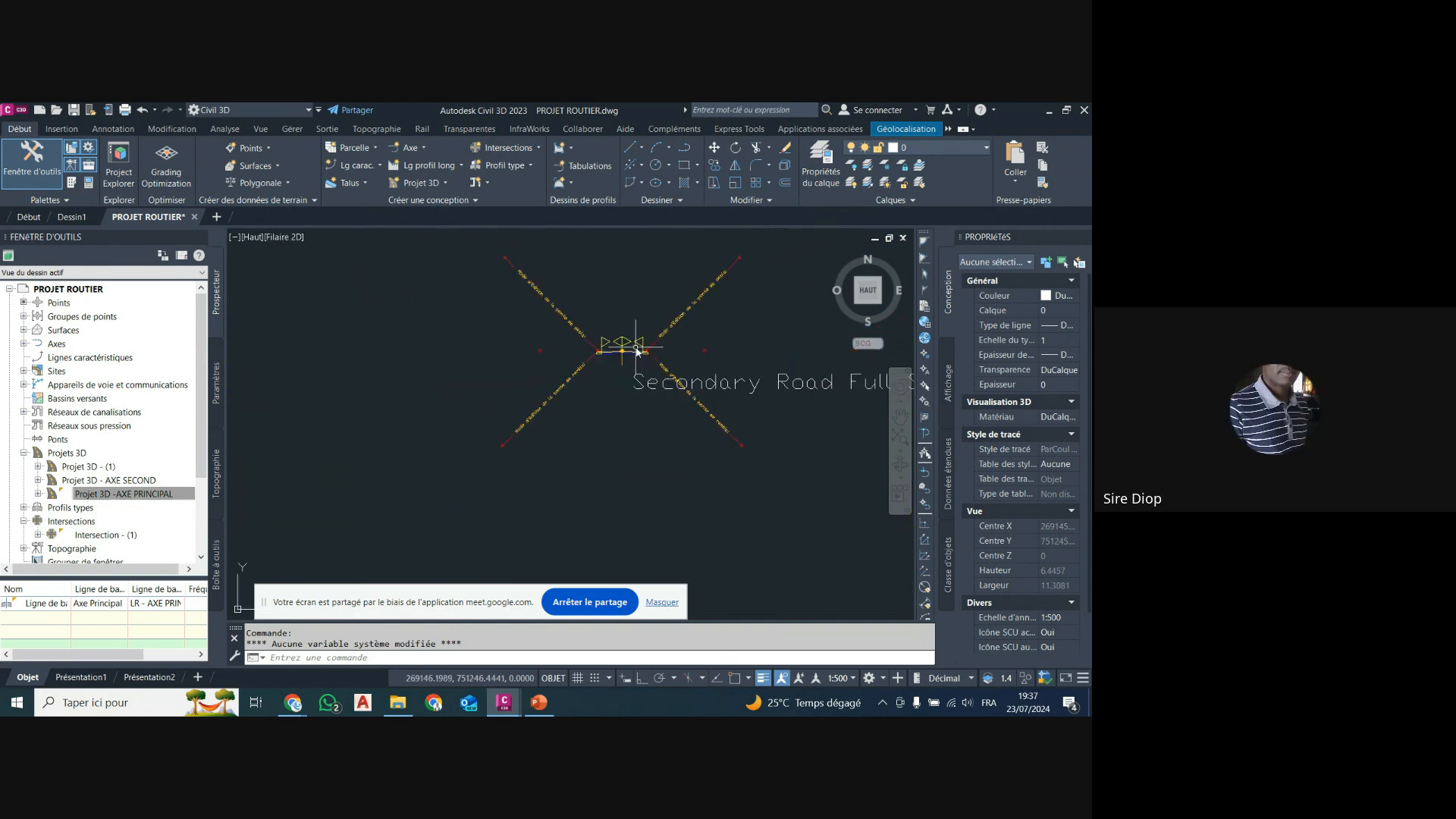
scroll(648, 311, down, 3)
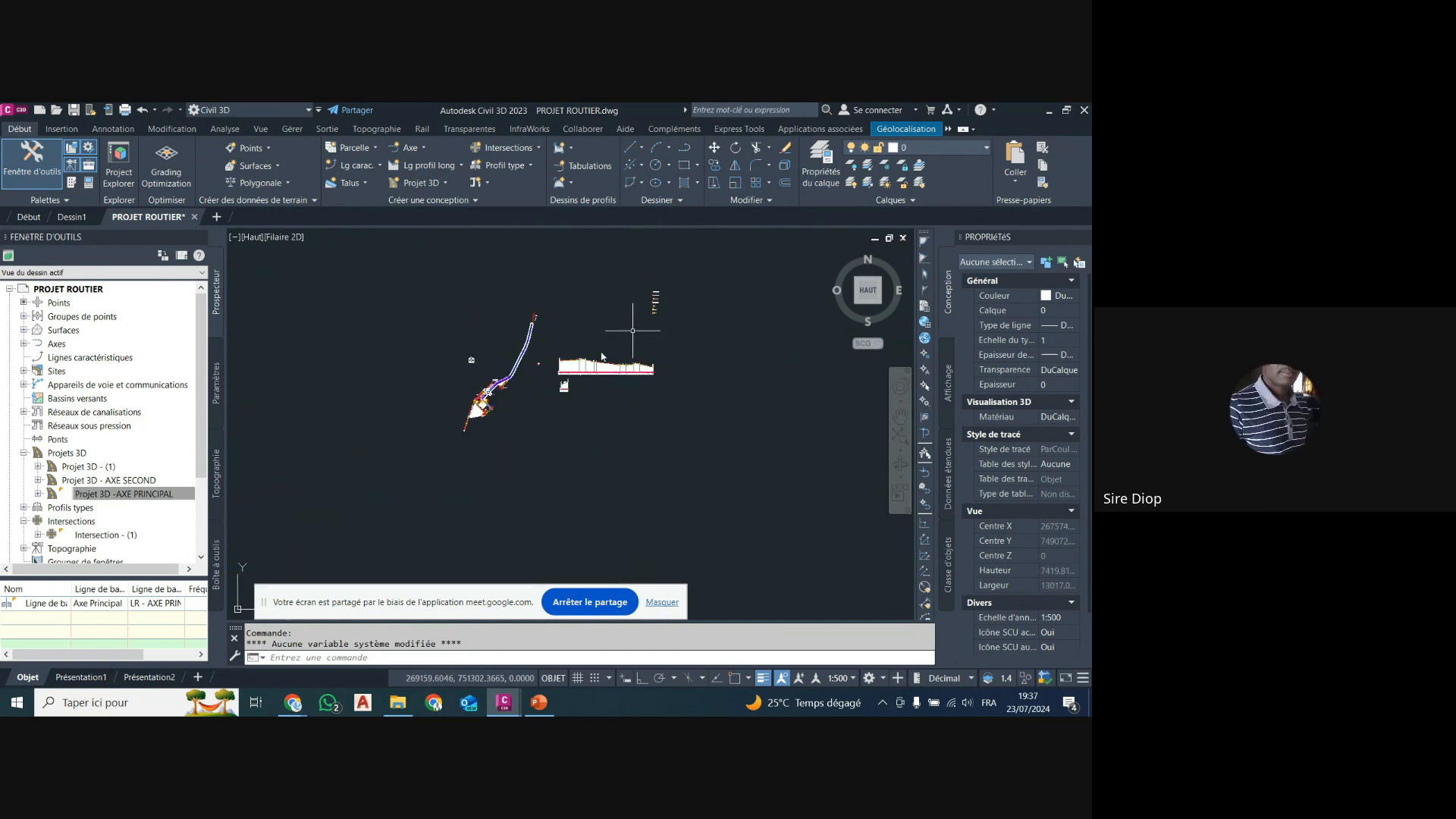
Examine the intersection corridor in plan, including its curb returns and the junctions with the main and secondary road corridors.
scroll(459, 404, up, 2)
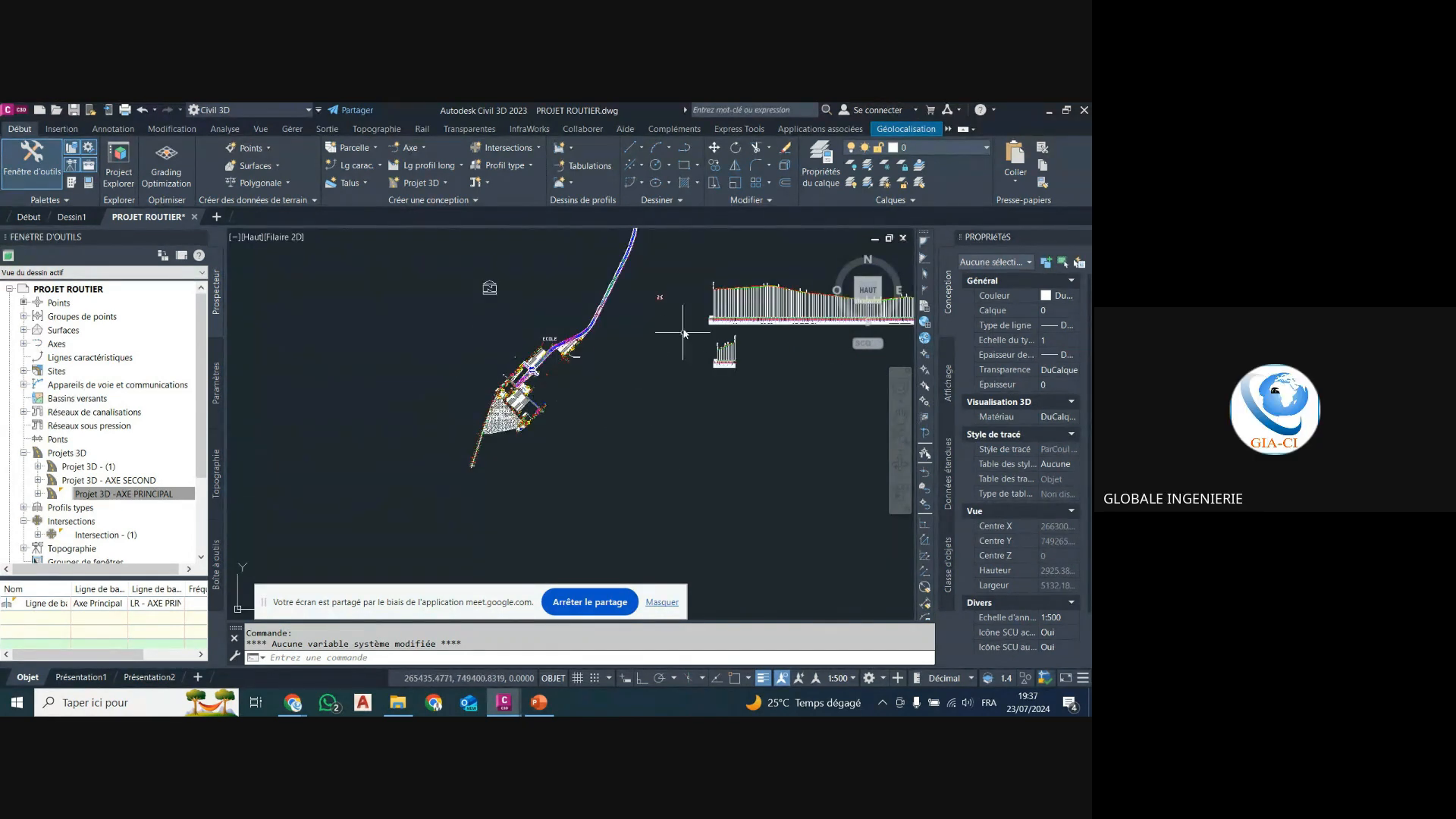
scroll(523, 334, up, 8)
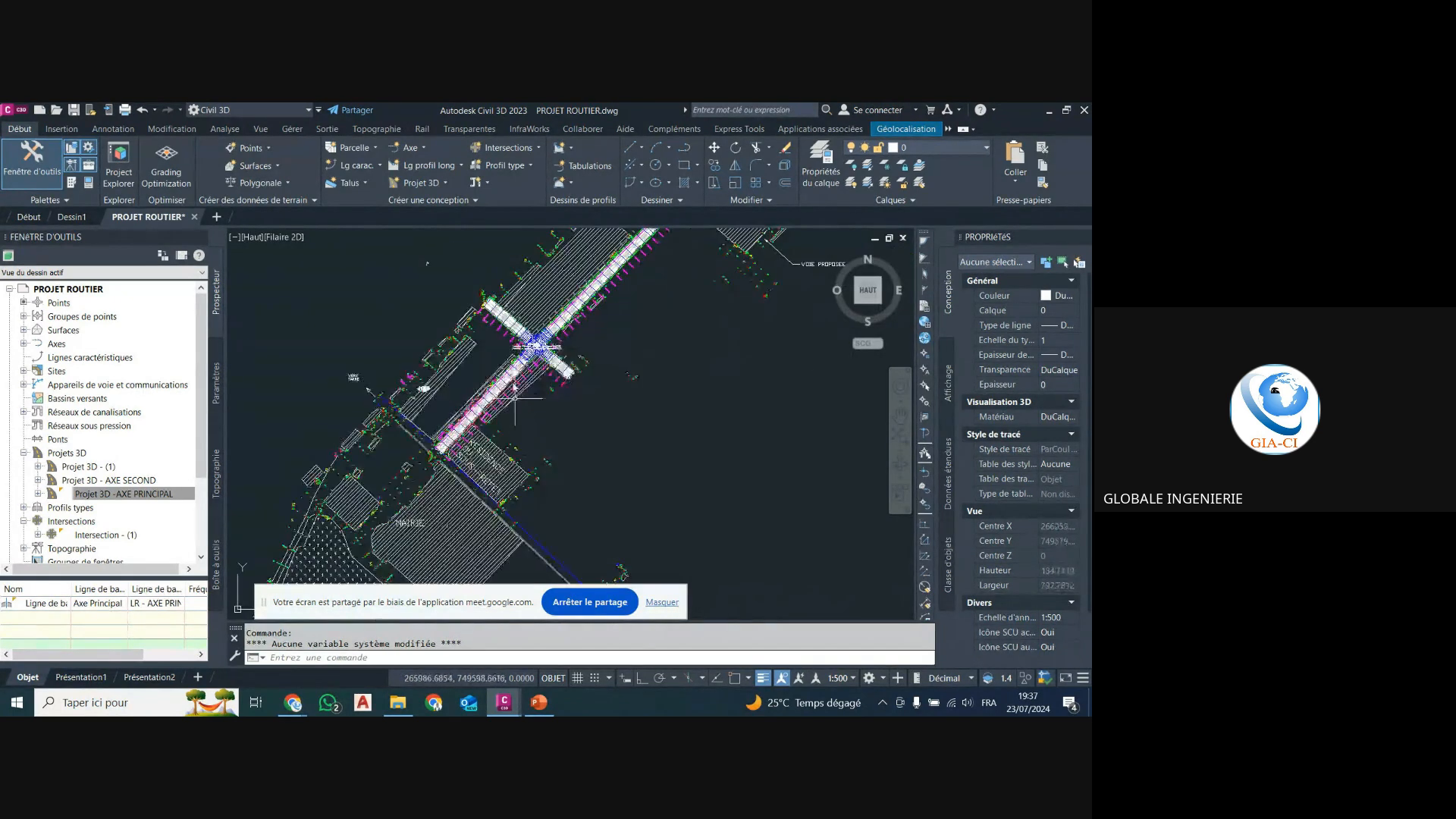
scroll(542, 364, up, 4)
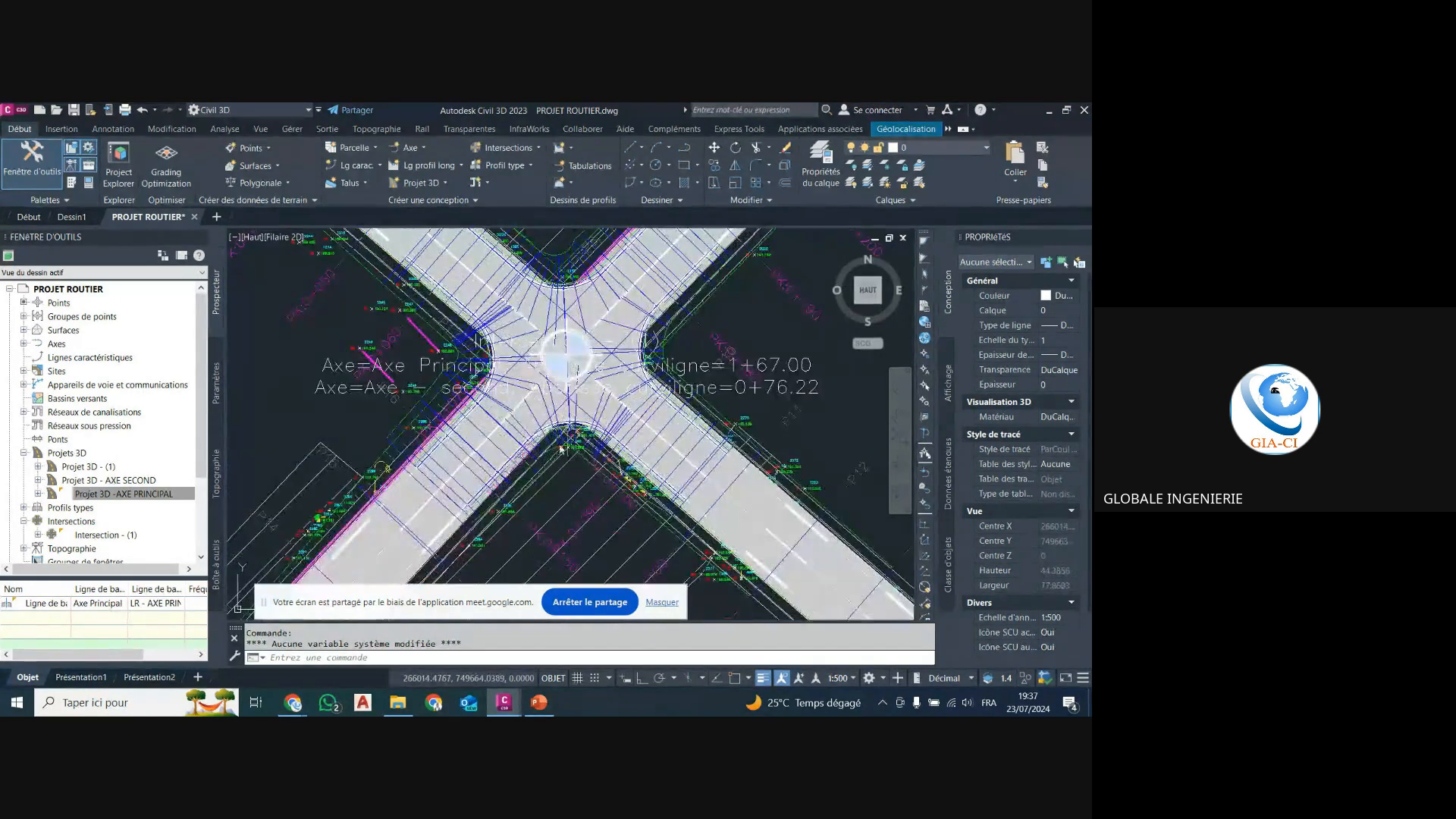
scroll(560, 405, down, 2)
scroll(559, 405, up, 2)
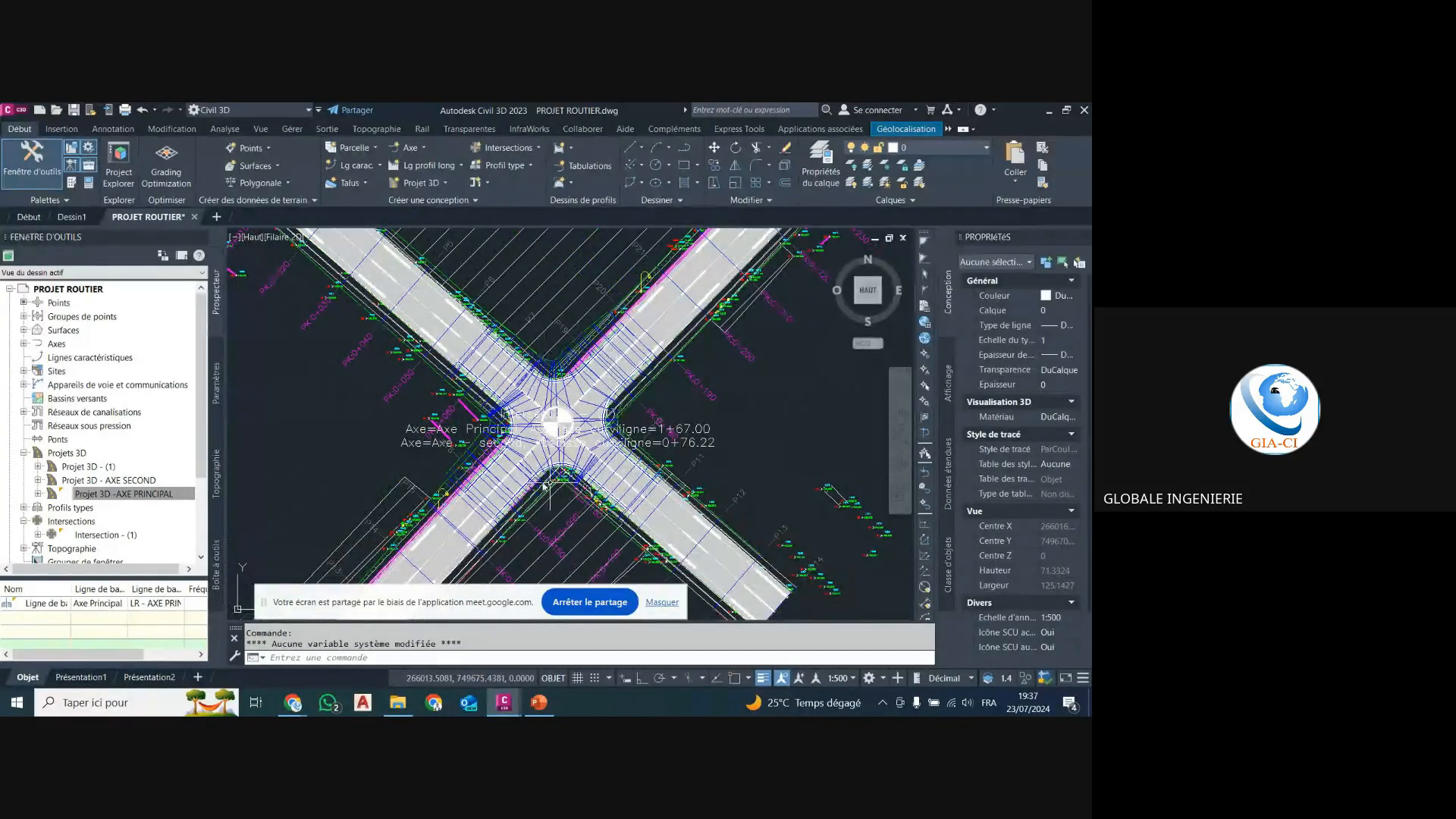
scroll(556, 436, up, 3)
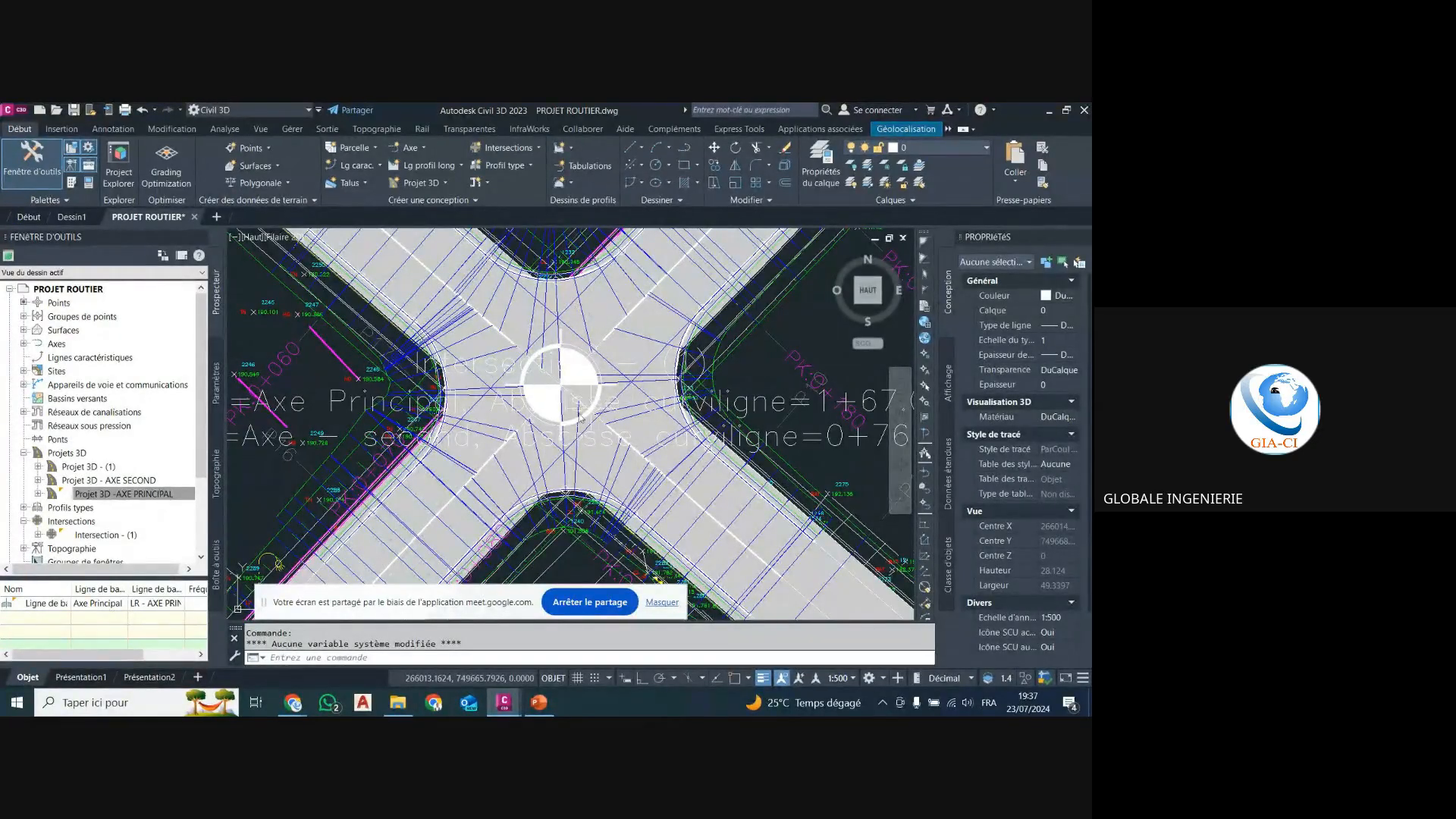
scroll(539, 392, down, 3)
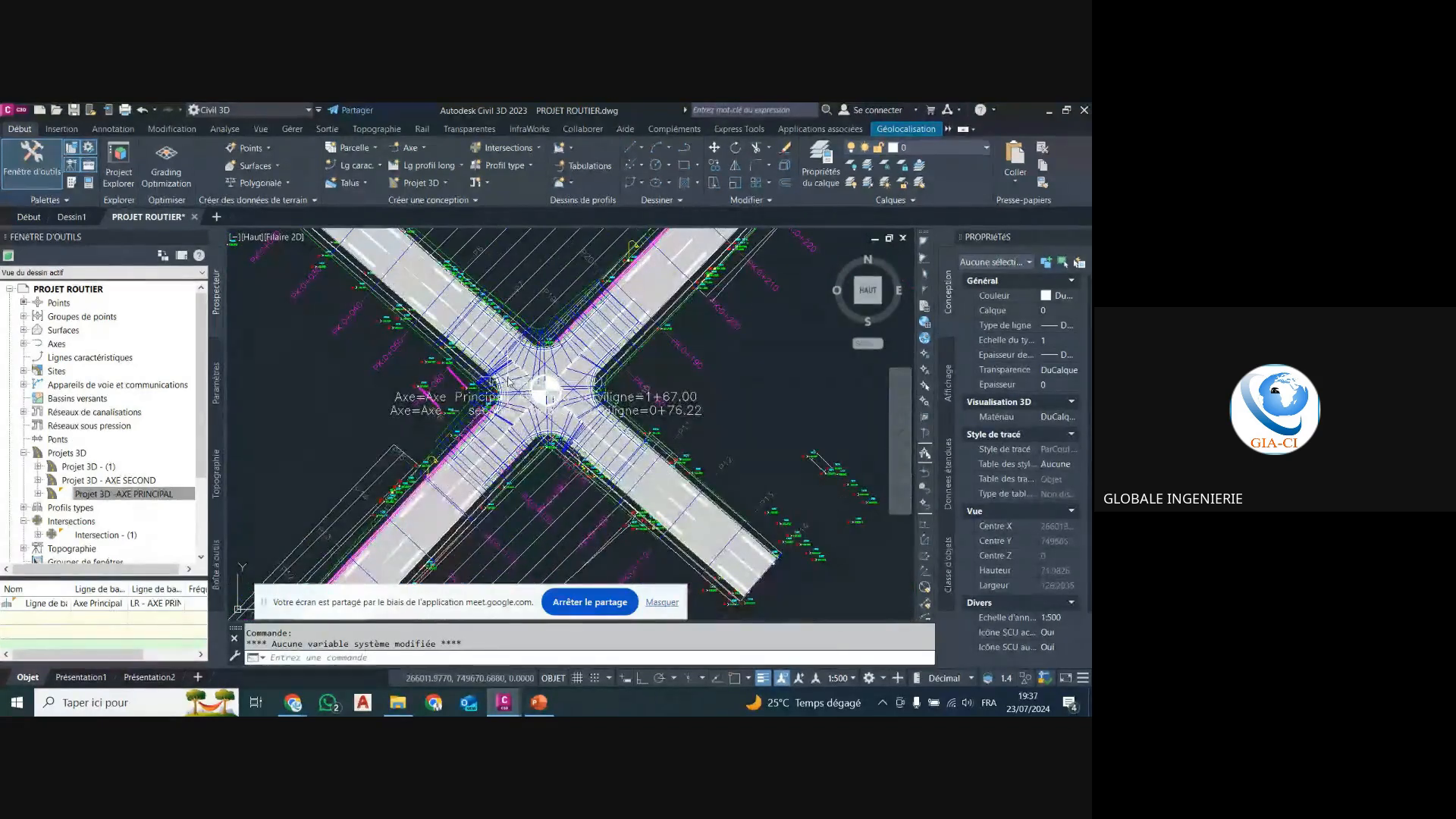
scroll(522, 384, down, 3)
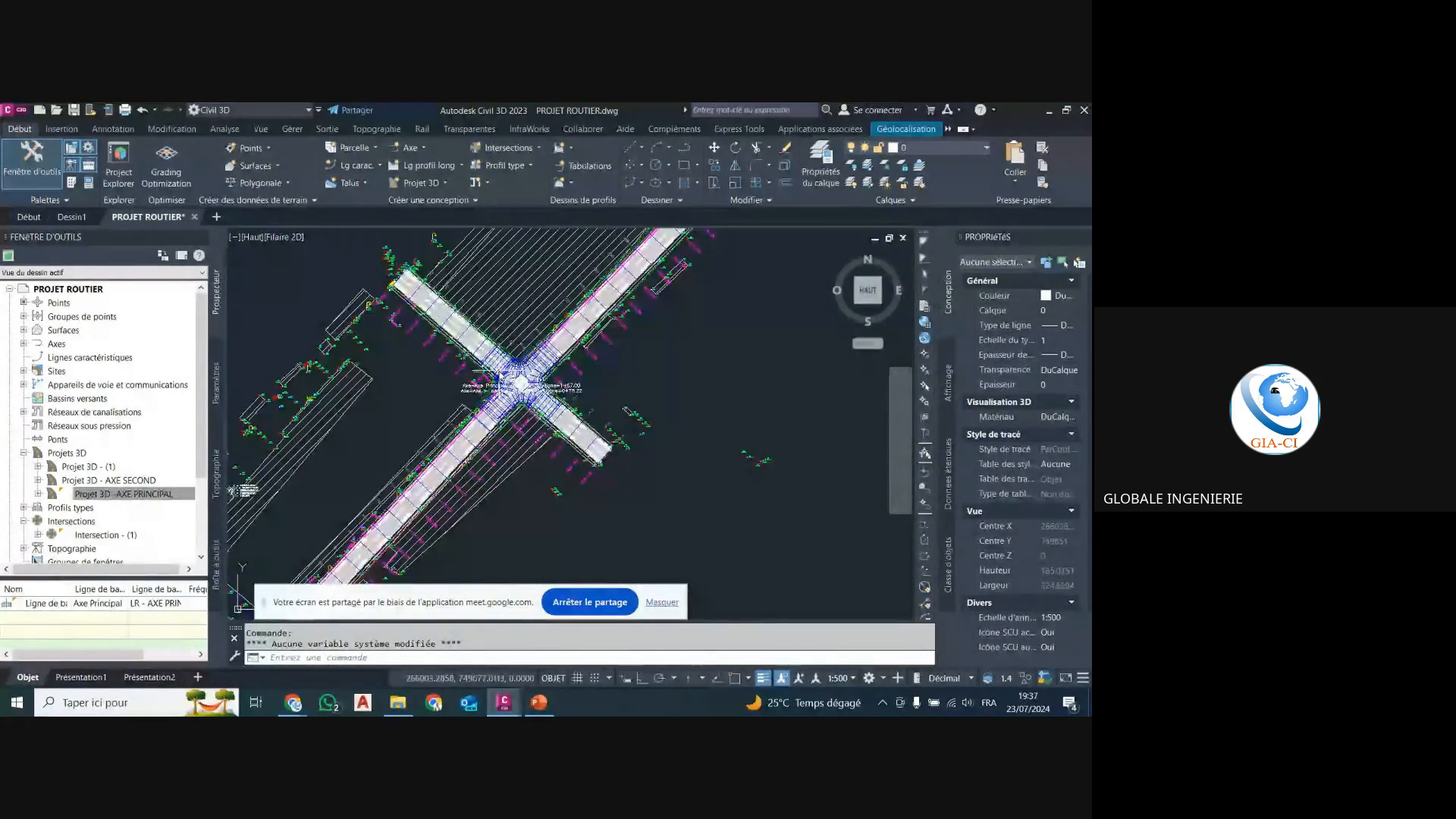
scroll(529, 376, up, 2)
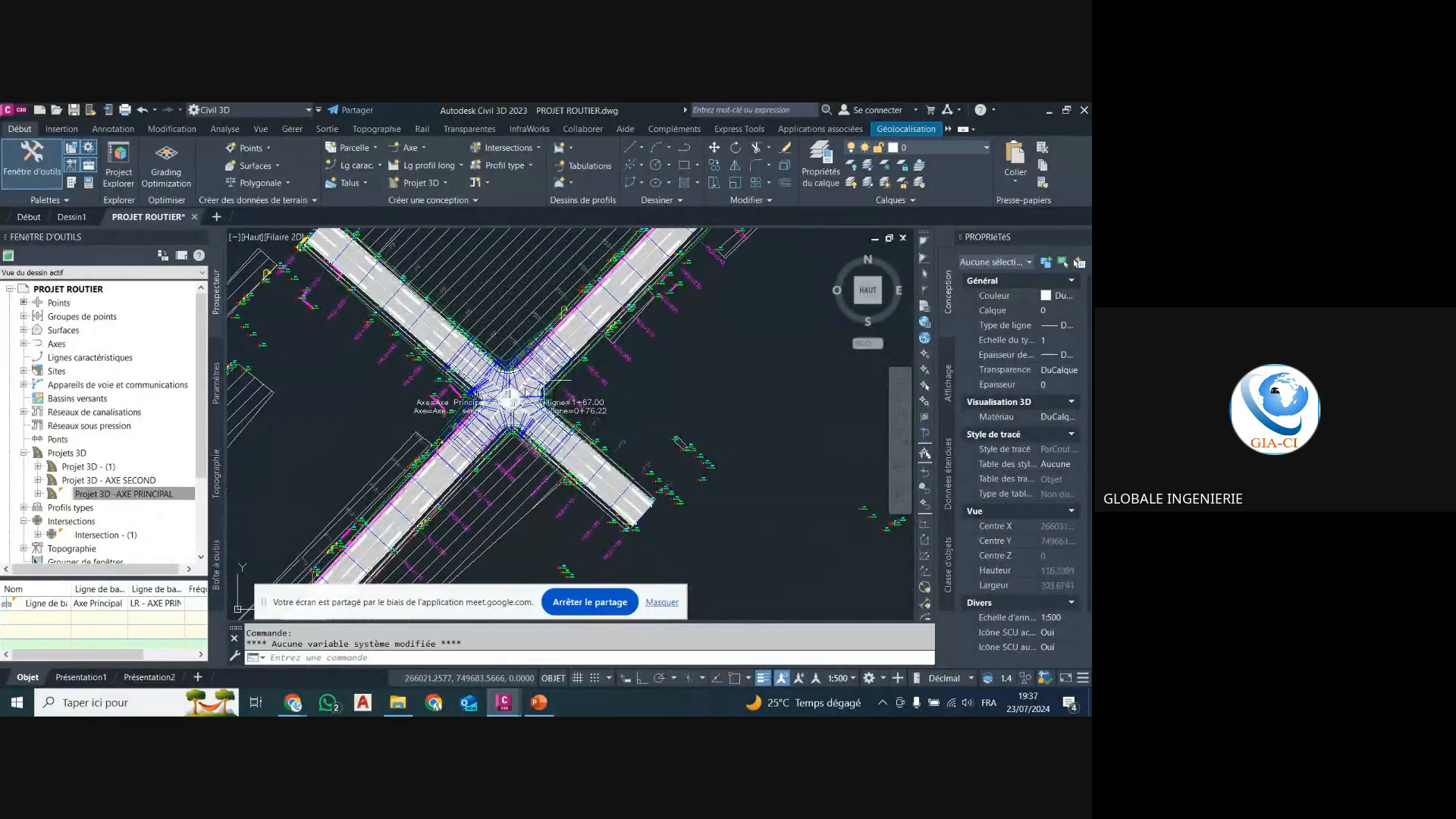
scroll(524, 391, up, 2)
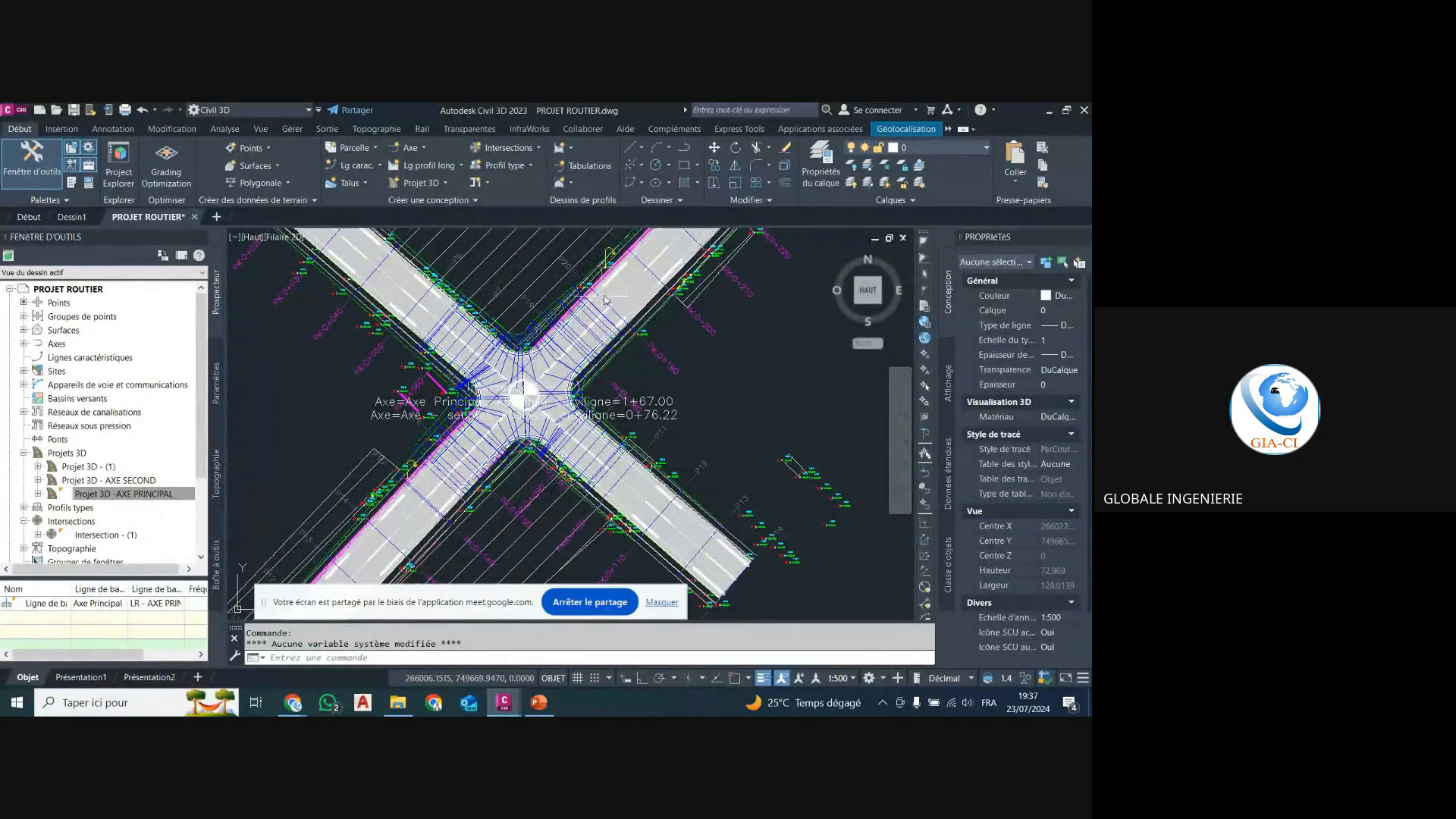
Open the properties of the main road corridor, Projet 3D -AXE PRINCIPAL, and show its baseline and region parameters.
scroll(580, 305, up, 3)
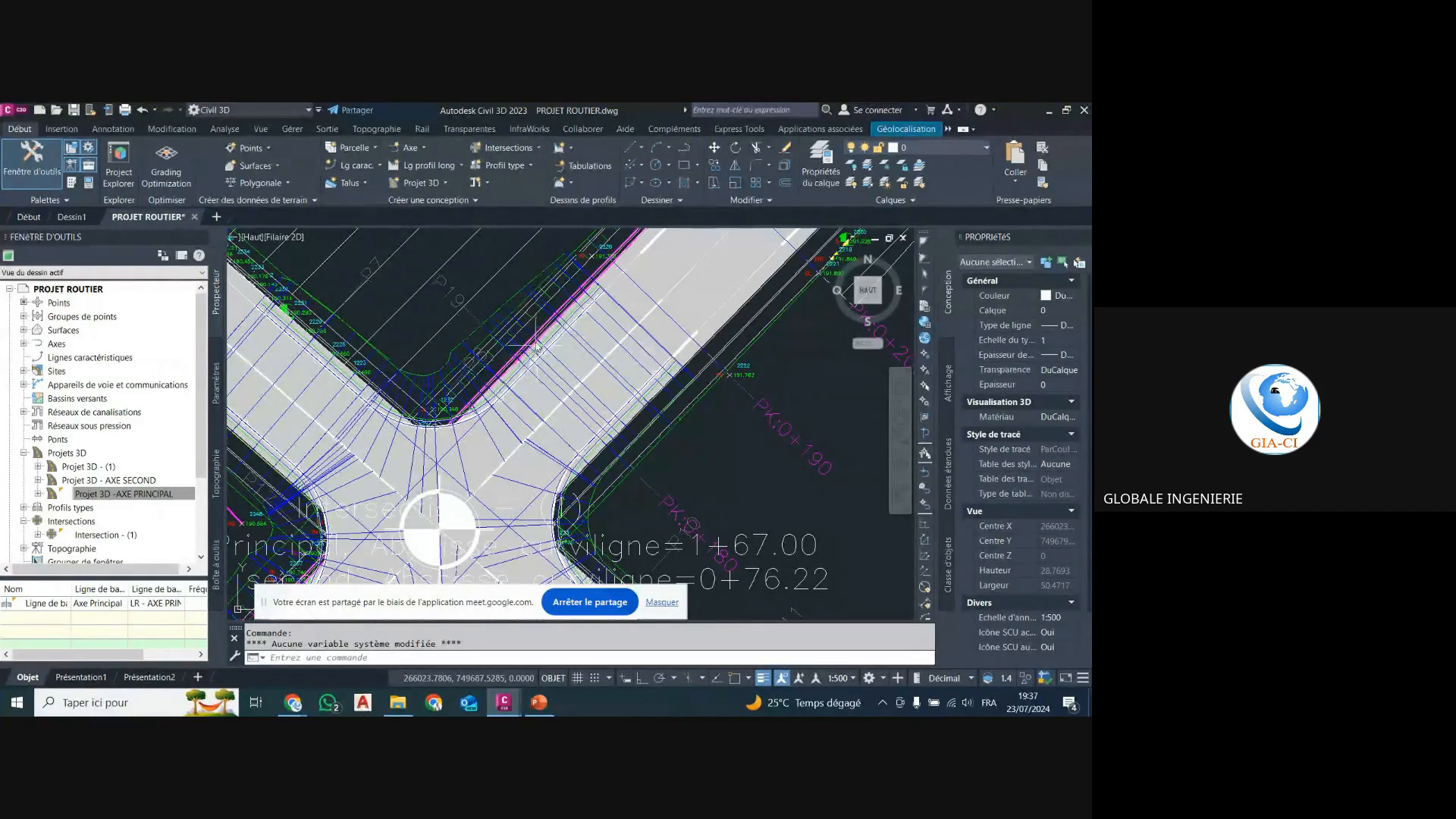
scroll(532, 347, down, 6)
scroll(532, 348, up, 5)
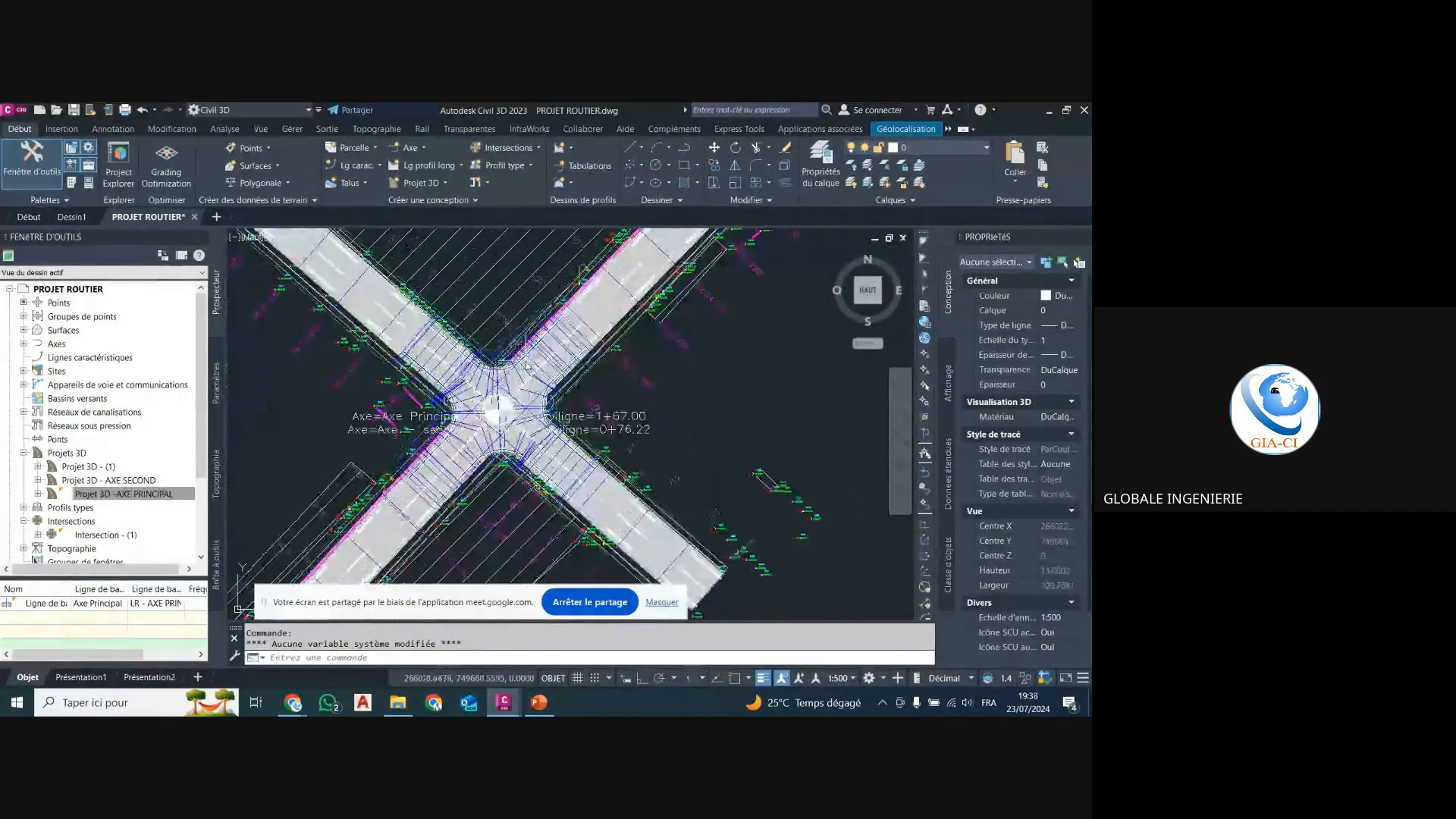
scroll(540, 341, down, 9)
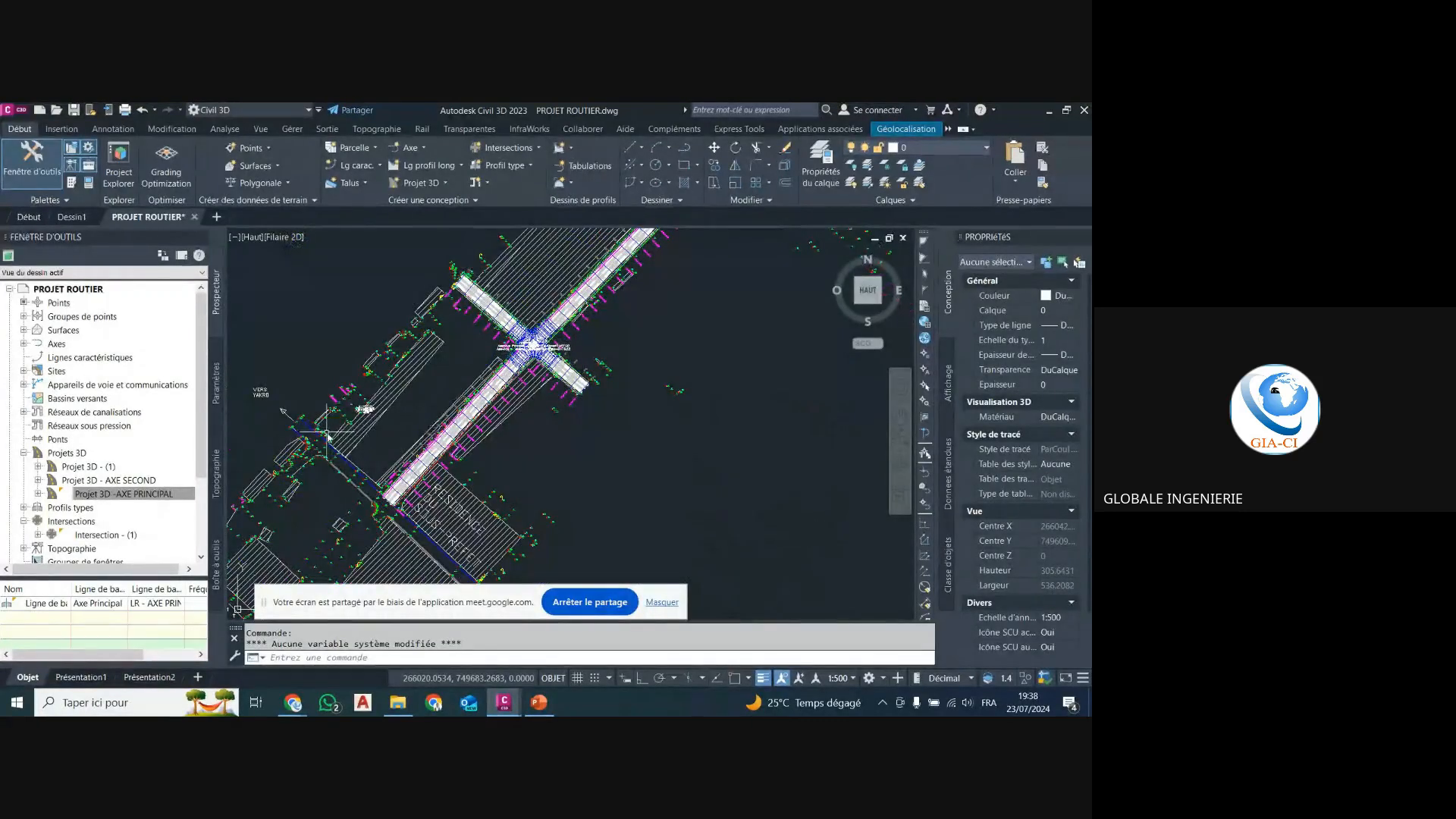
scroll(414, 475, up, 5)
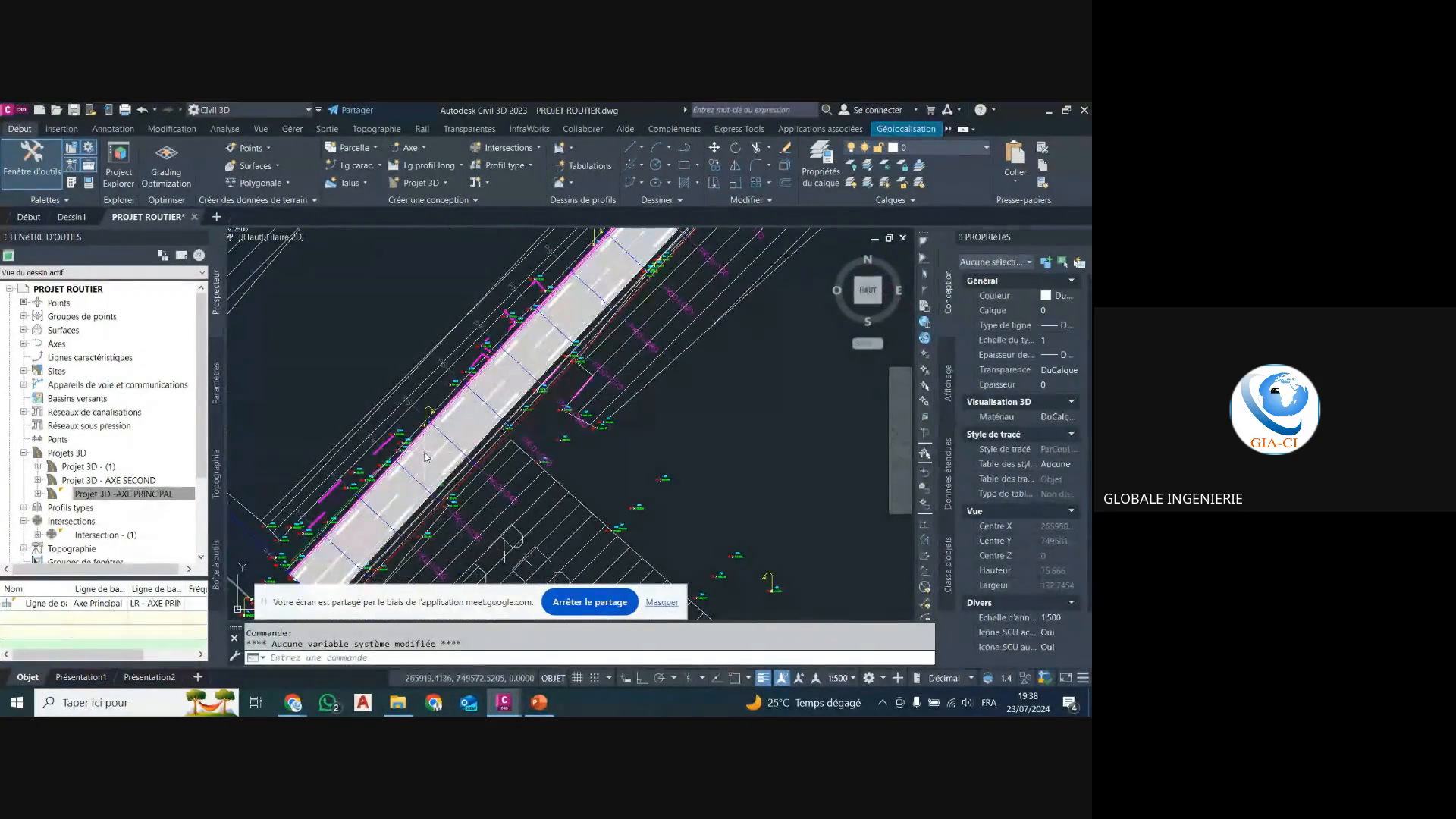
click(426, 461)
scroll(497, 468, down, 5)
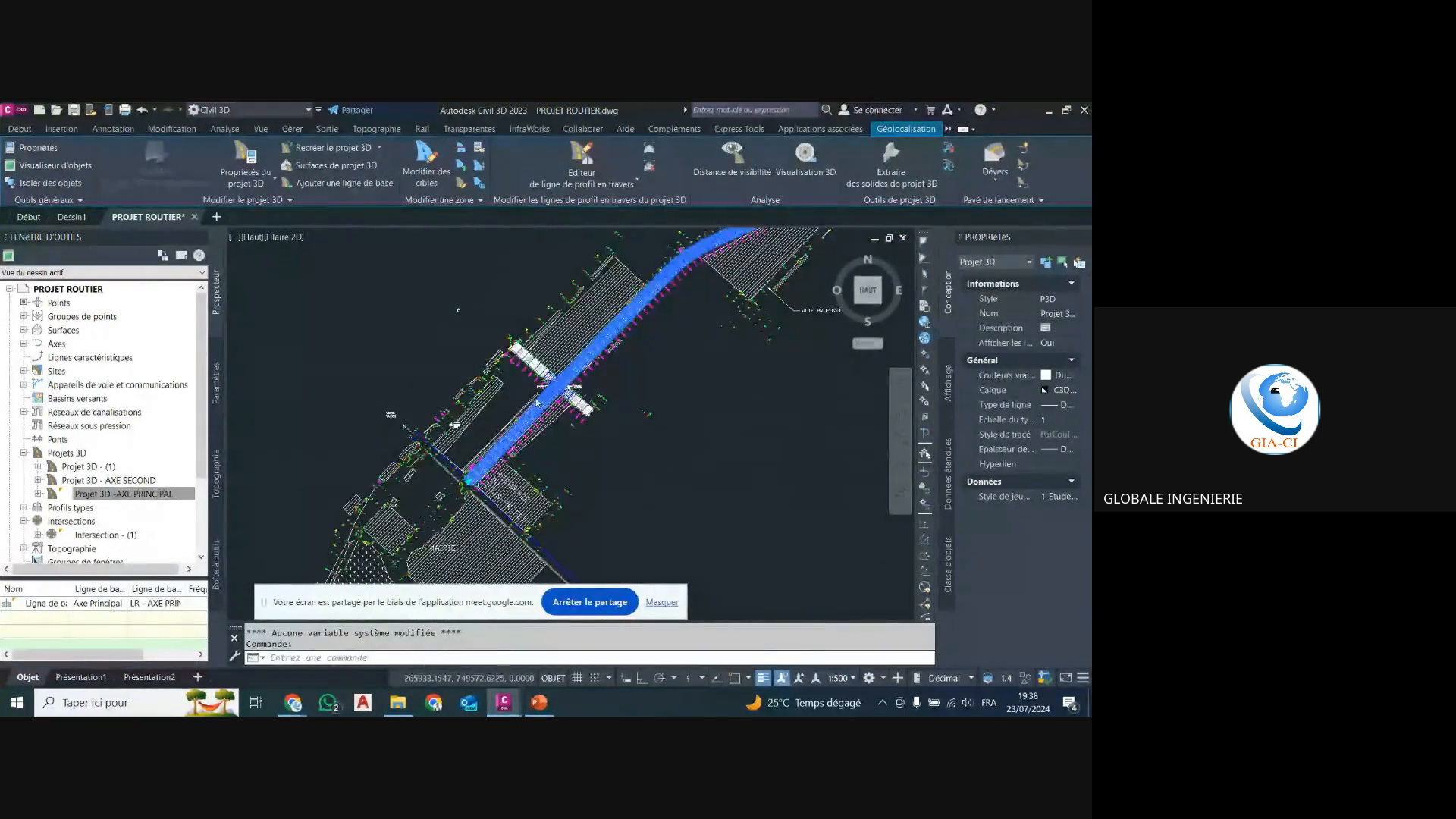
scroll(534, 391, up, 4)
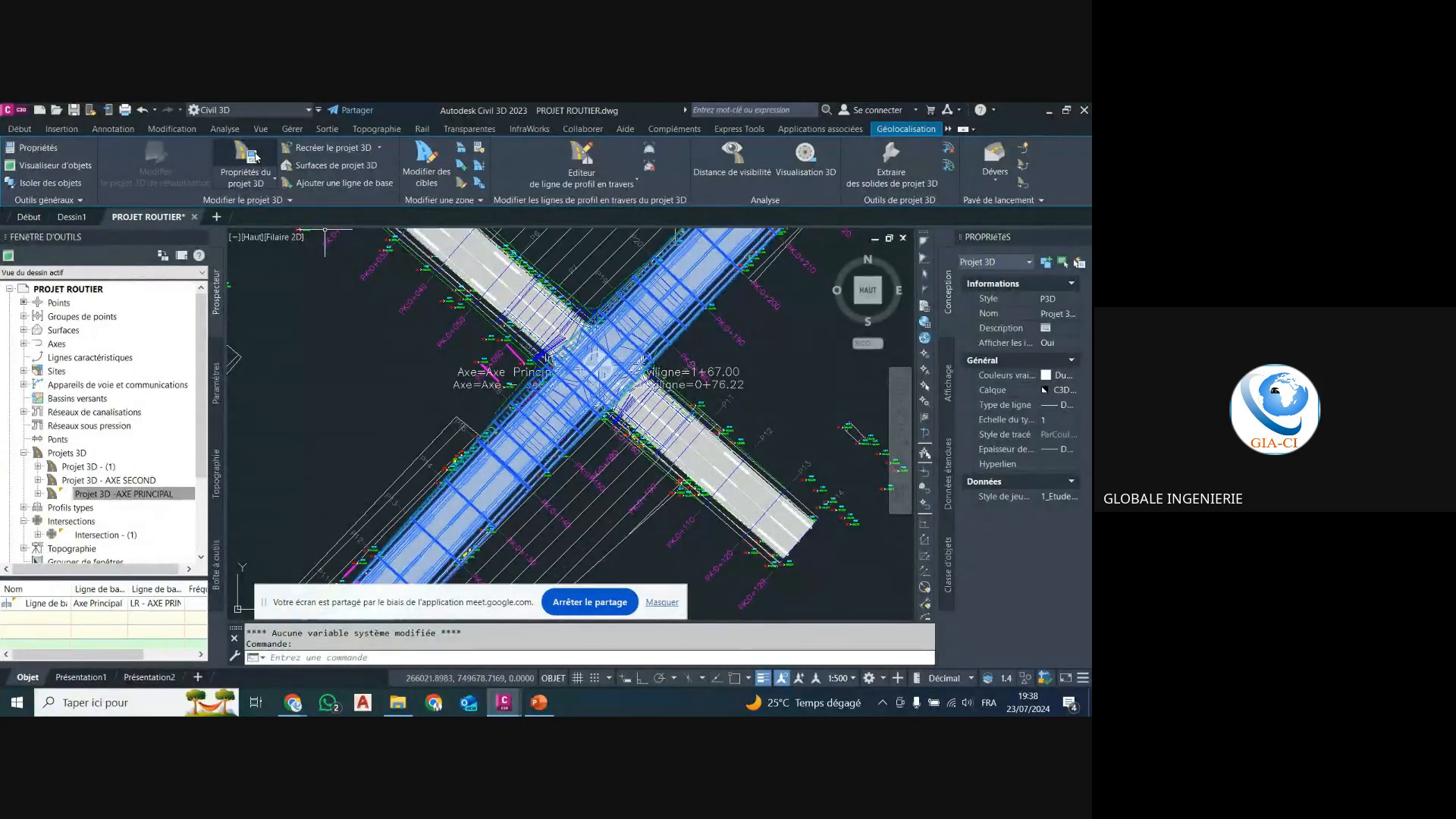
click(264, 168)
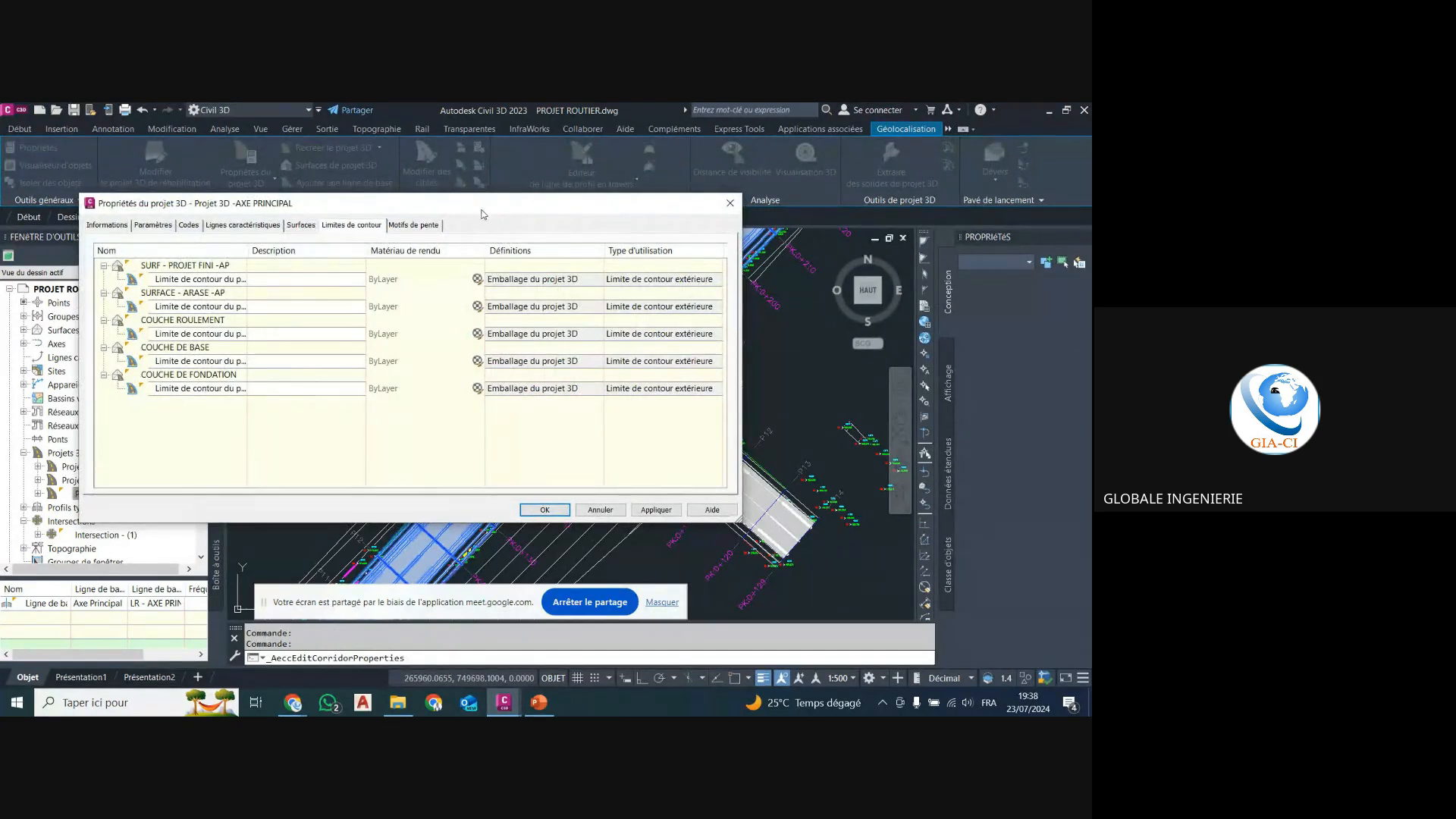
mouse_move(483, 215)
mouse_down()
mouse_move(499, 450)
mouse_move(570, 217)
mouse_move(581, 259)
mouse_move(612, 251)
mouse_up()
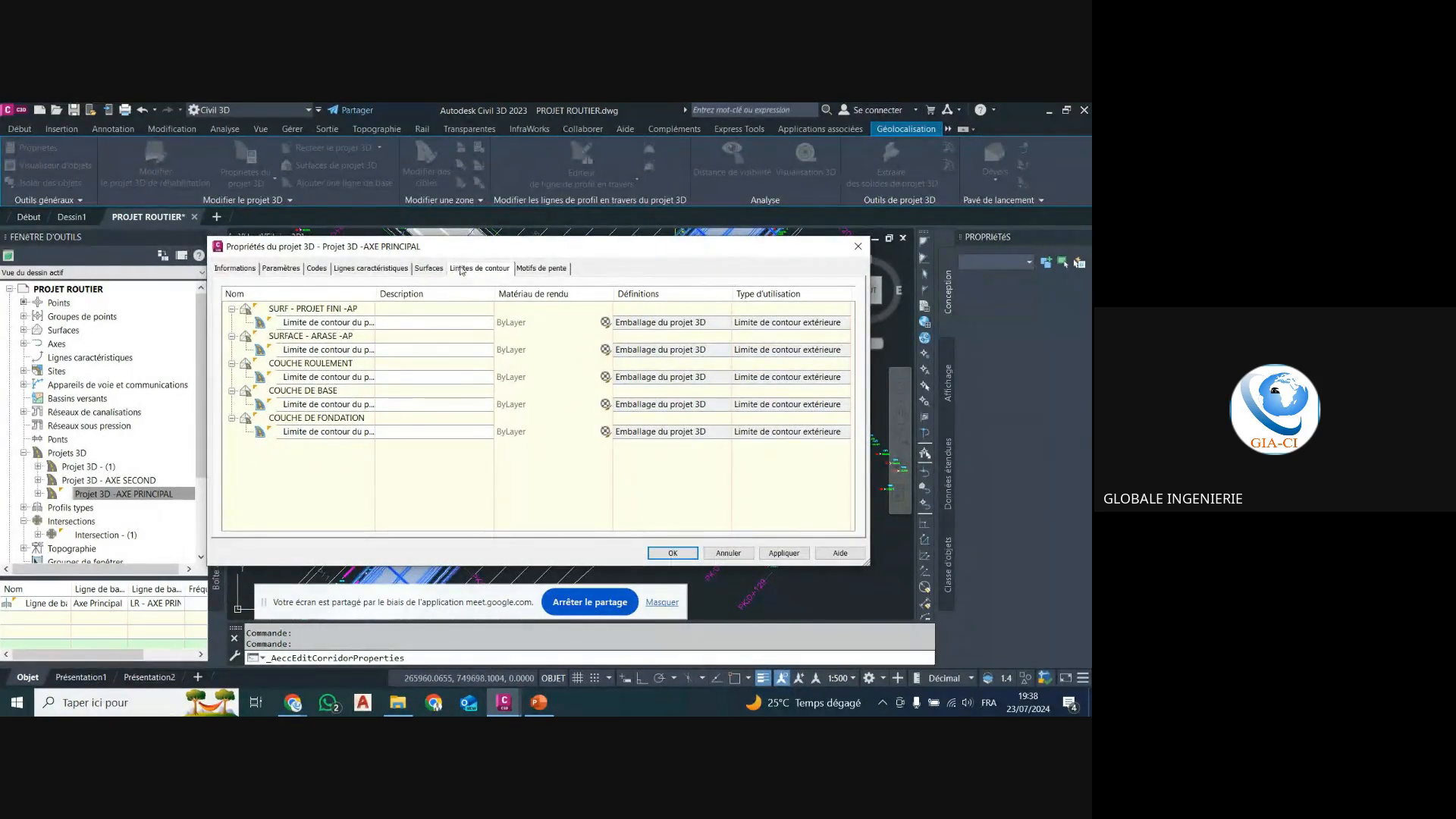
click(280, 268)
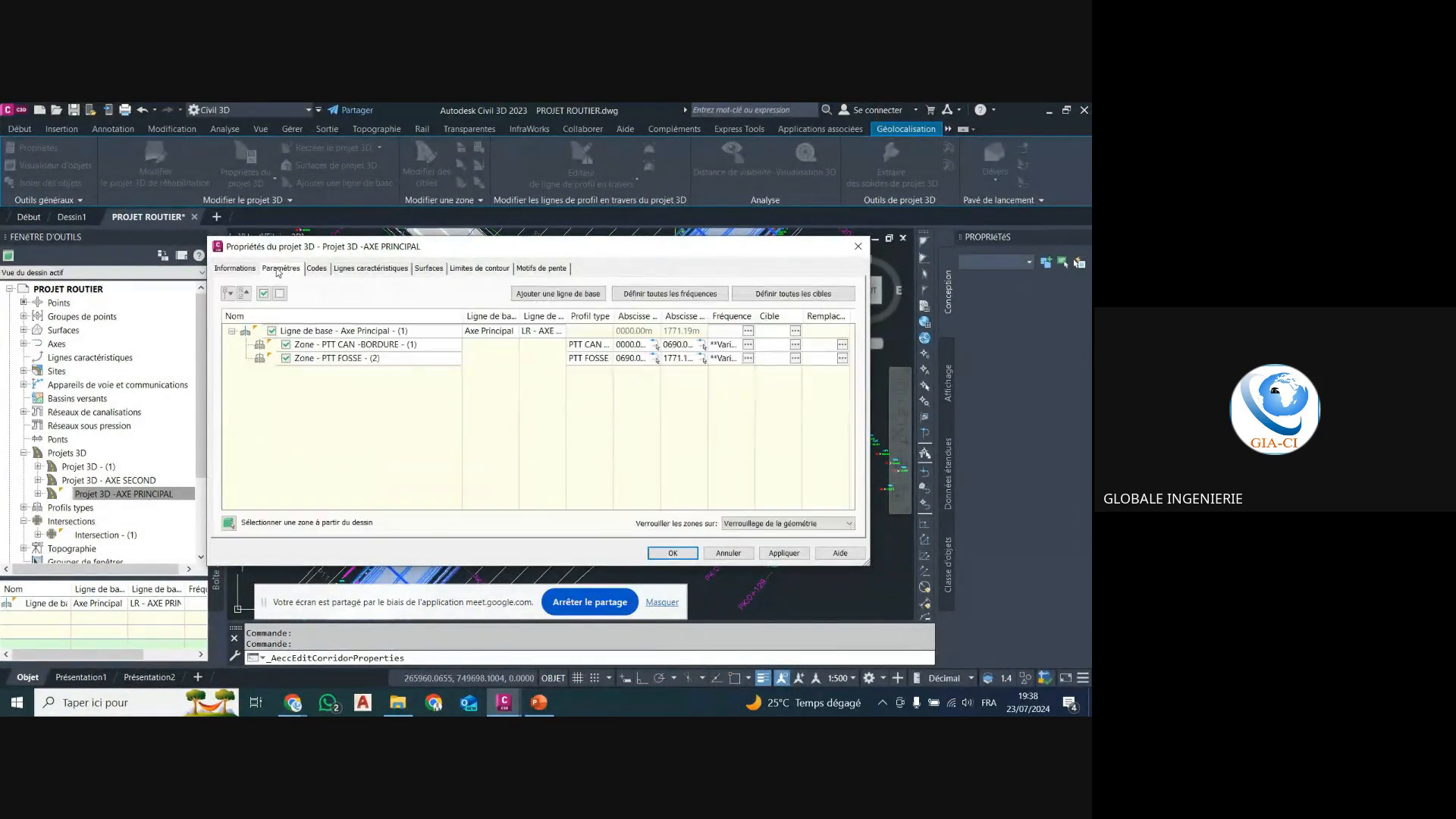
Uncover the intersection behind the properties dialog and compare the extents of the PTT FOSSE and PTT CAN -BORDURE regions in plan.
drag(462, 249, 491, 182)
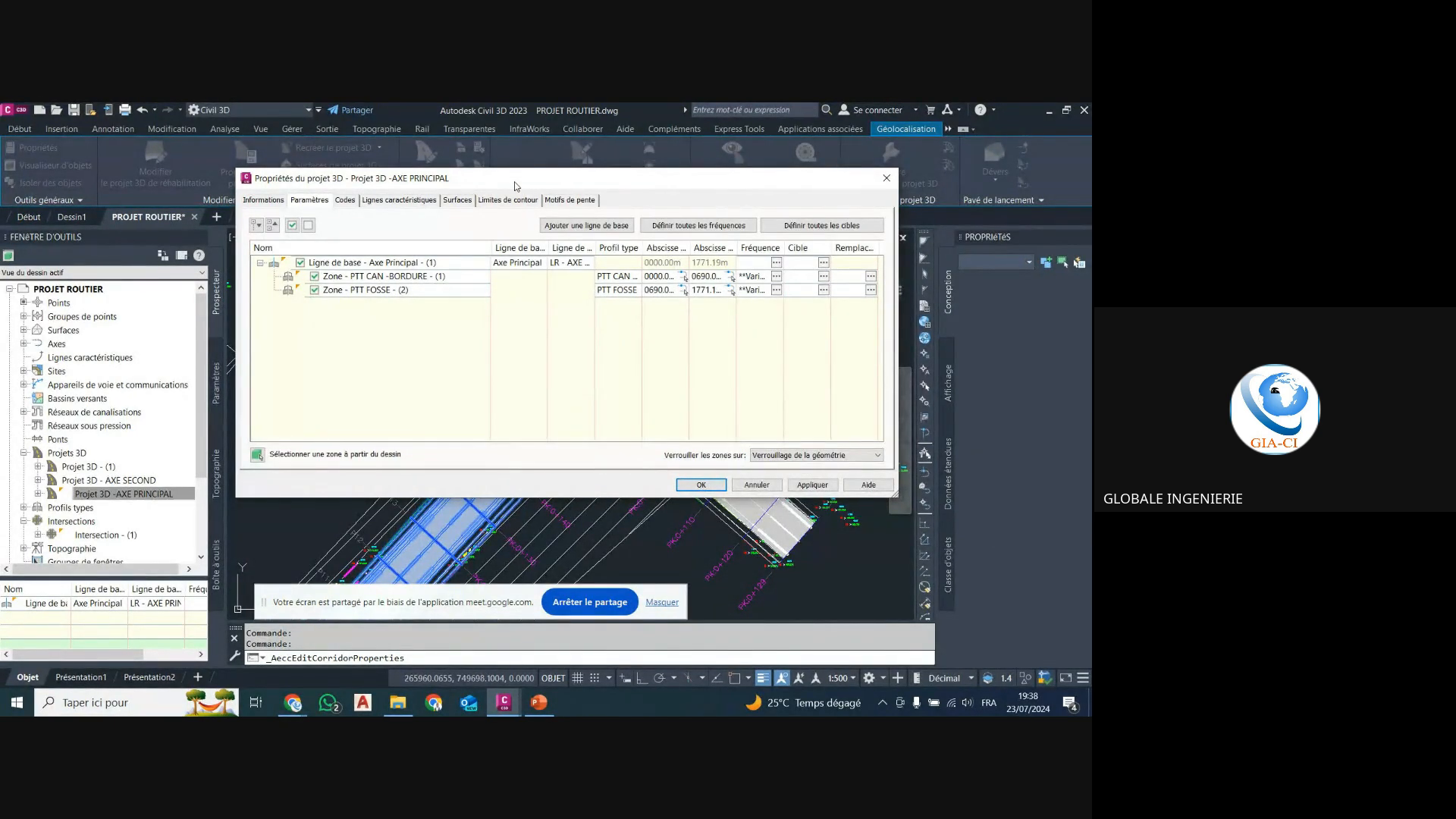
drag(514, 186, 497, 226)
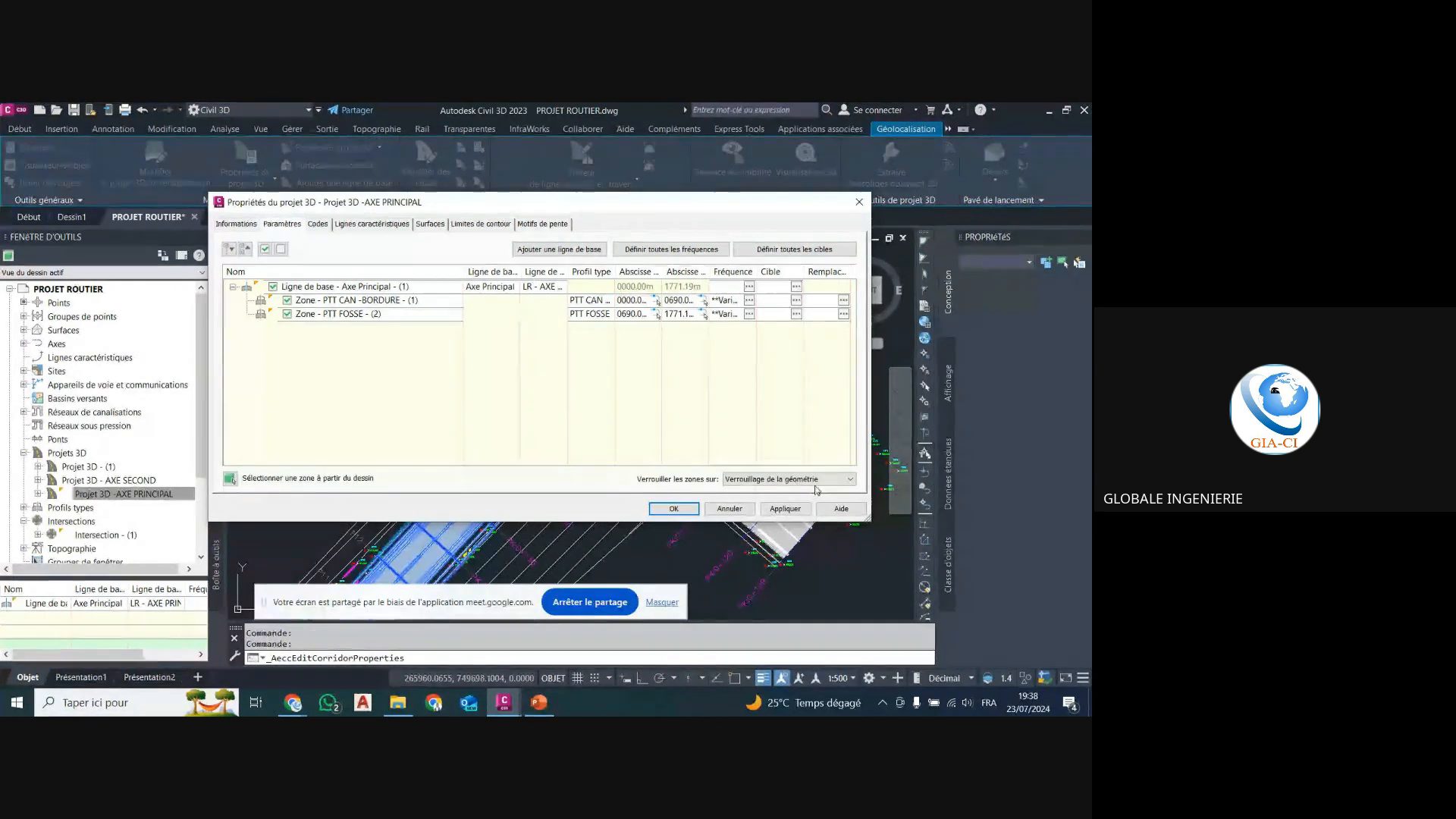
drag(633, 212, 686, 213)
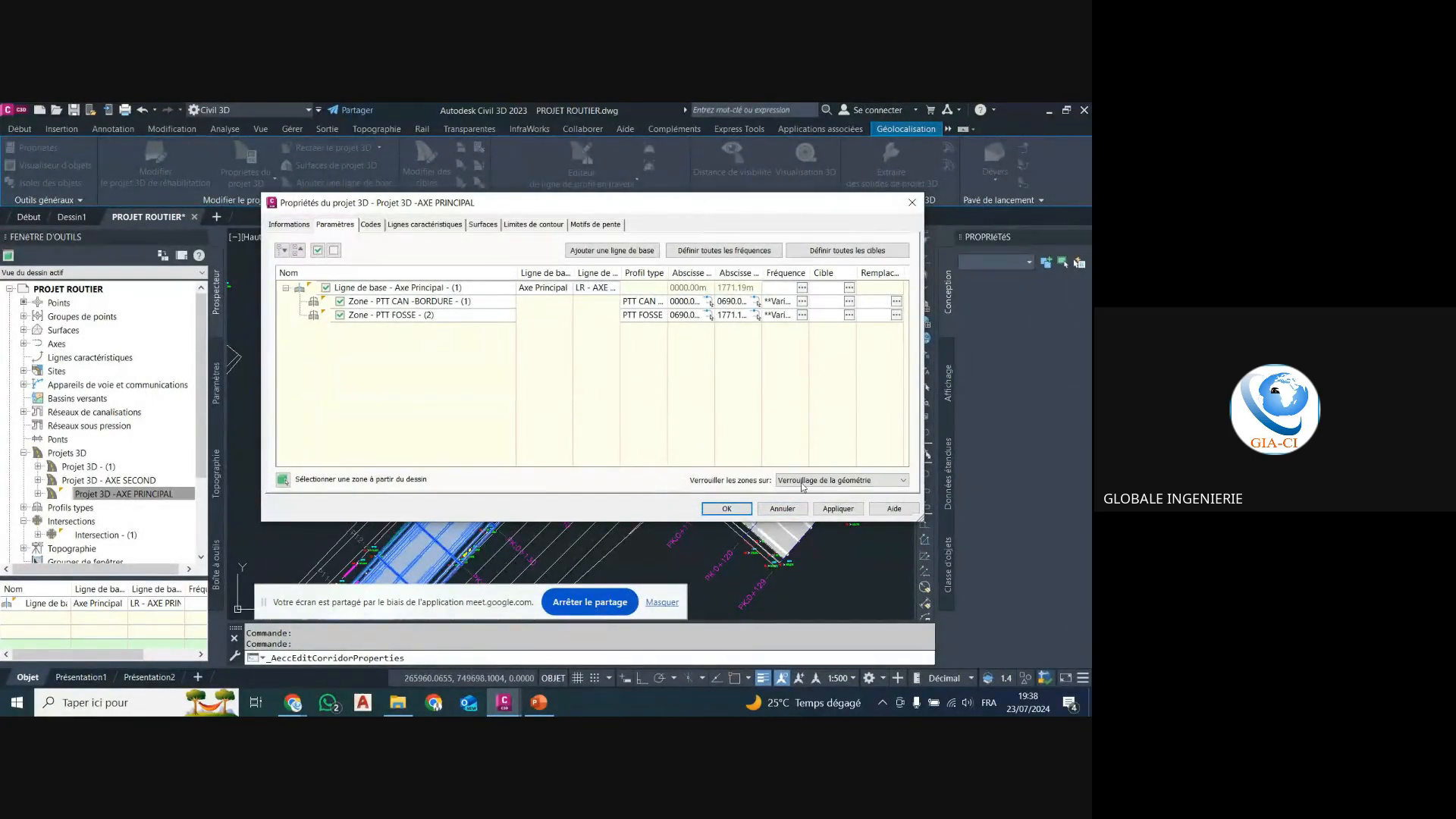
drag(923, 516, 855, 468)
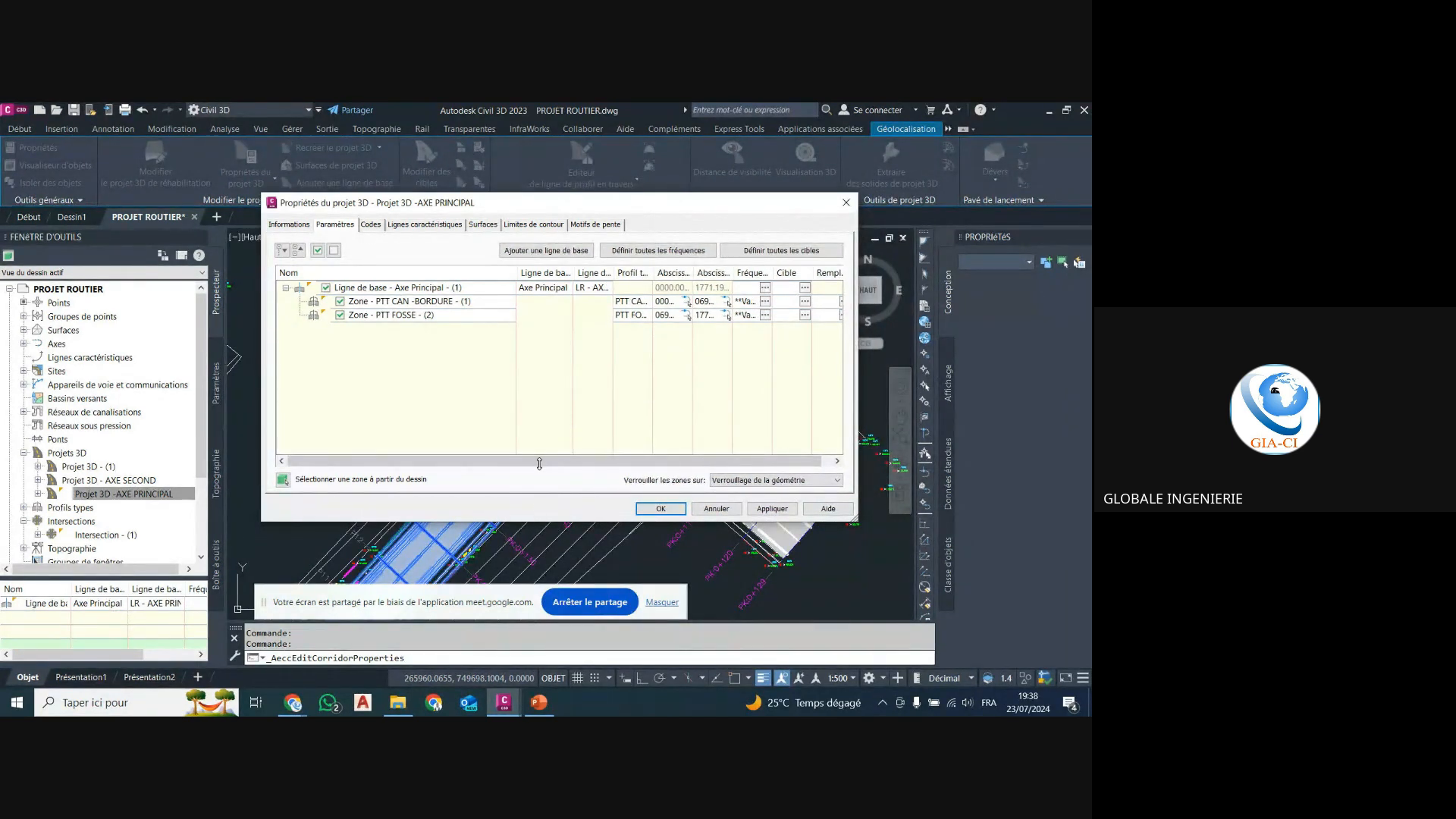
drag(623, 205, 694, 190)
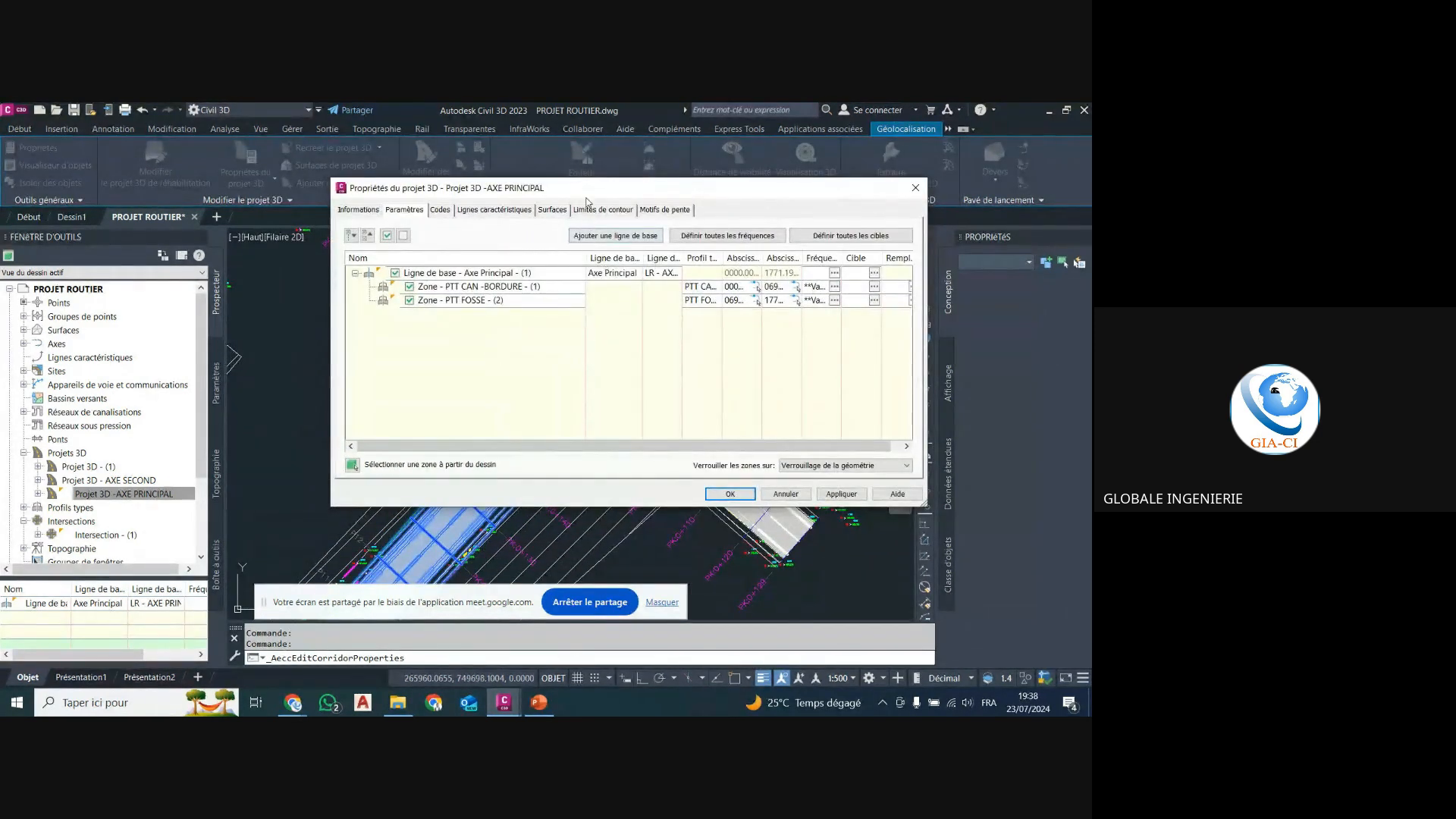
drag(587, 198, 849, 188)
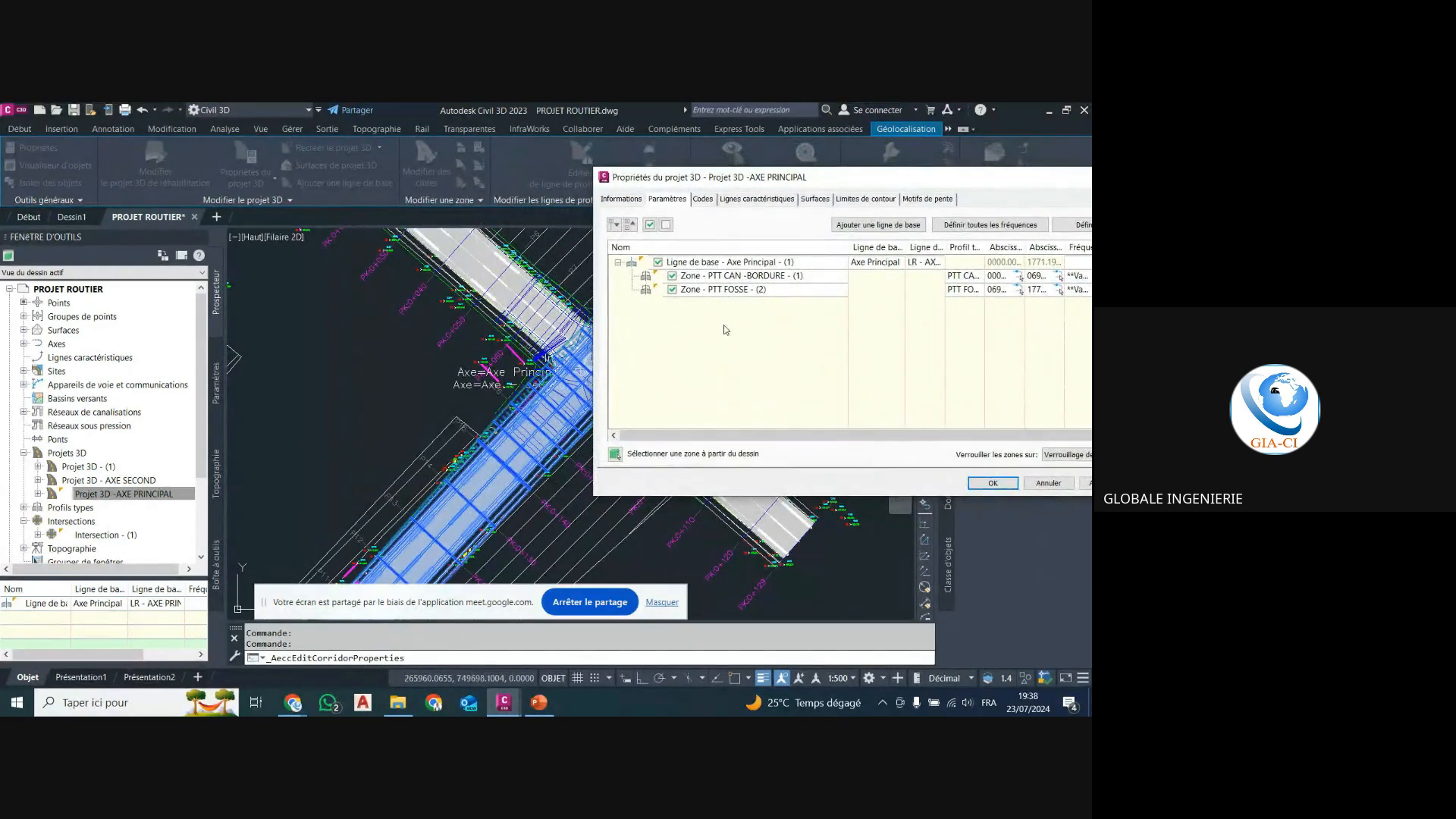
click(722, 290)
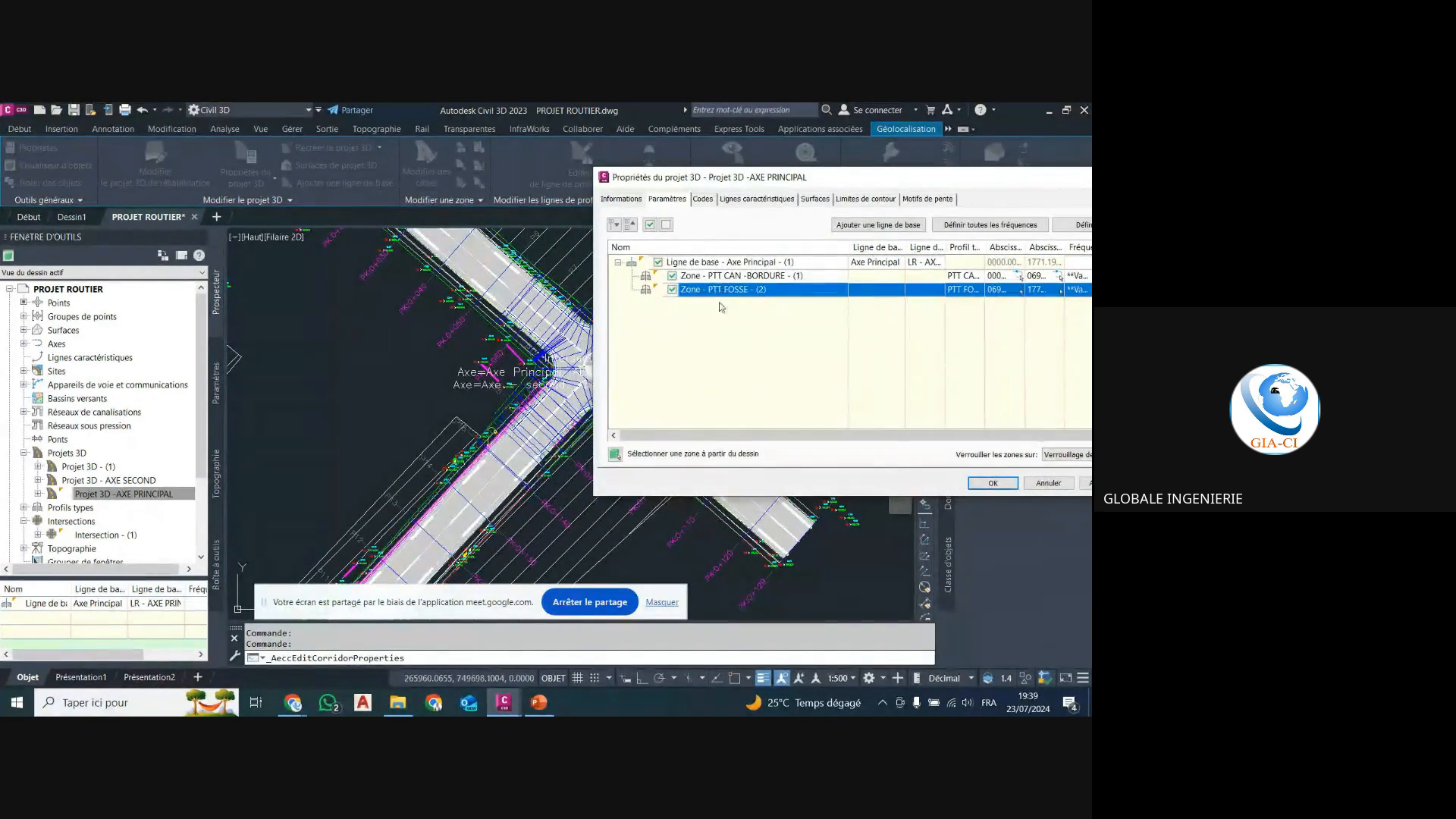
click(718, 276)
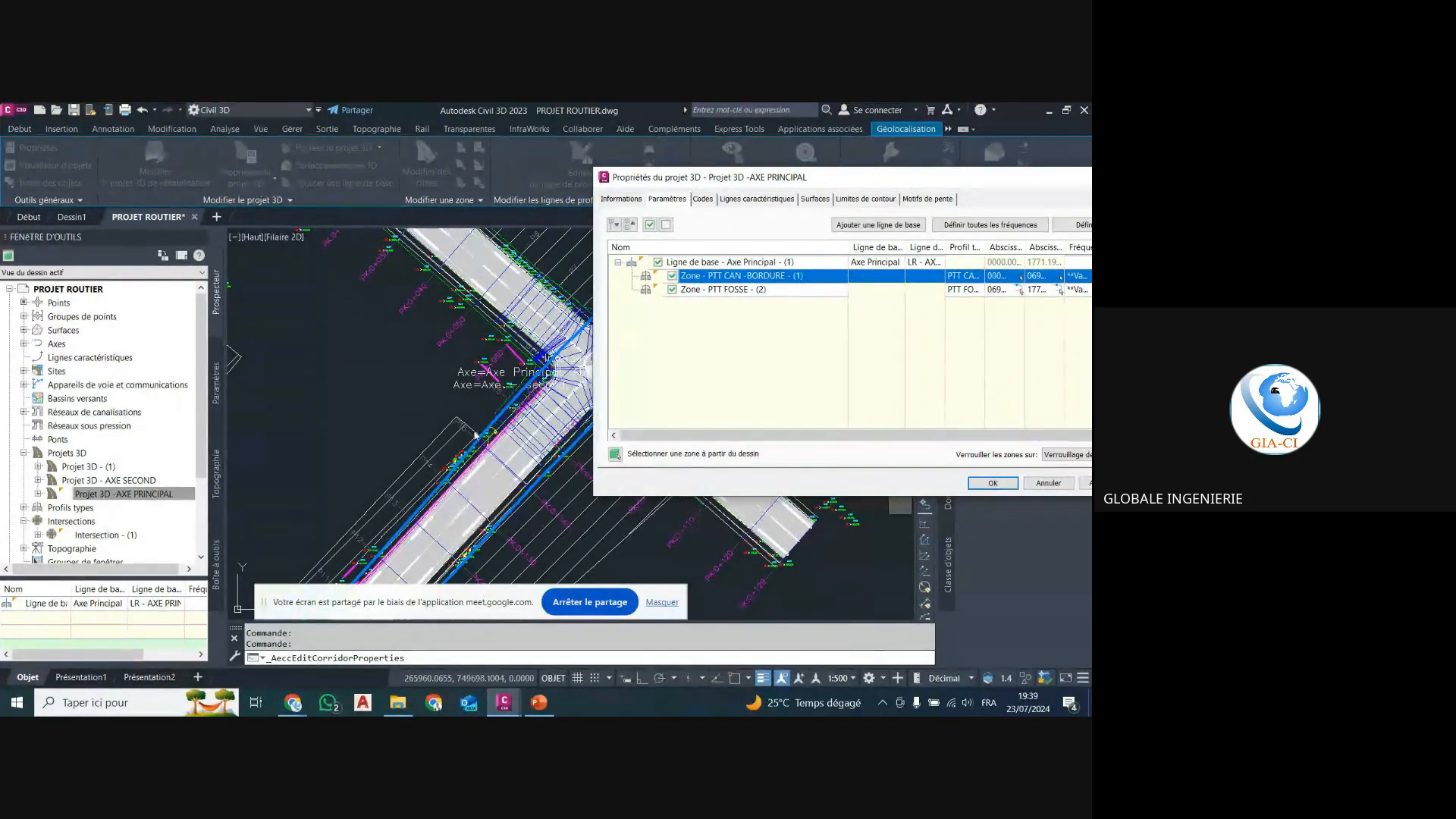
click(725, 292)
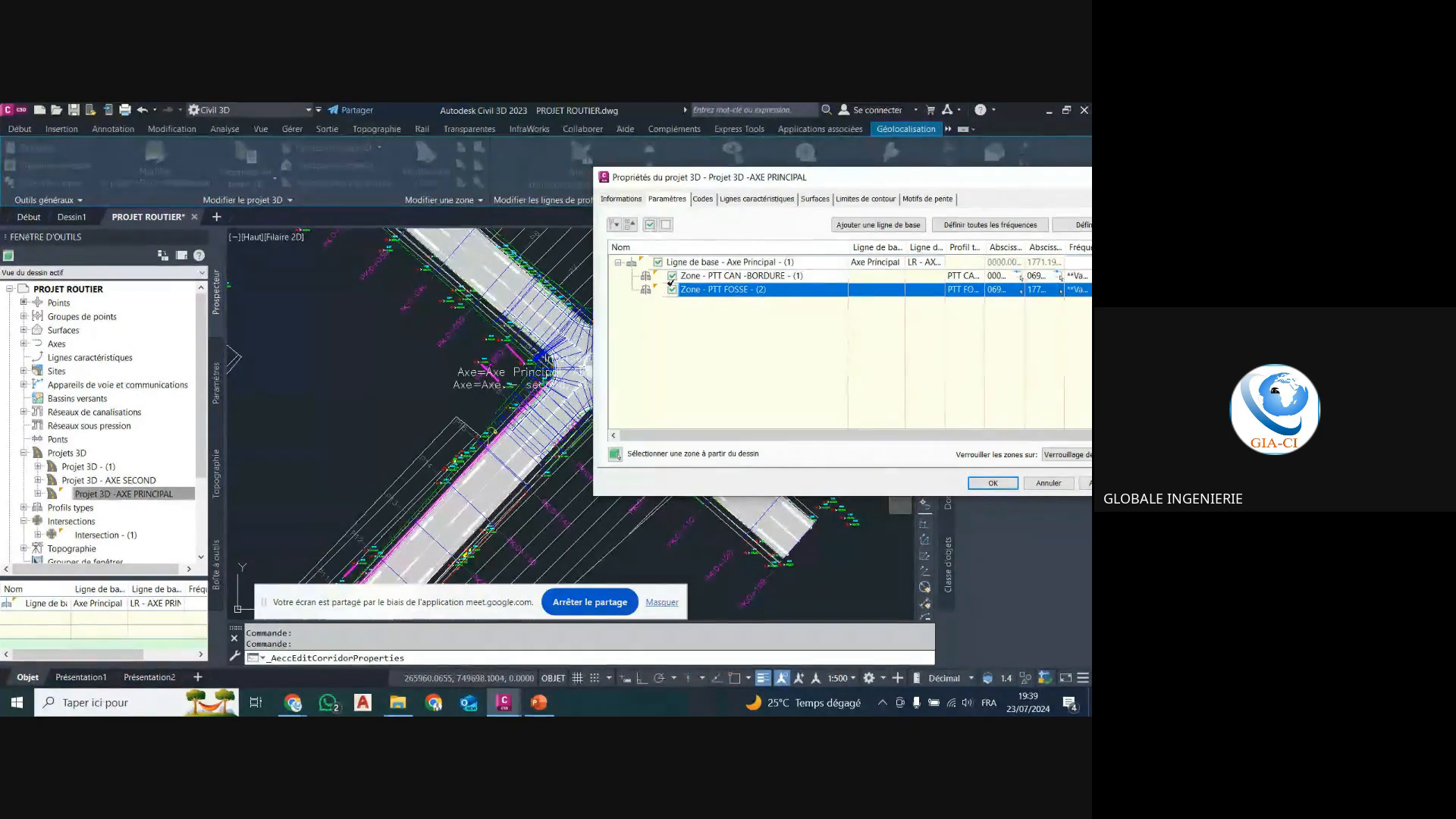
click(713, 276)
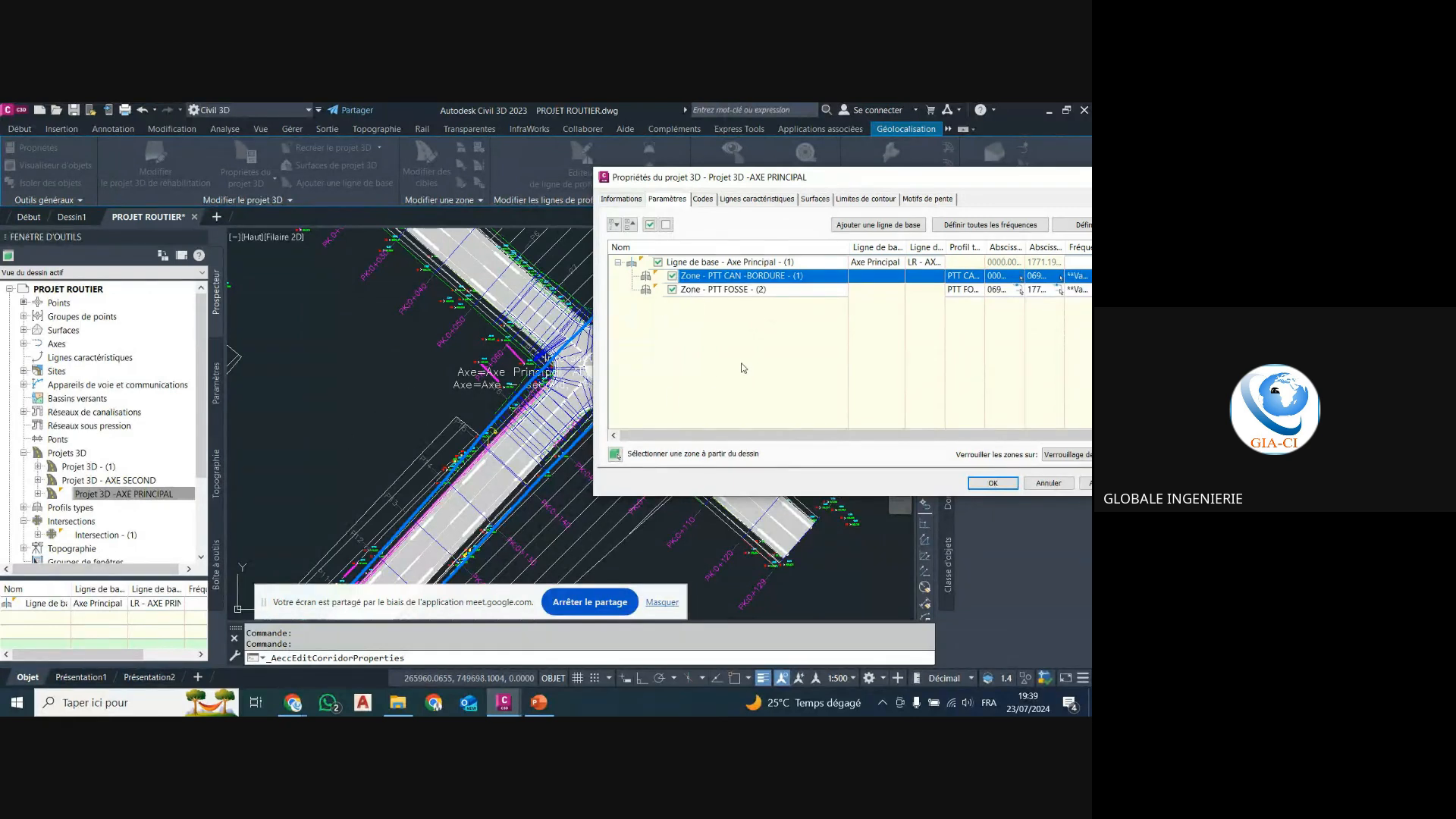
Split the PTT CAN -BORDURE region at station 0146.06 m, snapping with object snap to the intersection corridor's start on the main road.
right_click(713, 277)
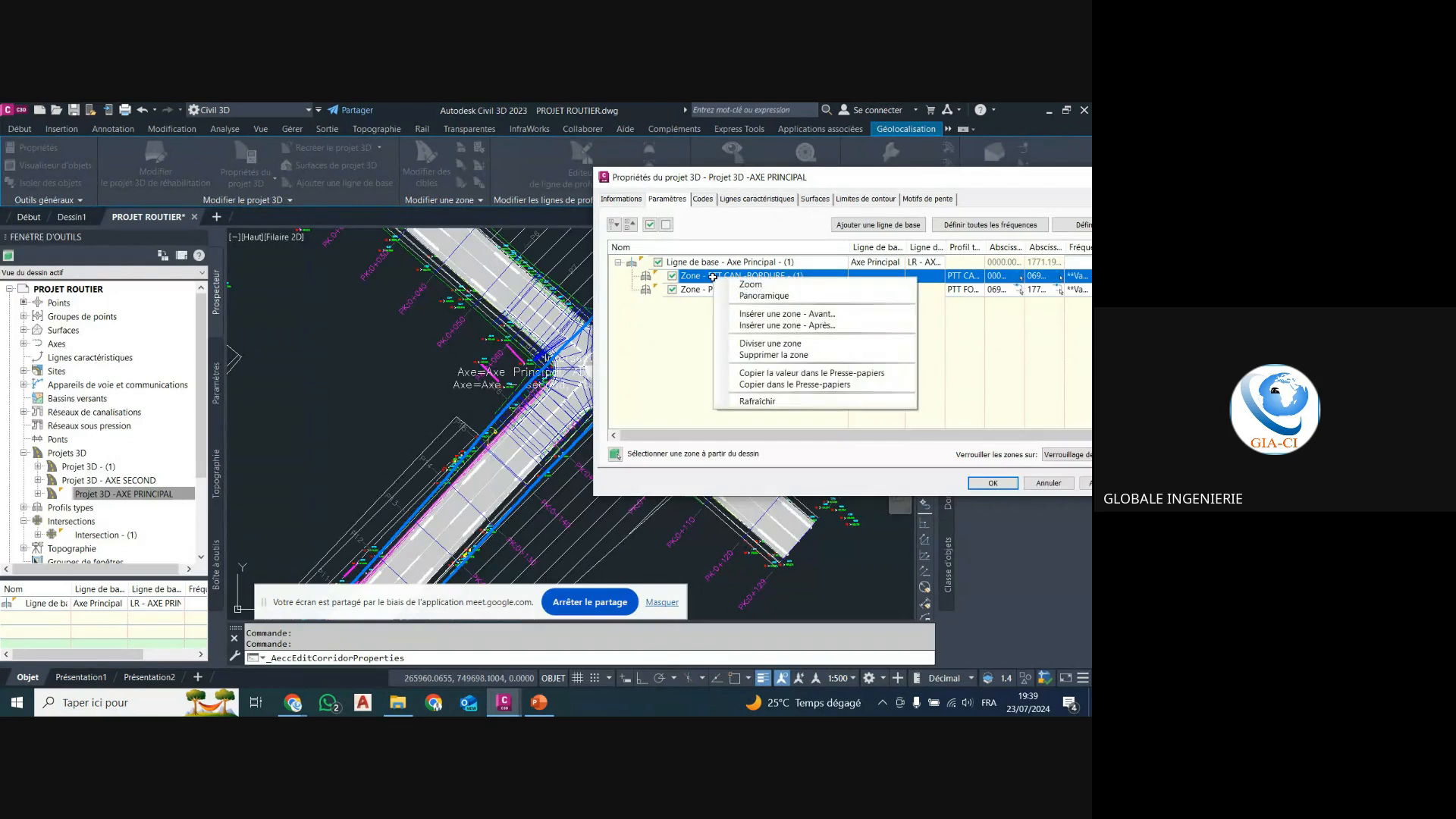
click(767, 346)
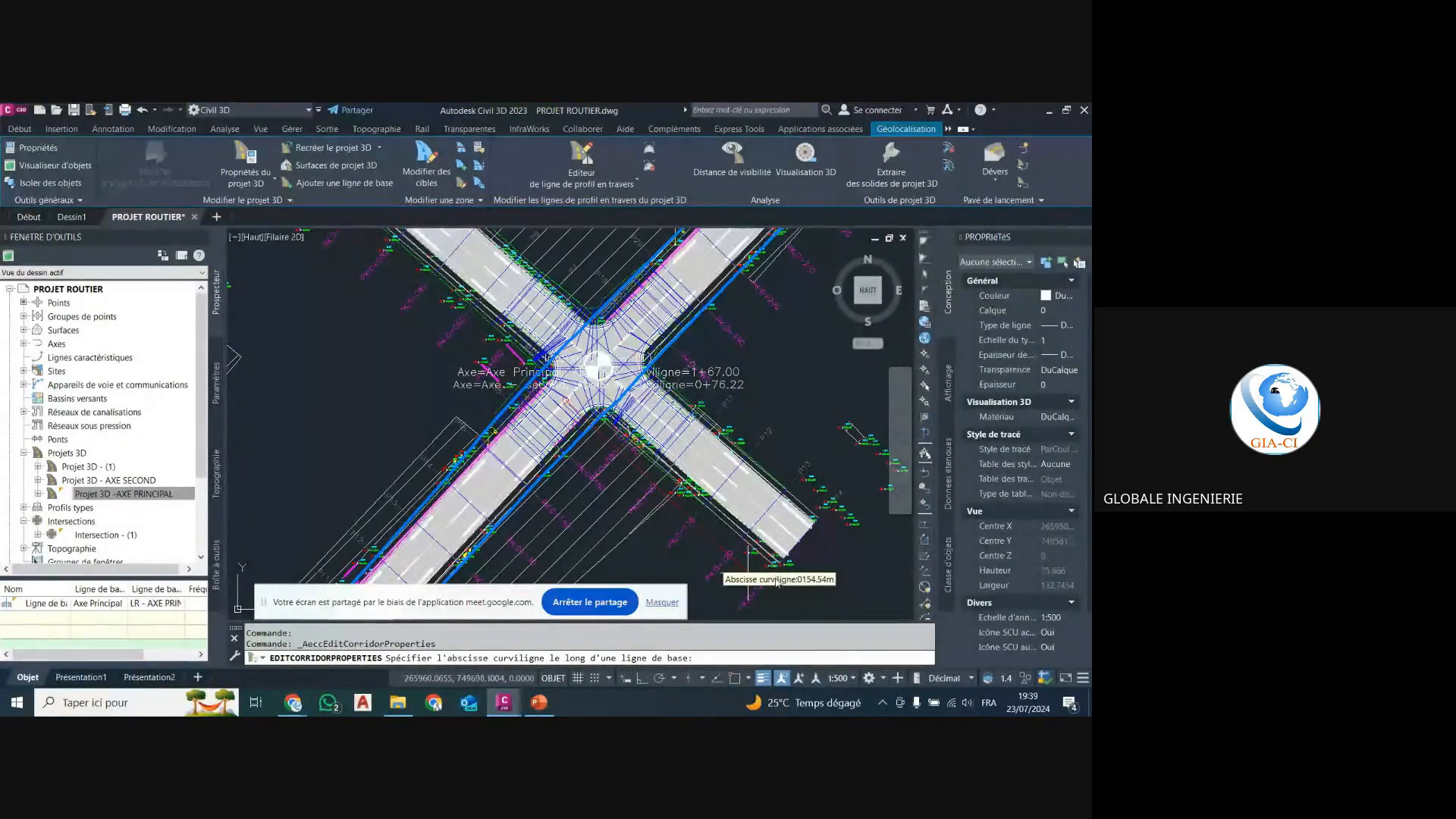
scroll(543, 474, up, 2)
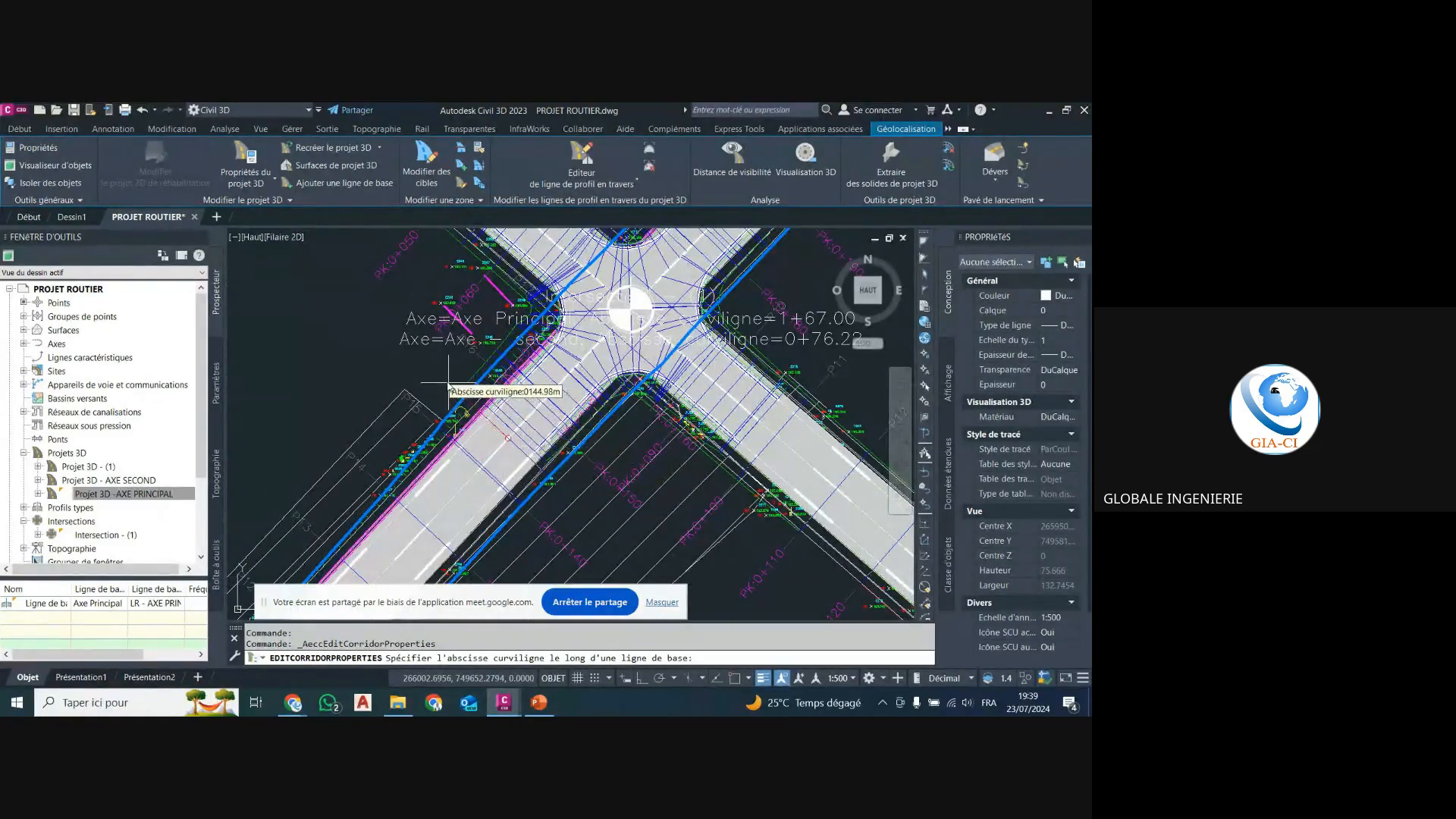
scroll(449, 390, up, 3)
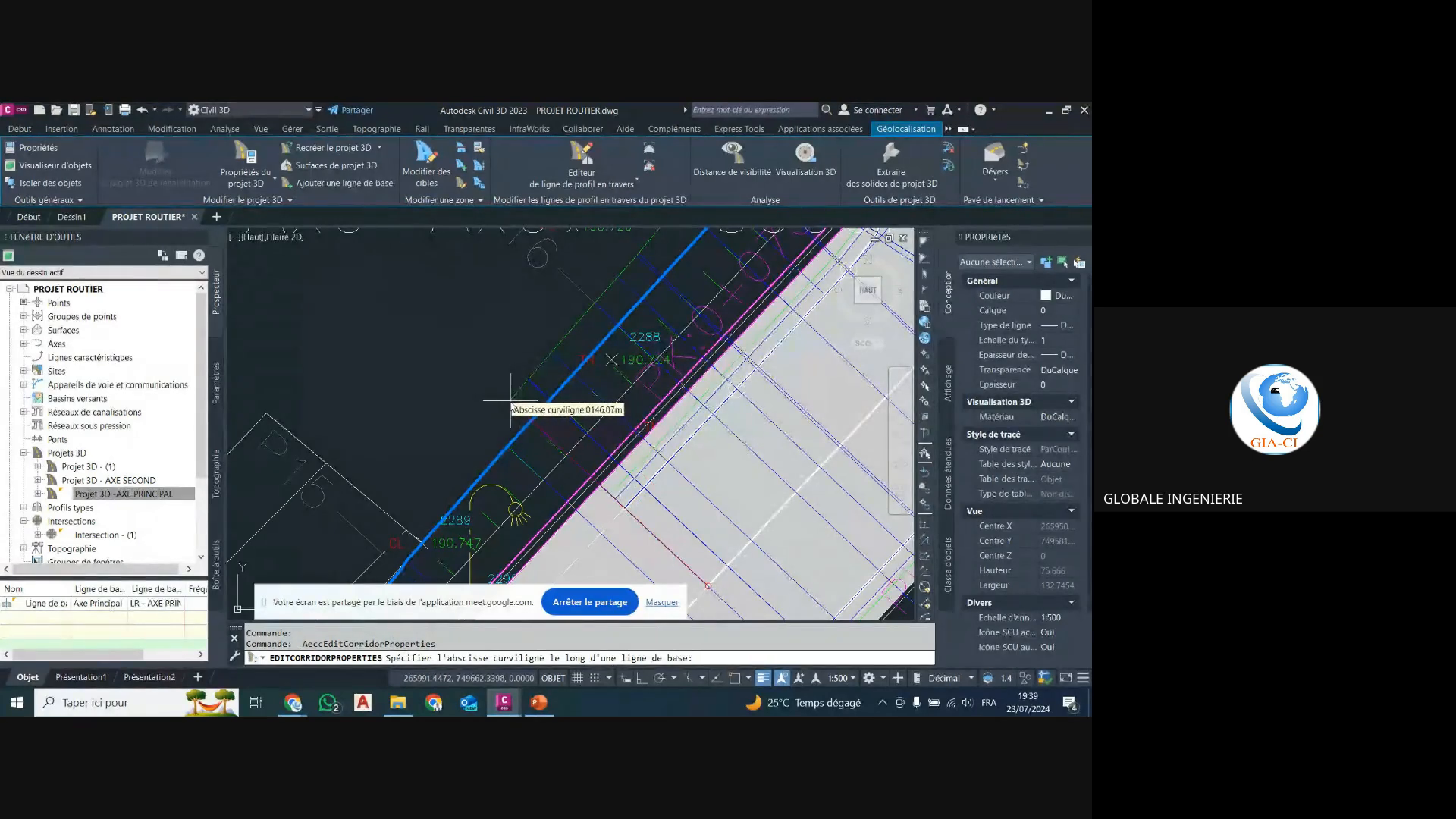
scroll(511, 409, down, 4)
scroll(508, 409, up, 4)
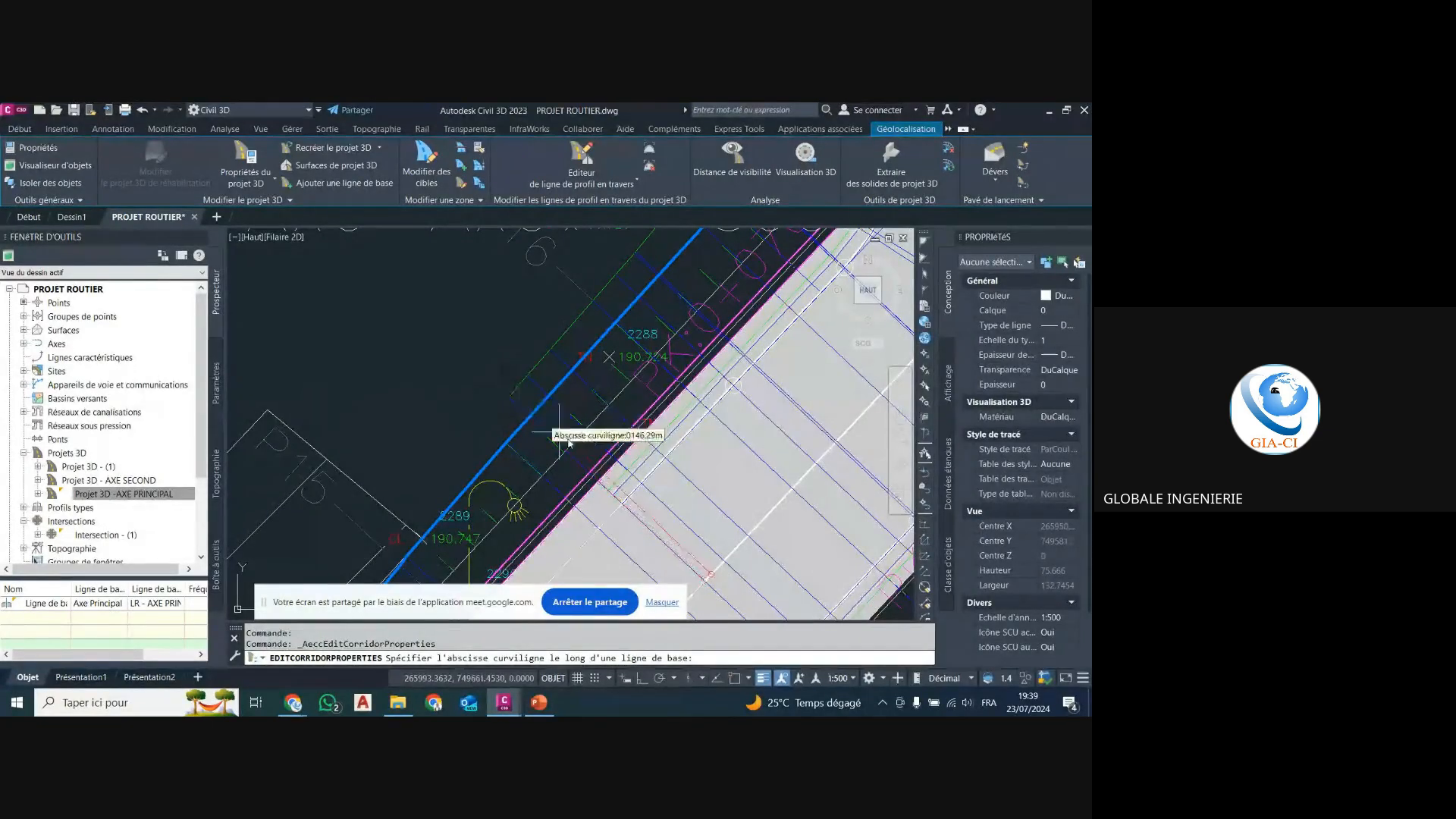
click(734, 679)
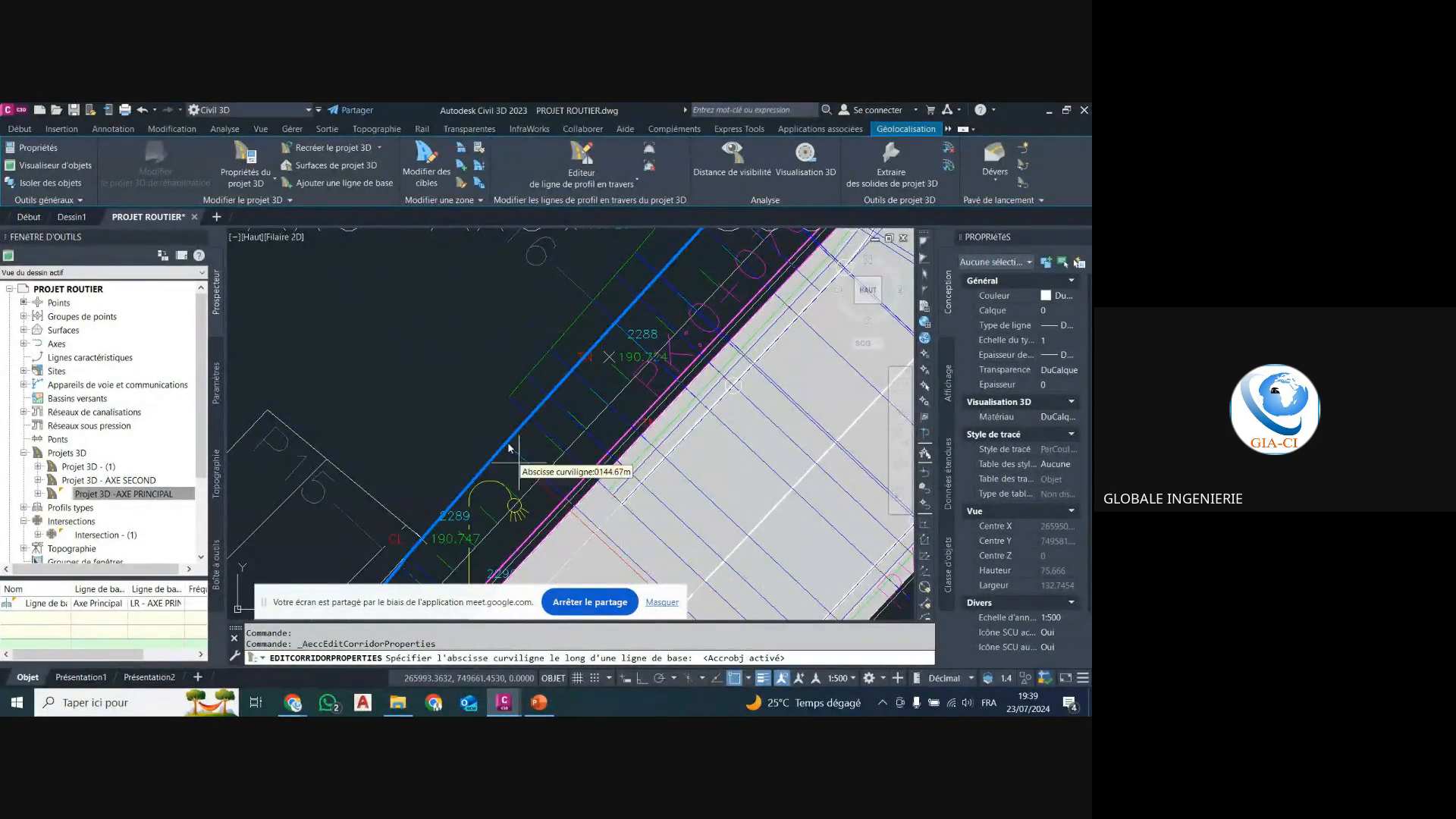
click(507, 399)
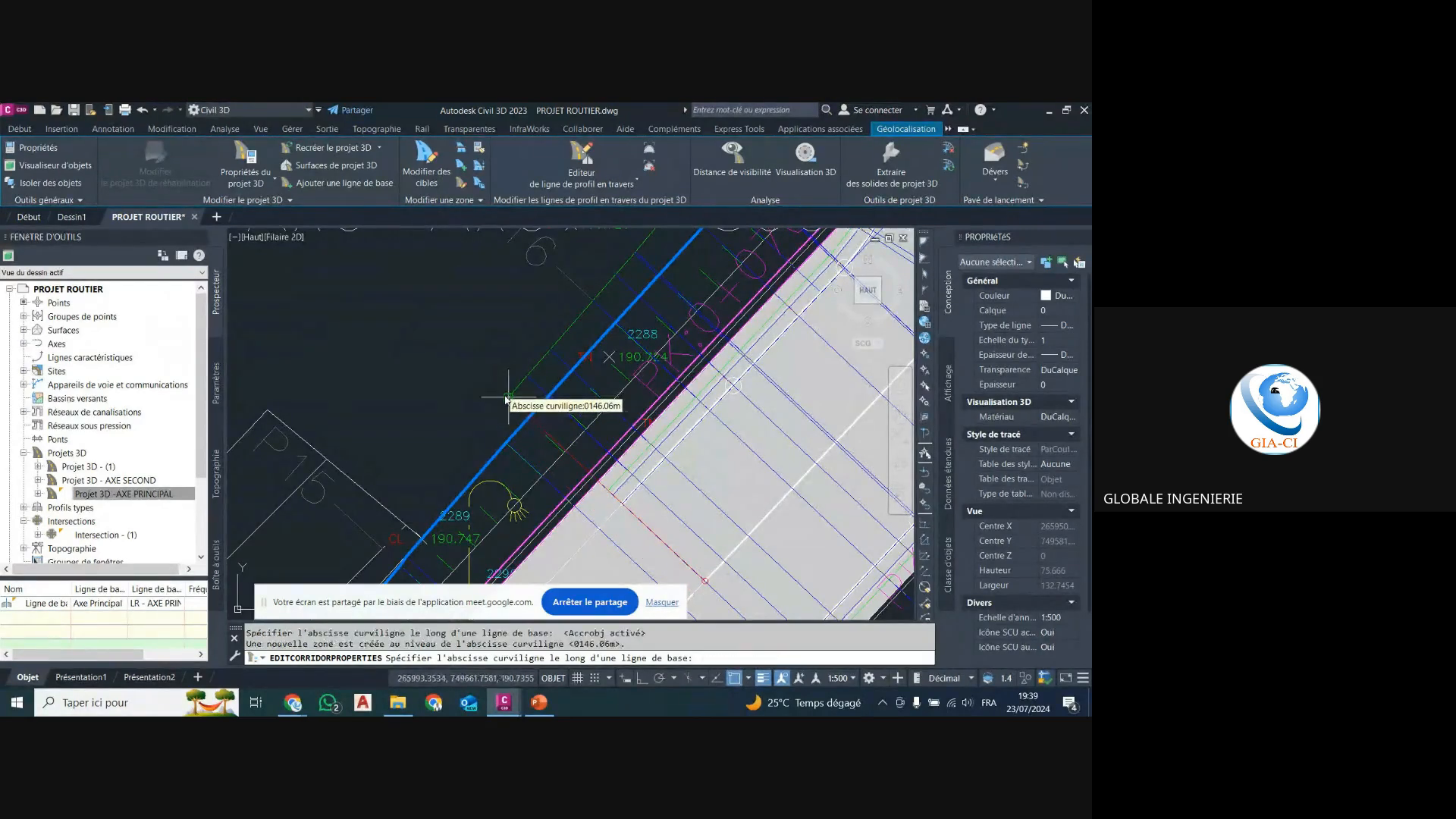
Split the main road region again at station 0188.03 m, on the far end of the intersection corridor, and finish splitting.
scroll(486, 410, down, 5)
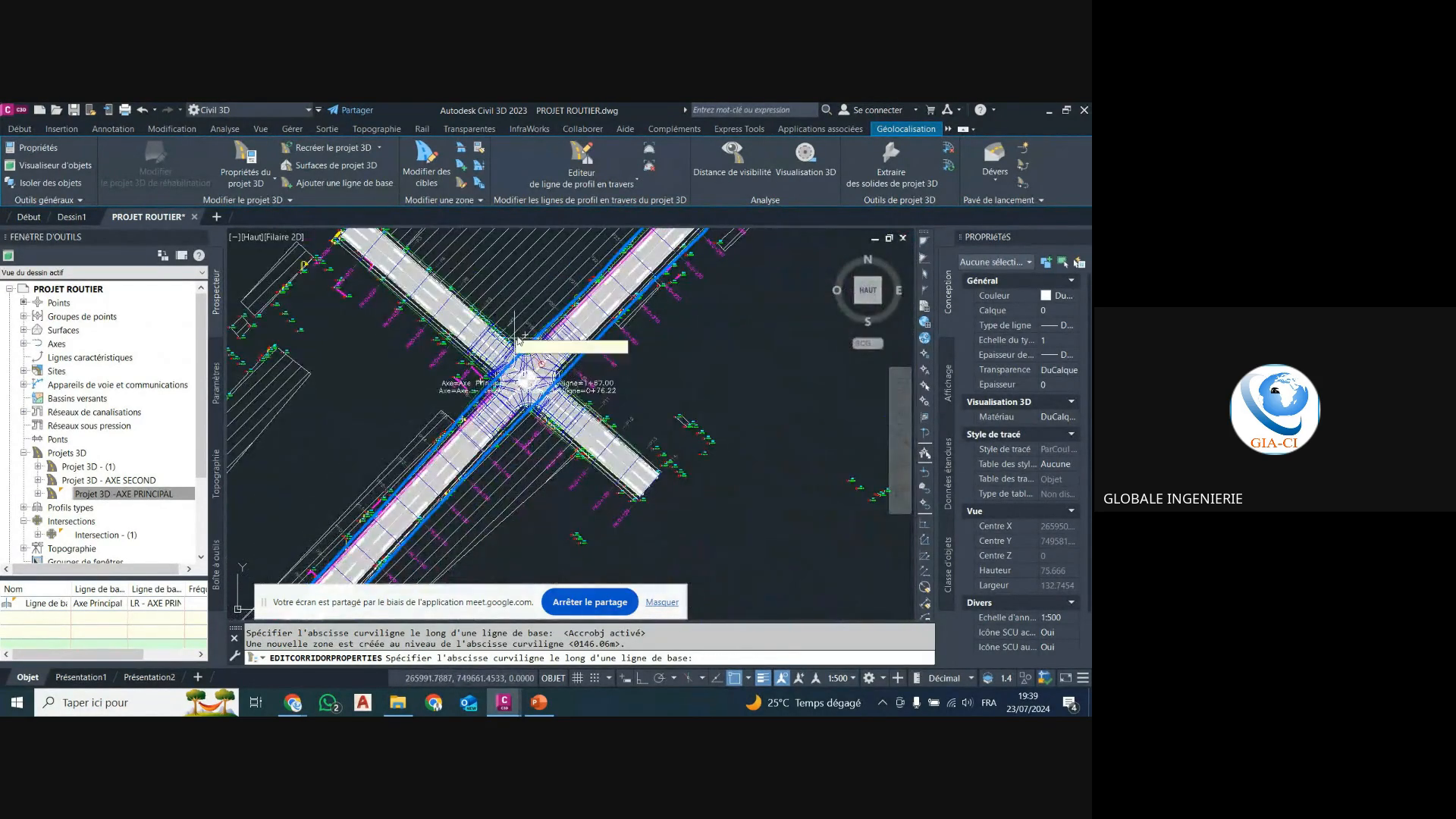
scroll(523, 333, up, 5)
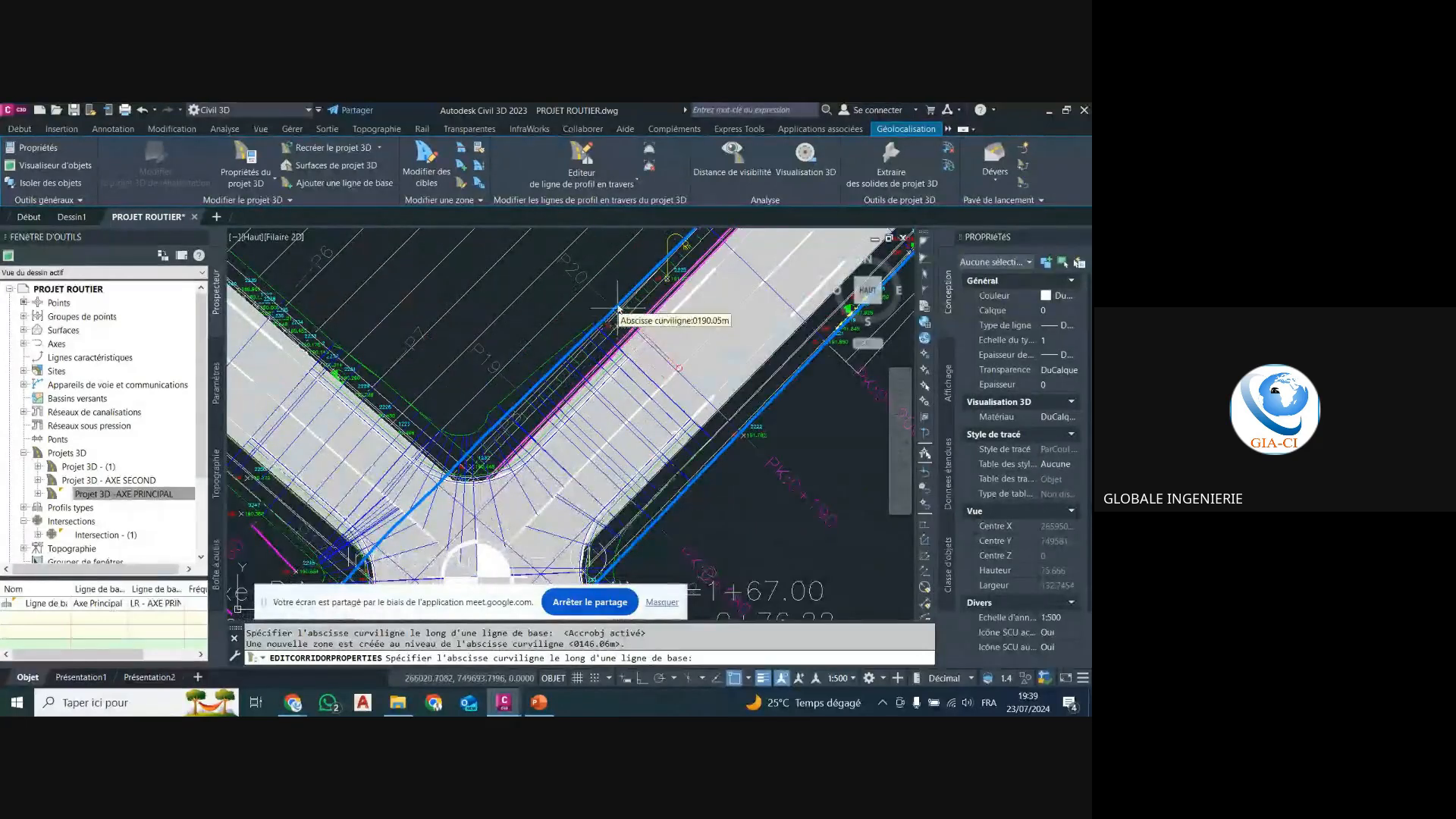
scroll(616, 311, up, 4)
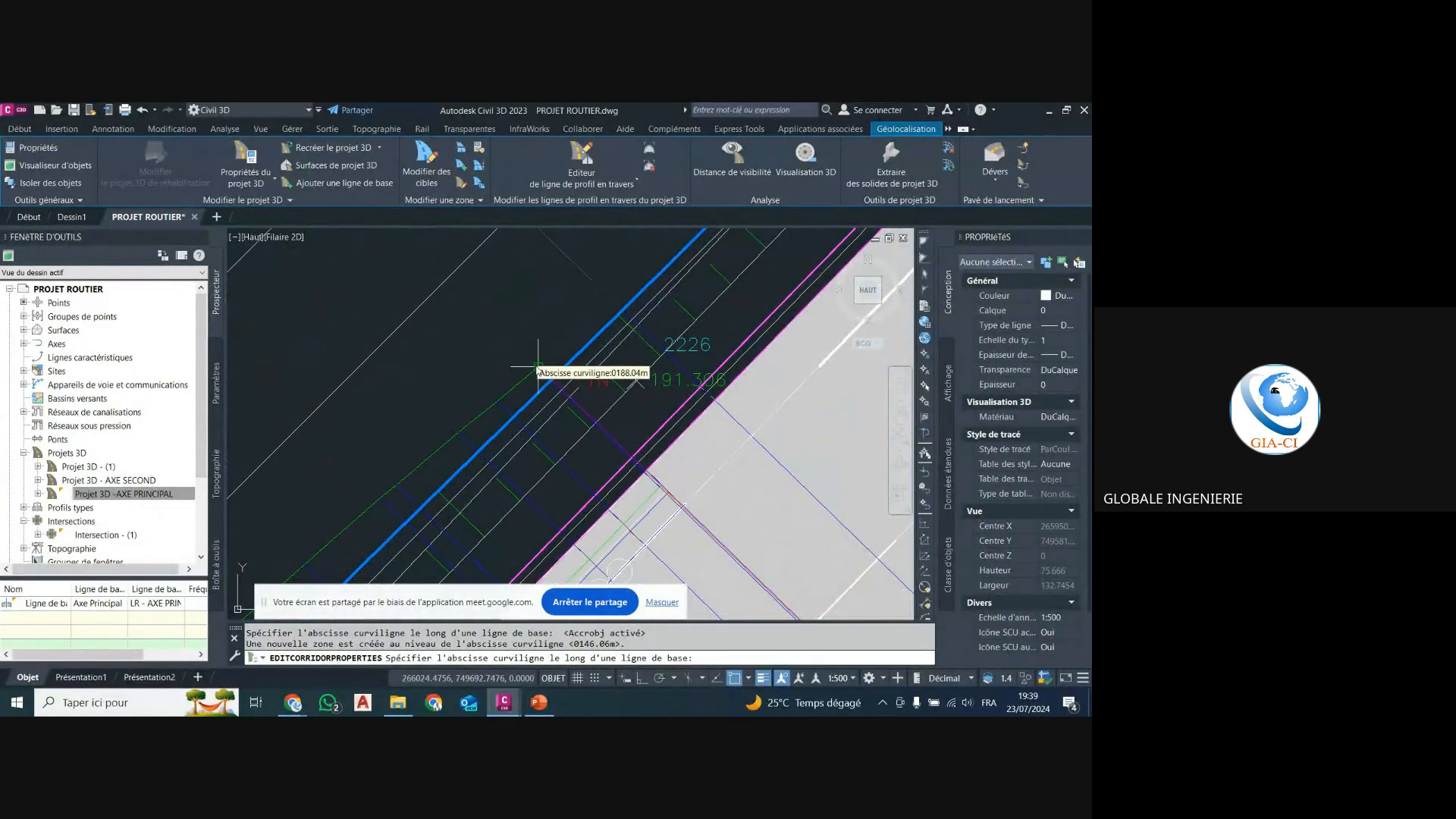
click(537, 368)
key(Return)
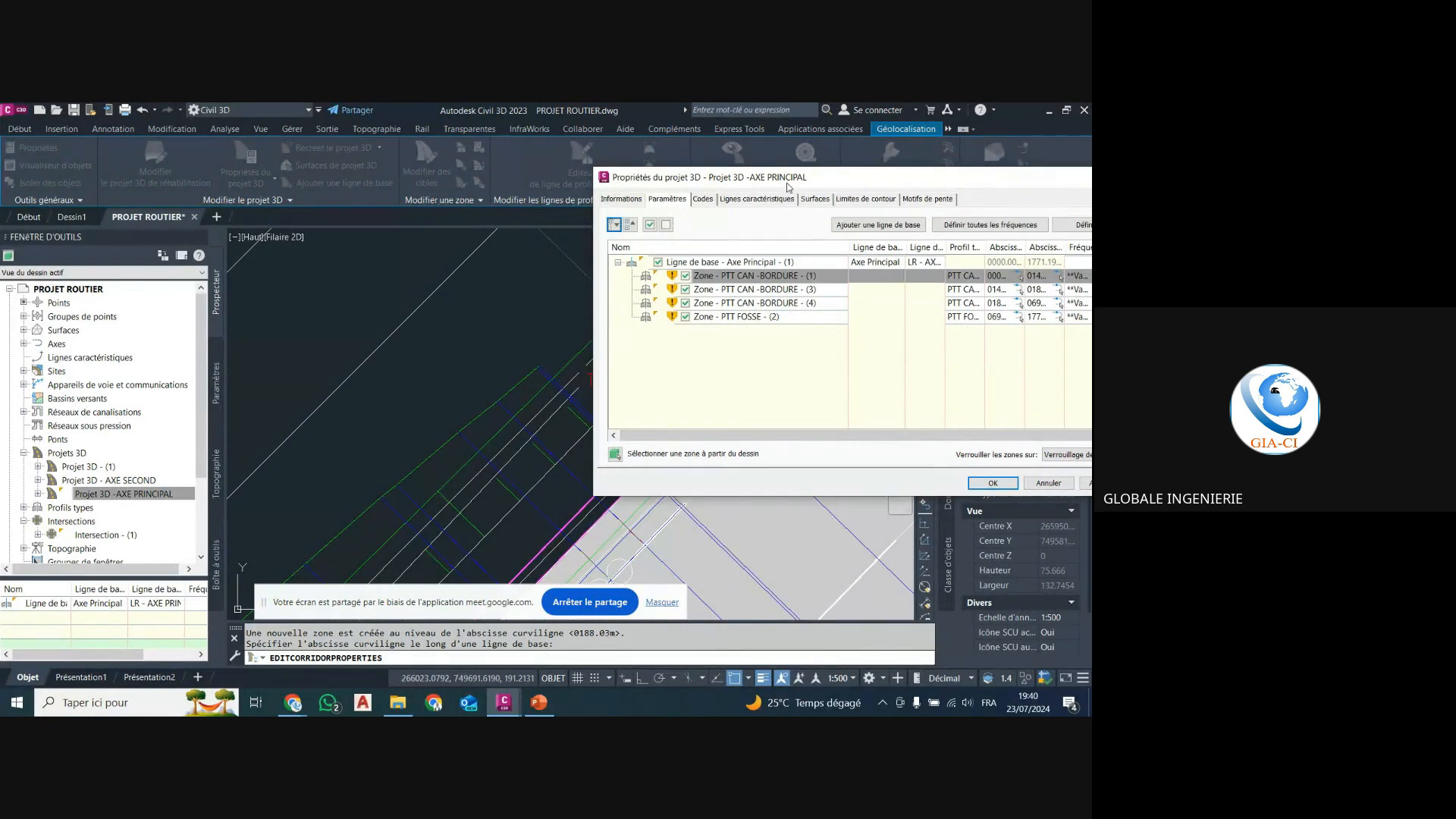
Widen the corridor properties dialog and check the start and end stations of the three PTT CAN -BORDURE regions.
drag(789, 187, 487, 124)
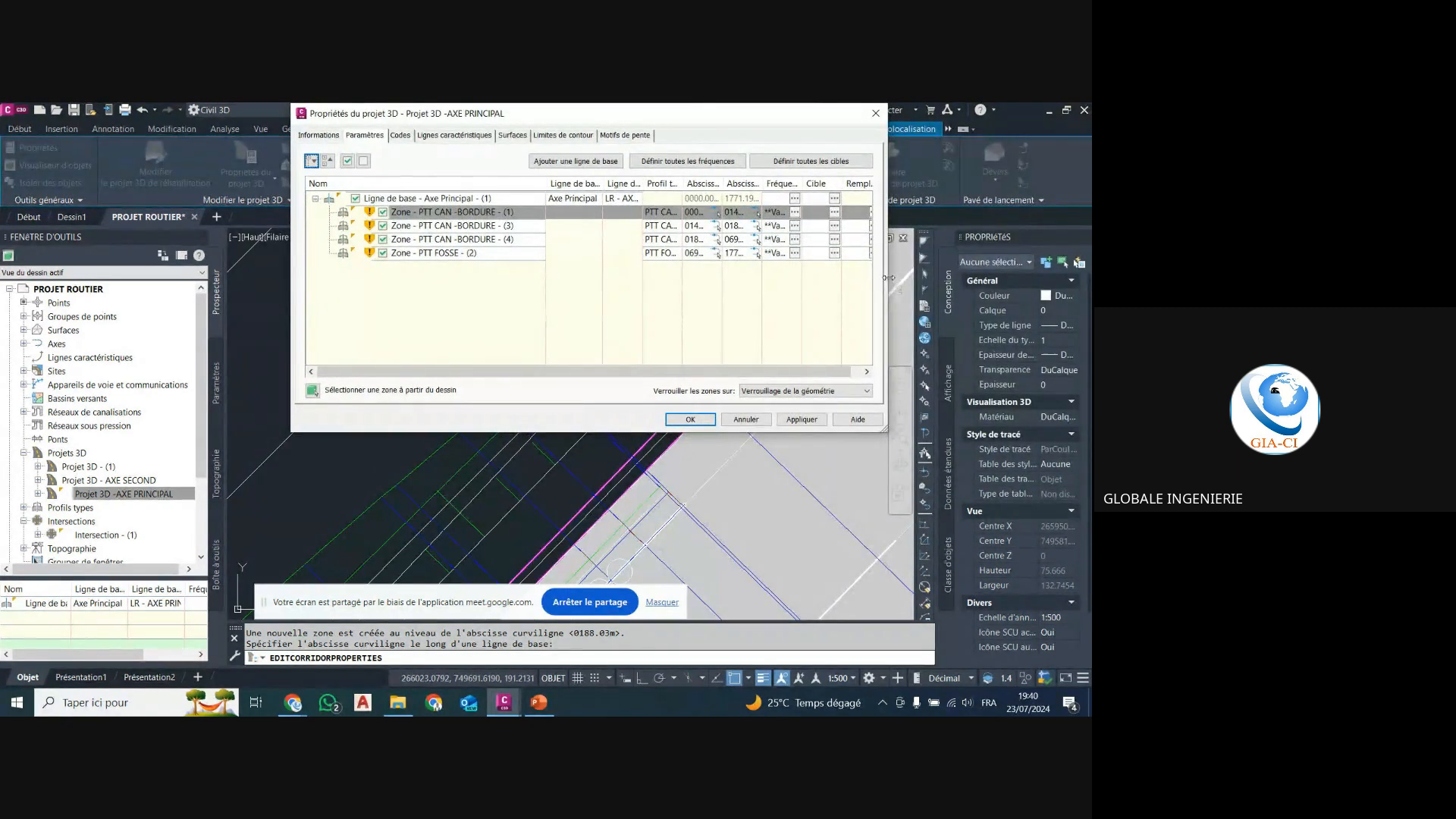
drag(890, 278, 1024, 280)
double_click(744, 230)
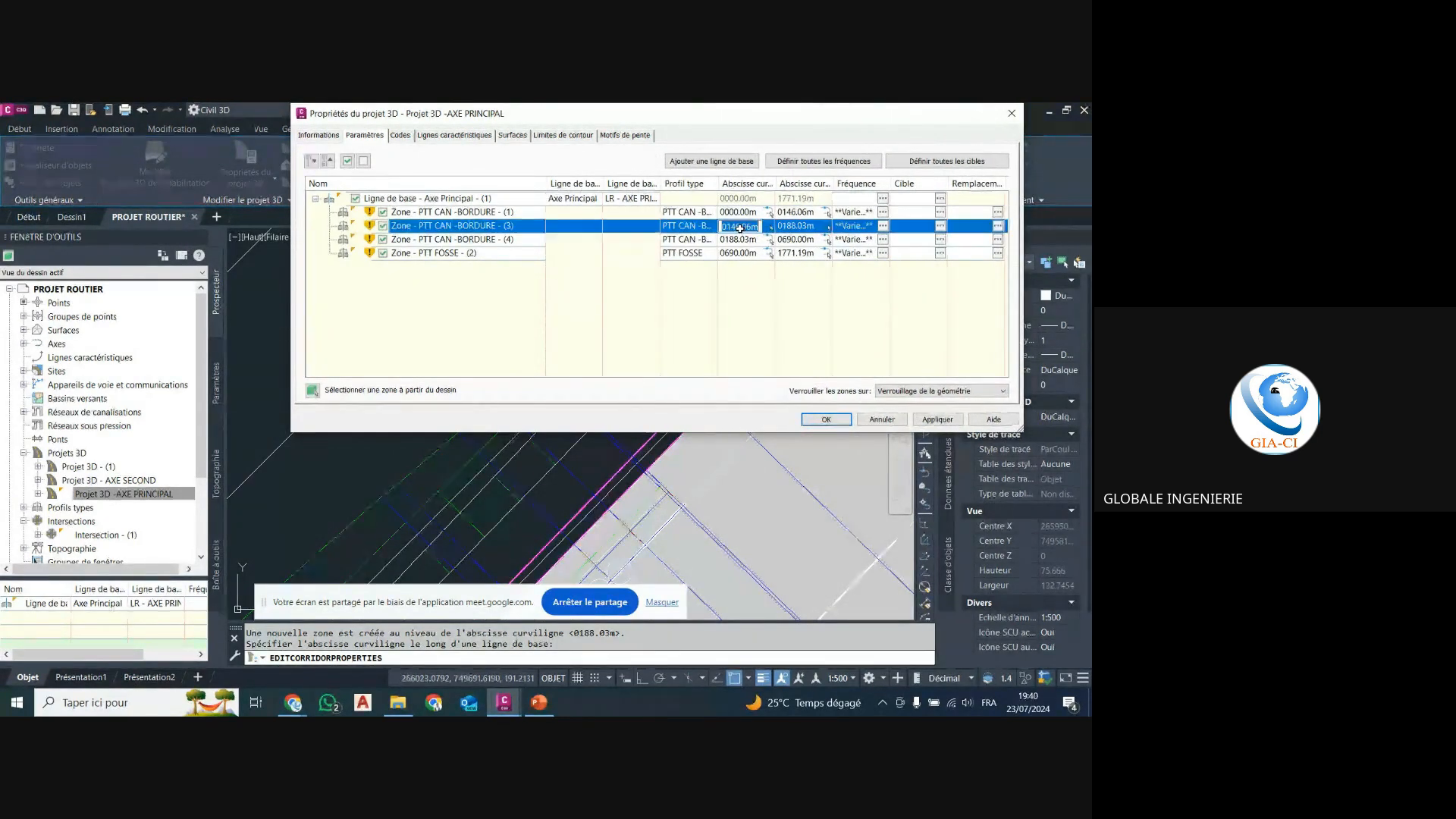
click(448, 213)
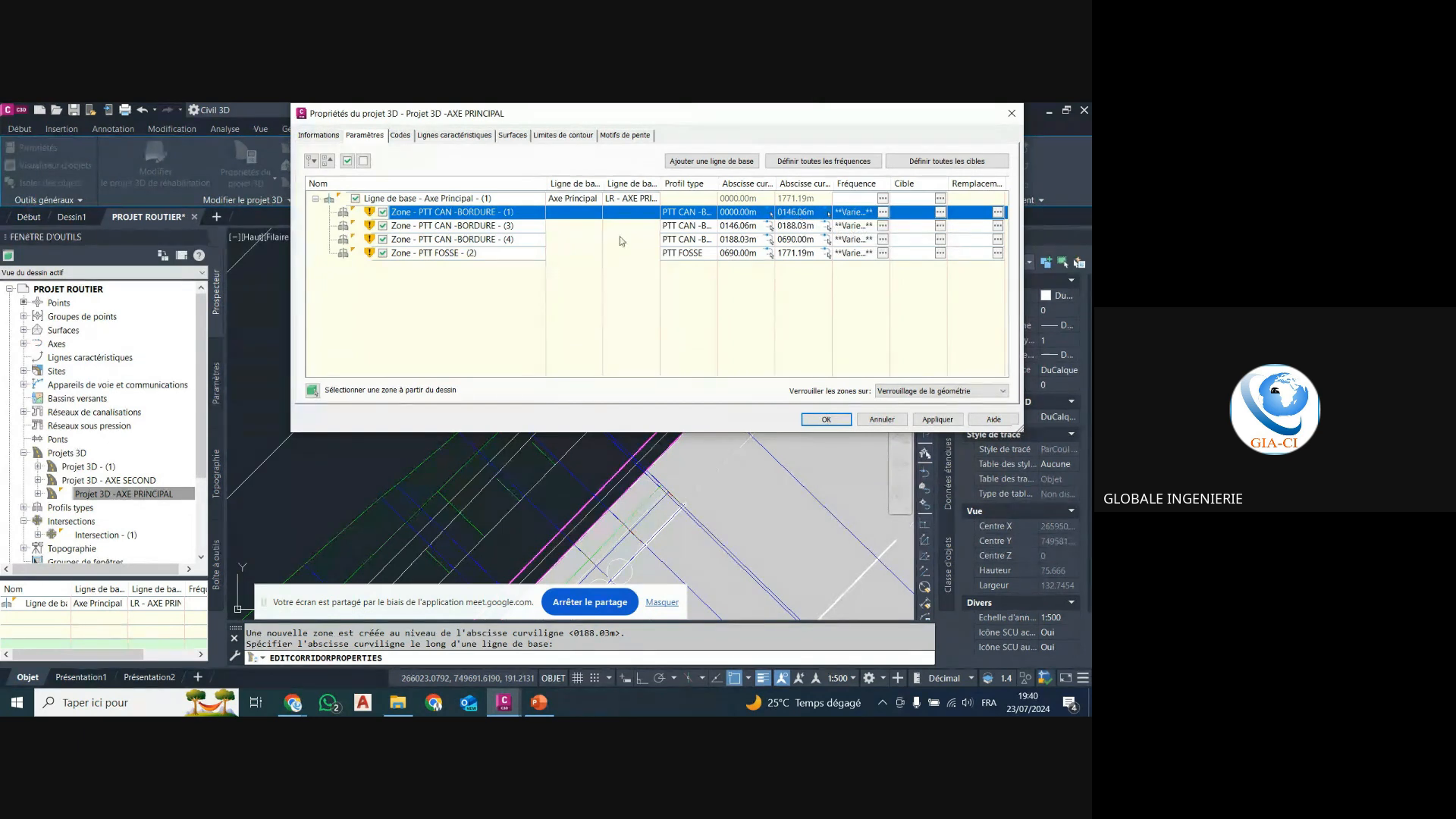
click(458, 226)
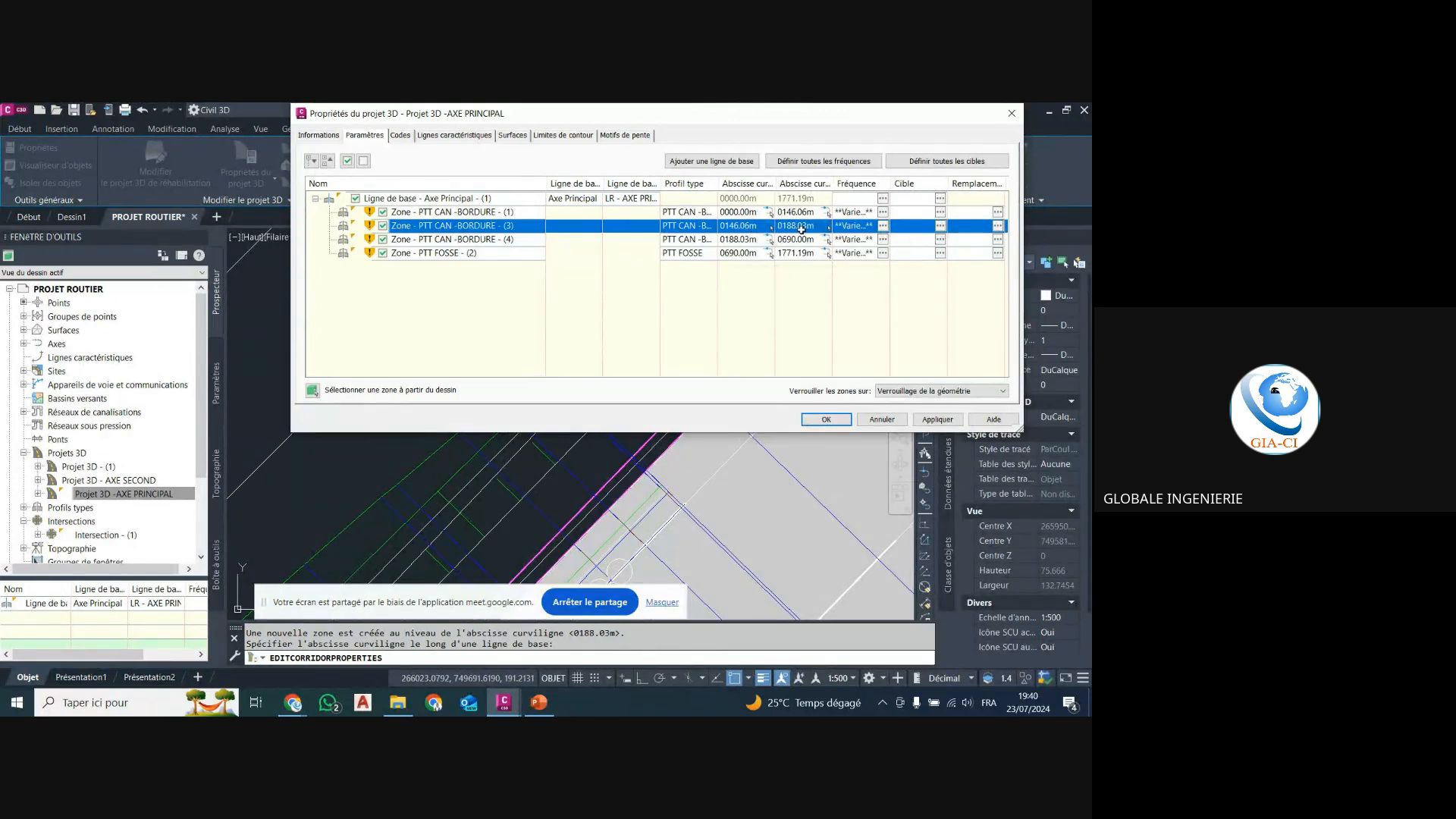
double_click(740, 242)
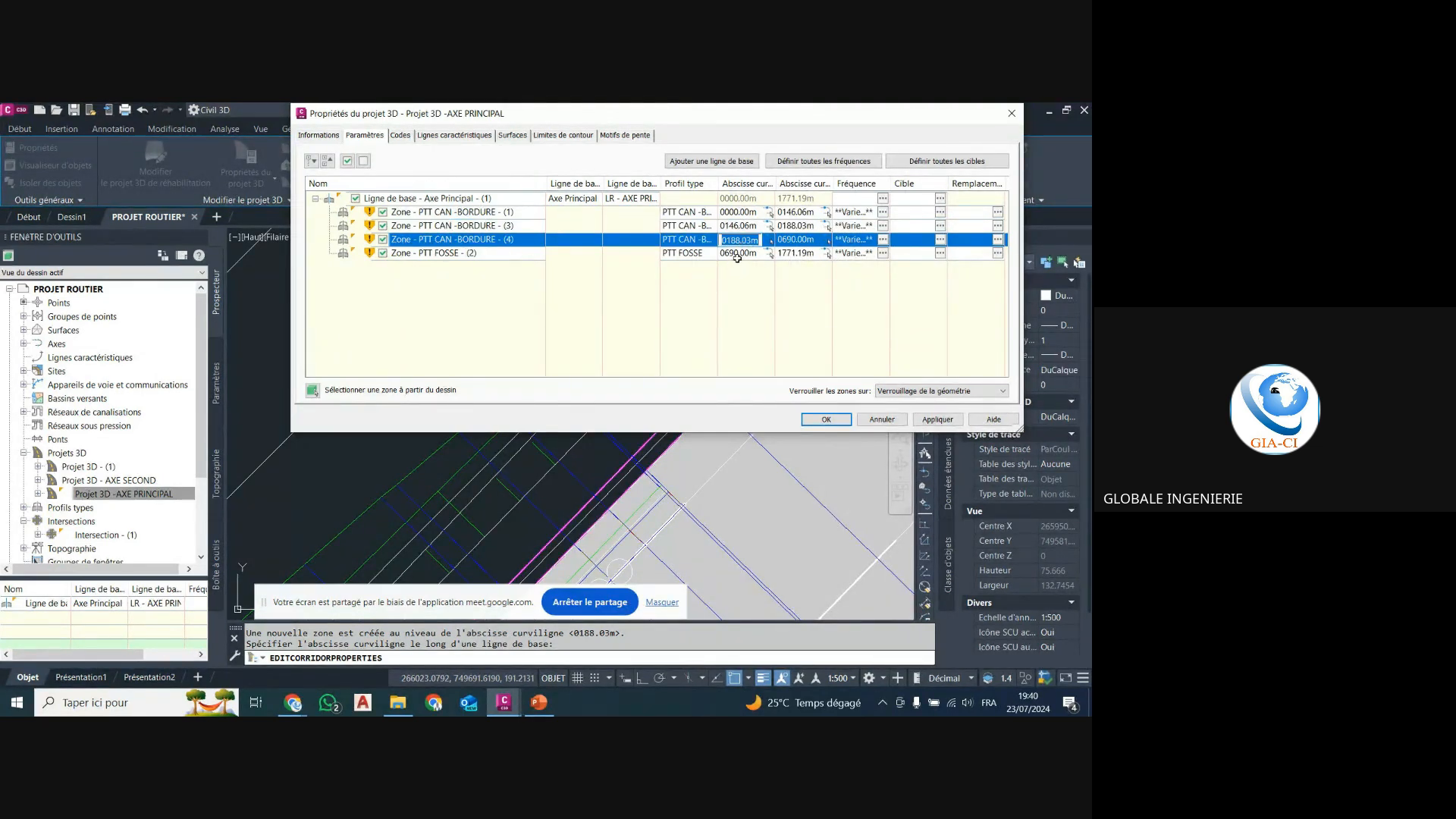
Delete the PTT CAN -BORDURE region between stations 0146.06 m and 0188.03 m from the main road corridor and rebuild the corridor.
double_click(737, 256)
double_click(747, 227)
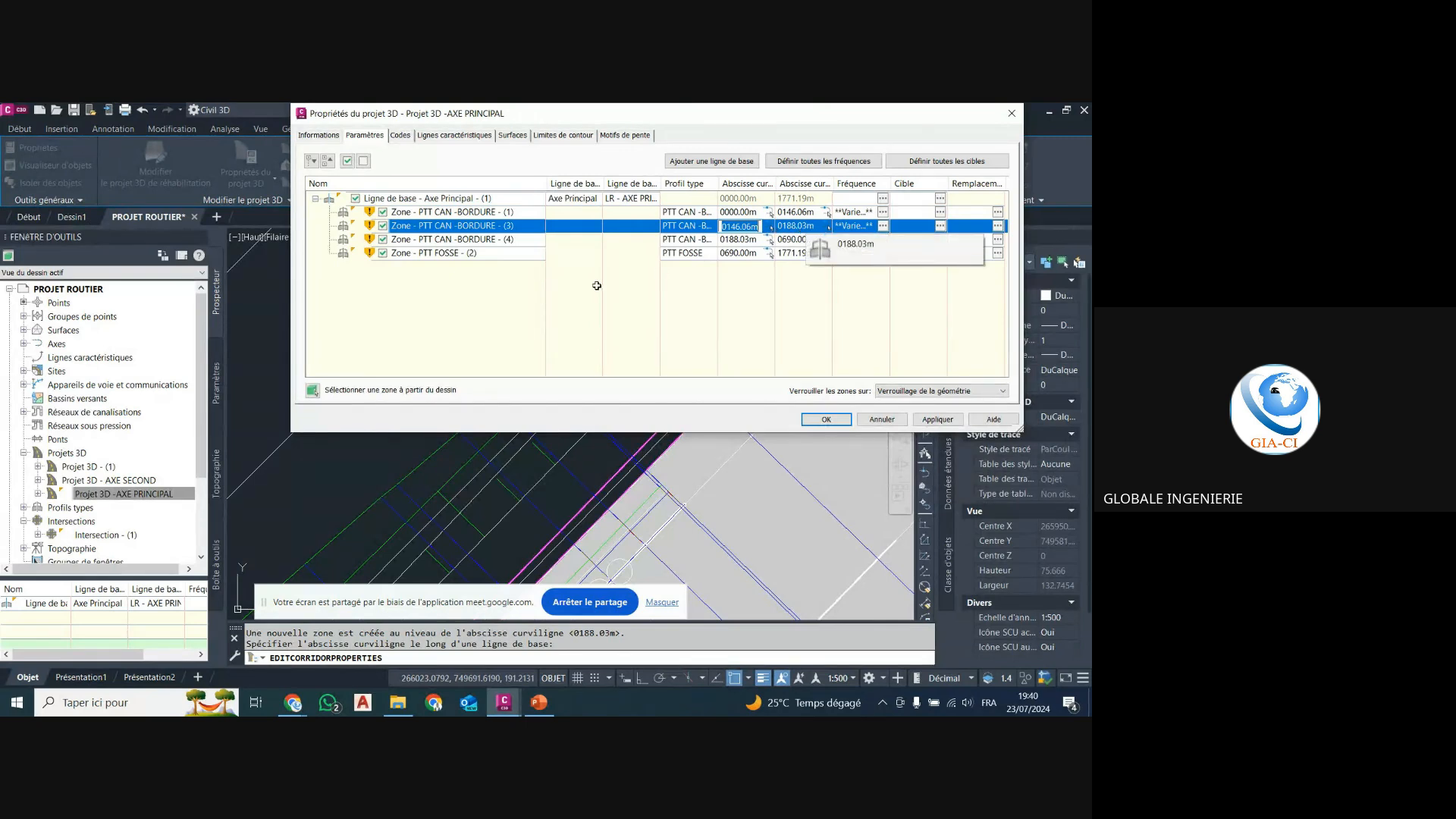
click(523, 288)
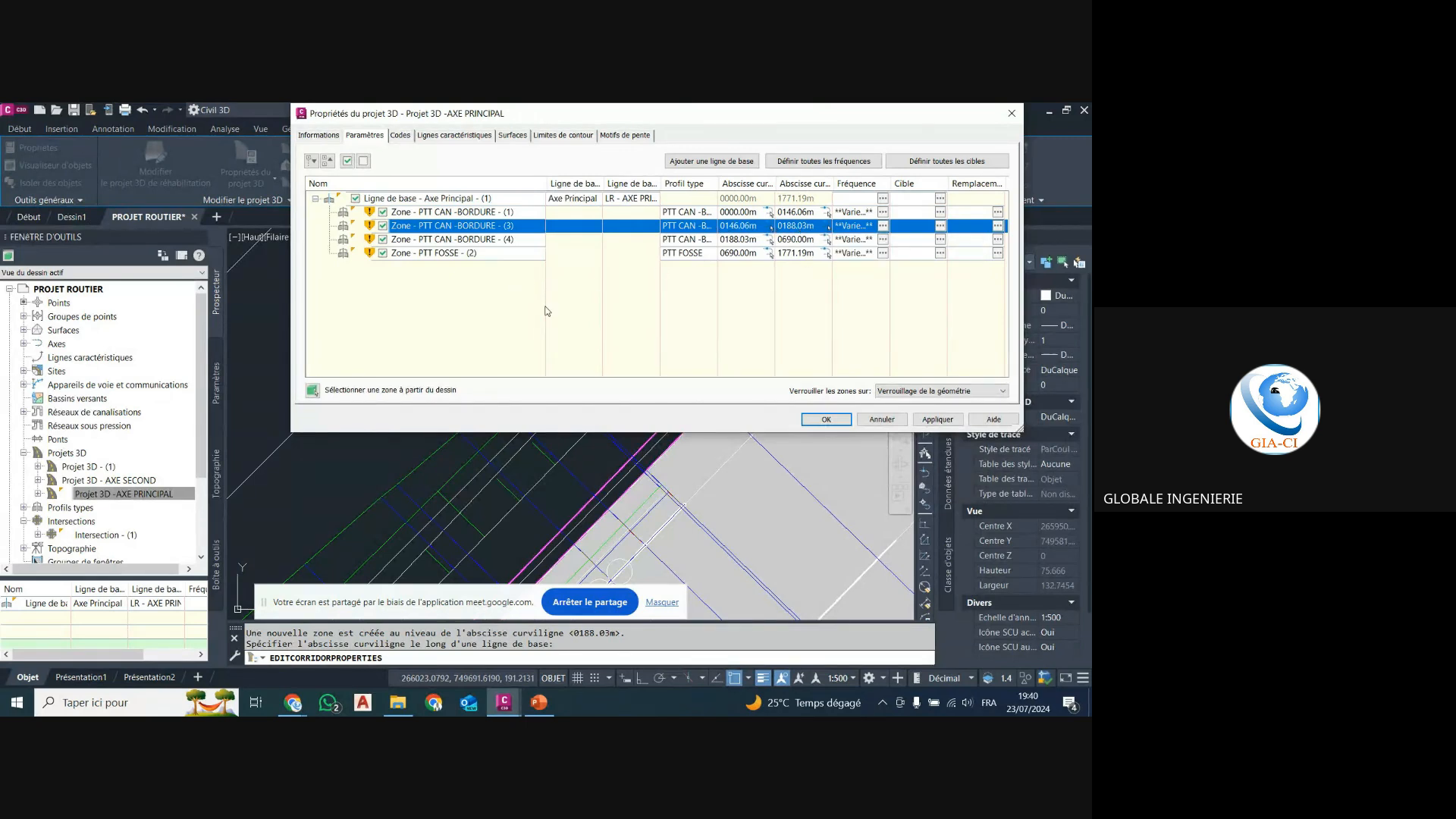
right_click(486, 225)
click(544, 273)
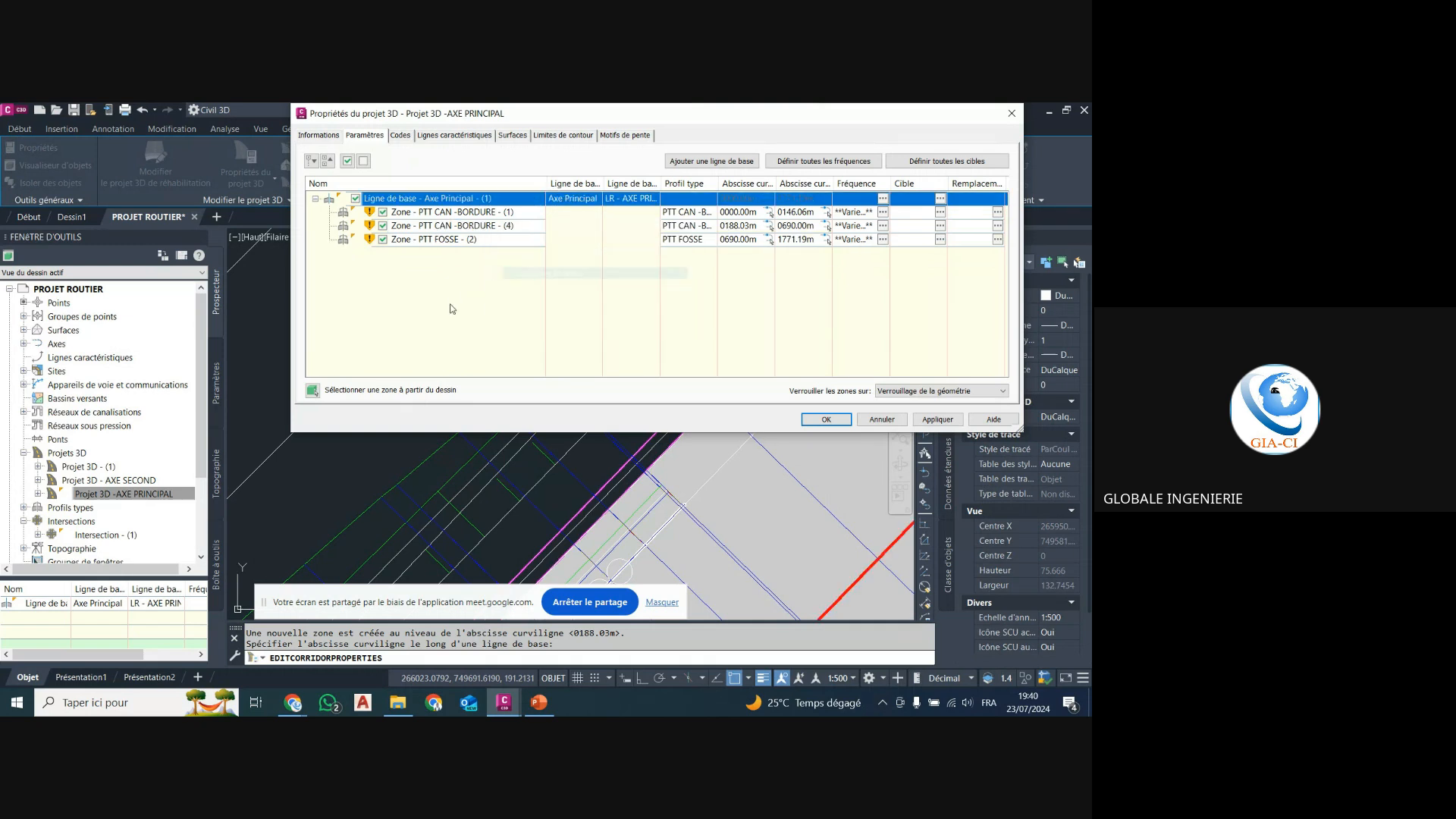
click(946, 419)
click(446, 369)
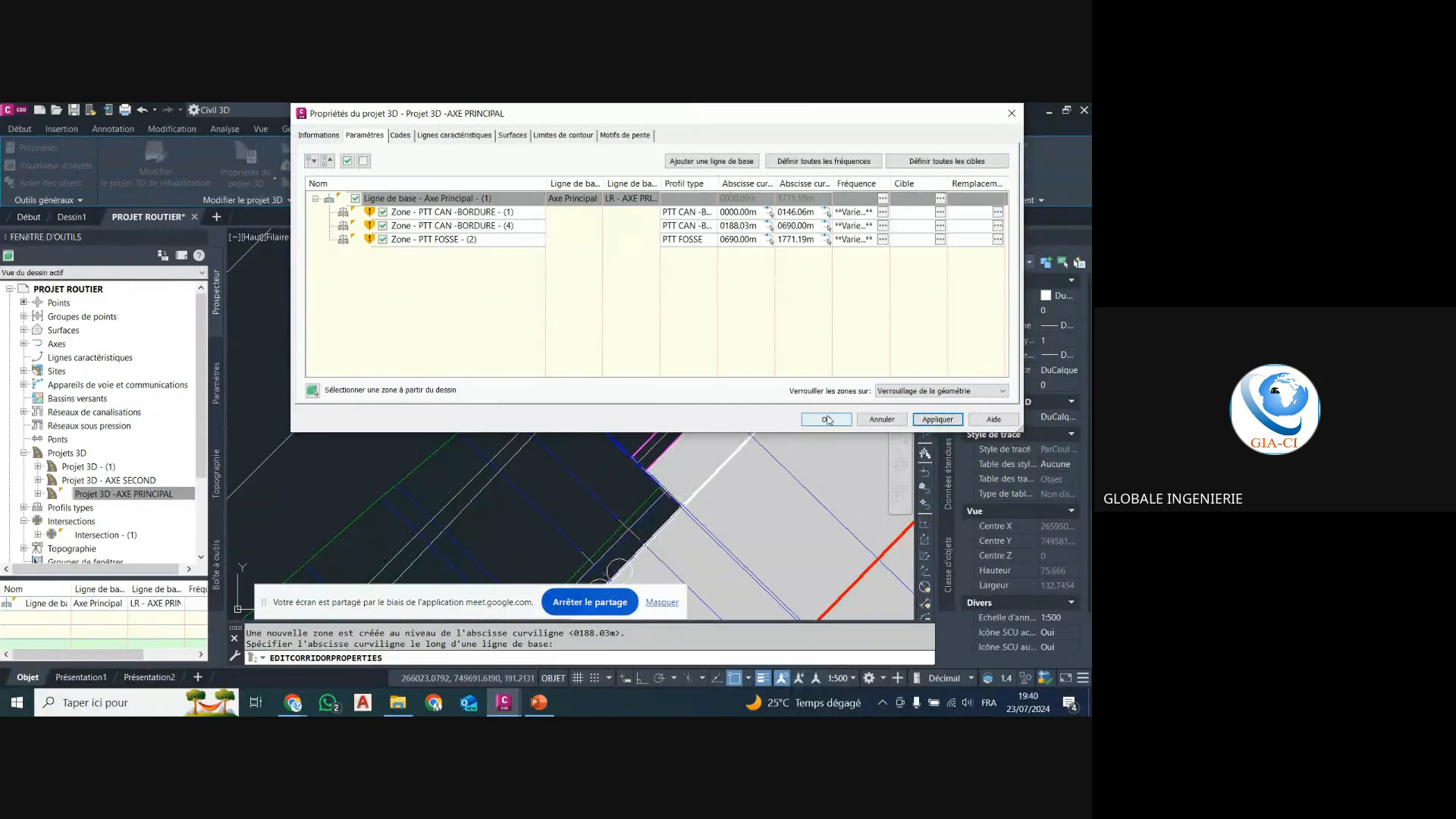
click(827, 419)
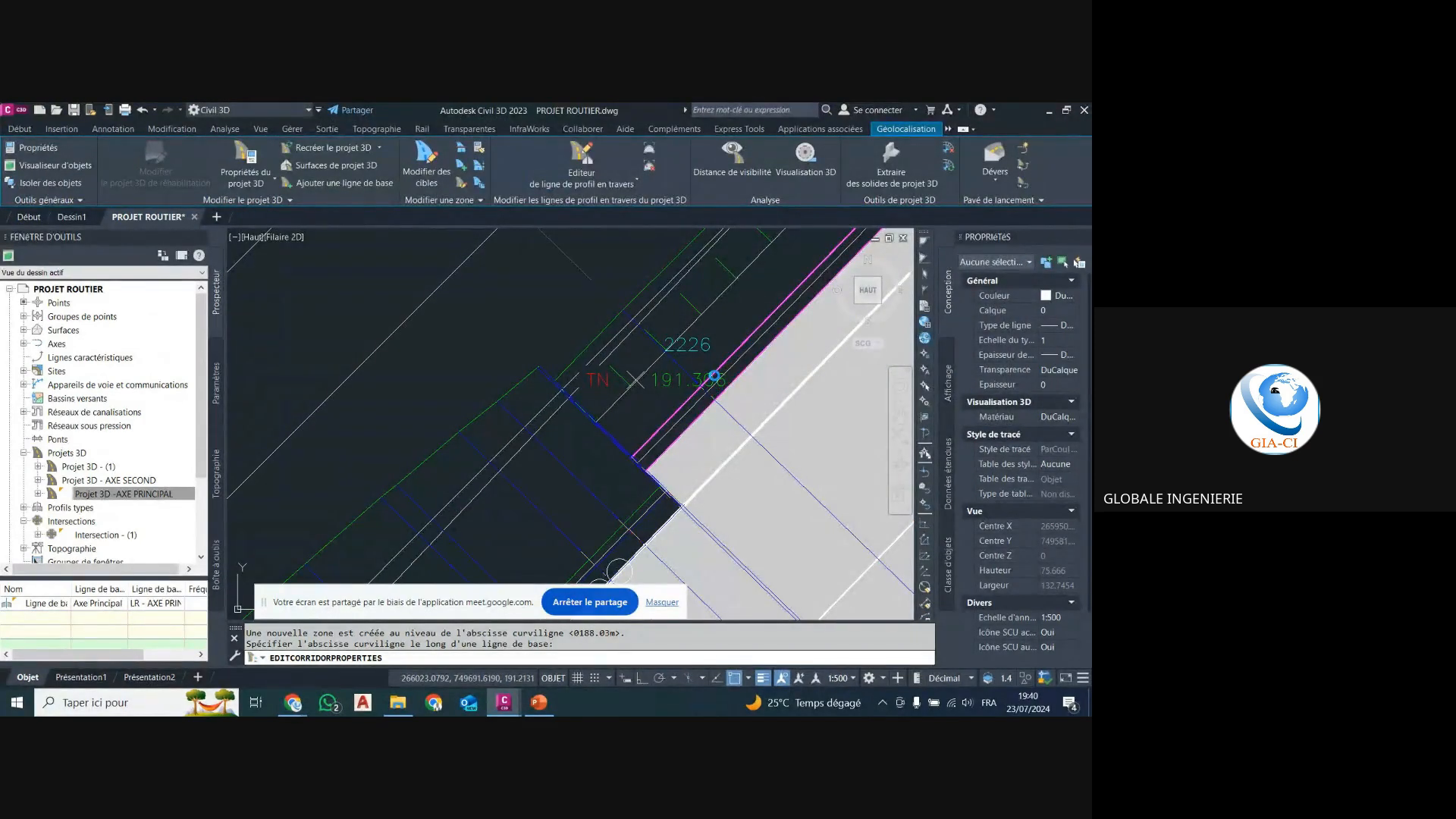
Highlight the main road corridor and examine in plan how its regions stop on both sides of the intersection.
click(712, 371)
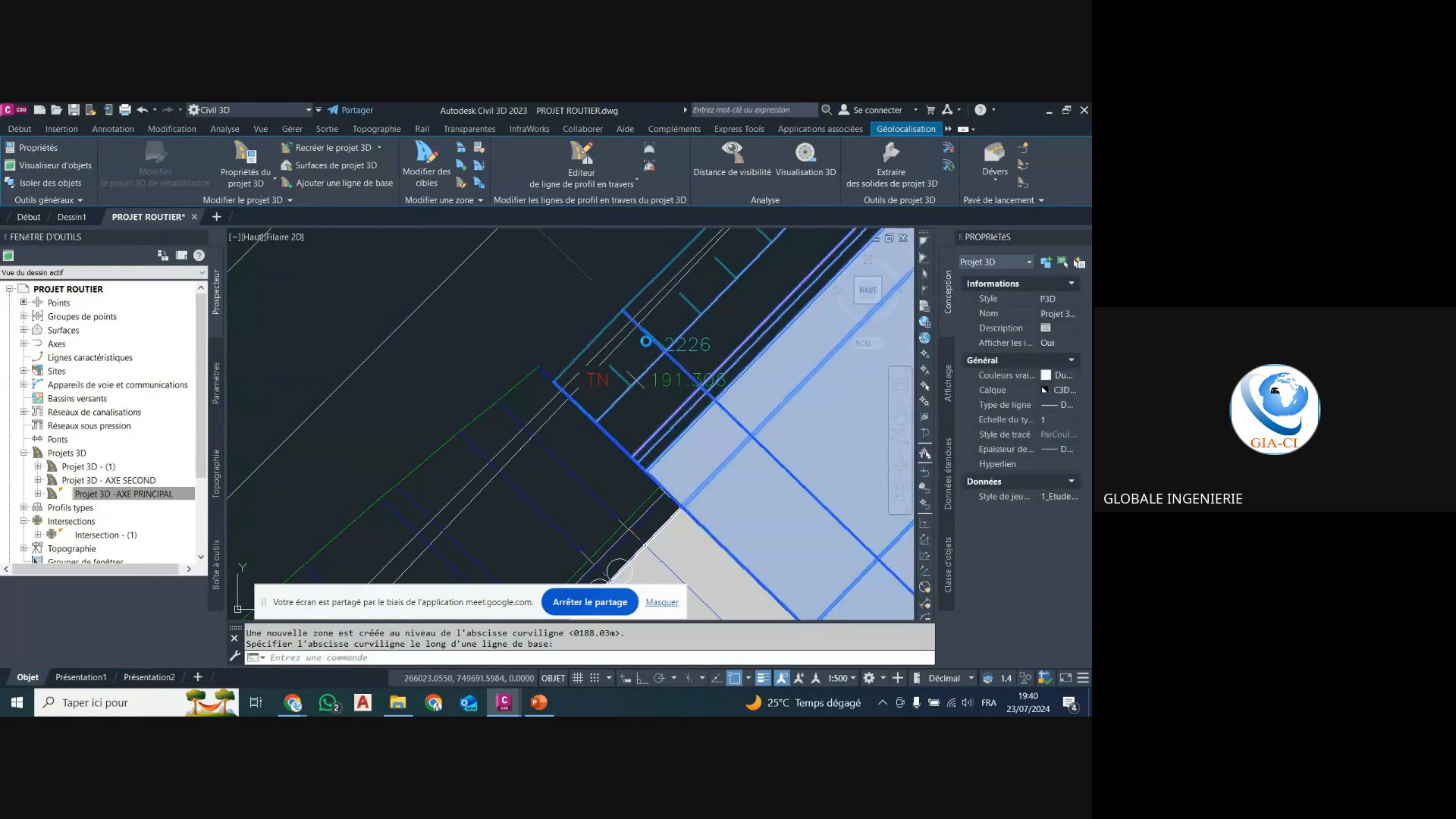
scroll(636, 302, down, 5)
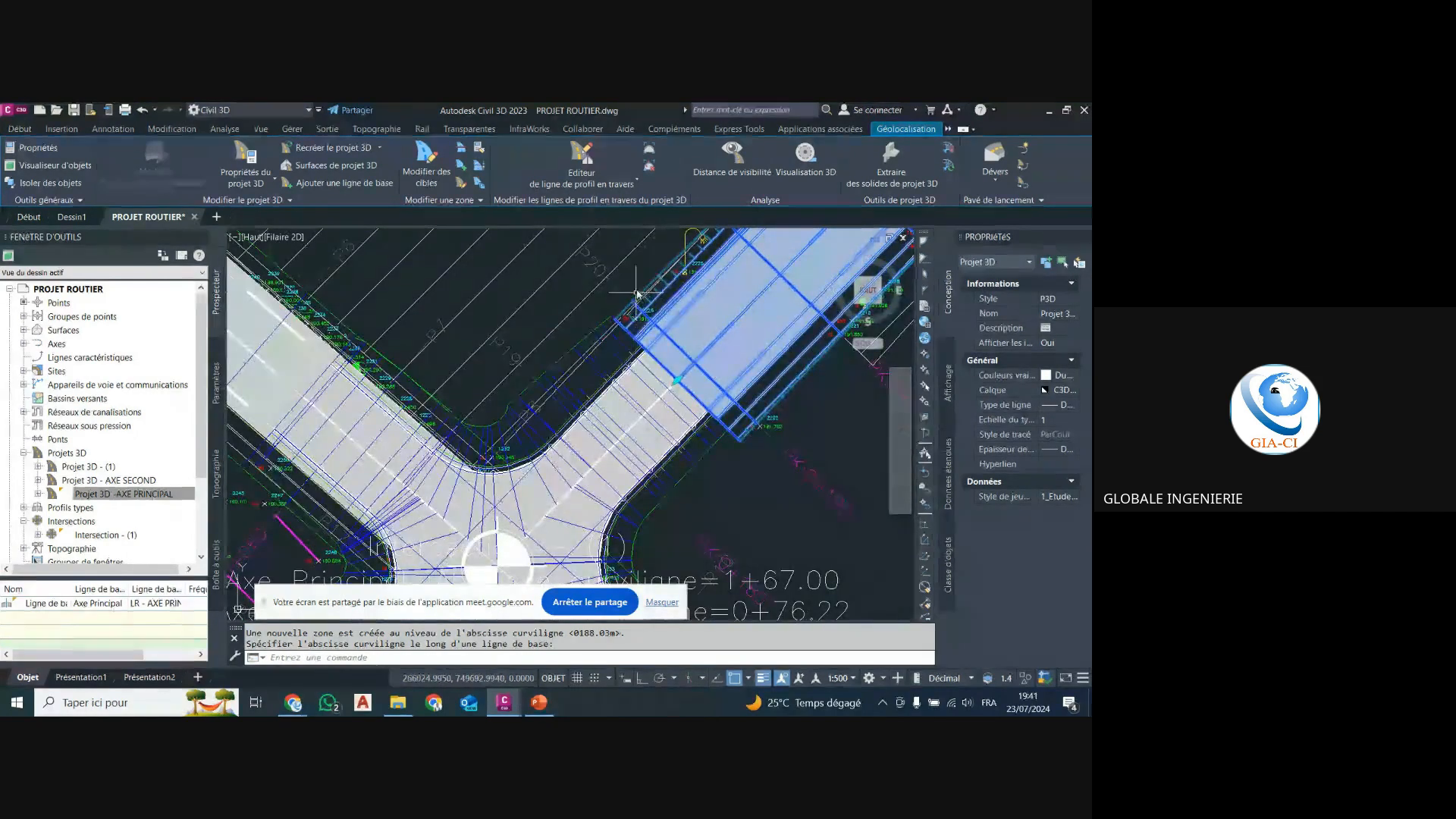
scroll(614, 431, down, 2)
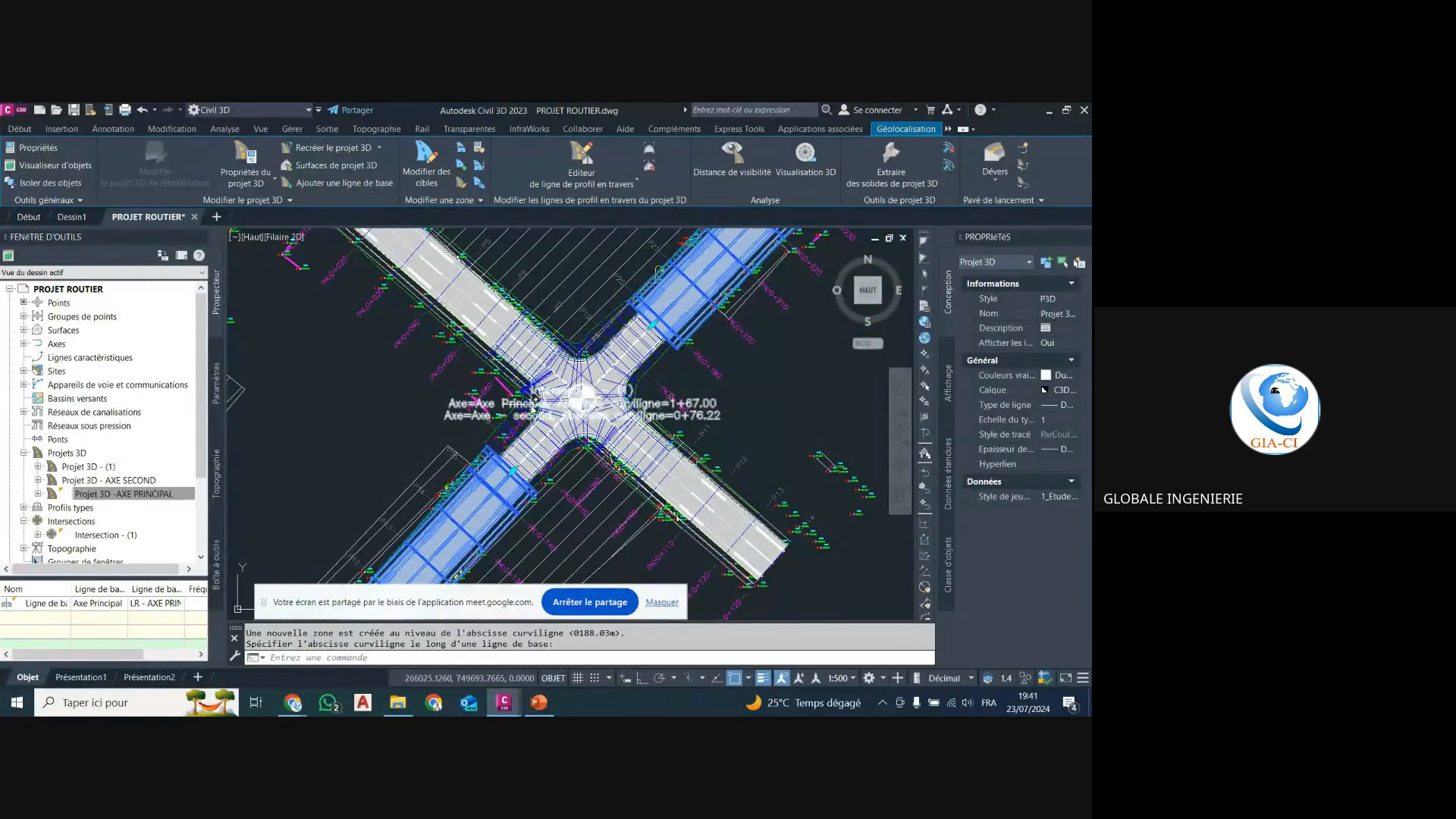
scroll(603, 325, down, 2)
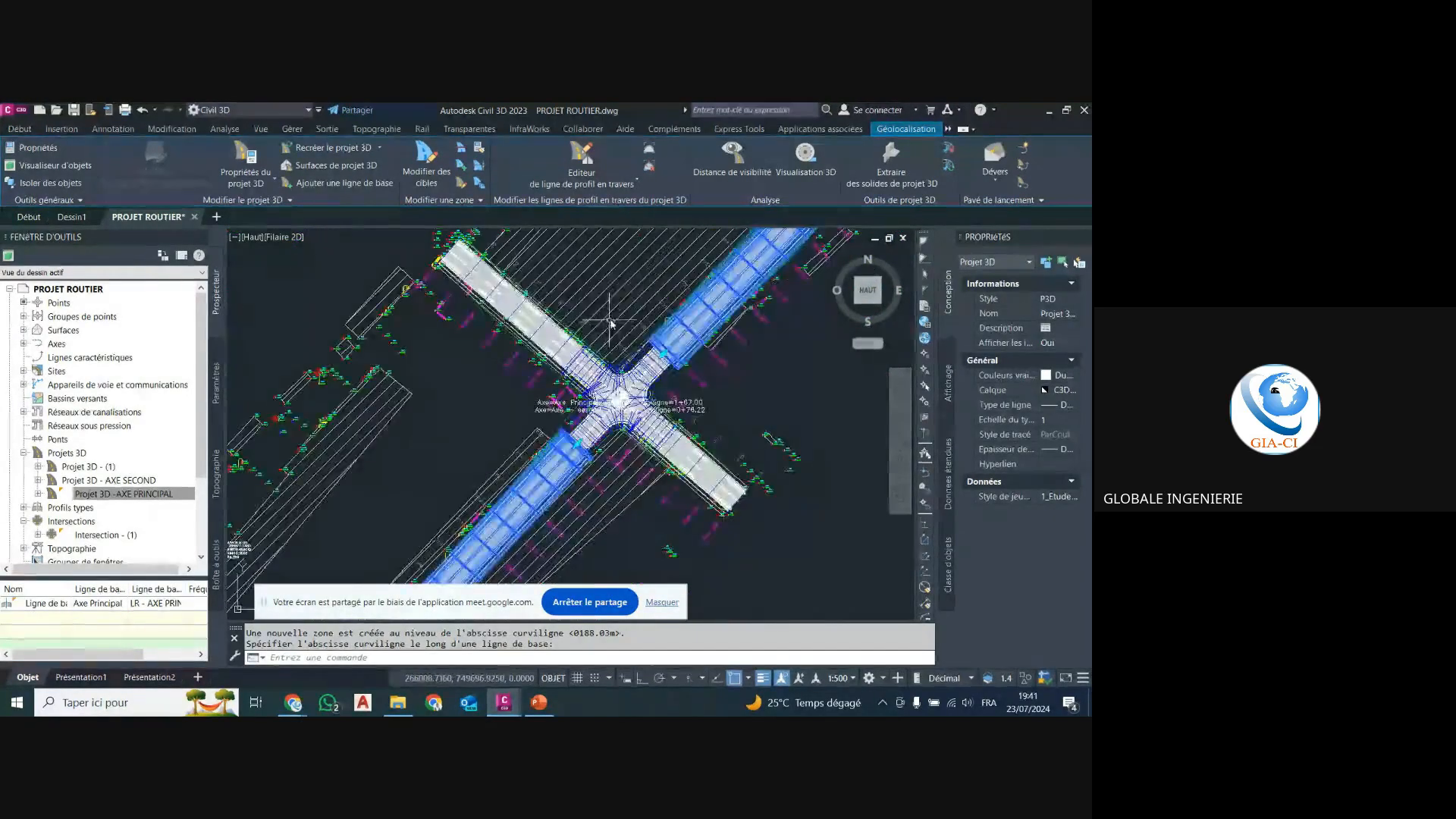
scroll(610, 325, up, 3)
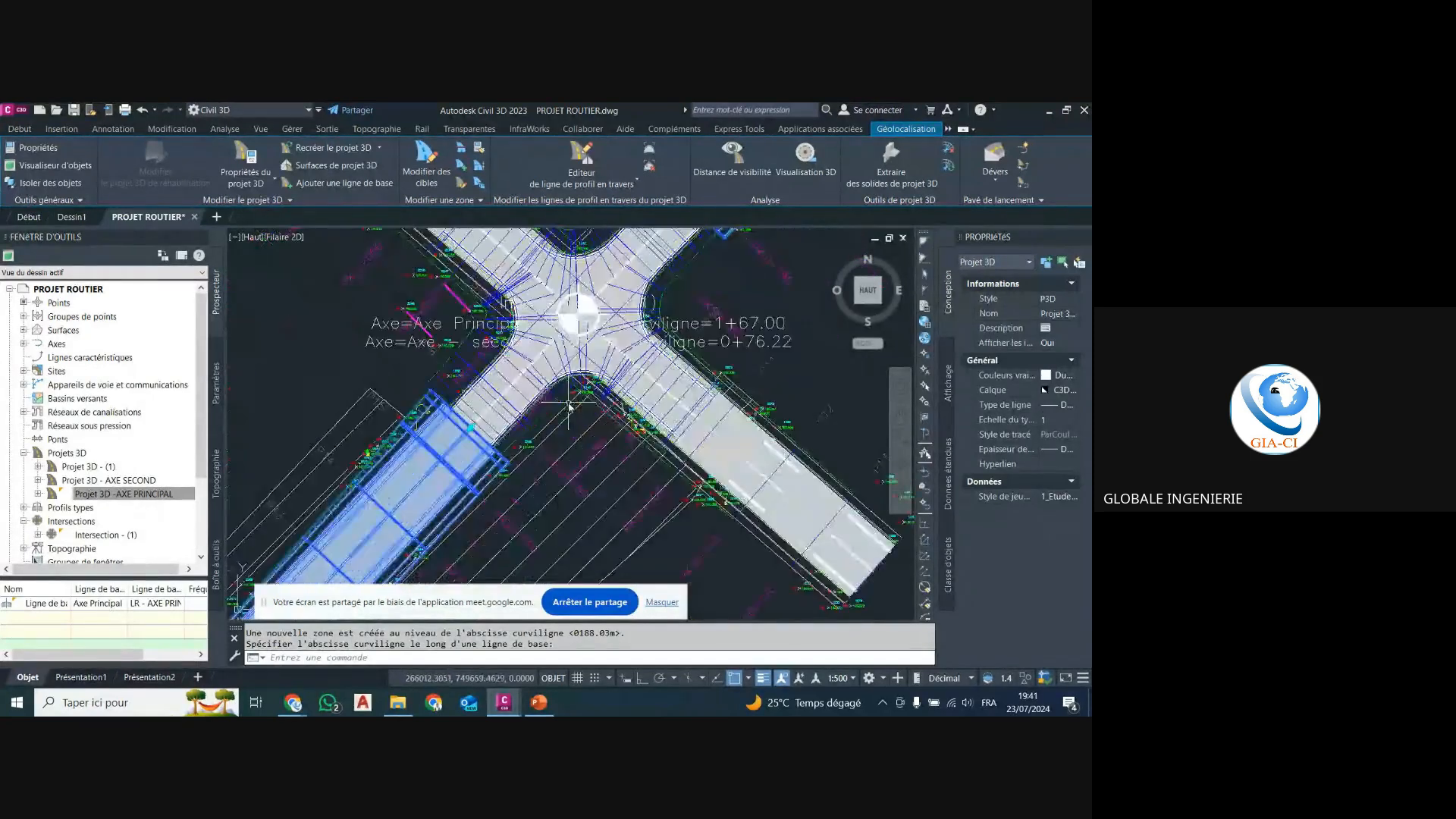
scroll(506, 404, down, 2)
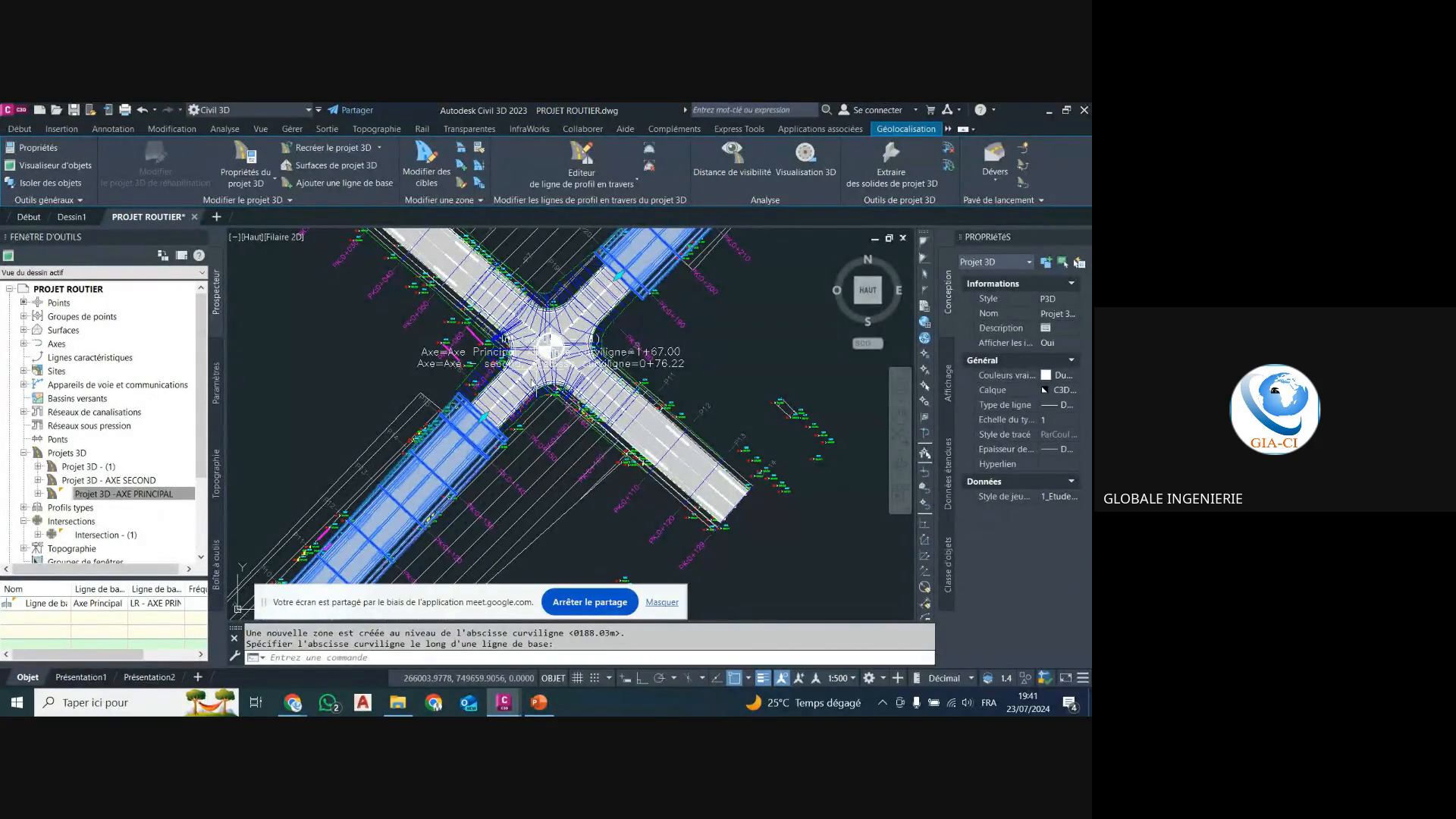
scroll(510, 430, down, 10)
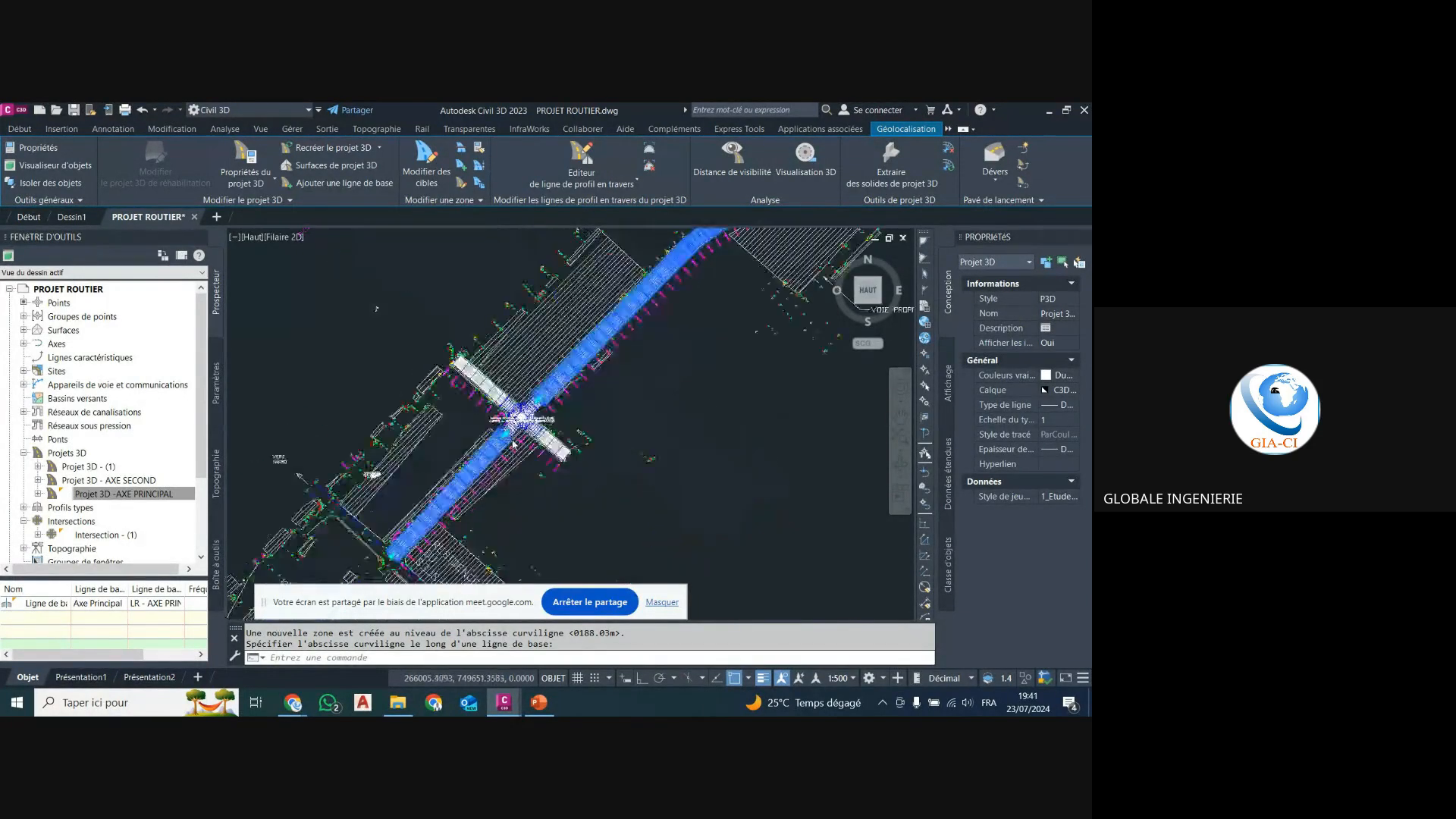
scroll(657, 294, up, 5)
scroll(658, 300, down, 5)
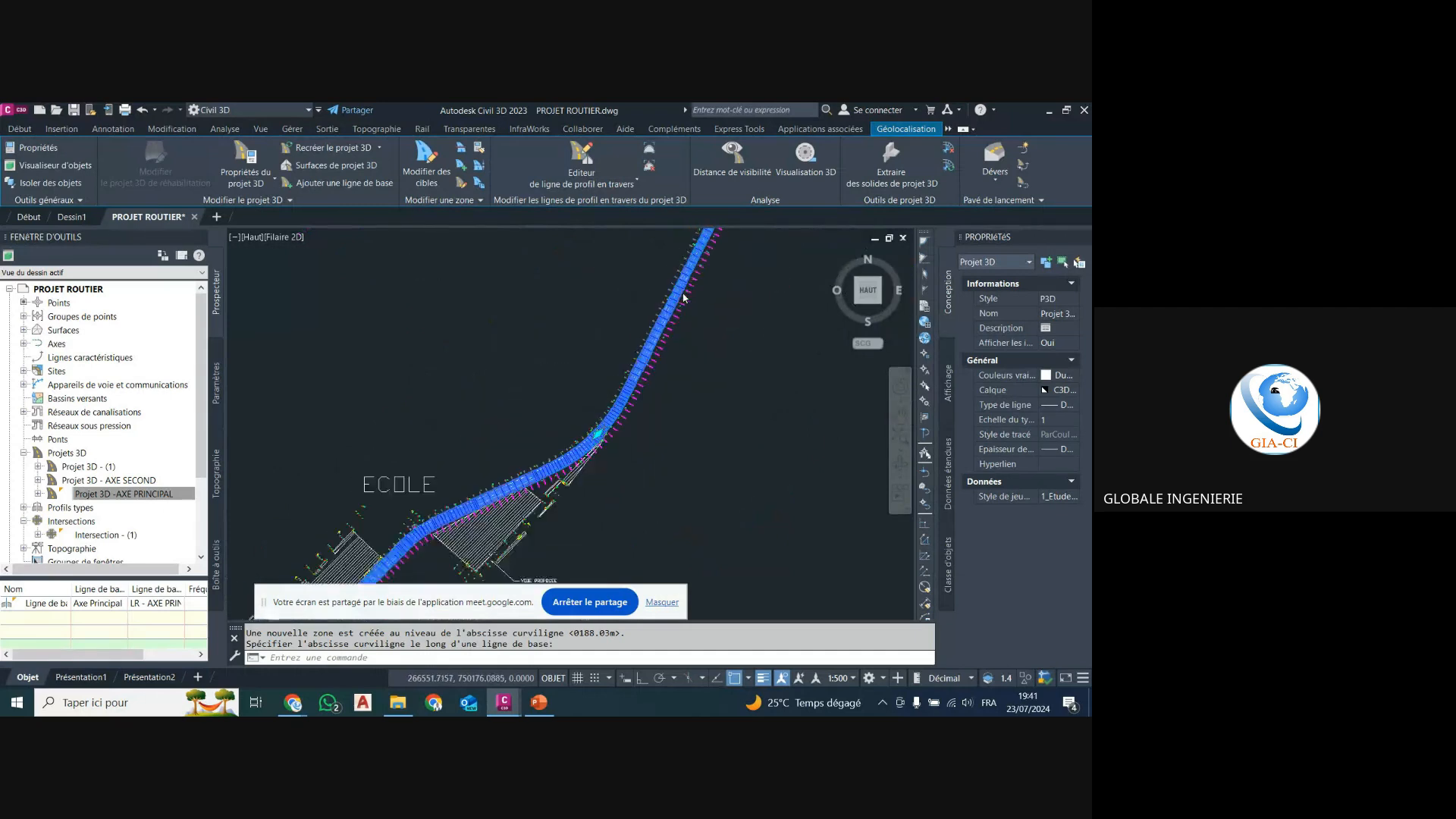
scroll(545, 415, up, 6)
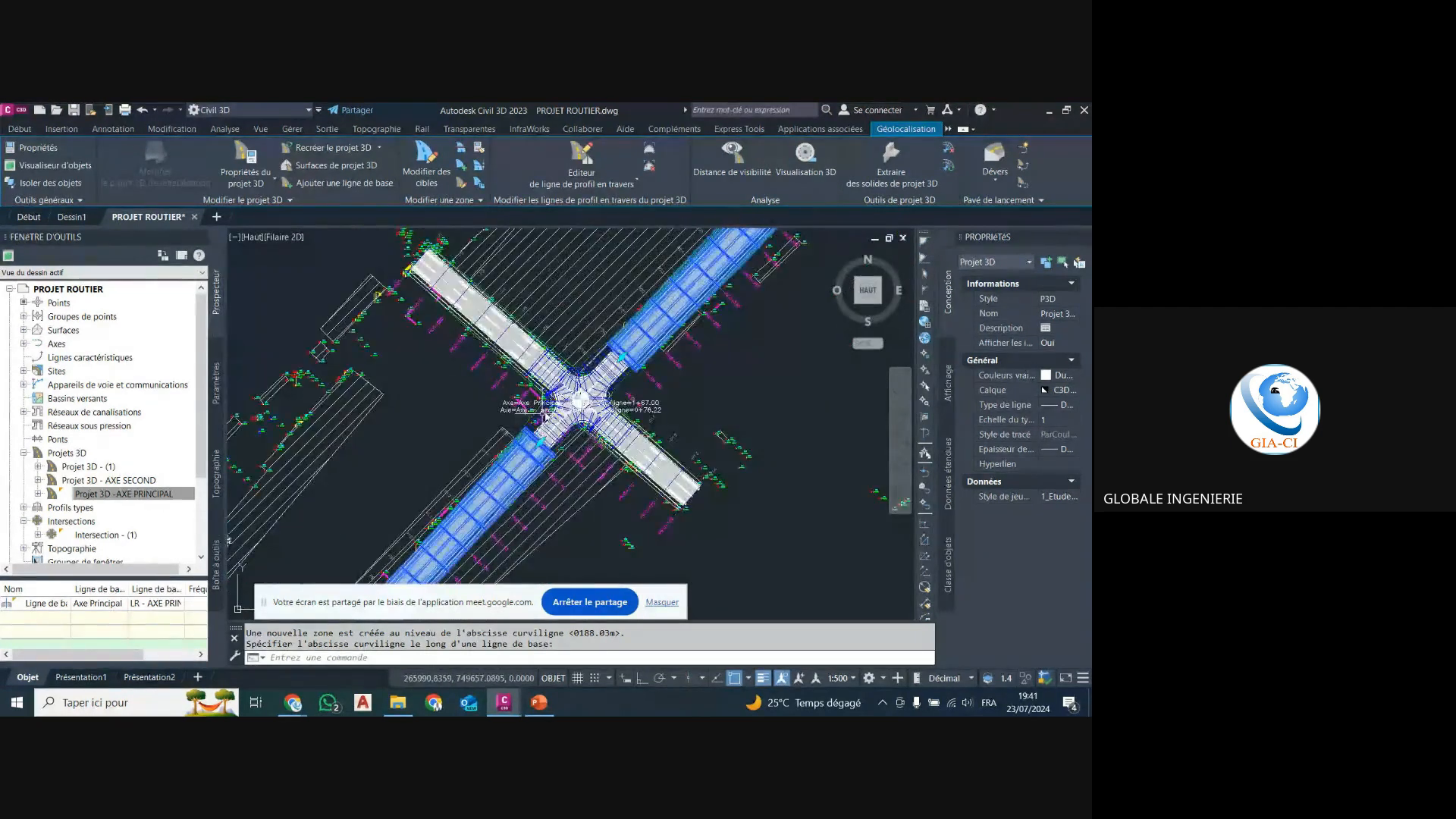
scroll(545, 415, up, 3)
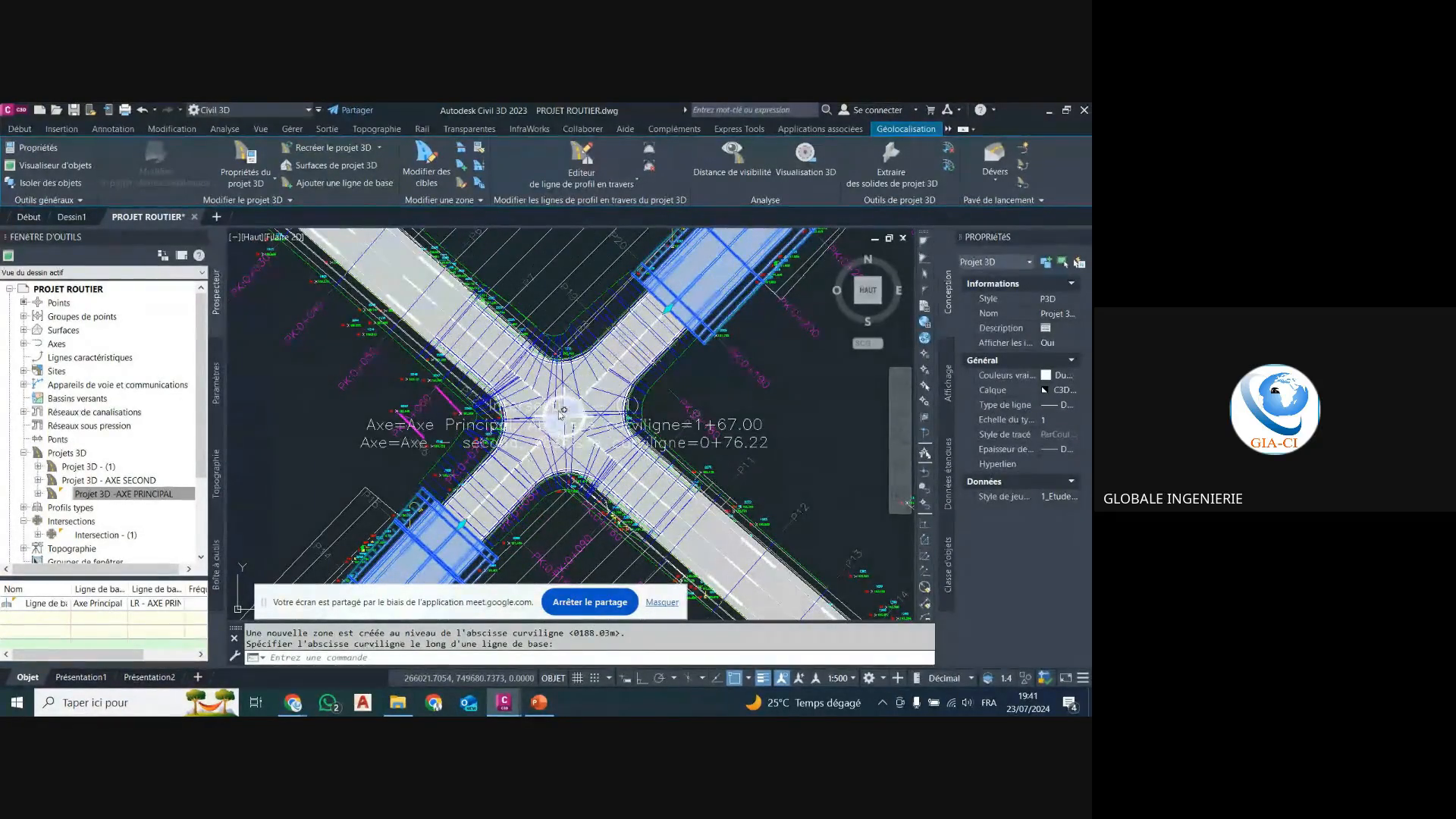
scroll(562, 411, down, 2)
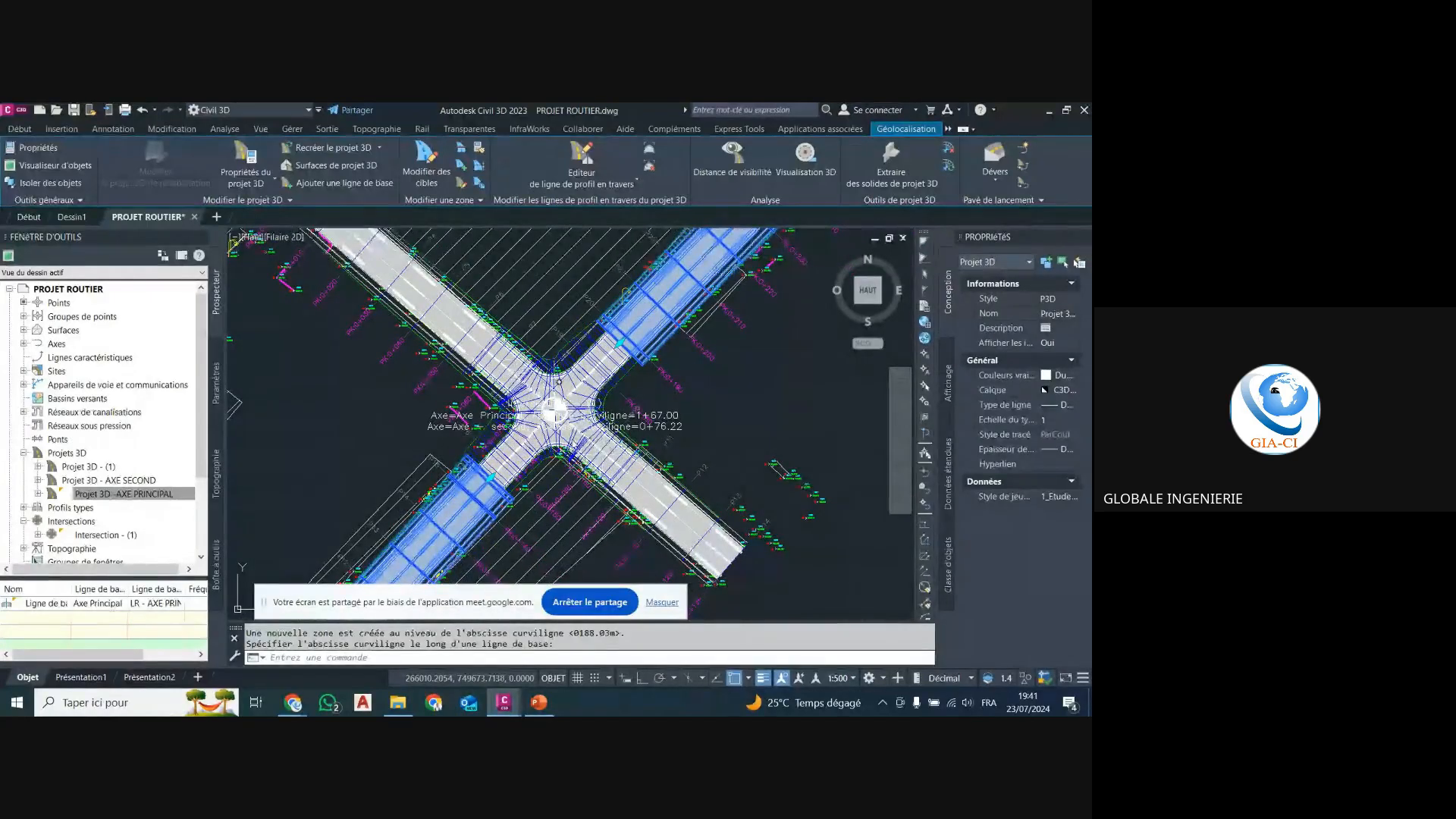
scroll(503, 455, up, 2)
key(Escape)
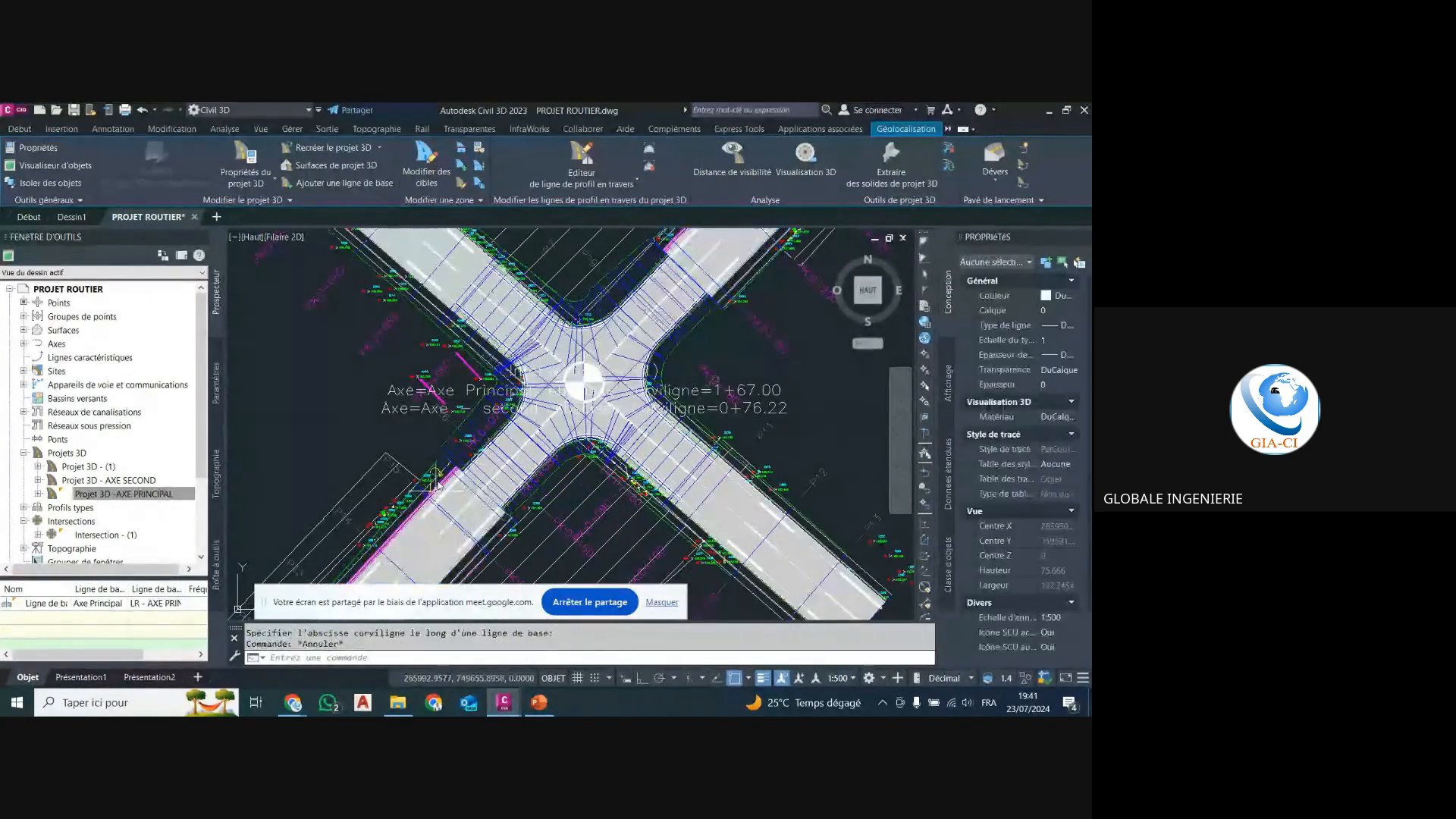
Inspect the joints between the main road corridor and the intersection corridor up close on both approaches.
scroll(437, 484, up, 5)
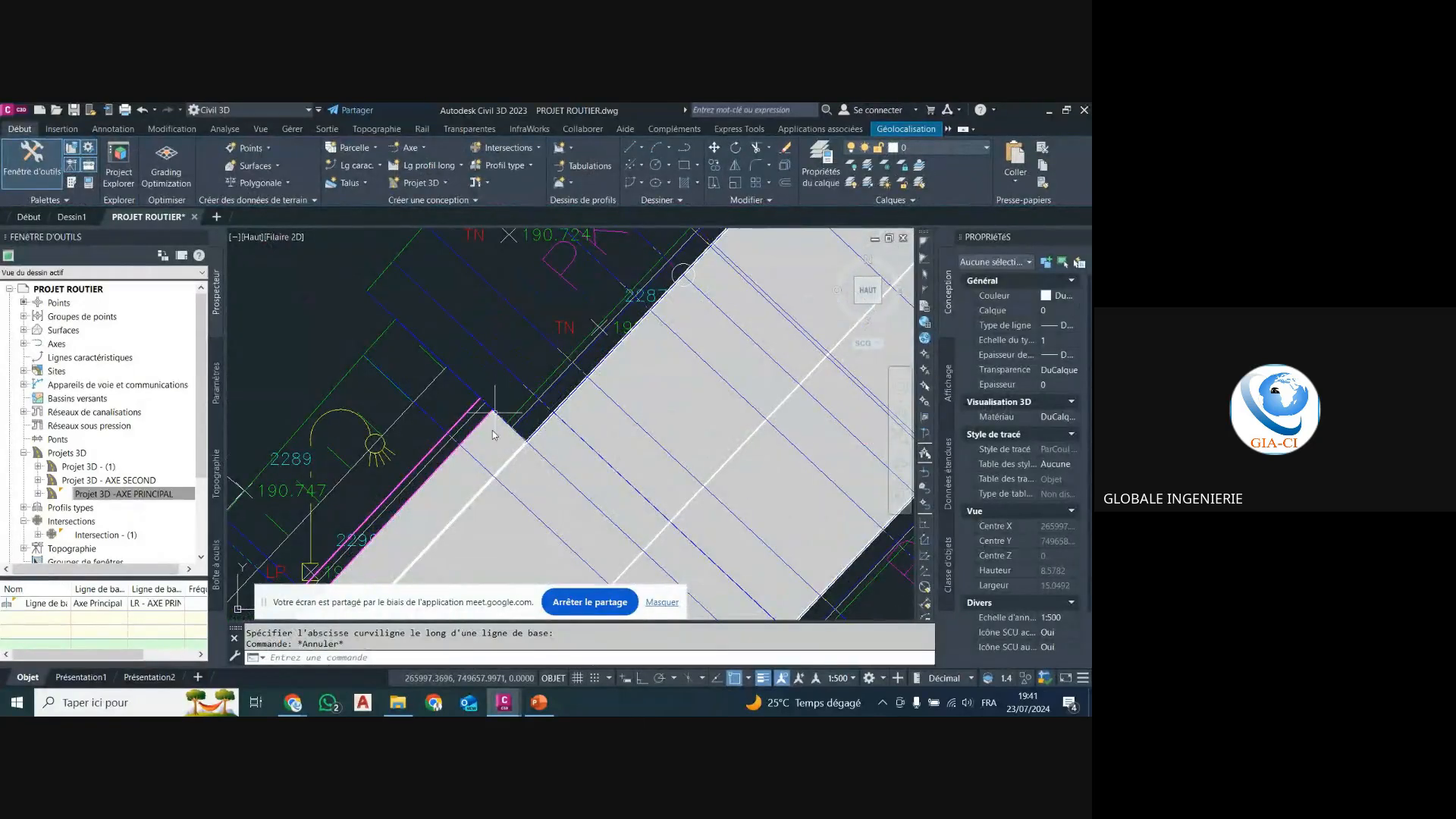
scroll(523, 436, down, 4)
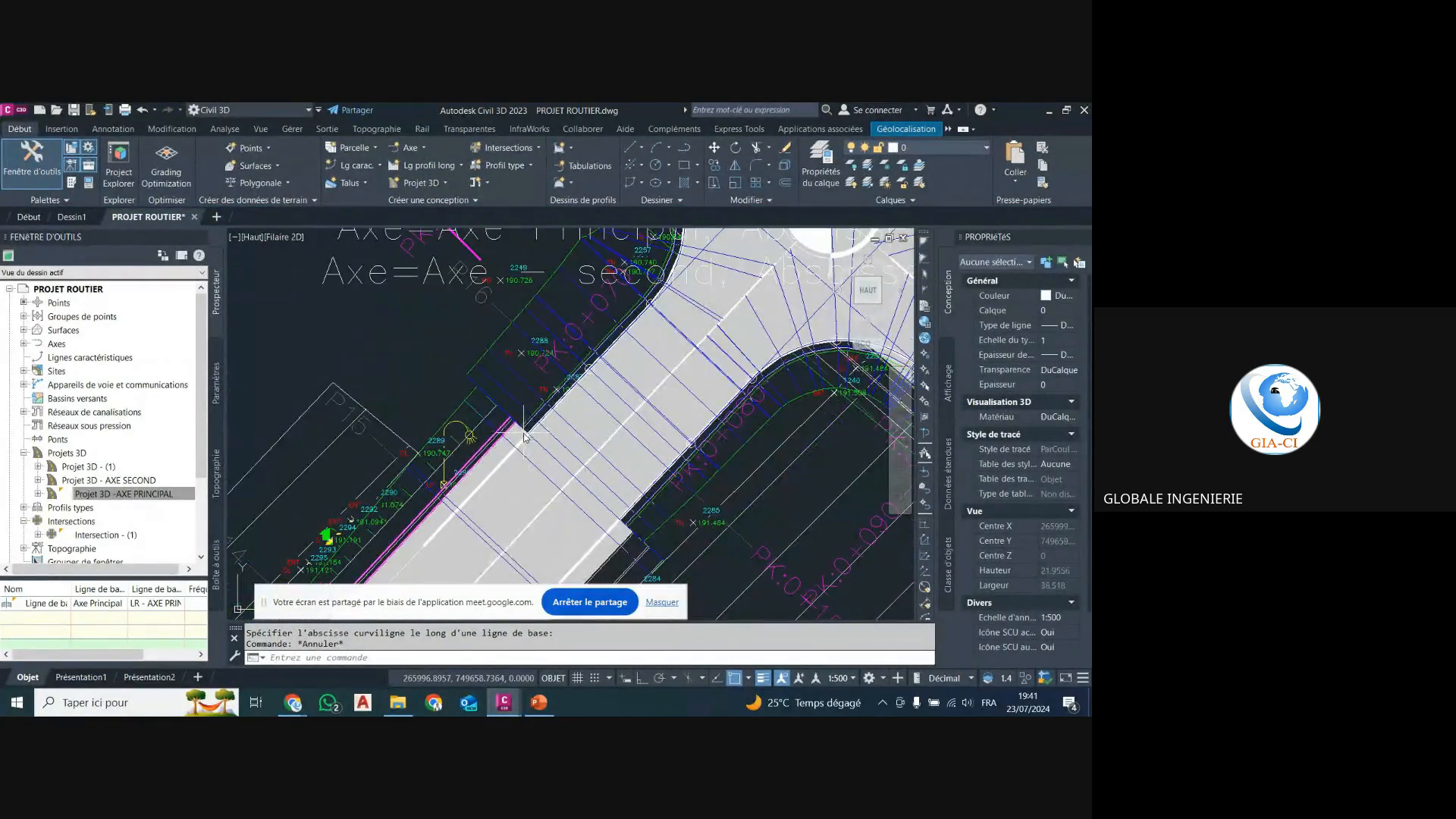
scroll(523, 438, up, 3)
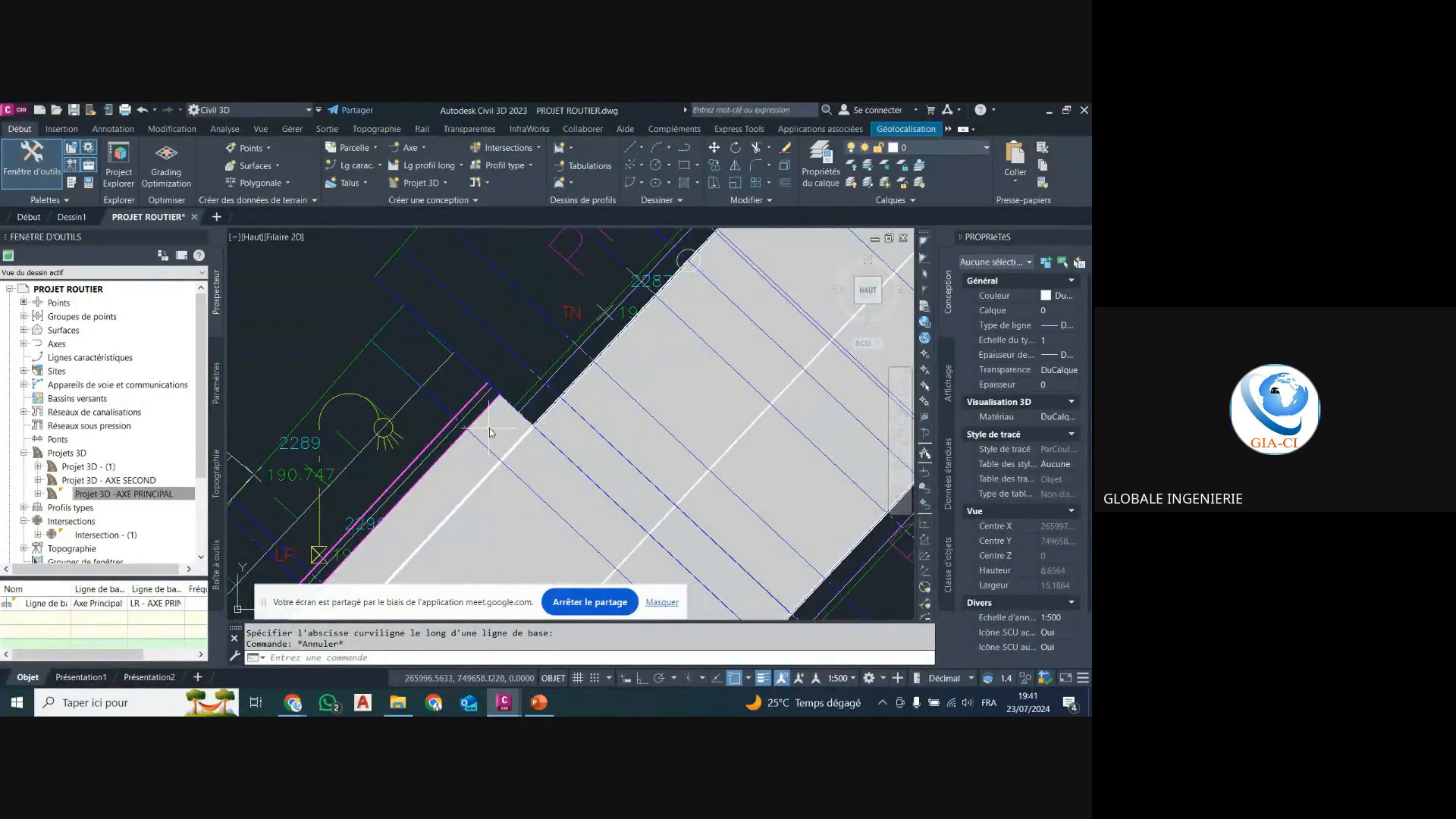
scroll(480, 433, down, 4)
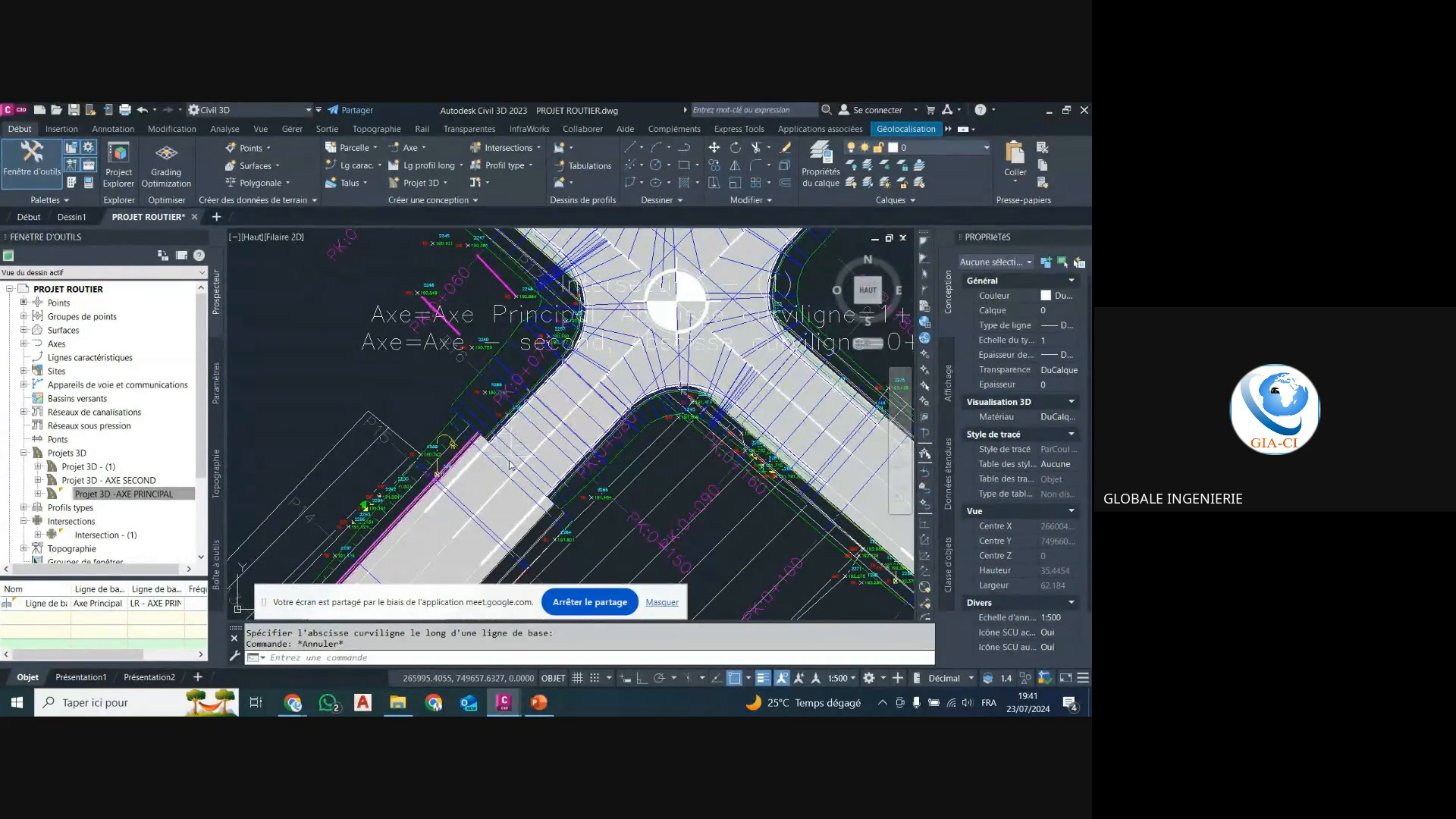
scroll(509, 465, down, 5)
scroll(561, 432, up, 4)
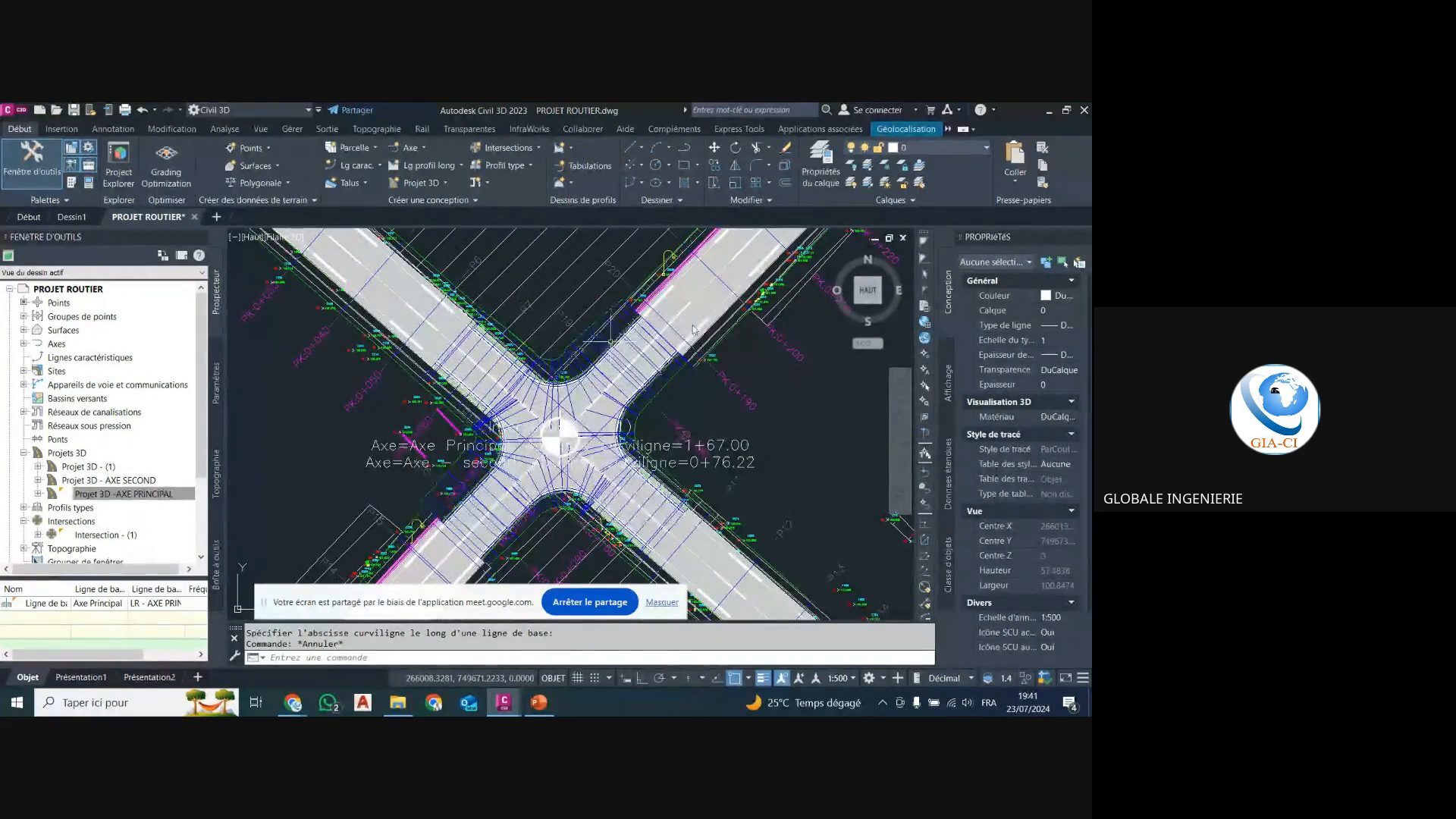
scroll(478, 546, up, 5)
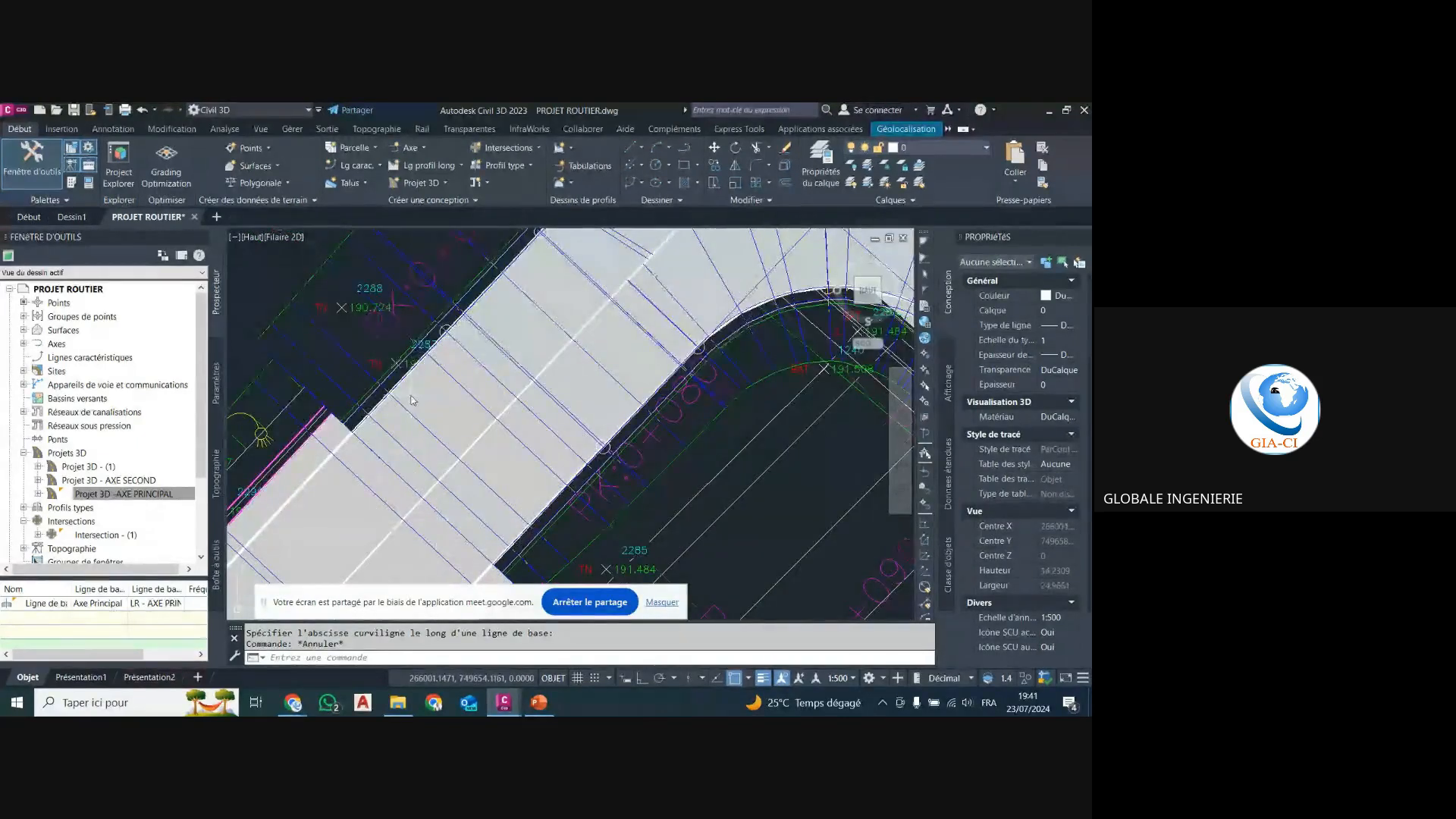
scroll(413, 394, down, 5)
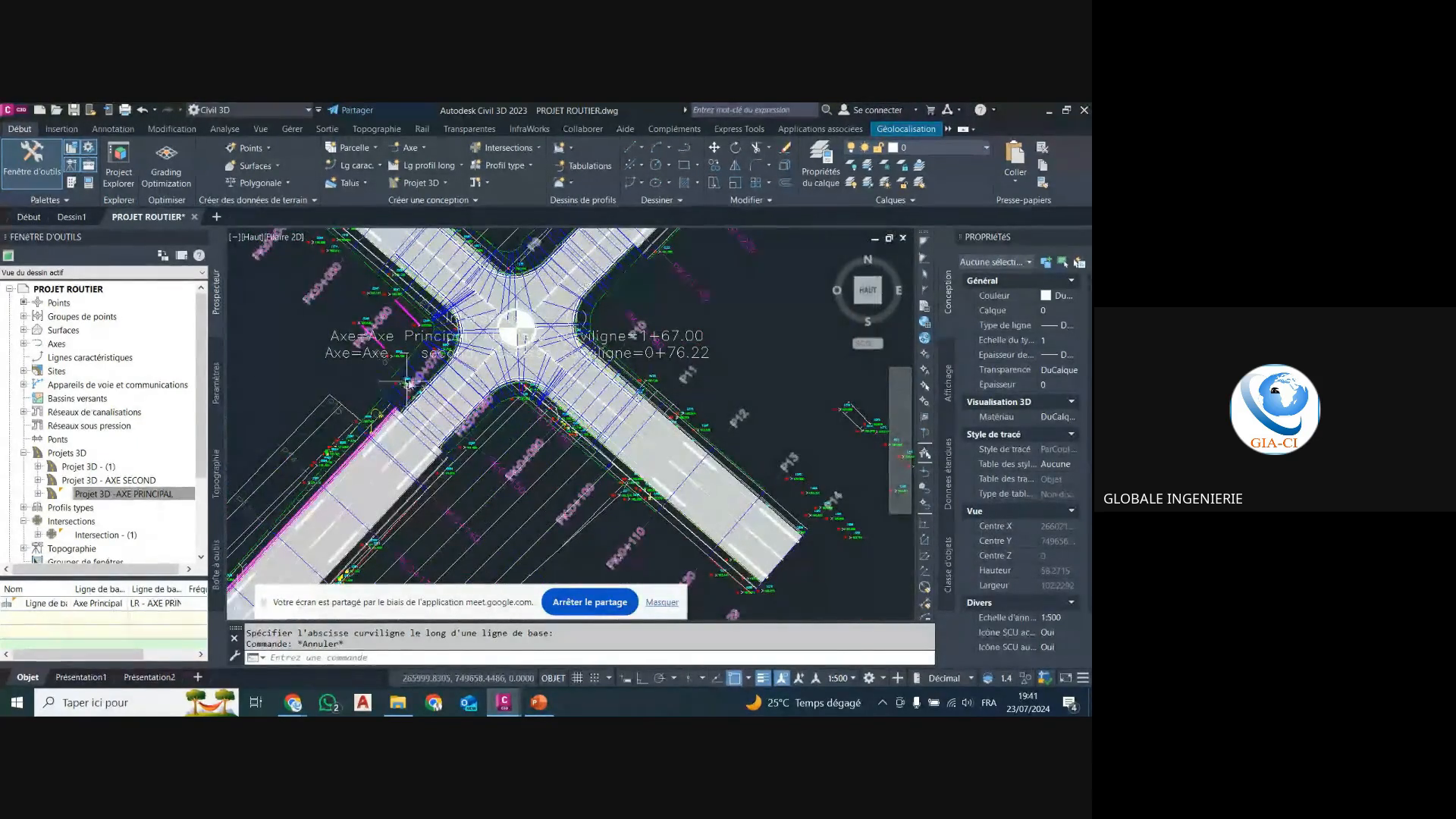
scroll(497, 467, down, 3)
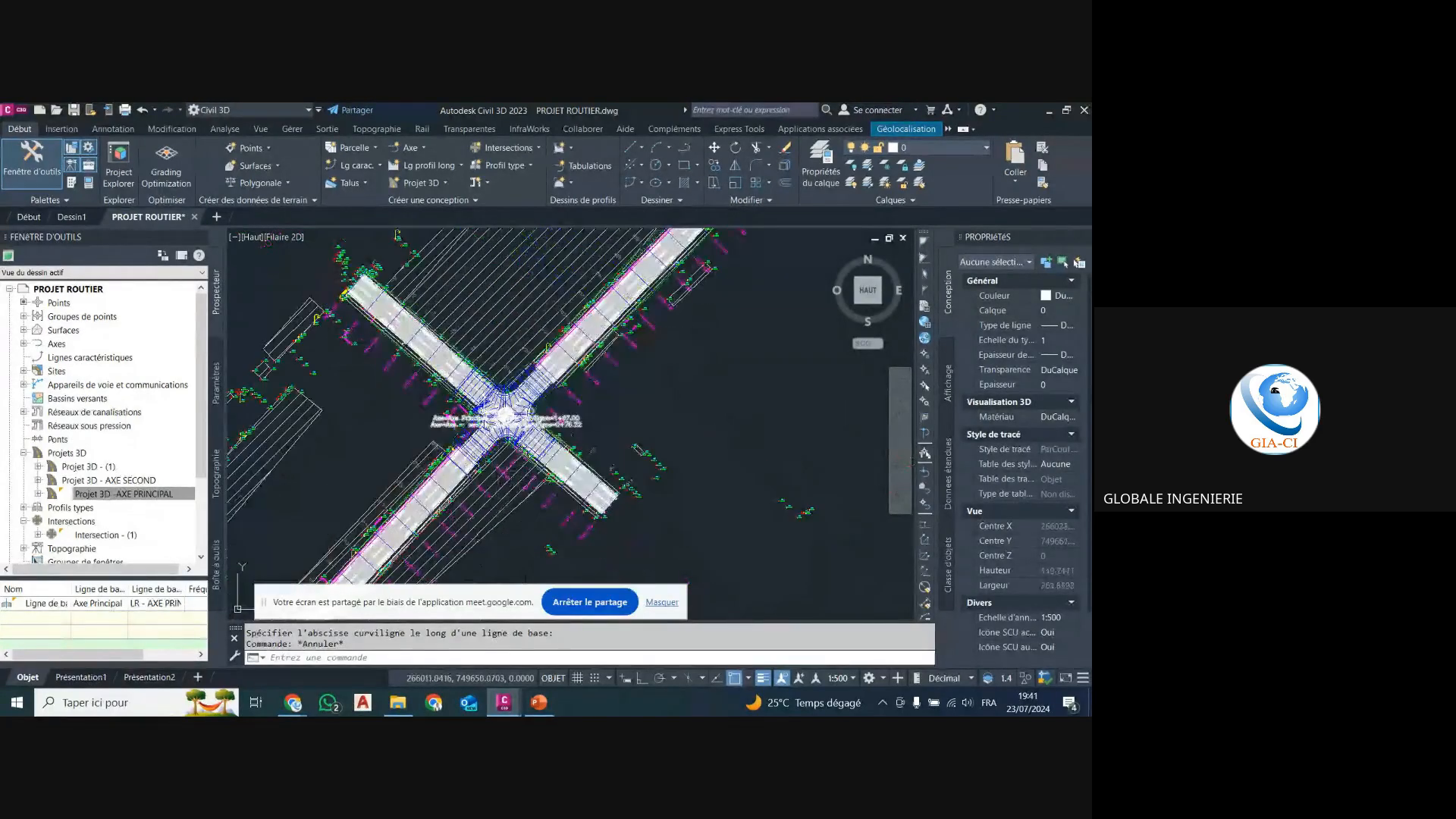
scroll(493, 409, up, 2)
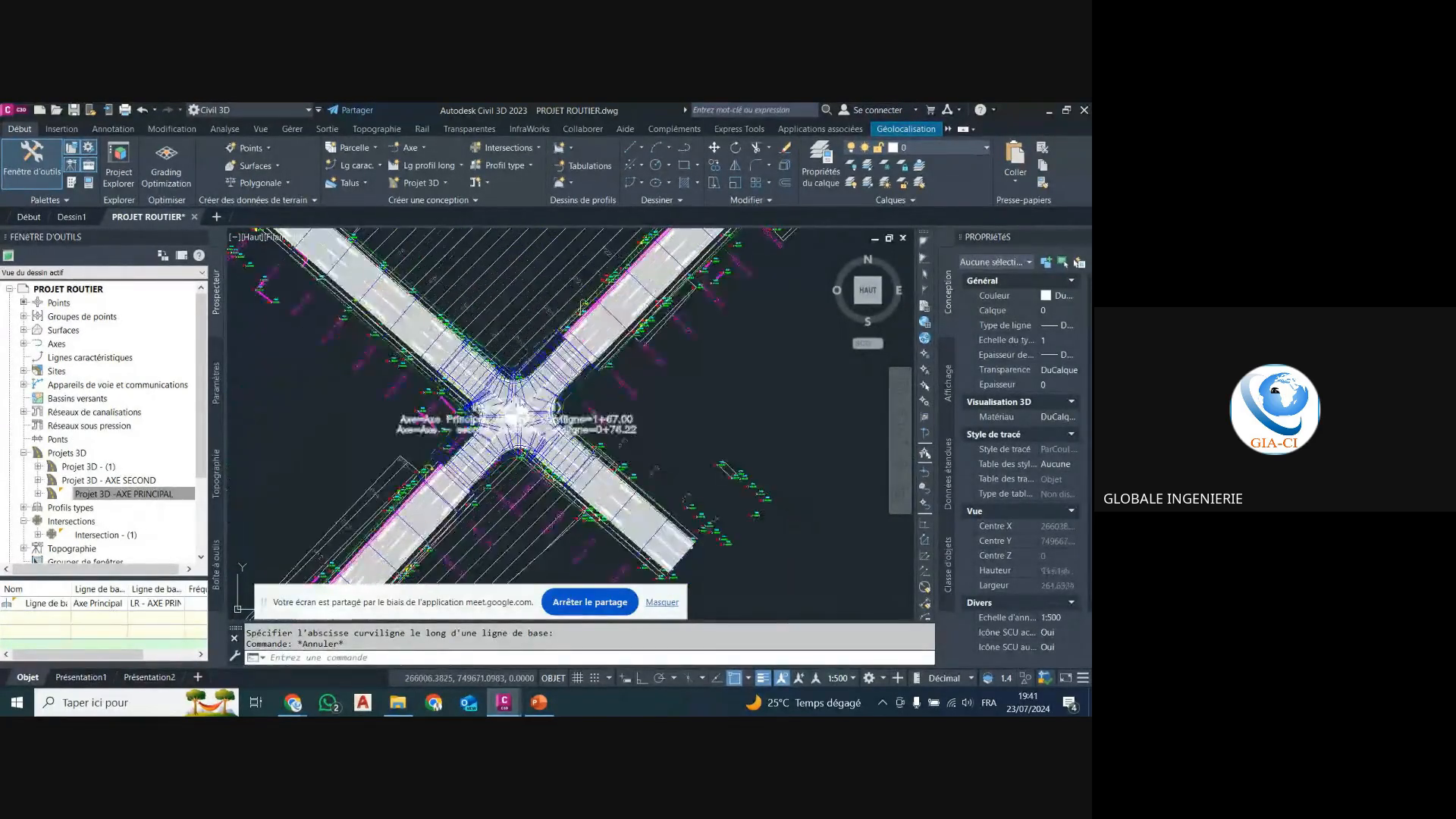
Split the secondary road corridor's PTT CAN -BORDURE region at station 0054.83 m, on the intersection corridor's start, with object snap off.
click(420, 326)
key(Escape)
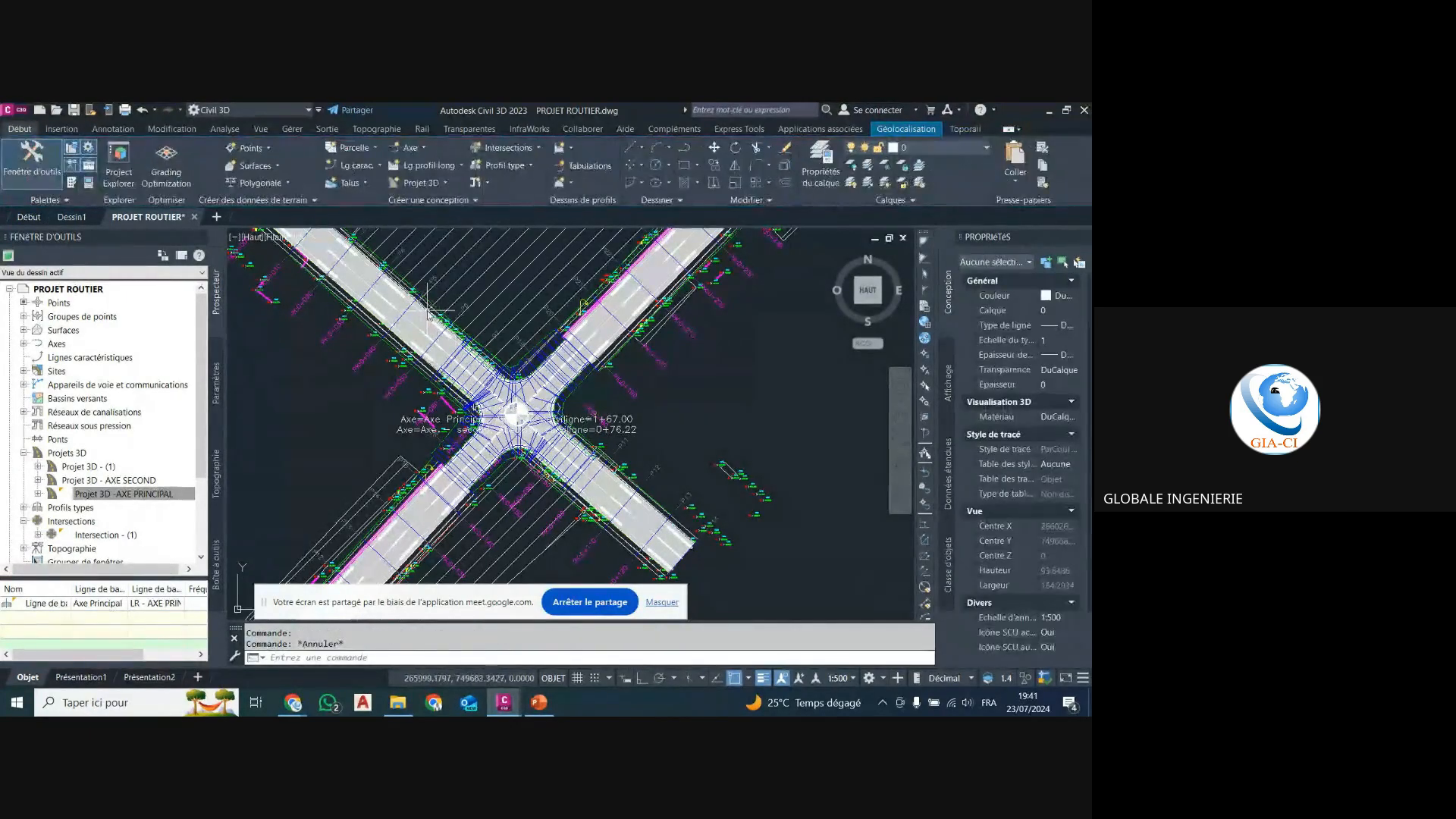
click(416, 330)
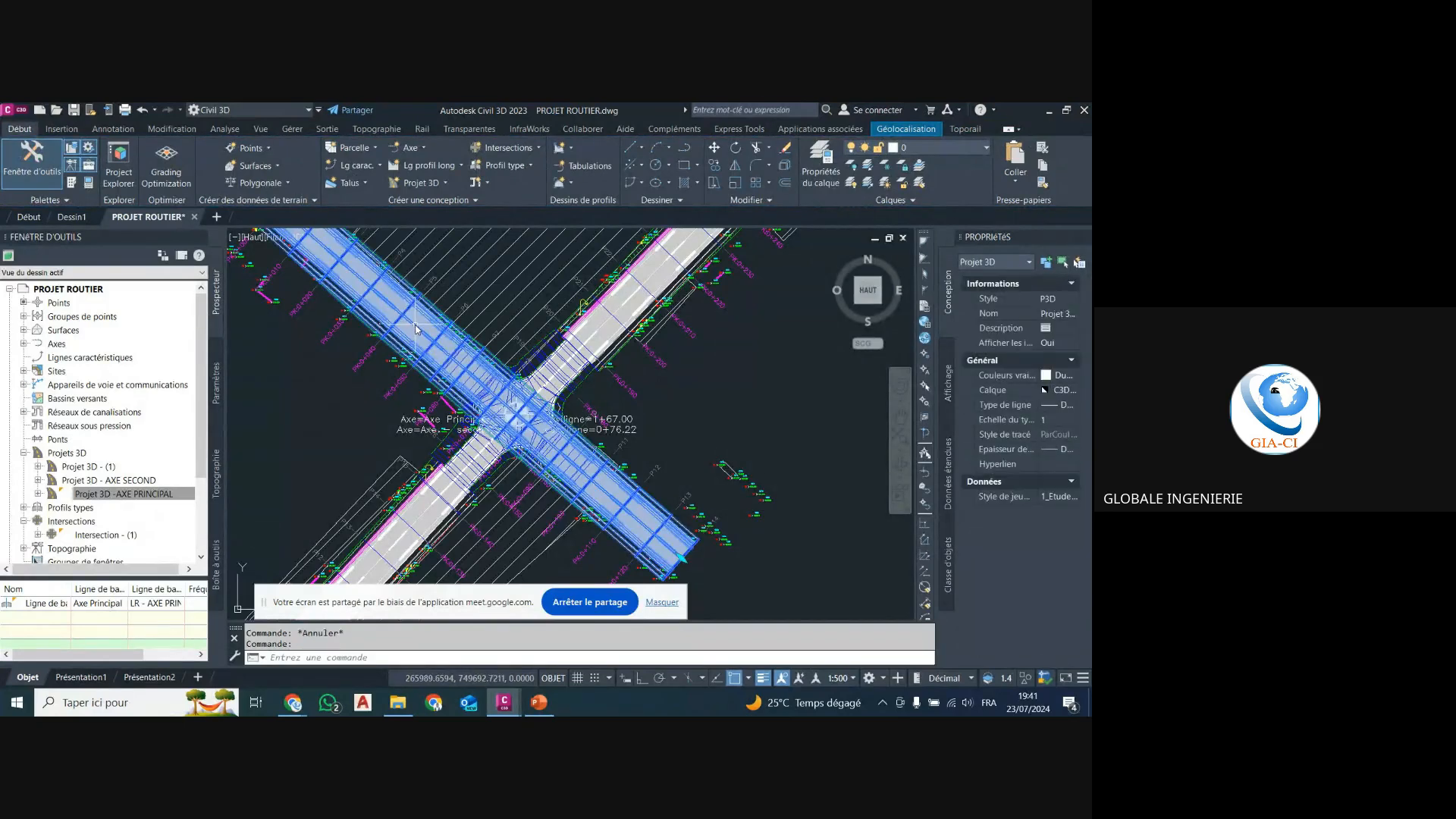
double_click(531, 330)
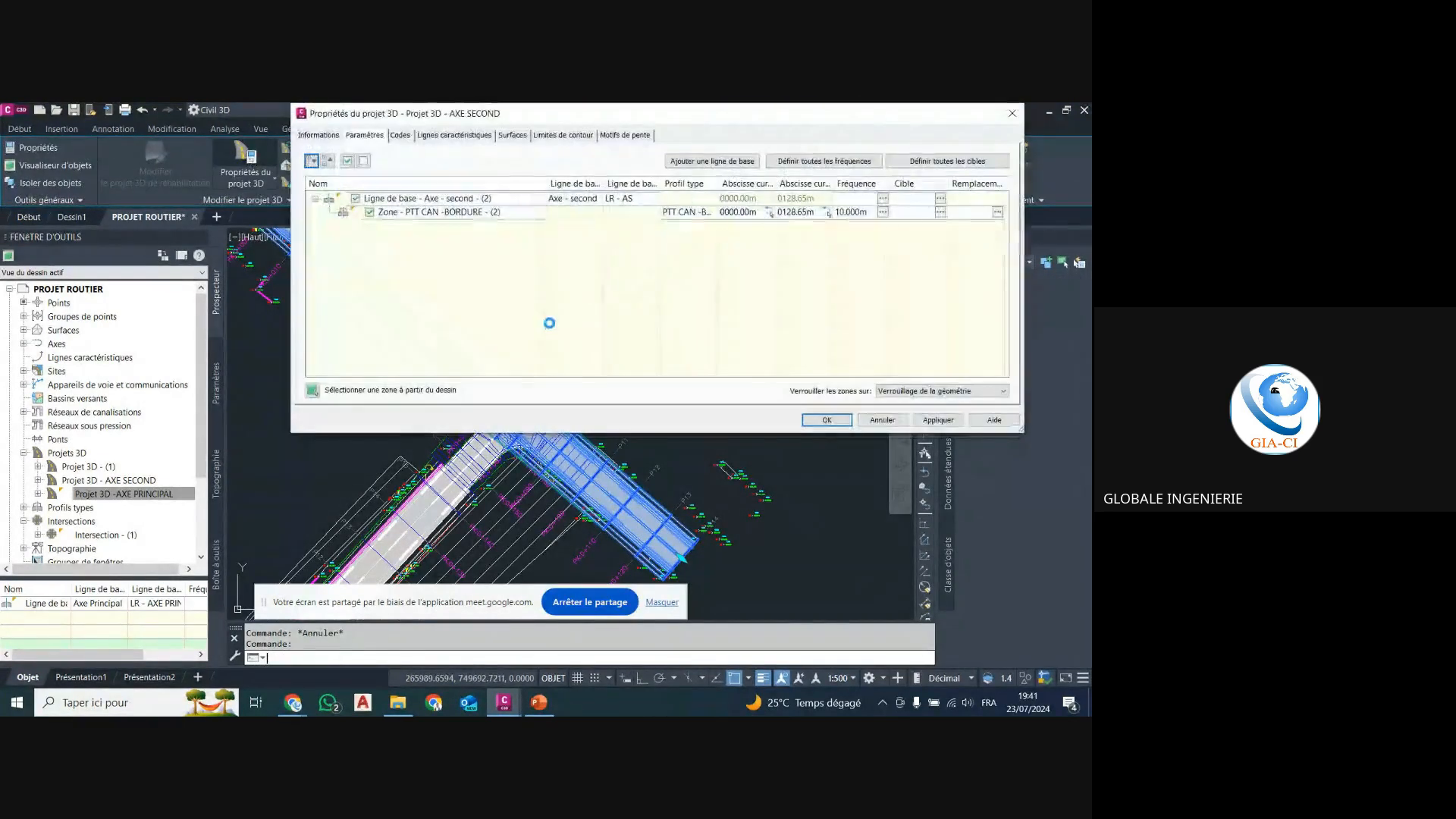
right_click(414, 214)
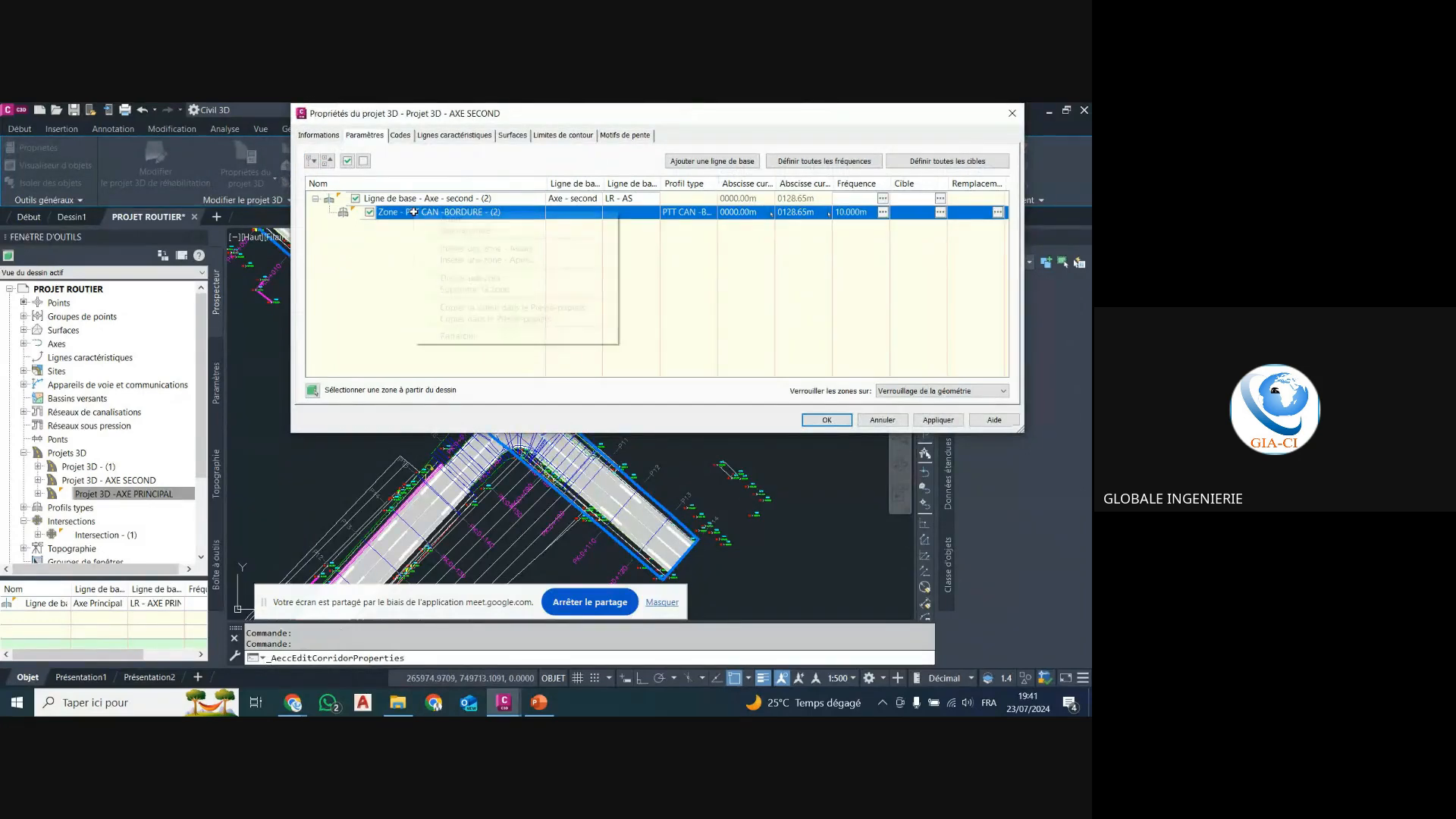
click(483, 278)
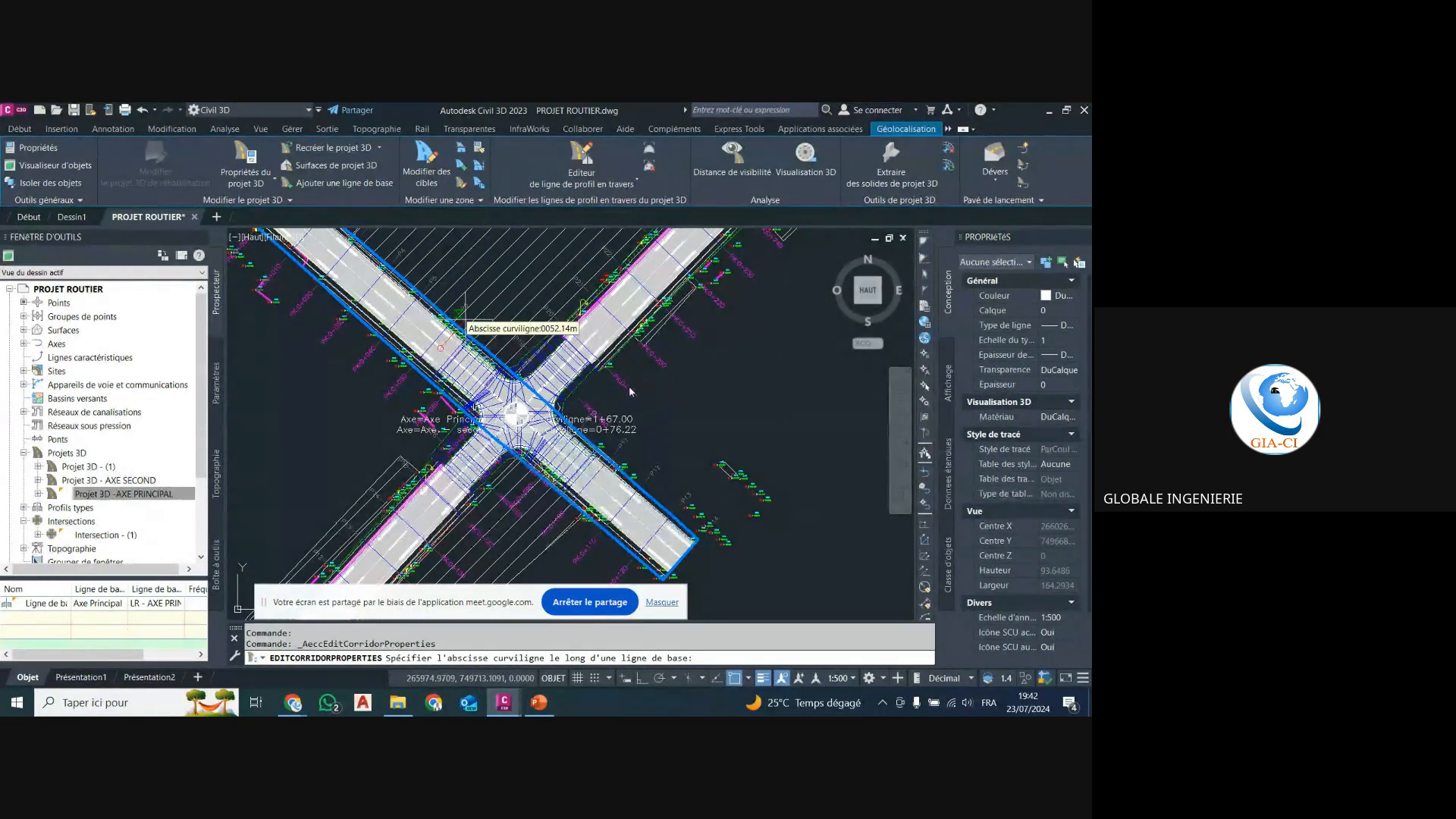
click(735, 678)
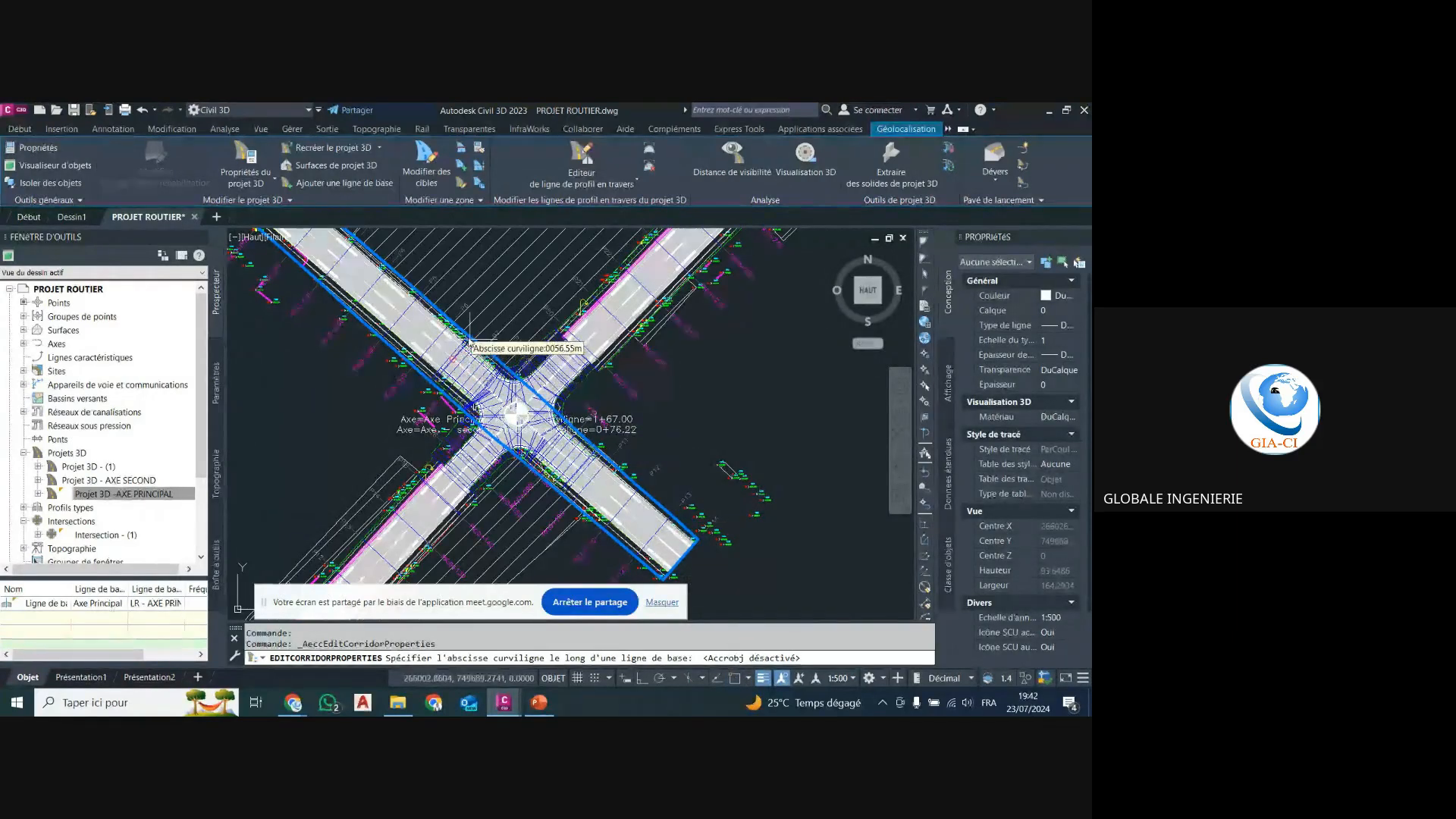
scroll(452, 332, up, 5)
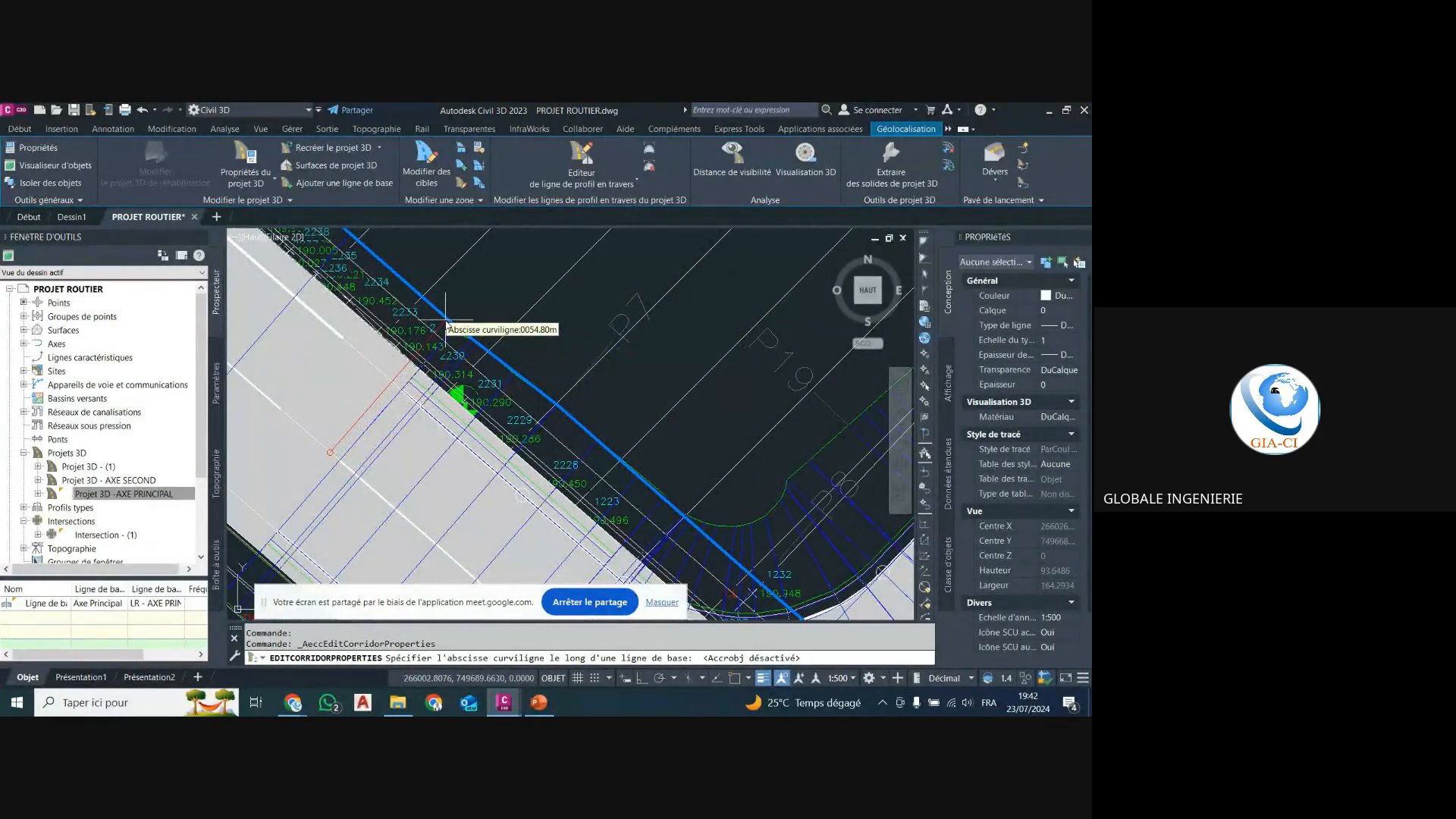
click(447, 321)
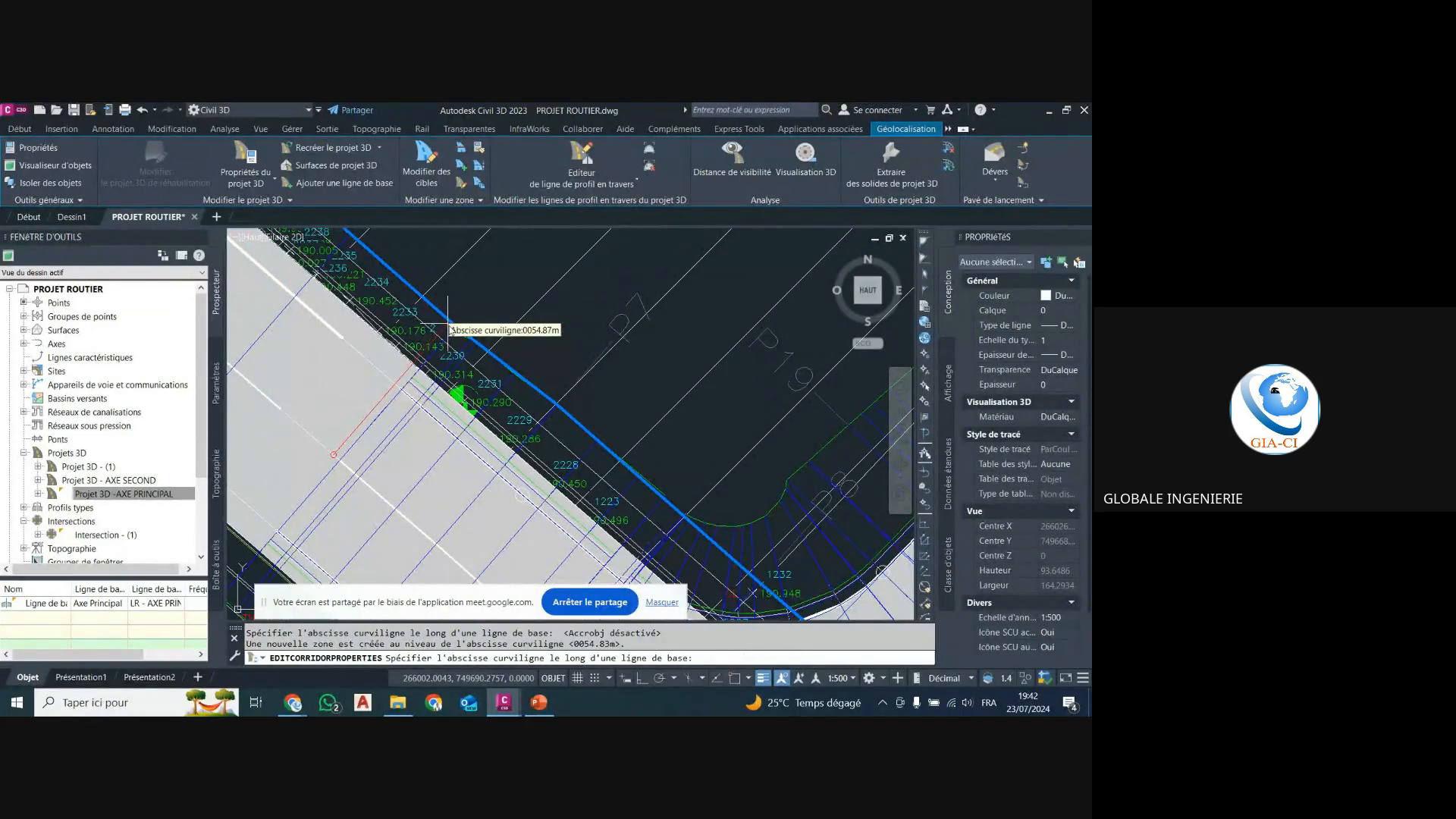
scroll(486, 334, down, 5)
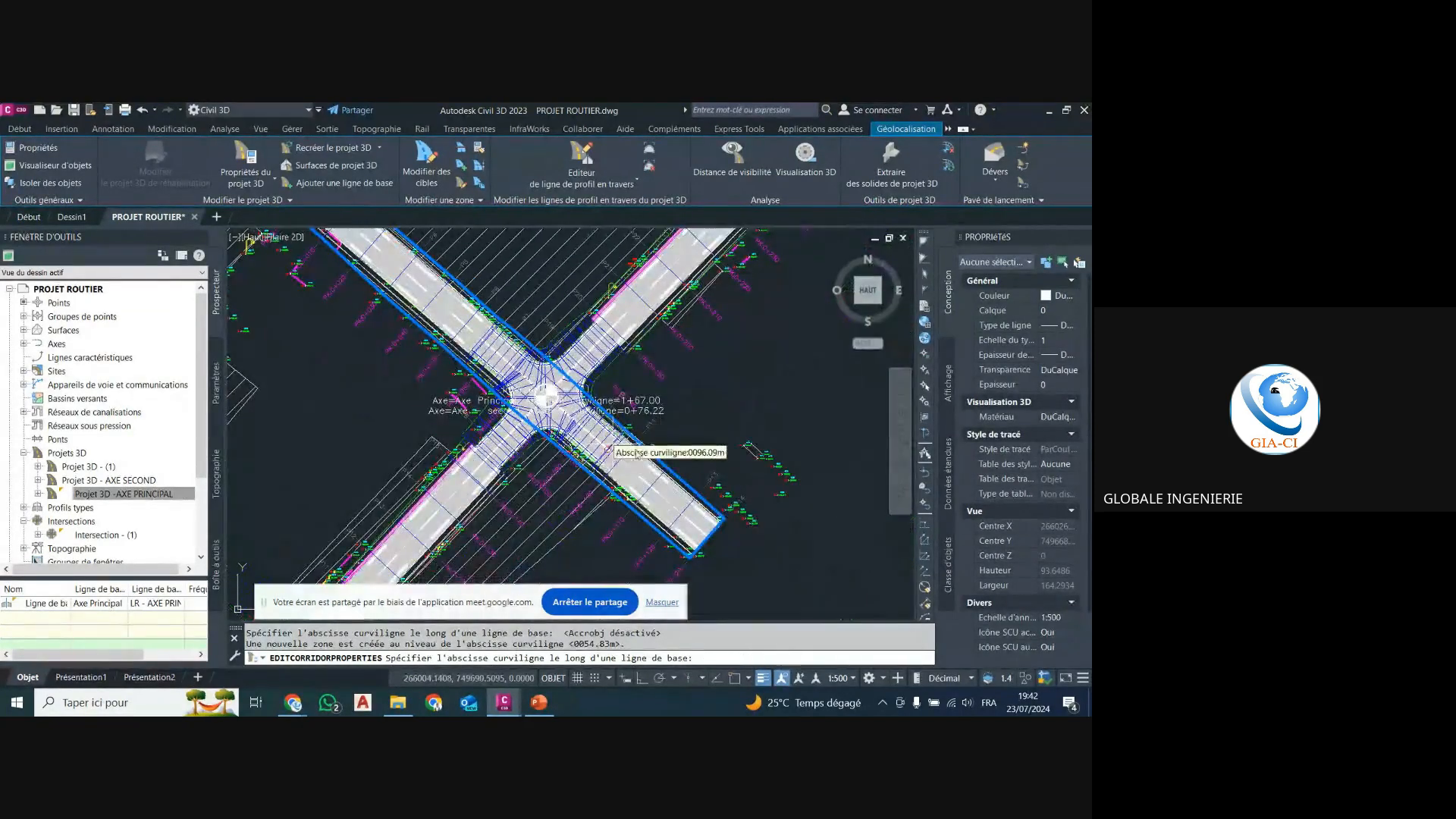
Split the secondary road corridor's region again at station 0100.36 m, just past the intersection corridor's far end.
scroll(628, 461, up, 5)
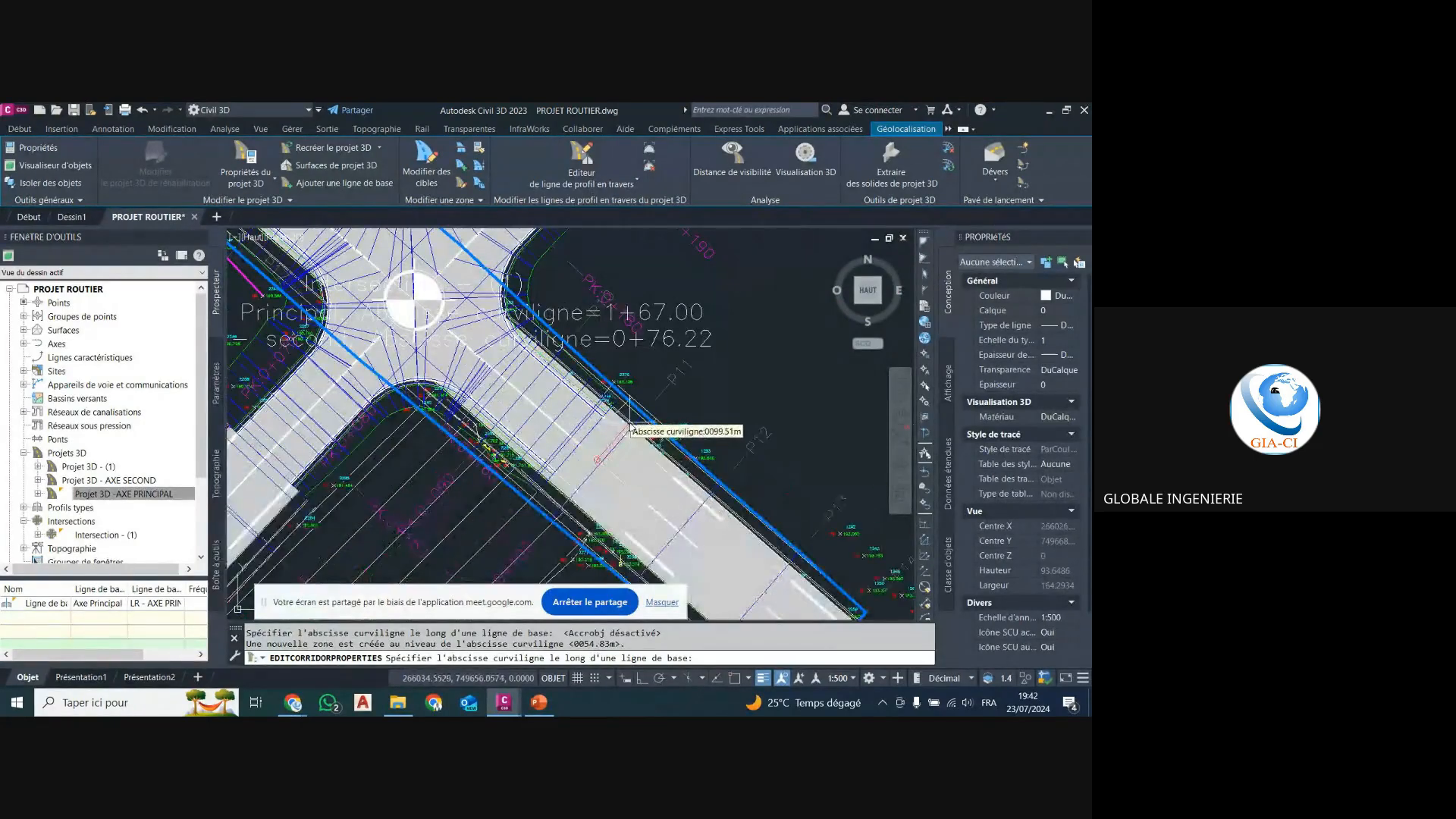
scroll(630, 448, up, 3)
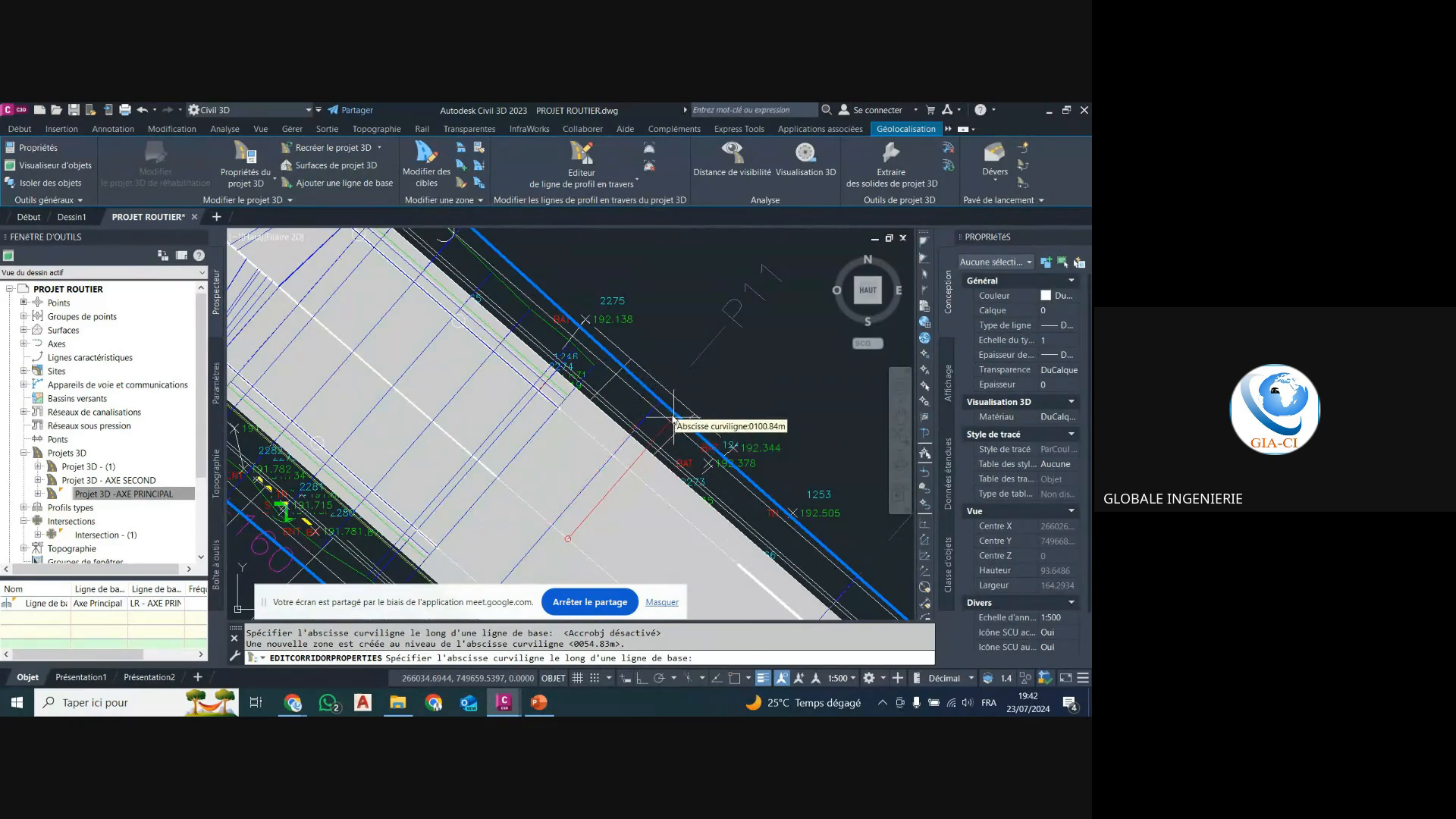
click(674, 430)
key(Return)
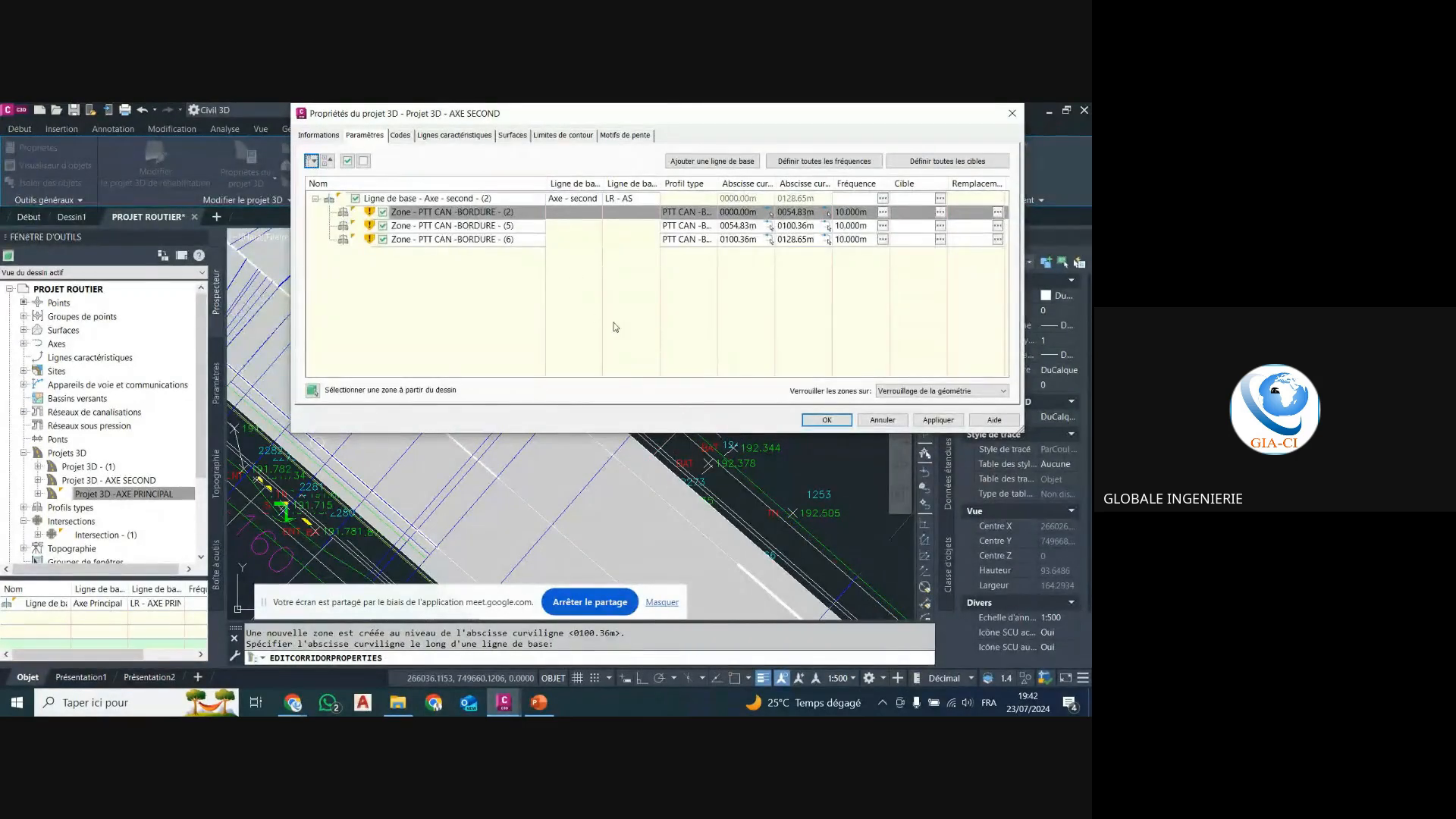
Delete the PTT CAN -BORDURE region between stations 0054.83 m and 0100.36 m from the secondary road corridor and rebuild the corridor.
right_click(490, 226)
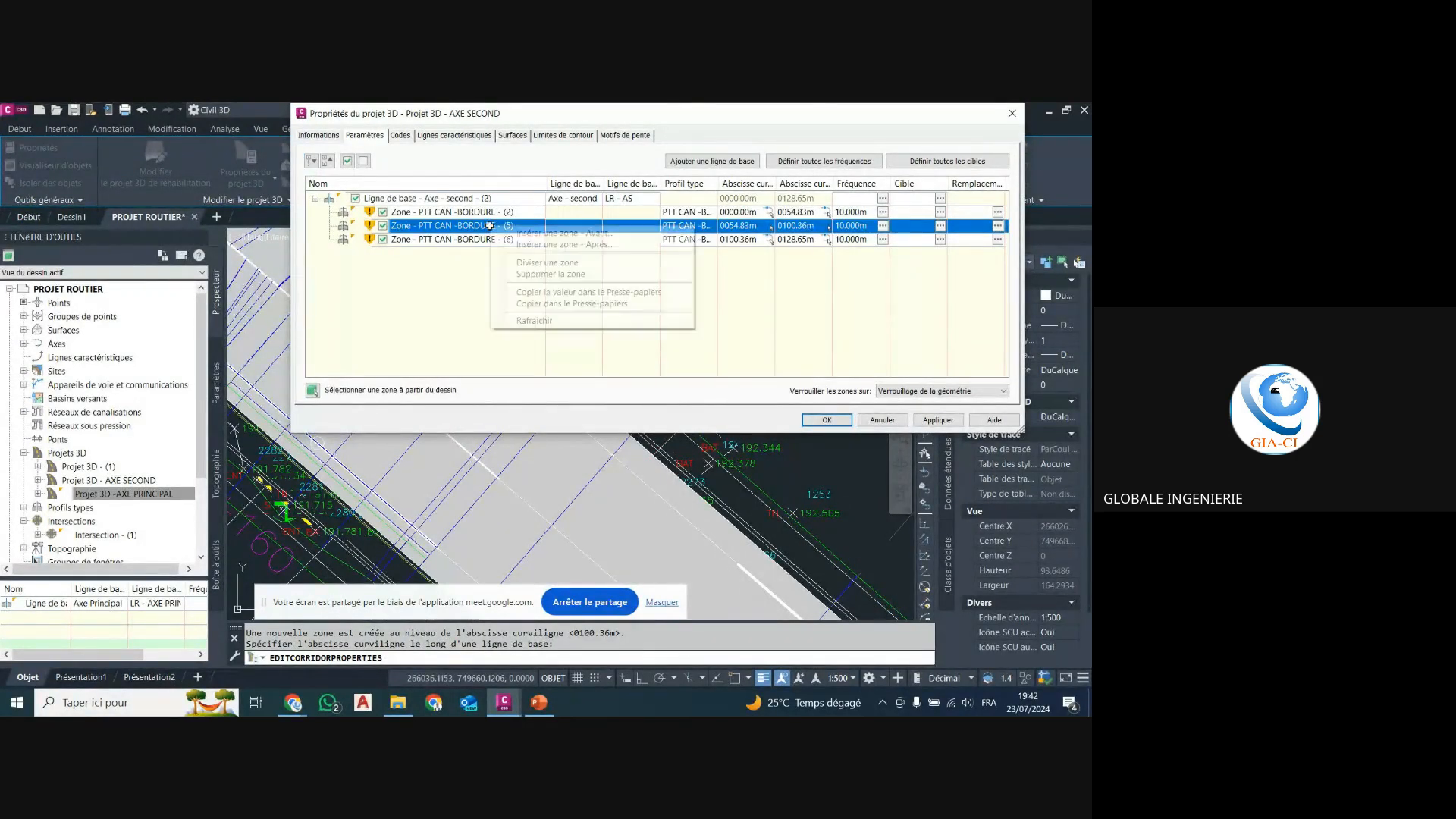
click(557, 271)
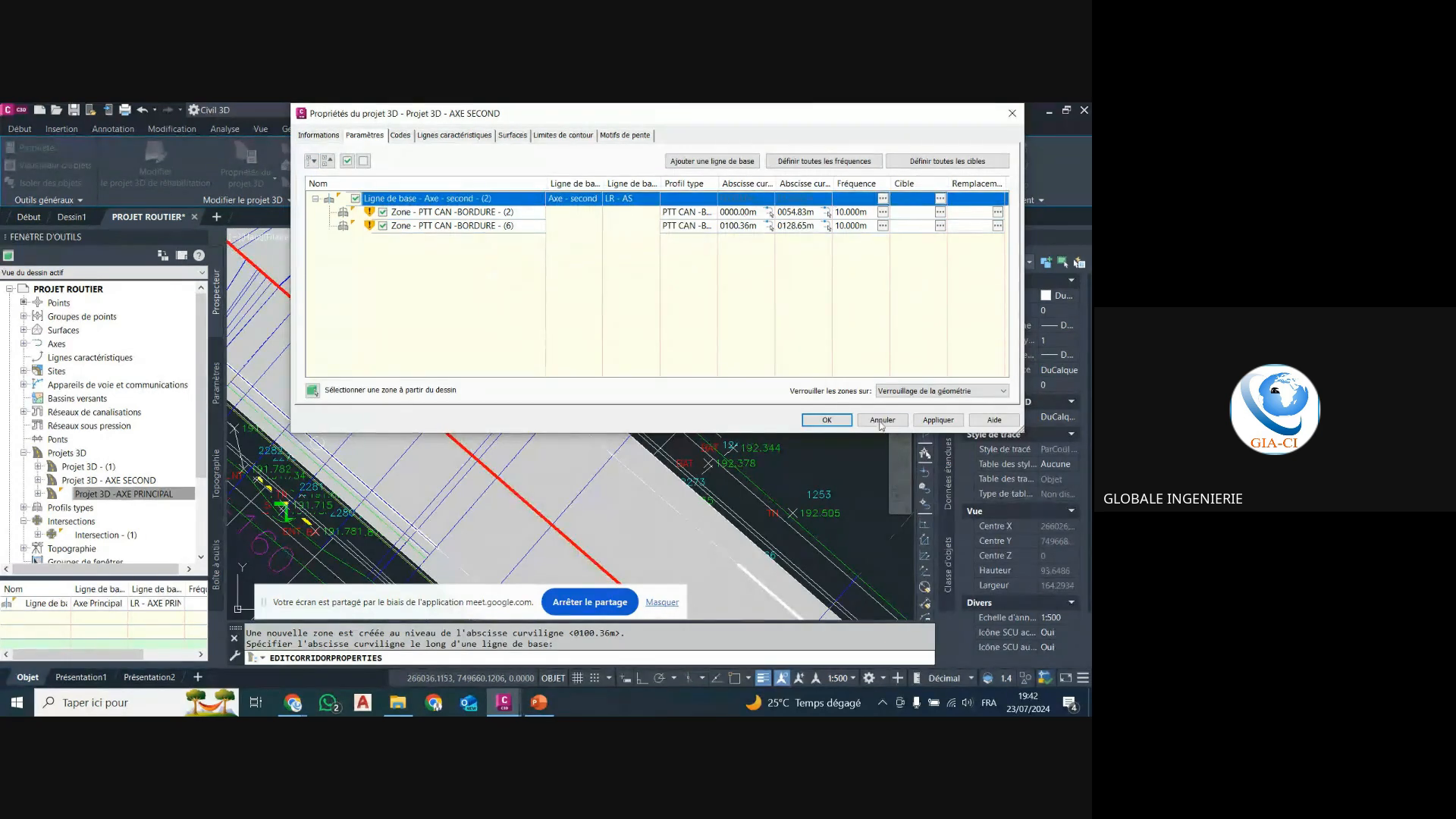
click(835, 425)
click(546, 393)
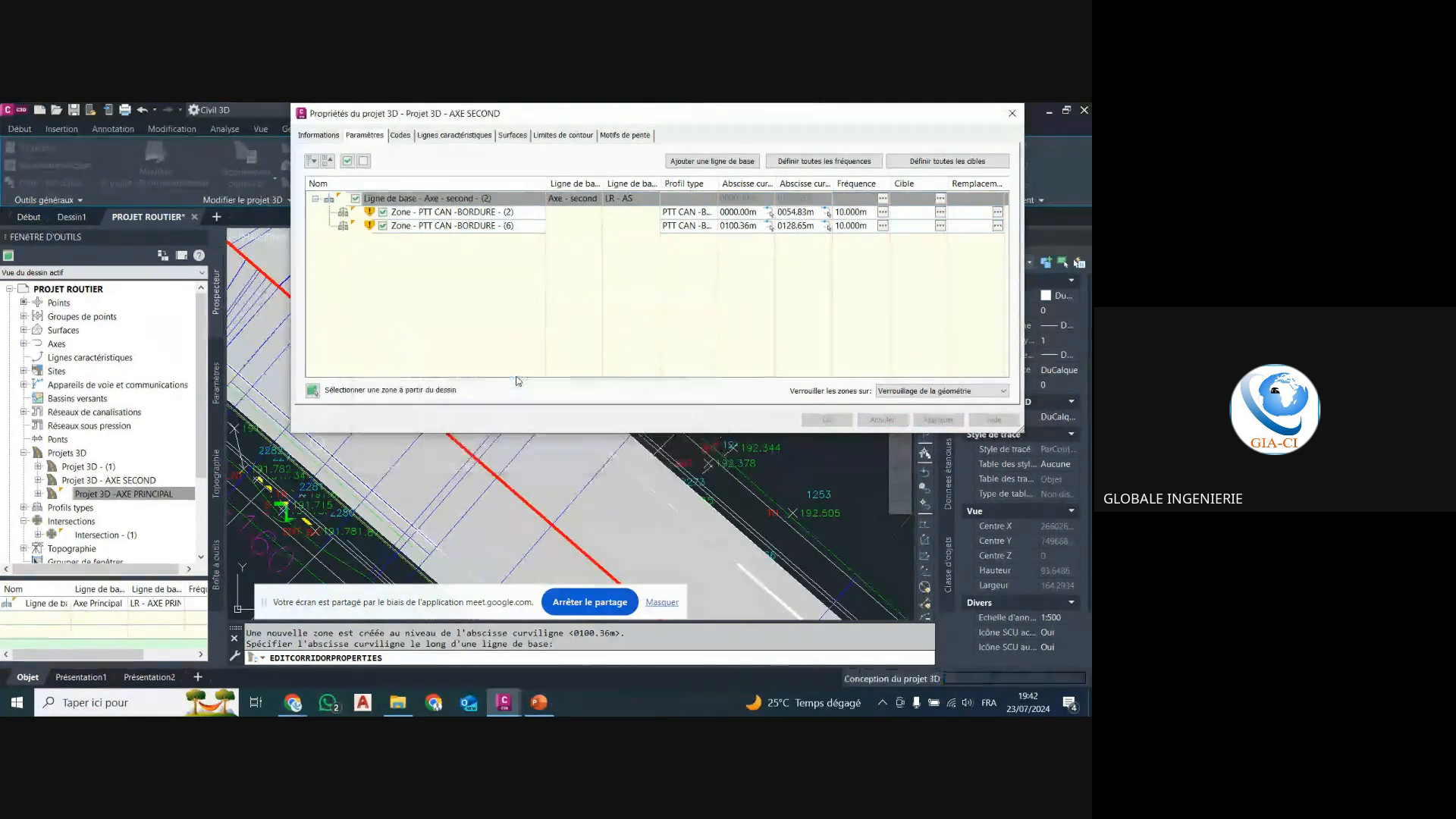
click(827, 421)
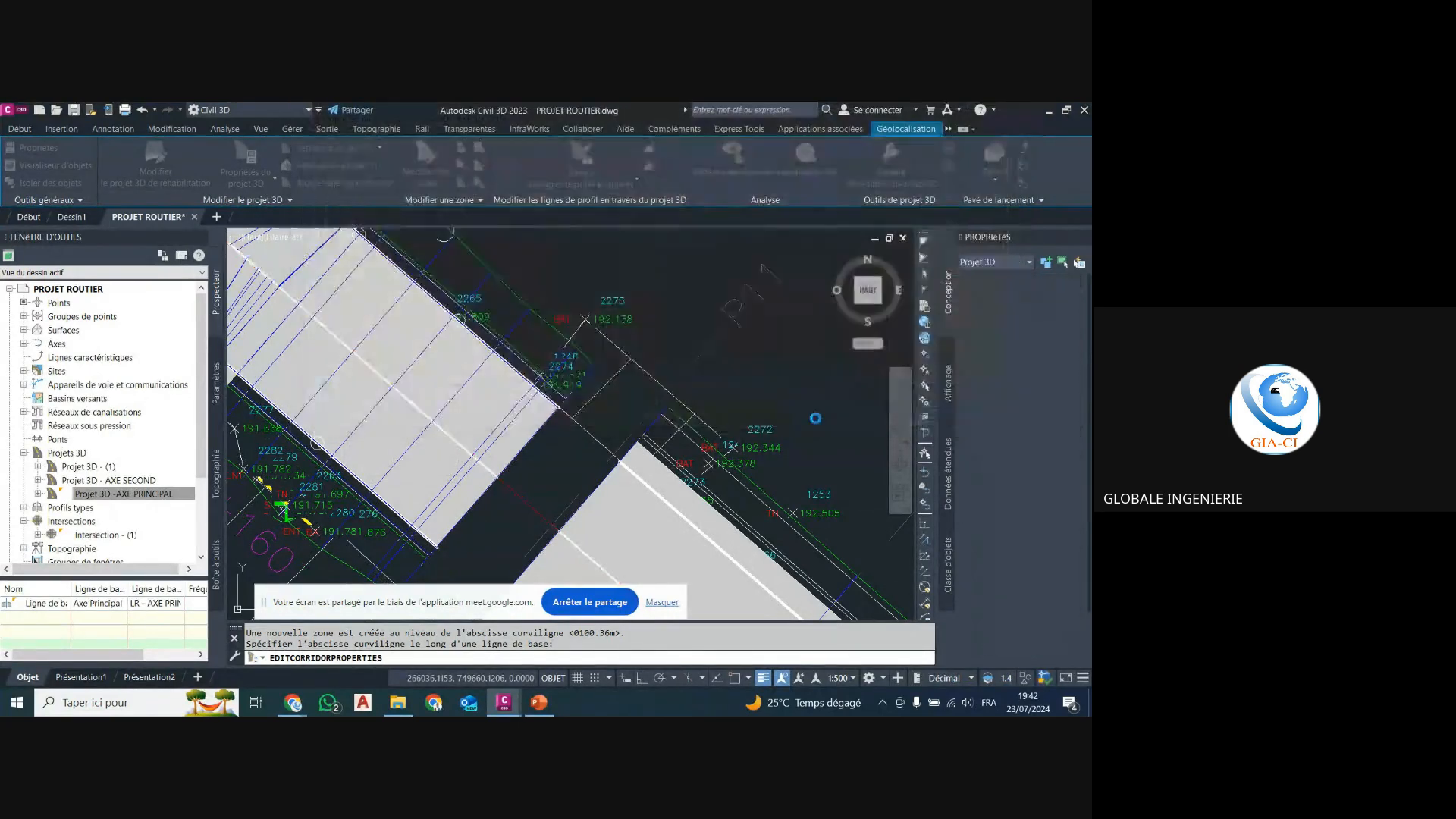
scroll(654, 425, down, 9)
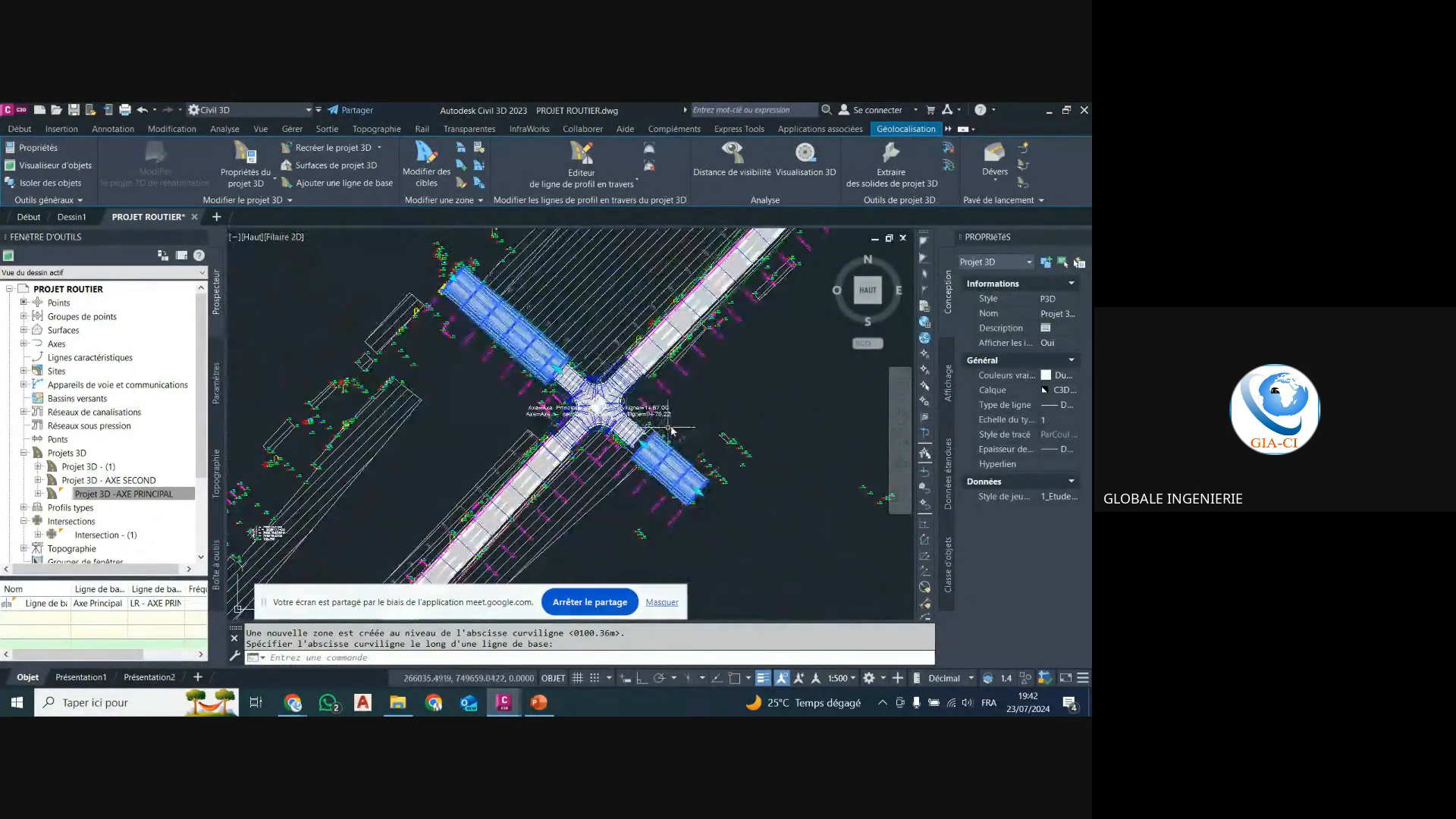
key(Escape)
Examine the joints between the secondary road corridor's remaining regions and the intersection corridor on both approaches.
scroll(654, 429, up, 6)
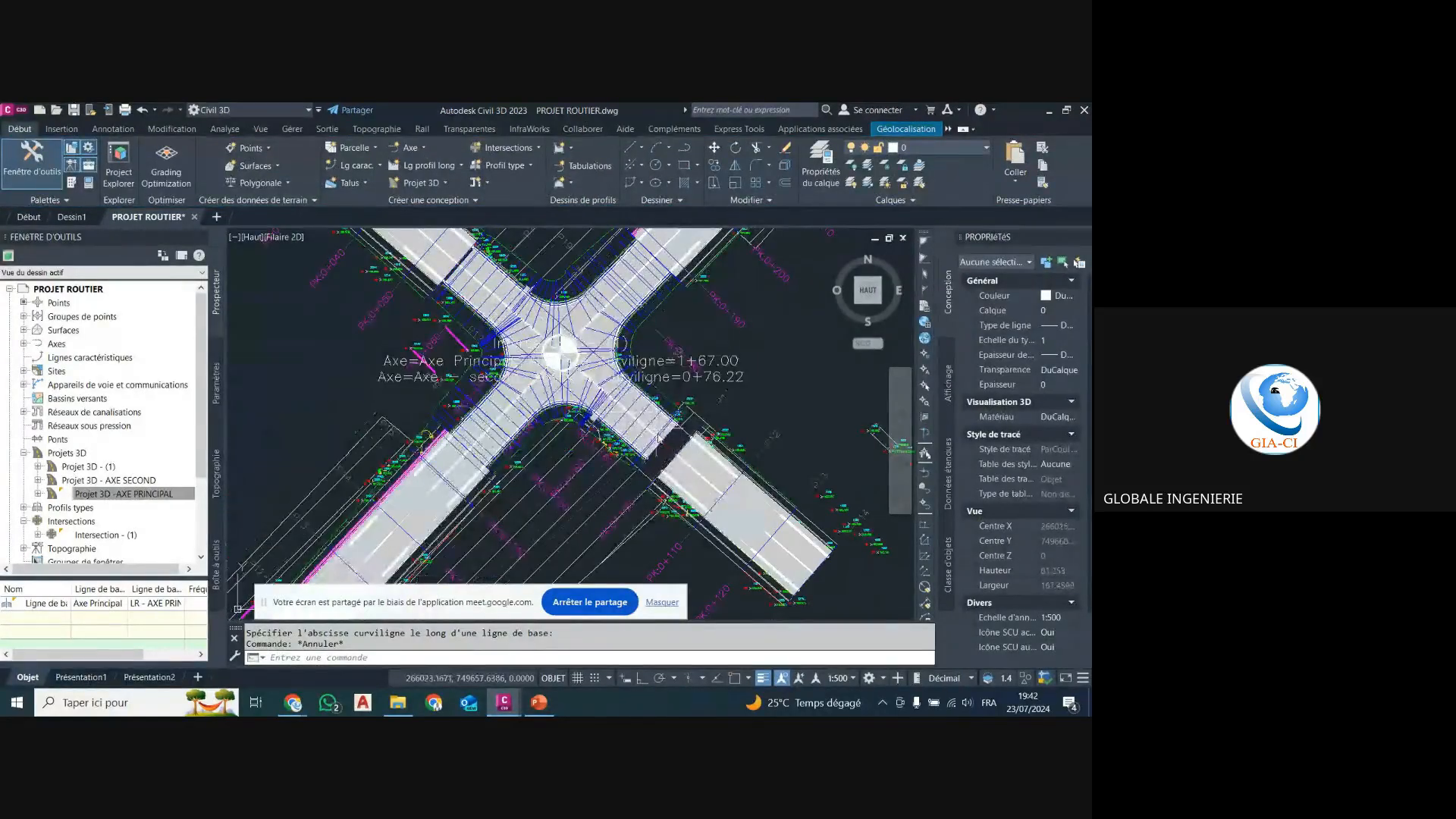
scroll(691, 459, down, 4)
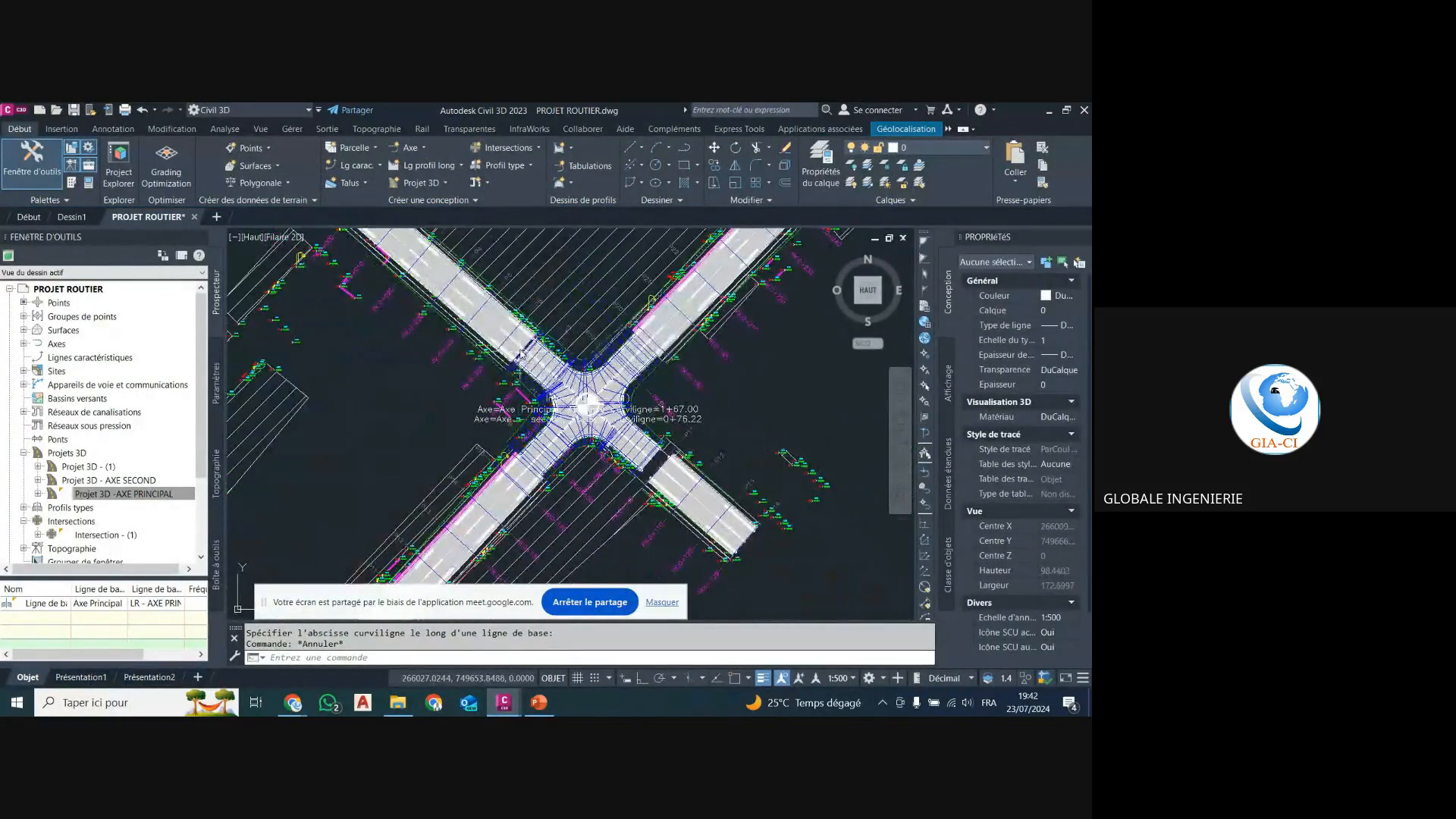
scroll(510, 320, up, 4)
scroll(510, 320, down, 6)
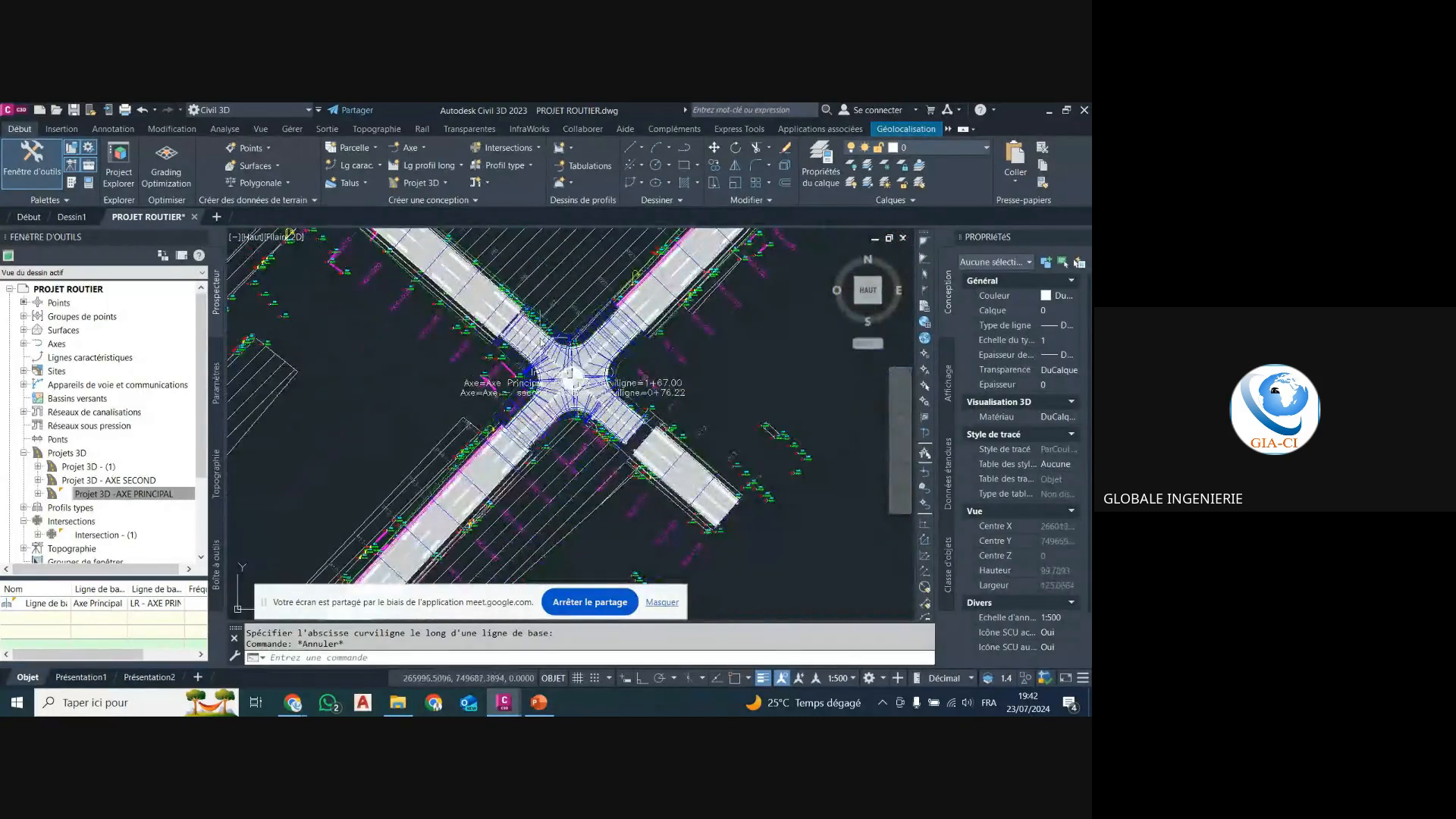
scroll(541, 341, up, 2)
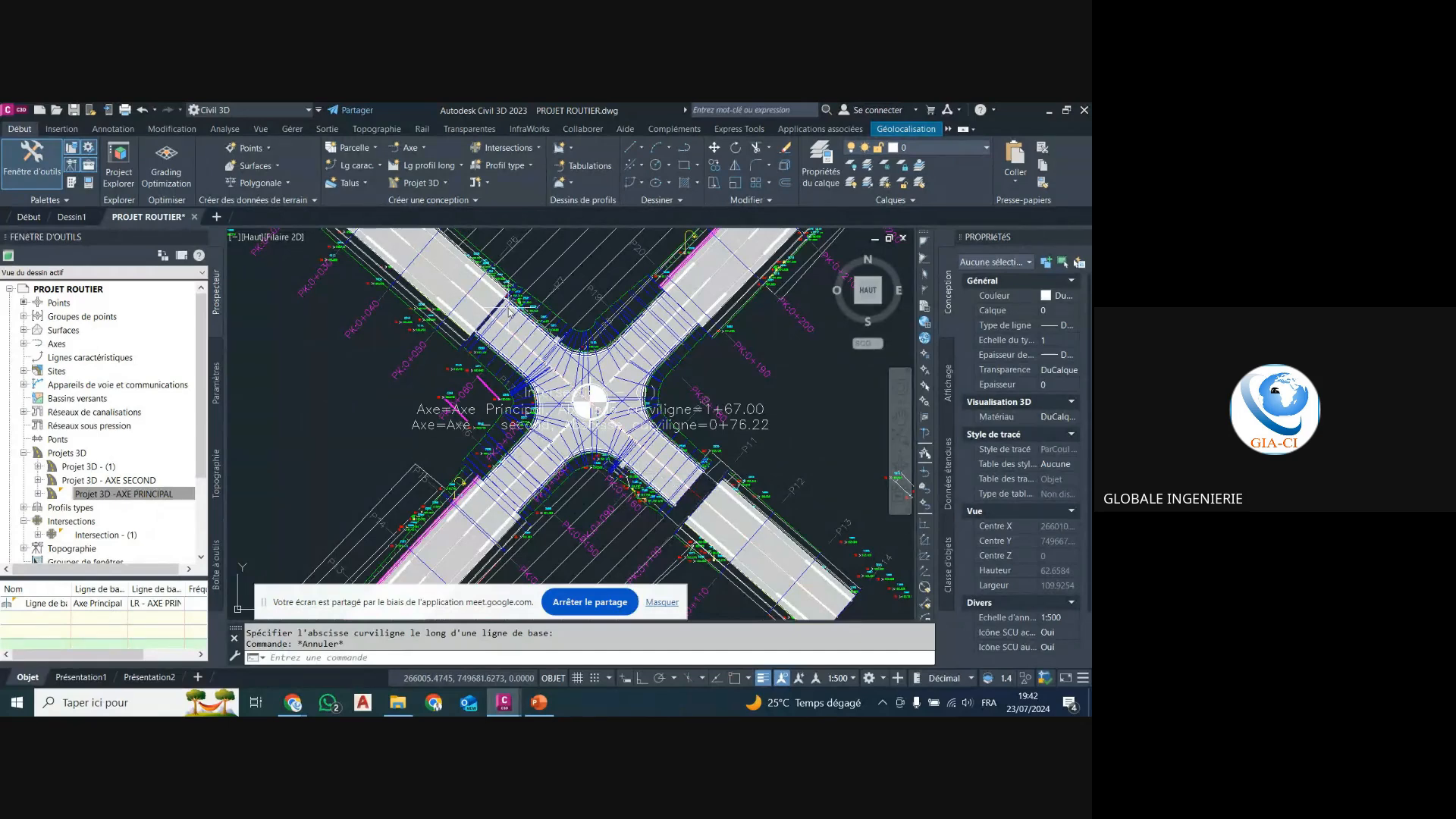
scroll(510, 311, up, 4)
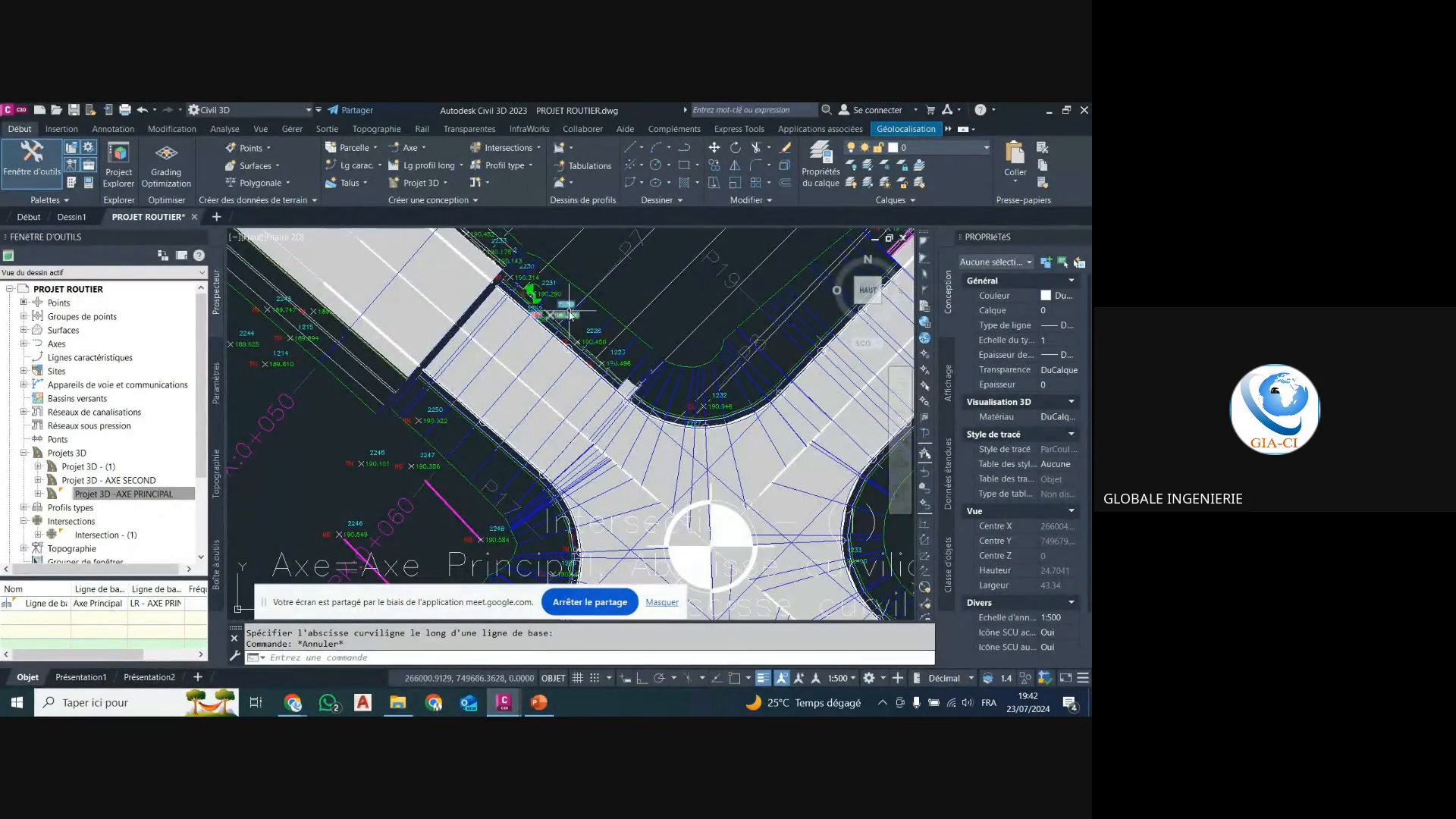
scroll(569, 311, down, 4)
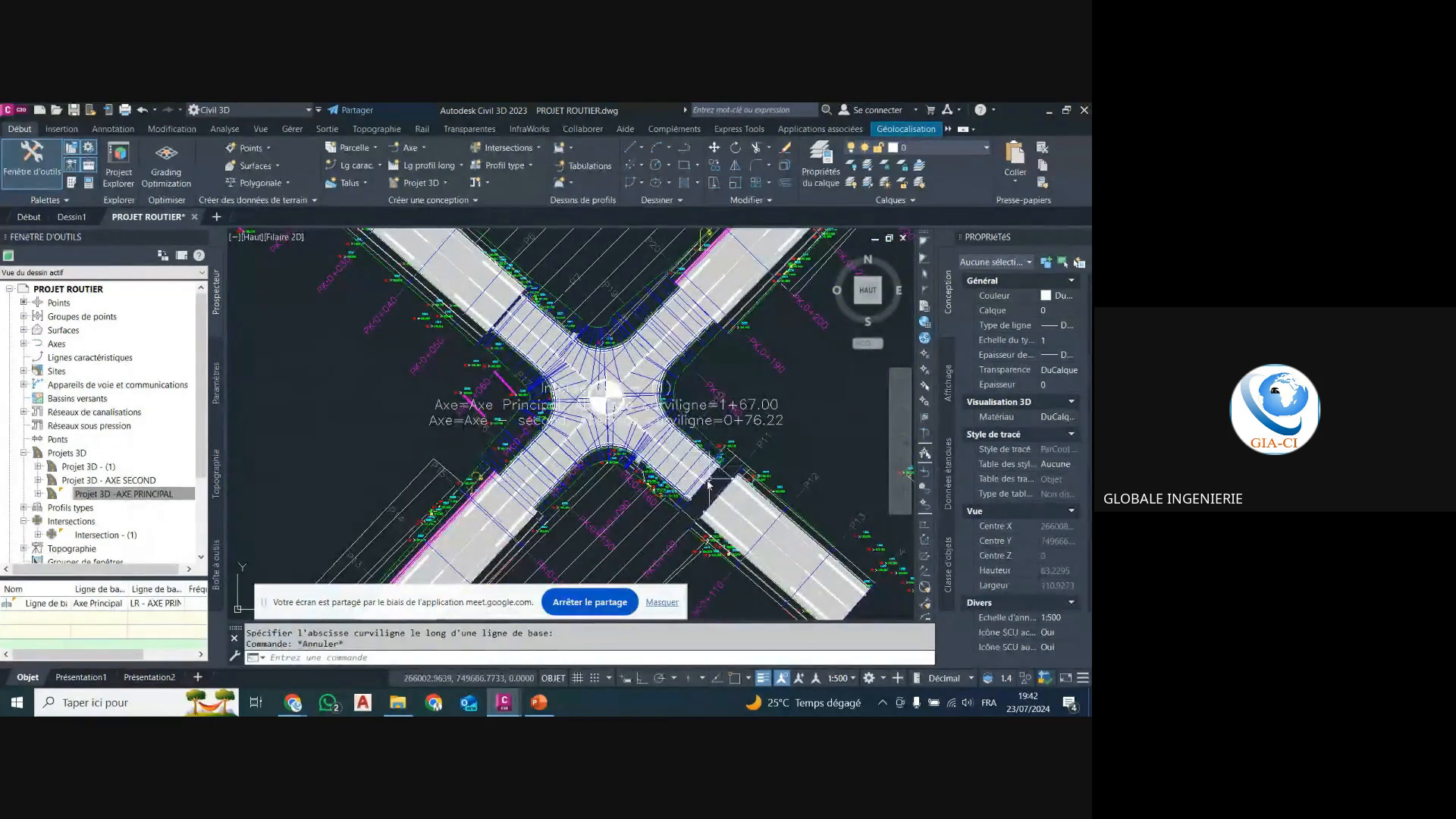
scroll(710, 483, up, 2)
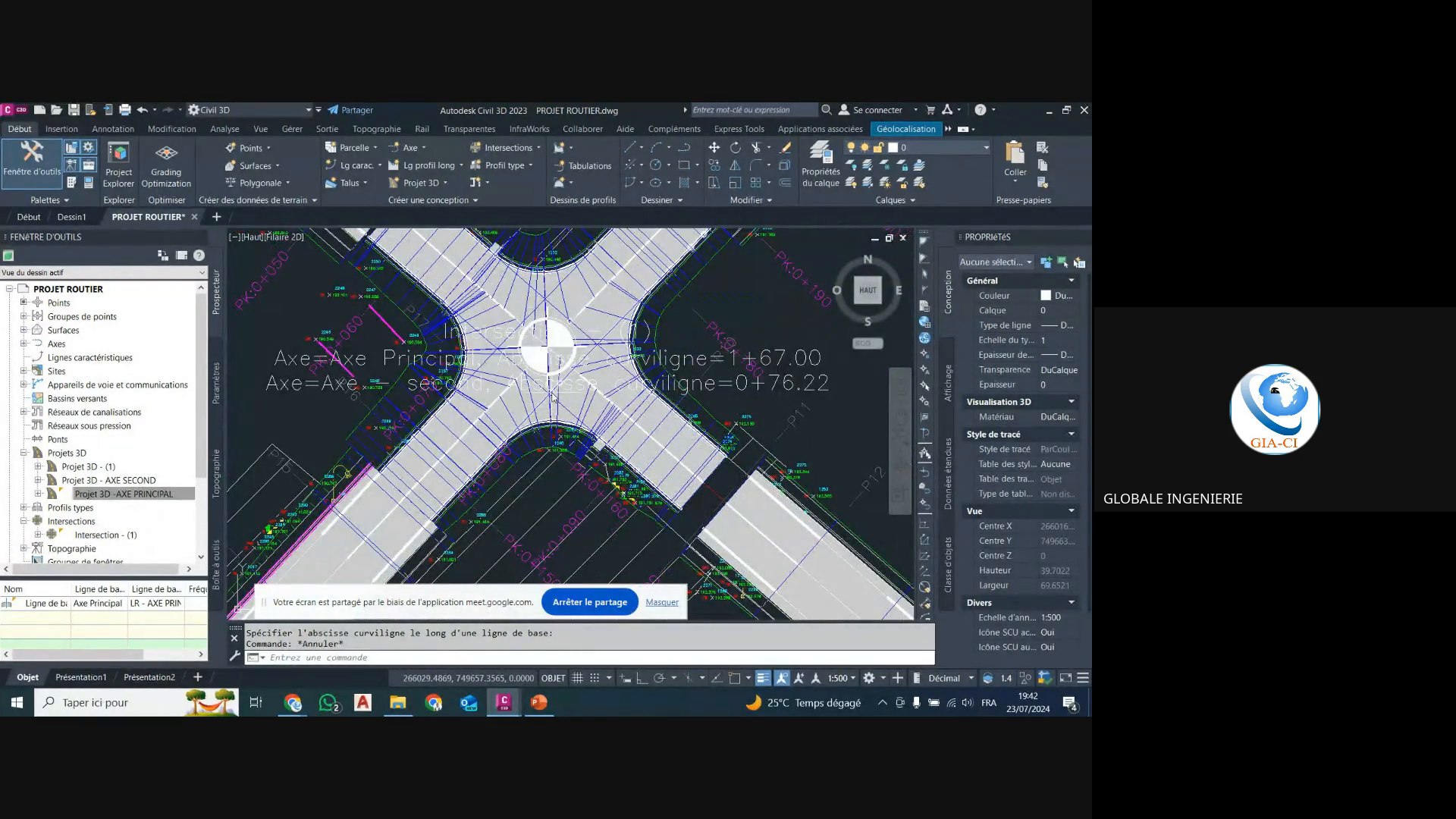
scroll(552, 395, down, 2)
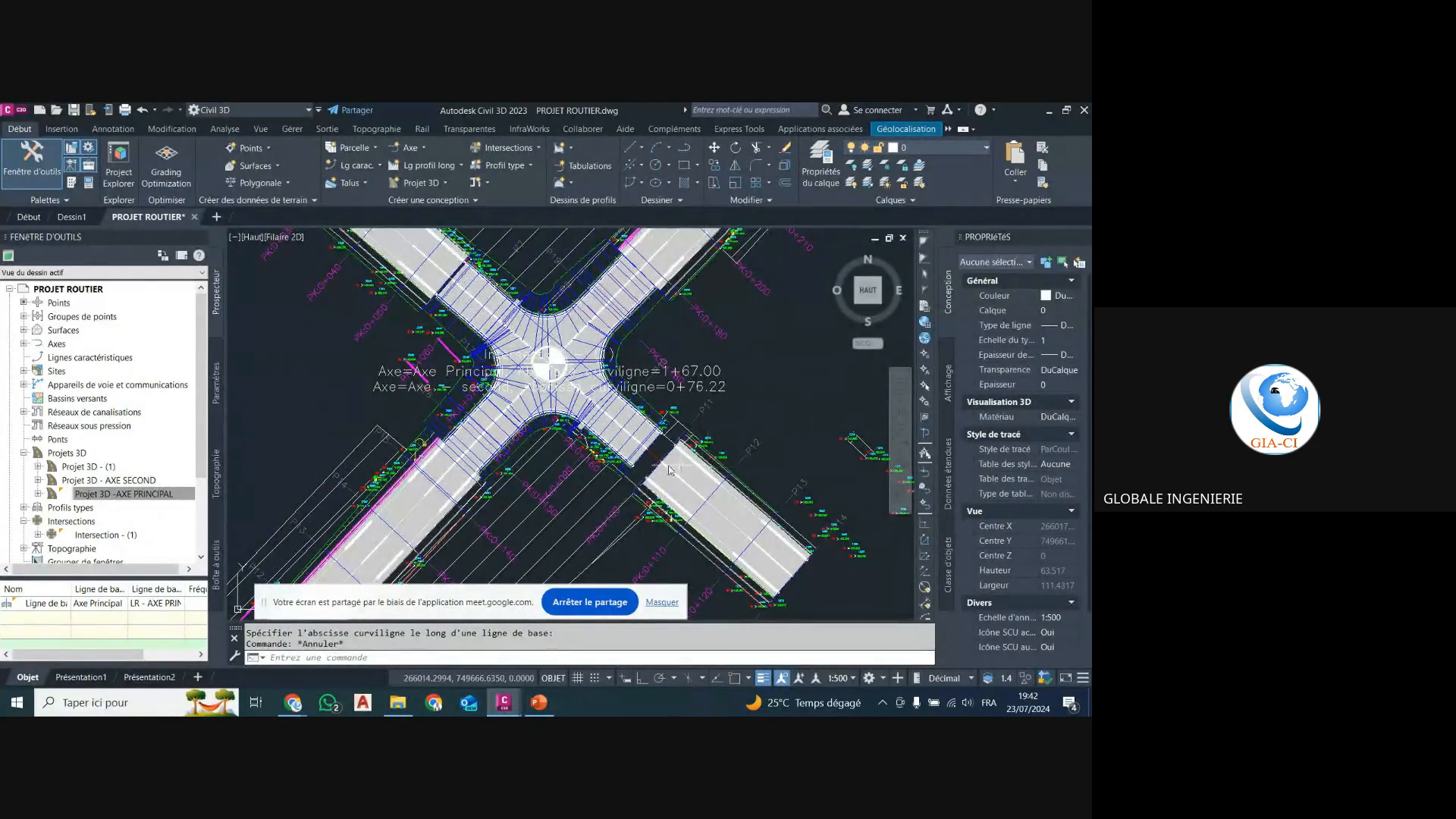
scroll(671, 470, up, 2)
scroll(550, 430, down, 2)
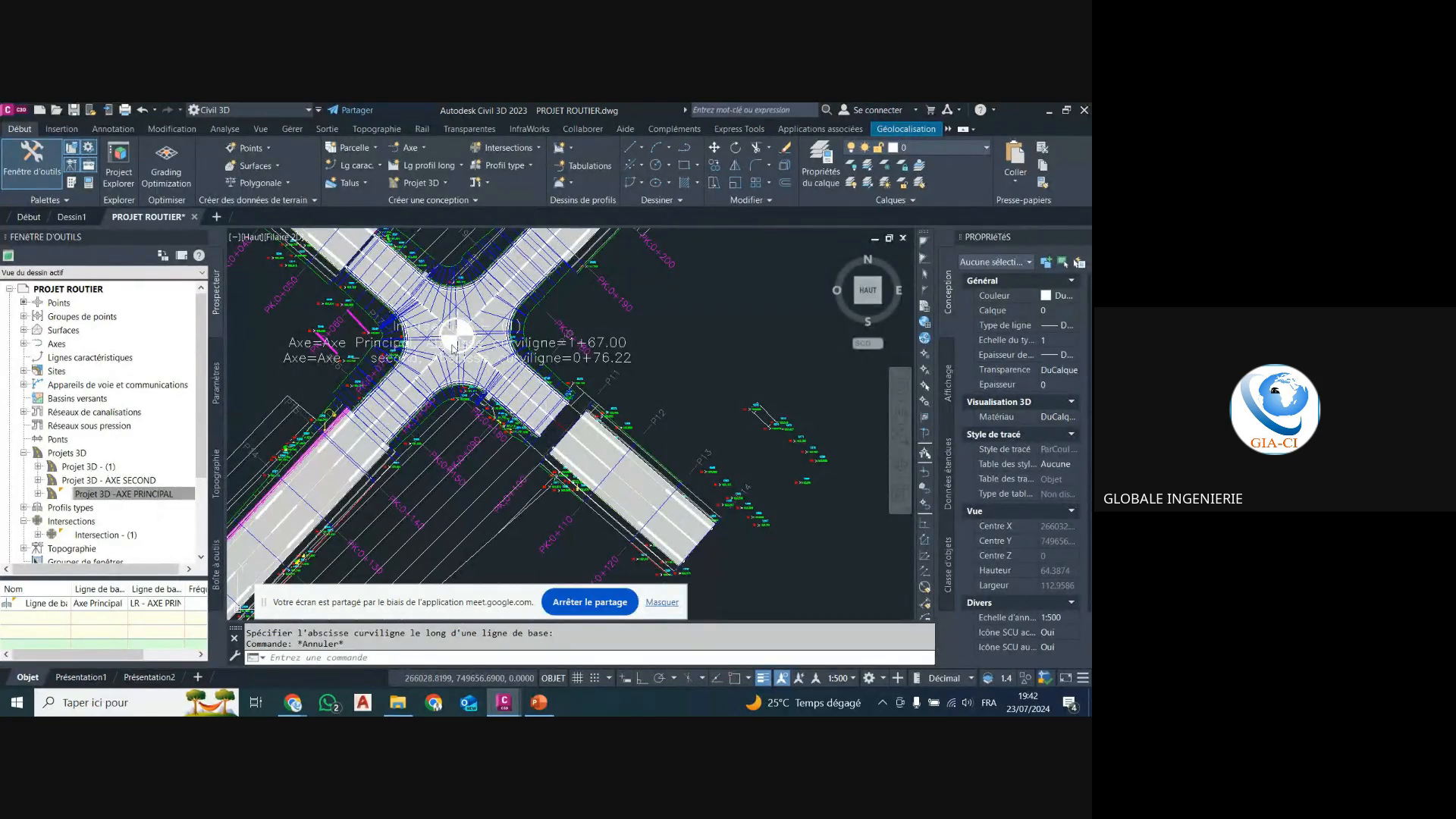
scroll(580, 429, up, 2)
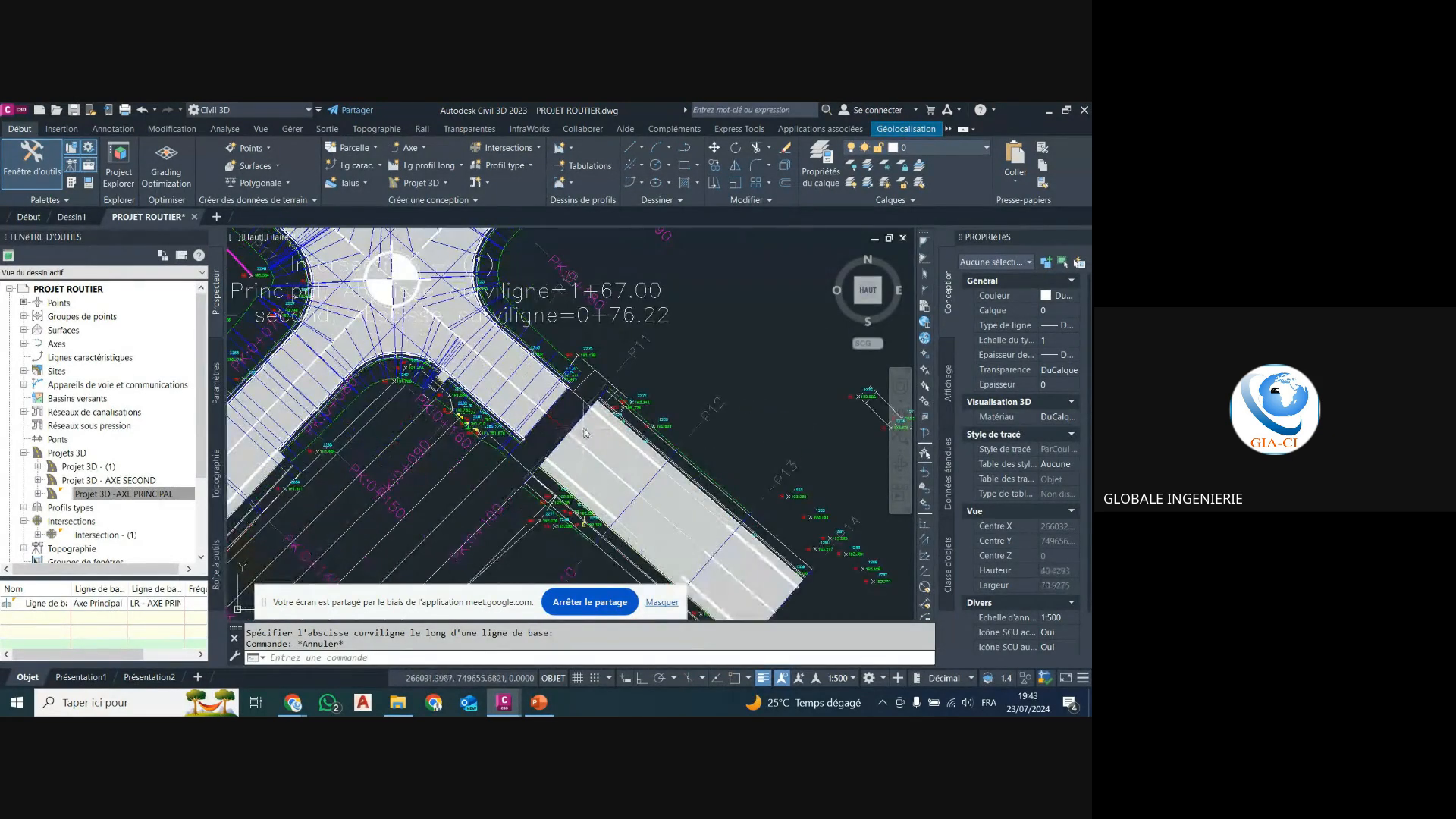
Stretch the start of the secondary corridor's southeast region onto the intersection corridor's edge at the axis, with object snap on.
click(607, 437)
click(598, 466)
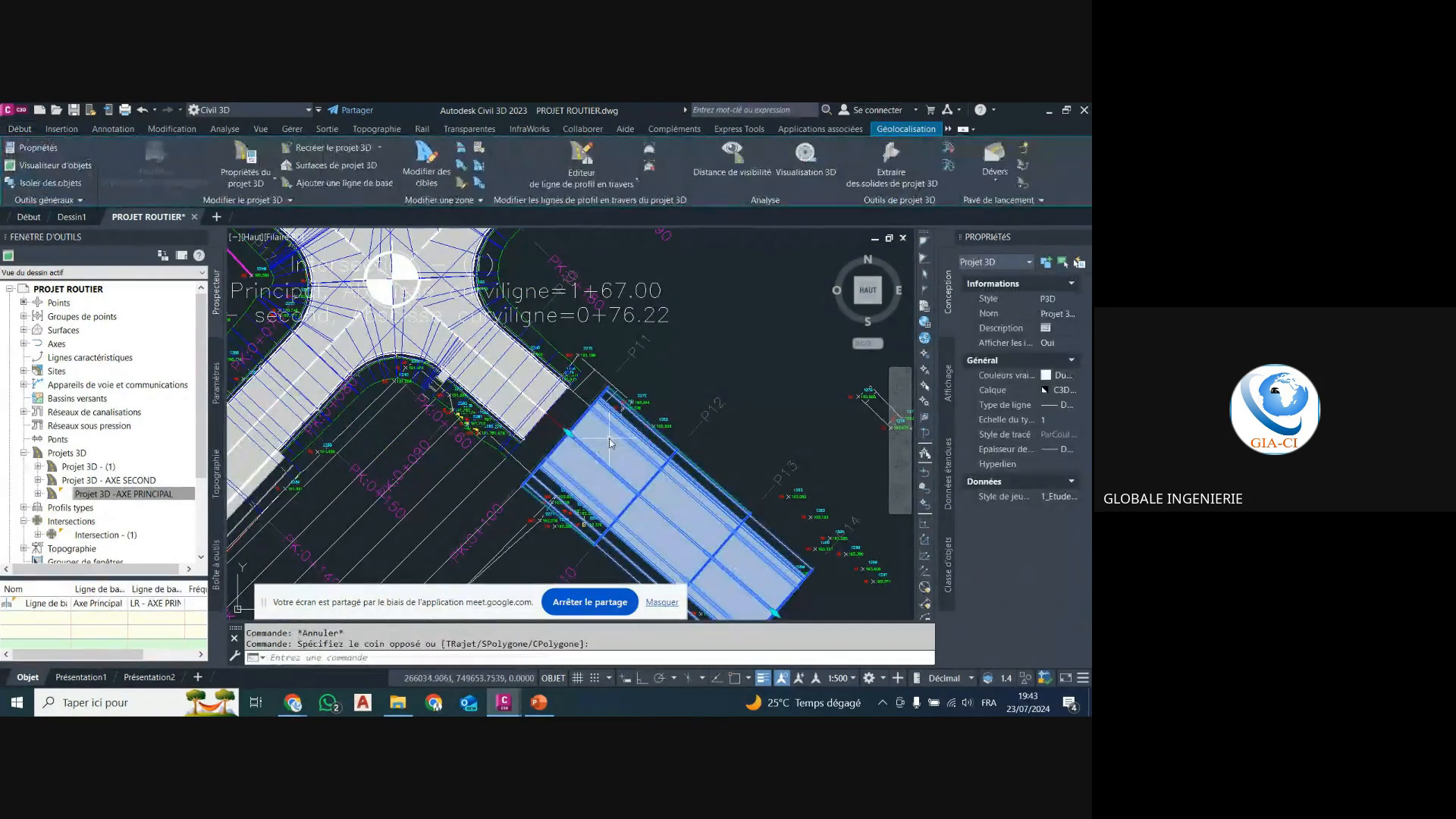
key(Escape)
click(616, 438)
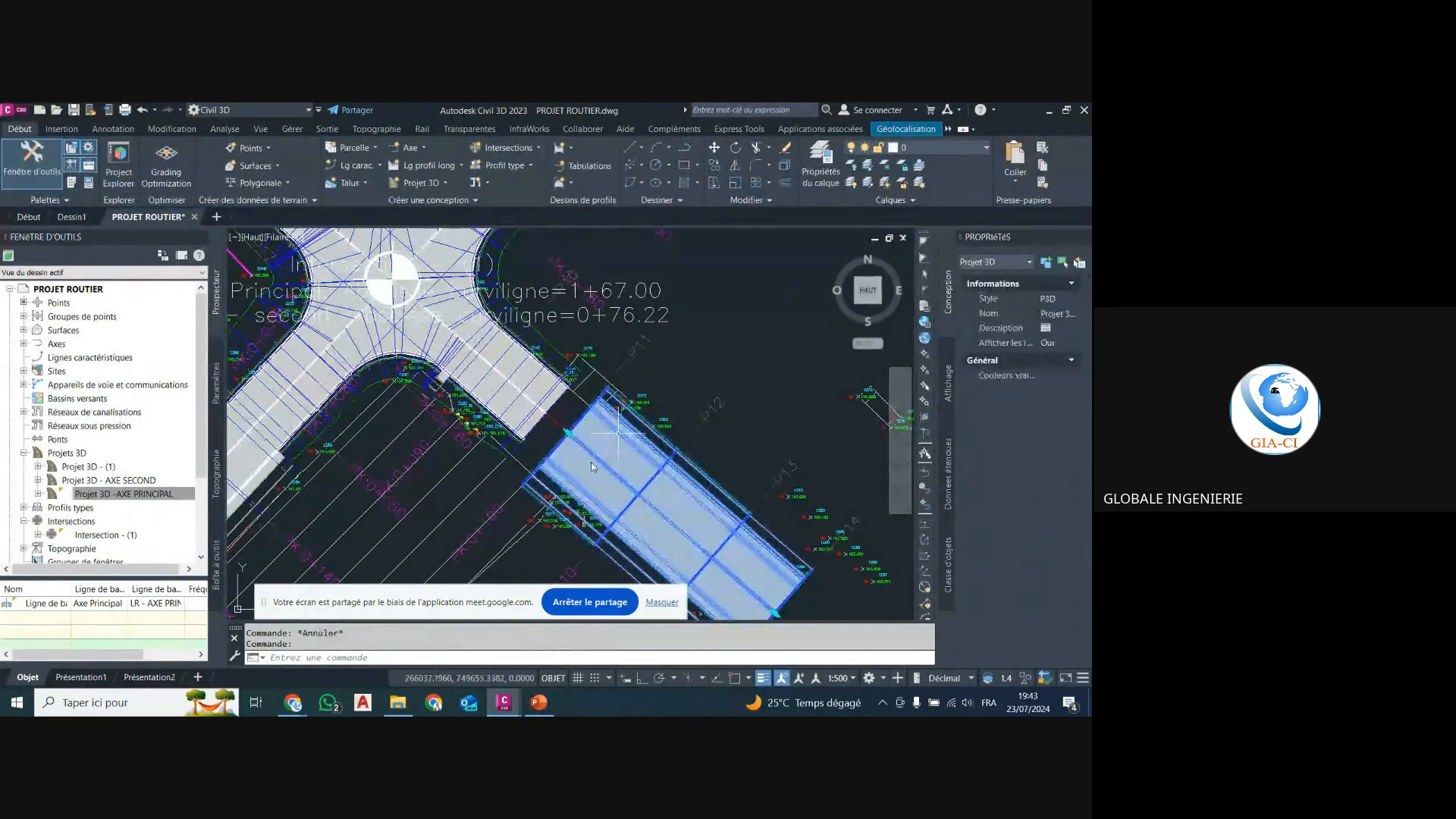
scroll(536, 418, up, 2)
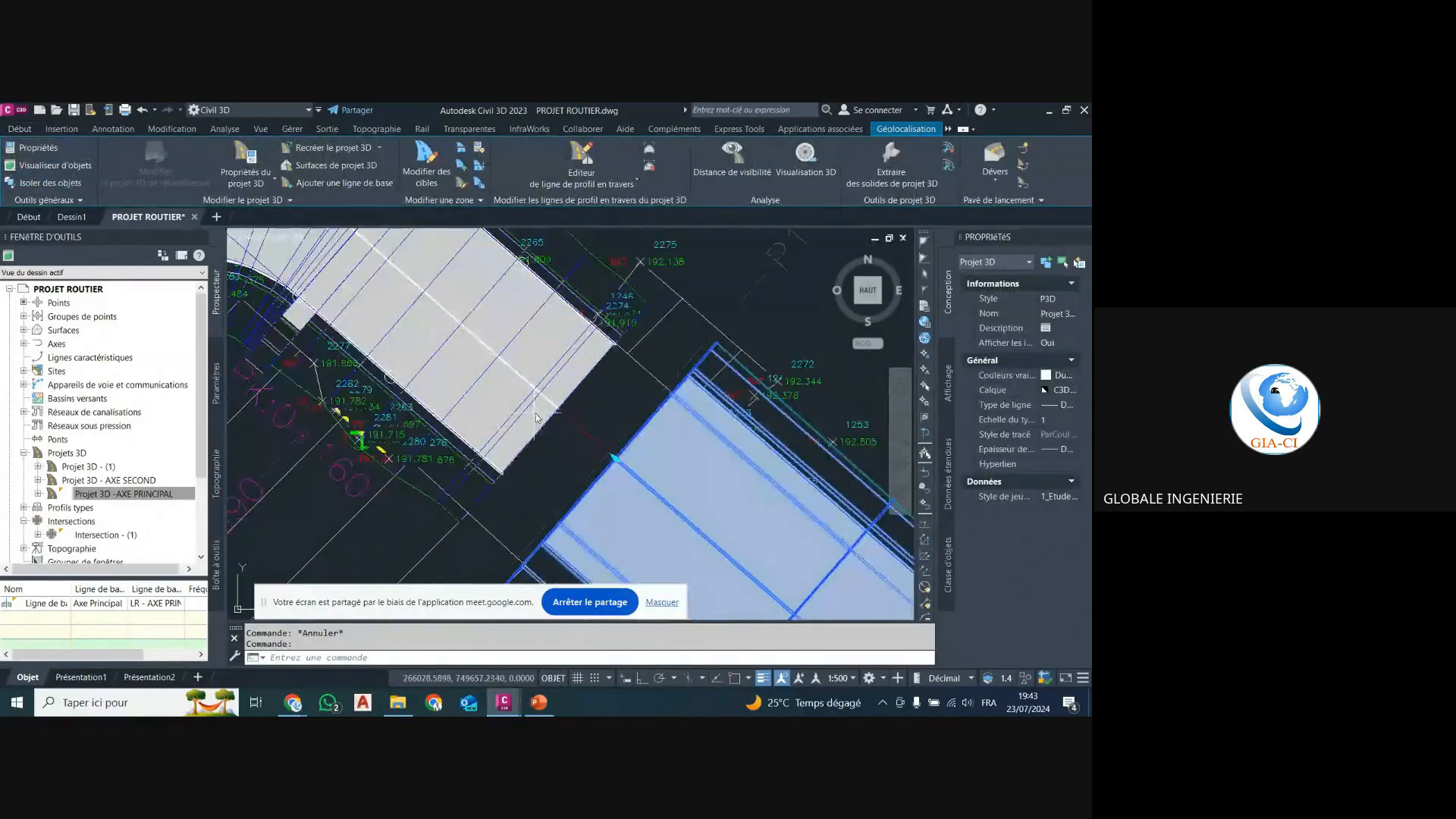
click(617, 460)
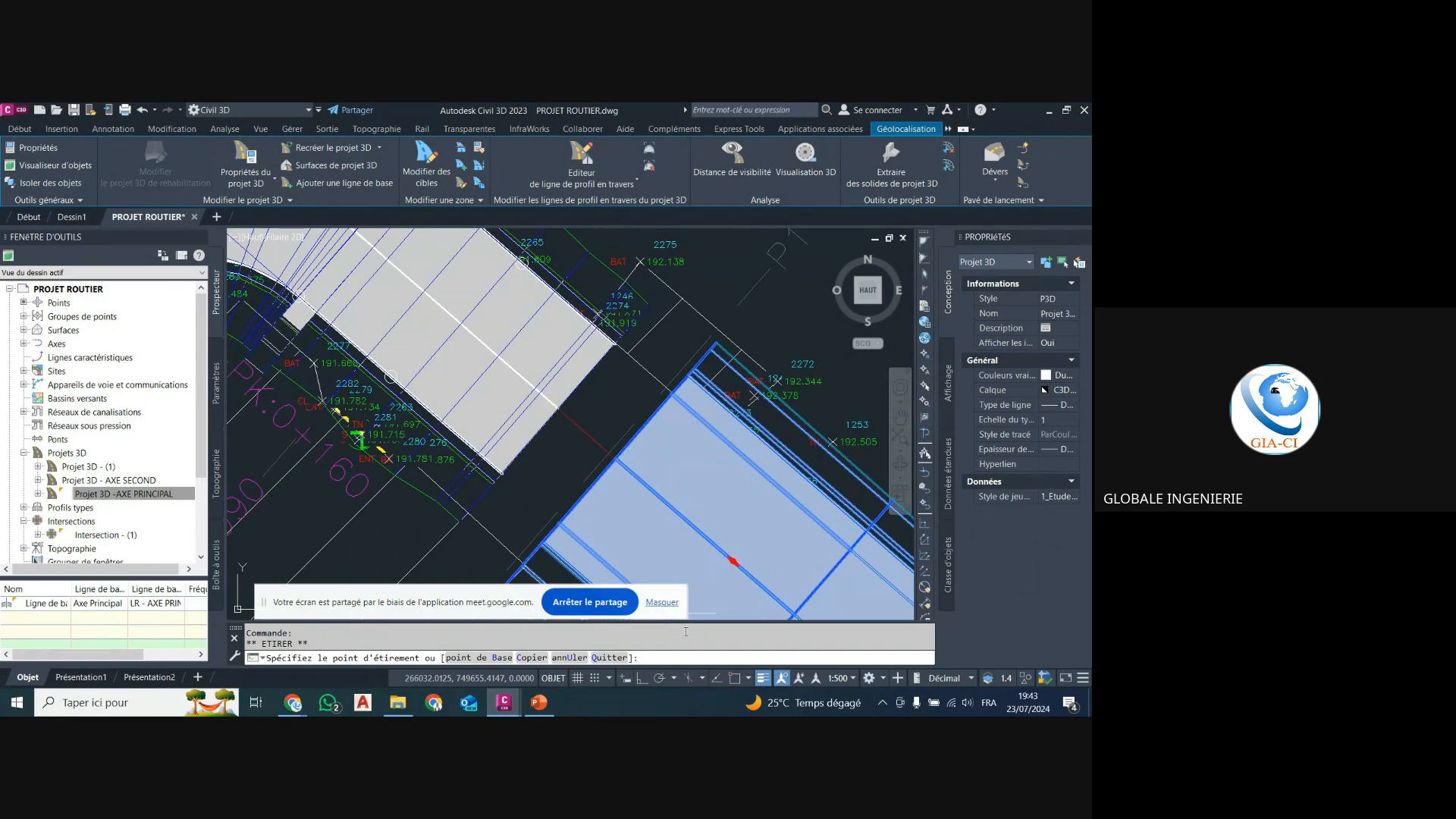
click(733, 678)
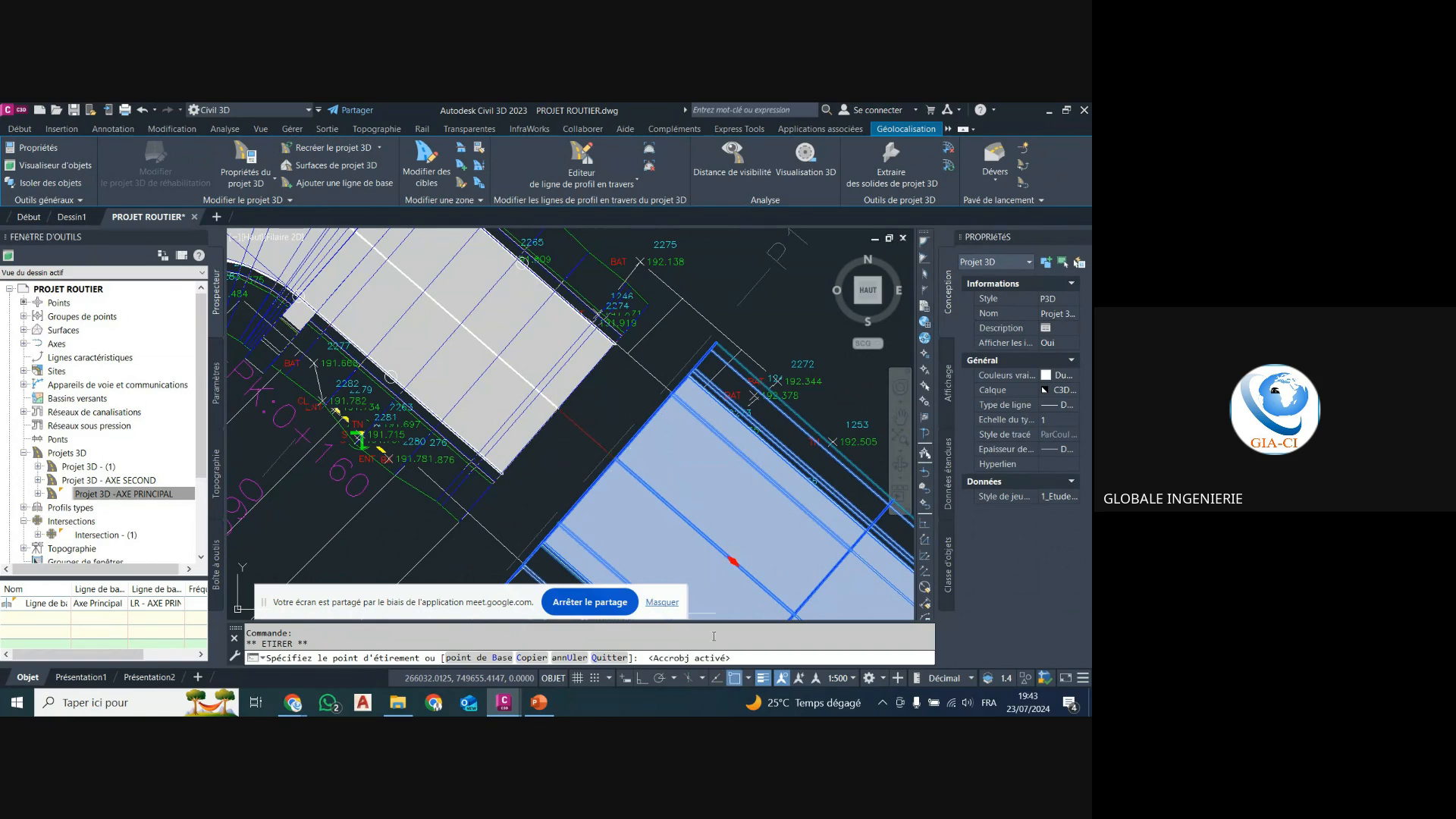
click(556, 410)
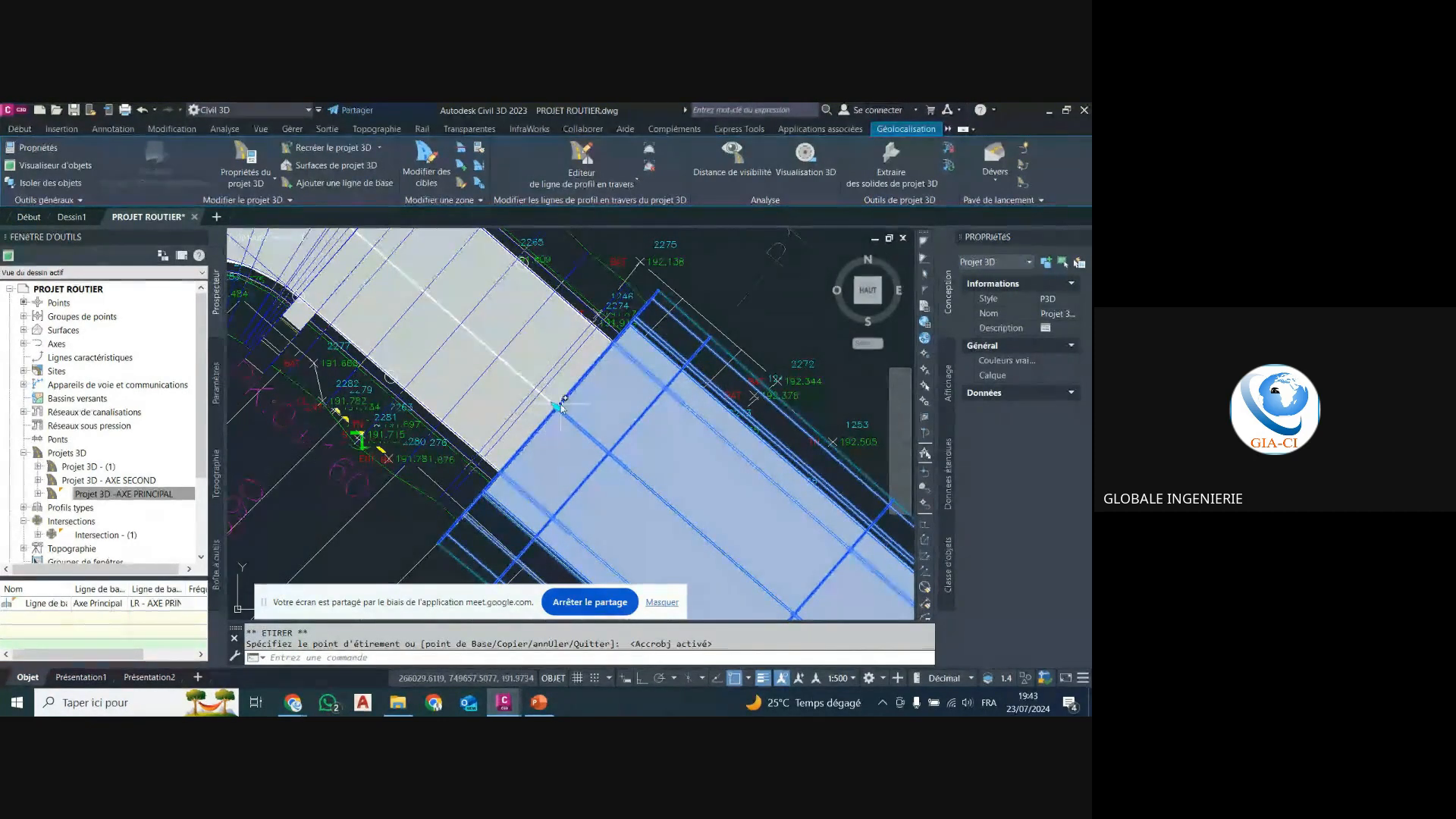
Pull the southeast region's start away from the intersection along the axis and snap it back onto the intersection corridor's edge.
scroll(557, 410, down, 5)
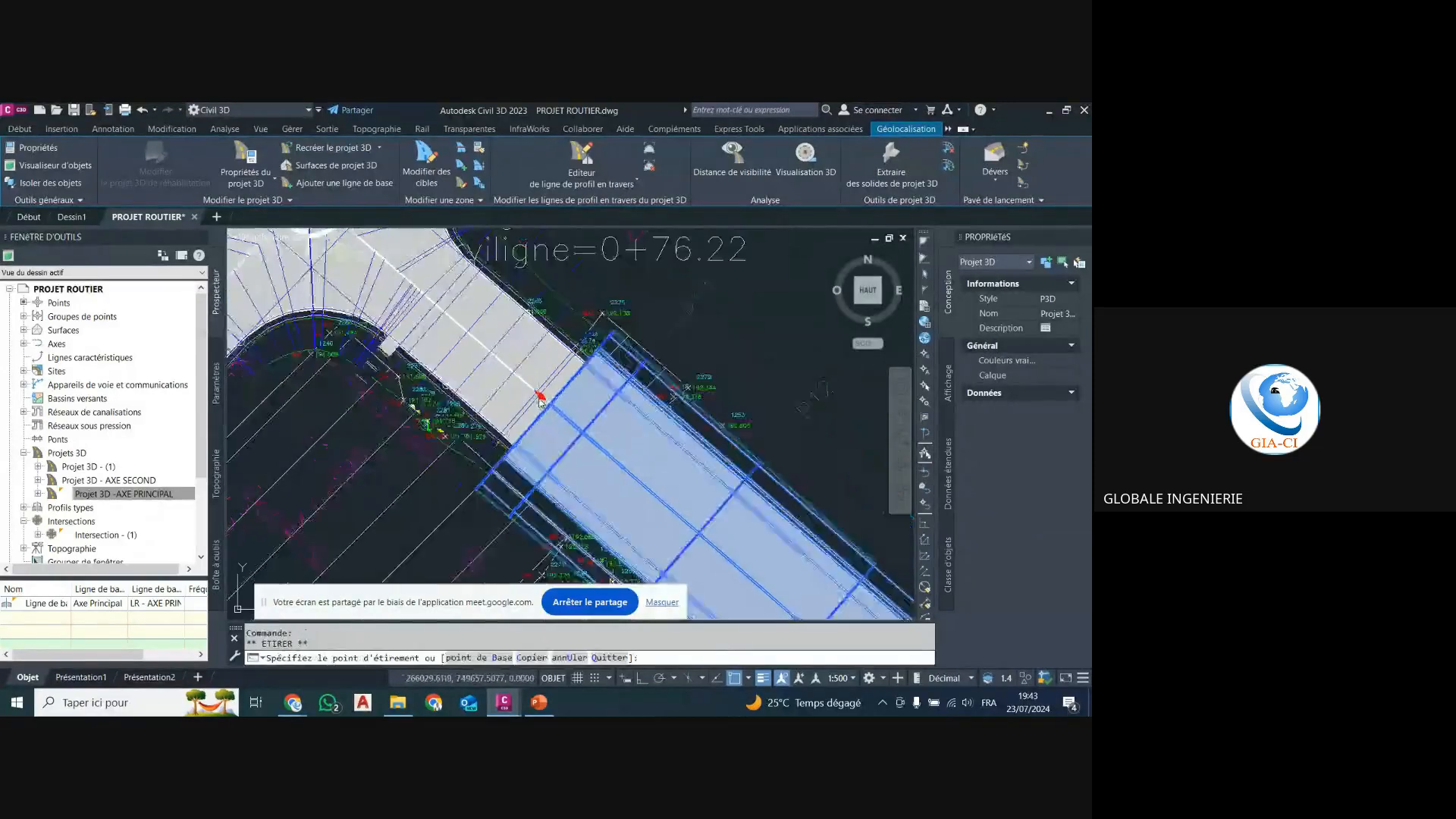
click(624, 471)
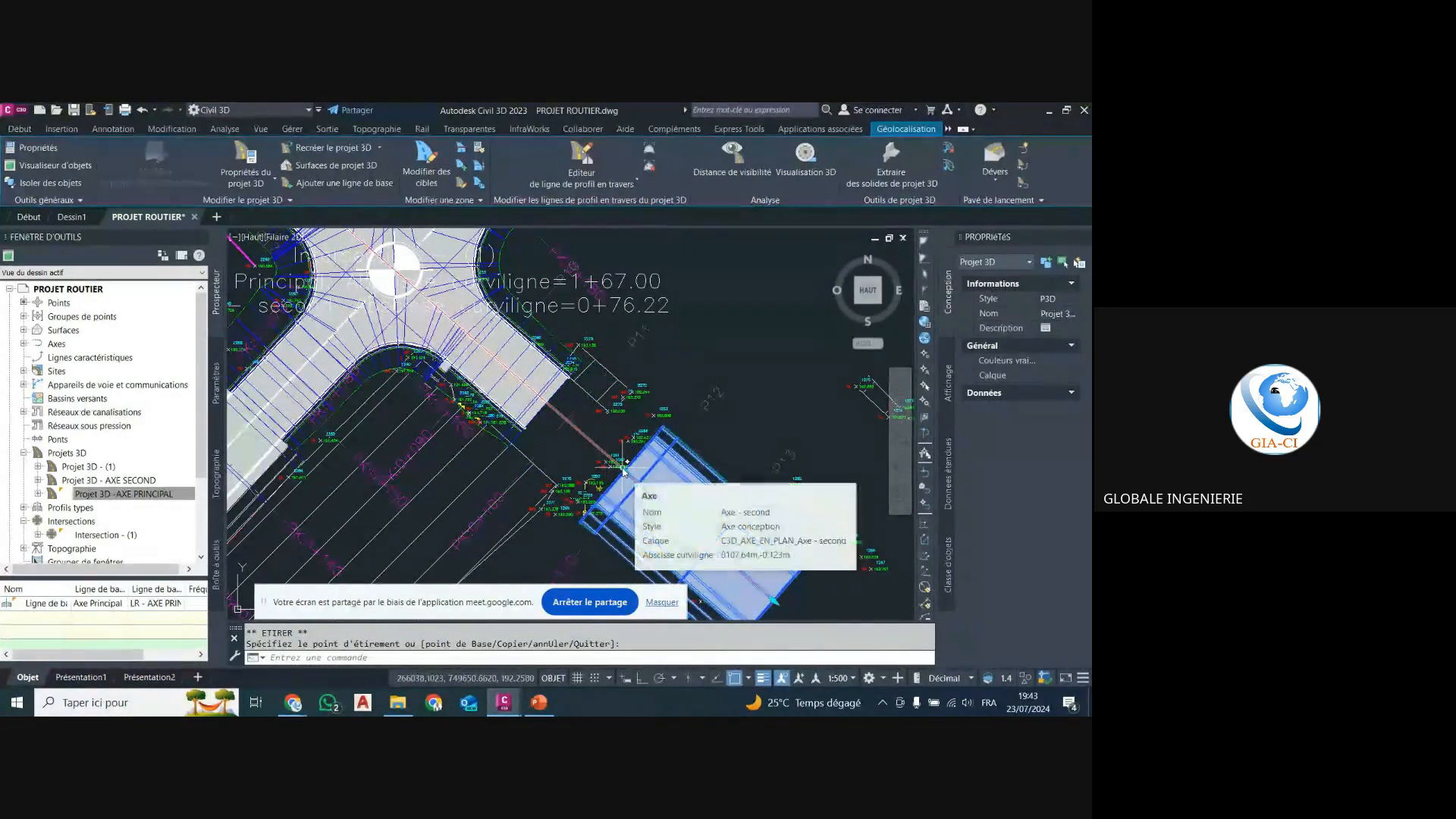
click(517, 375)
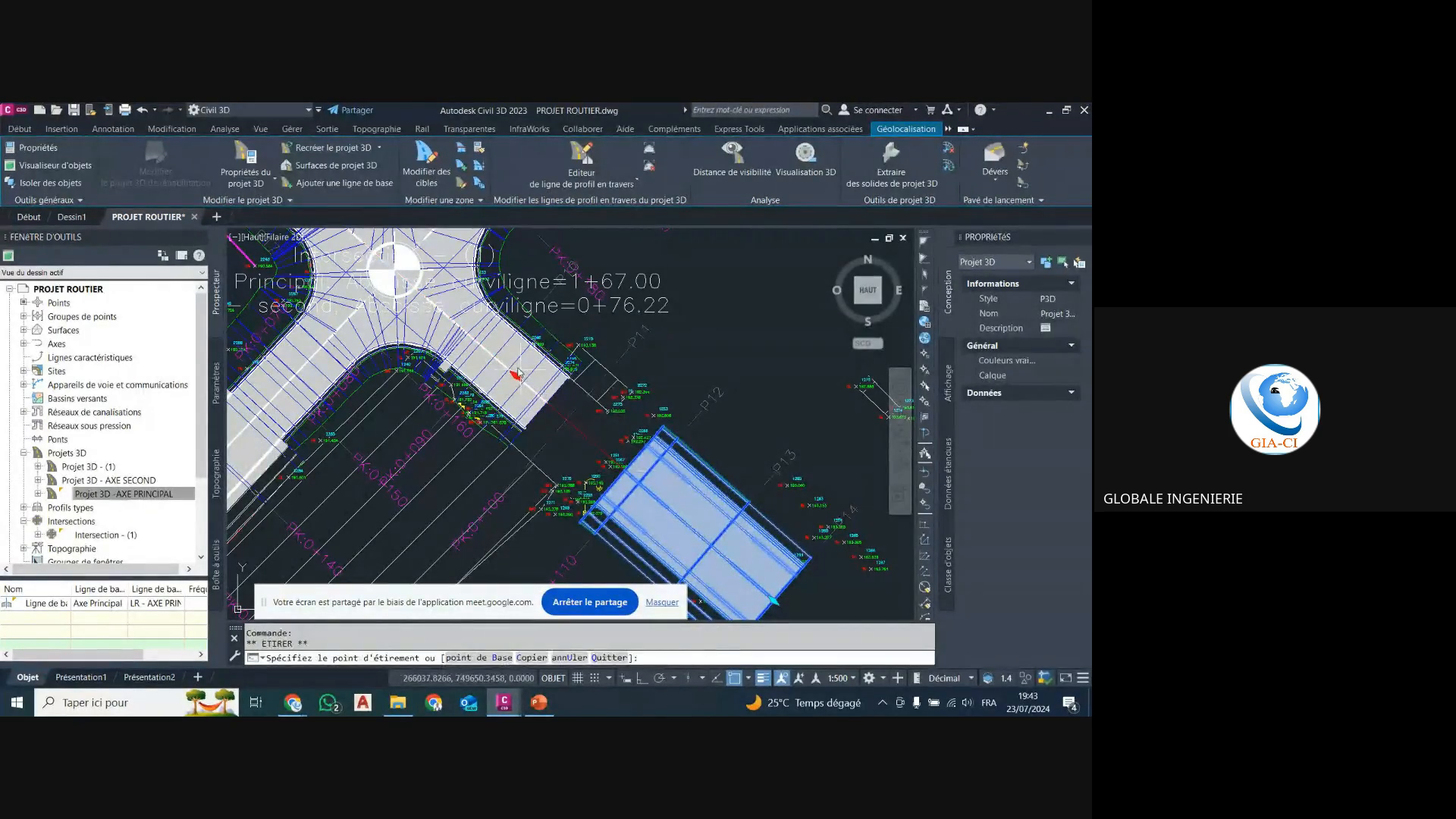
scroll(524, 381, up, 3)
scroll(558, 424, down, 2)
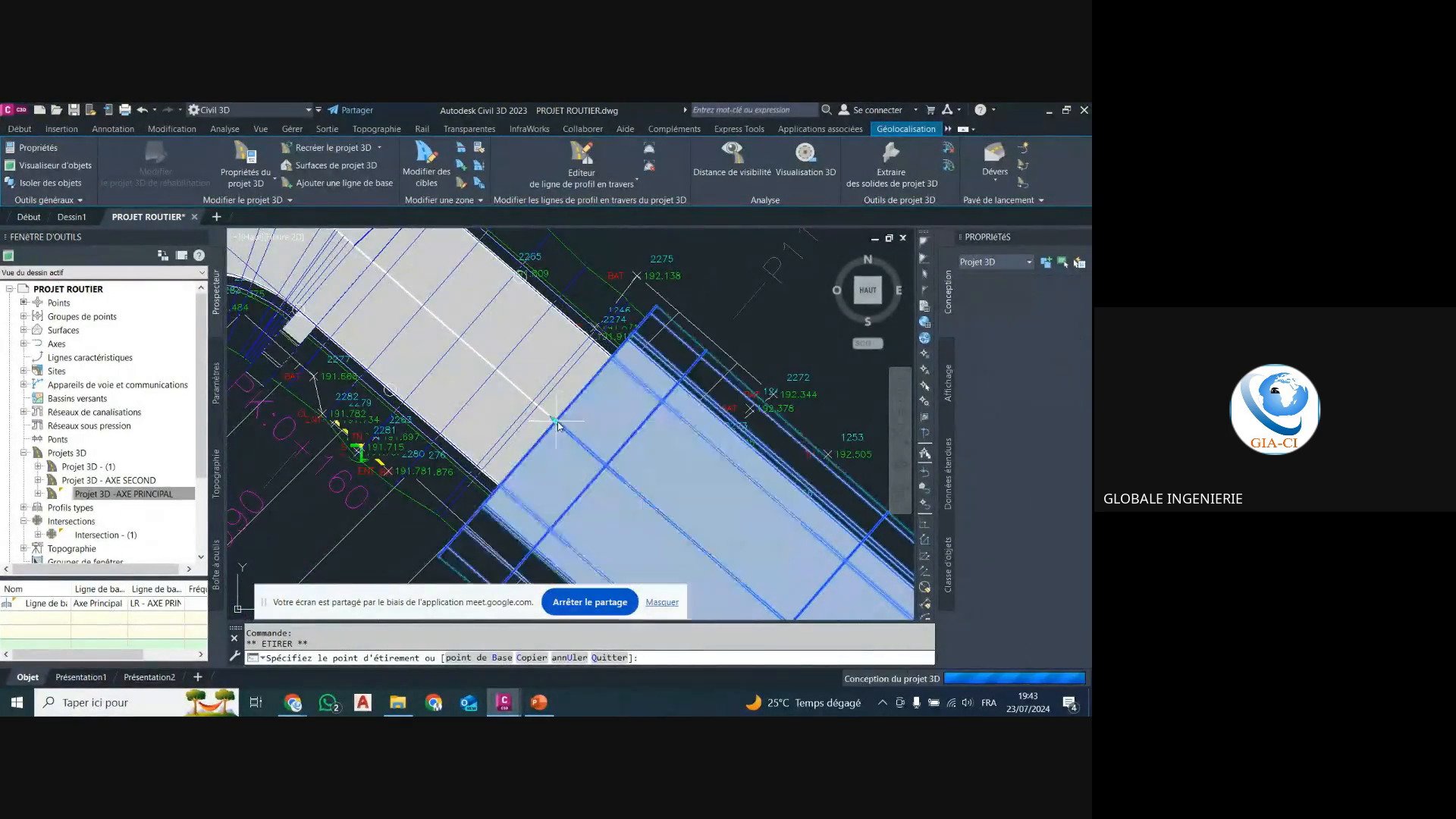
key(Escape)
key(Escape)
Stretch the end of the secondary corridor's northwest region onto the intersection corridor's edge and check the joints in plan.
scroll(599, 487, down, 5)
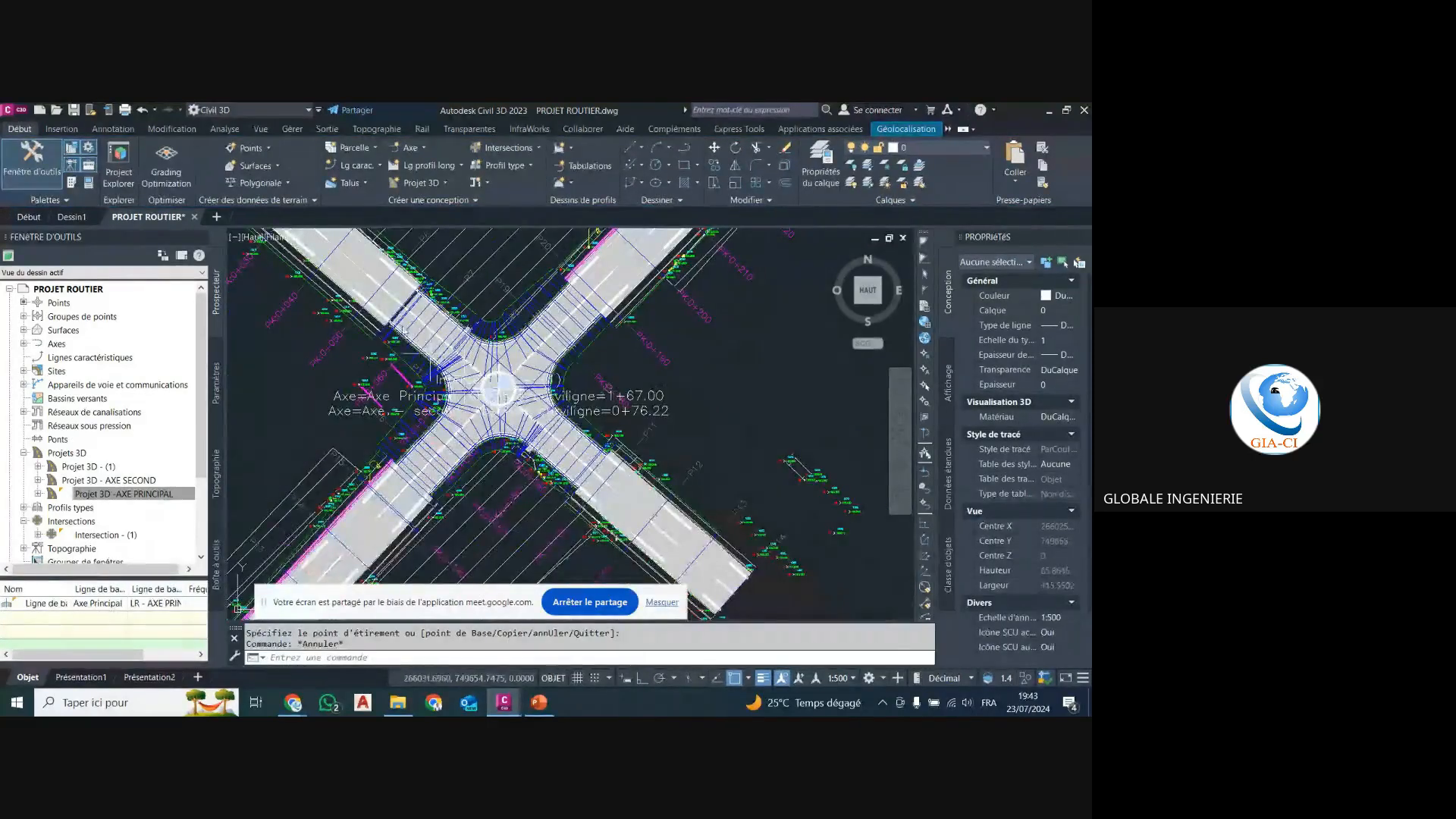
scroll(491, 307, up, 5)
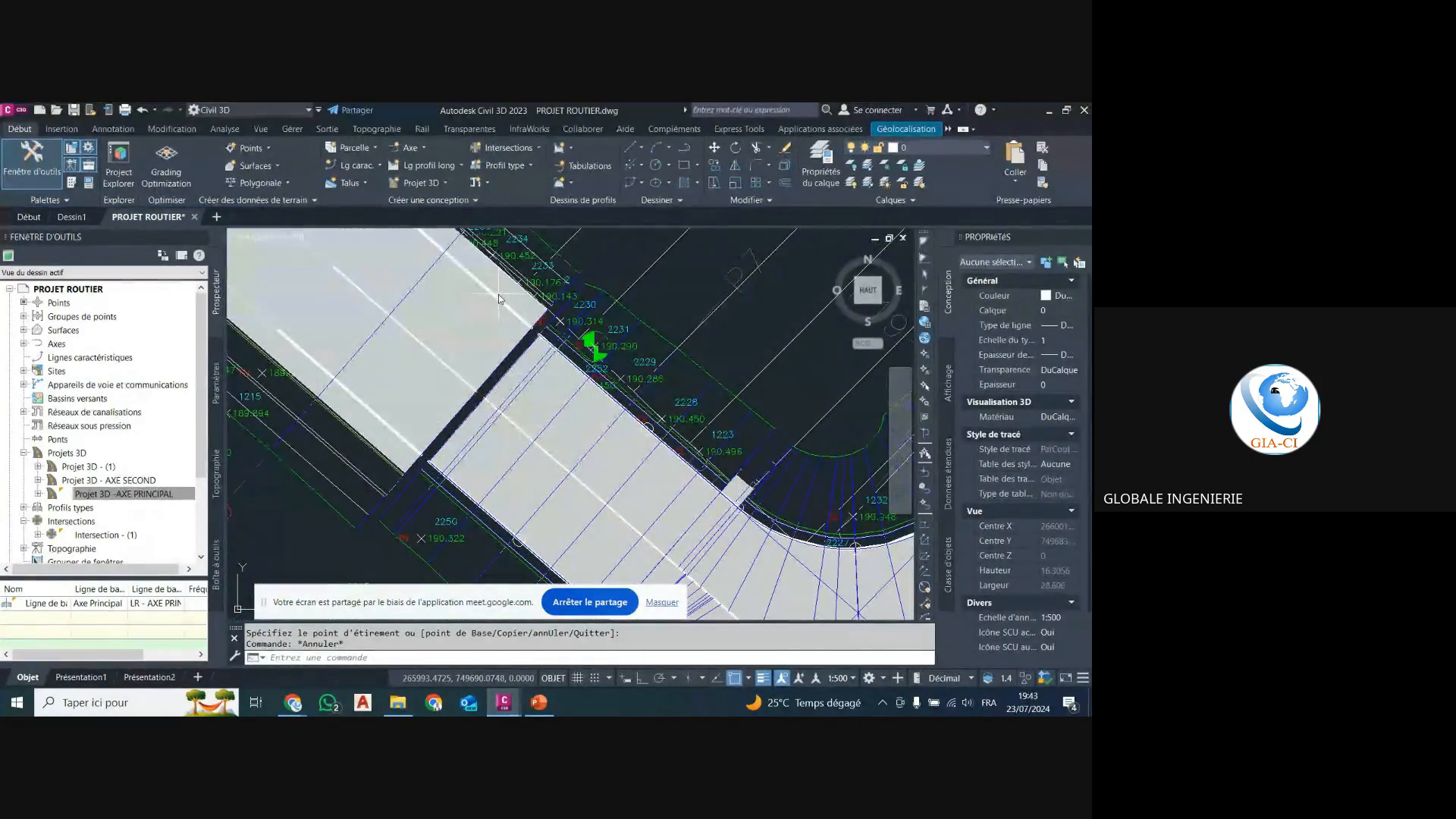
click(489, 334)
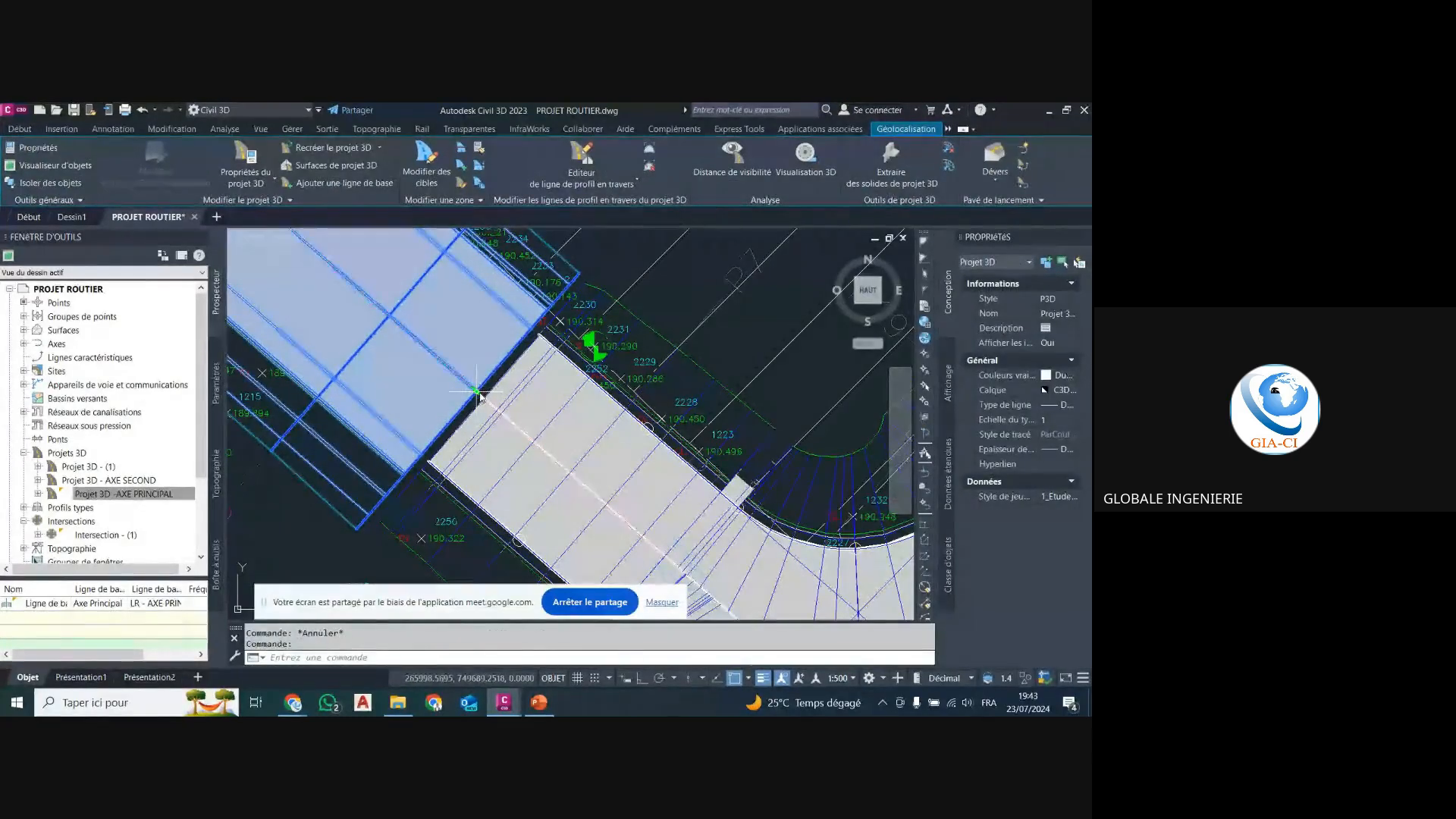
click(479, 394)
key(Escape)
key(Escape)
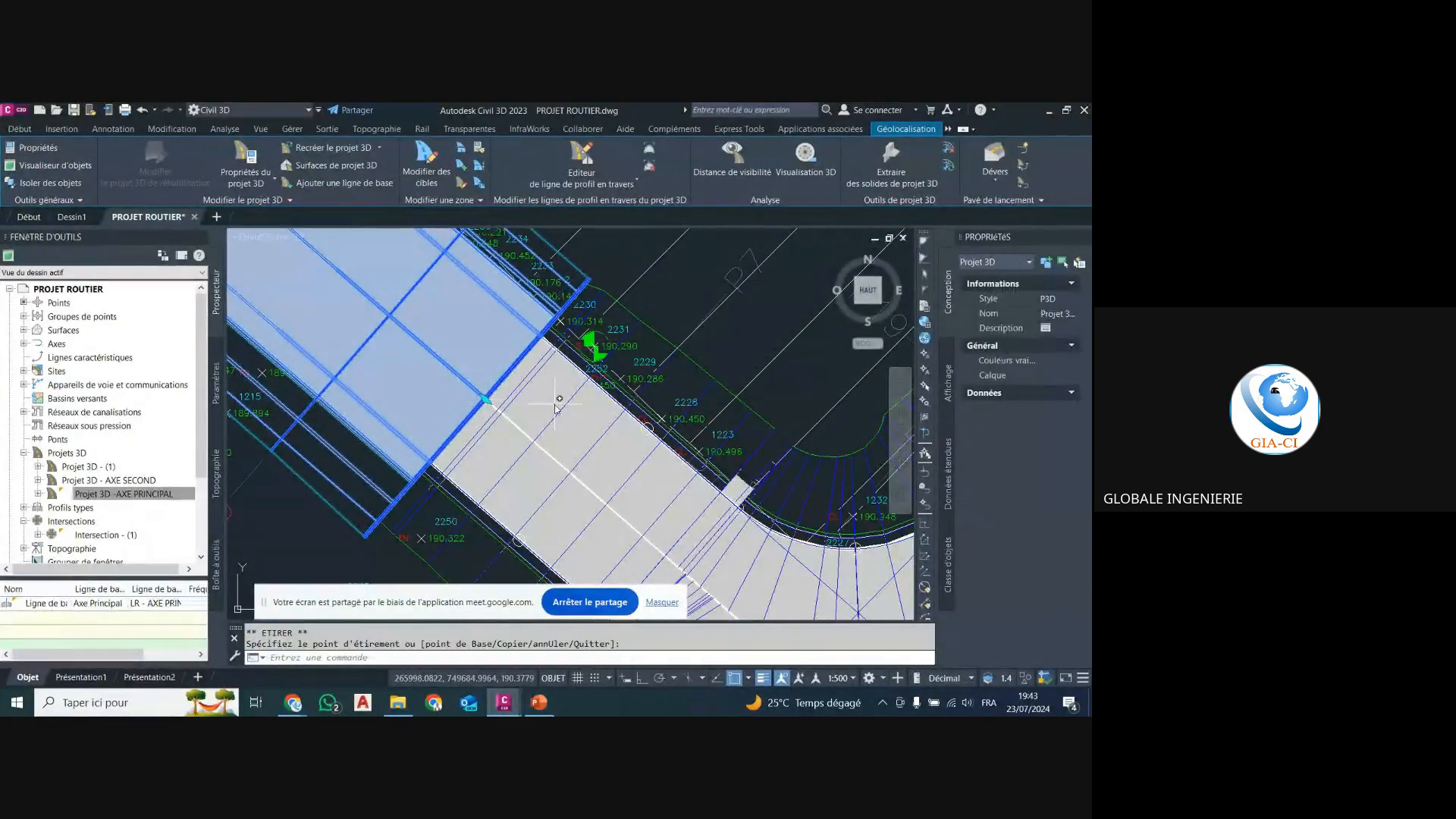
scroll(488, 366, down, 5)
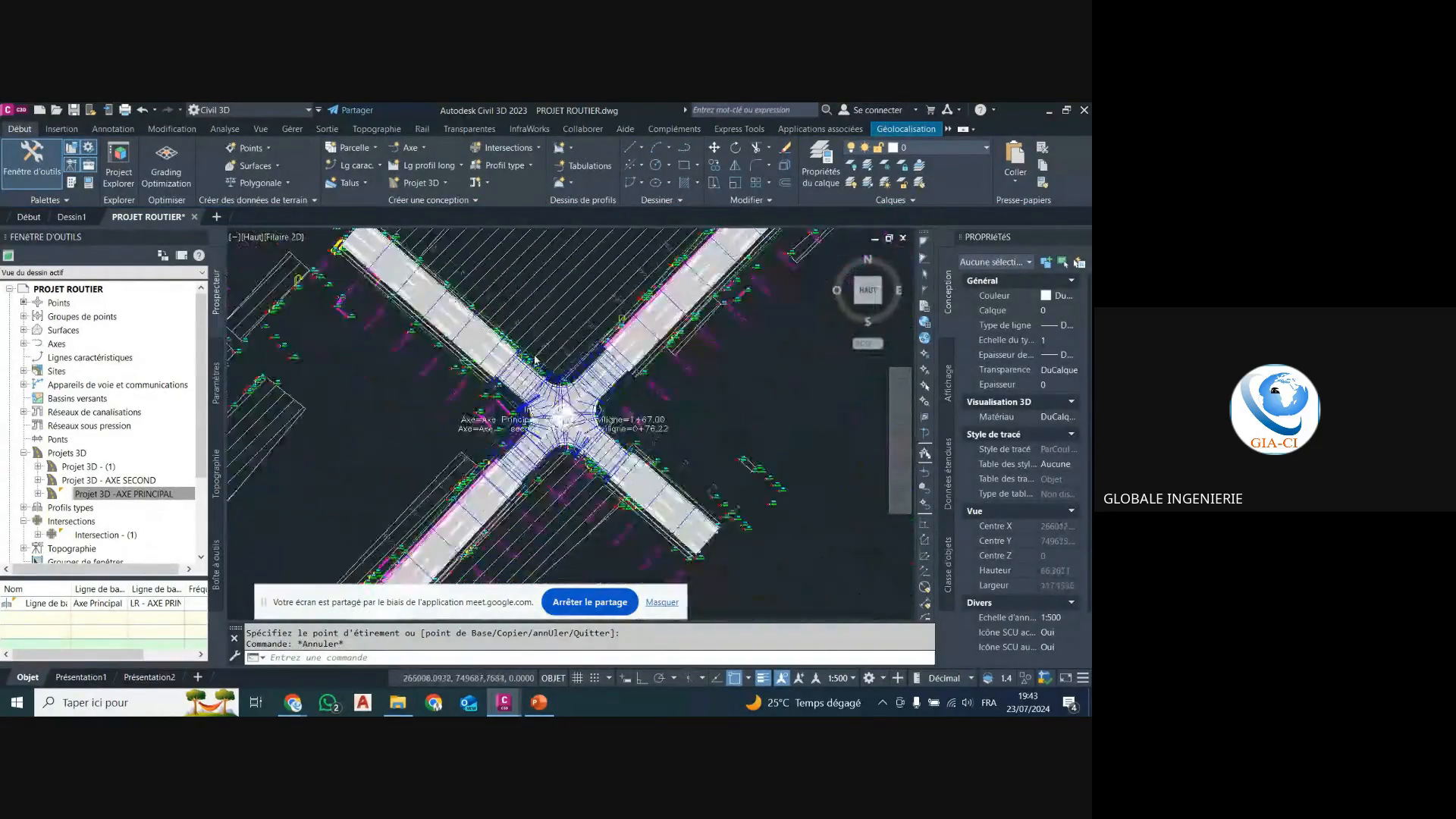
scroll(559, 378, up, 4)
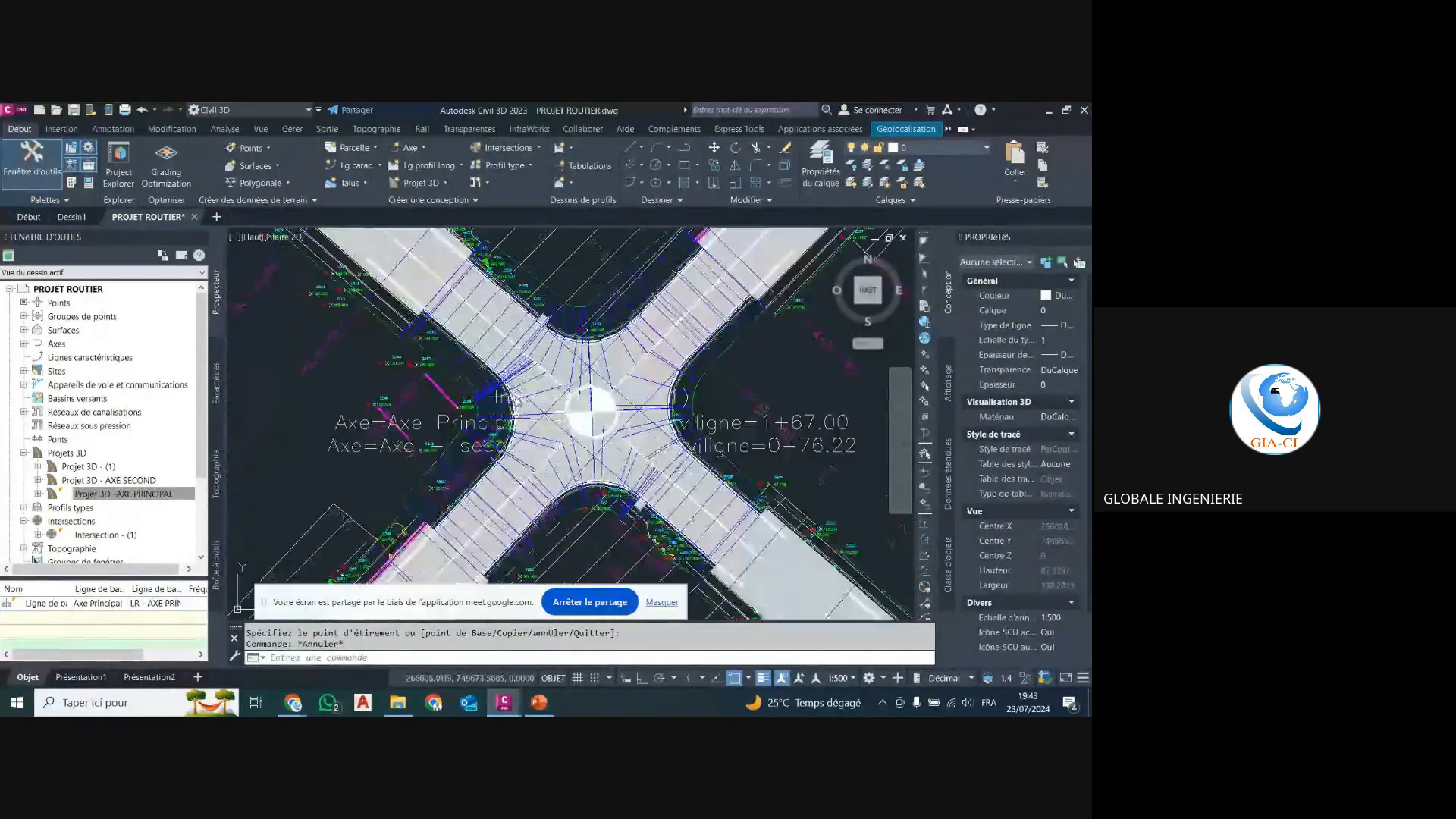
scroll(444, 383, down, 4)
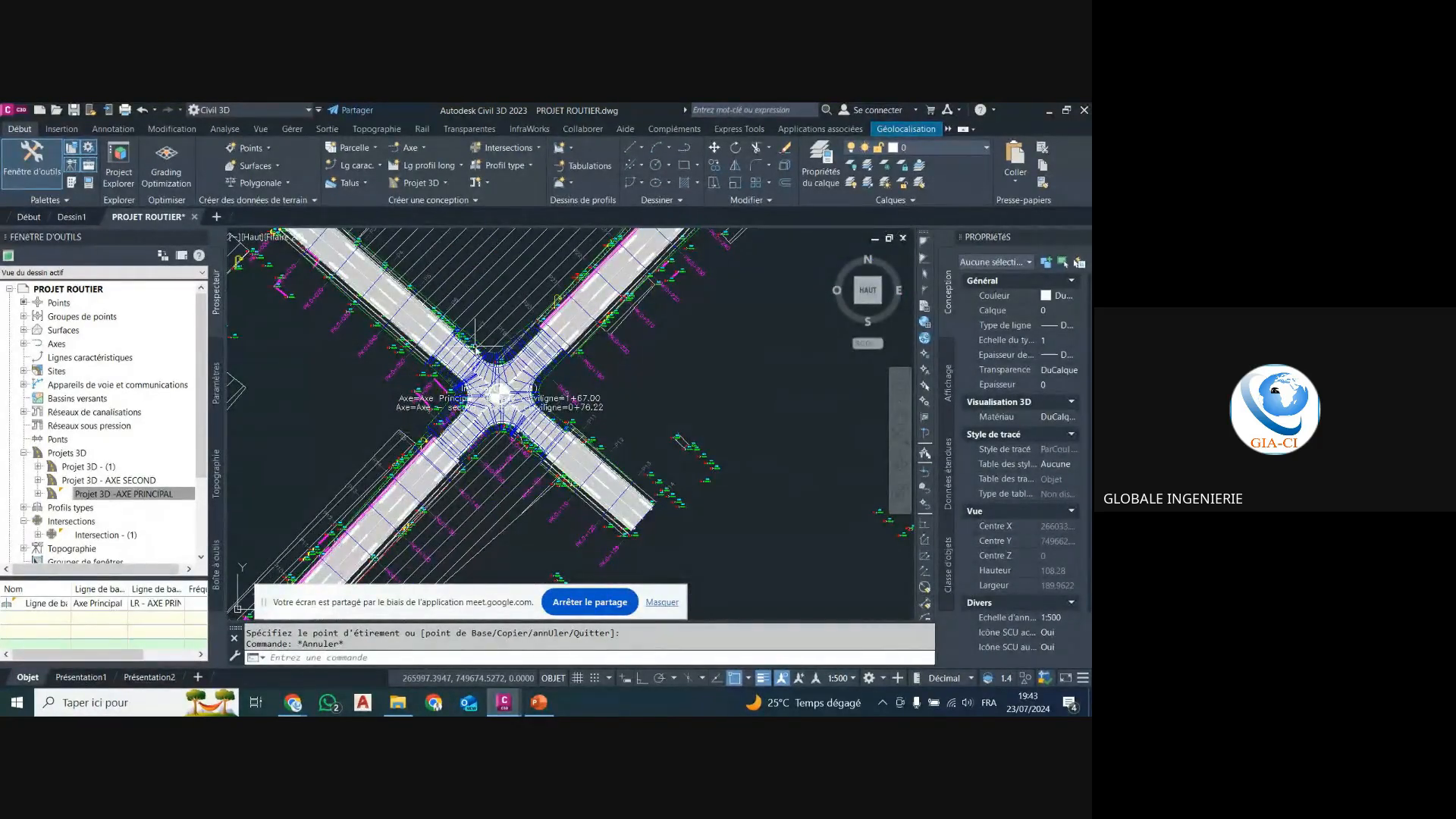
Examine the joints between the intersection corridor and the adjoining main and secondary road regions on all four approaches.
scroll(475, 346, up, 4)
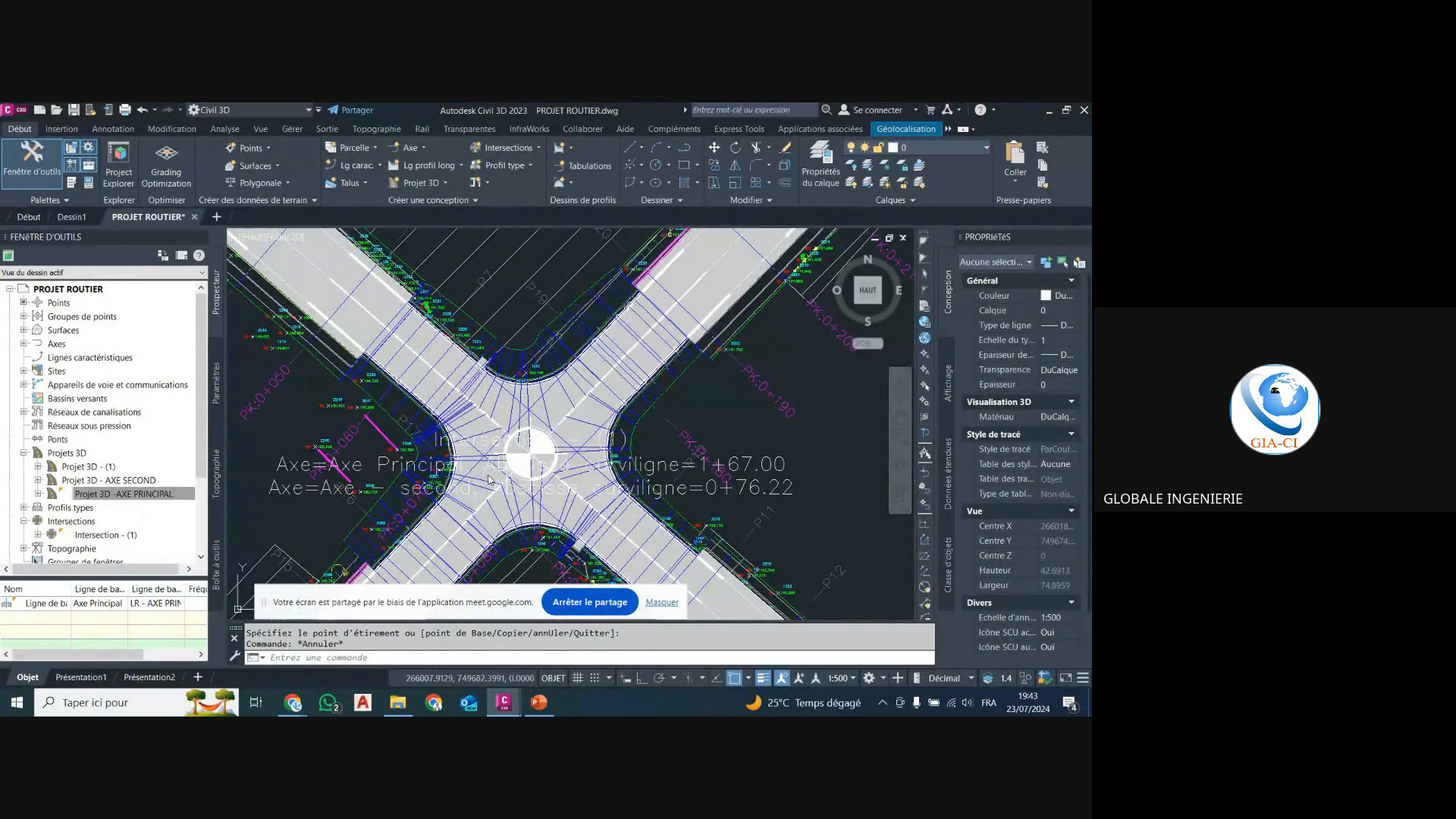
scroll(578, 343, down, 2)
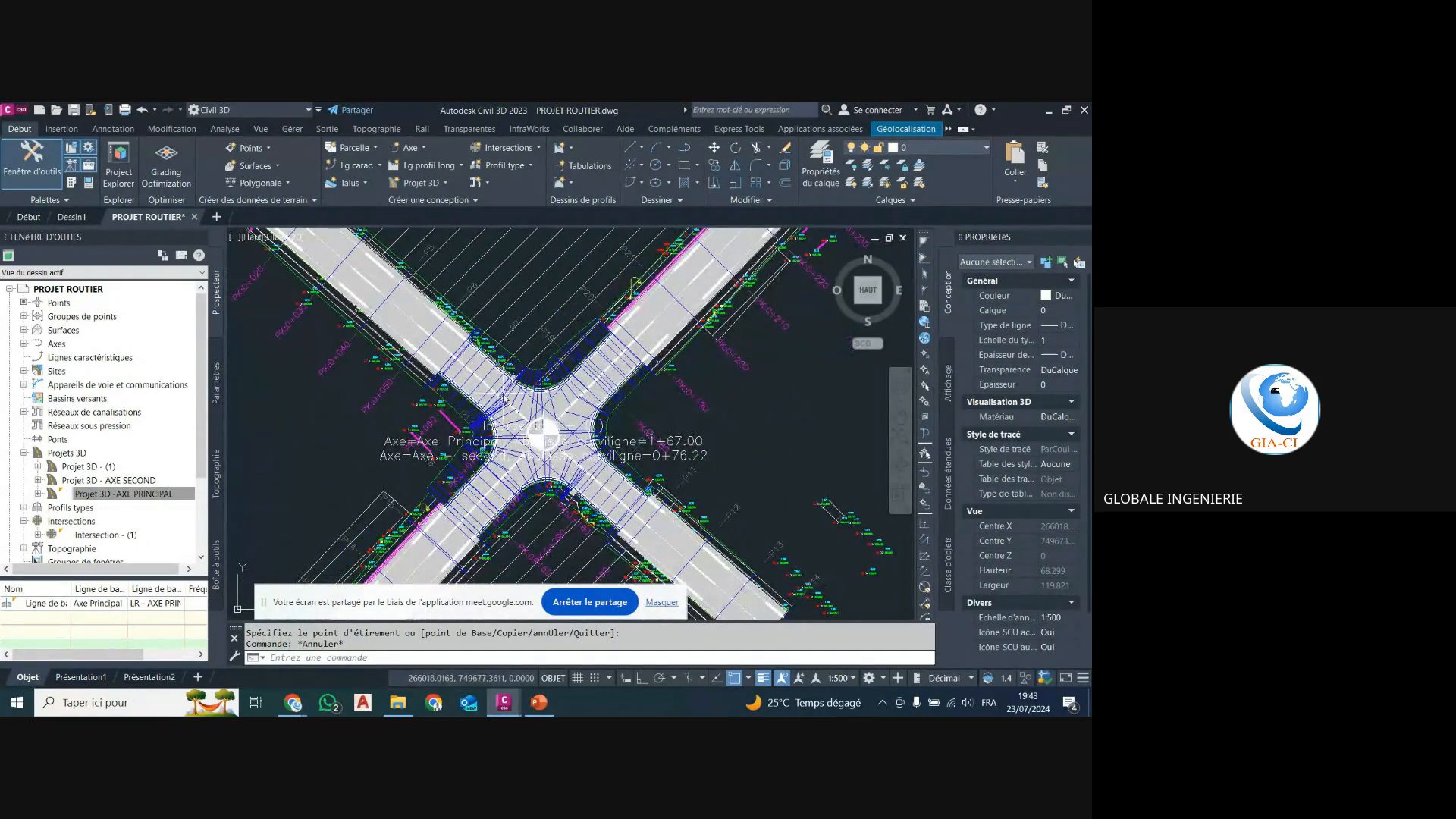
scroll(493, 354, down, 3)
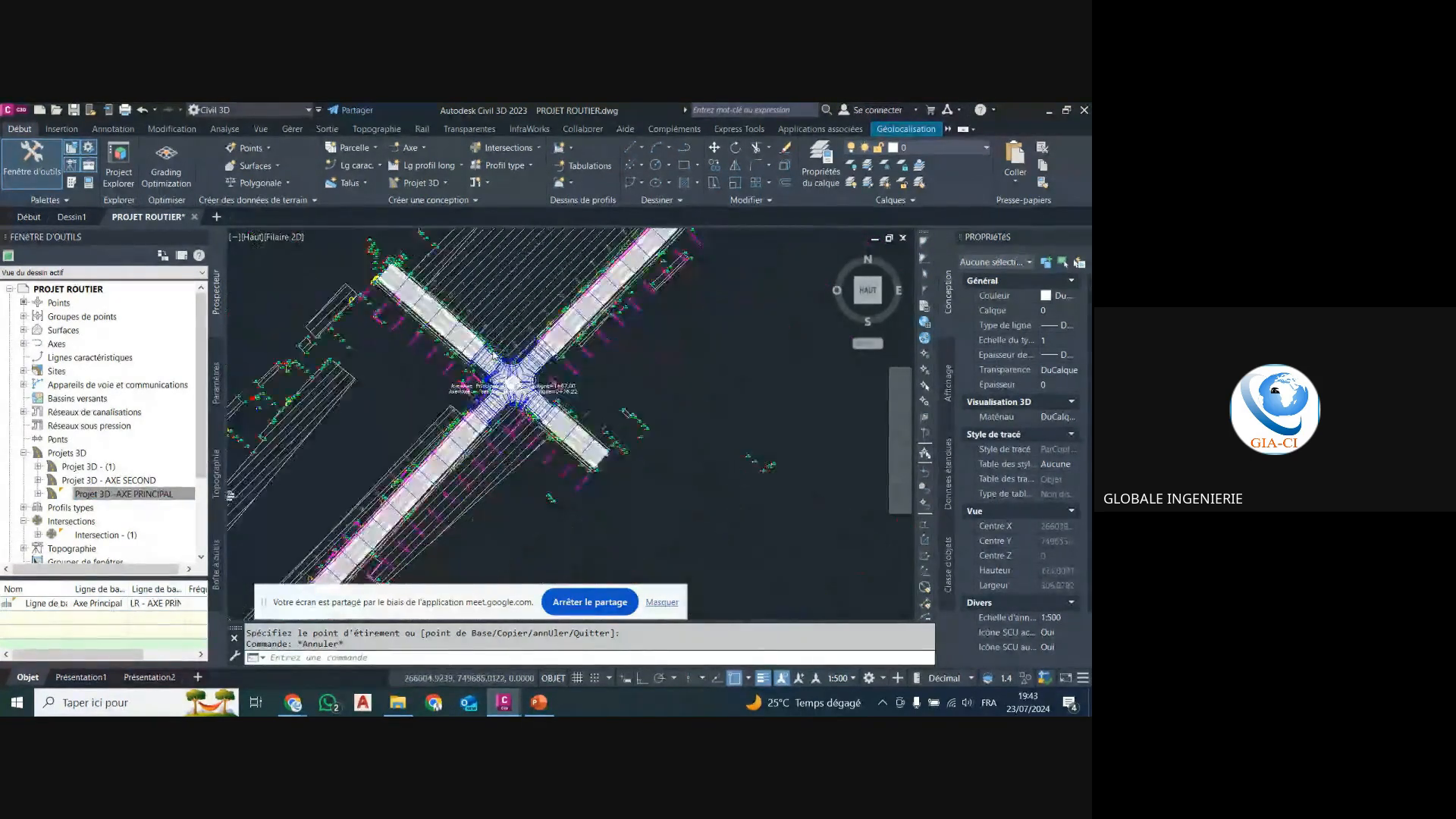
scroll(494, 354, up, 5)
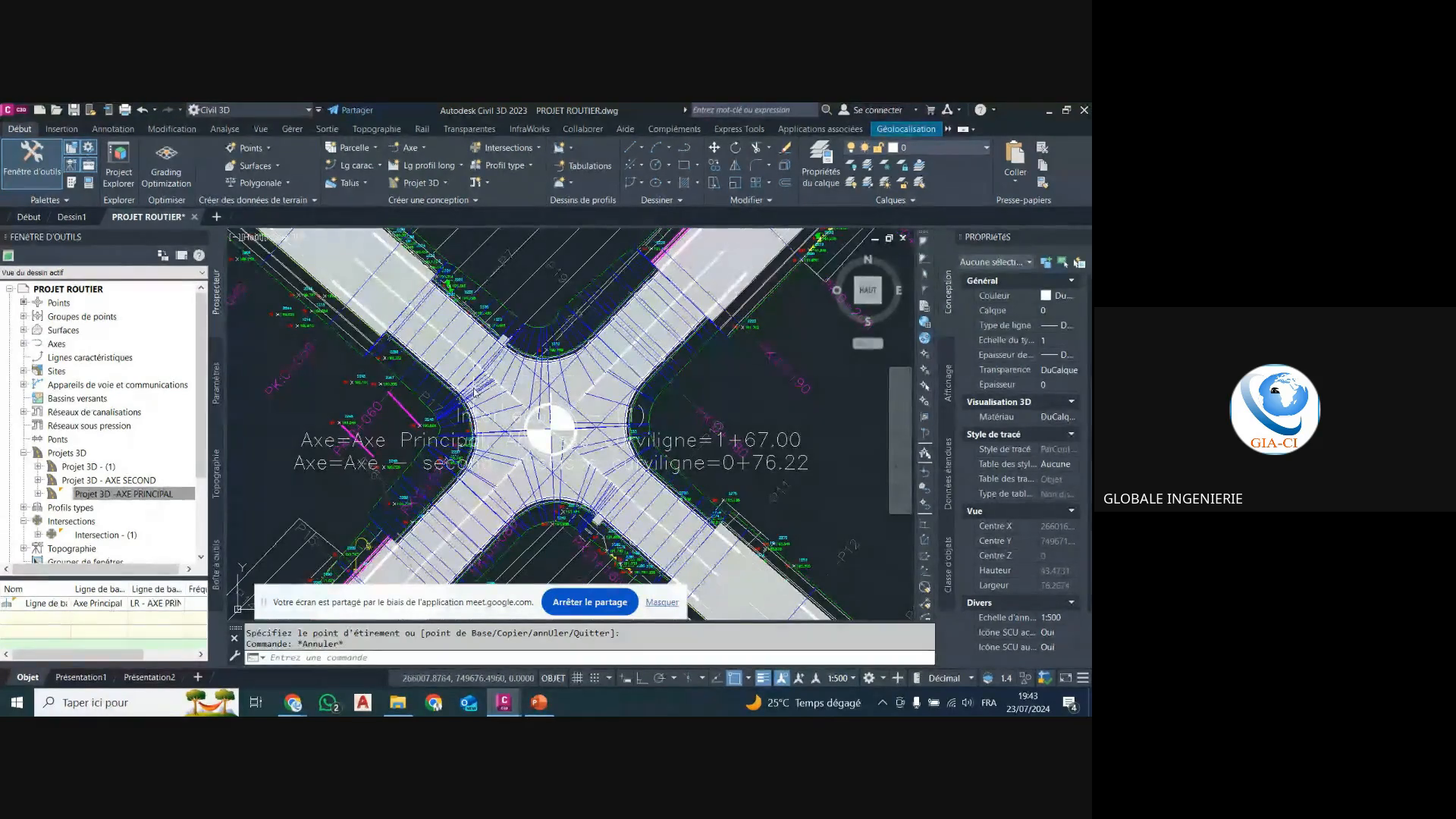
scroll(474, 368, down, 4)
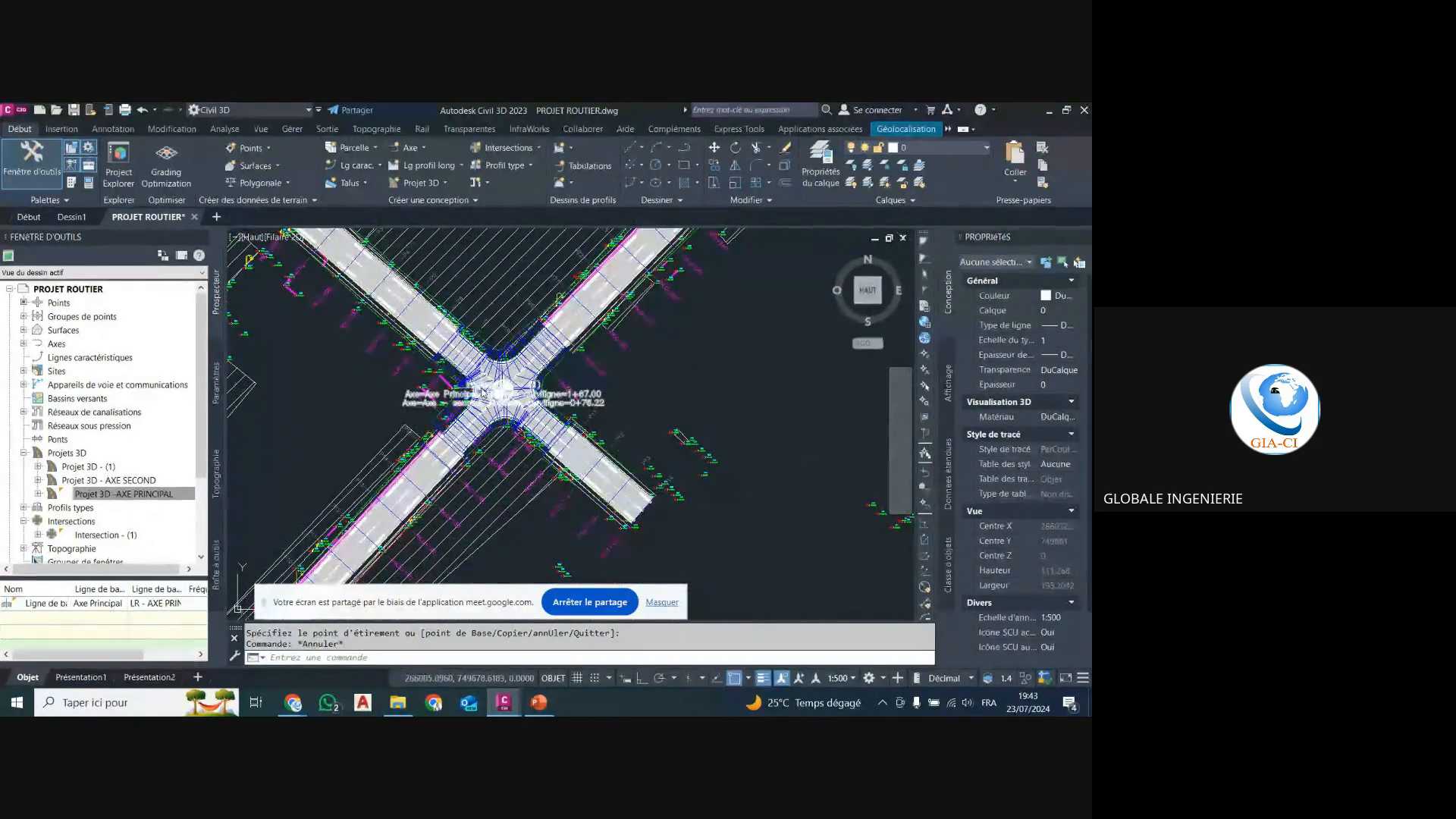
scroll(486, 390, up, 2)
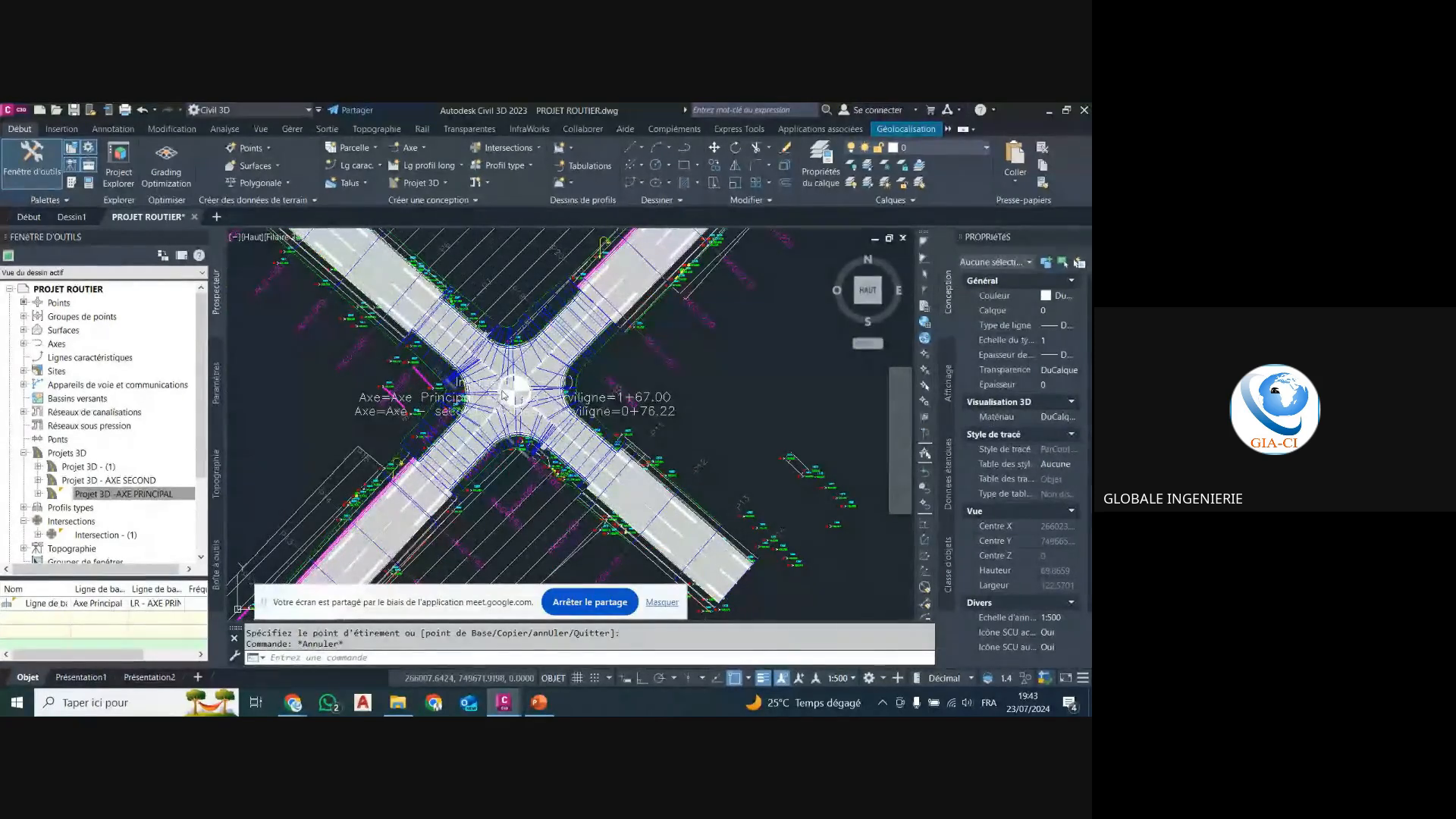
scroll(499, 360, up, 3)
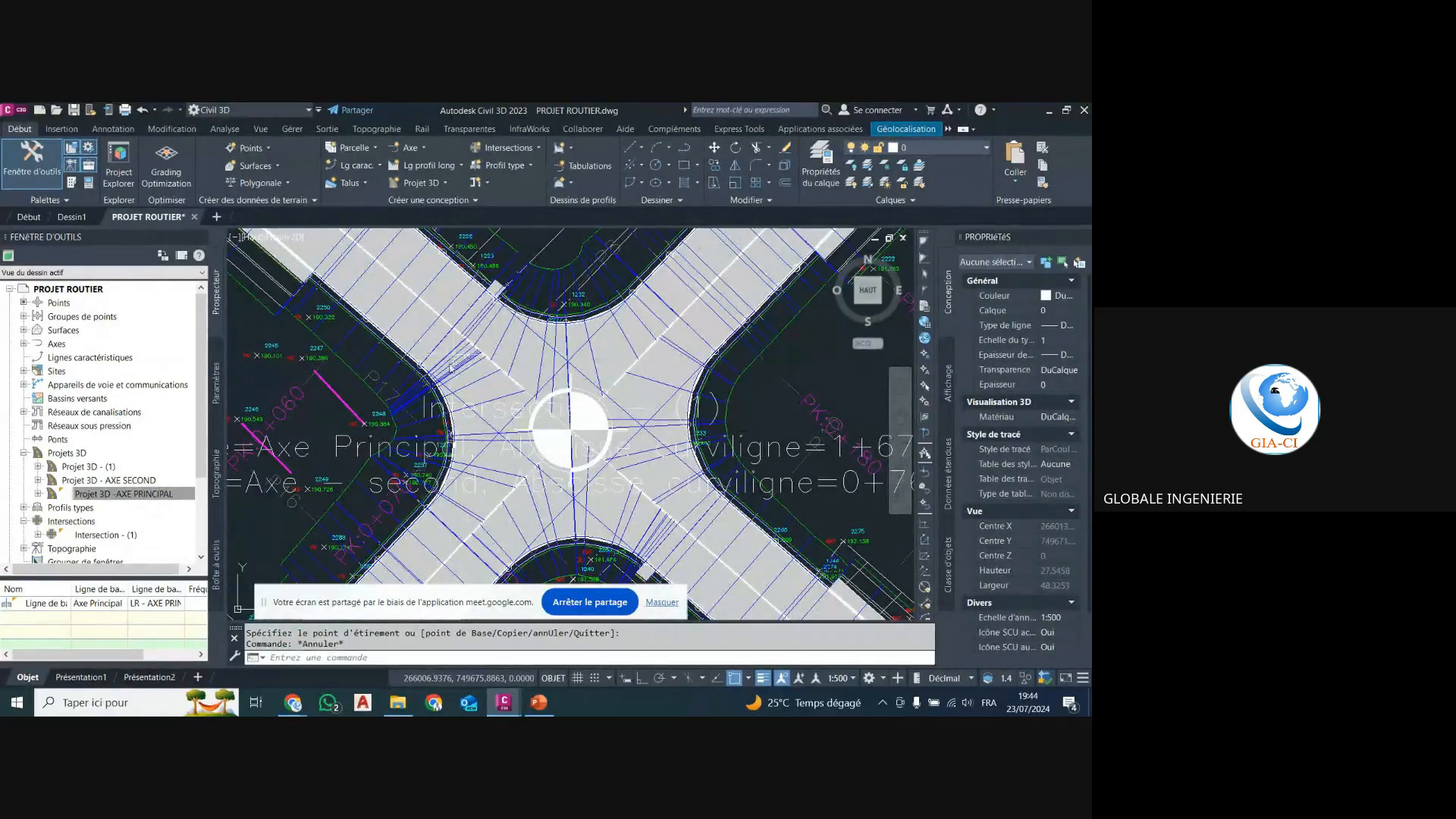
scroll(447, 375, down, 4)
scroll(427, 379, up, 2)
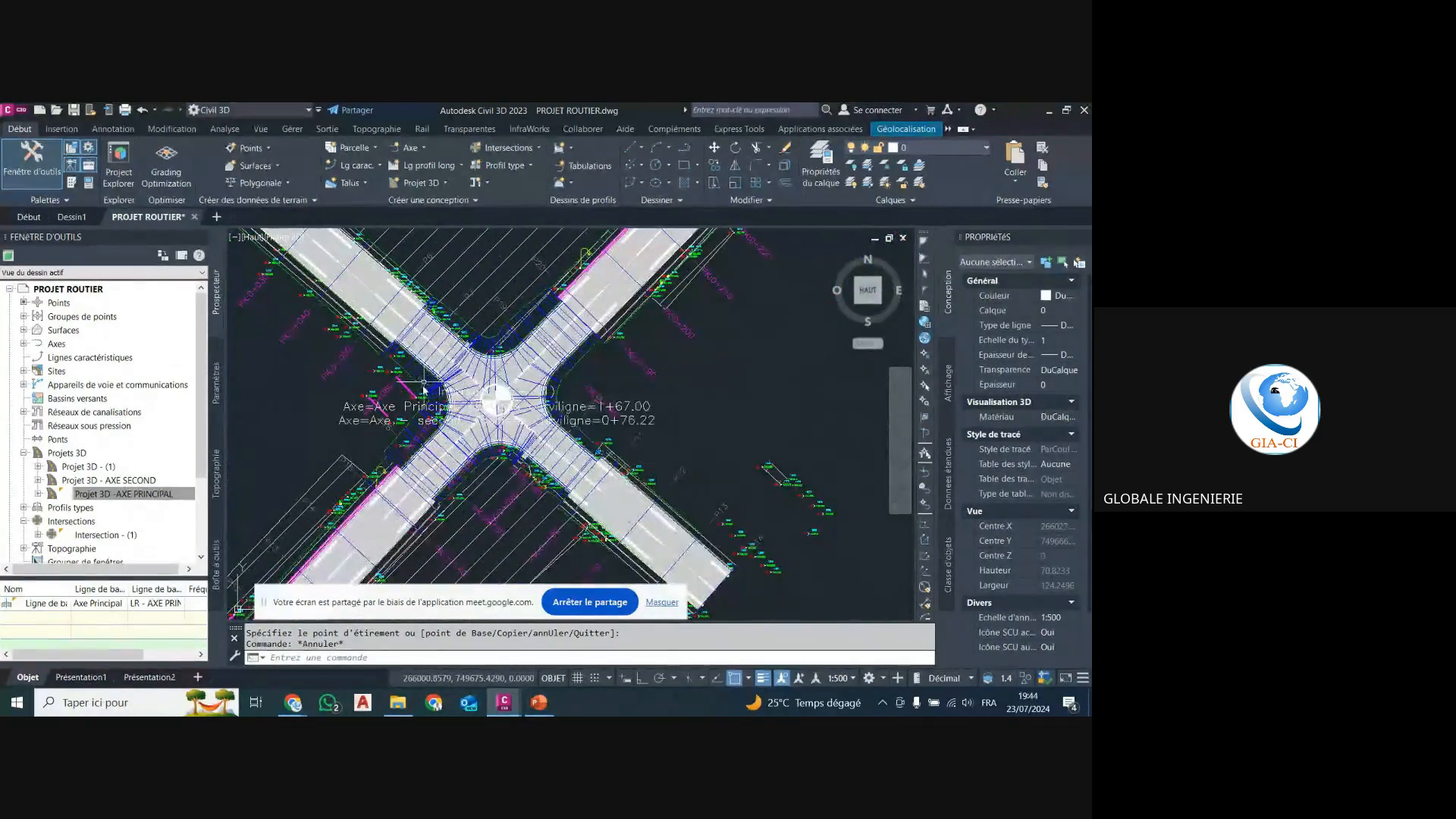
Delete the left curb and left daylight subassemblies from the Primary Road Full Section assembly.
scroll(425, 388, down, 10)
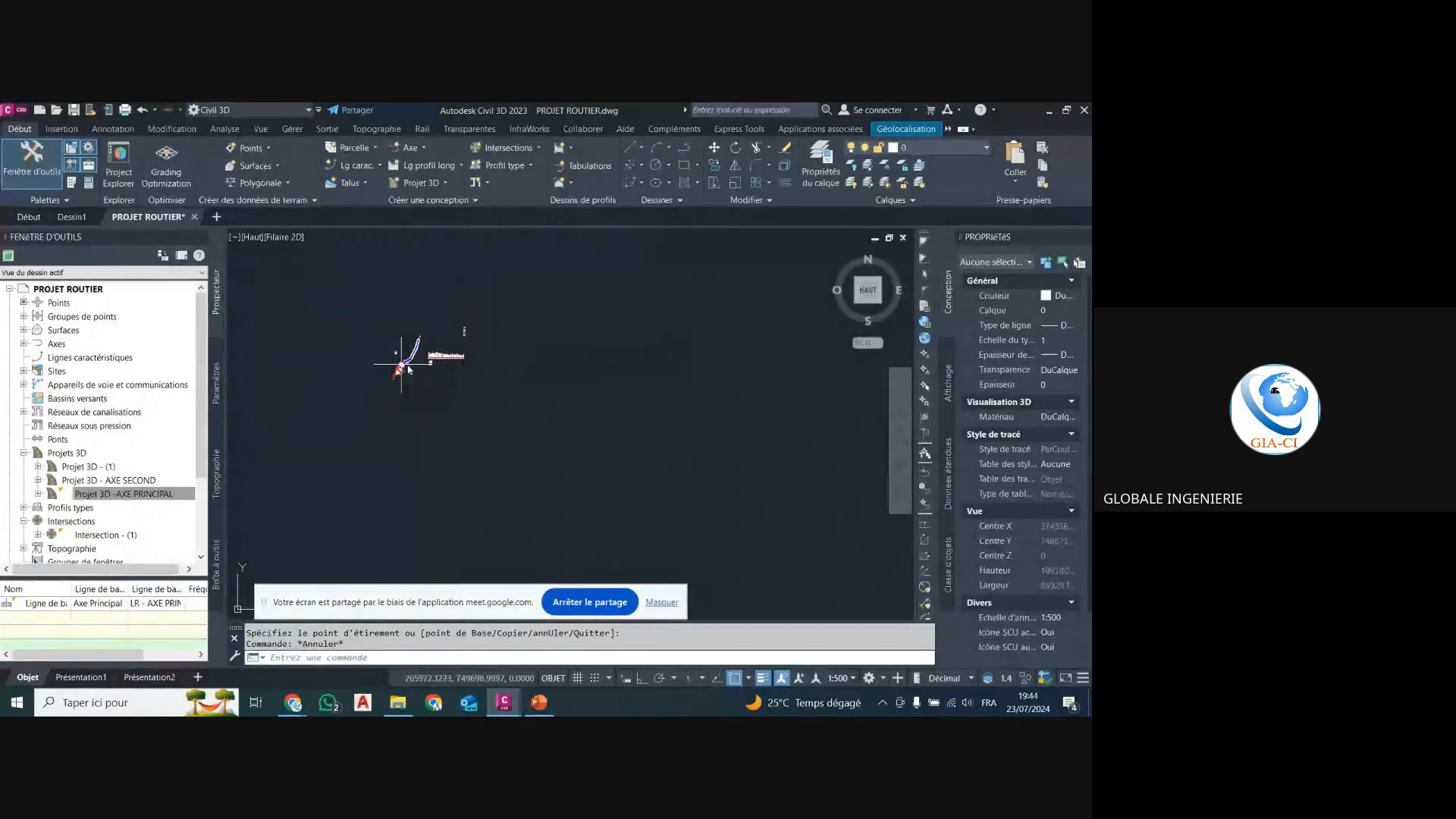
scroll(439, 336, up, 4)
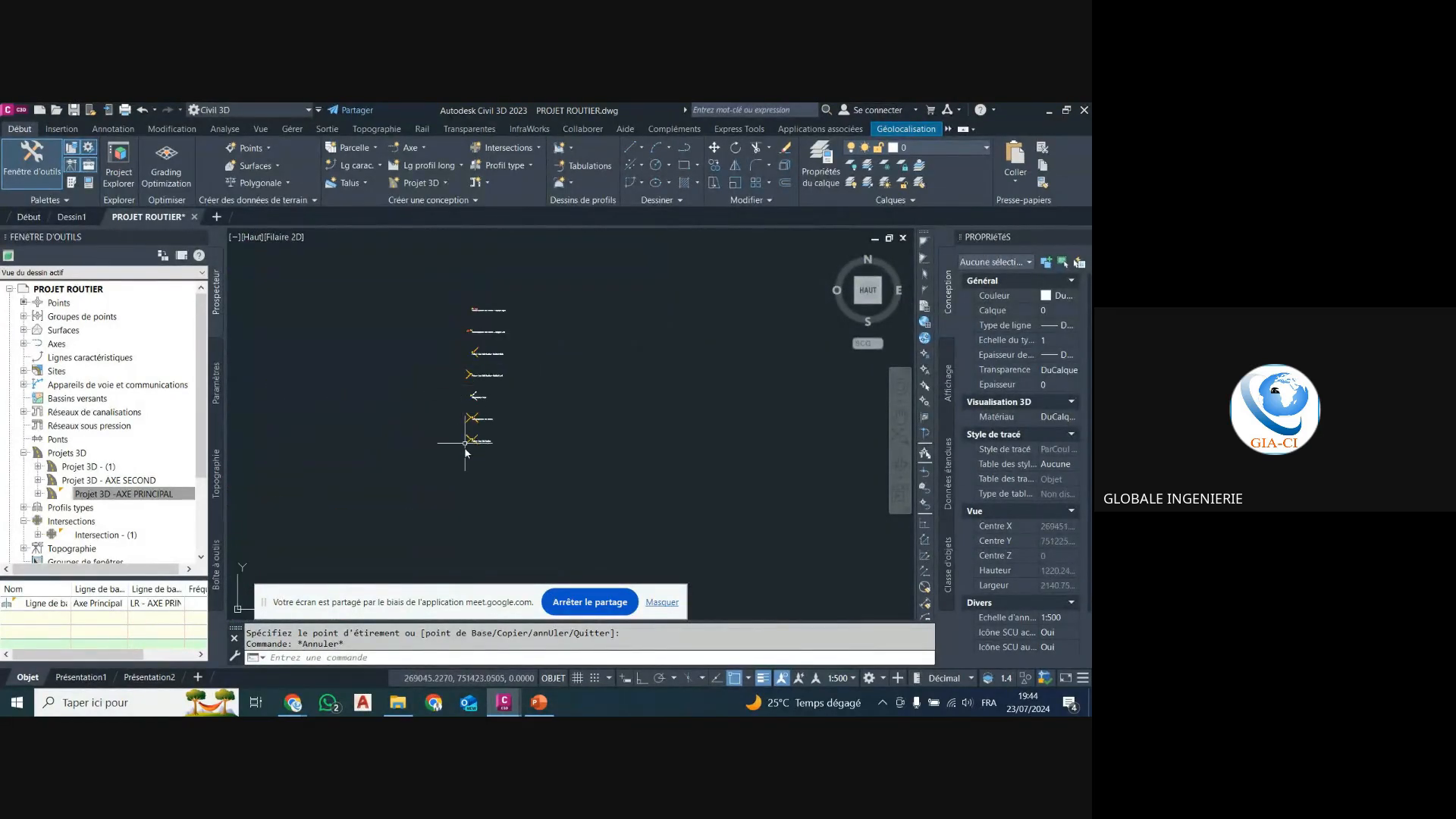
scroll(465, 453, up, 15)
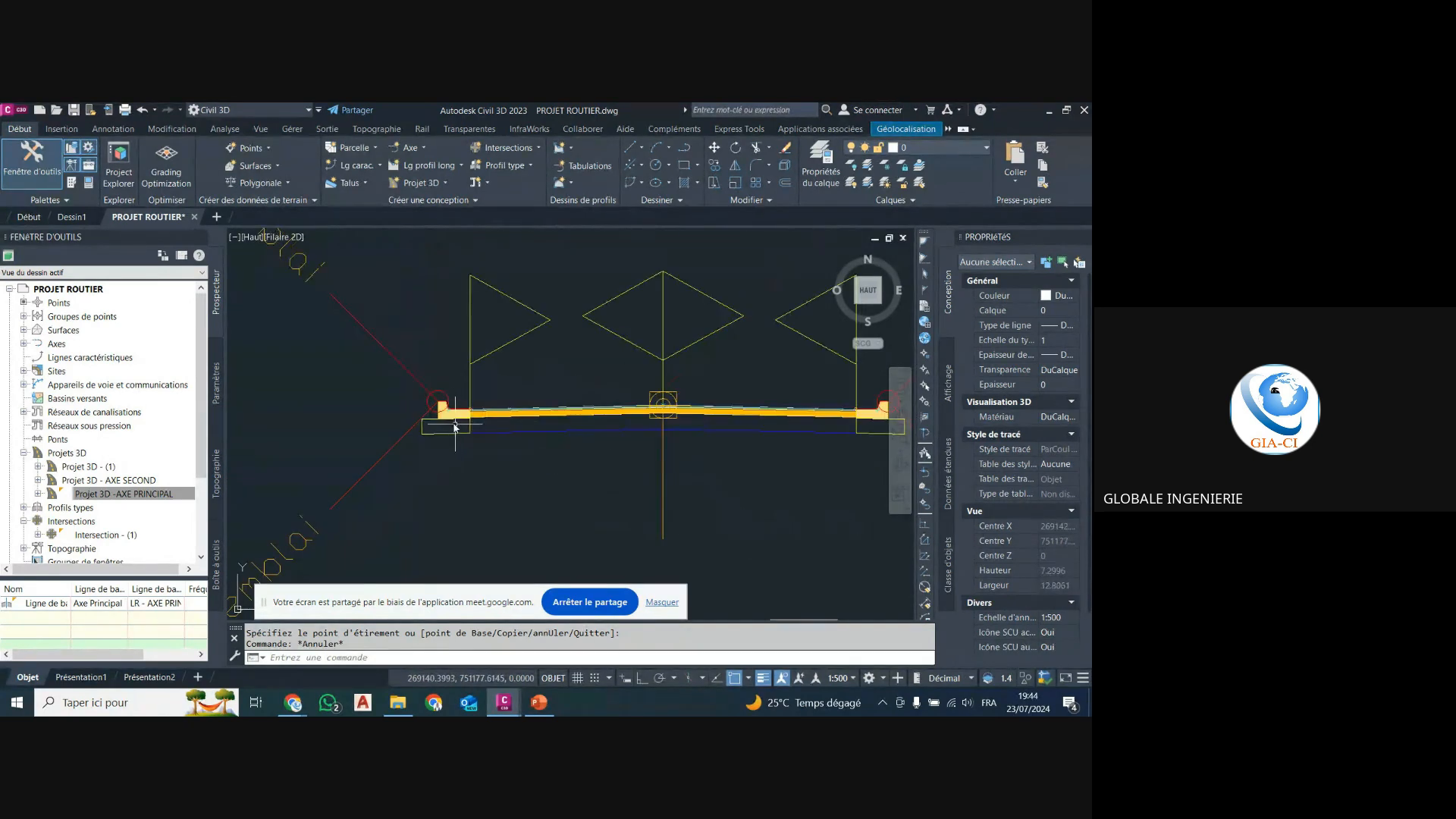
click(456, 427)
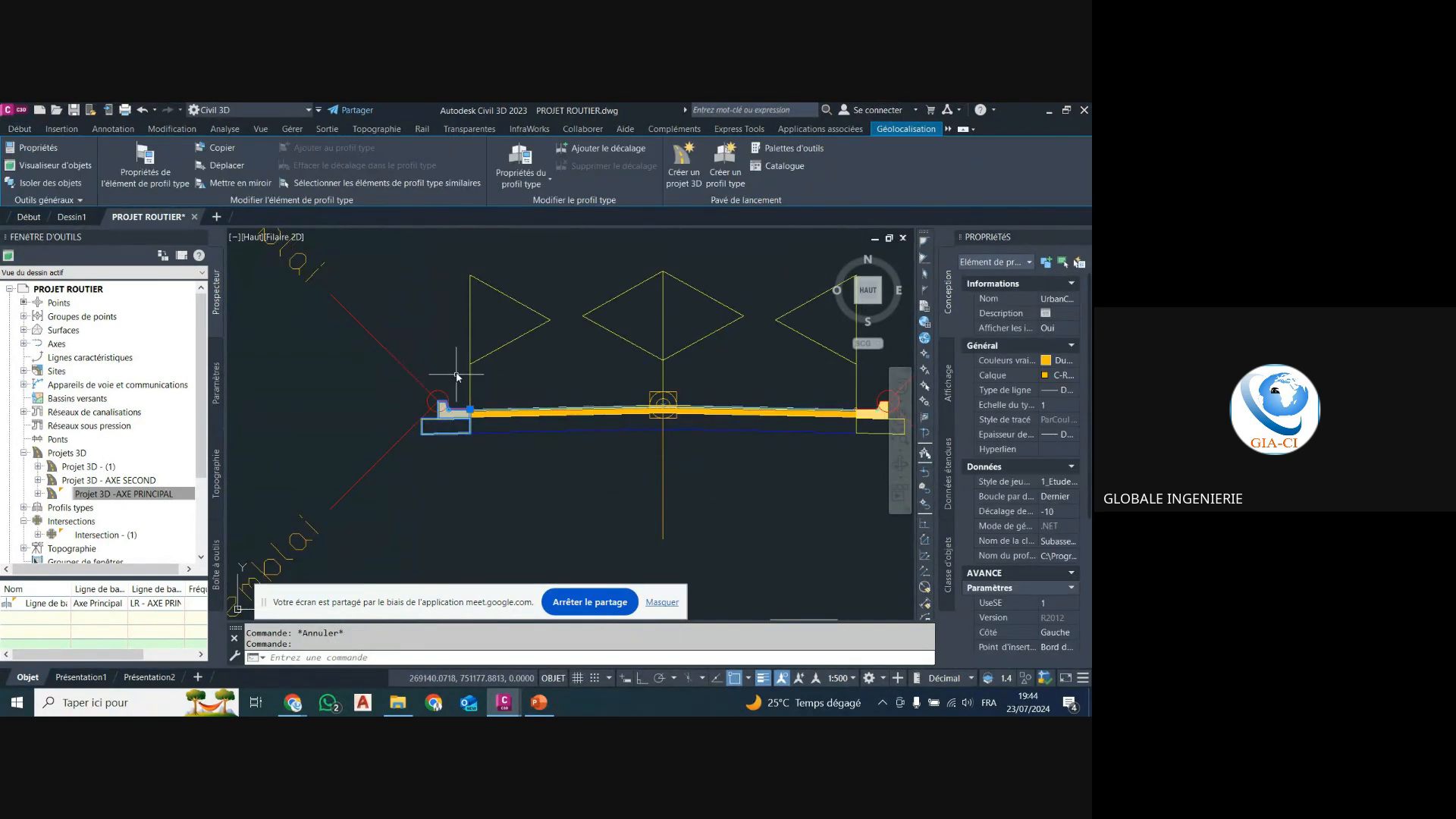
click(453, 362)
click(378, 487)
scroll(364, 402, down, 2)
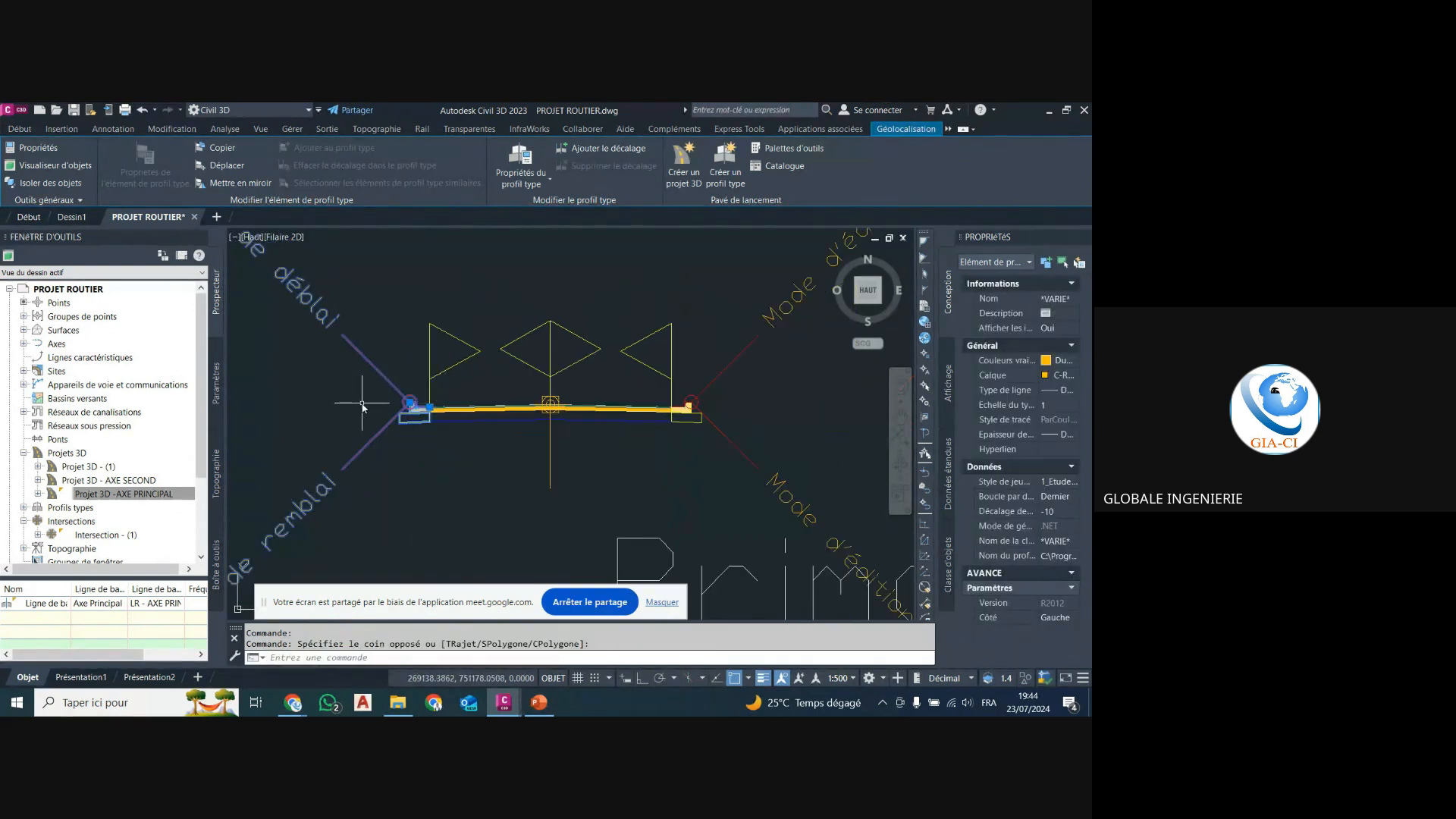
key(Delete)
Delete the right curb and right daylight subassemblies from the Primary Road Full Section assembly.
click(719, 346)
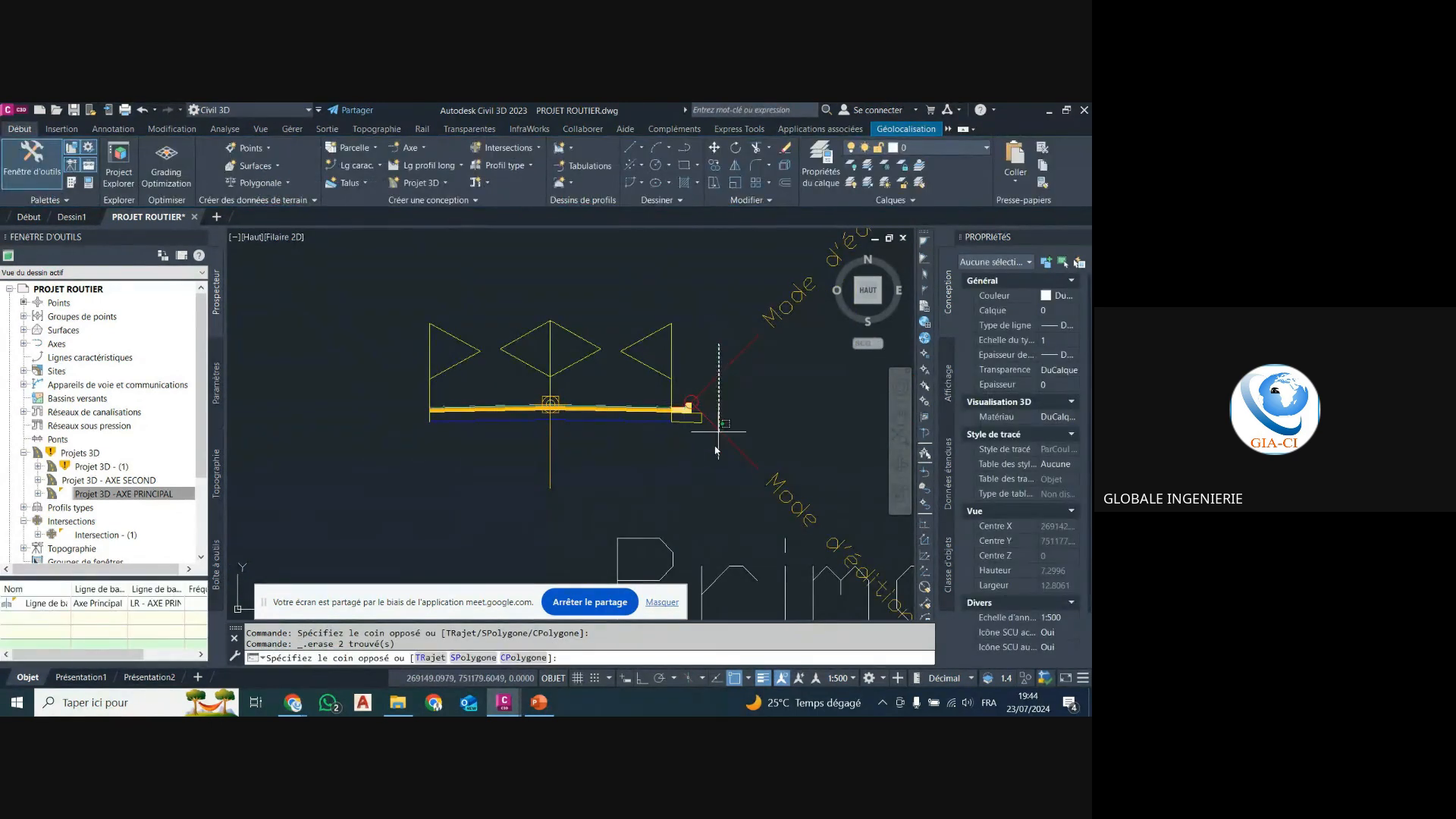
click(689, 421)
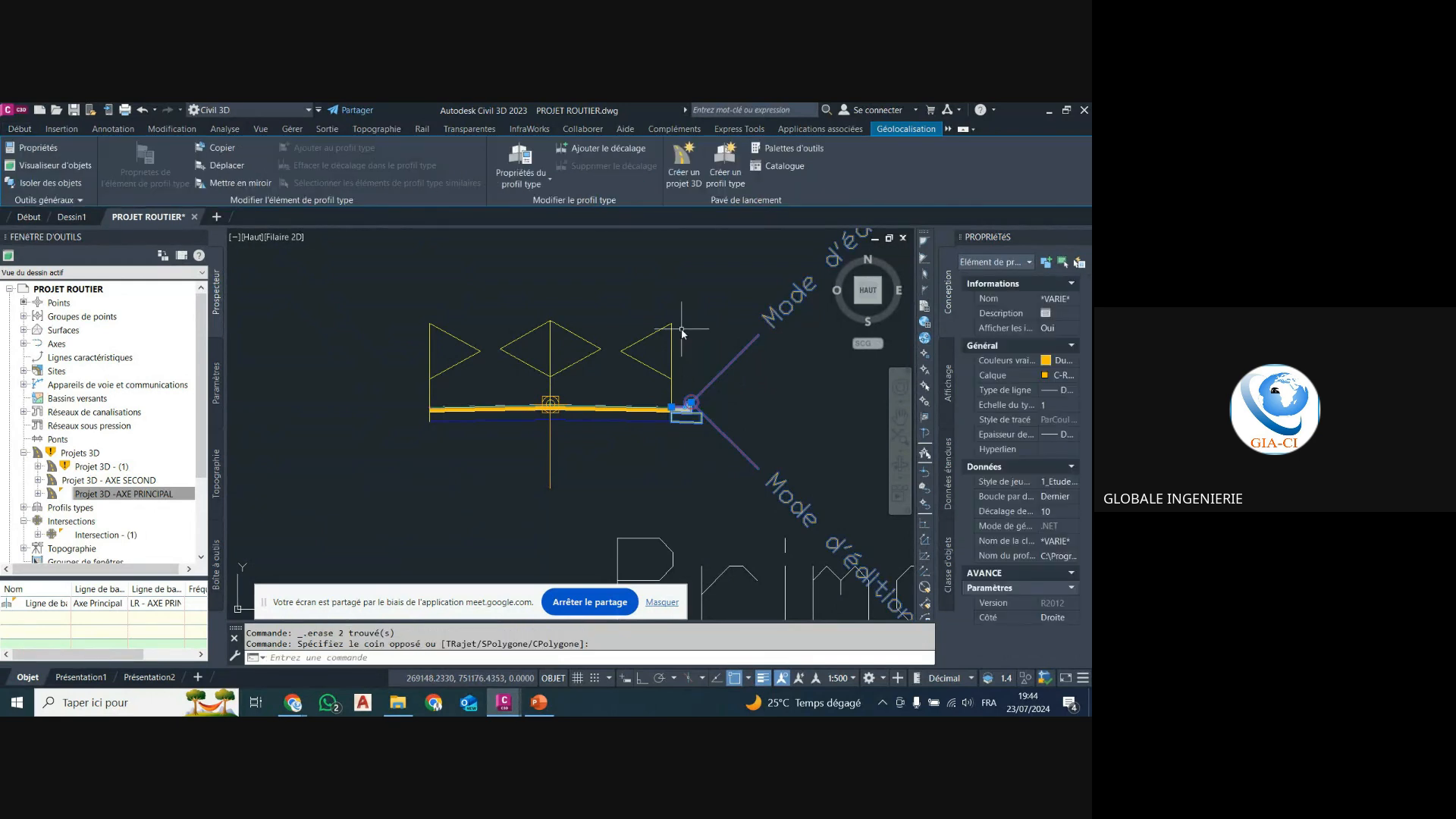
key(Delete)
Copy the road assembly's left shoulder, edge, 1.0% link and daylight subassemblies onto the left lane's outer top point in Primary Road Full Section.
scroll(679, 334, down, 6)
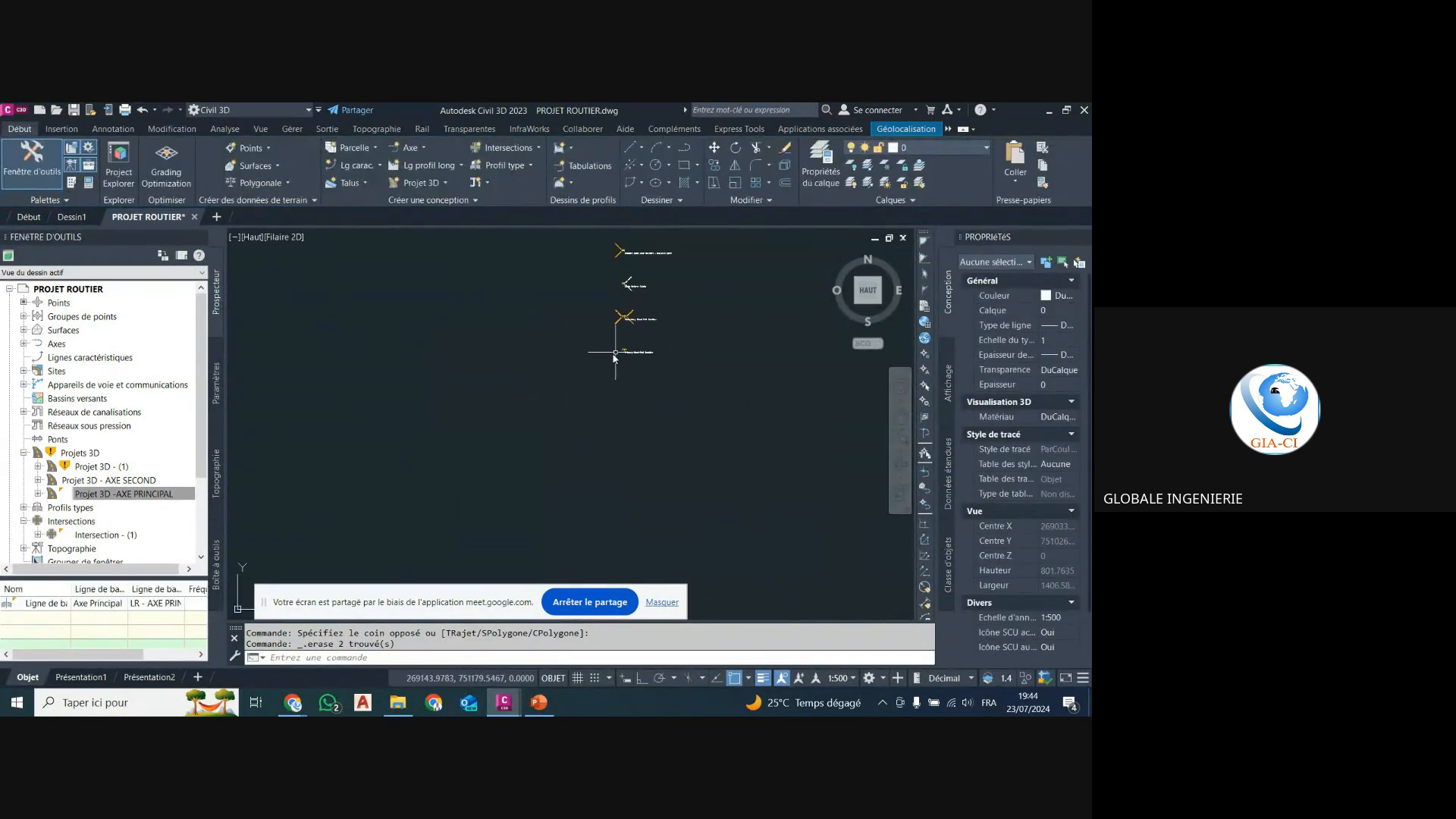
scroll(615, 358, down, 6)
scroll(413, 396, up, 2)
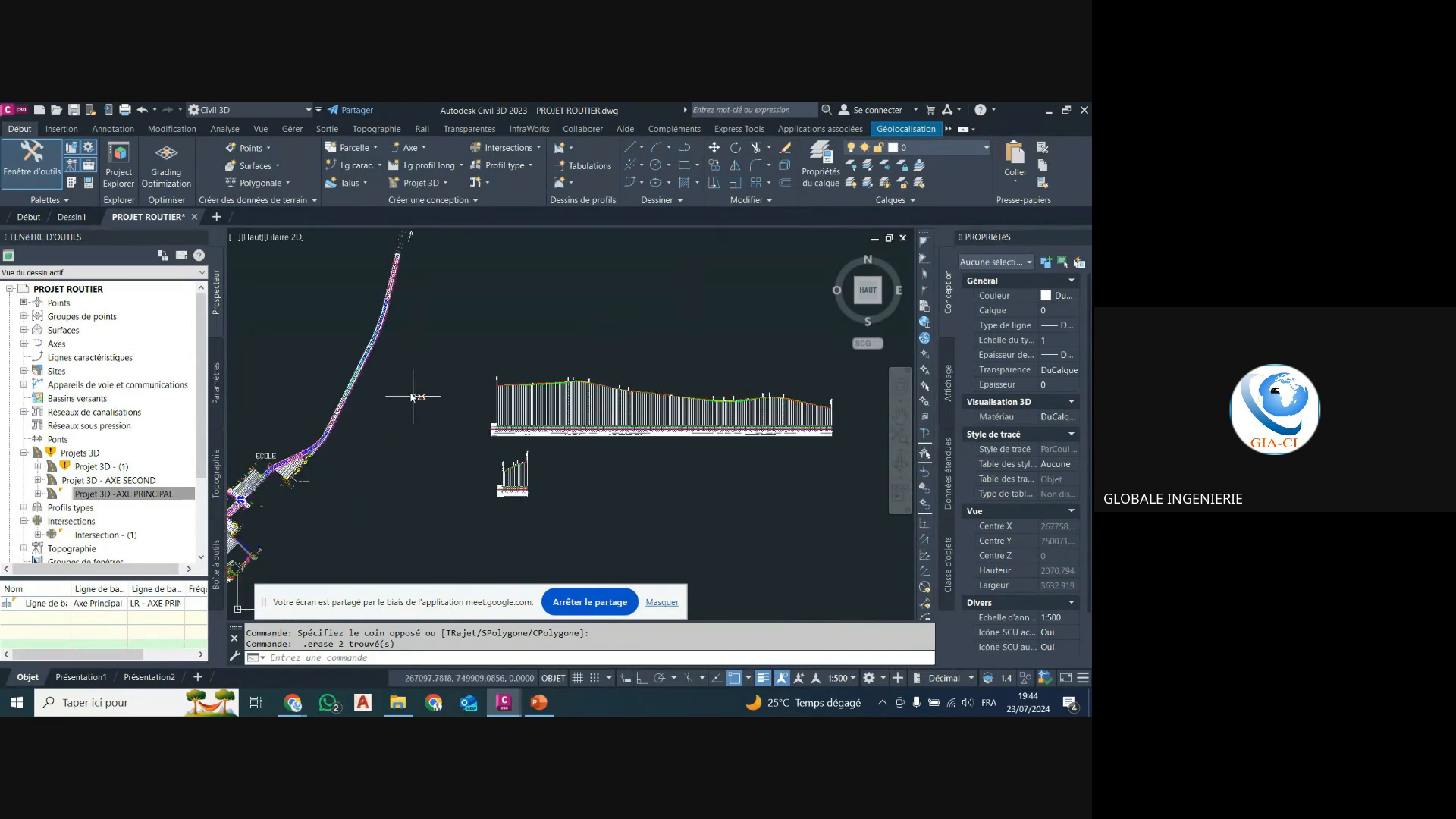
scroll(413, 395, up, 15)
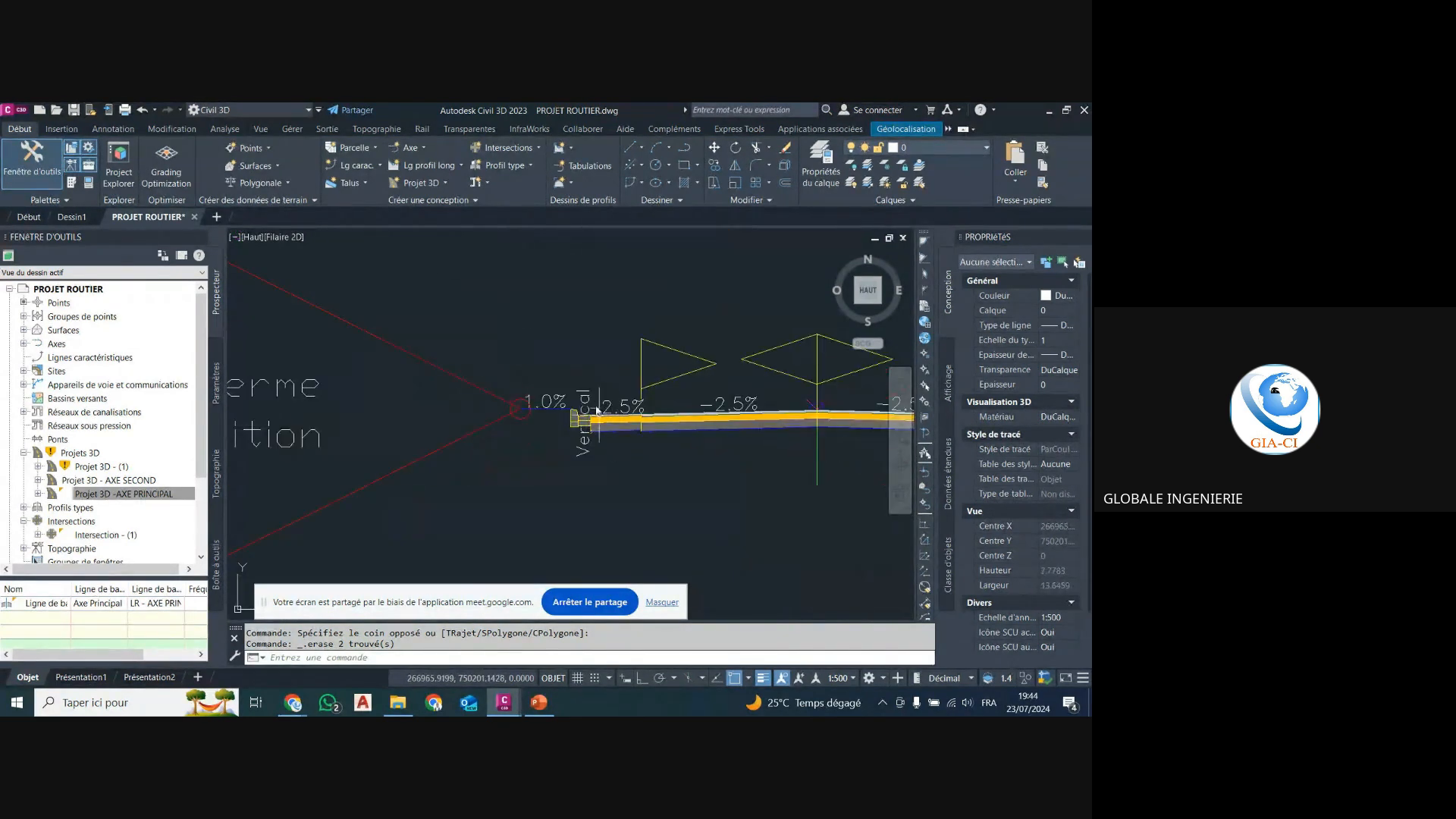
click(640, 358)
click(456, 477)
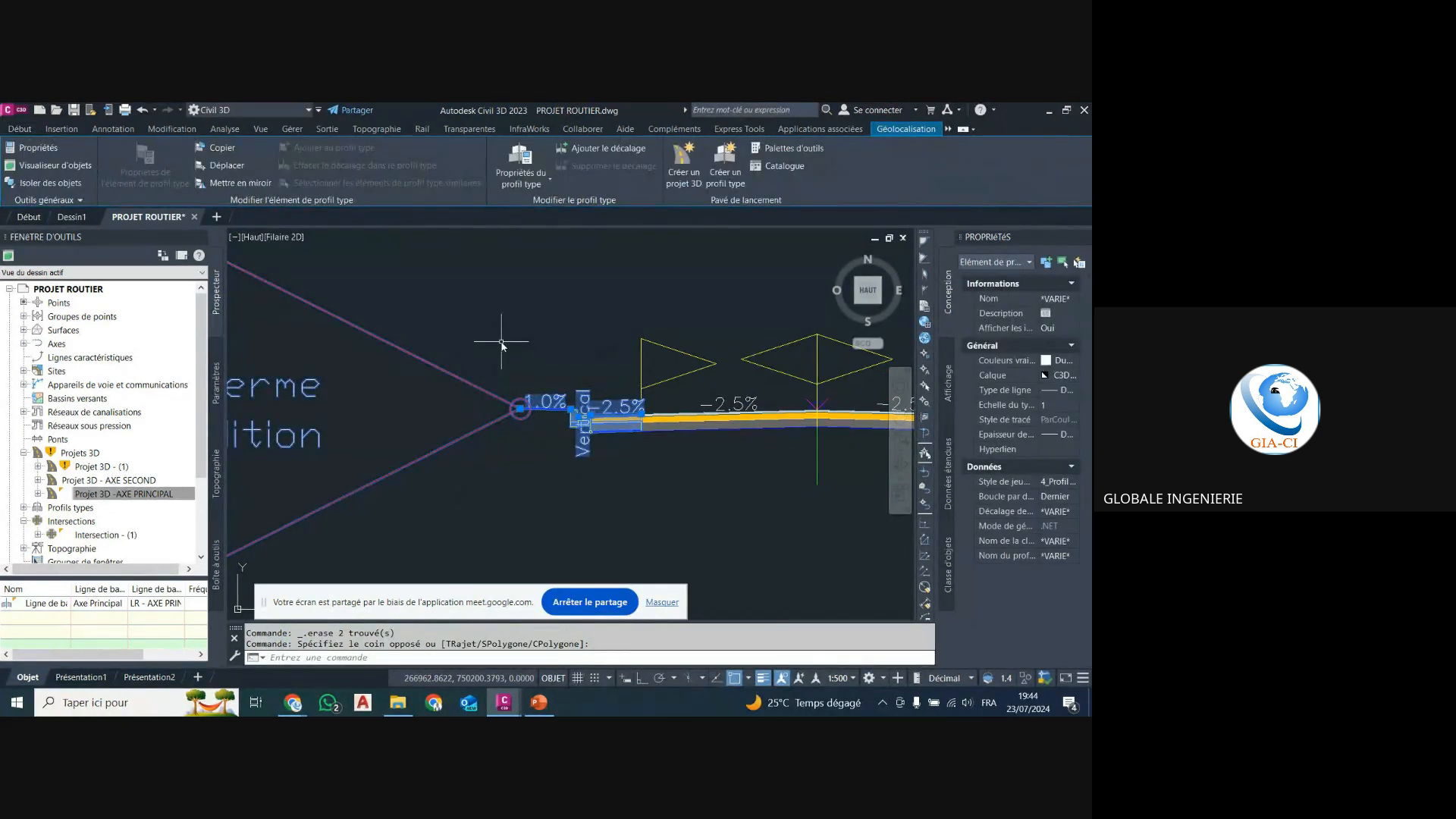
click(222, 148)
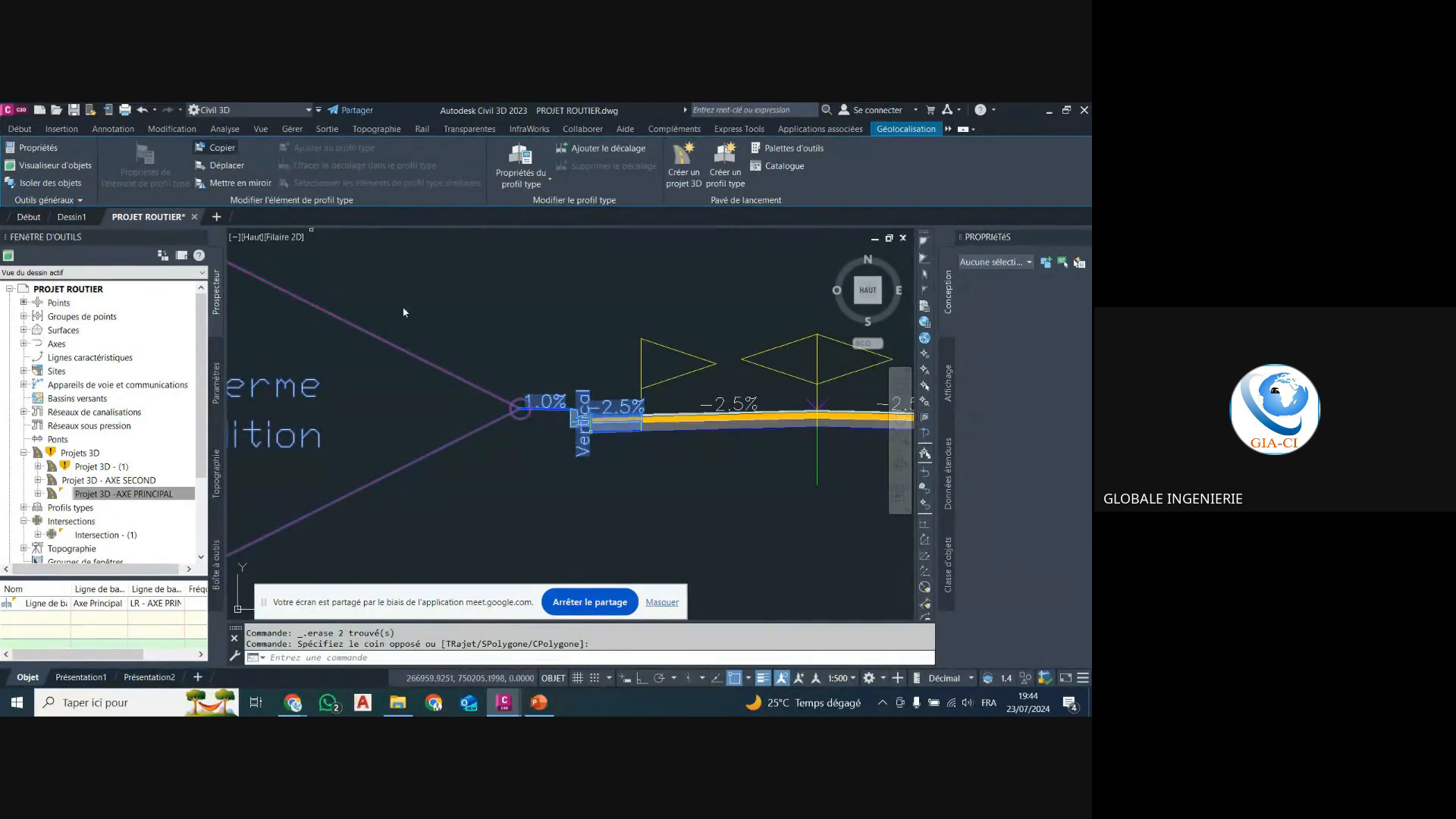
scroll(435, 395, down, 5)
scroll(424, 426, down, 12)
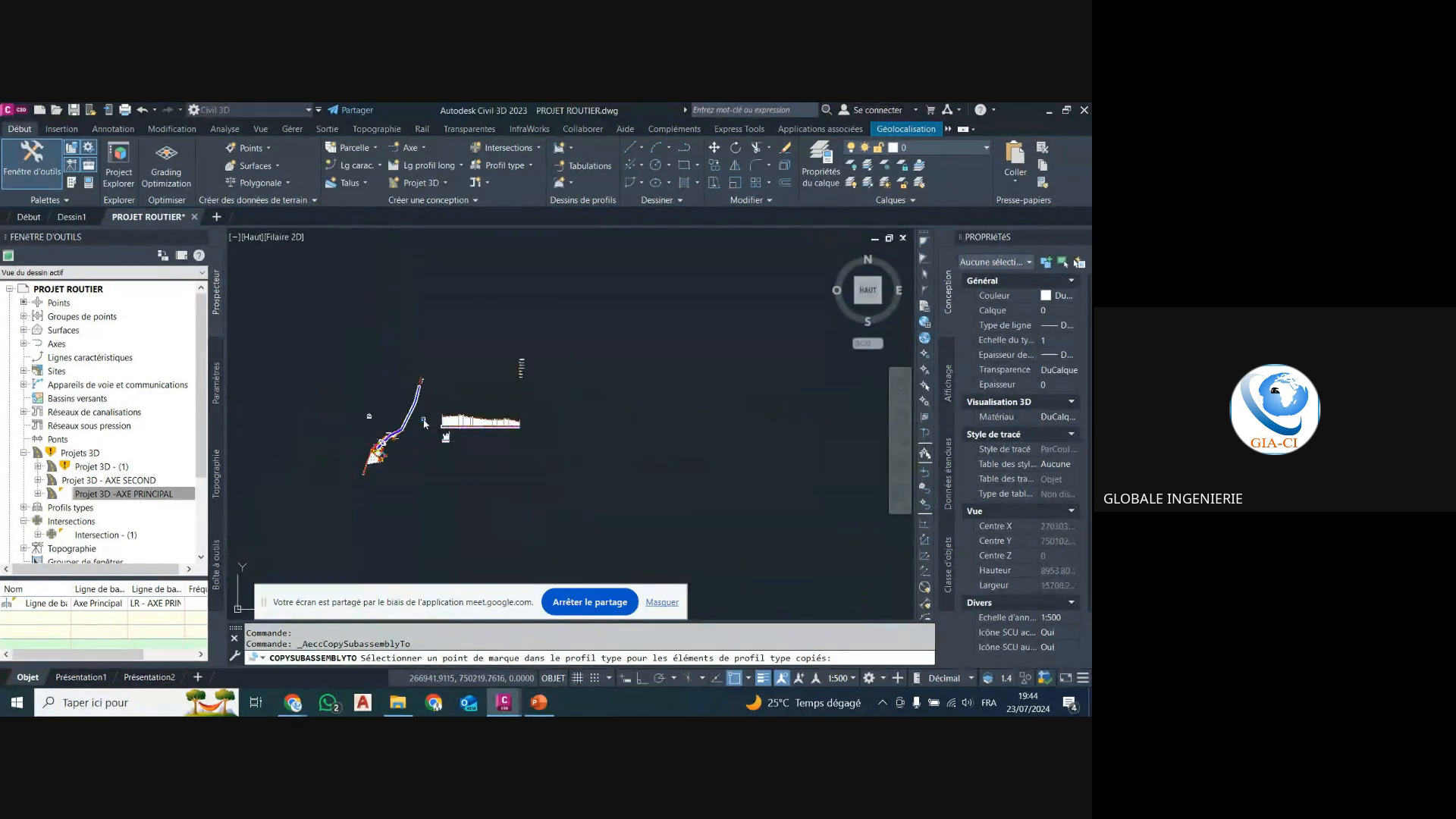
scroll(515, 389, up, 7)
scroll(576, 412, up, 18)
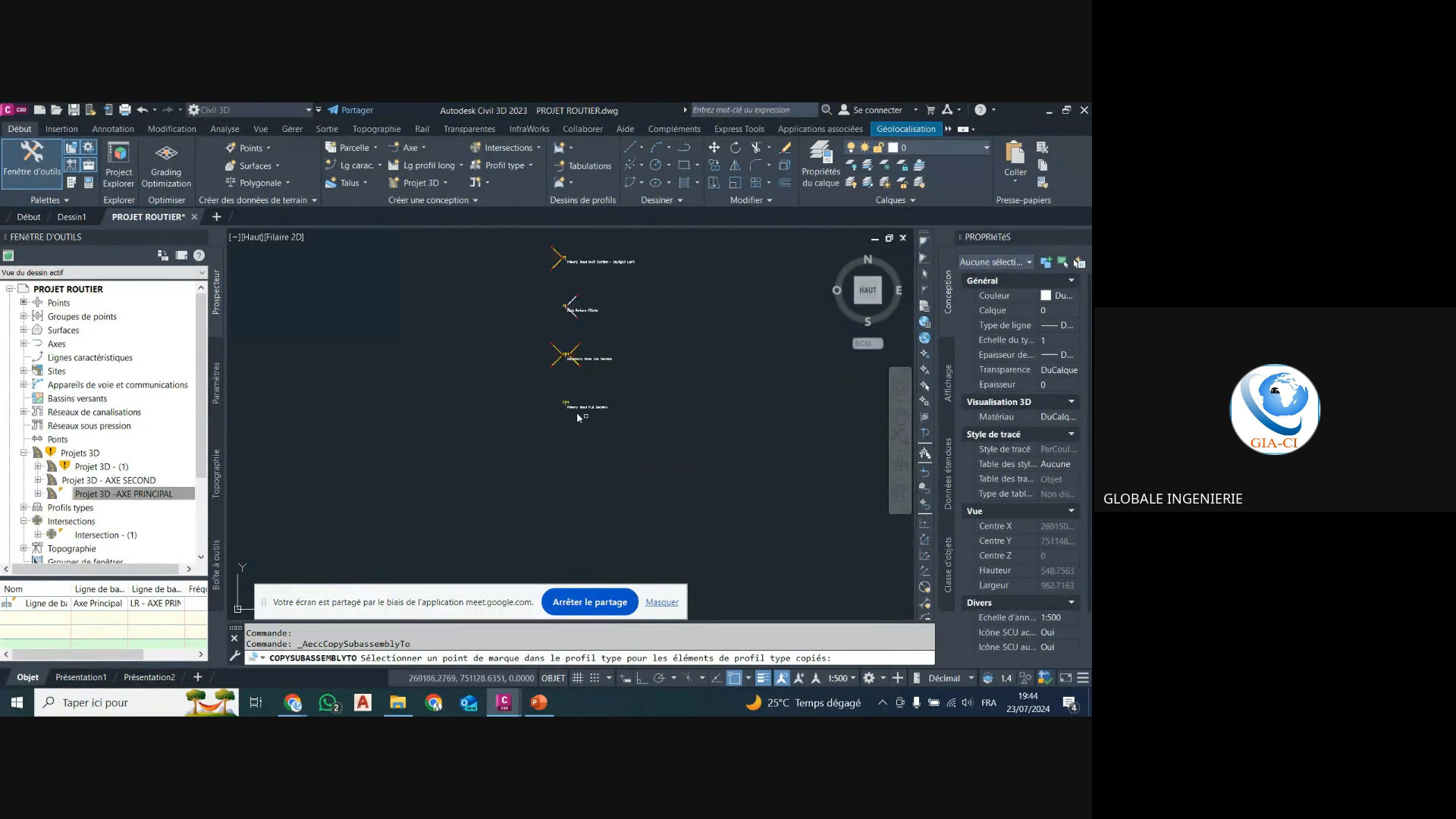
scroll(500, 416, up, 14)
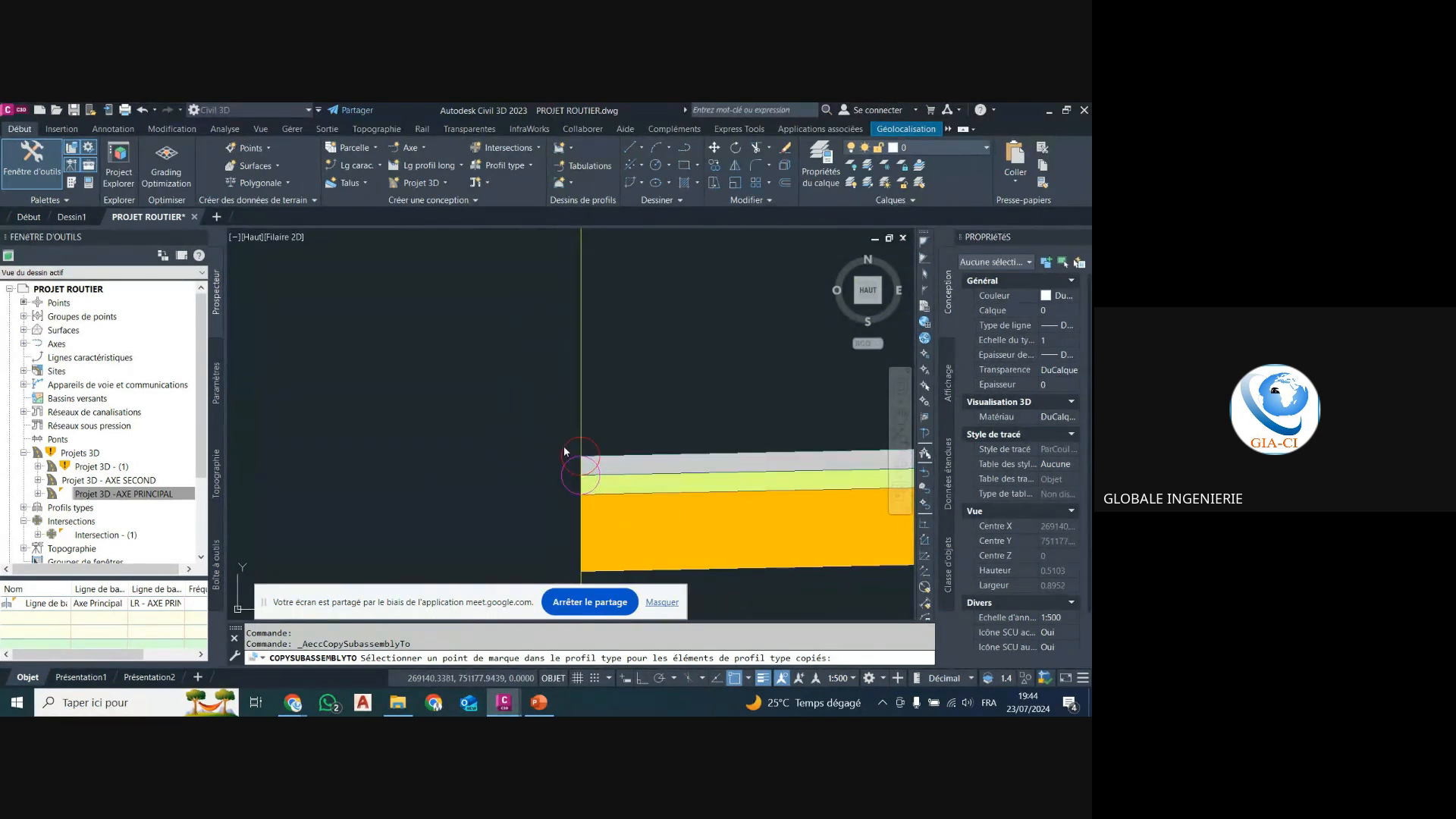
click(563, 451)
scroll(522, 372, down, 8)
key(ctrl+z)
key(ctrl+z)
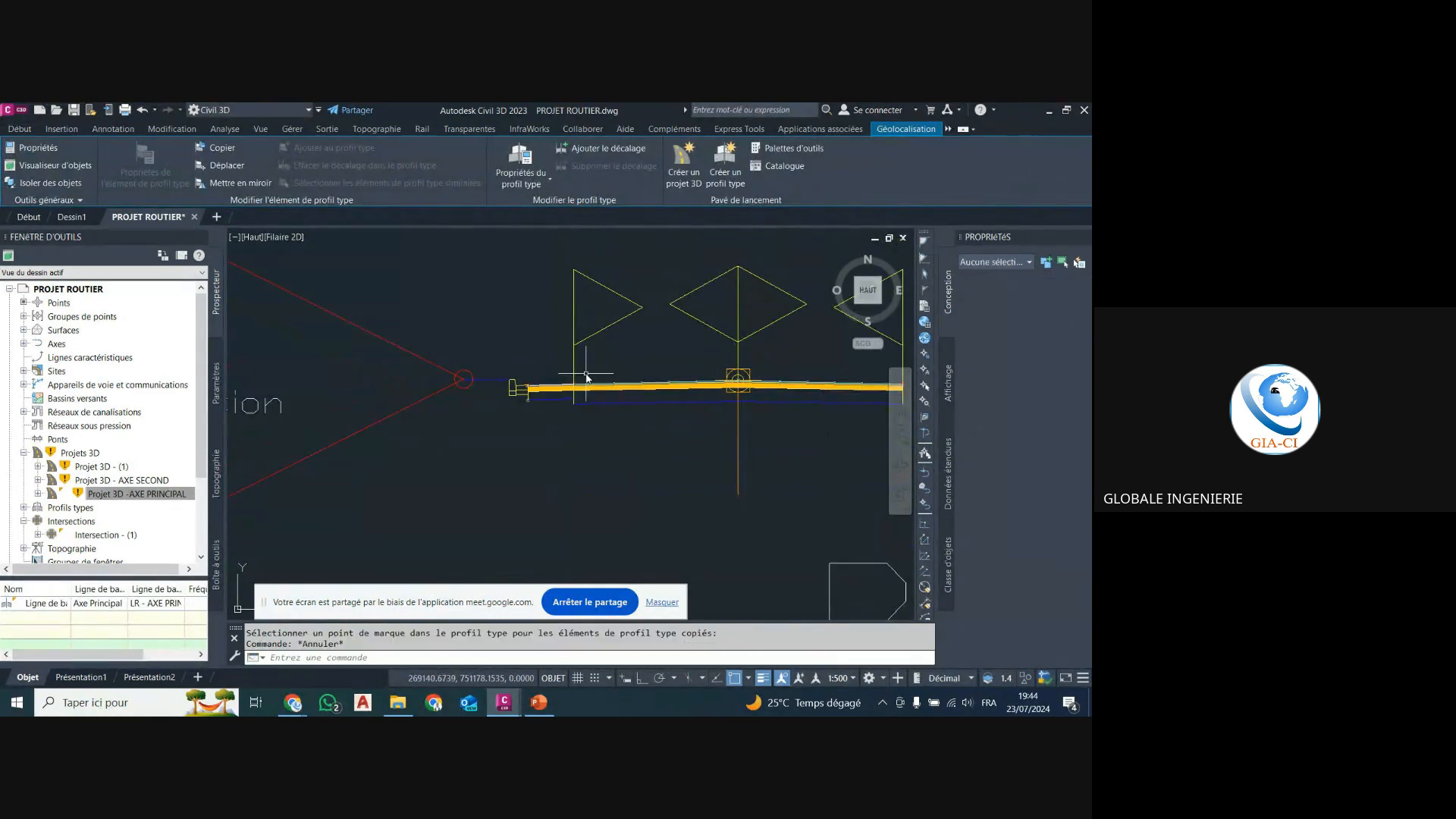
Copy the road assembly's right shoulder, ditch, link and daylight subassemblies onto the right lane's outer top point in Primary Road Full Section.
scroll(590, 428, down, 10)
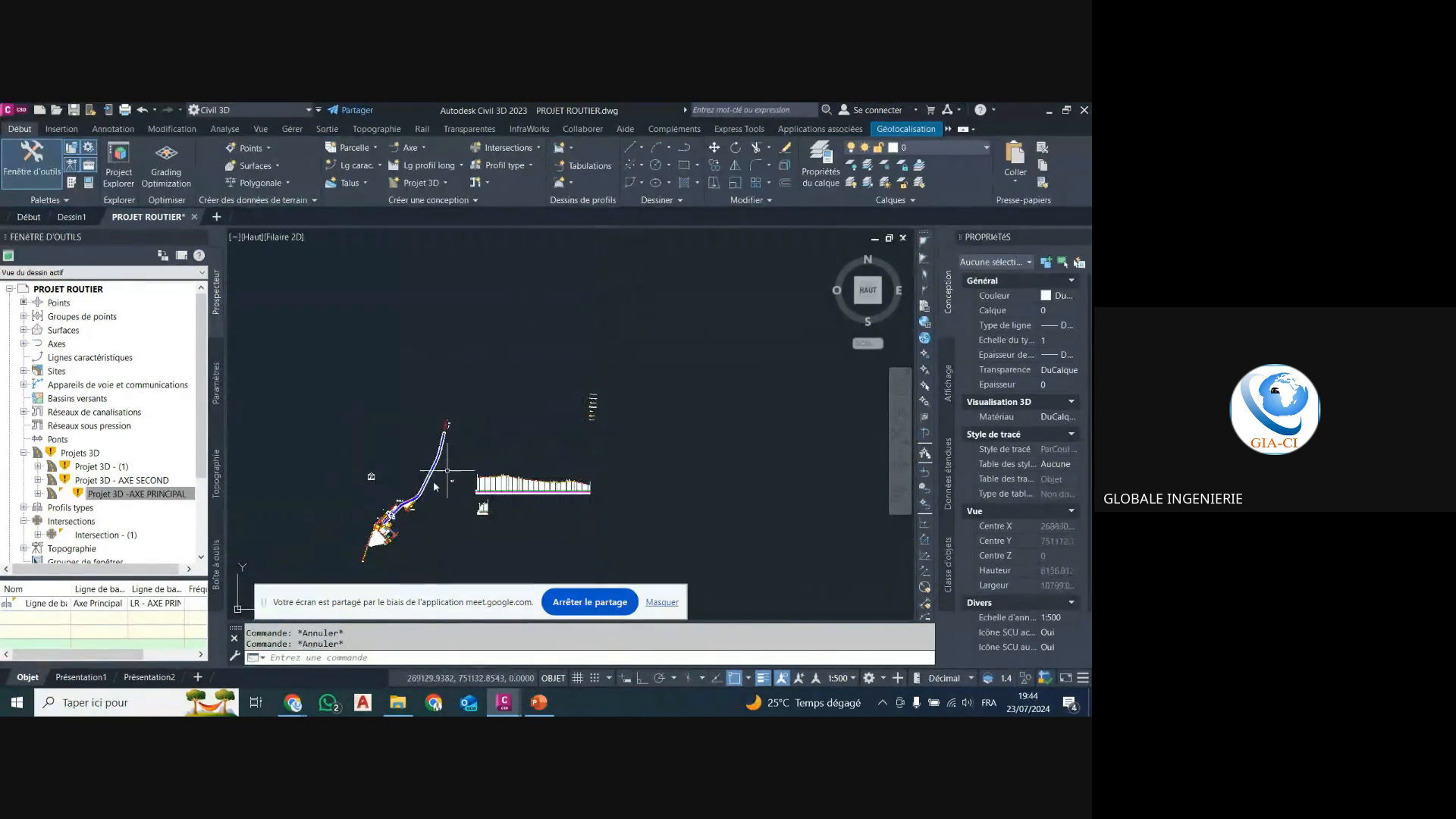
scroll(589, 397, up, 20)
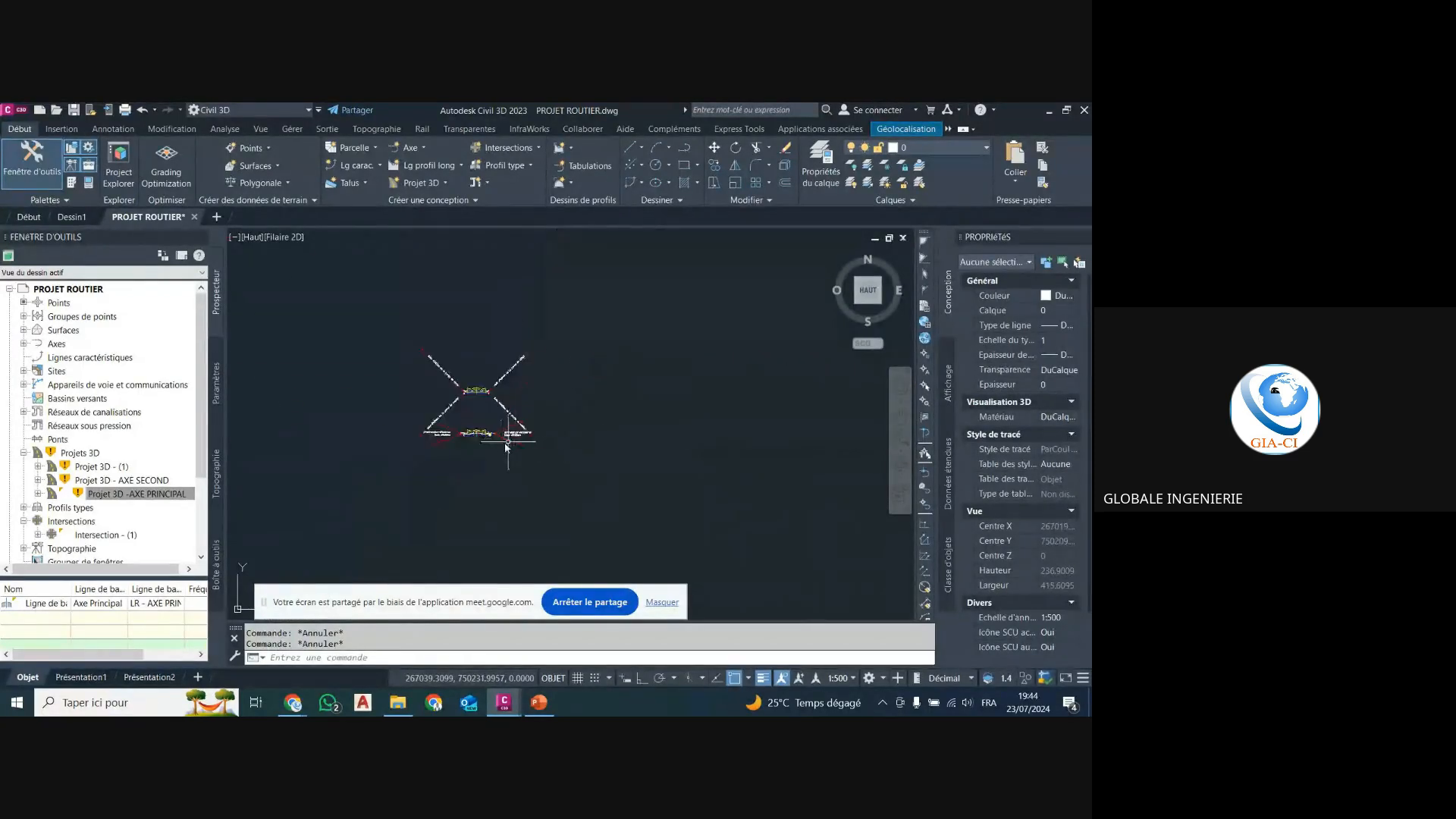
click(449, 367)
scroll(334, 477, up, 2)
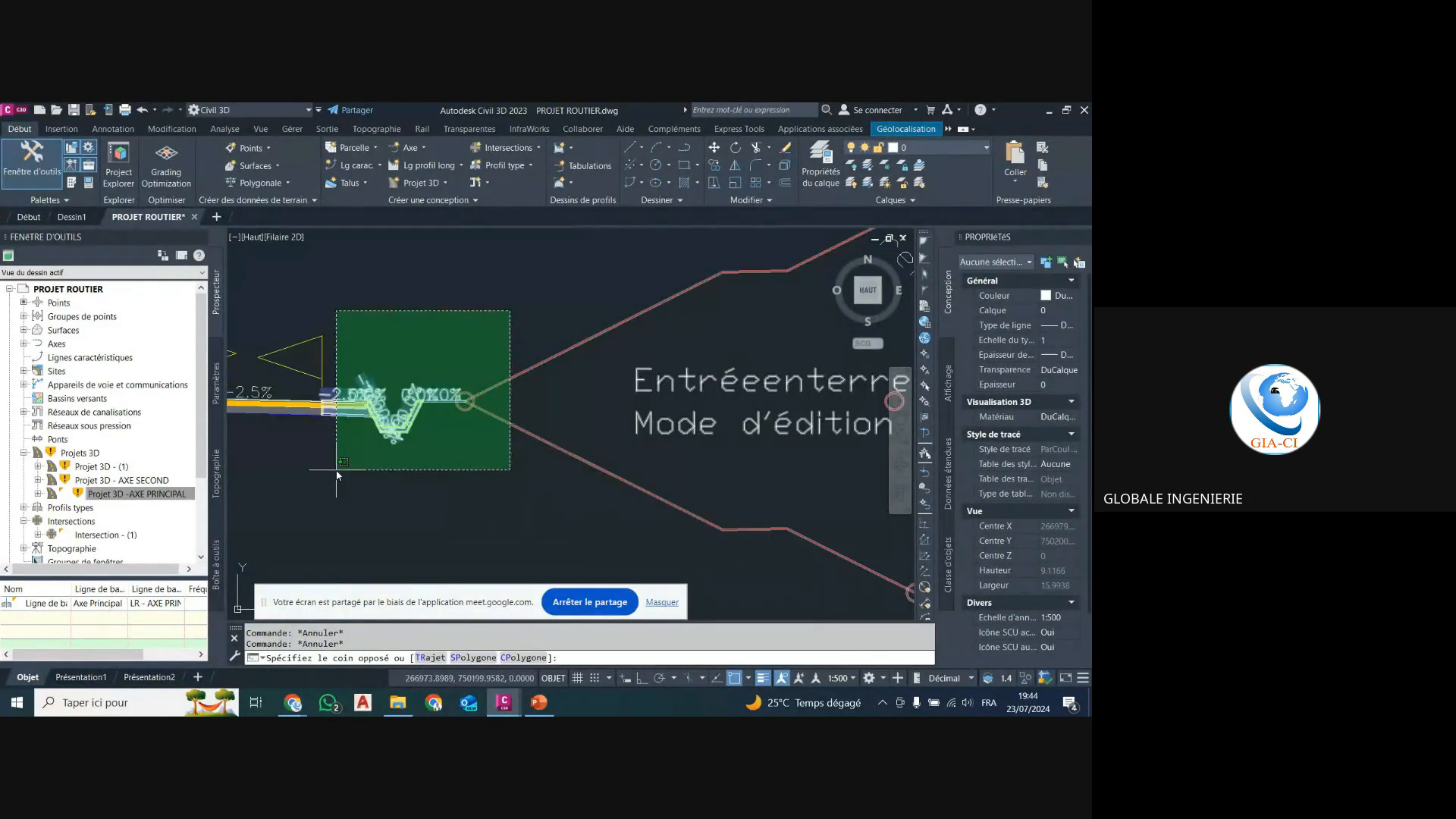
click(336, 479)
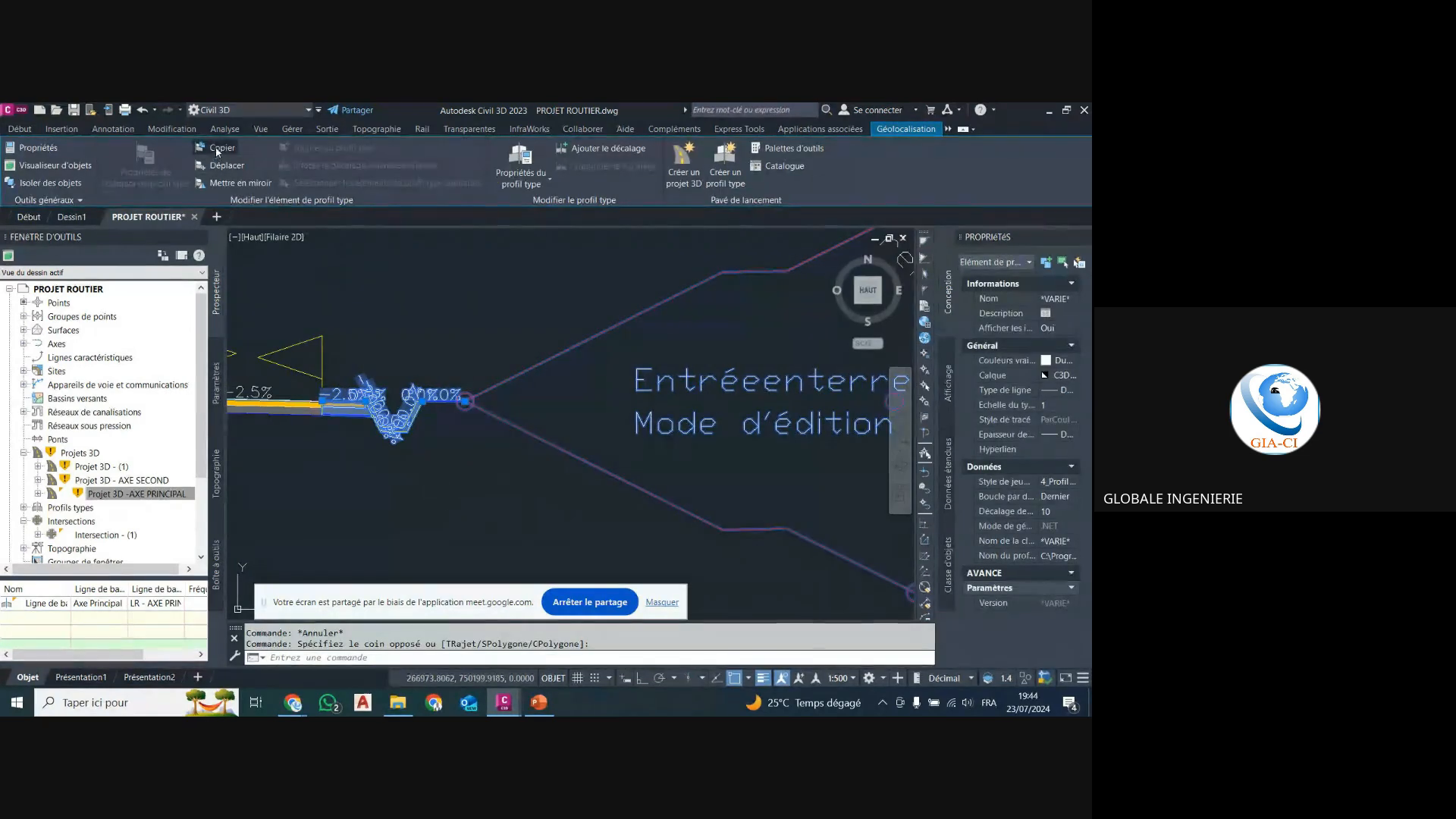
click(218, 149)
scroll(449, 445, down, 15)
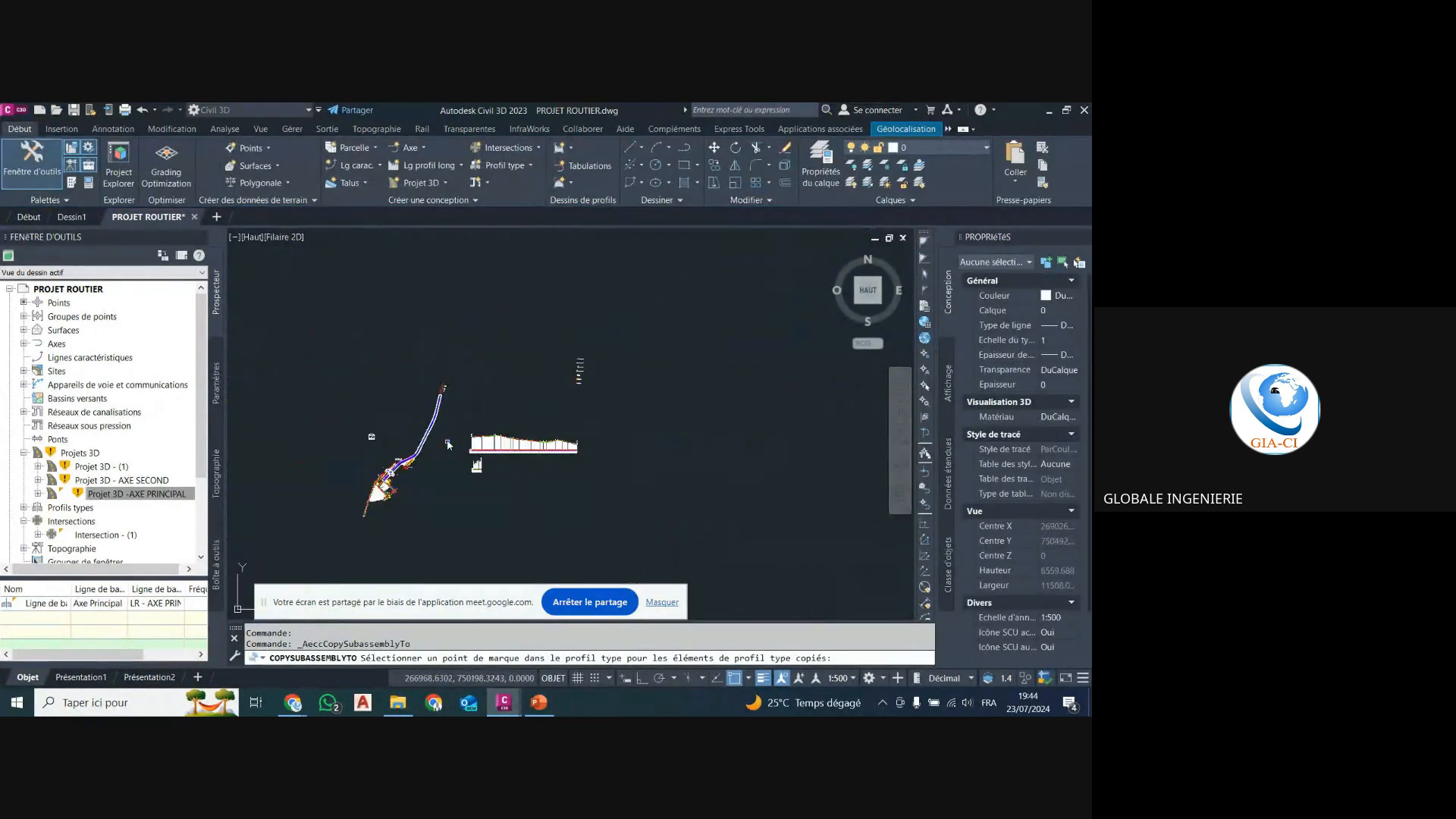
scroll(553, 391, up, 12)
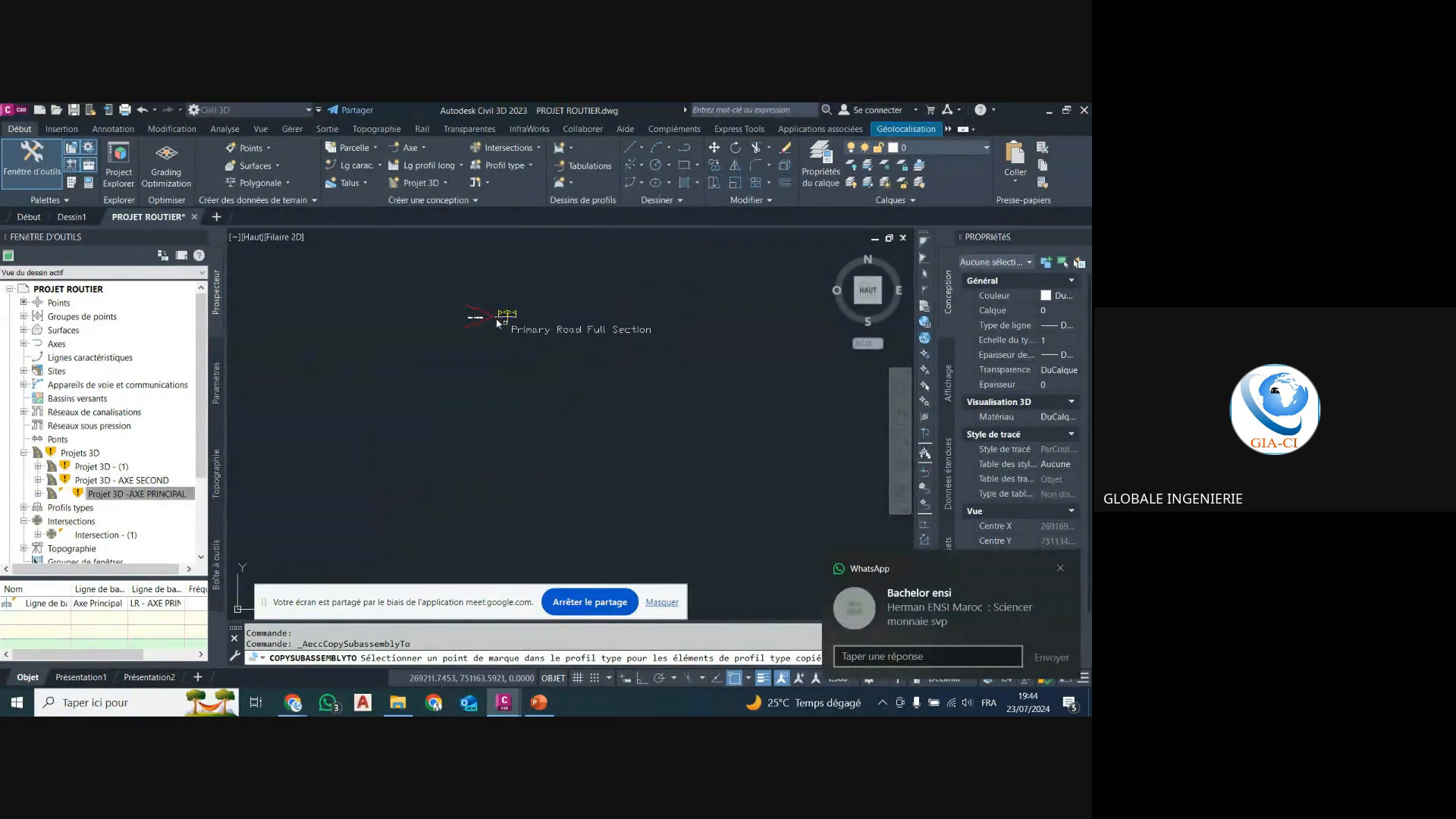
scroll(531, 357, up, 8)
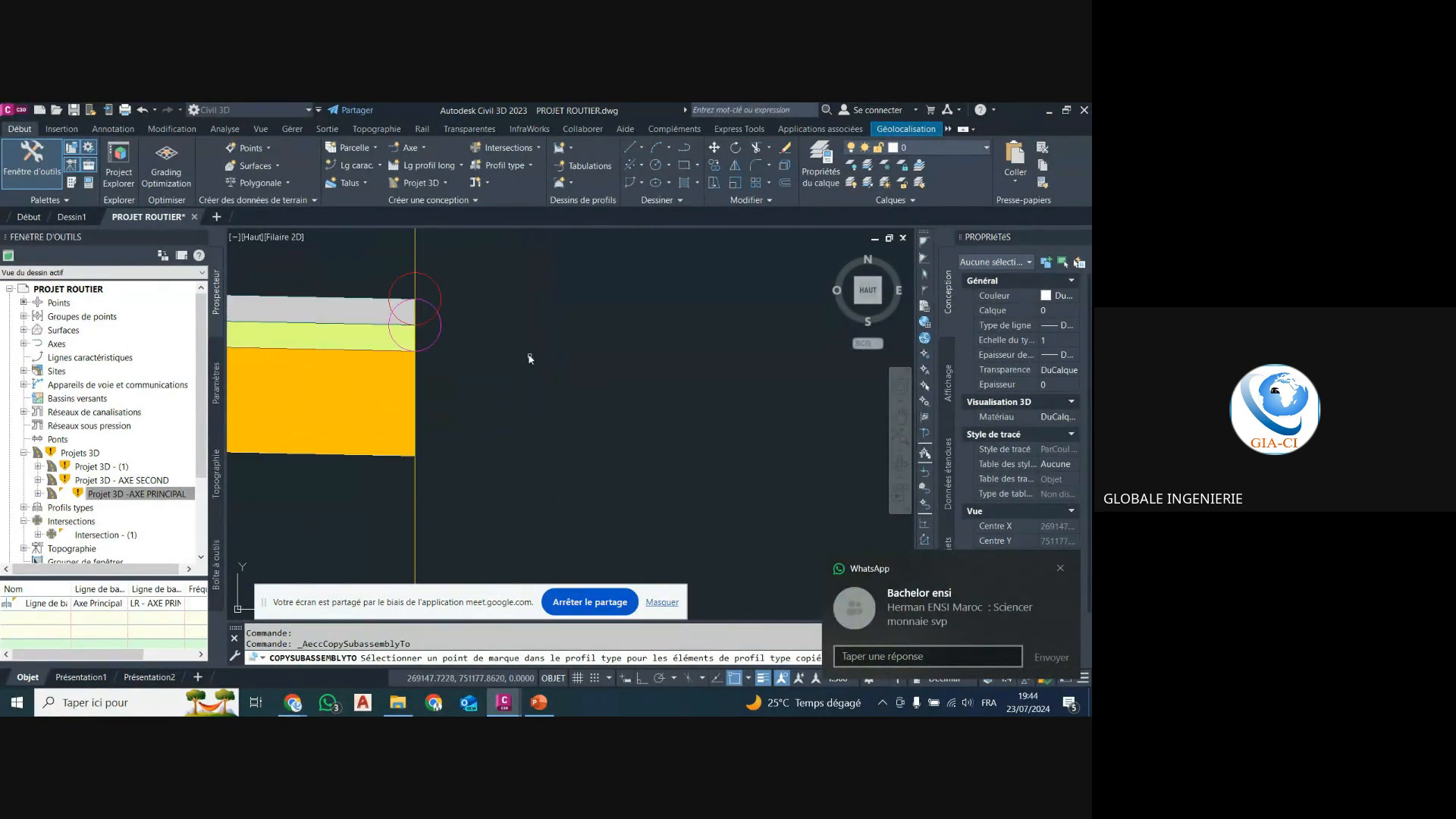
click(443, 302)
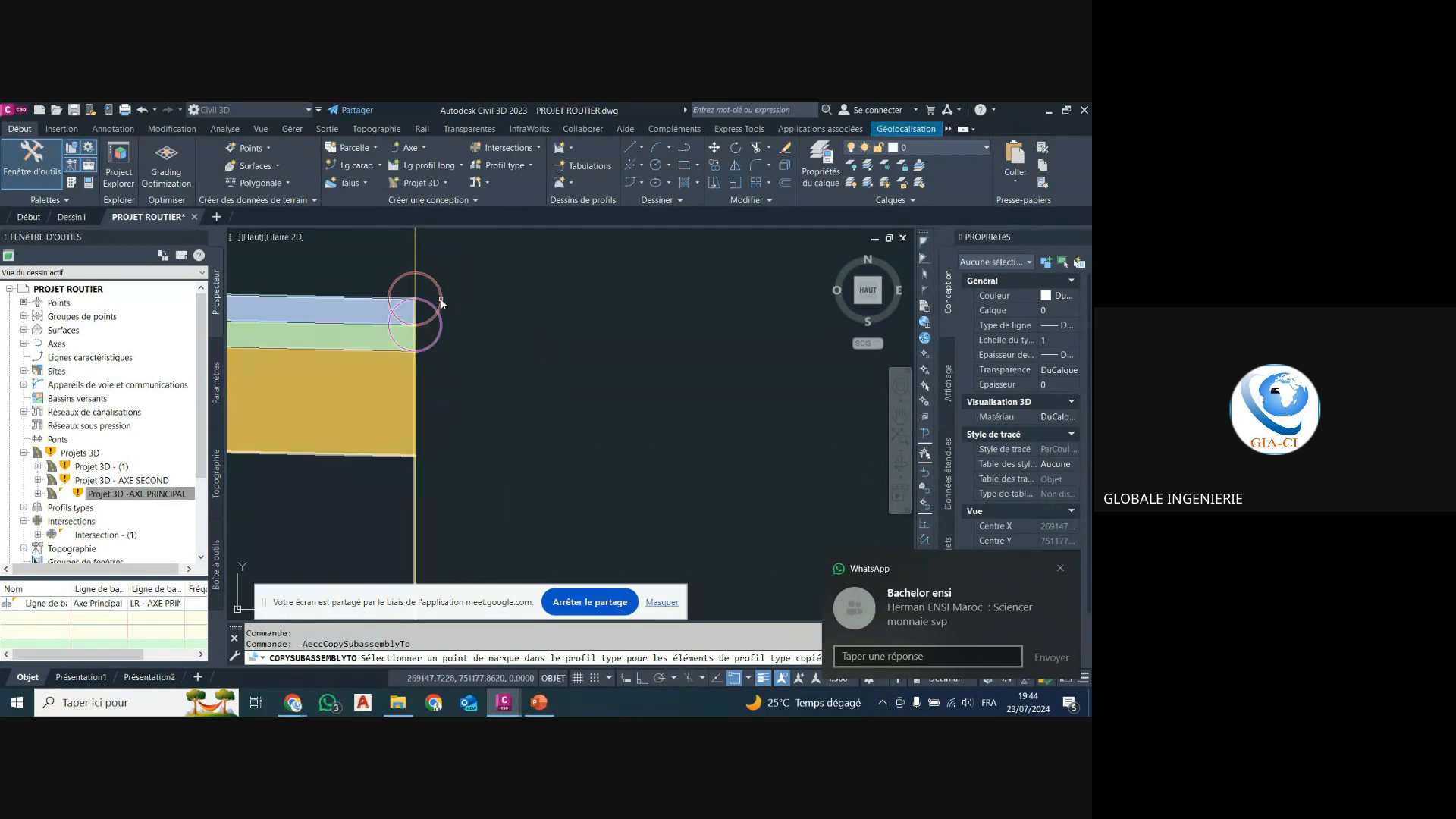
scroll(645, 395, down, 6)
scroll(645, 382, down, 6)
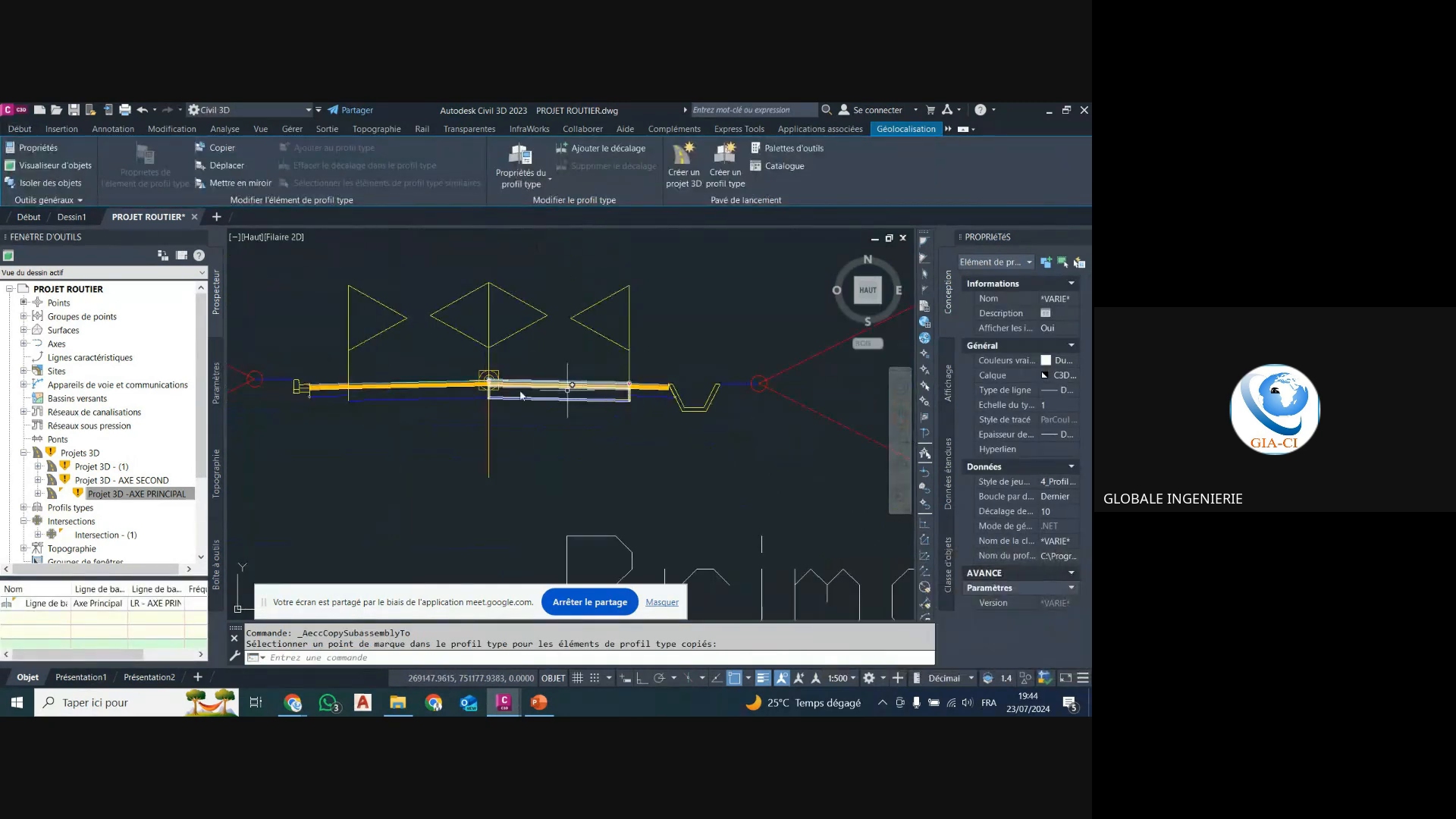
click(409, 386)
key(Escape)
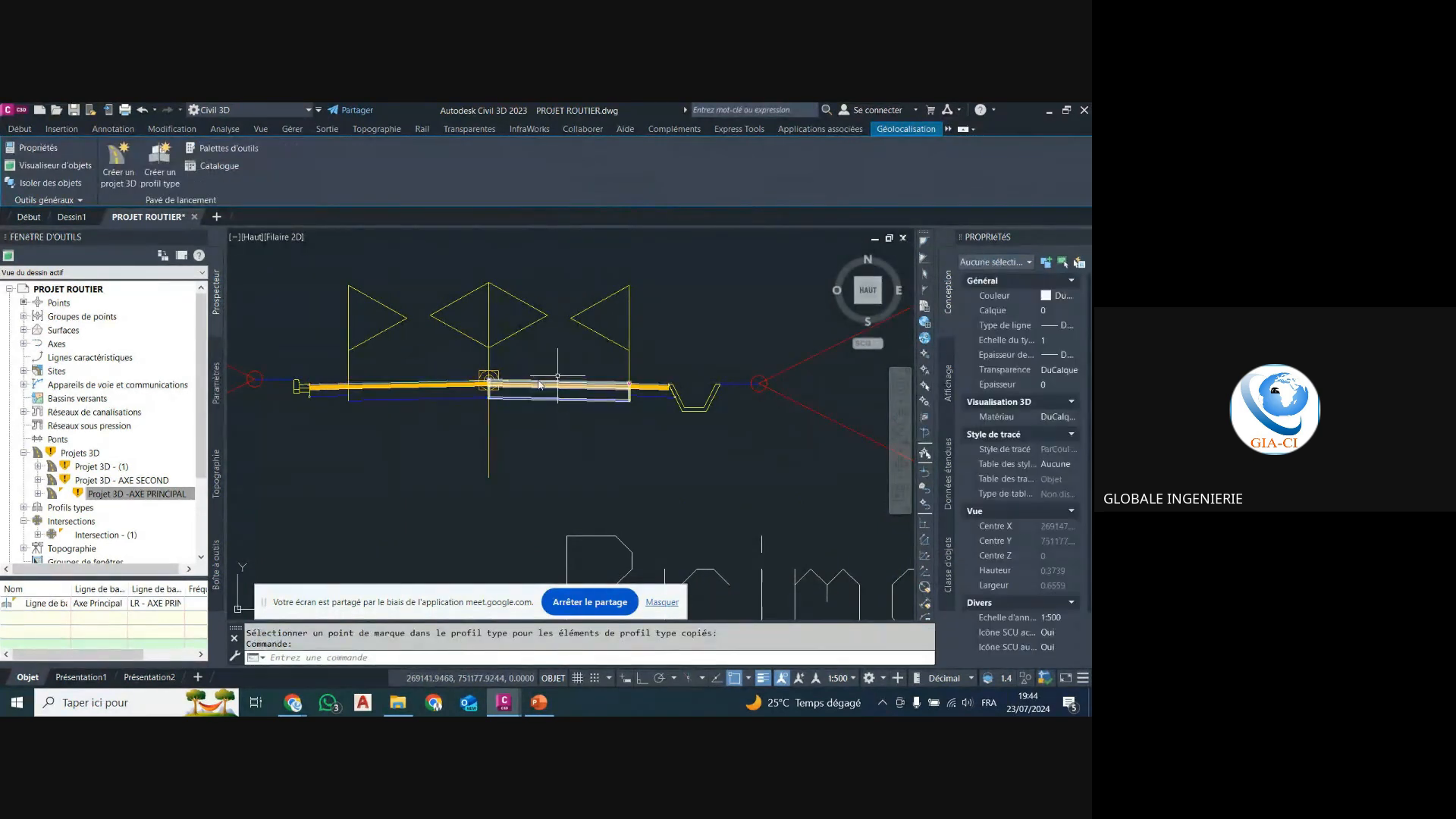
click(550, 388)
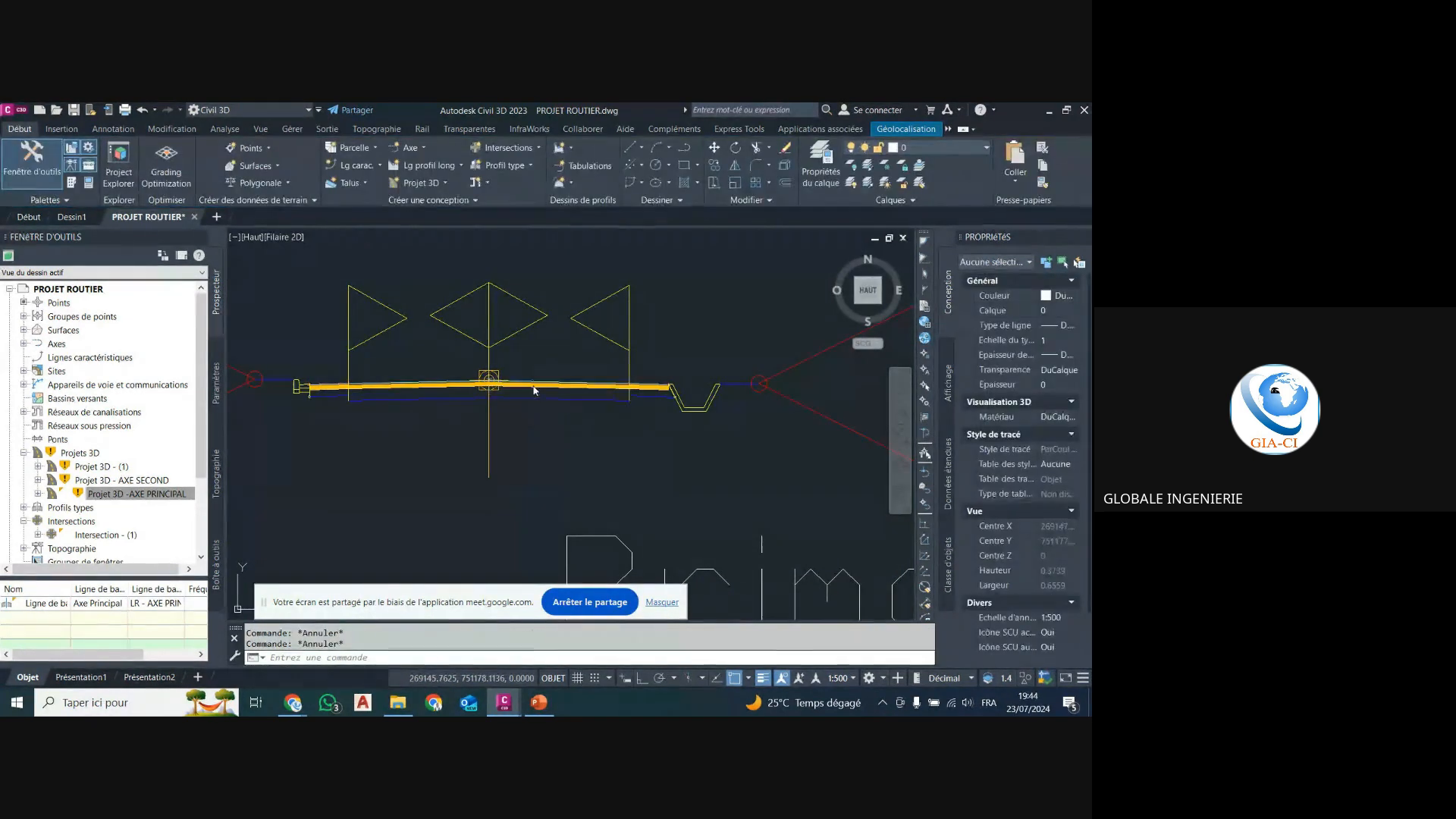
Set both lanes of Primary Road Full Section to a 3.5 m width and a -2.5% default slope.
click(405, 401)
scroll(1013, 508, down, 4)
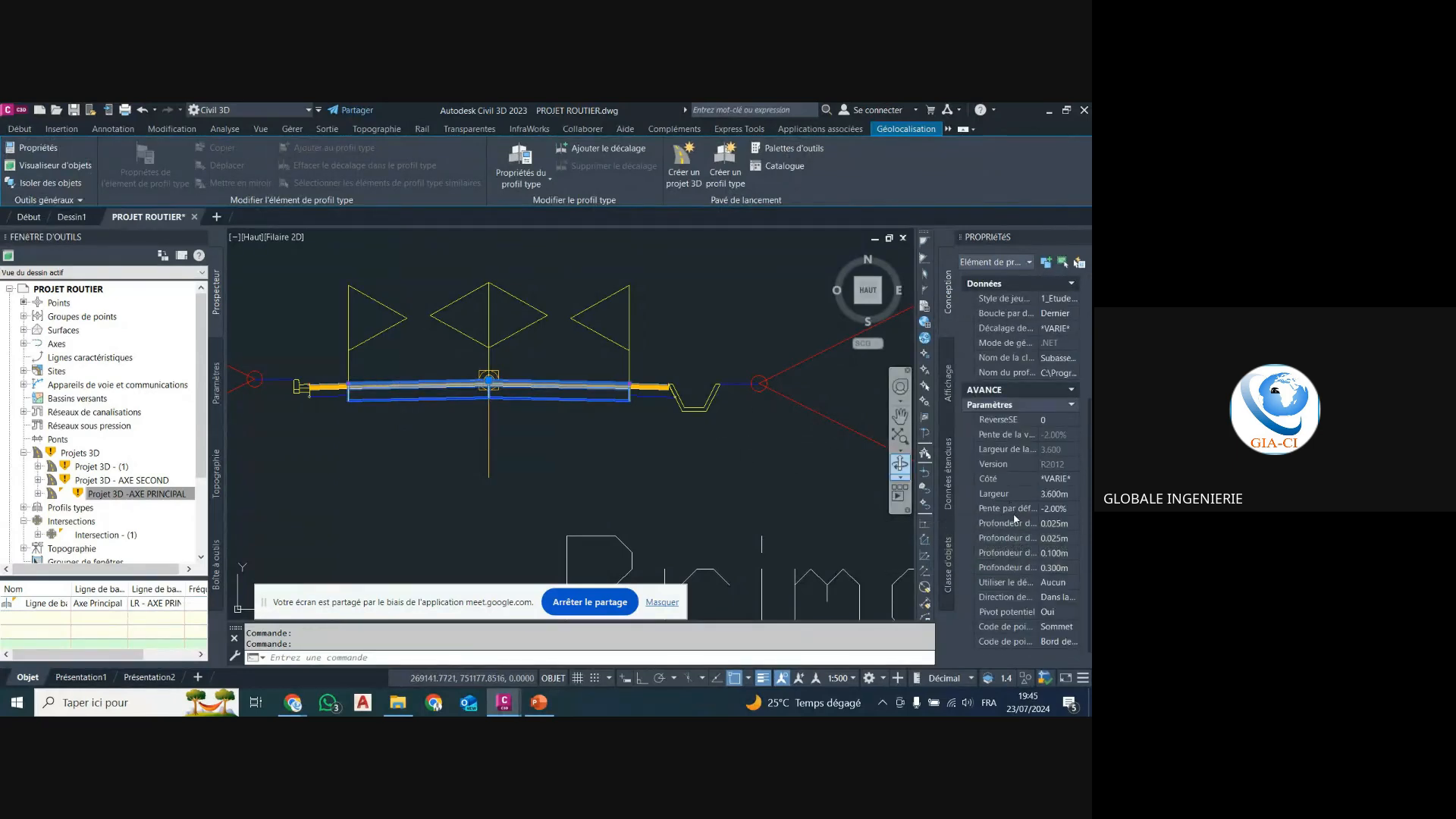
text(5)
click(1070, 509)
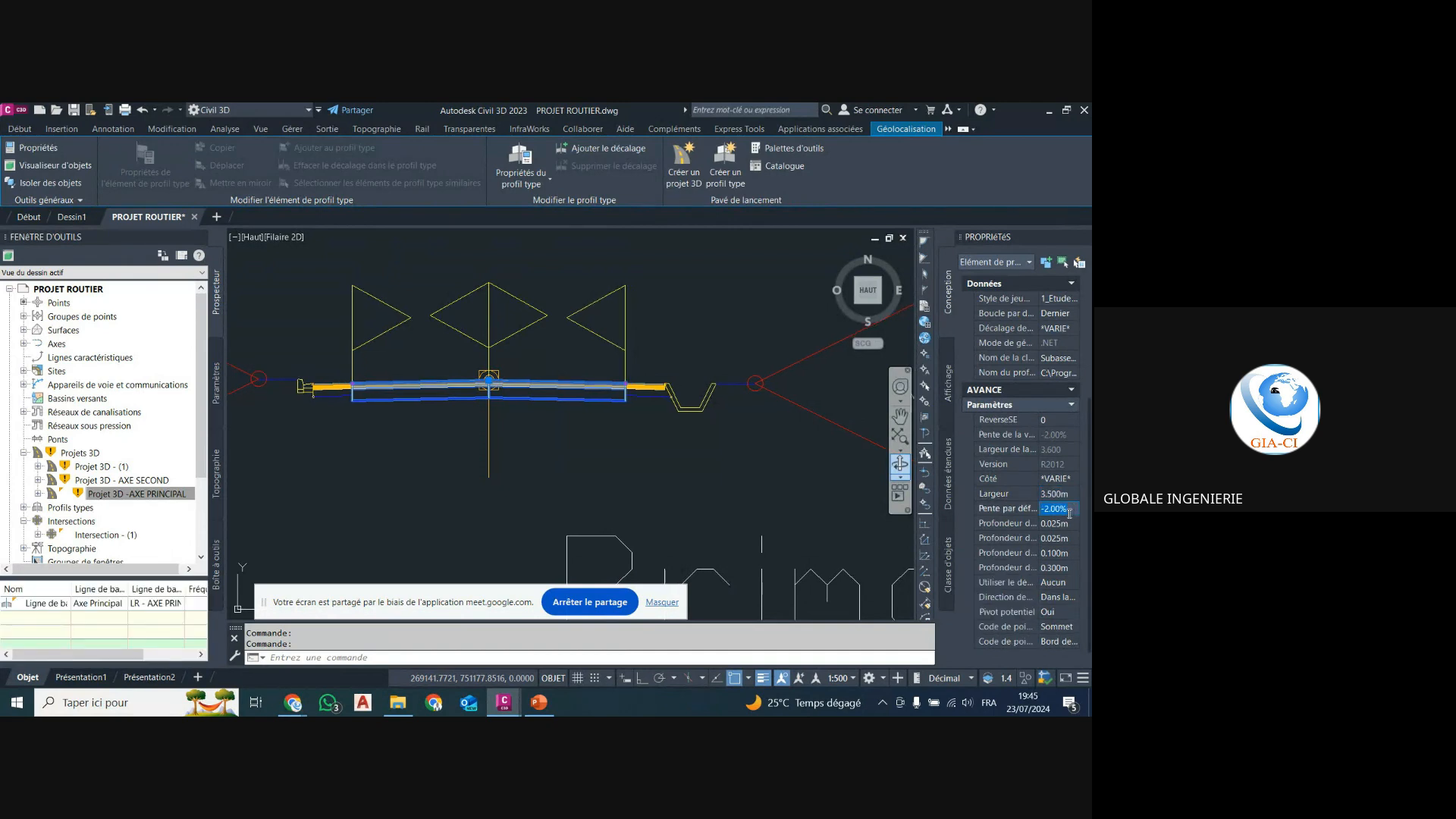
text(-2.5)
Set the four layer depths of the Primary Road Full Section lanes to 0.05, 0, 0.12 and 0.18 m, in order.
click(1075, 523)
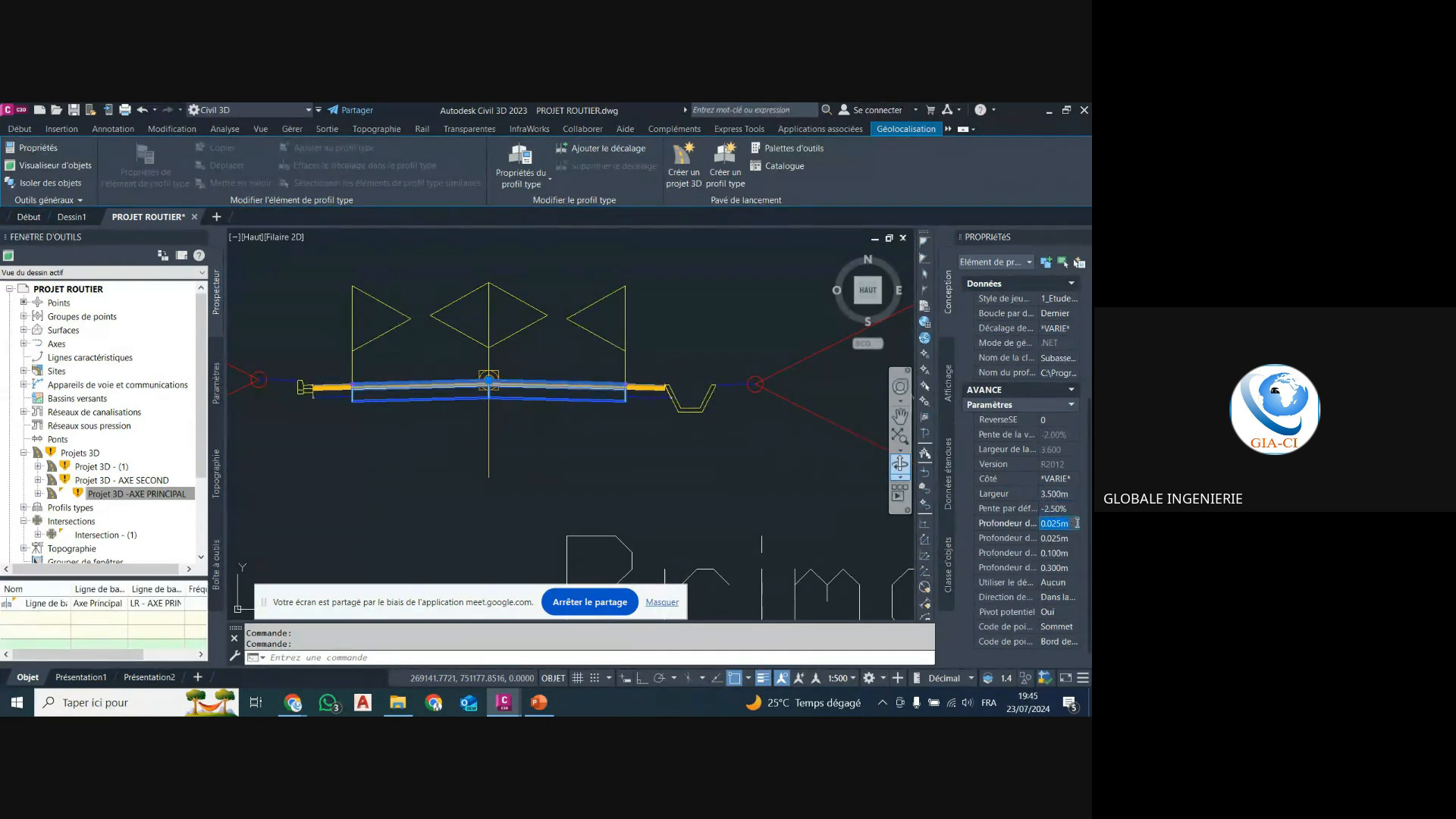
text(0.05)
click(1071, 537)
text(0)
click(1068, 552)
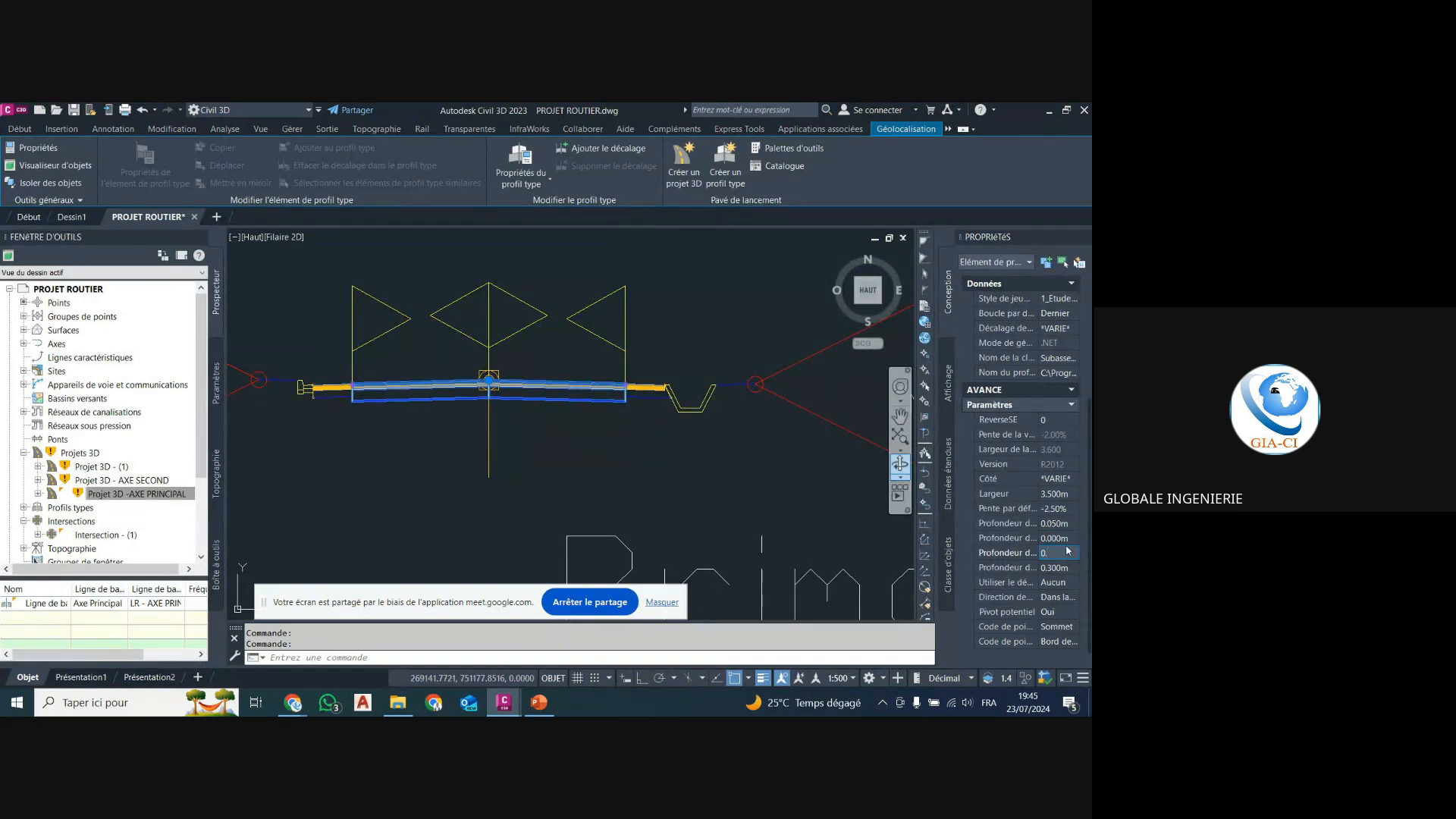
click(1066, 565)
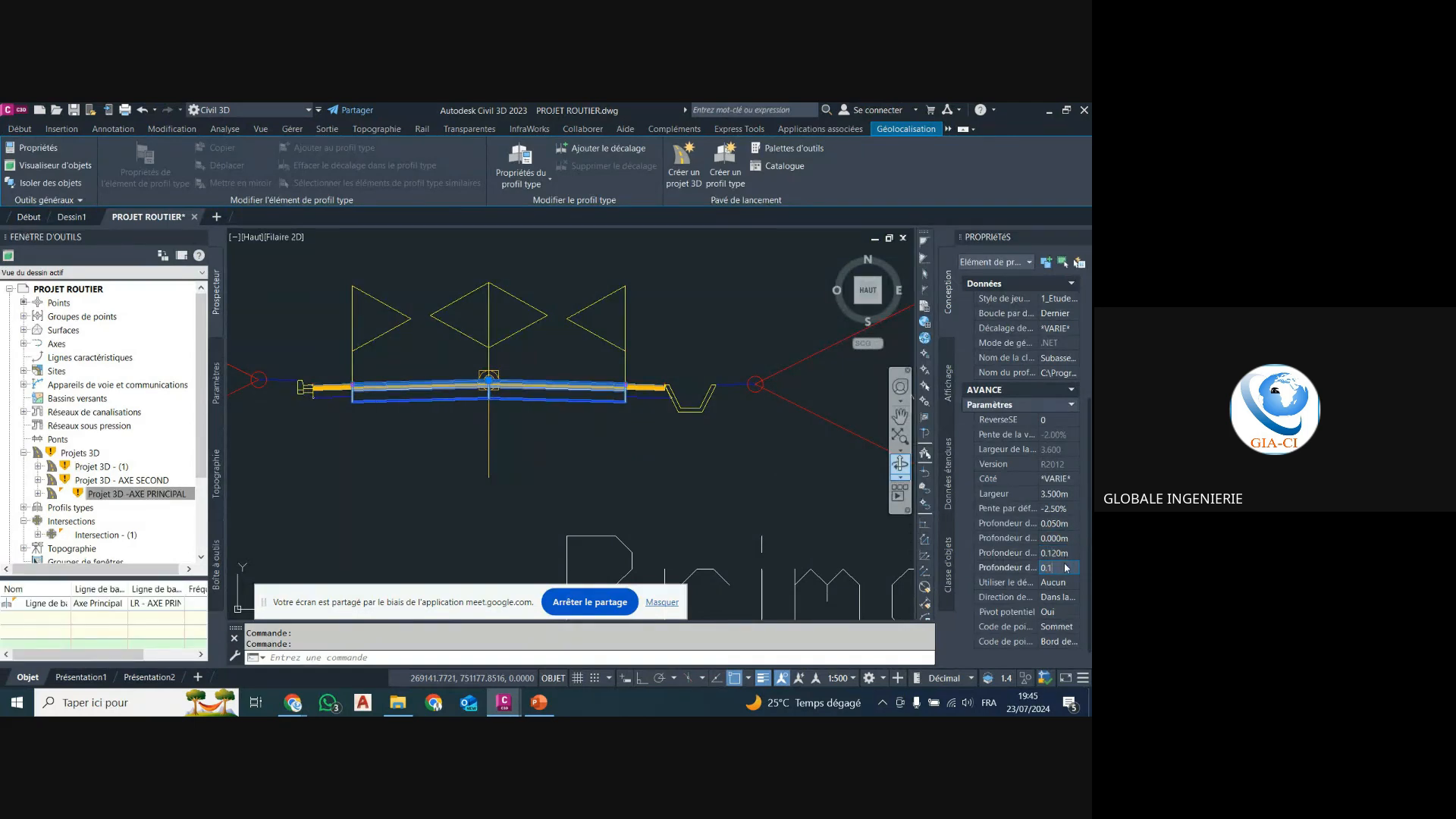
text(0.18)
key(Return)
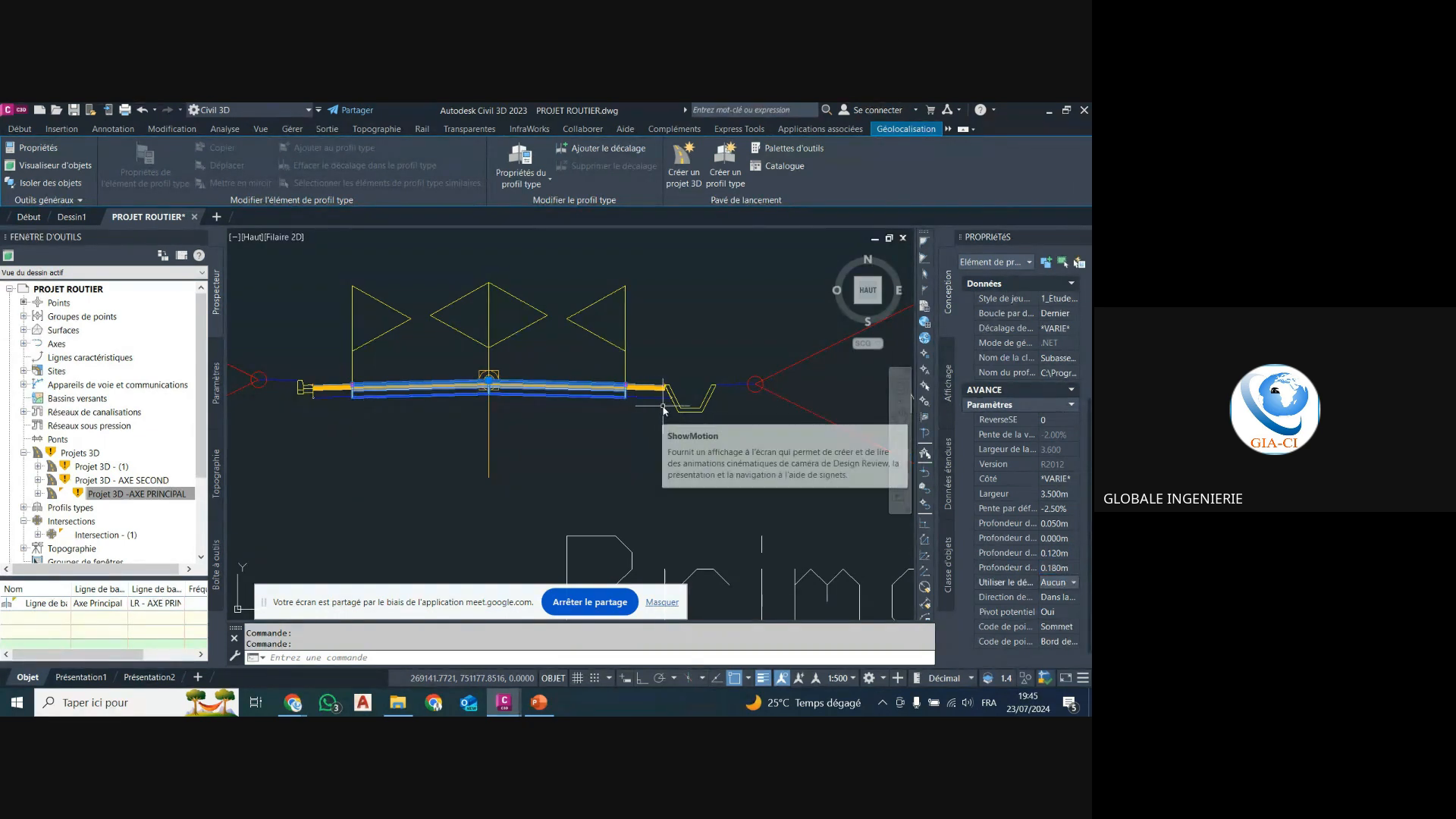
key(Escape)
Delete the left curb and left daylight subassemblies from the Secondary Road Full Section assembly.
scroll(652, 455, down, 6)
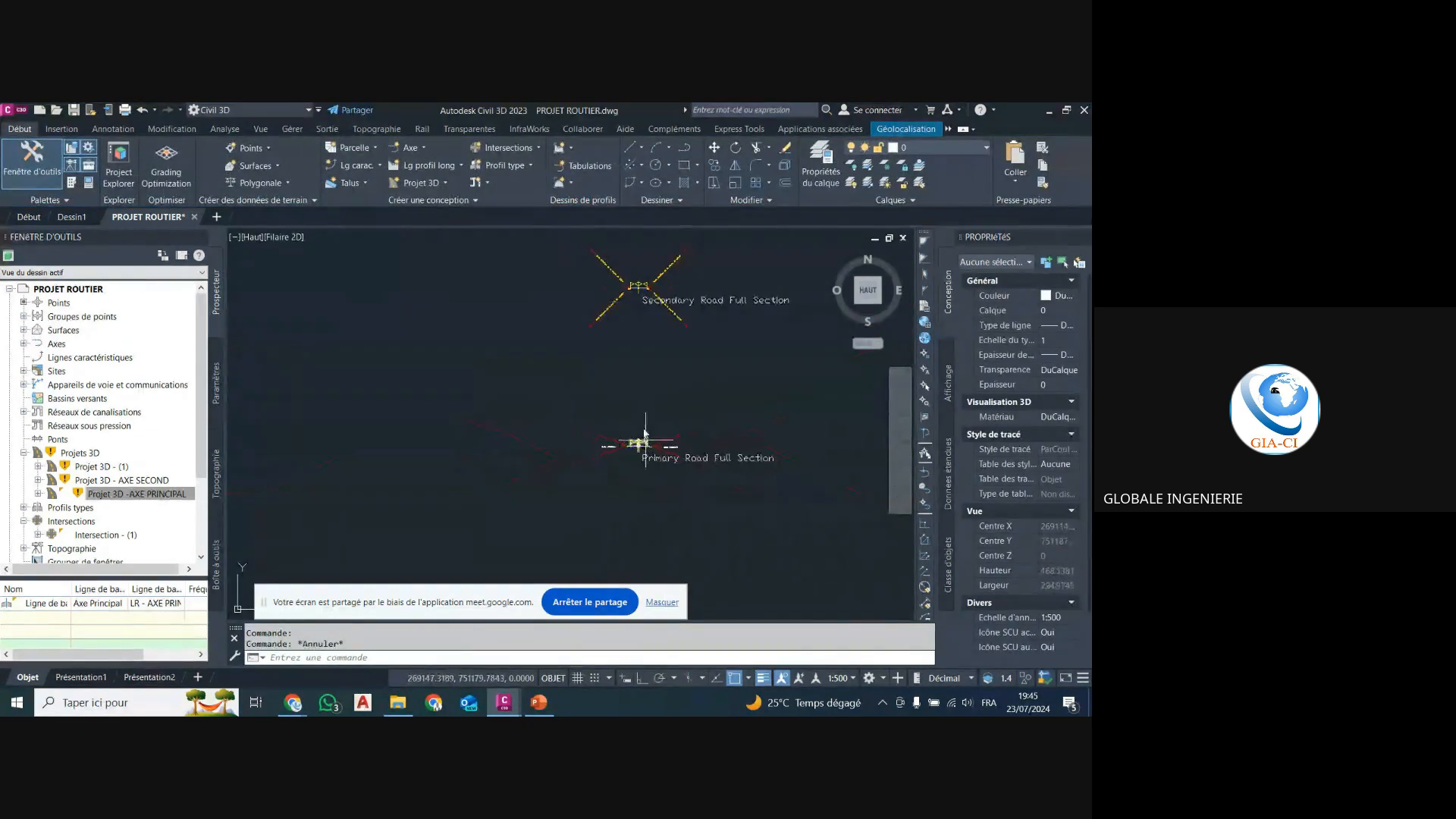
scroll(637, 294, up, 5)
click(599, 317)
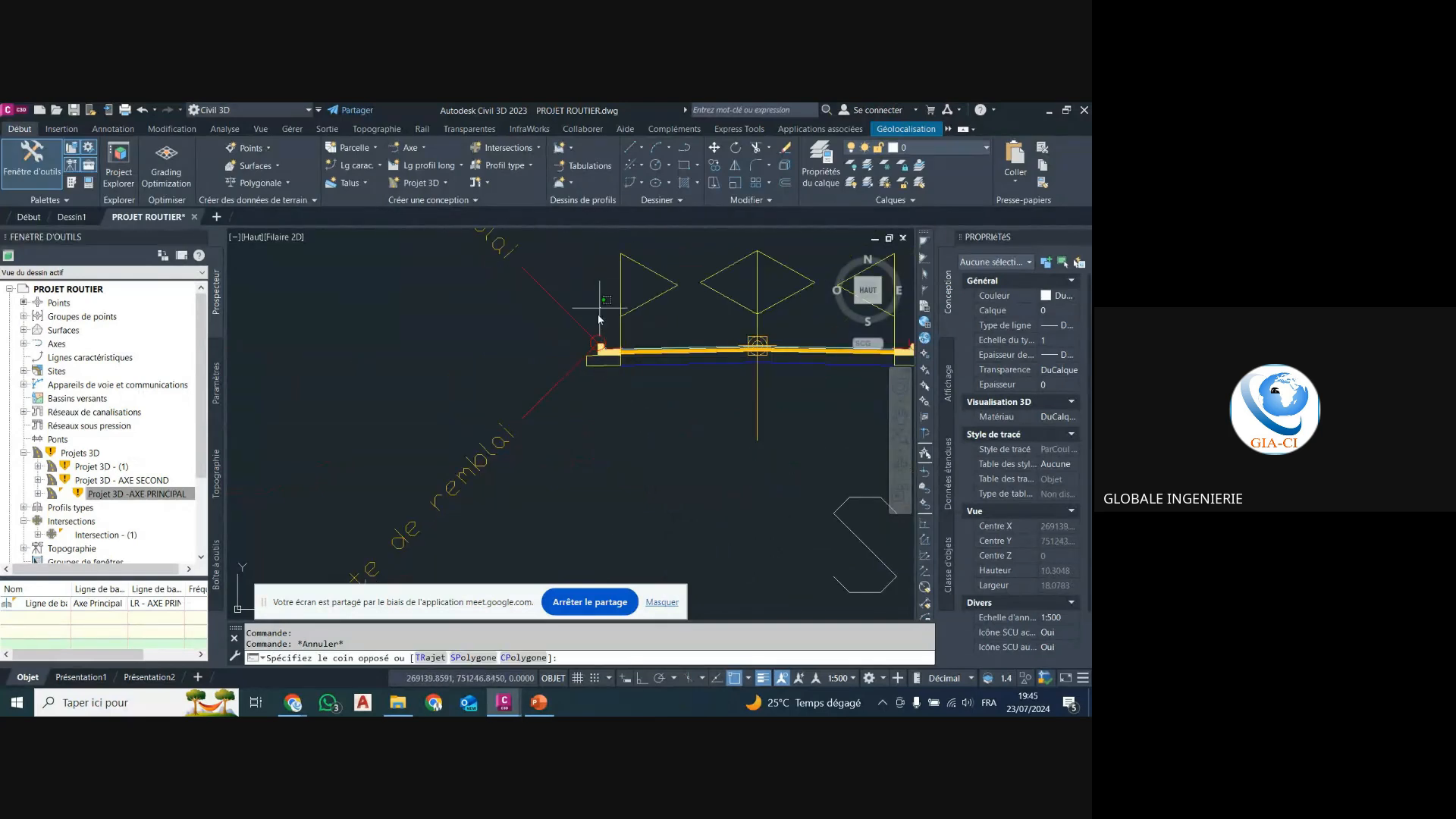
click(539, 451)
key(Delete)
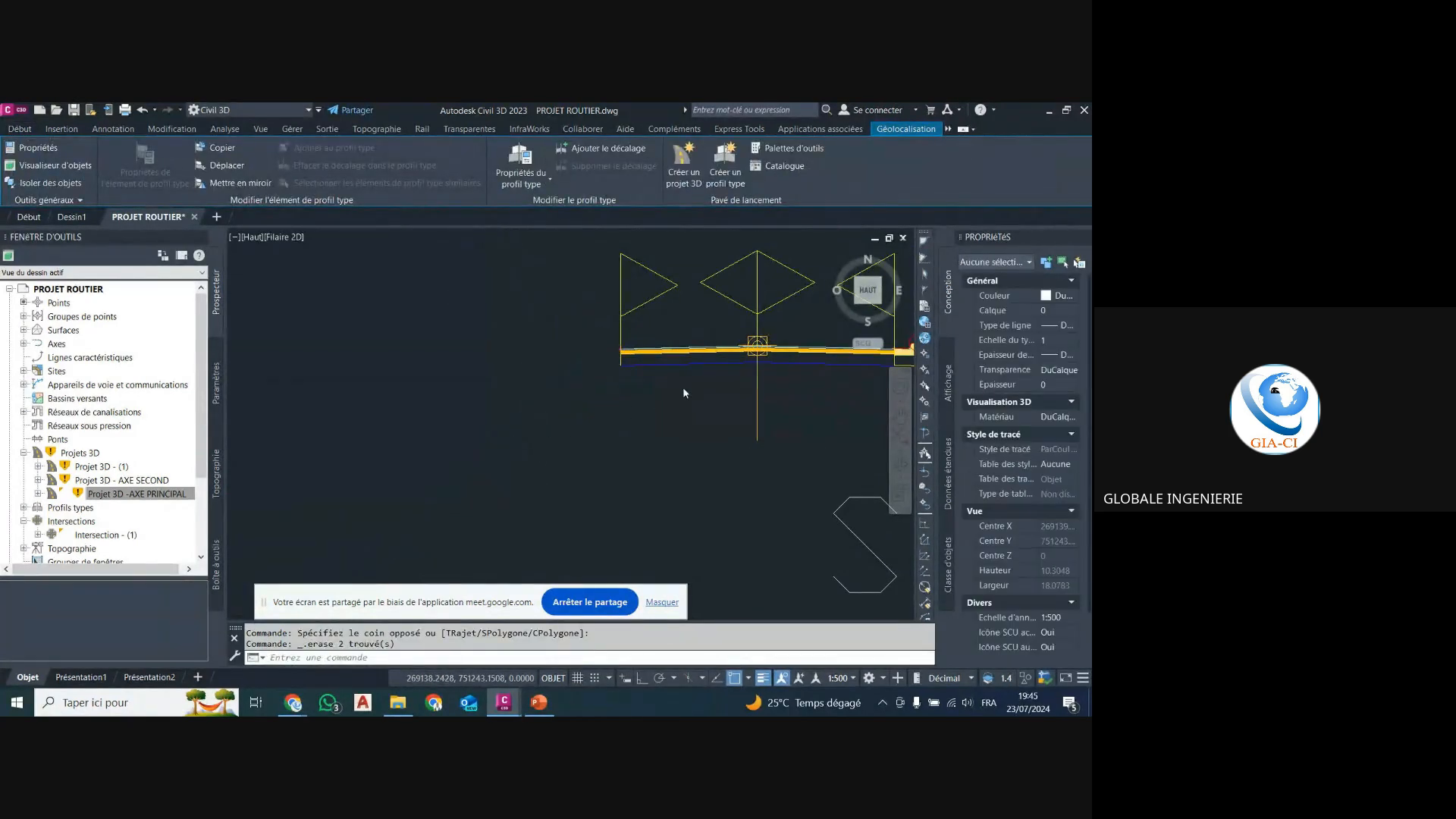
Delete the right curb and right daylight subassemblies from the Secondary Road Full Section assembly.
scroll(683, 389, down, 2)
scroll(820, 362, up, 4)
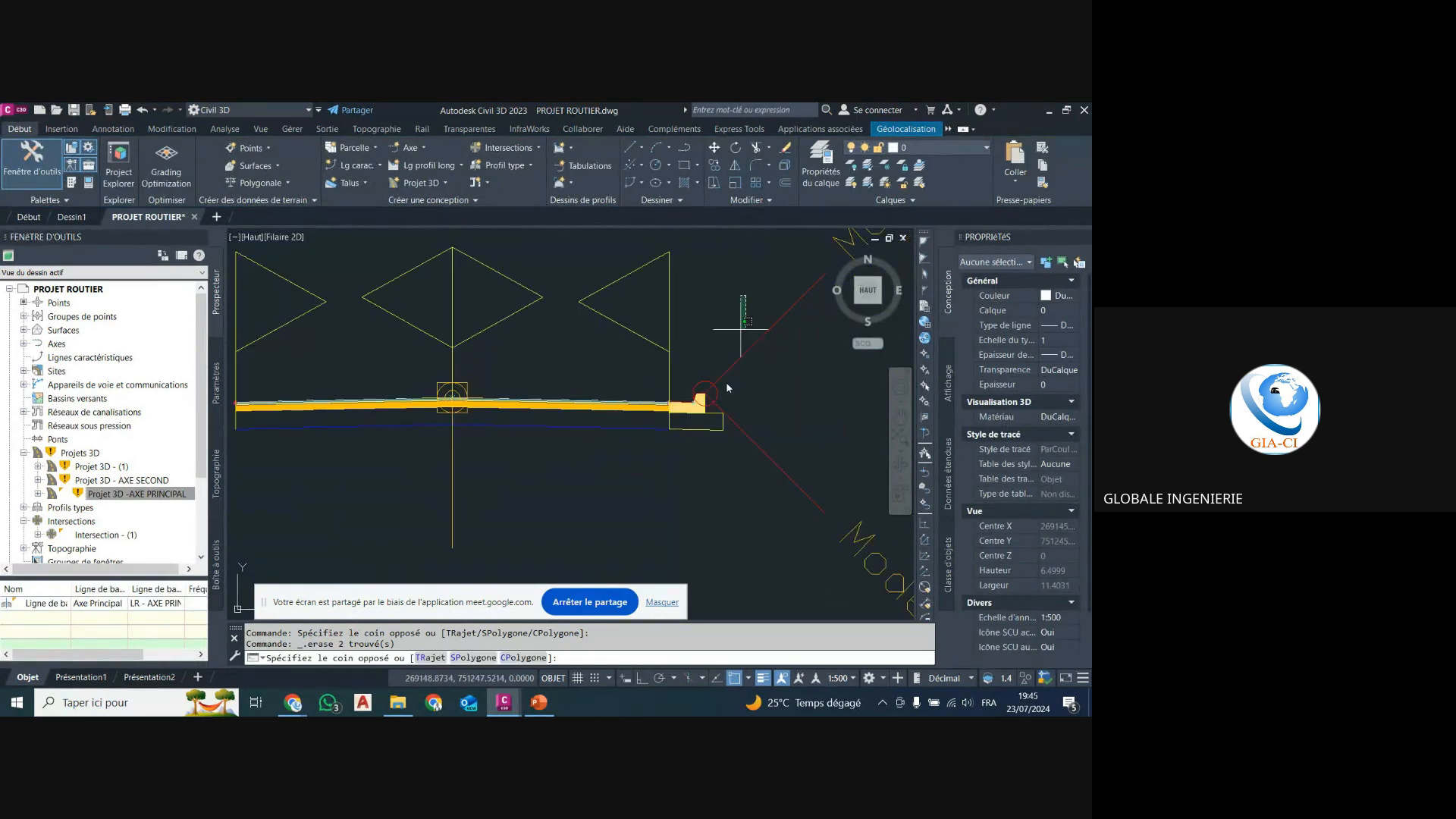
click(743, 307)
click(700, 474)
key(Delete)
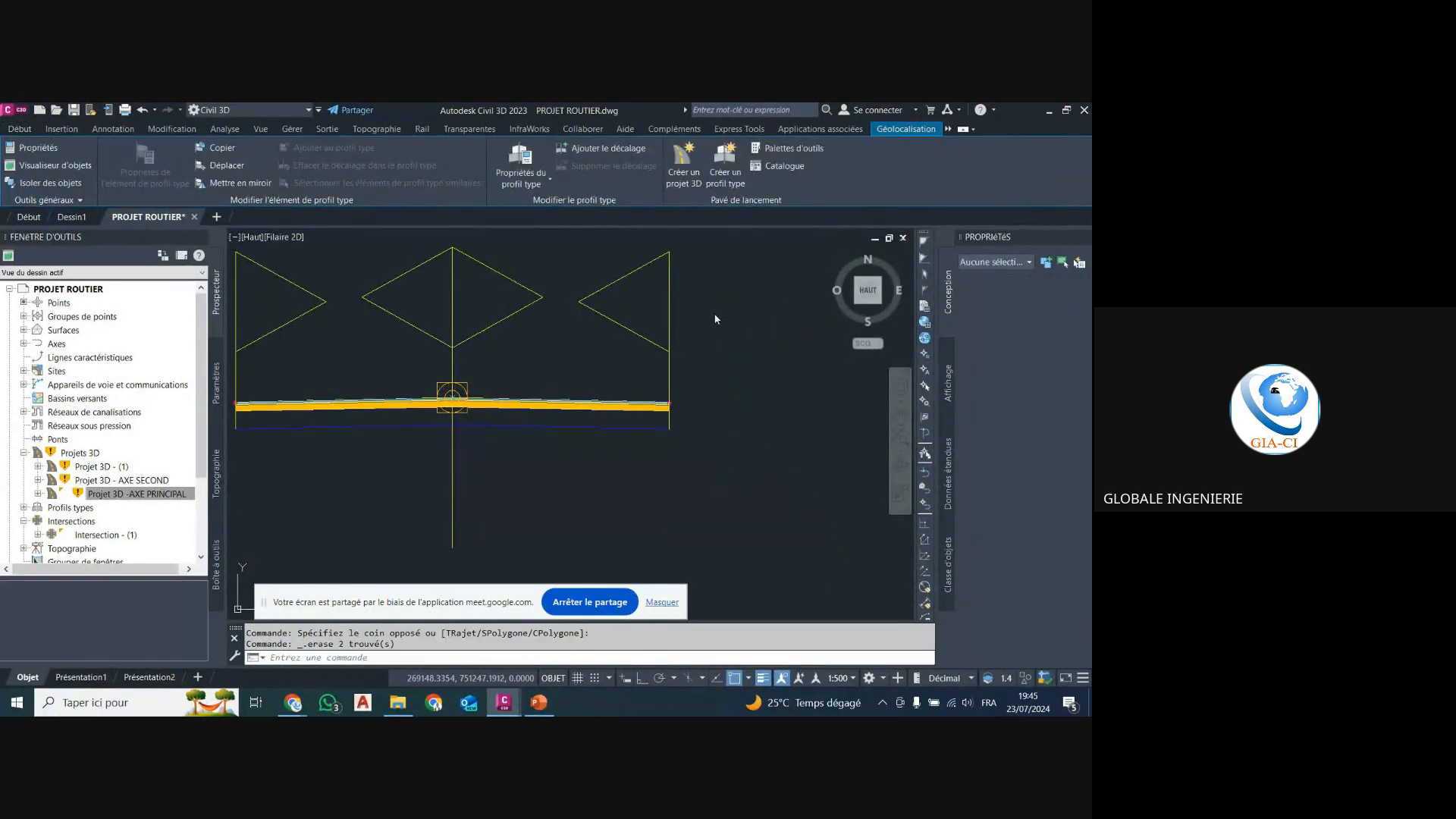
Copy Primary Road Full Section's left shoulder, edge, link and daylight subassemblies onto the left lane's outer top point in Secondary Road Full Section.
scroll(664, 336, down, 3)
scroll(665, 335, down, 3)
scroll(648, 489, up, 5)
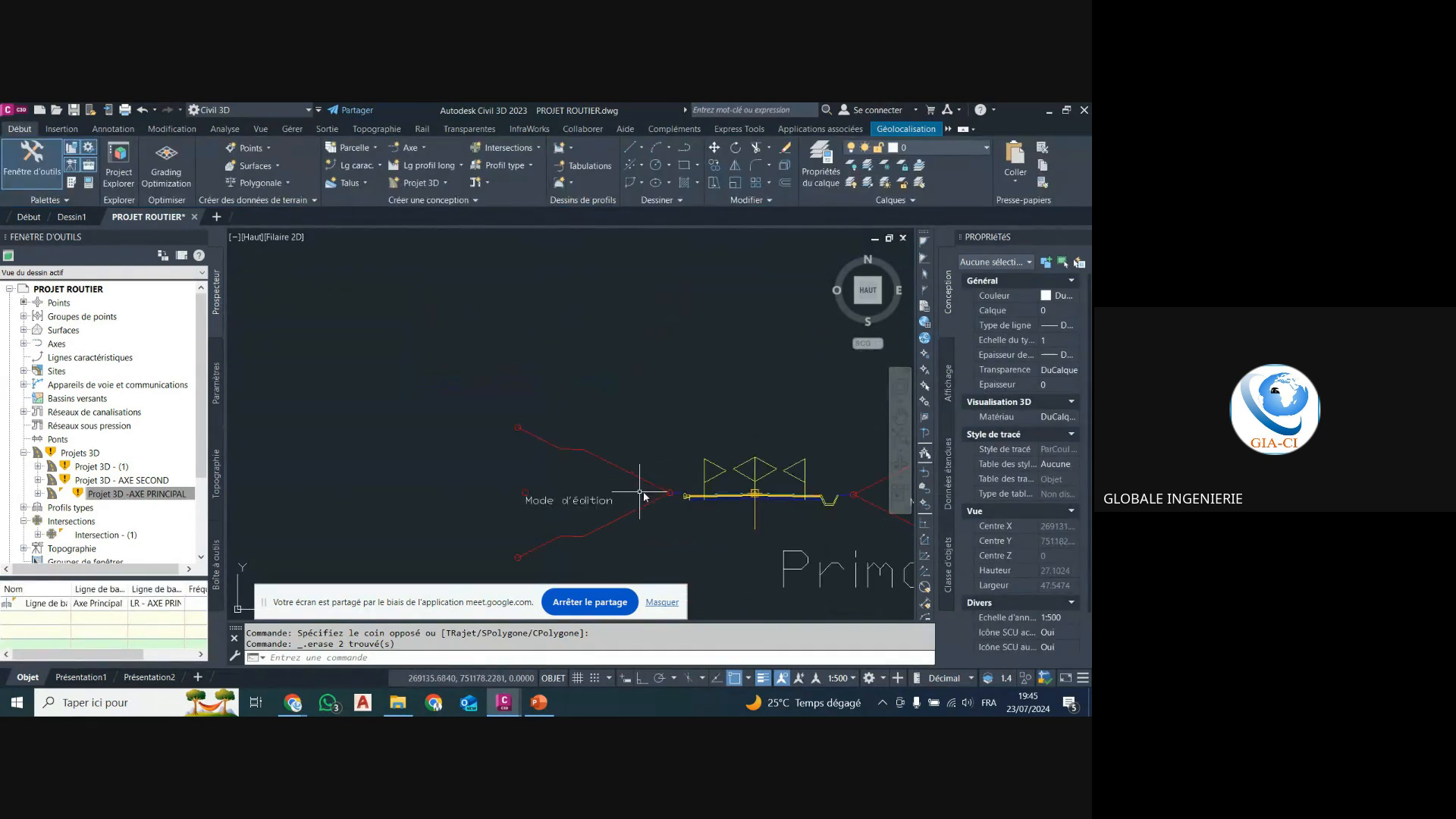
click(720, 452)
click(608, 522)
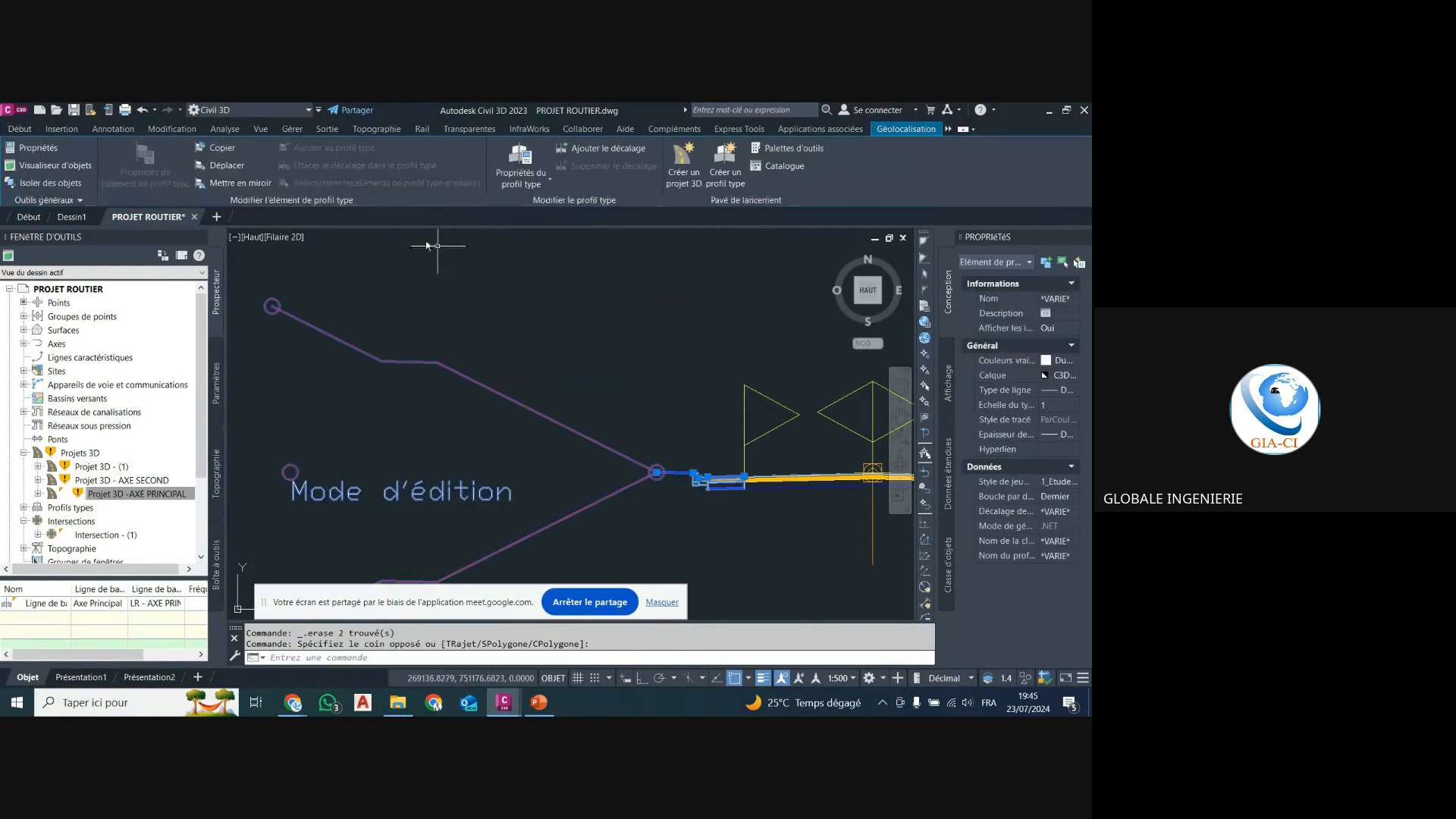
click(220, 148)
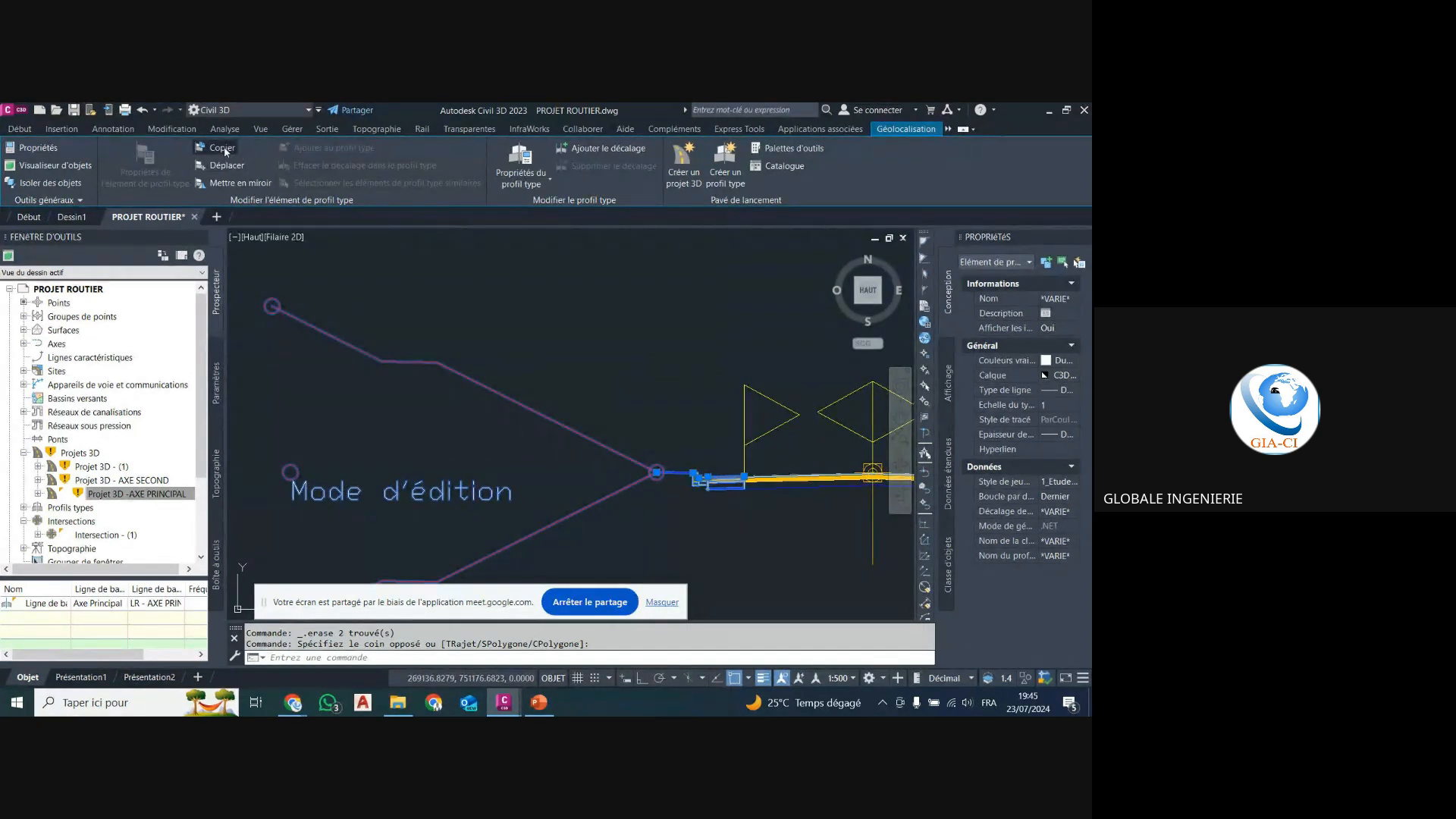
scroll(593, 430, down, 5)
scroll(599, 316, up, 8)
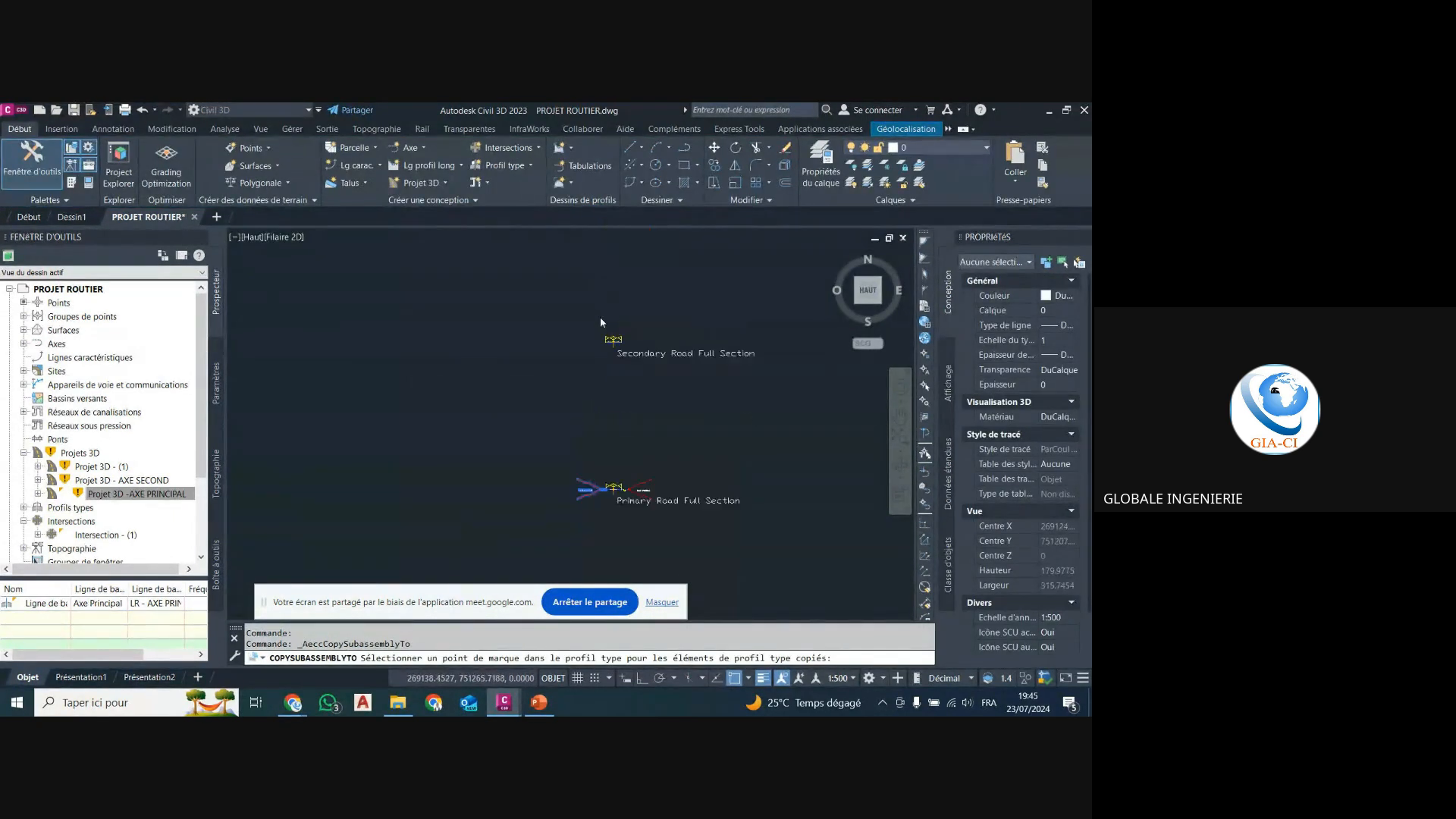
scroll(576, 351, up, 7)
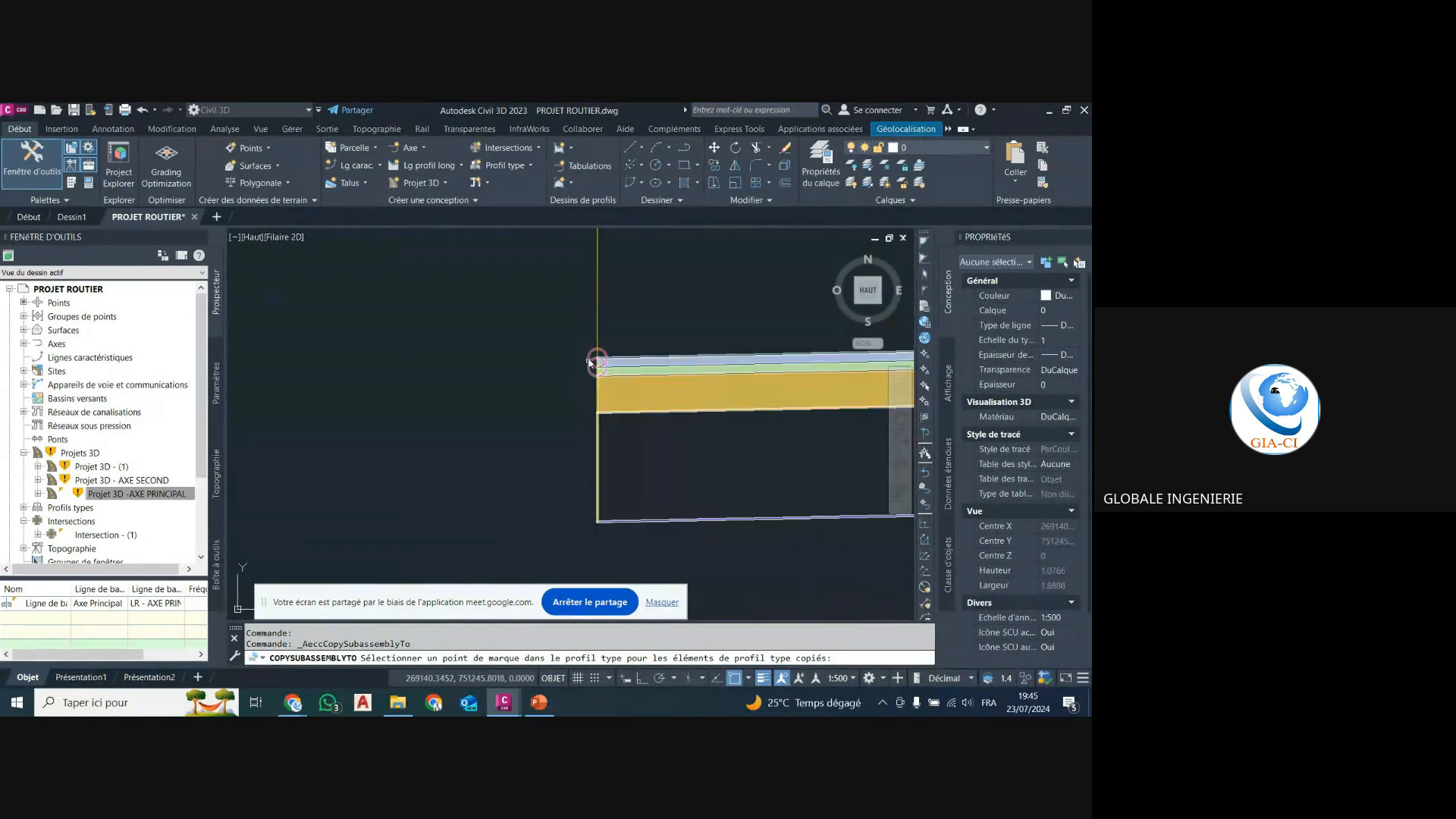
key(Escape)
key(Escape)
Copy Primary Road Full Section's right shoulder, ditch, link and daylight subassemblies onto the right lane's outer top point in Secondary Road Full Section.
scroll(500, 296, down, 6)
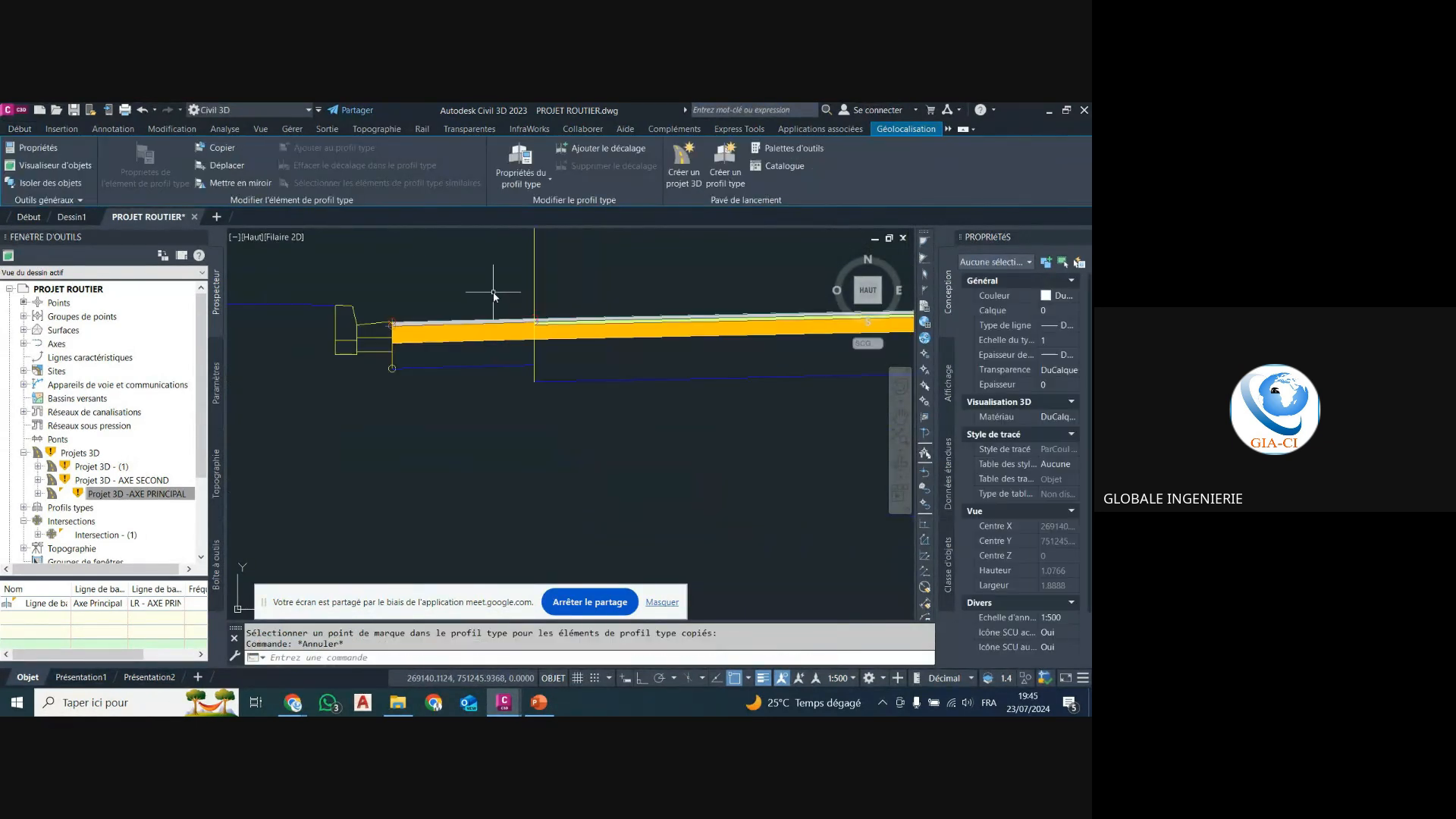
scroll(599, 485, up, 6)
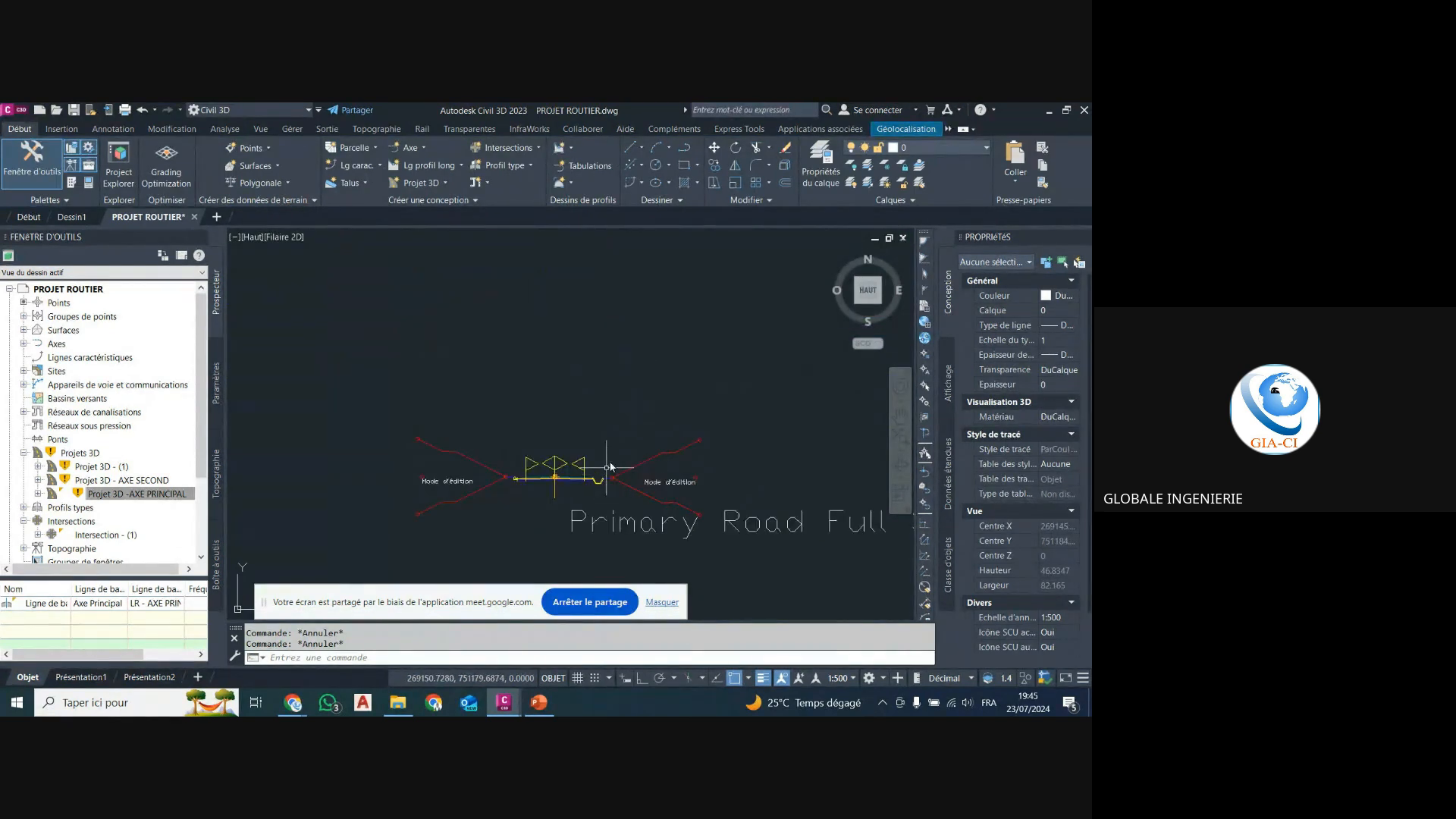
click(604, 475)
click(520, 566)
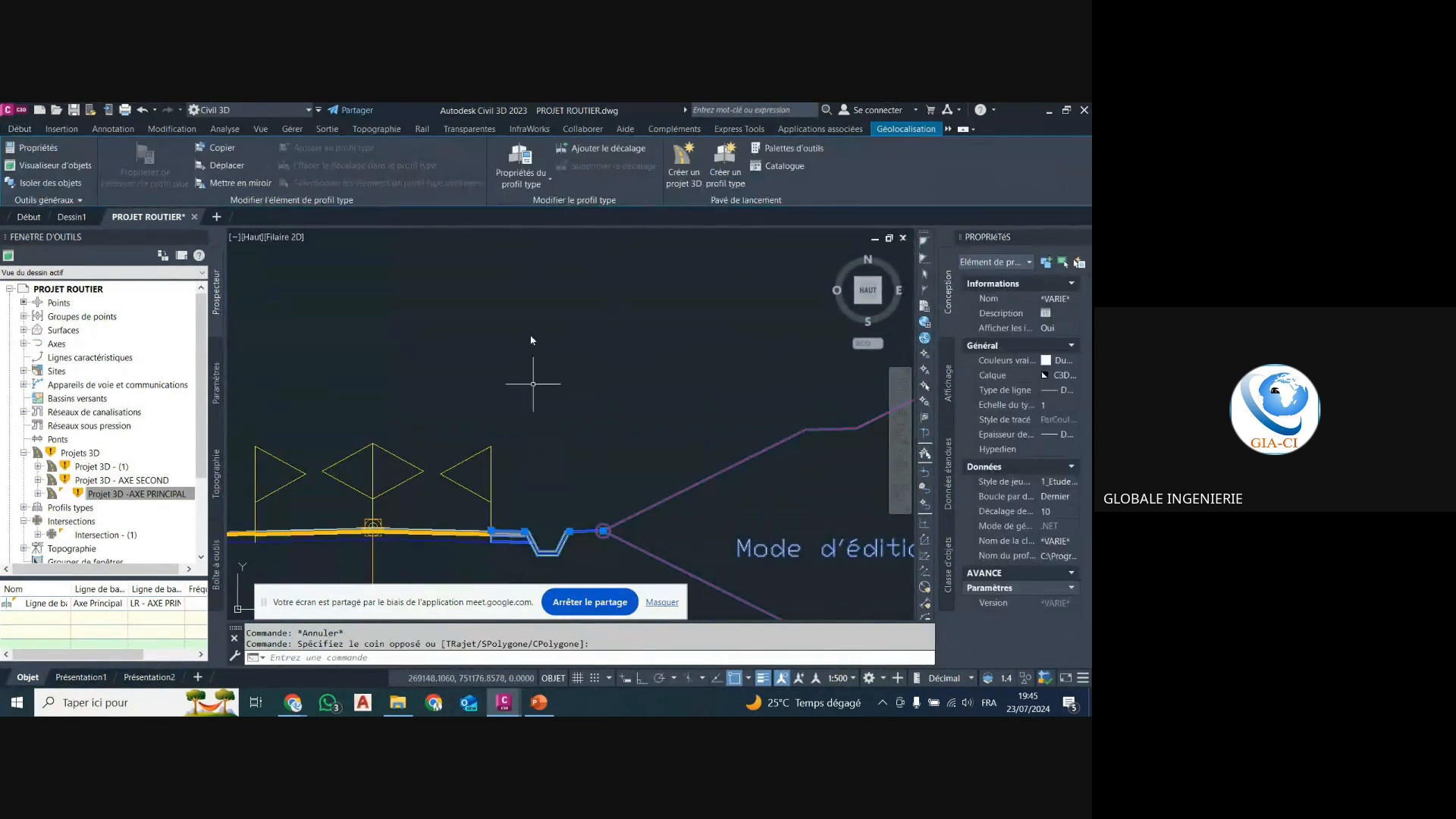
click(221, 149)
scroll(588, 319, down, 4)
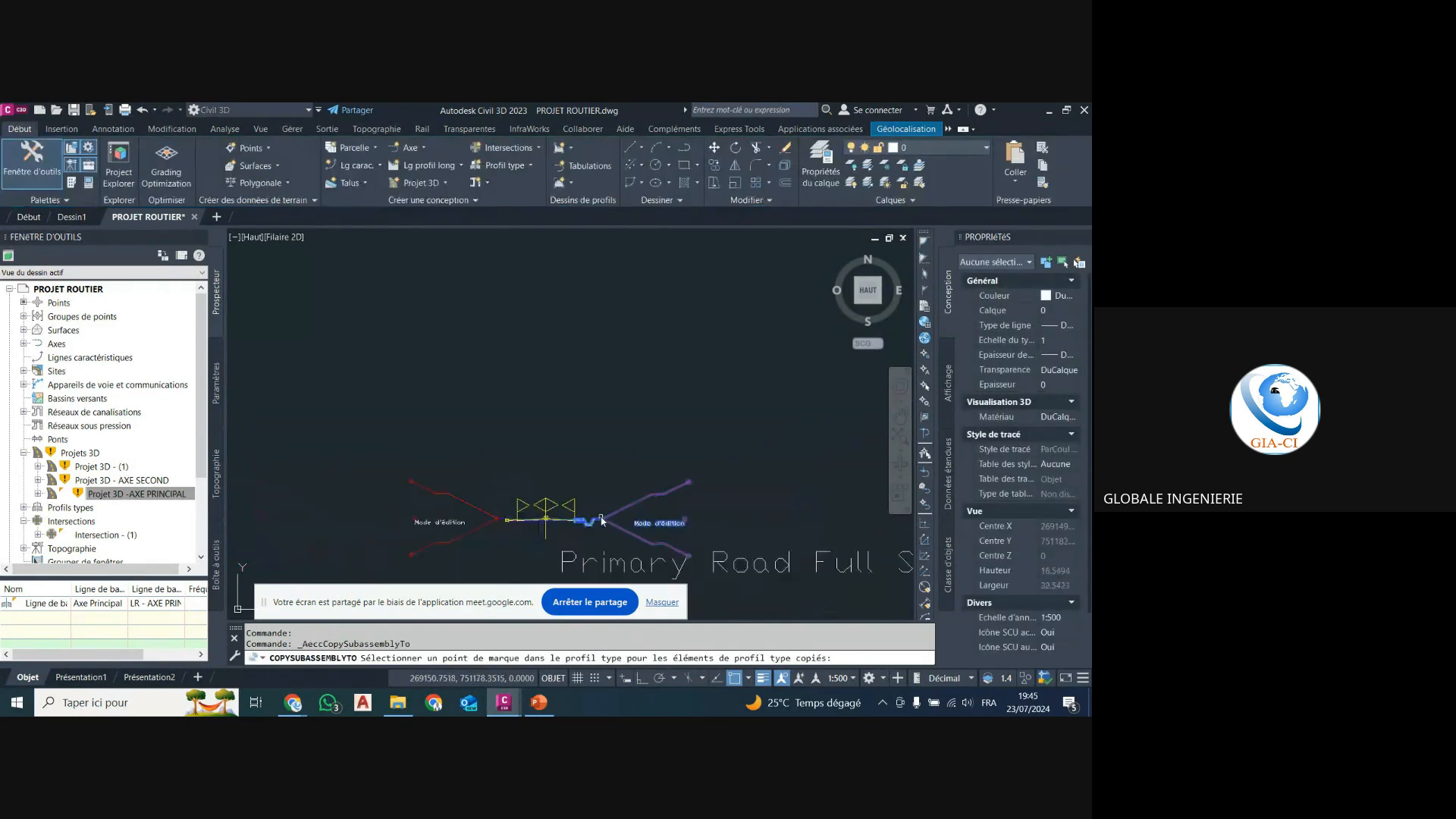
scroll(589, 292, up, 3)
scroll(562, 353, up, 10)
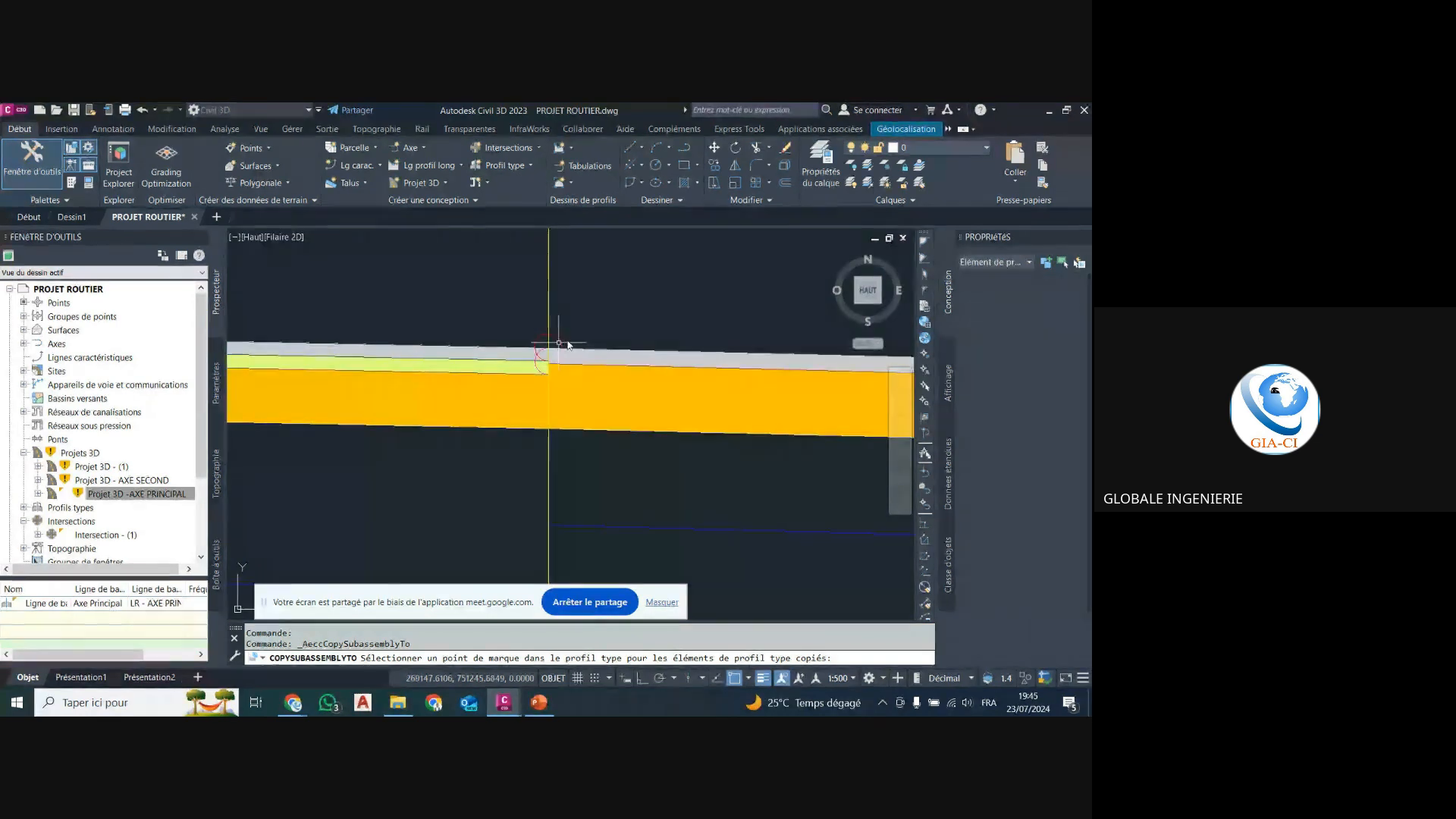
key(Escape)
Set both lanes of Secondary Road Full Section to a 3.5 m width and a -2.5% default slope.
scroll(632, 314, down, 5)
click(630, 318)
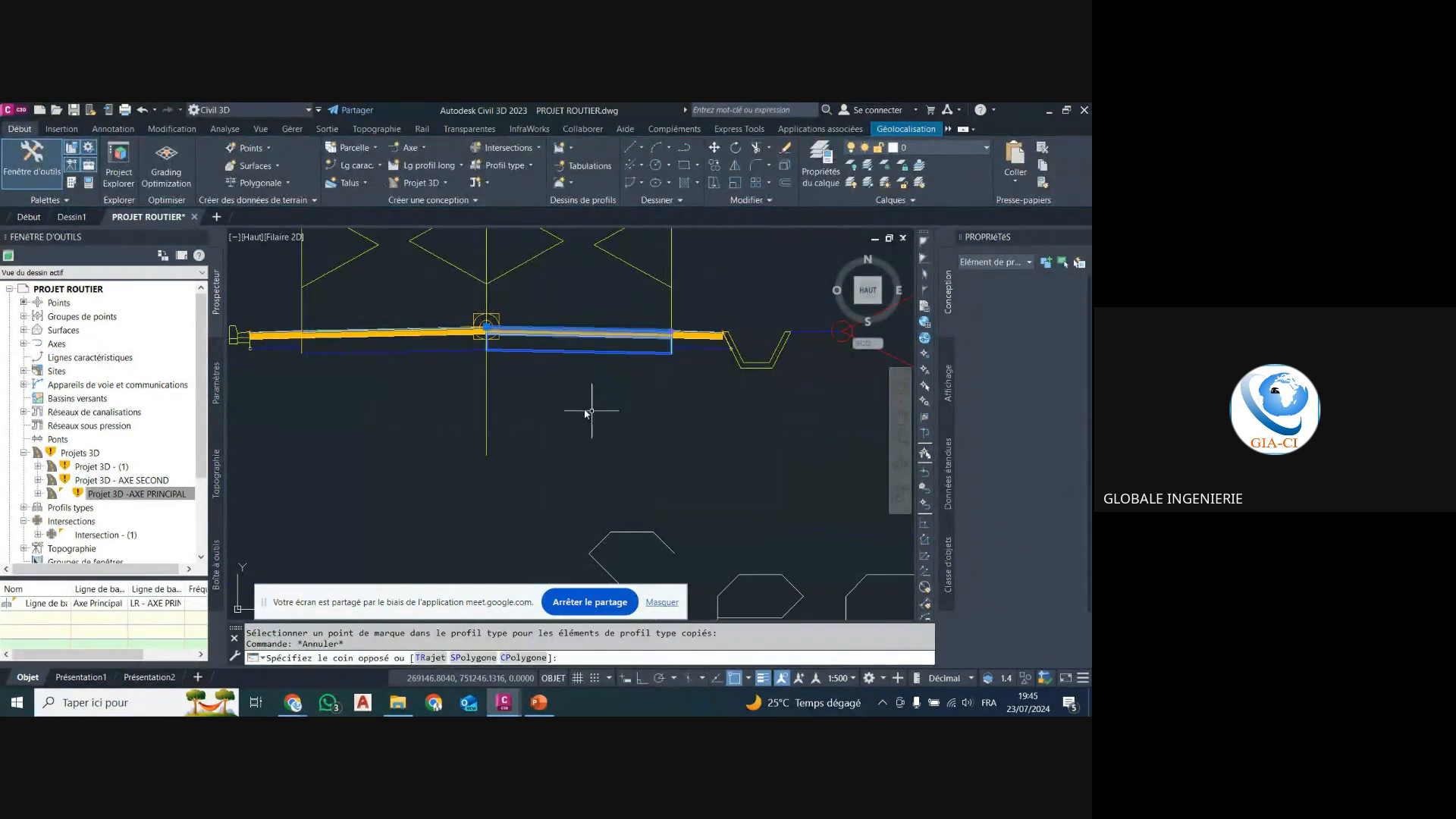
click(432, 300)
click(405, 399)
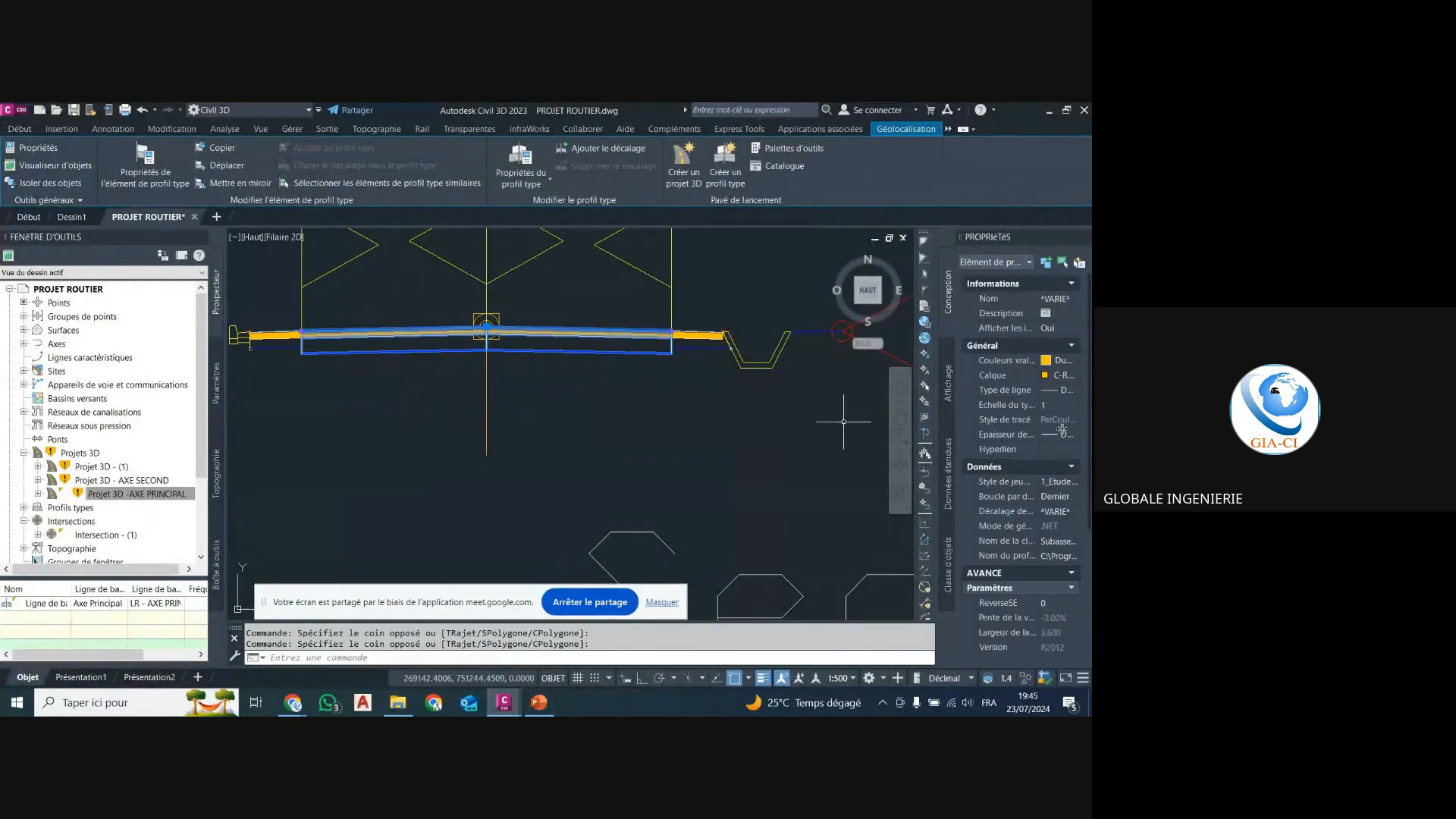
scroll(1037, 541, down, 4)
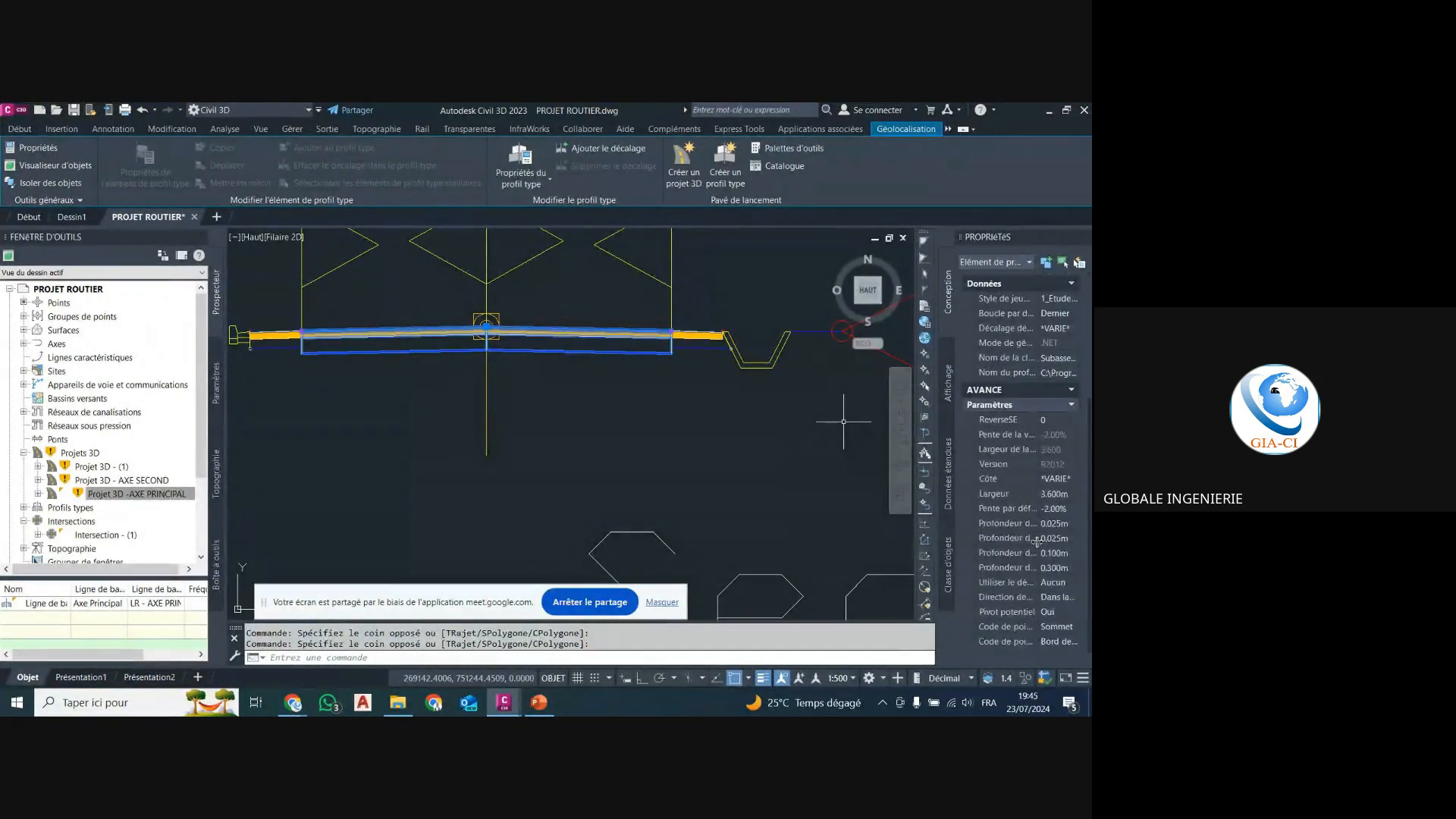
click(1055, 493)
text(3.5)
click(1057, 509)
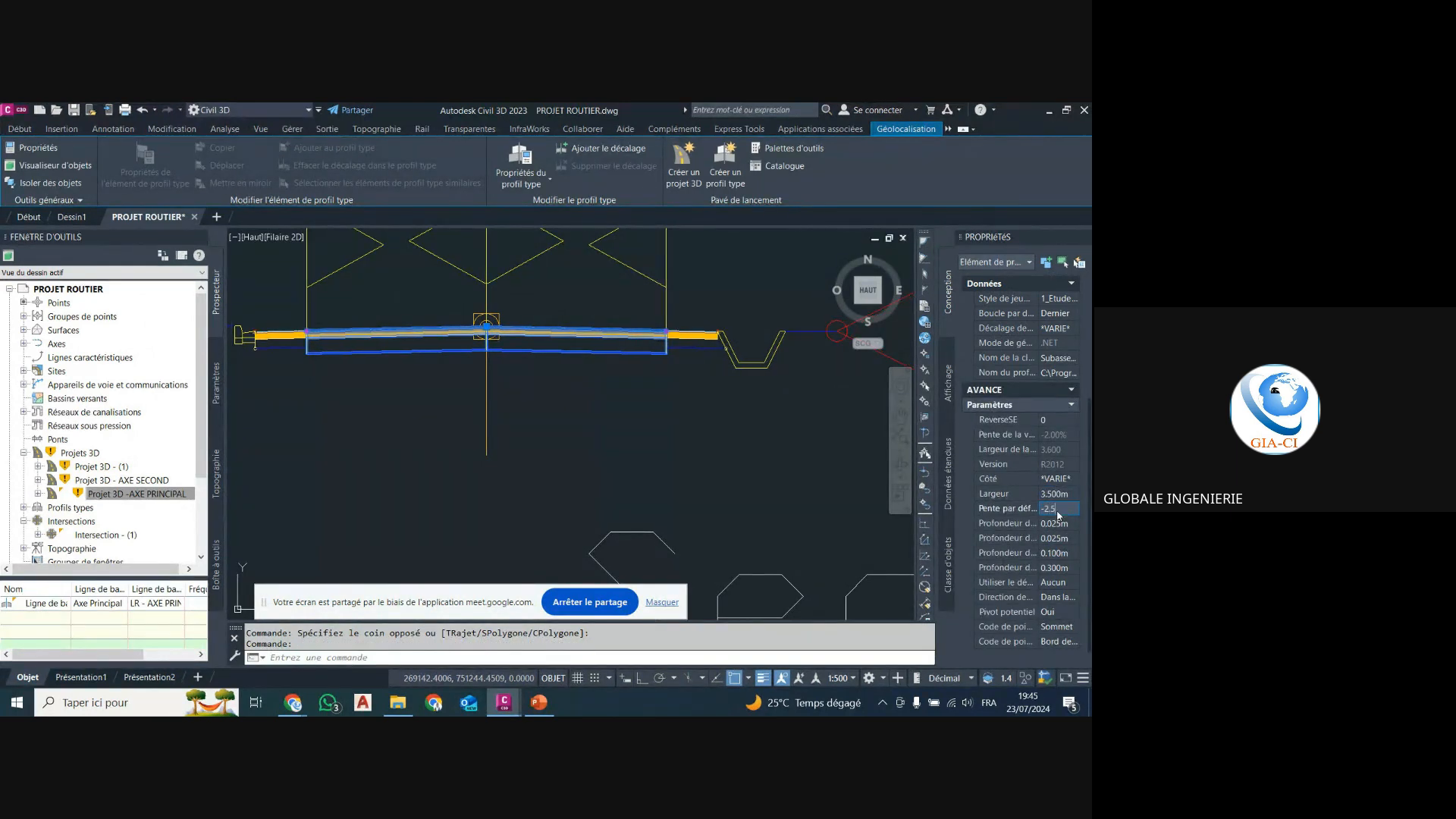
Set the four layer depths of the Secondary Road Full Section lanes to 0.05, 0, 0.12 and 0.18 m, in order.
click(1061, 523)
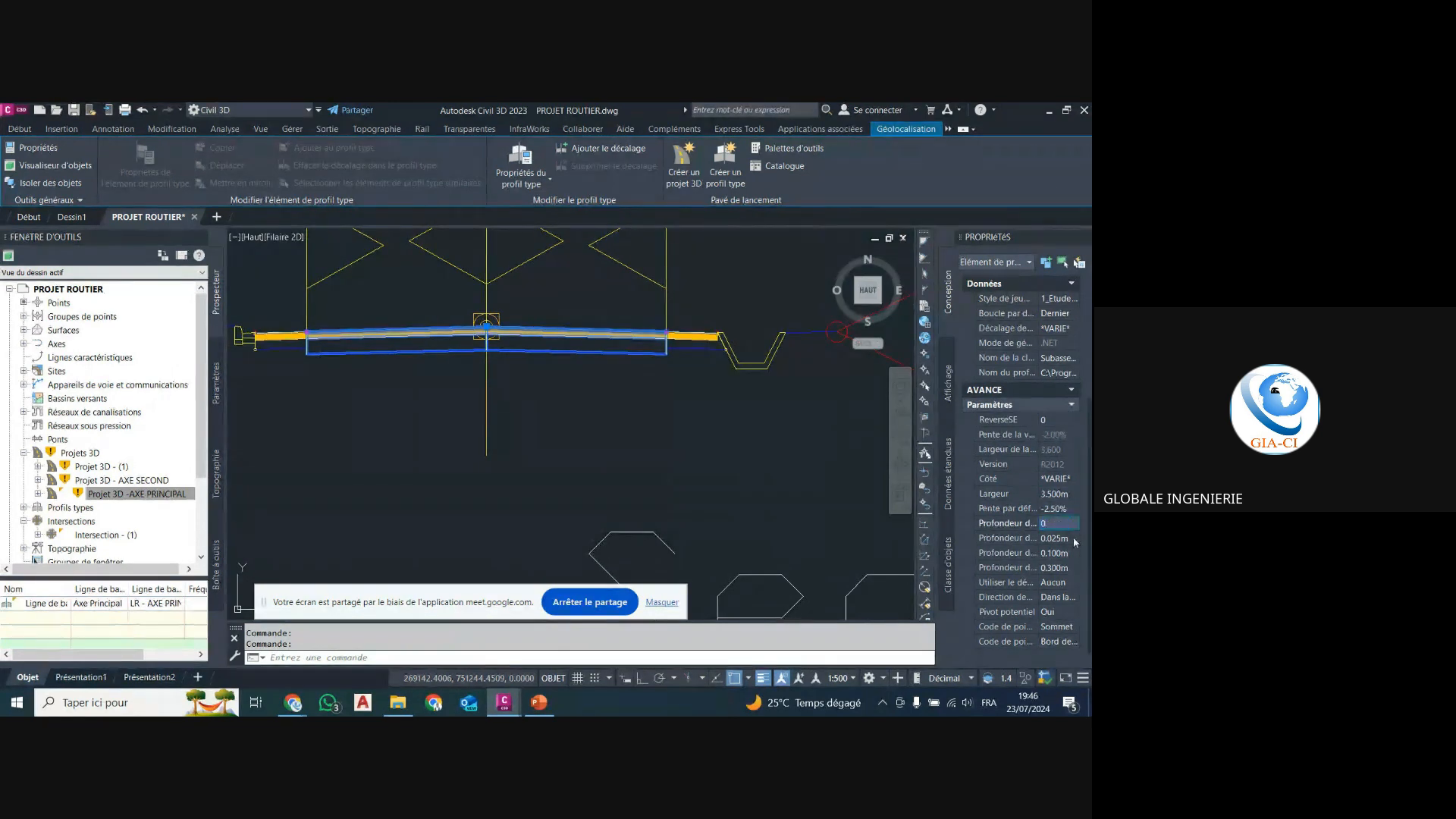
text(0.05)
click(1073, 537)
text(0.)
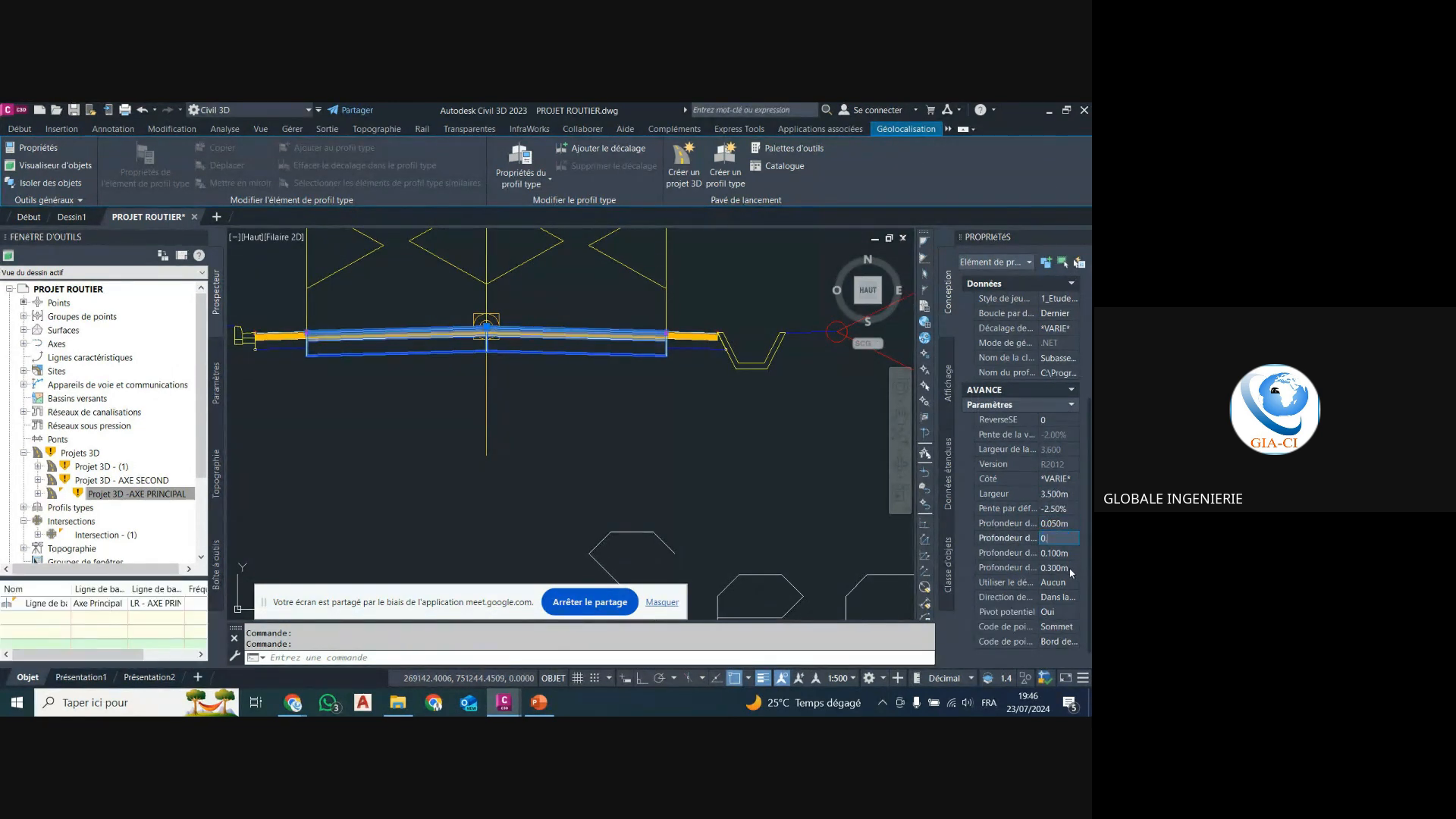
key(Tab)
text(0.)
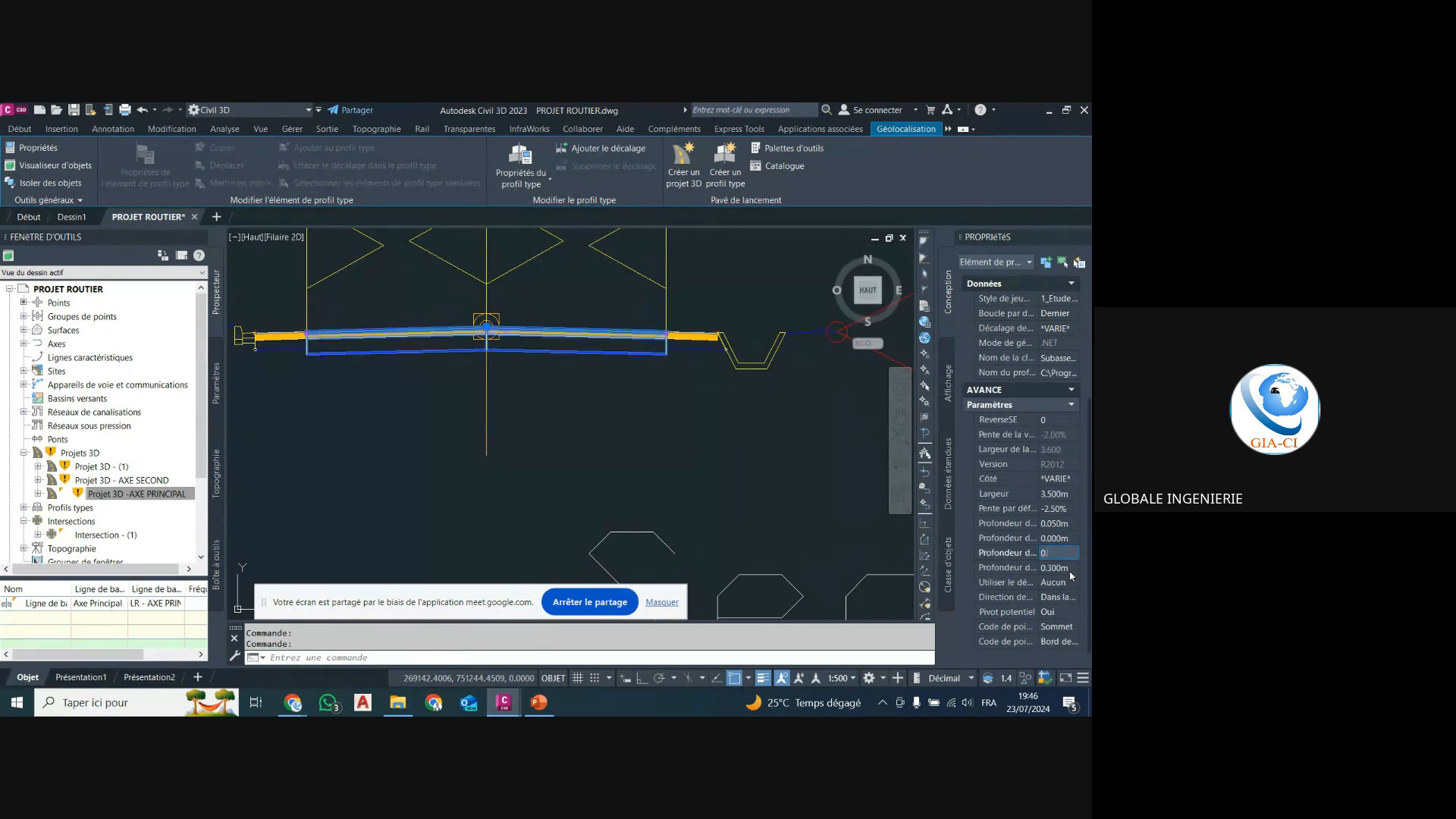
text(12)
key(Tab)
text(0)
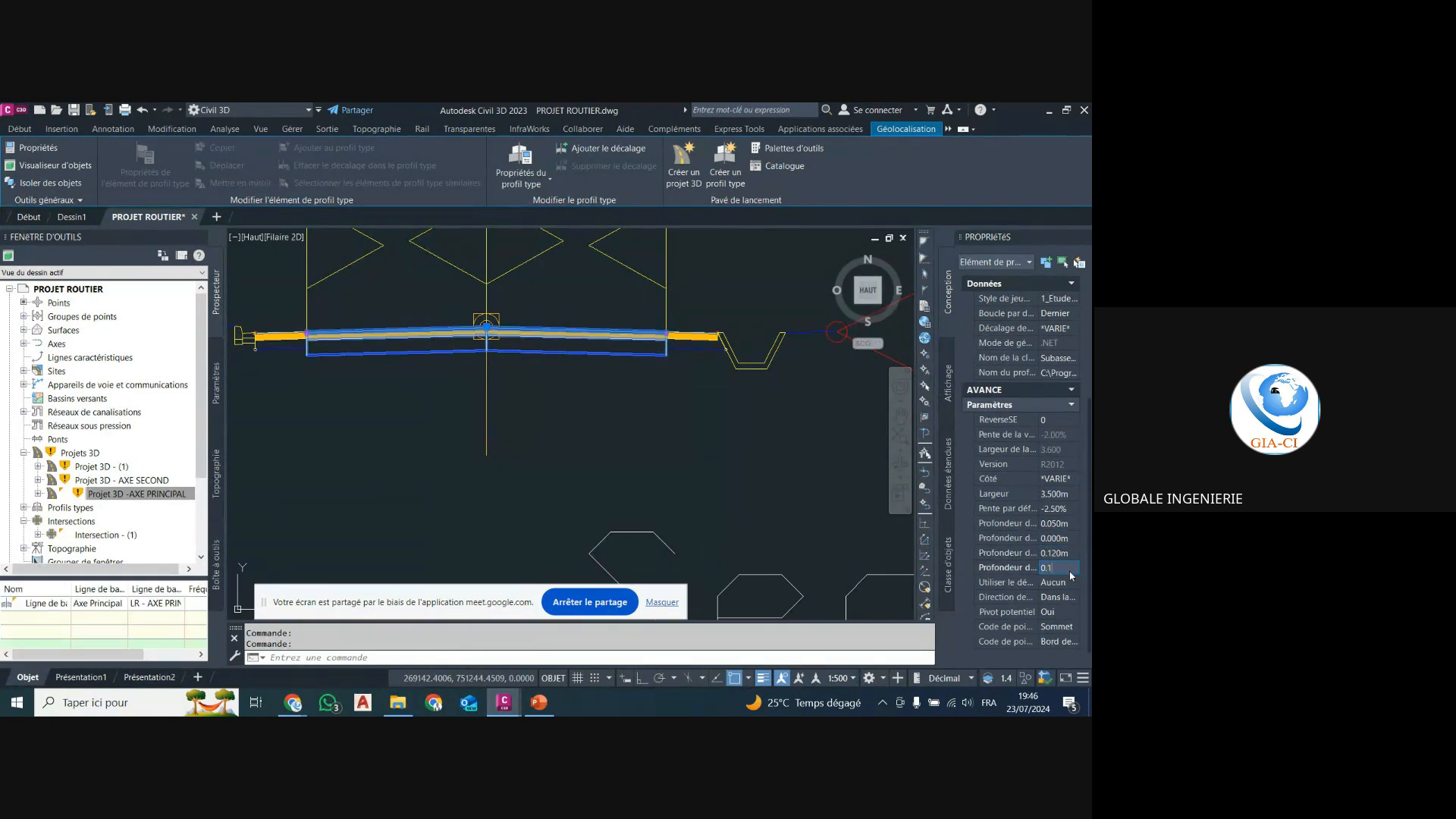
click(1051, 582)
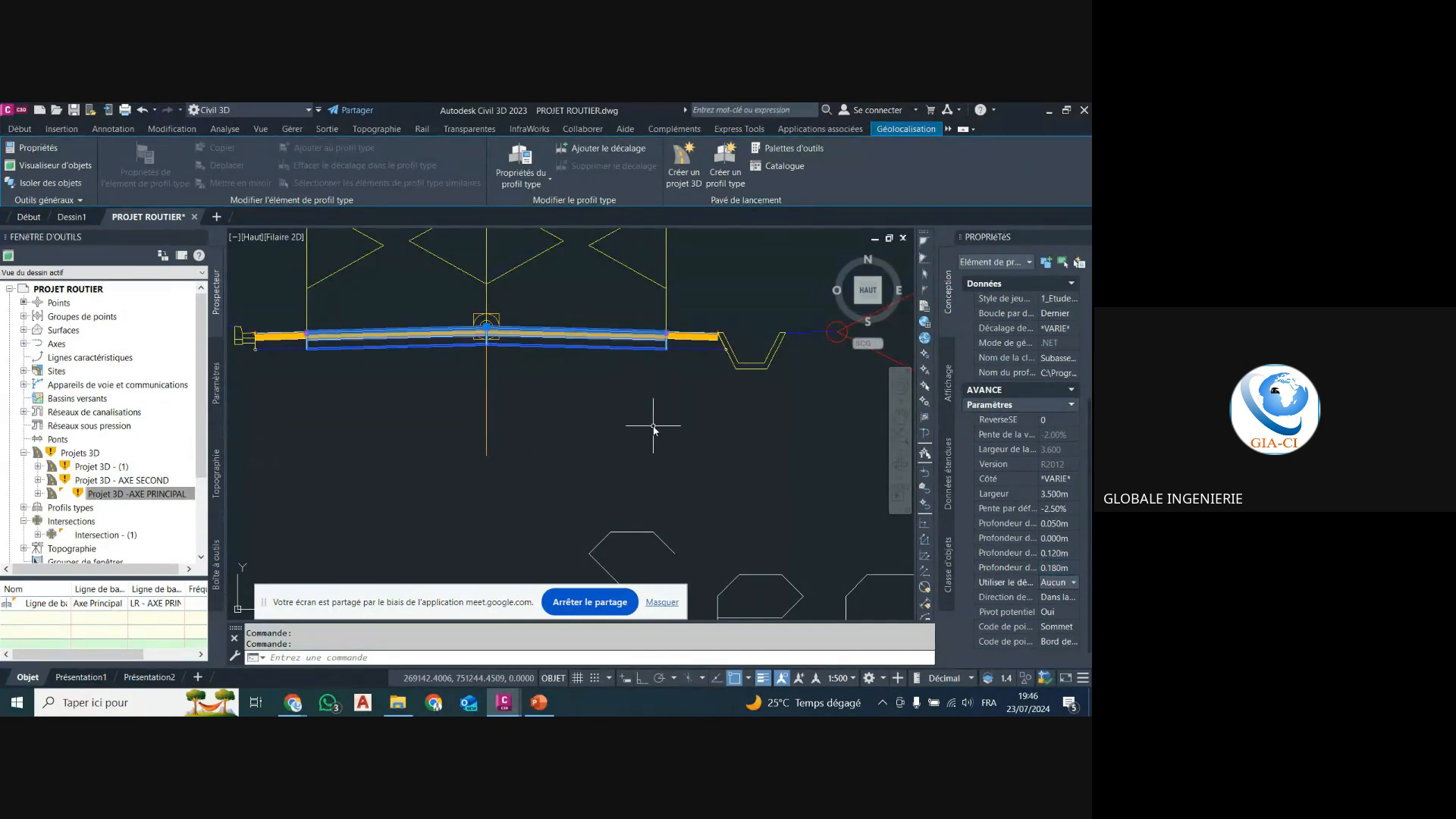
key(Escape)
scroll(676, 342, down, 6)
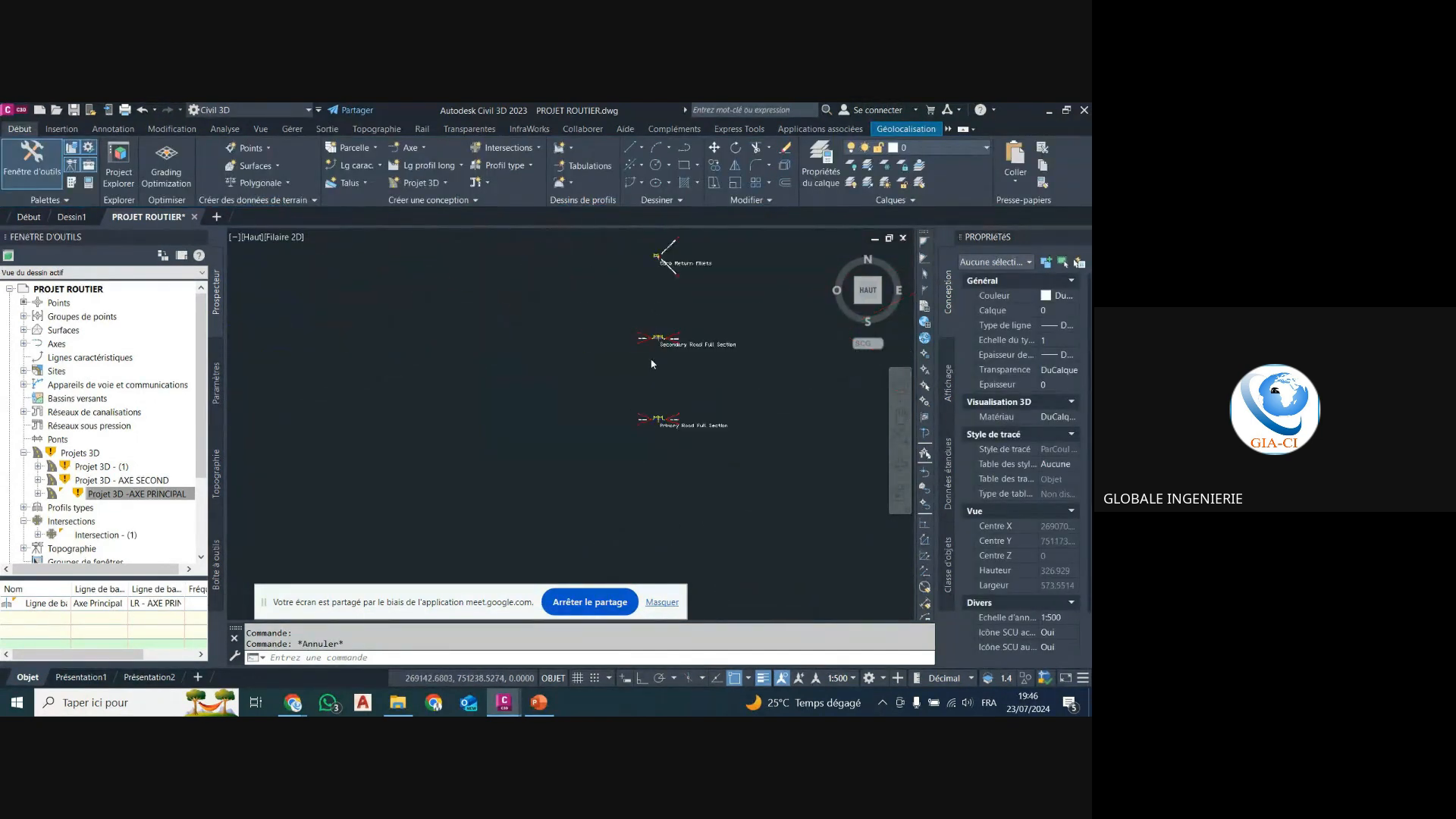
scroll(651, 364, down, 2)
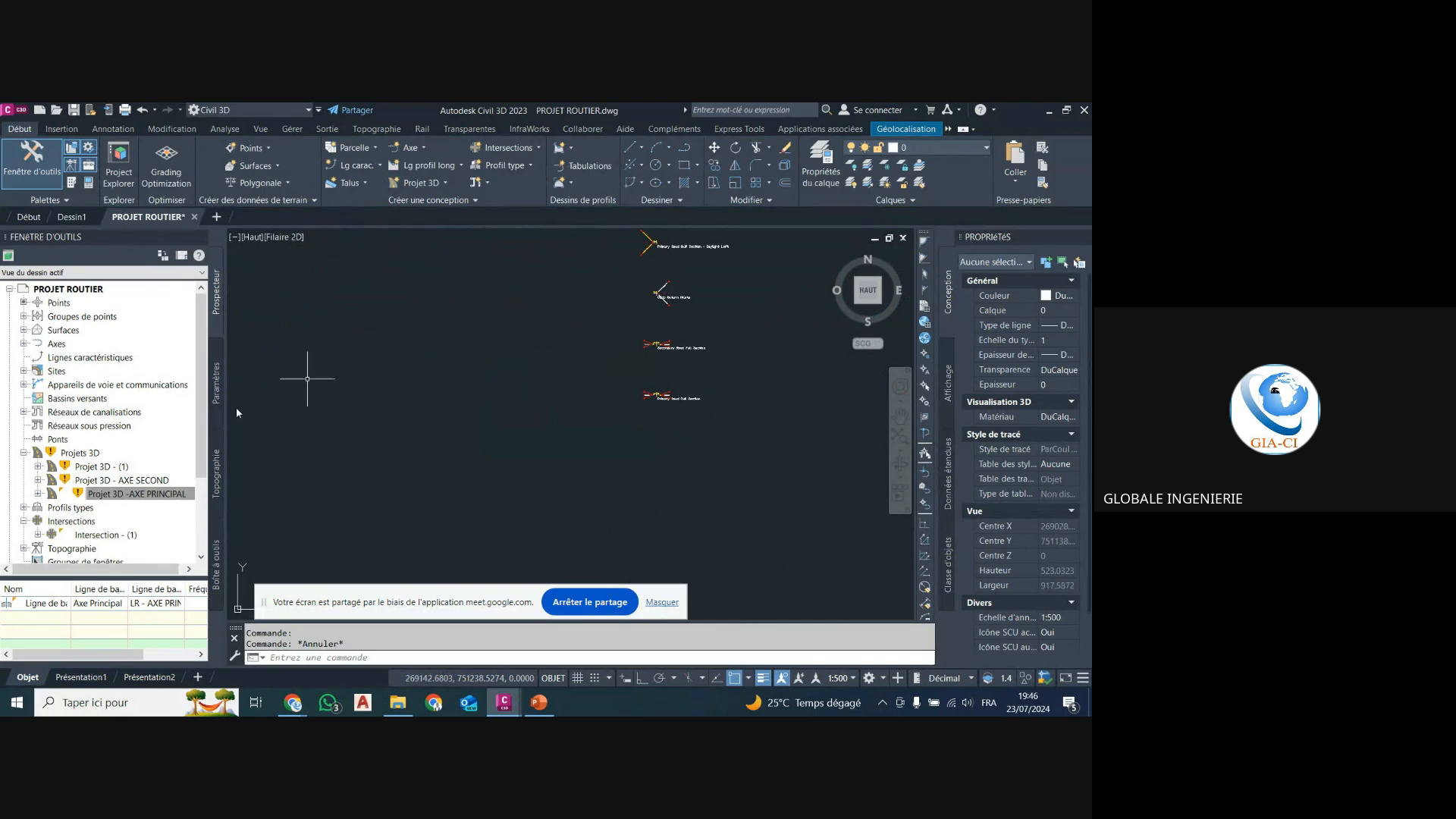
Rebuild the corridors Projet 3D - (1), Projet 3D - AXE SECOND and Projet 3D -AXE PRINCIPAL.
right_click(102, 470)
click(204, 502)
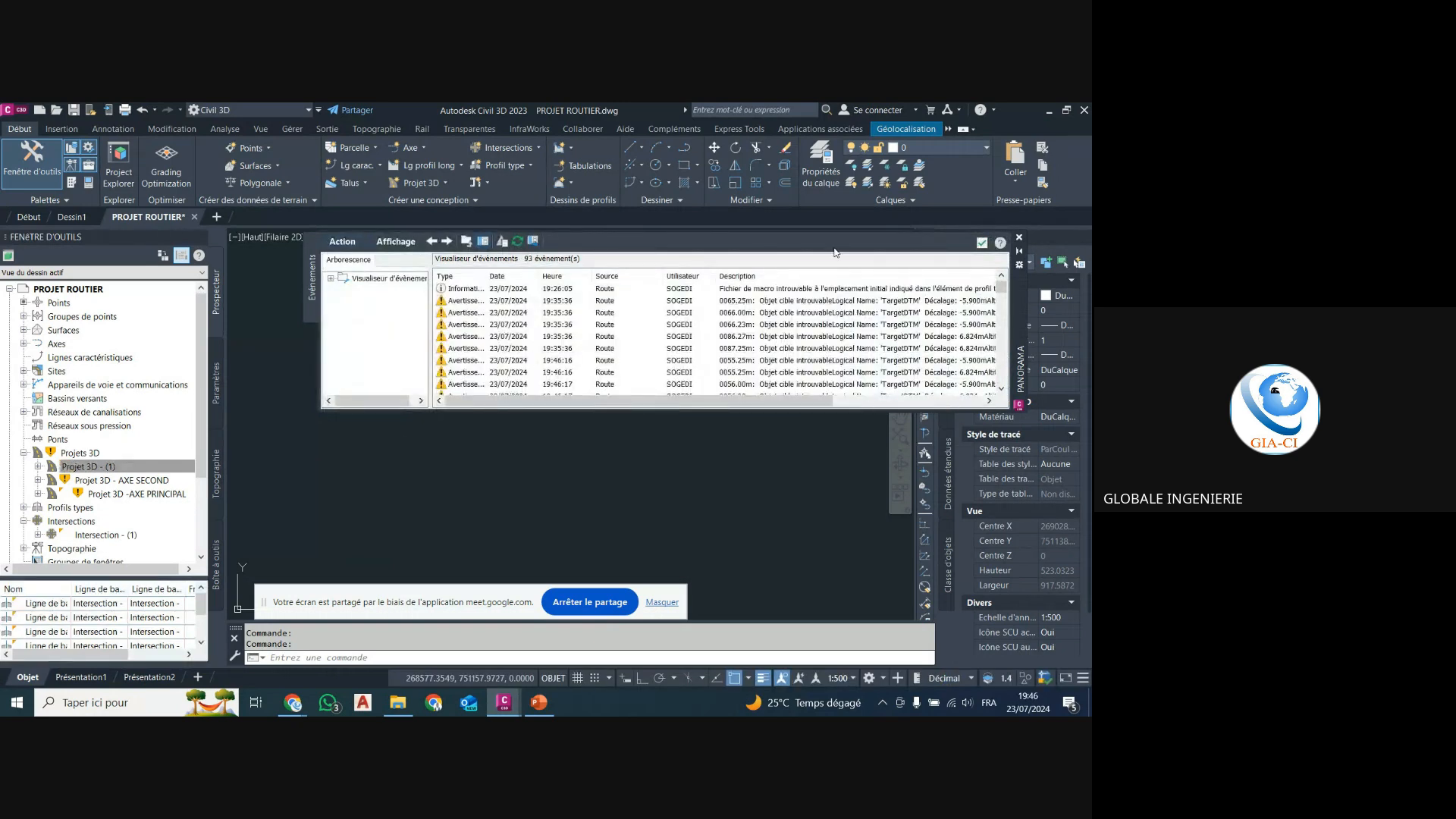
click(982, 243)
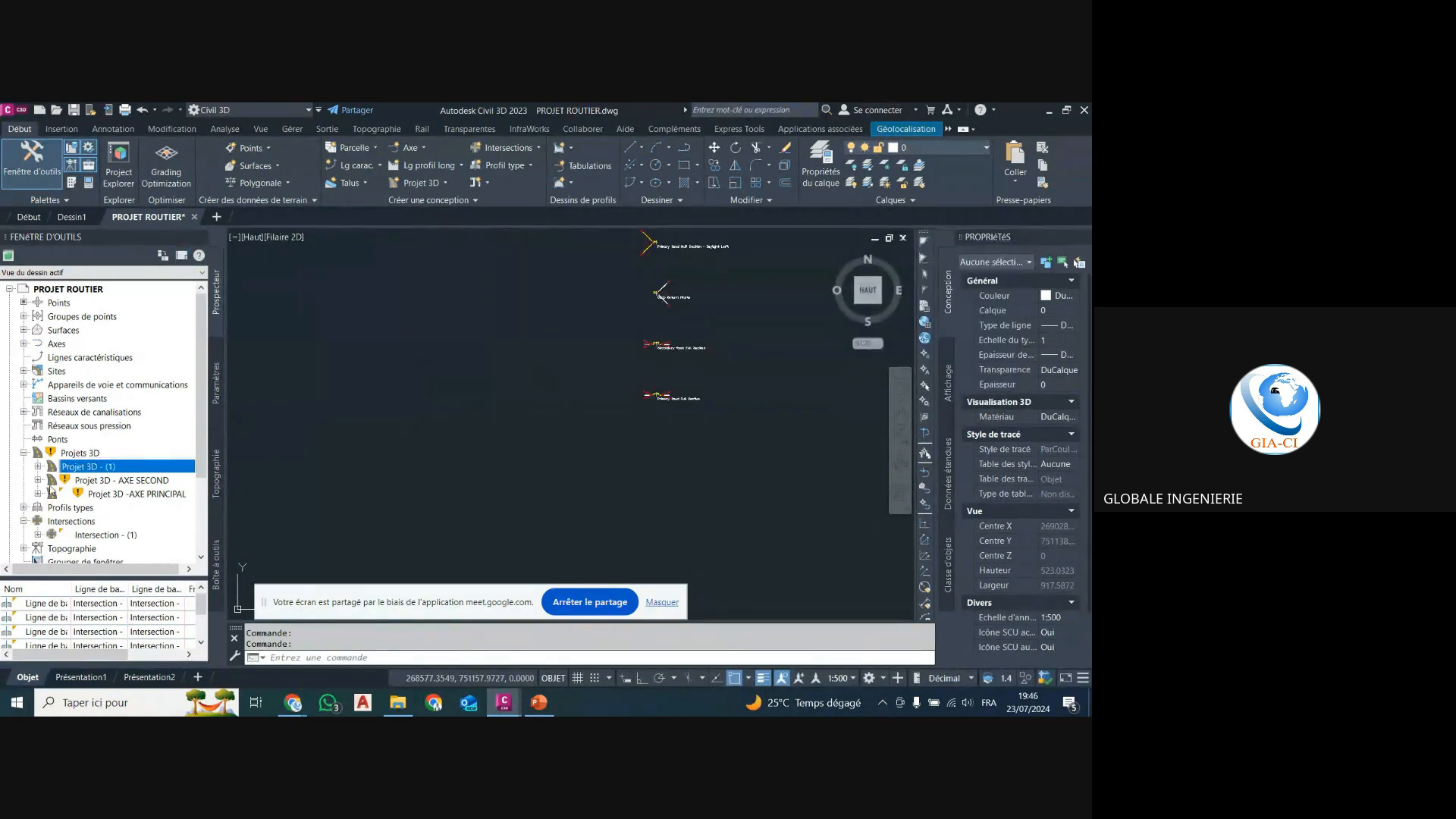
right_click(131, 482)
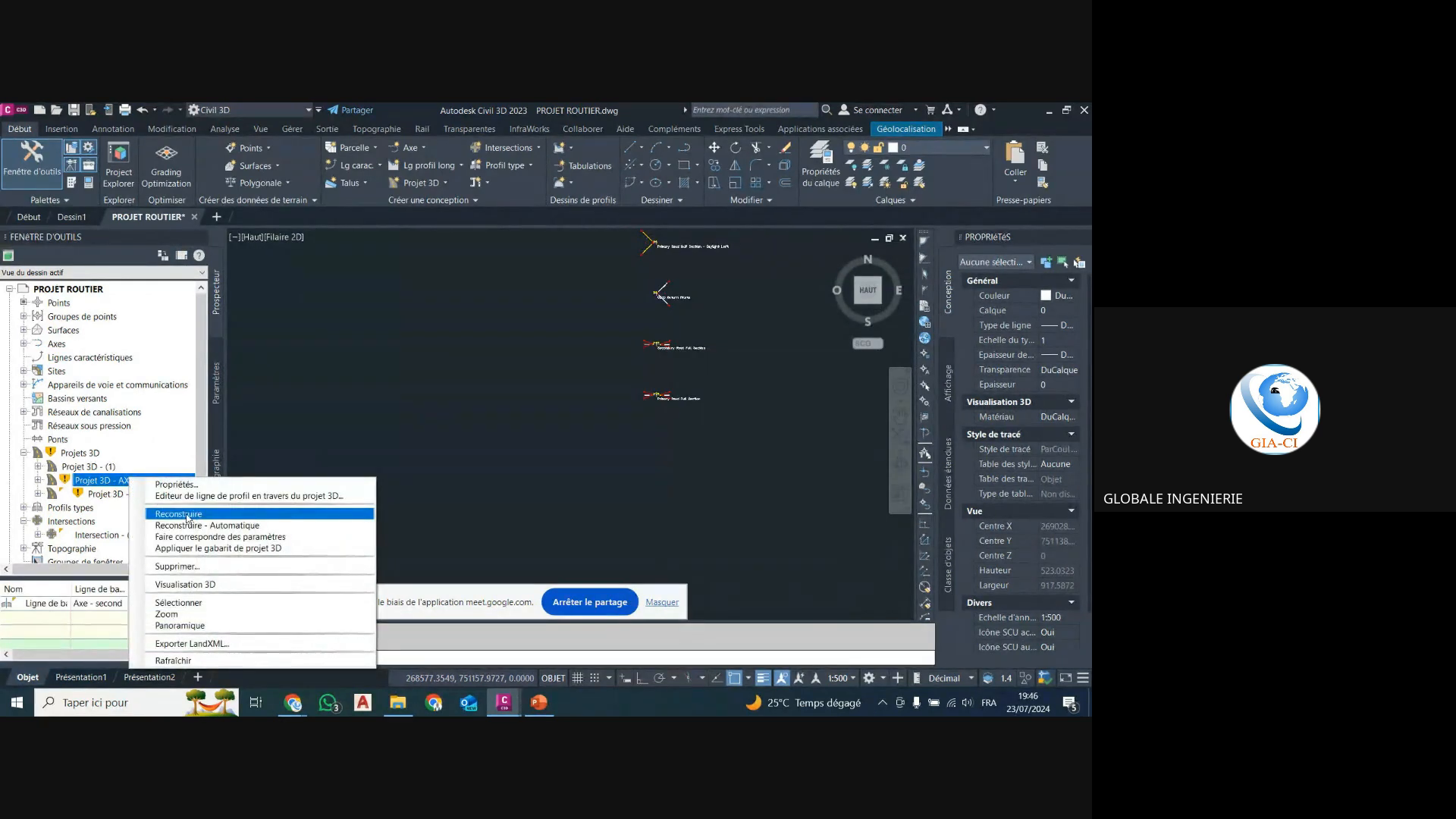
click(187, 516)
right_click(133, 494)
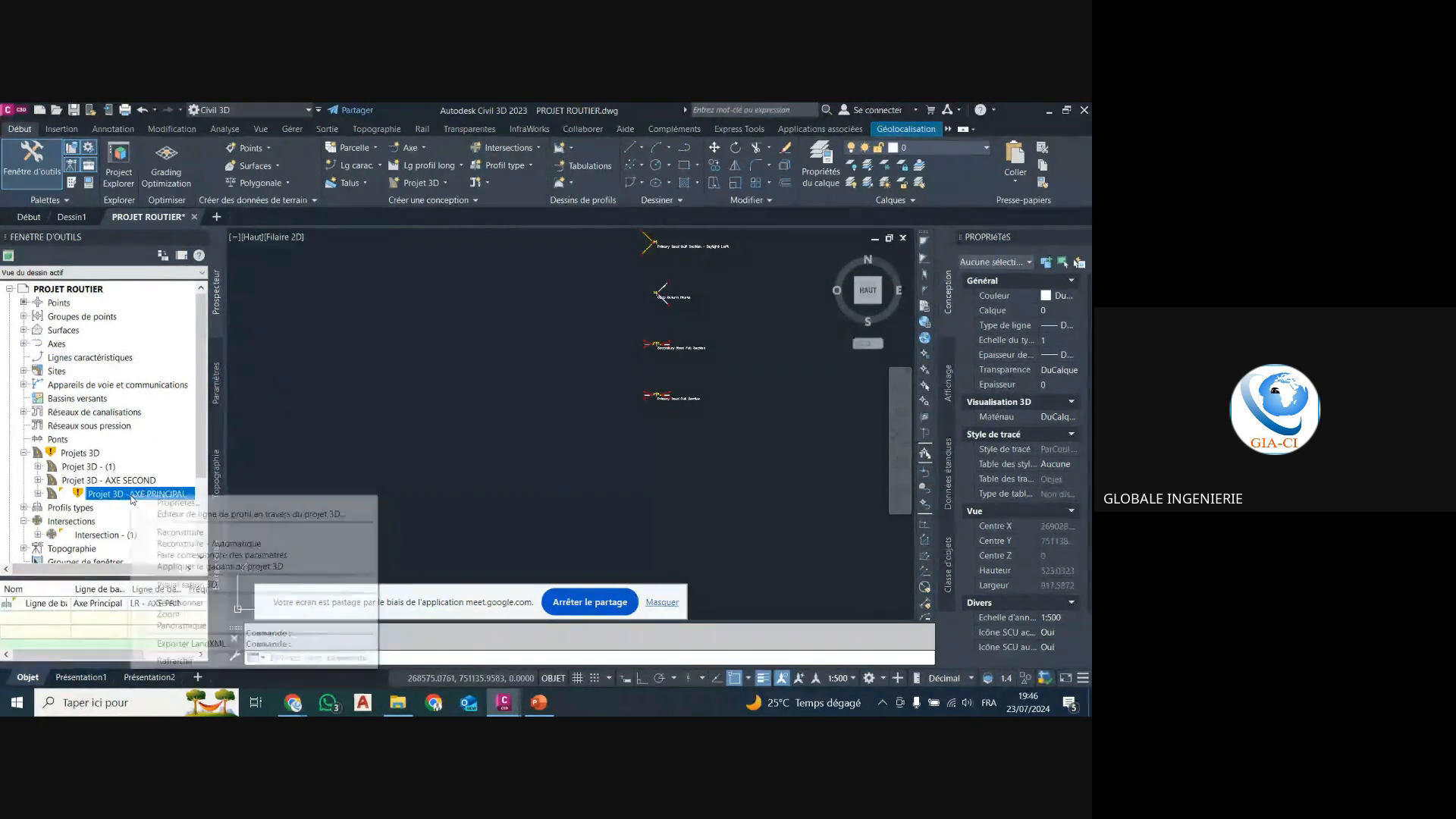
click(186, 532)
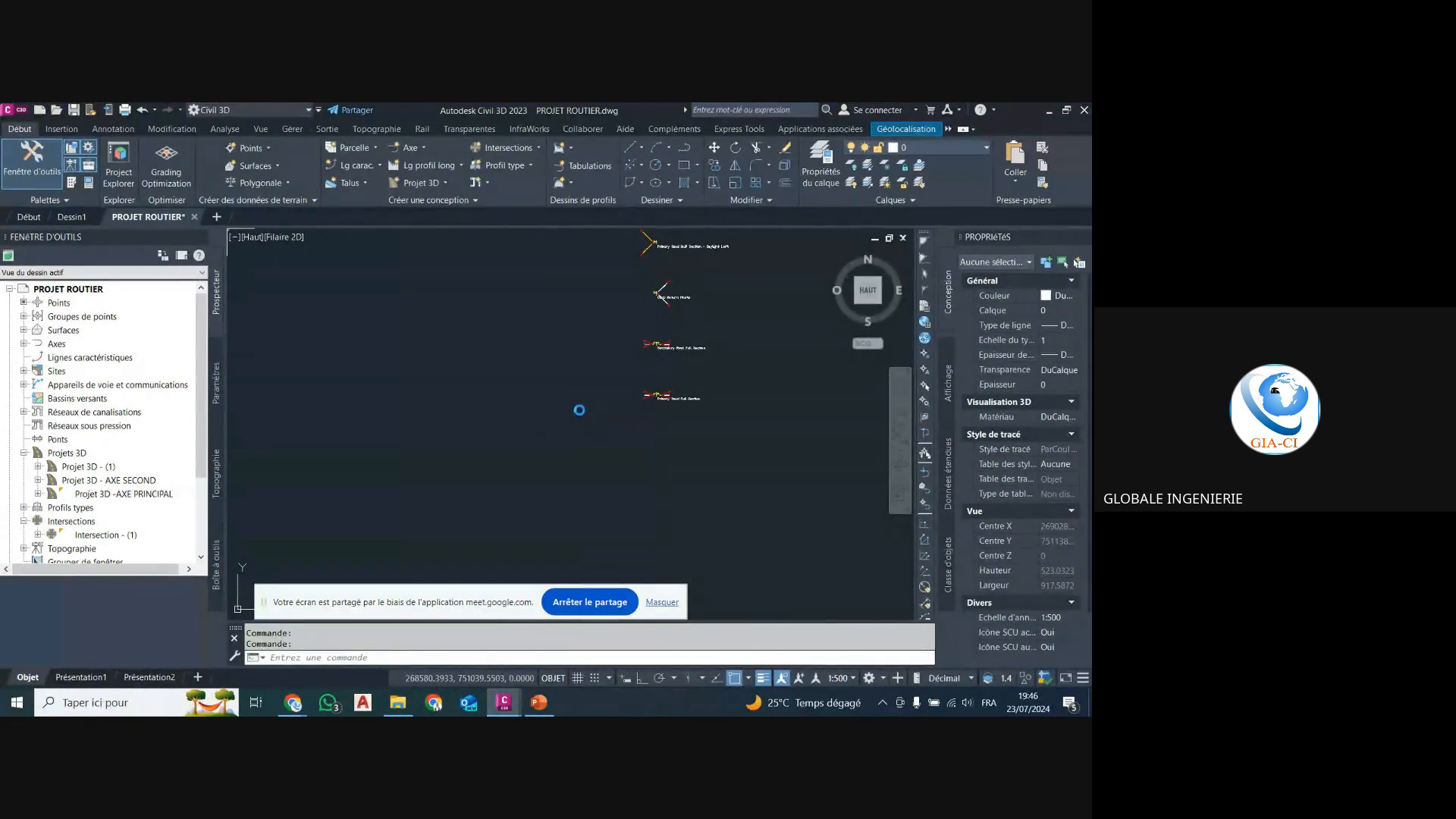
Examine the rebuilt corridors where the main and secondary road axes intersect, including the curb returns and adjoining branches.
scroll(681, 361, down, 5)
scroll(680, 361, down, 3)
scroll(544, 408, up, 15)
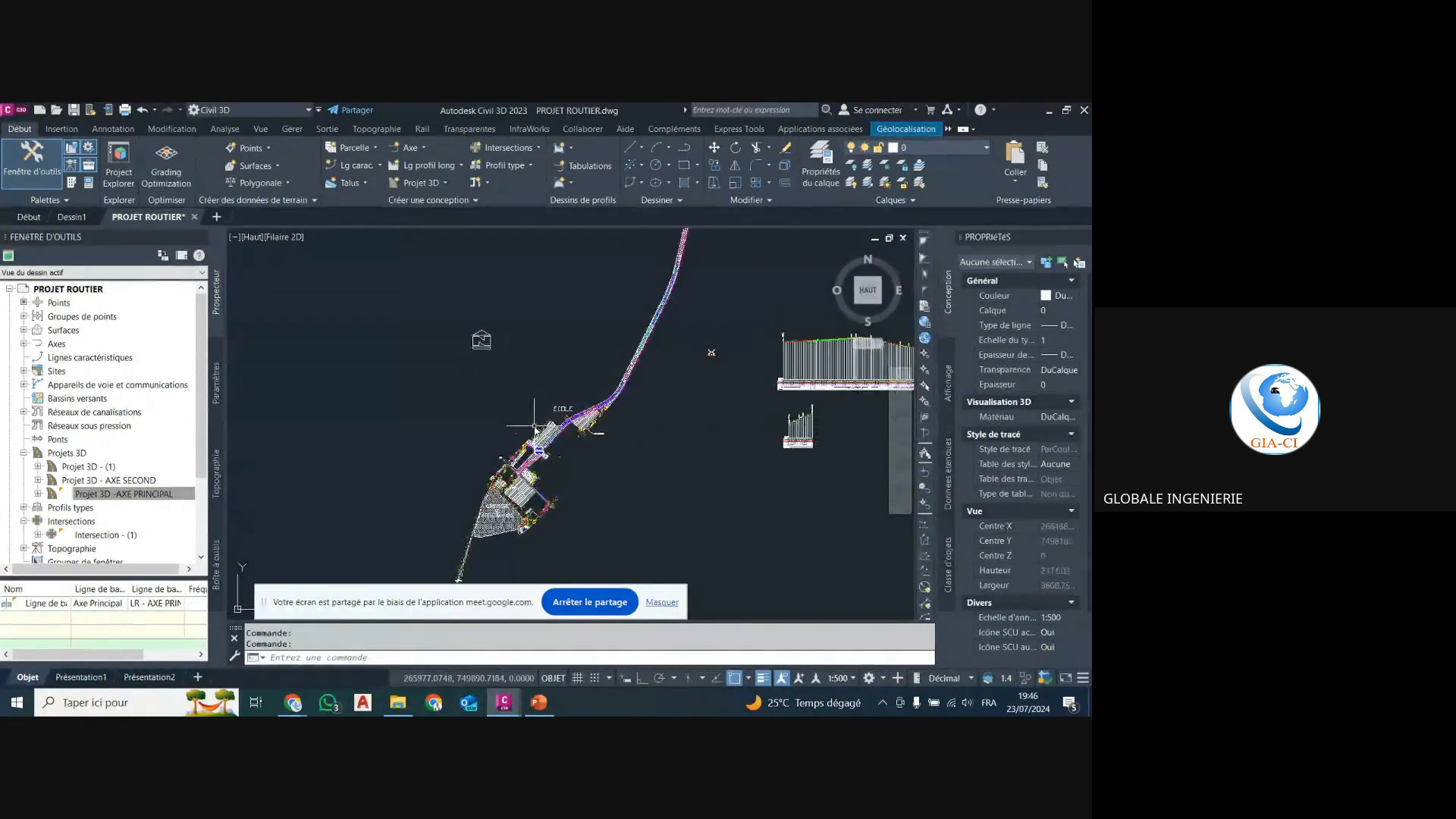
scroll(437, 523, up, 3)
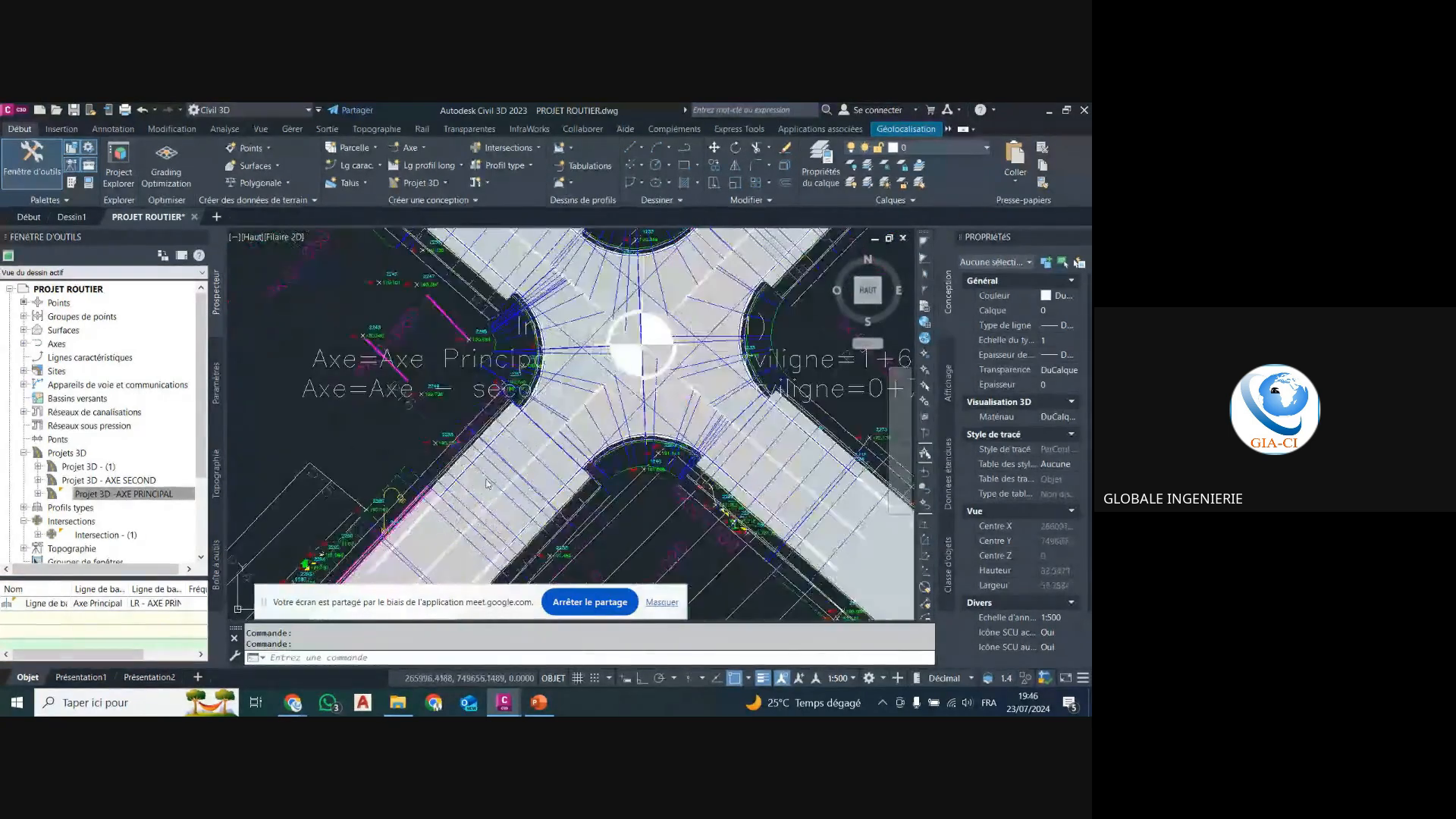
key(Escape)
scroll(514, 379, down, 6)
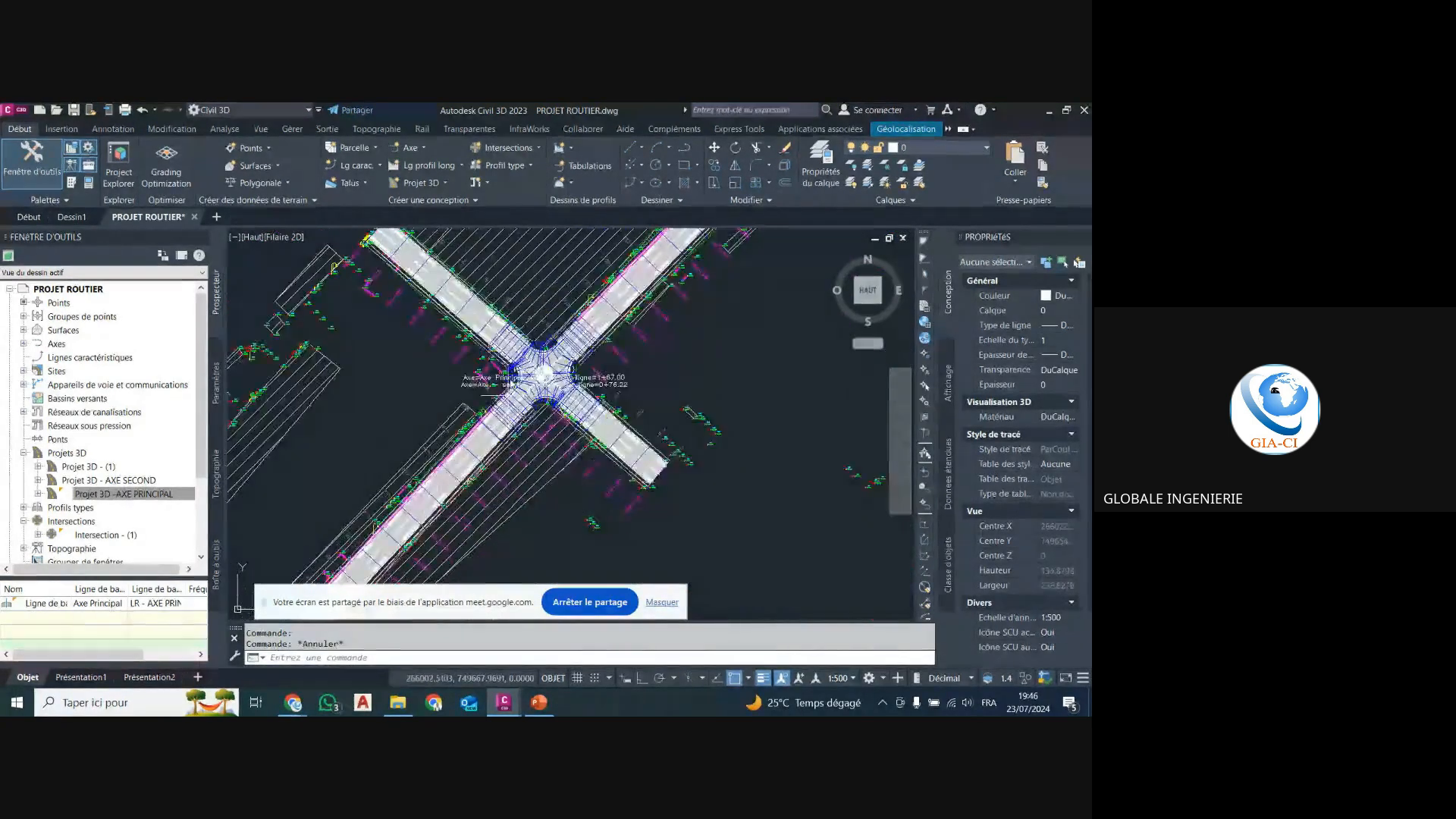
scroll(515, 364, up, 6)
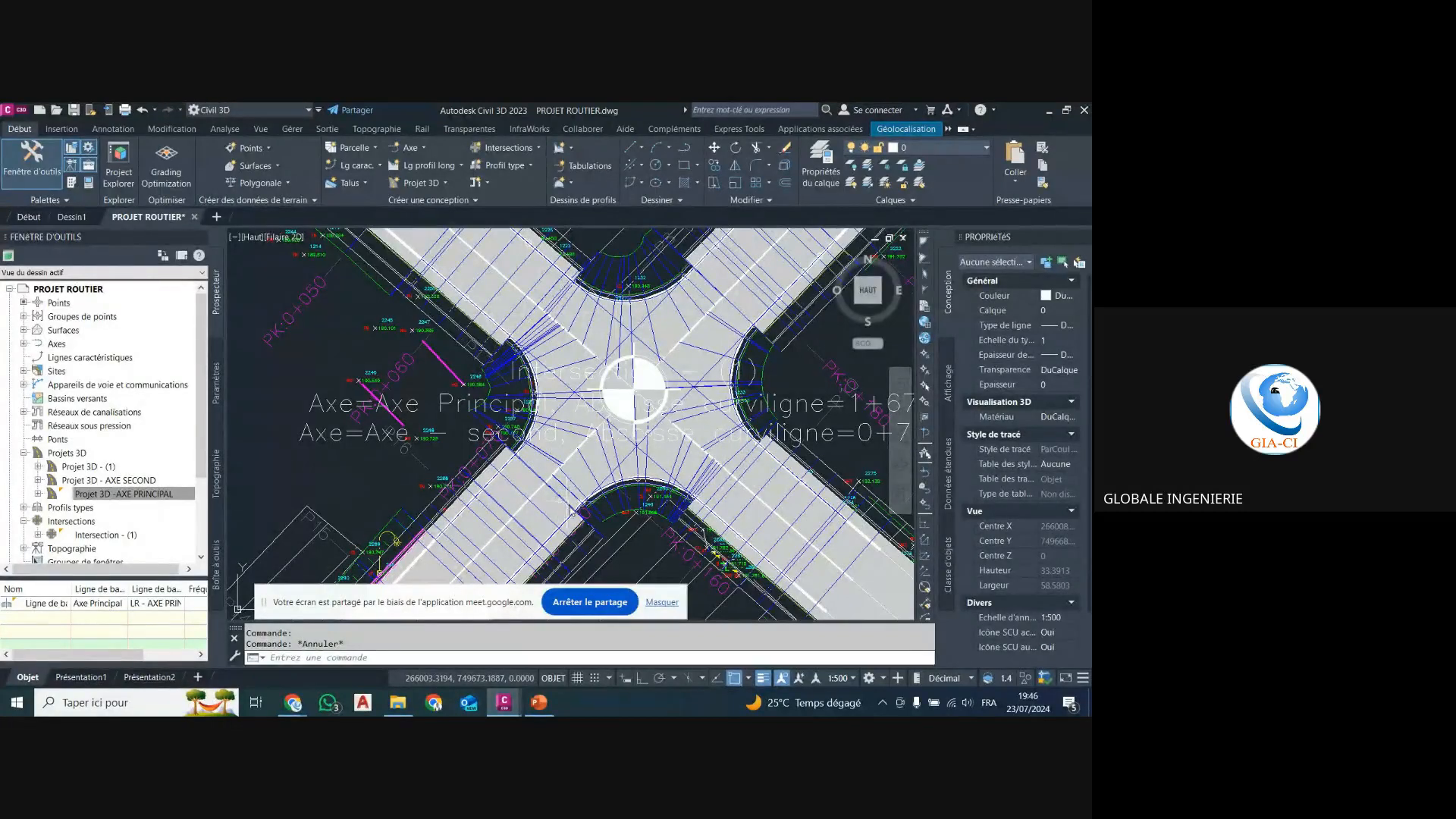
scroll(468, 449, down, 5)
scroll(486, 455, up, 5)
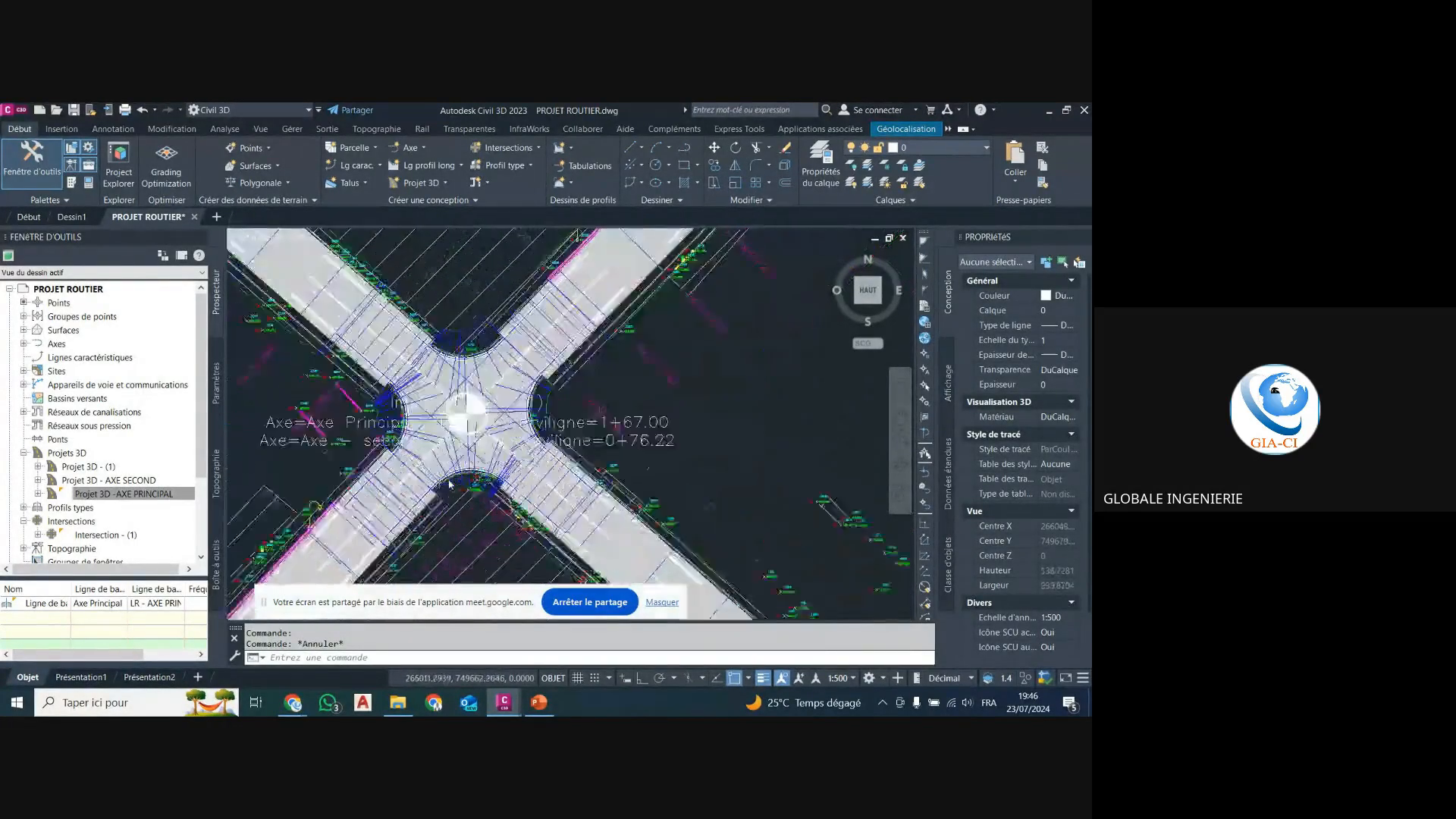
scroll(604, 417, up, 3)
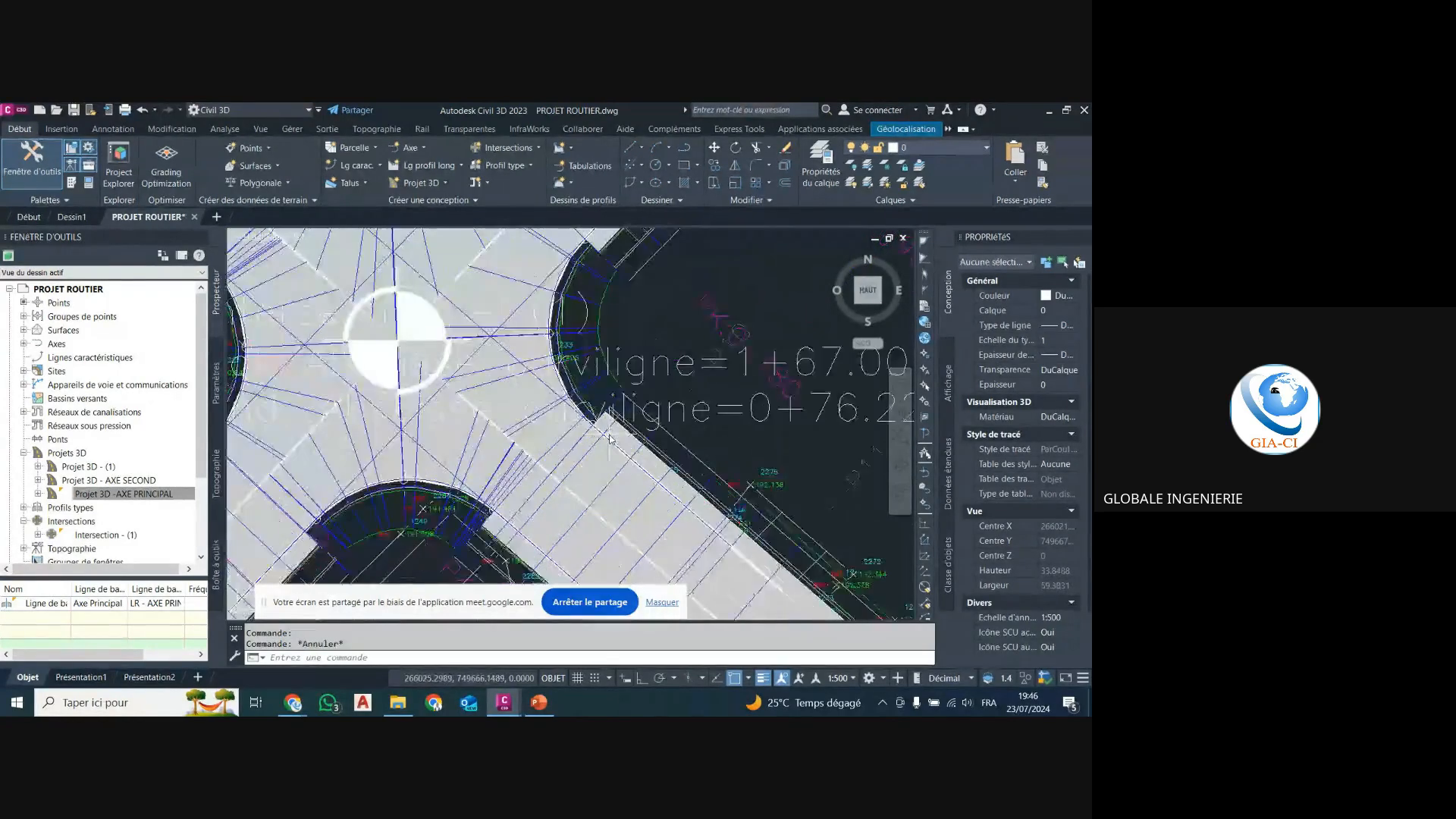
scroll(569, 281, down, 3)
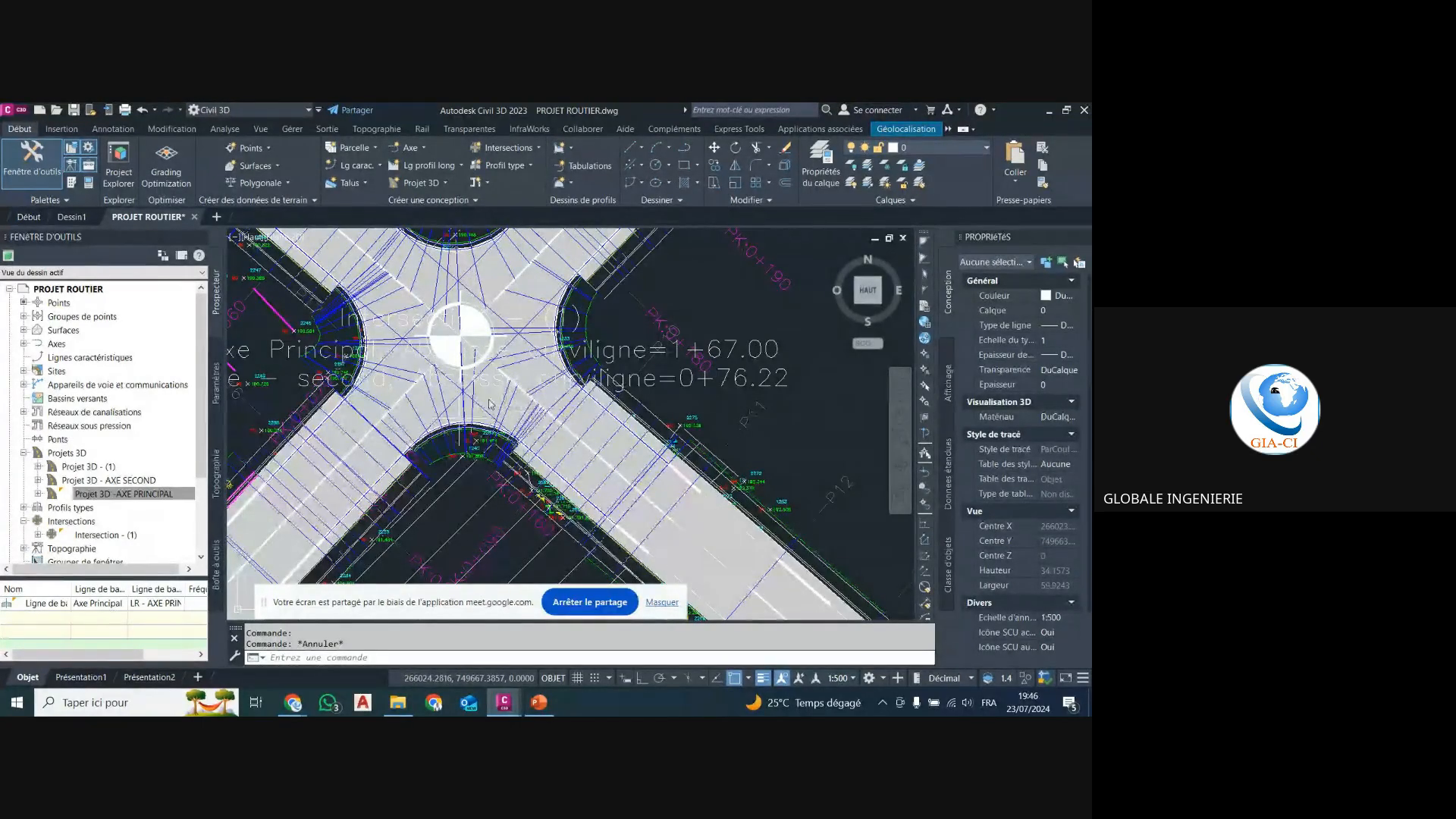
scroll(533, 386, down, 3)
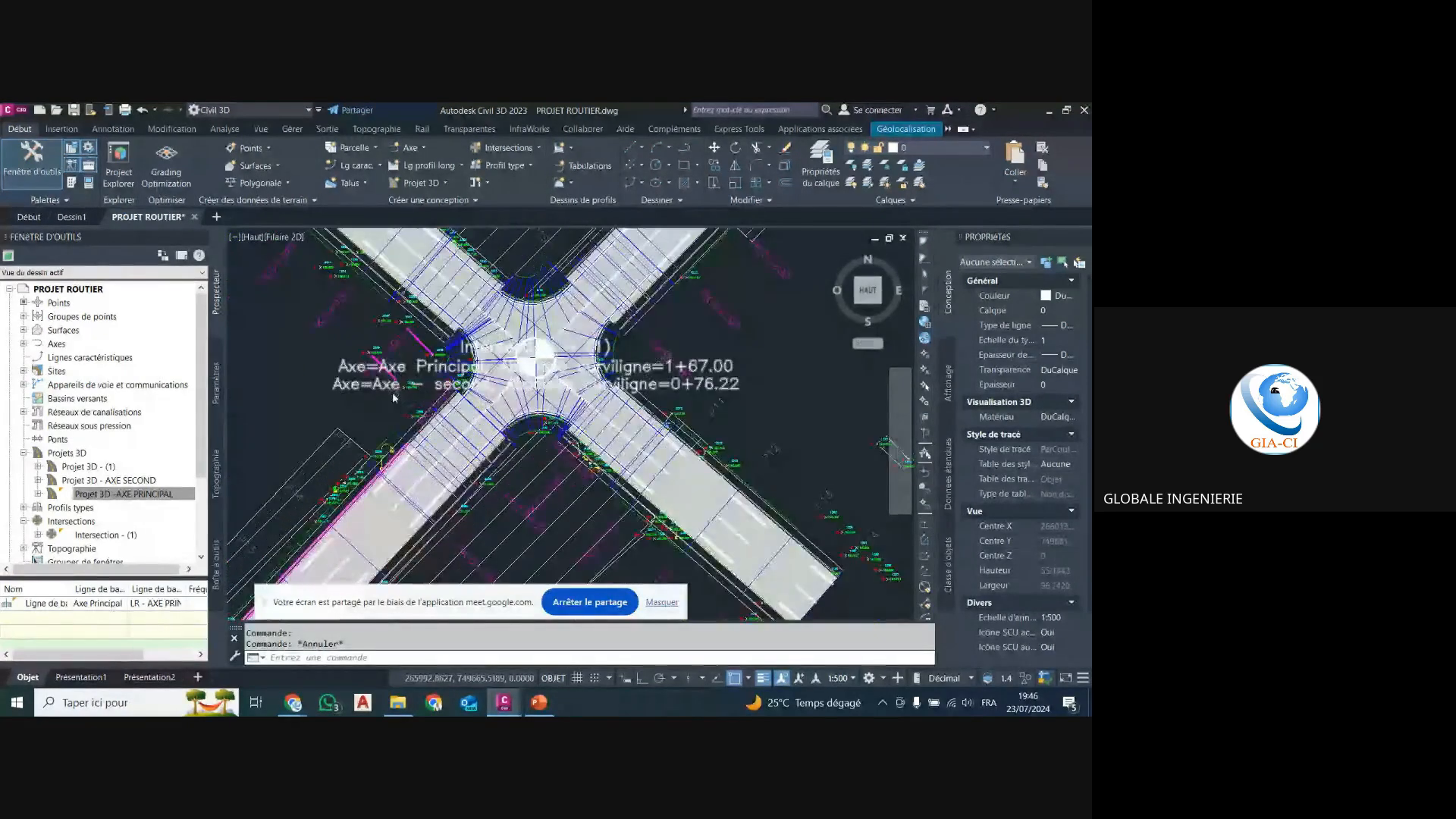
Delete the curb and daylight slope elements at the outer edge of the Curb Return Fillets assembly.
scroll(391, 395, down, 3)
scroll(391, 399, down, 2)
scroll(490, 394, down, 8)
scroll(552, 366, up, 5)
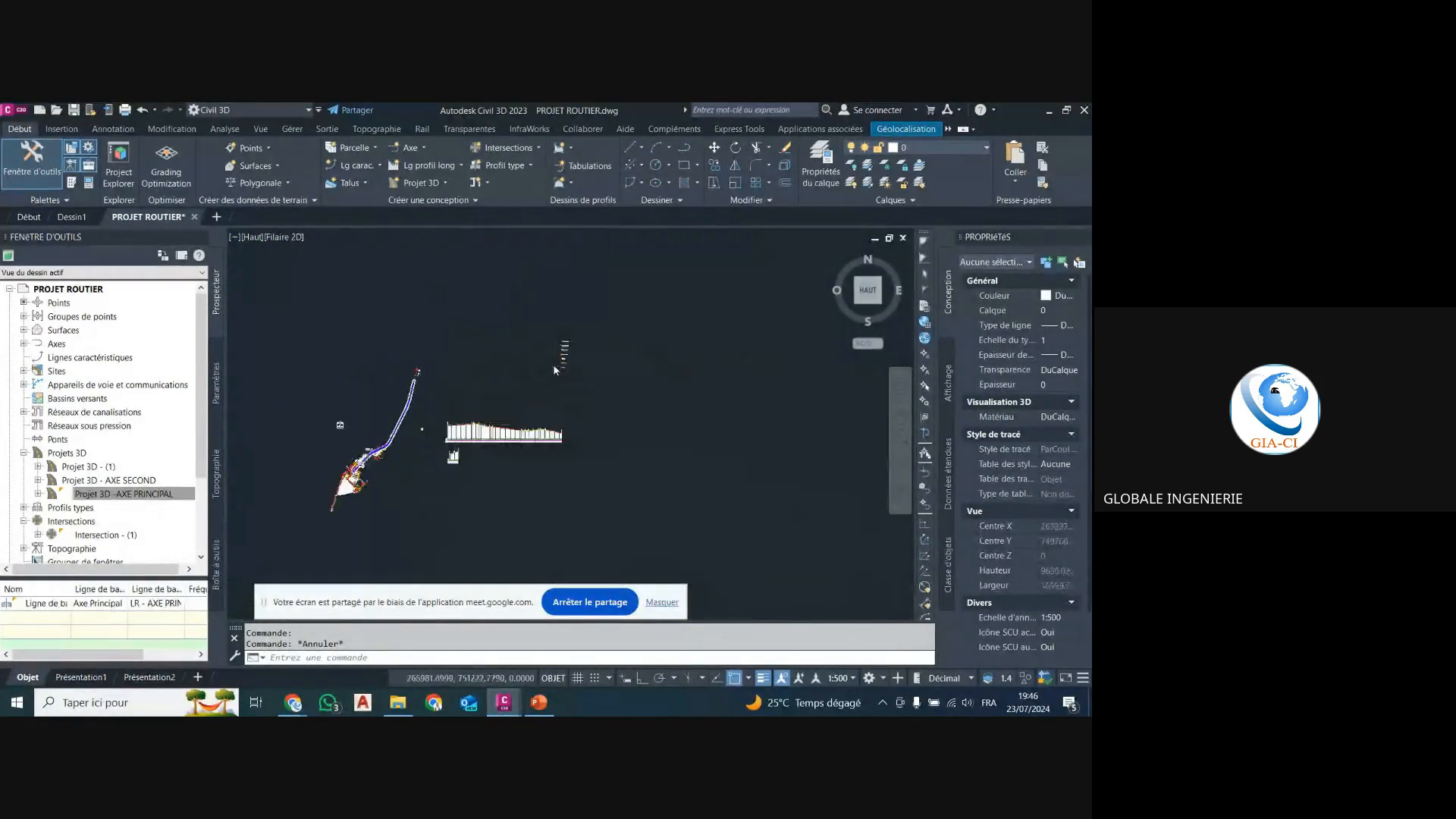
scroll(590, 345, up, 15)
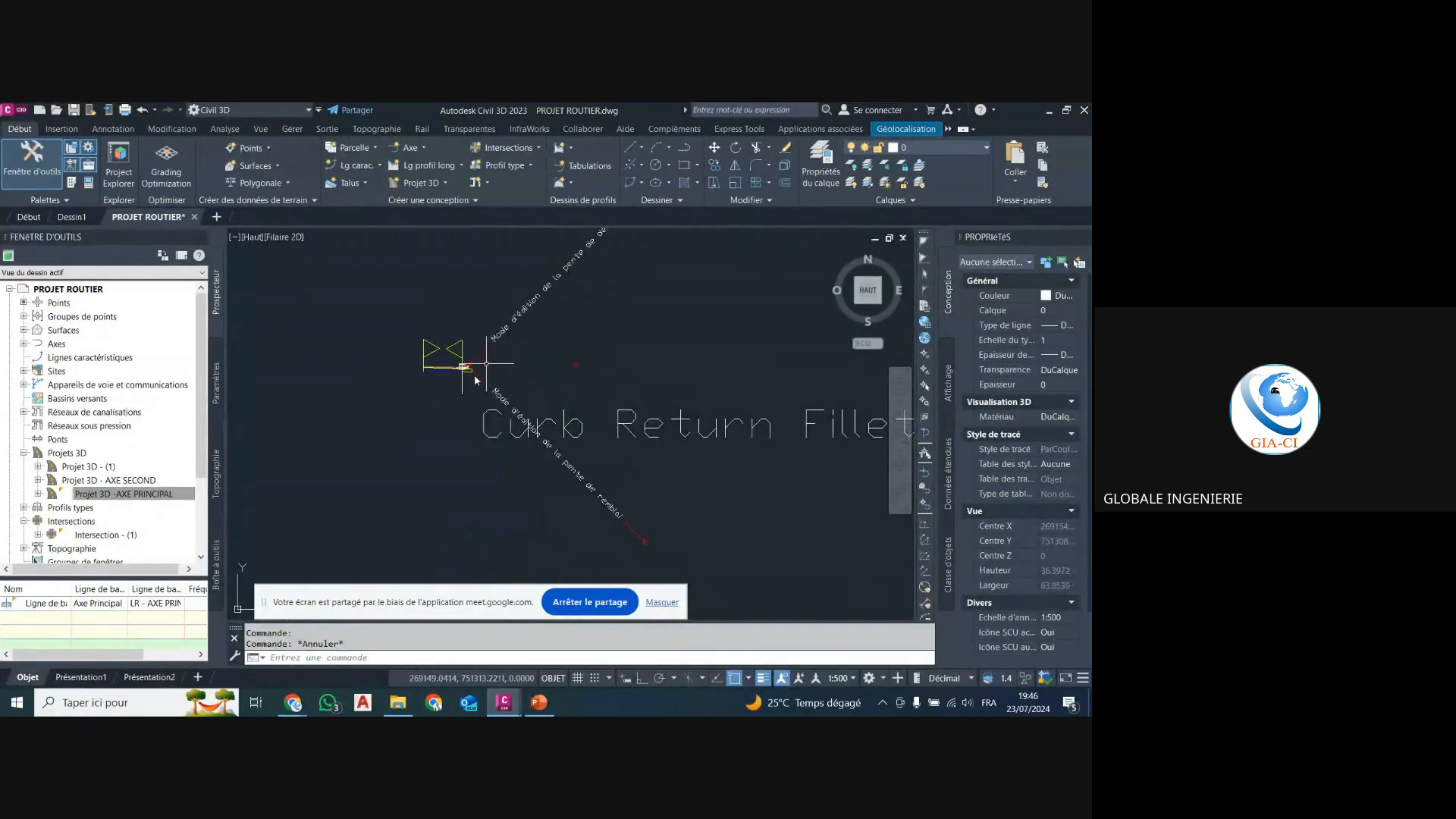
click(425, 352)
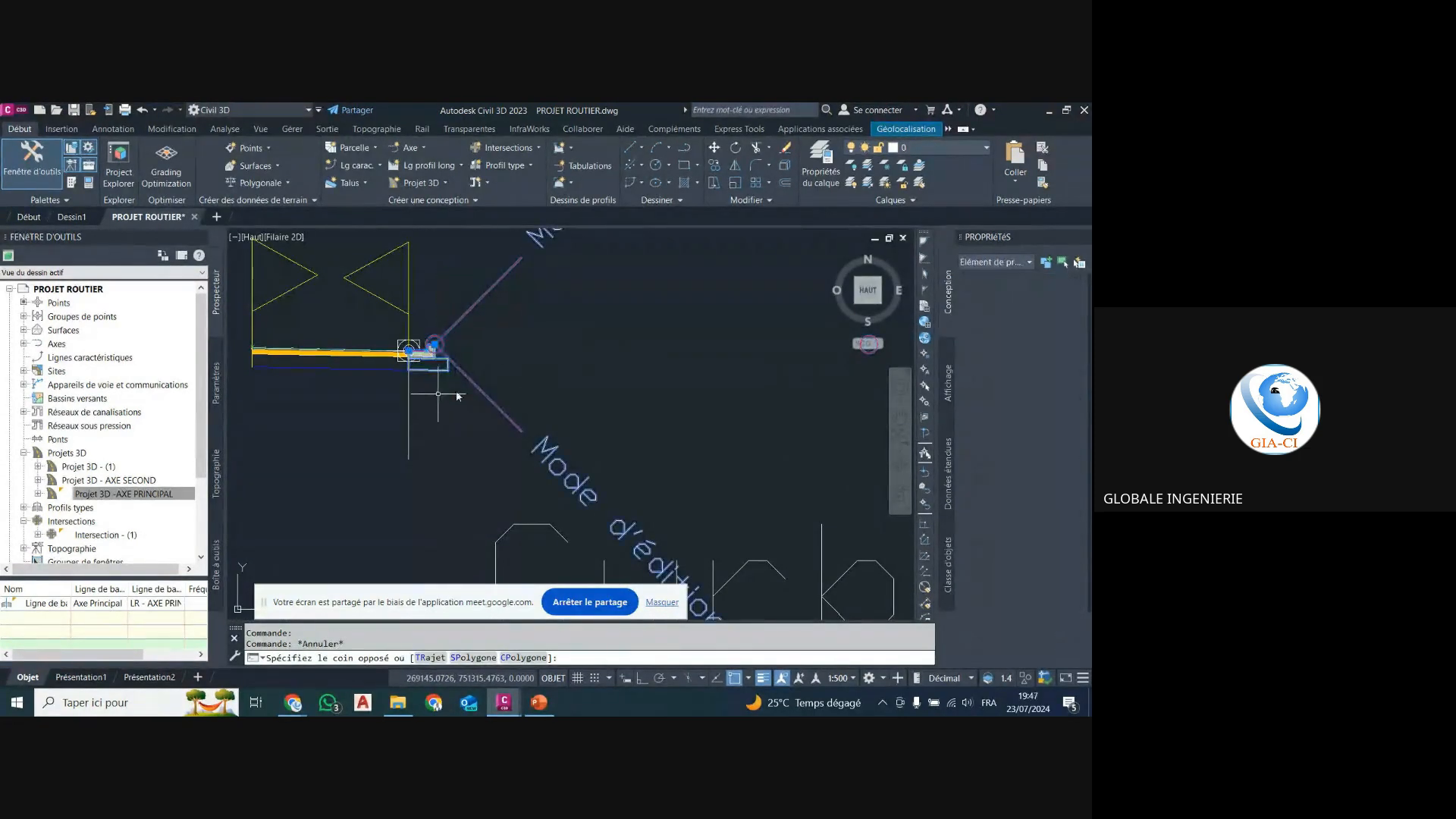
click(600, 328)
key(Delete)
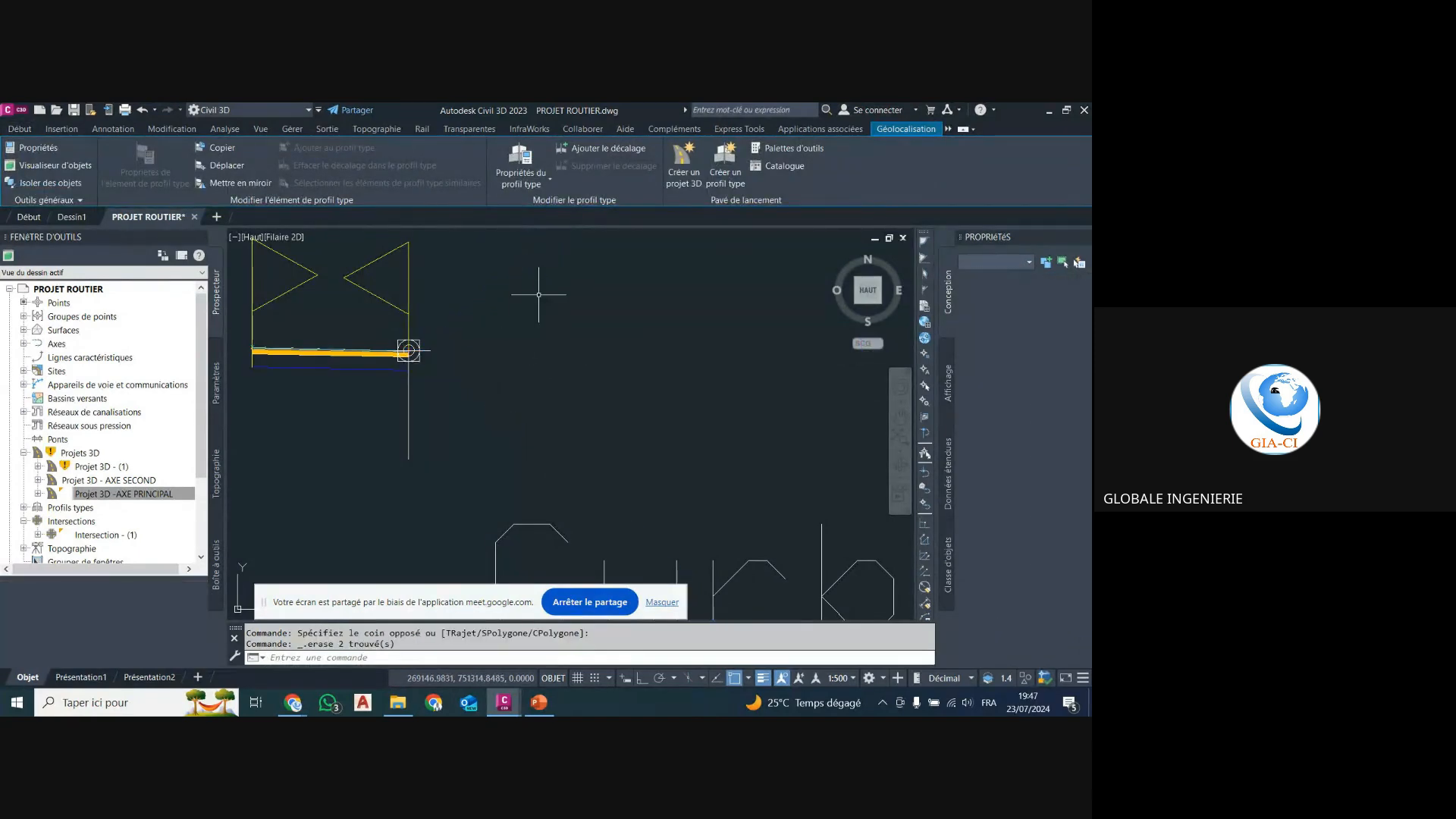
Try to copy the shoulder, ditch and daylight elements from the Secondary Road Full Section's right side to the Curb Return Fillets assembly.
scroll(541, 280, down, 6)
scroll(538, 472, up, 5)
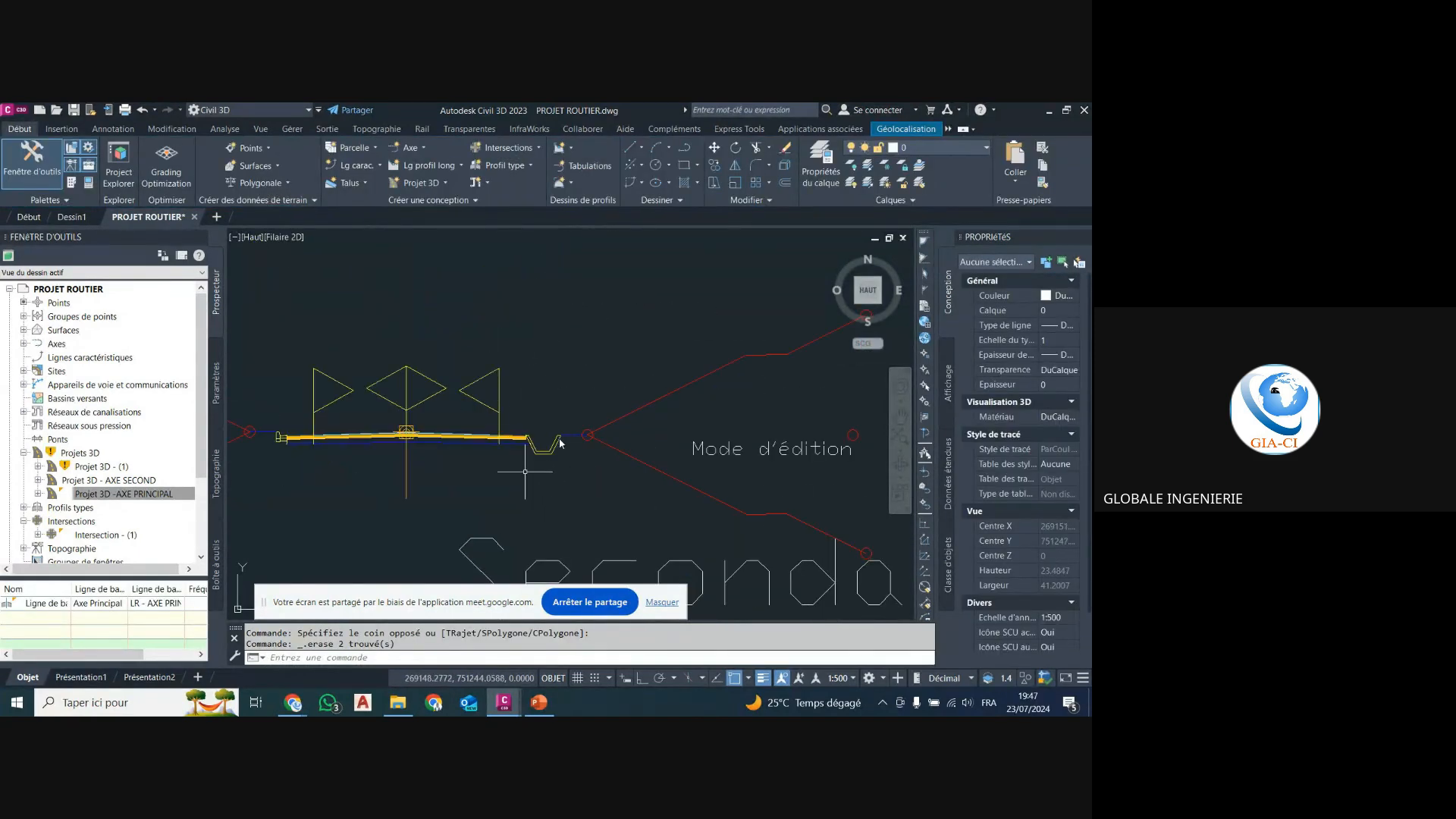
click(613, 382)
click(516, 487)
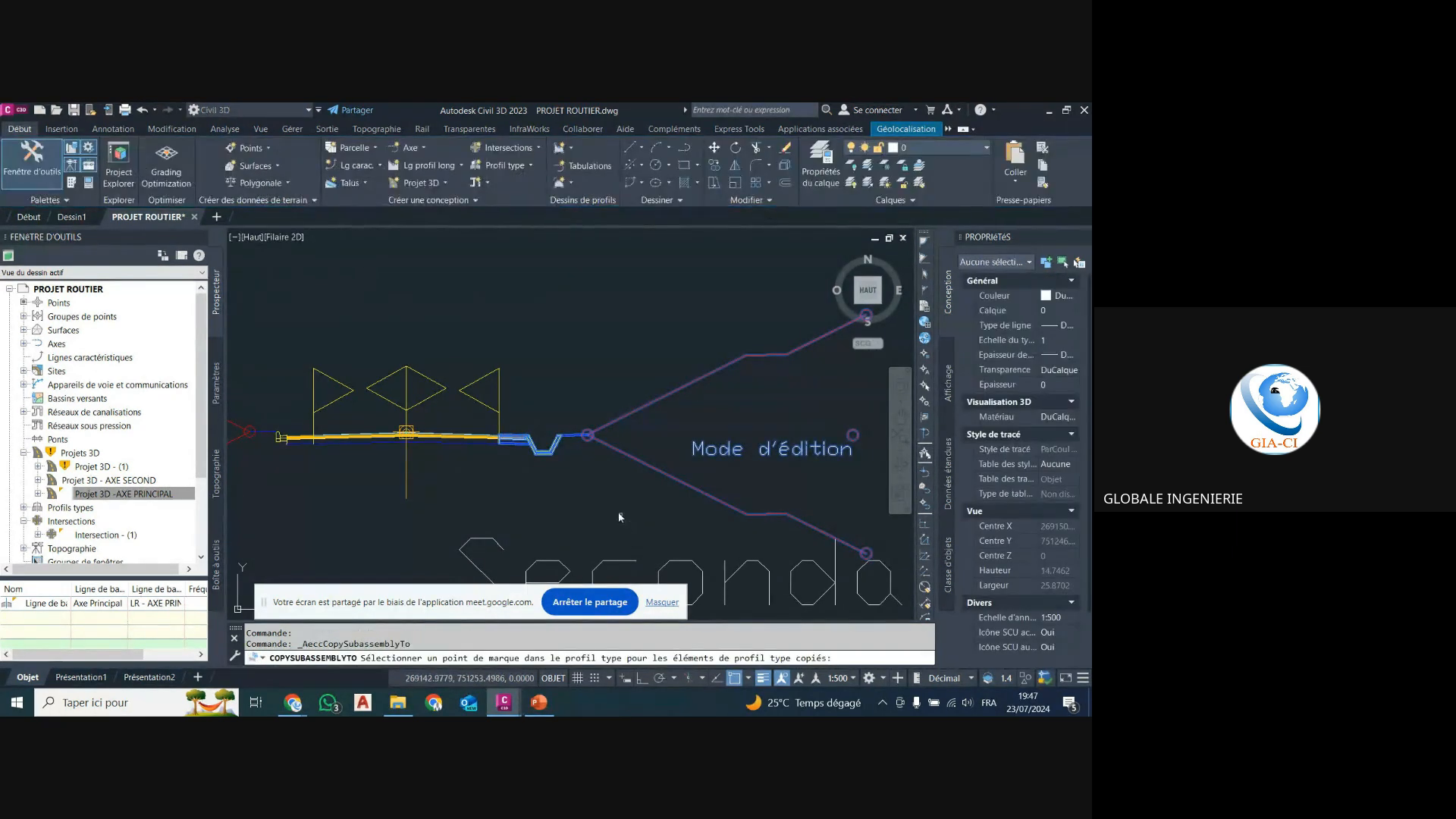
scroll(618, 514, down, 12)
scroll(628, 398, up, 20)
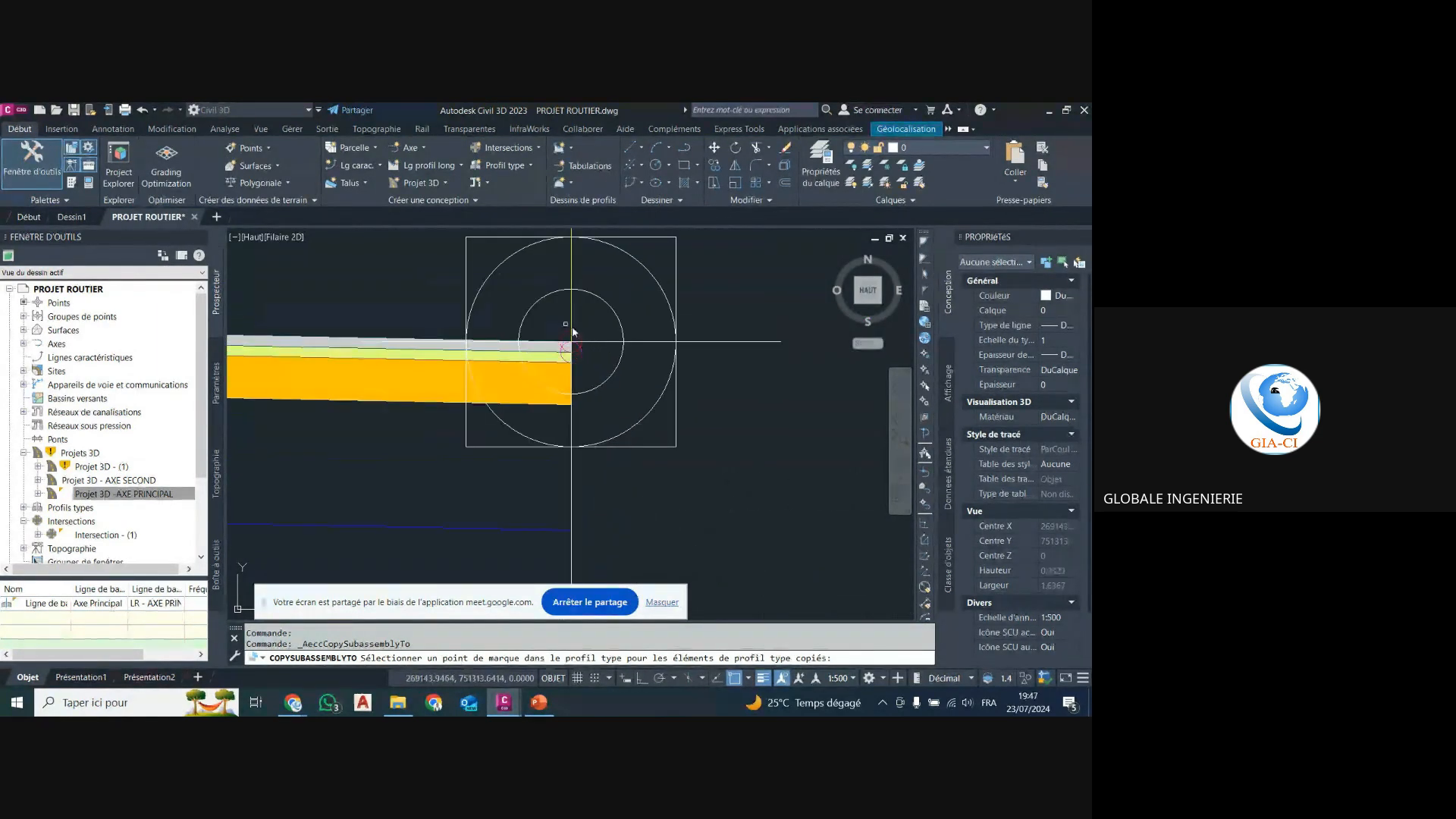
scroll(574, 331, up, 2)
click(574, 334)
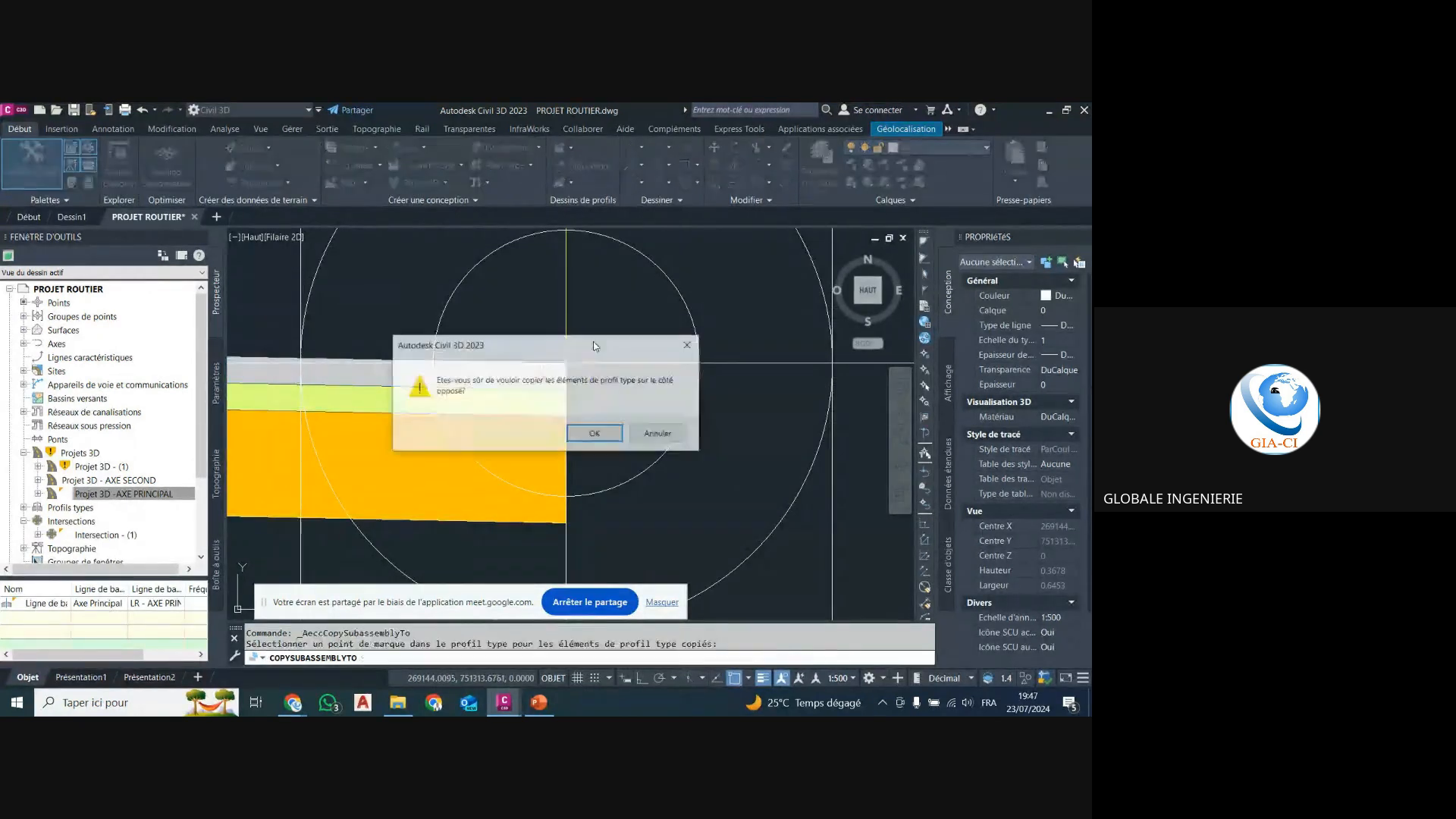
click(613, 435)
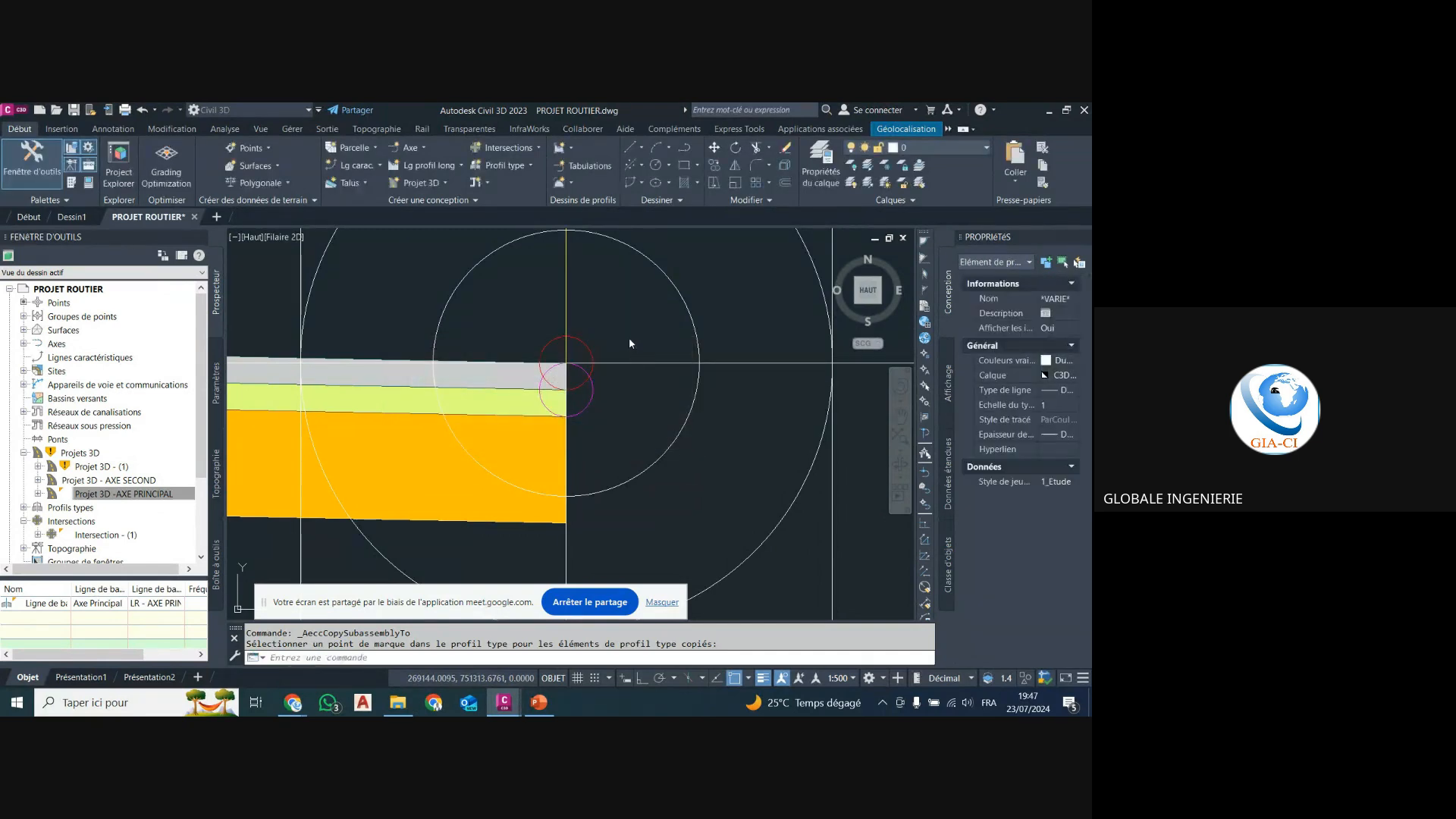
Copy the shoulder, ditch and daylight elements from the Primary Road Full Section's right side onto the Curb Return Fillets marker, accepting the opposite side.
scroll(617, 348, down, 18)
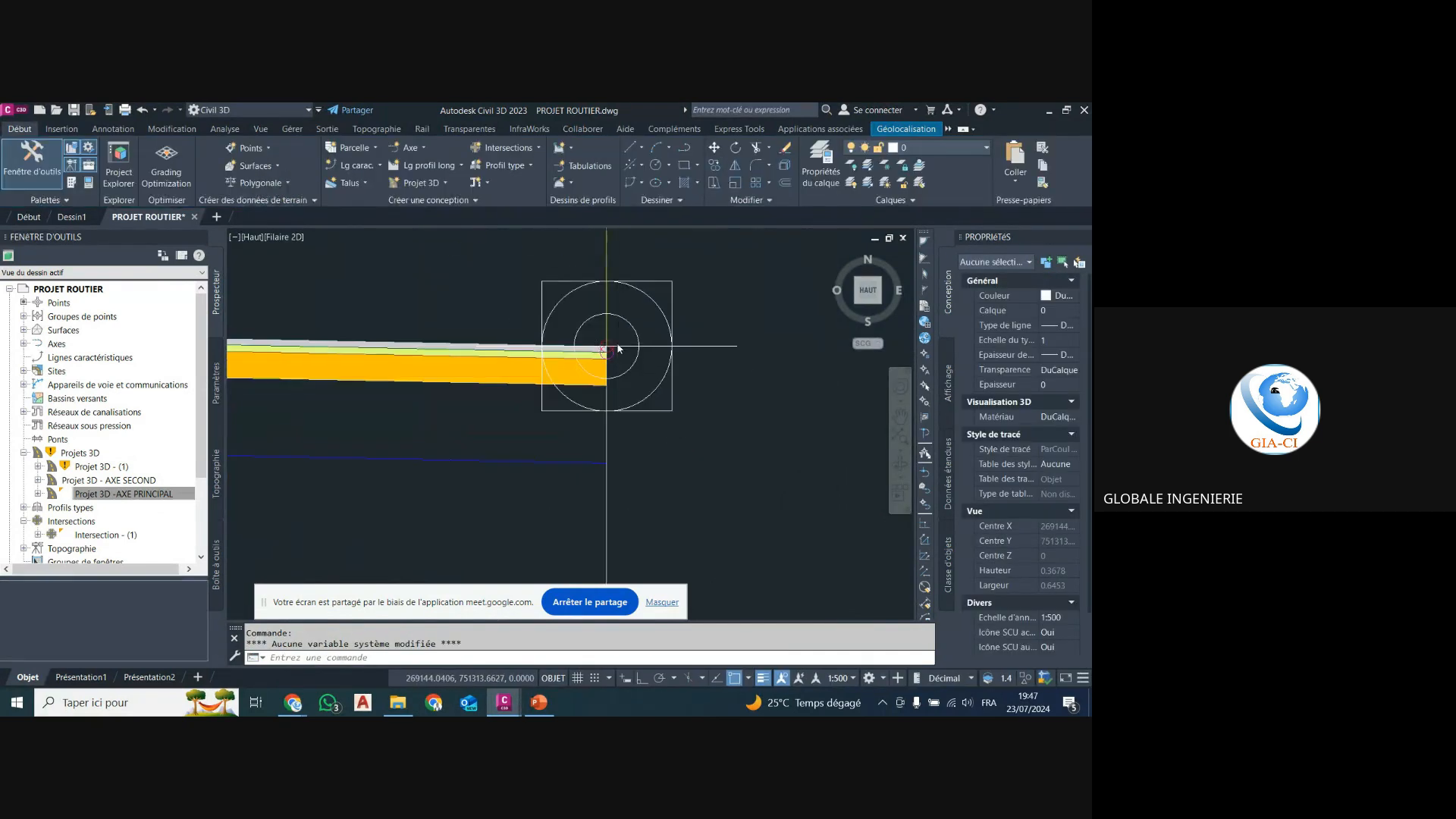
scroll(623, 423, up, 6)
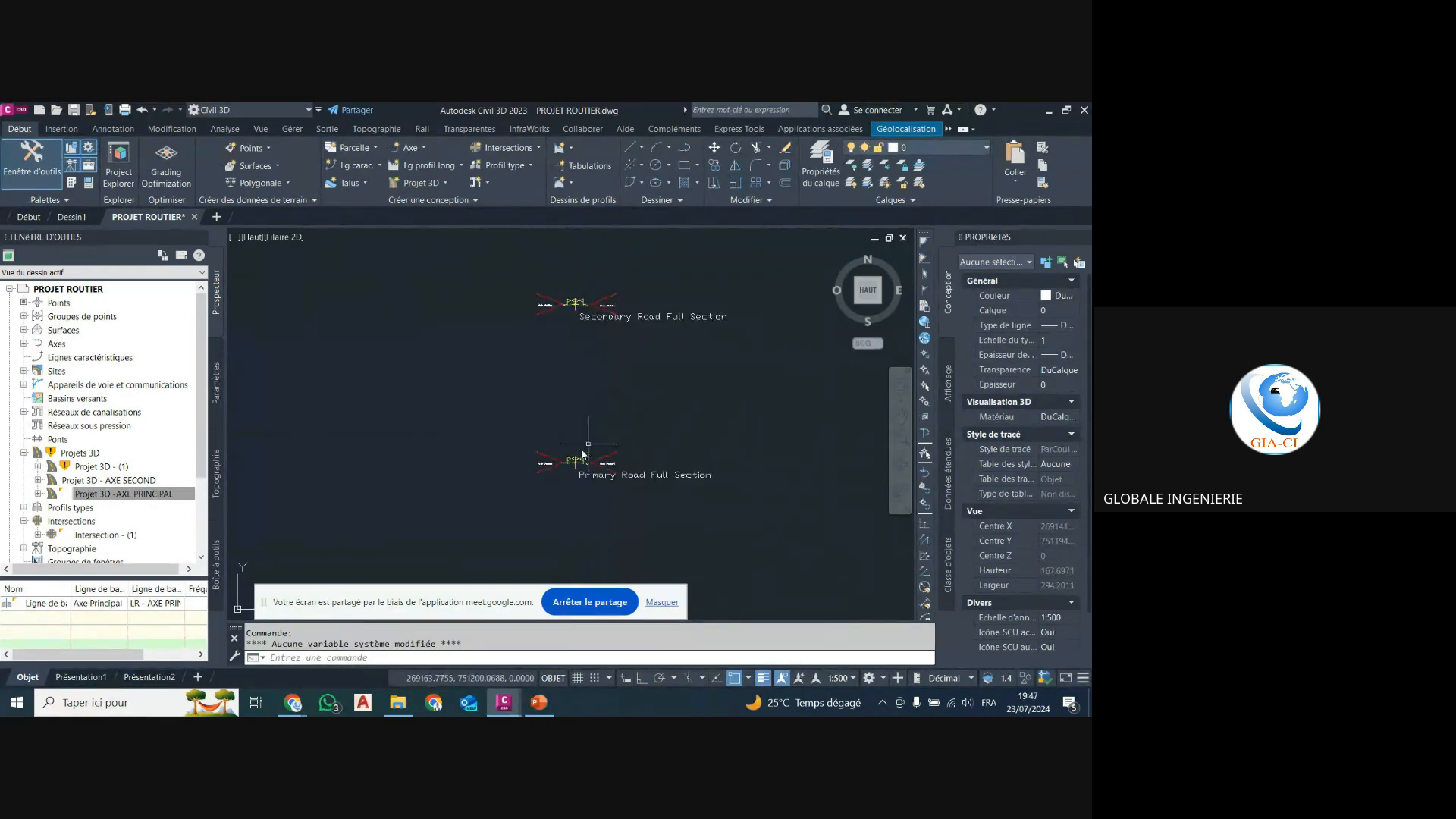
scroll(577, 468, up, 15)
key(Escape)
key(Escape)
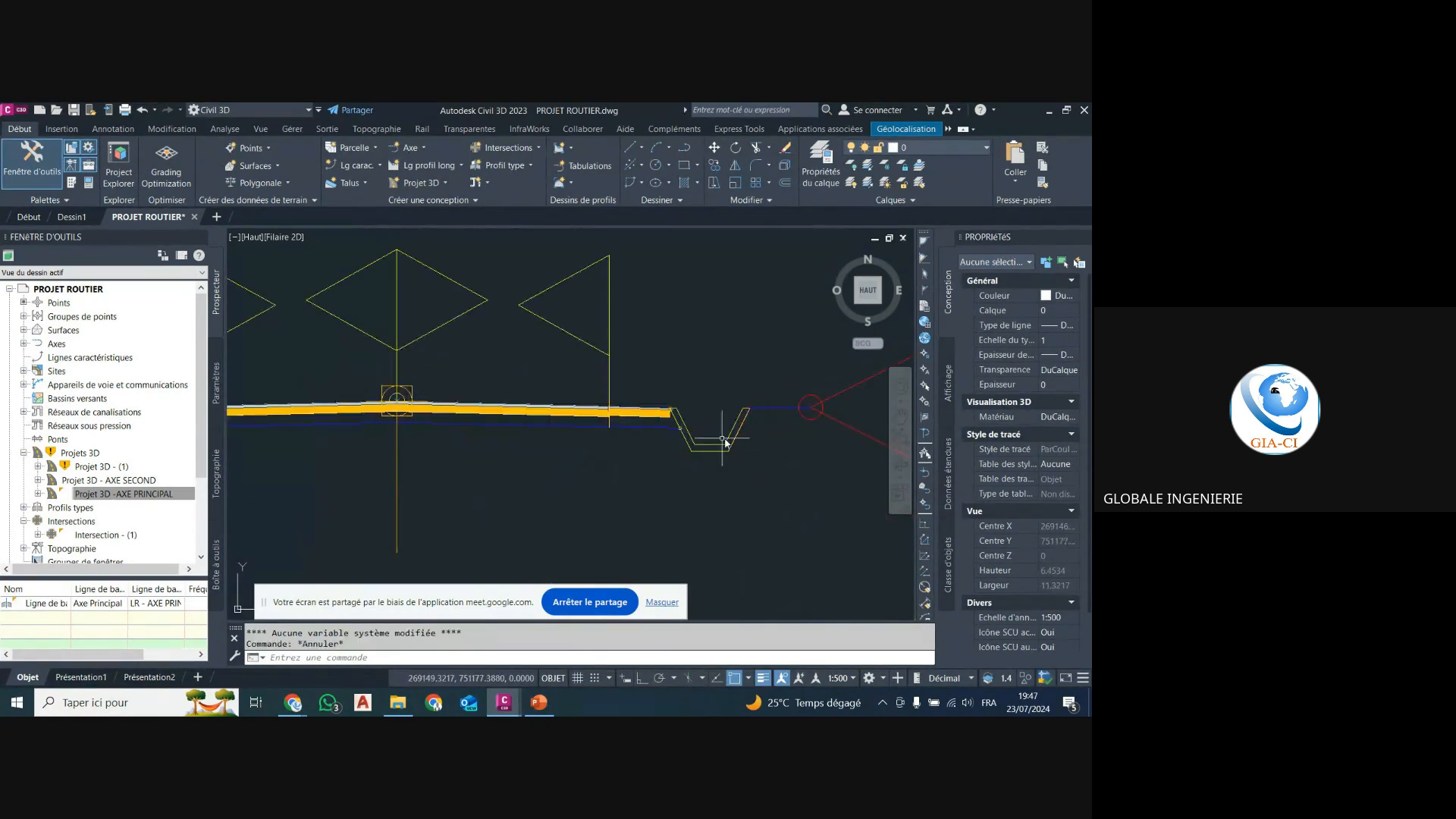
click(813, 364)
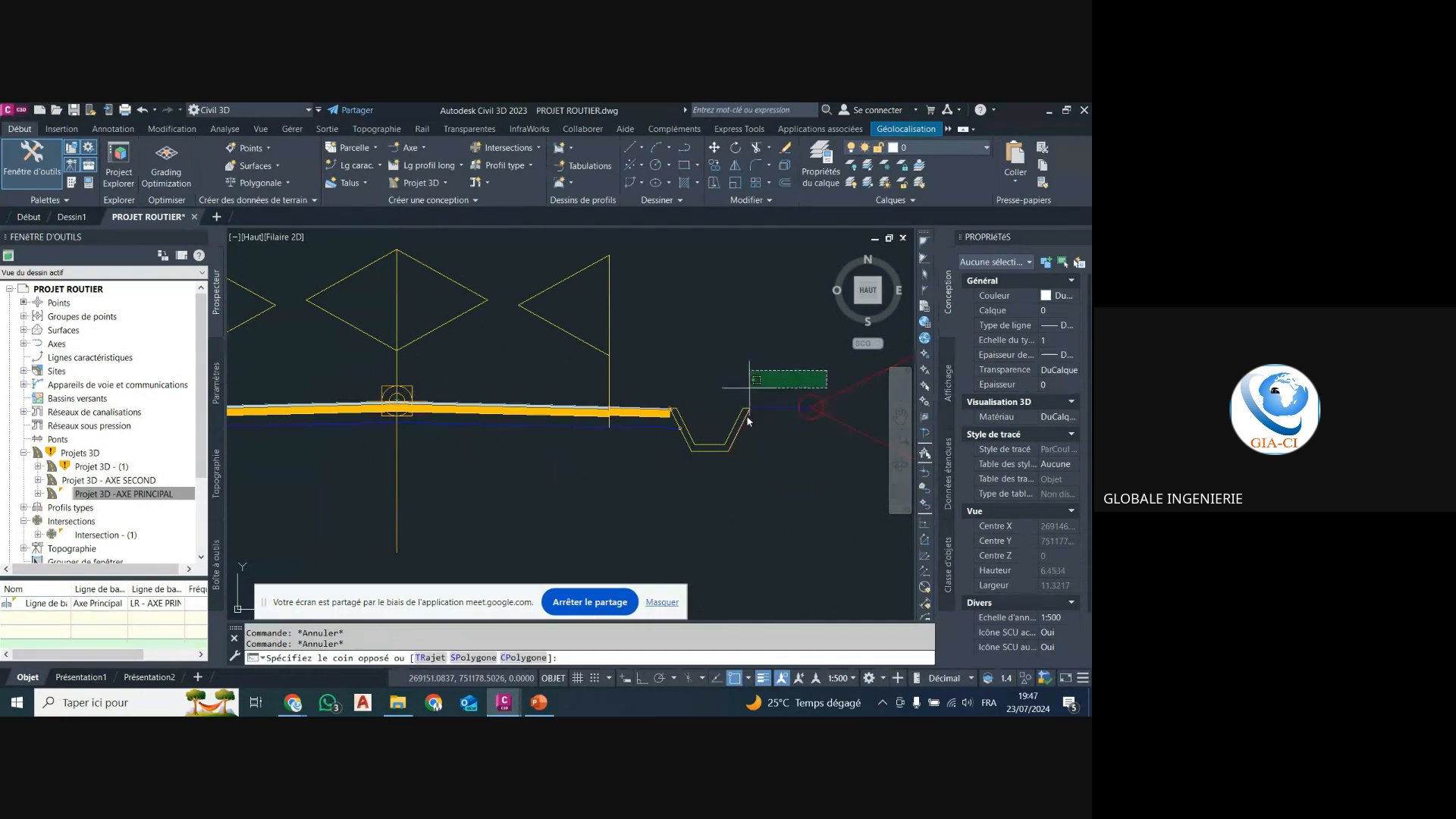
click(633, 489)
scroll(539, 522, down, 8)
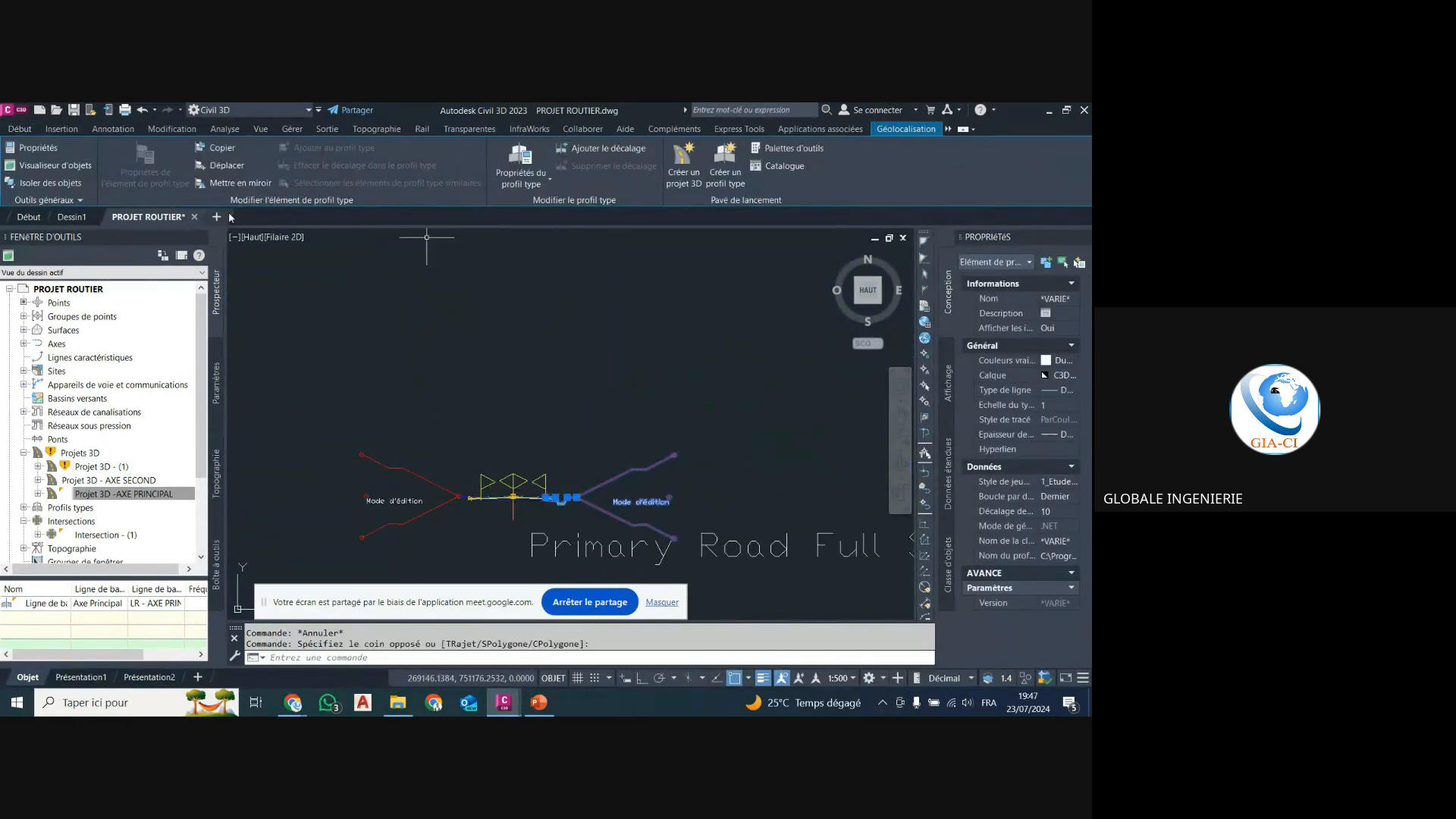
click(222, 148)
scroll(599, 439, down, 3)
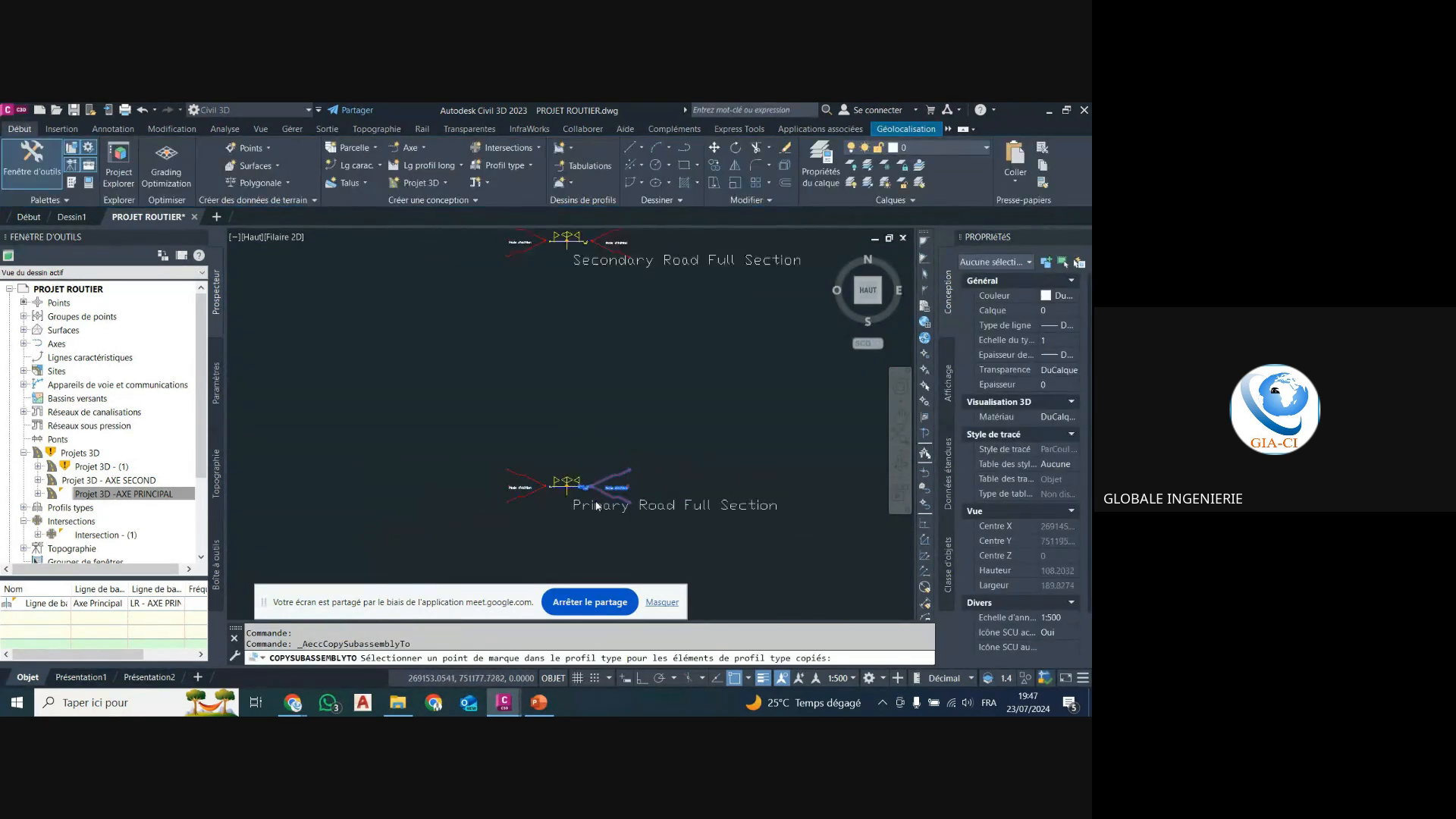
scroll(599, 438, up, 4)
scroll(597, 430, up, 20)
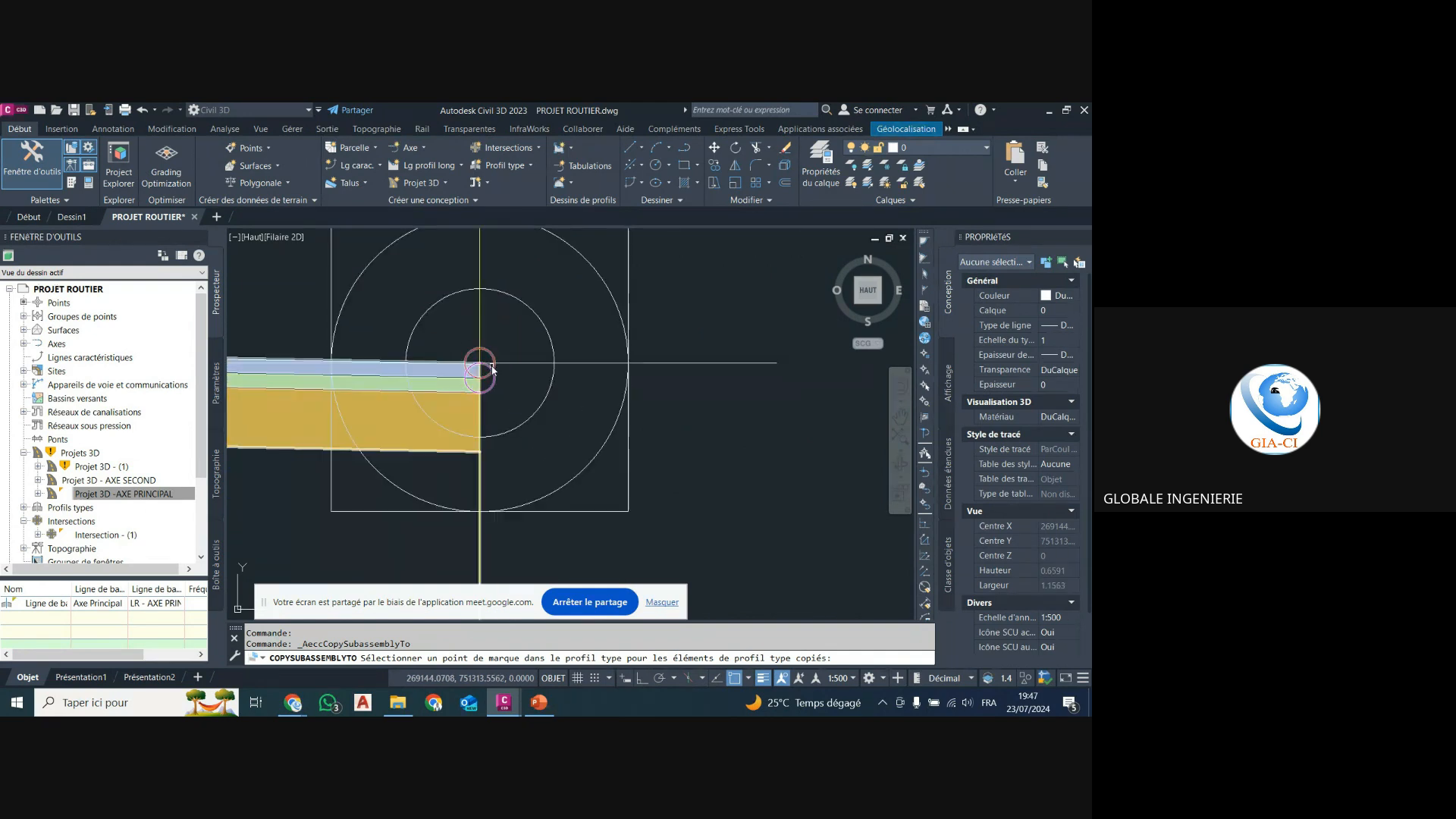
click(493, 360)
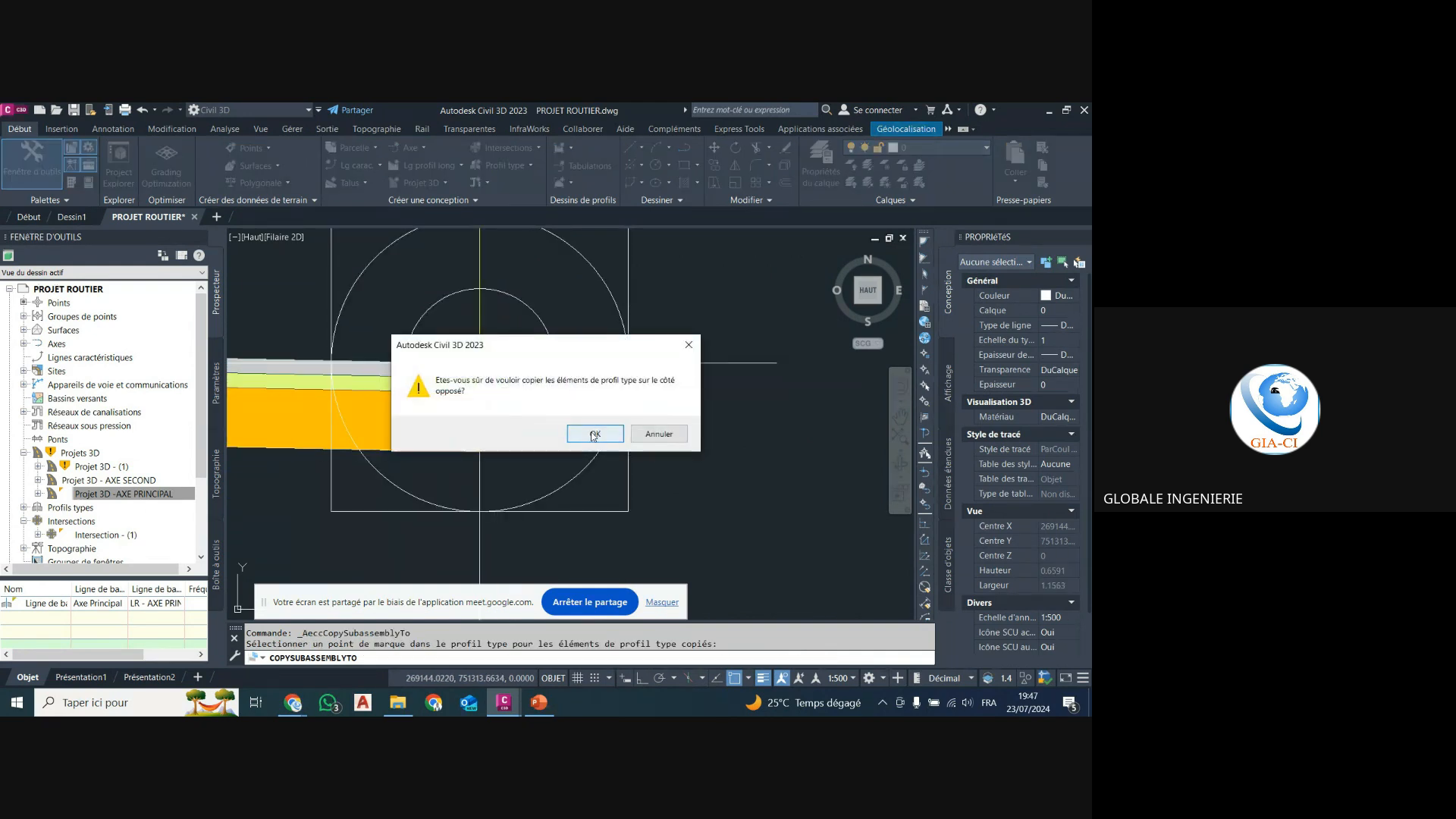
click(595, 434)
Set the Curb Return Fillets lane's width to 3.5 m and its default slope to -2.5%.
scroll(589, 310, down, 10)
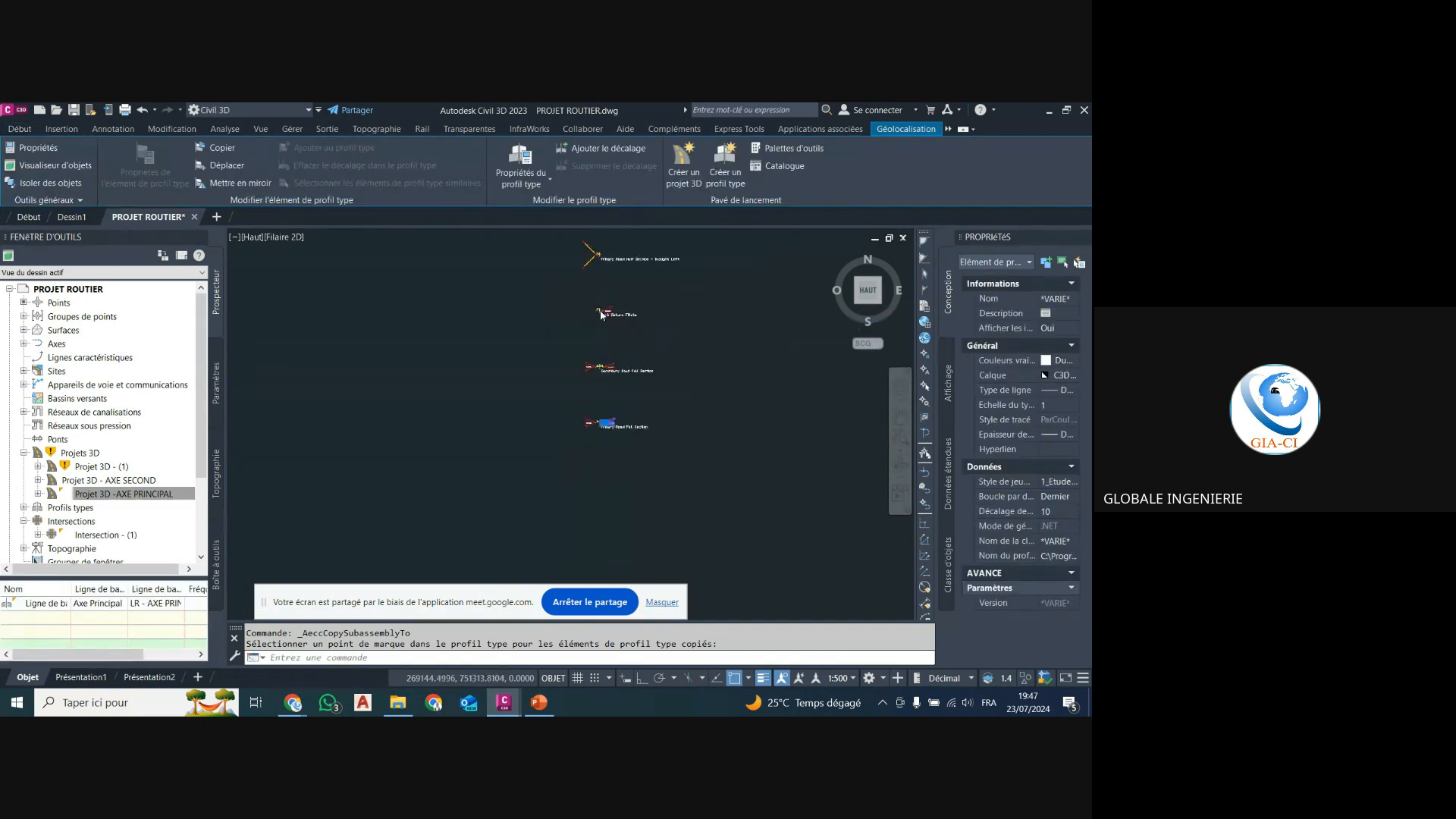
scroll(605, 397, up, 5)
scroll(602, 357, down, 8)
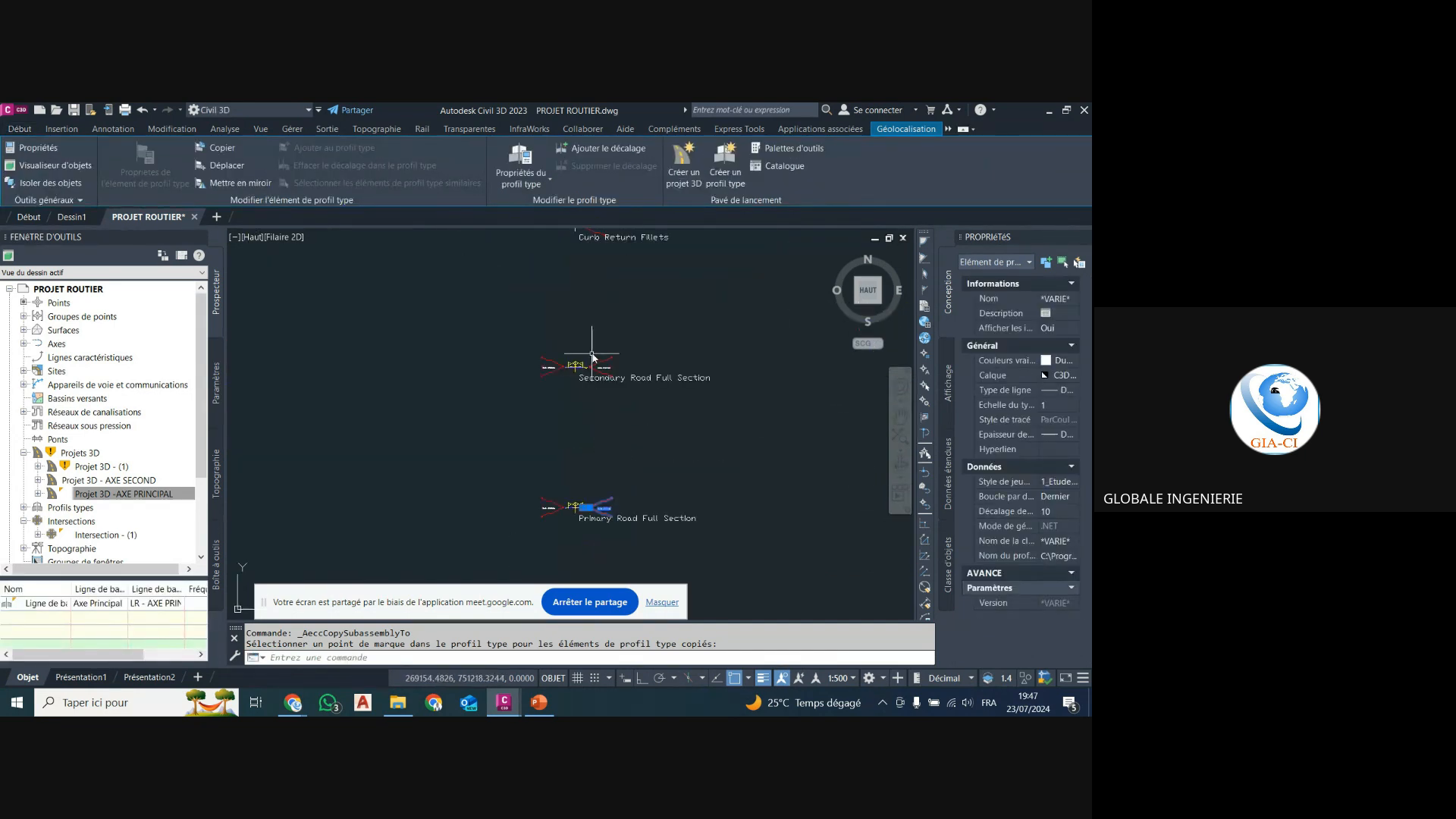
scroll(594, 351, up, 12)
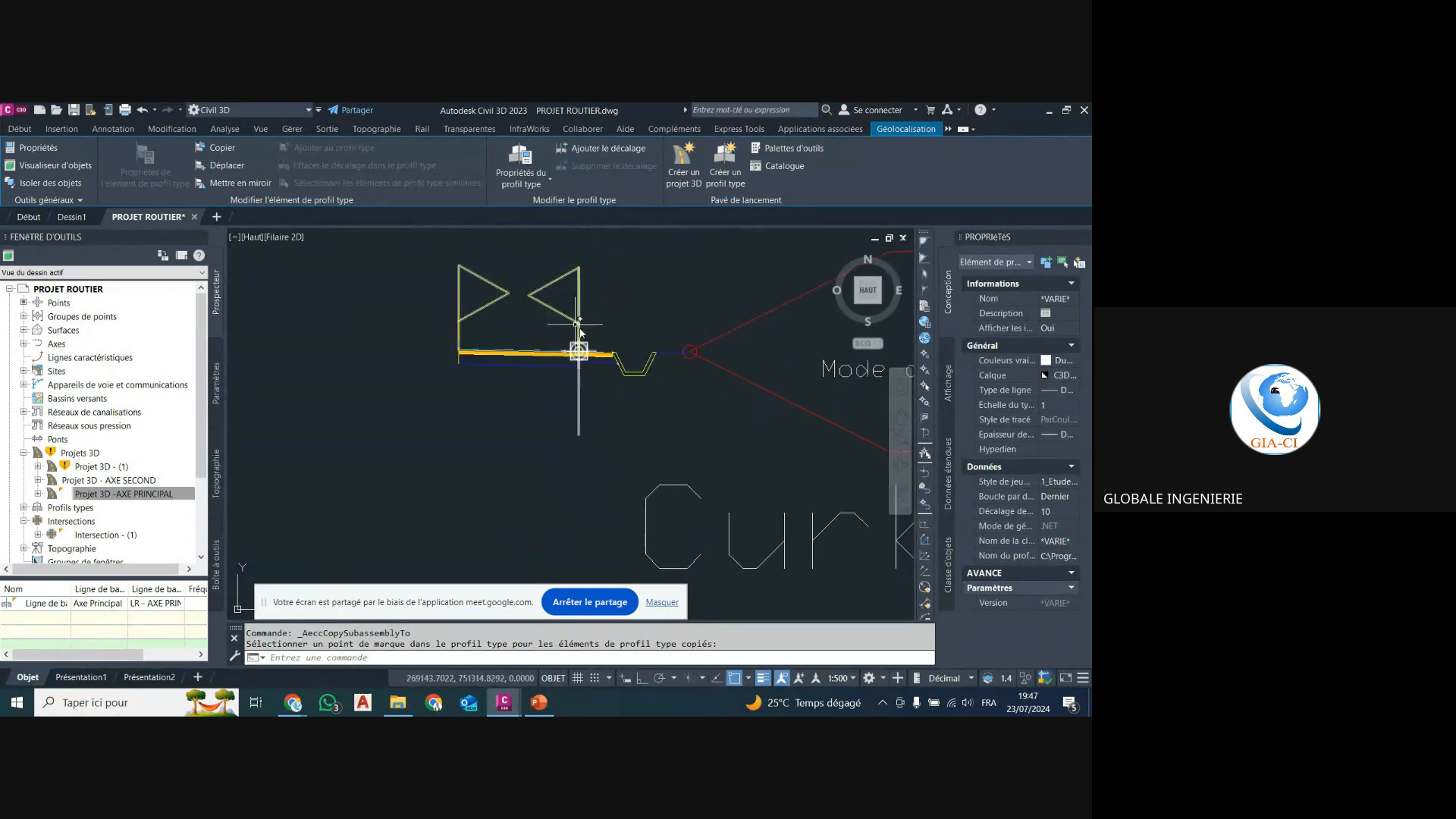
key(Escape)
click(454, 318)
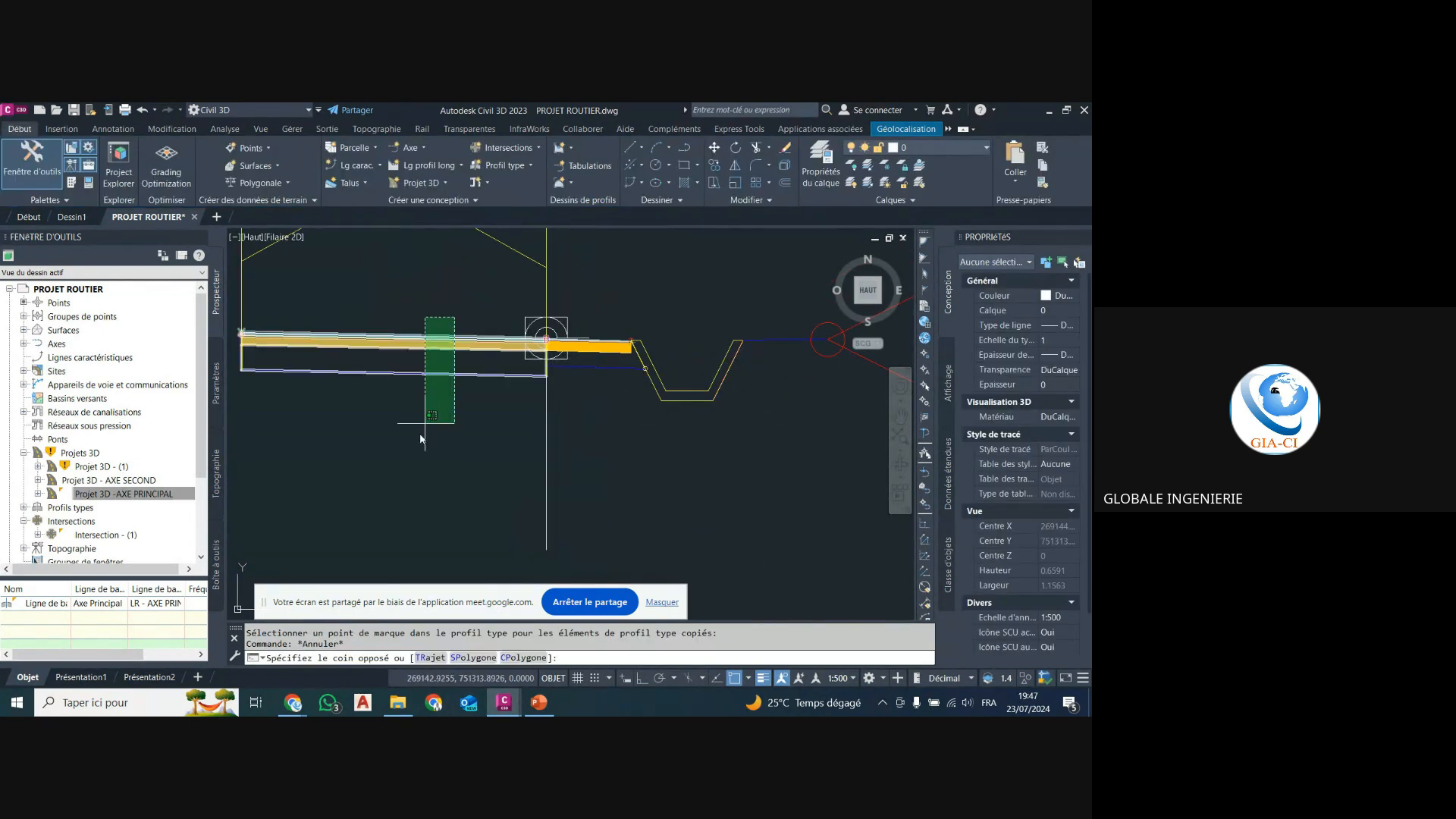
click(419, 434)
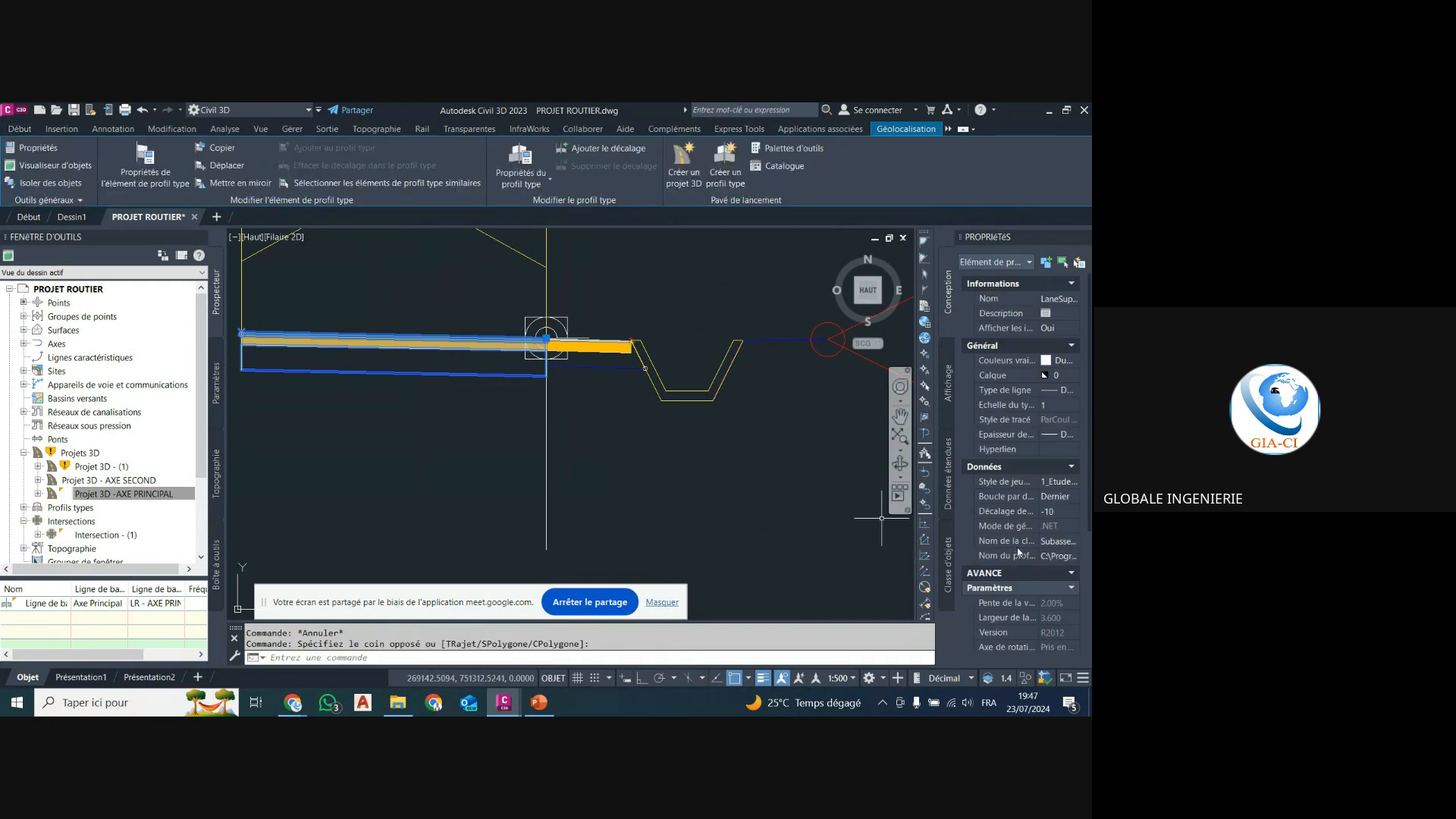
scroll(1020, 554, down, 3)
click(1059, 494)
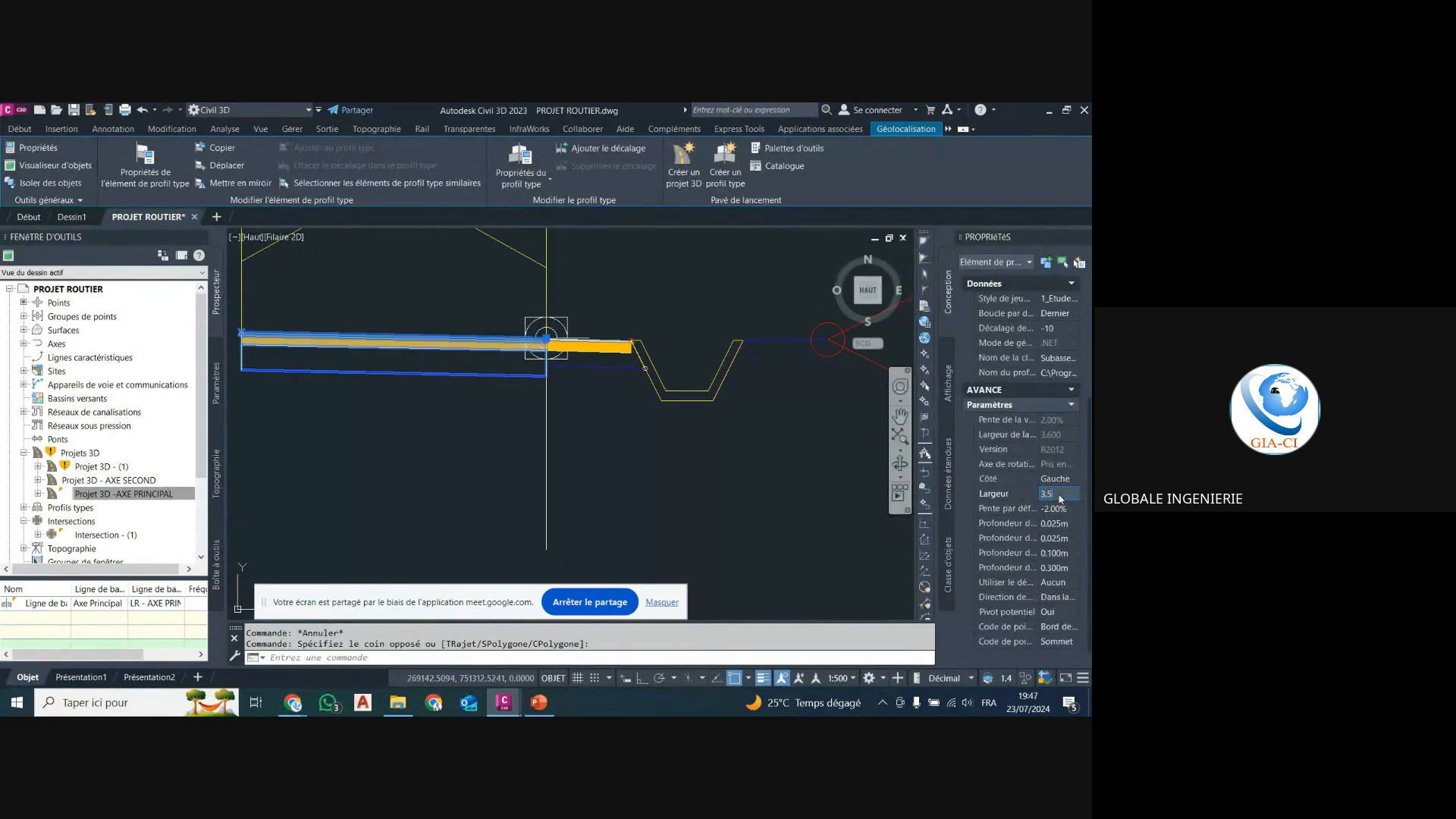
text(3.5)
click(1062, 509)
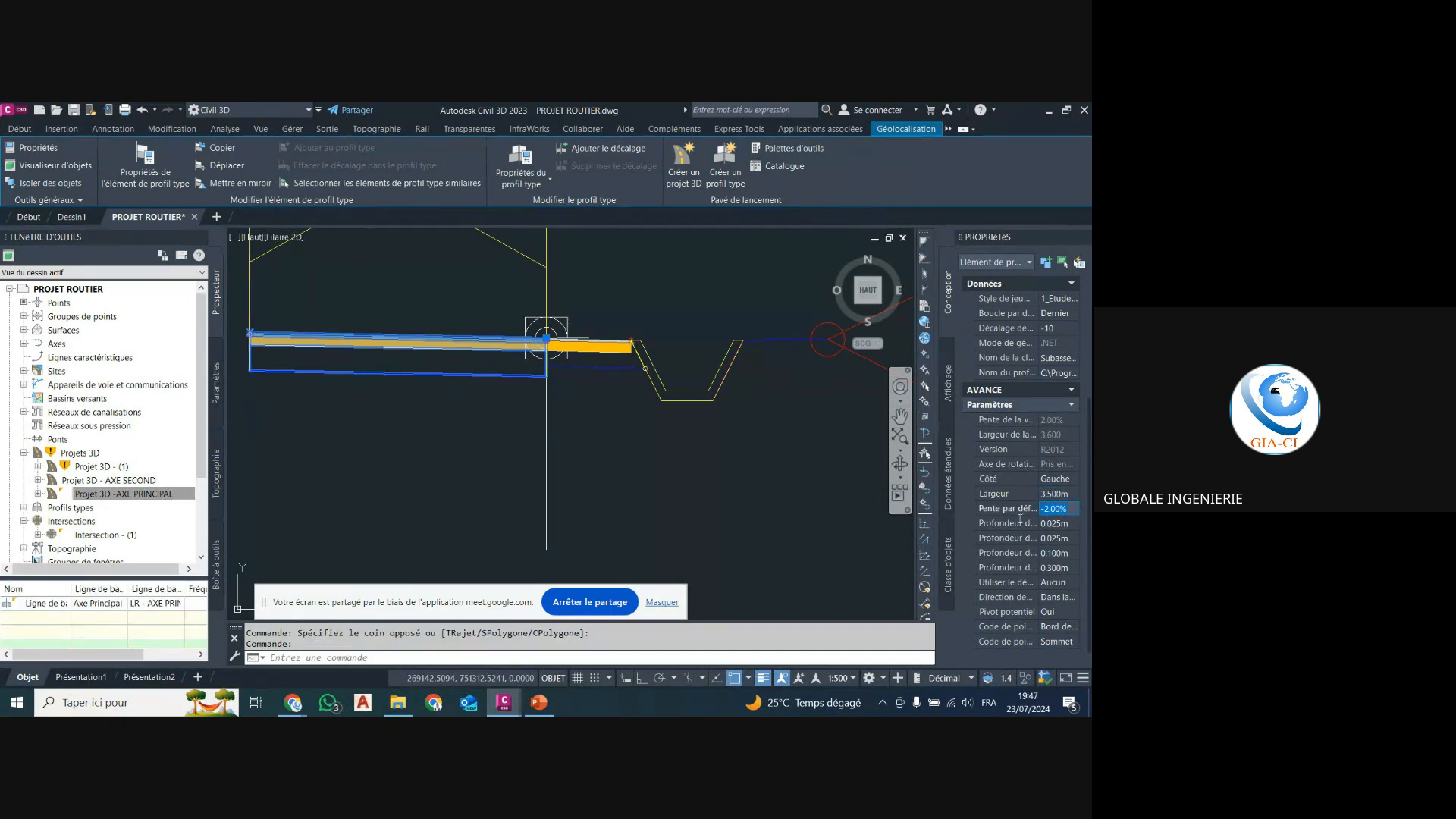
text(-2.5)
Set the Curb Return Fillets lane's four successive layer depths to 0.05, 0, 0.12 and 0.18 m.
click(1013, 524)
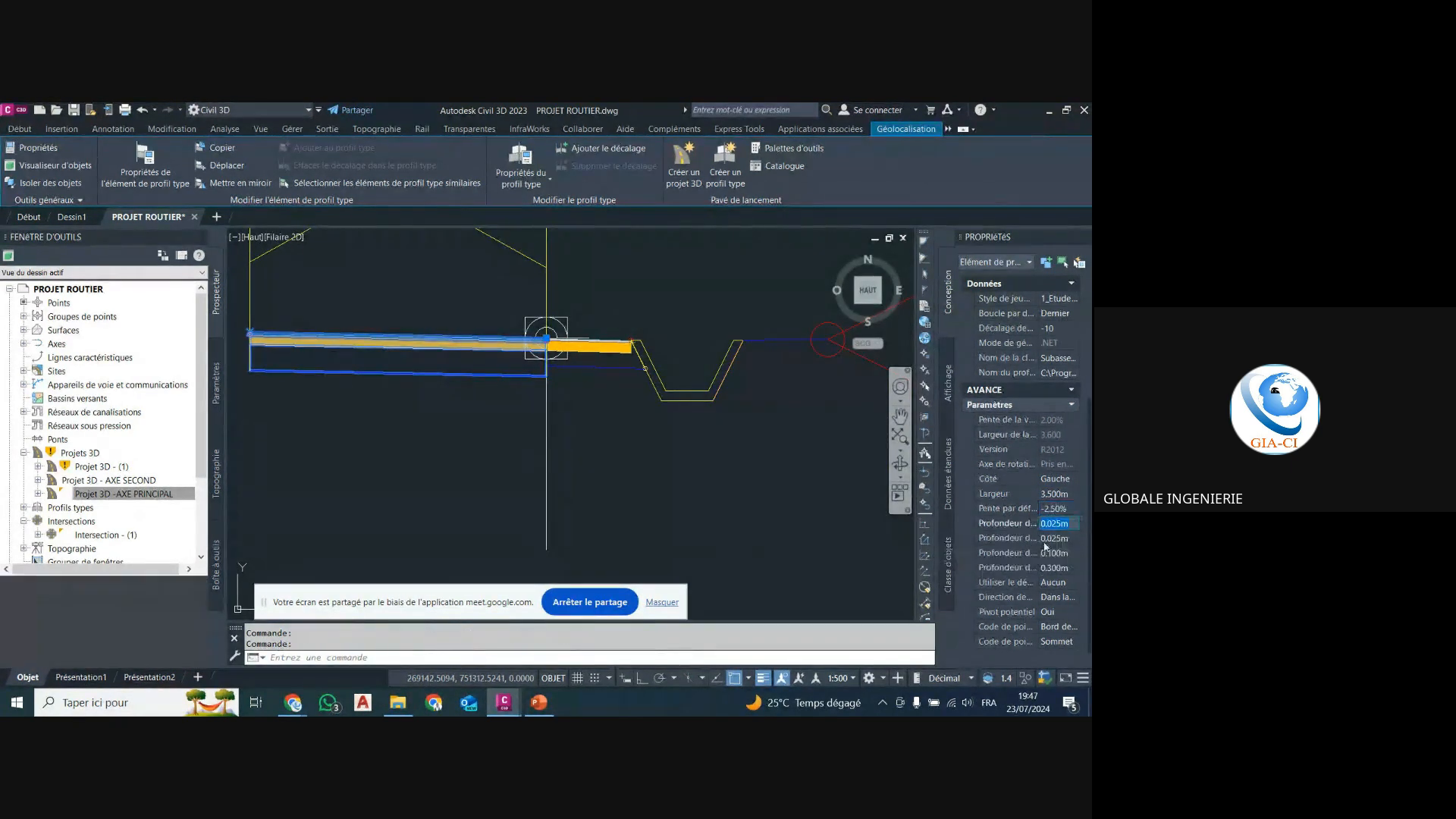
text(0.05)
click(1062, 538)
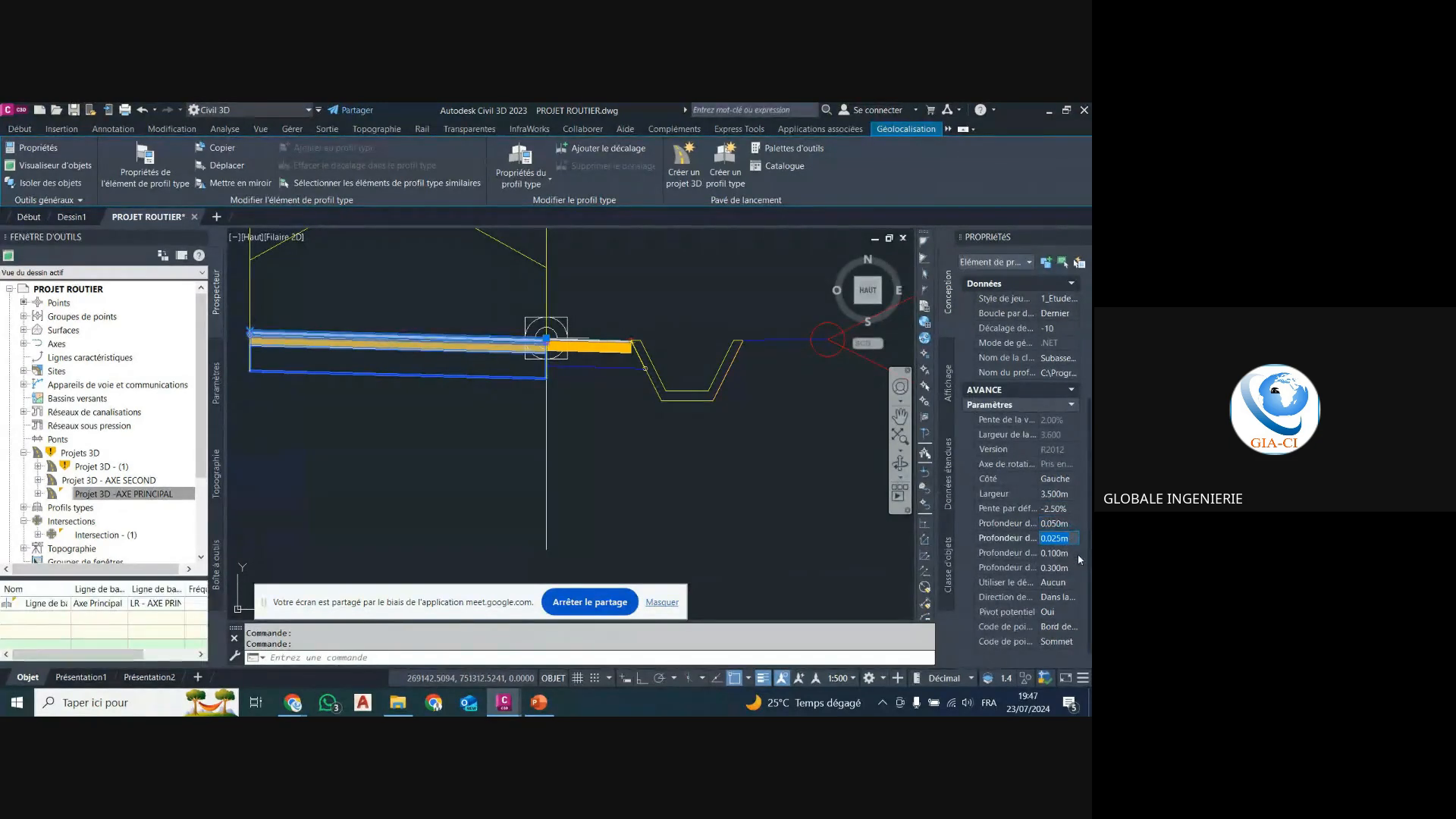
text(0)
click(1079, 556)
text(0)
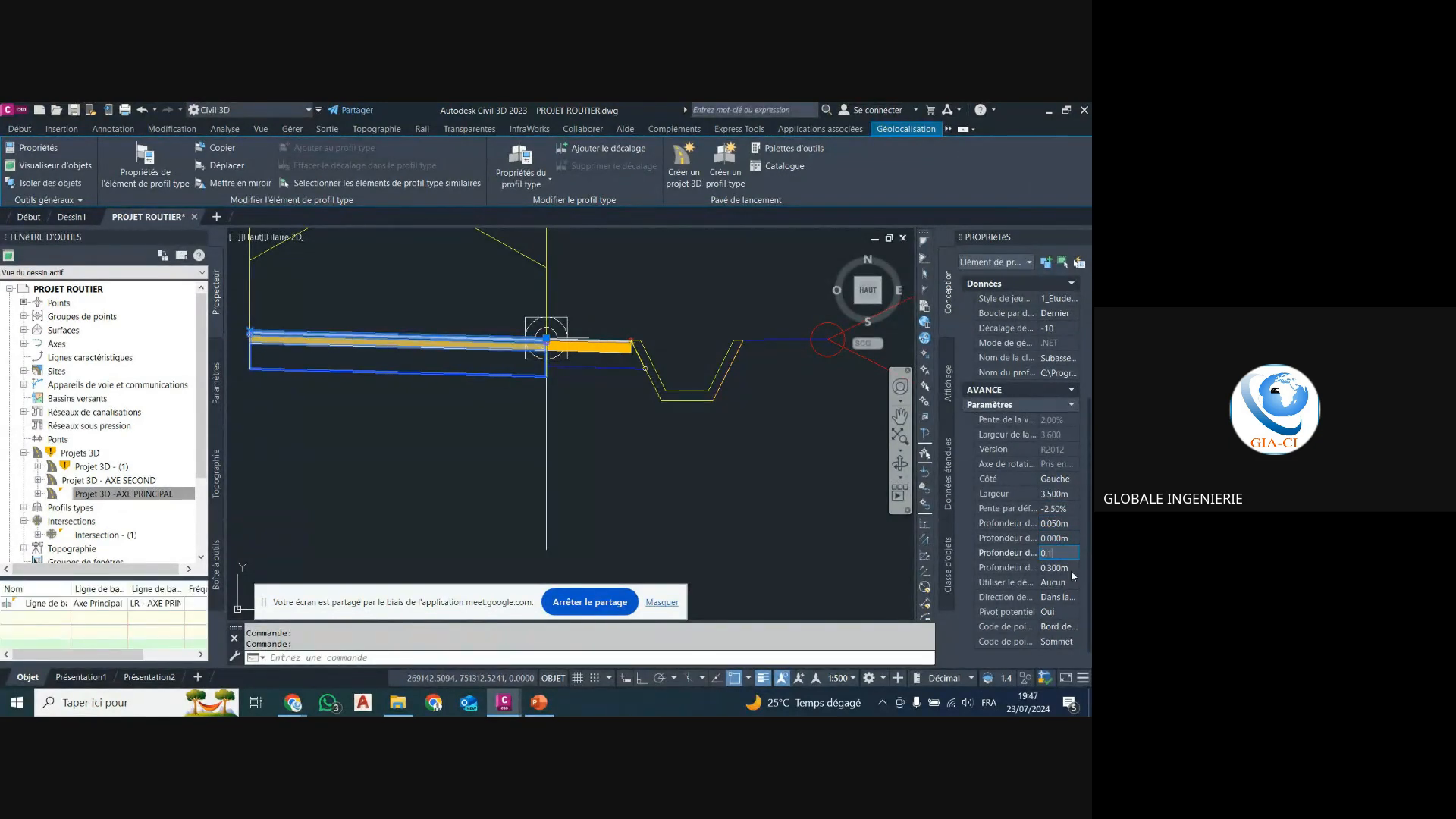
text(2)
click(1071, 571)
text(0.1)
key(Return)
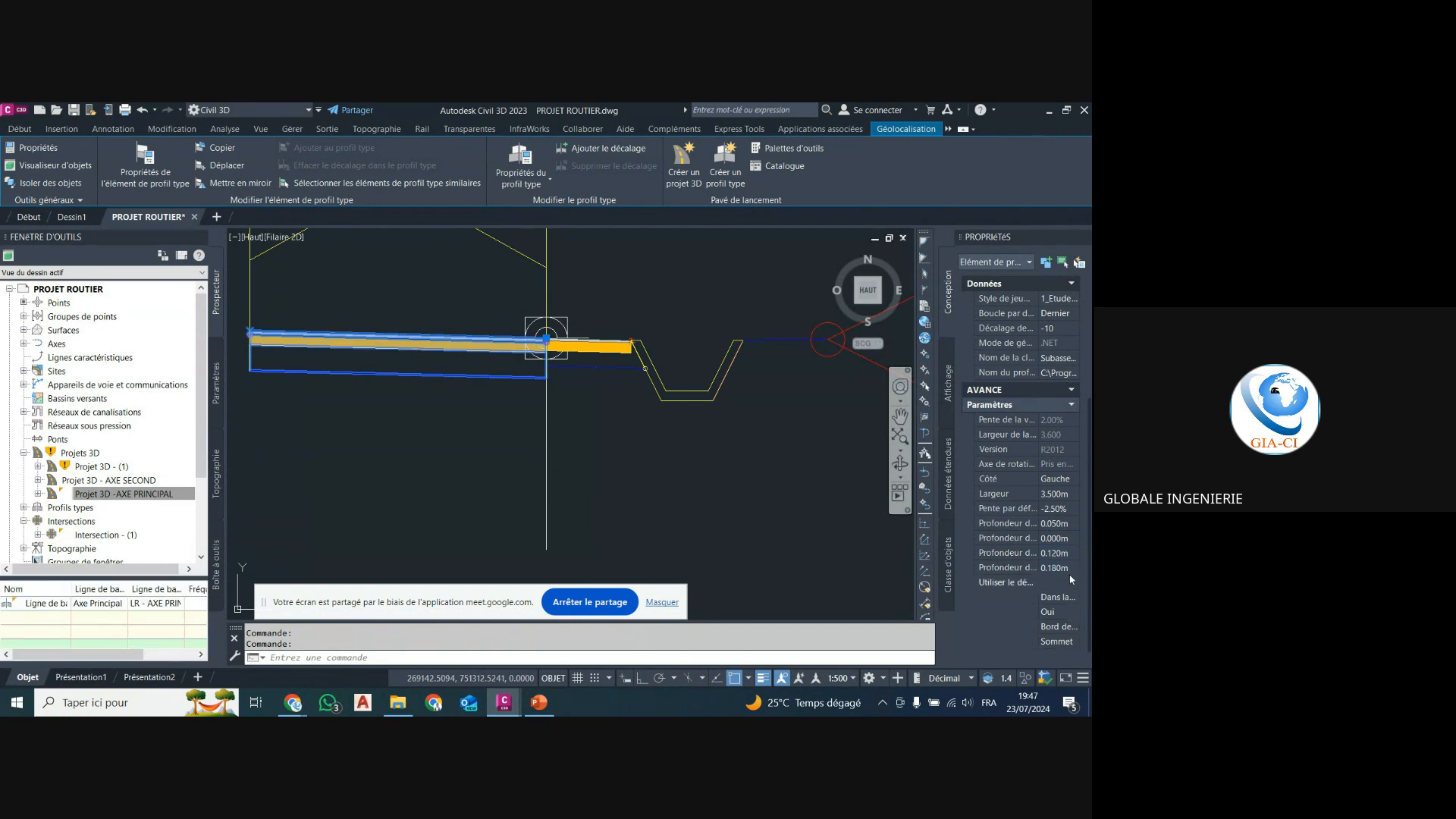
key(Escape)
Delete the curb and daylight slope elements at the outer edge of the Primary Road Half Section - Daylight Left assembly.
scroll(662, 486, down, 15)
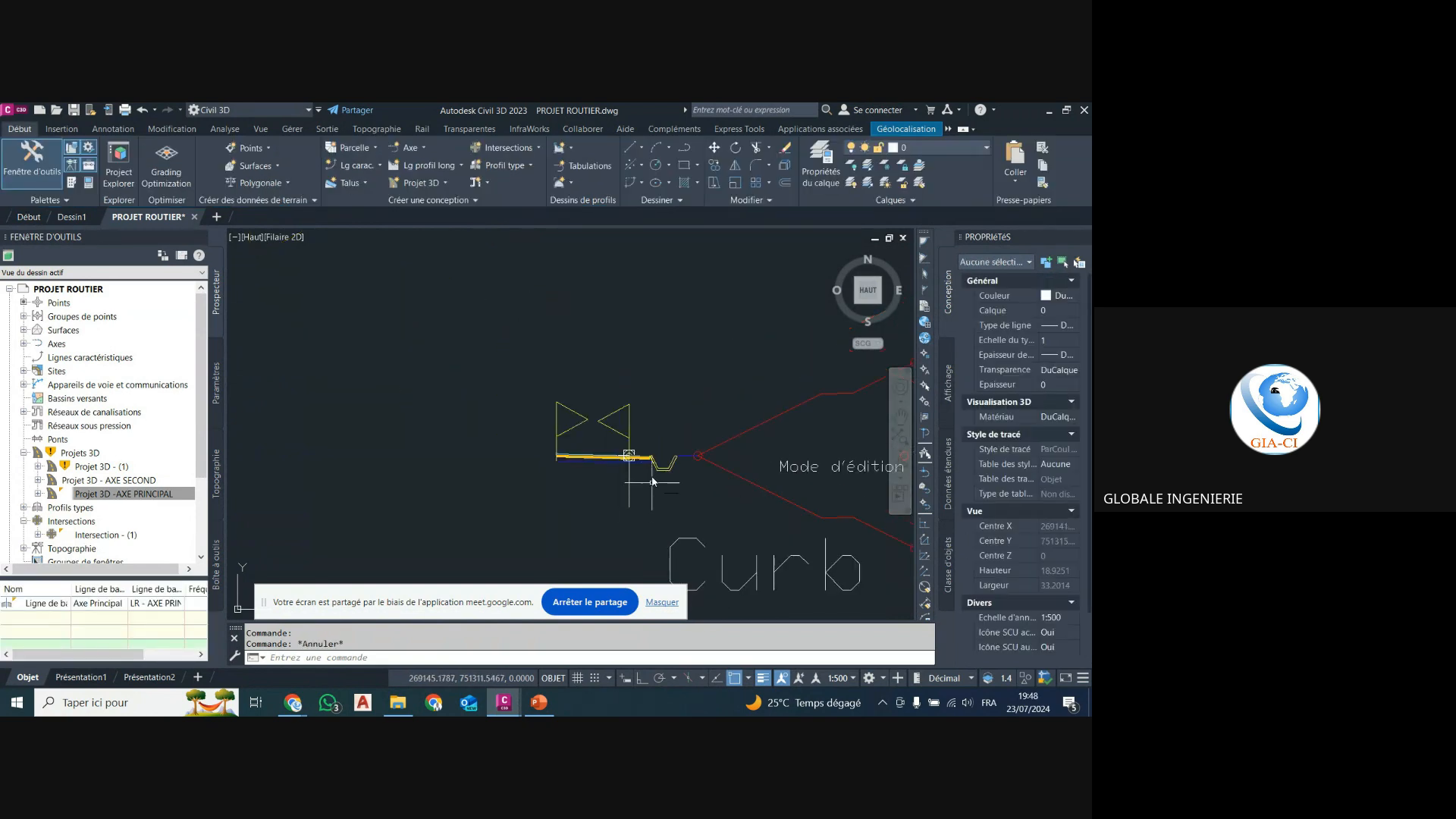
scroll(634, 254, up, 12)
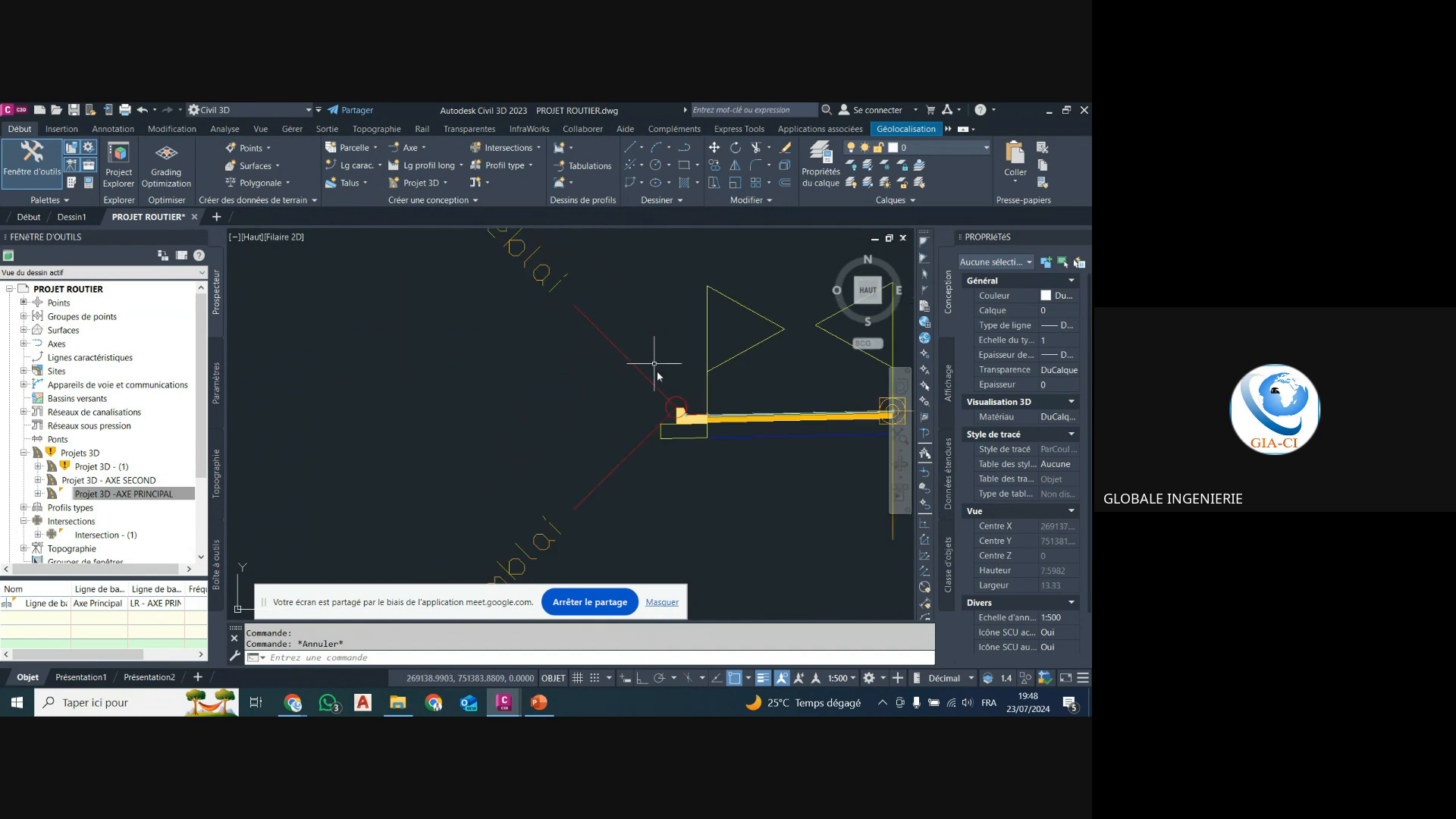
click(694, 392)
click(596, 504)
key(Delete)
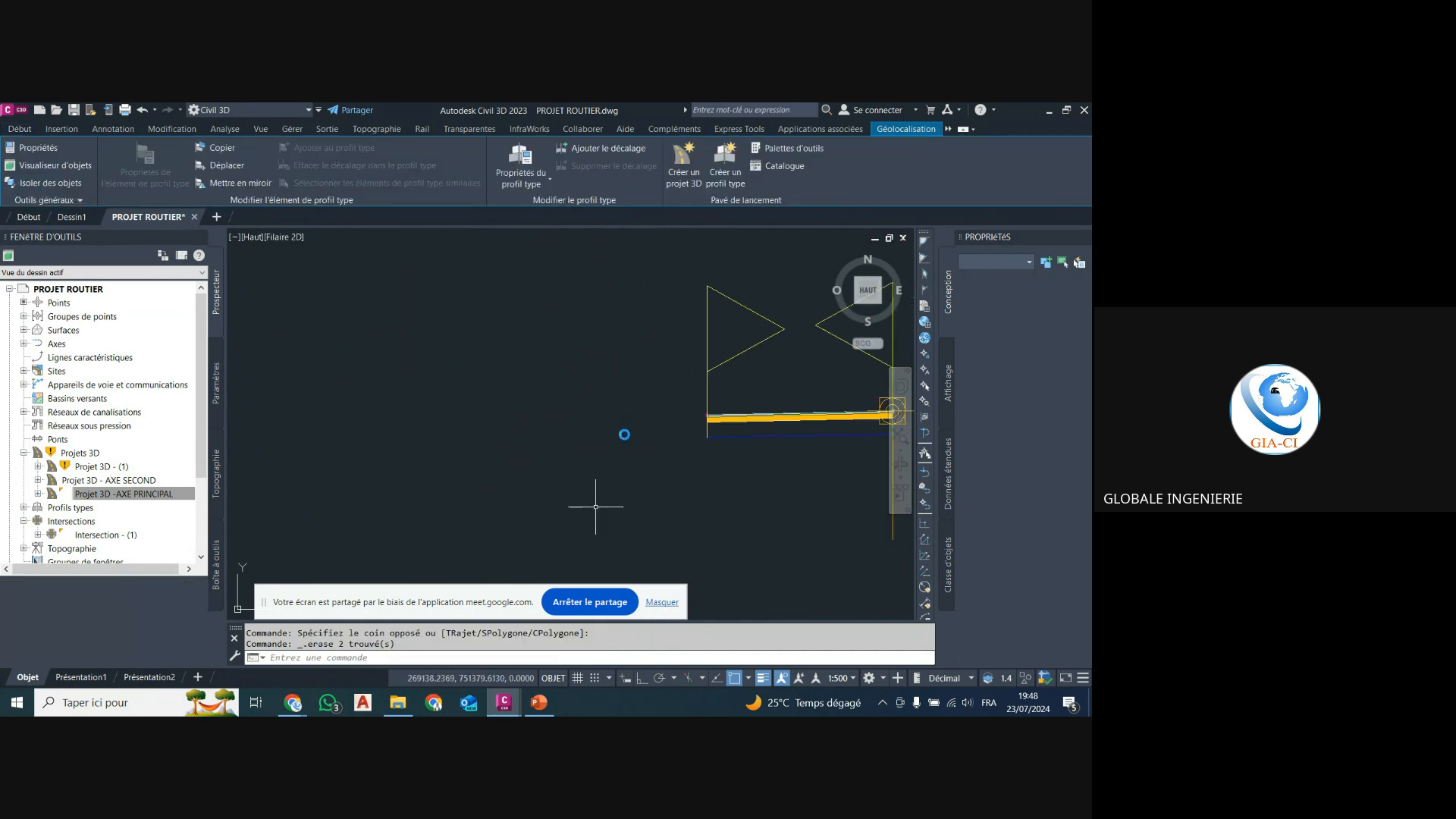
Copy the Secondary Road Full Section's left shoulder, ditch and daylight elements to the lane's outer edge in Primary Road Half Section - Daylight Left.
scroll(602, 315, down, 12)
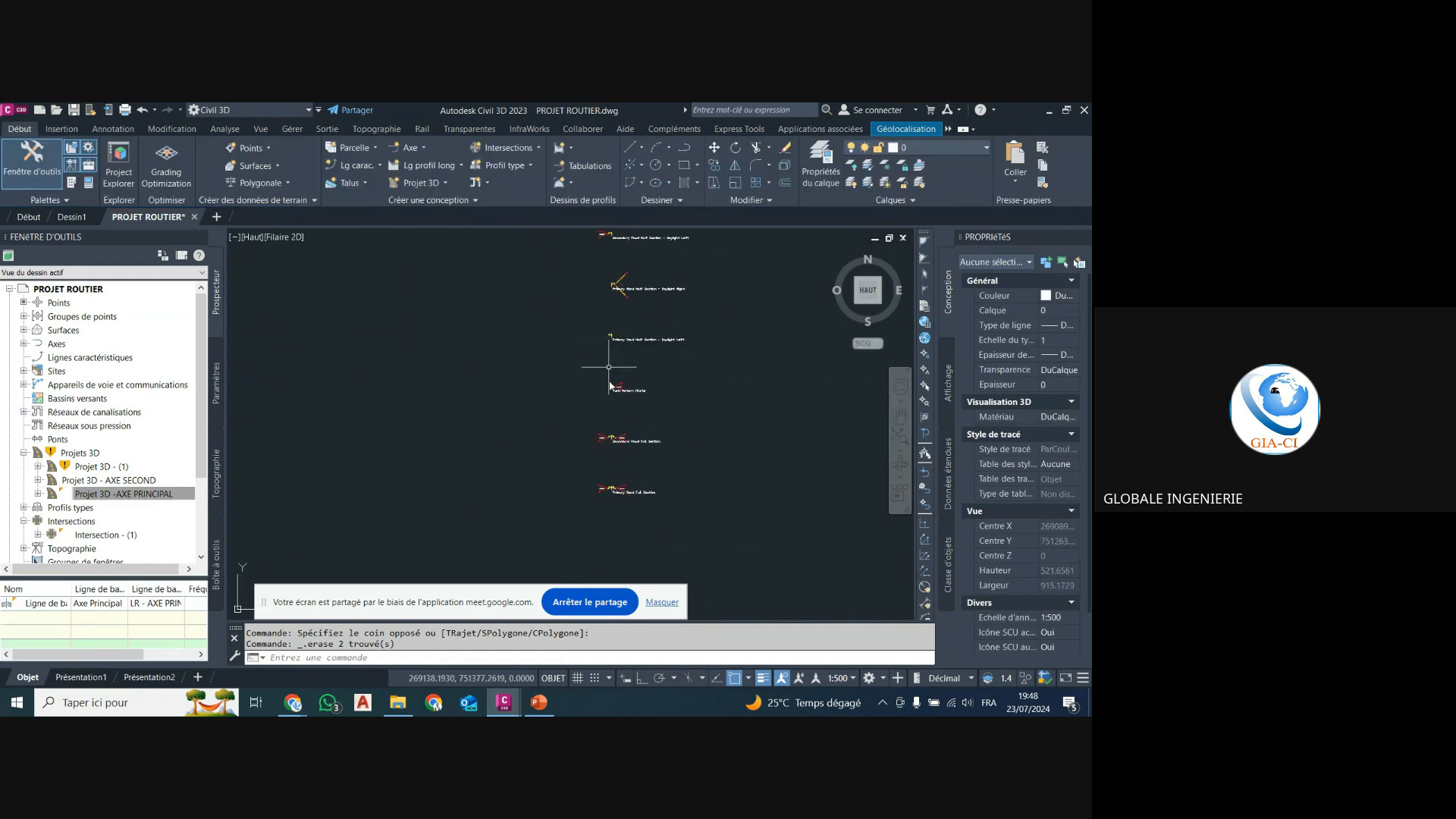
scroll(610, 434, up, 15)
click(625, 364)
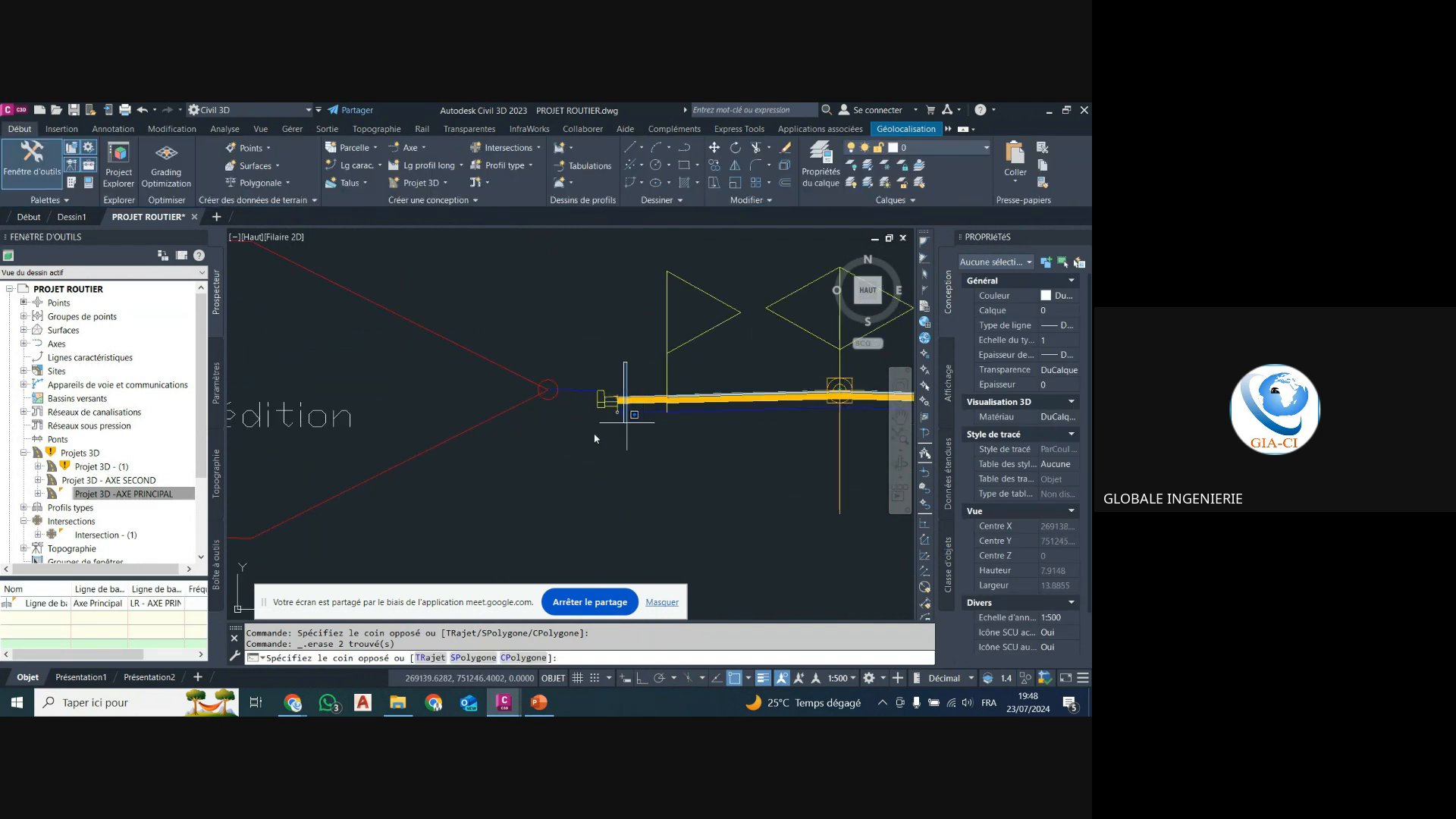
click(499, 447)
click(222, 147)
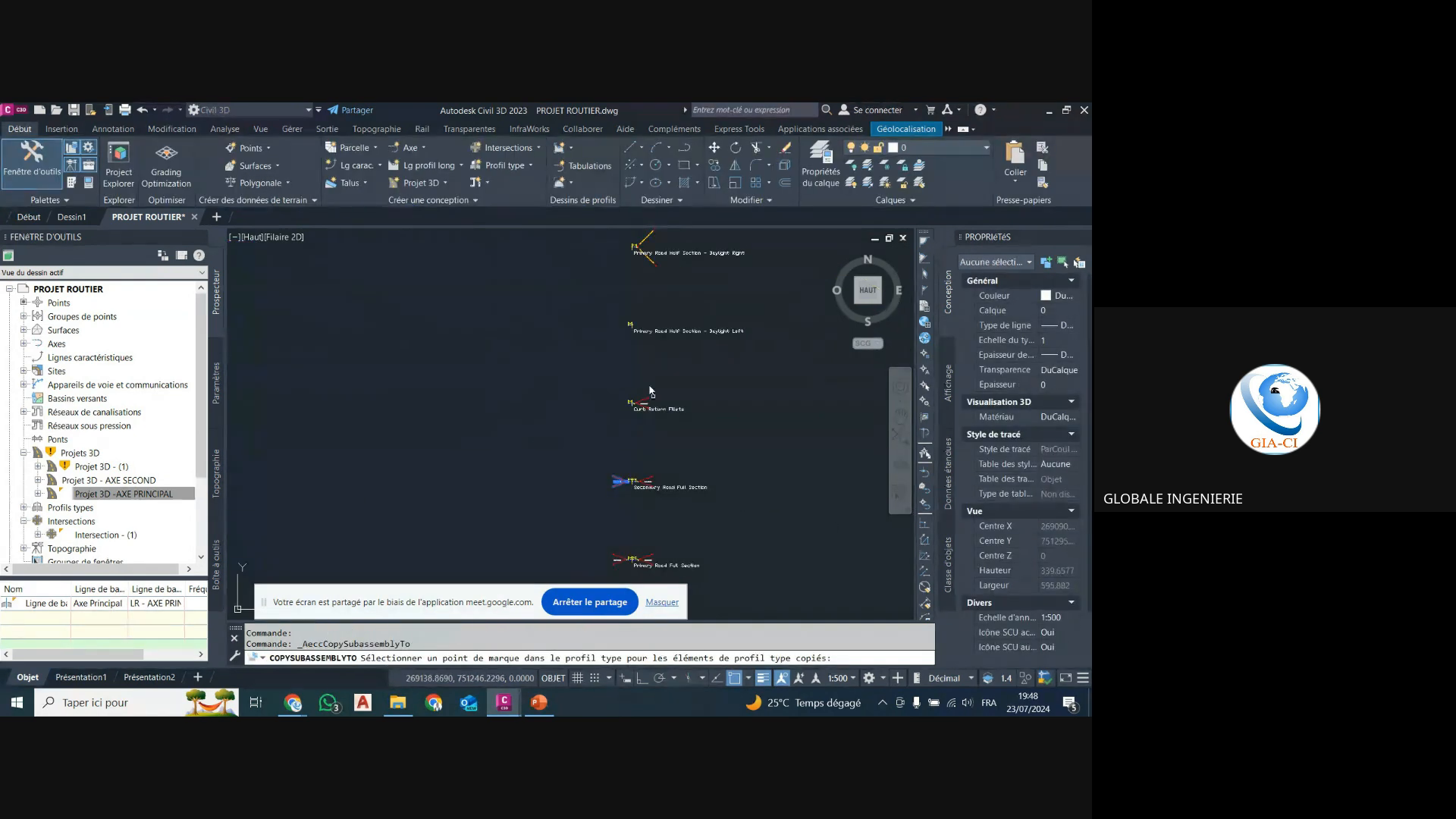
scroll(624, 337, up, 20)
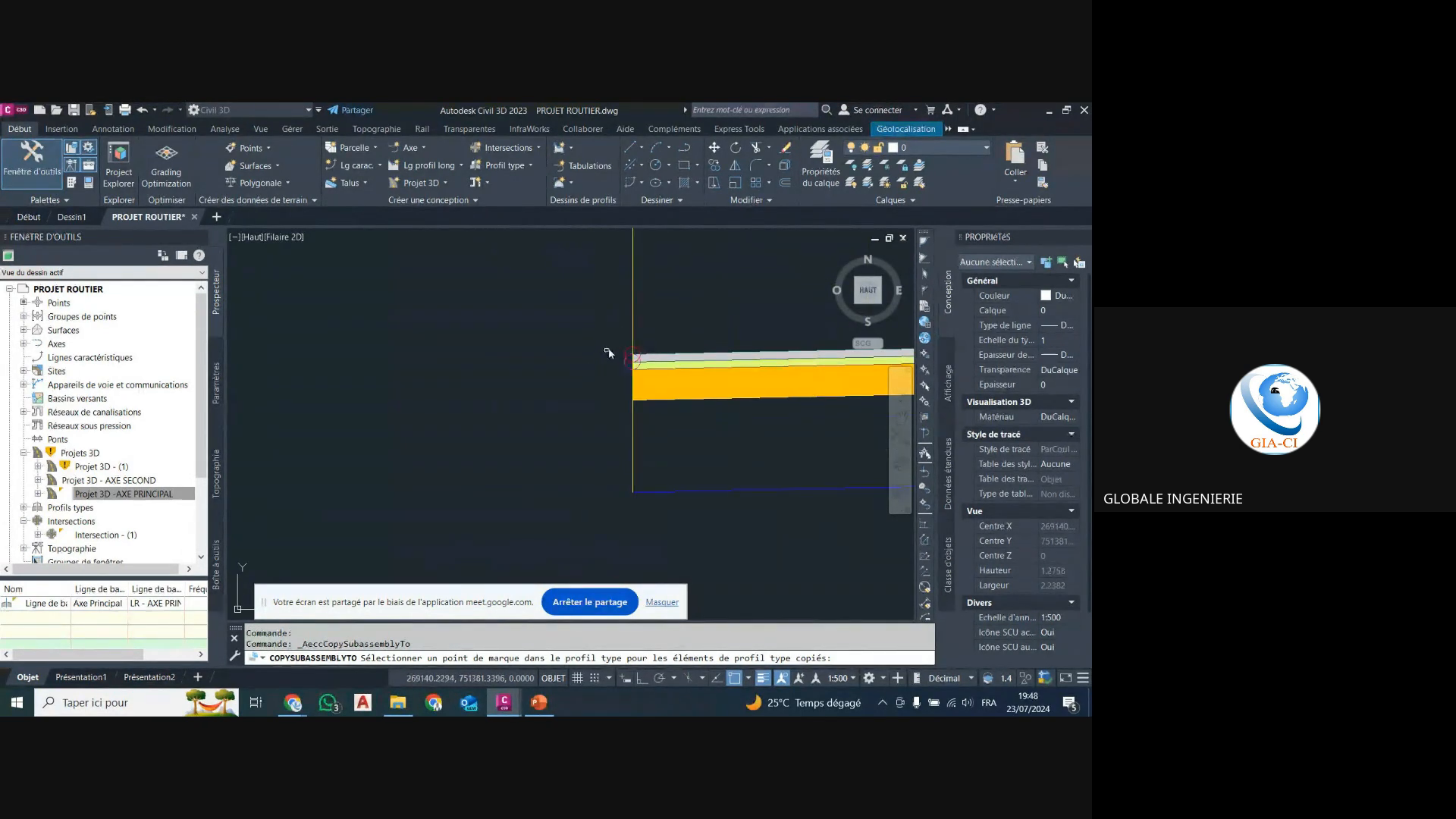
scroll(610, 353, up, 2)
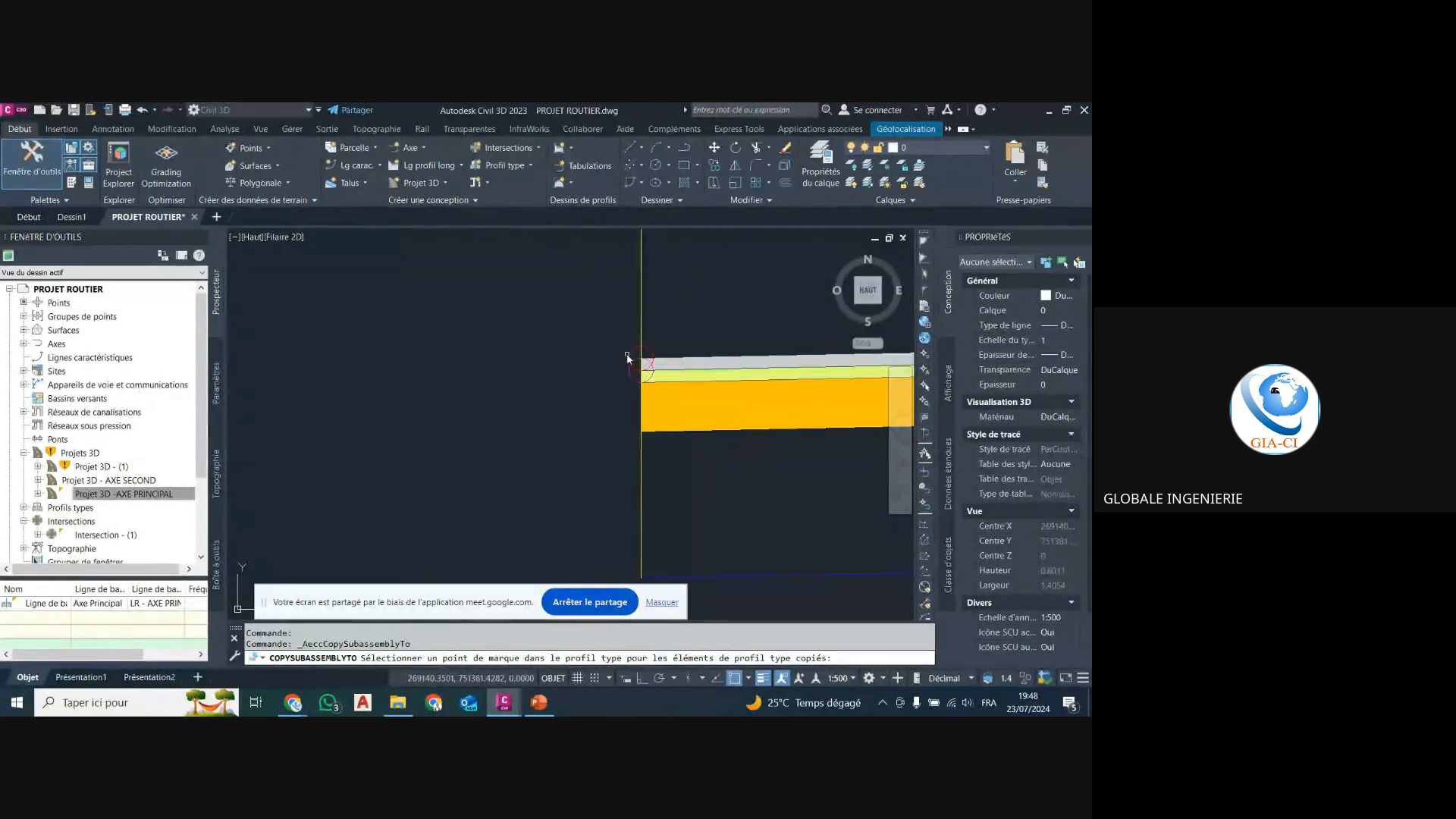
click(641, 361)
scroll(572, 351, down, 11)
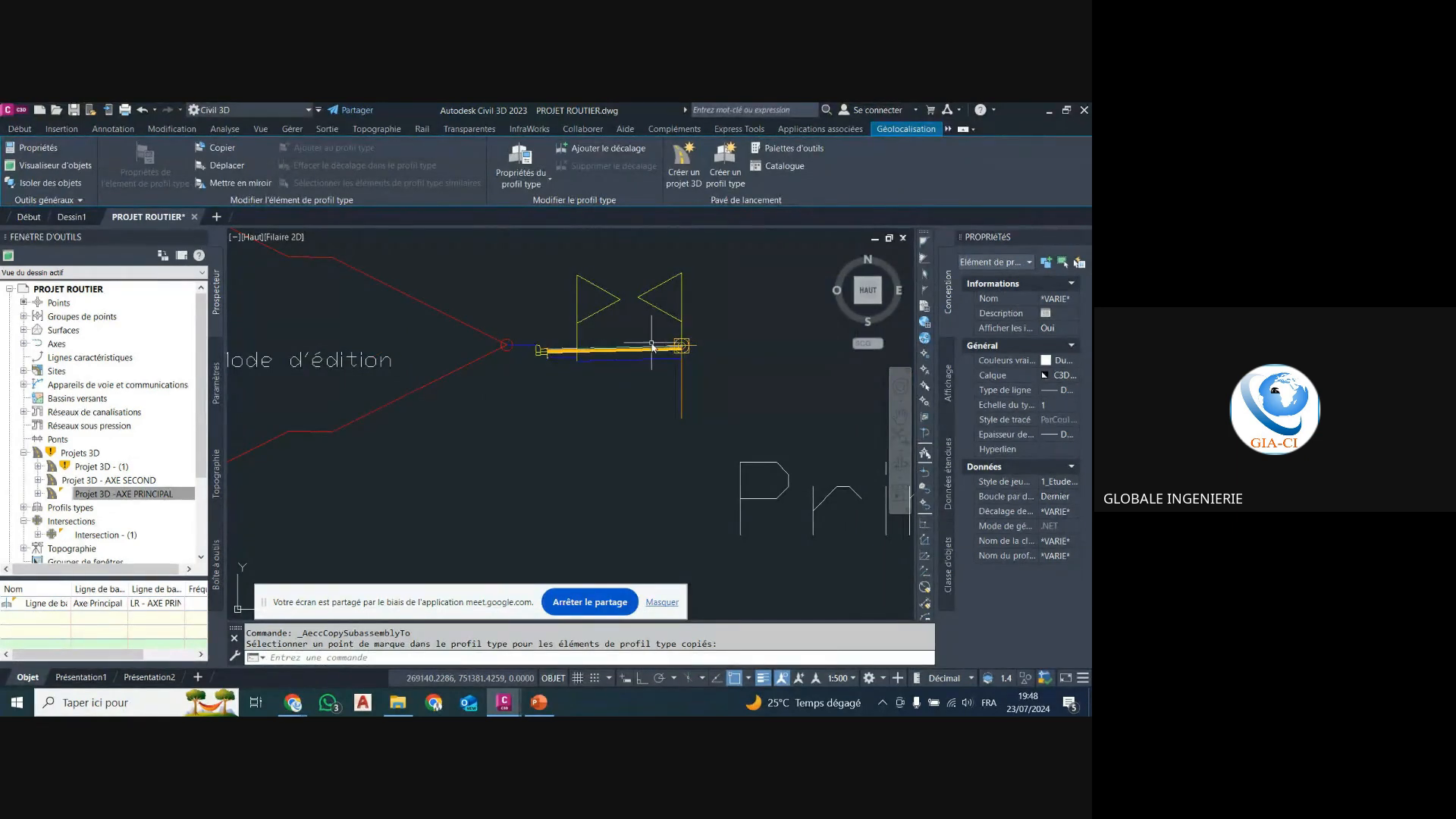
scroll(696, 348, up, 5)
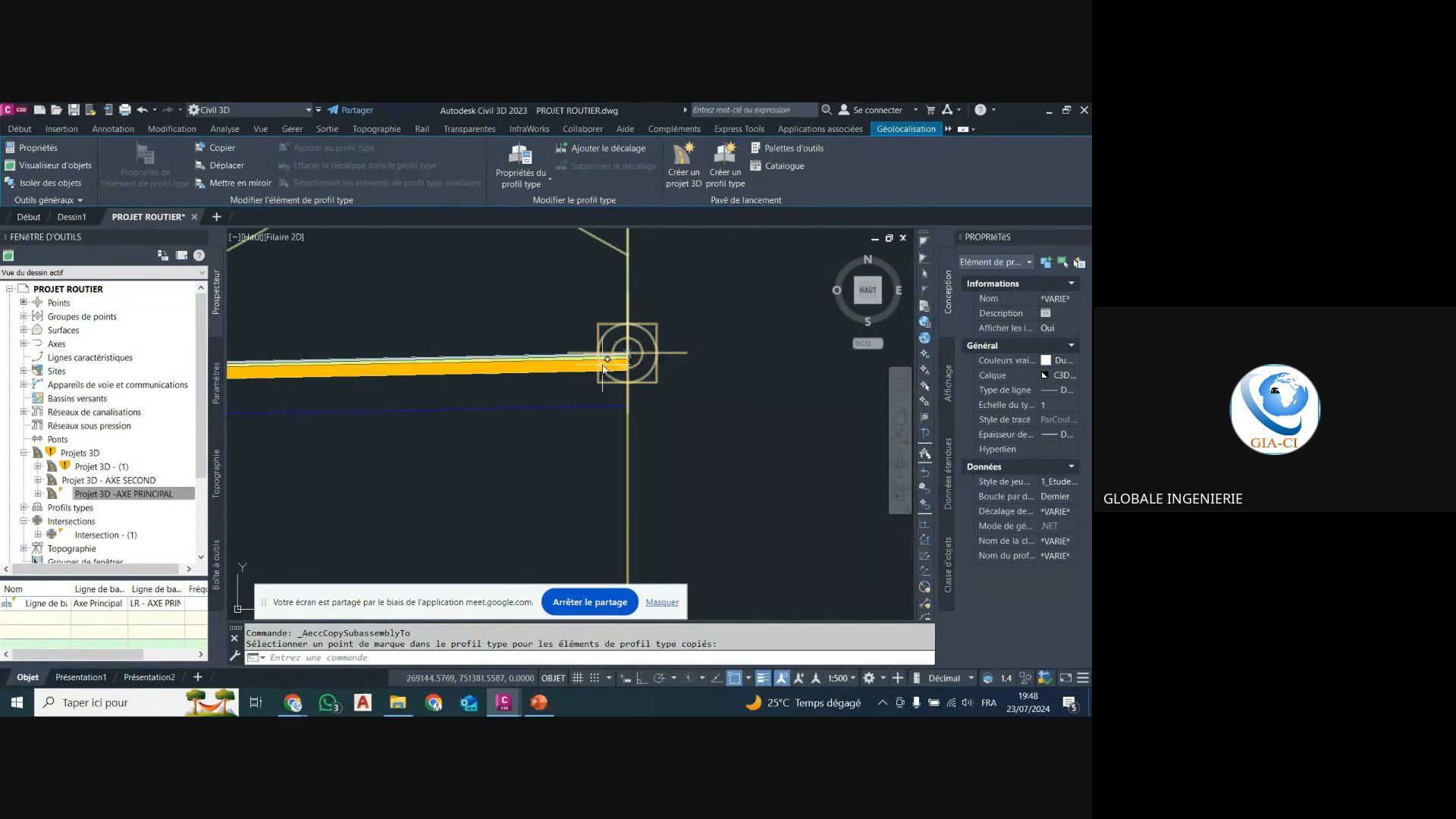
scroll(632, 364, down, 5)
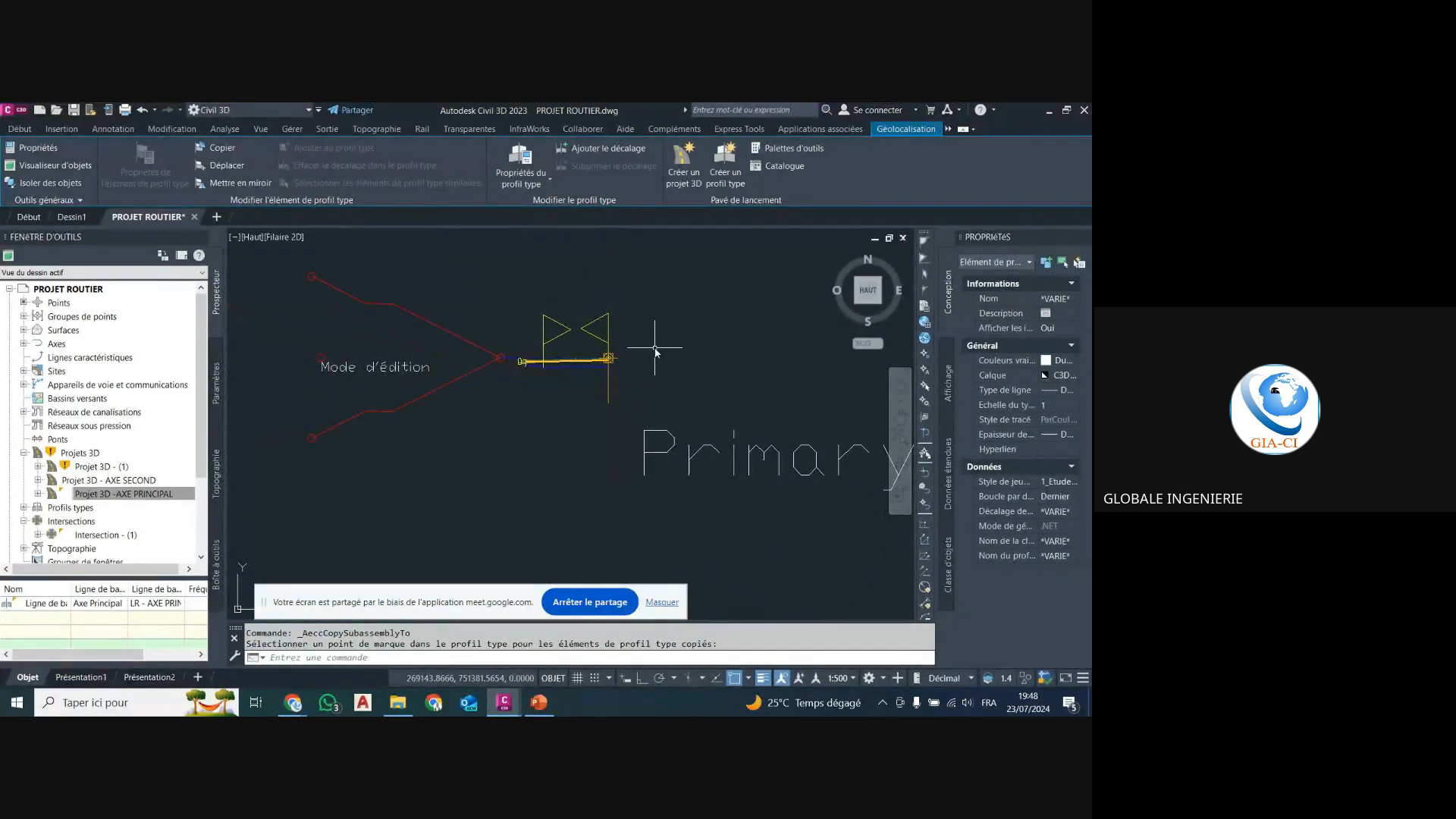
scroll(504, 361, up, 4)
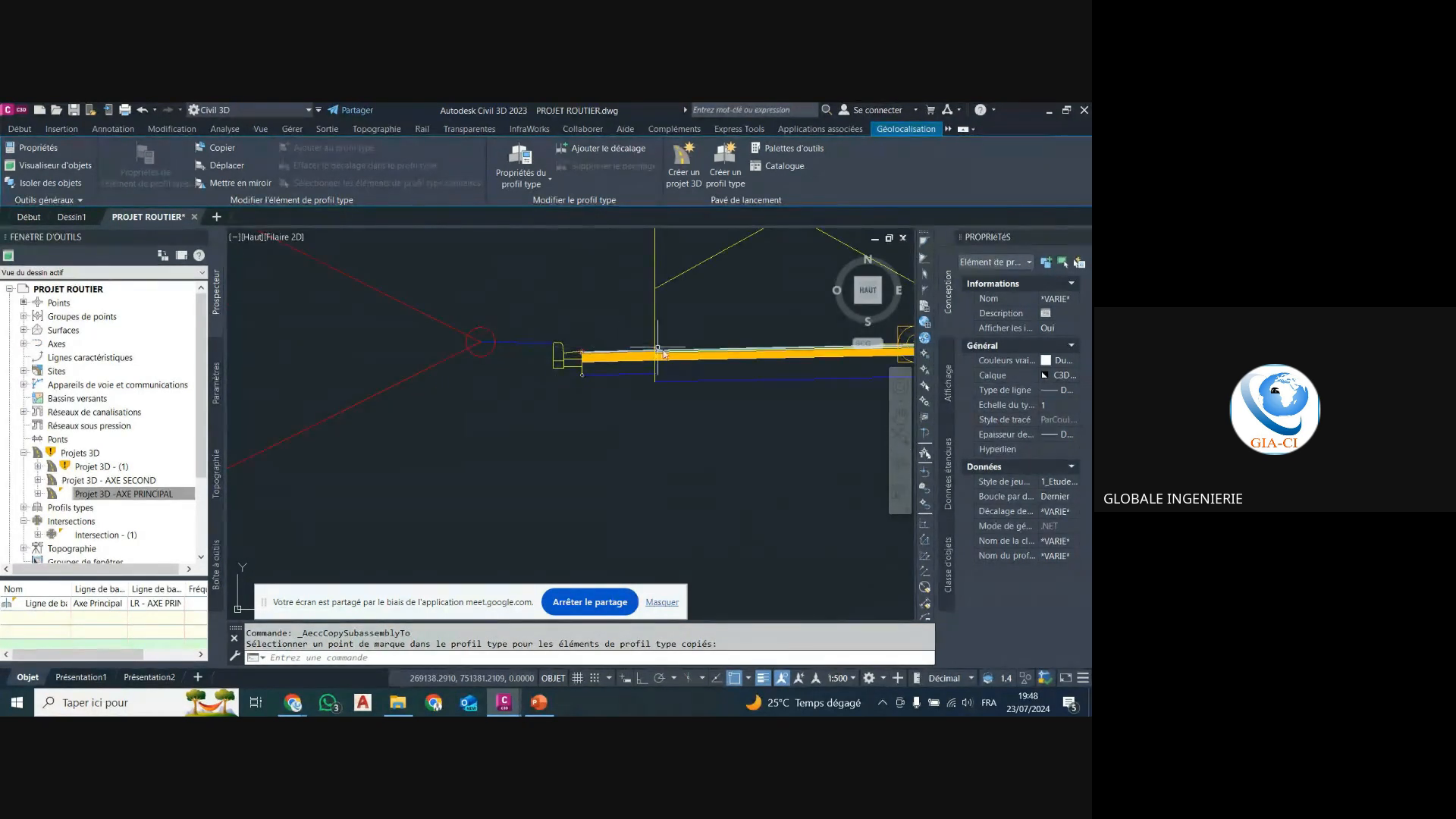
key(Escape)
key(Escape)
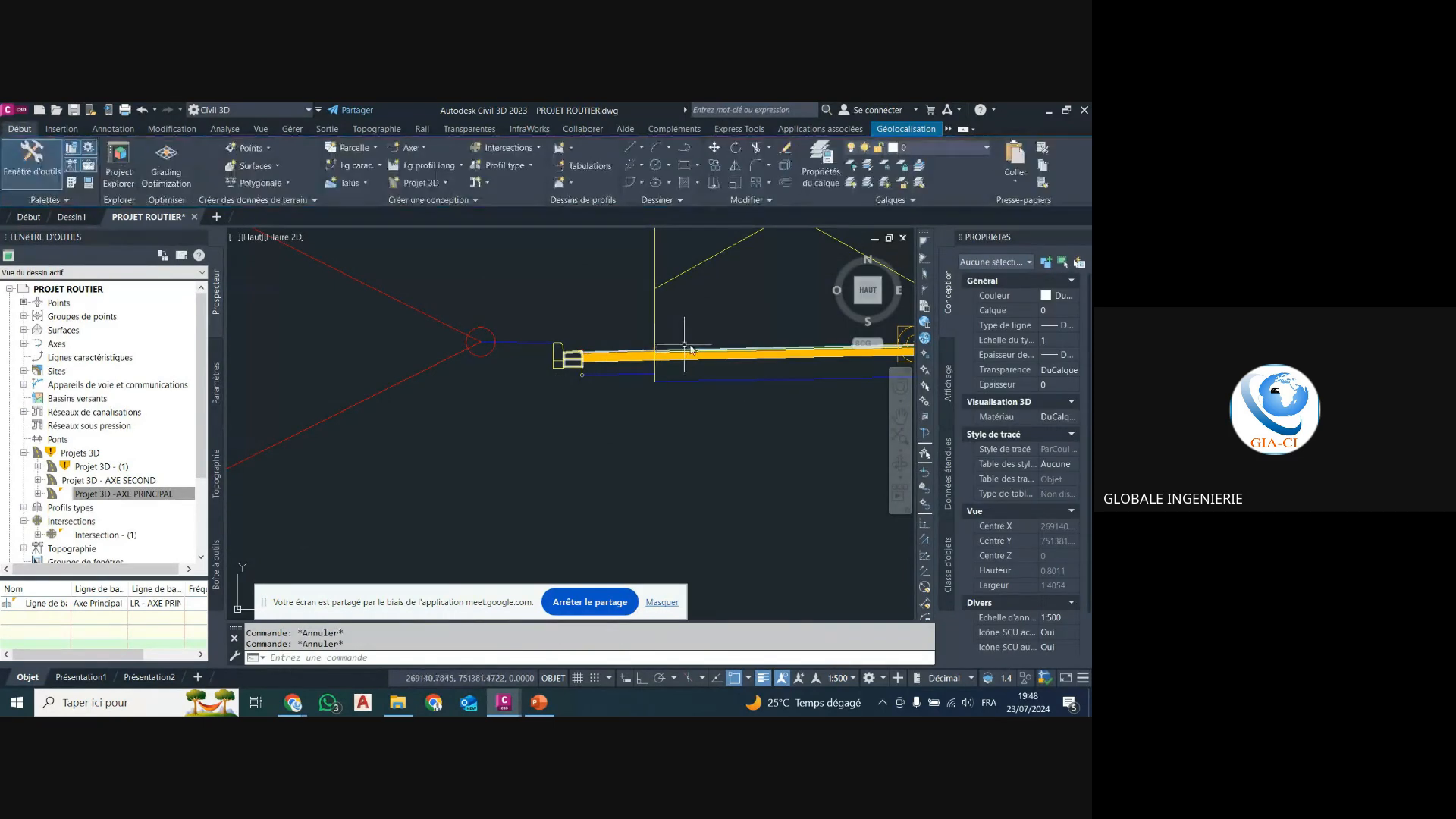
Set the Primary Road Half Section - Daylight Left lane's width to 3.5 m and its default slope to -2.5%.
click(697, 355)
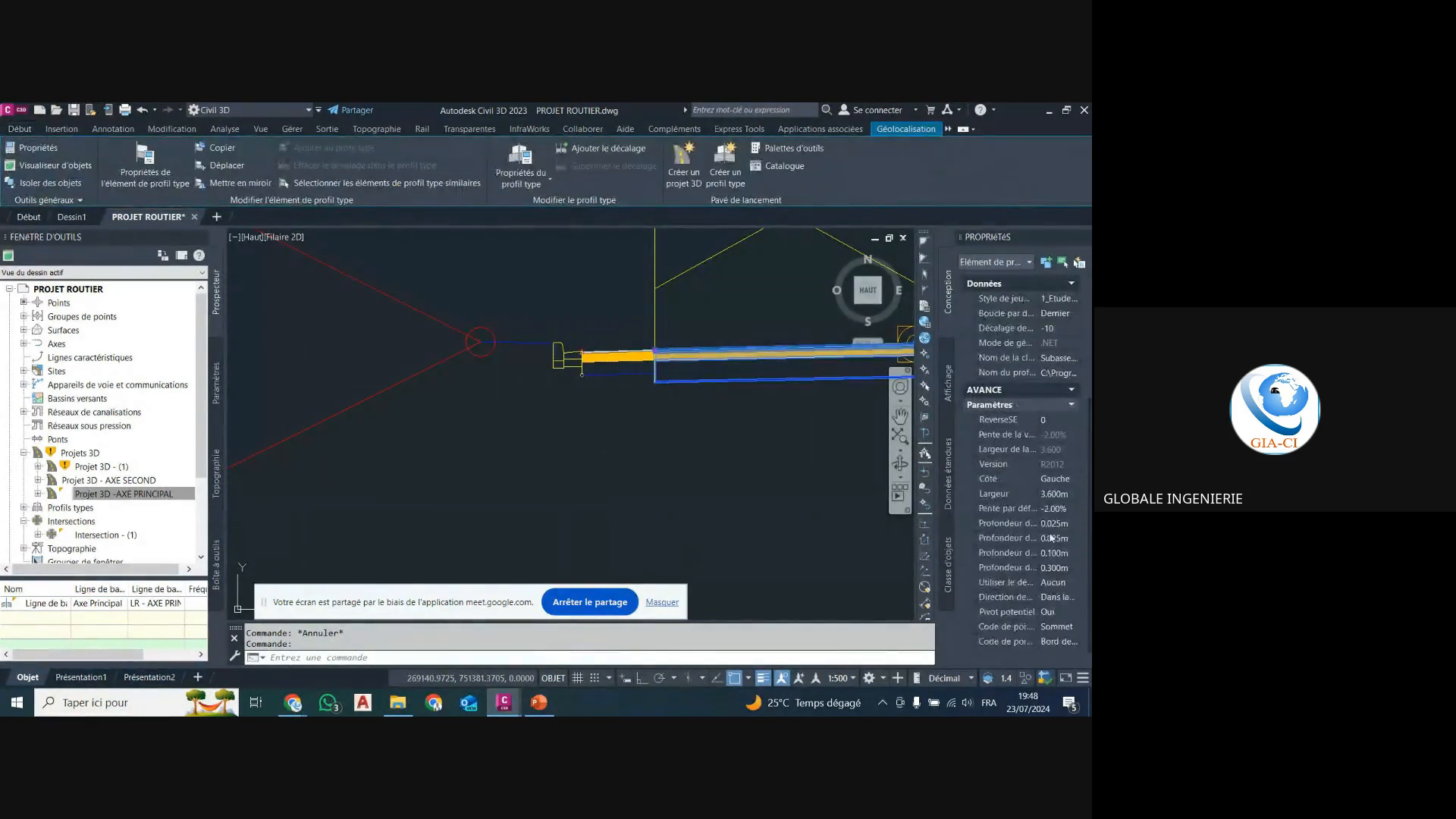
click(1058, 495)
text(3.5)
key(Tab)
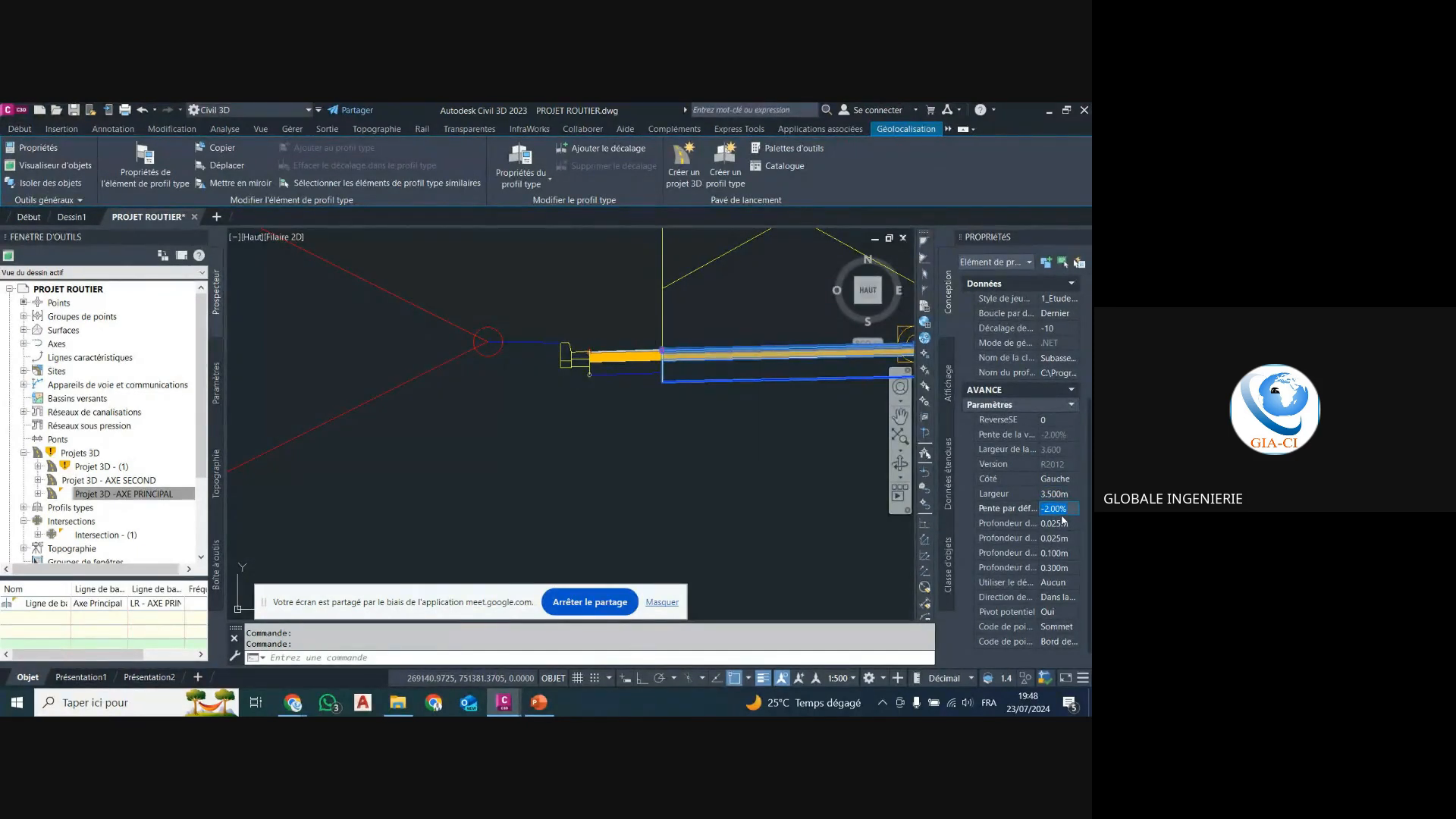
text(-2.5)
key(Tab)
Set the Daylight Left half section lane's four successive layer depths to 0.05, 0, 0.12 and 0.18 m.
text(0)
key(Tab)
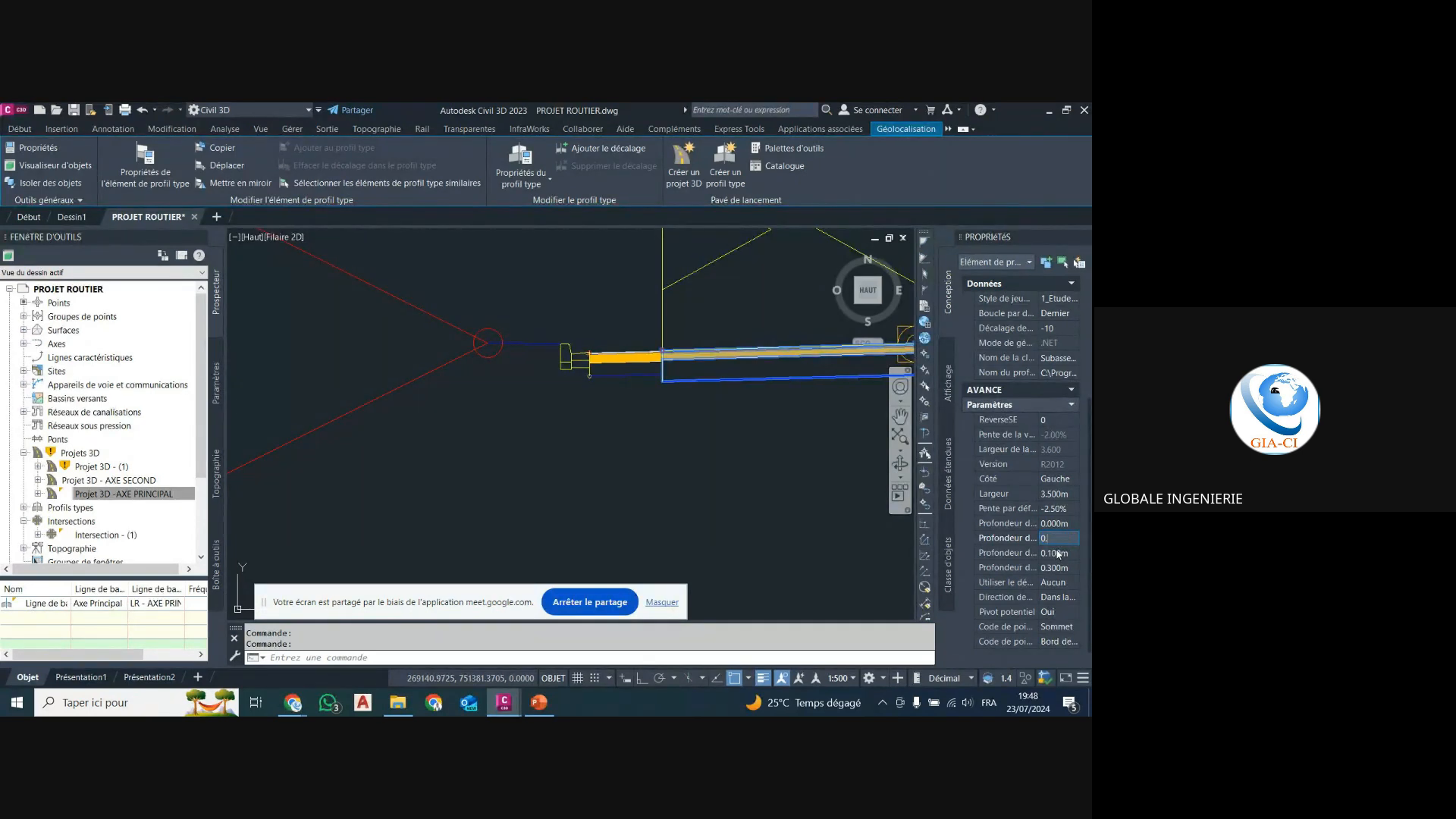
text(0.)
key(Return)
click(1059, 523)
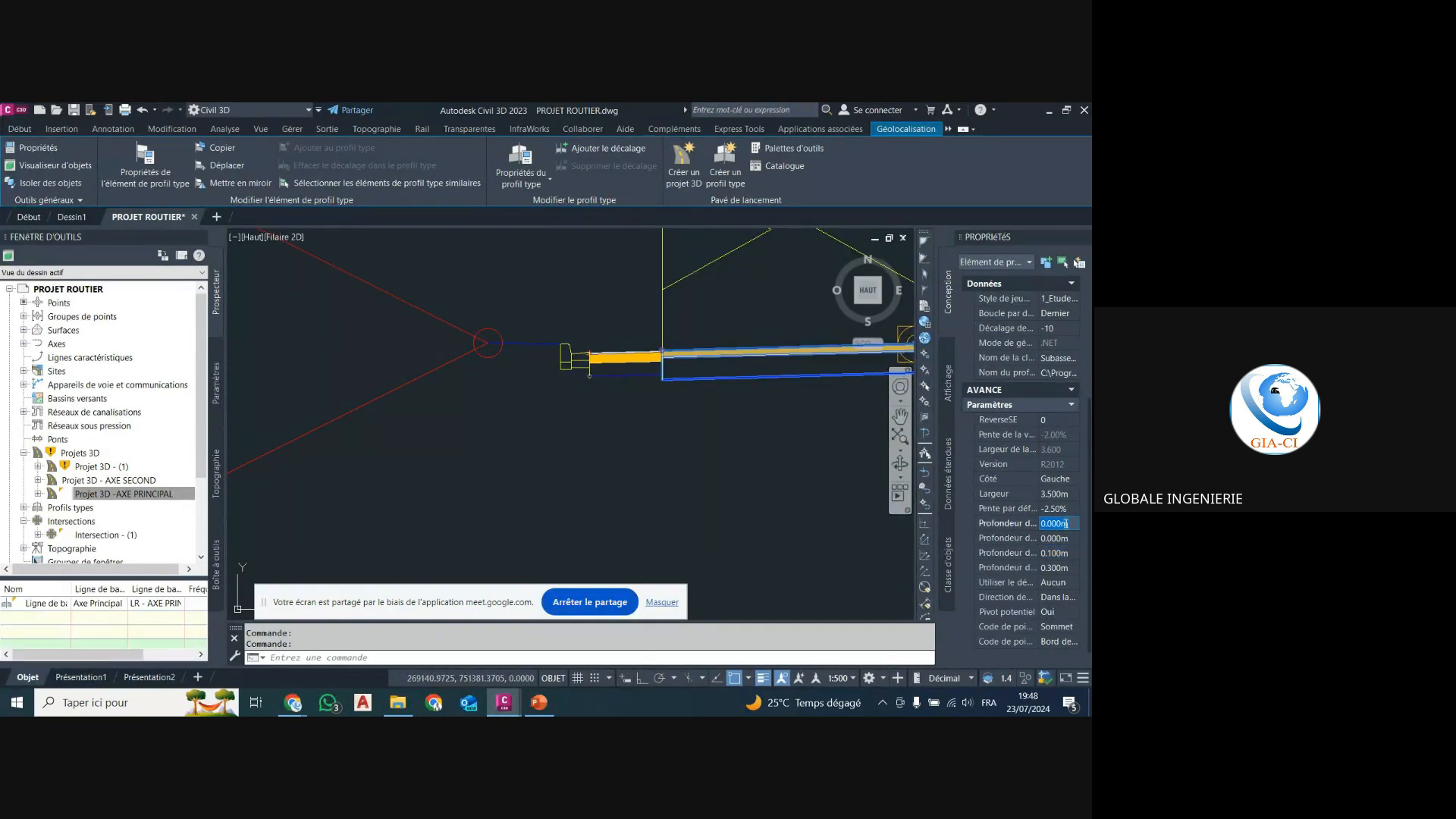
key(Return)
click(1062, 553)
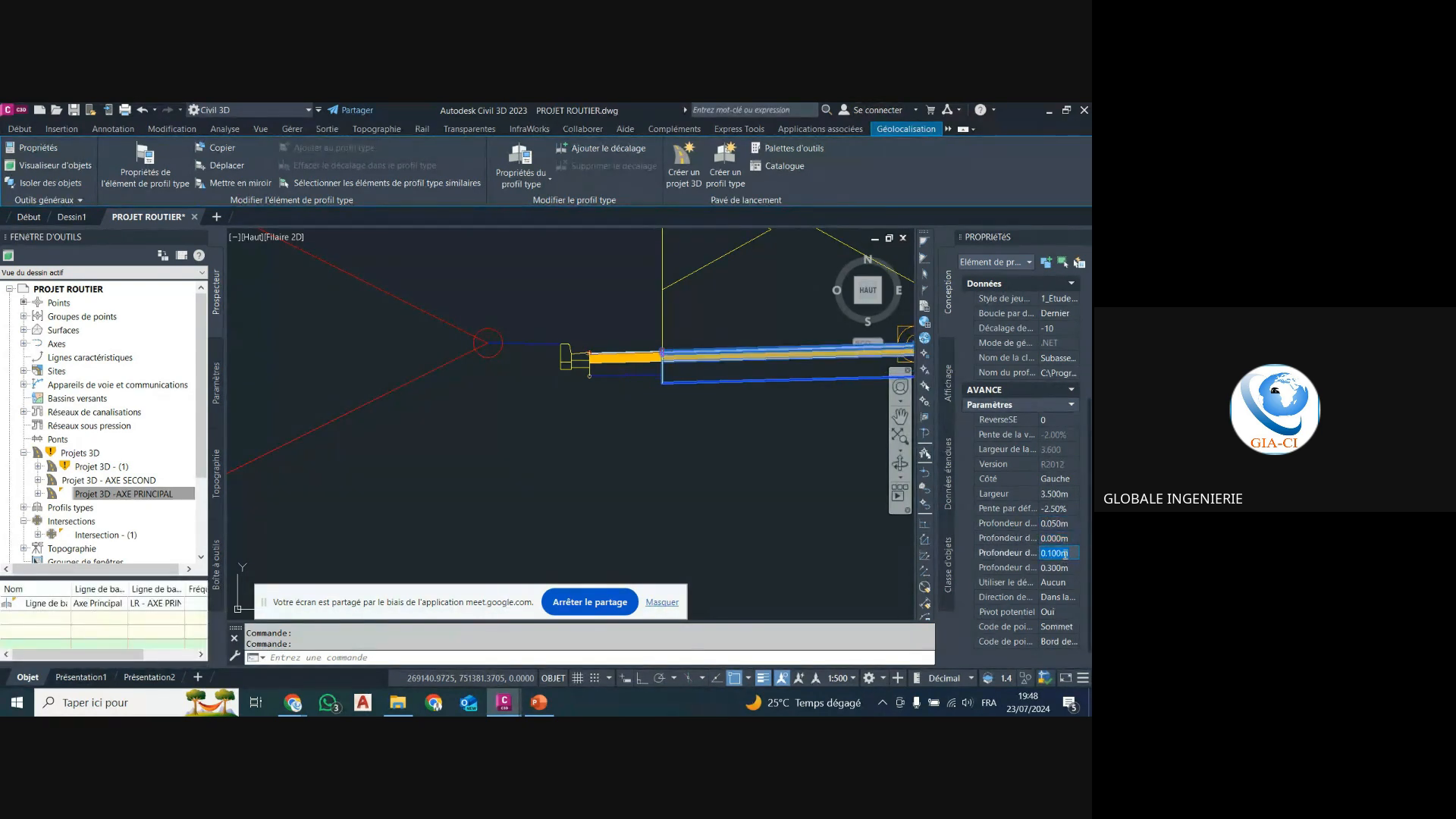
text(0.12)
key(Return)
click(1060, 568)
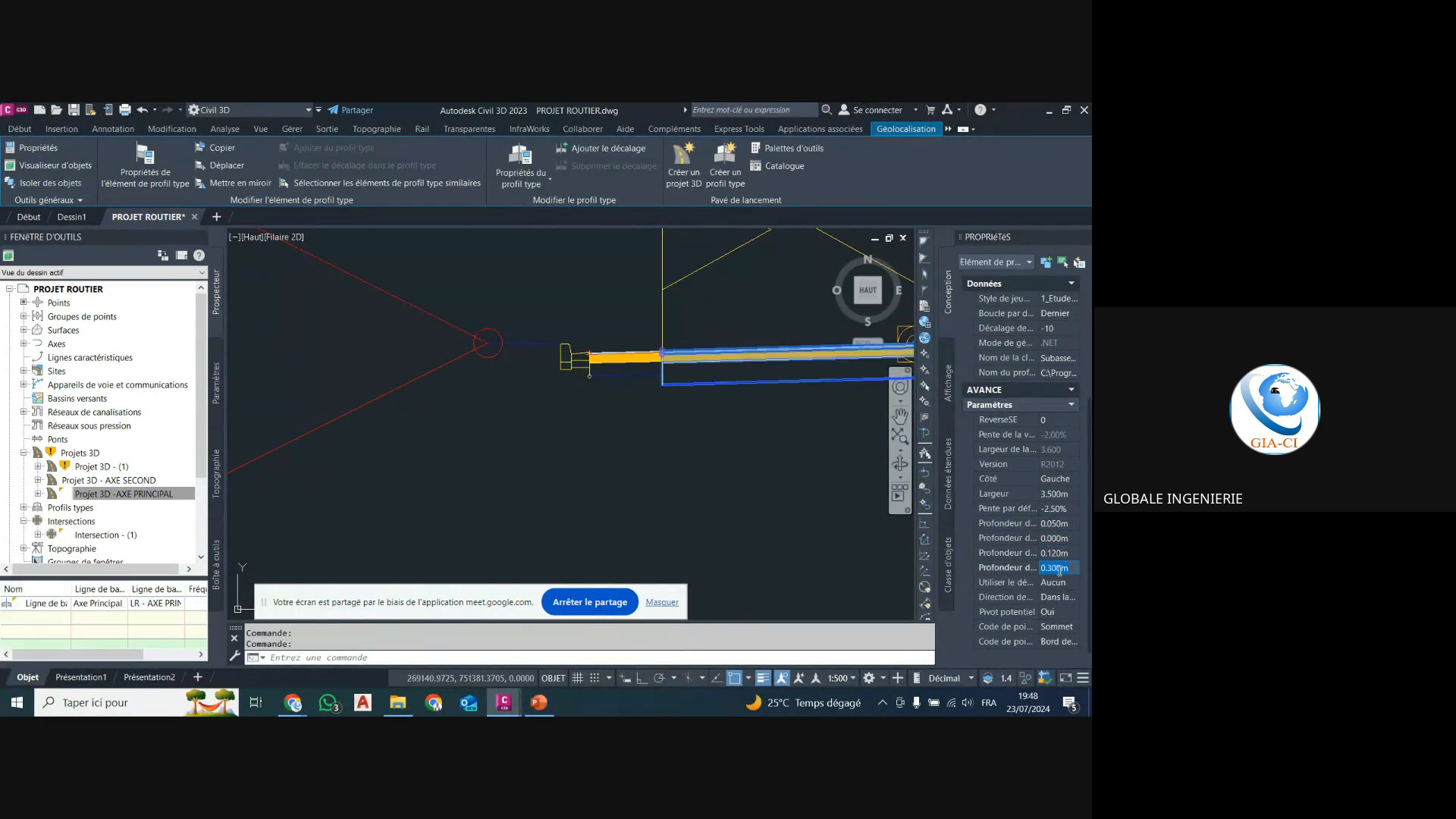
text(0.18)
key(Return)
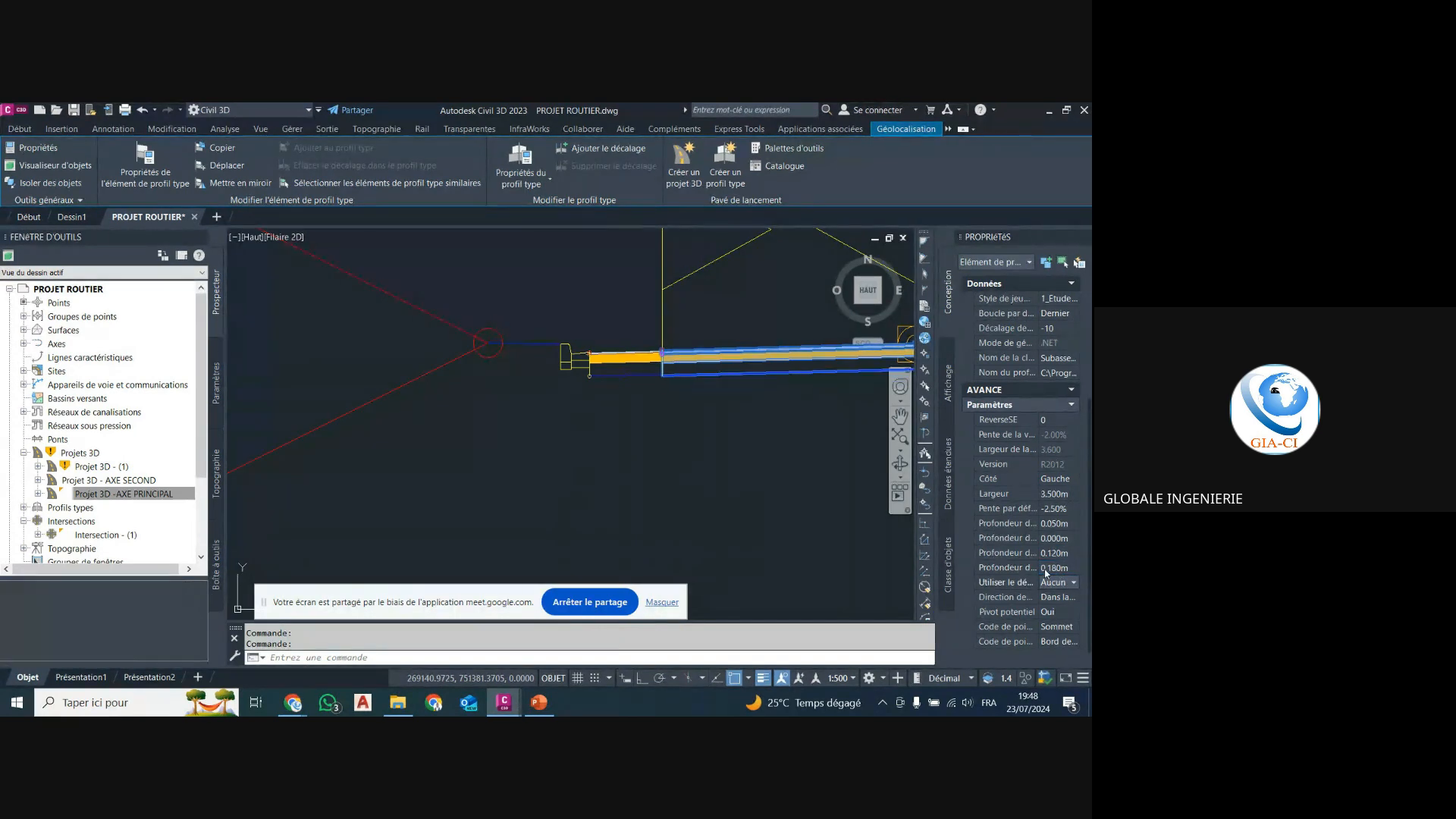
key(Escape)
Delete the curb and daylight slope elements at the outer edge of the Primary Road Half Section - Daylight Right assembly.
scroll(576, 524, down, 12)
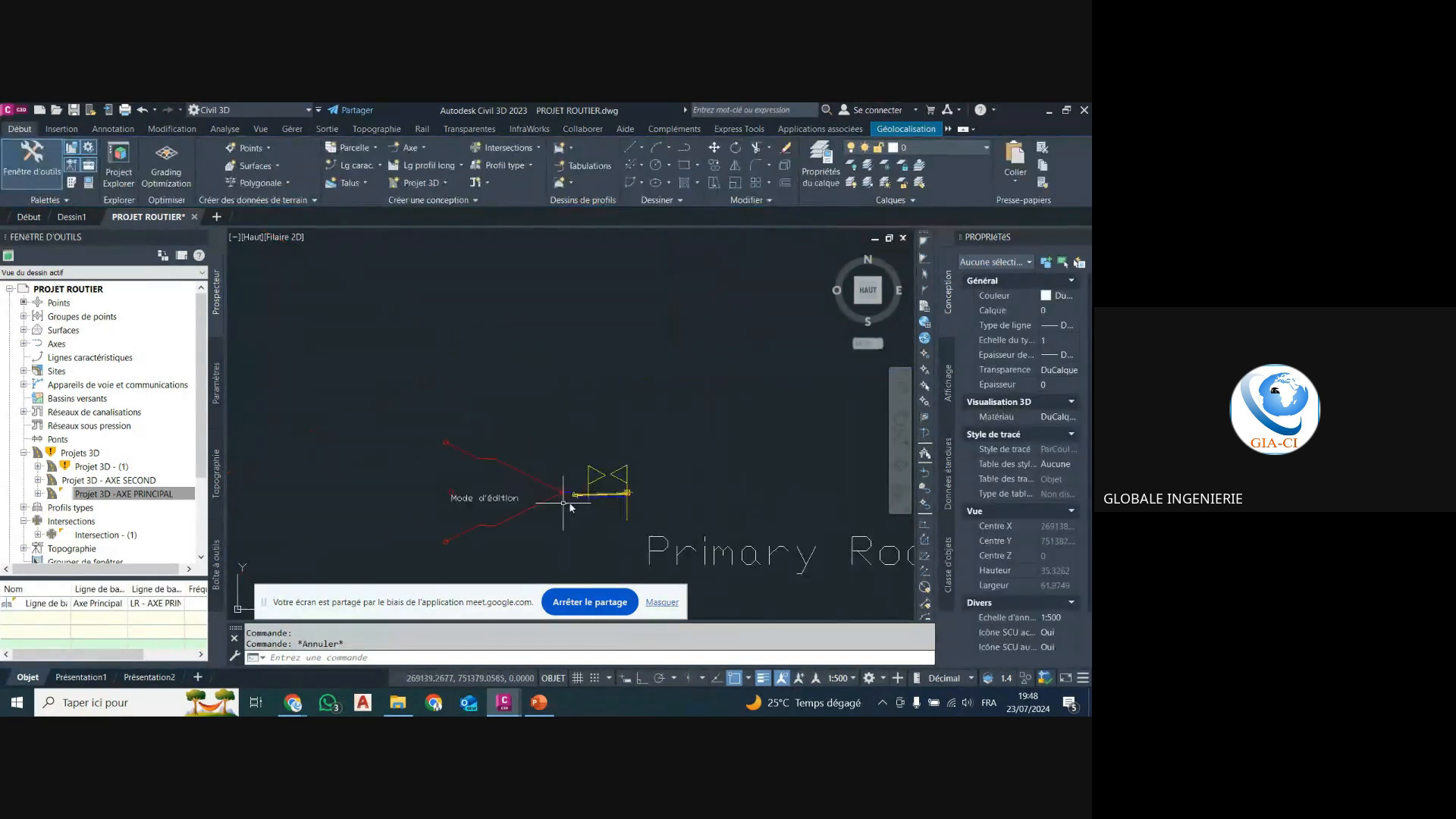
scroll(595, 316, up, 5)
scroll(595, 318, up, 2)
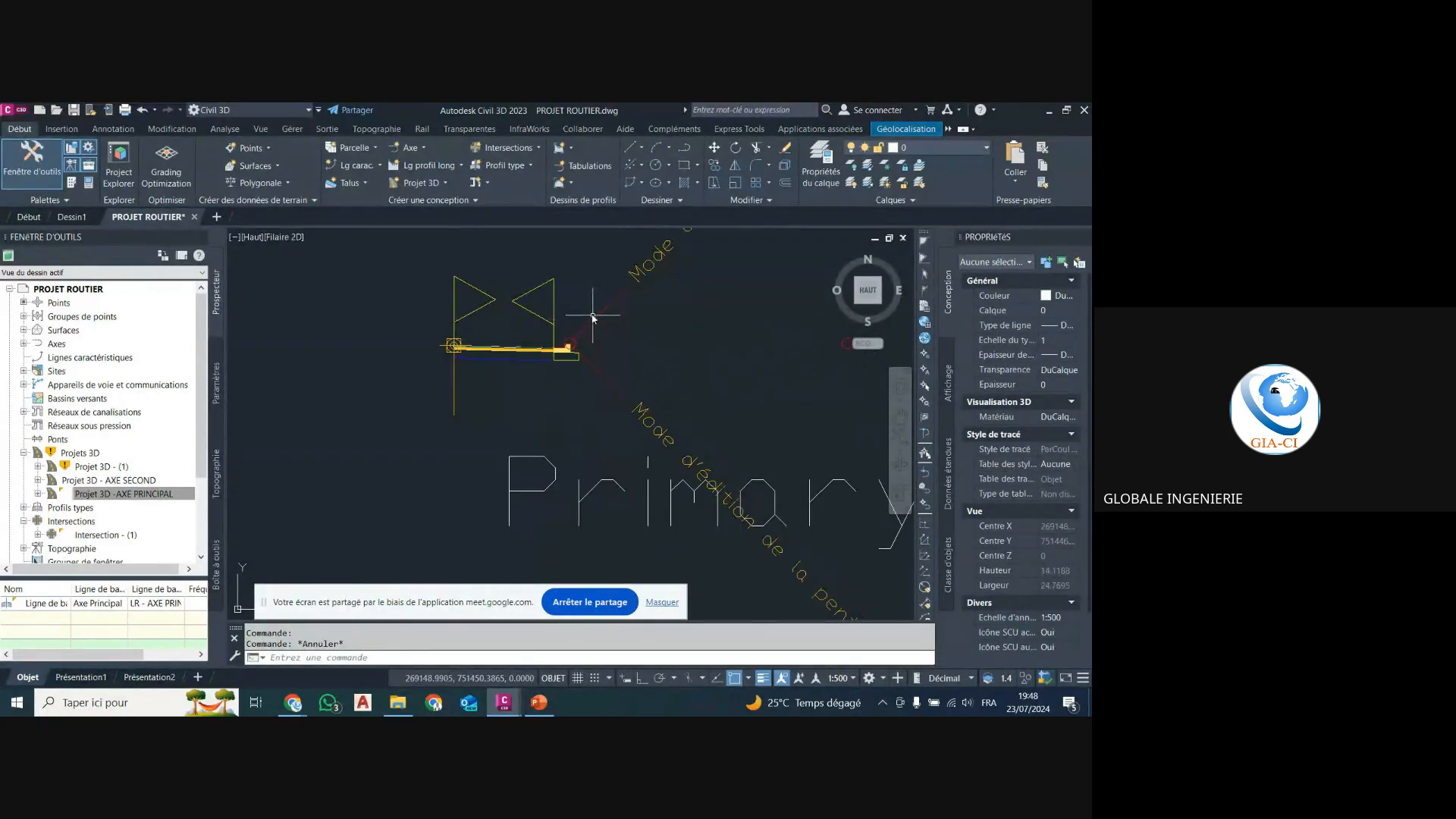
click(588, 310)
click(543, 417)
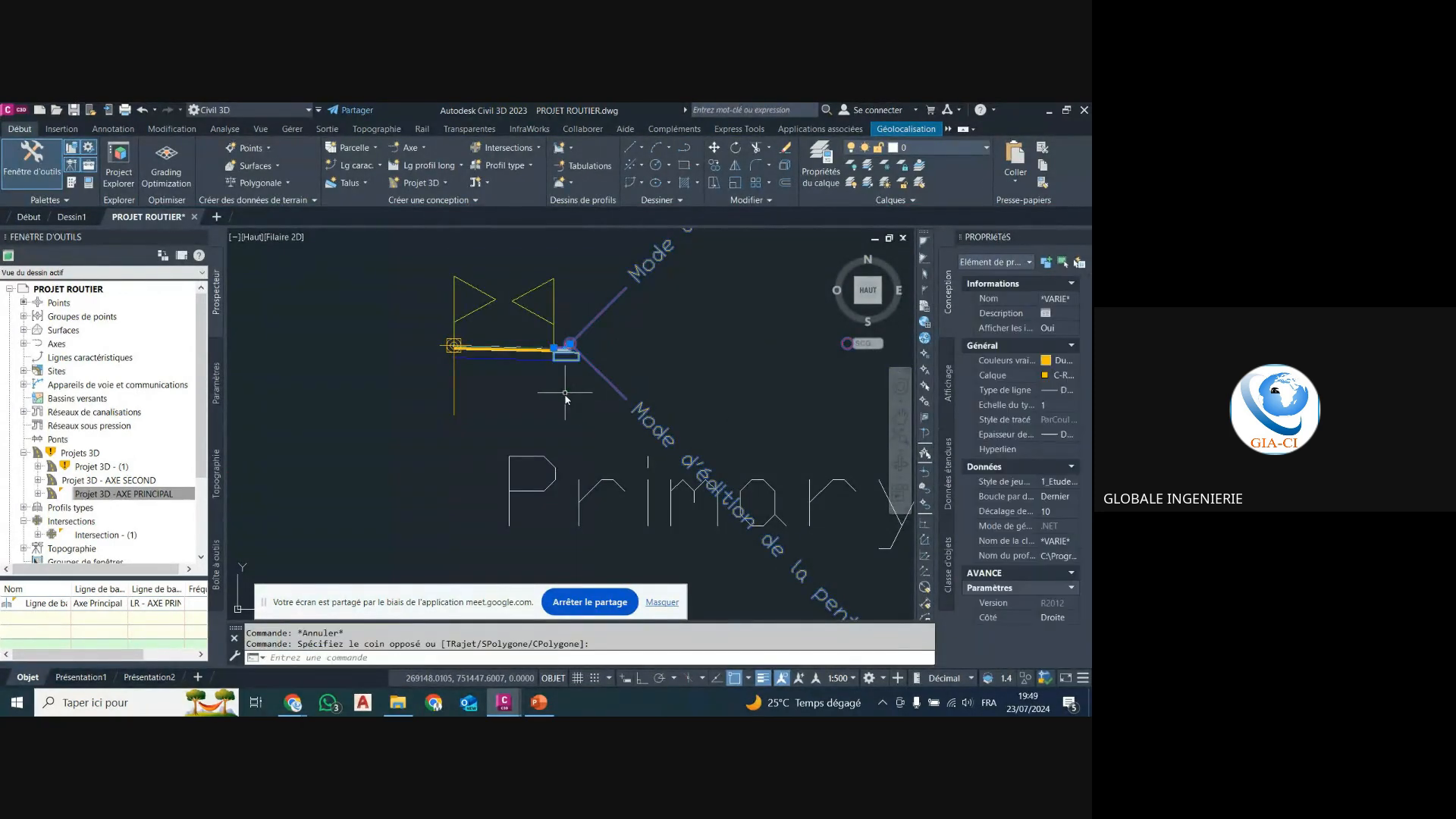
key(Delete)
scroll(581, 391, down, 5)
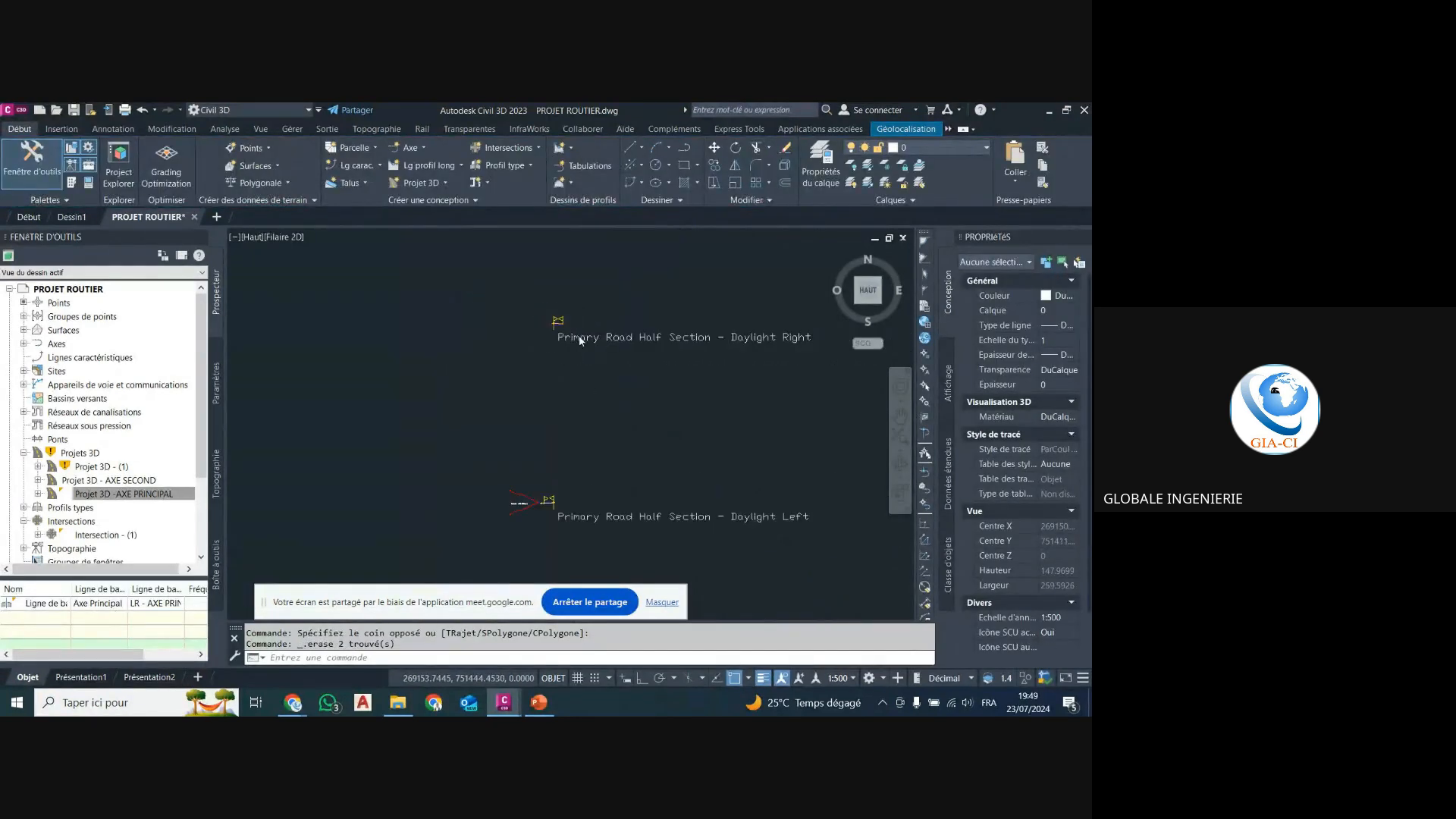
Copy the Secondary Road Full Section's right shoulder, ditch and daylight elements to the lane's outer edge in Primary Road Half Section - Daylight Right.
scroll(585, 392, up, 15)
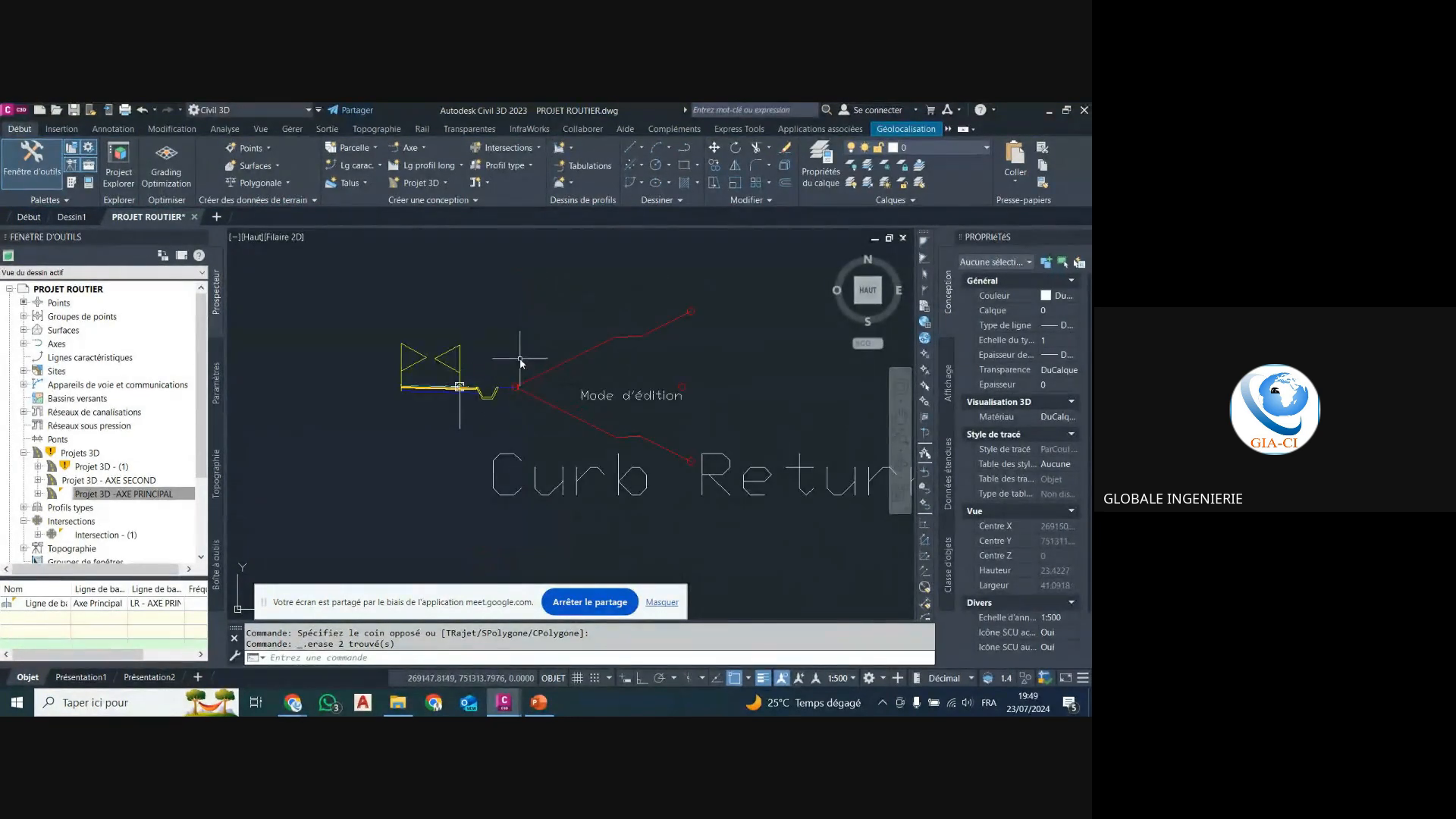
click(586, 344)
key(Escape)
scroll(531, 333, down, 6)
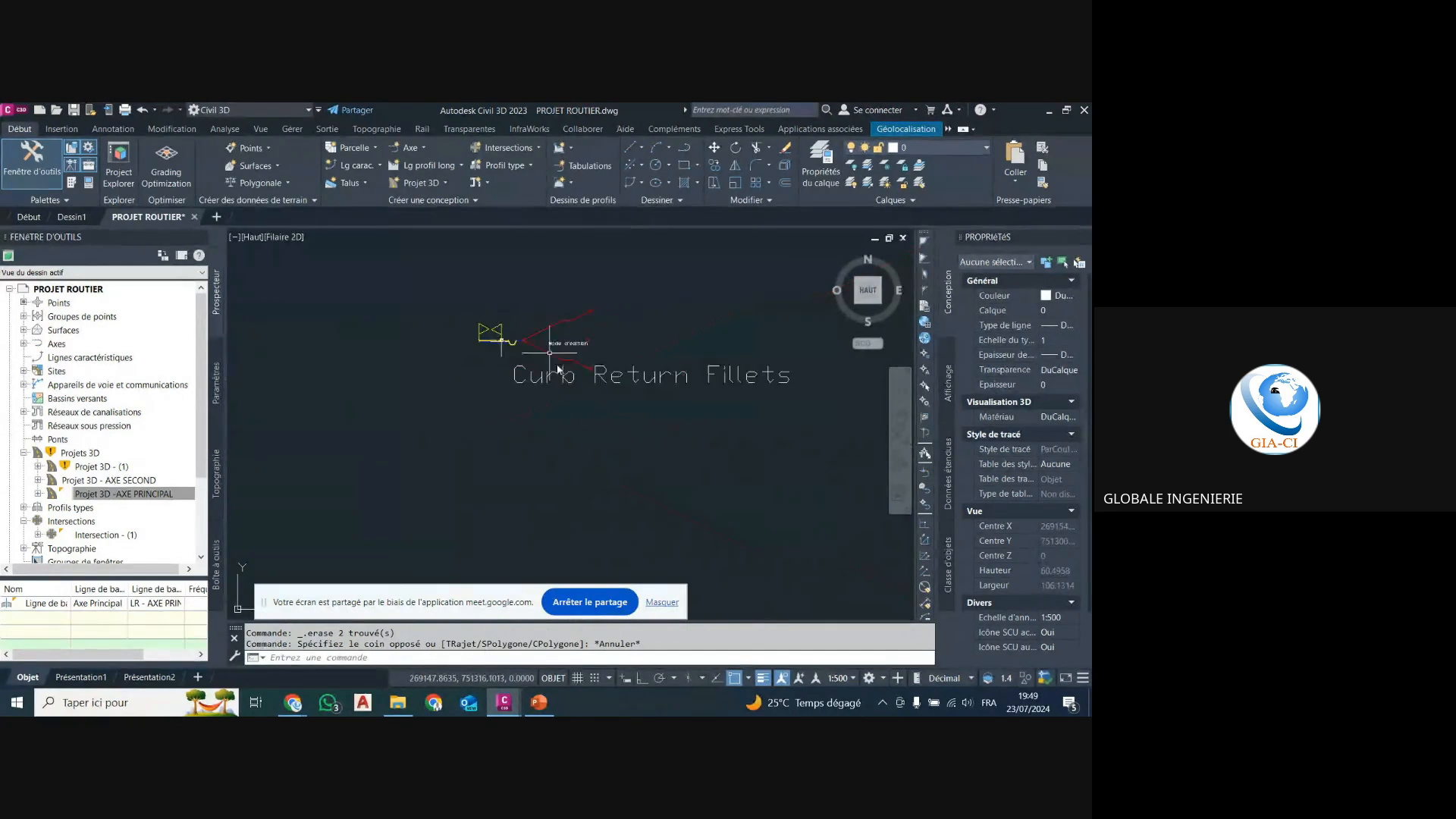
scroll(566, 380, up, 6)
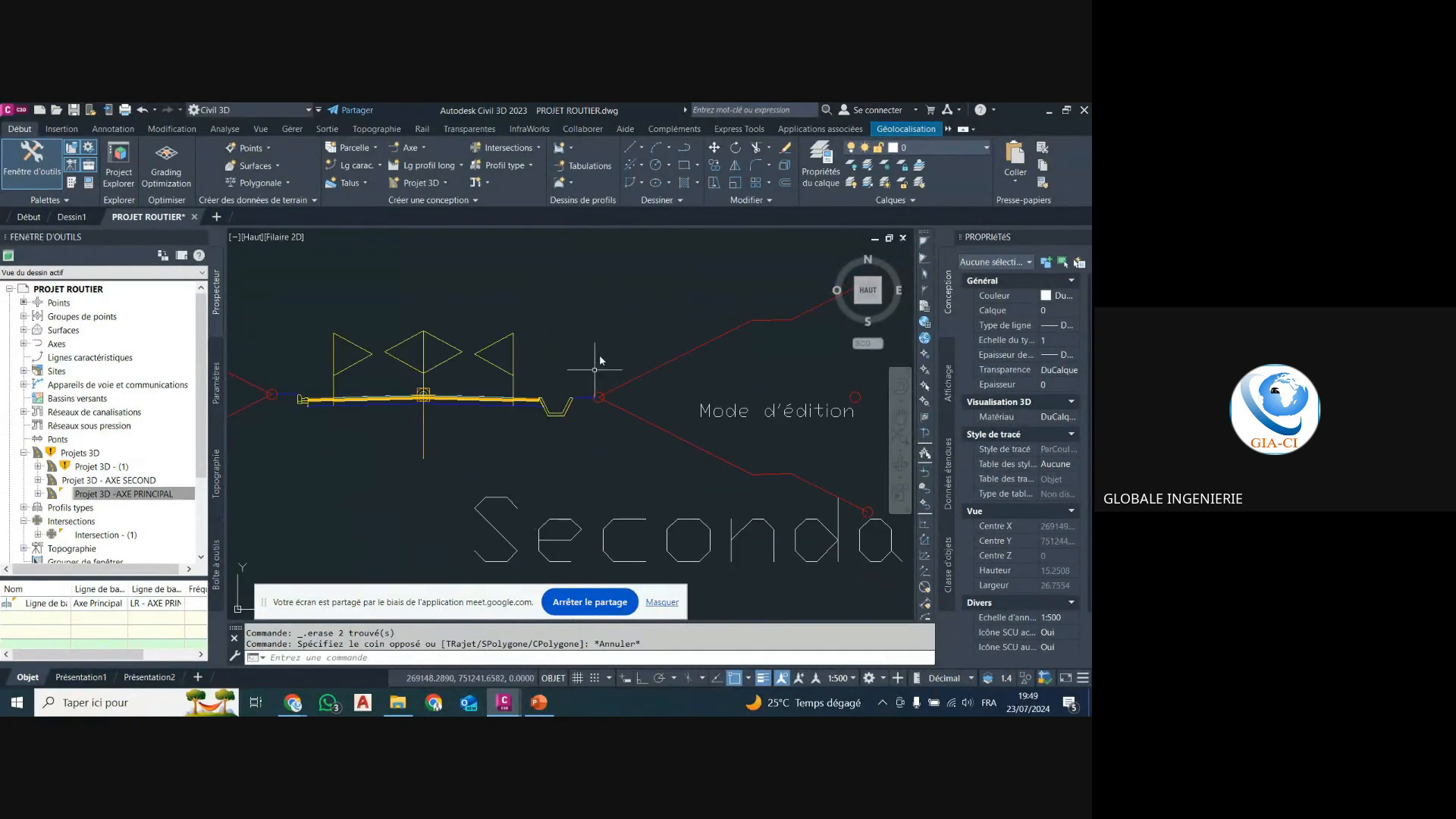
click(590, 426)
click(531, 364)
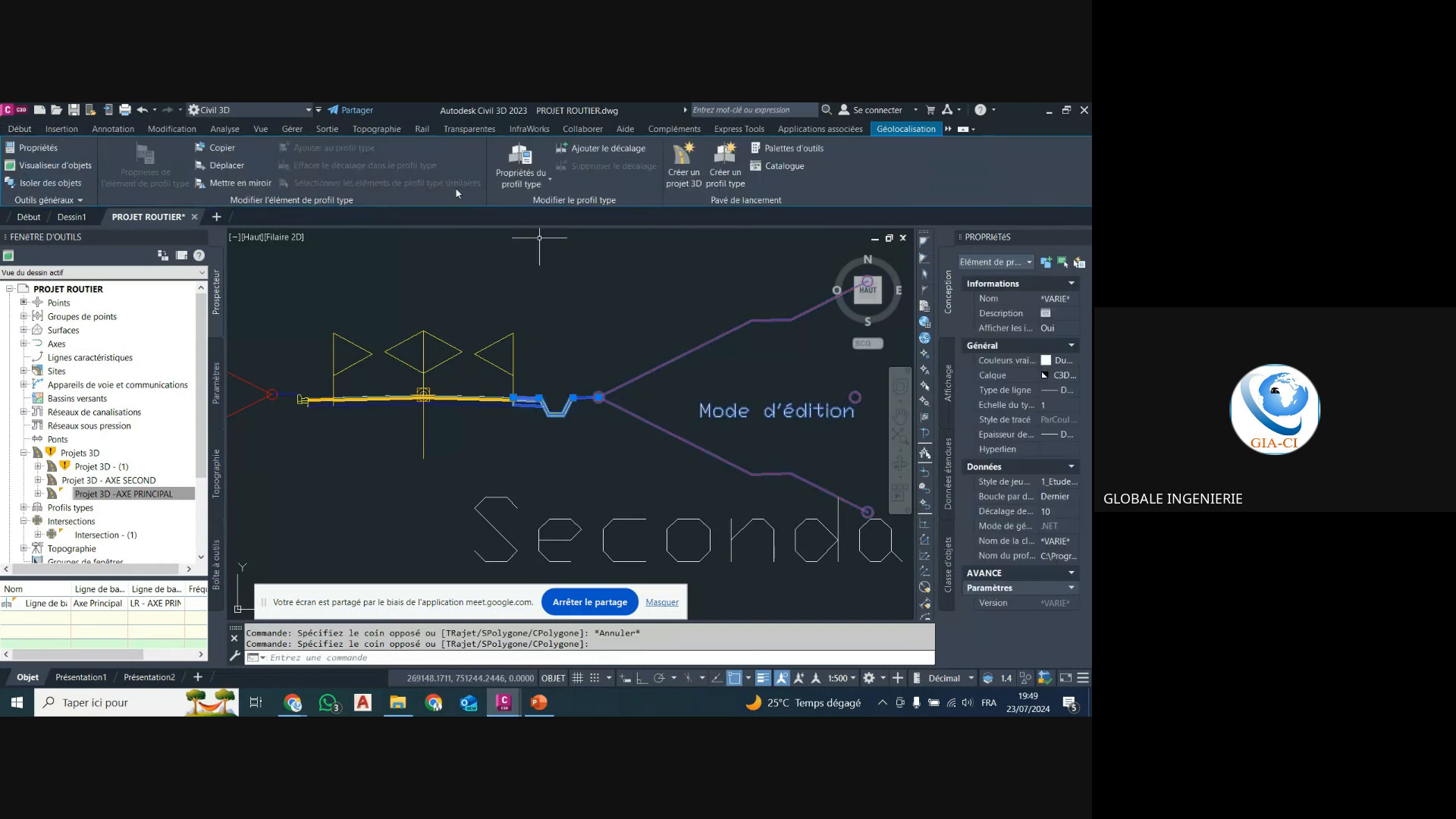
click(222, 148)
scroll(601, 440, down, 5)
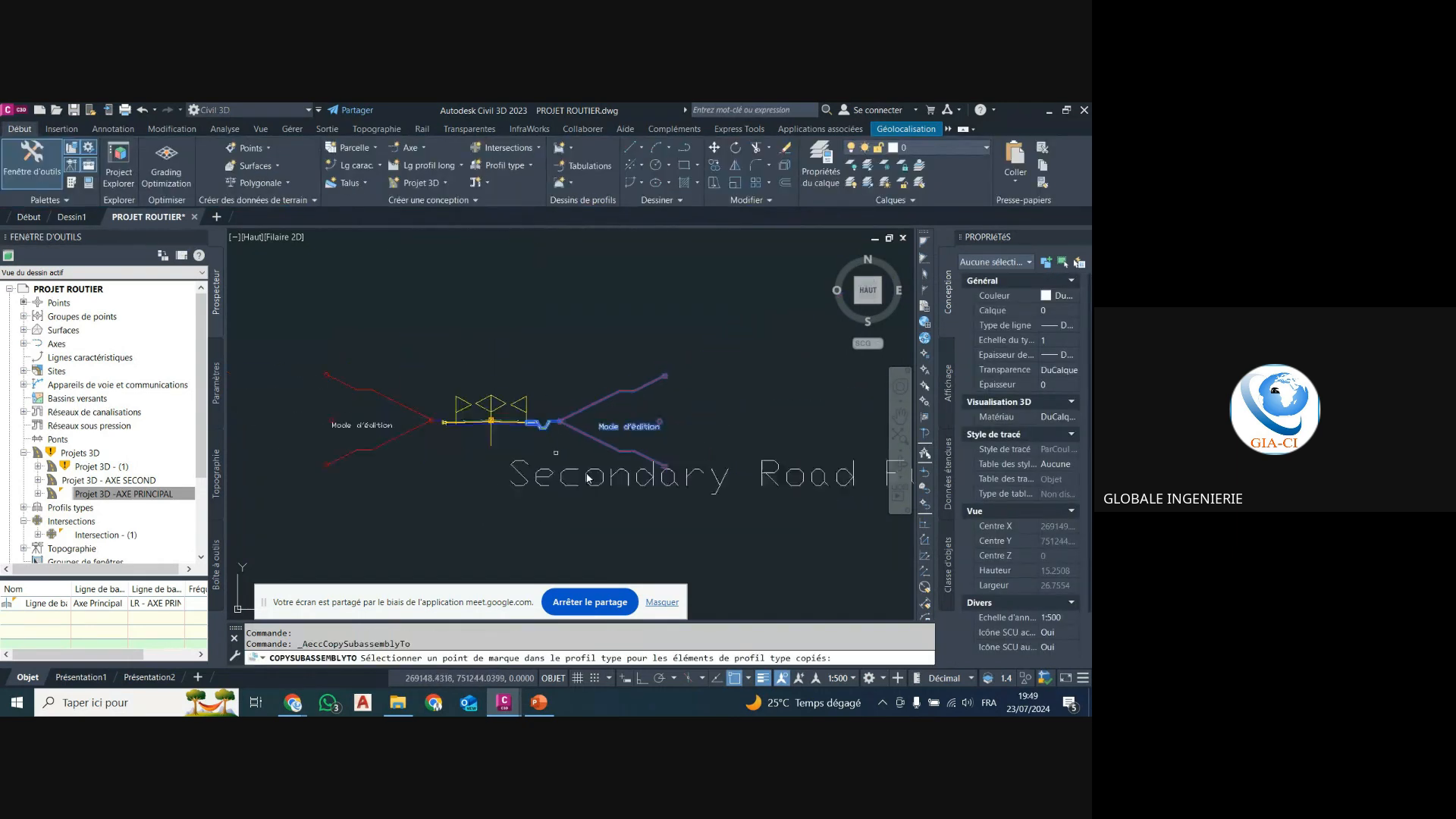
scroll(589, 369, up, 3)
scroll(590, 430, up, 15)
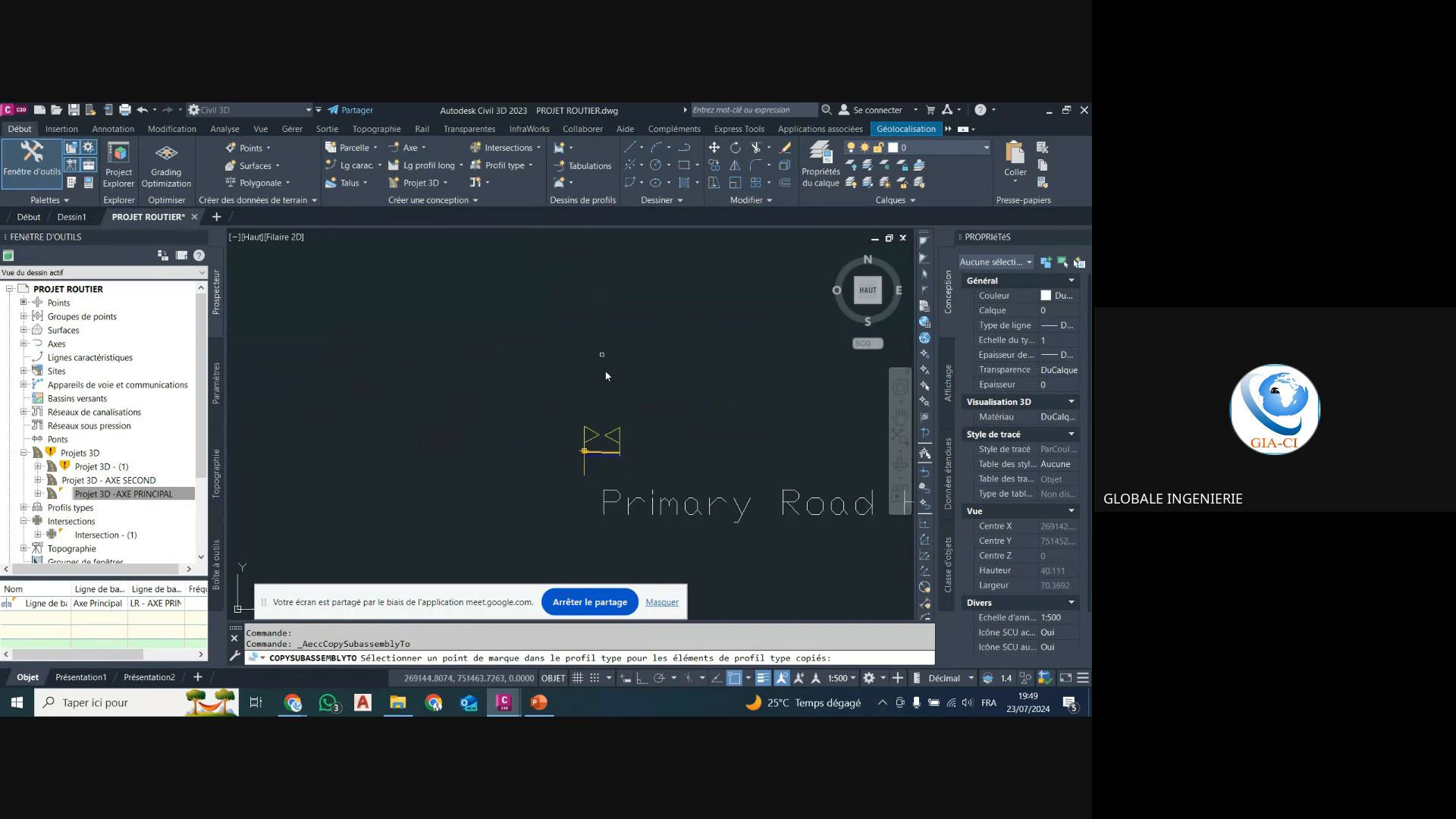
scroll(584, 370, up, 7)
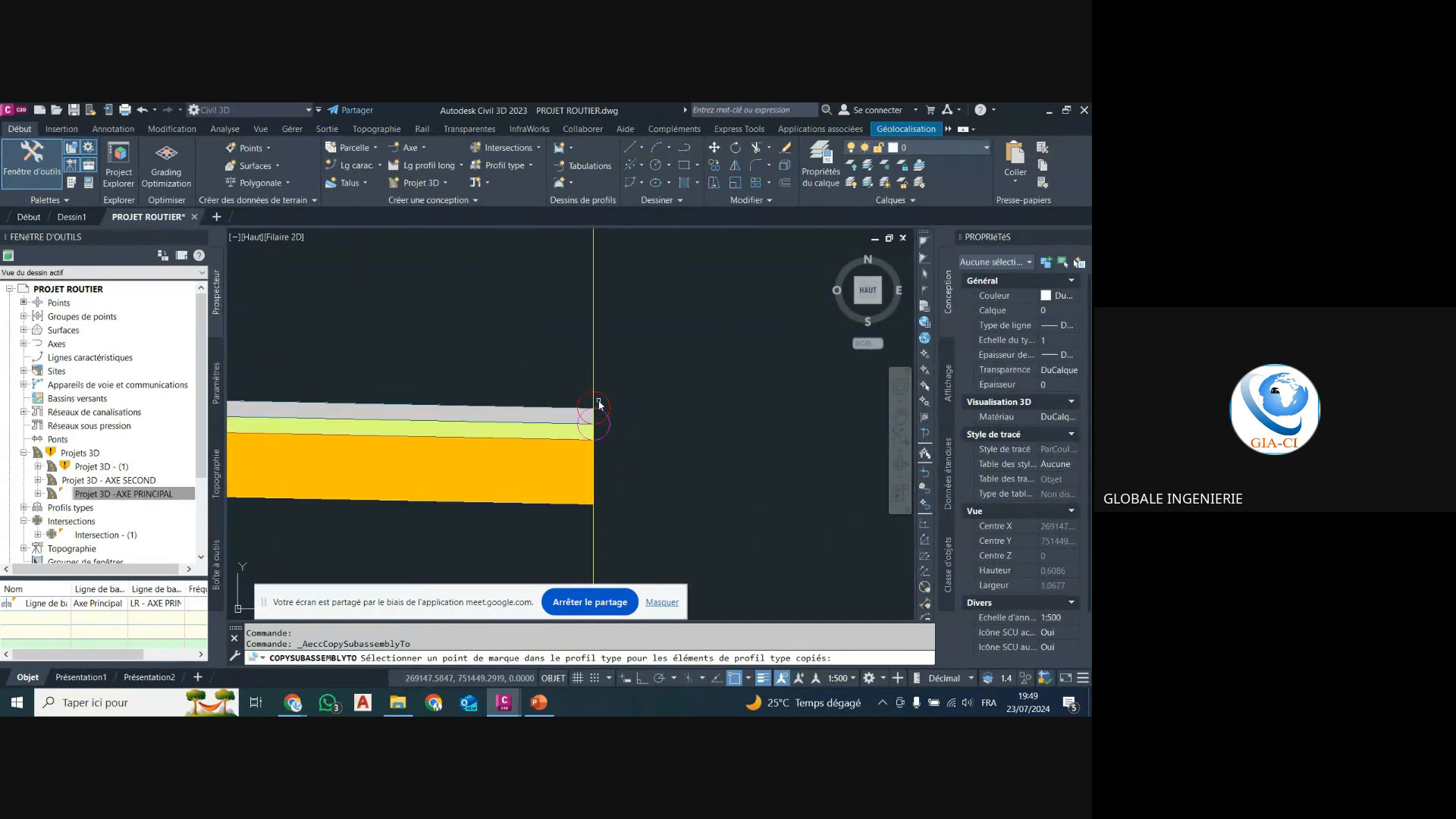
click(599, 403)
scroll(605, 329, down, 4)
scroll(605, 329, down, 6)
key(Escape)
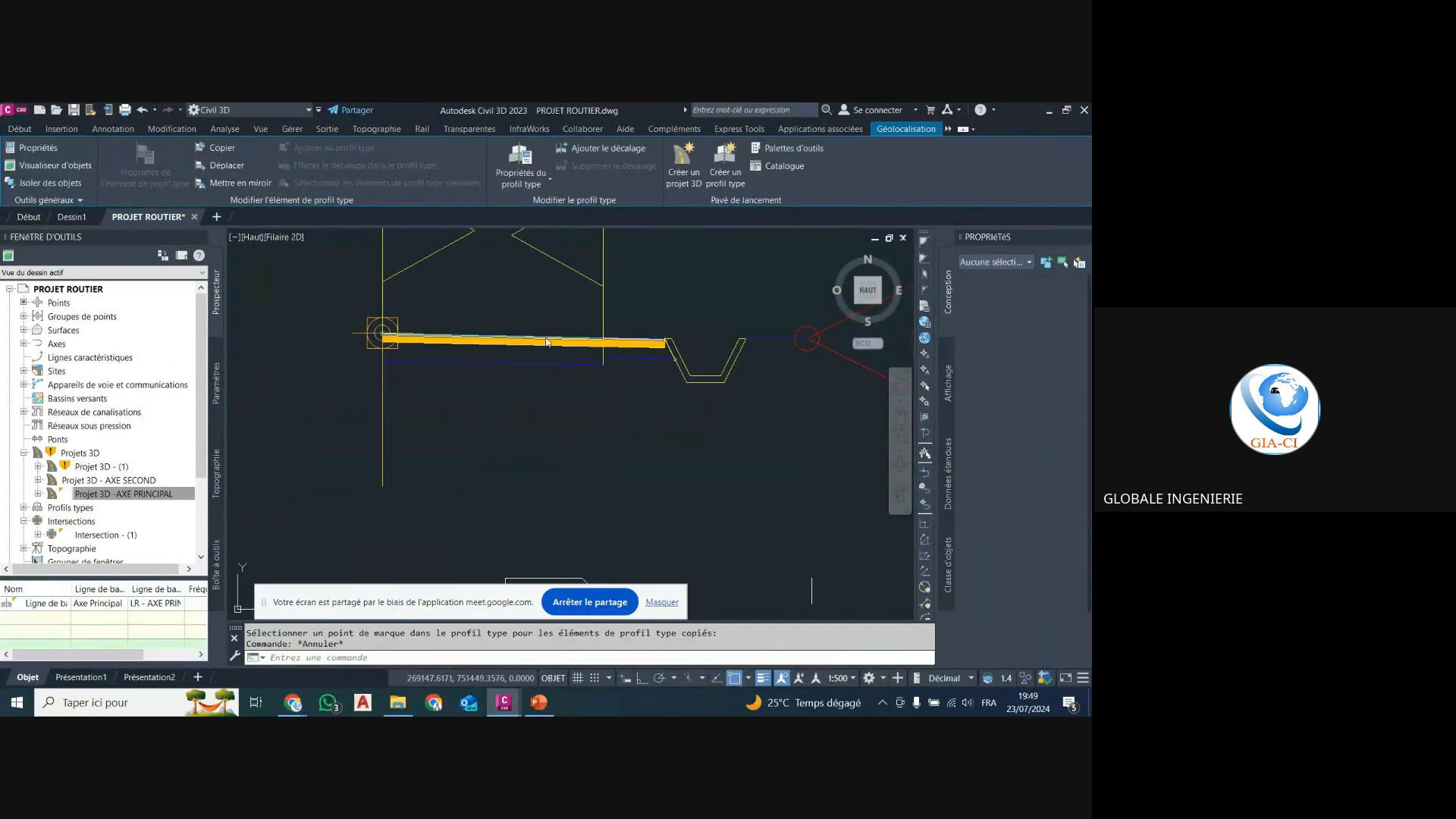
Set the Primary Road Half Section - Daylight Right lane's width to 3.5 m and its default slope to -2.5%.
click(541, 317)
click(518, 415)
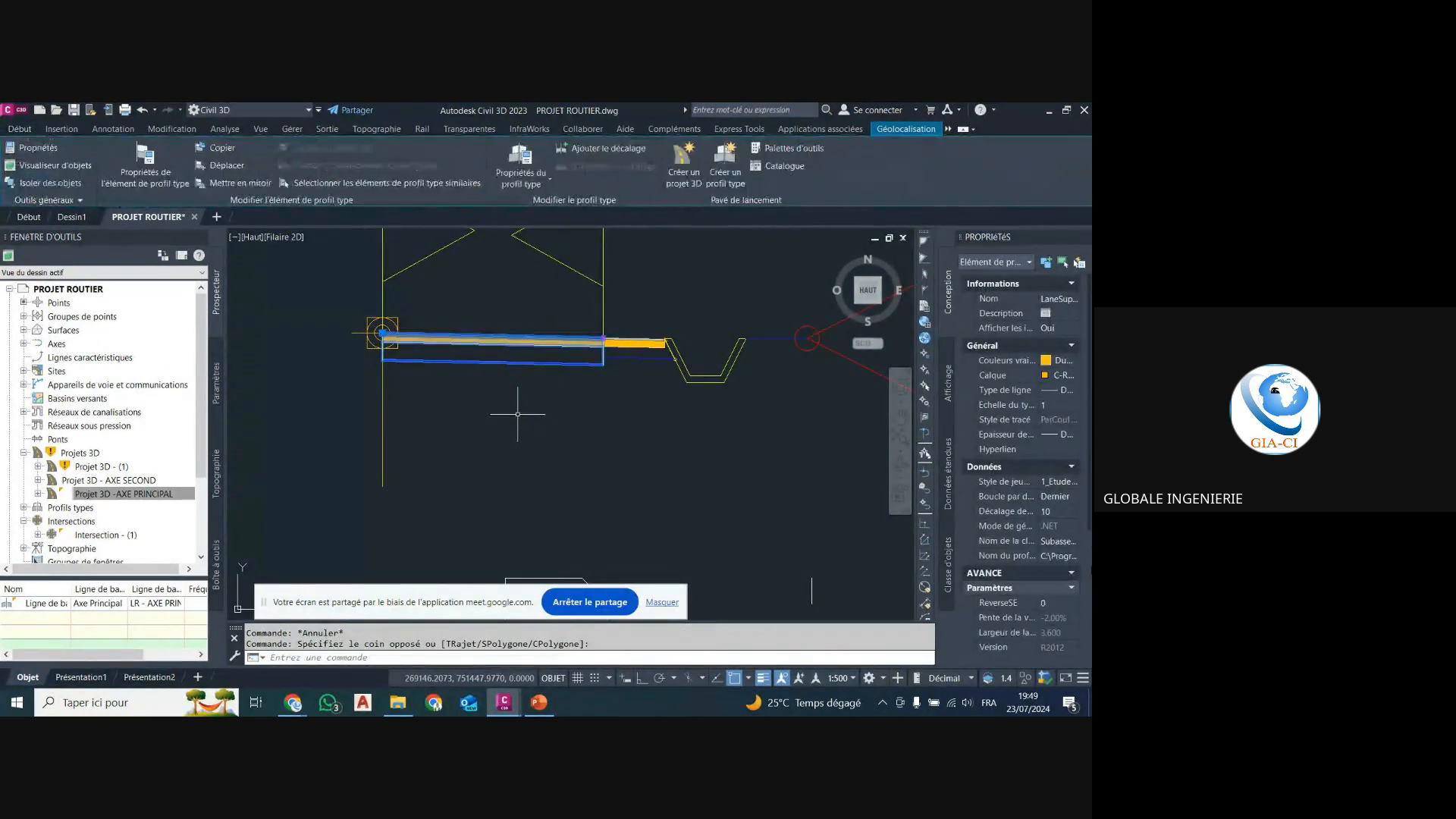
scroll(1024, 568, down, 4)
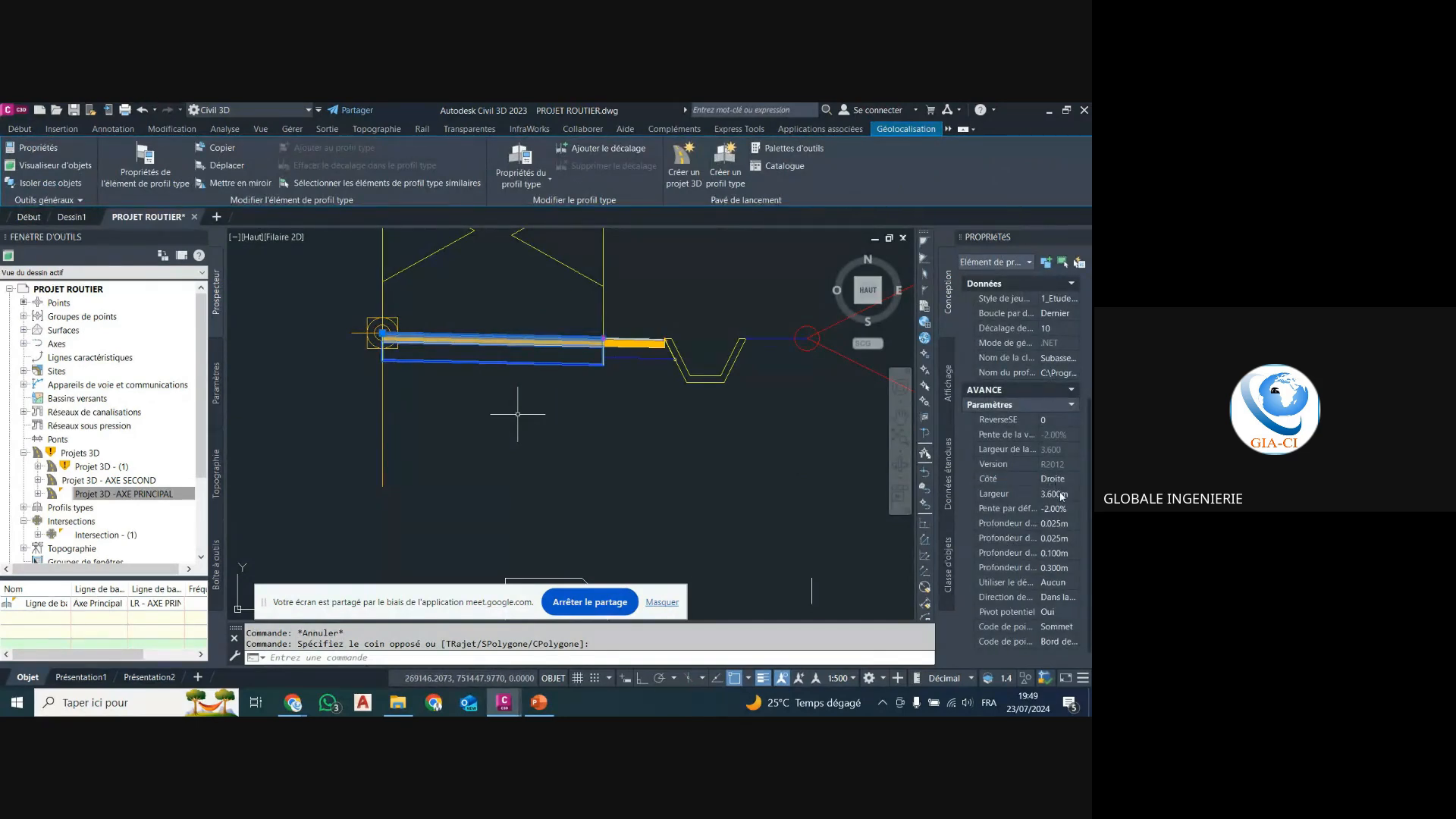
click(1062, 495)
click(1063, 508)
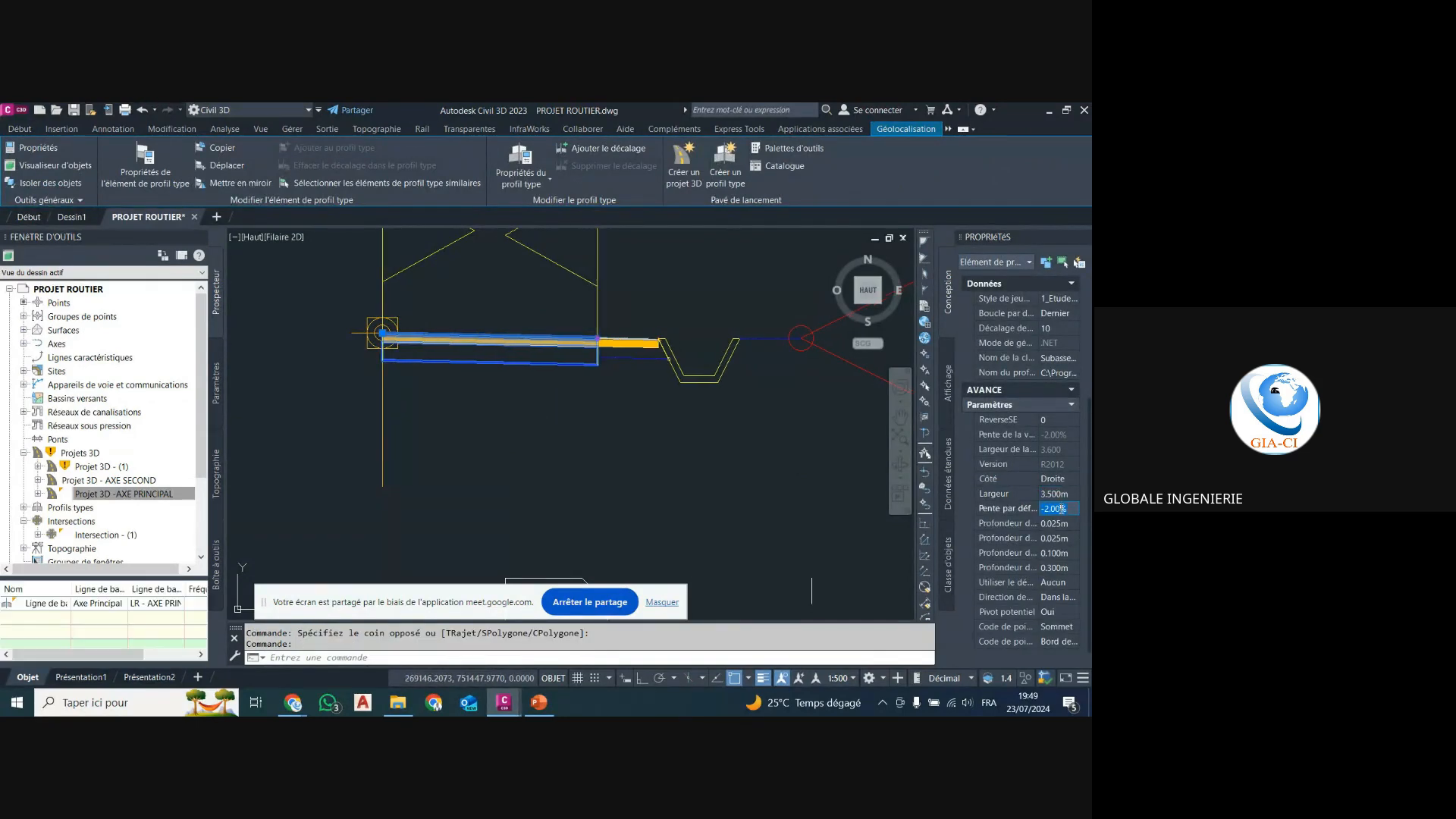
text(-2.5)
Set the Daylight Right half section lane's four successive layer depths to 0.05, 0, 0.12 and 0.18 m.
click(1062, 523)
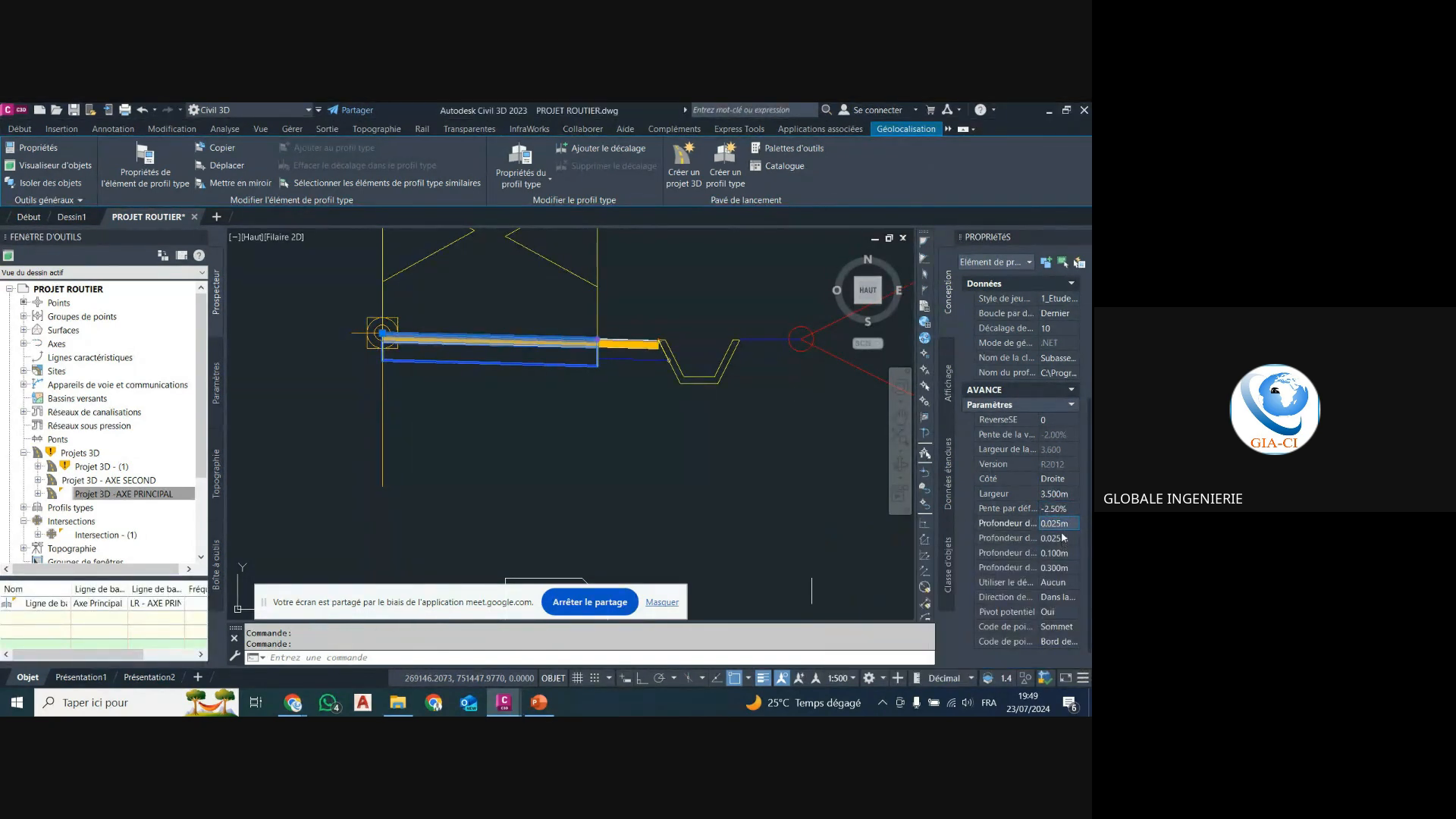
text(0.0.05)
click(1063, 537)
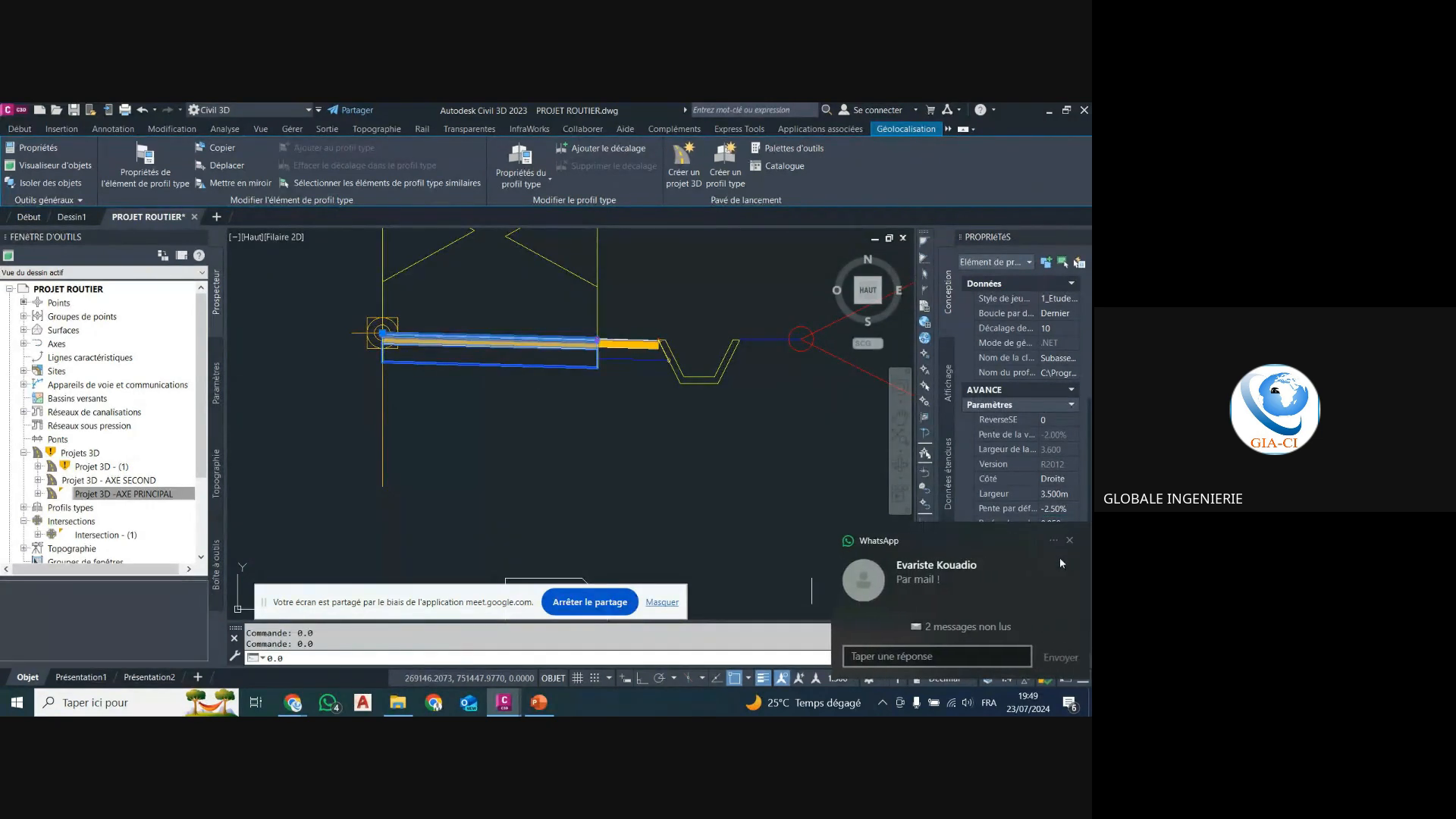
click(1062, 553)
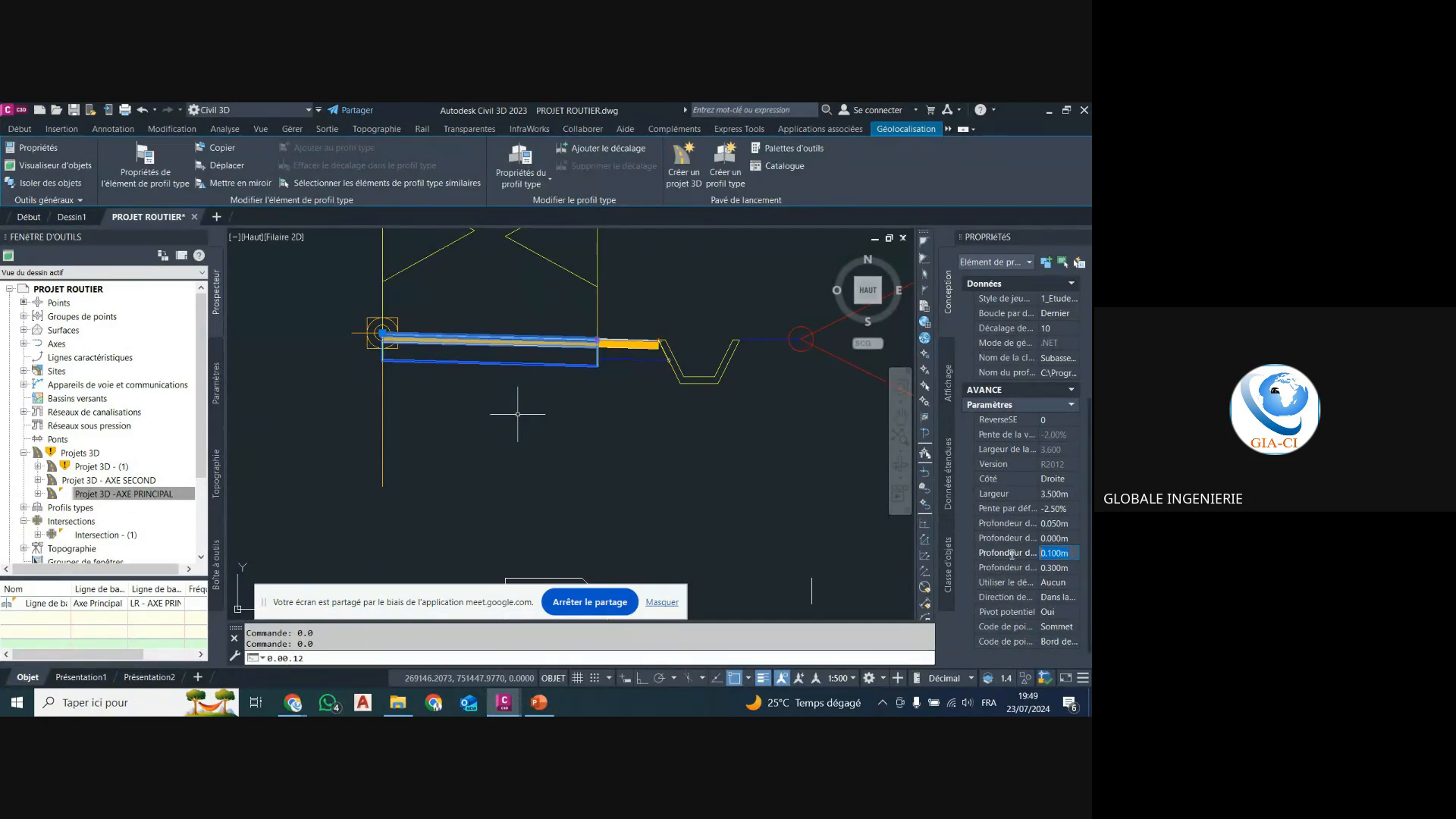
text(0.12)
click(1058, 568)
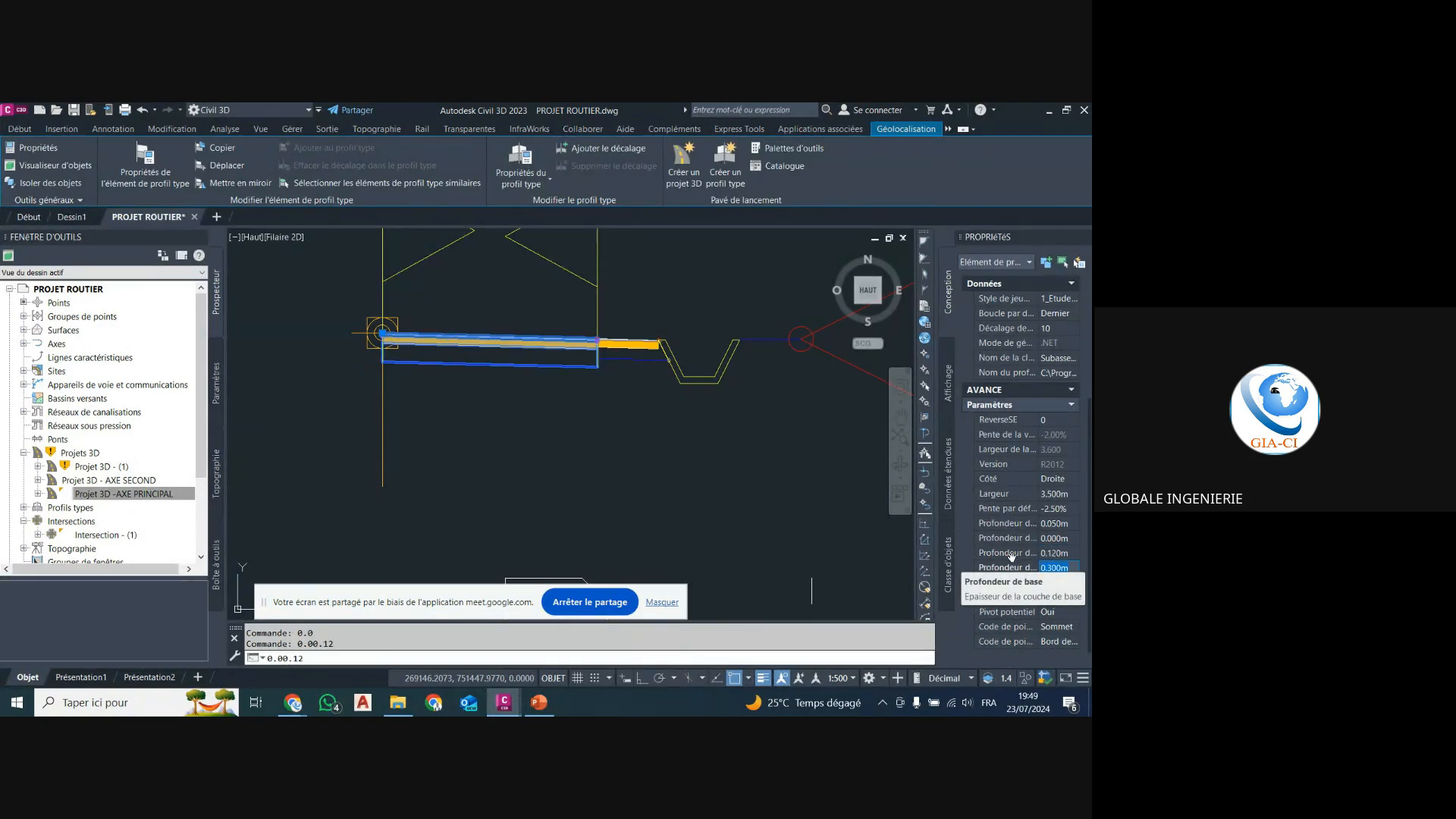
text(0.1)
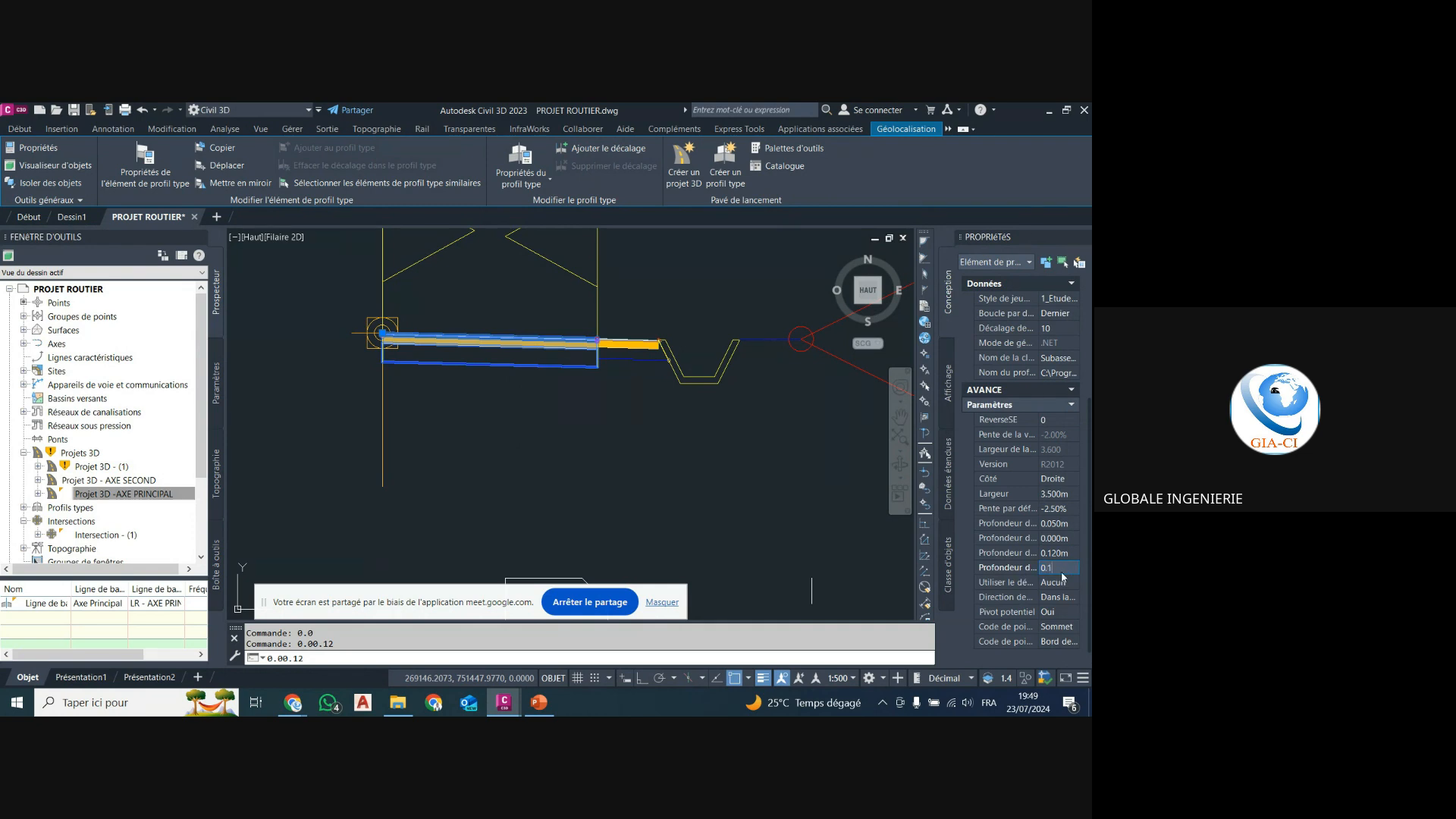
text(8)
key(Return)
key(Escape)
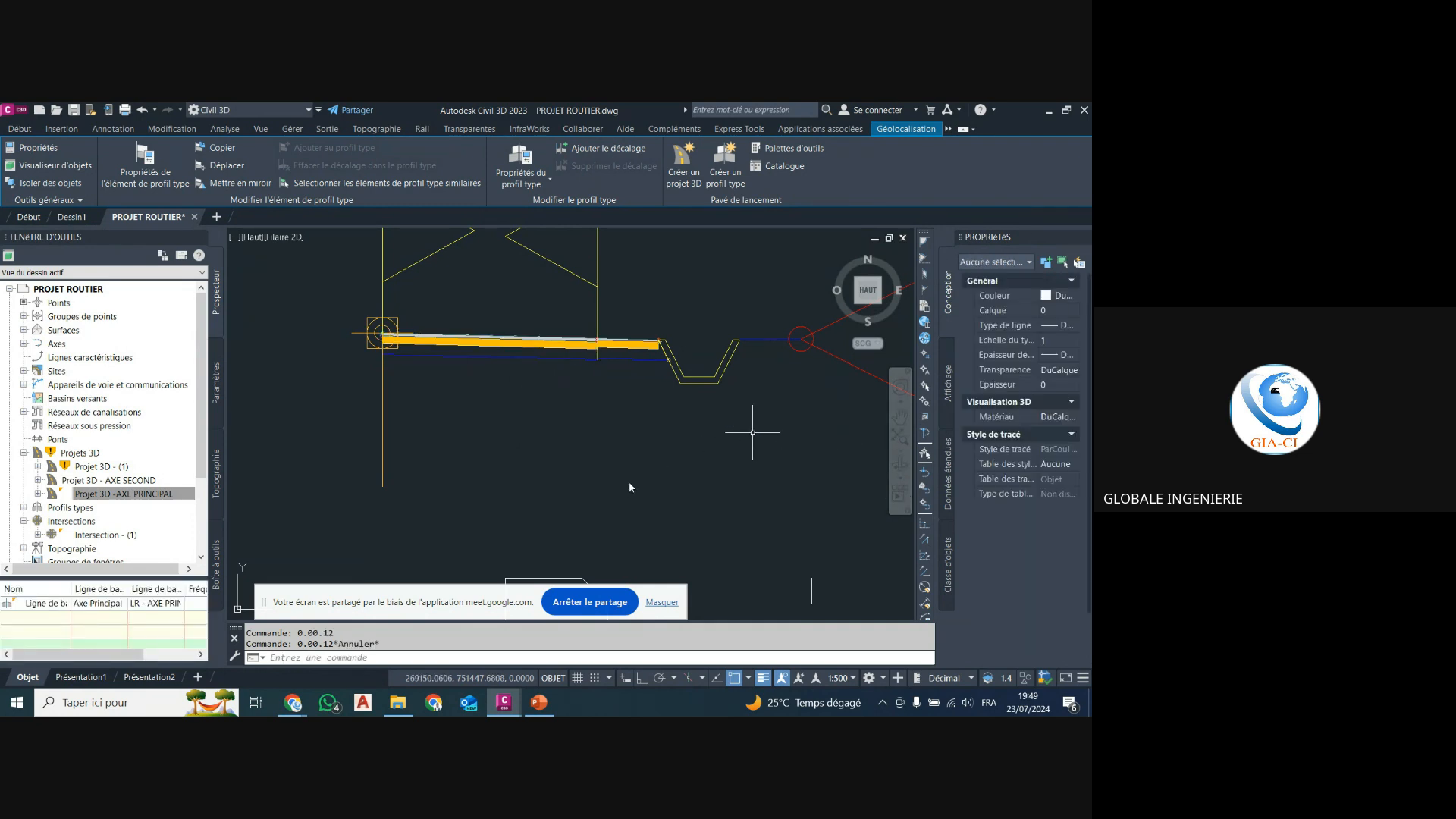
Rebuild the intersection corridor Projet 3D - (1) and dismiss the event viewer.
scroll(668, 478, down, 10)
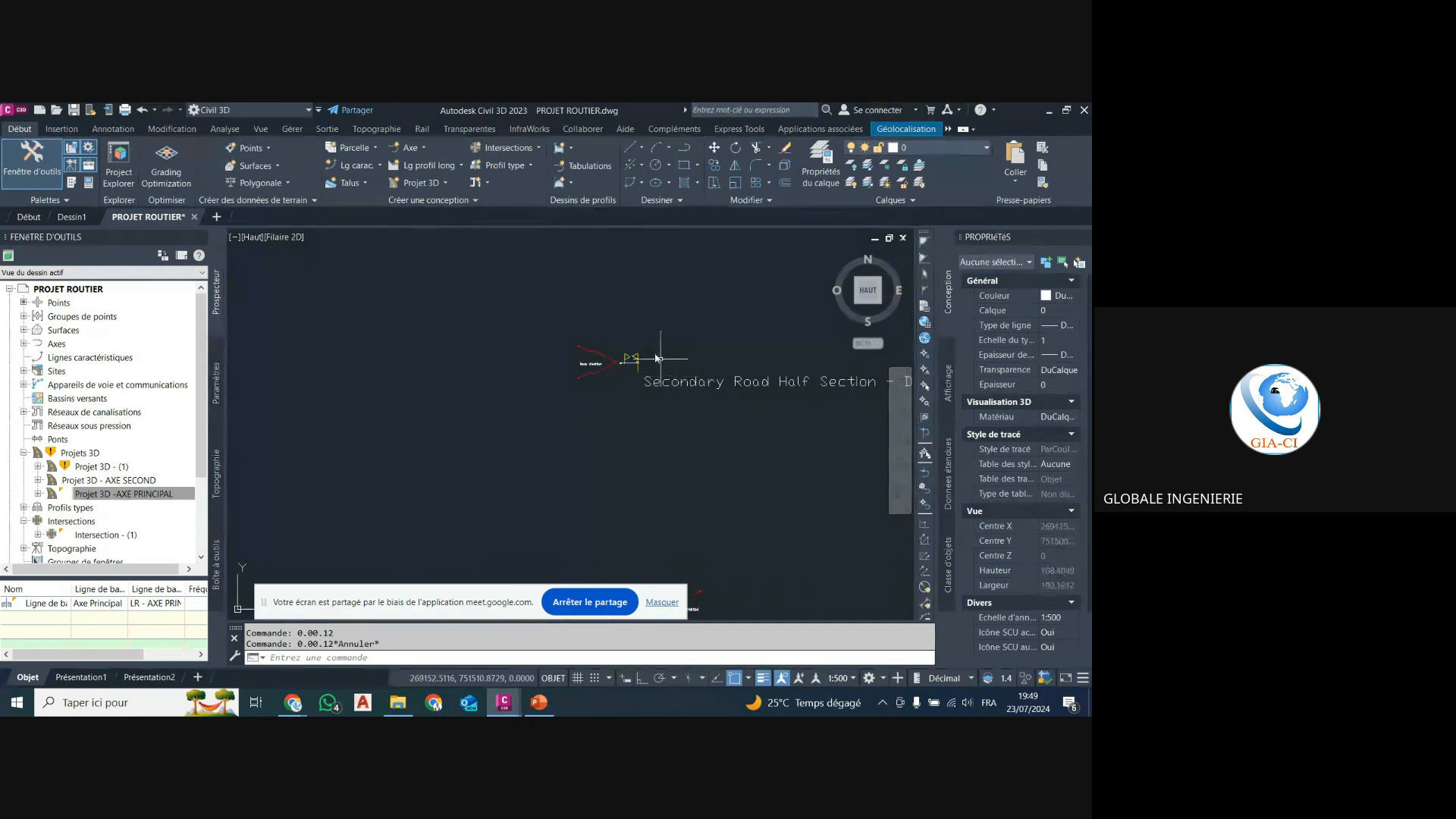
scroll(657, 358, up, 6)
scroll(629, 388, down, 15)
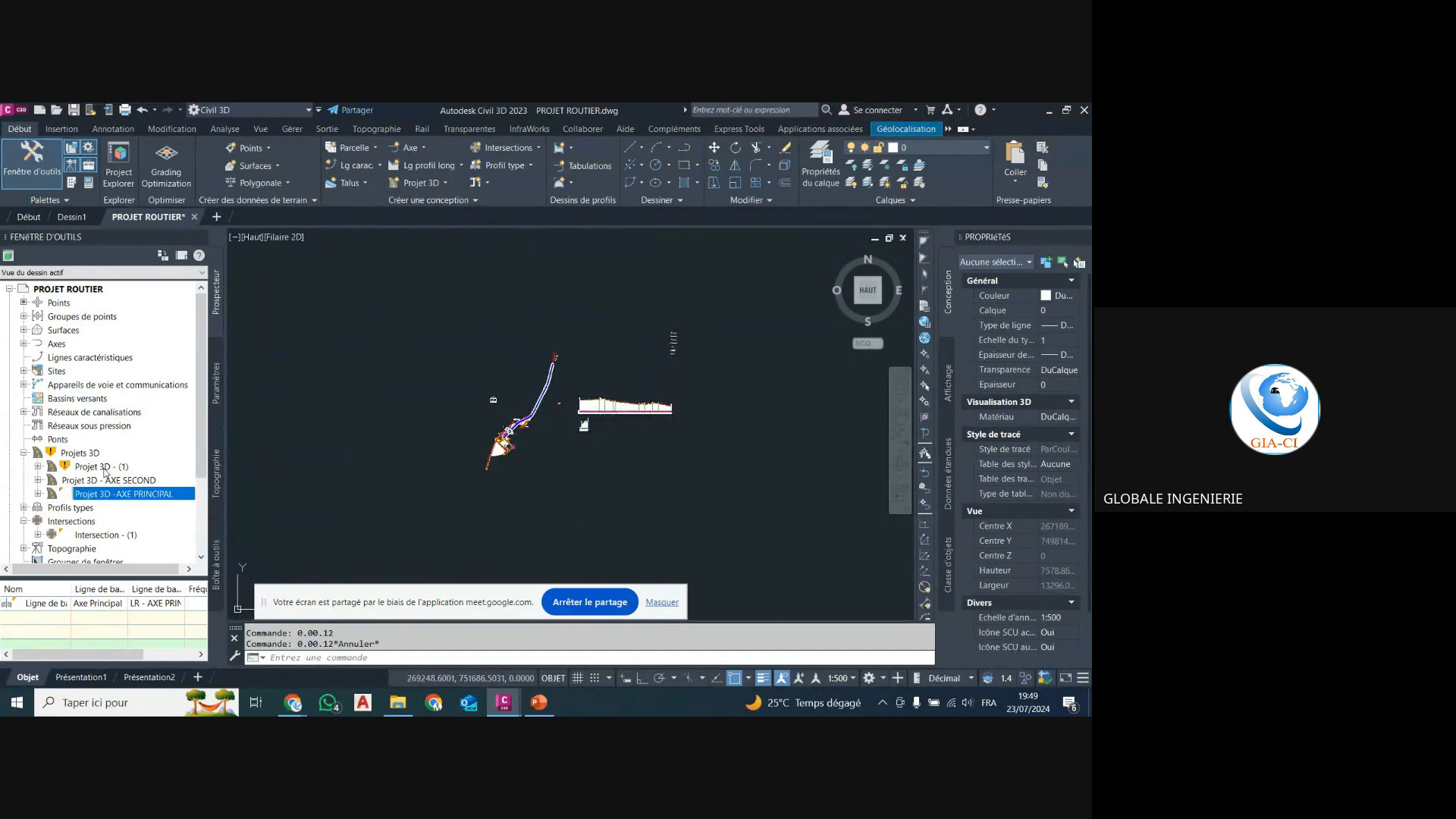
right_click(78, 468)
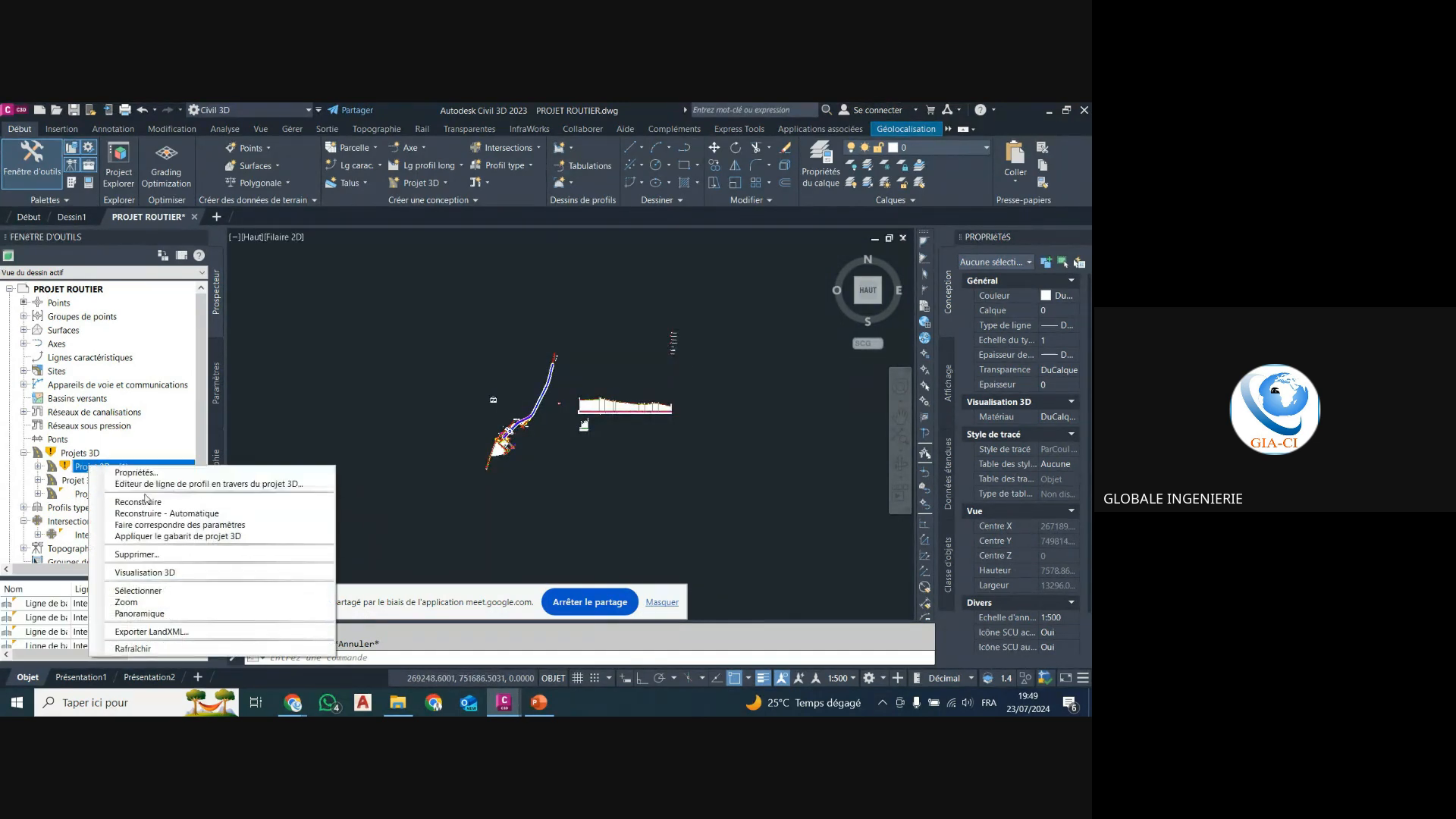
click(149, 503)
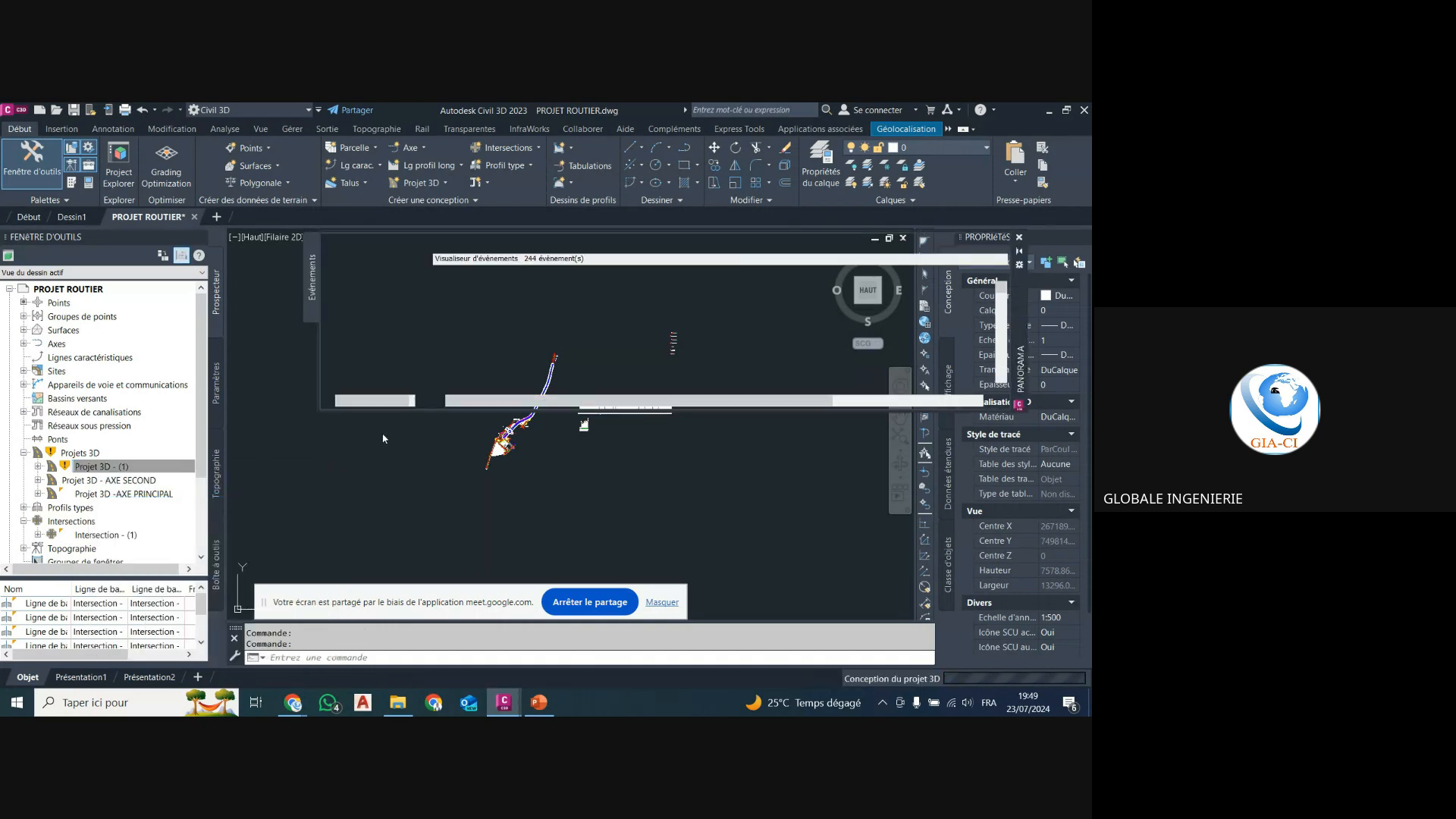
mouse_move(312, 278)
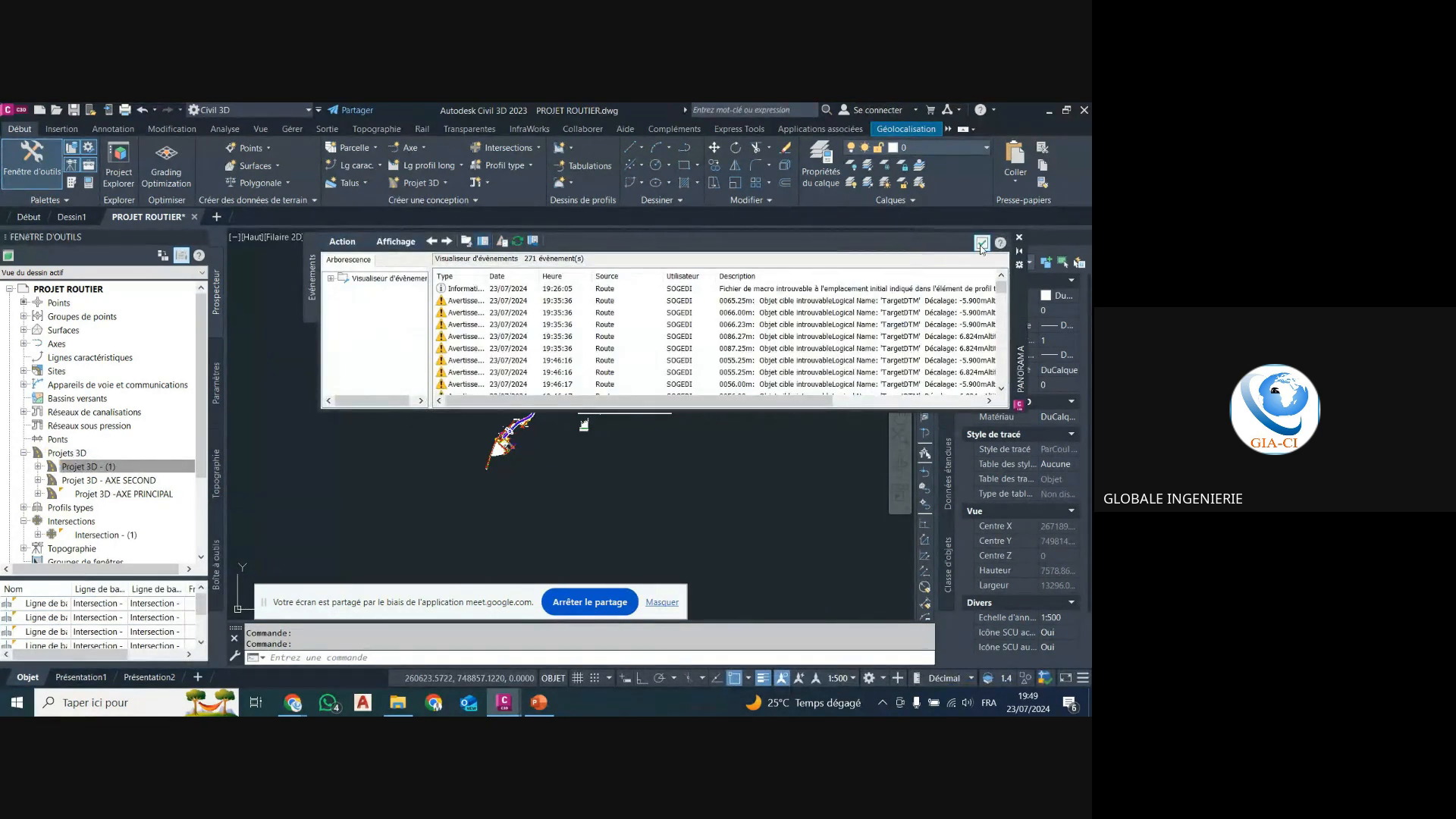
click(982, 244)
Examine the rebuilt intersection corridor in plan, checking the four curb return corners and the connections to the road branches.
scroll(632, 319, down, 4)
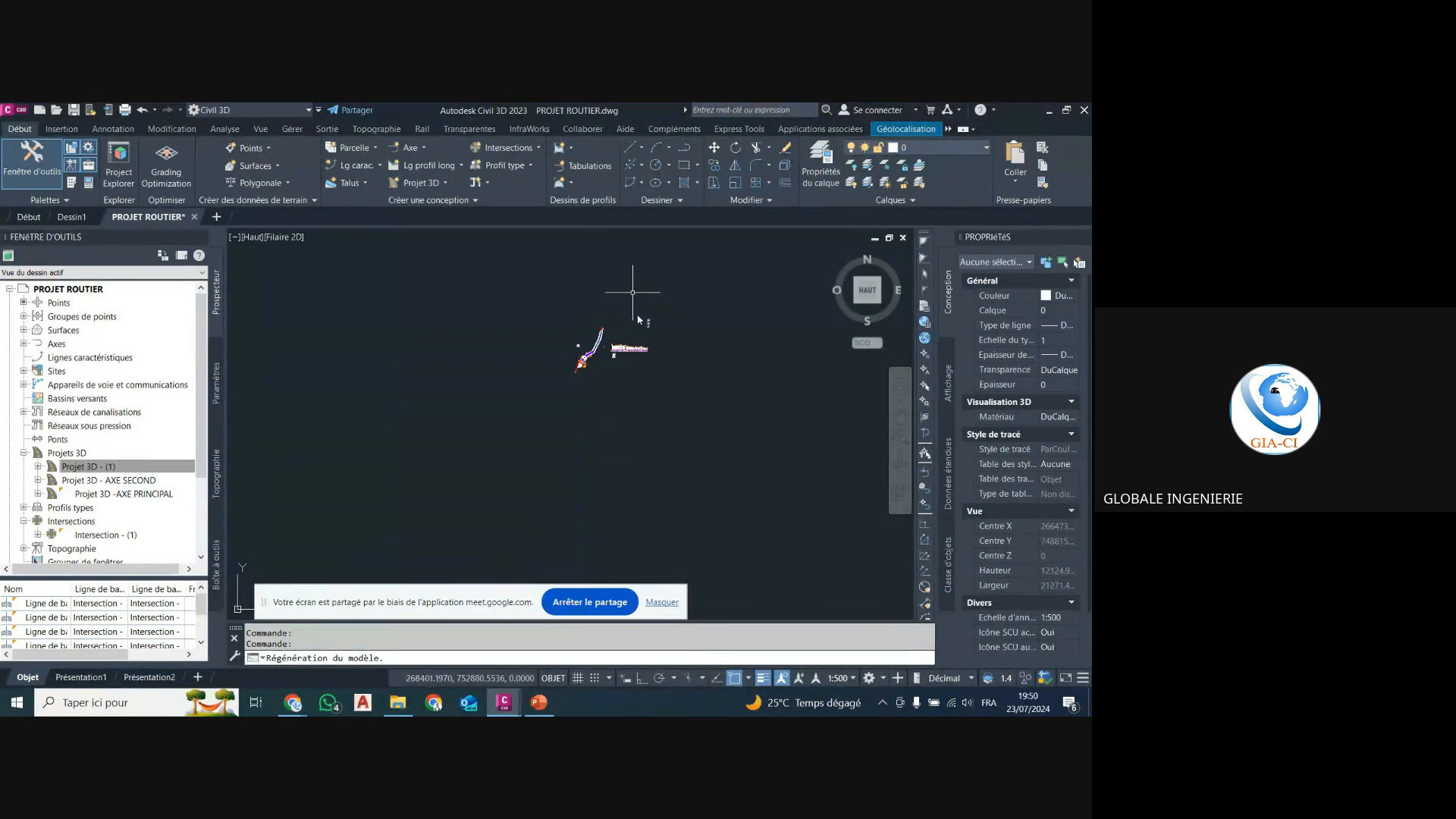
scroll(632, 292, down, 5)
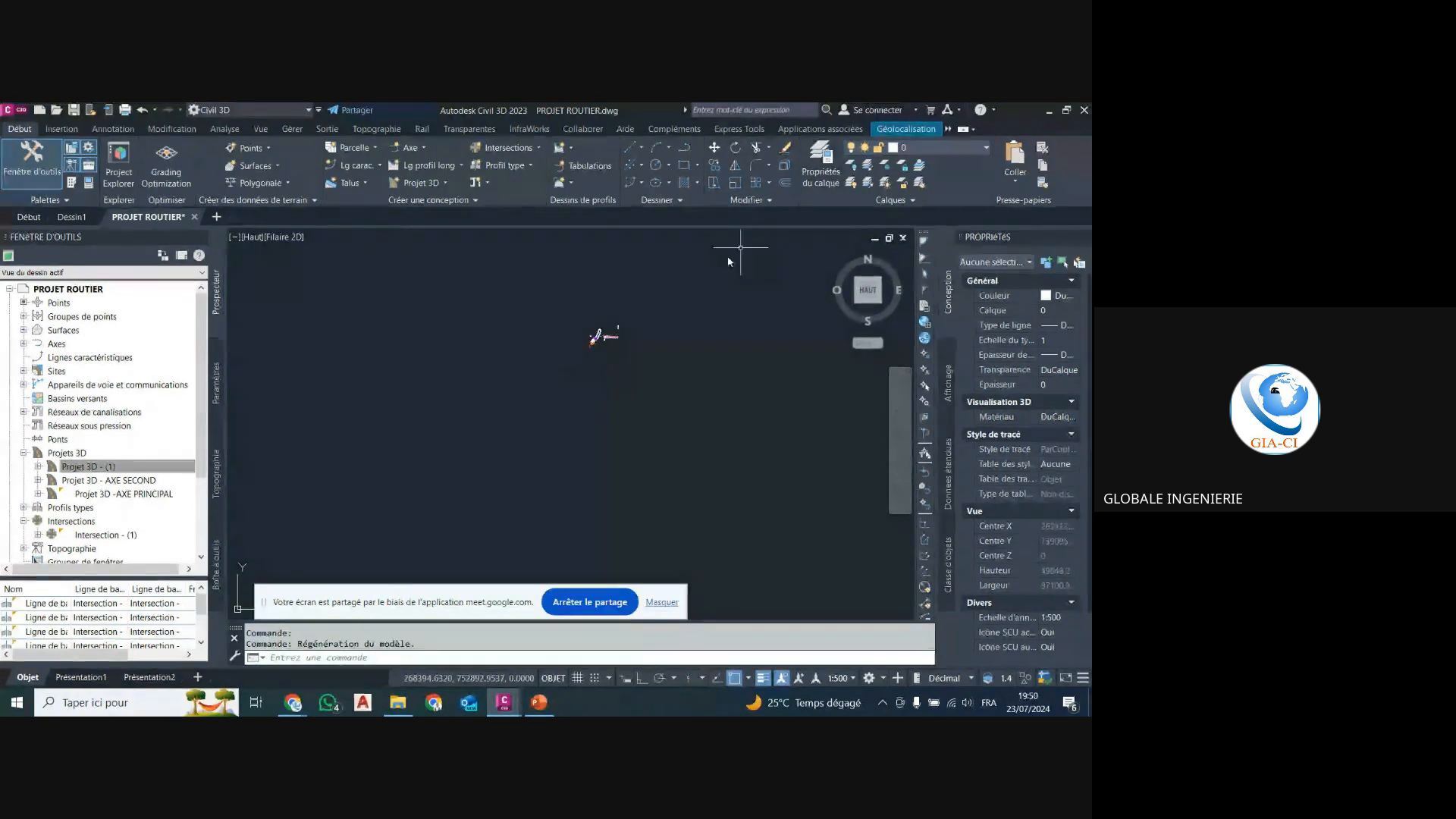
scroll(607, 380, up, 10)
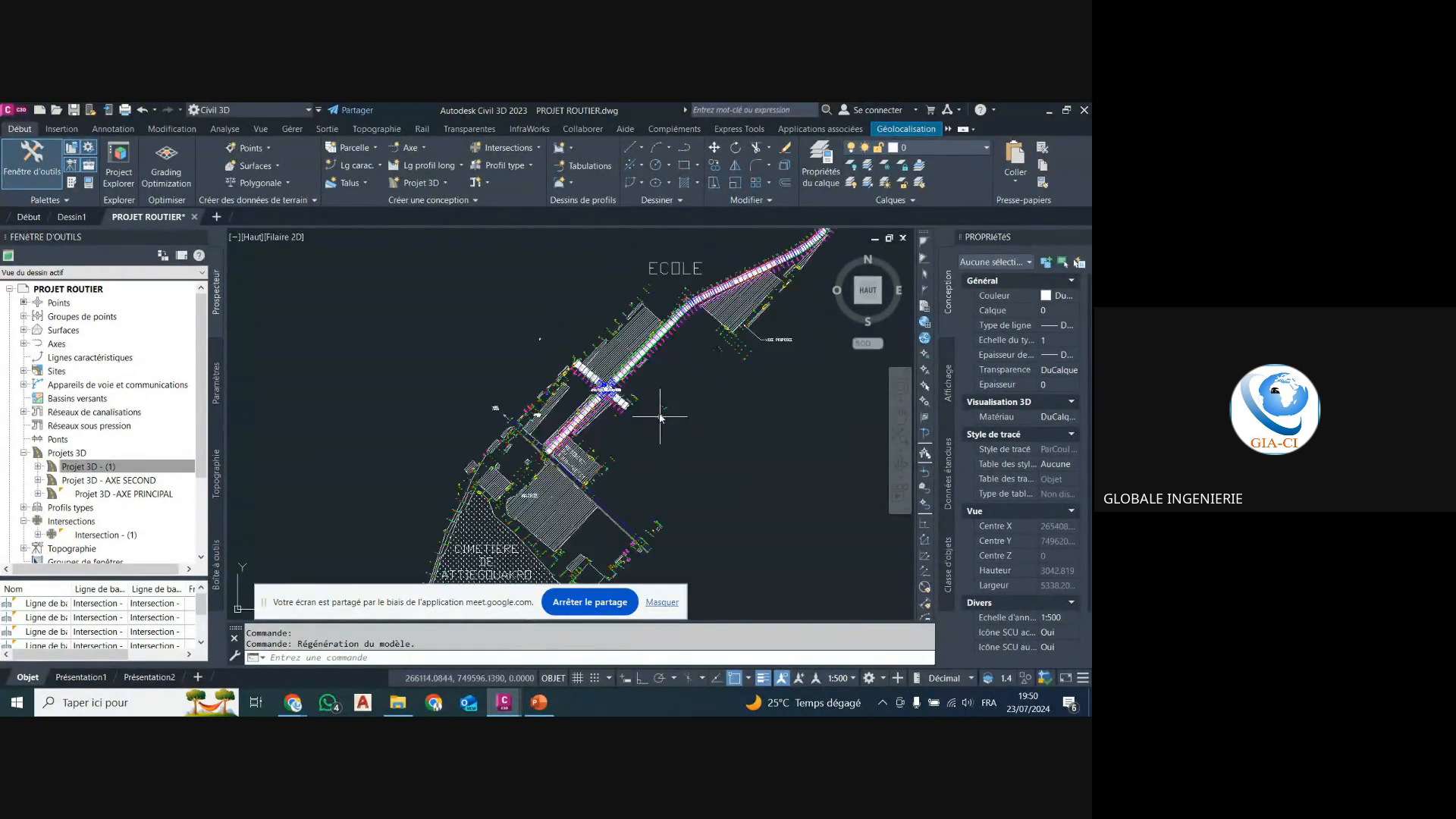
scroll(586, 396, up, 12)
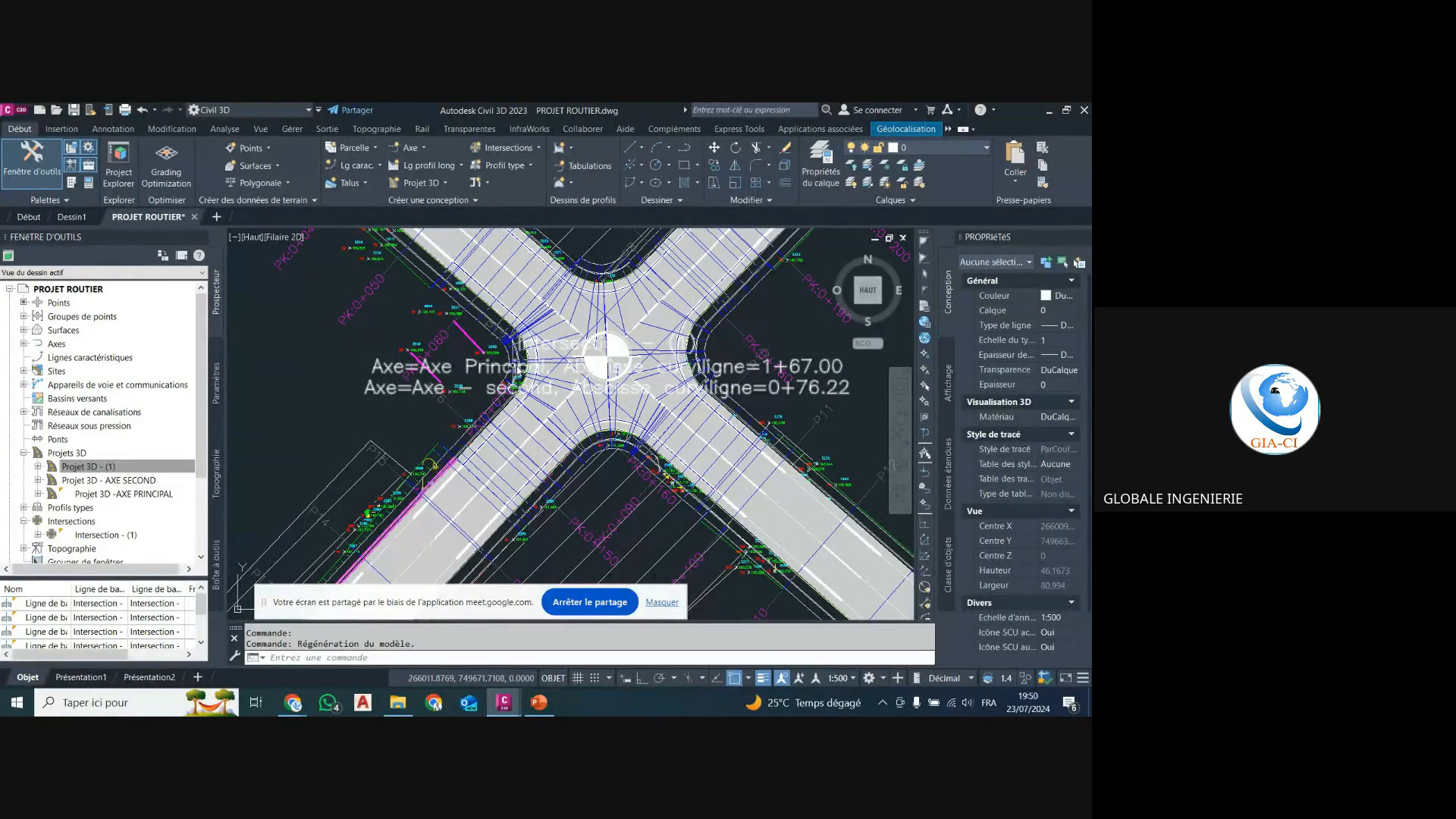
scroll(559, 380, up, 2)
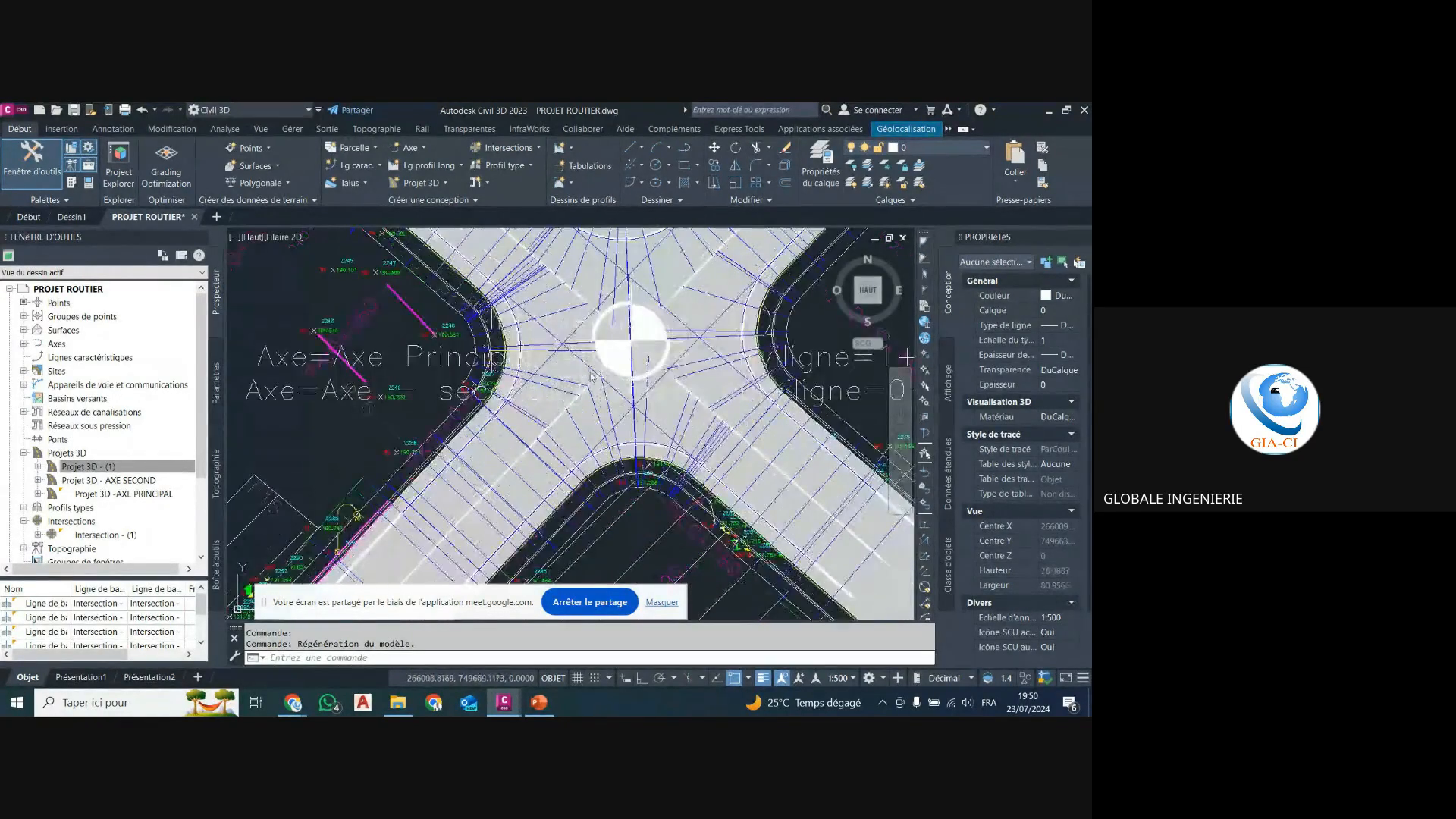
scroll(537, 432, down, 2)
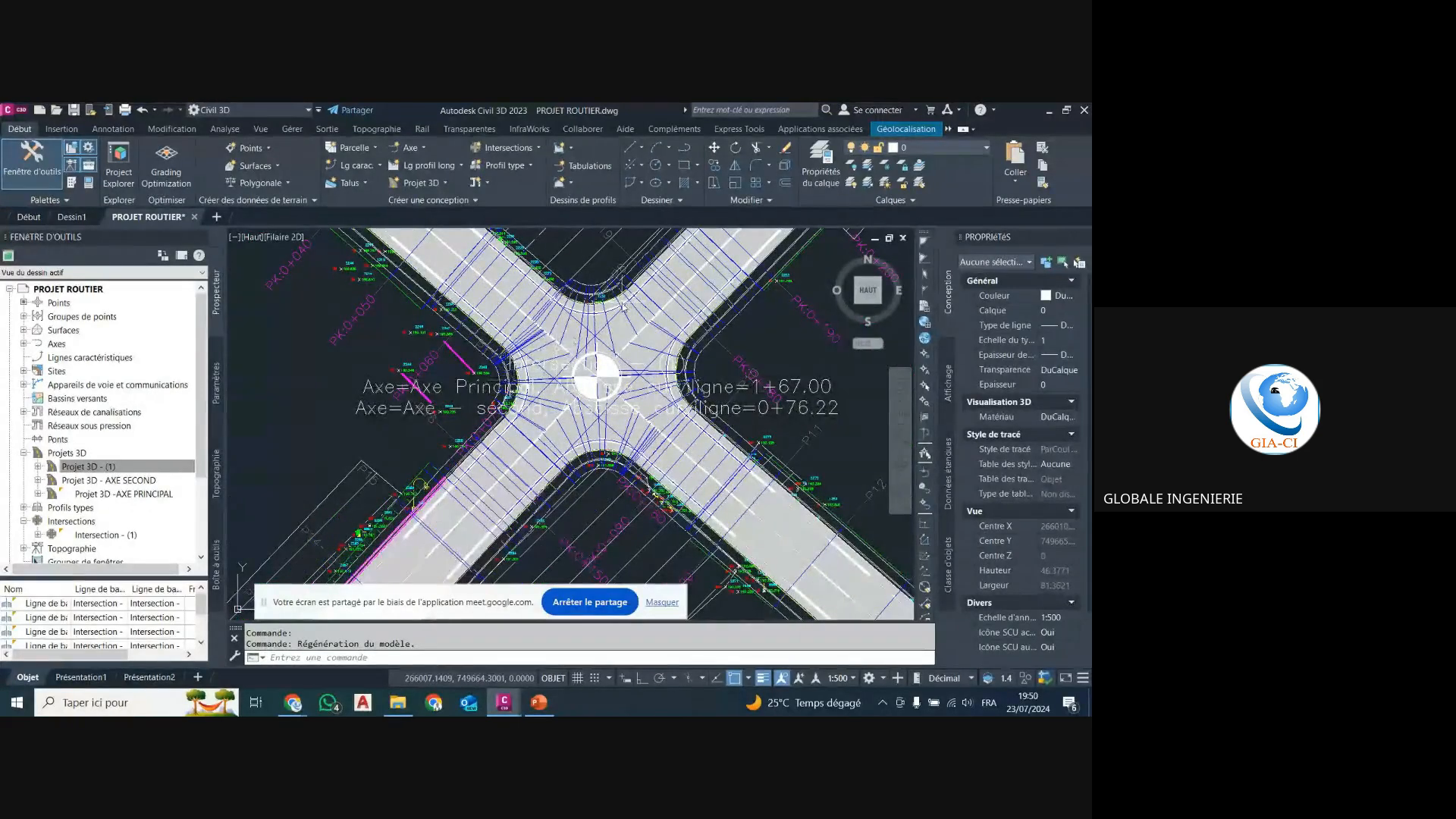
scroll(585, 486, up, 2)
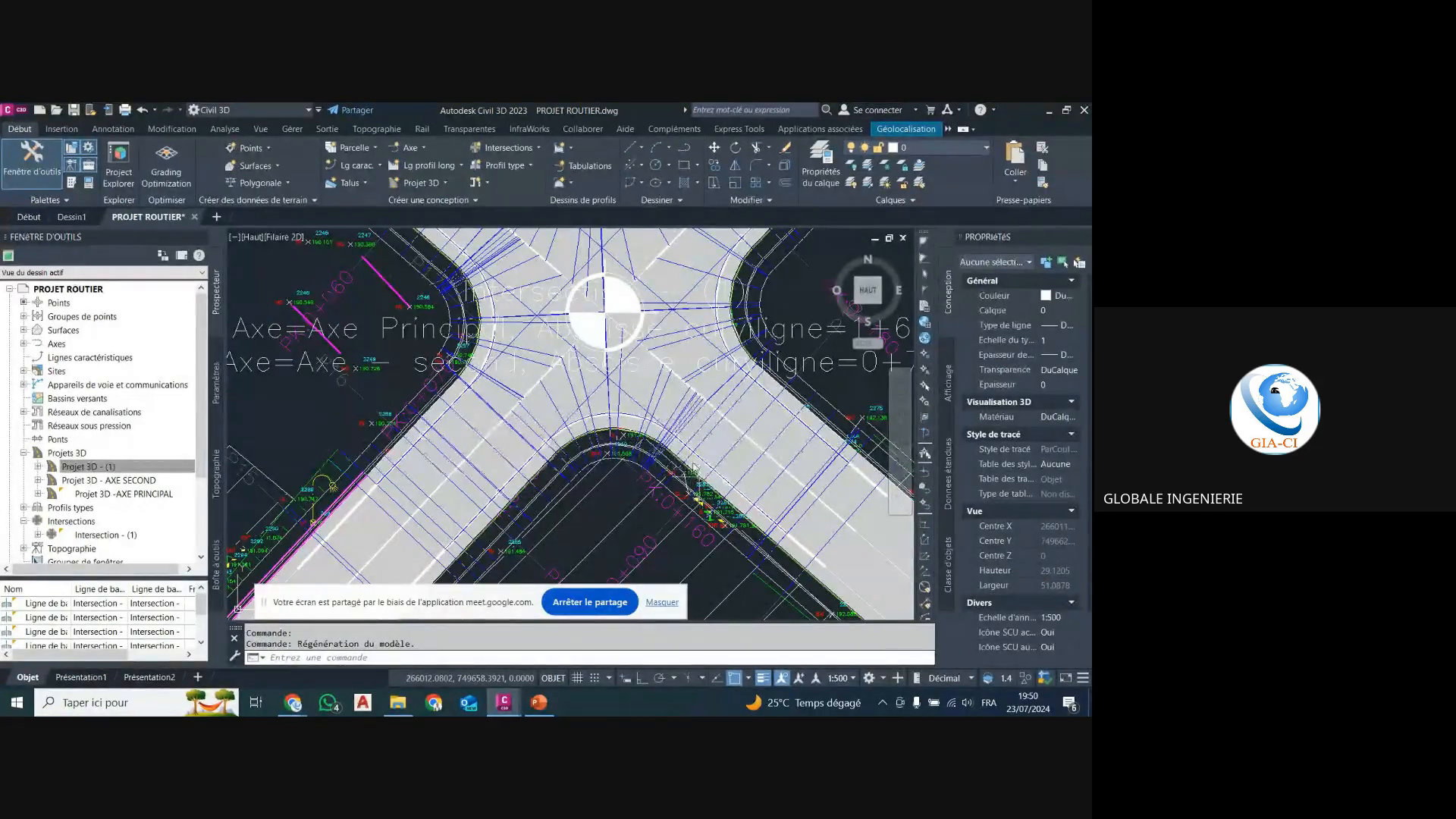
scroll(603, 474, down, 2)
scroll(724, 417, up, 2)
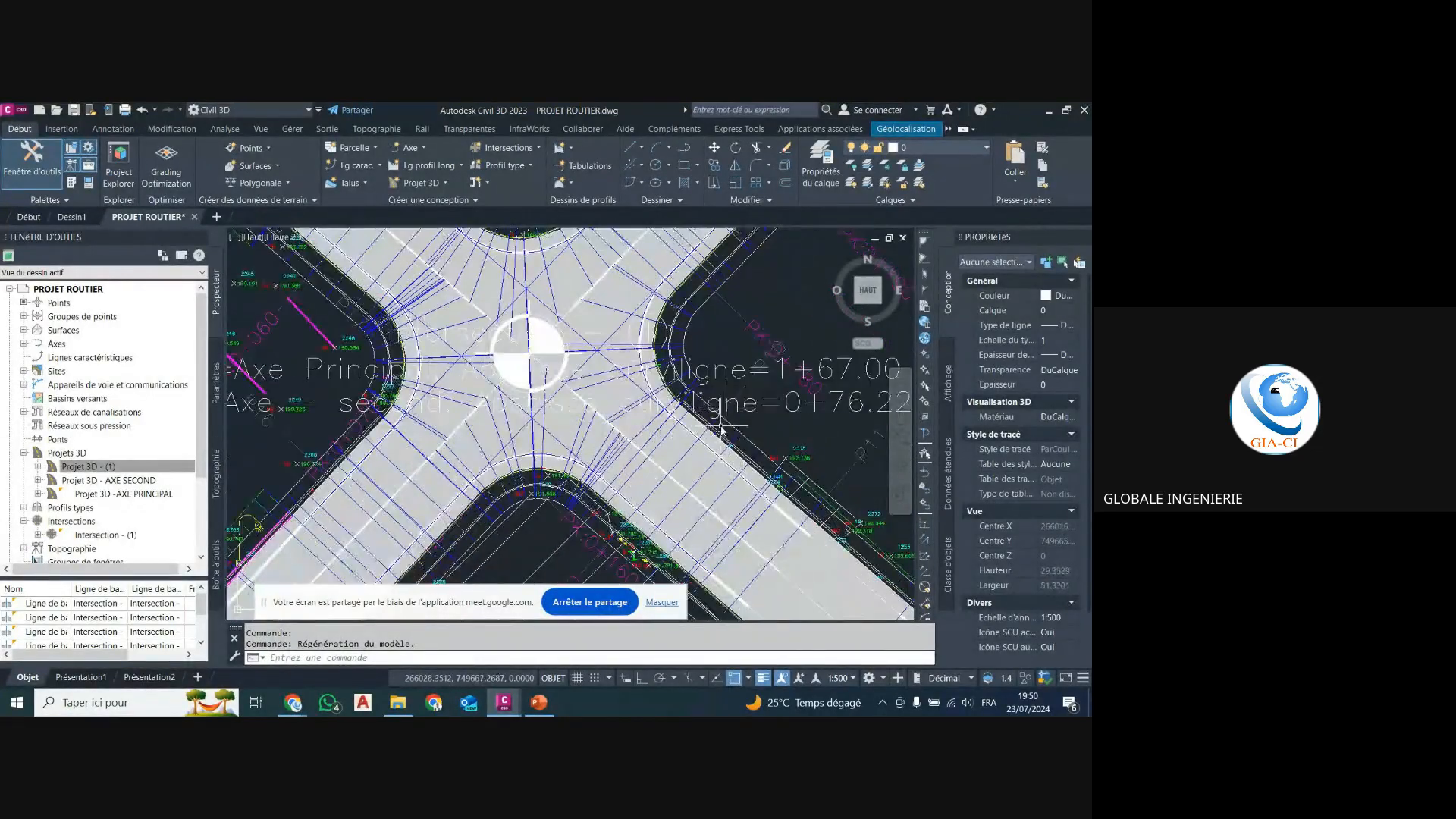
scroll(678, 419, down, 2)
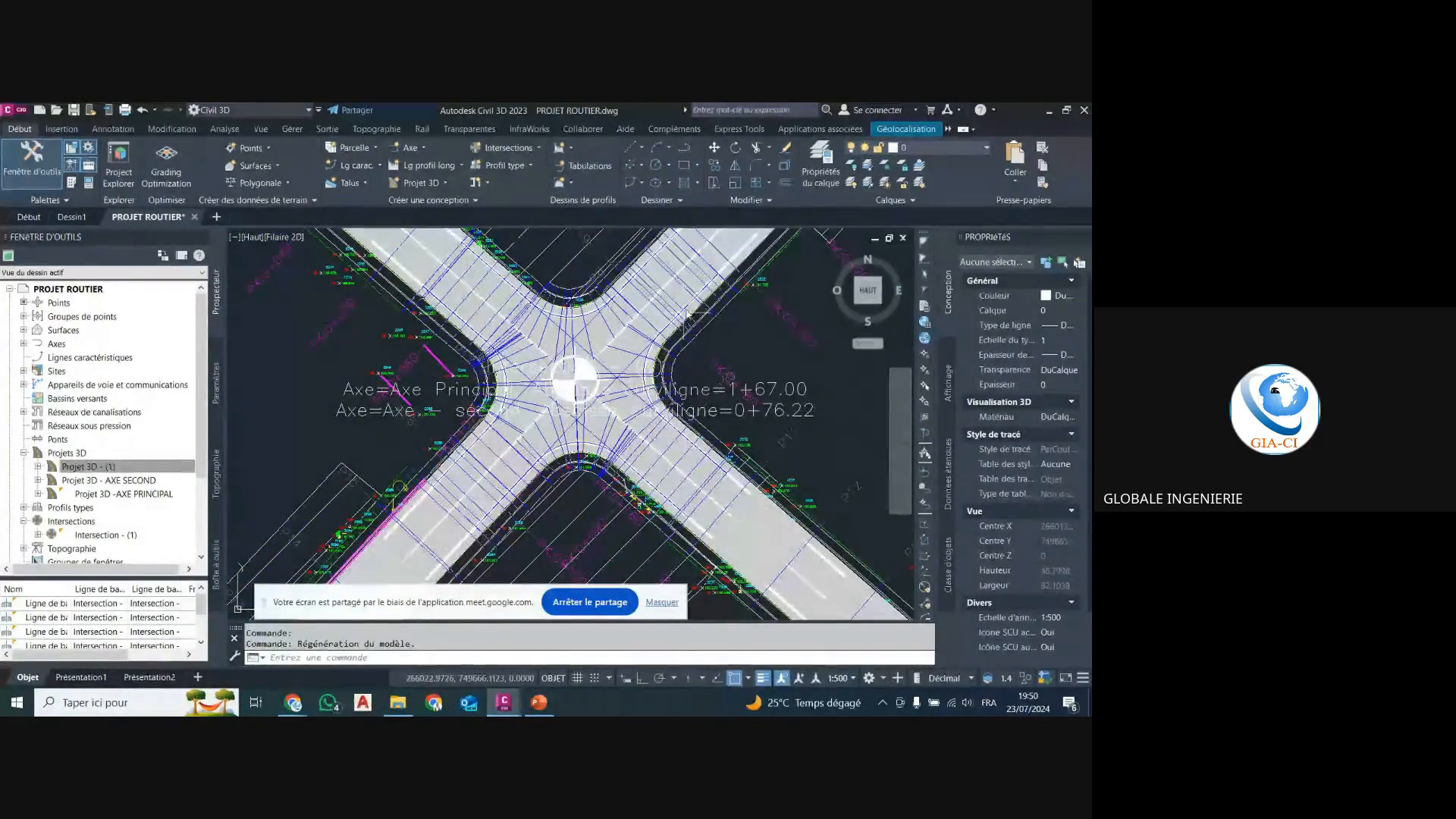
scroll(559, 297, up, 1)
scroll(576, 334, down, 3)
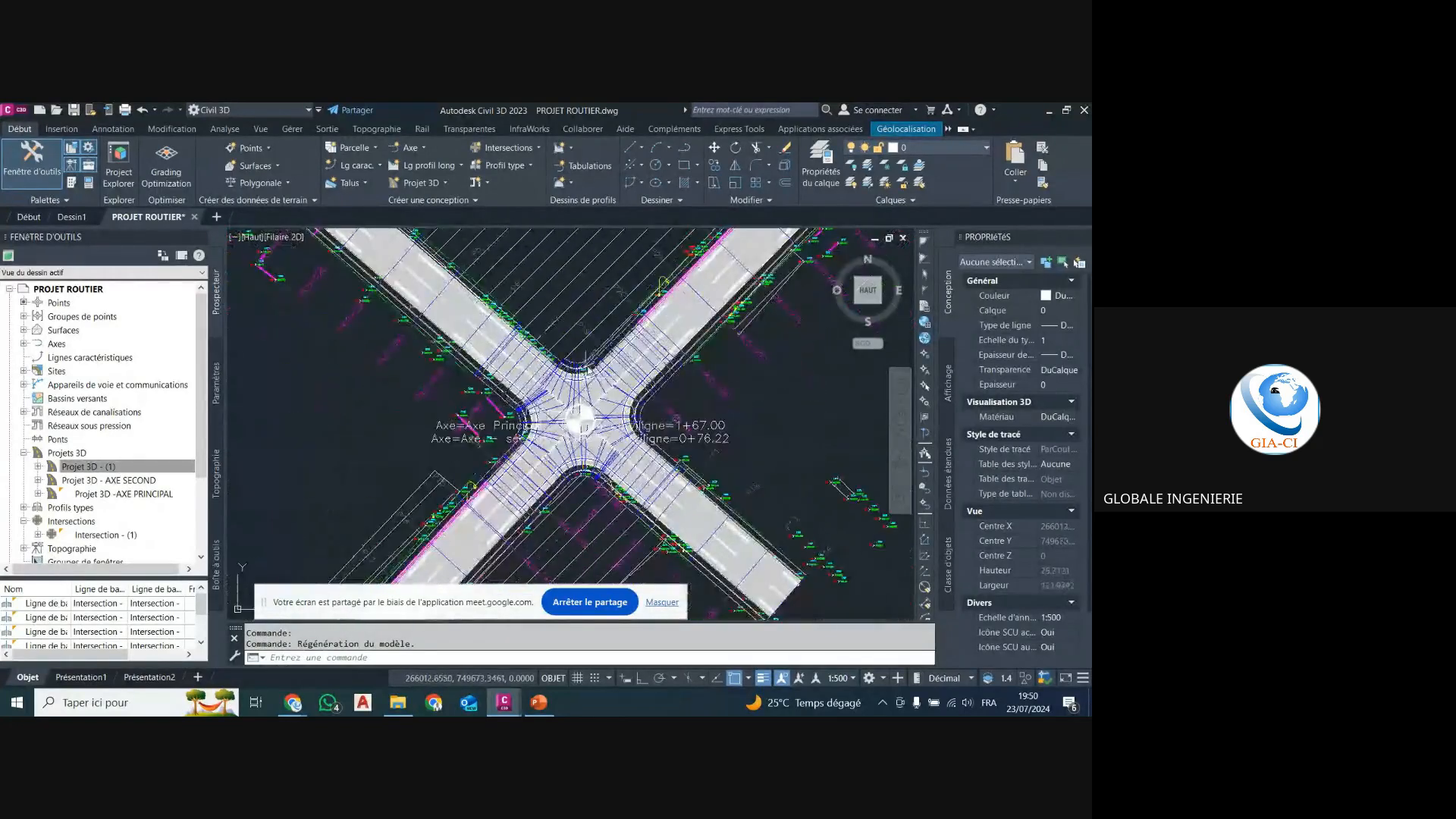
scroll(589, 363, up, 5)
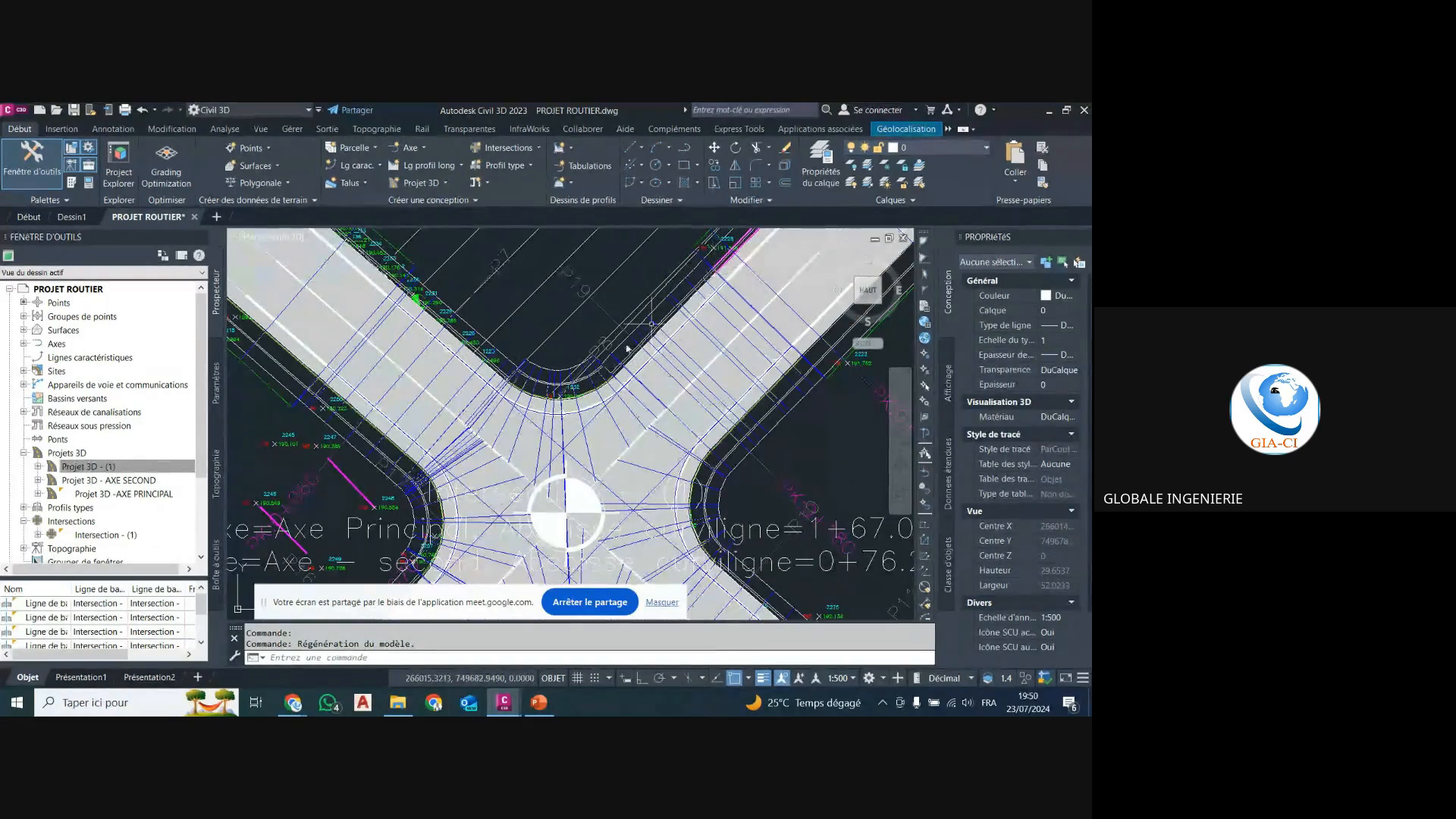
scroll(569, 342, down, 2)
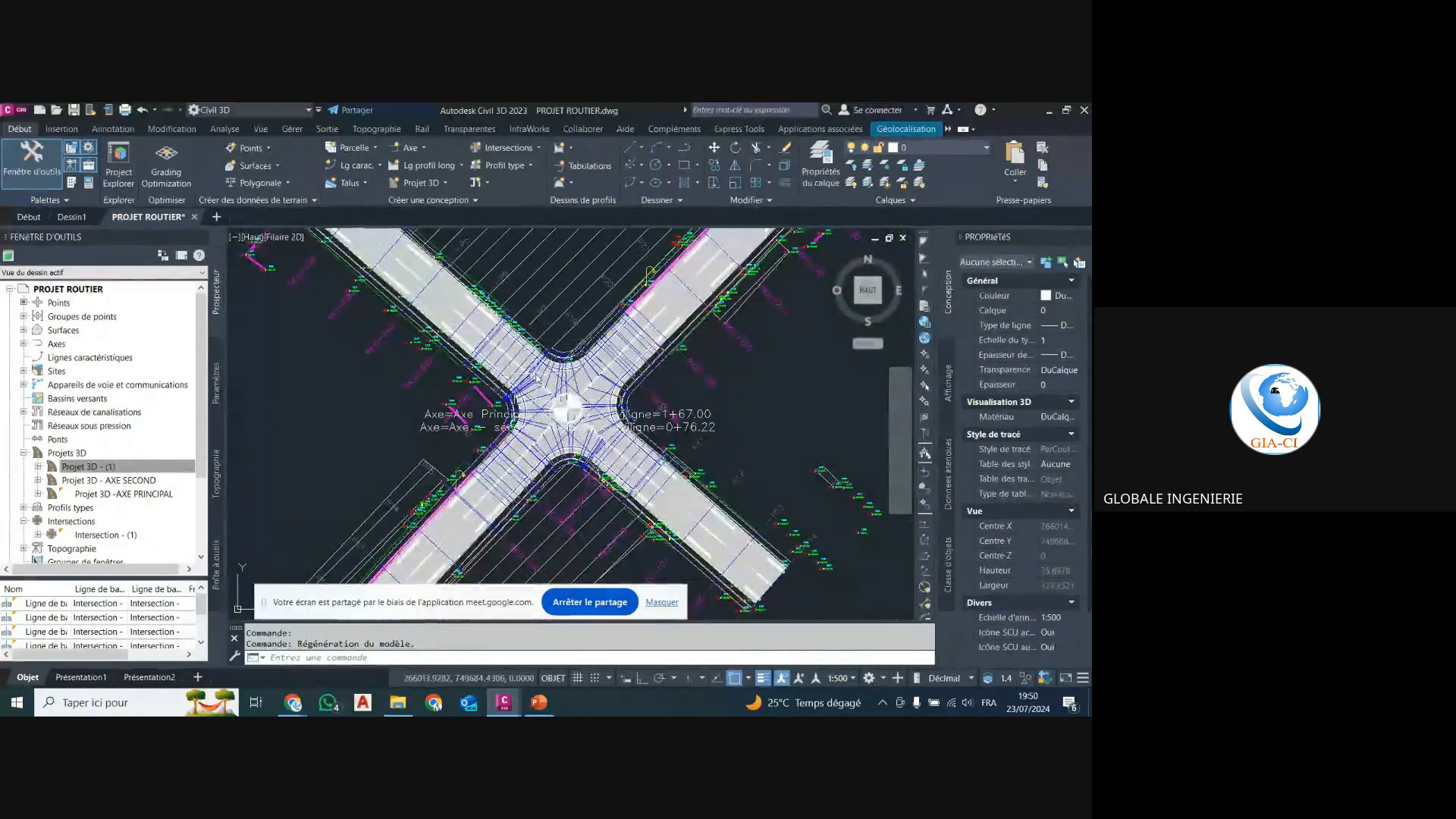
scroll(554, 358, up, 2)
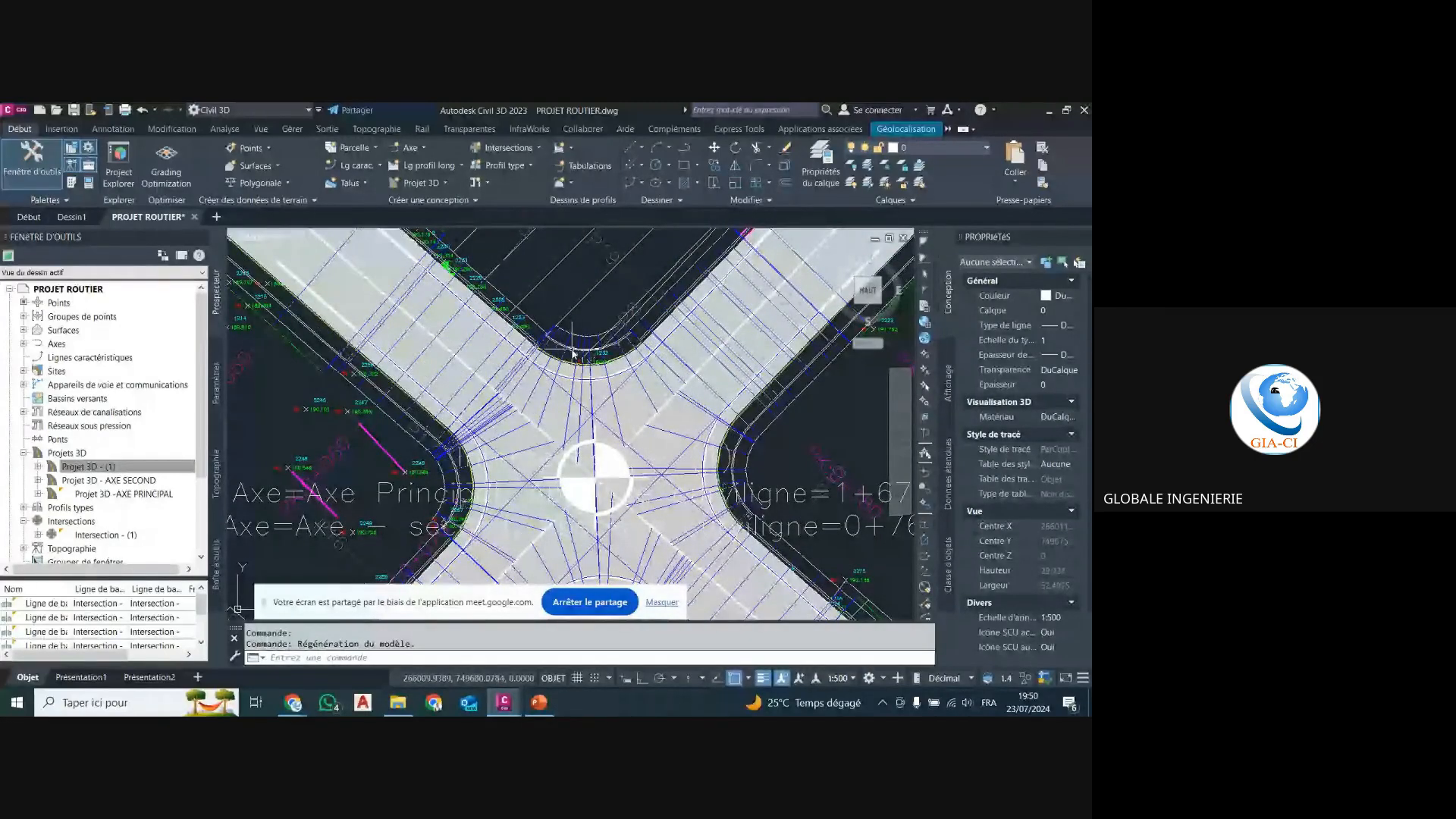
Examine how the intersection corridor ties into the primary and secondary road branches, from the centre out to the whole road layout.
scroll(576, 354, down, 4)
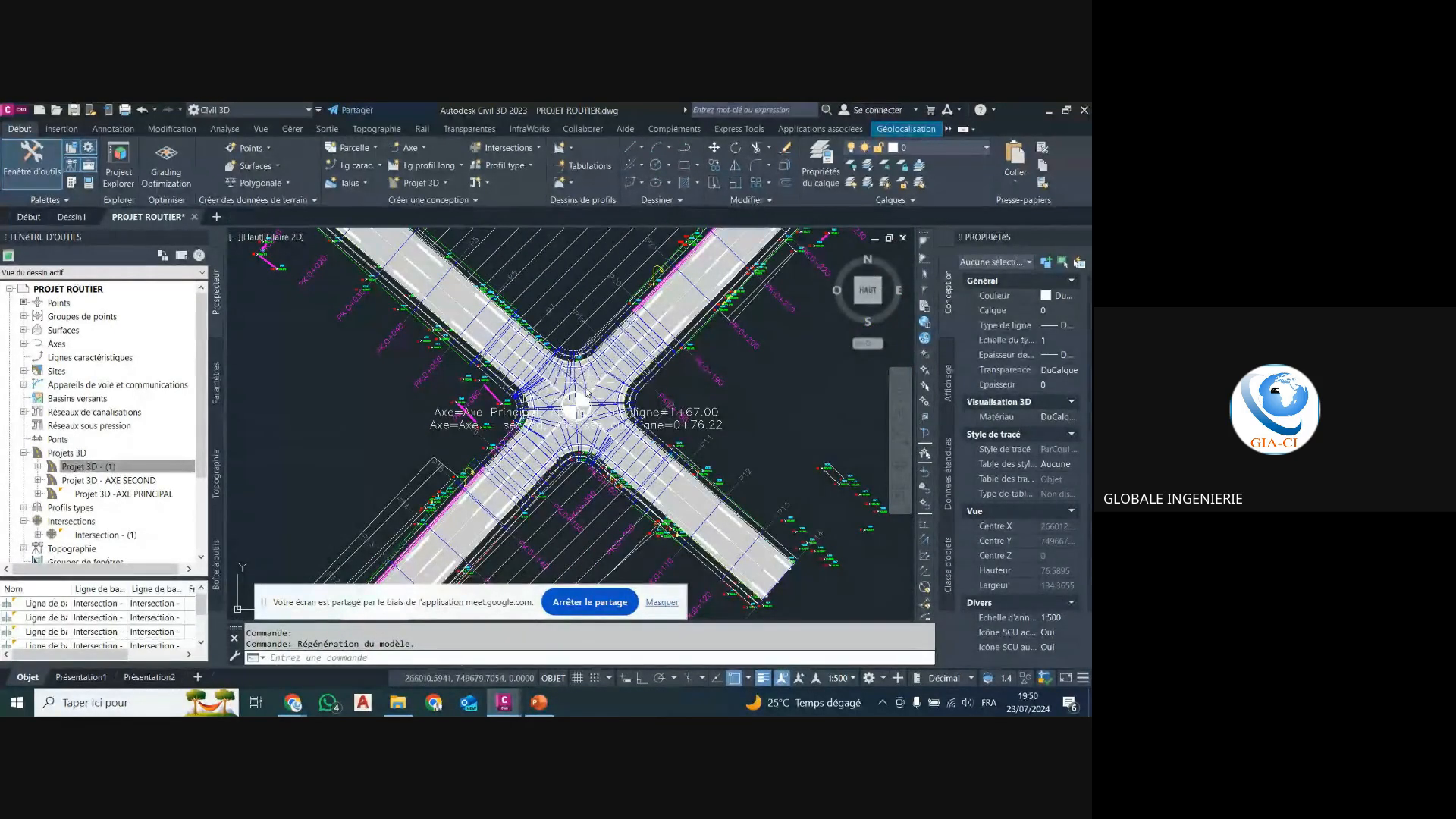
scroll(587, 392, up, 2)
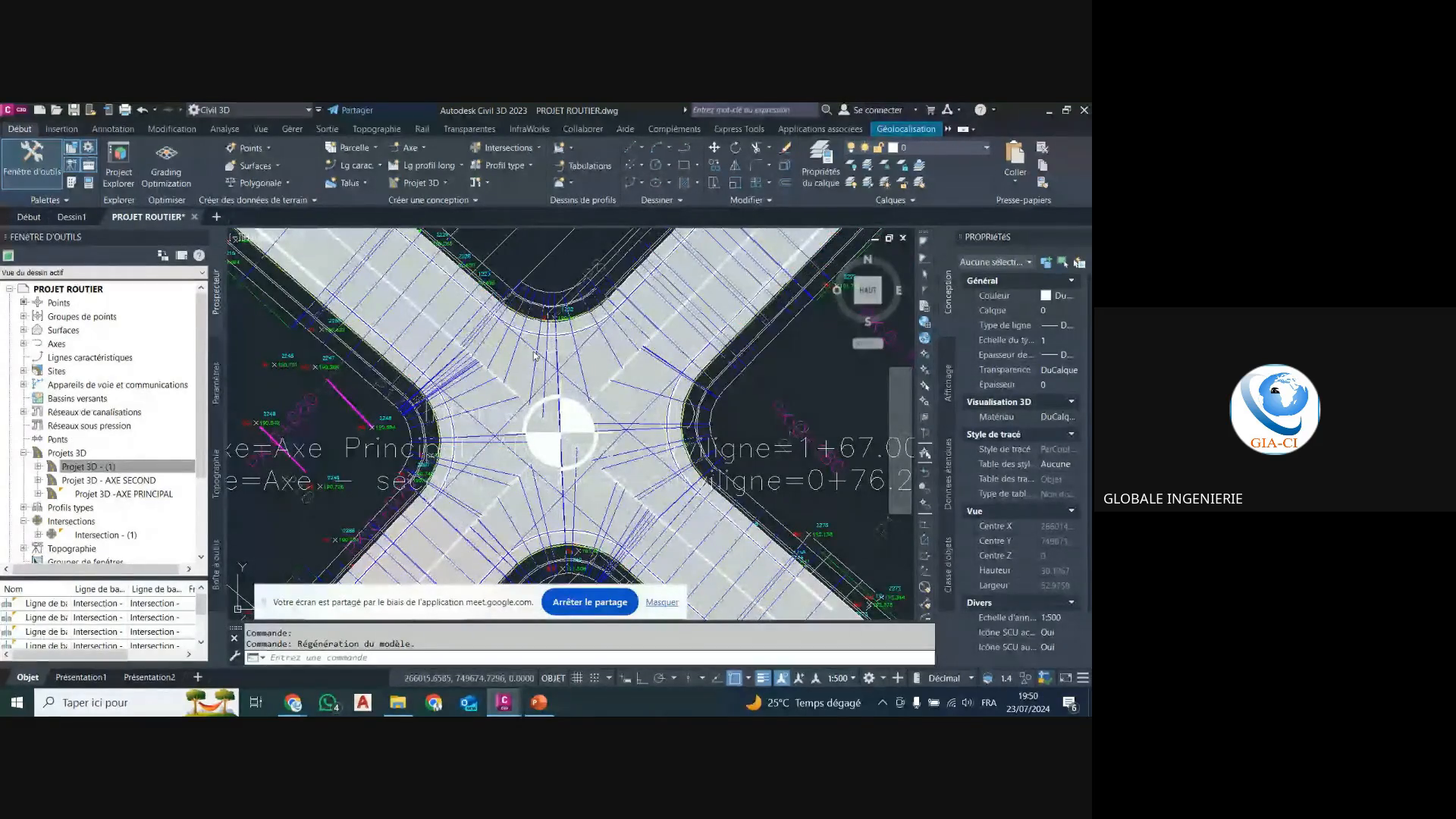
scroll(535, 354, down, 3)
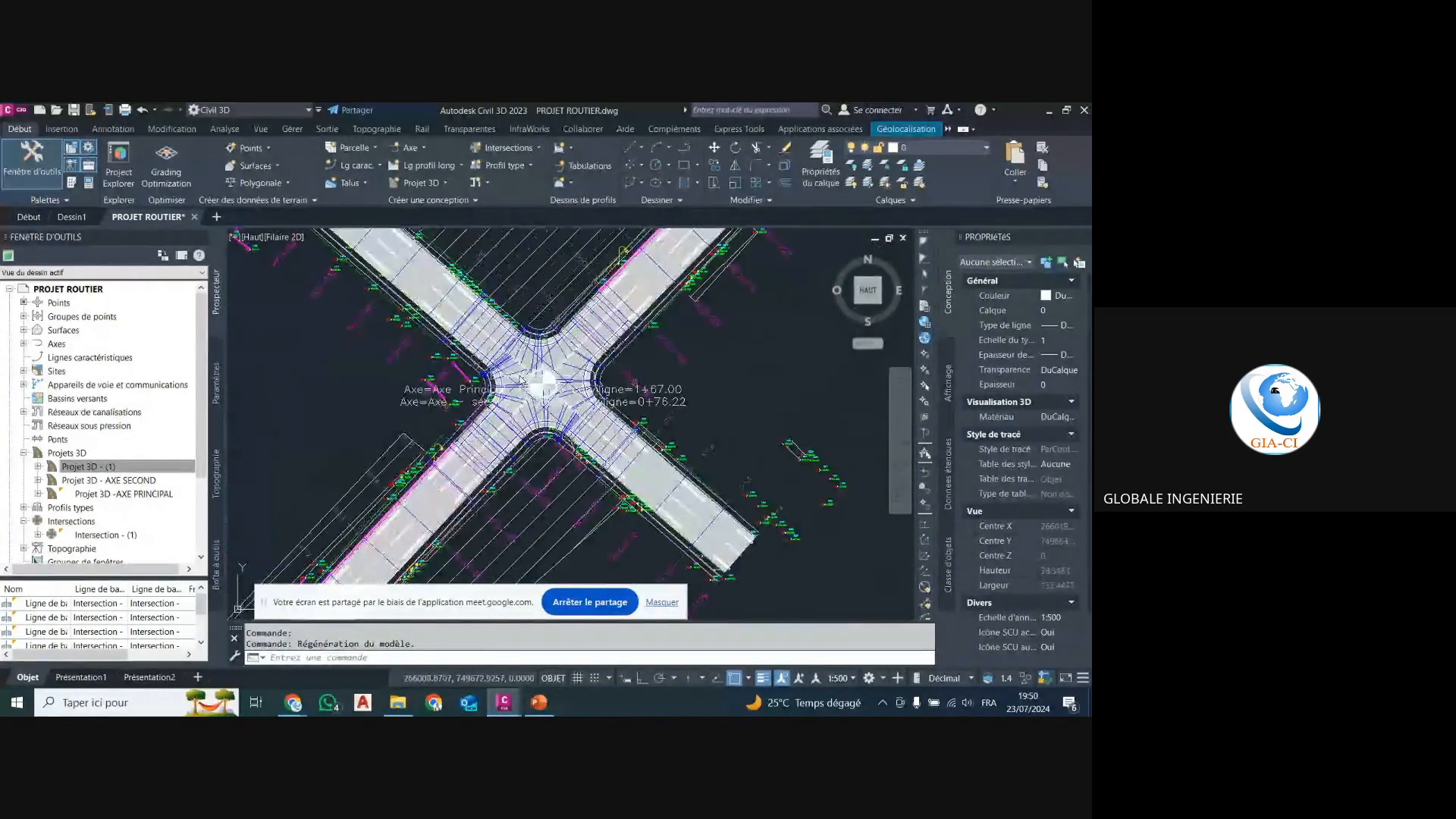
scroll(522, 380, up, 3)
scroll(522, 375, down, 3)
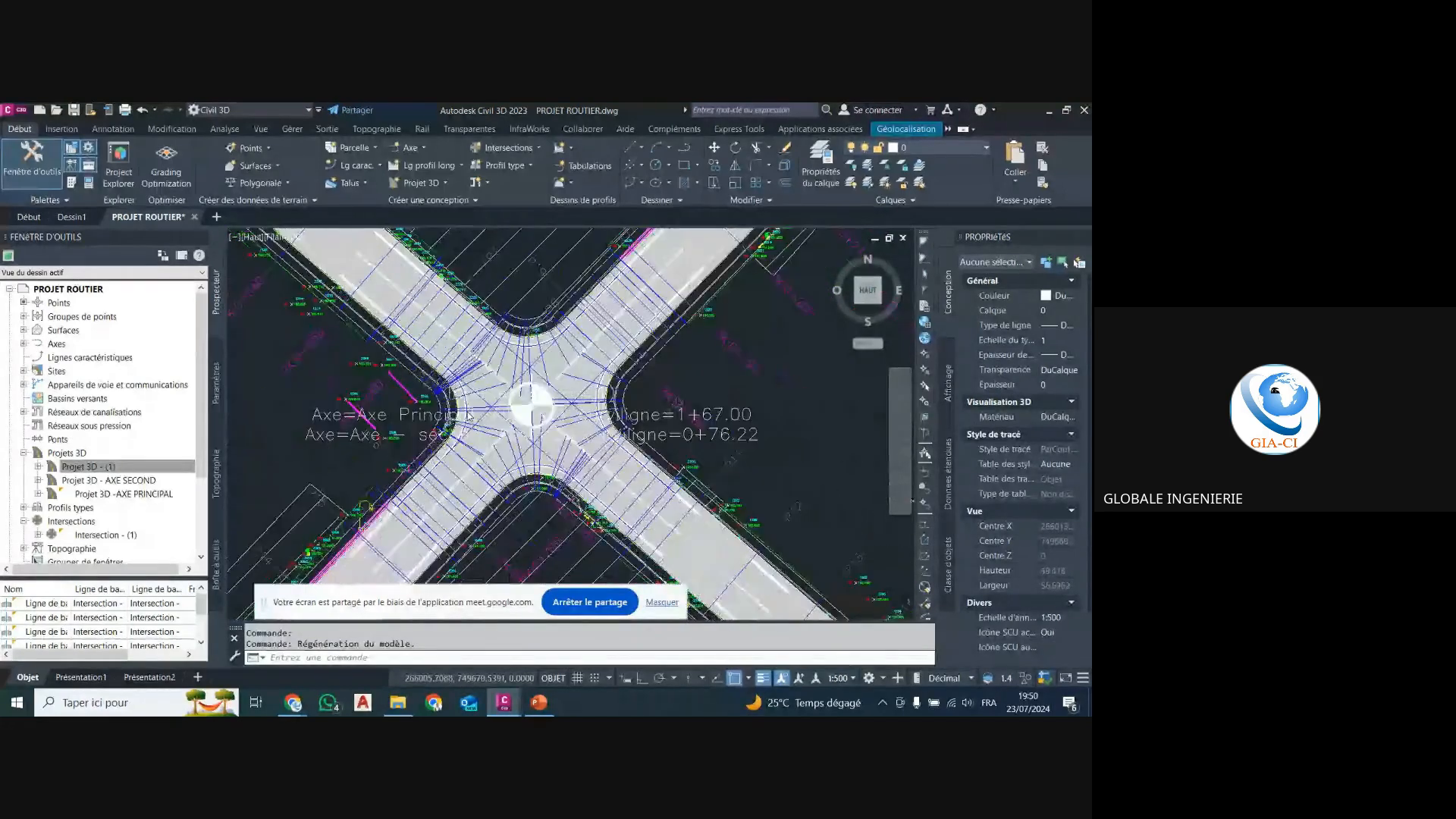
scroll(484, 408, up, 2)
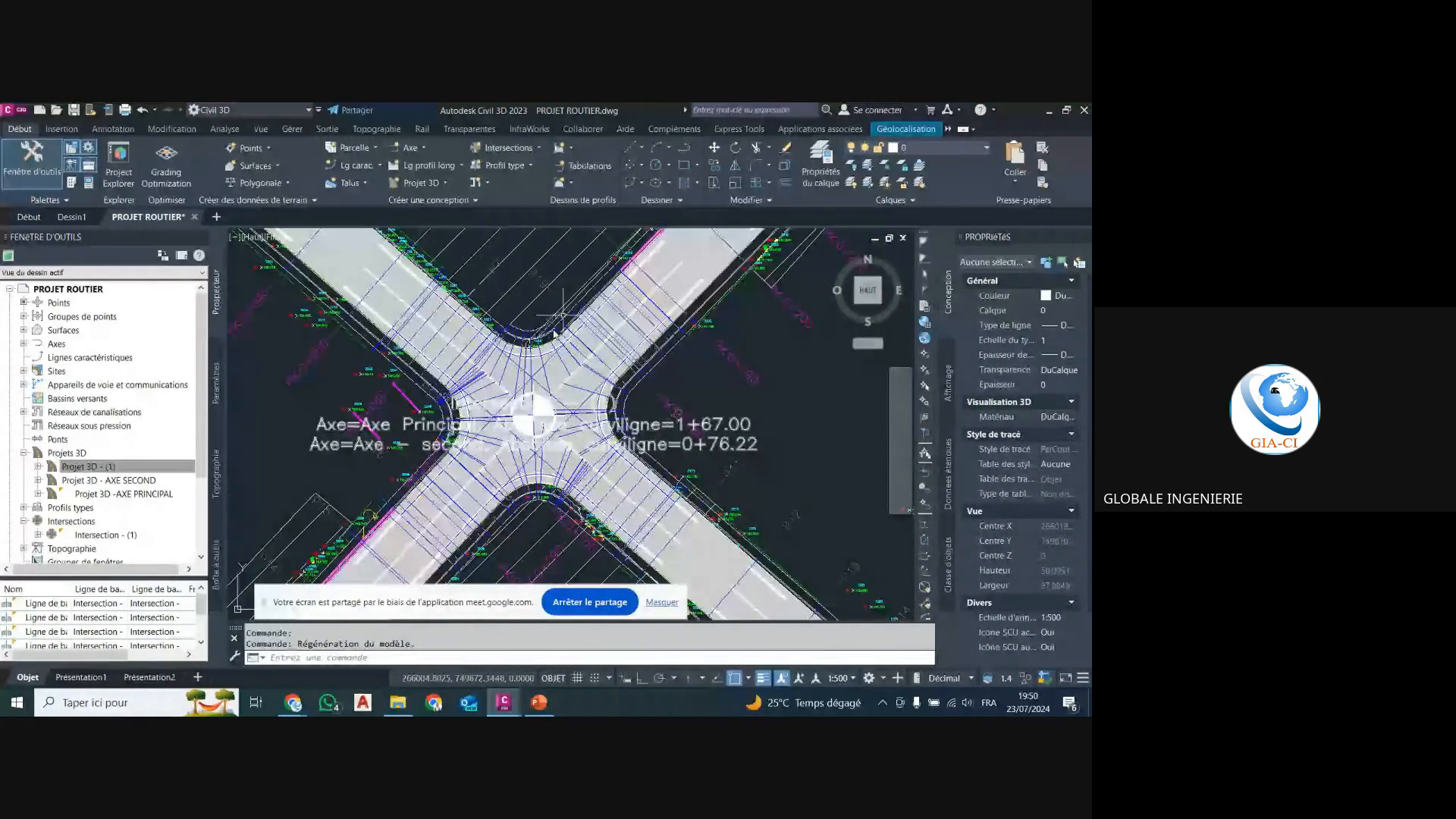
scroll(555, 333, down, 3)
scroll(455, 410, up, 1)
scroll(425, 420, down, 3)
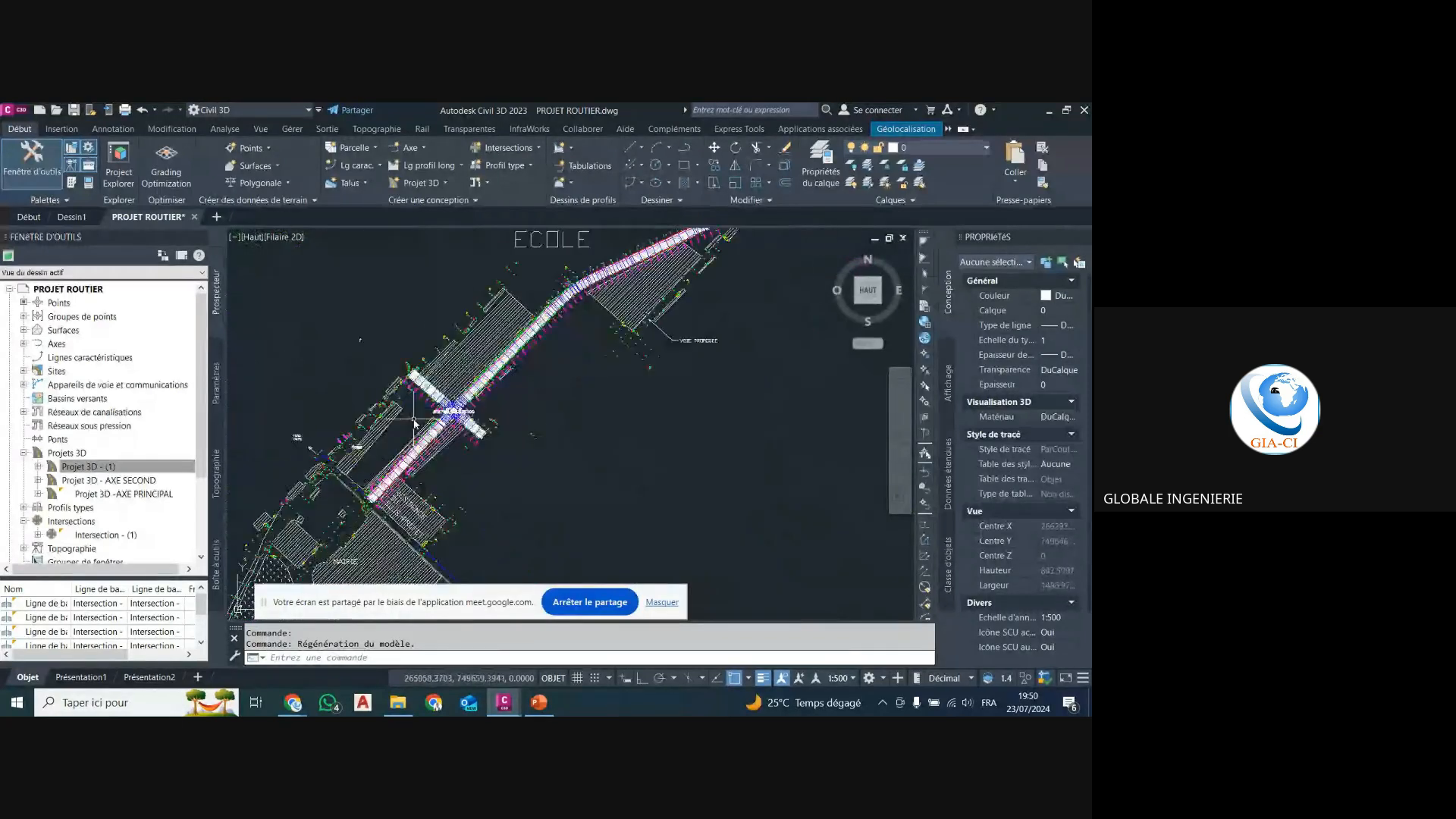
scroll(415, 423, up, 4)
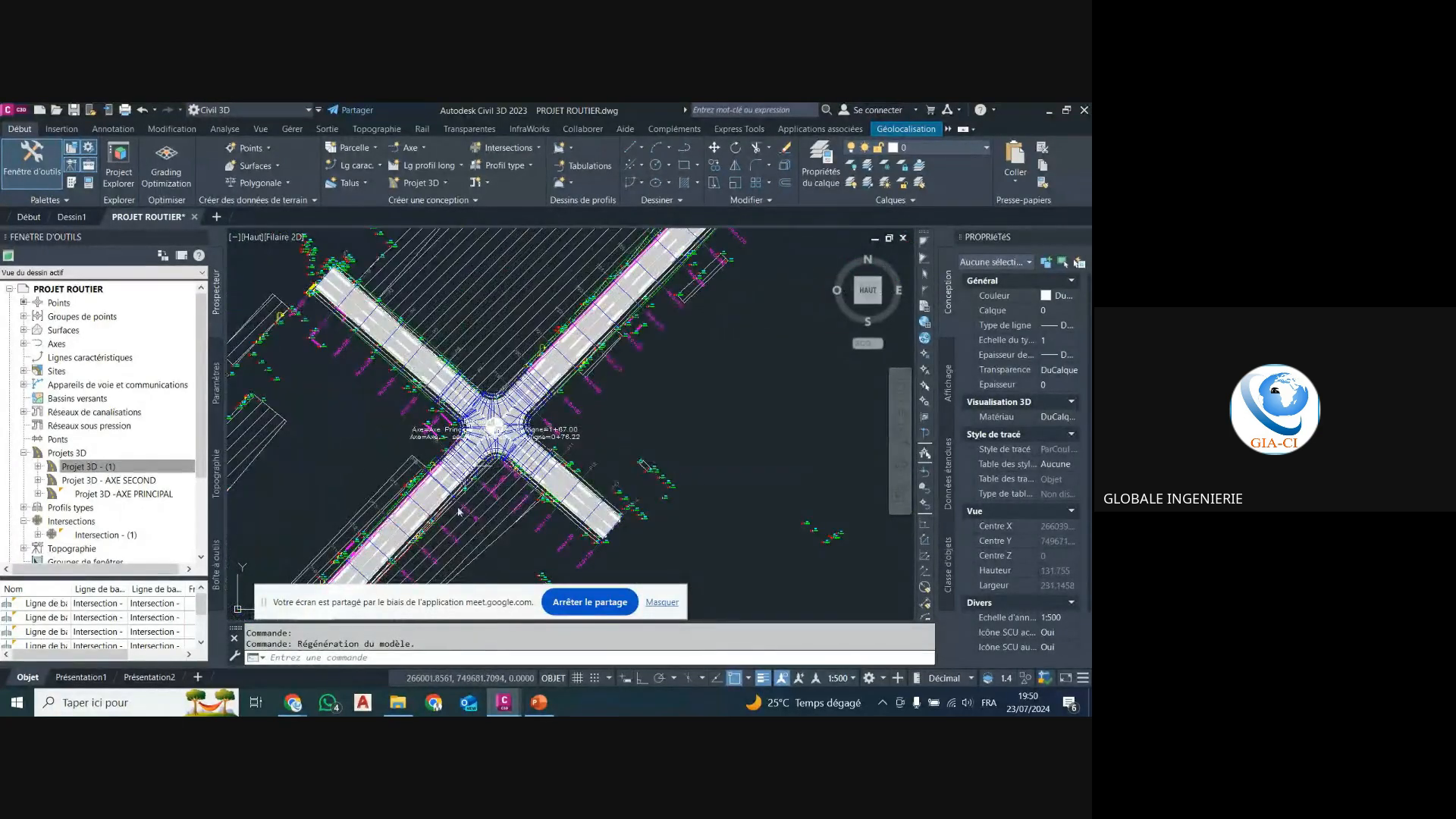
scroll(470, 451, up, 2)
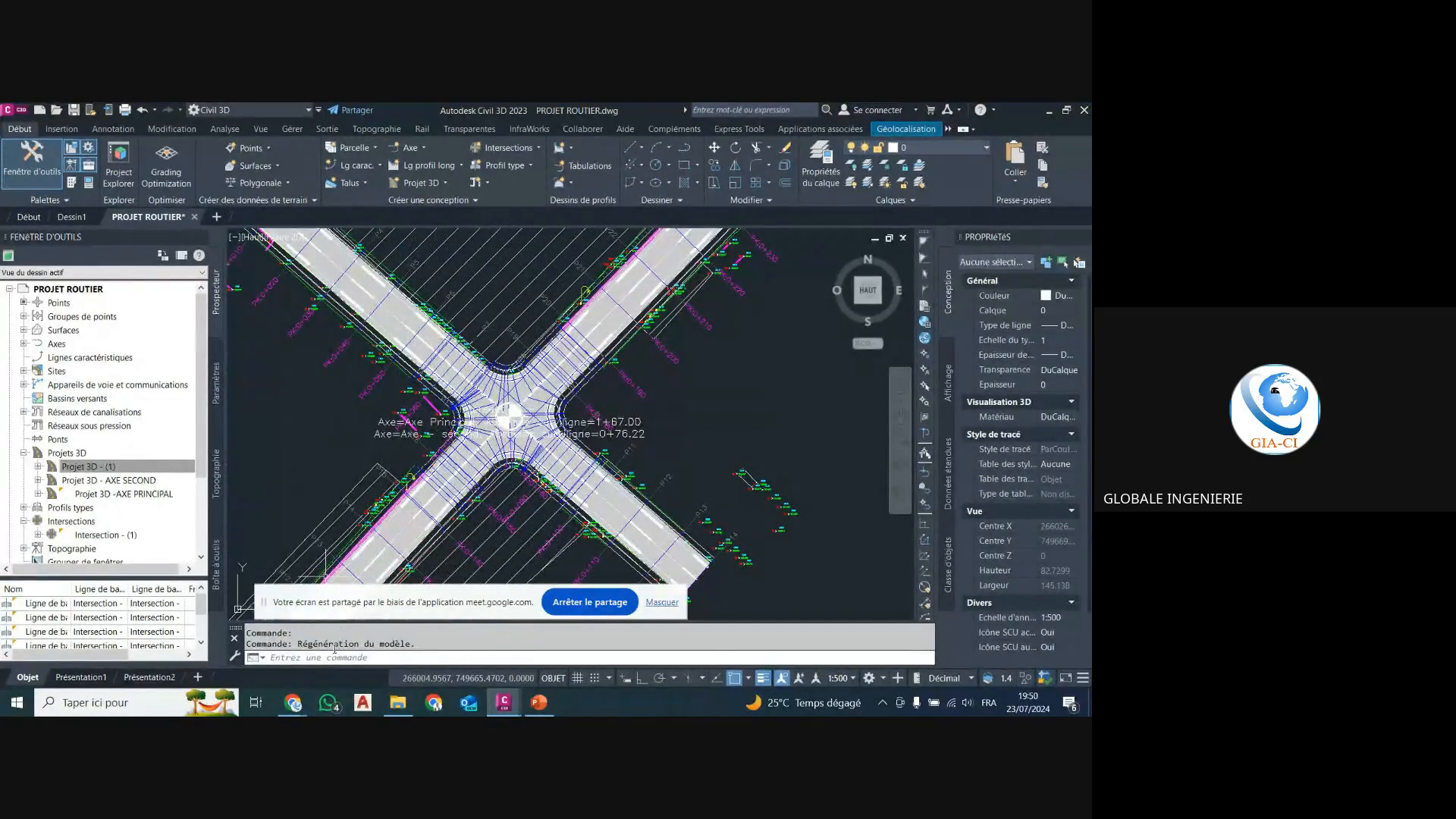
mouse_move(292, 702)
click(217, 637)
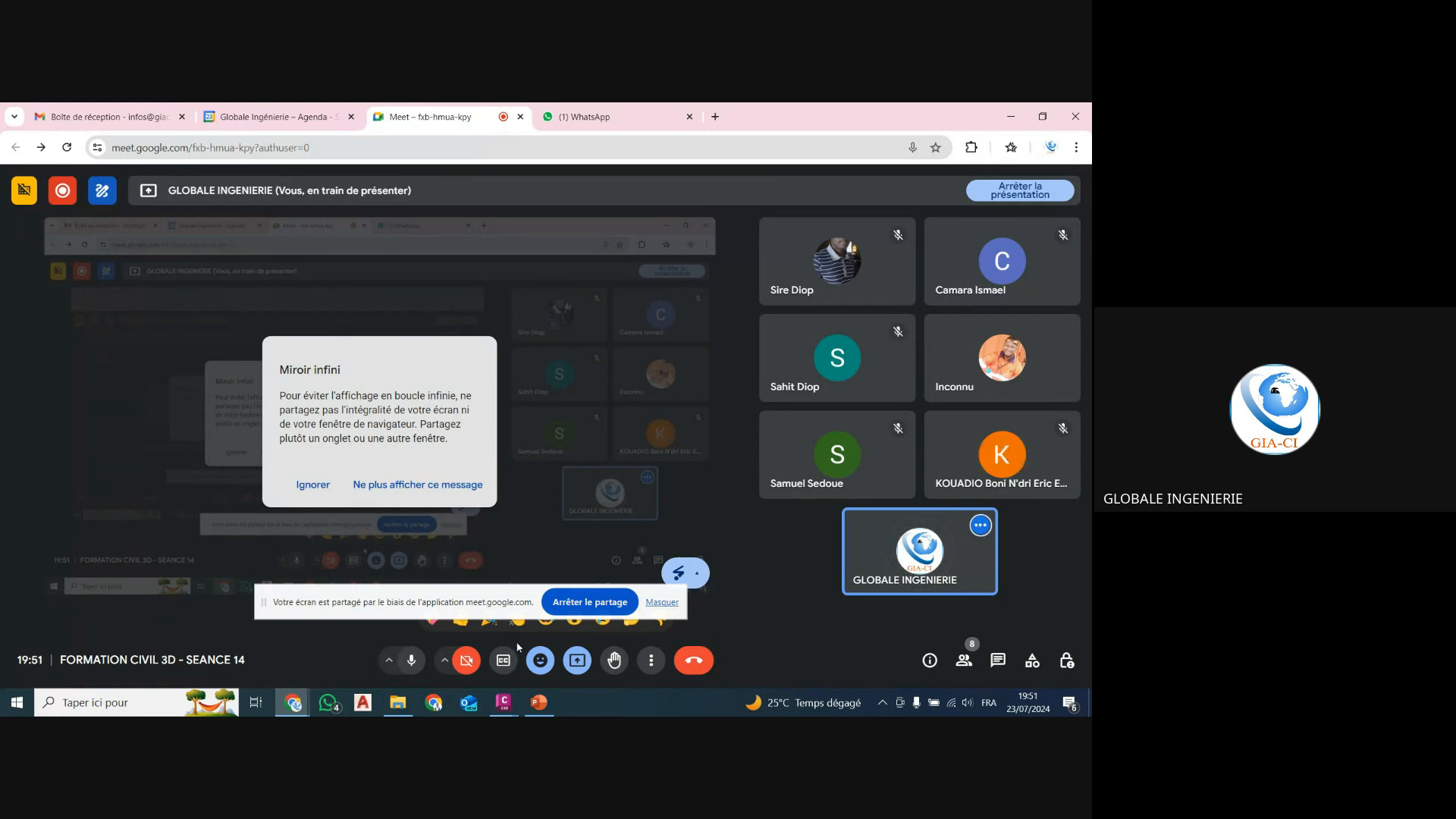
click(503, 703)
click(591, 651)
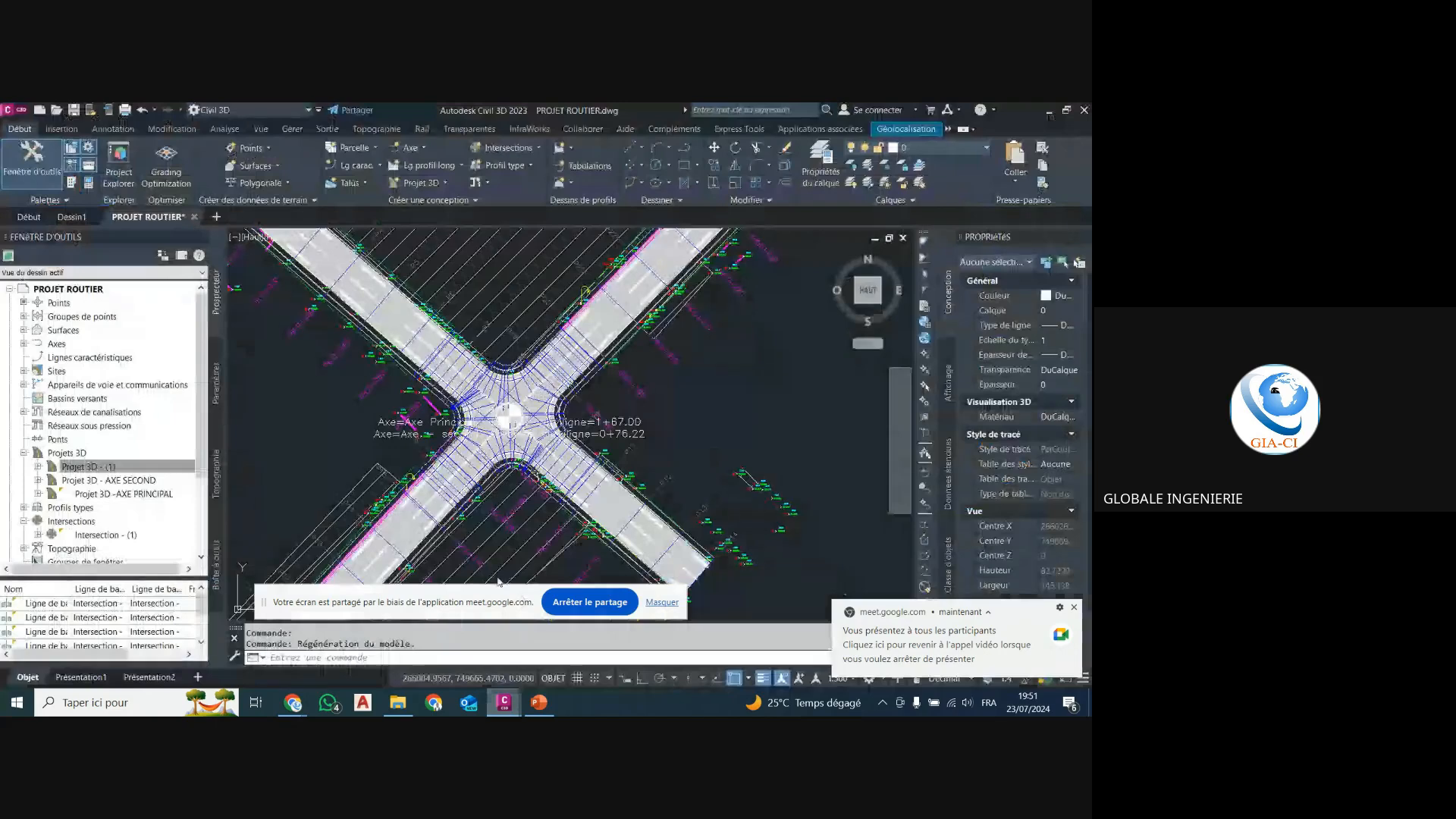
Hide the assembly insertion stations in plan view in the intersection corridor's P3D style, apply the change and deselect the corridor.
scroll(394, 413, up, 2)
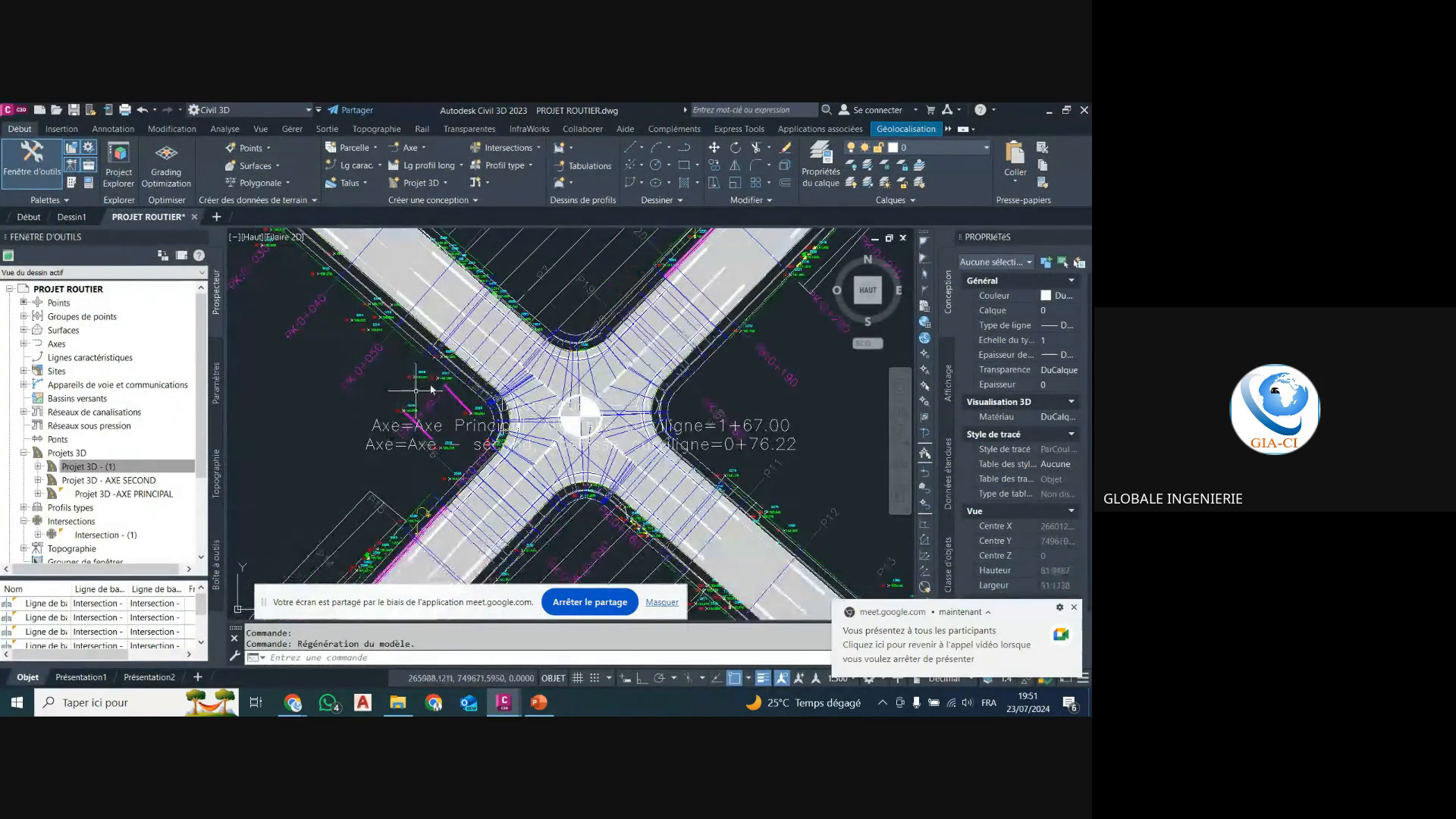
click(513, 383)
click(245, 163)
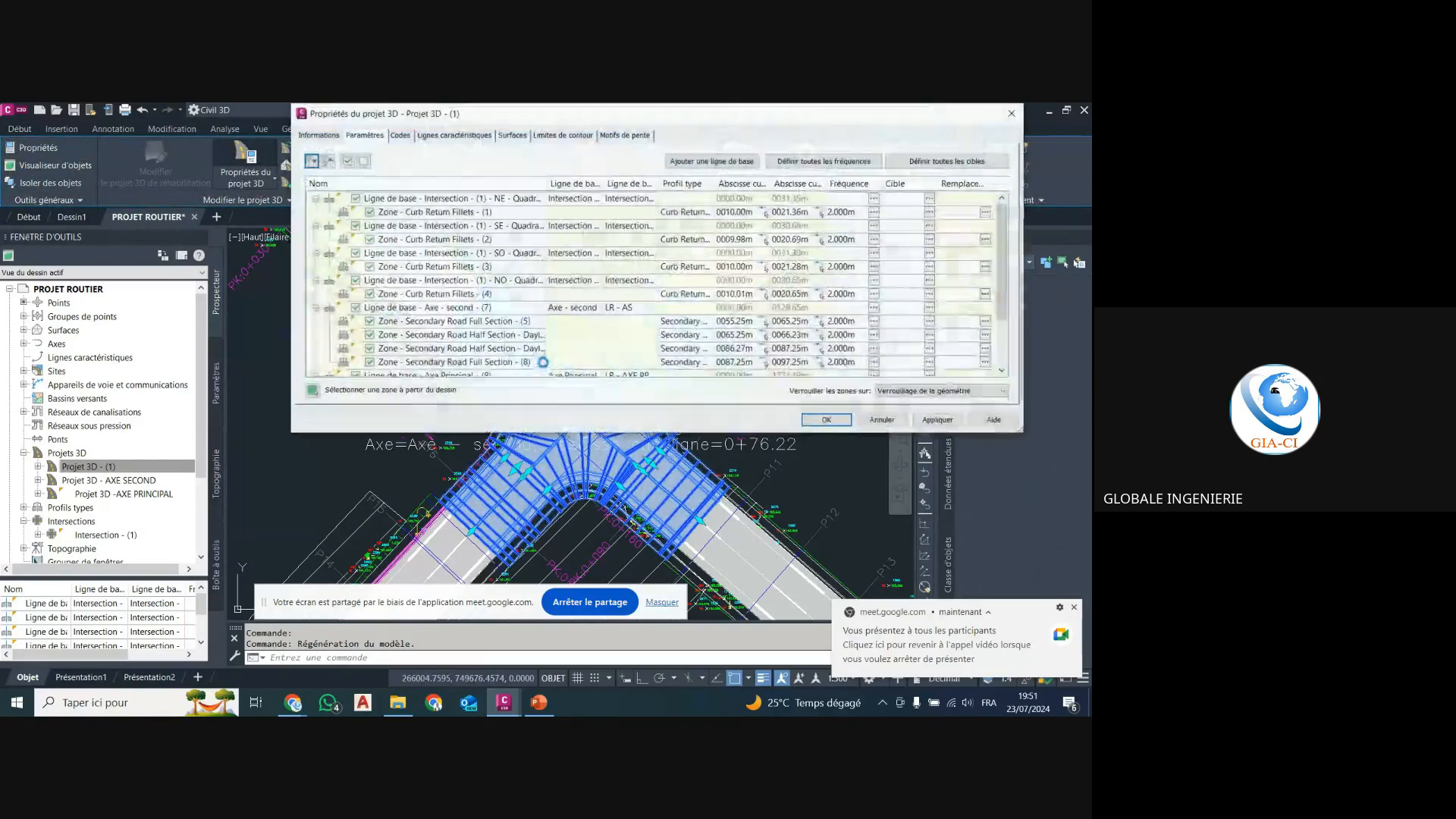
click(400, 135)
click(364, 135)
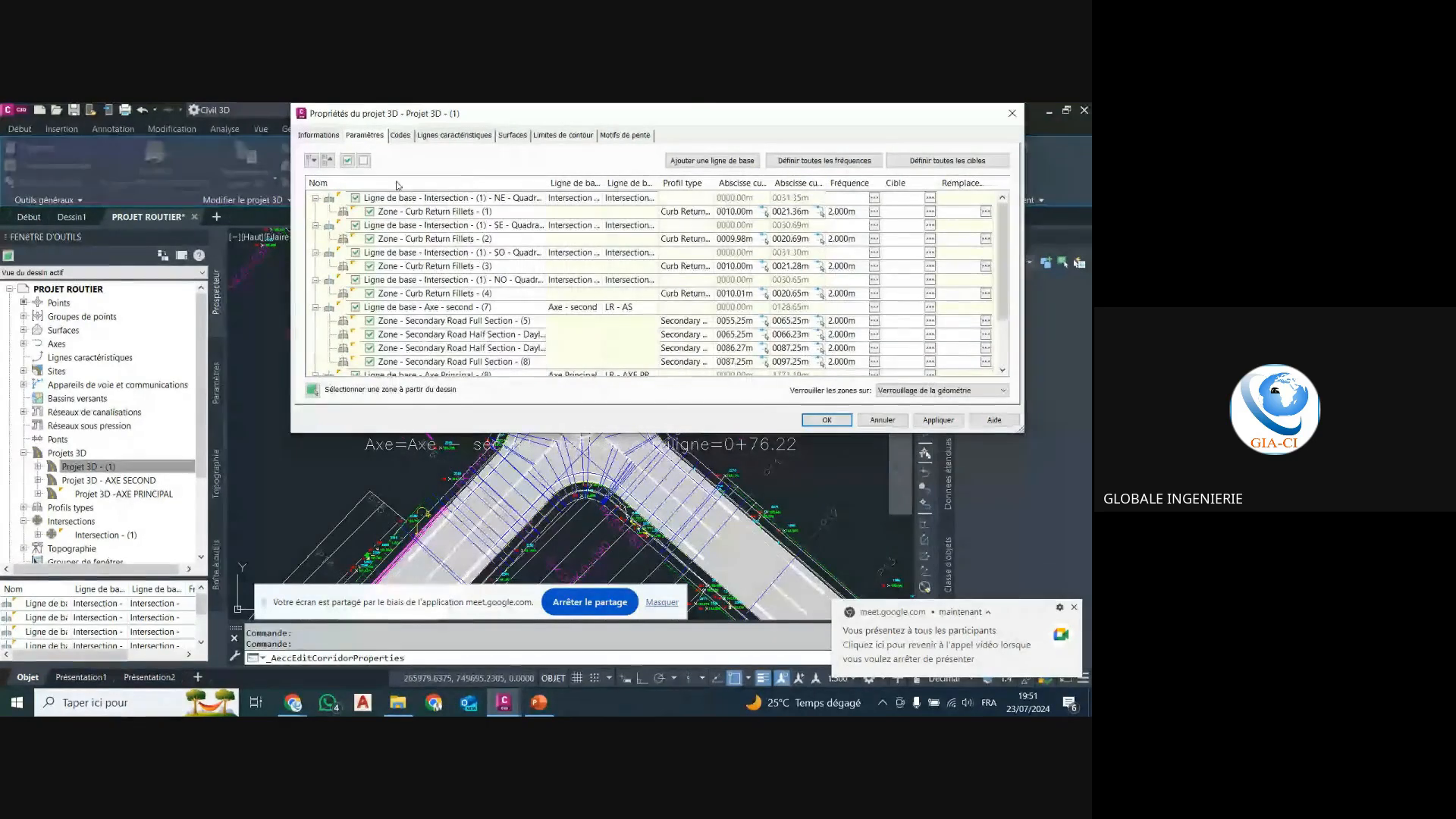
click(332, 138)
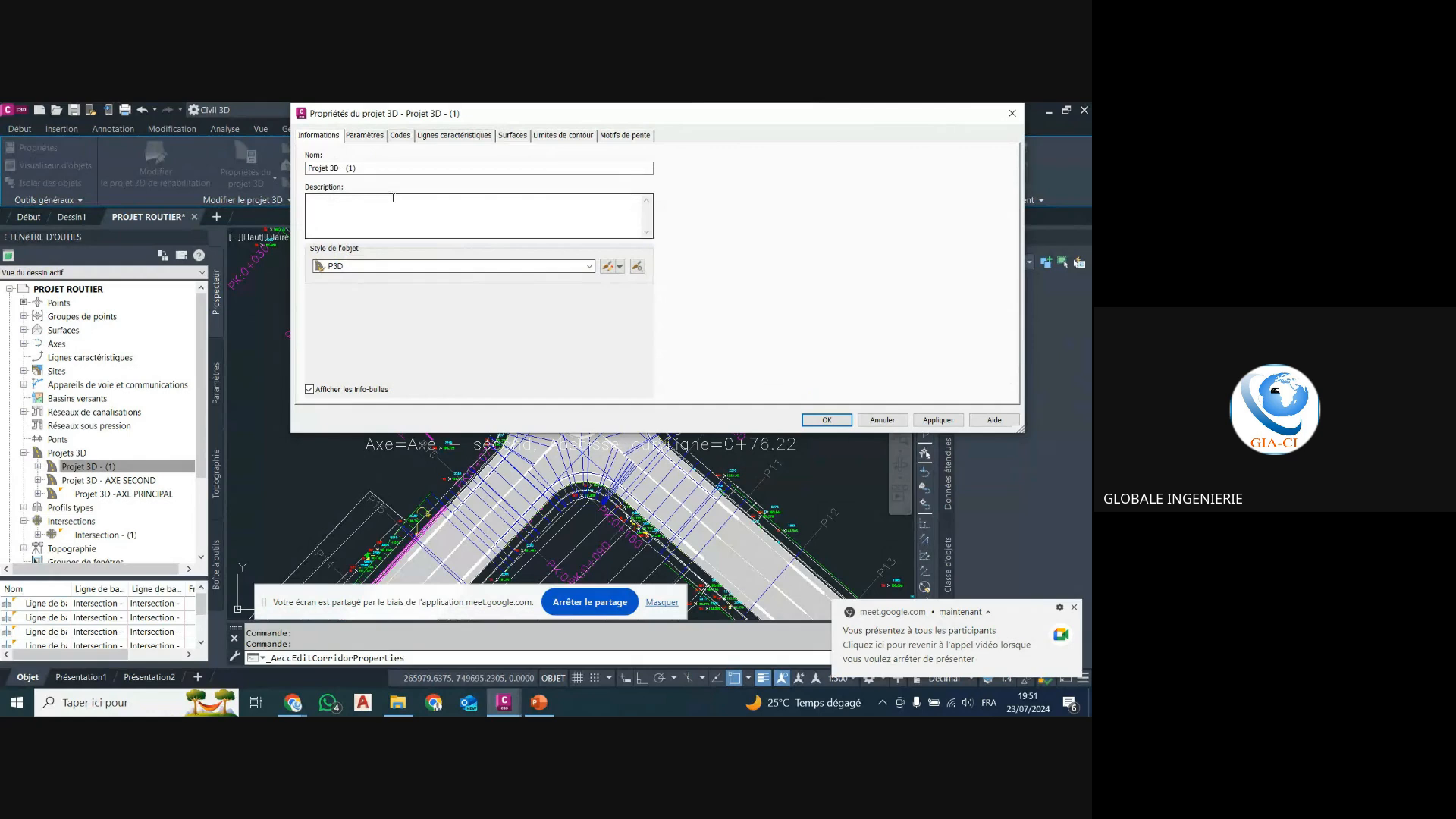
click(608, 266)
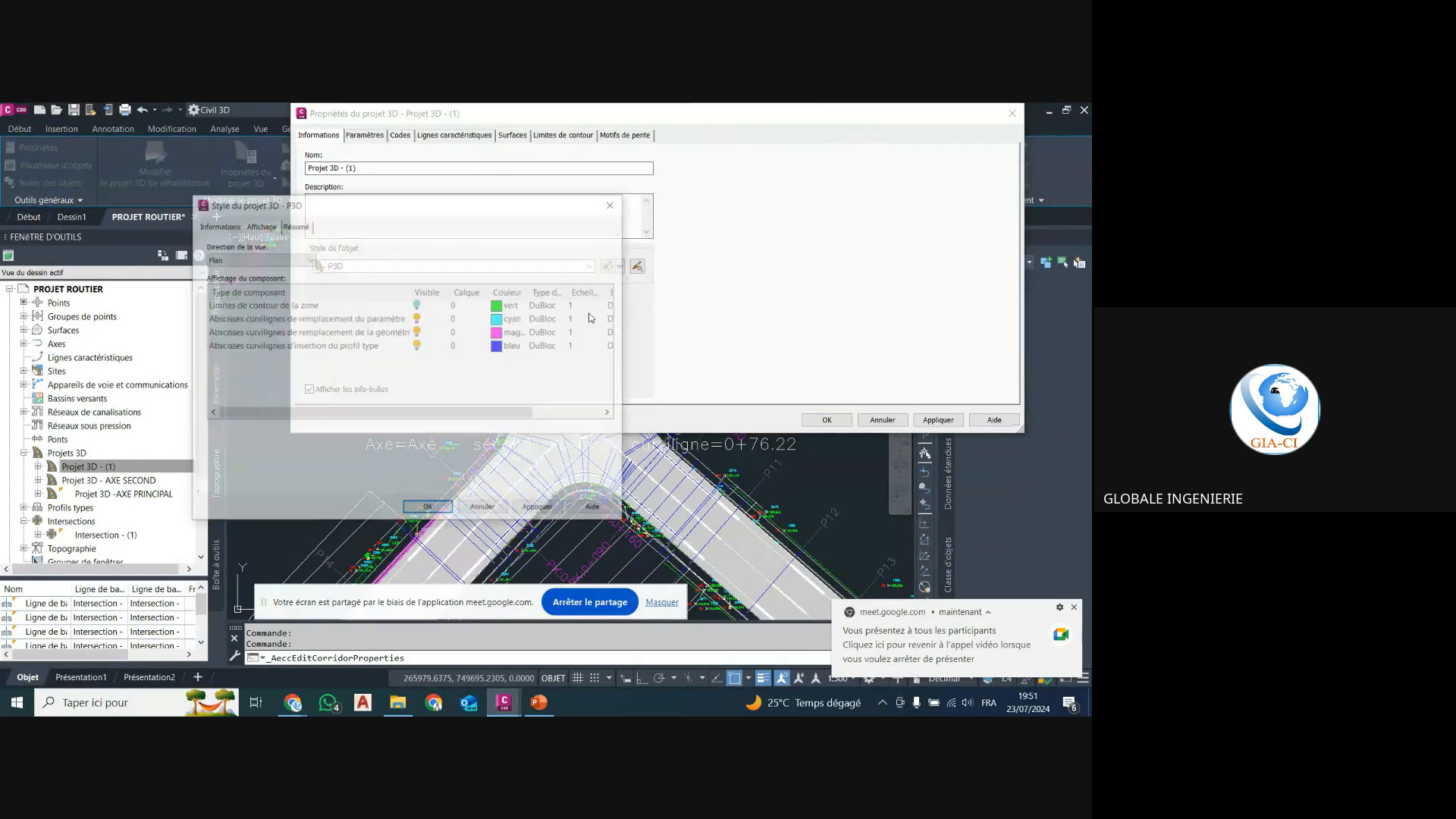
click(418, 346)
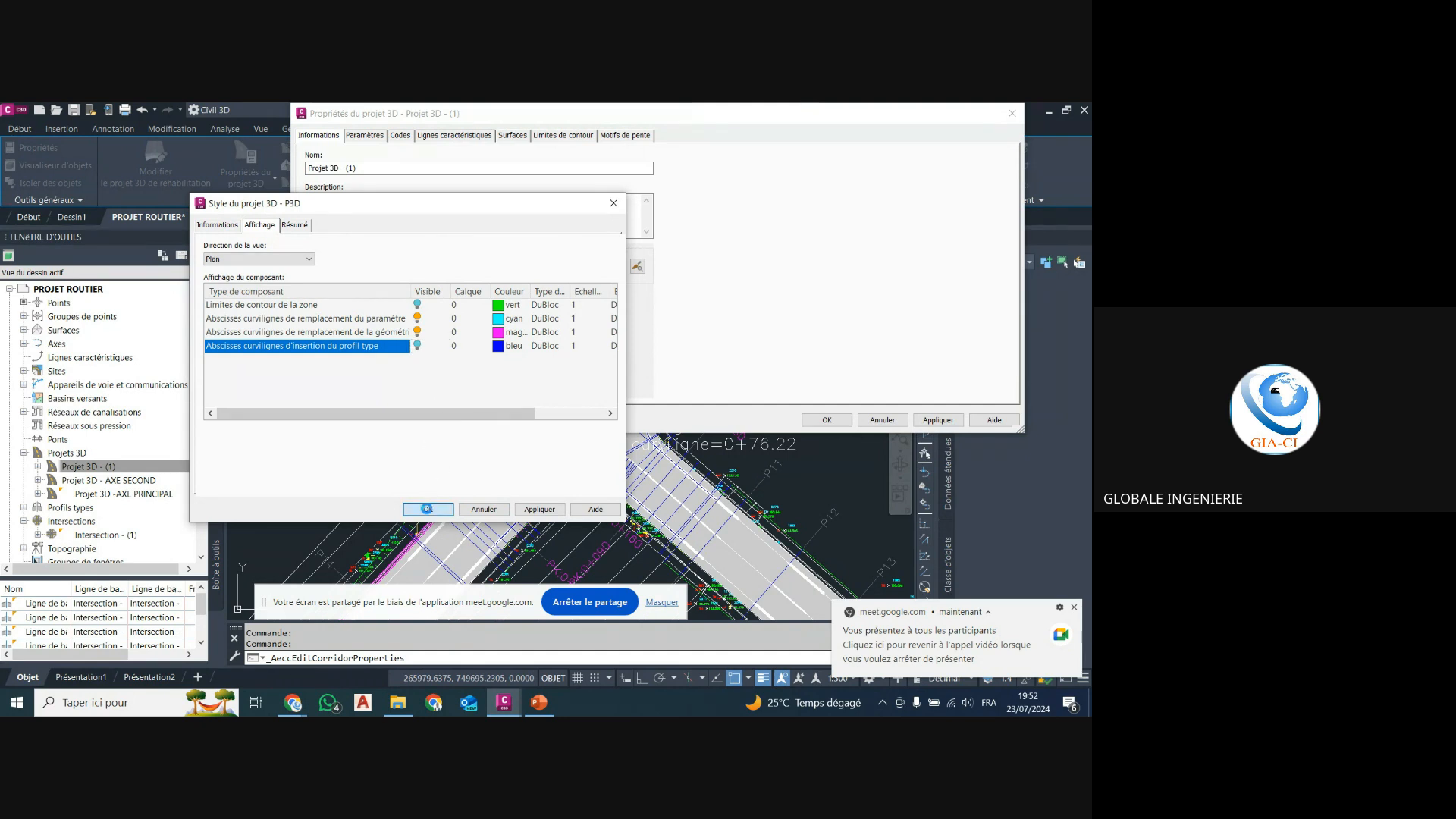
click(427, 509)
click(938, 420)
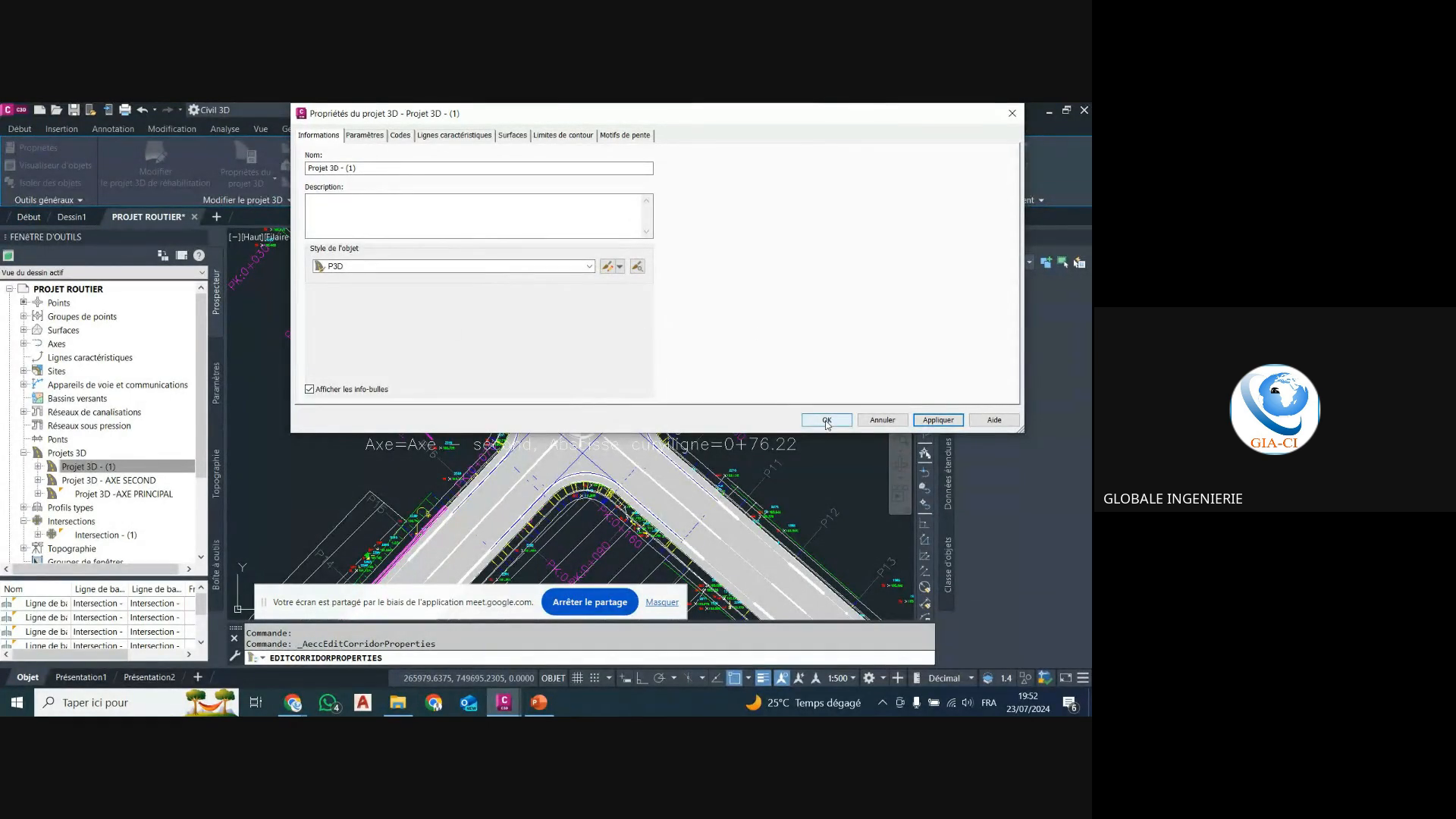
mouse_move(568, 124)
mouse_down()
mouse_move(499, 664)
mouse_move(443, 453)
mouse_move(452, 635)
mouse_move(462, 226)
mouse_move(449, 539)
mouse_move(518, 214)
mouse_up()
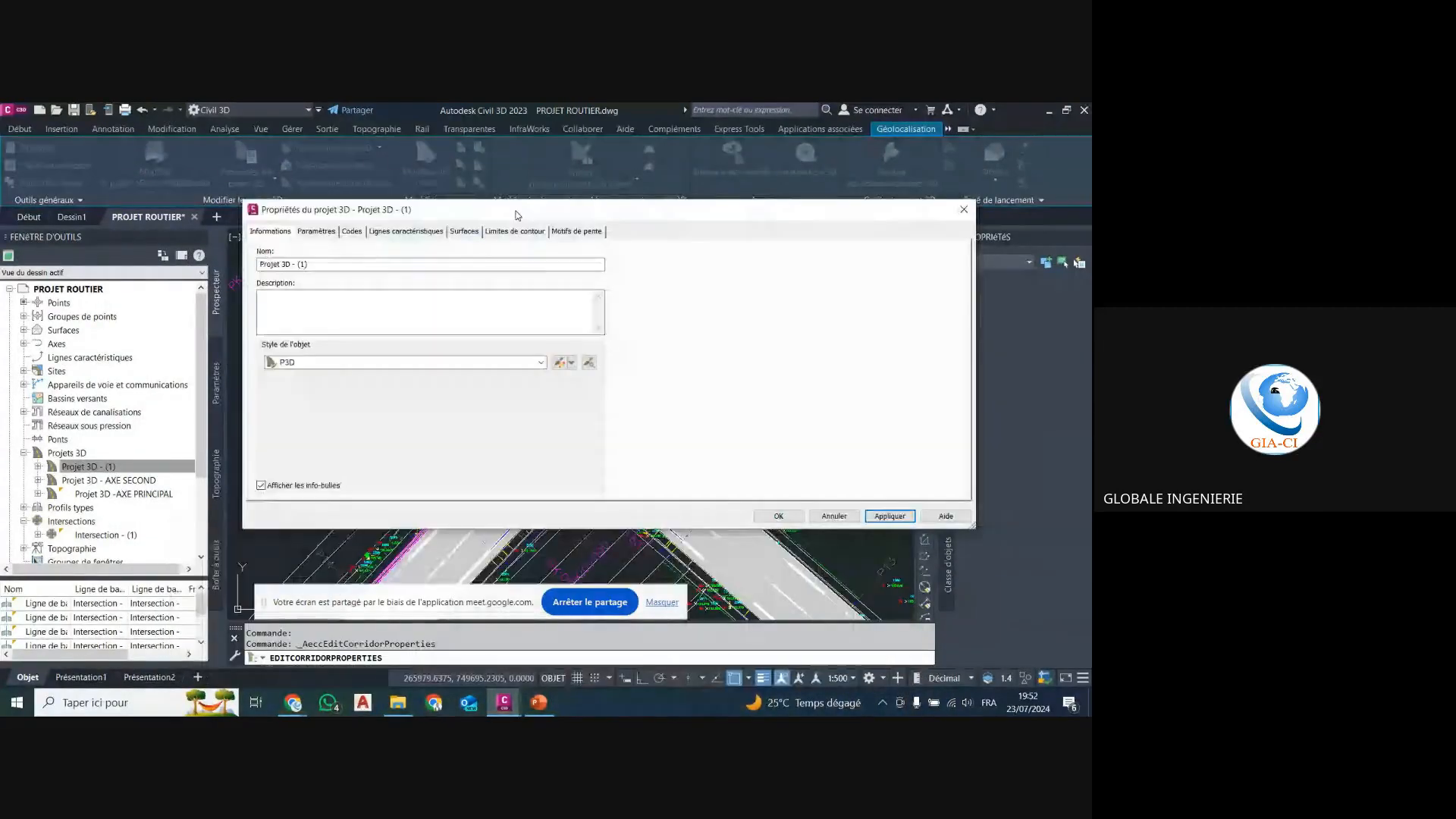
click(770, 517)
key(Escape)
key(Escape)
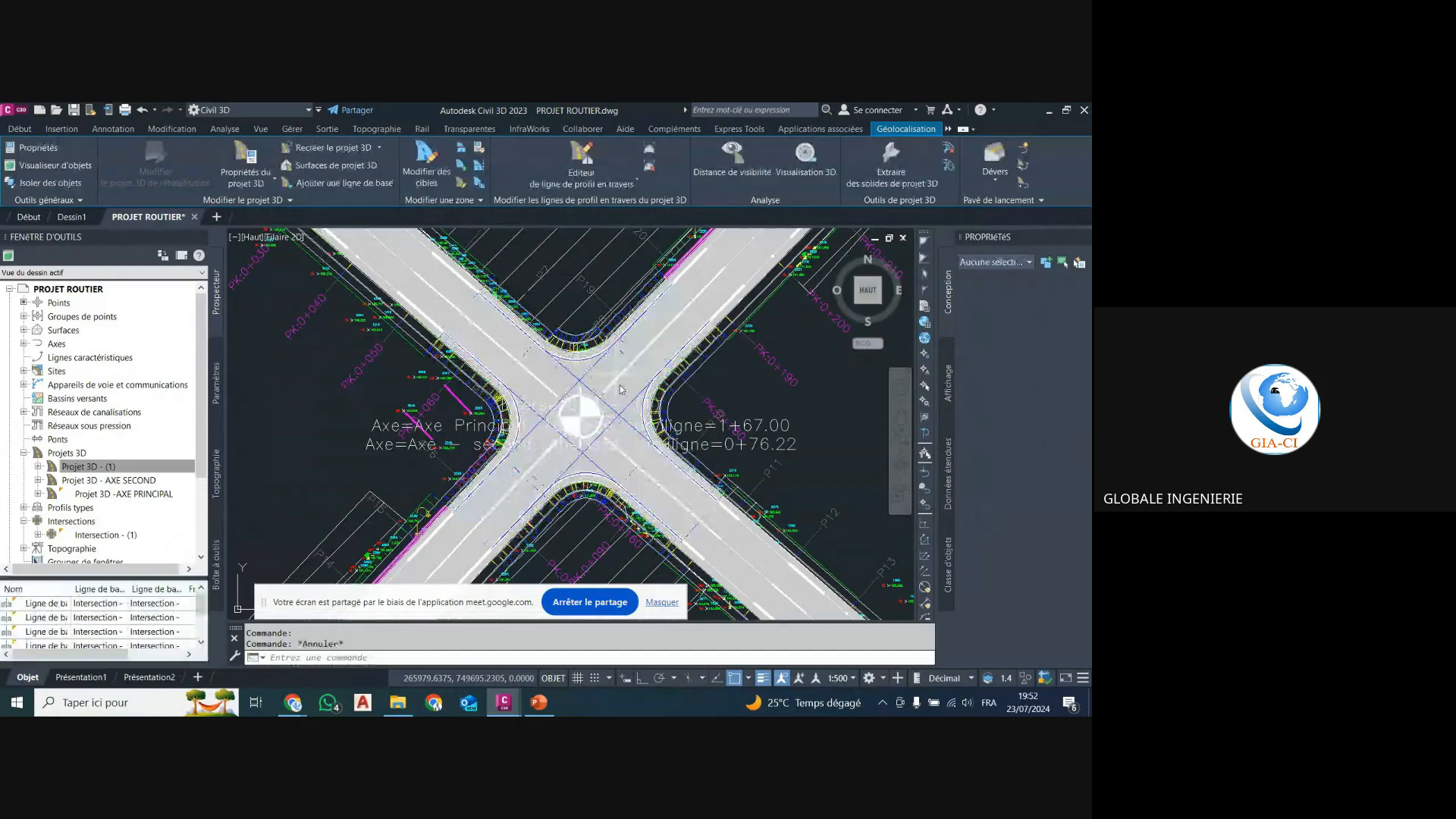
Open the 1_Etude_Projet code set style from the properties of the intersection corridor Projet 3D - (1).
scroll(662, 327, up, 4)
scroll(663, 330, up, 3)
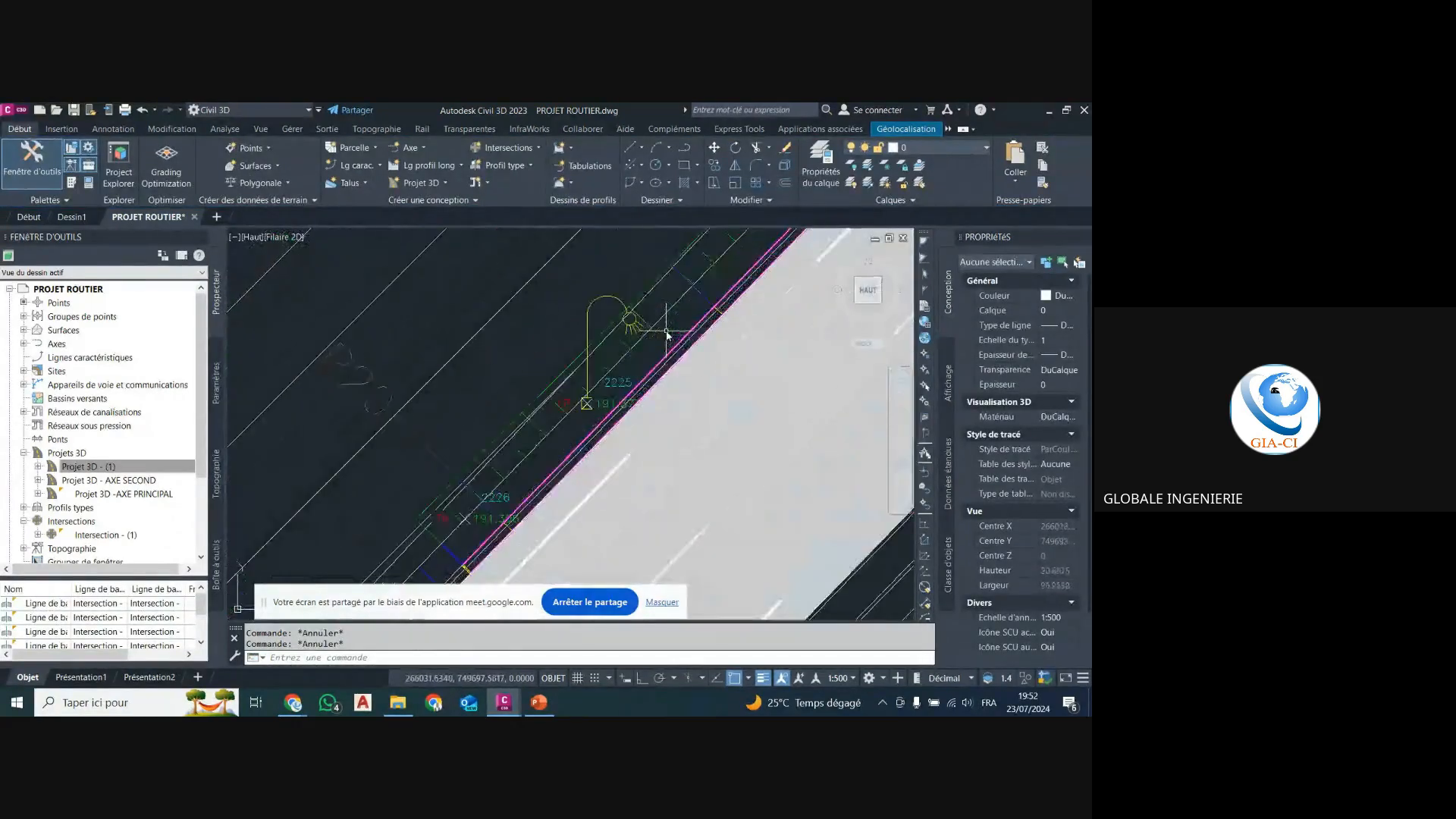
scroll(669, 355, down, 6)
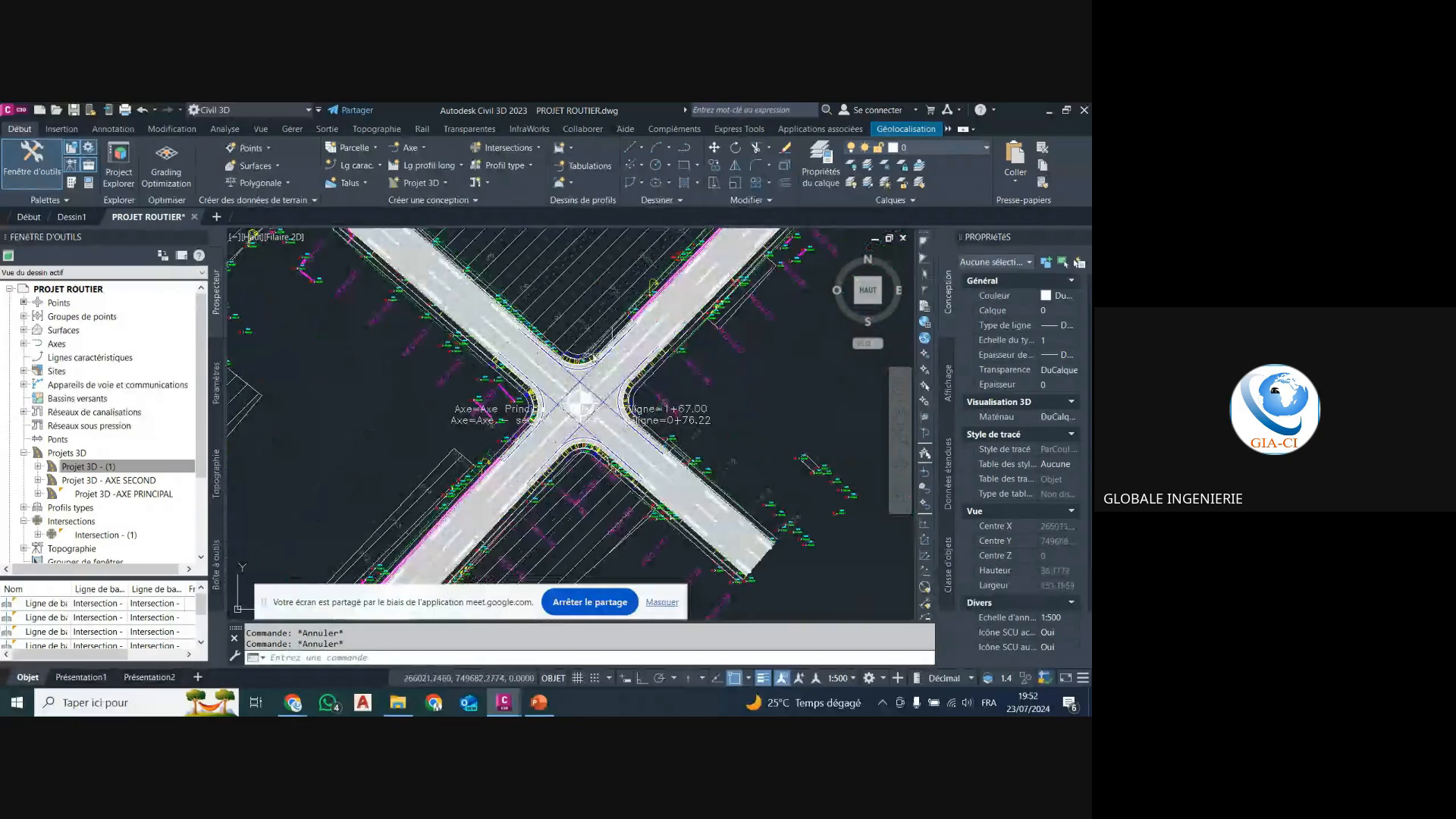
click(582, 381)
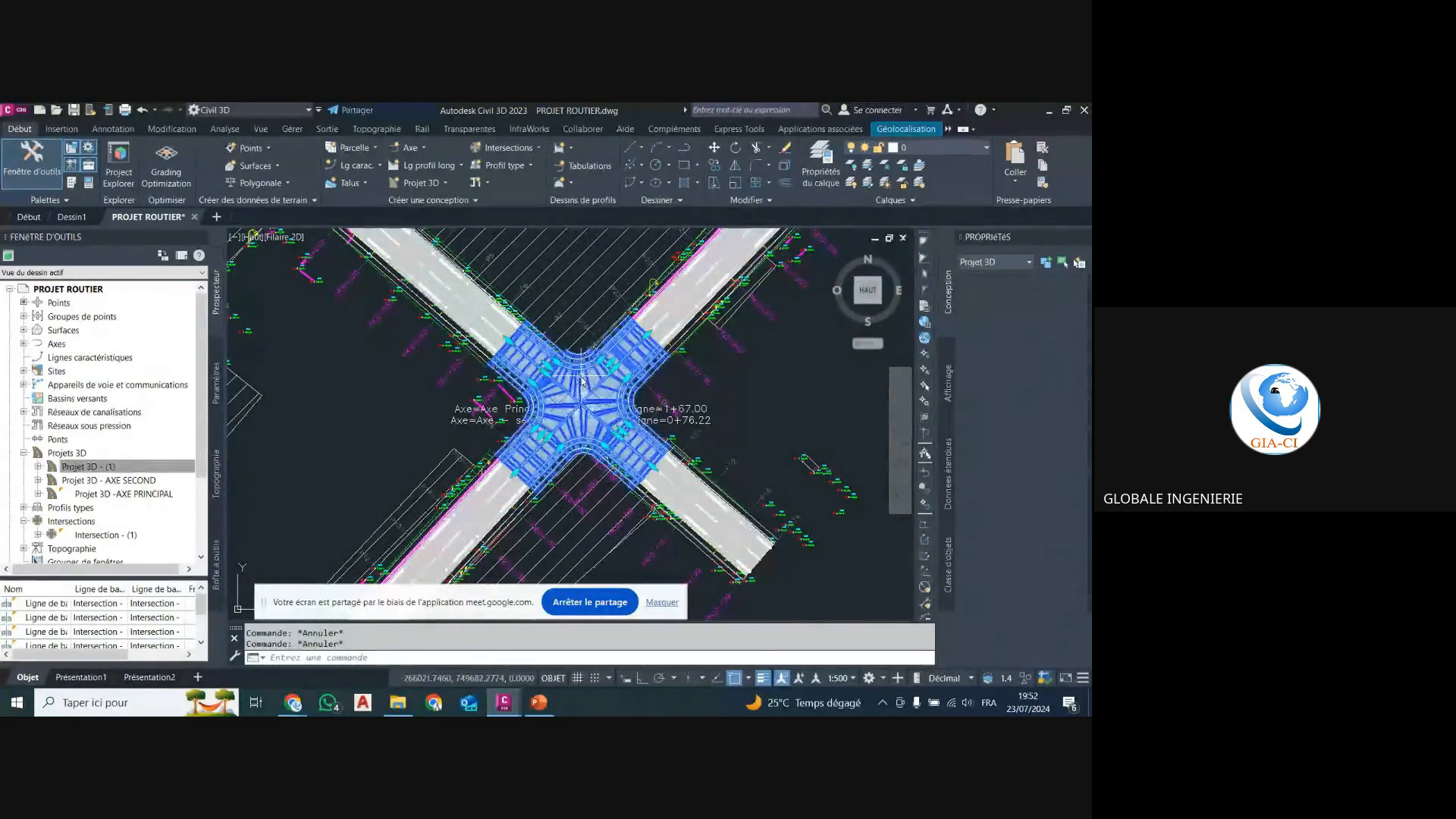
click(245, 161)
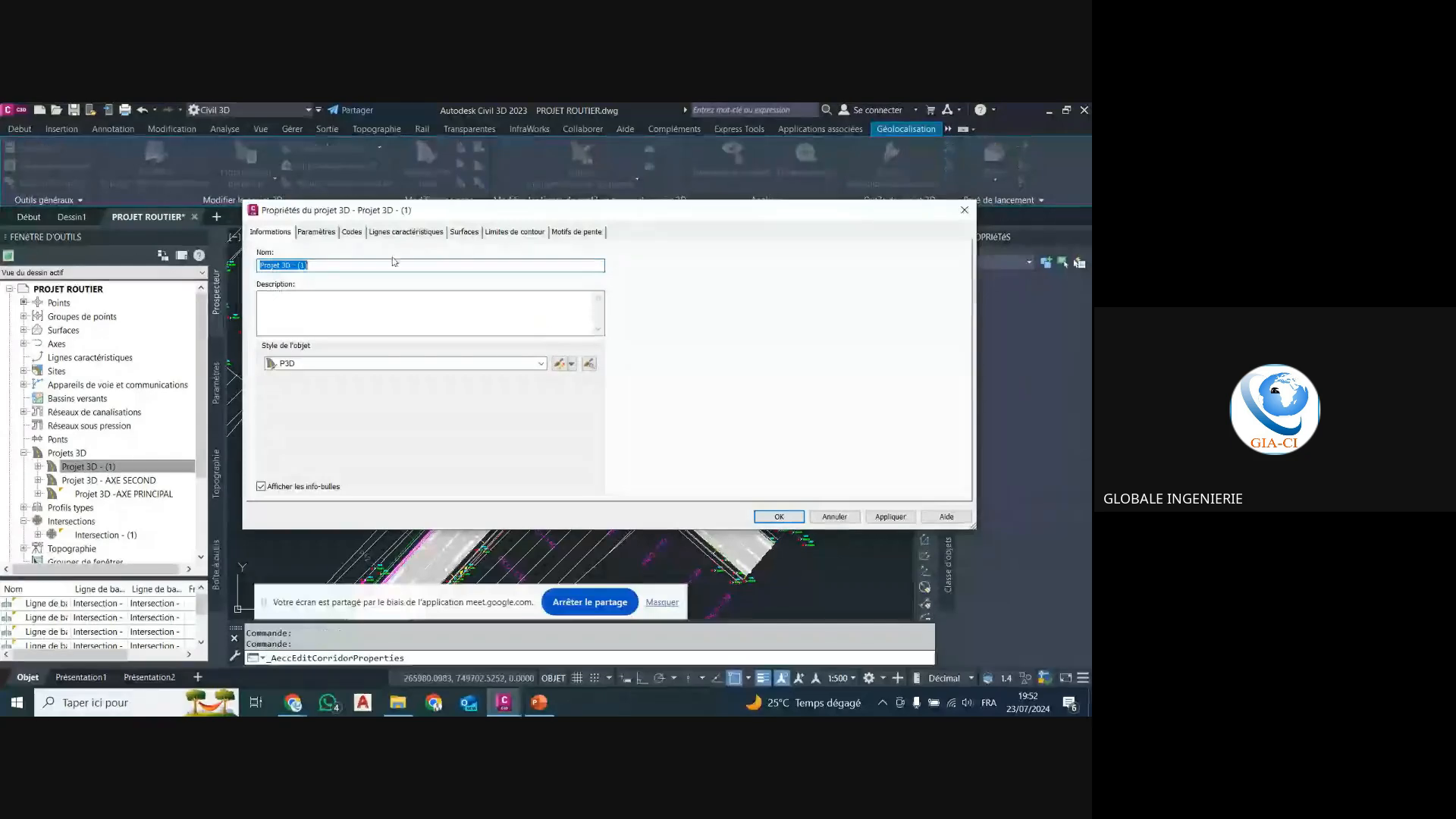
click(350, 233)
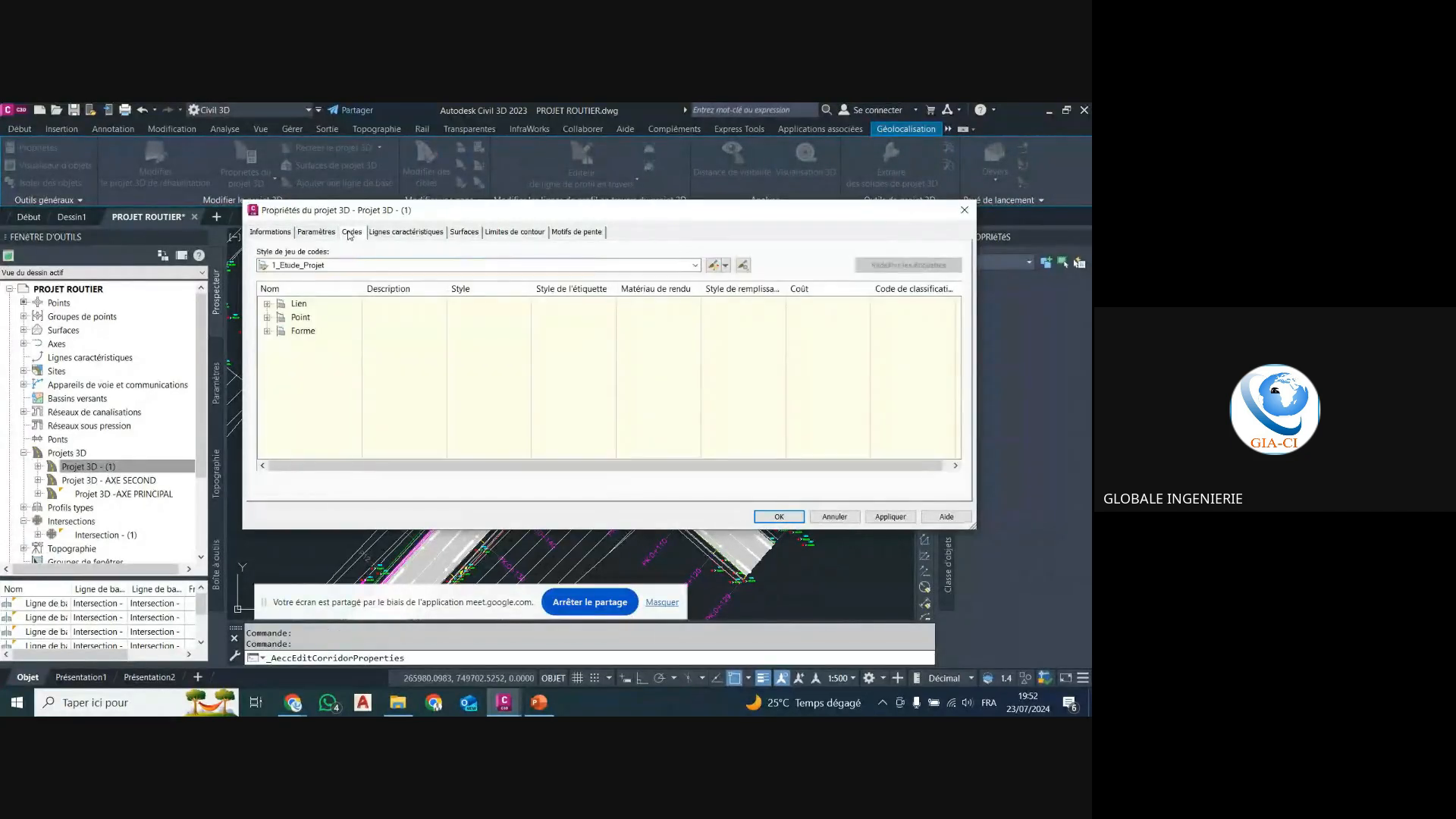
click(713, 265)
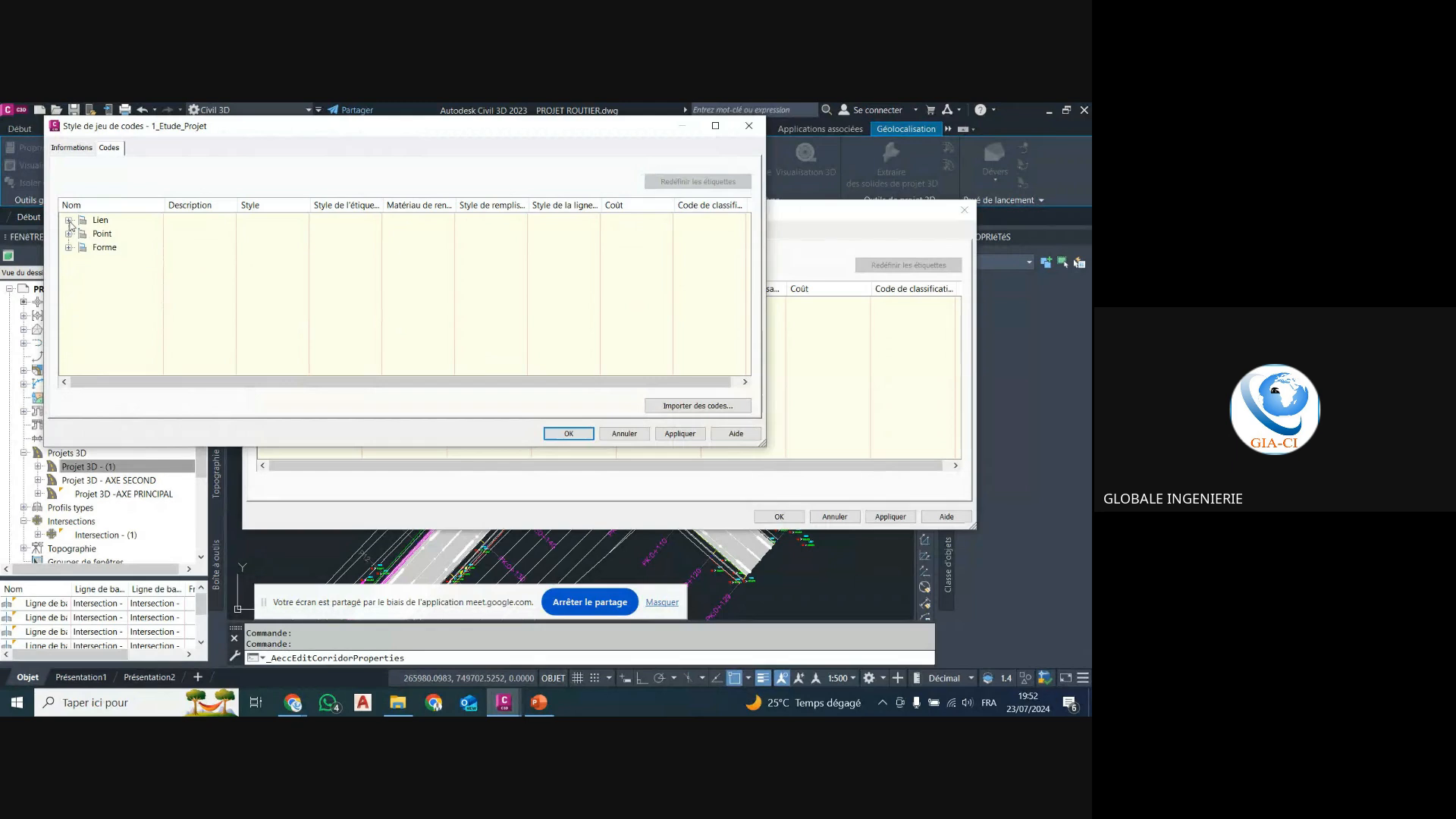
Examine the link codes and their assigned styles in the 1_Etude_Projet code set, from Barrier to TopCurb, and close the style.
click(69, 221)
scroll(220, 299, down, 5)
scroll(220, 299, up, 1)
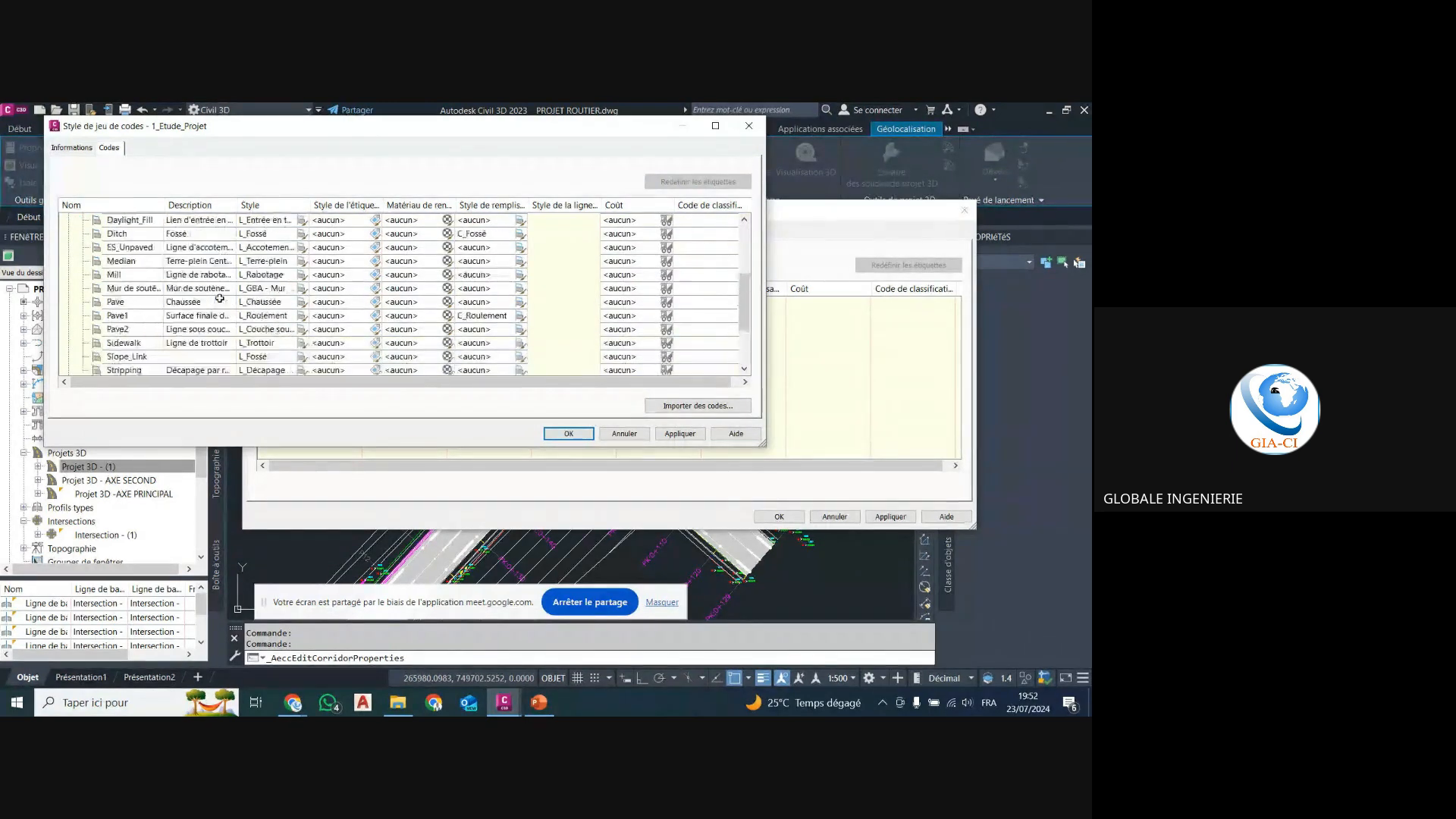
scroll(220, 299, up, 1)
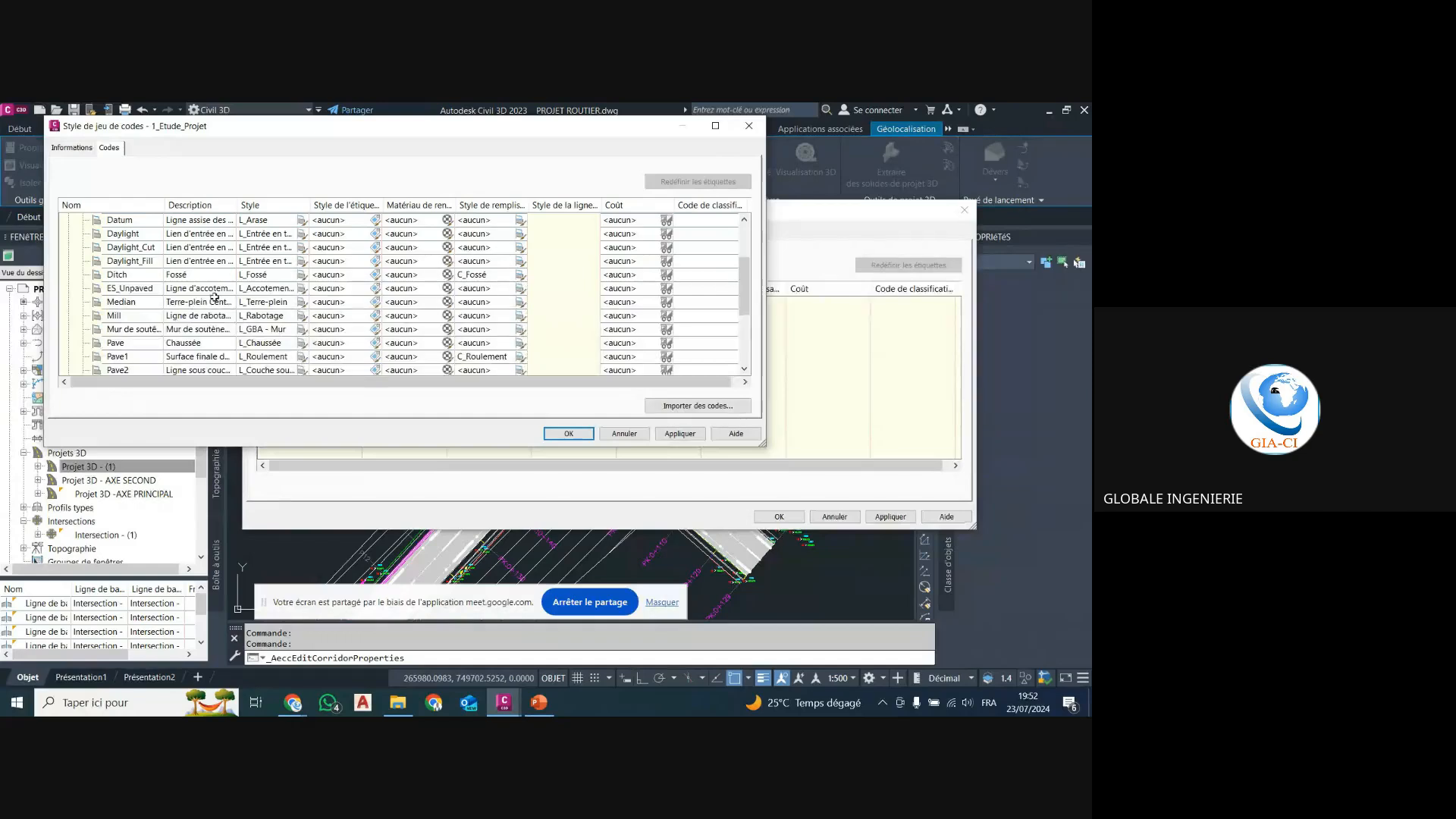
scroll(180, 318, down, 3)
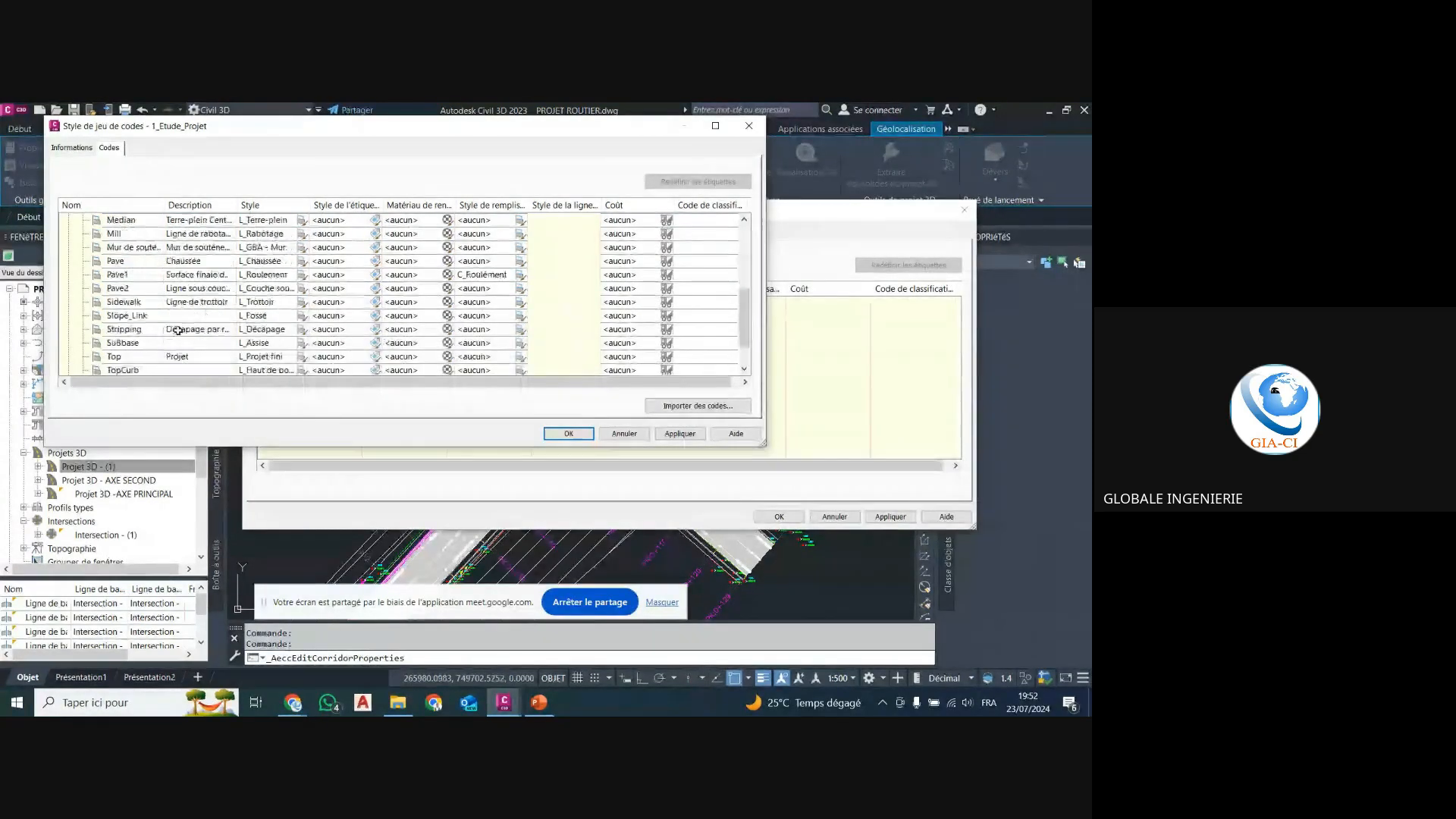
scroll(167, 301, up, 3)
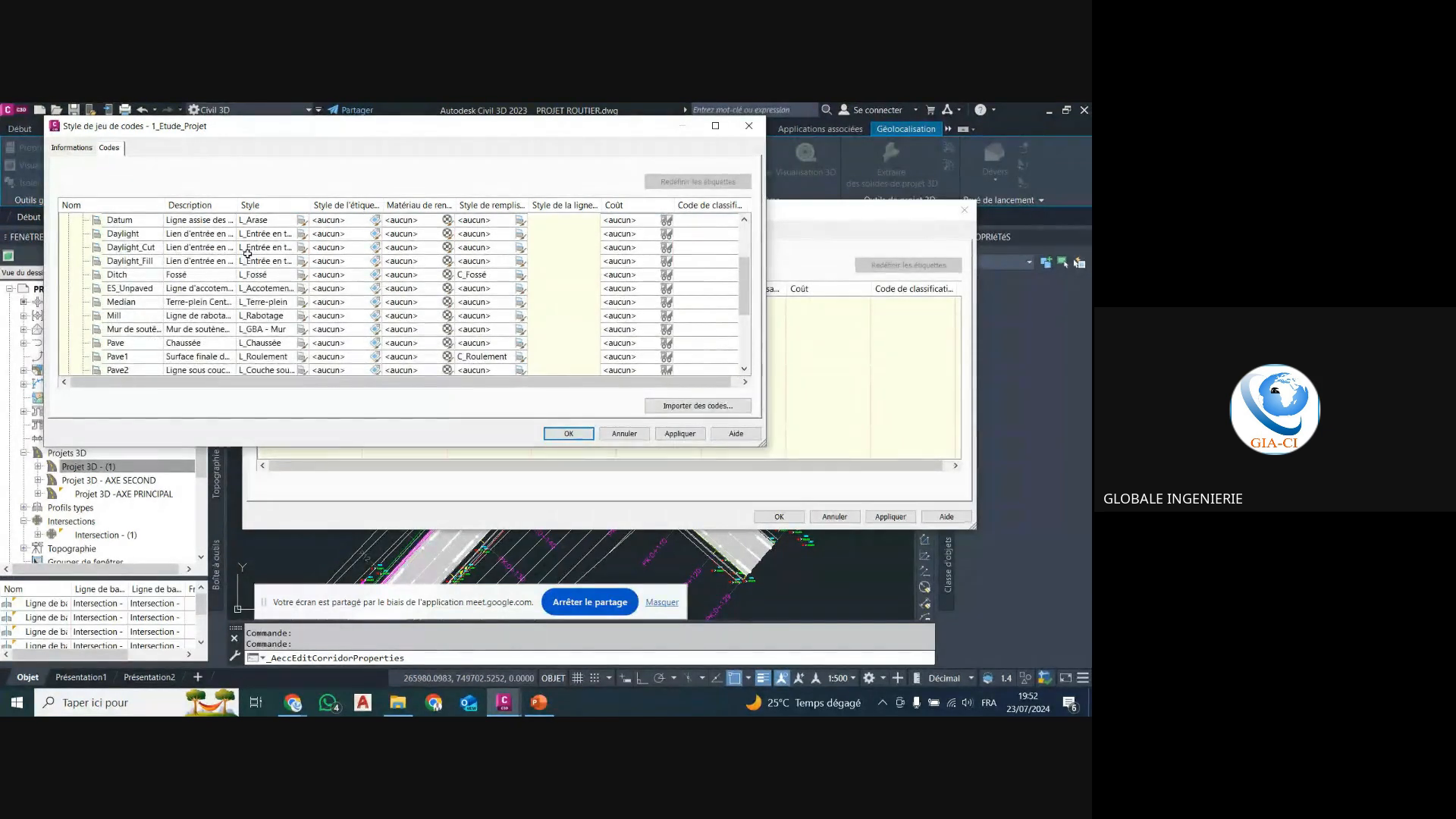
scroll(249, 257, up, 2)
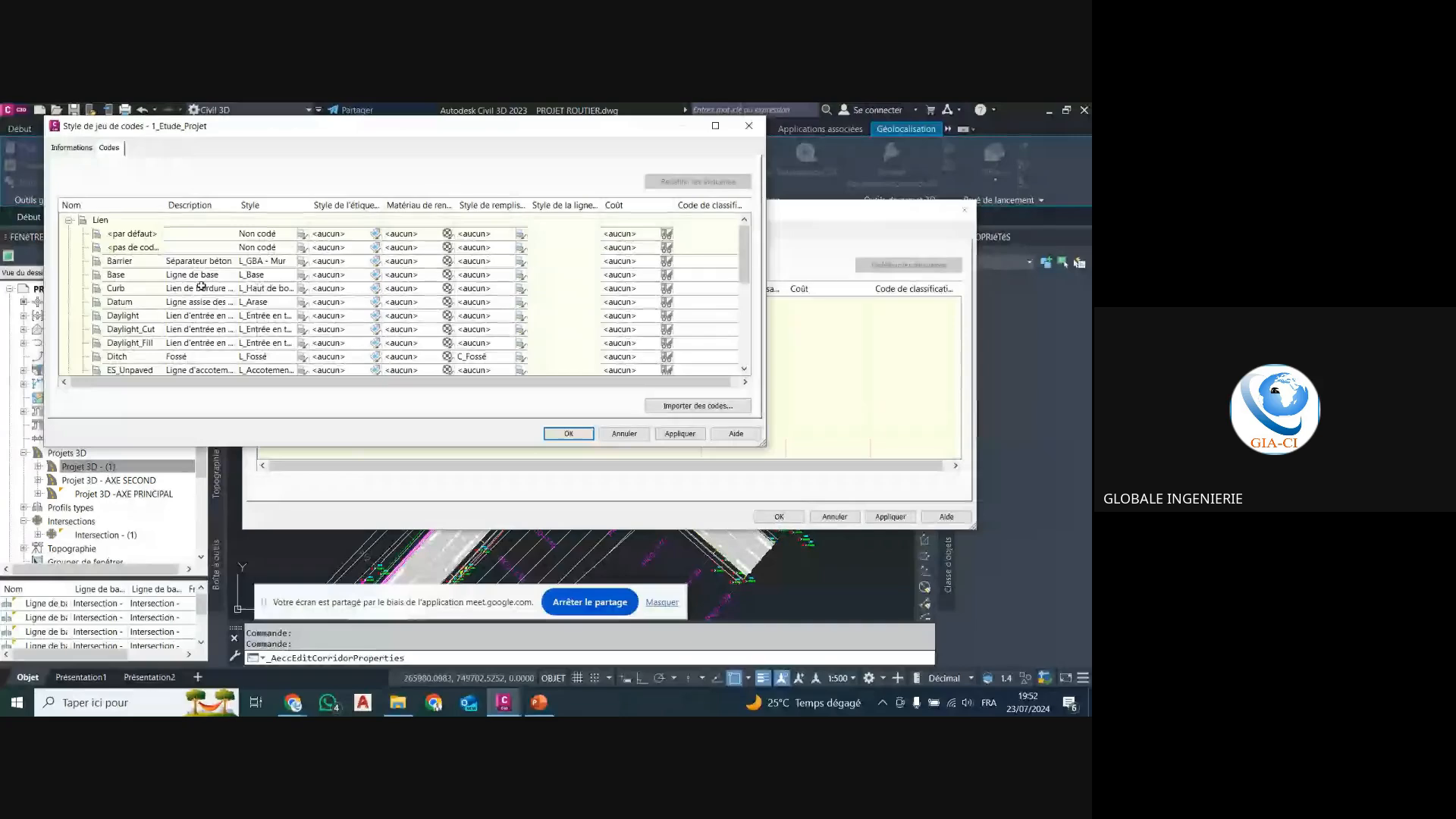
scroll(199, 287, down, 5)
scroll(198, 287, down, 1)
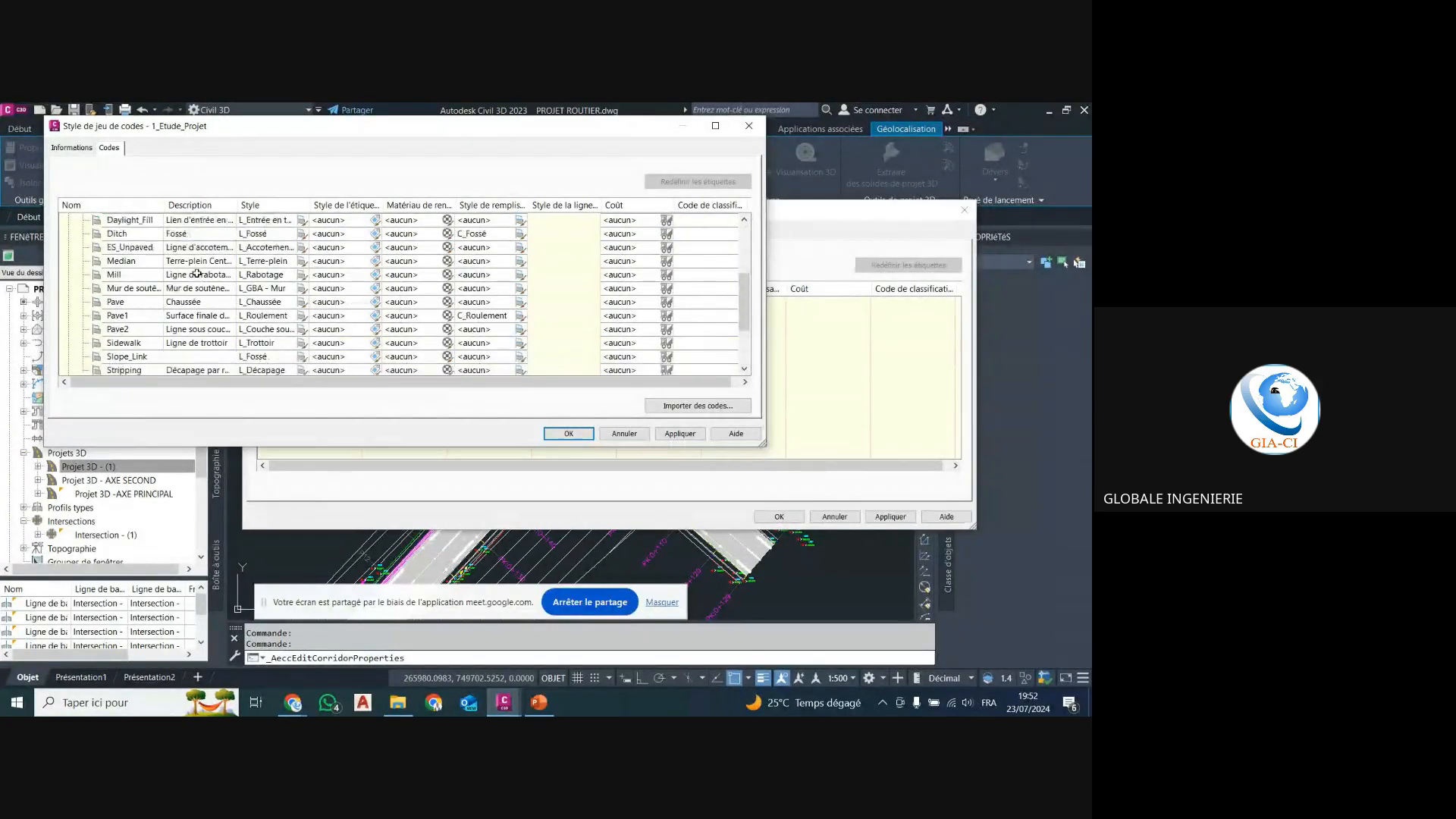
scroll(142, 295, up, 3)
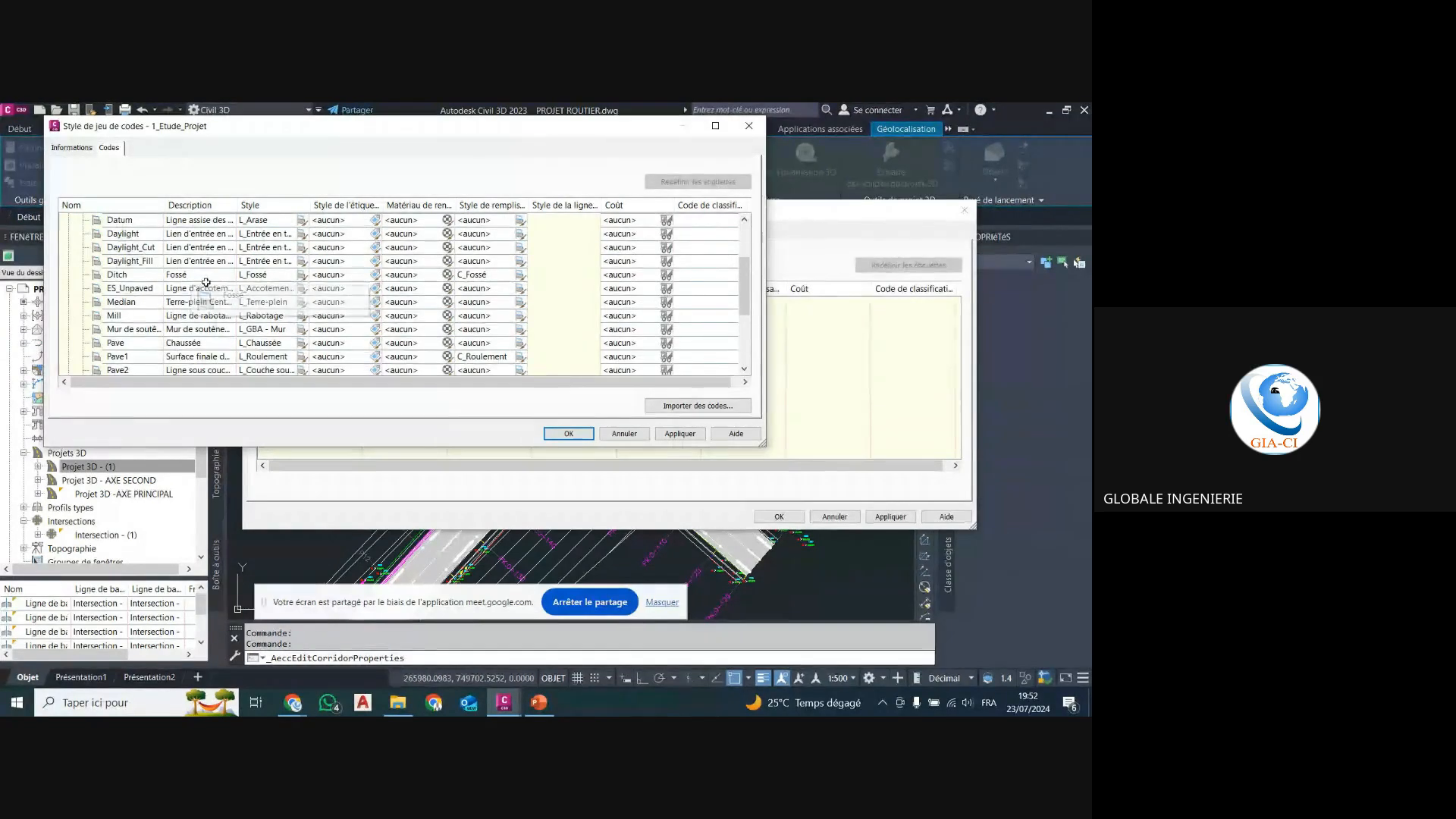
scroll(152, 292, up, 2)
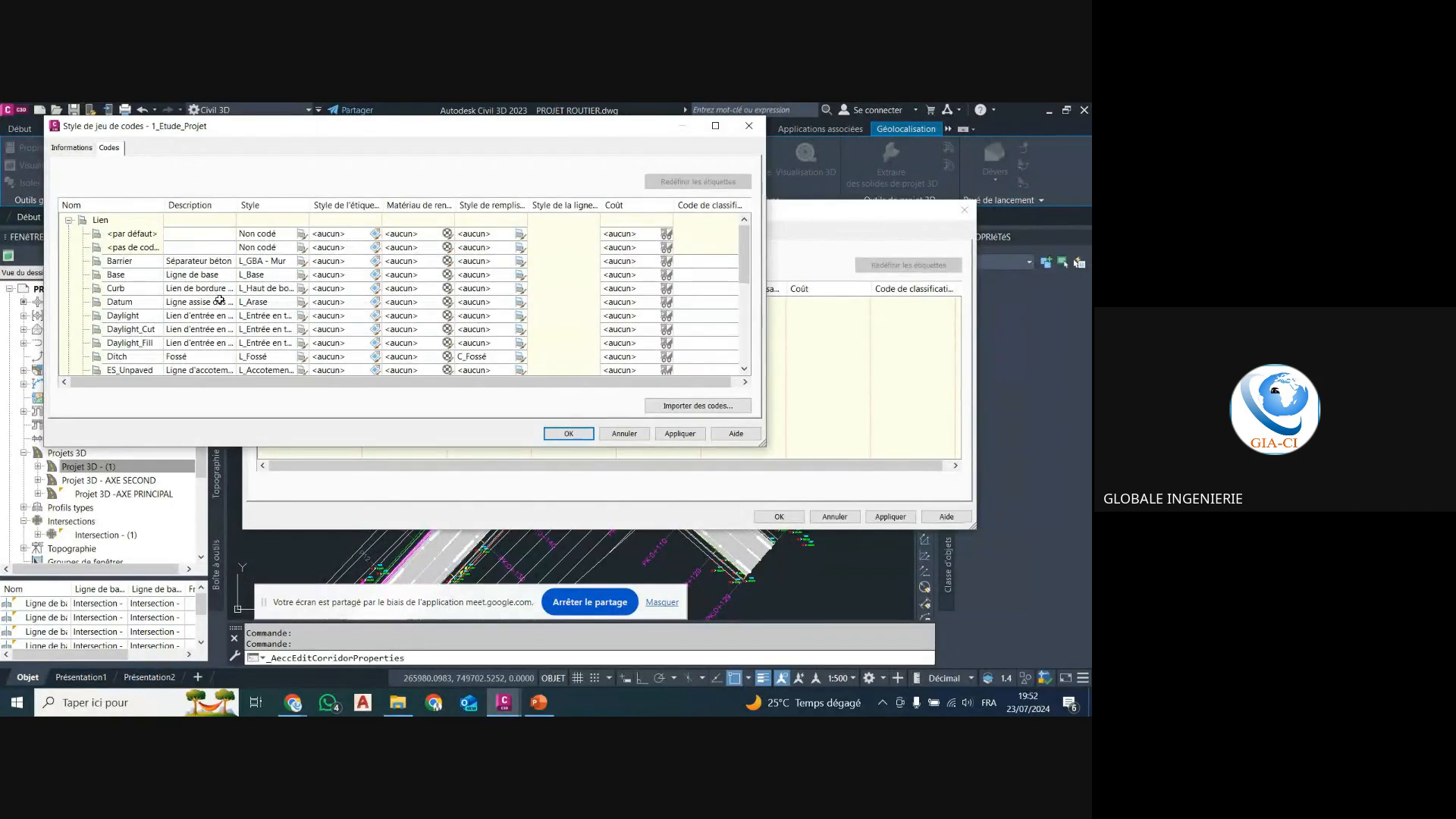
scroll(220, 301, down, 2)
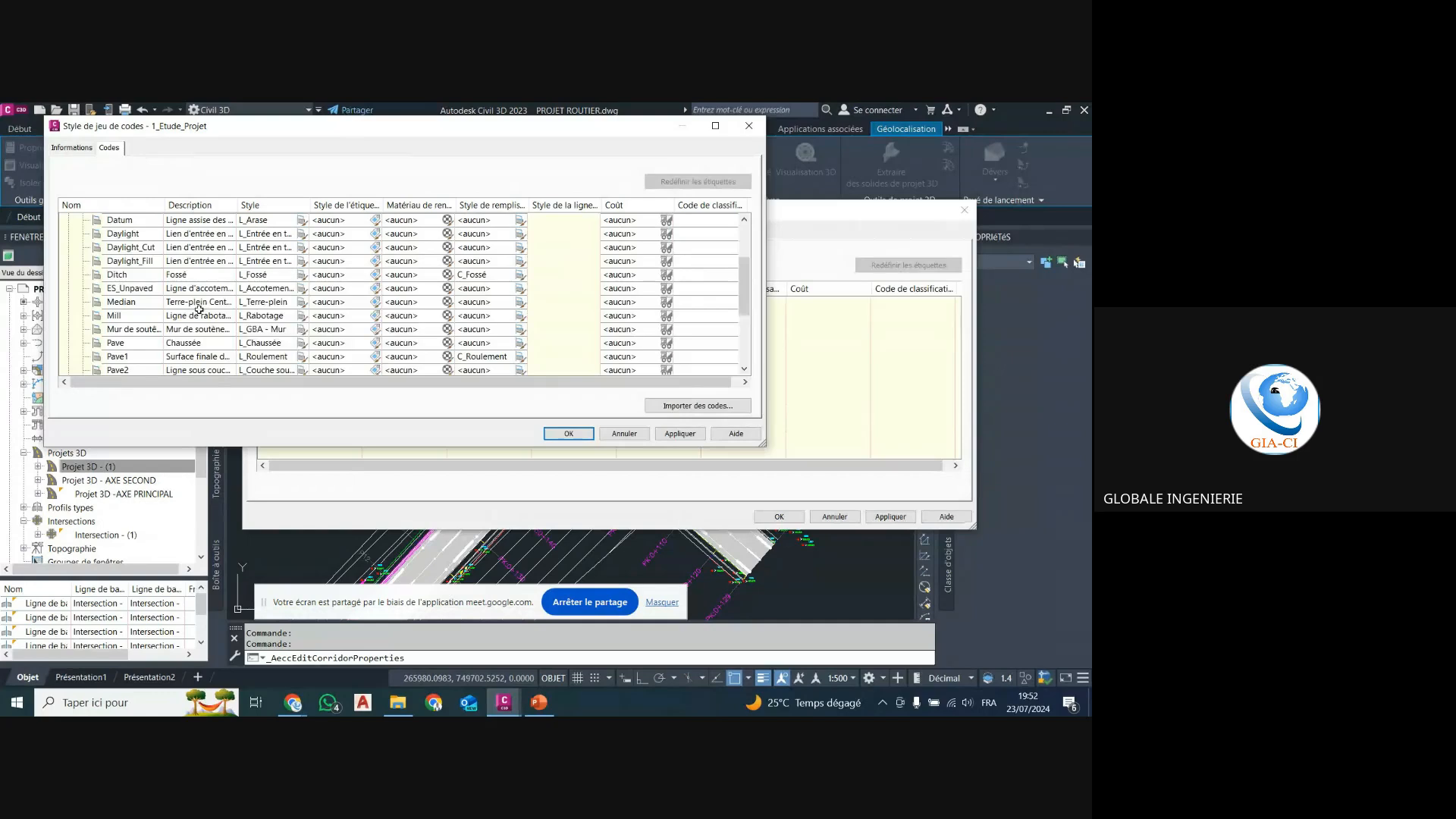
click(568, 433)
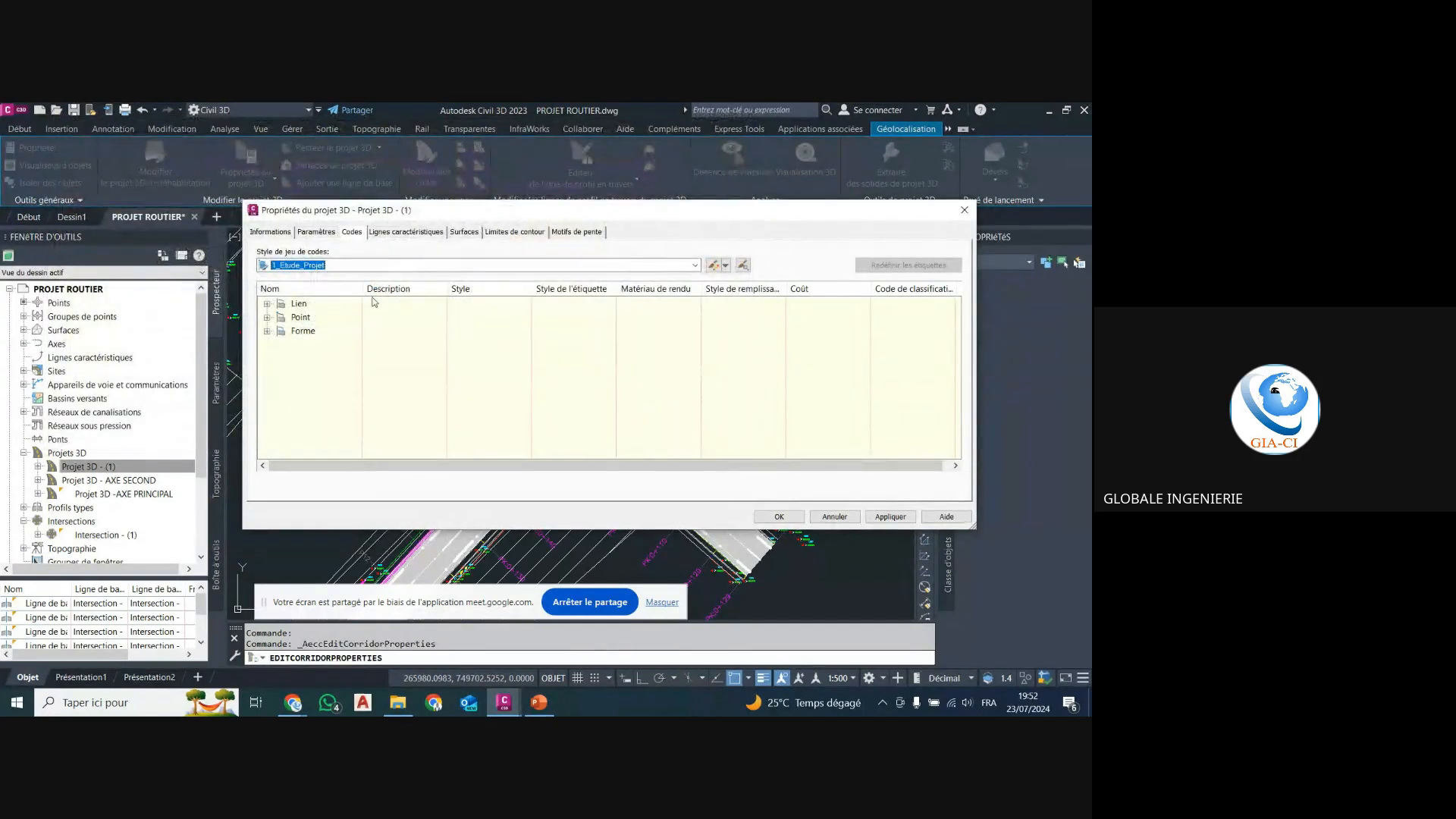
Close the corridor properties and deselect the intersection corridor.
click(779, 516)
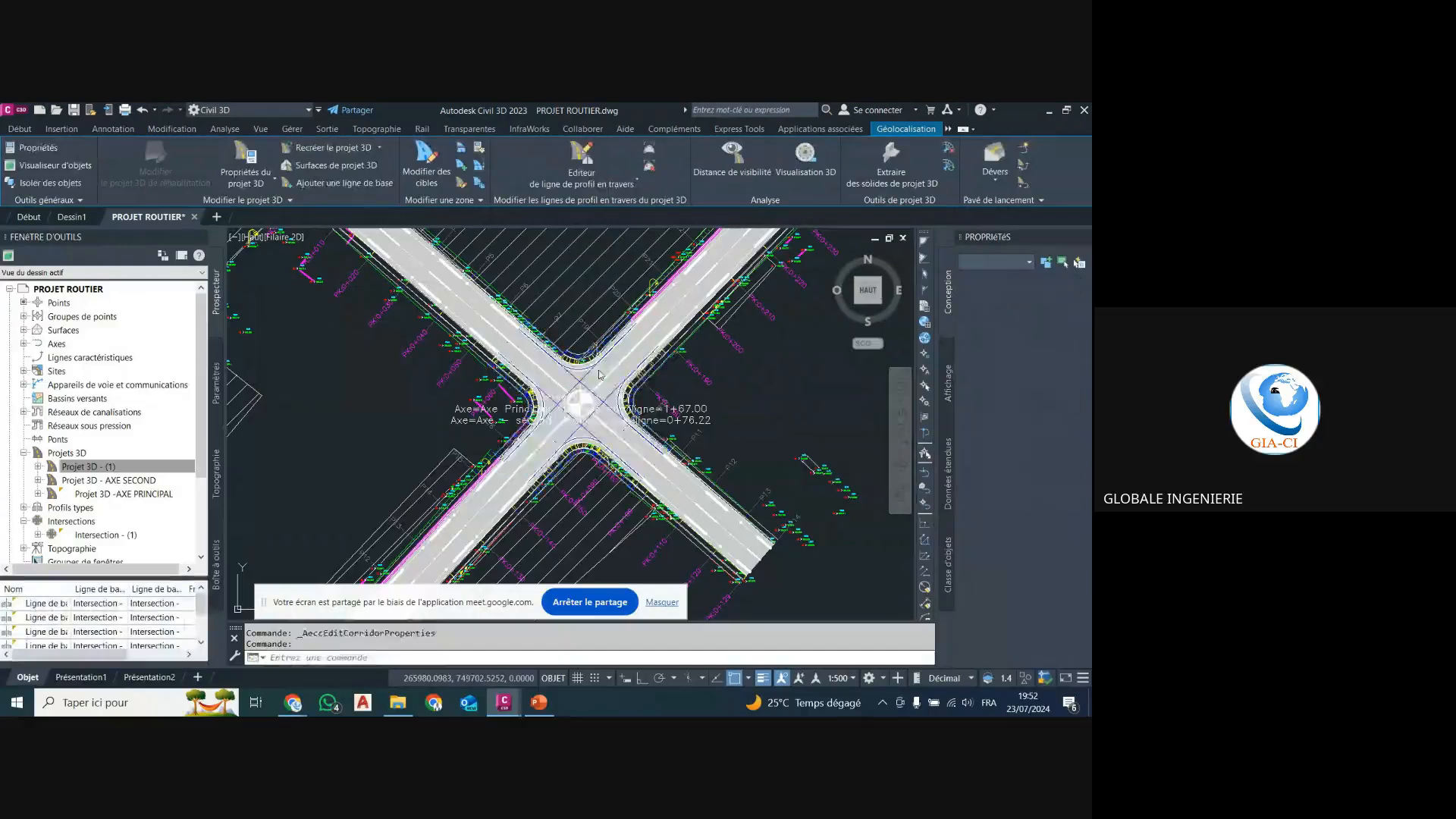
key(Escape)
key(Escape)
Examine the corridor feature lines where the intersection meets the road branches, including the edge lines of the secondary road corridor.
scroll(639, 404, down, 2)
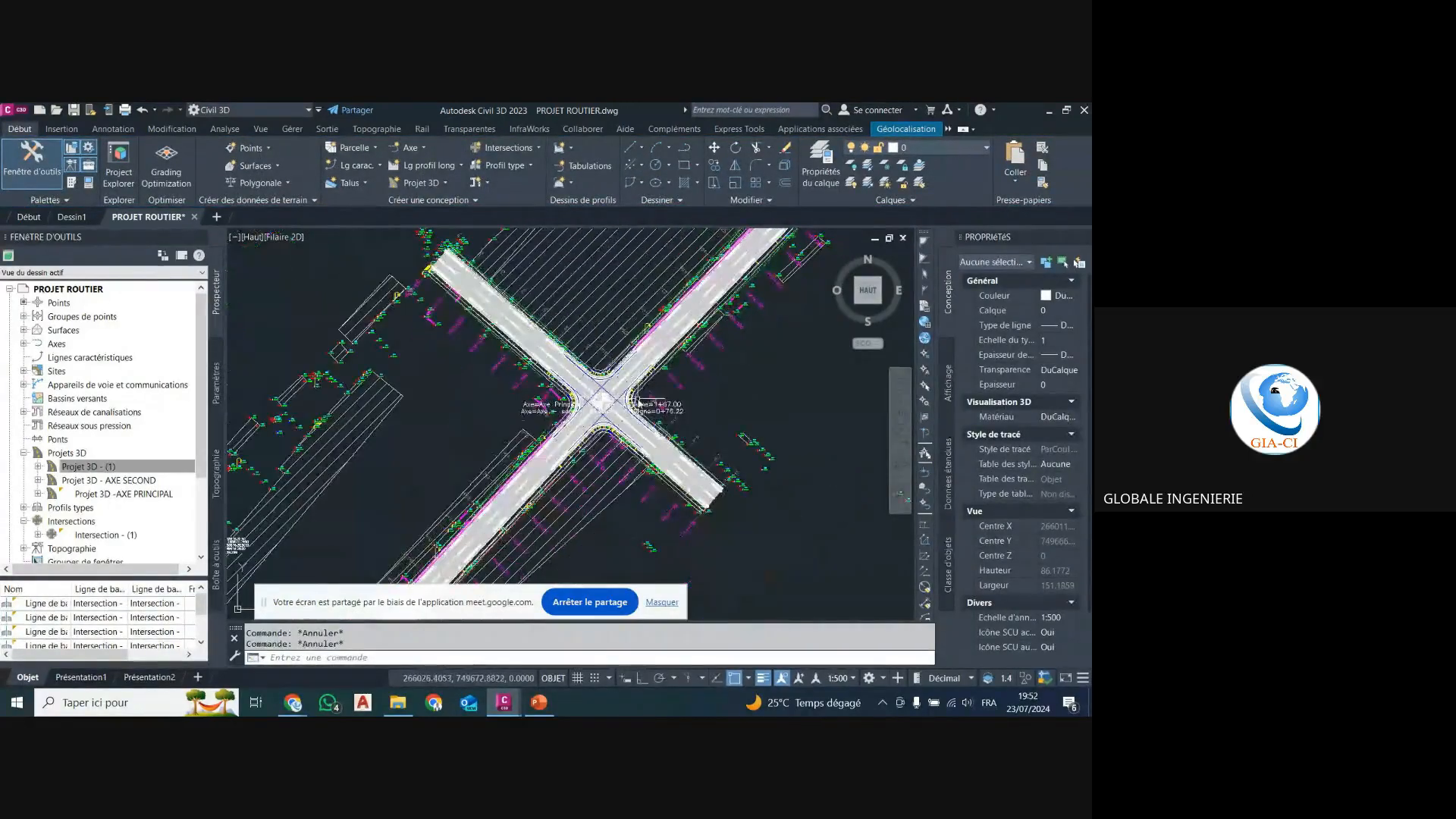
scroll(666, 383, up, 2)
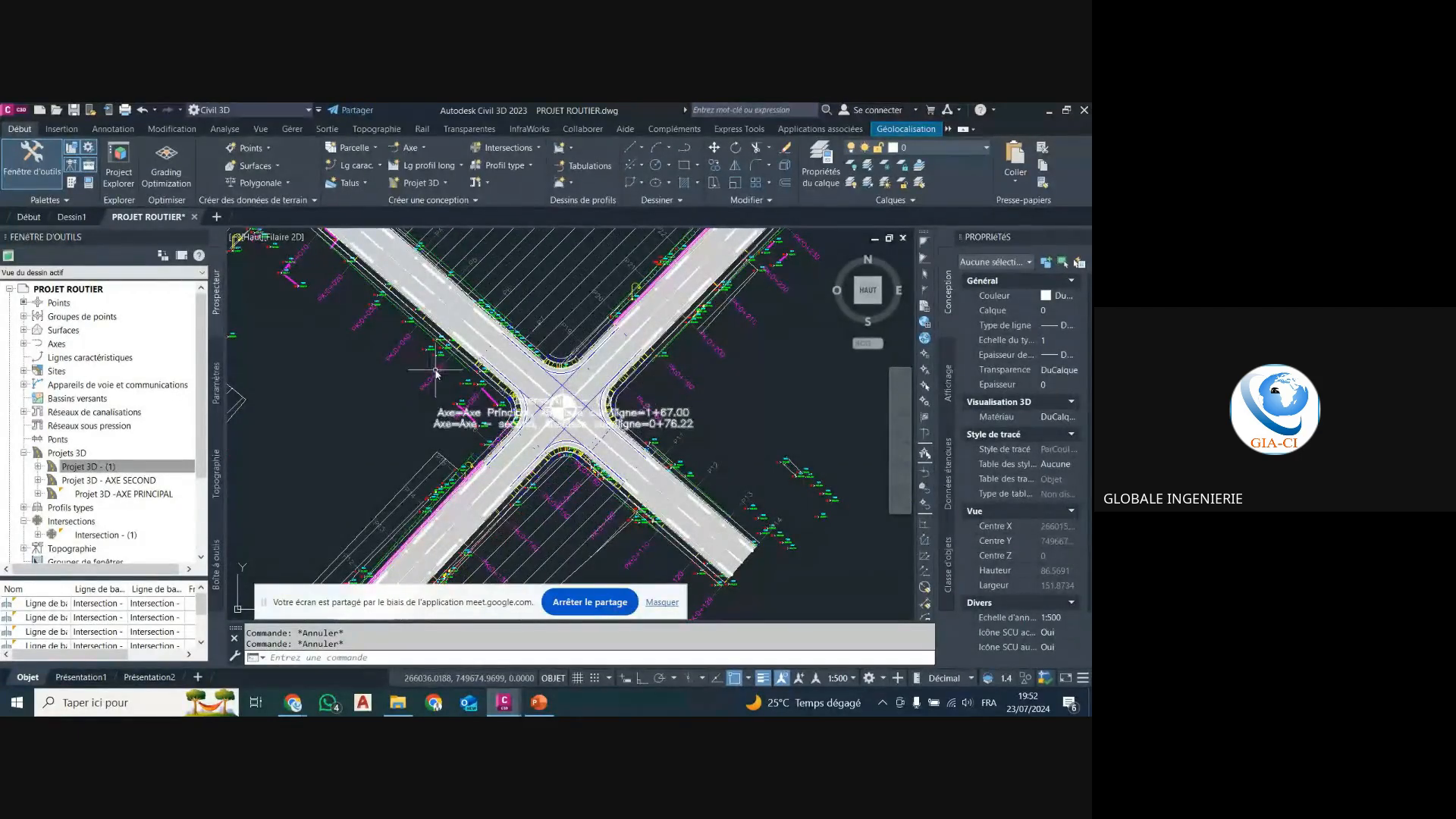
scroll(458, 381, down, 2)
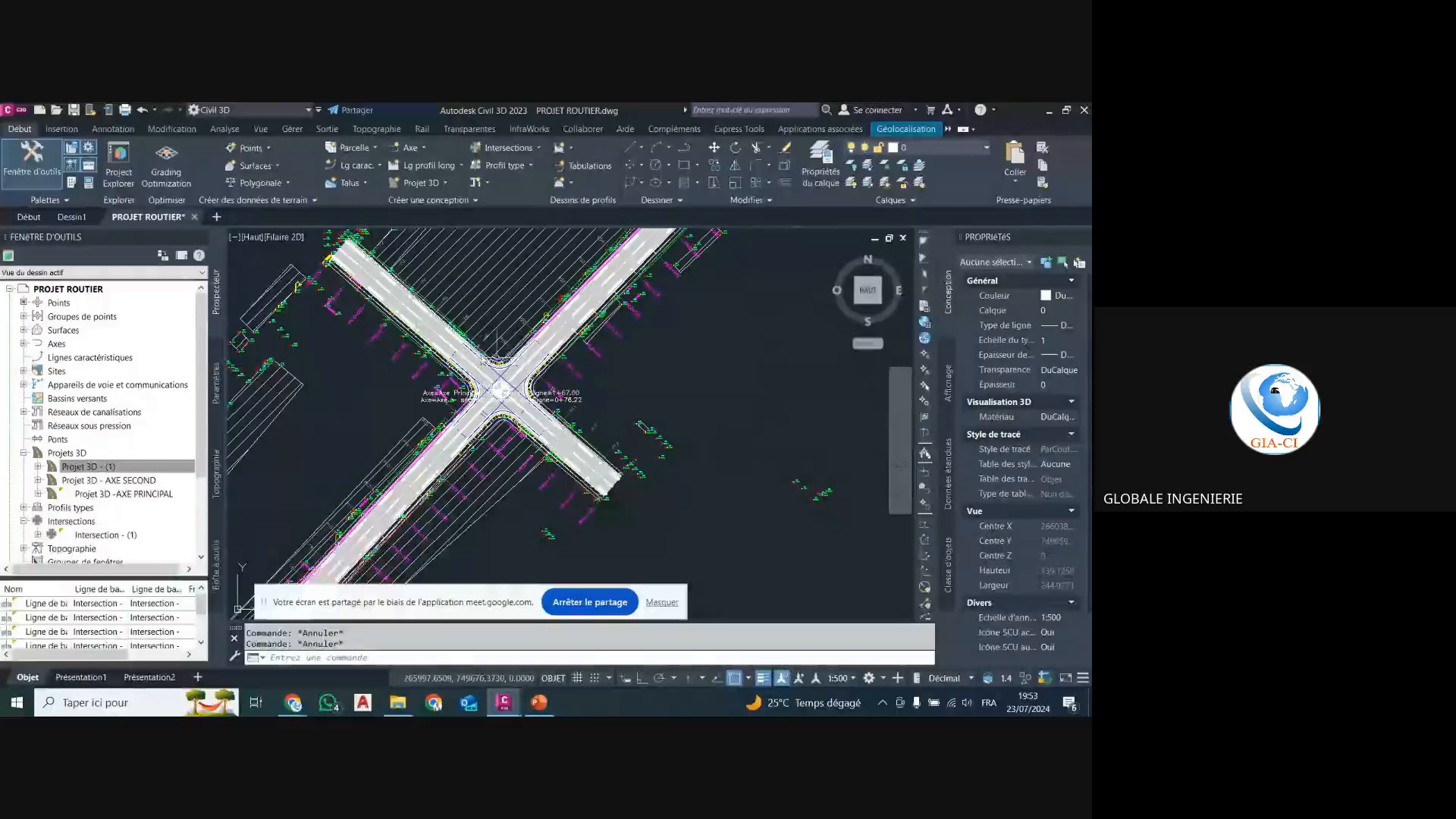
scroll(510, 344, up, 3)
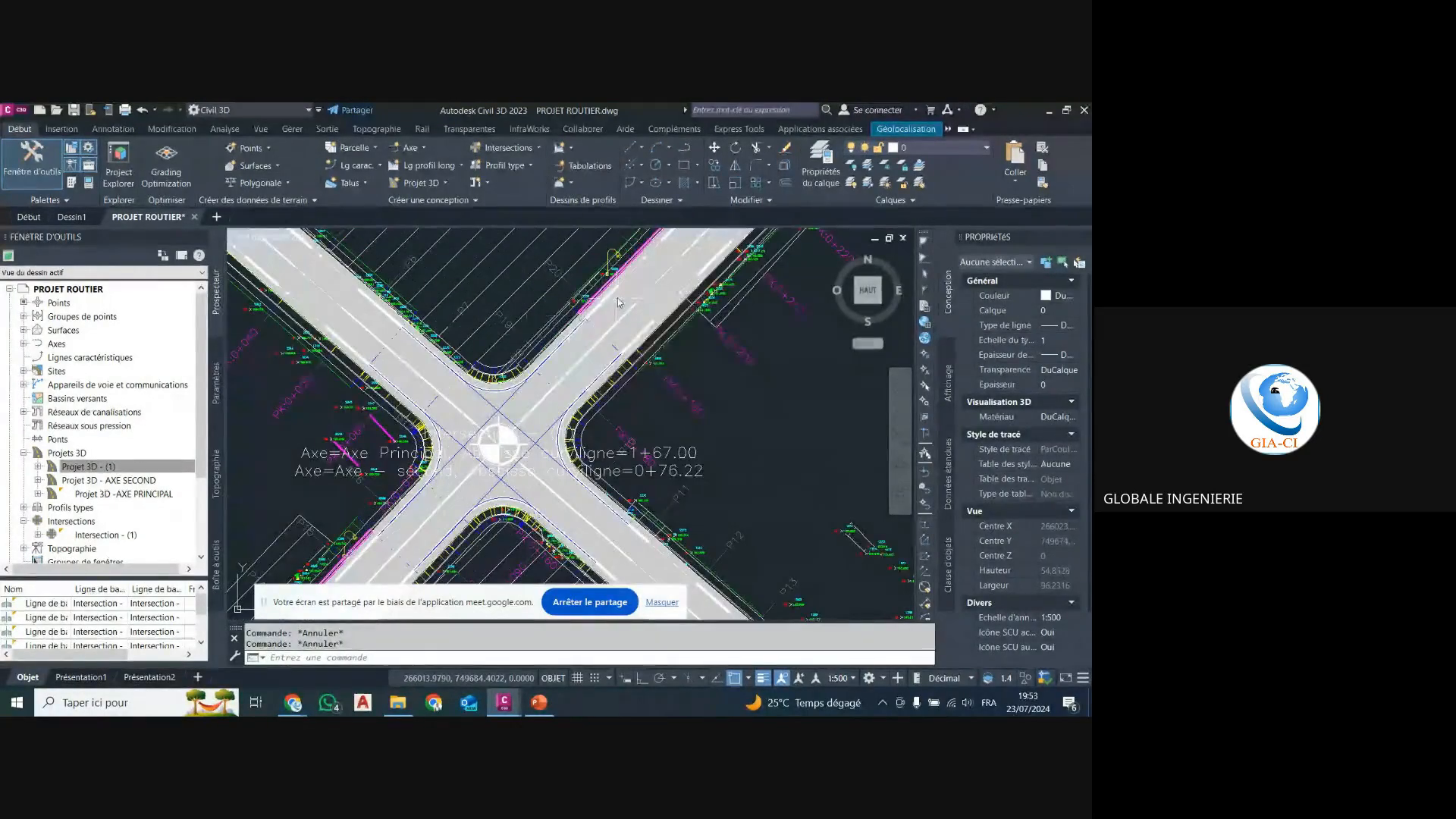
scroll(609, 289, up, 8)
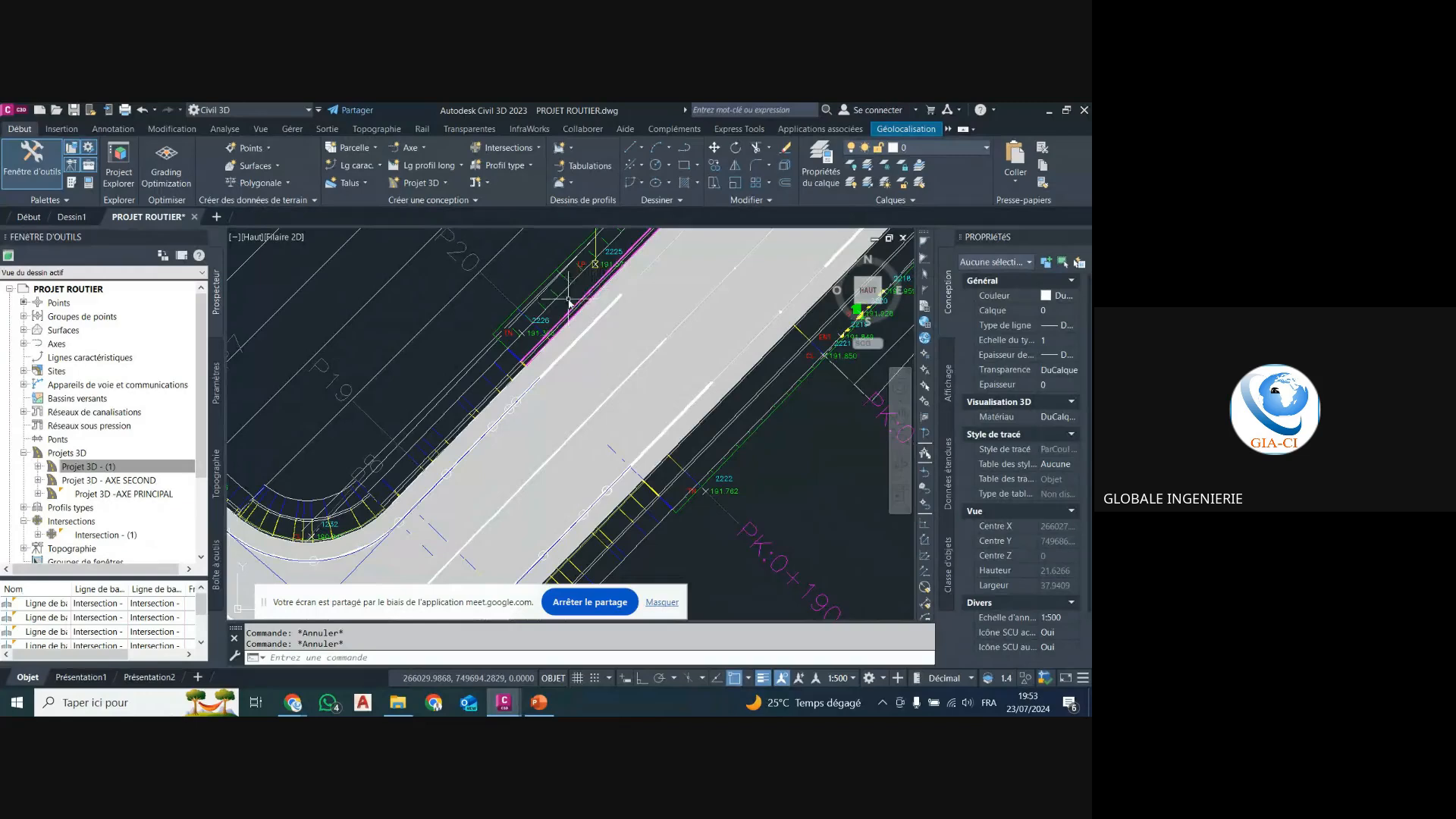
scroll(564, 302, down, 5)
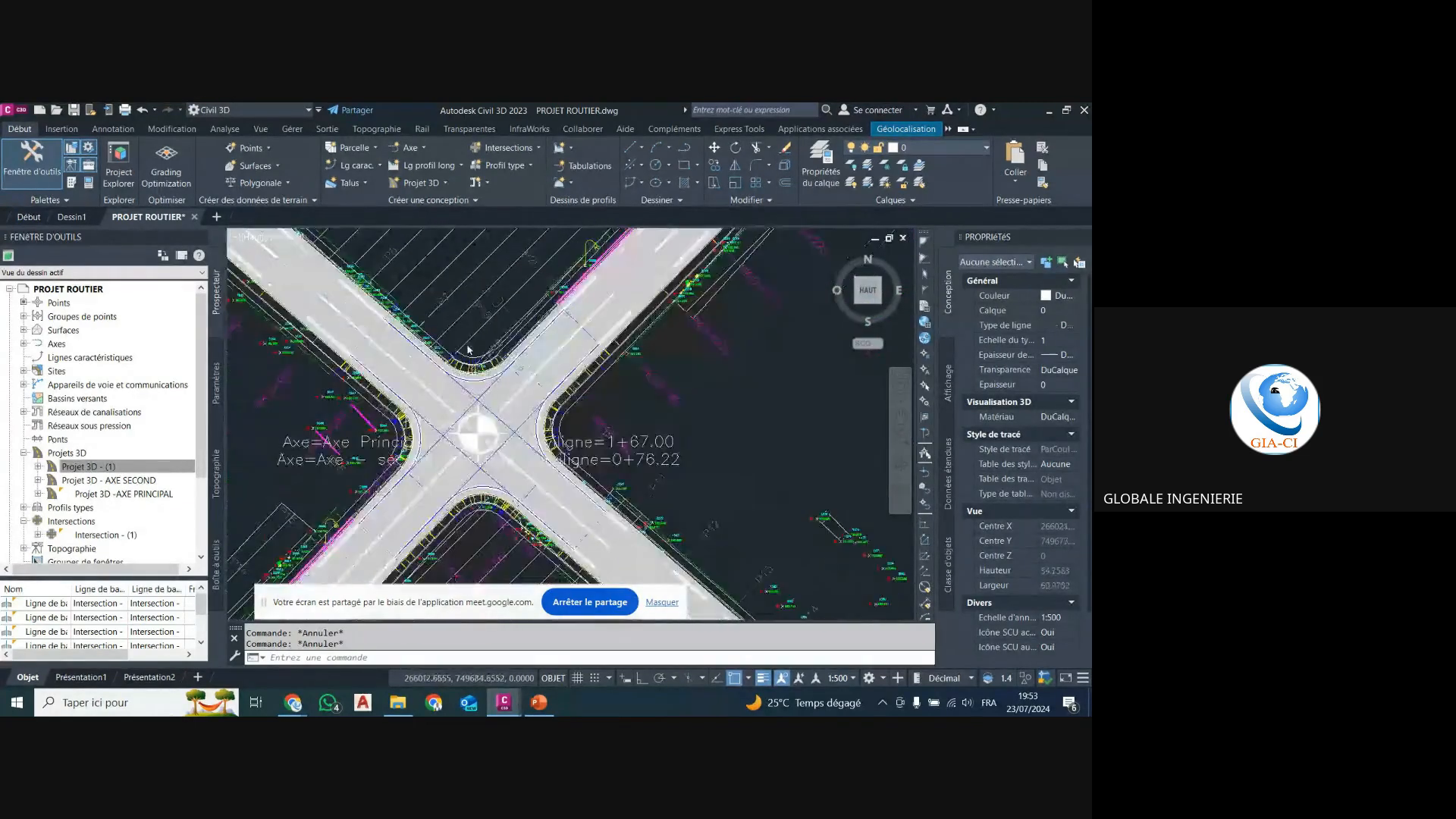
scroll(364, 334, up, 8)
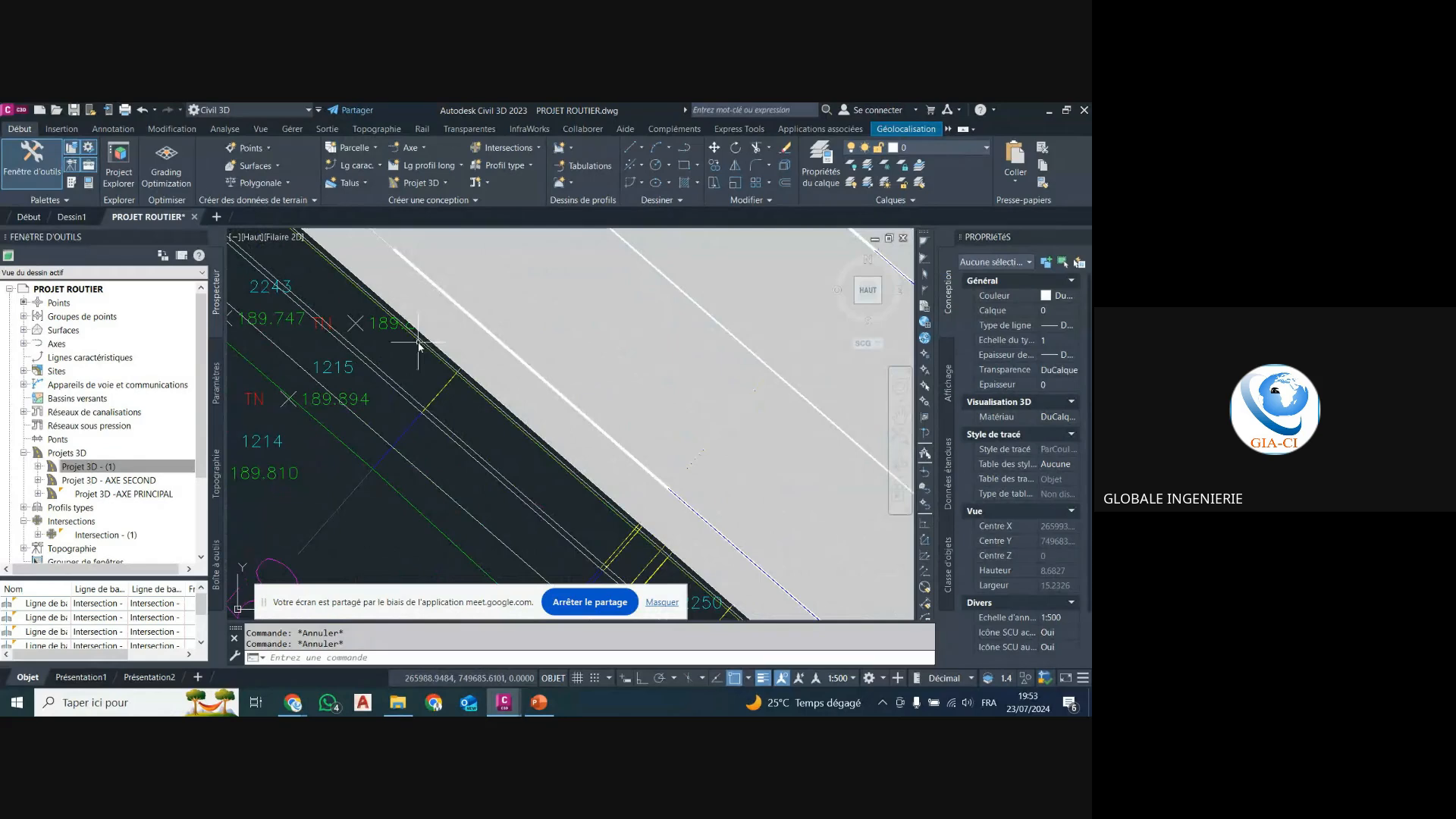
scroll(402, 421, up, 3)
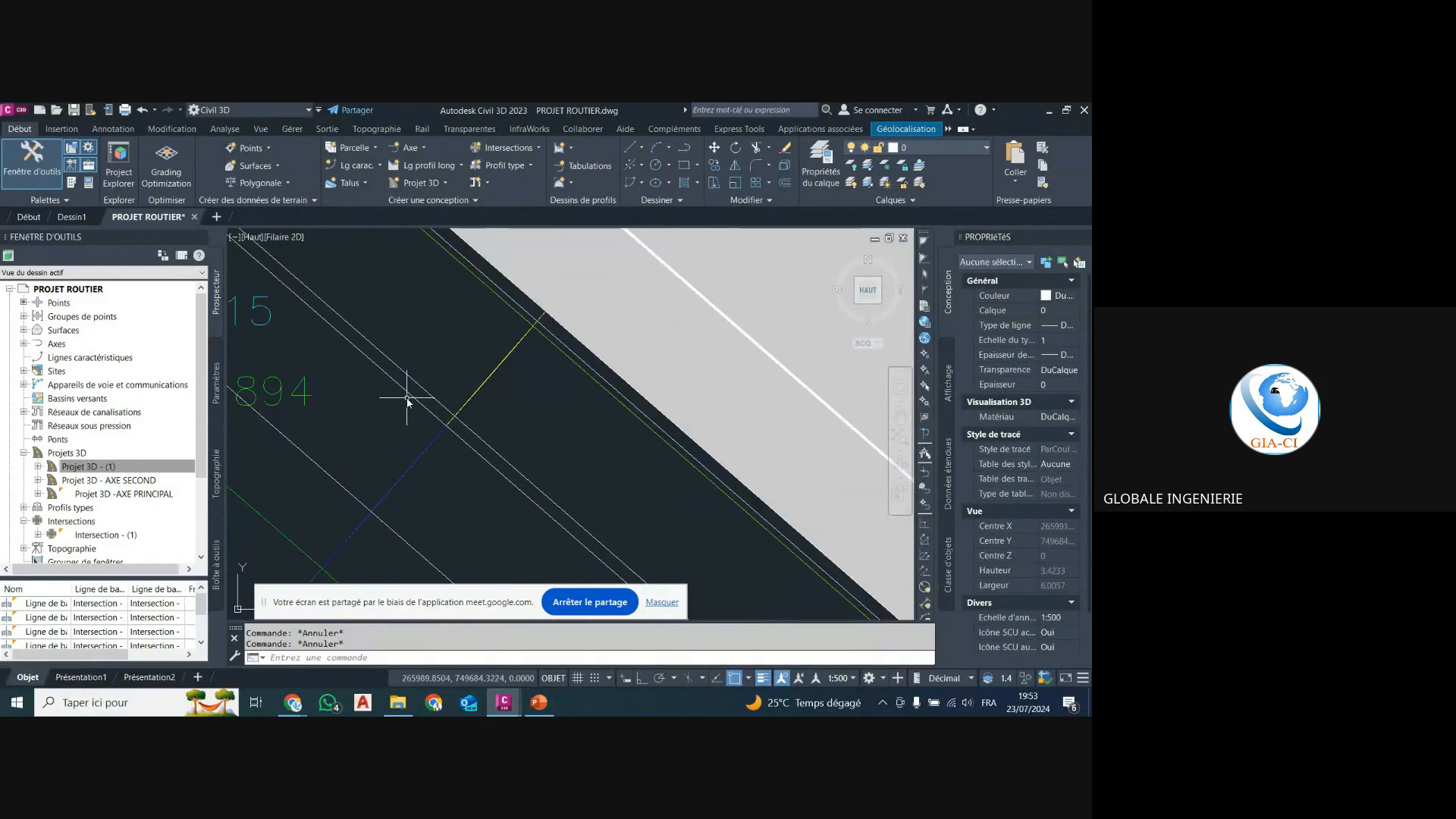
mouse_move(409, 395)
mouse_move(518, 306)
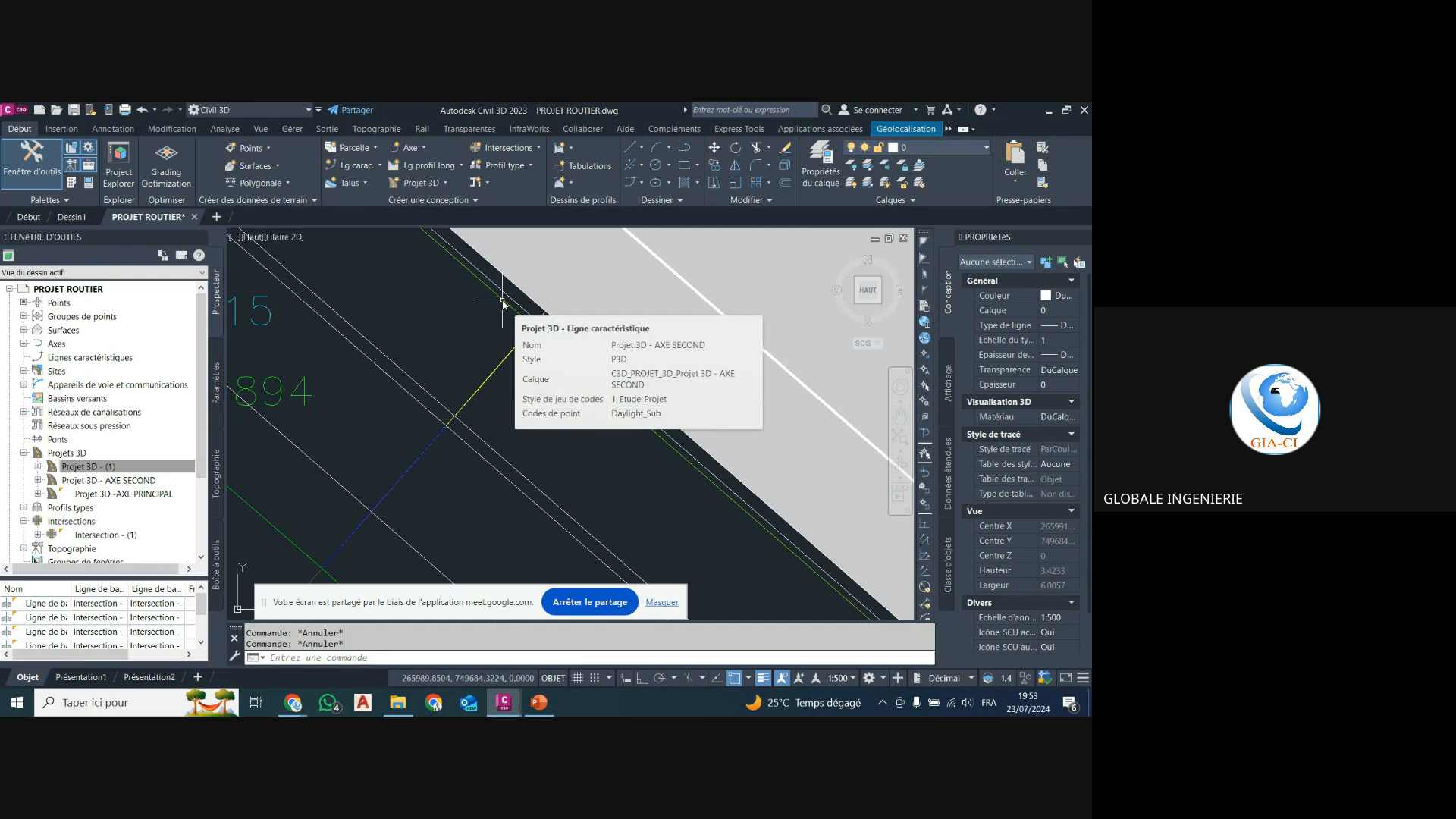
scroll(505, 305, down, 6)
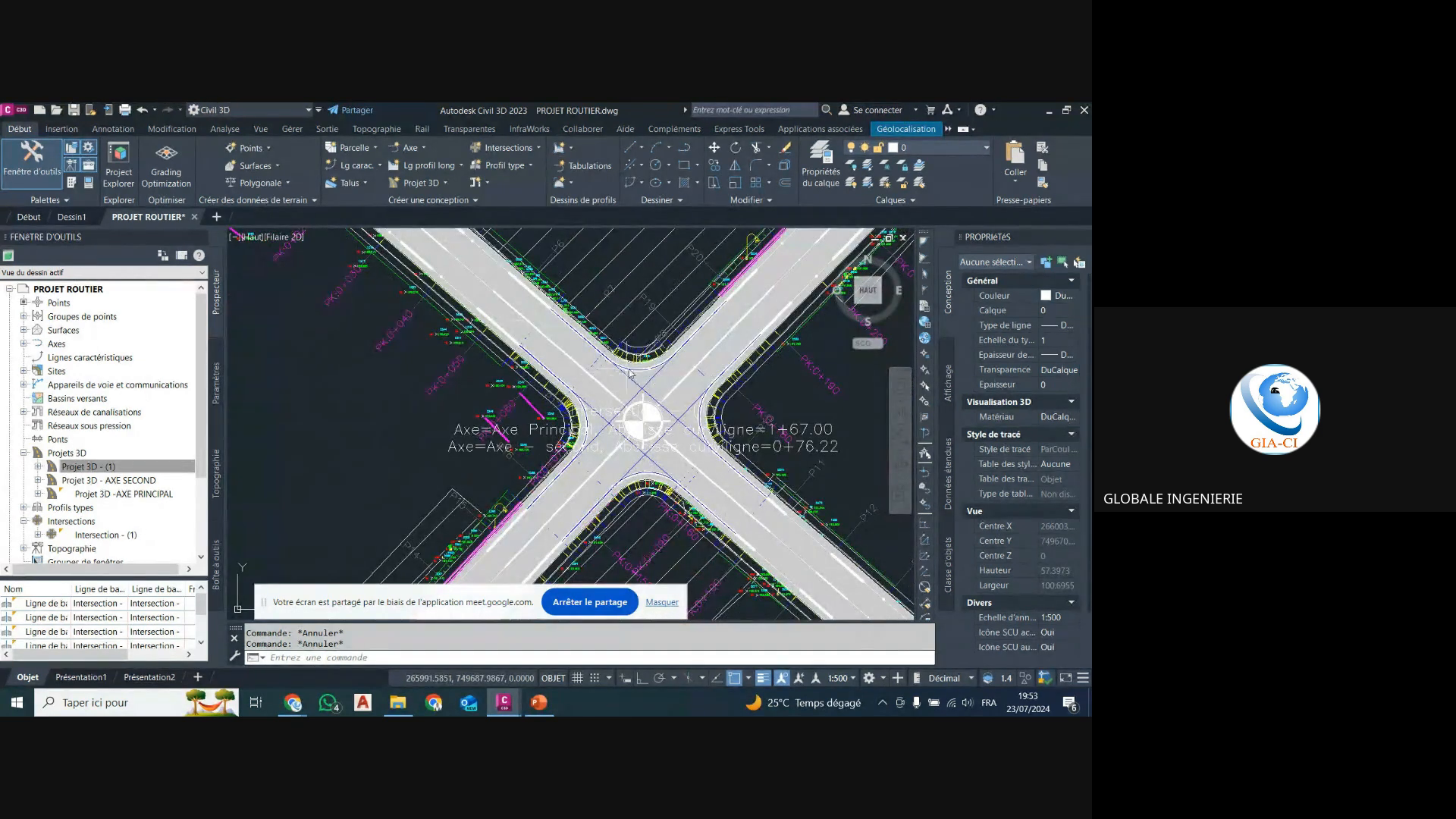
Open the 1_Etude_Projet code set style again from the intersection corridor's properties.
click(580, 353)
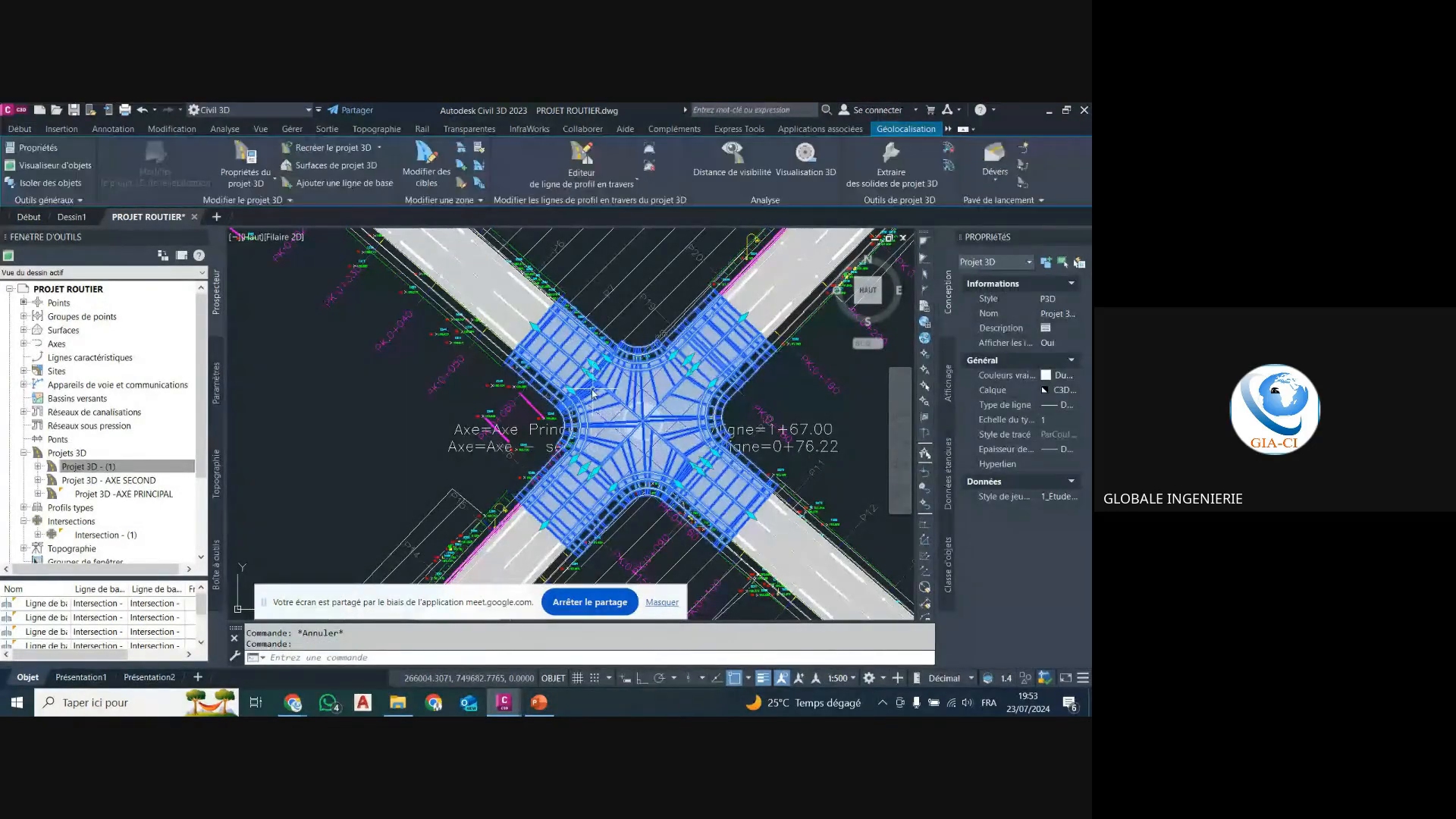
click(243, 154)
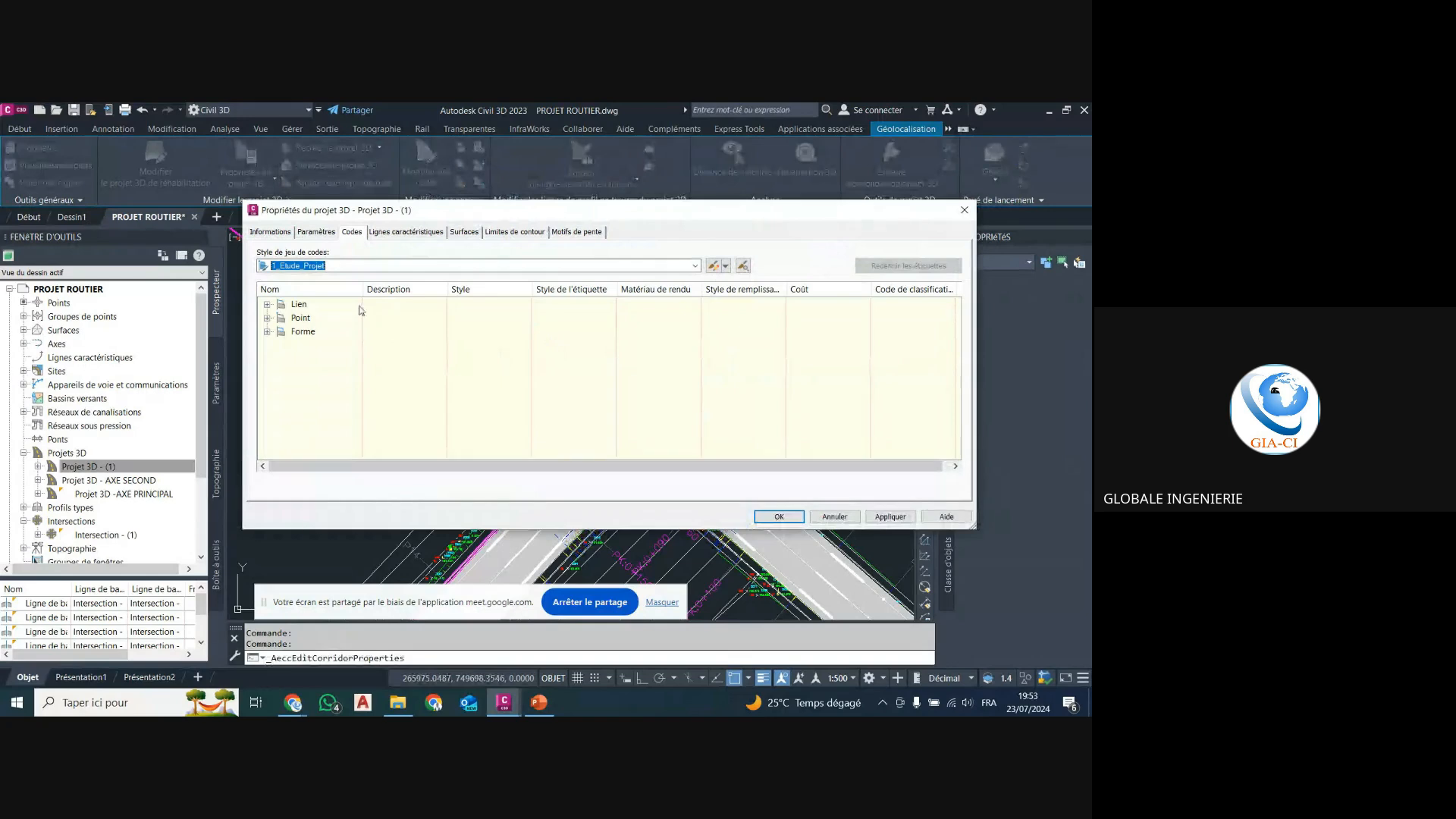
click(712, 267)
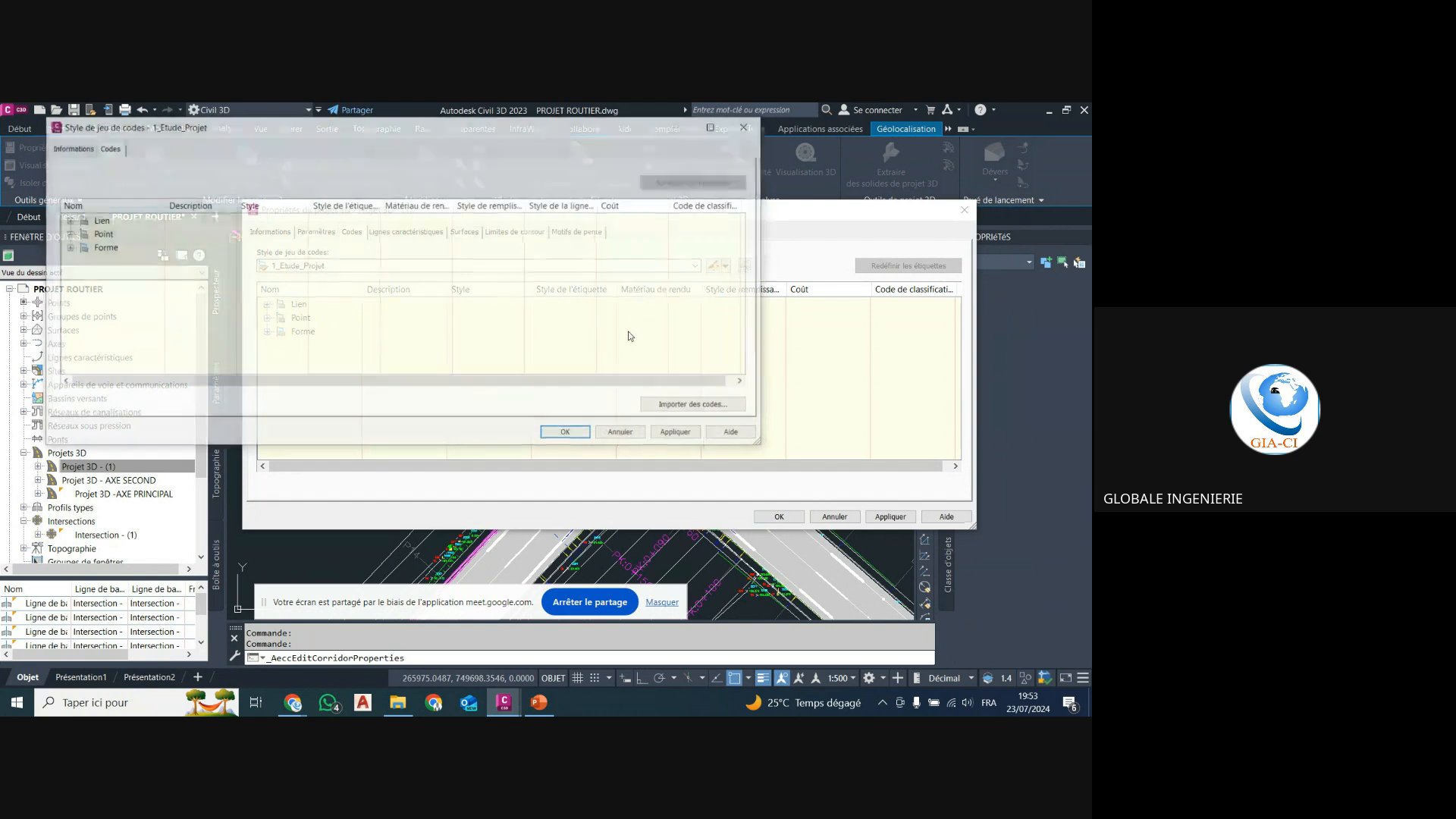
Review the link codes of the 1_Etude_Projet code set and their assigned styles, including Daylight, Ditch, Sidewalk and Slope_Link.
click(69, 220)
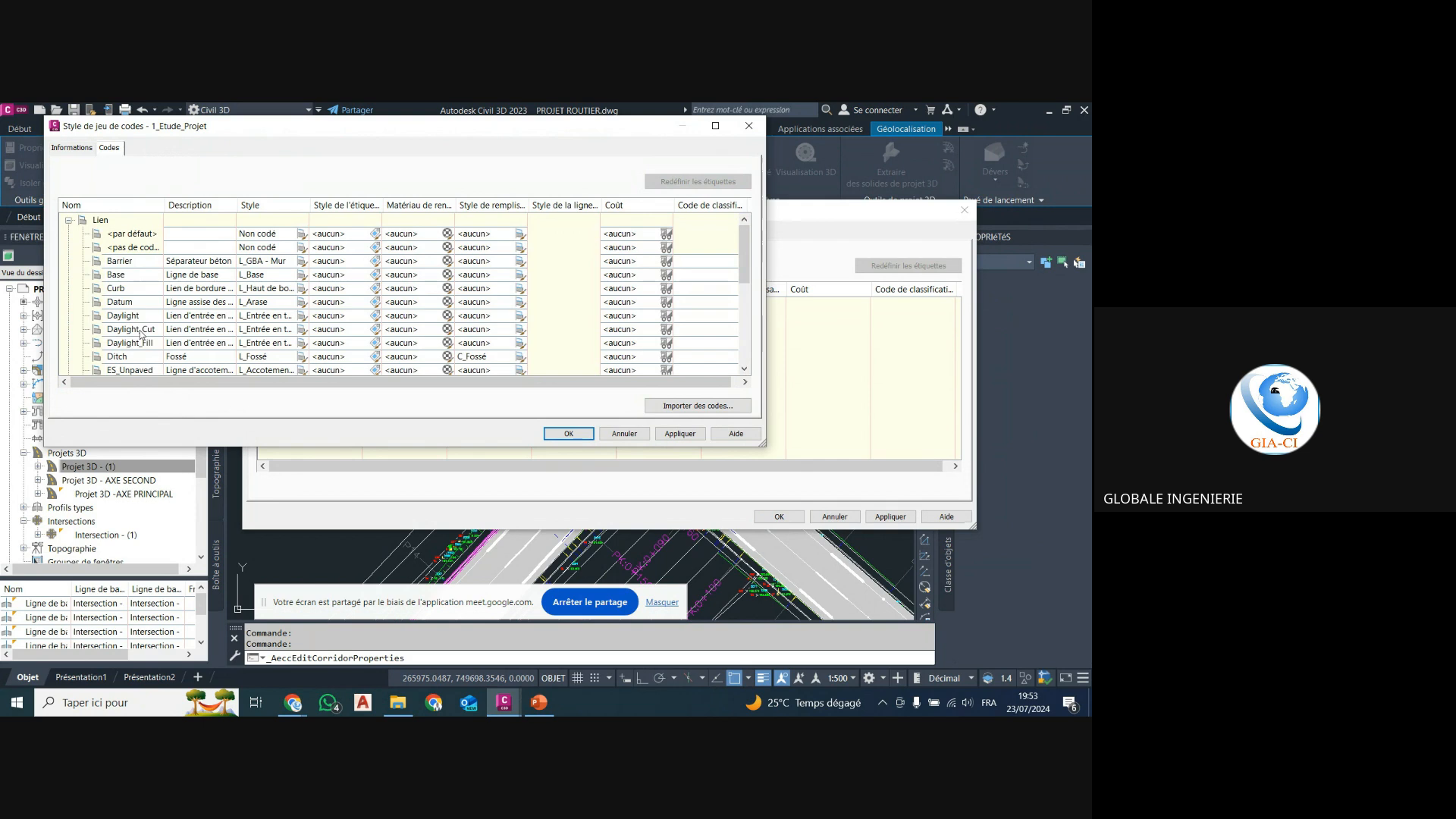
scroll(141, 319, down, 3)
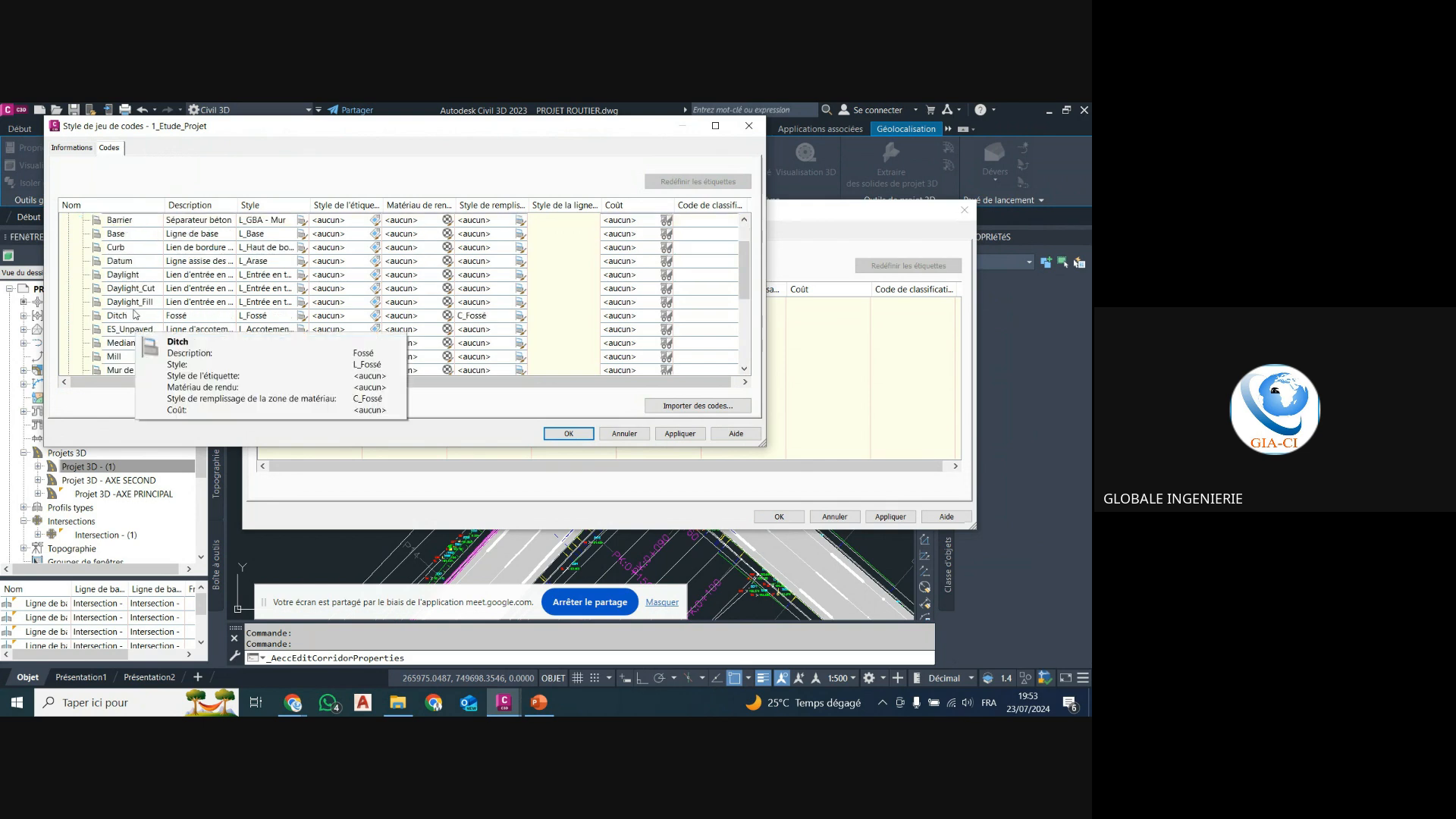
scroll(143, 309, down, 2)
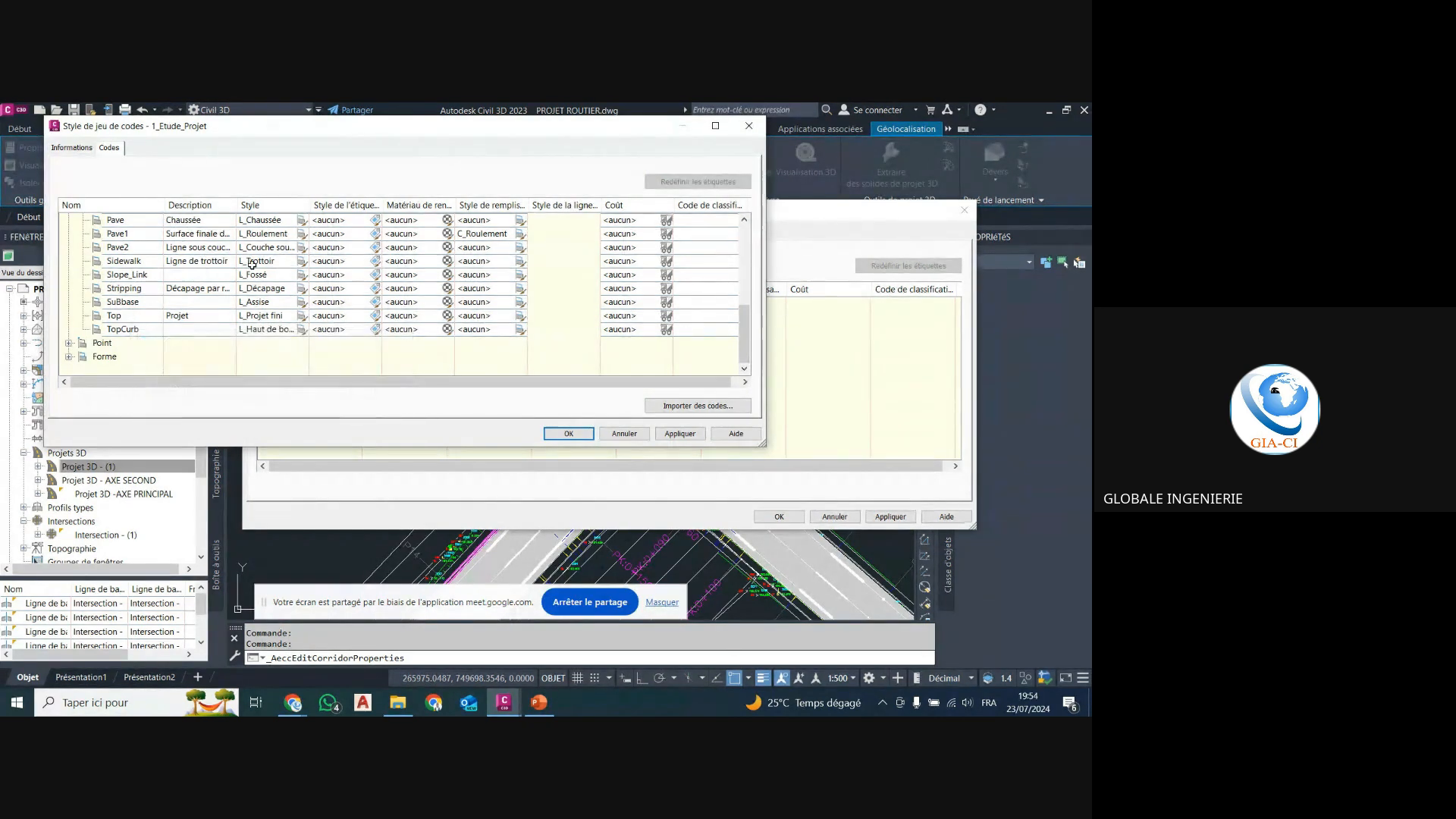
scroll(197, 296, up, 3)
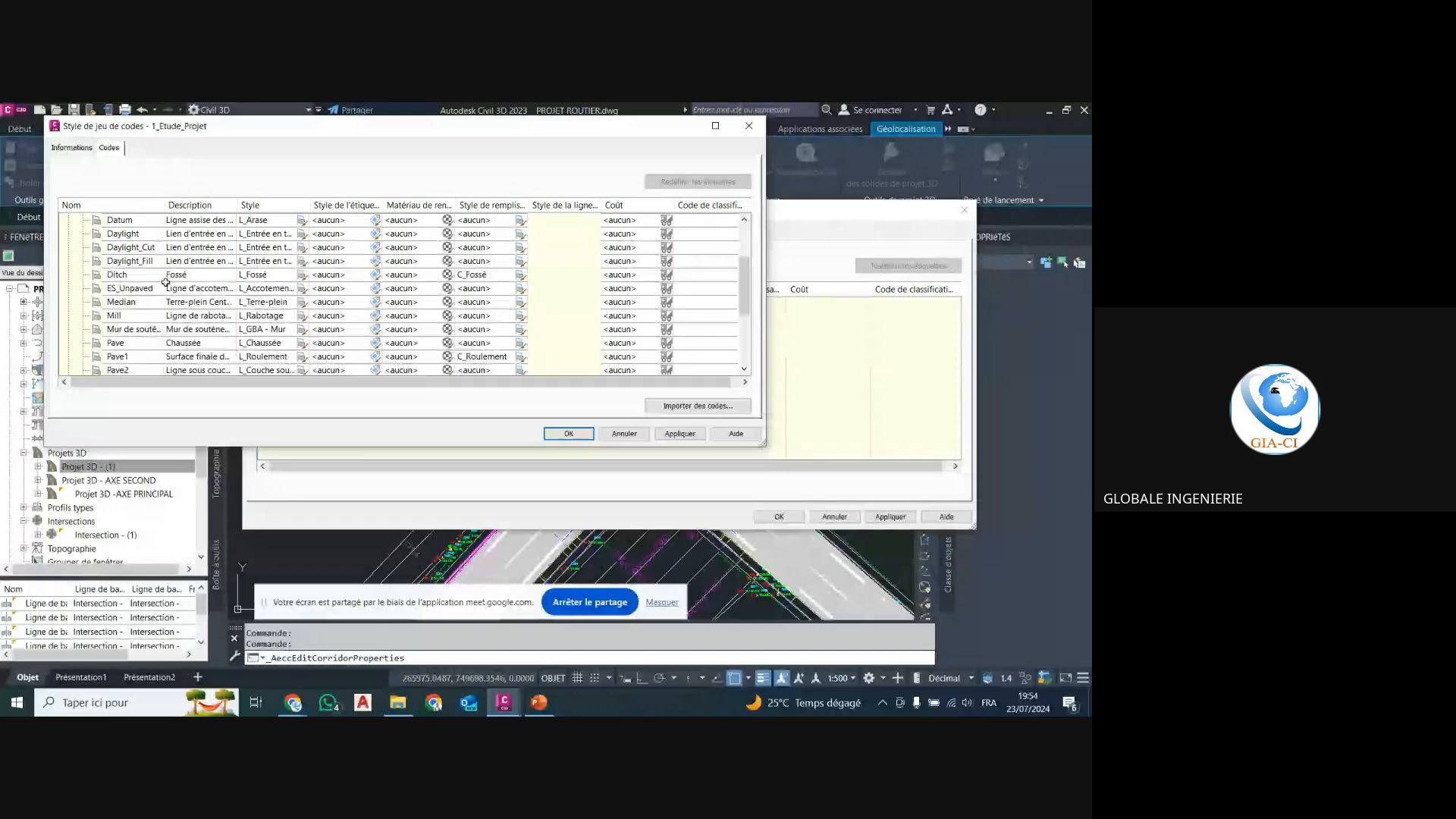
scroll(193, 287, up, 2)
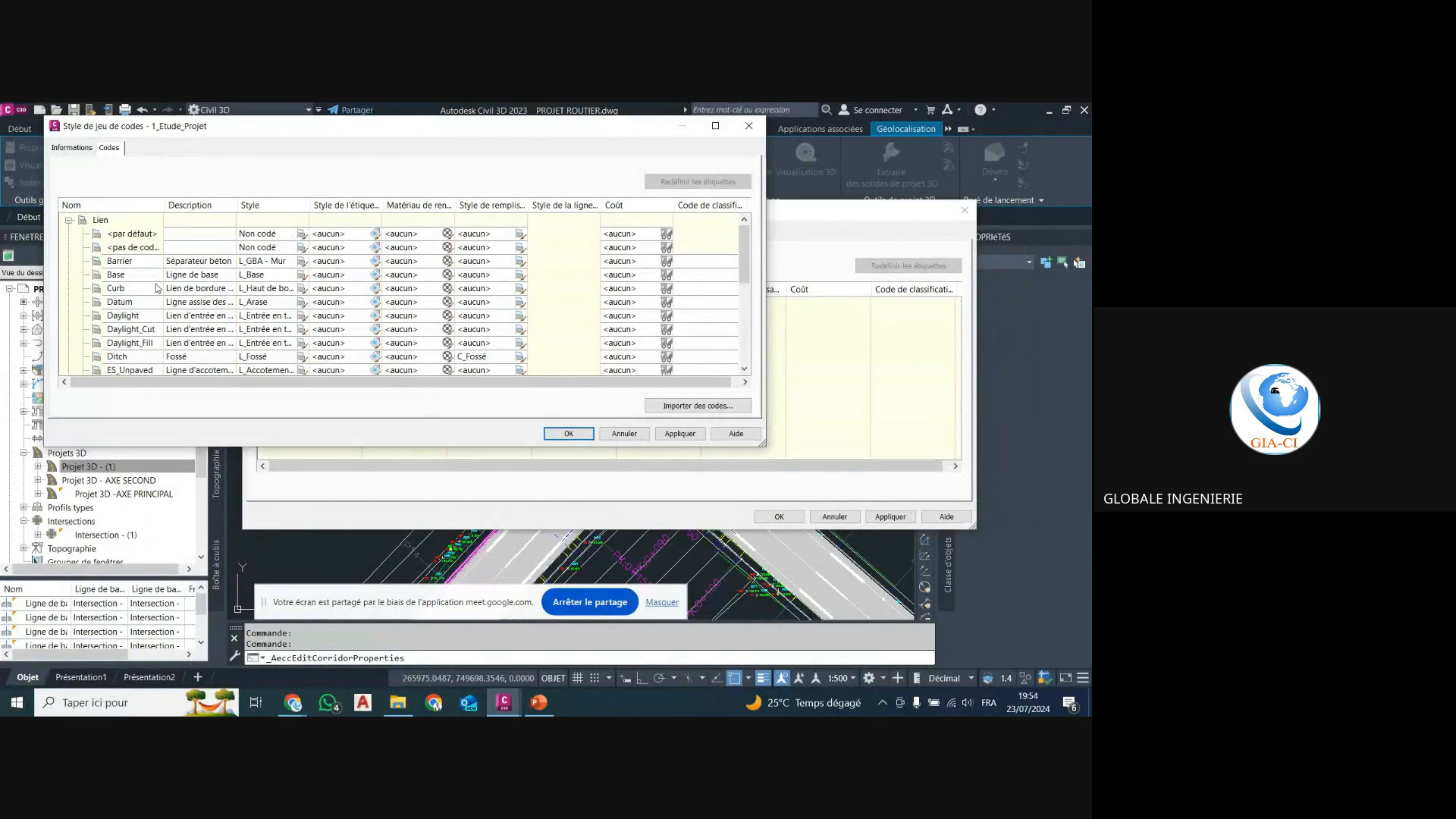
scroll(157, 288, down, 1)
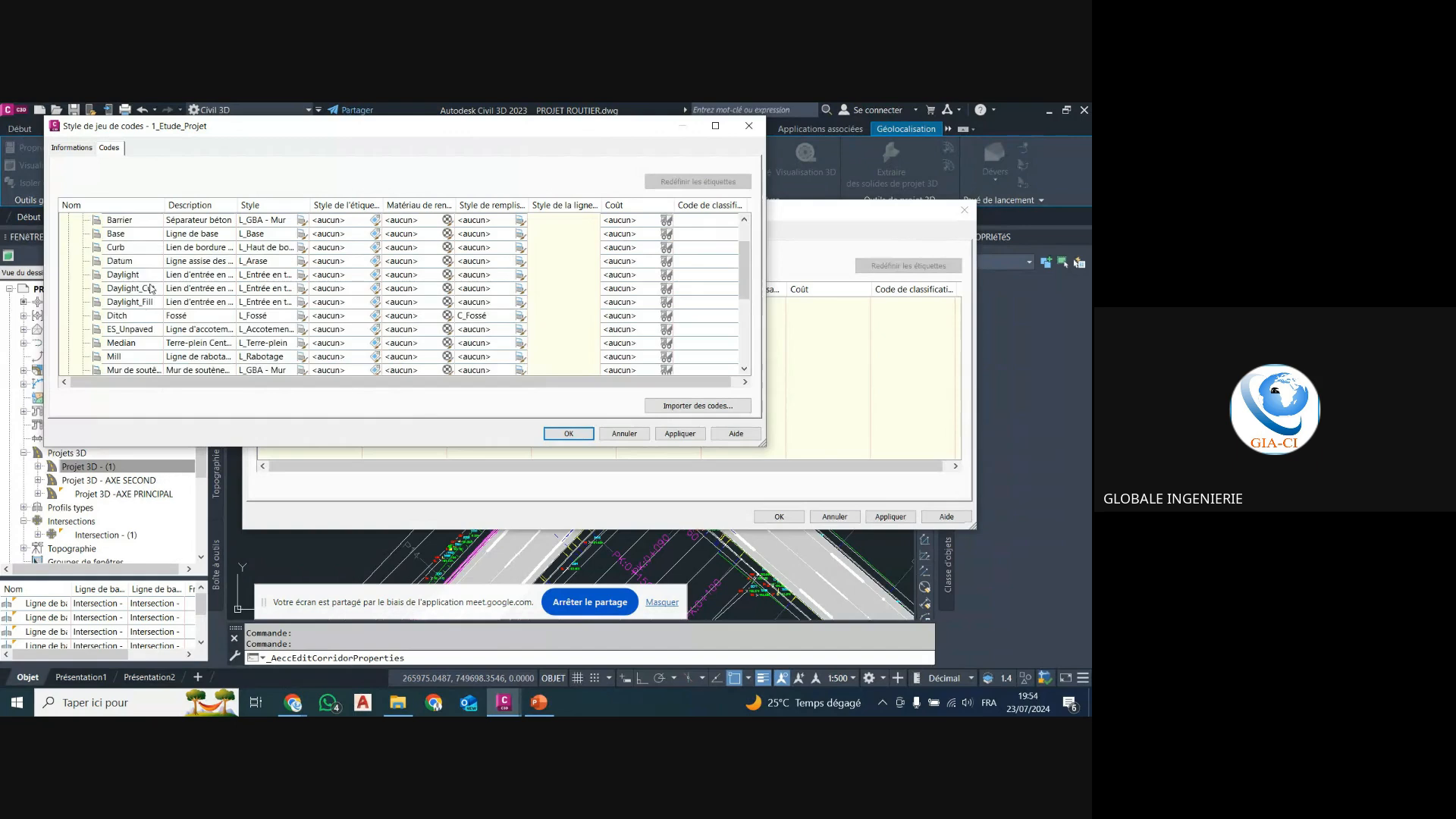
scroll(148, 296, down, 3)
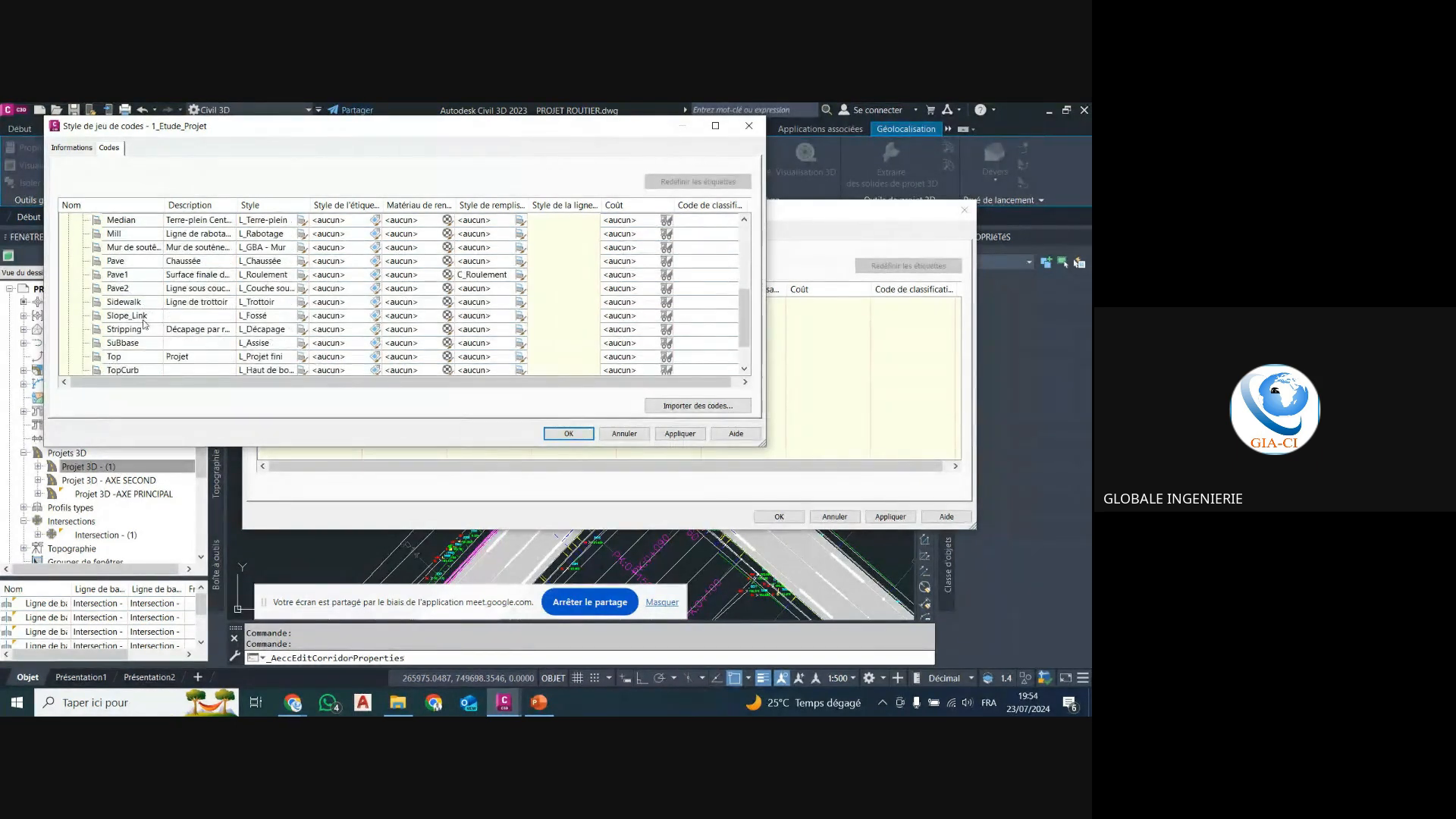
scroll(223, 296, down, 1)
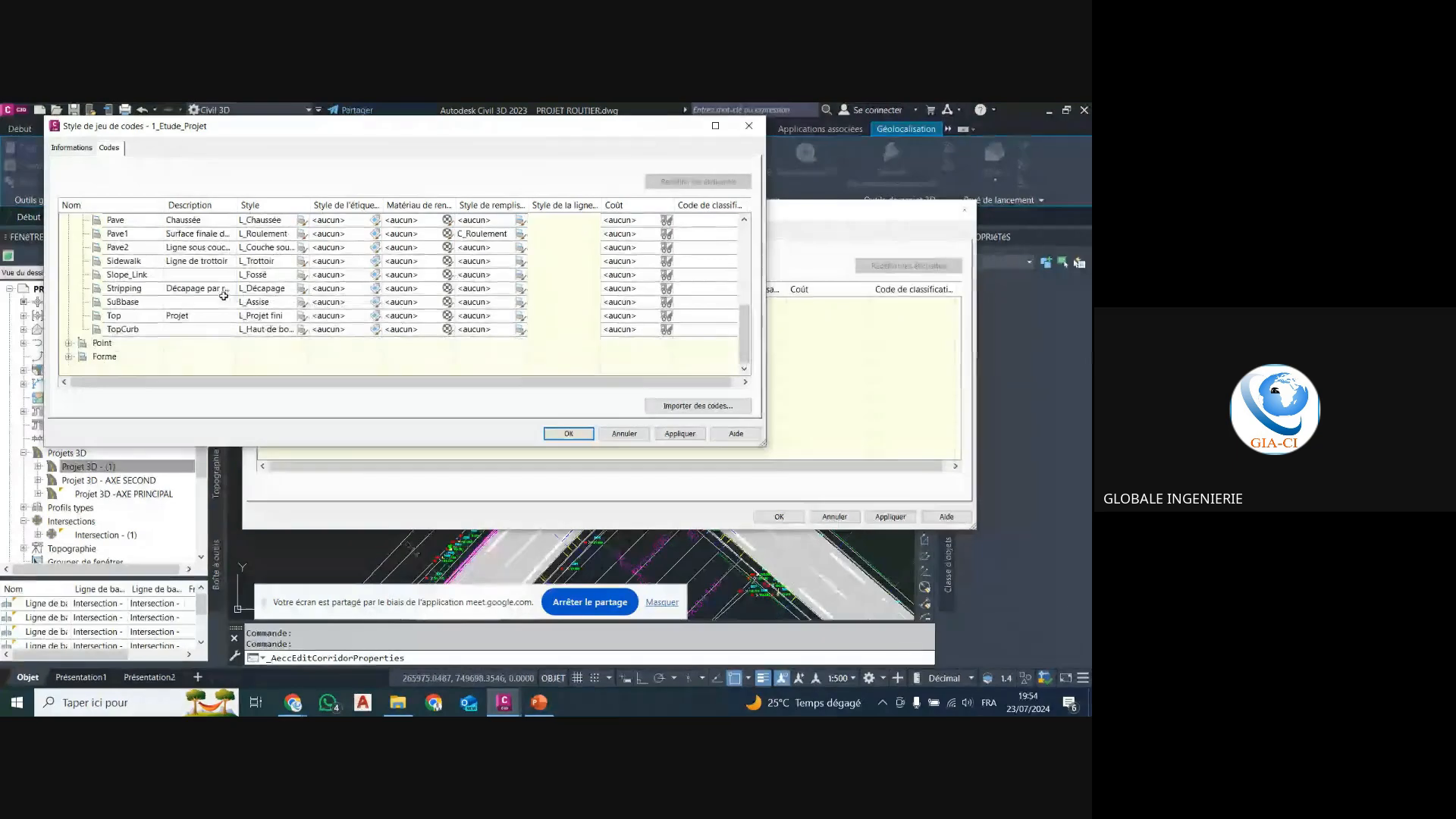
Review the point codes of the 1_Etude_Projet code set and their feature line styles, then apply and close the code set style.
click(68, 343)
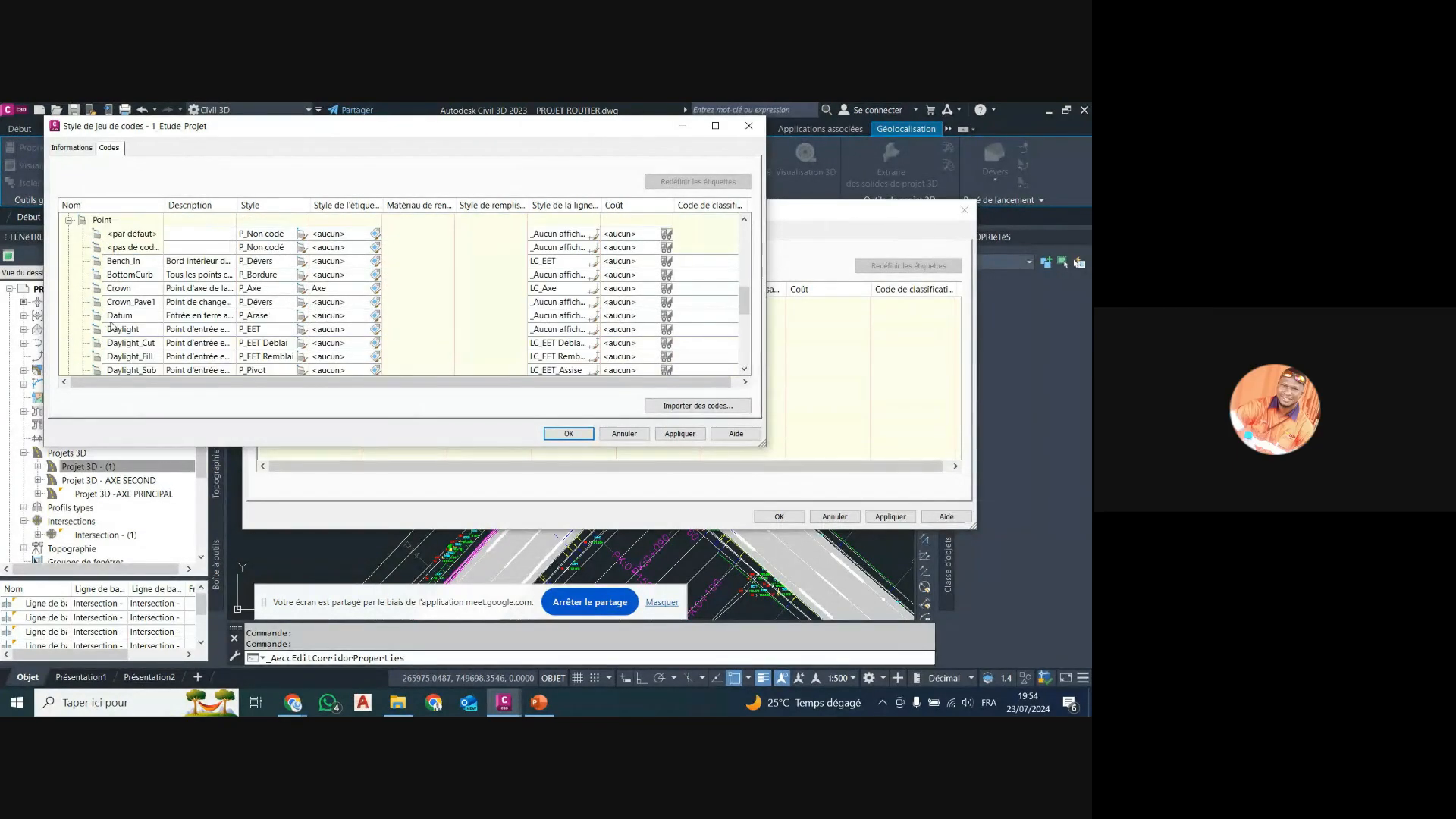
scroll(186, 291, down, 6)
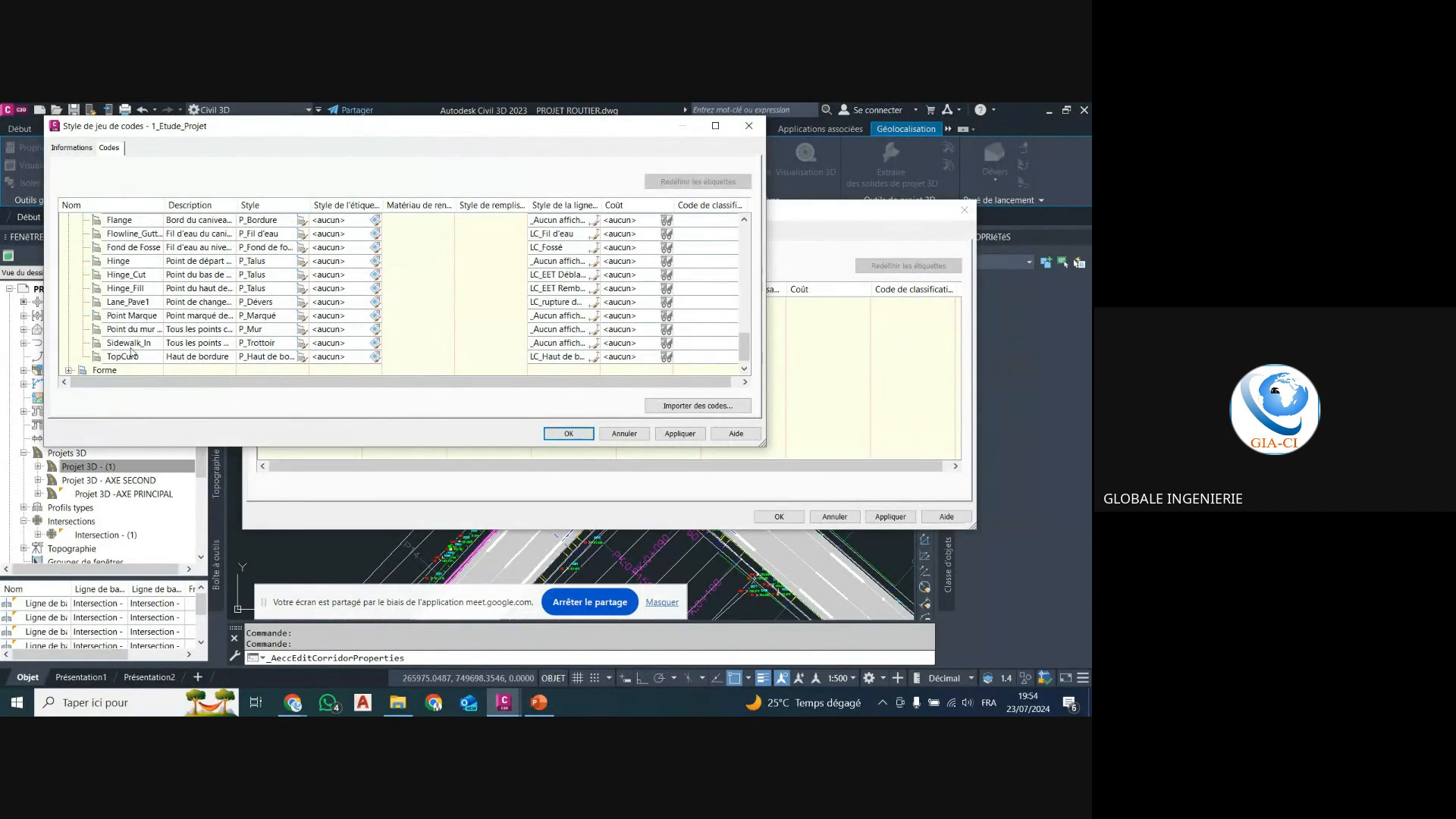
scroll(117, 300, up, 6)
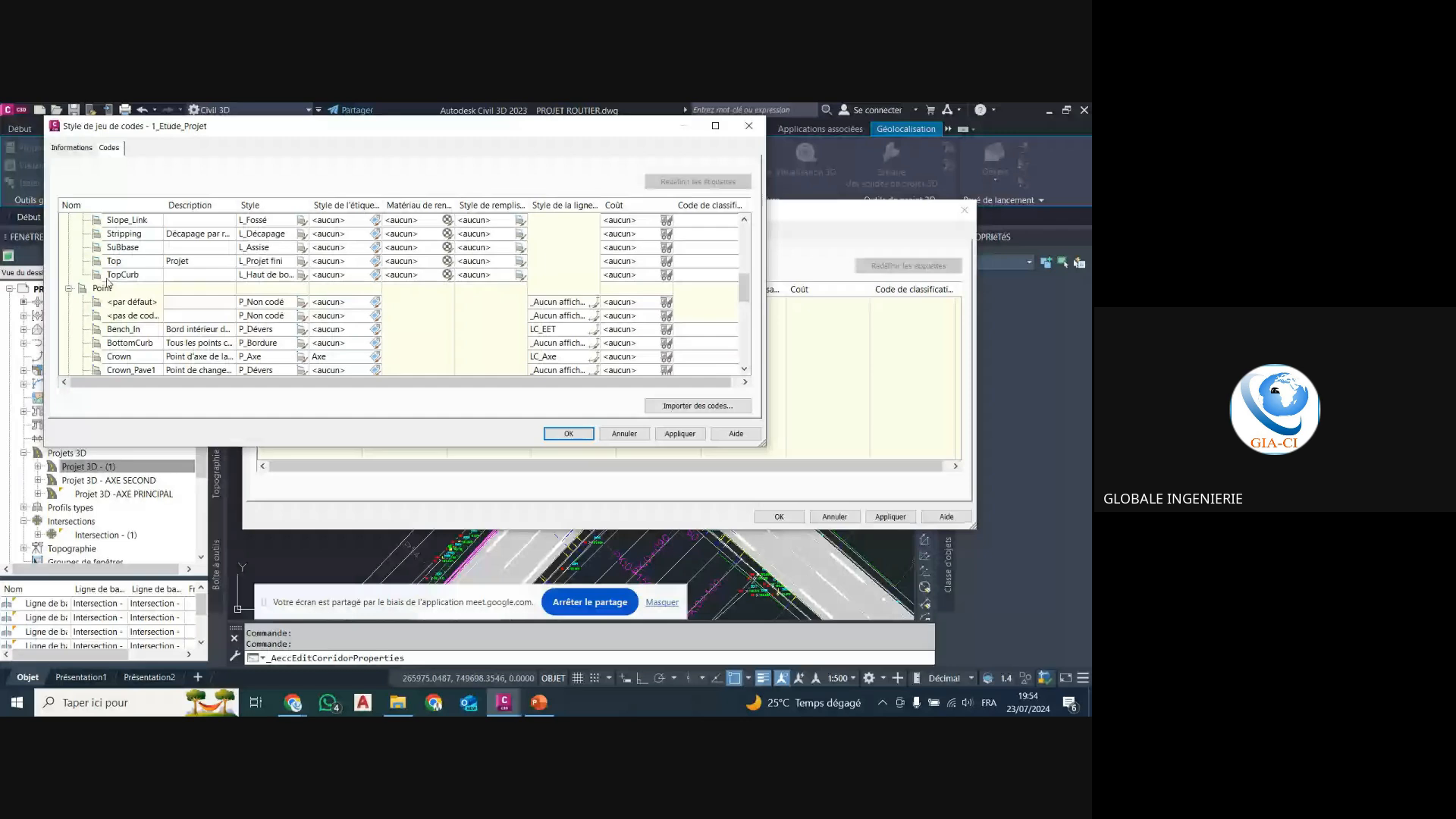
click(68, 288)
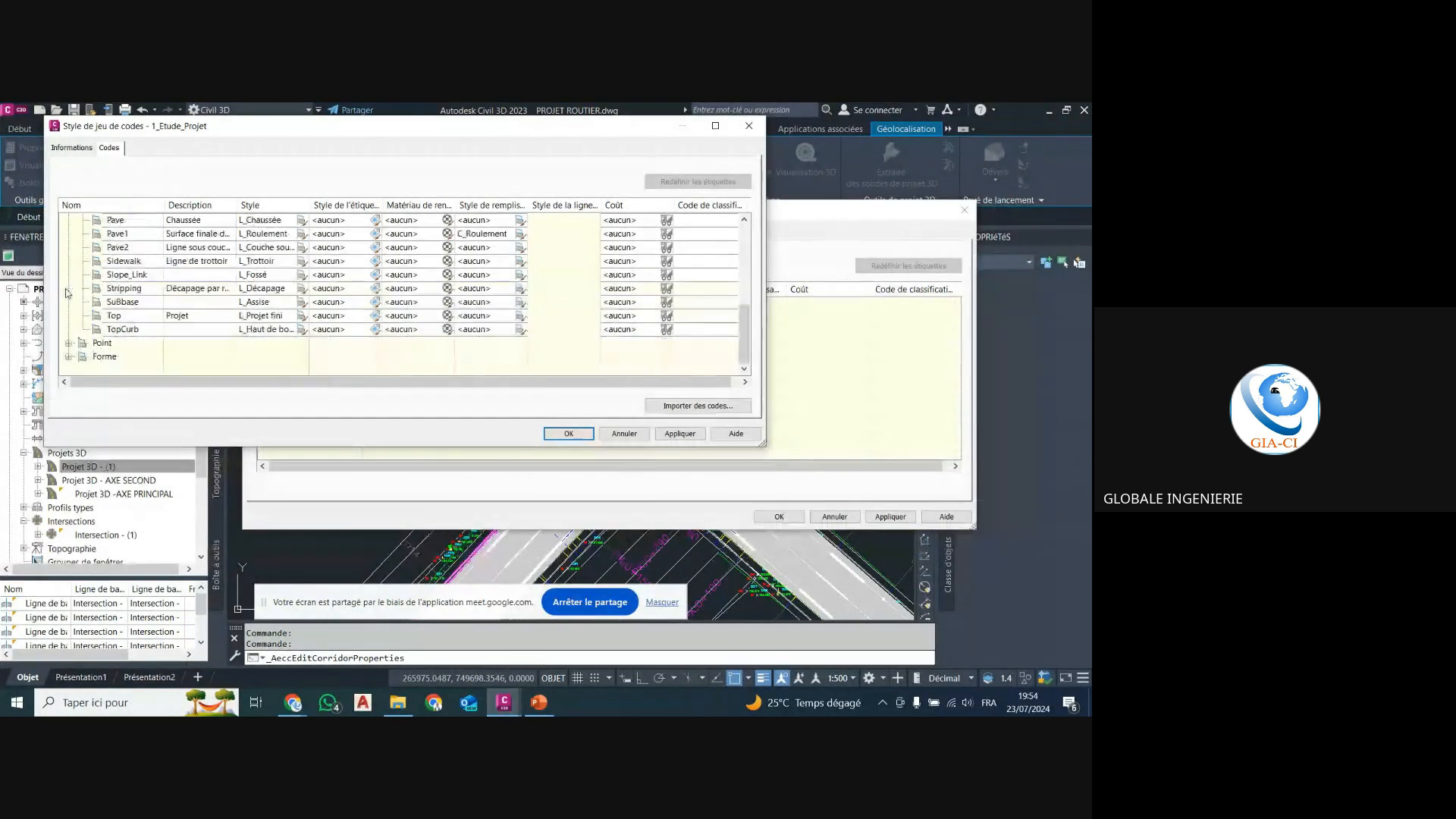
click(662, 433)
click(568, 433)
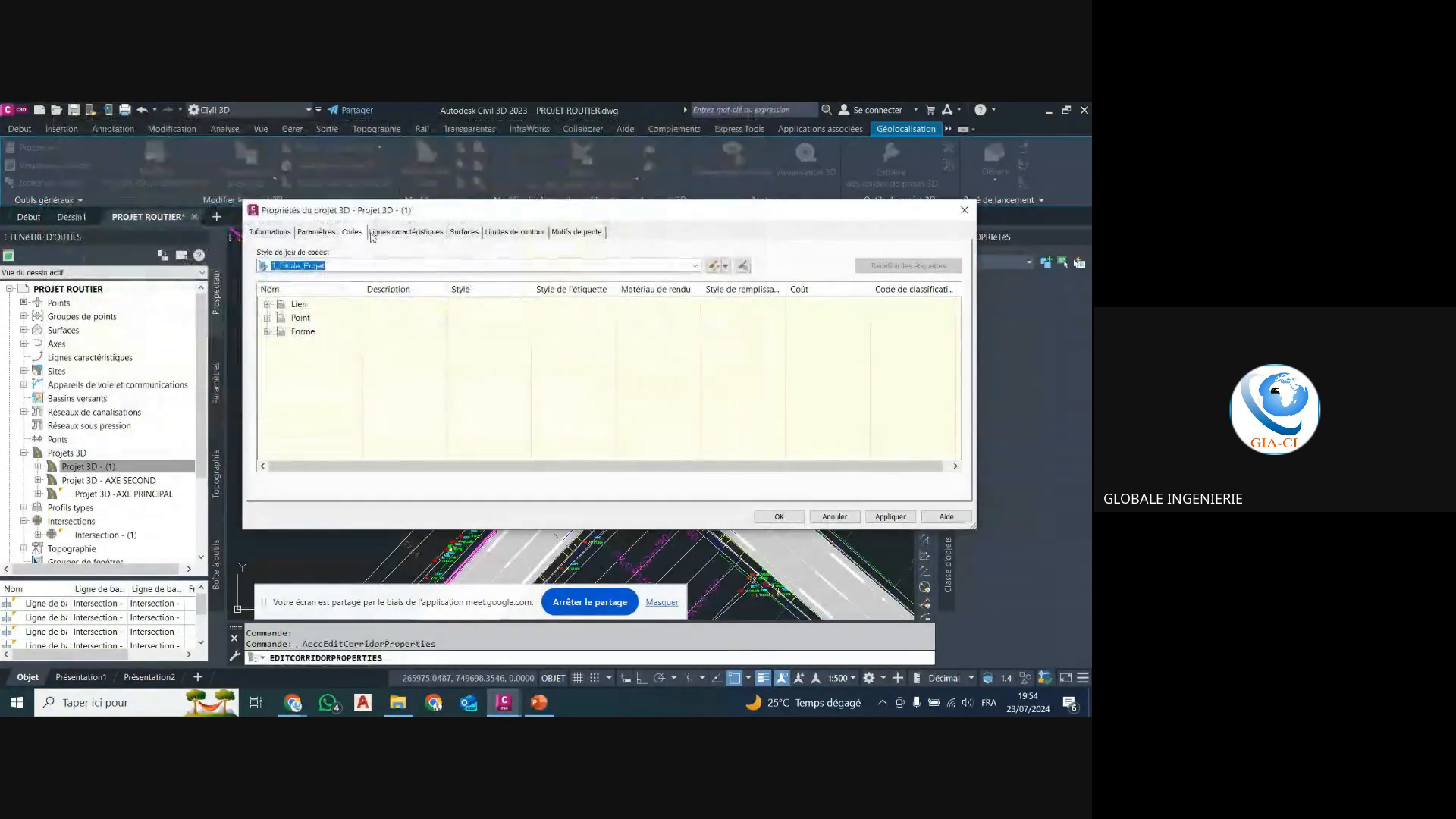
Open the feature line style selection for the Ditch_Back code of the intersection corridor and look through the available styles.
click(413, 233)
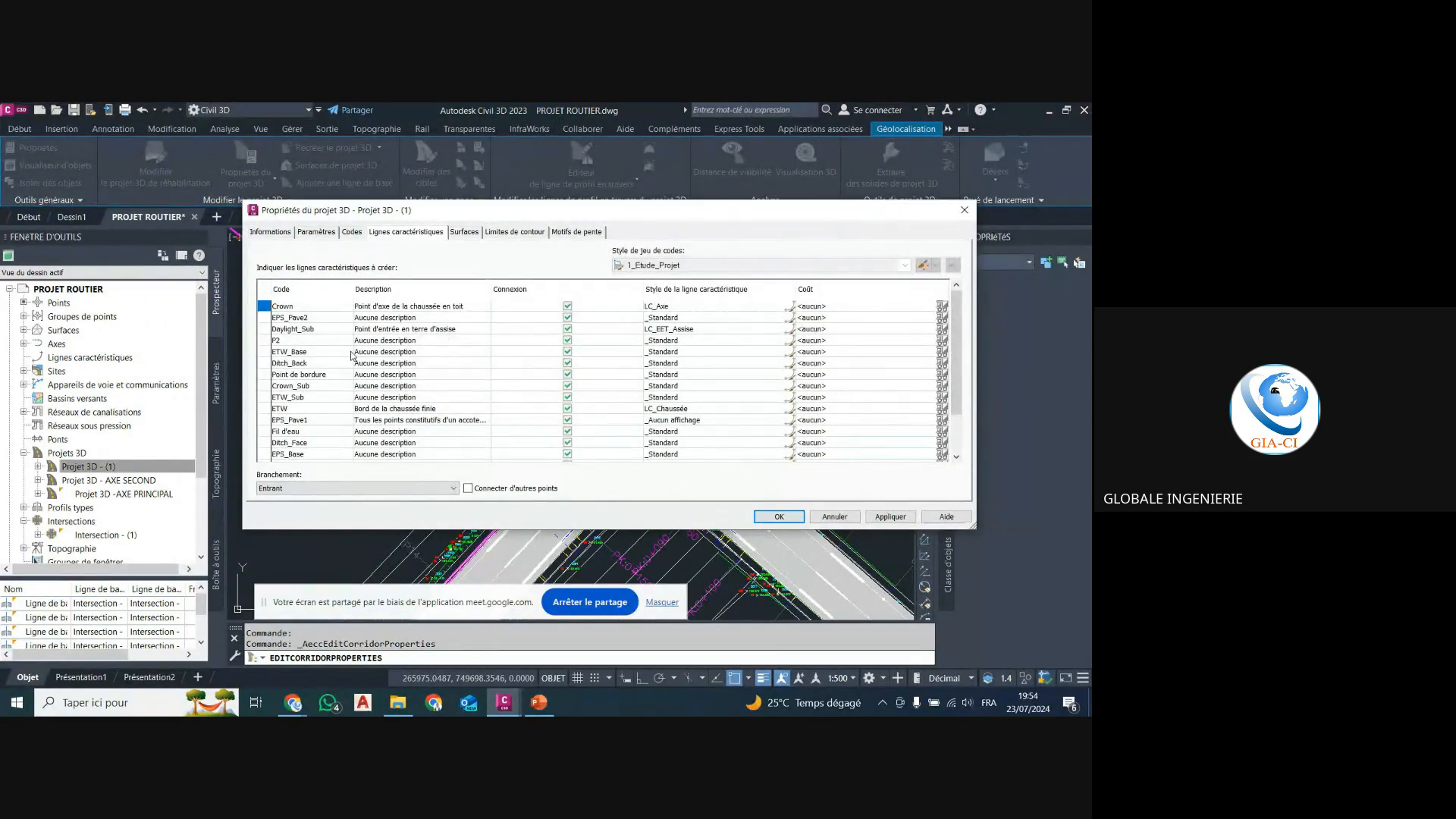
click(301, 364)
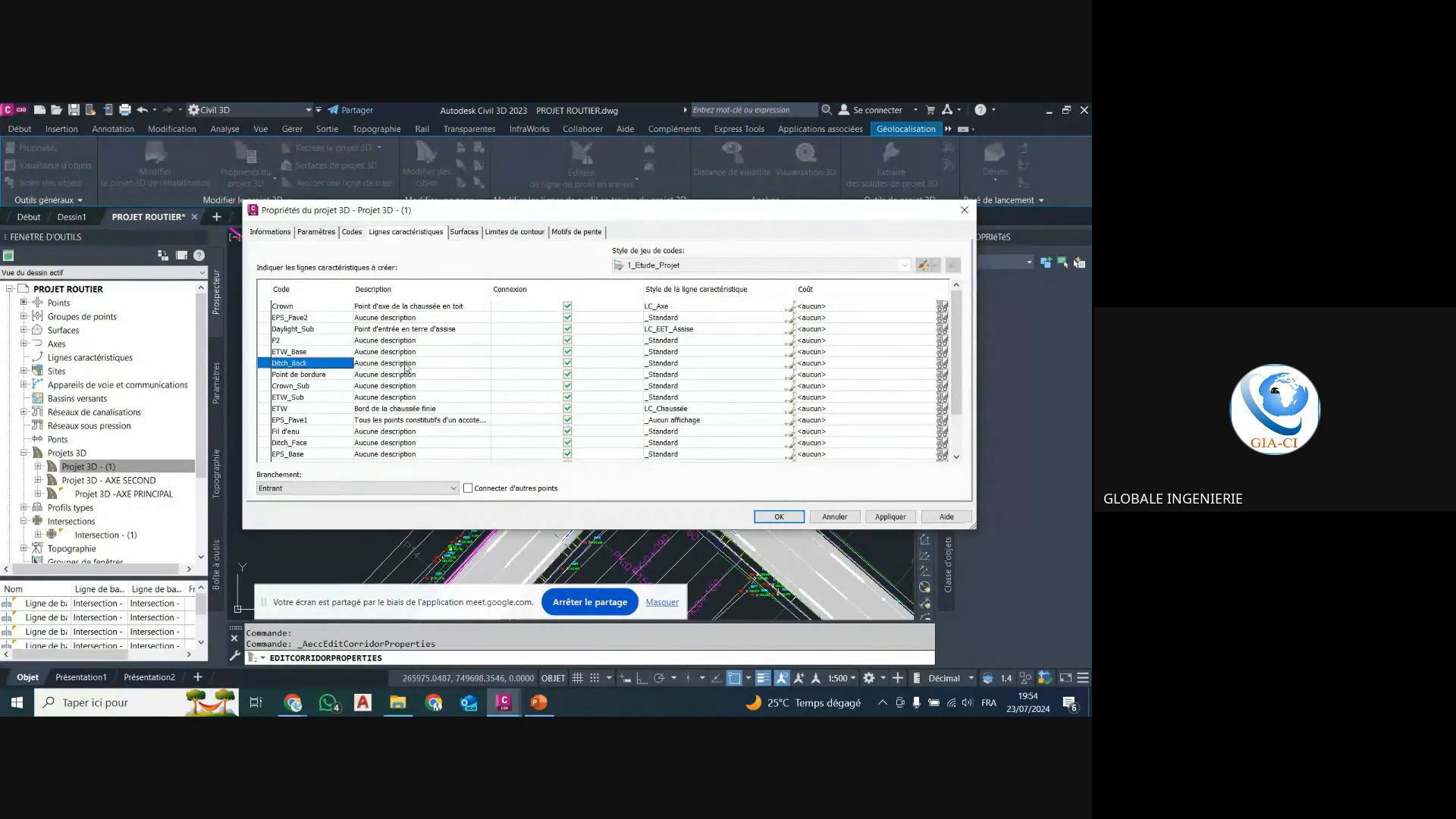
click(791, 365)
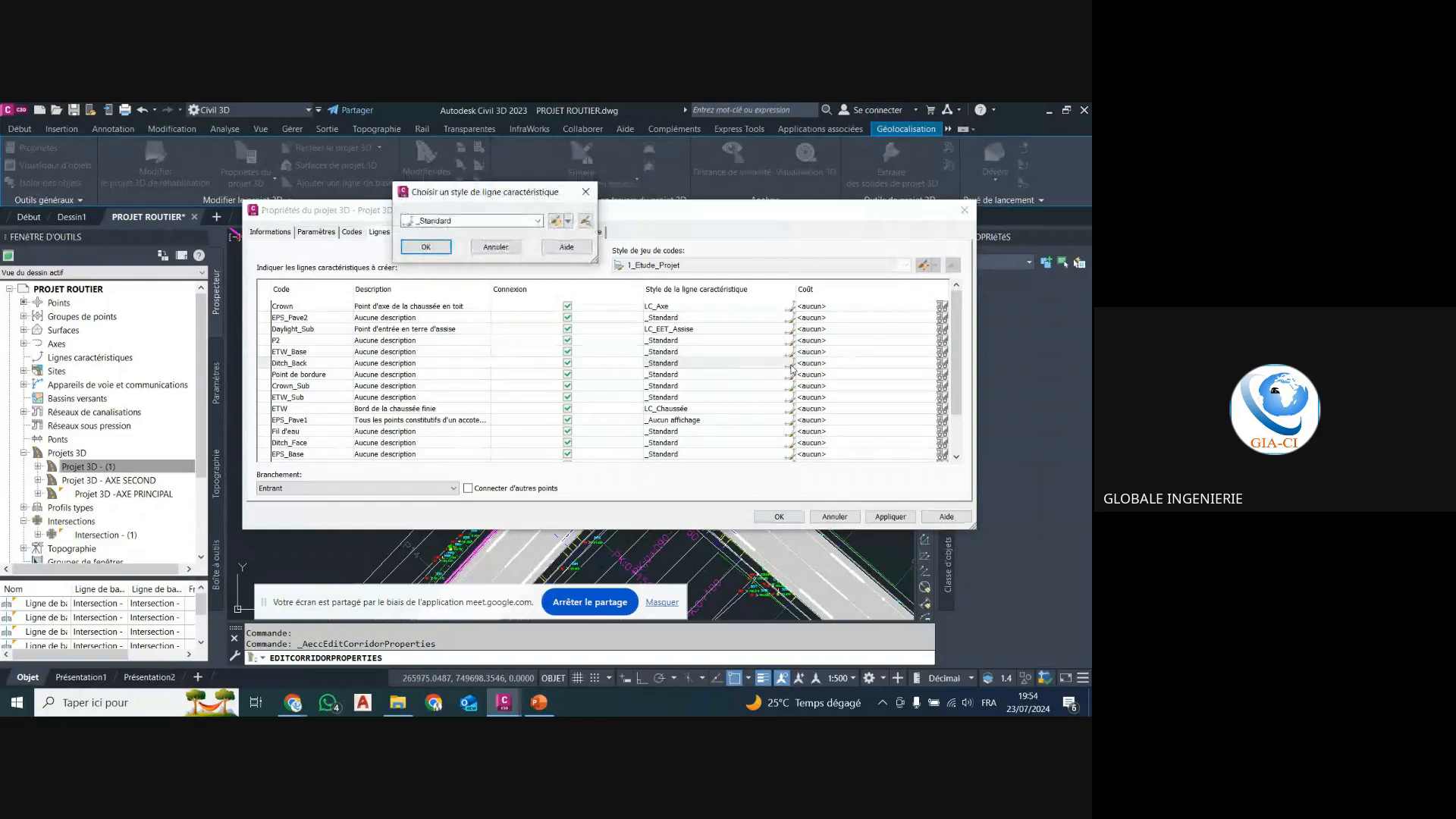
click(538, 220)
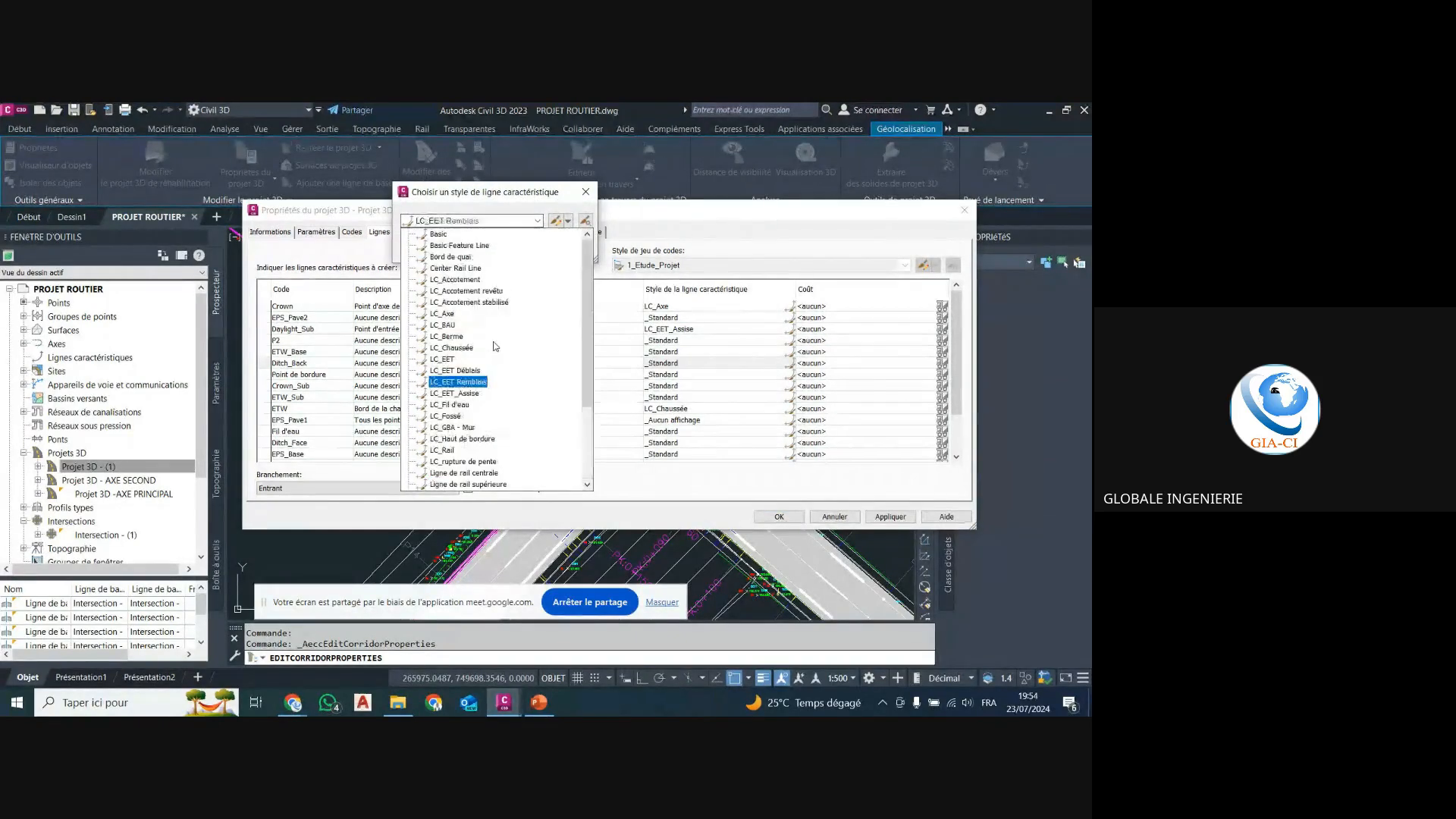
click(508, 194)
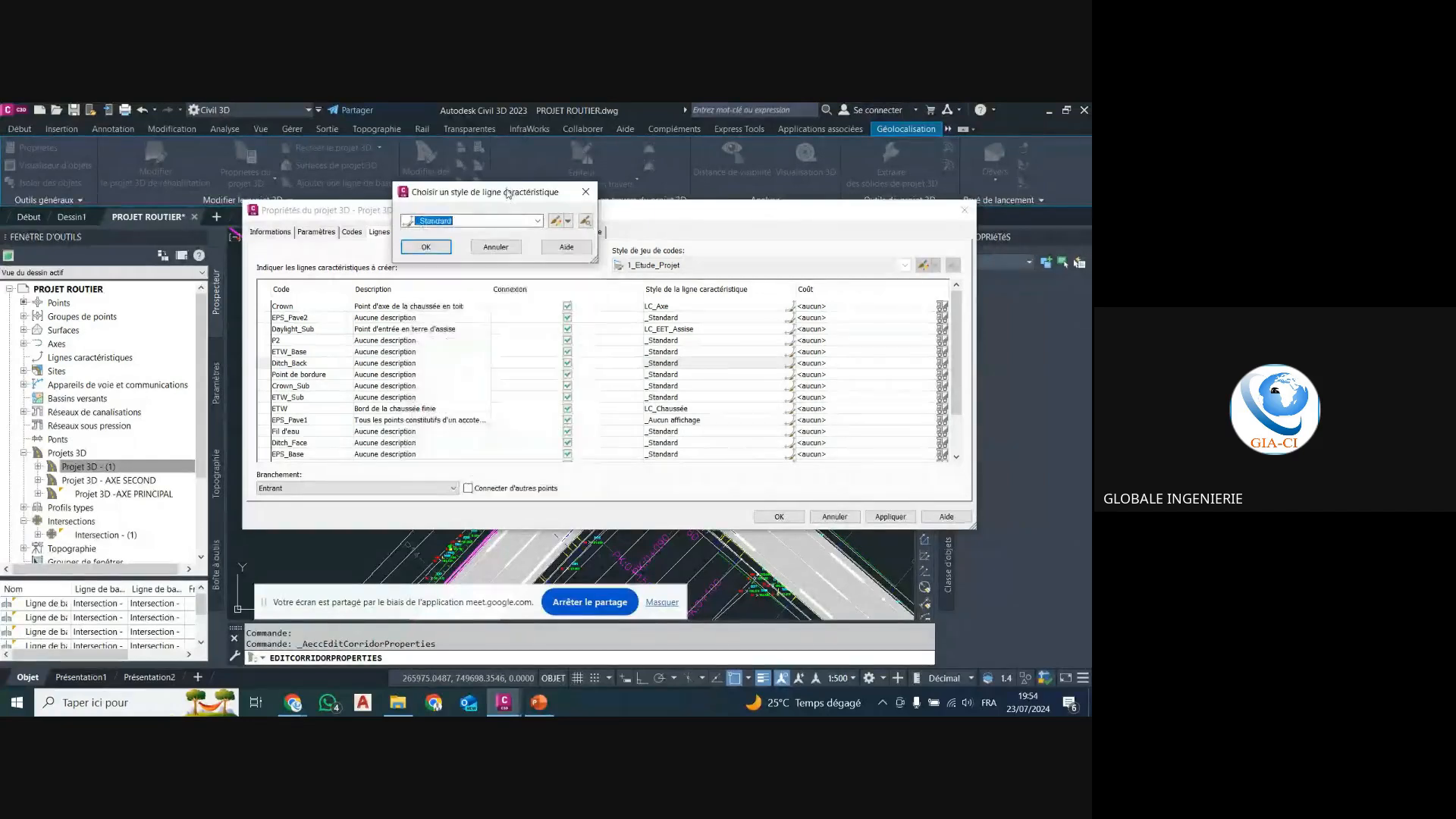
Copy the _Standard feature line style and name the copy "CAn 1".
click(568, 221)
click(615, 248)
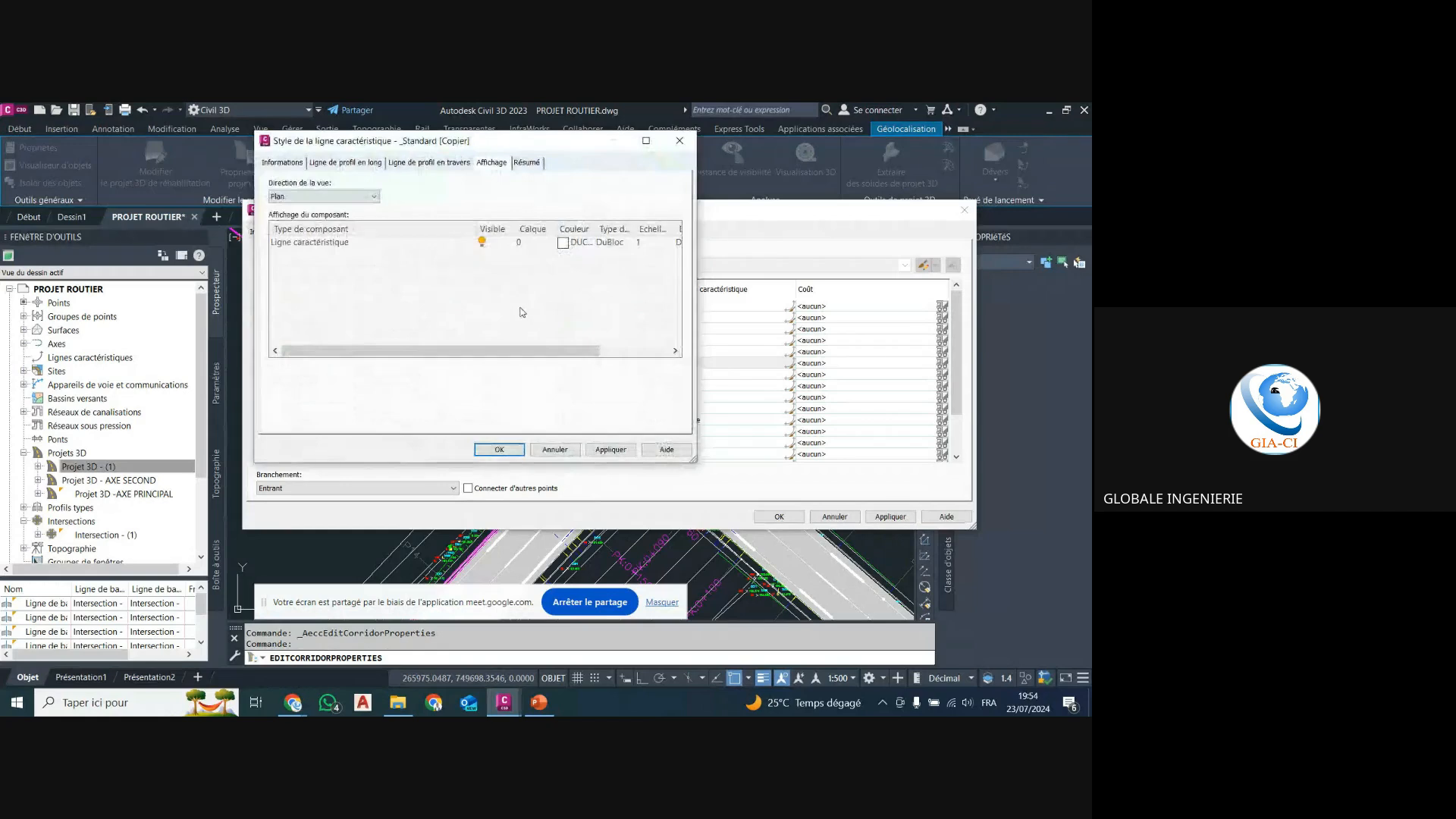
click(289, 163)
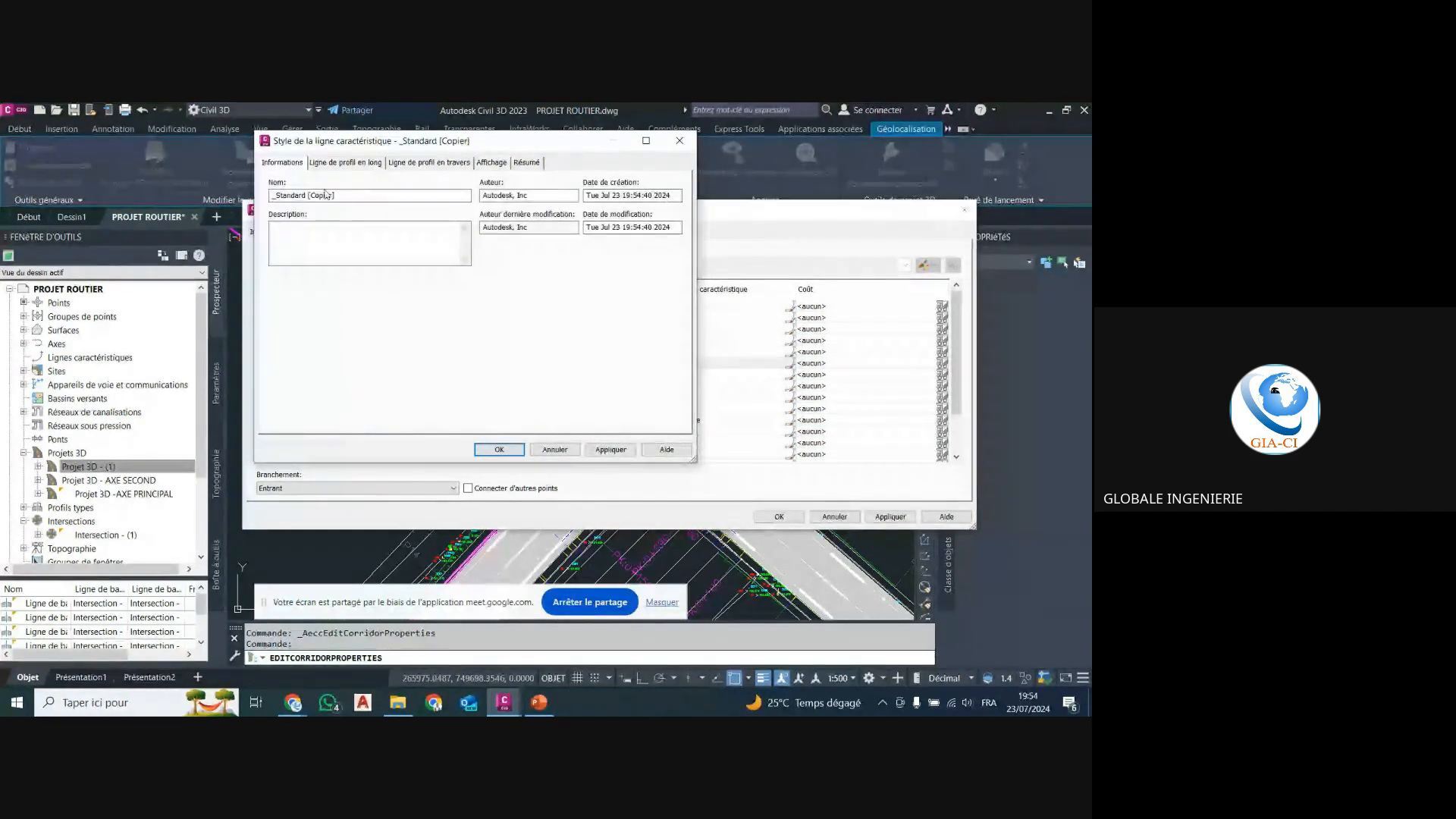
drag(337, 197, 208, 203)
text(CAn)
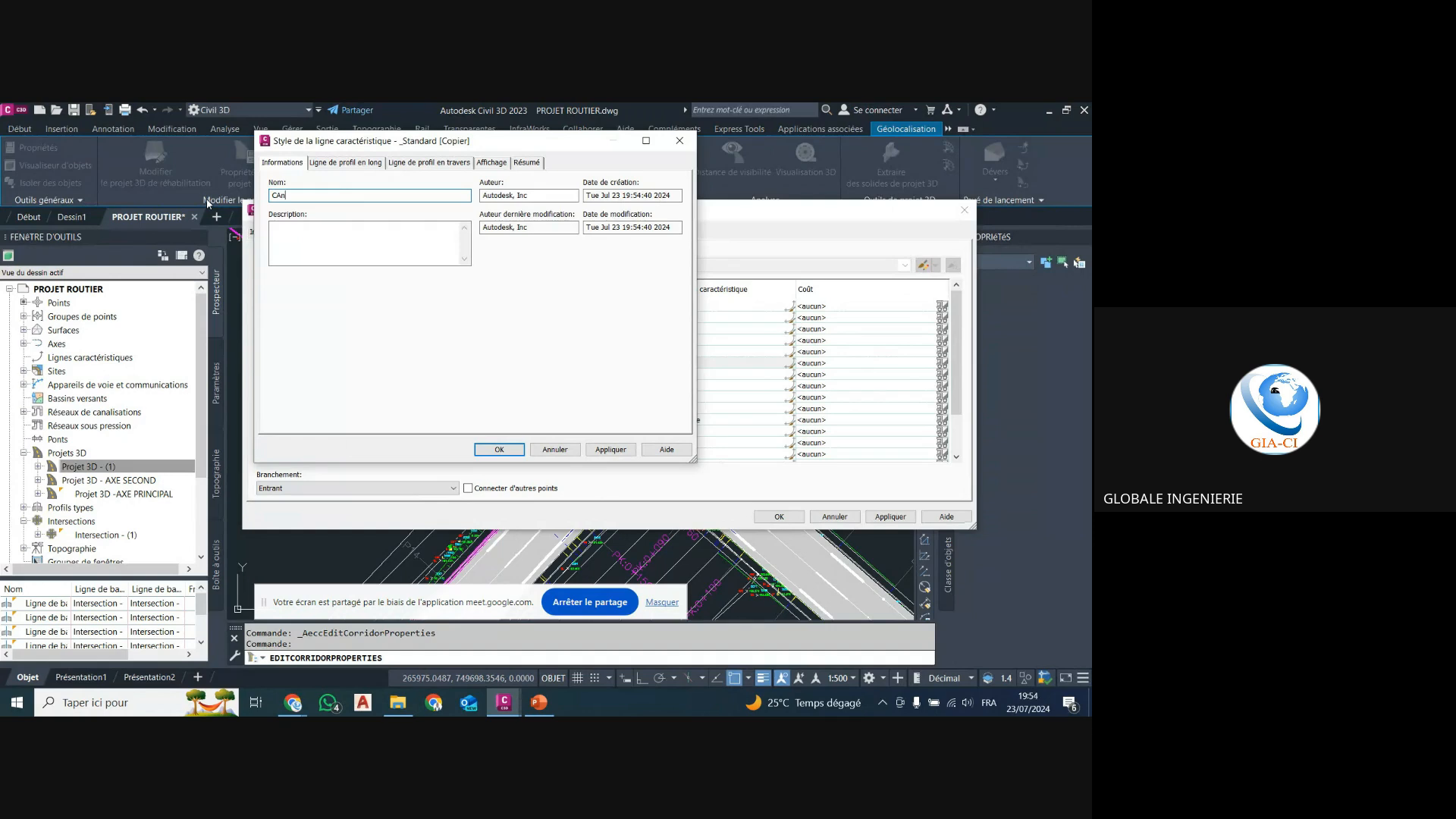
text( 1)
Set the plan display colour of the CAn 1 feature line style to blue.
click(501, 163)
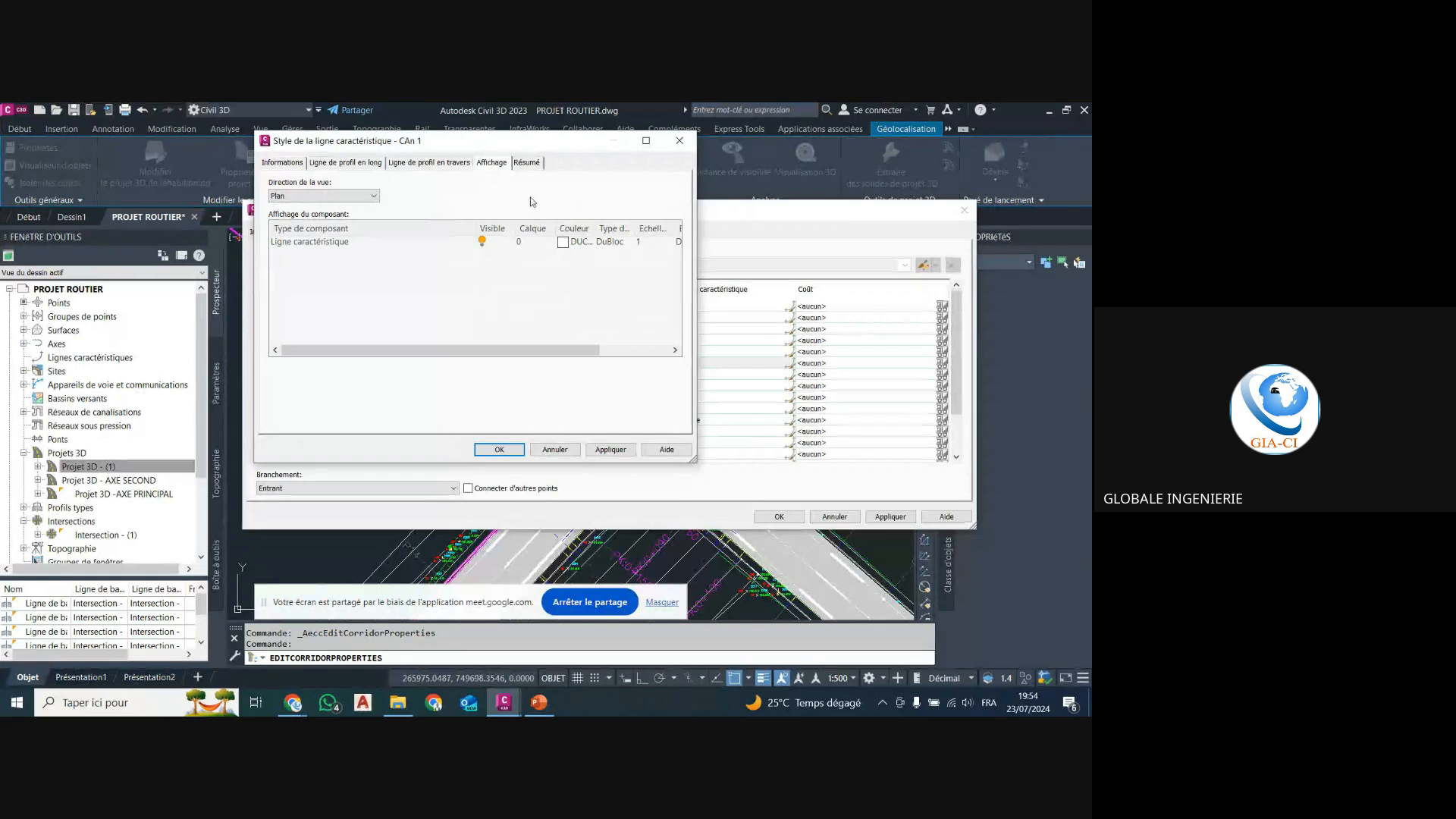
click(563, 242)
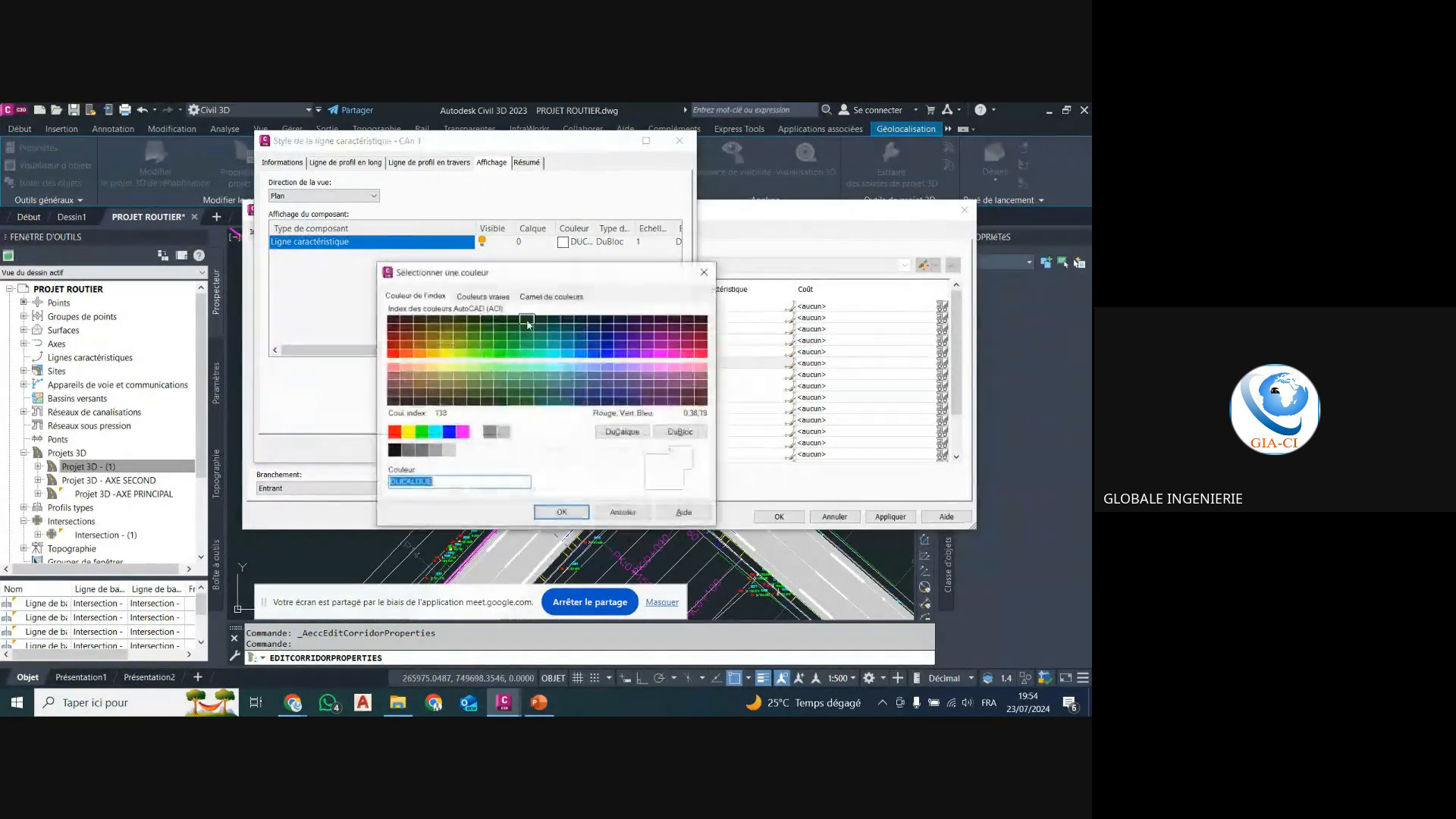
click(449, 432)
click(561, 512)
Set the CAn 1 style's lineweight to 0.35 mm and assign the style to the Ditch_Back code.
click(646, 242)
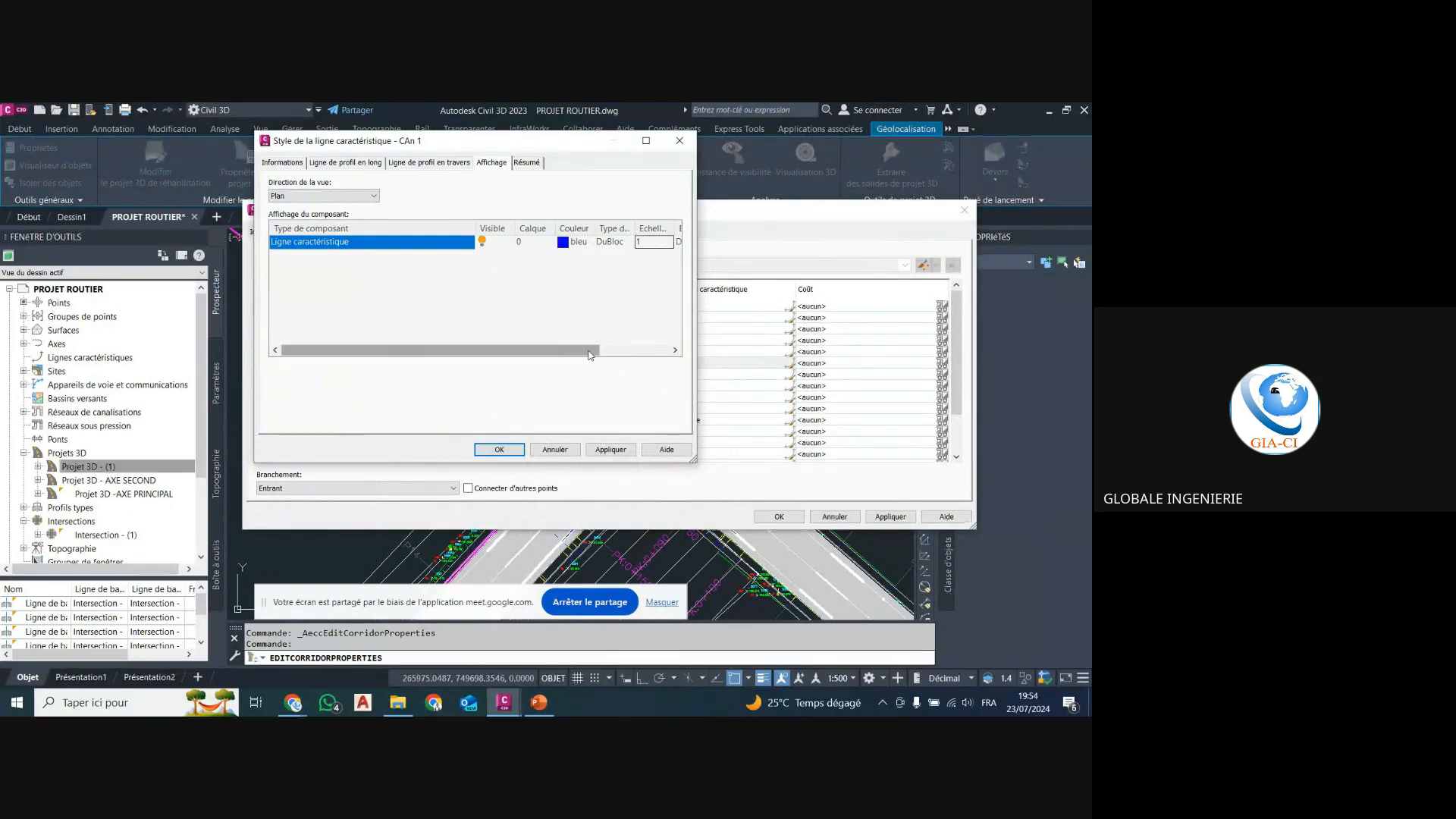
drag(598, 350, 668, 350)
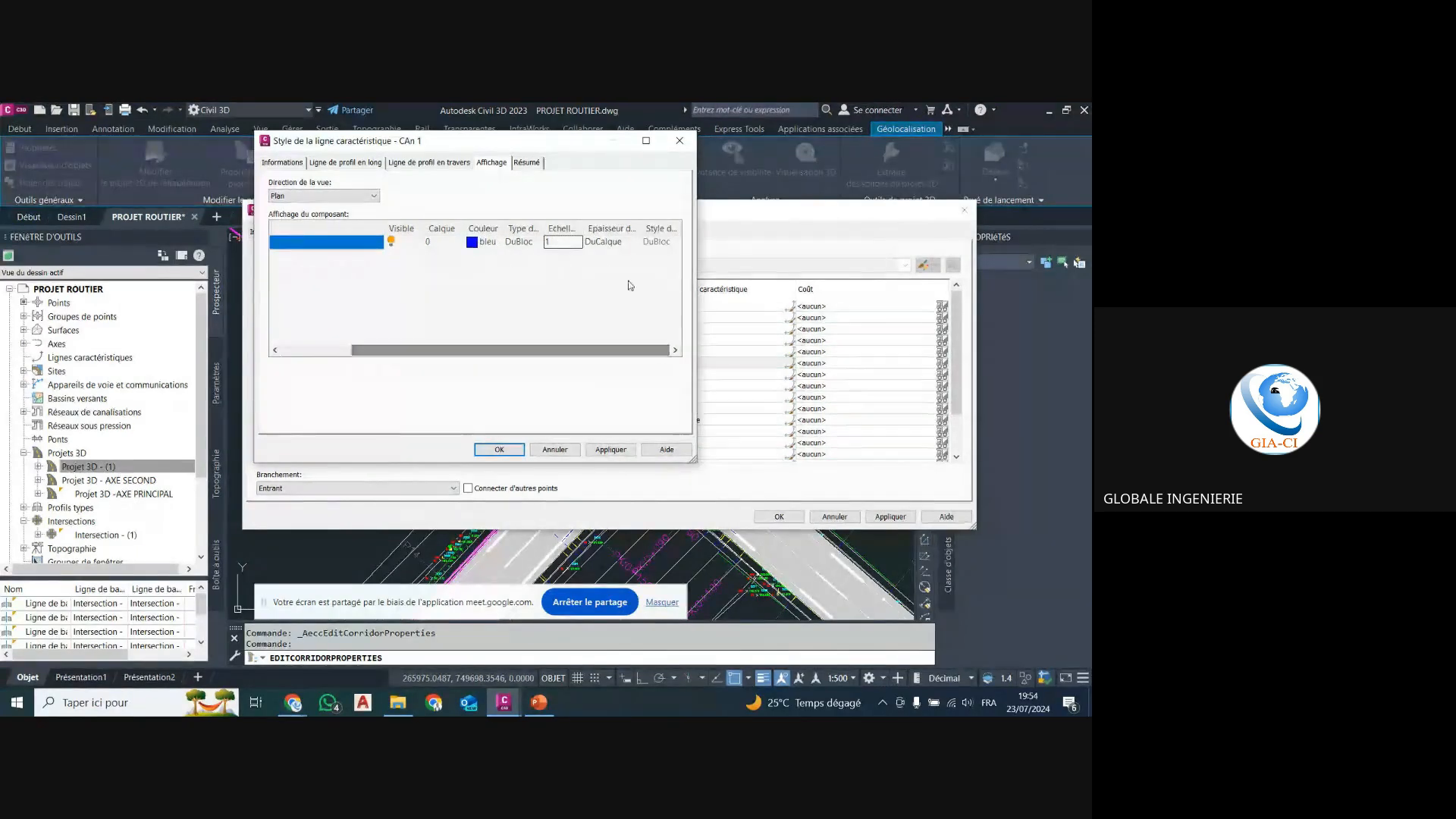
click(603, 241)
scroll(558, 376, down, 2)
scroll(536, 402, down, 1)
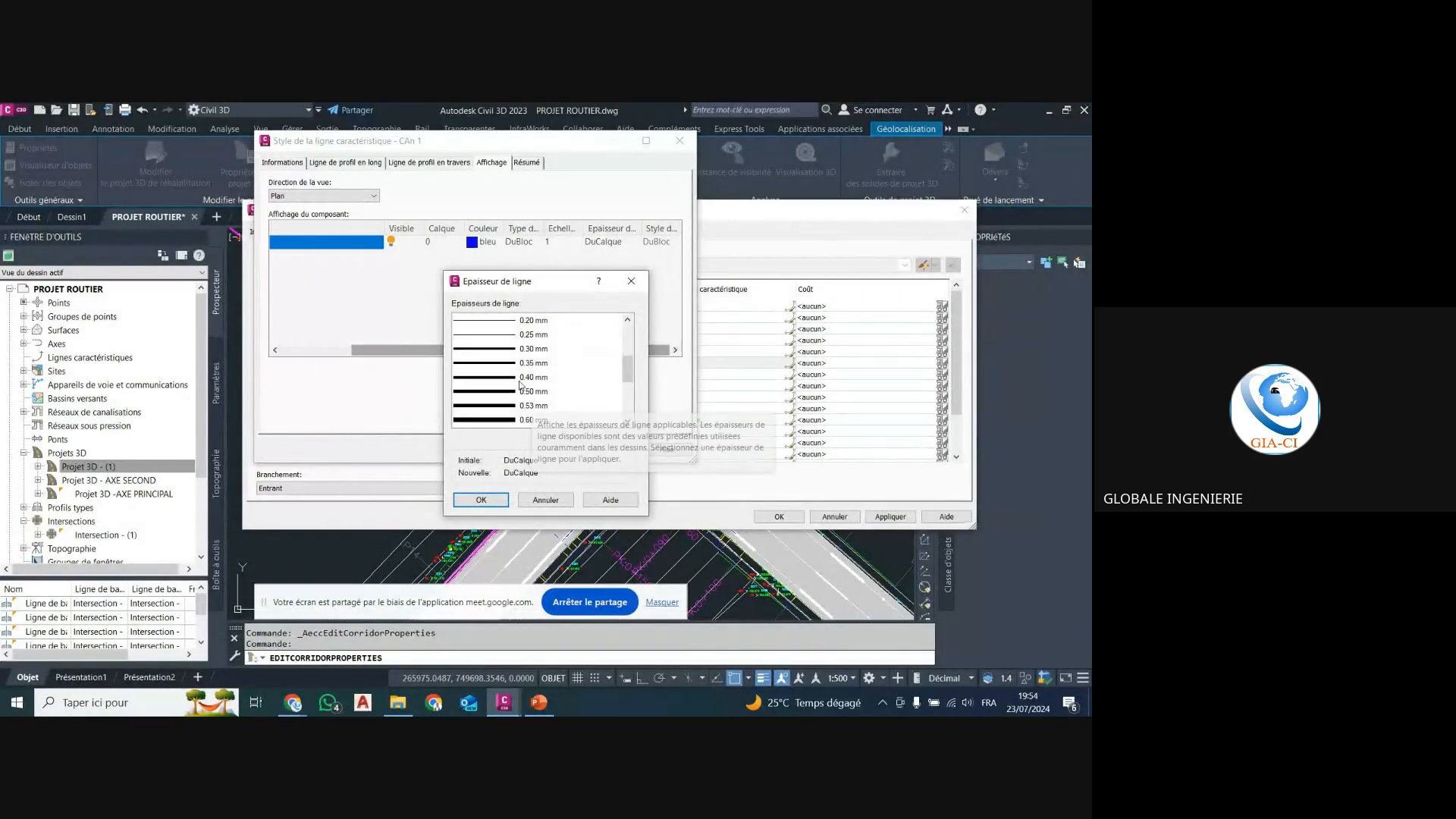
click(507, 364)
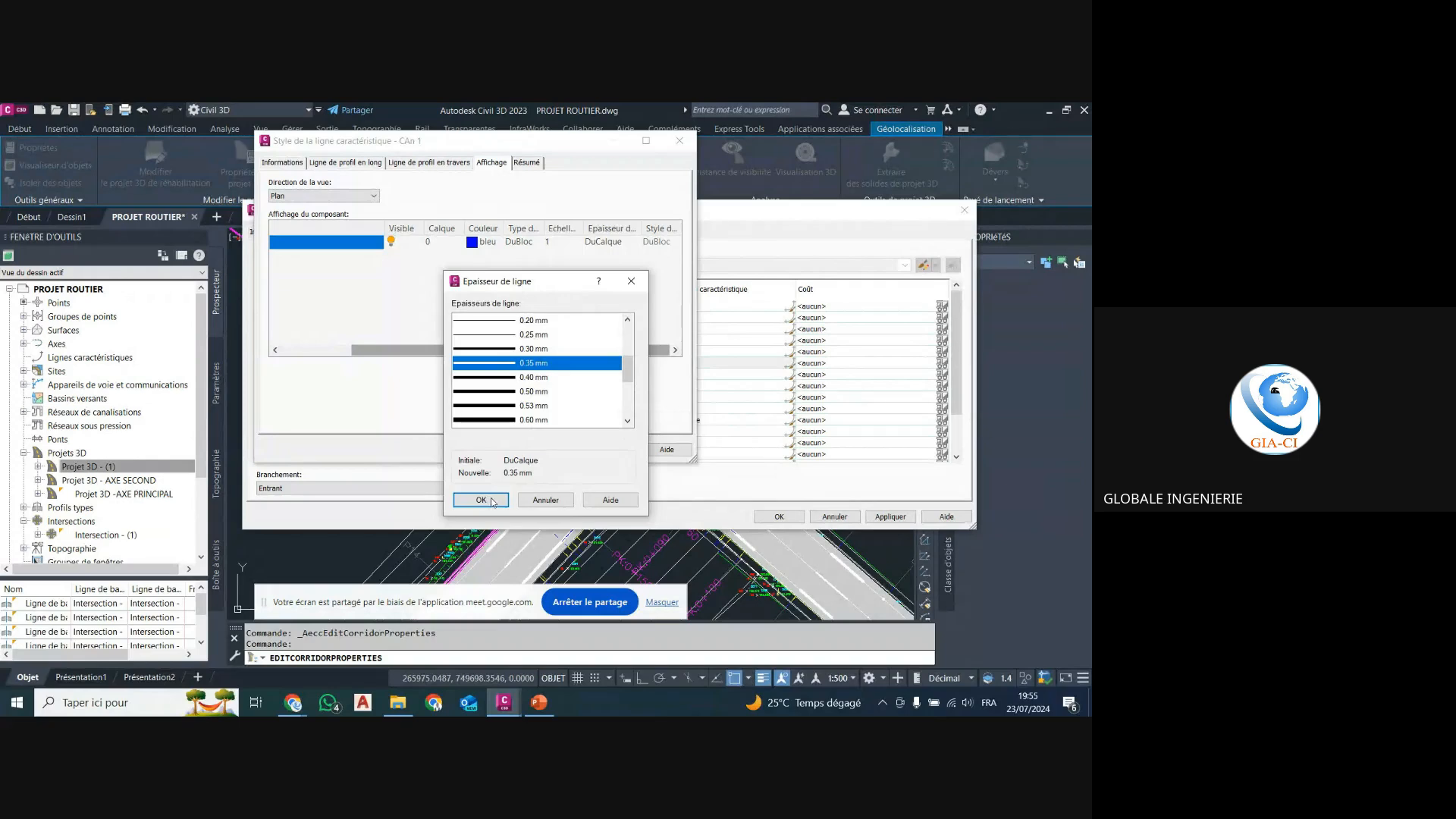
click(493, 500)
click(486, 449)
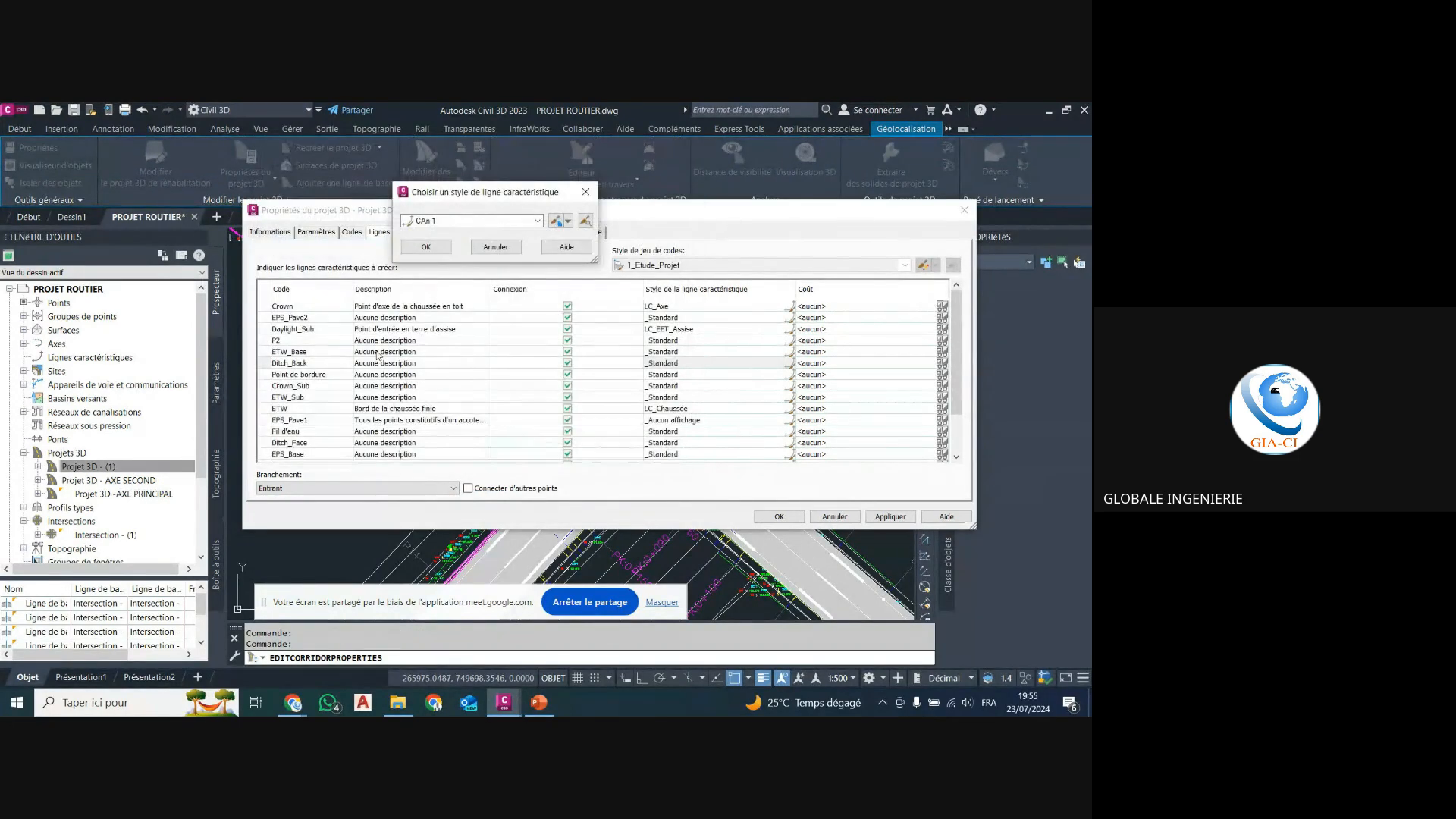
click(426, 247)
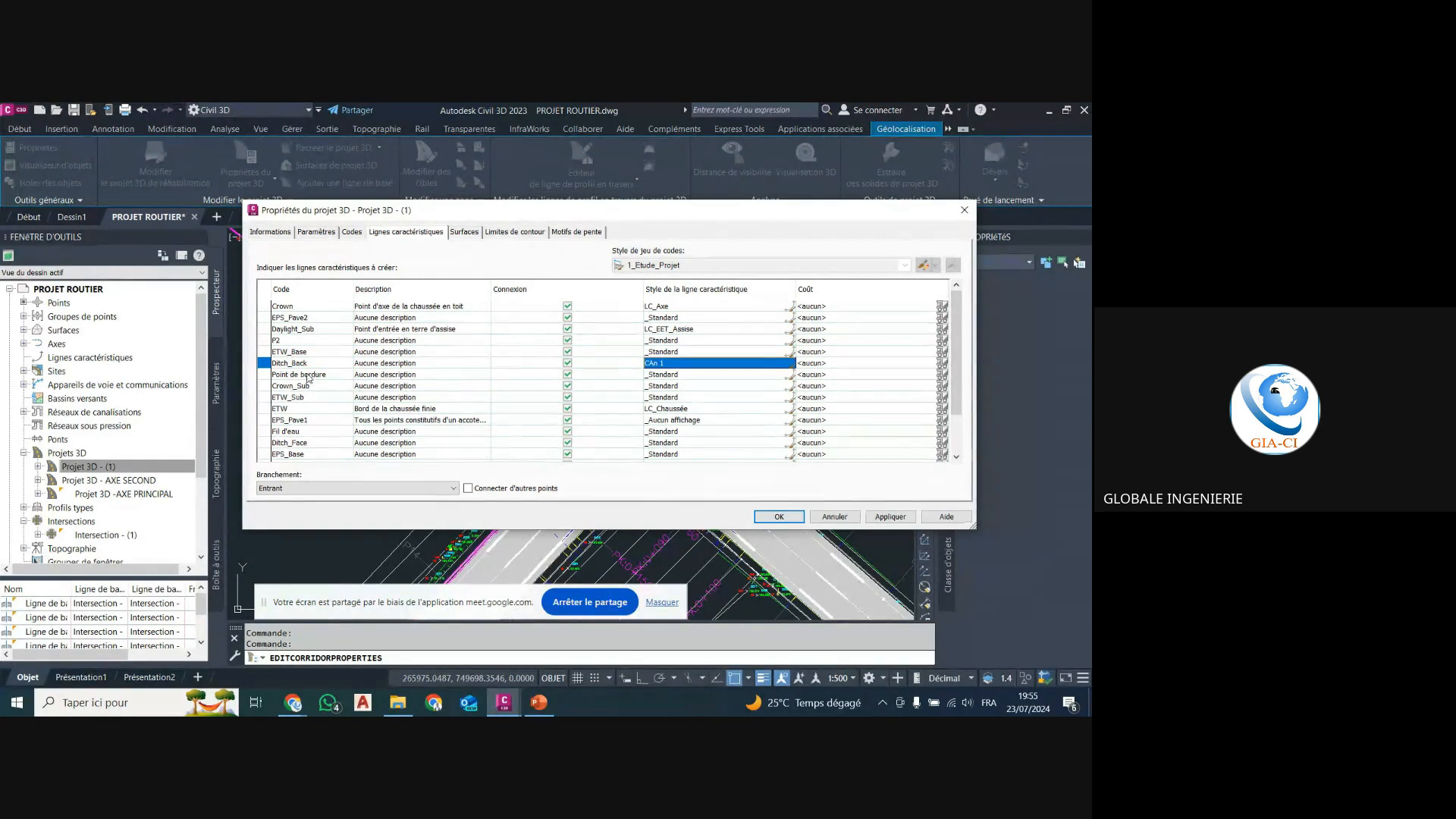
Copy the CAn 1 feature line style as "CAn 2" and assign the copy to the Ditch_Face code.
scroll(310, 409, down, 2)
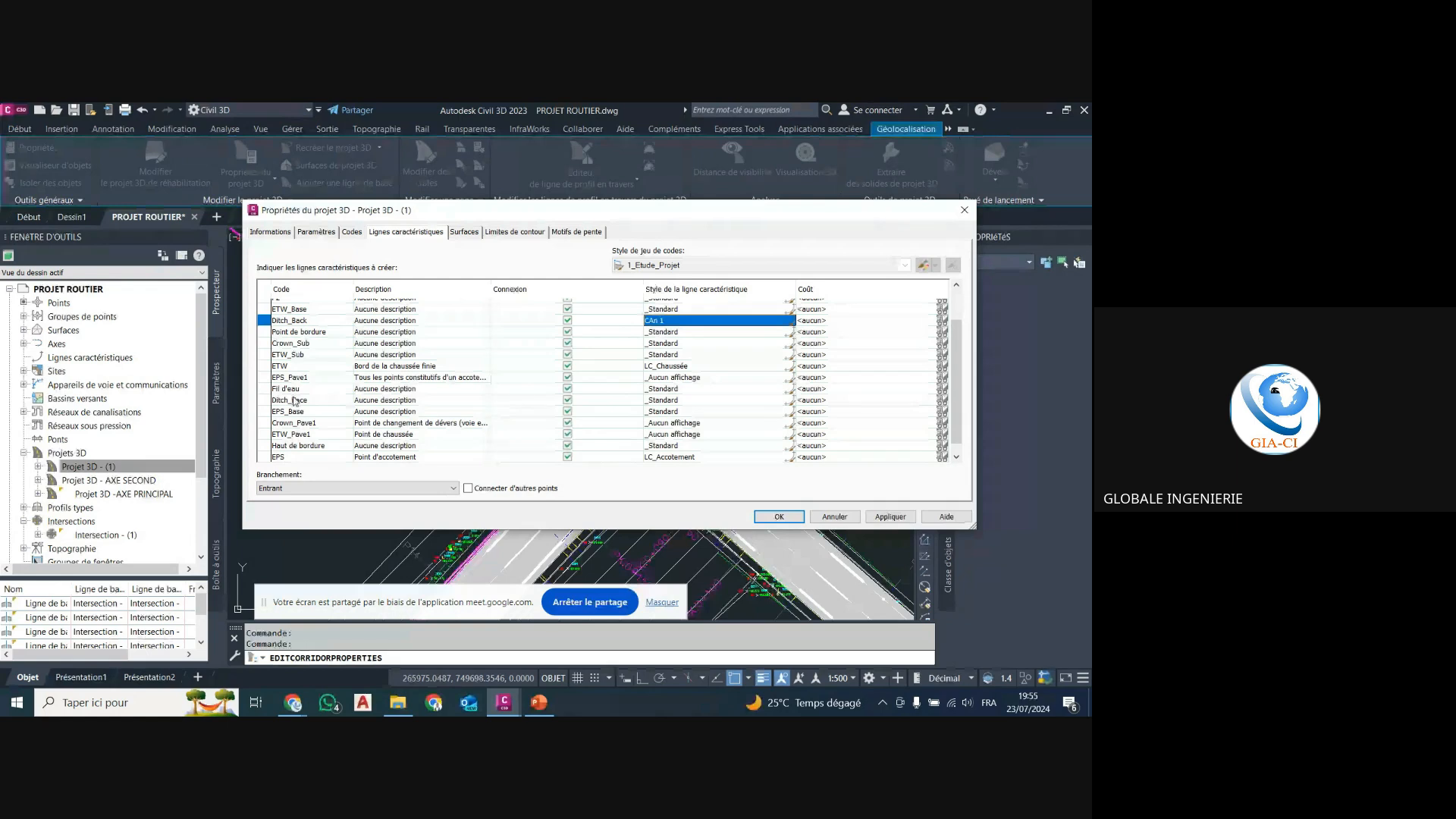
click(394, 402)
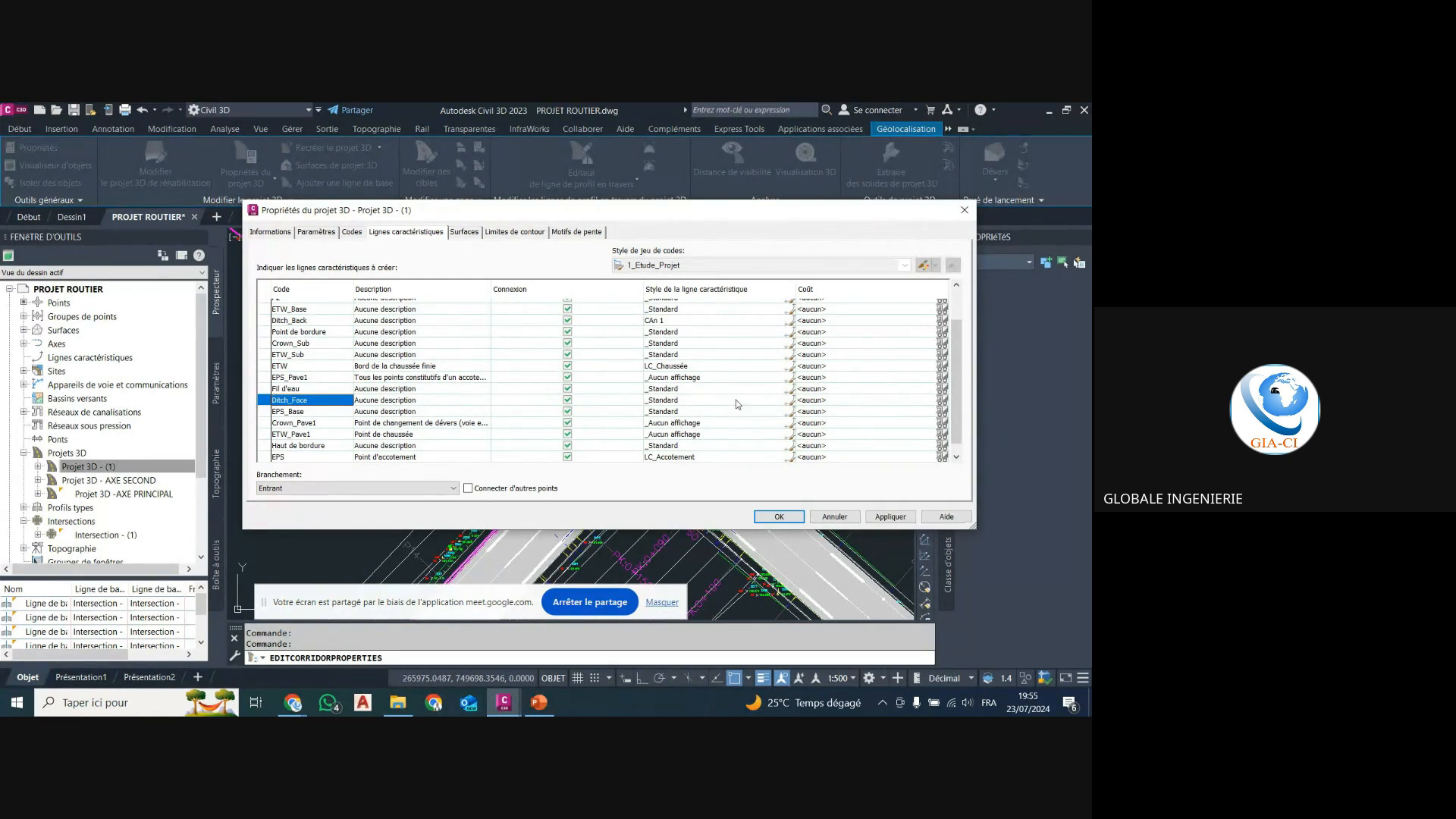
click(791, 401)
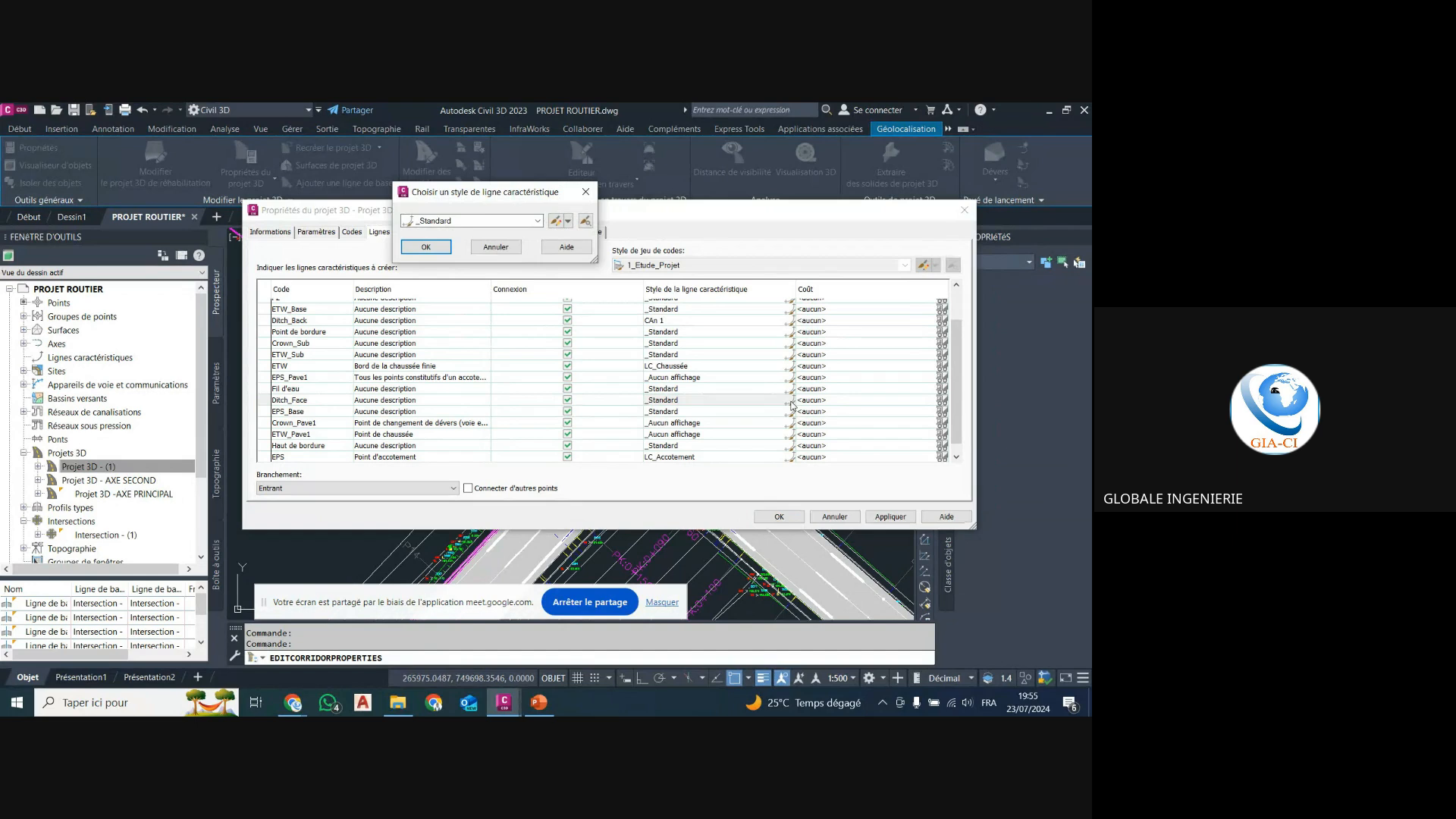
click(493, 221)
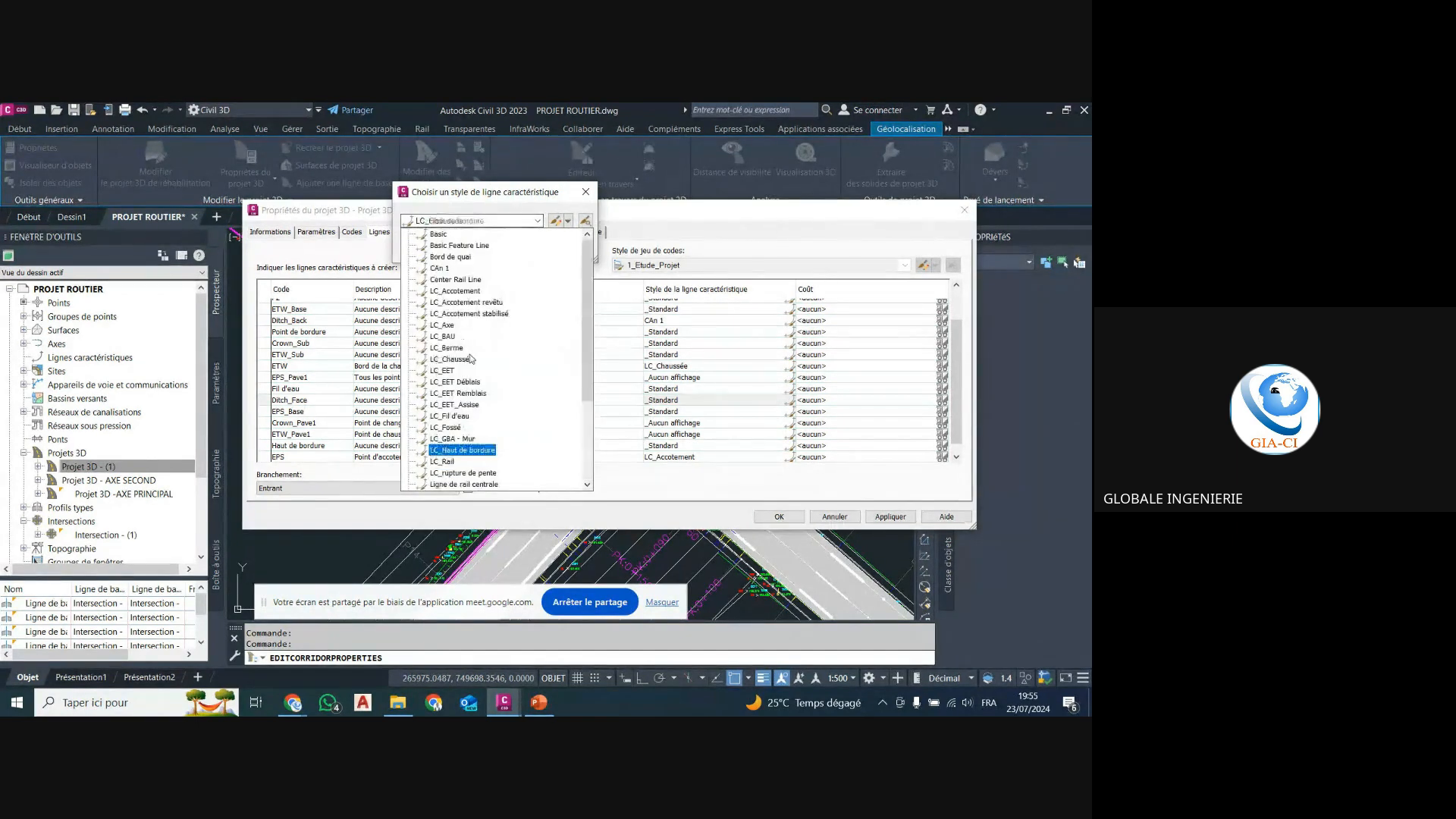
scroll(490, 250, up, 4)
click(482, 235)
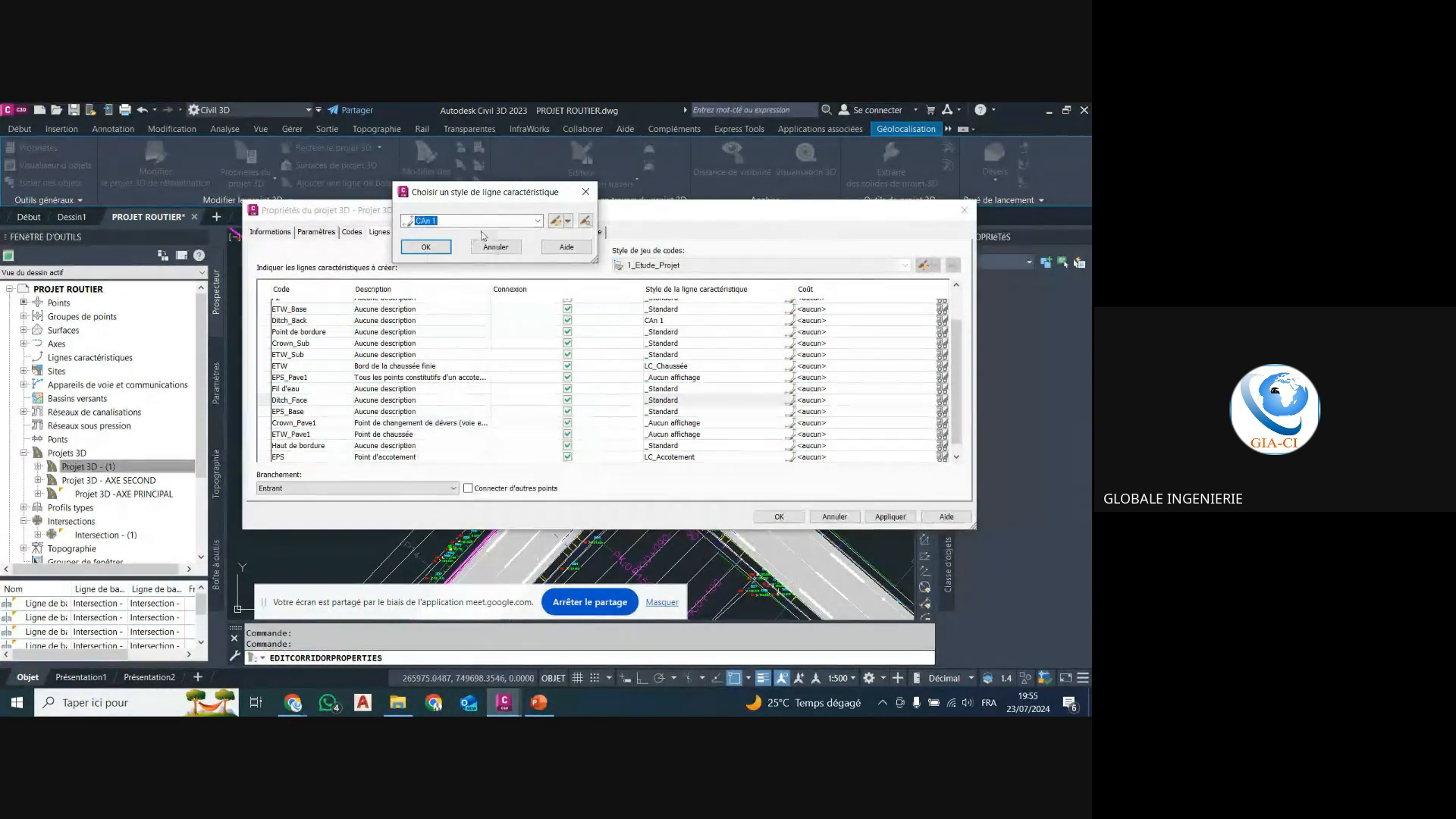
click(567, 220)
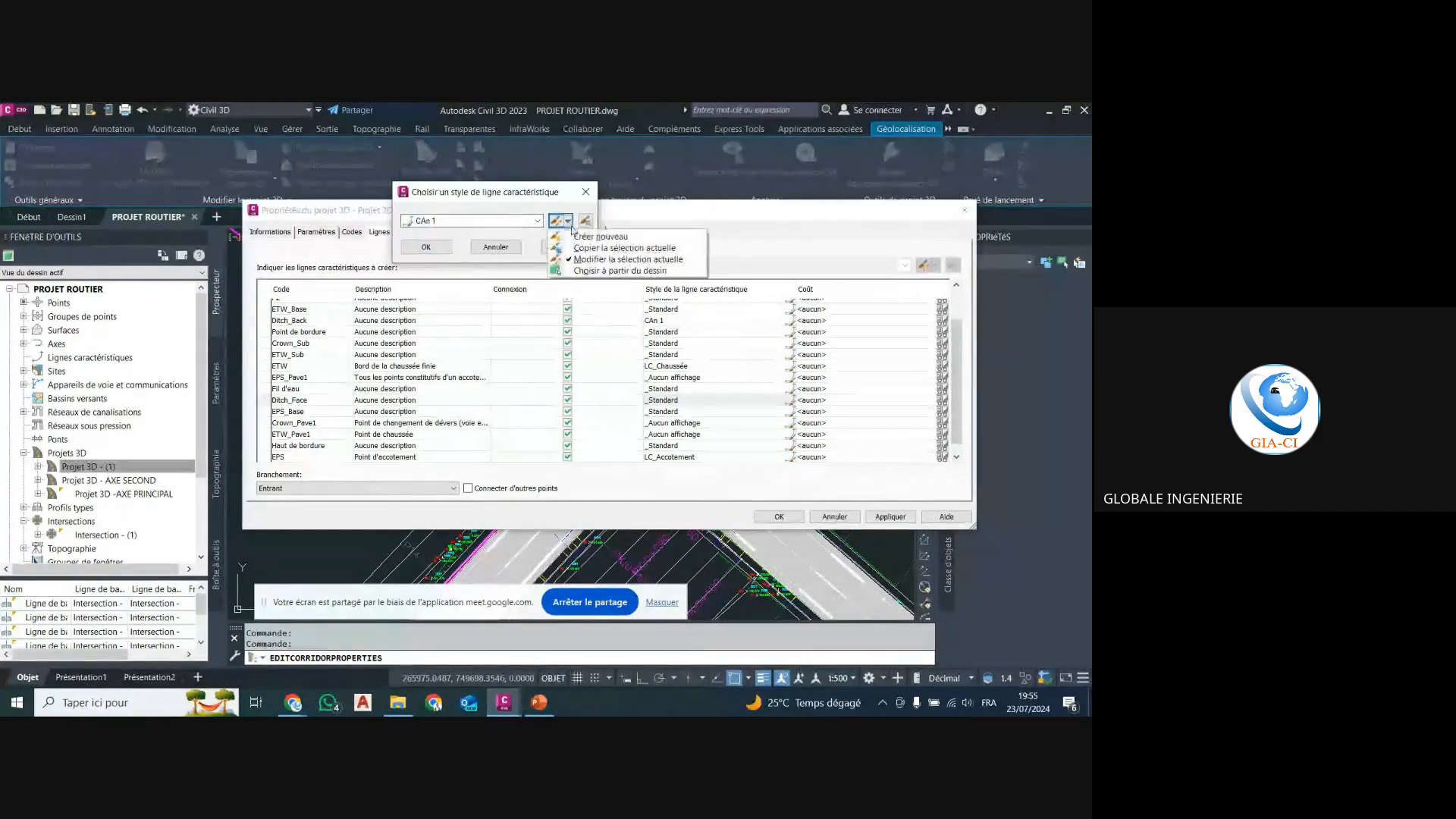
click(612, 248)
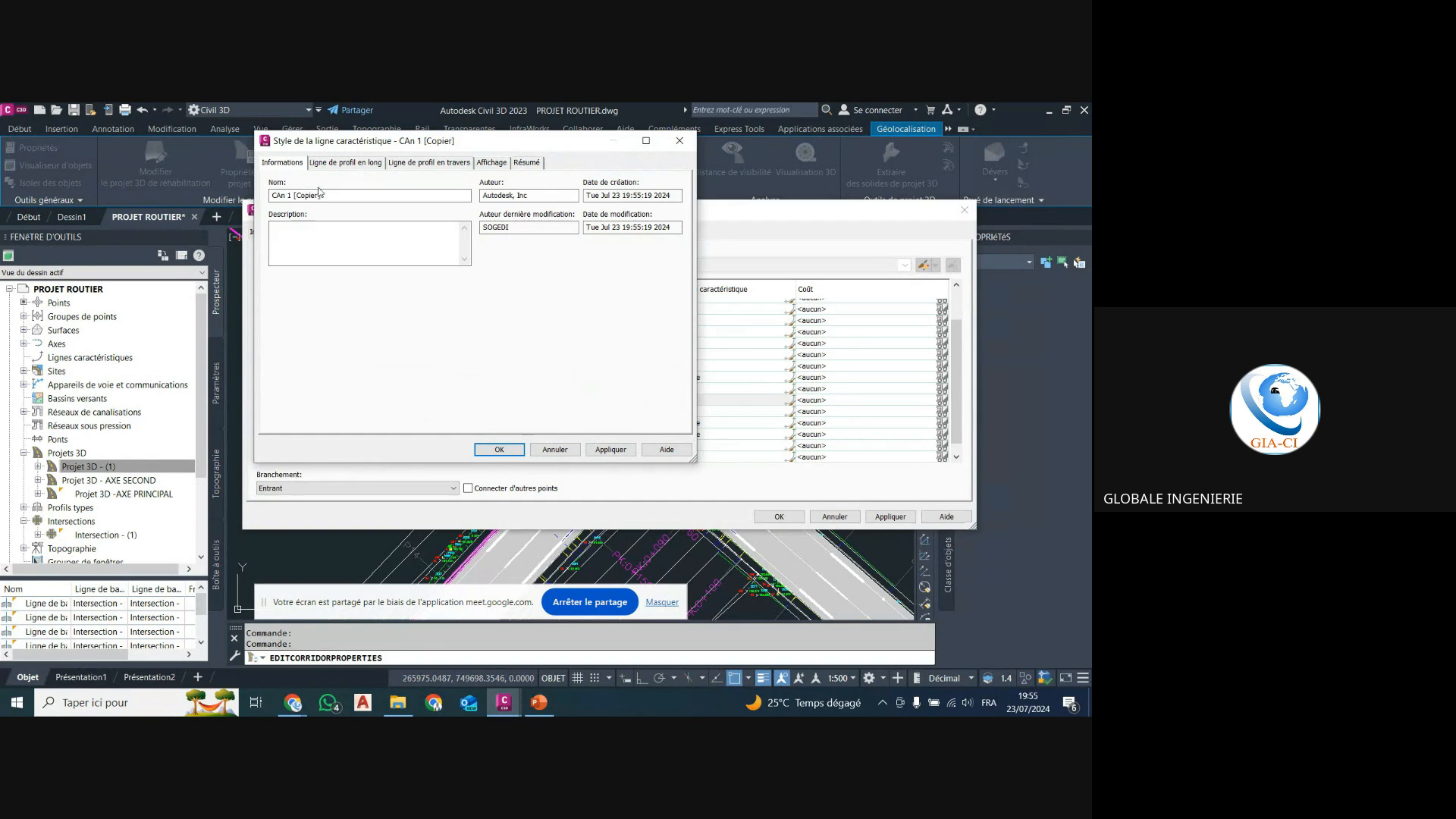
drag(322, 195, 293, 195)
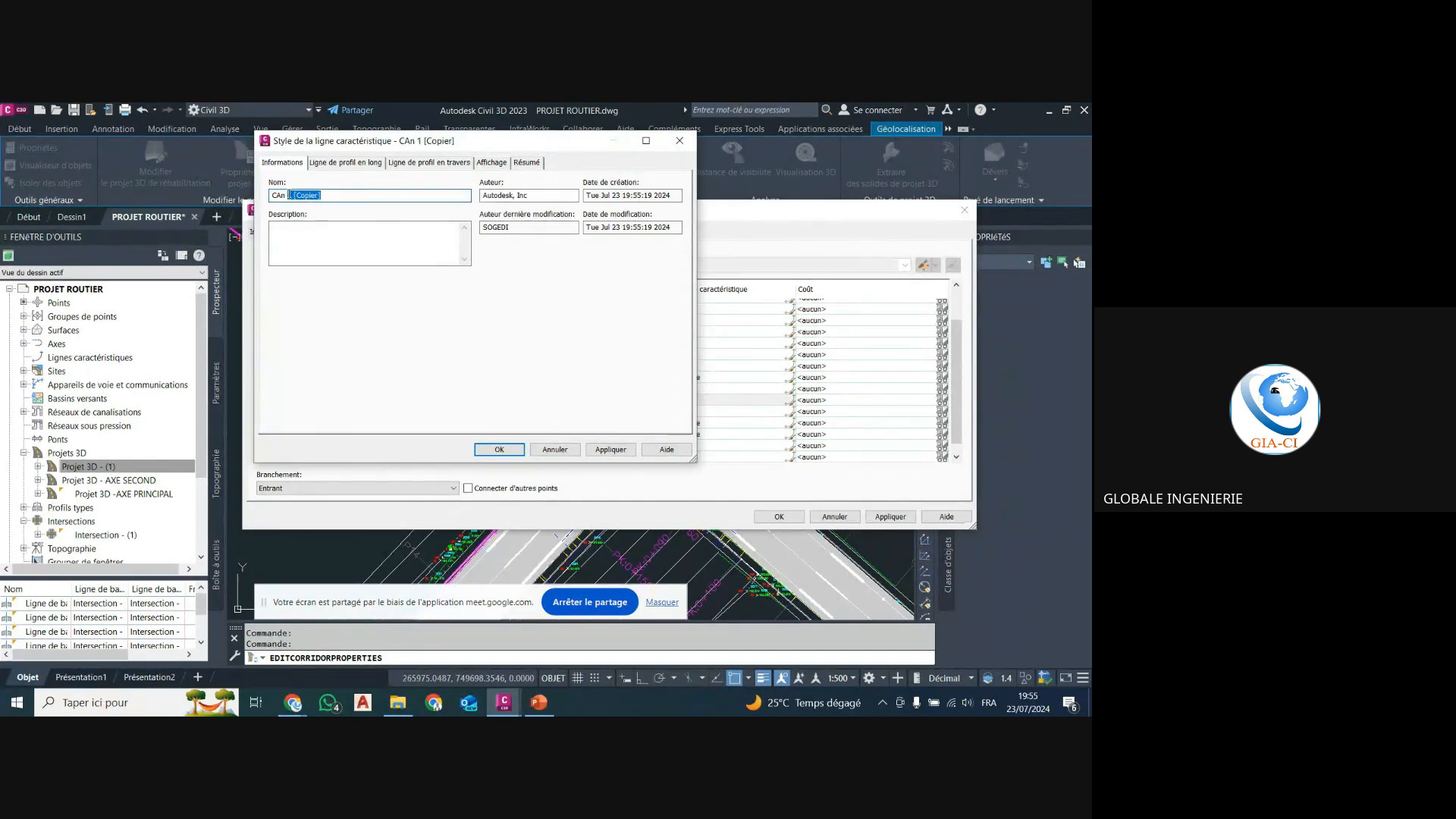
click(500, 449)
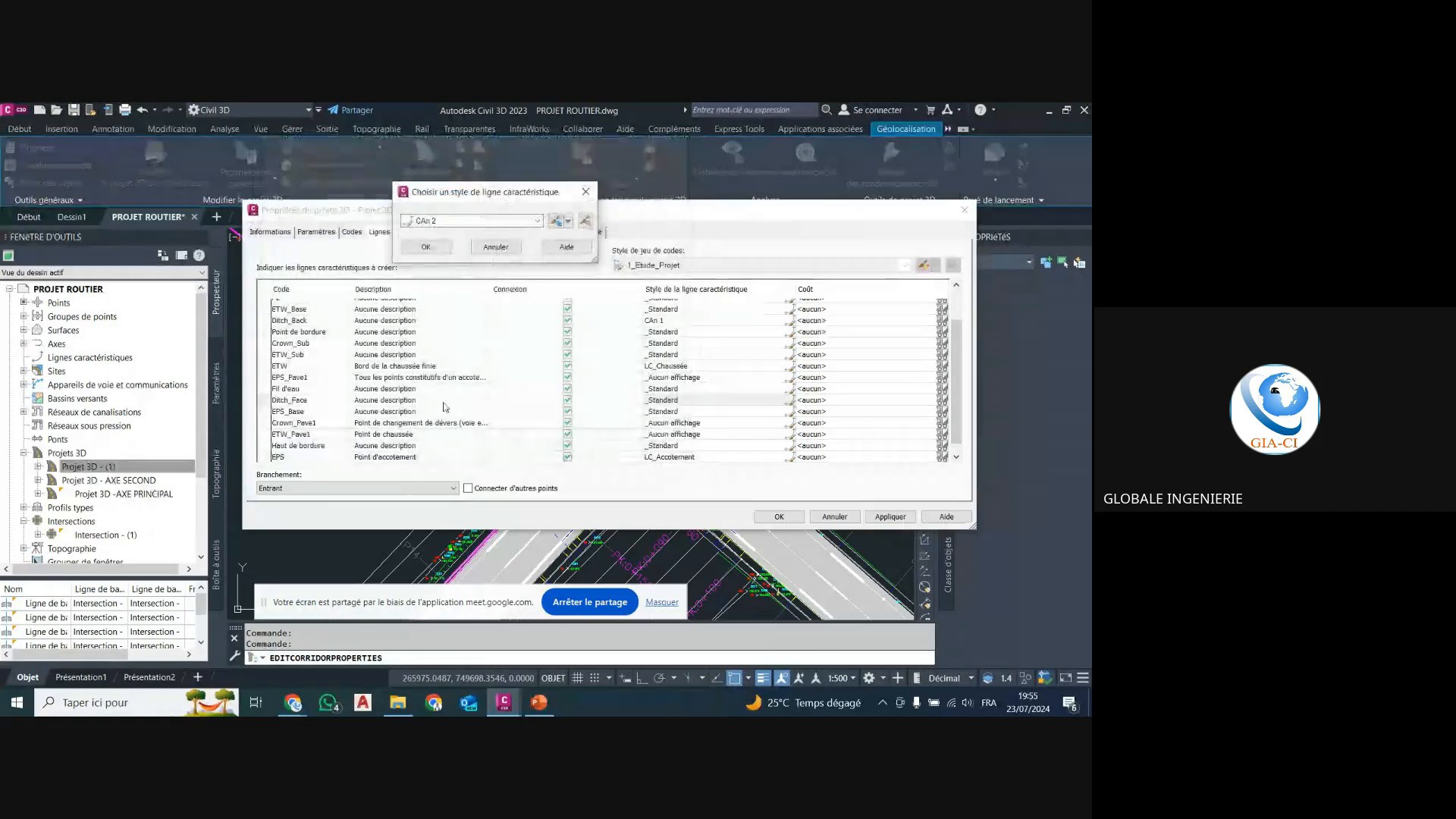
click(425, 248)
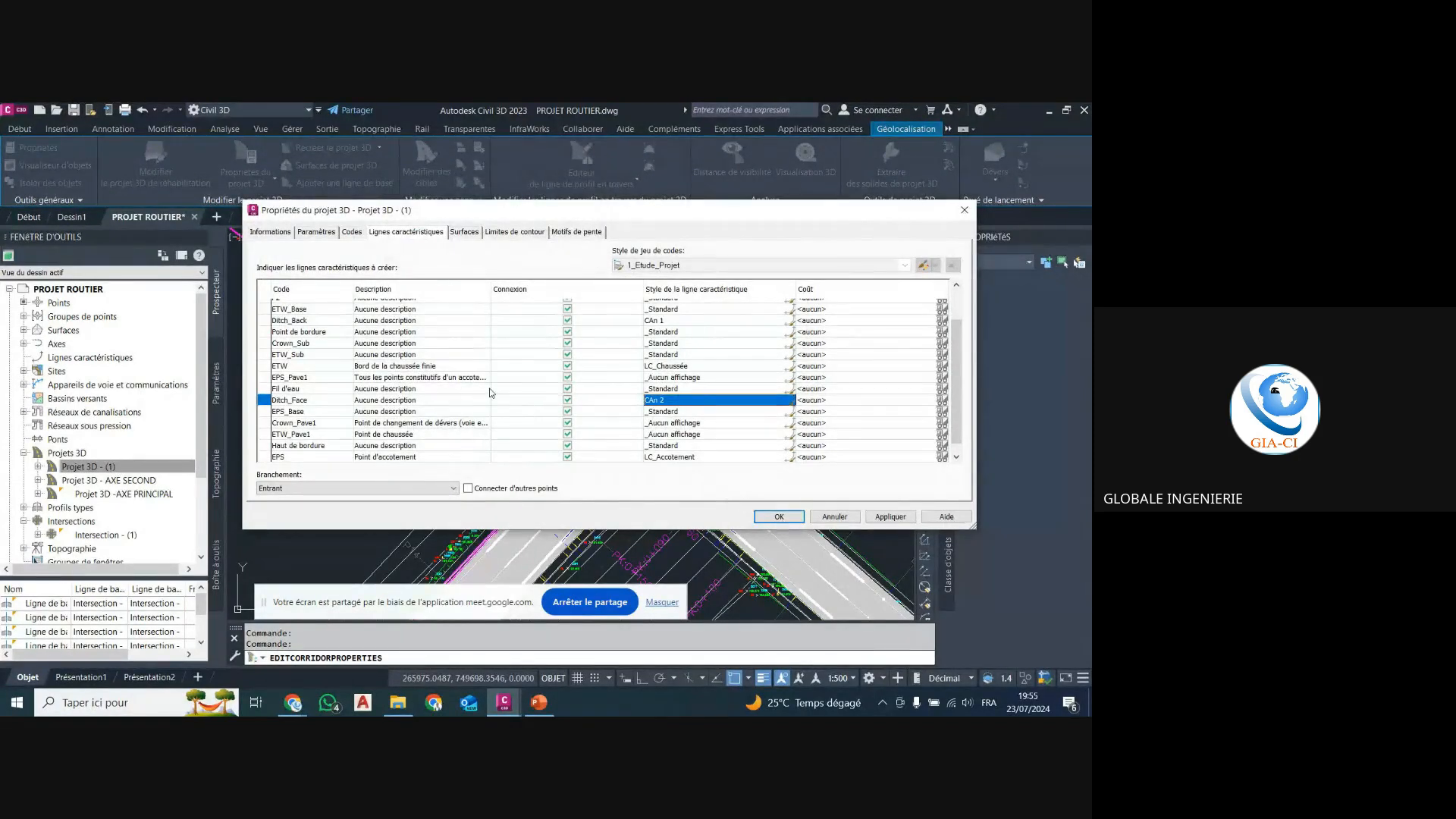
Assign the LC_Haut de bordure style to the Haut de bordure code, then apply and close the intersection corridor's properties.
scroll(373, 379, down, 1)
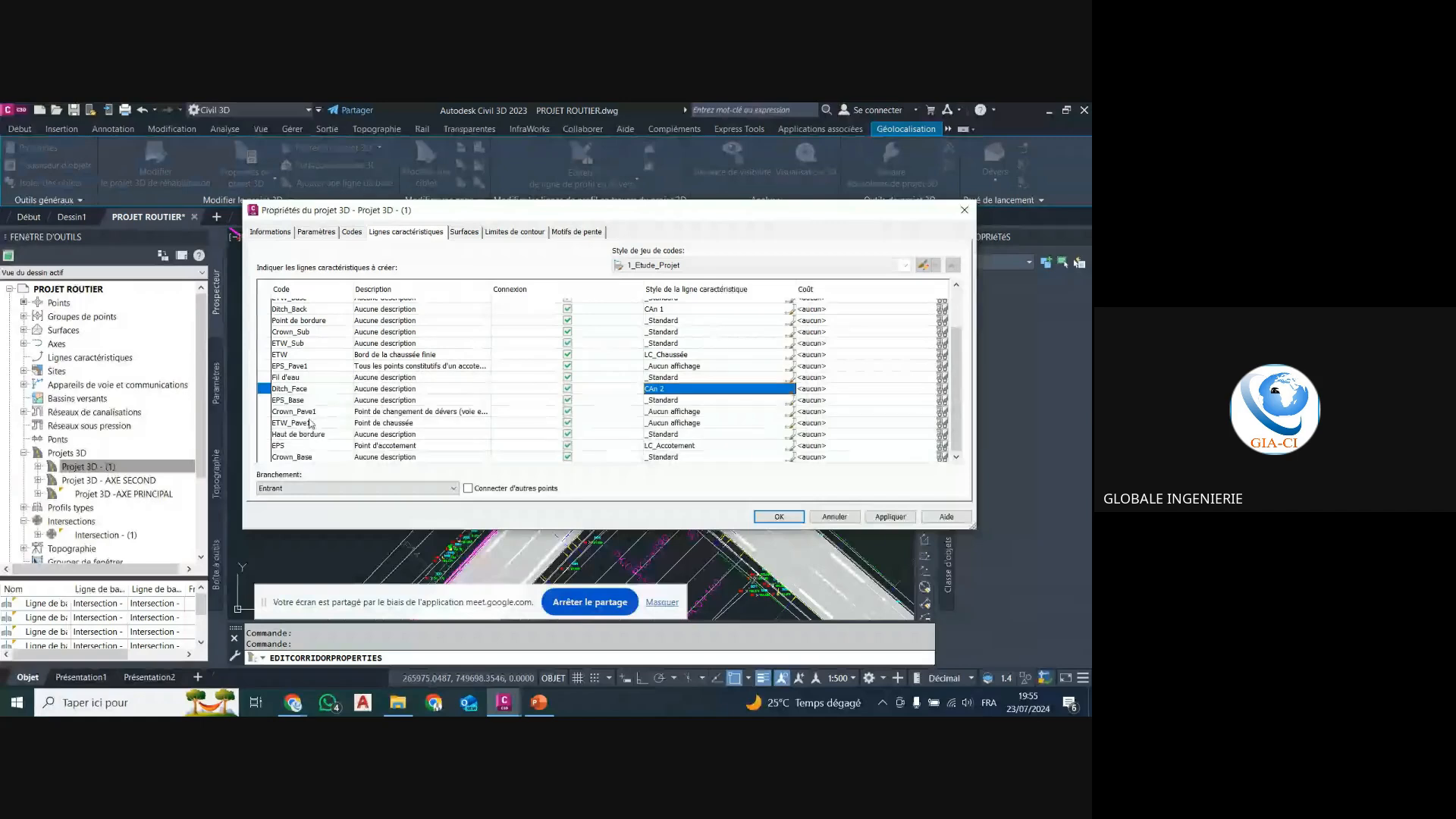
scroll(305, 367, up, 5)
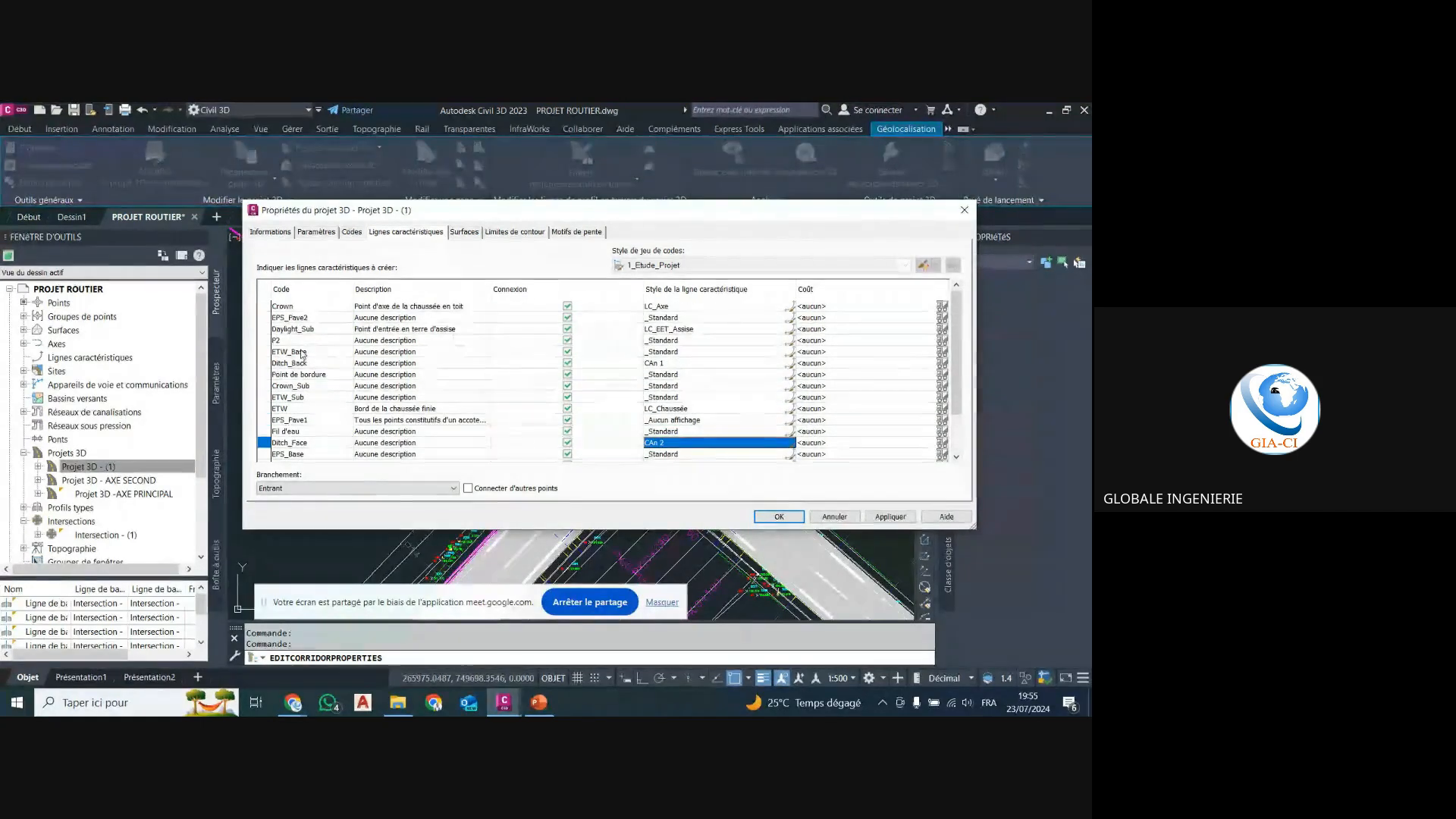
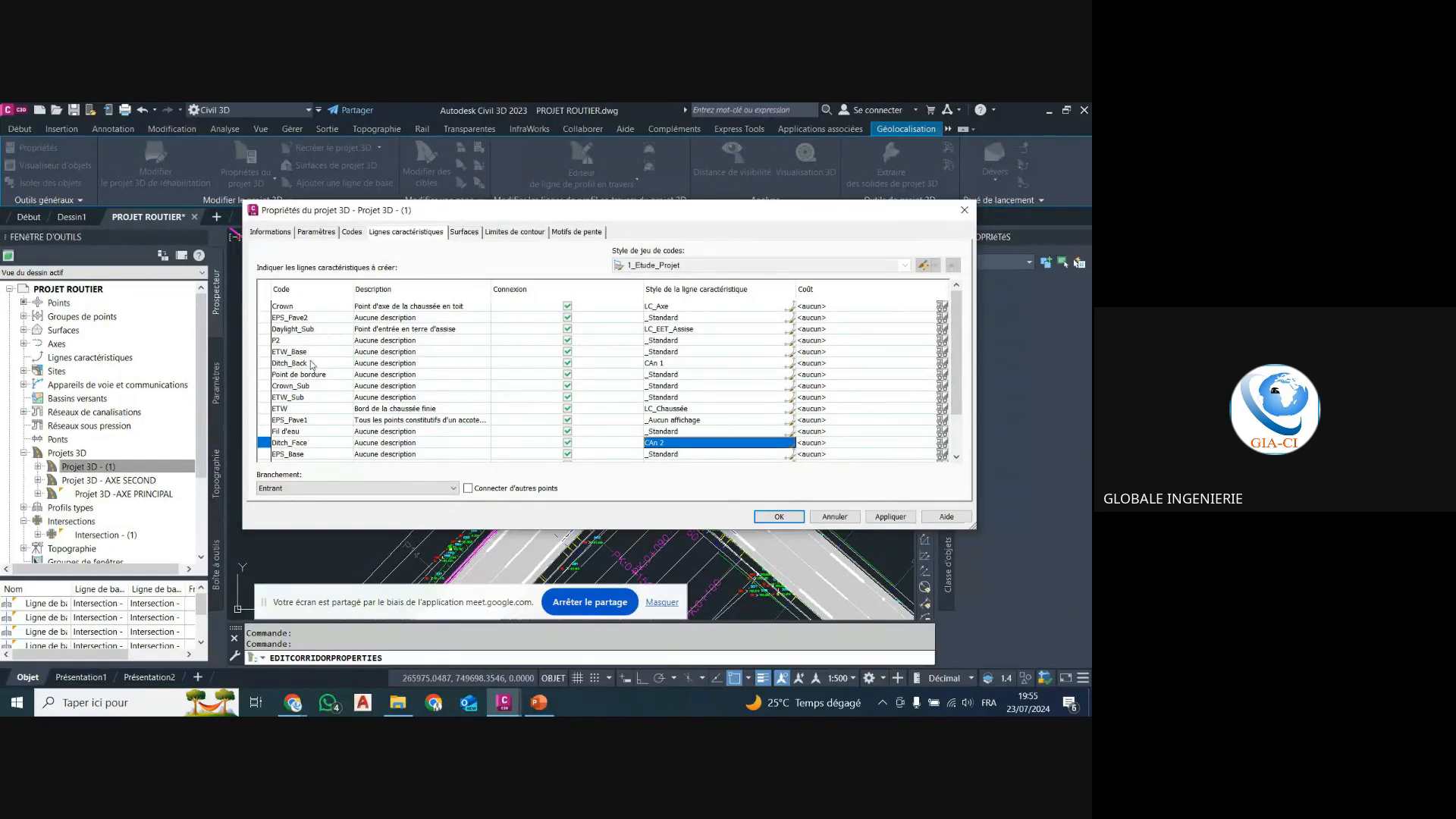
scroll(310, 362, down, 2)
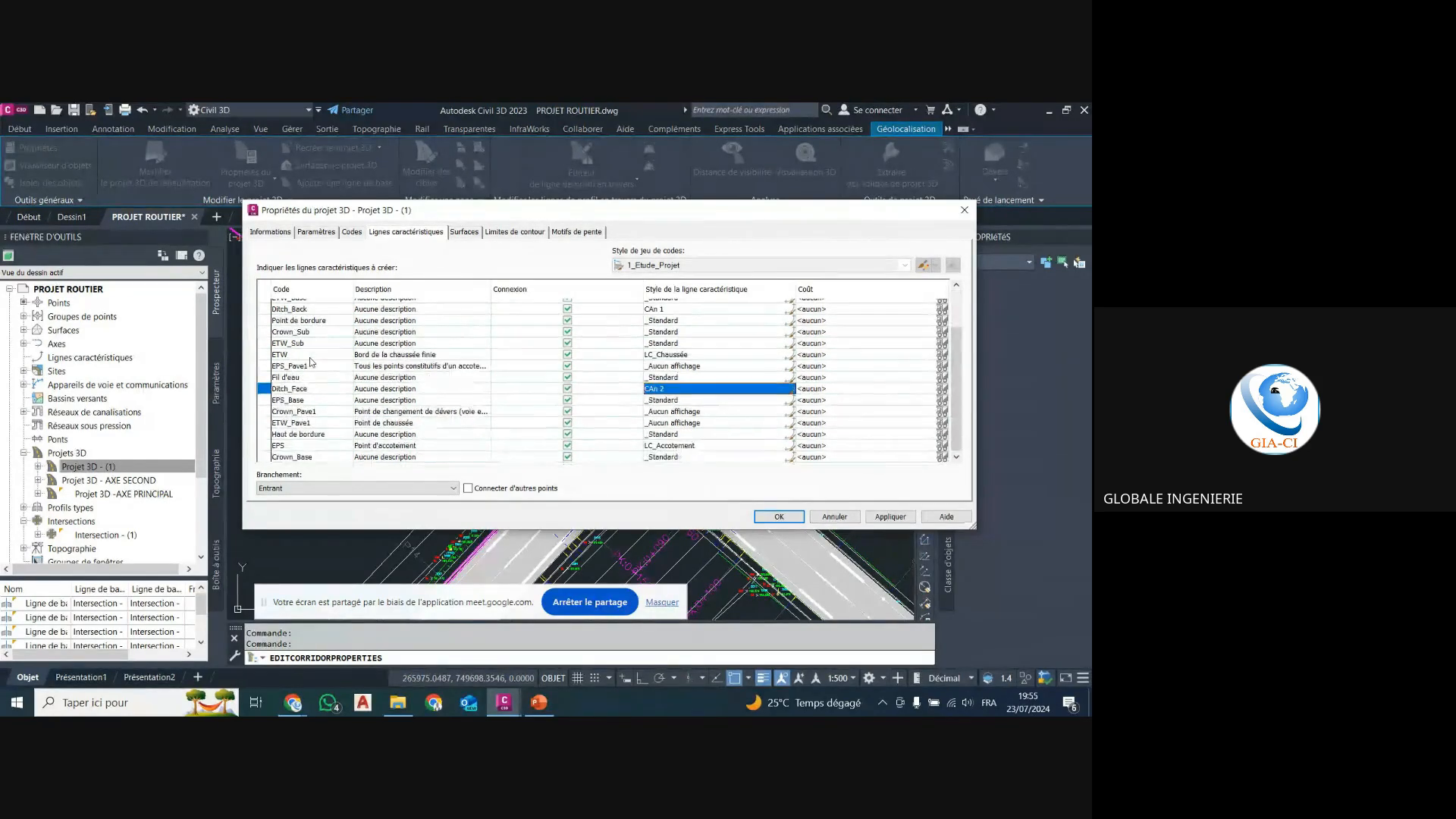
click(302, 435)
click(789, 436)
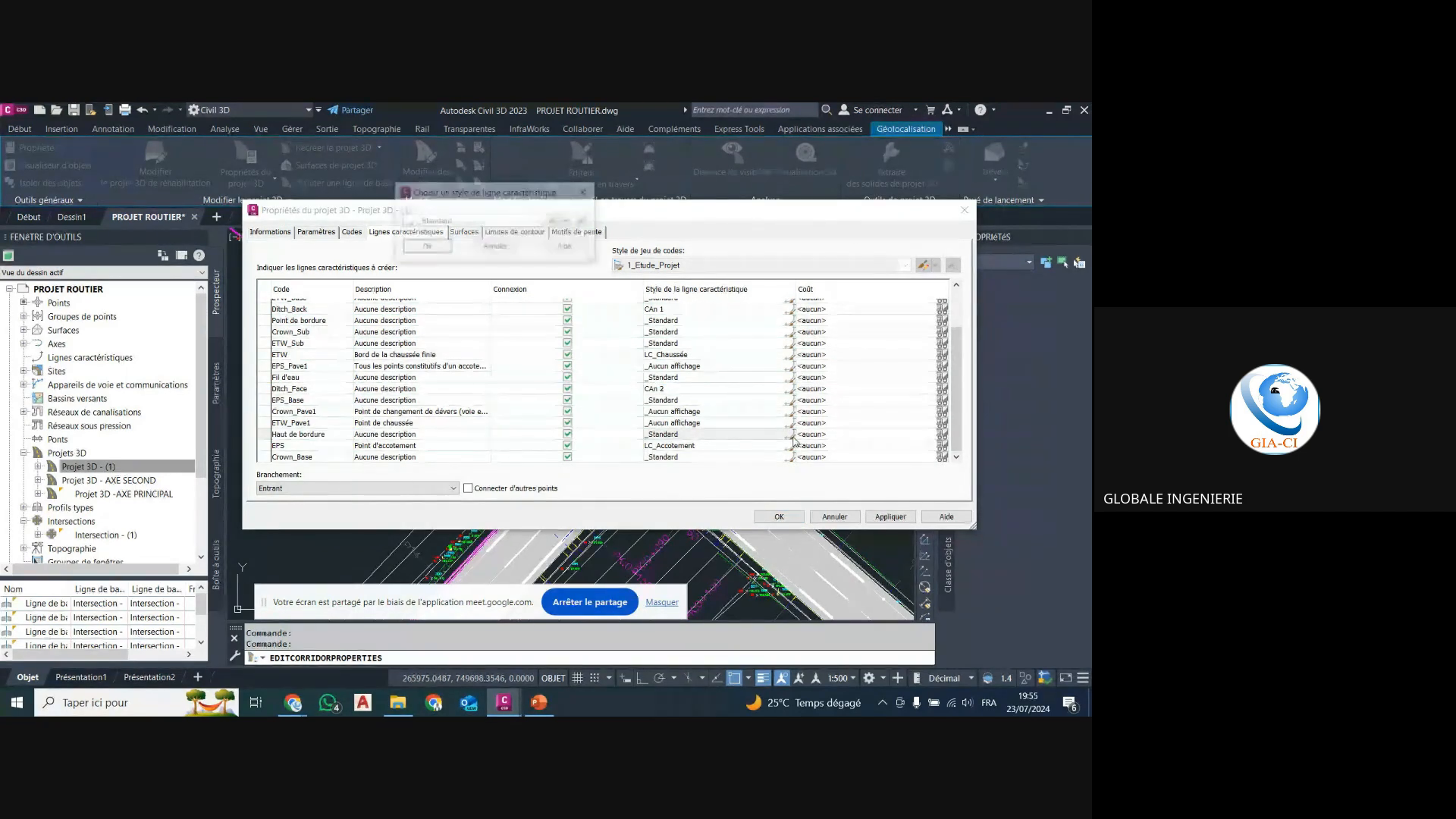
click(513, 222)
scroll(486, 342, up, 4)
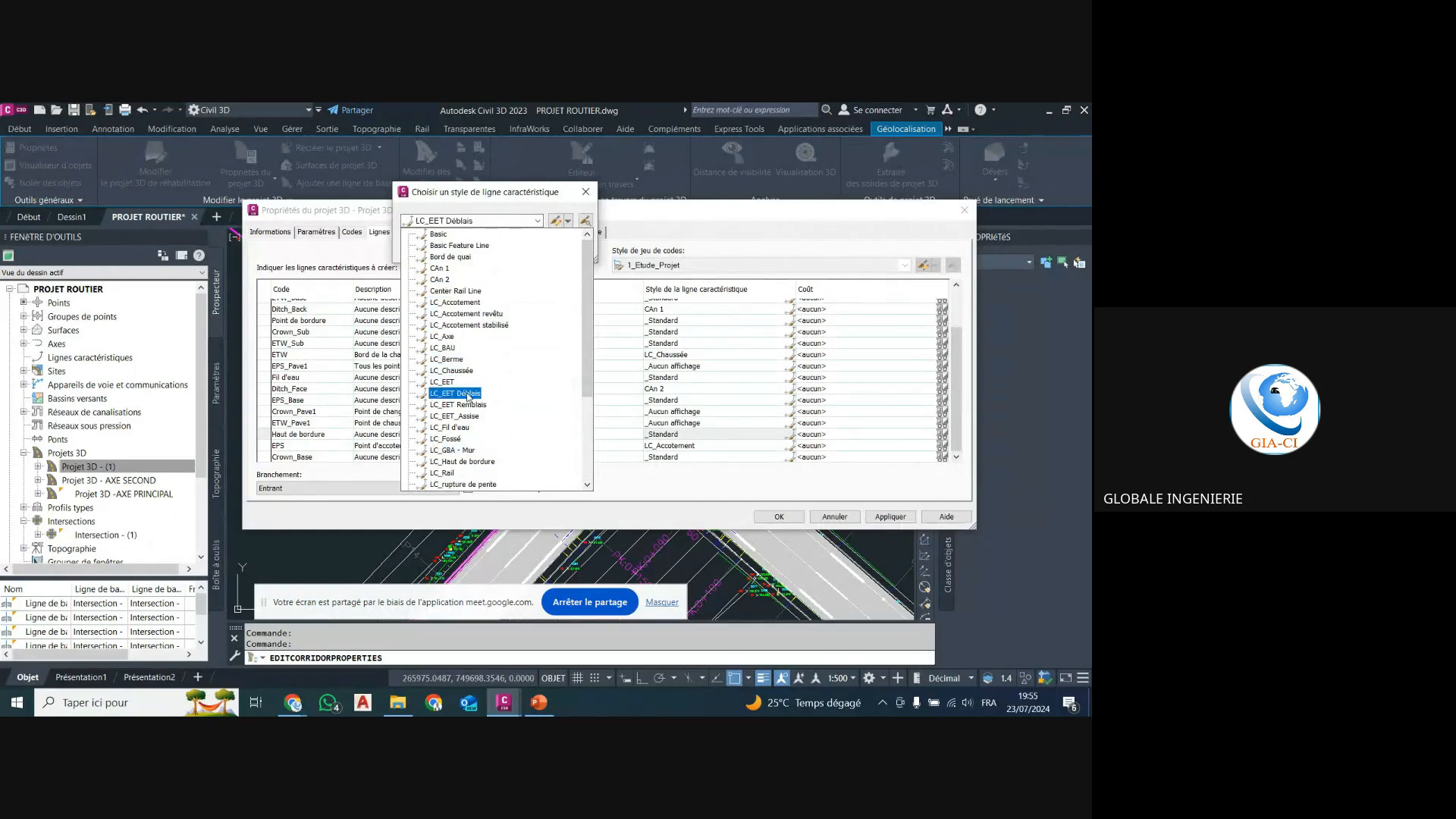
click(475, 462)
click(426, 247)
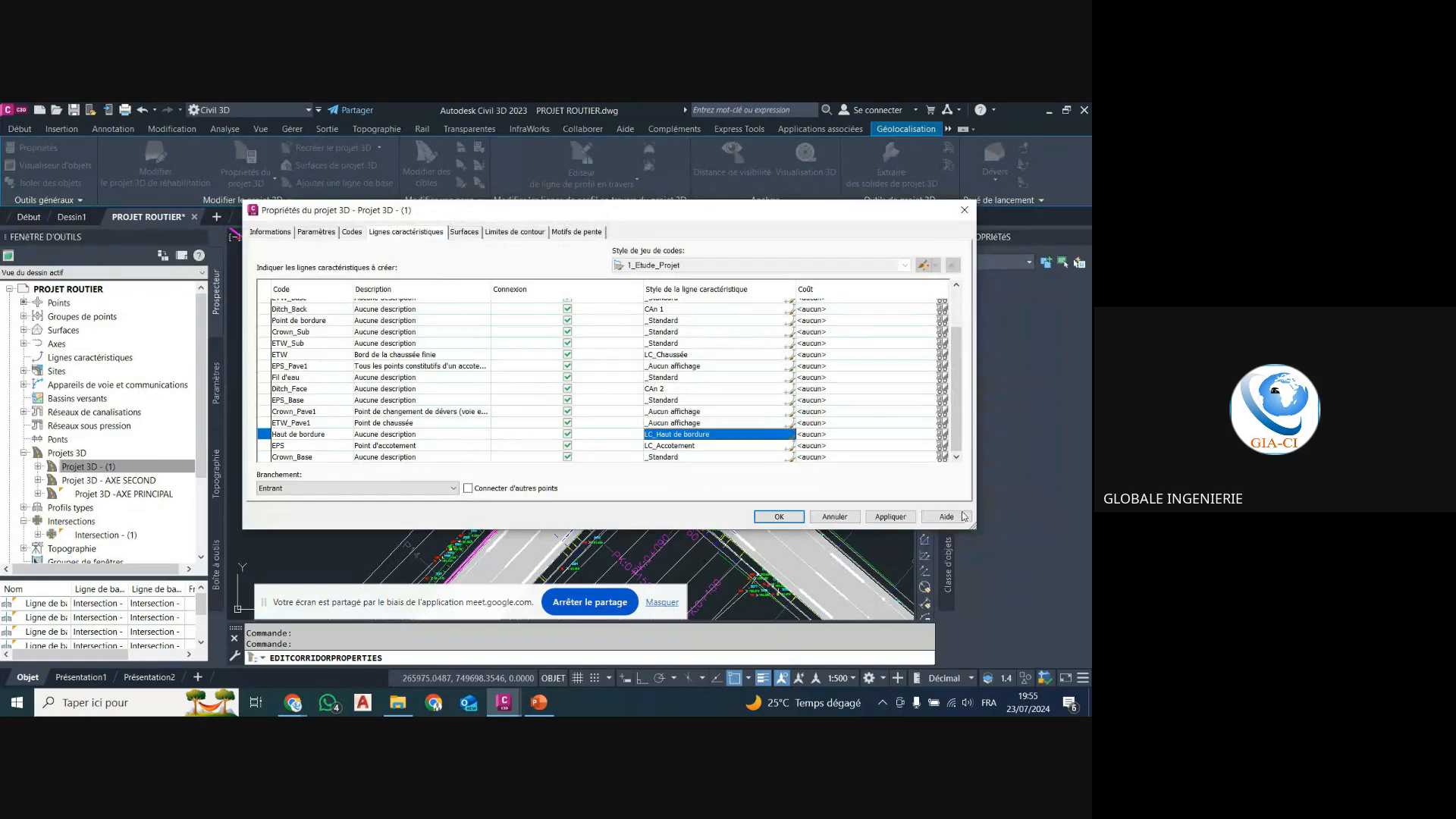
click(890, 516)
click(779, 517)
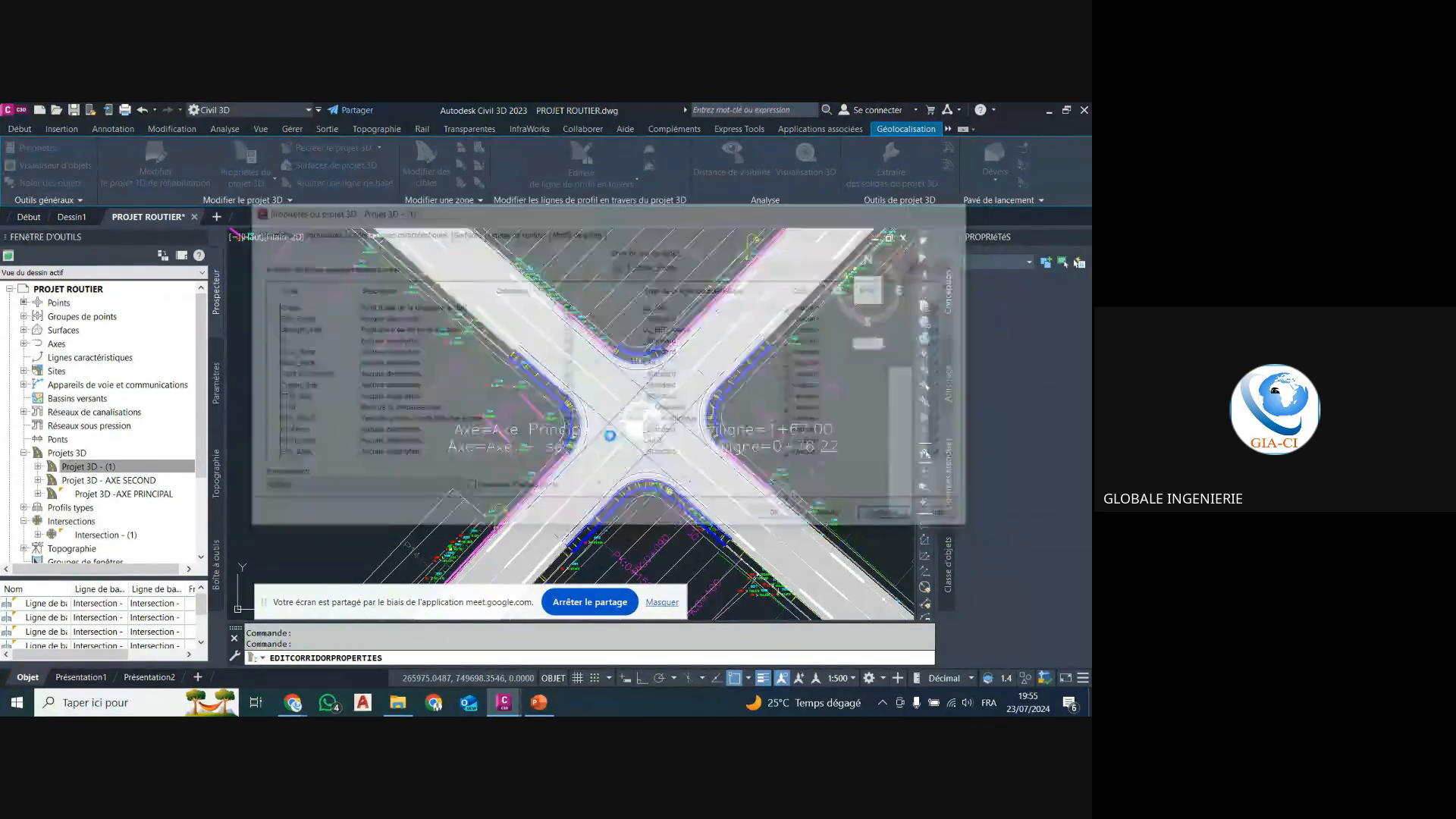
key(Escape)
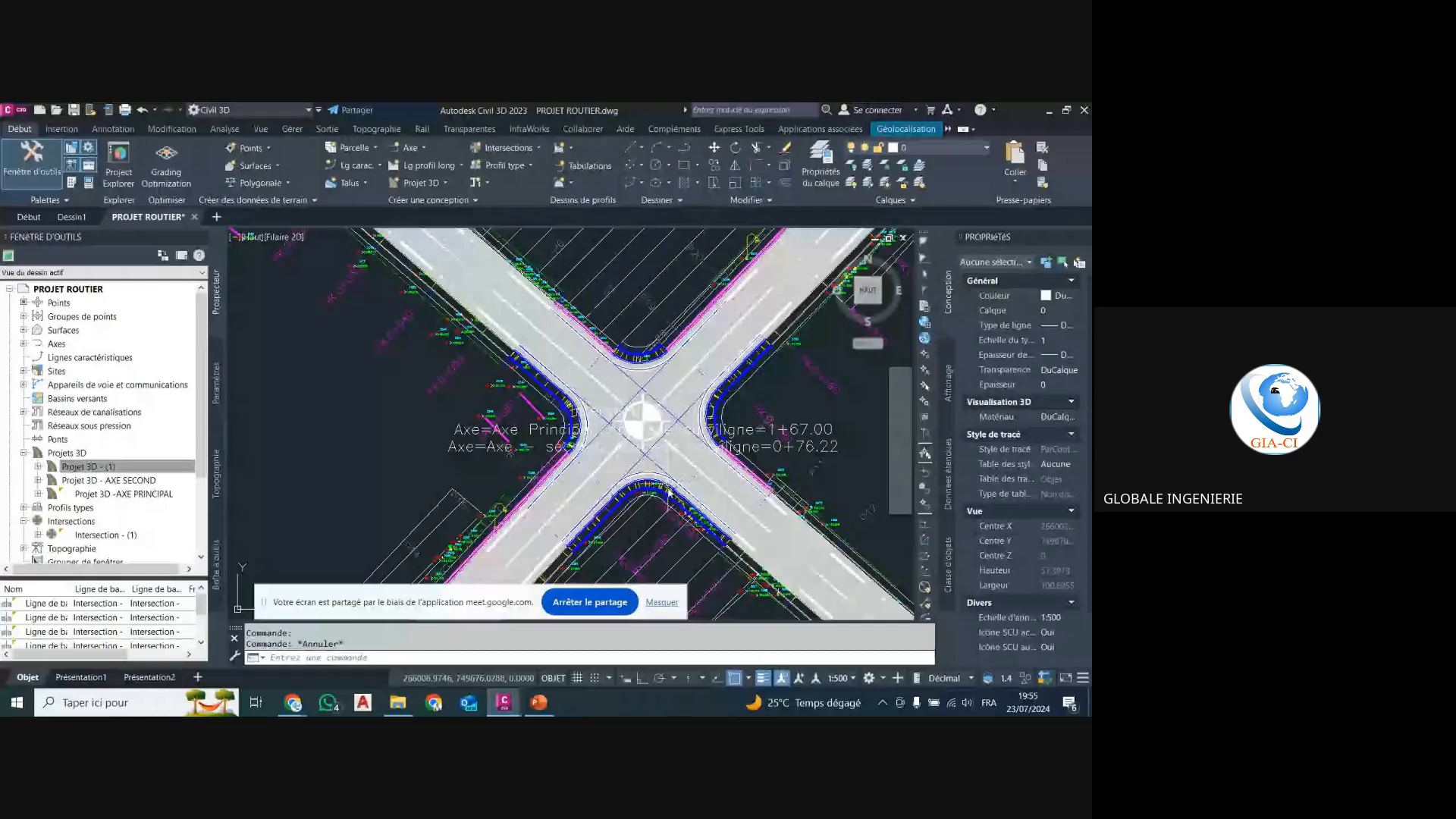
Open the corridor properties of the secondary road corridor, Projet 3D - AXE SECOND.
scroll(685, 464, up, 5)
scroll(594, 415, down, 4)
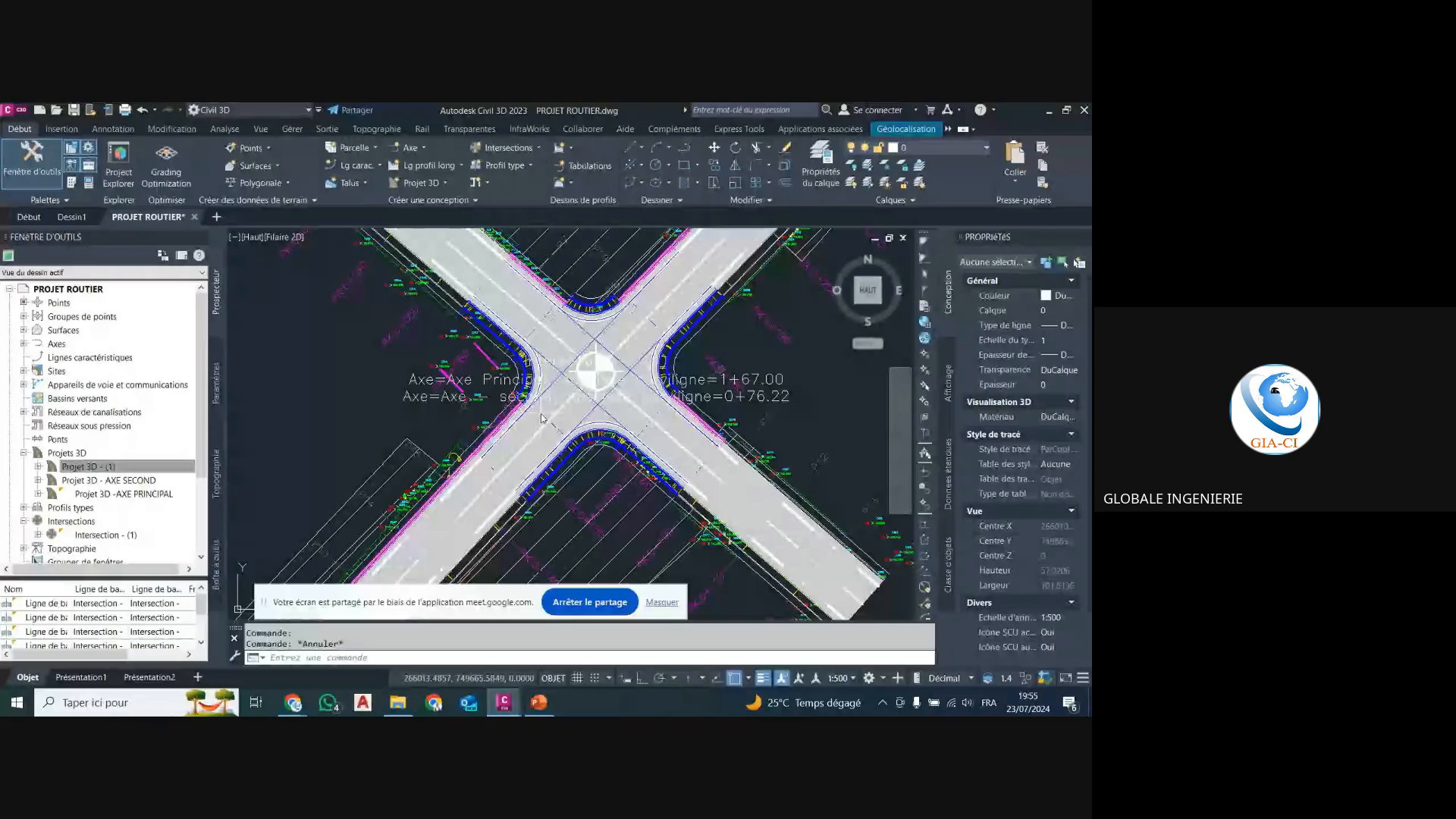
scroll(523, 460, down, 3)
scroll(440, 379, up, 5)
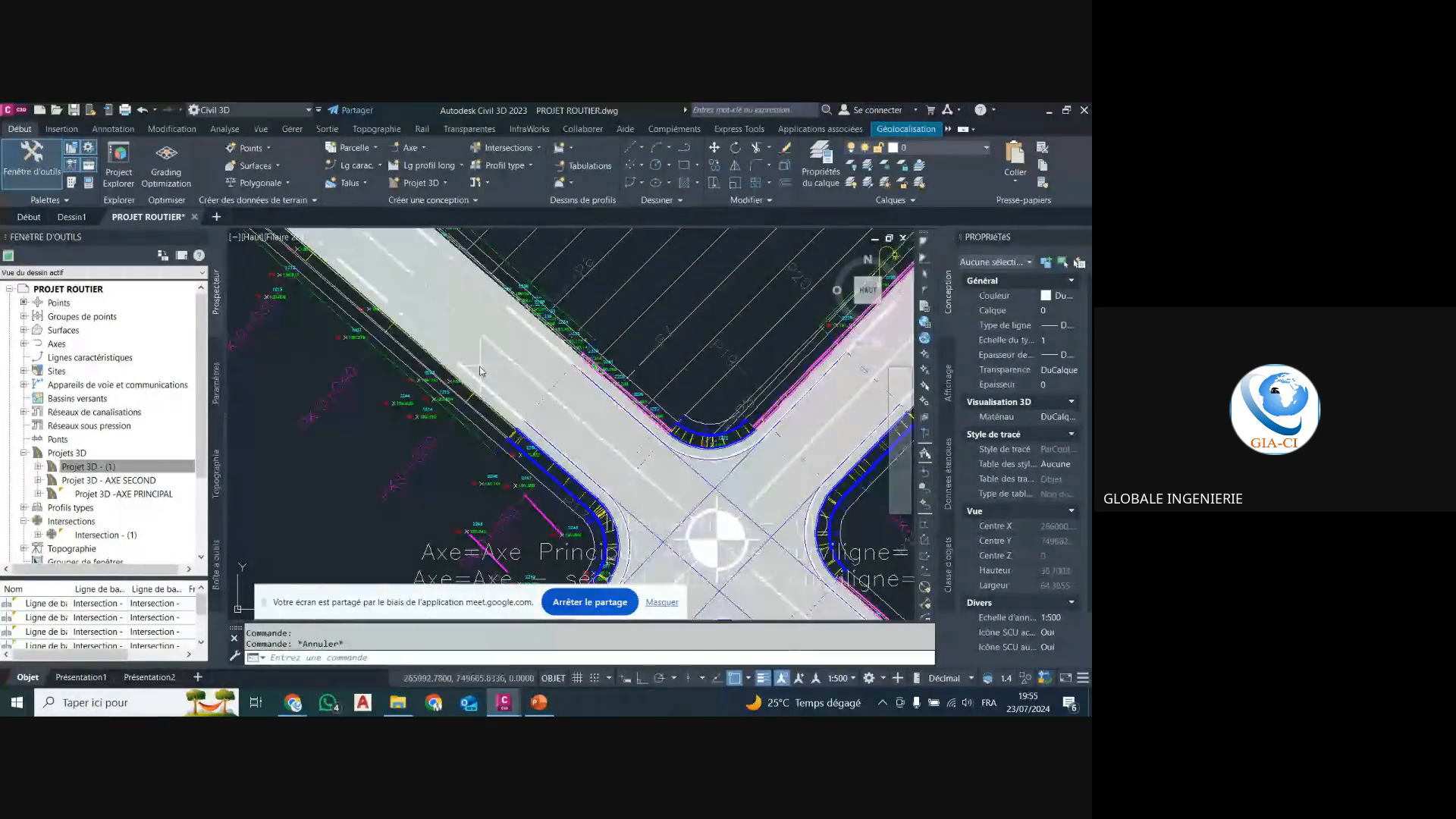
click(420, 363)
scroll(470, 355, down, 4)
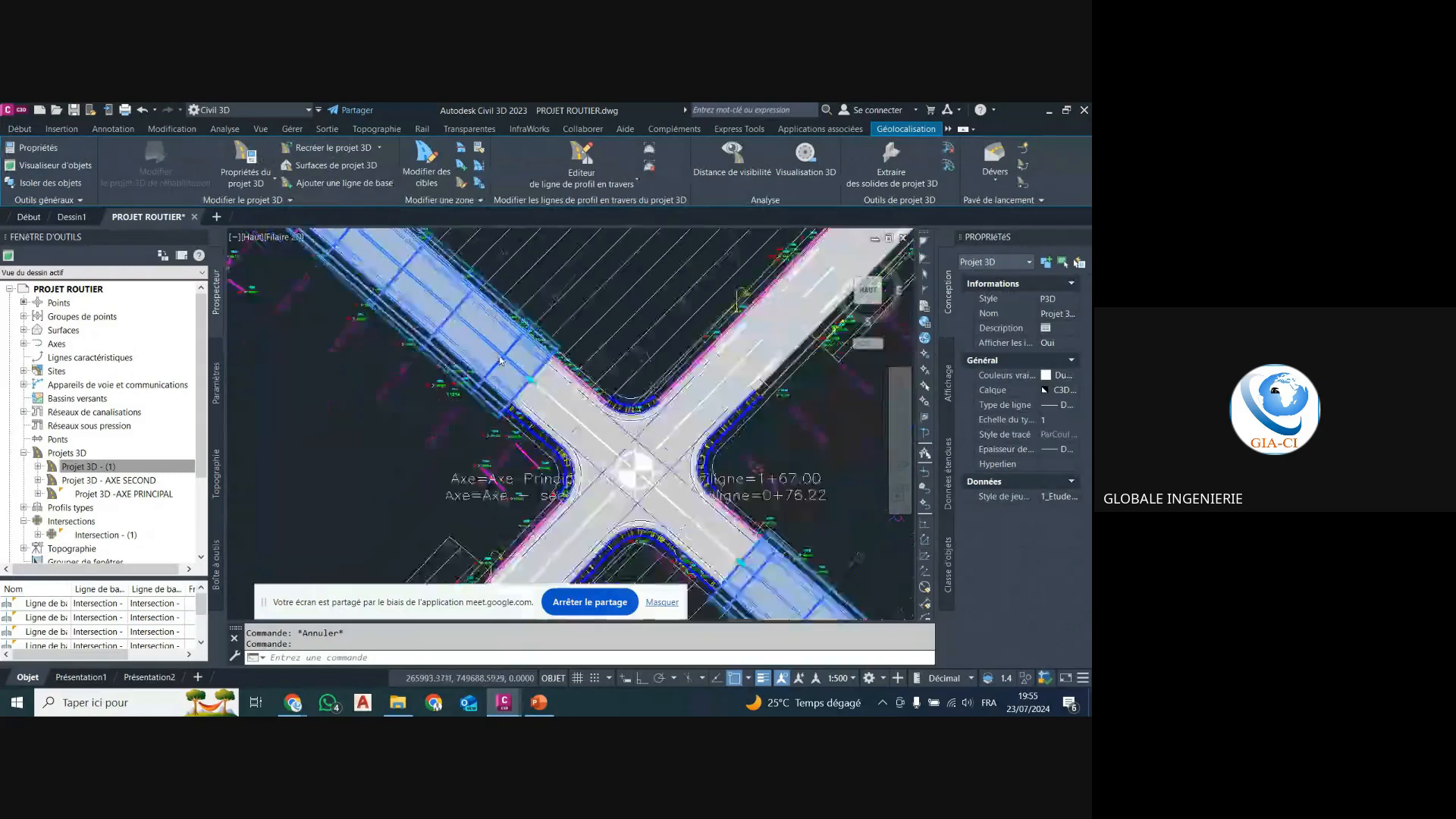
scroll(488, 351, up, 2)
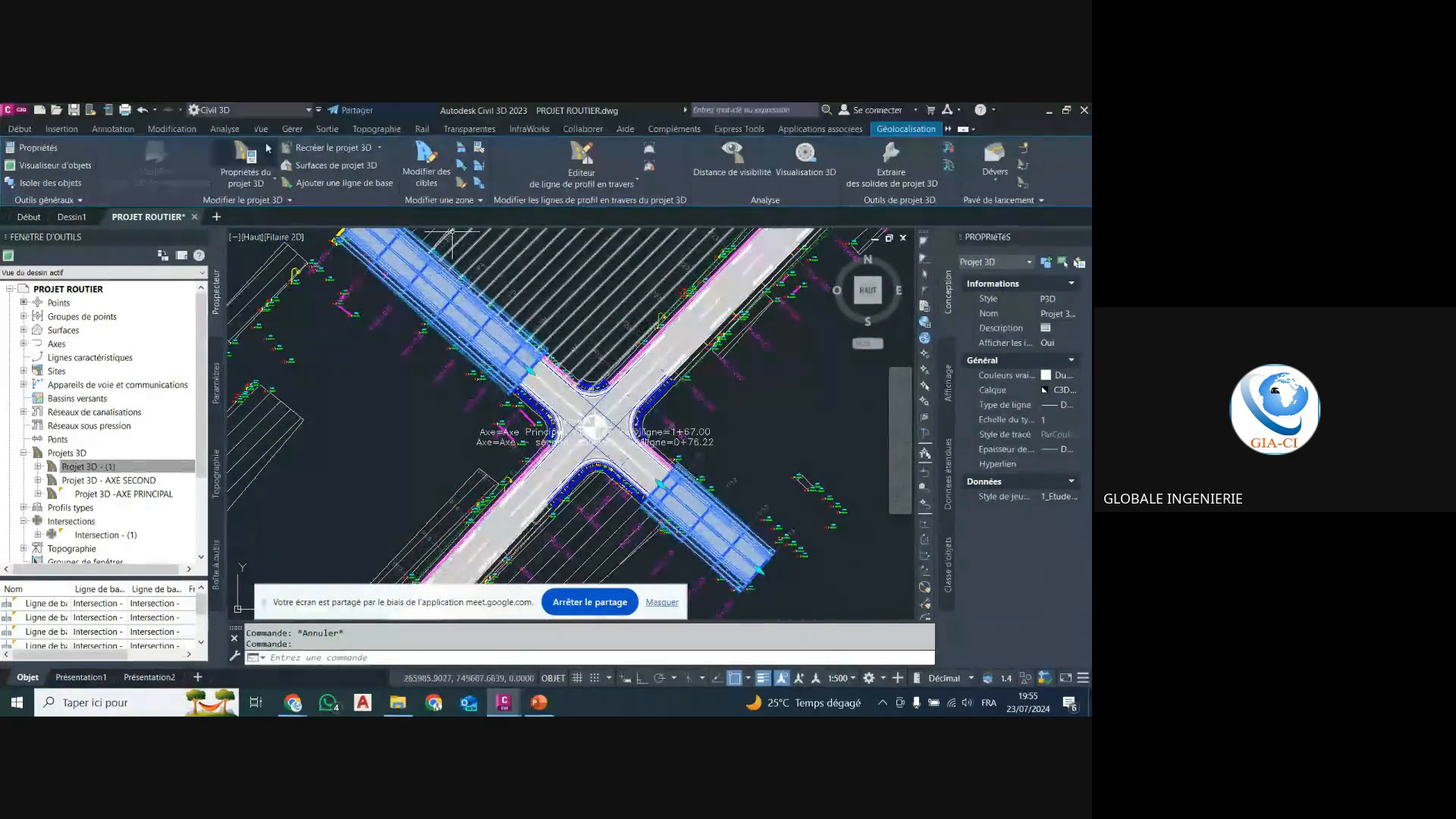
click(245, 167)
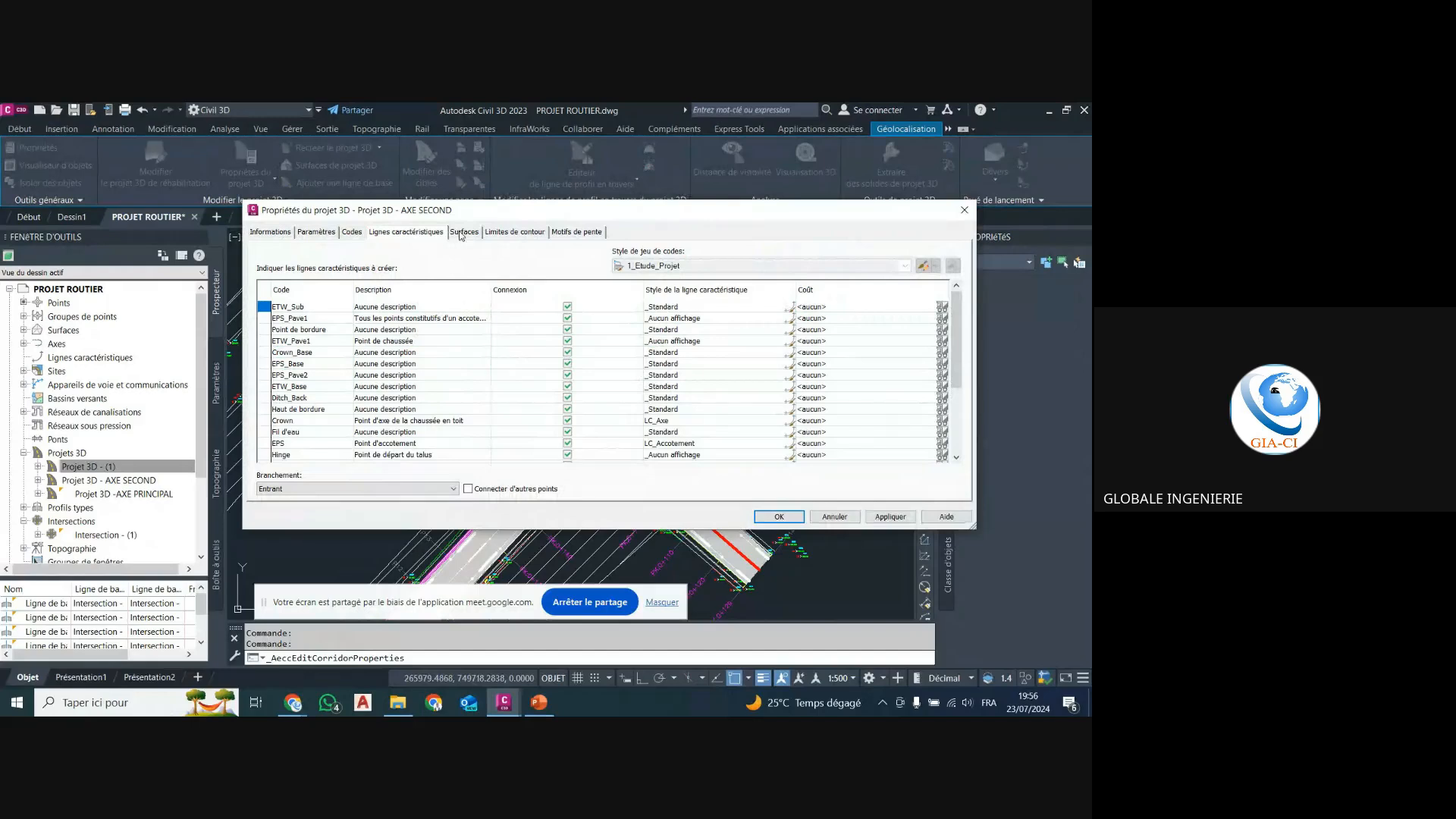
Assign the CAn 1 feature line style to the Ditch_Back code of the secondary road corridor.
click(301, 397)
click(789, 398)
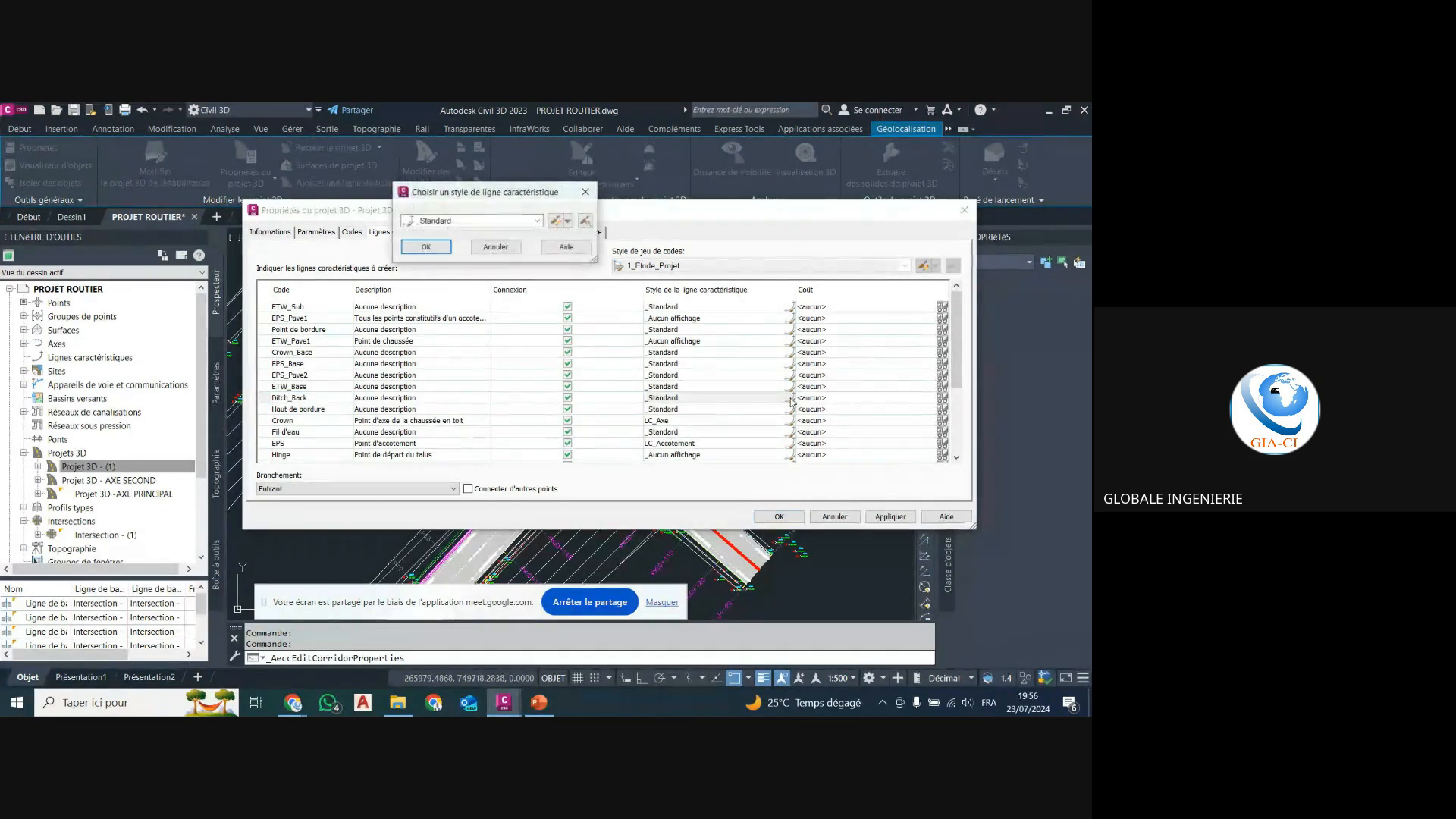
click(538, 220)
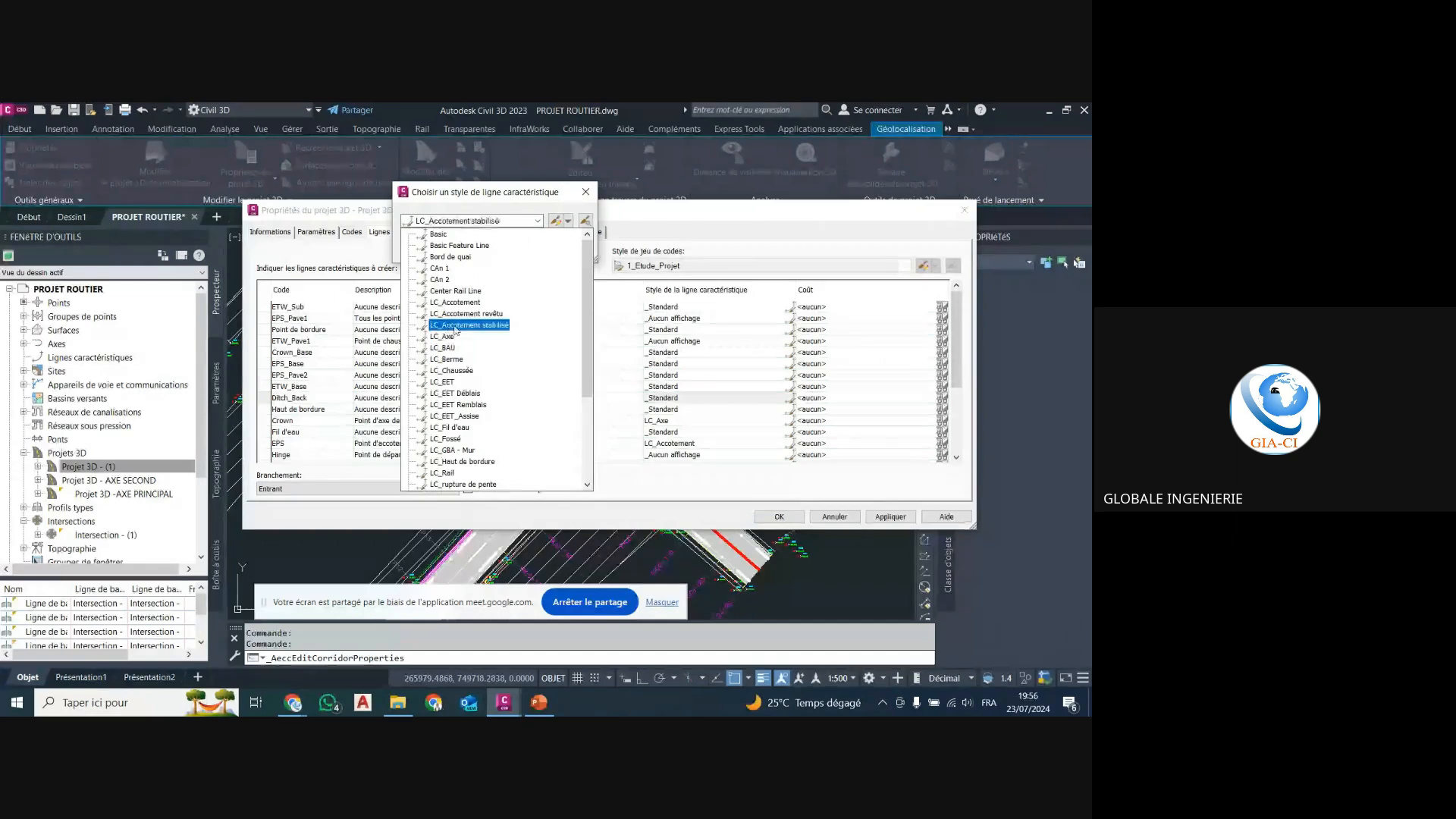
click(439, 268)
click(433, 247)
Assign the CAn 2 feature line style to the Crown_Sub code of the secondary road corridor.
scroll(386, 416, down, 1)
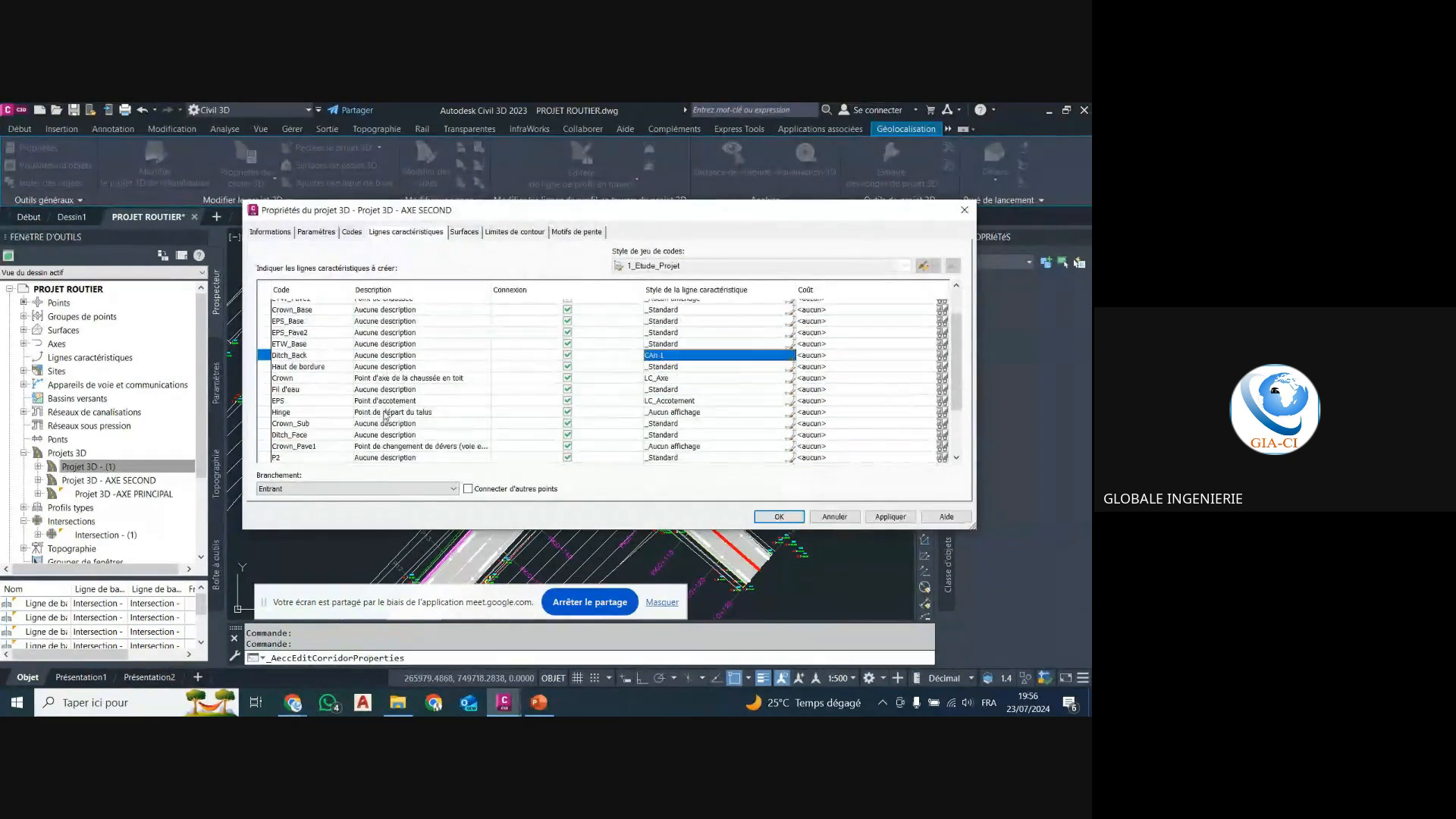
click(318, 437)
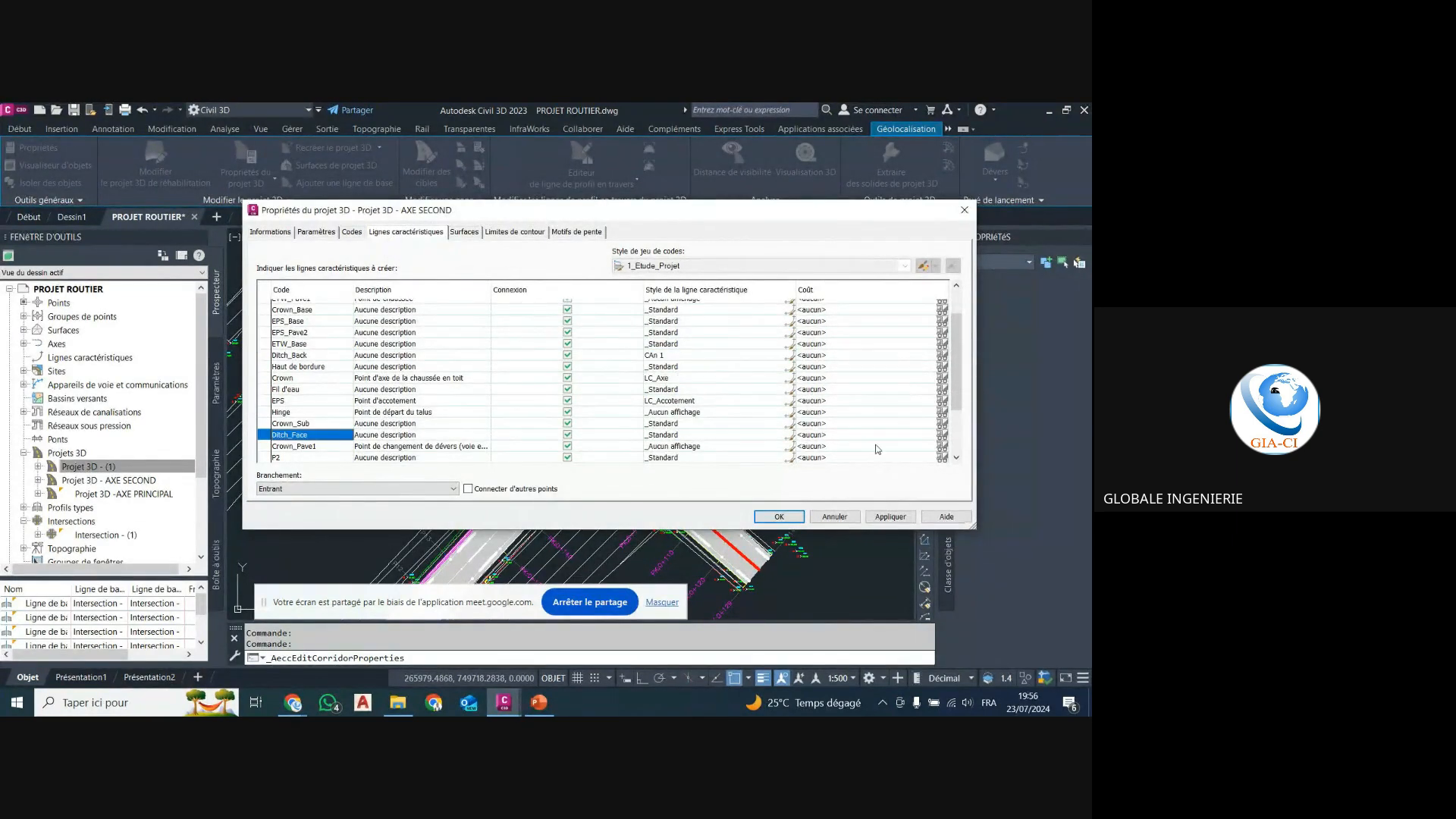
click(791, 424)
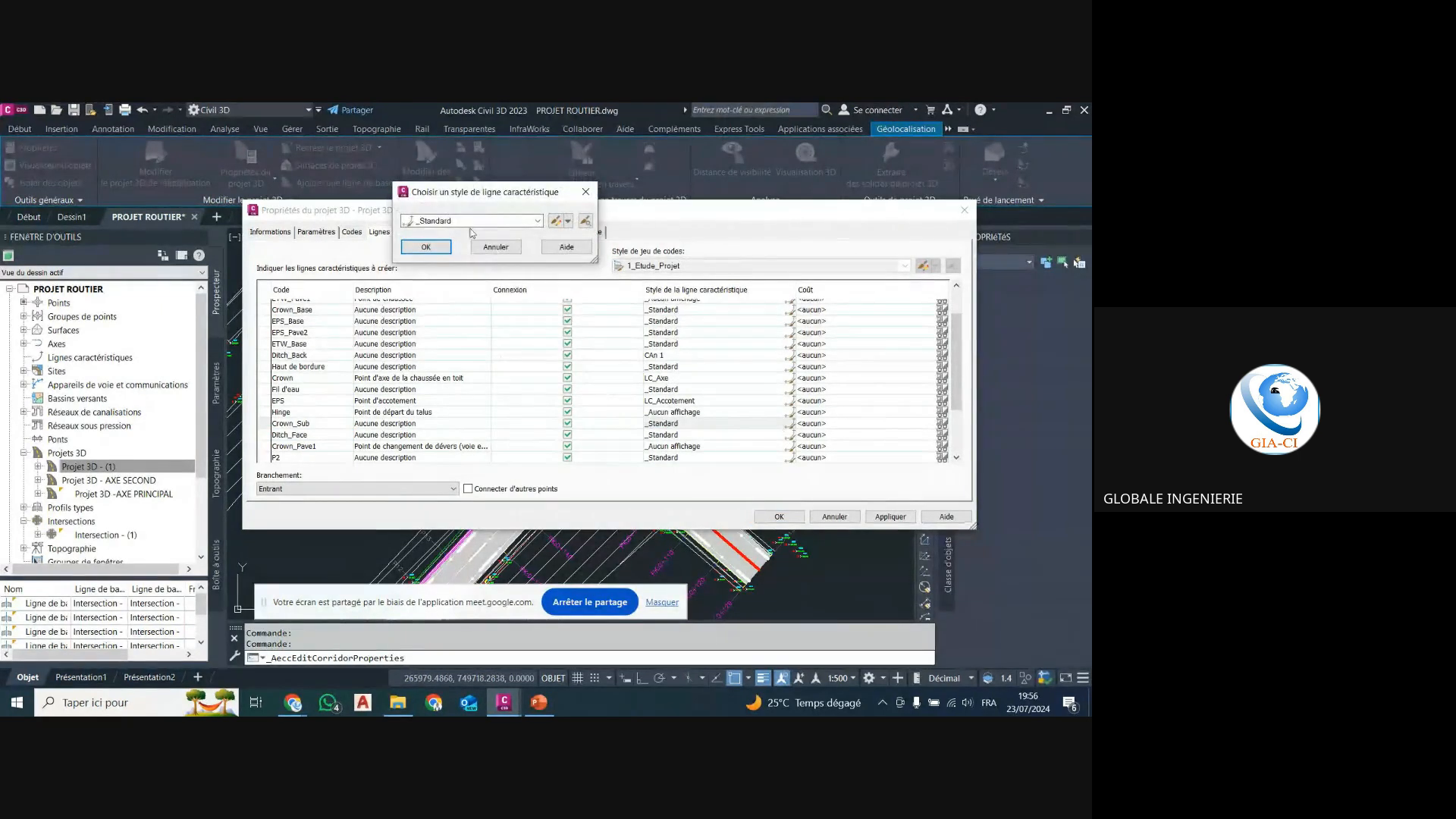
click(499, 218)
scroll(455, 364, up, 5)
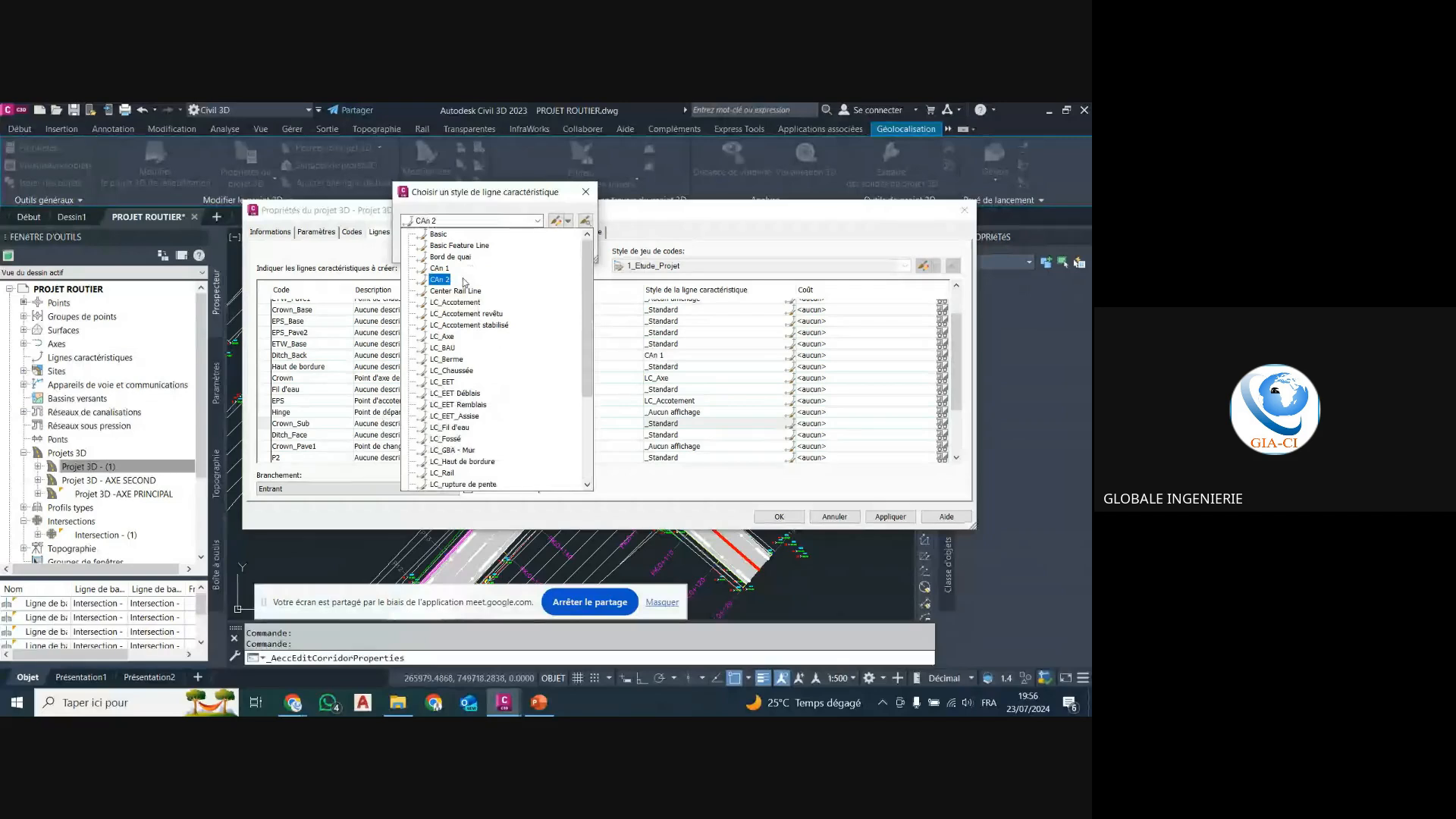
click(440, 279)
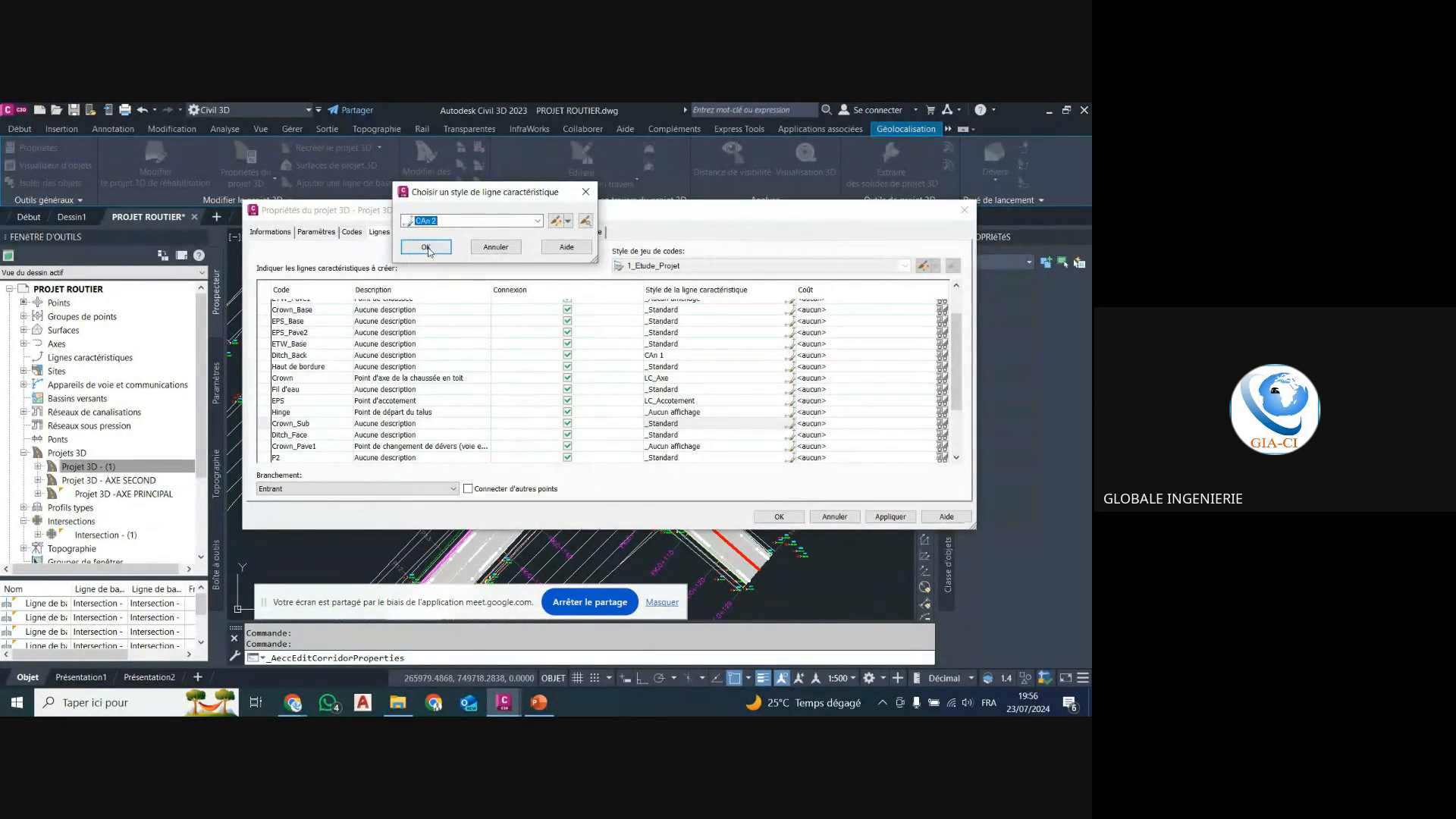
click(429, 249)
scroll(417, 361, down, 2)
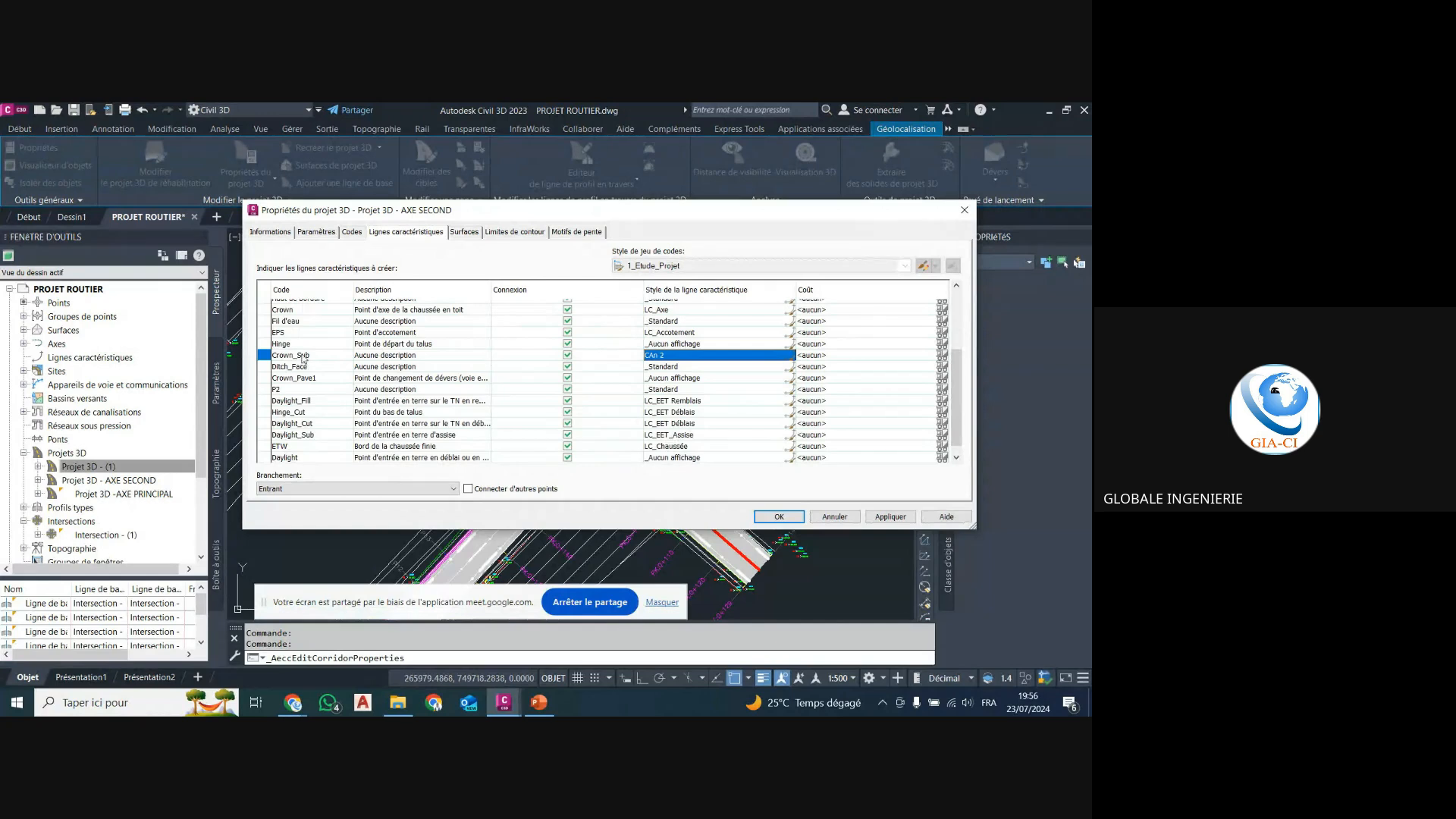
Assign the LC_Haut de bordure style to the Haut de bordure code, then apply and close the secondary corridor's properties.
scroll(303, 357, up, 3)
click(333, 410)
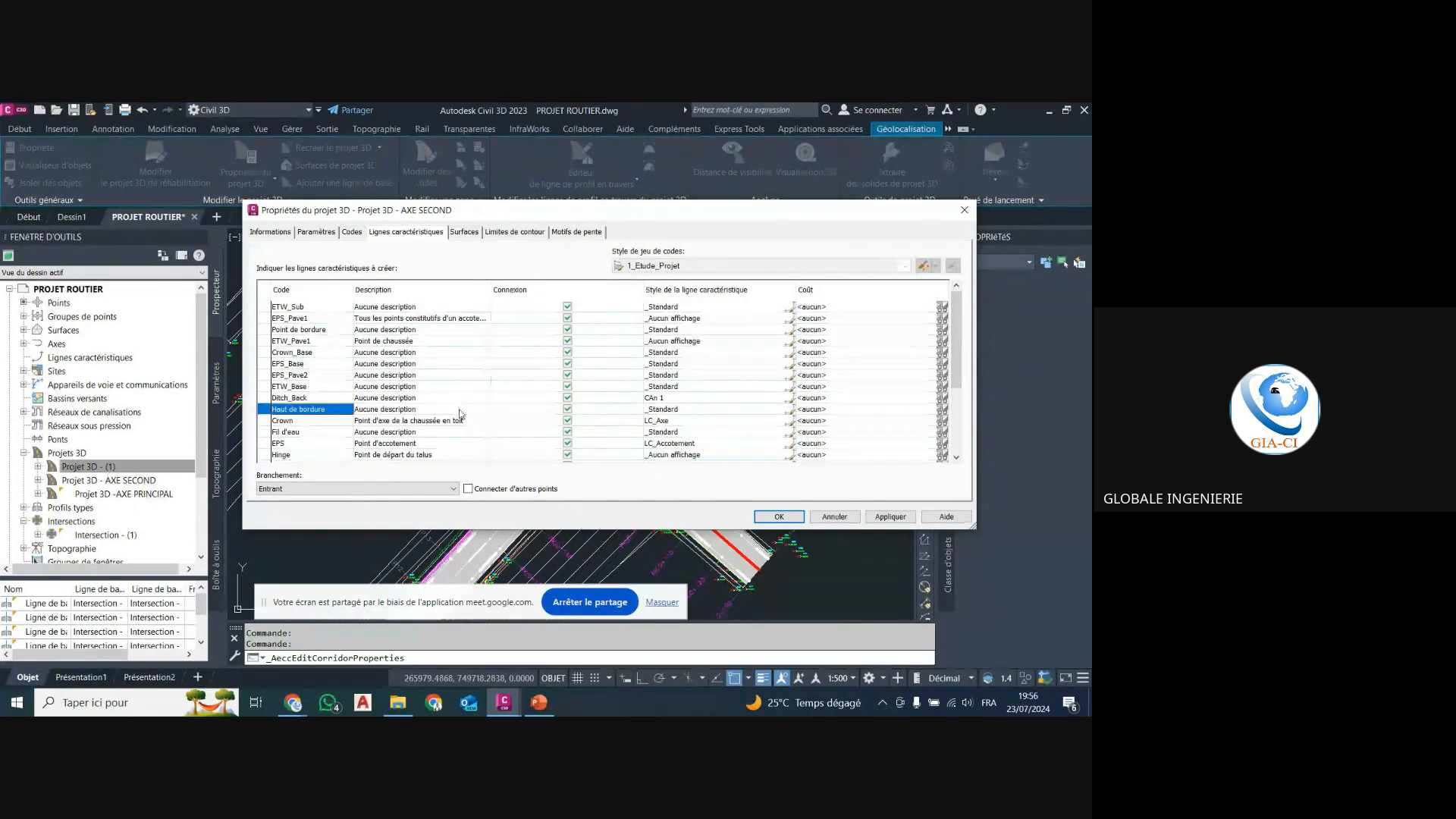
click(789, 411)
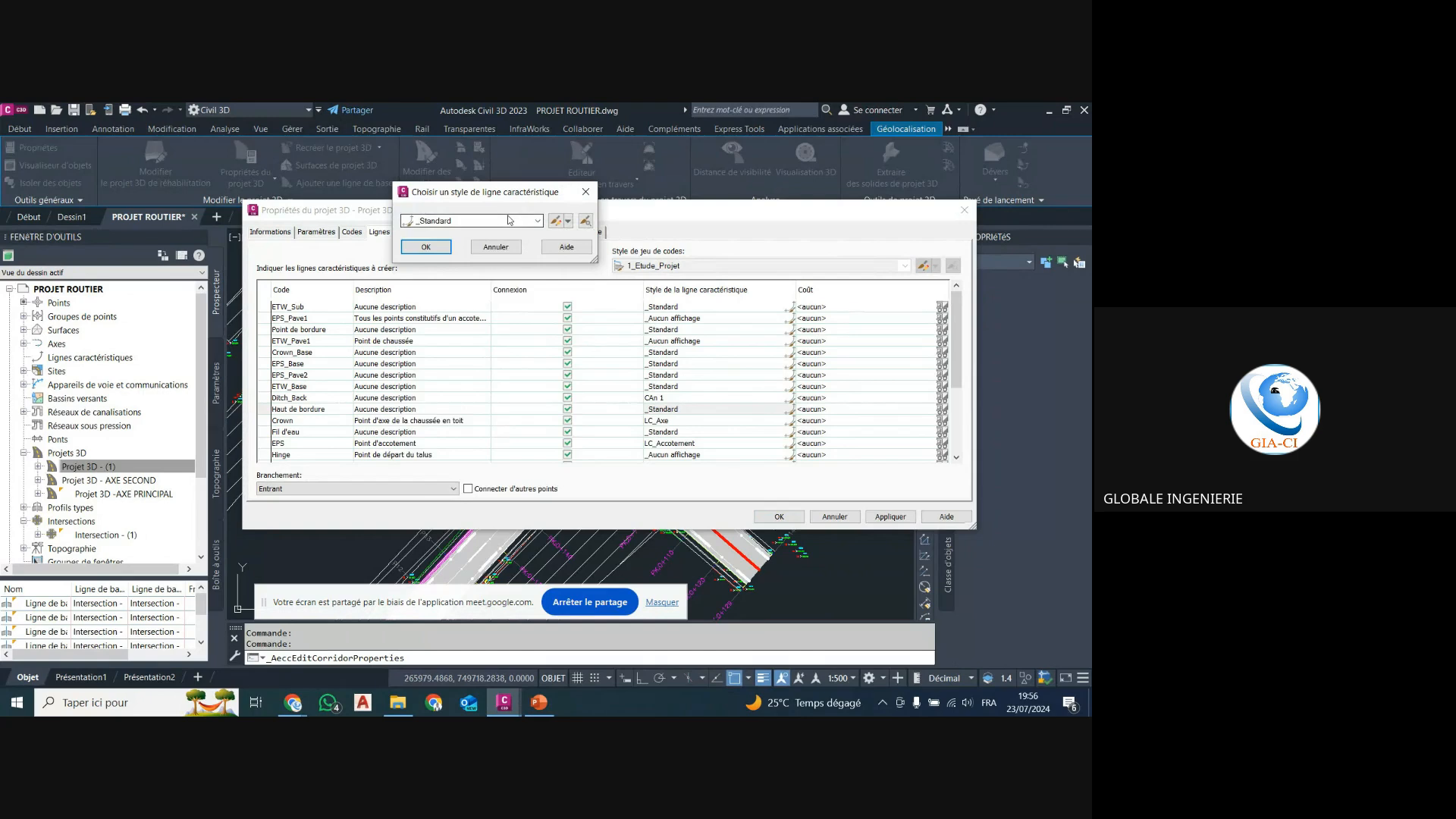
click(538, 221)
scroll(475, 310, up, 2)
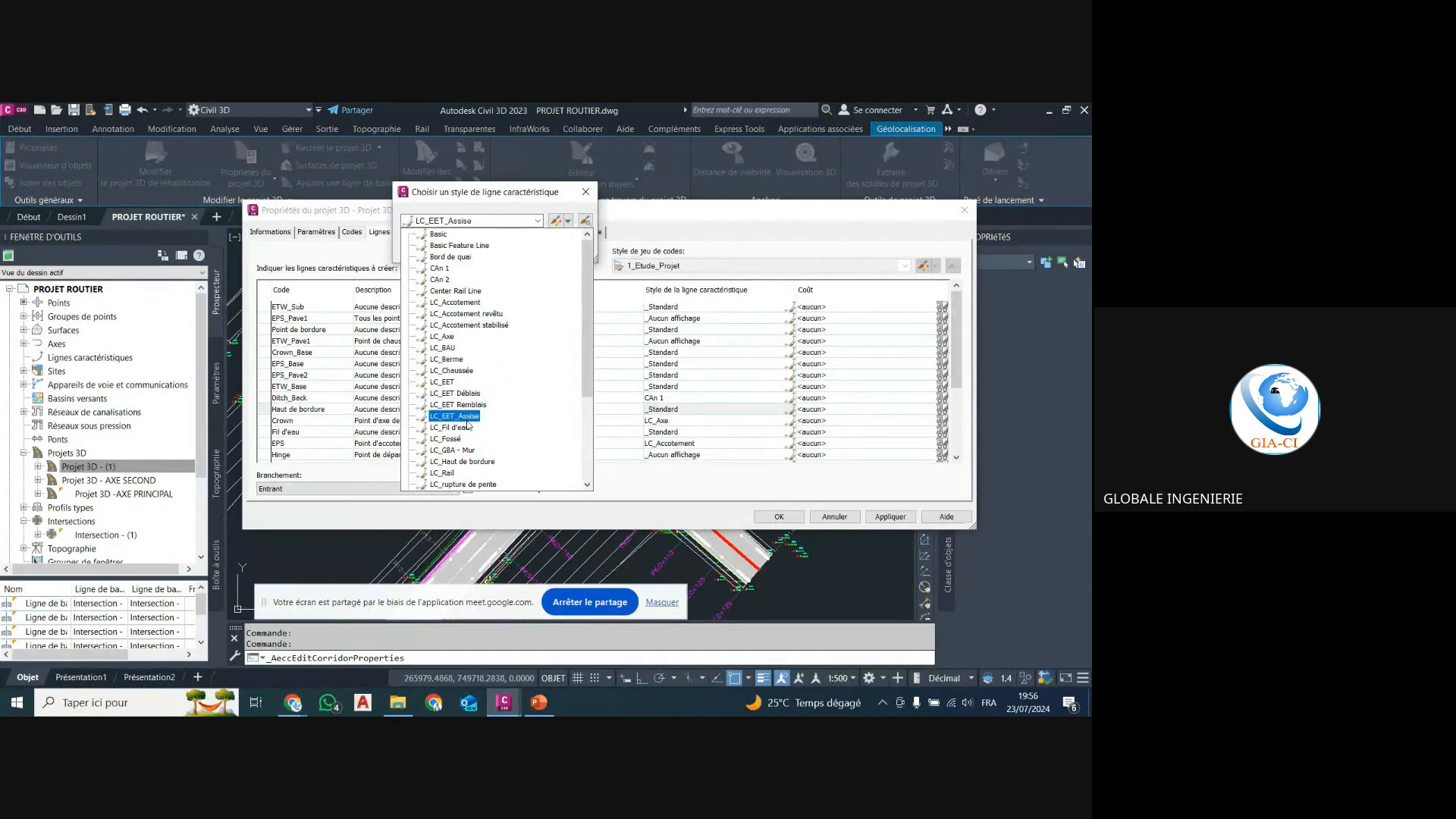
click(464, 461)
click(430, 249)
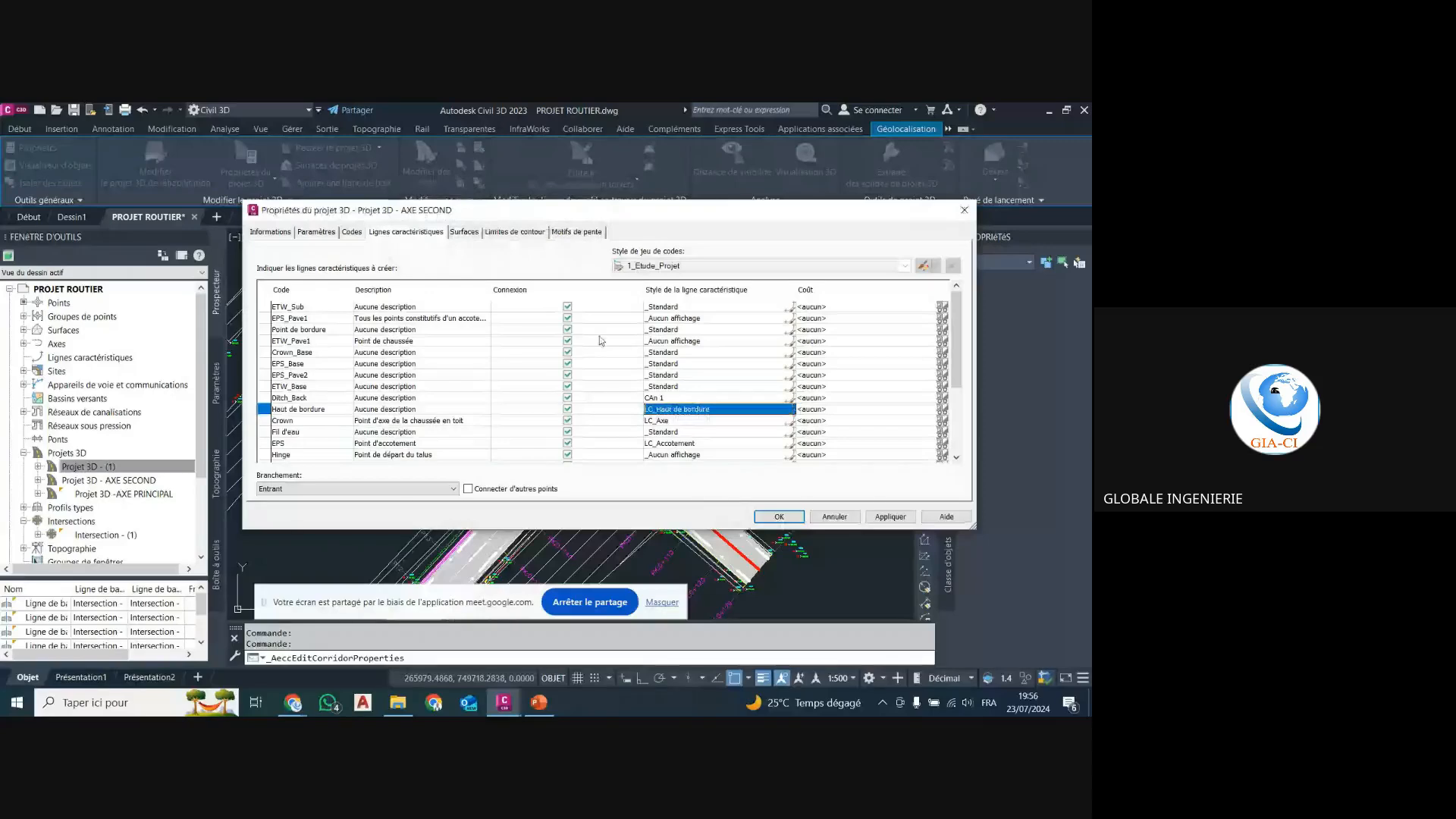
click(889, 517)
click(779, 517)
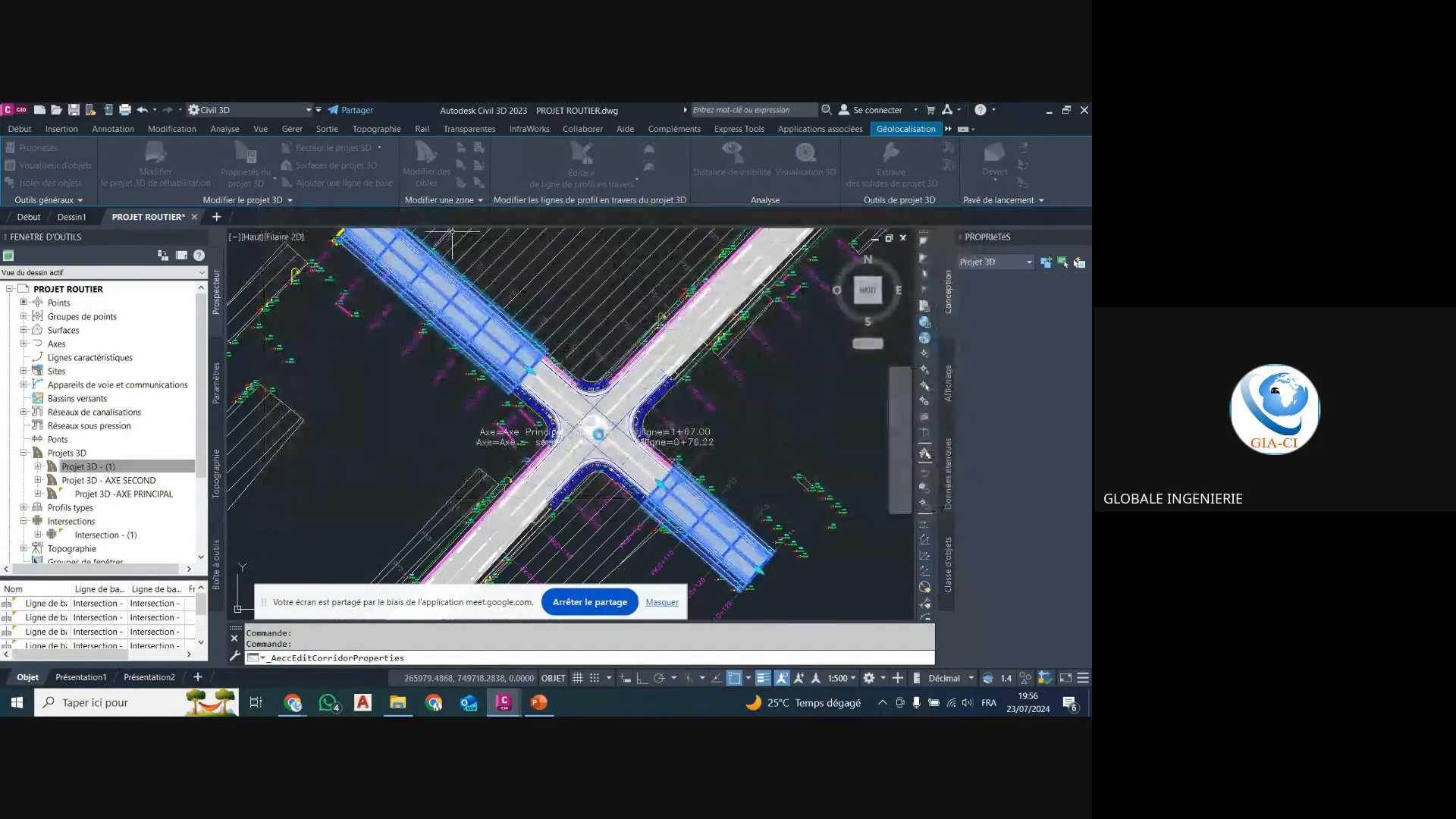
key(Escape)
key(Escape)
Examine the ditch and kerb feature lines along the secondary road and around the intersection.
scroll(588, 416, up, 4)
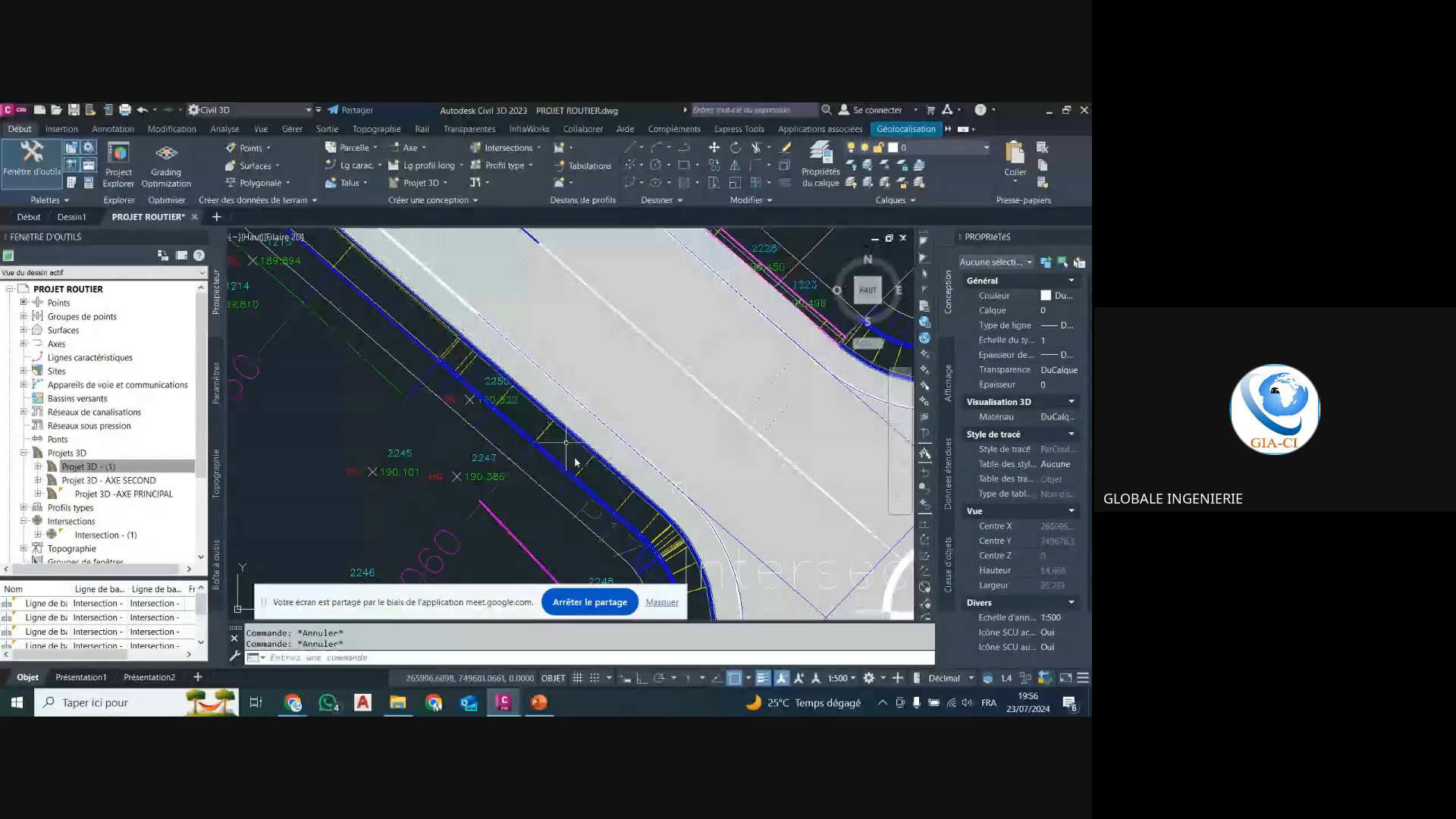
scroll(524, 440, down, 2)
scroll(523, 427, up, 3)
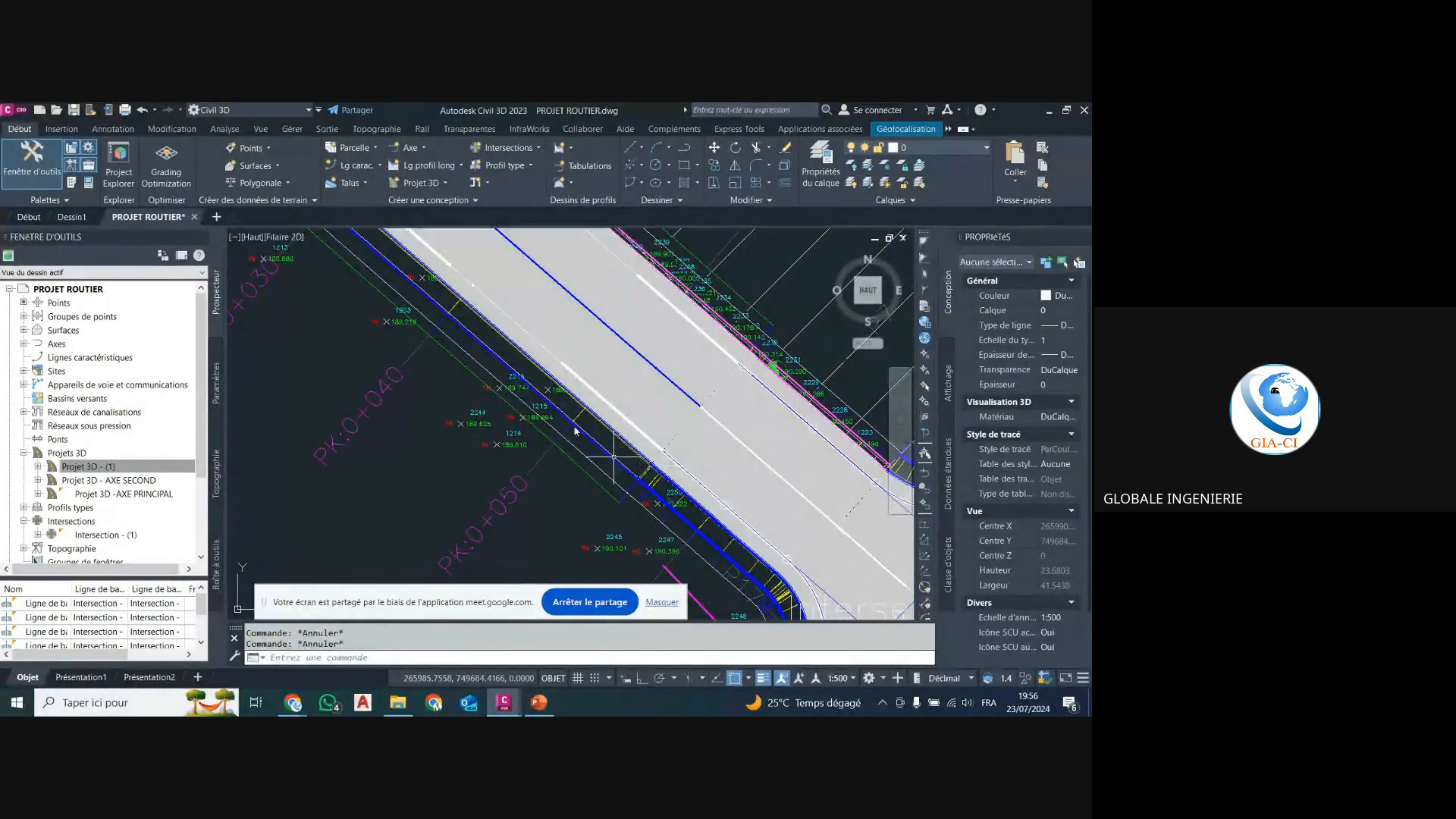
scroll(575, 431, down, 5)
scroll(552, 387, up, 3)
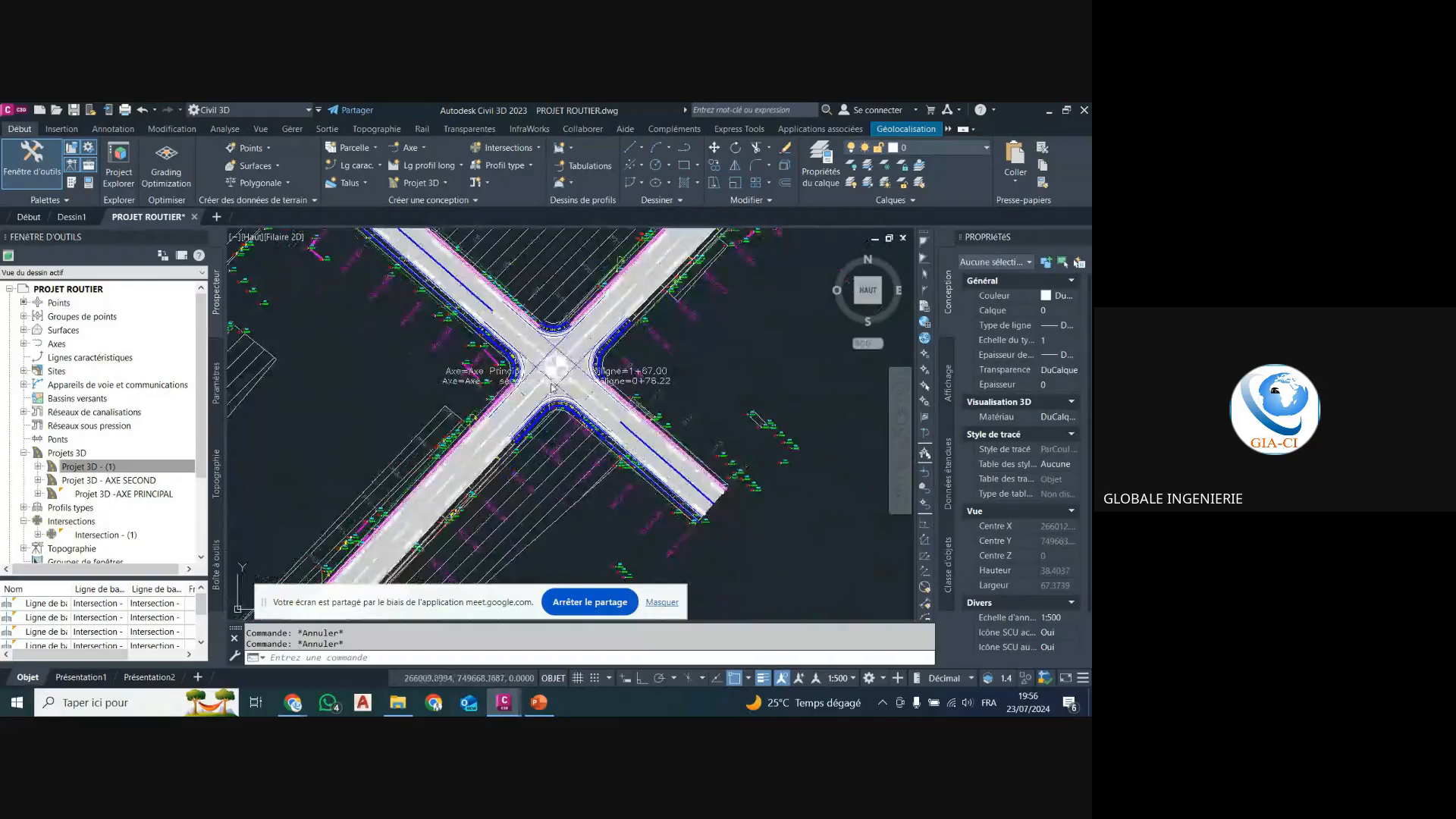
scroll(552, 388, up, 4)
scroll(556, 359, down, 3)
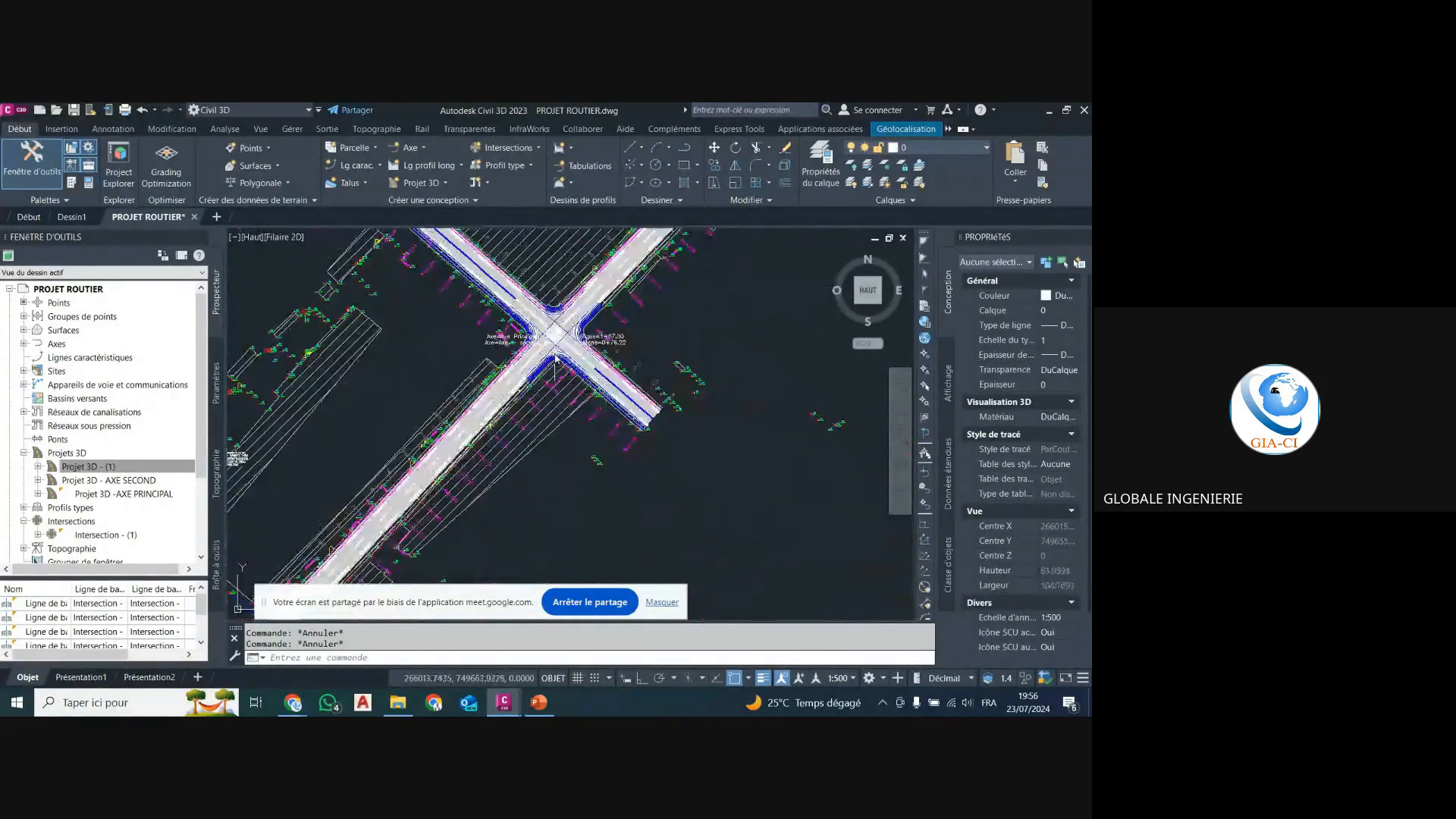
scroll(554, 320, up, 3)
scroll(551, 313, up, 2)
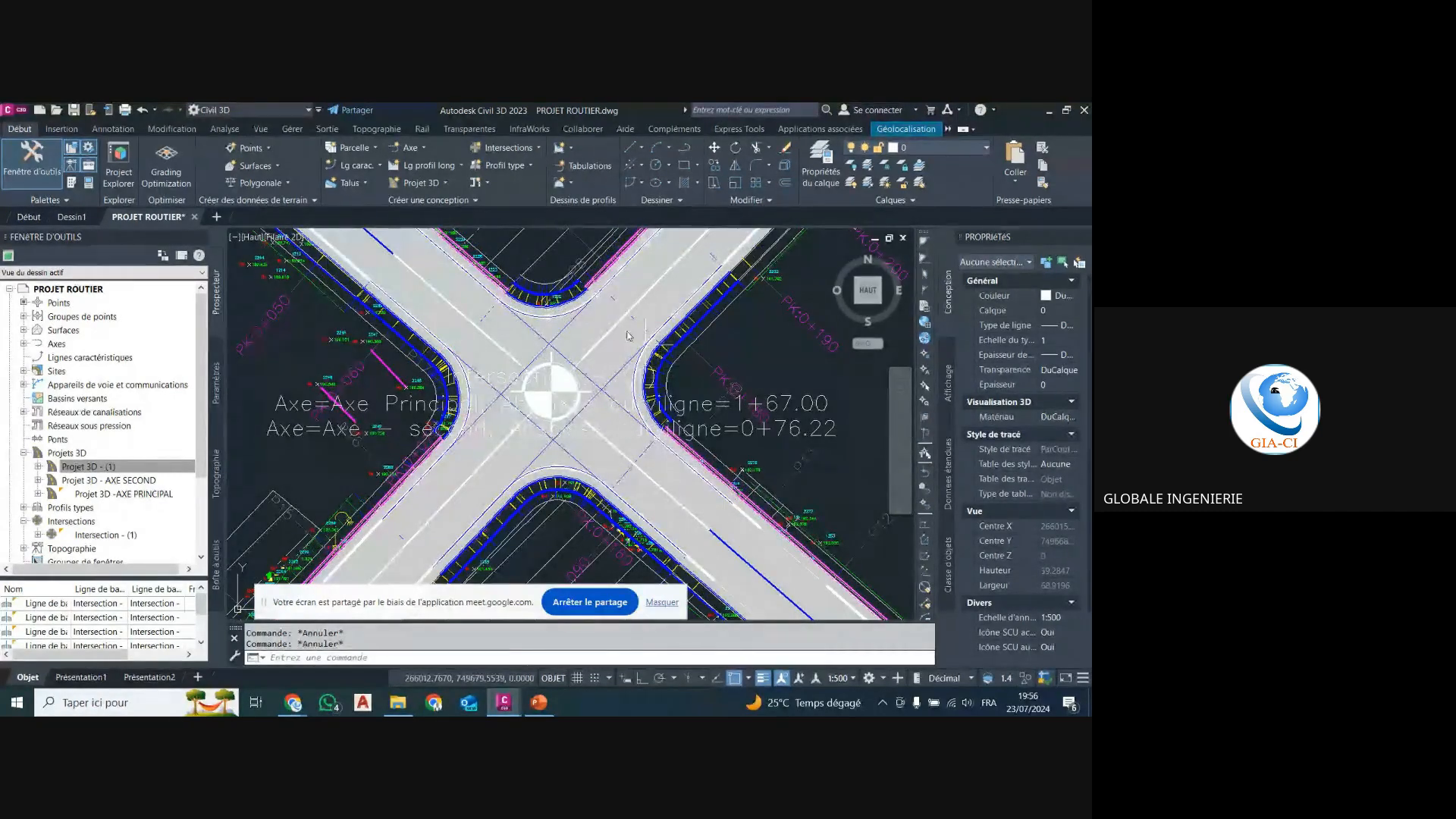
scroll(524, 327, down, 4)
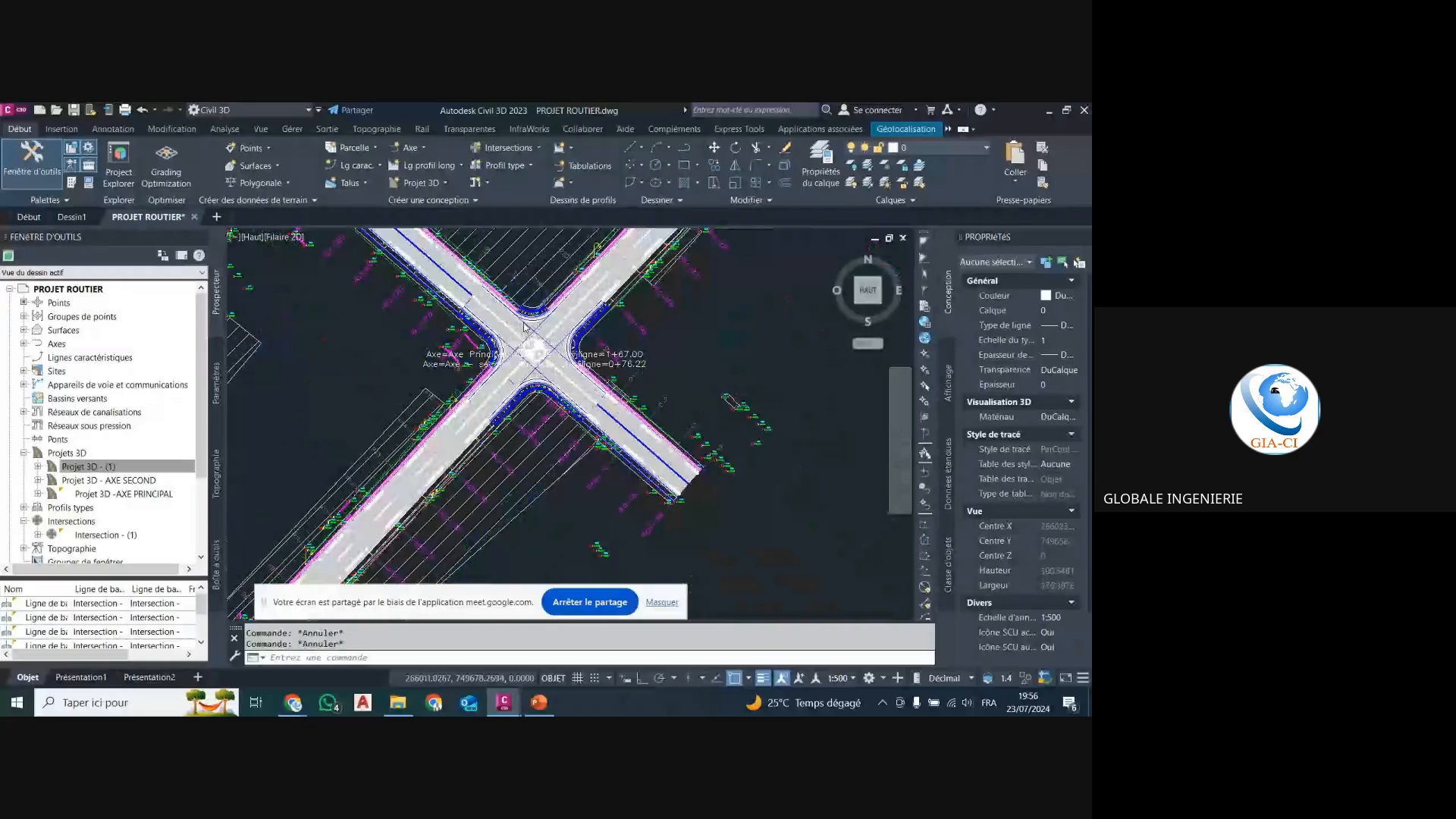
Open the corridor properties of the main road corridor, Projet 3D -AXE PRINCIPAL.
scroll(494, 427, up, 4)
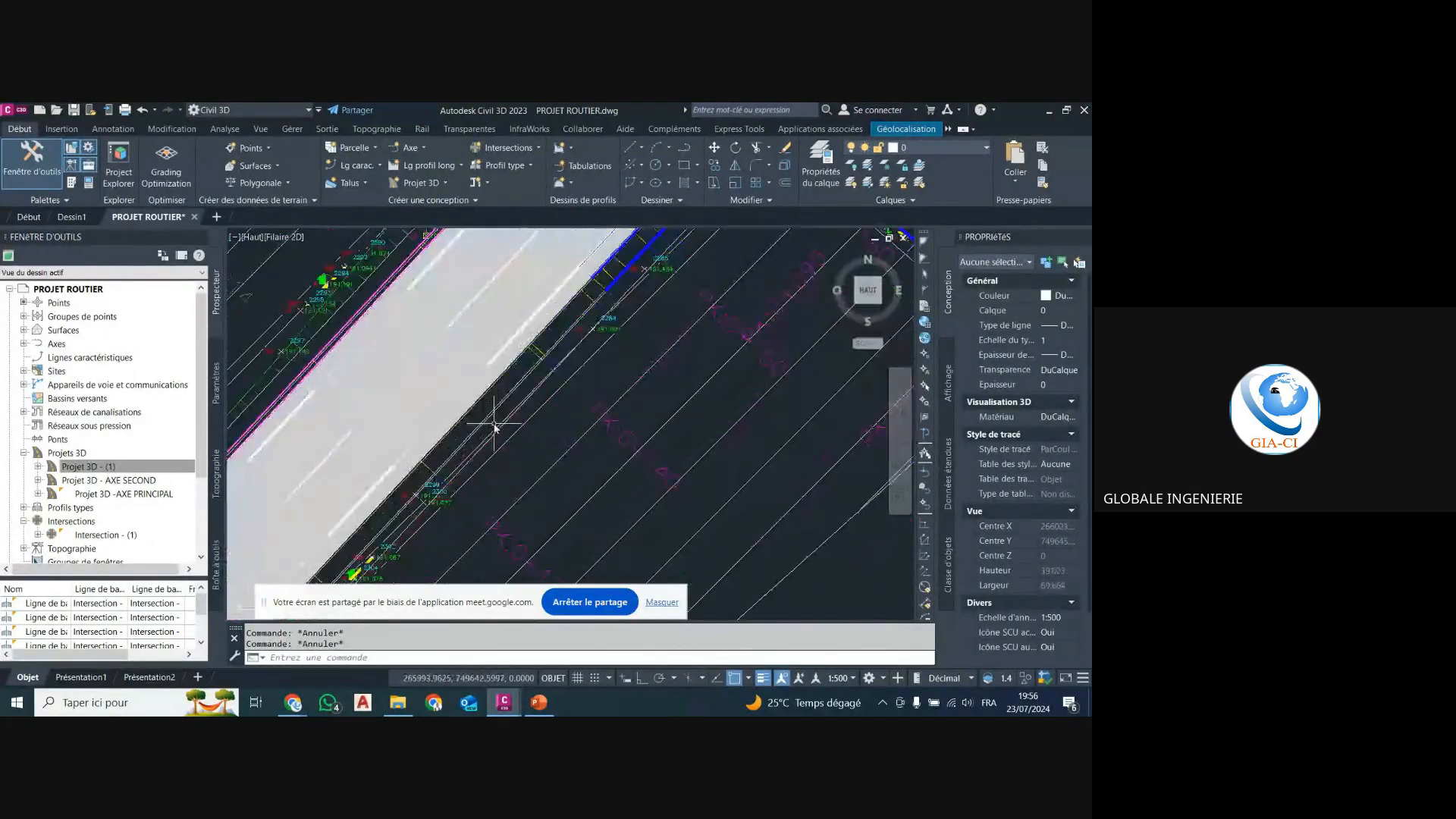
click(494, 416)
scroll(489, 448, down, 2)
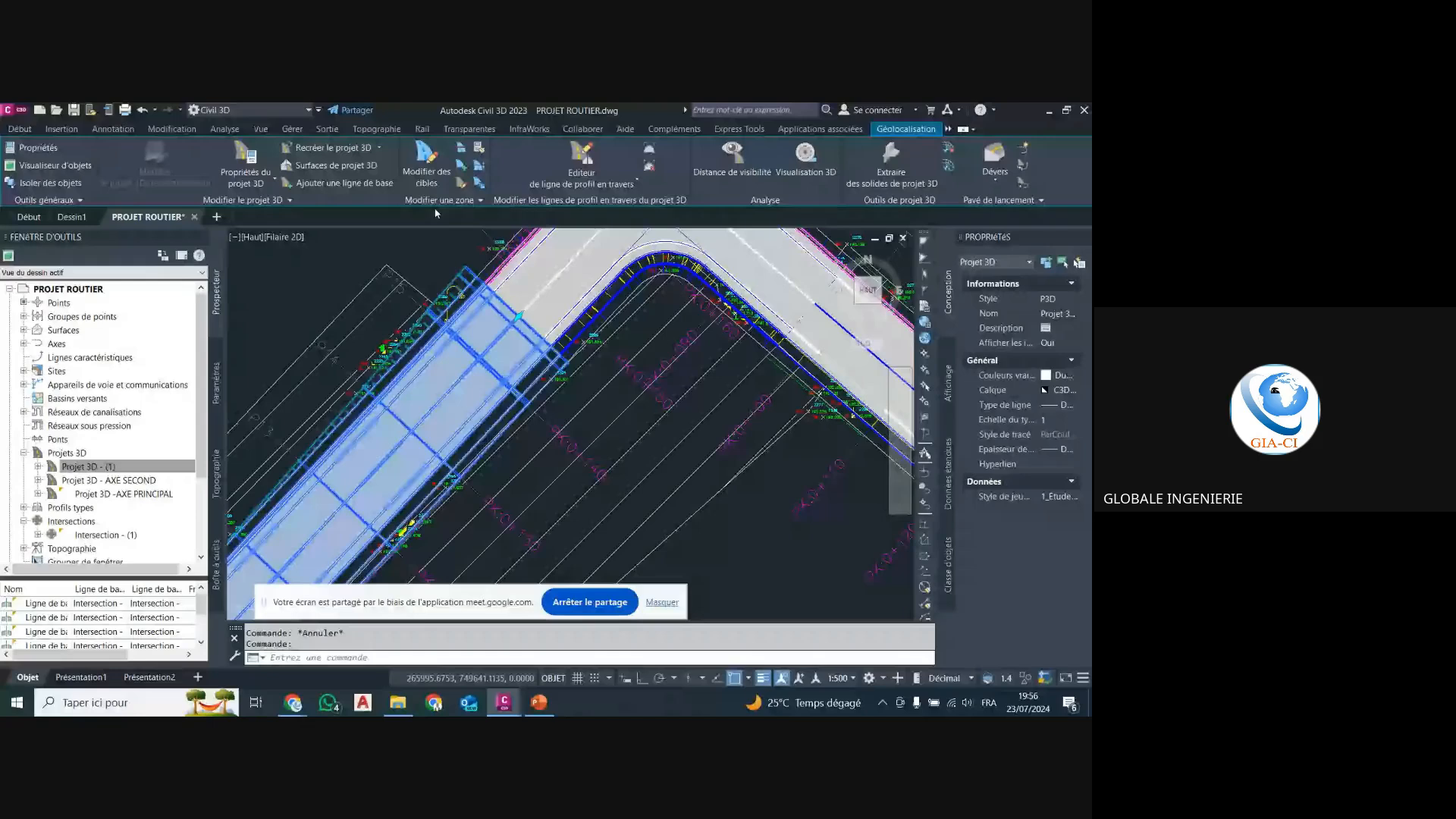
click(245, 159)
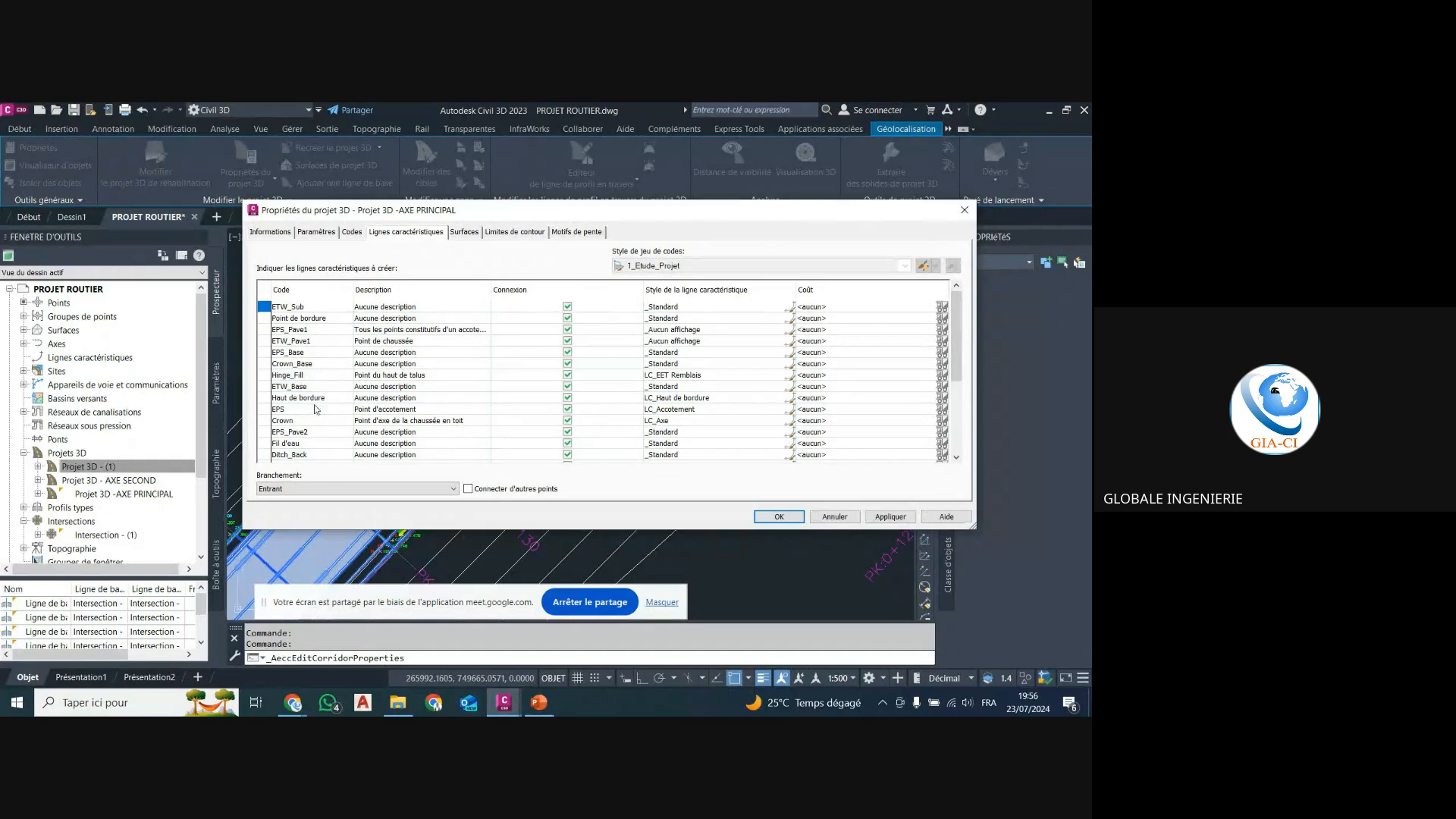
Assign the CAn 1 feature line style to the Ditch_Back code of the main road corridor.
click(300, 455)
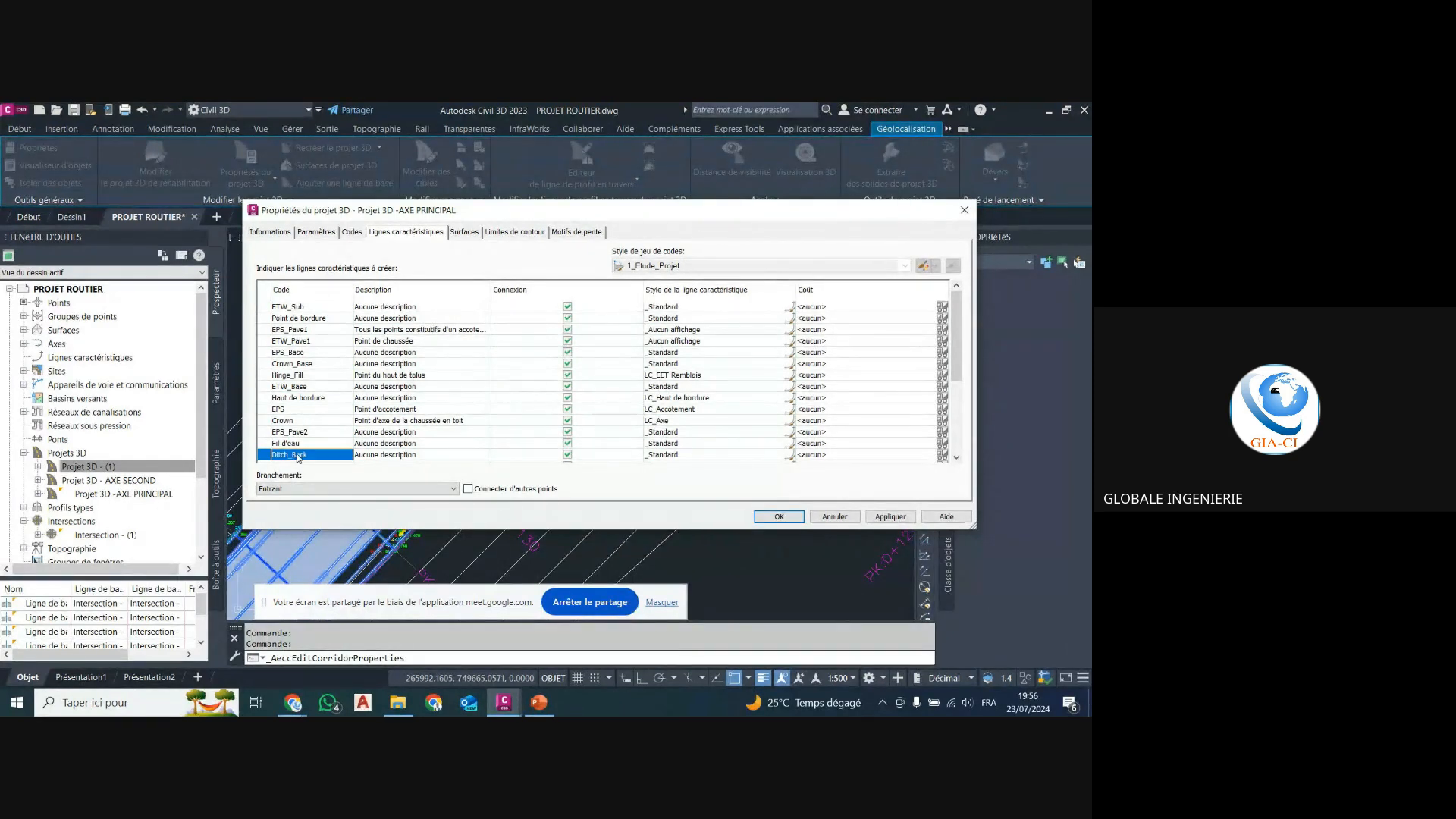
click(789, 455)
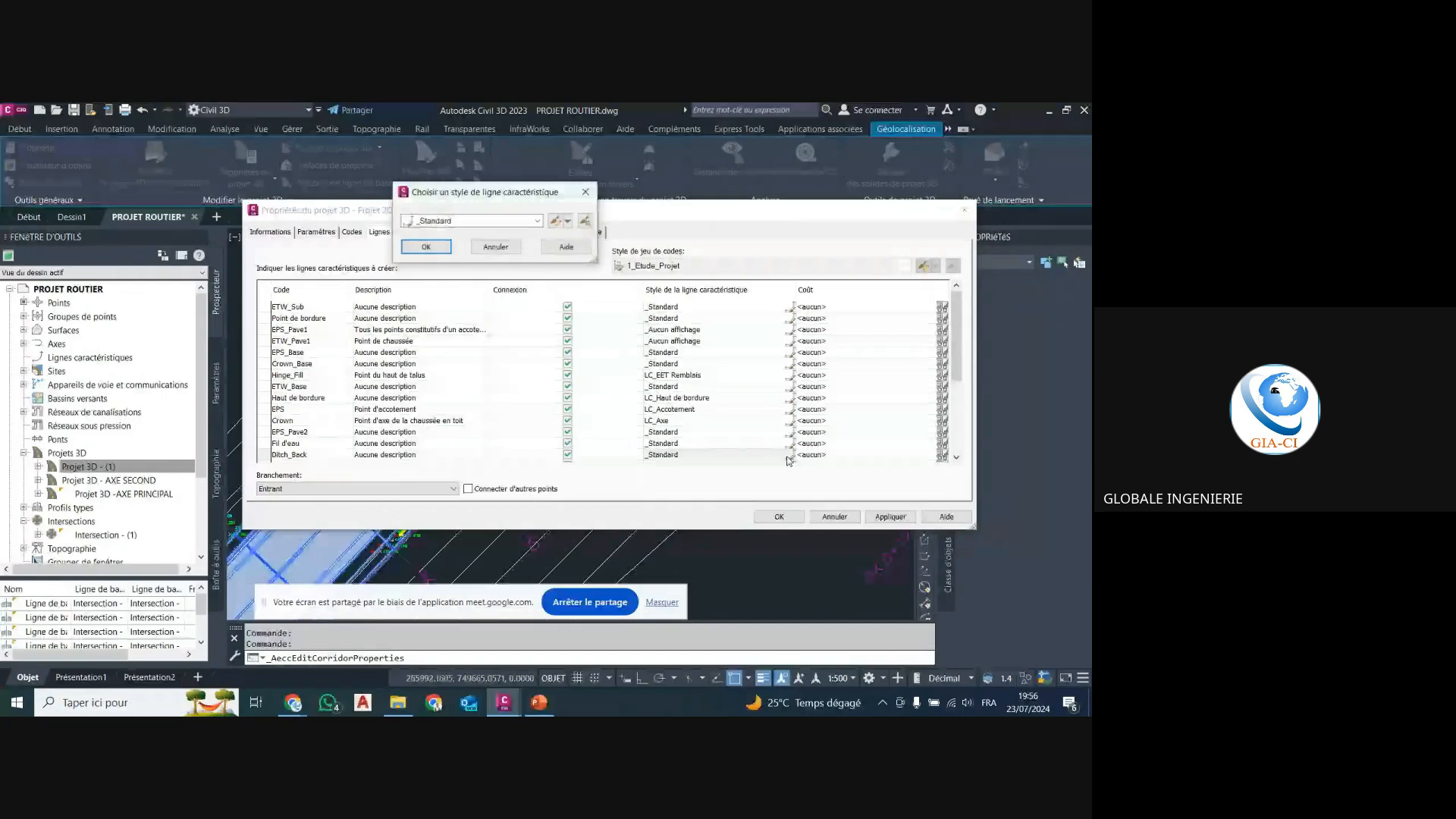
click(470, 221)
scroll(466, 336, down, 1)
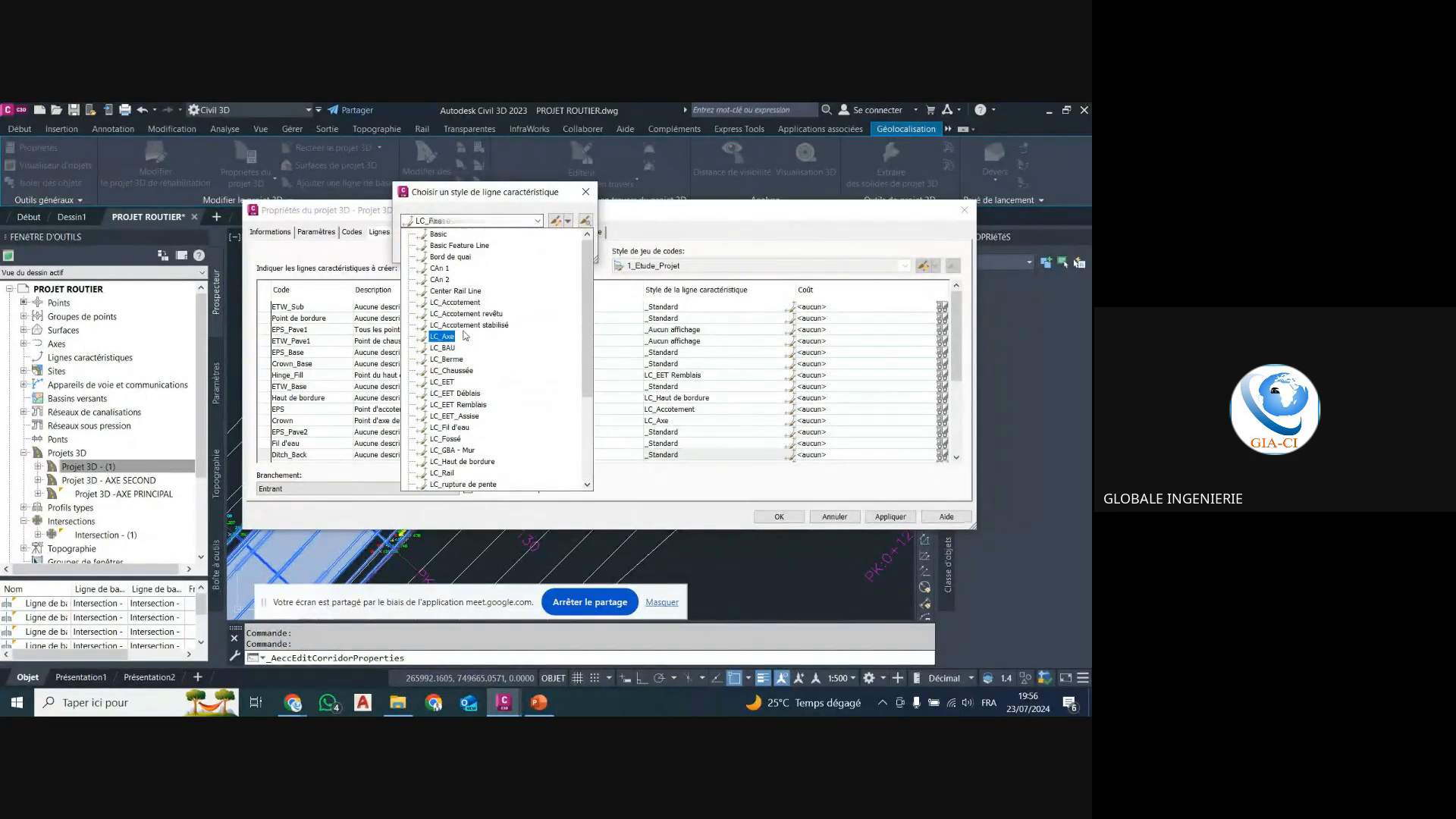
click(440, 269)
click(448, 244)
Assign the CAn 2 feature line style to the Ditch_Face code of the main road corridor.
scroll(395, 388, down, 4)
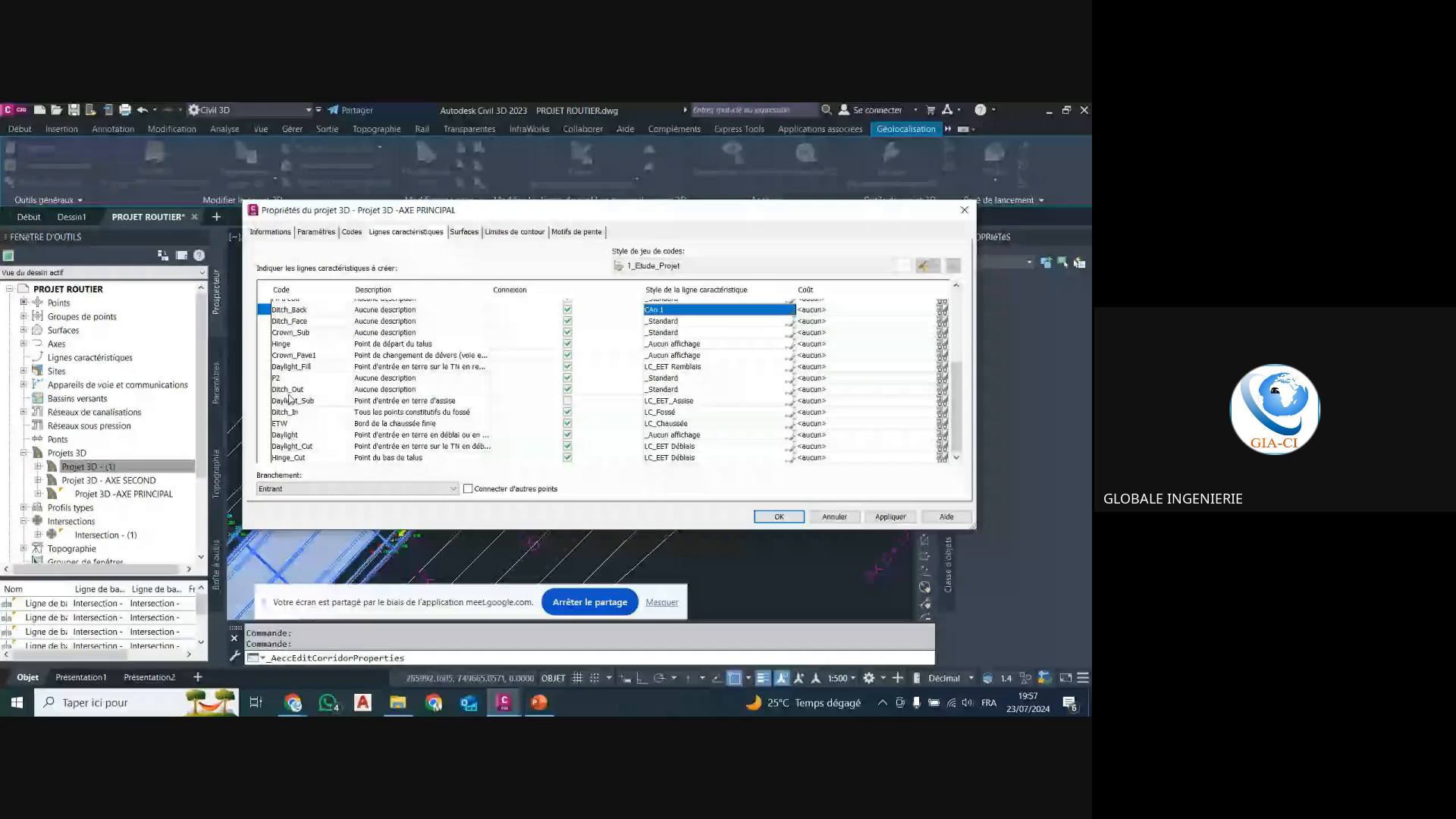
click(292, 321)
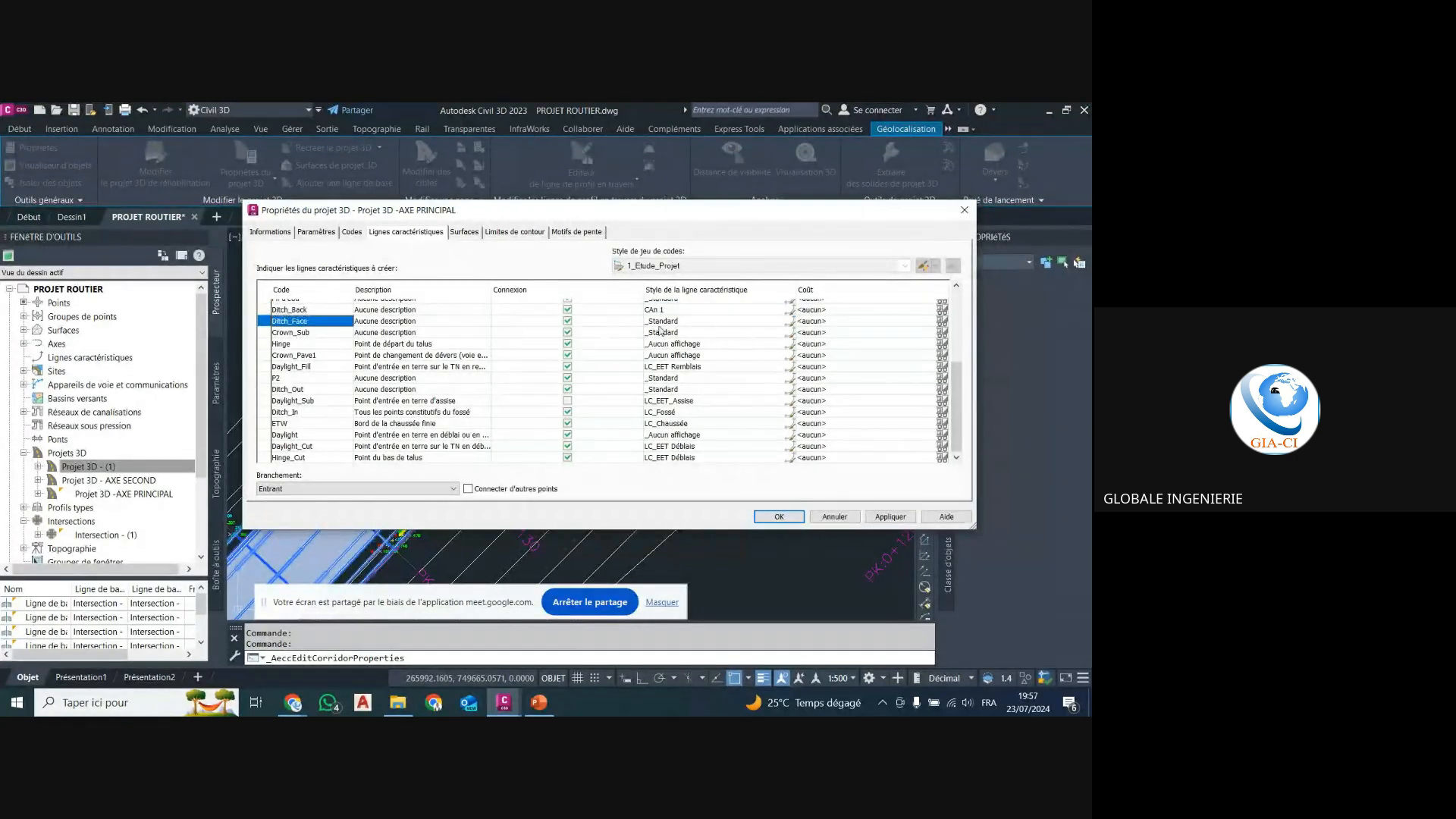
click(789, 325)
click(500, 221)
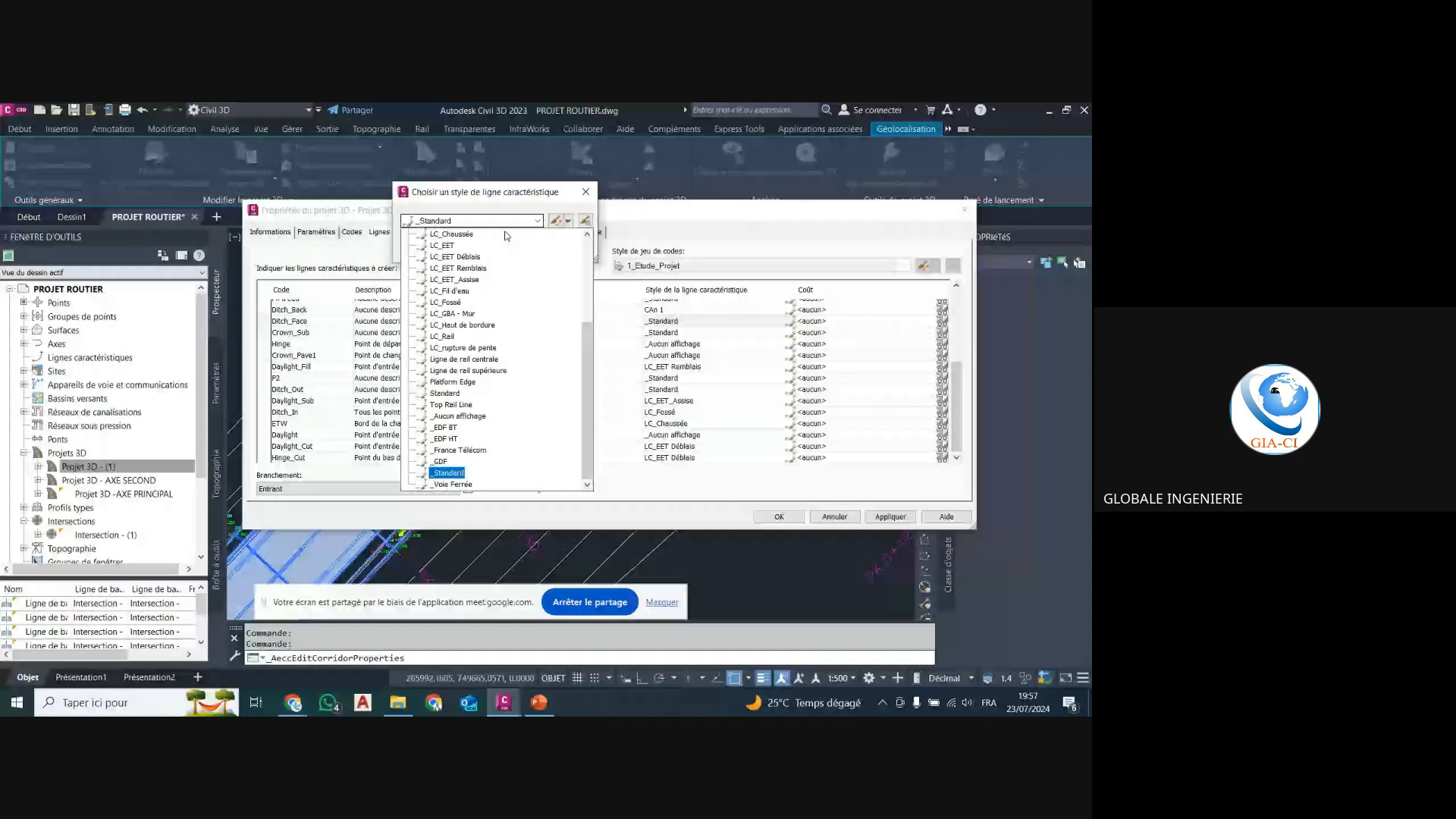
click(440, 279)
click(428, 241)
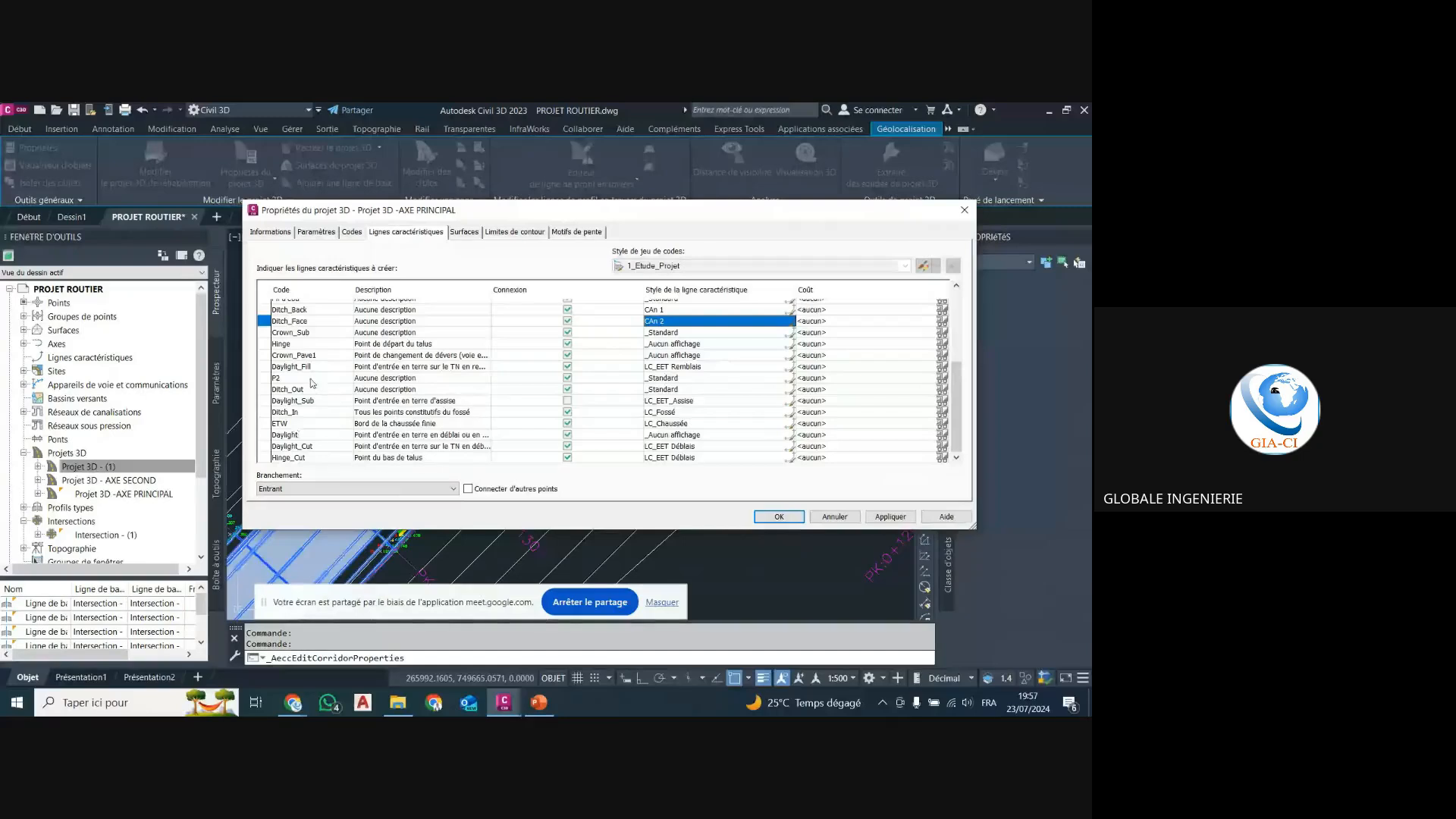
Check the Haut de bordure code's style, accept the main corridor's properties and inspect the feature lines around the intersection.
scroll(301, 426, up, 4)
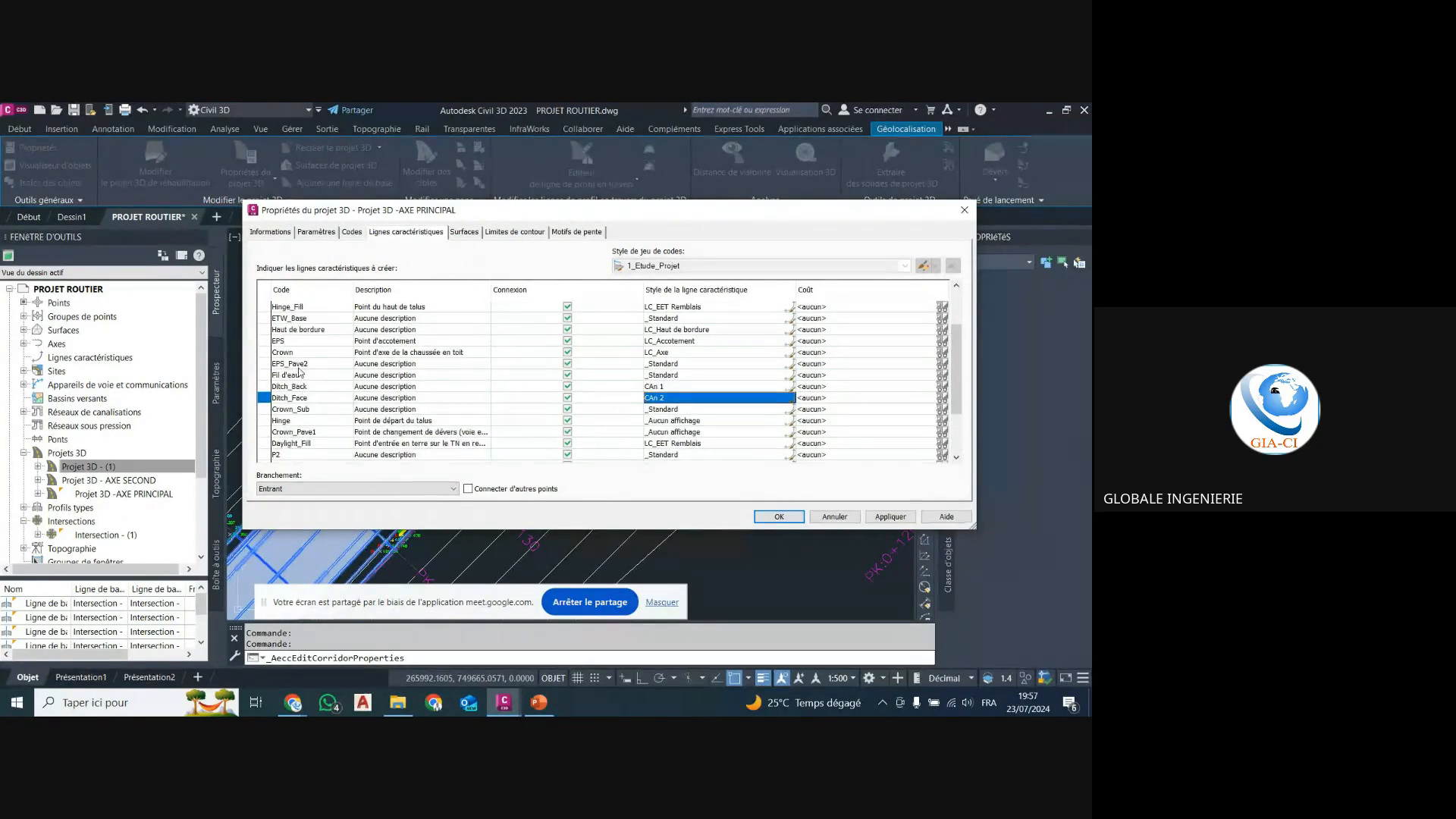
click(305, 375)
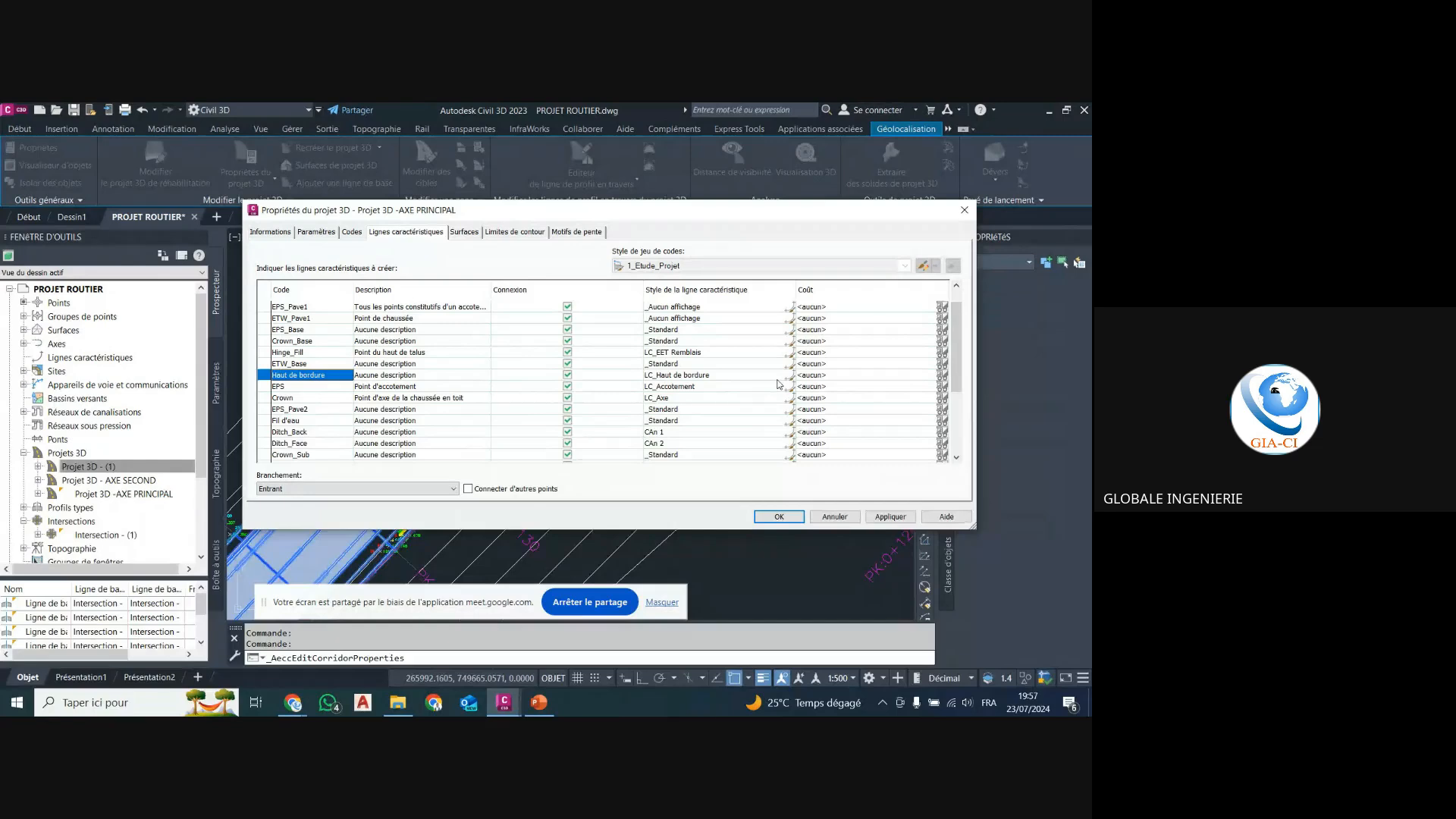
click(778, 517)
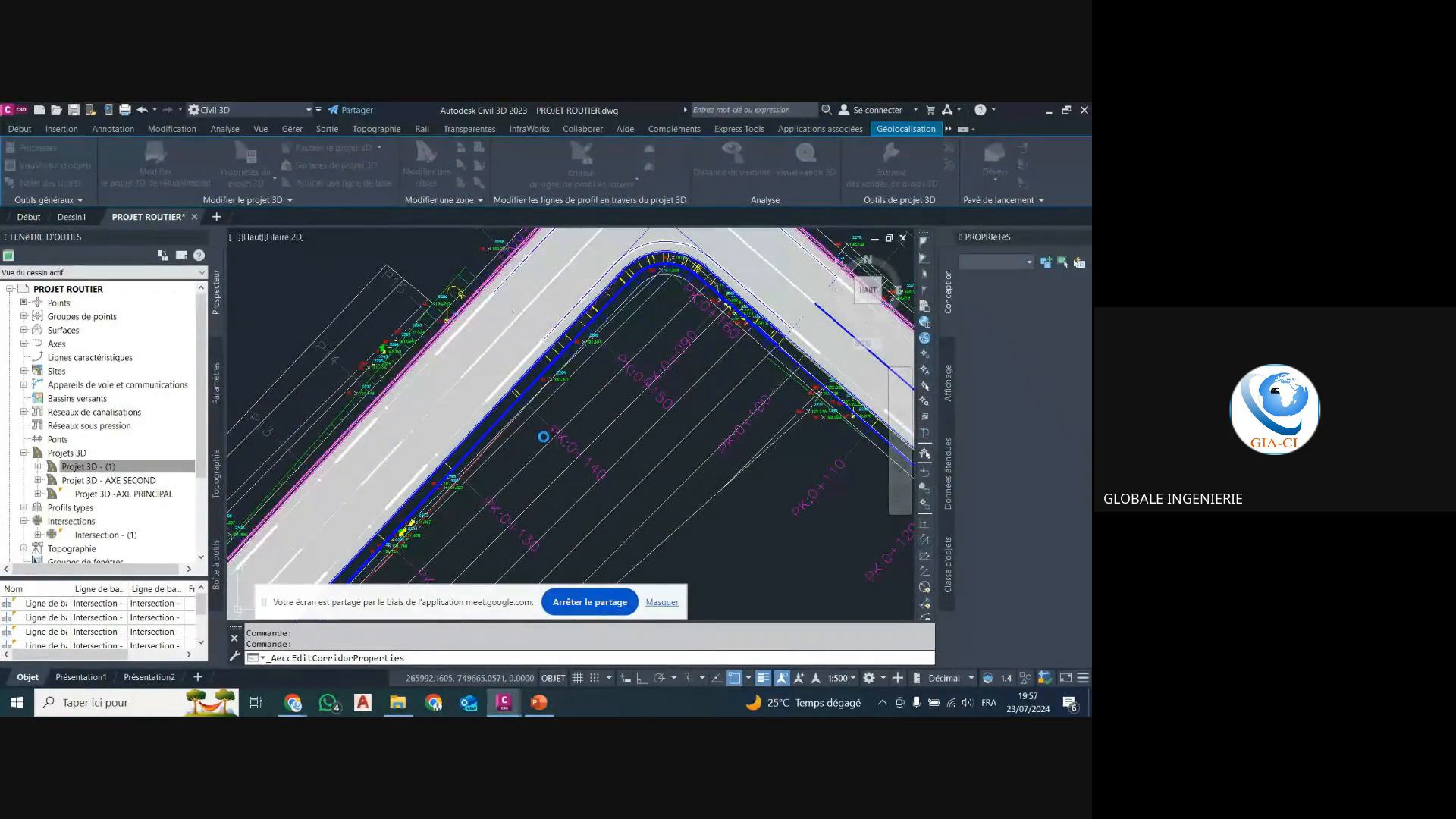
key(Escape)
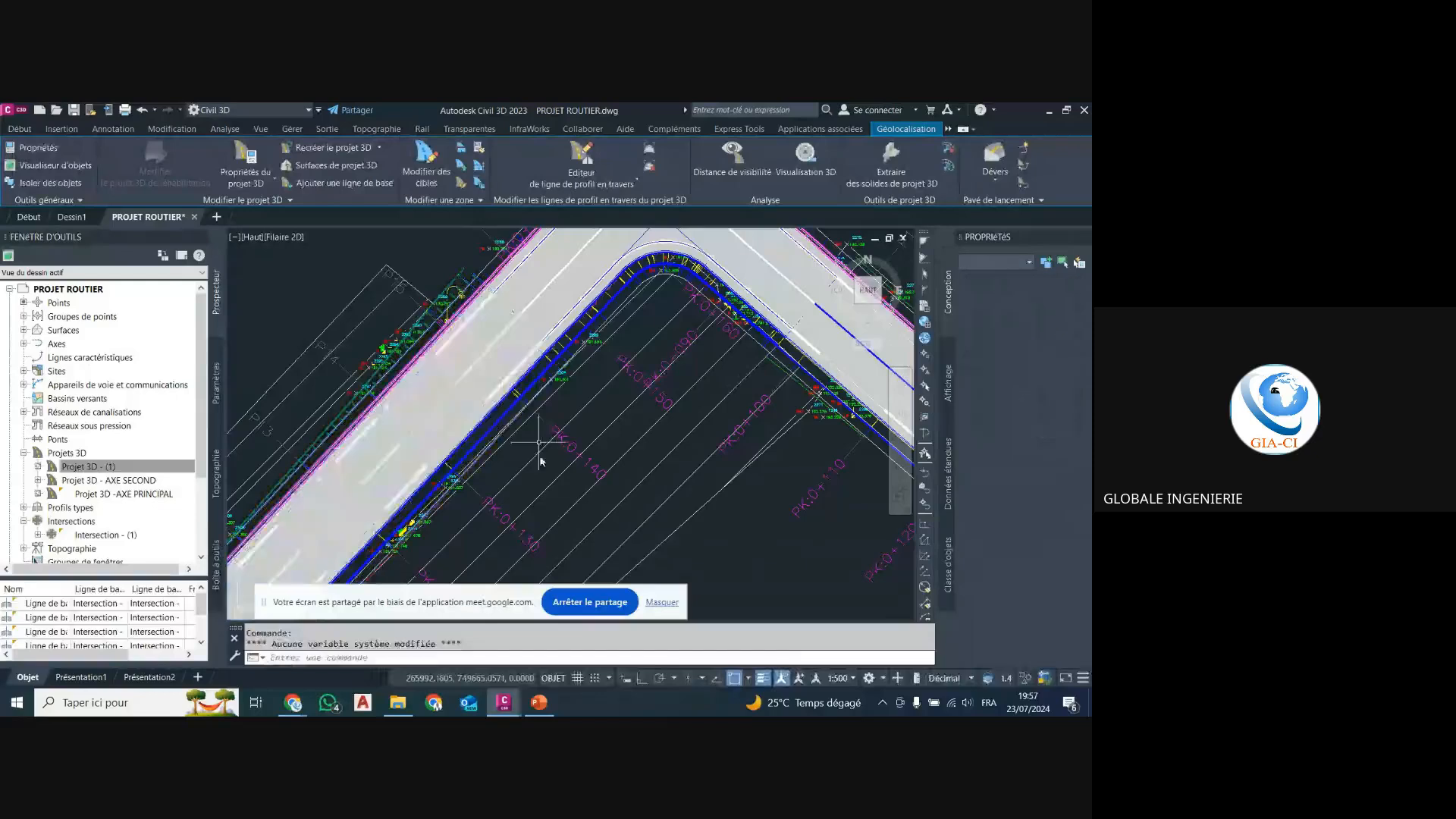
key(Escape)
scroll(538, 443, down, 2)
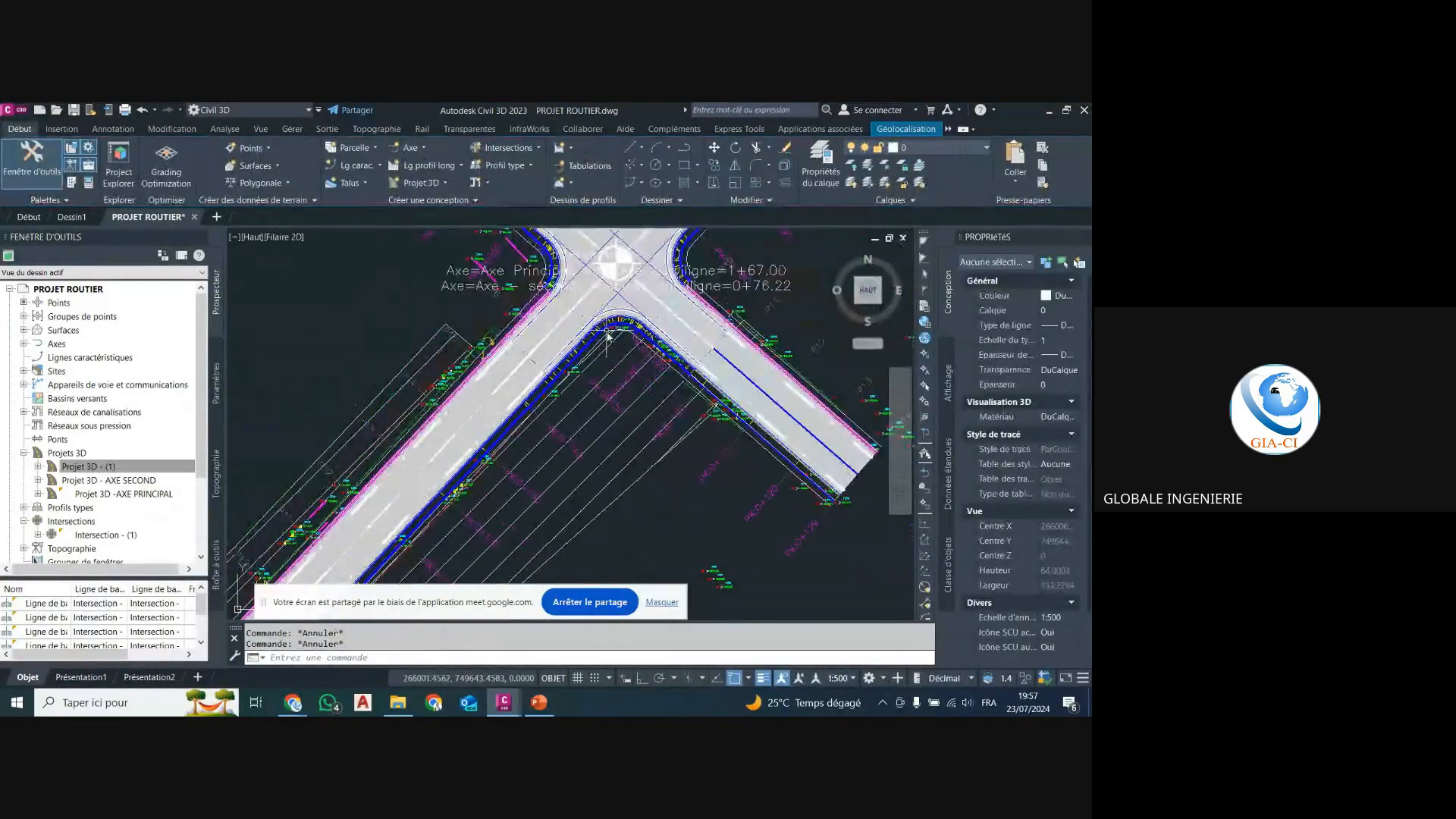
scroll(609, 335, down, 4)
scroll(630, 334, up, 6)
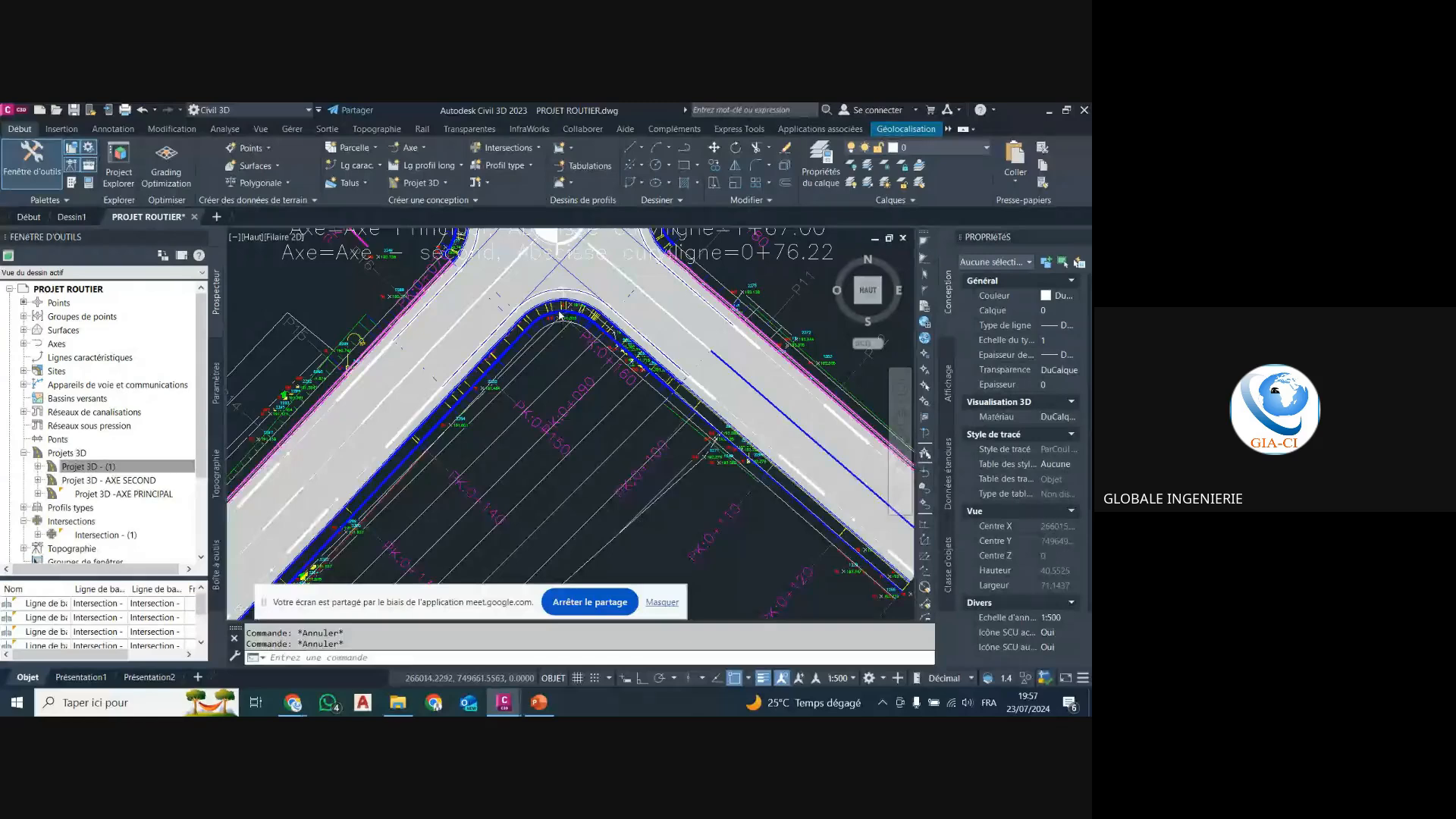
Inspect the carriageways, ditch lines and kerb lines along the main and secondary road arms around the intersection.
scroll(554, 315, down, 5)
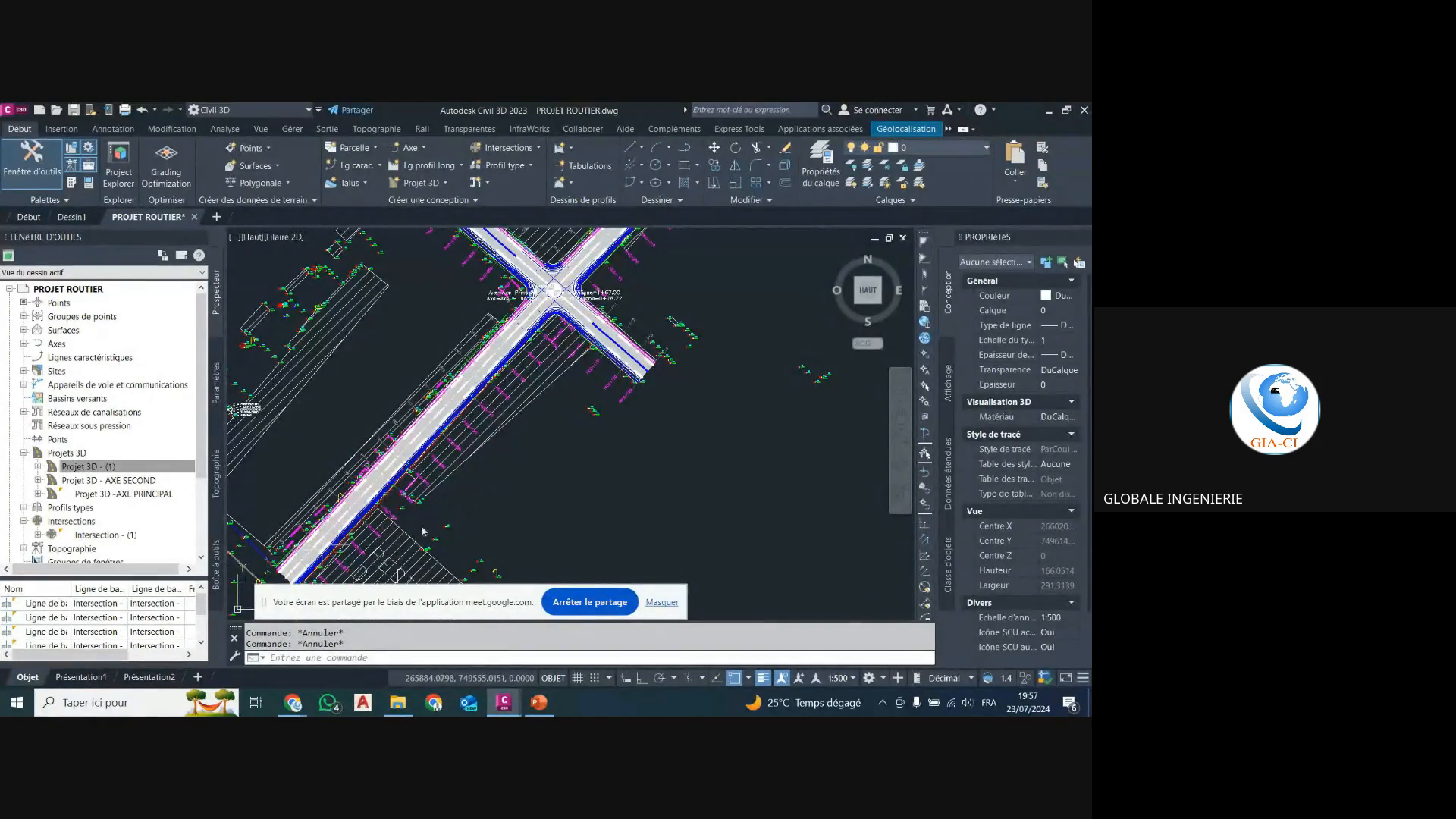
scroll(491, 263, up, 4)
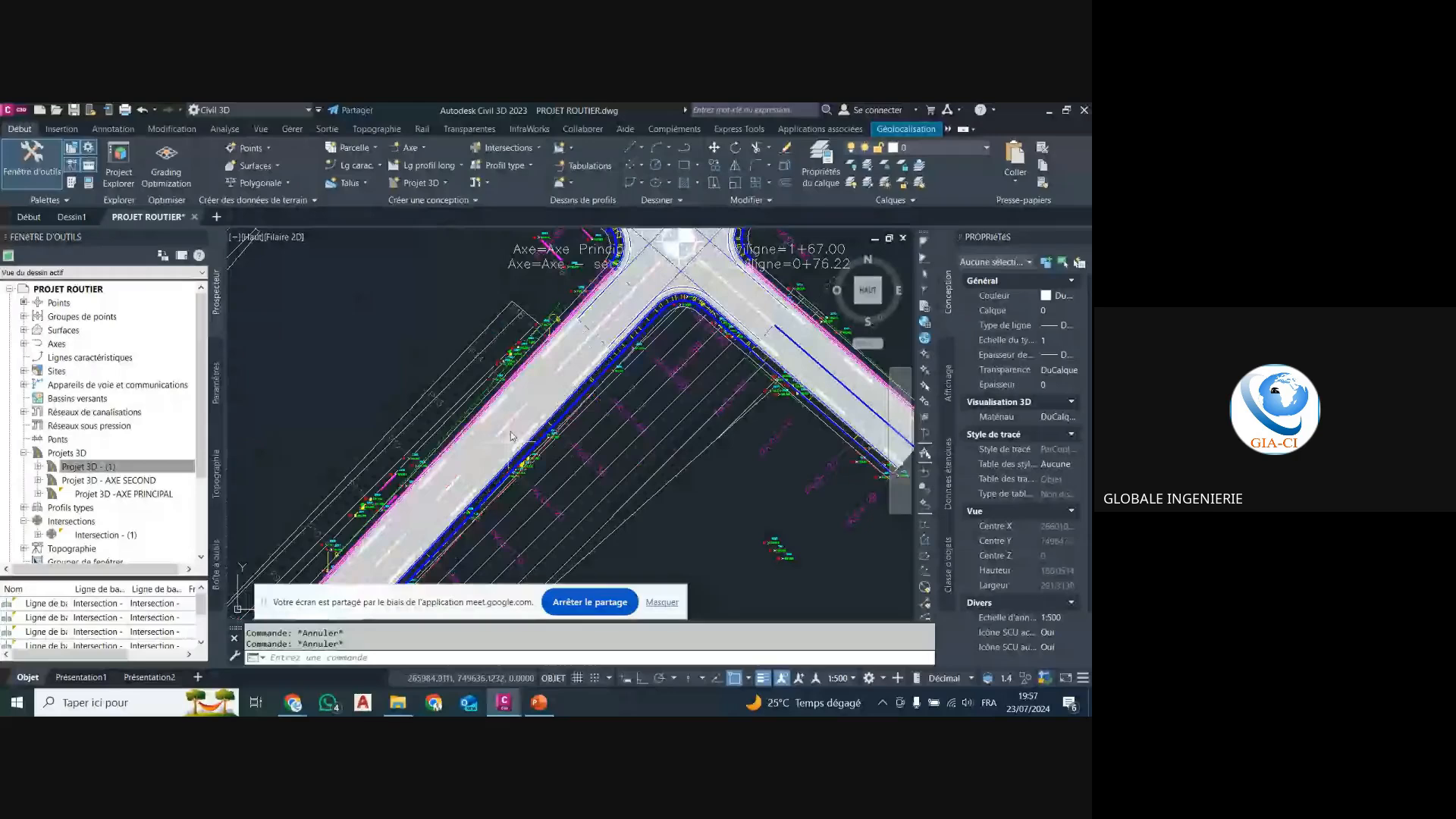
scroll(448, 439, up, 3)
scroll(447, 439, down, 4)
scroll(474, 482, up, 2)
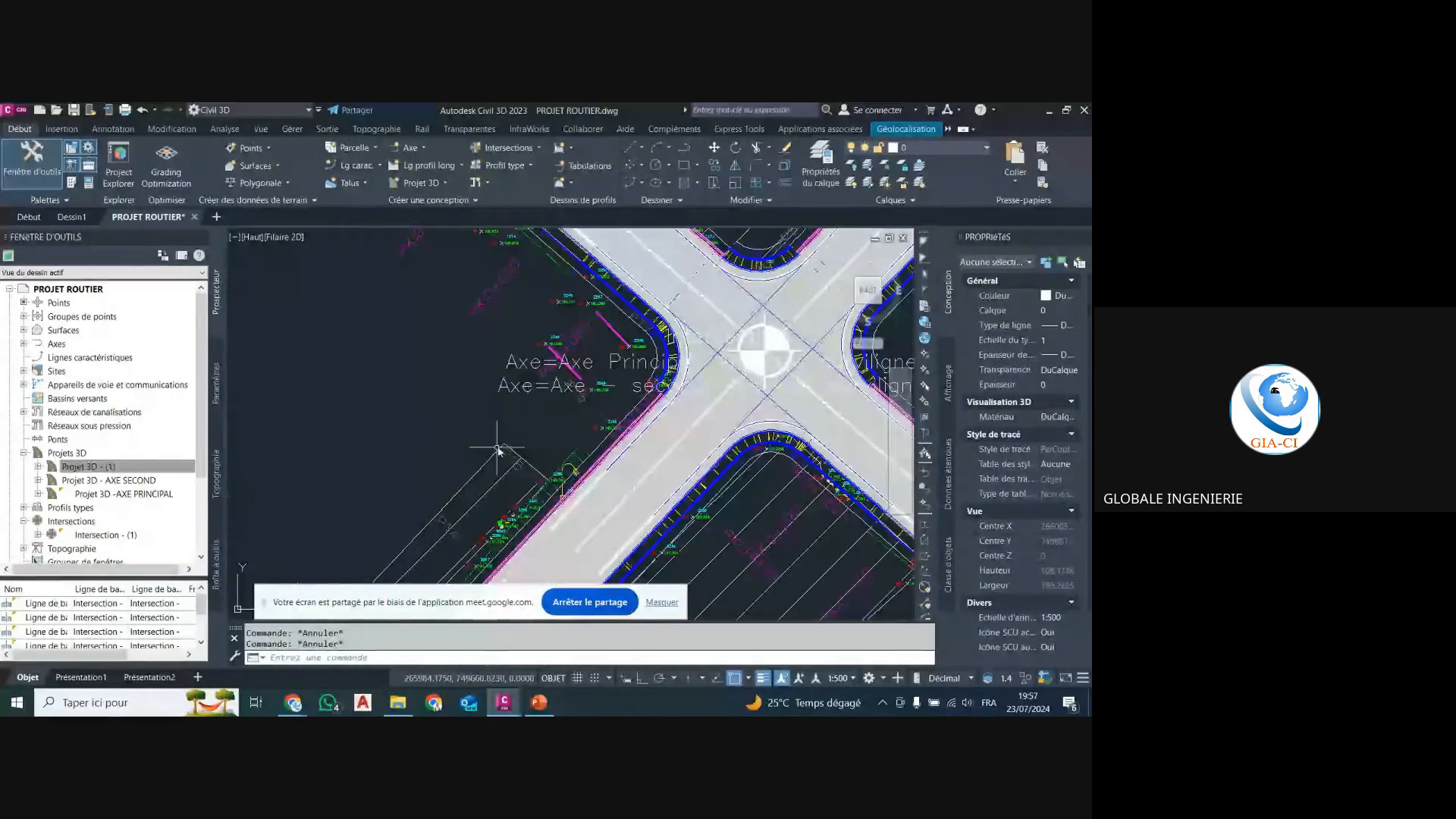
scroll(618, 357, down, 3)
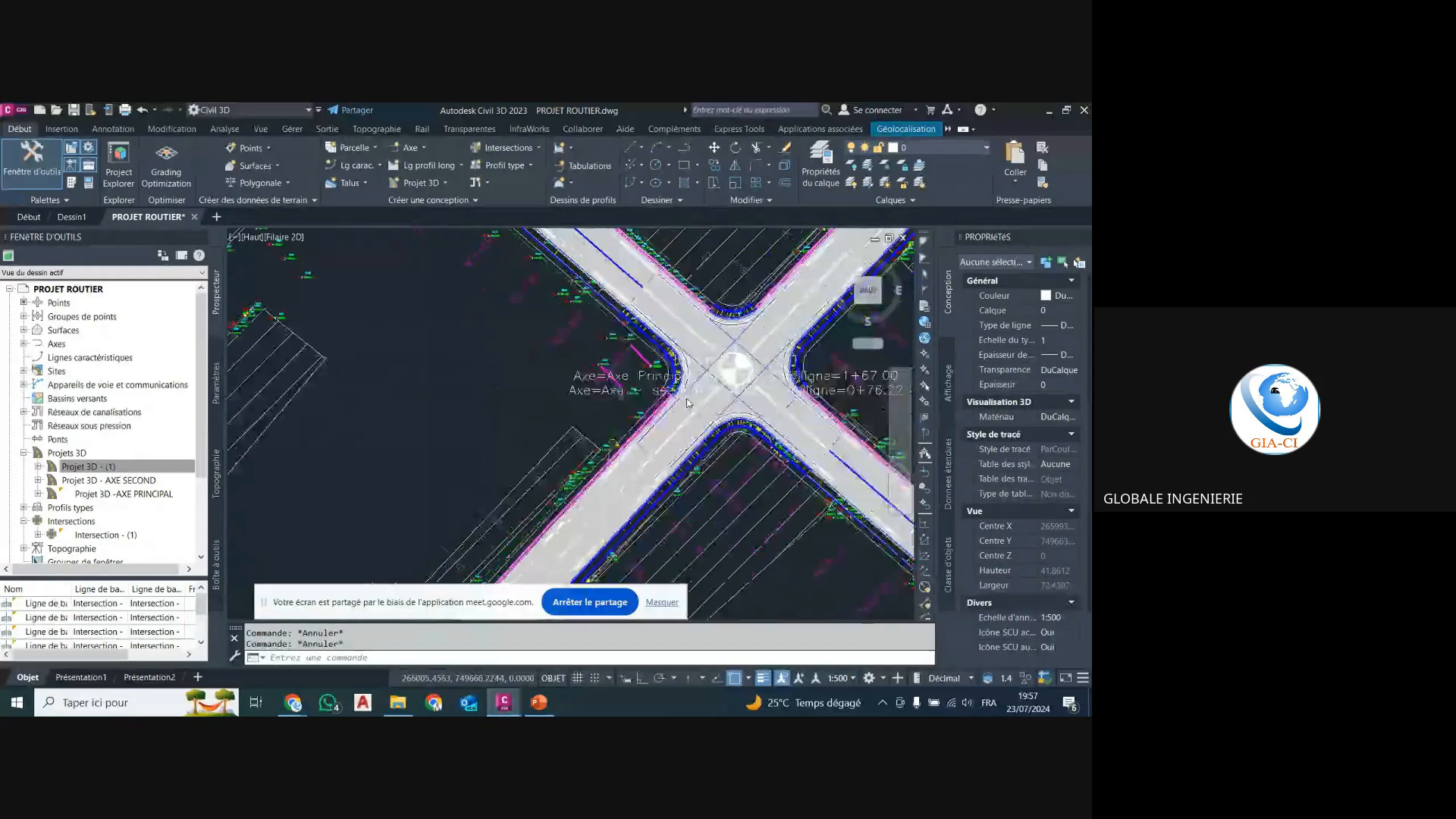
scroll(485, 349, up, 2)
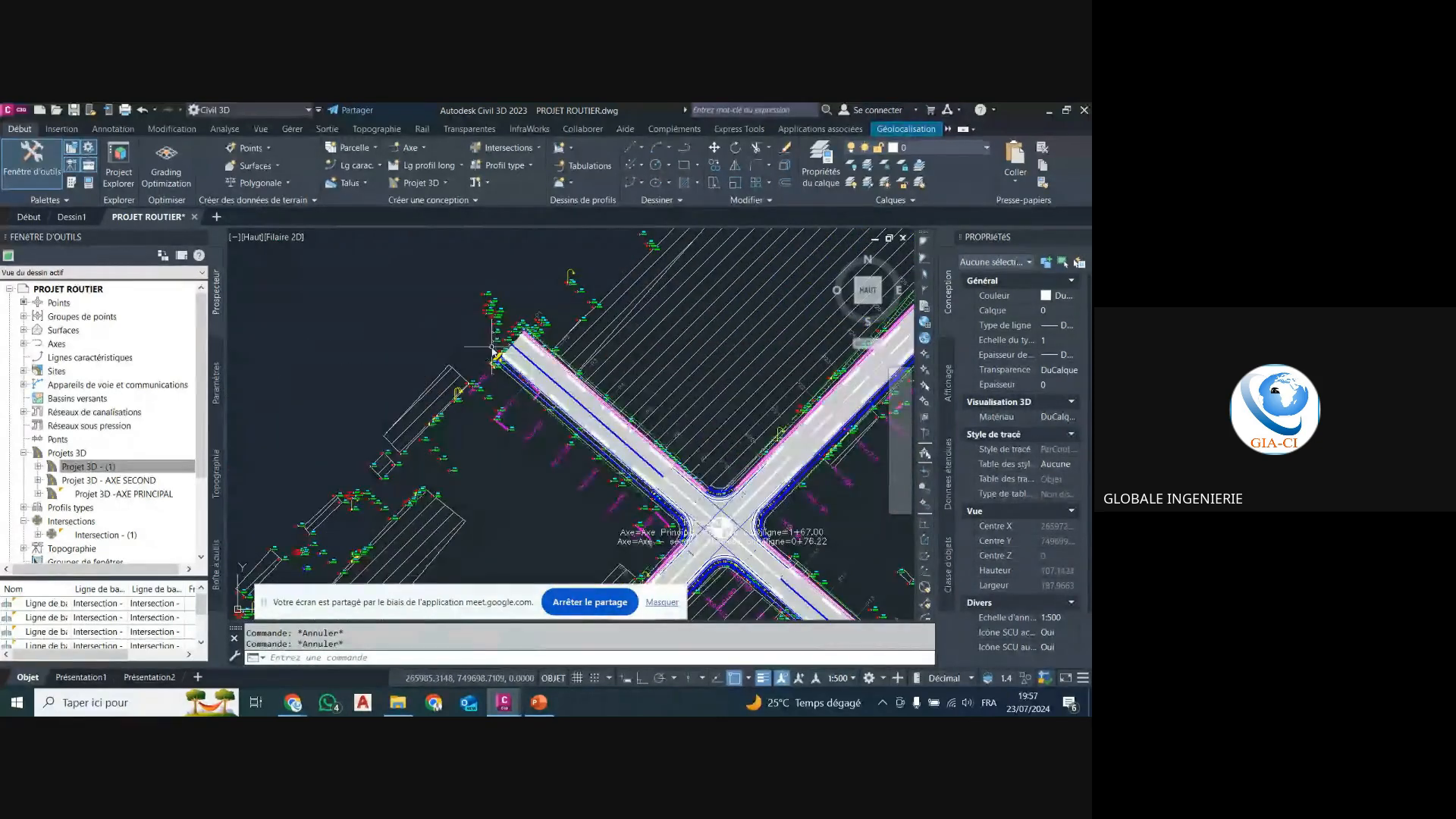
scroll(491, 296, up, 3)
scroll(470, 299, down, 3)
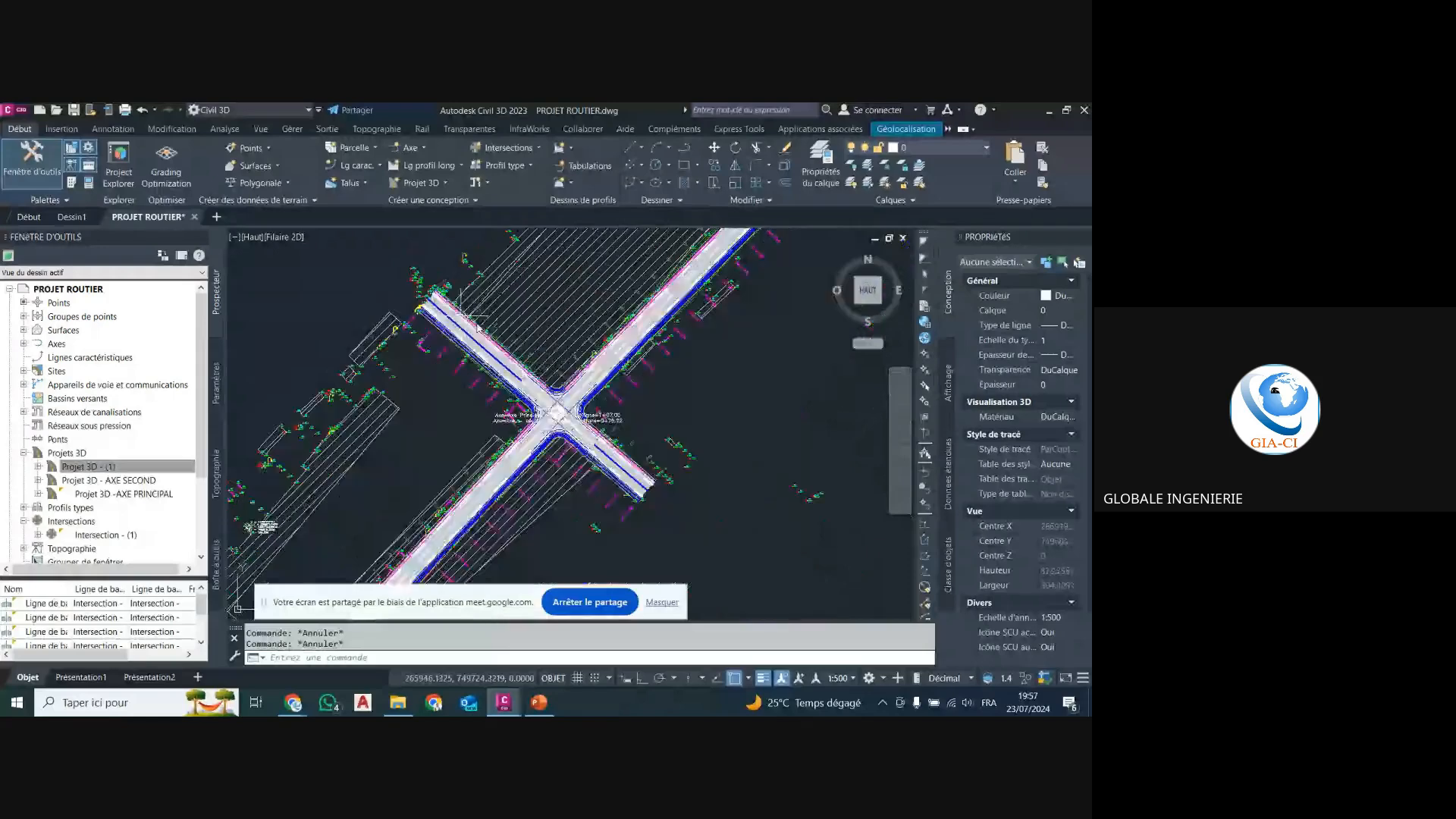
scroll(578, 410, up, 3)
scroll(541, 468, down, 4)
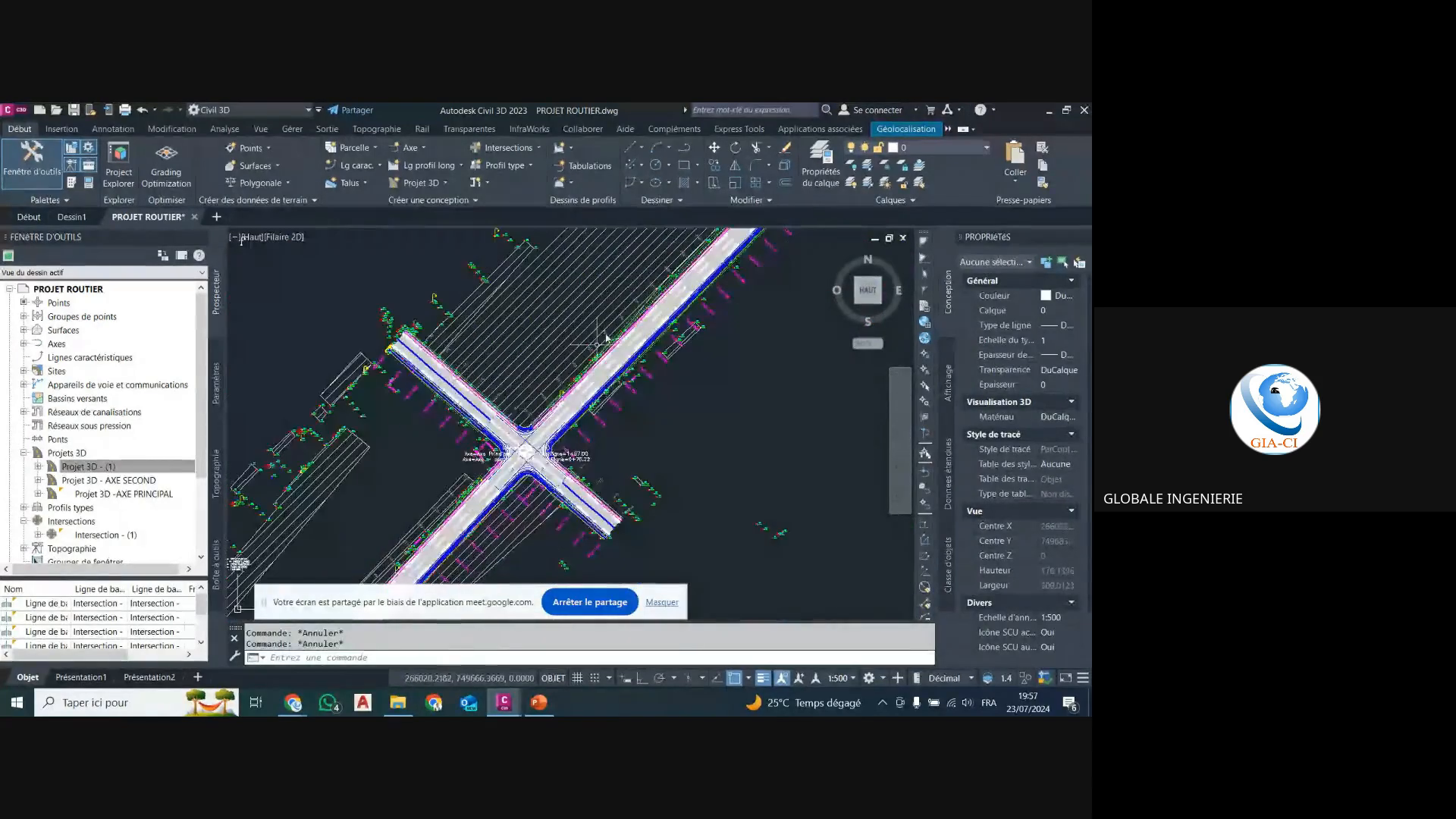
scroll(535, 459, up, 4)
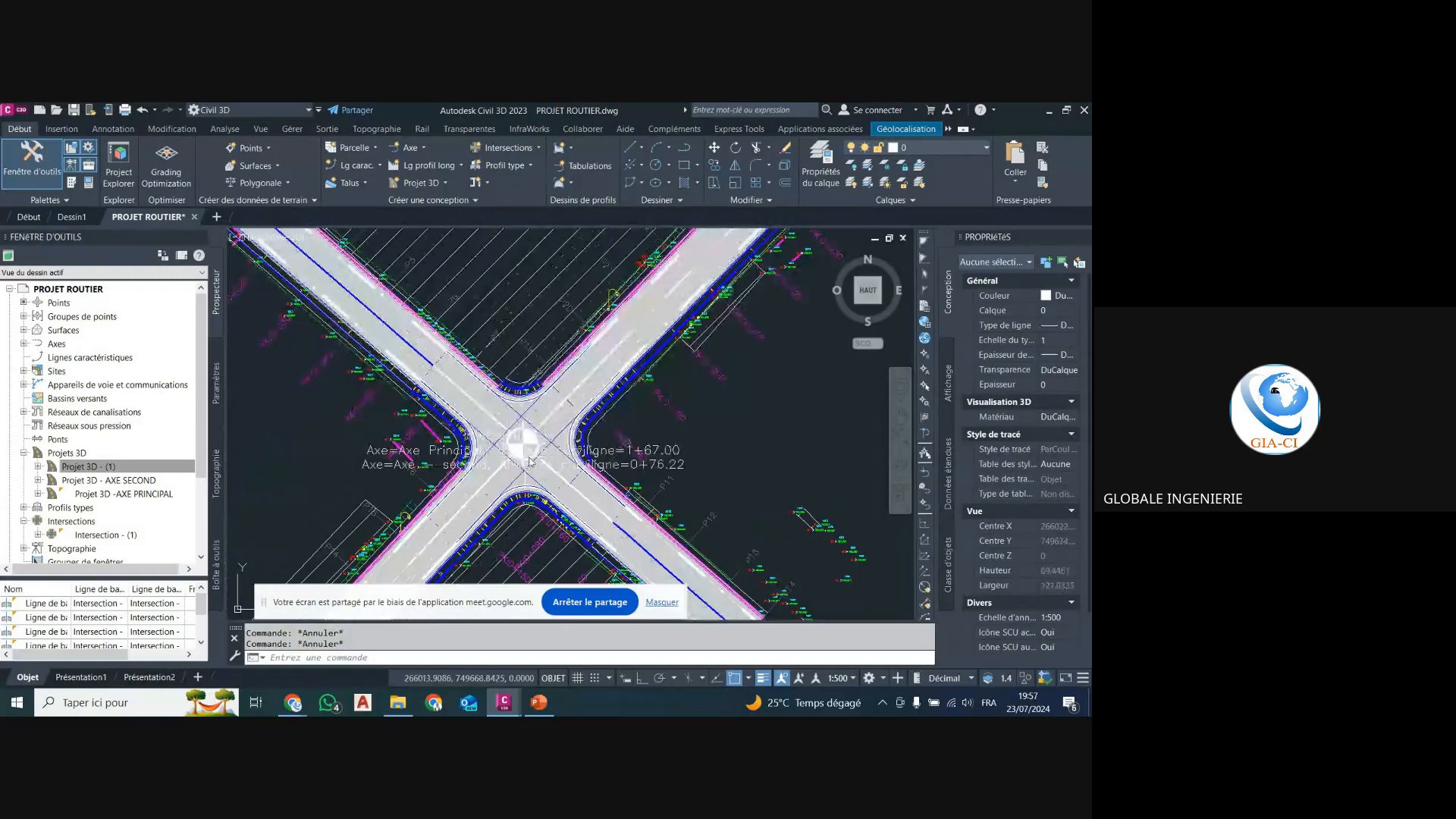
Examine the intersection's corner curves up close and read the details of the outer corridor feature line at the eastern corner.
scroll(573, 463, up, 3)
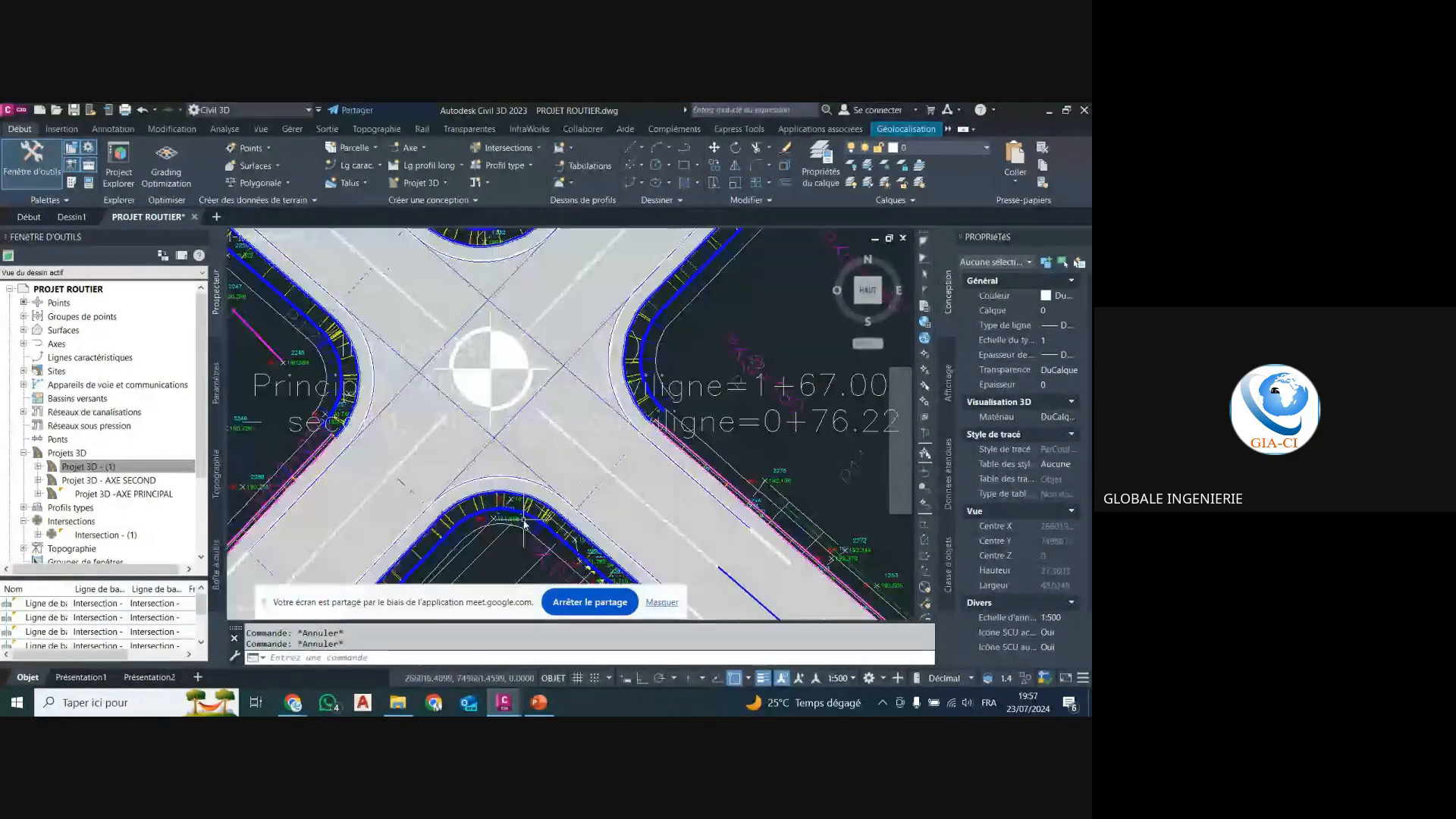
scroll(620, 387, down, 1)
scroll(619, 384, down, 2)
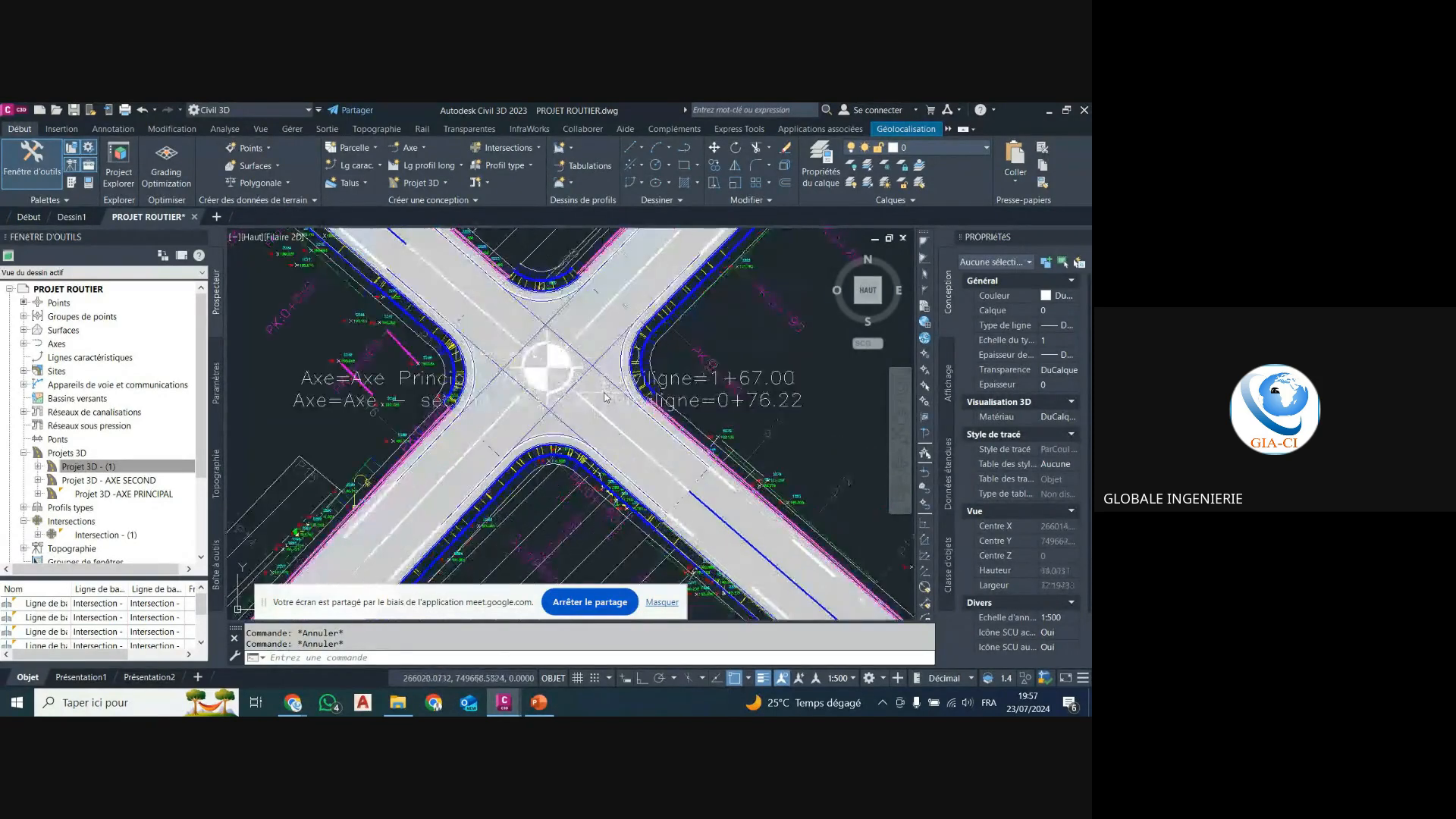
scroll(604, 391, up, 2)
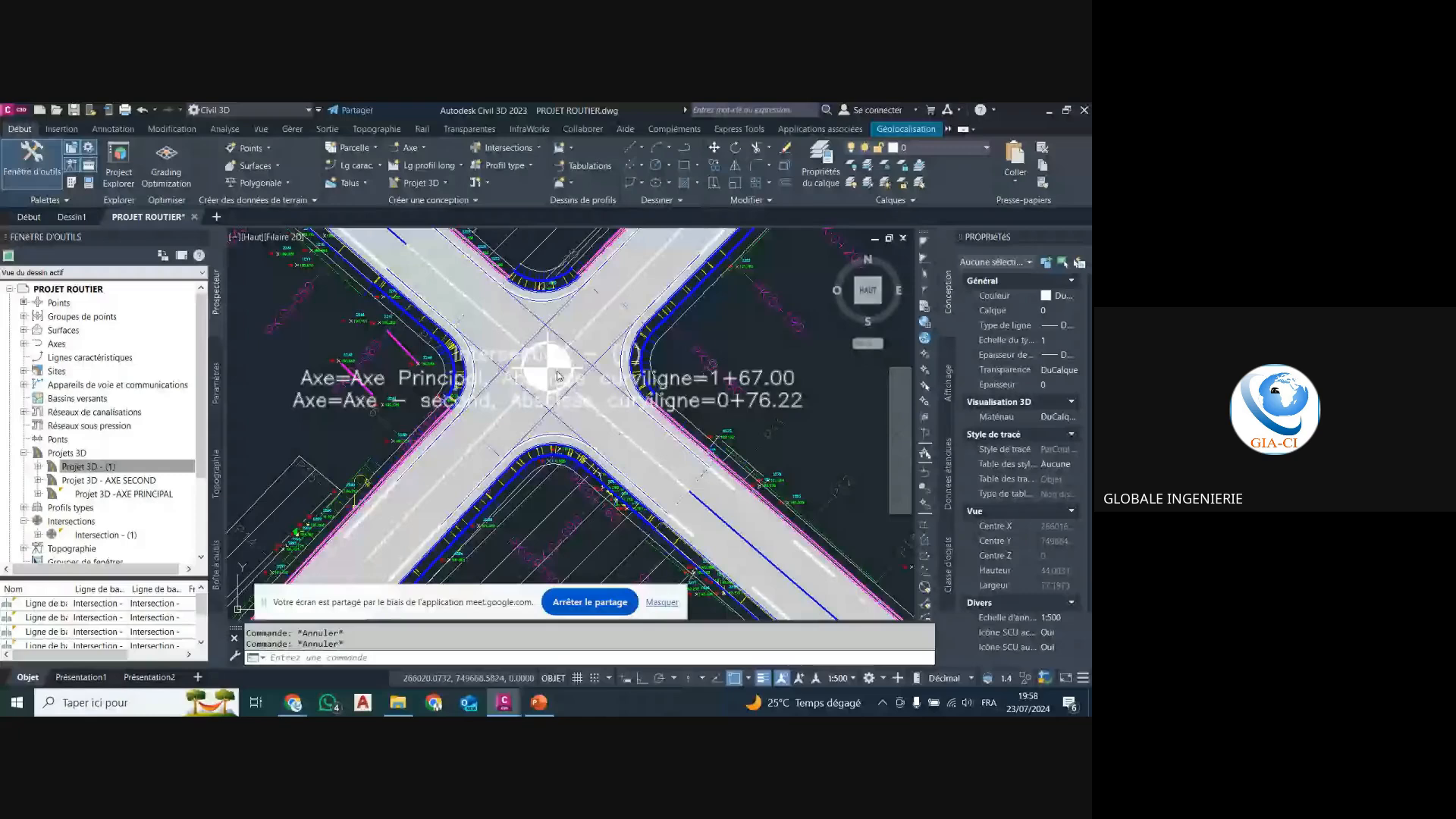
scroll(558, 363, down, 3)
scroll(532, 327, up, 2)
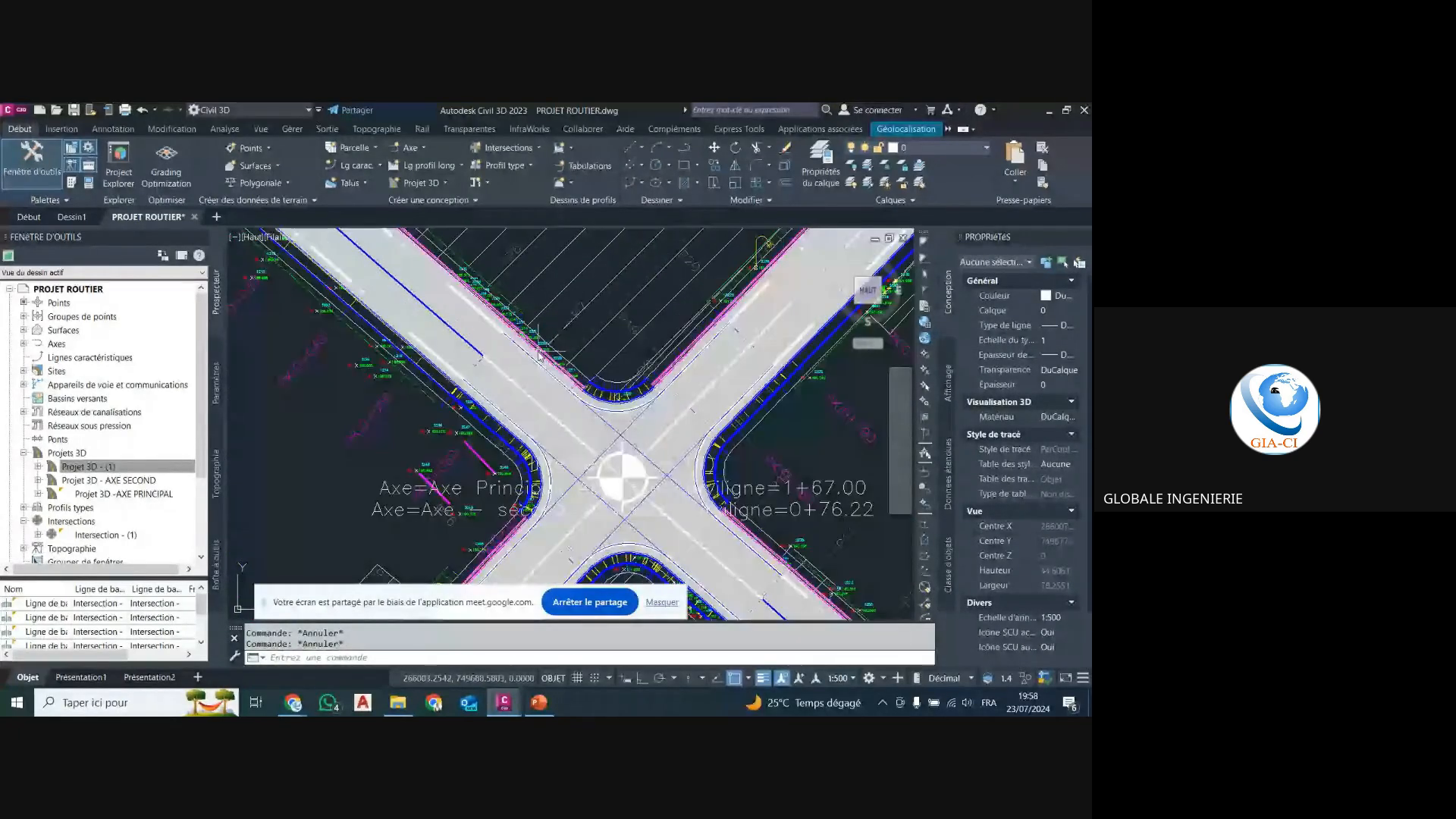
scroll(581, 391, down, 3)
scroll(582, 395, up, 5)
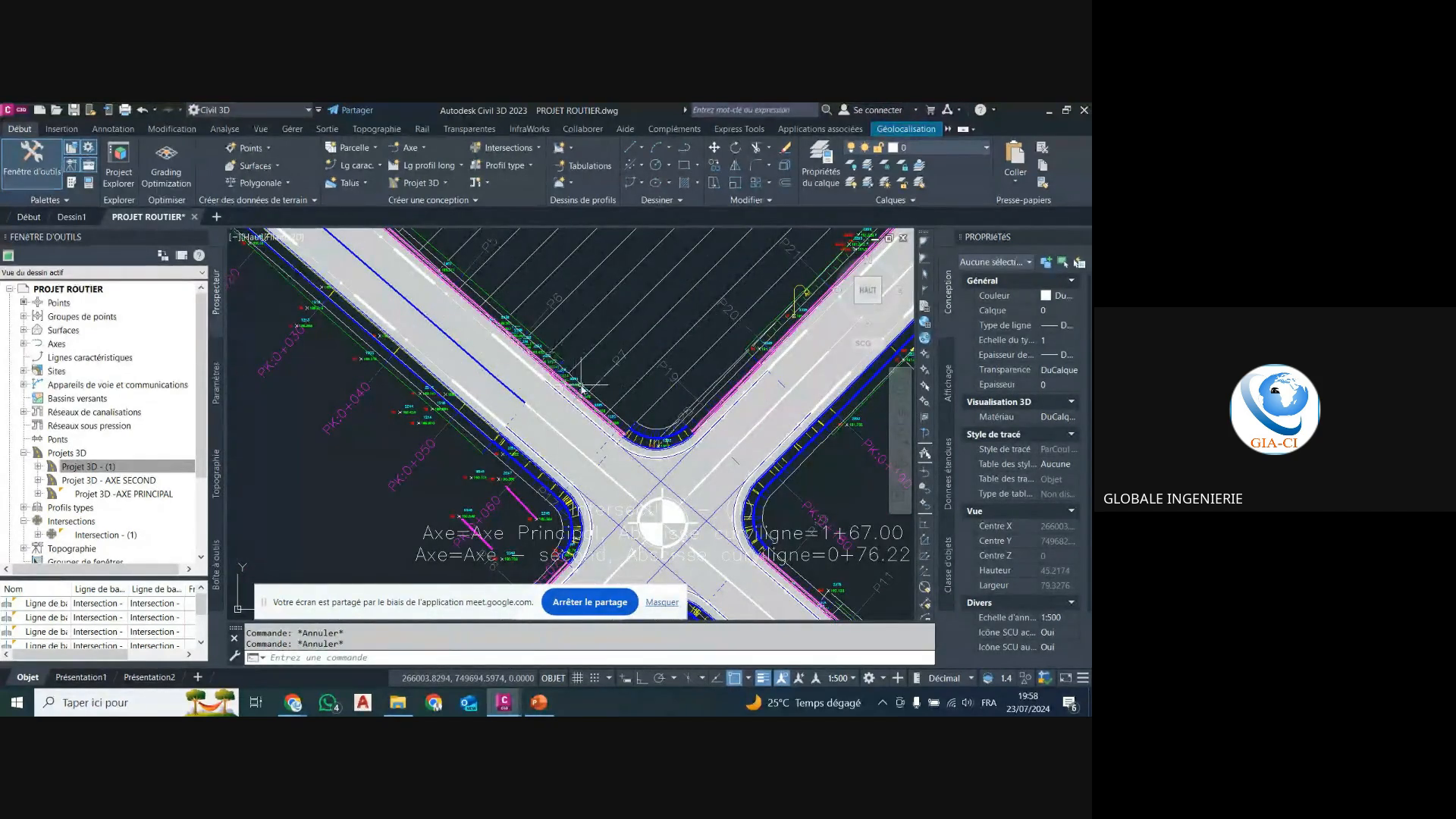
scroll(563, 362, down, 4)
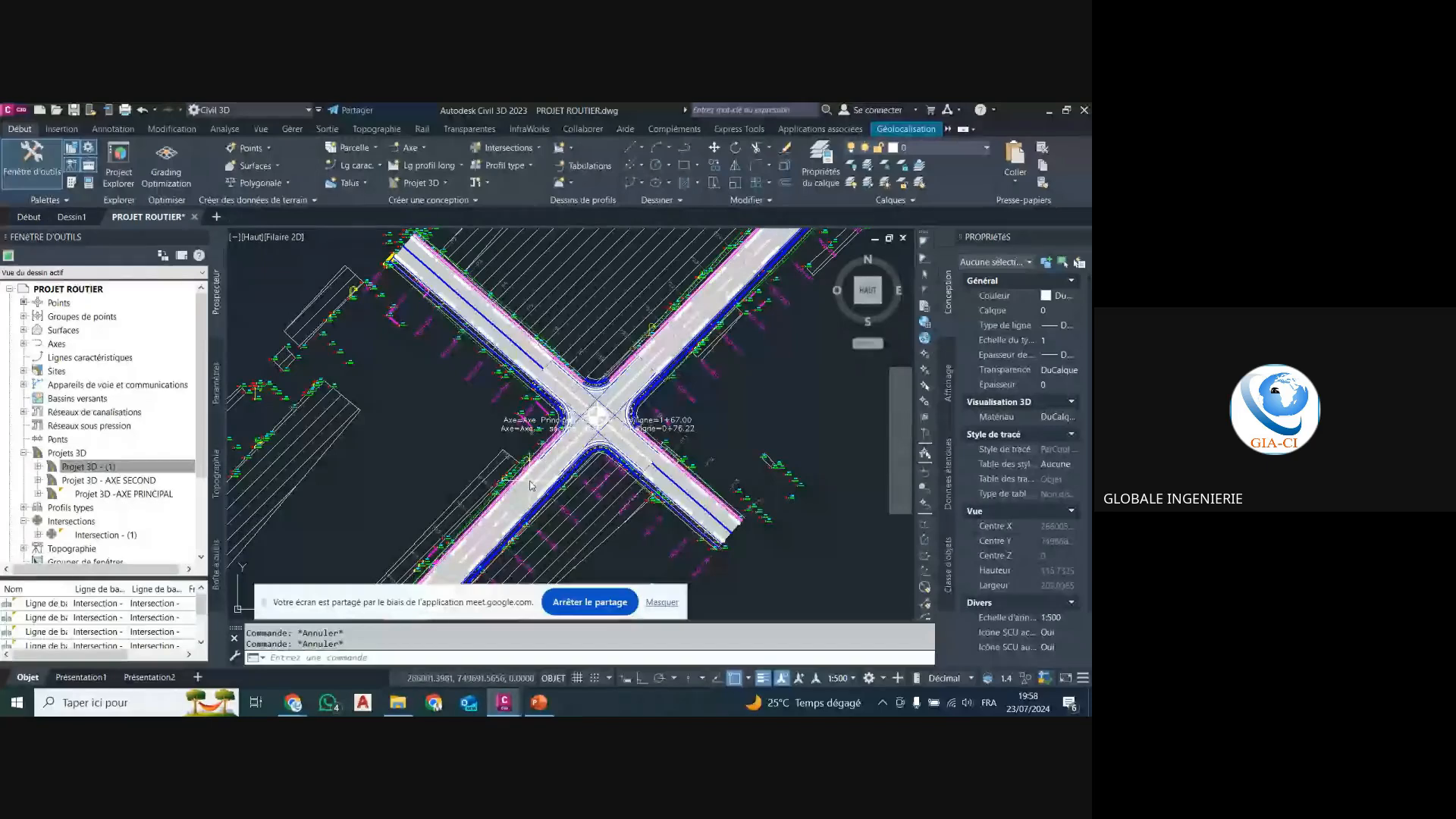
scroll(601, 393, up, 2)
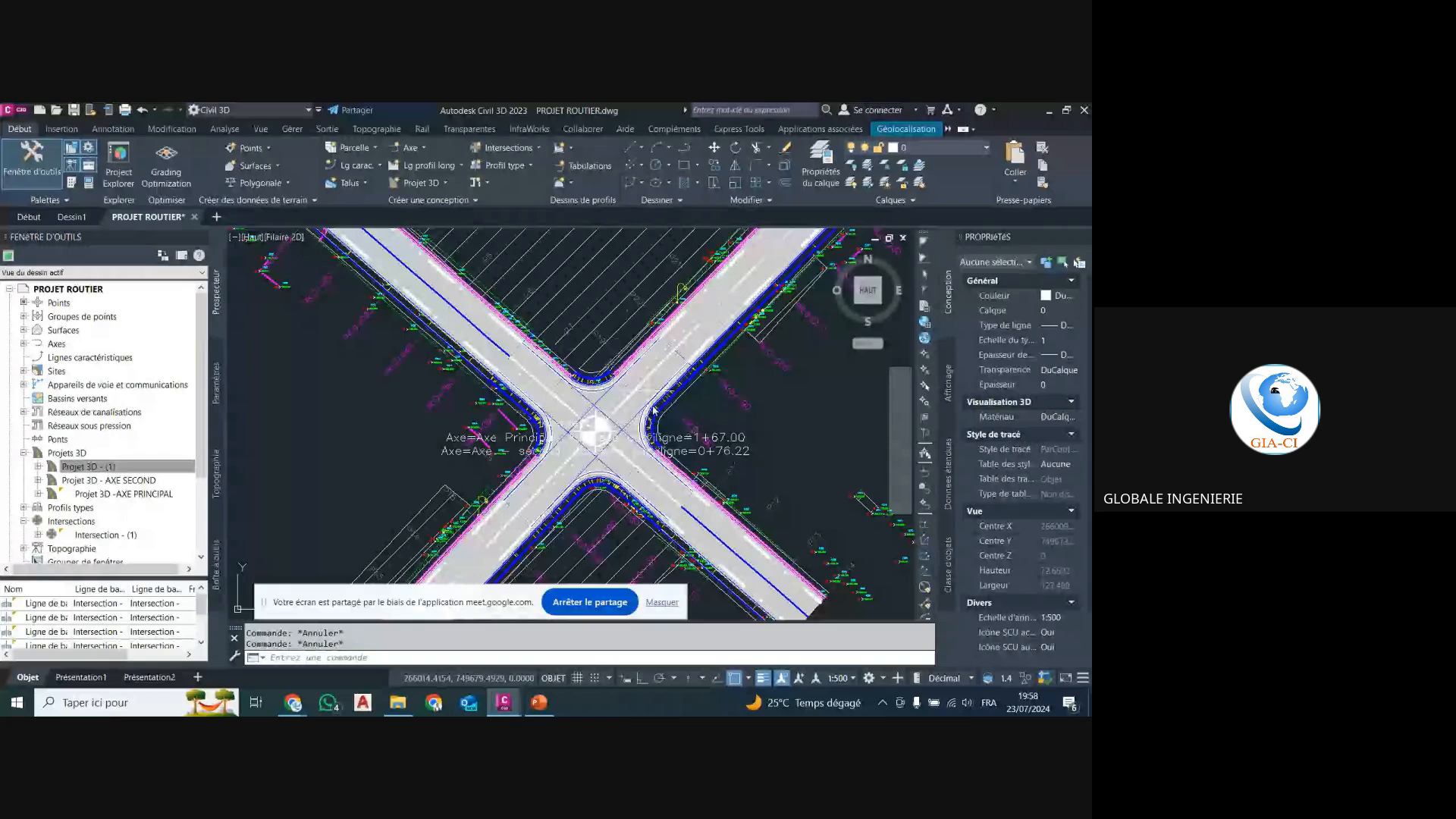
scroll(660, 379, up, 3)
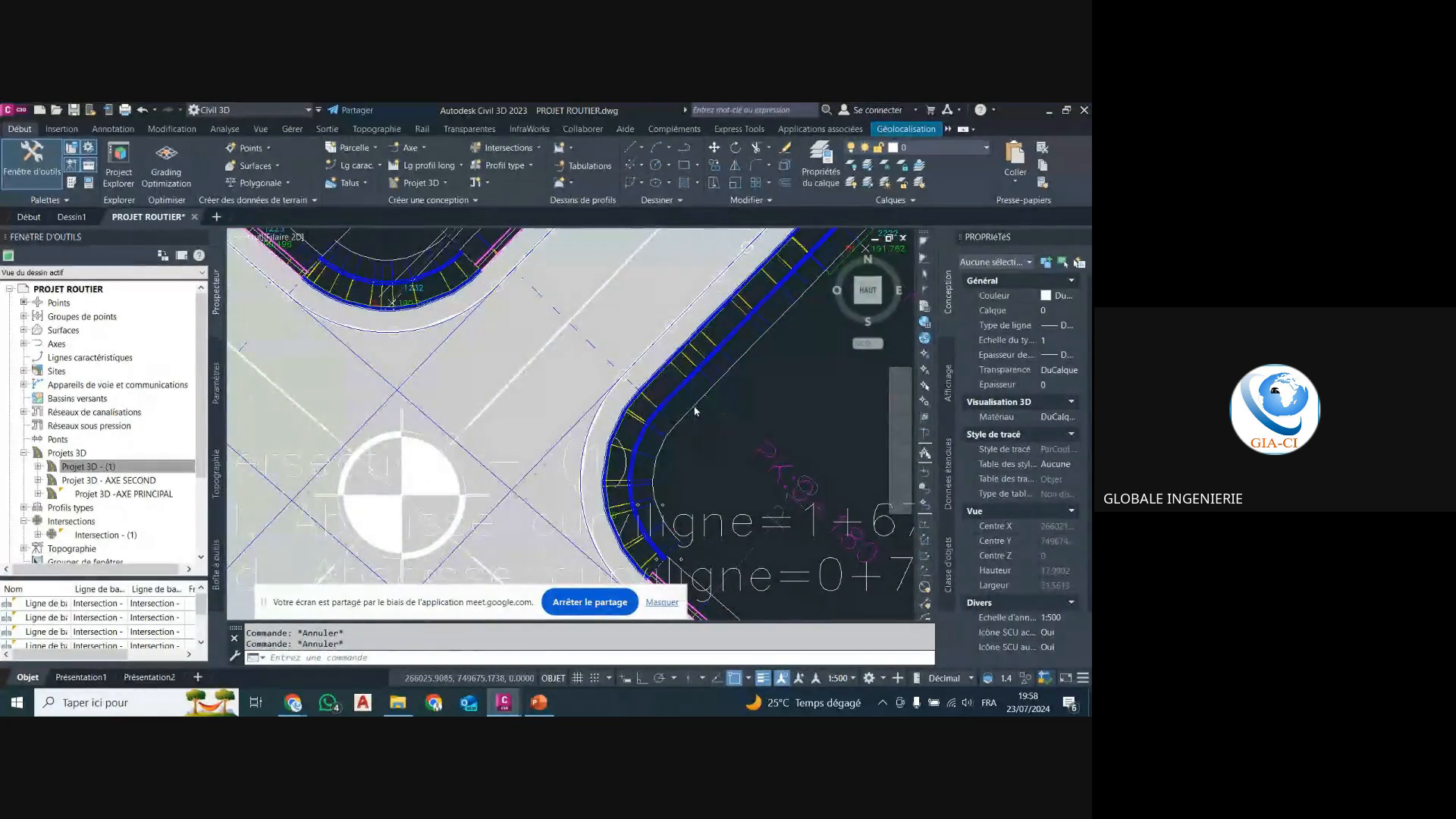
scroll(693, 410, up, 2)
mouse_move(692, 406)
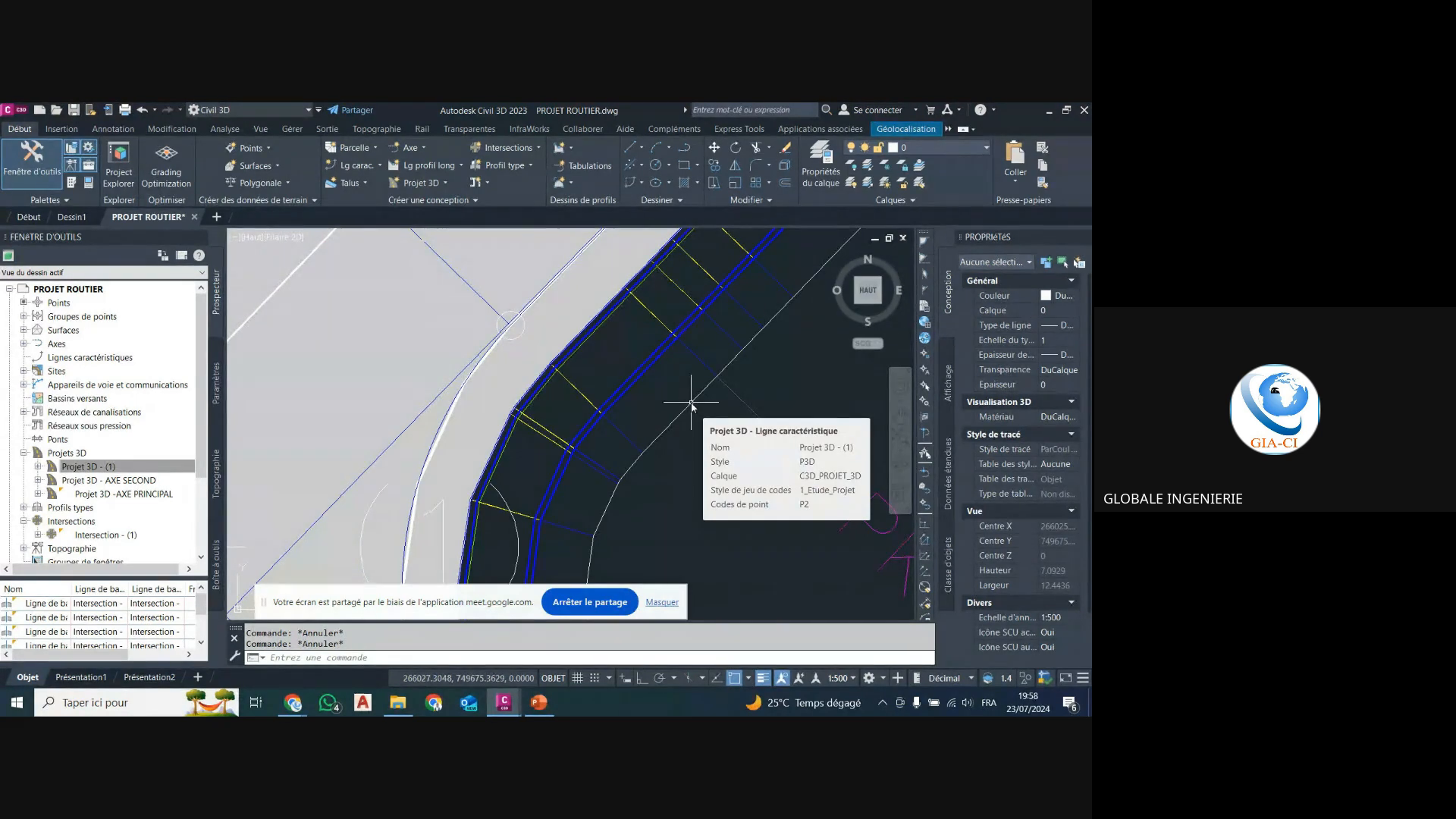
Review the whole intersection again, comparing the ditch and kerb lines along the secondary road's northwest arm.
scroll(692, 406, down, 5)
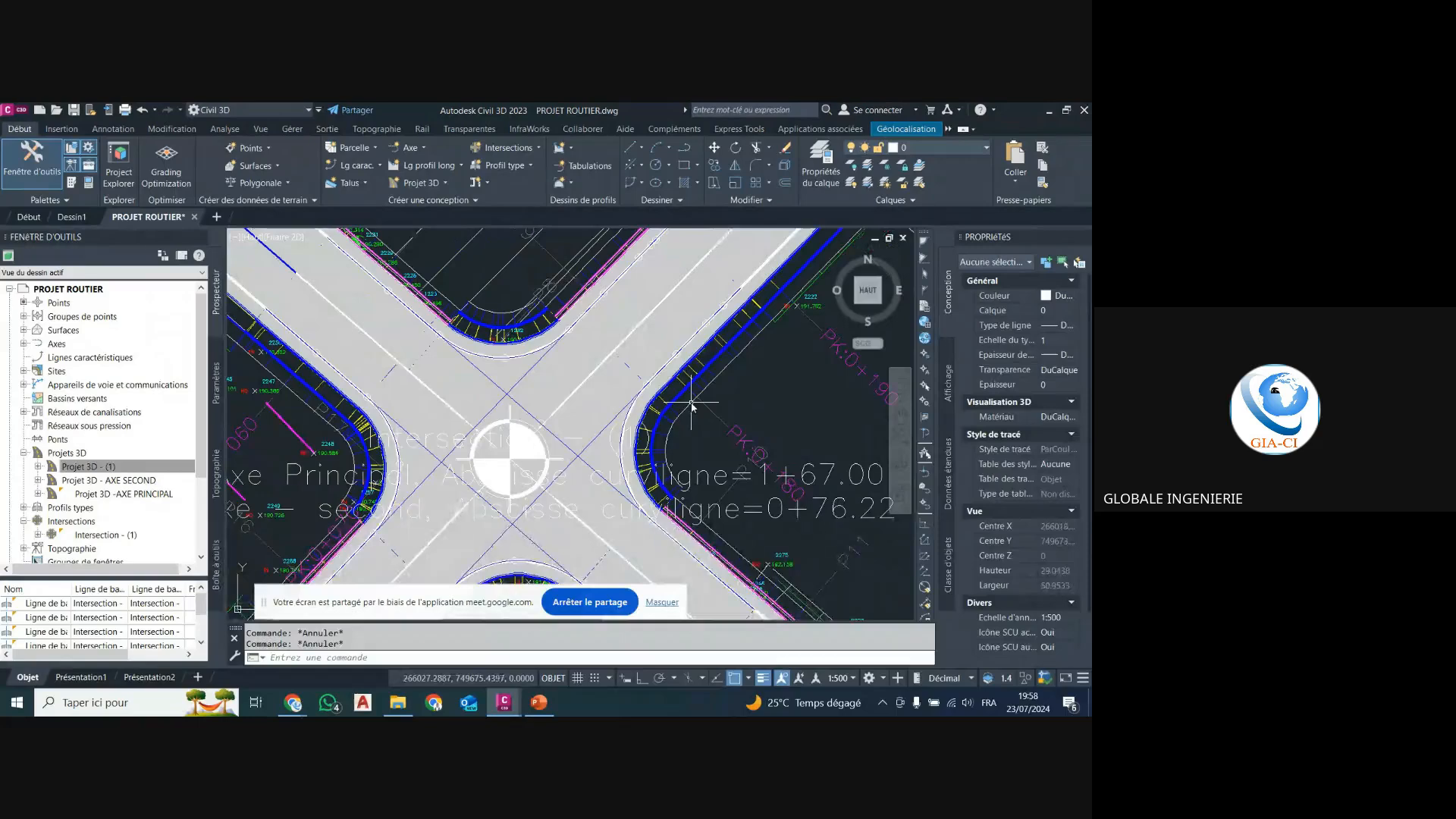
scroll(629, 379, down, 2)
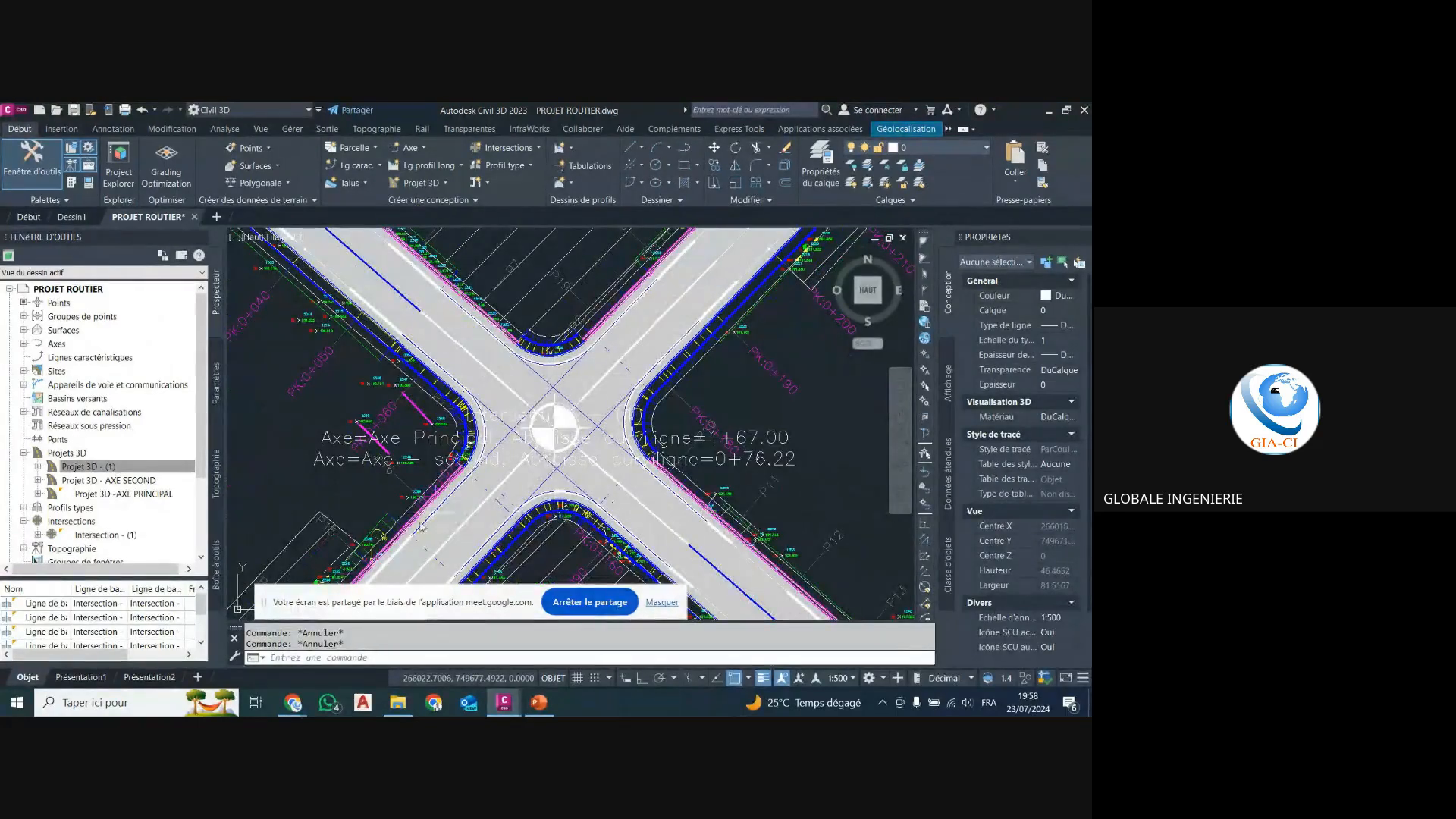
scroll(646, 264, down, 4)
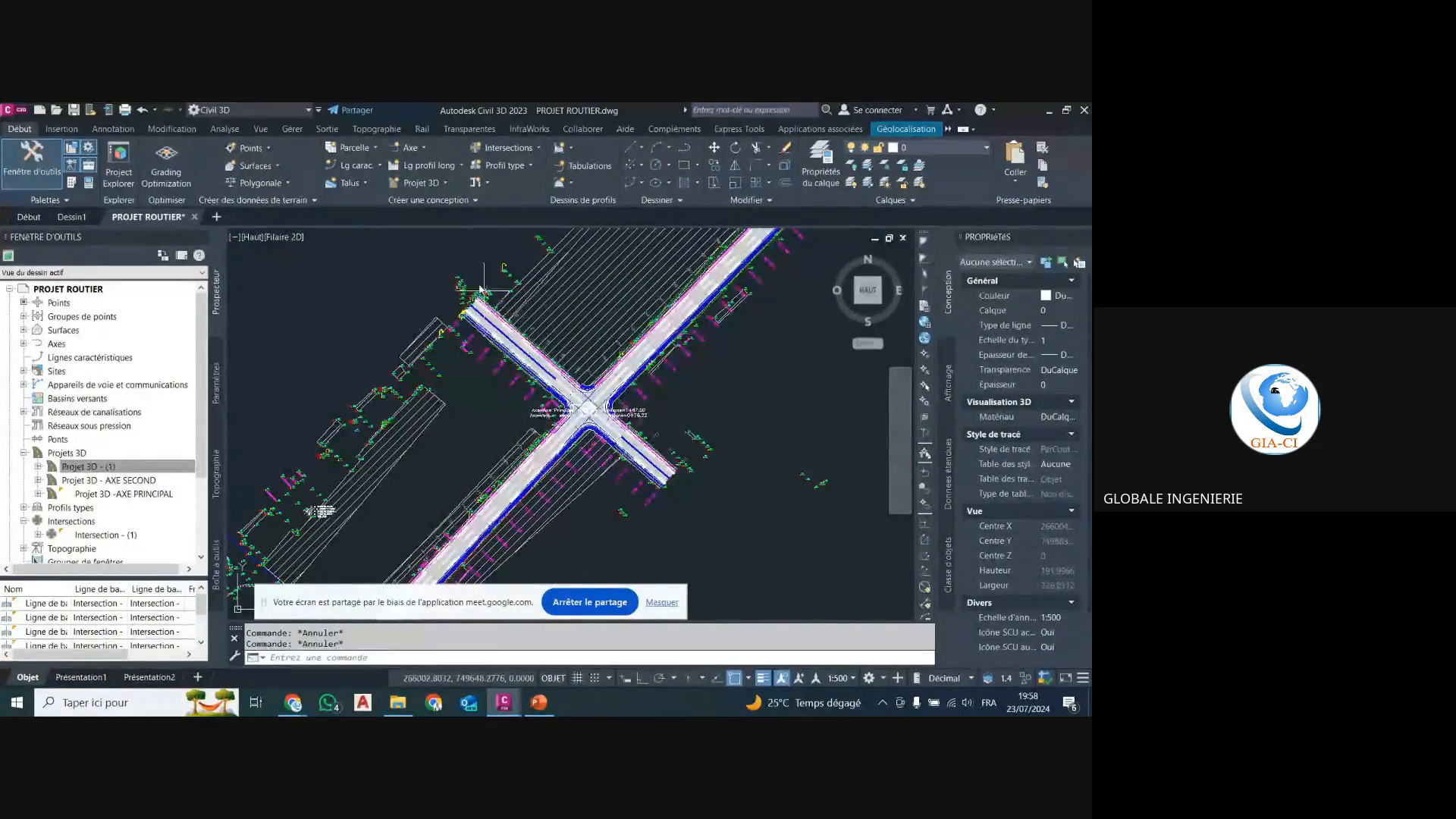
scroll(569, 430, up, 6)
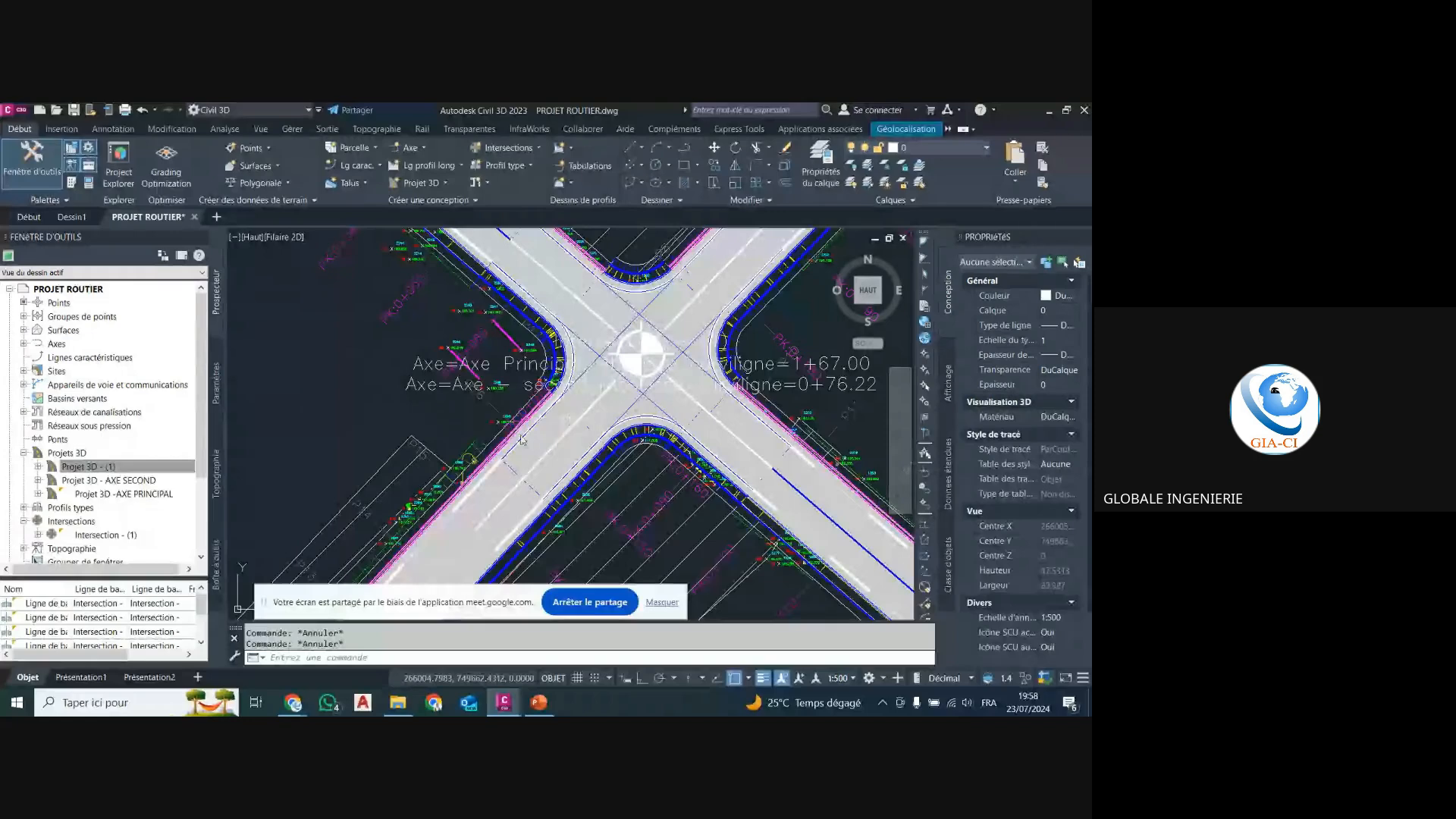
scroll(540, 406, down, 4)
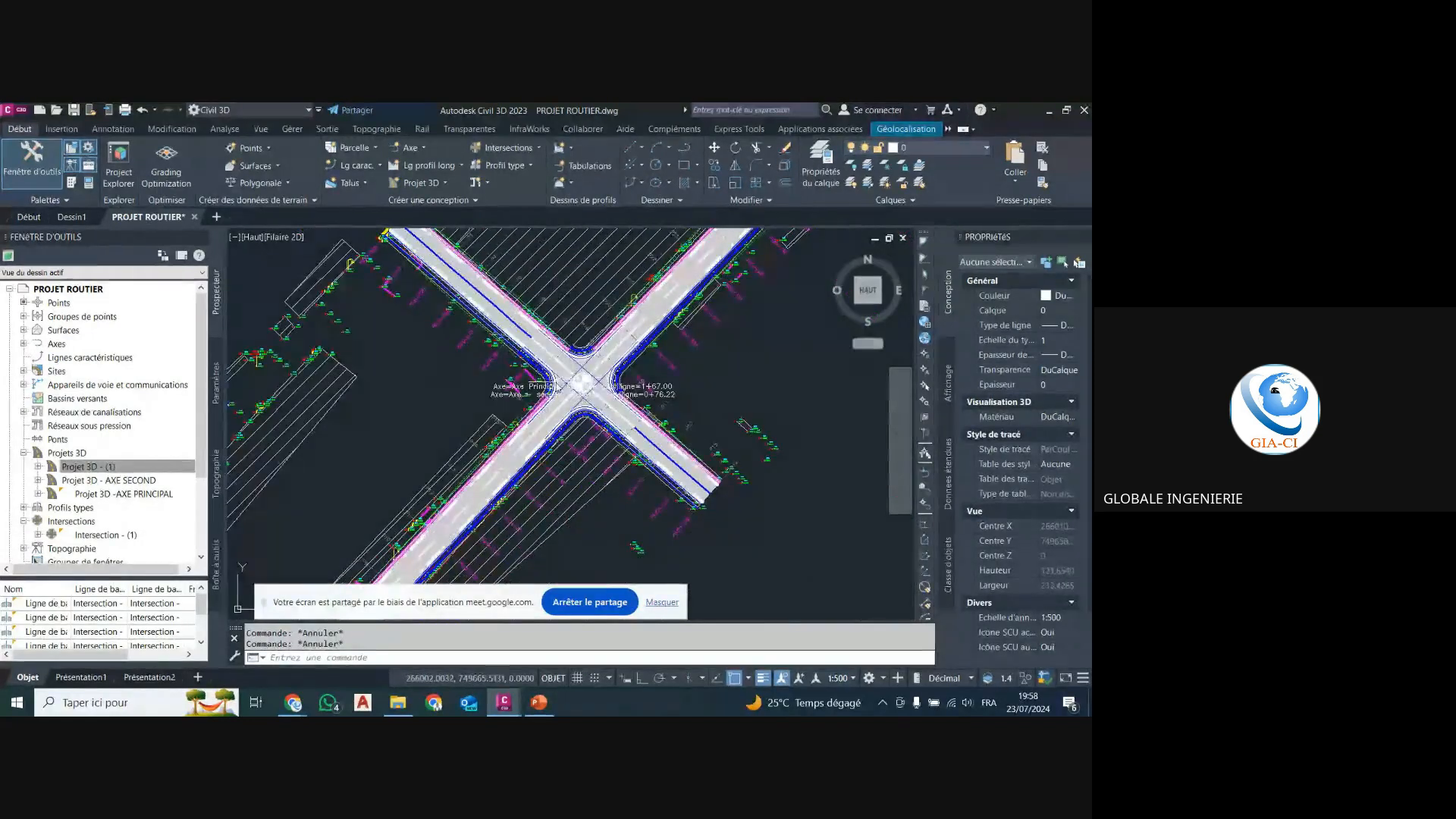
scroll(540, 339, up, 10)
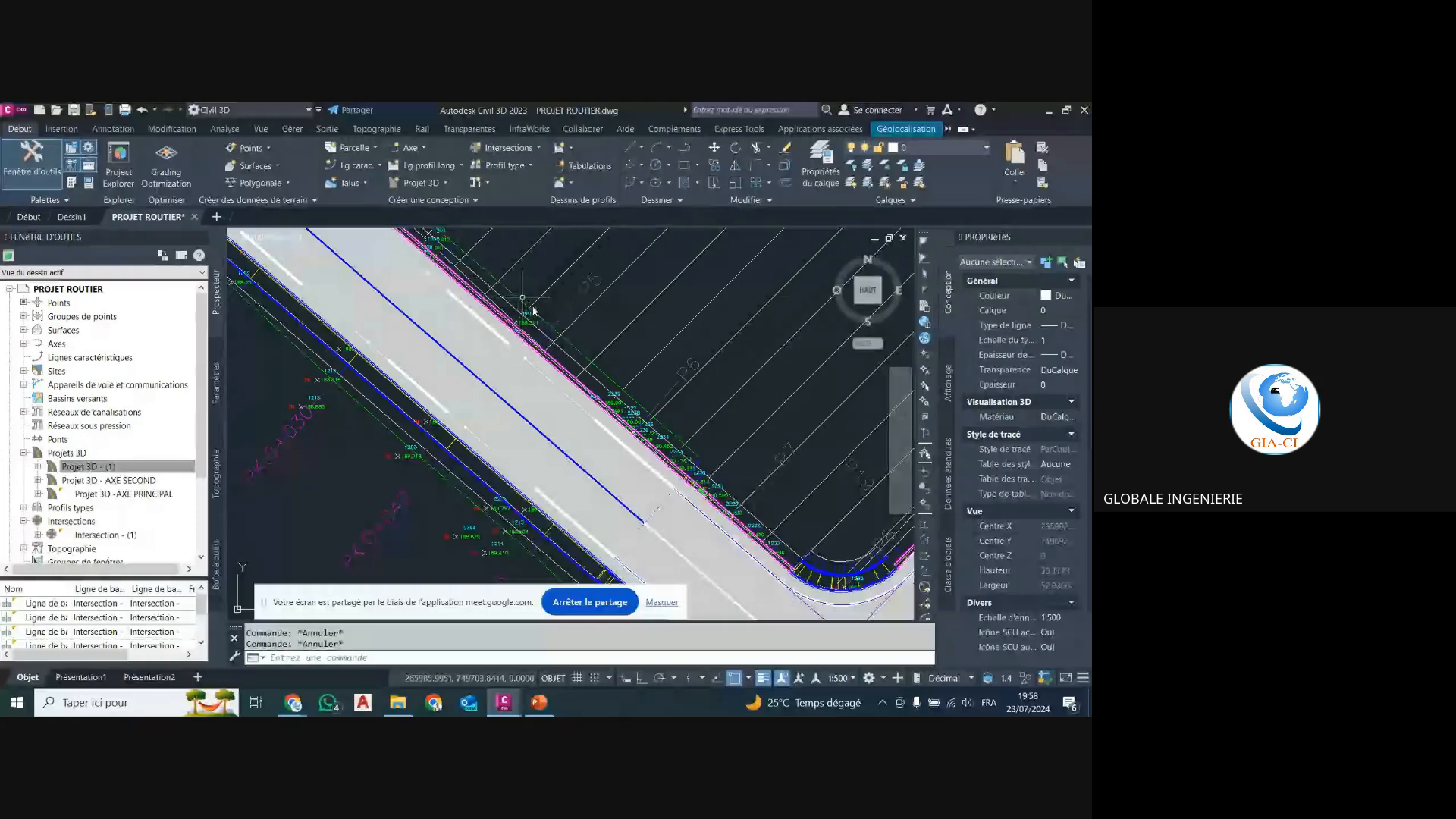
scroll(549, 329, down, 5)
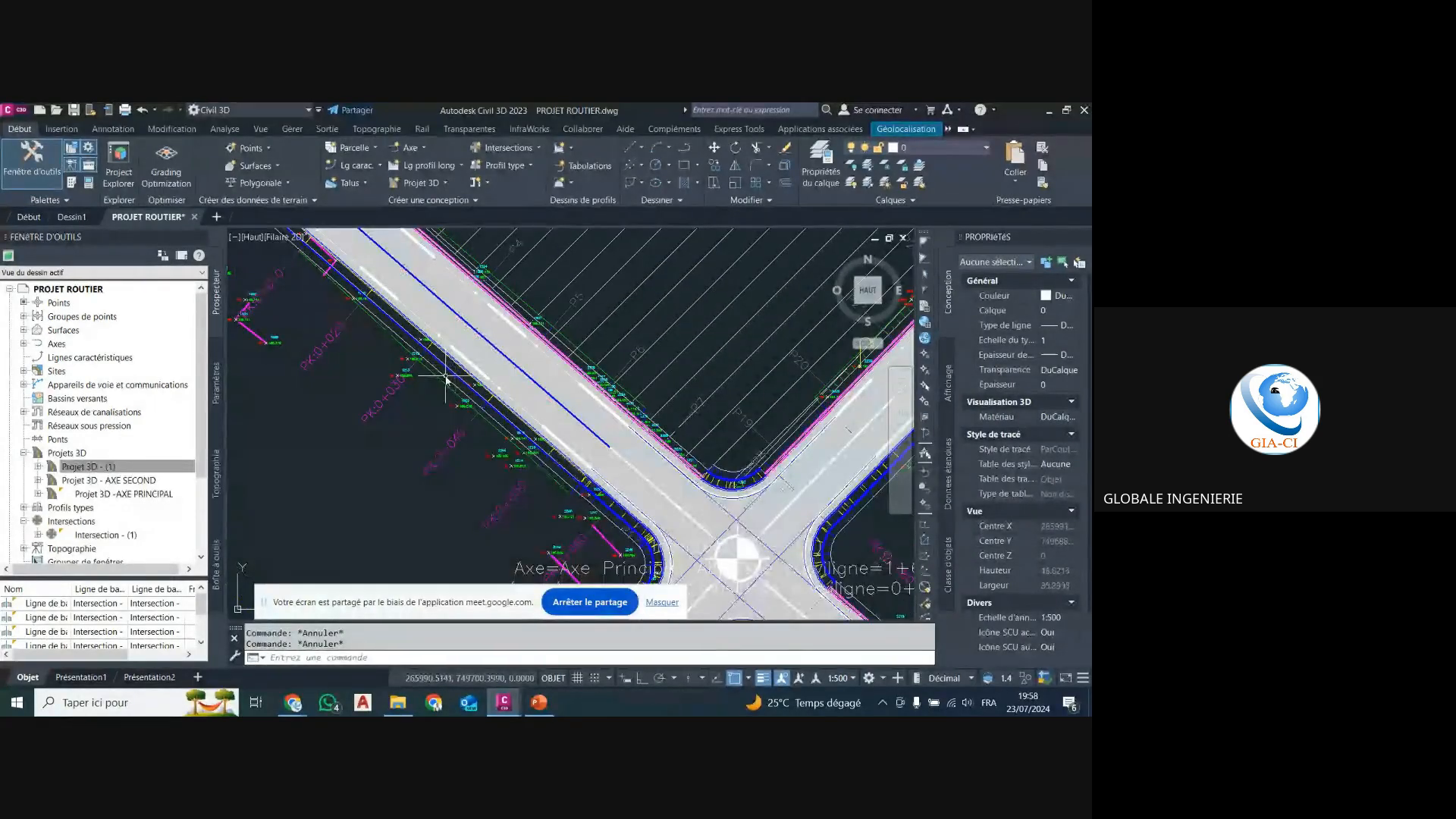
scroll(446, 378, up, 3)
scroll(455, 371, down, 4)
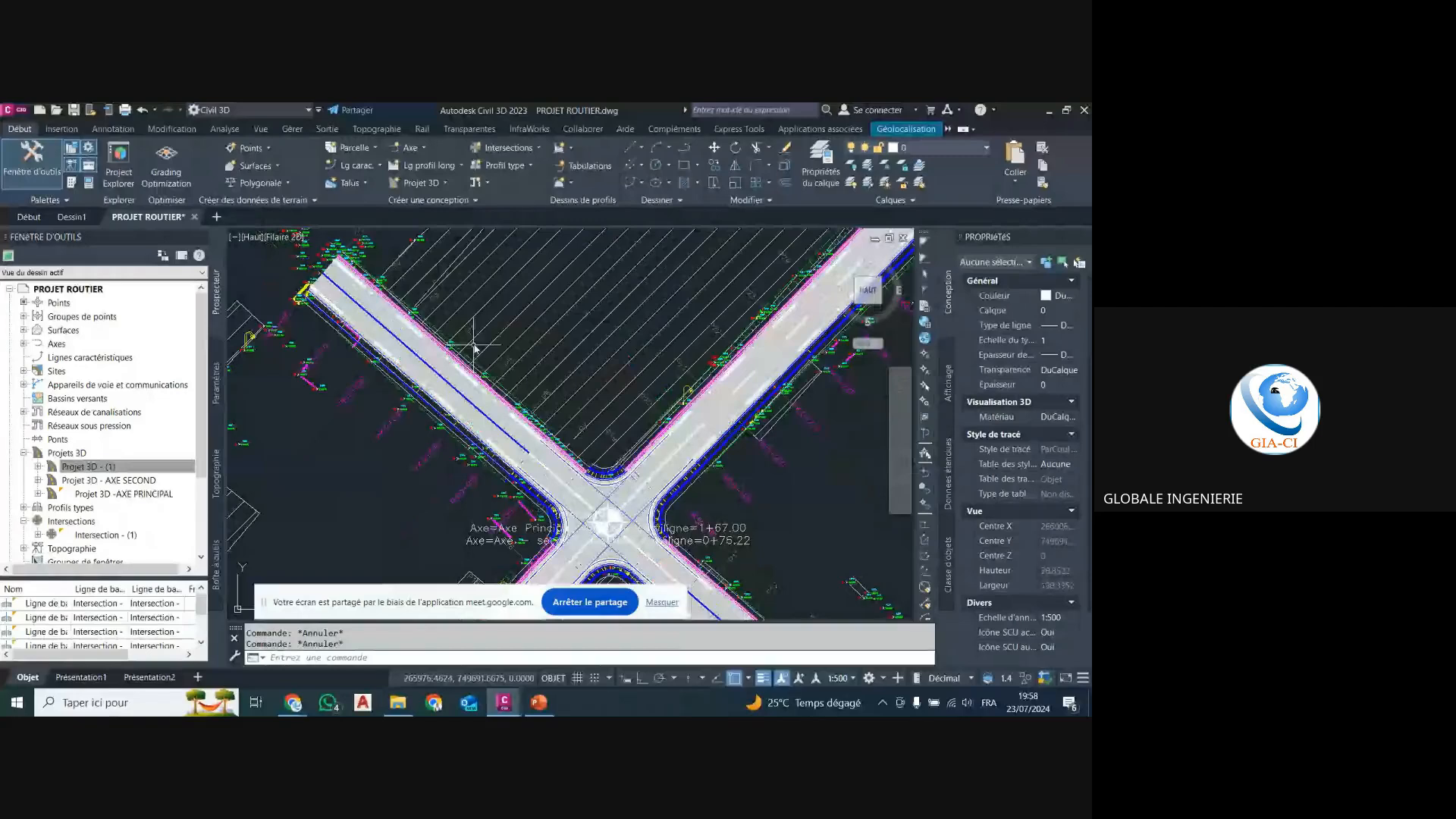
scroll(474, 347, up, 3)
scroll(475, 304, down, 5)
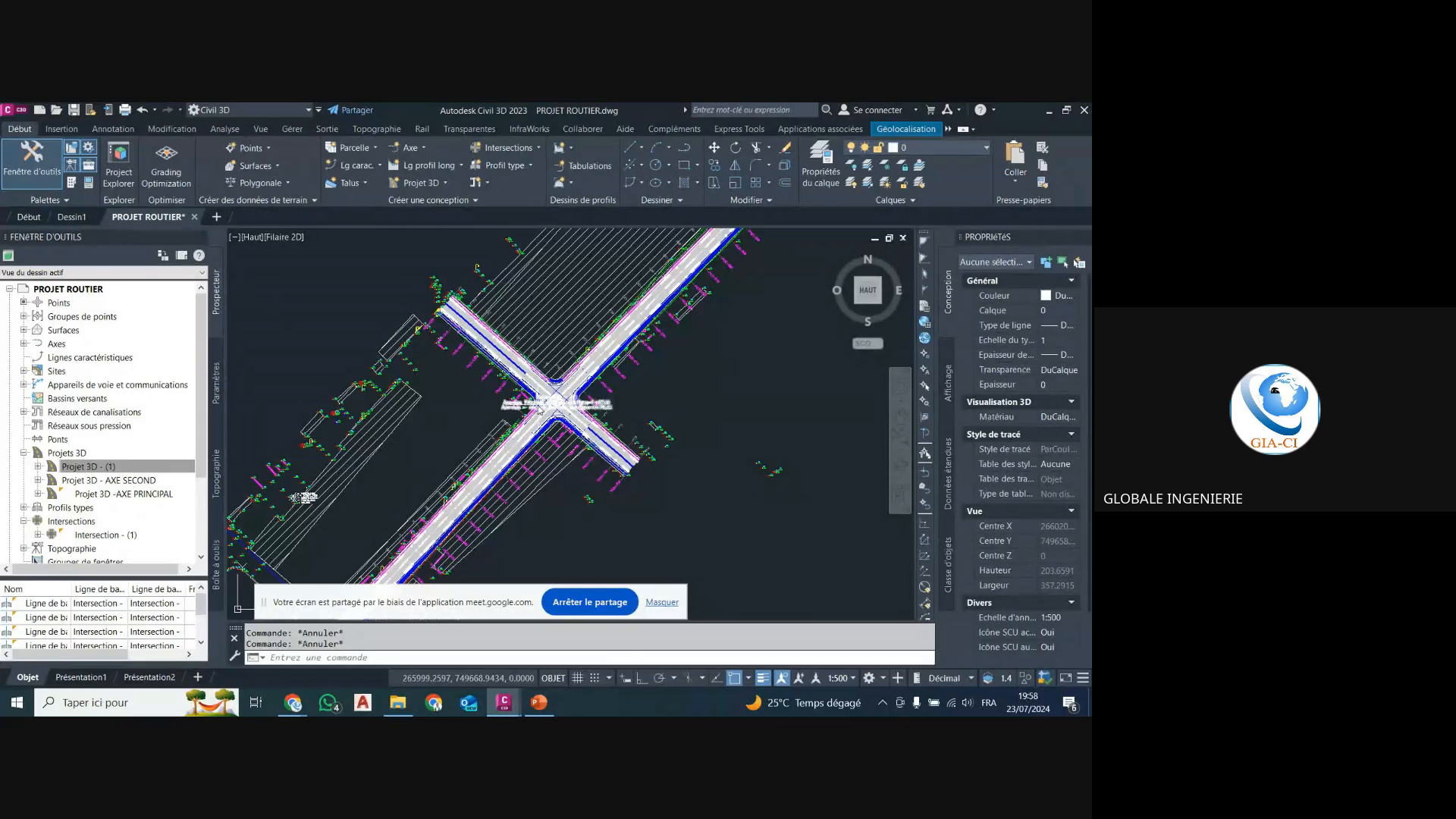
scroll(541, 414, up, 5)
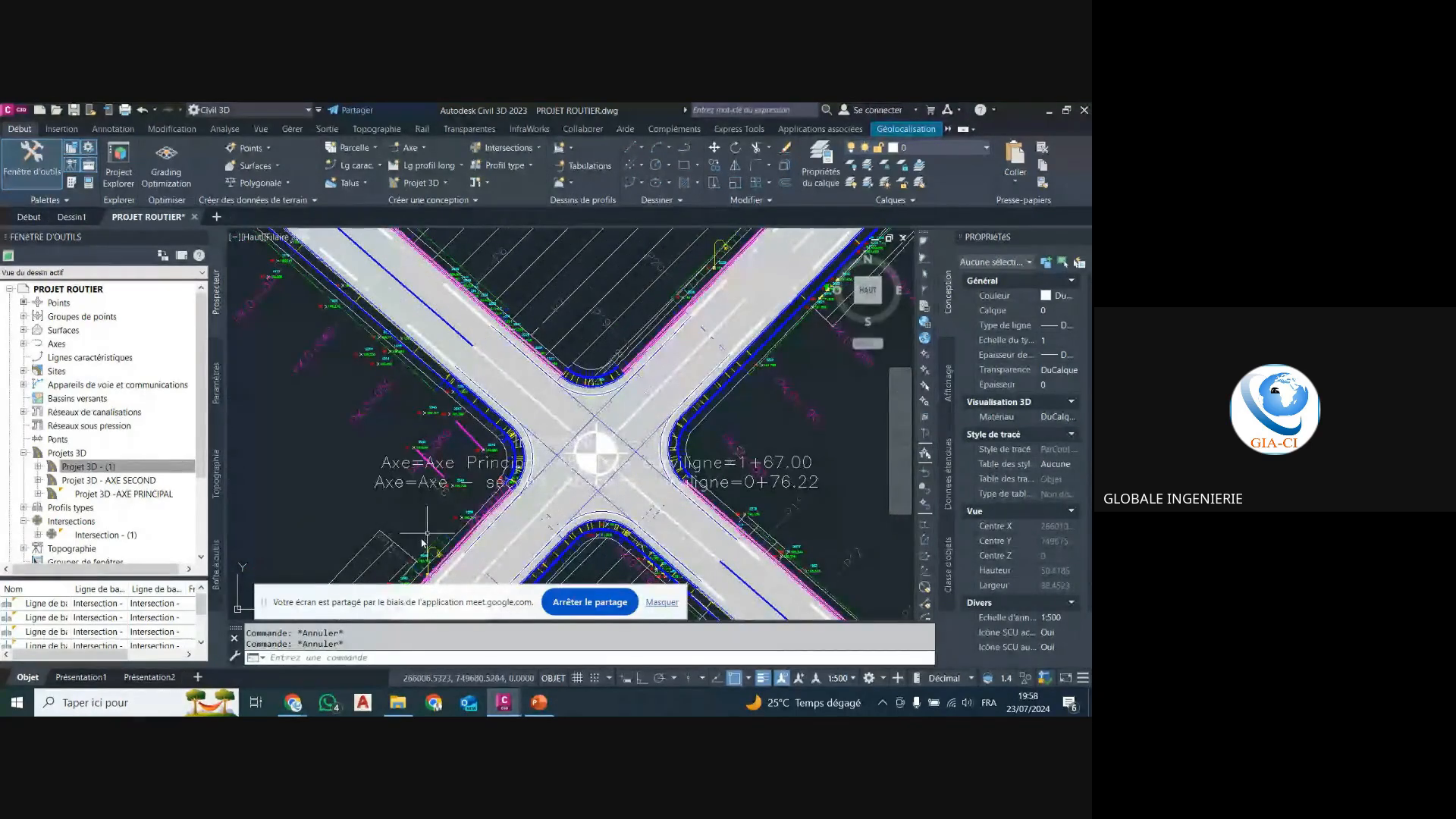
Switch to the Google Meet call, move the screen-sharing notice off the reactions and send clapping reactions.
mouse_move(292, 702)
click(222, 631)
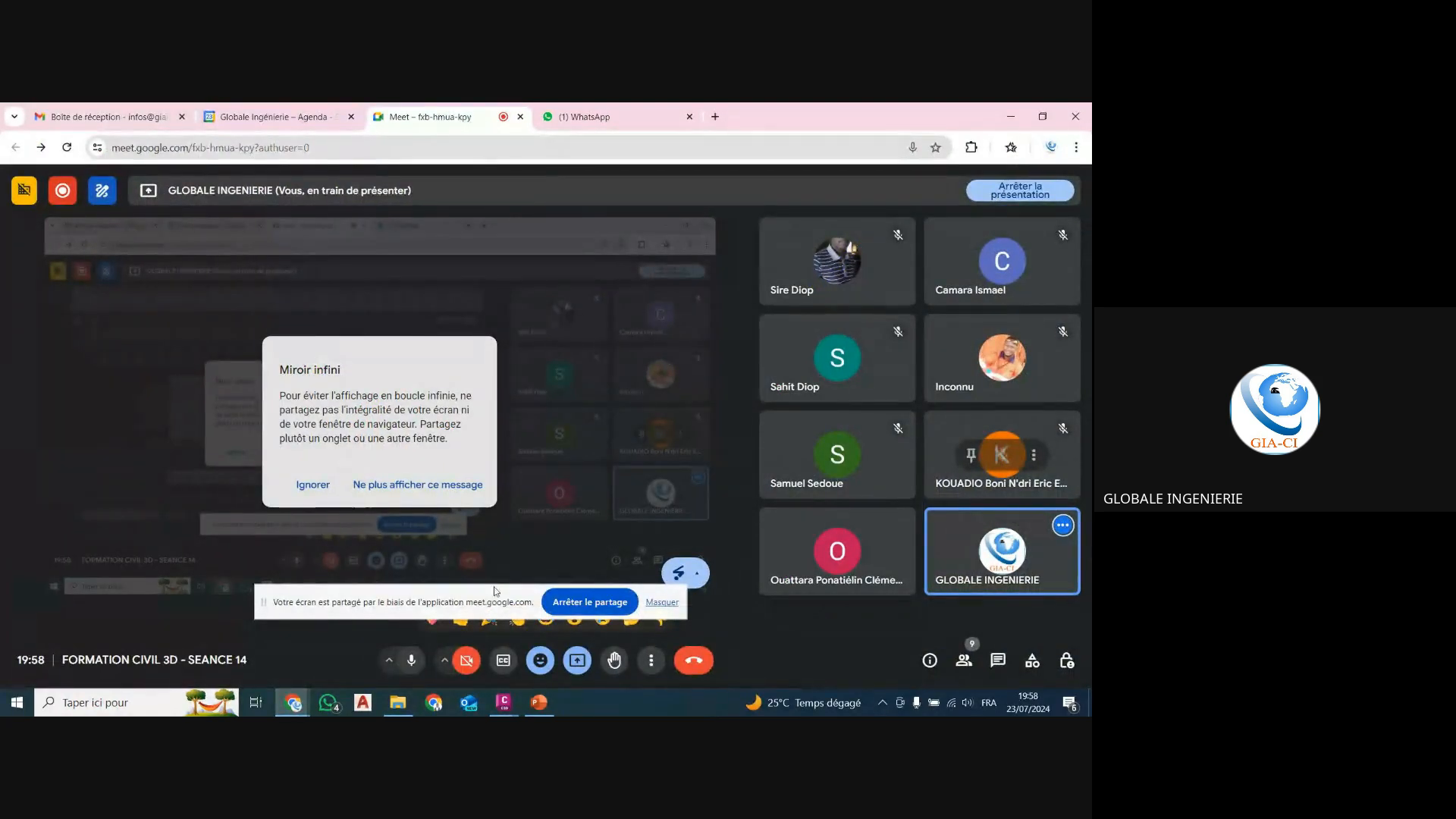
drag(494, 593, 464, 545)
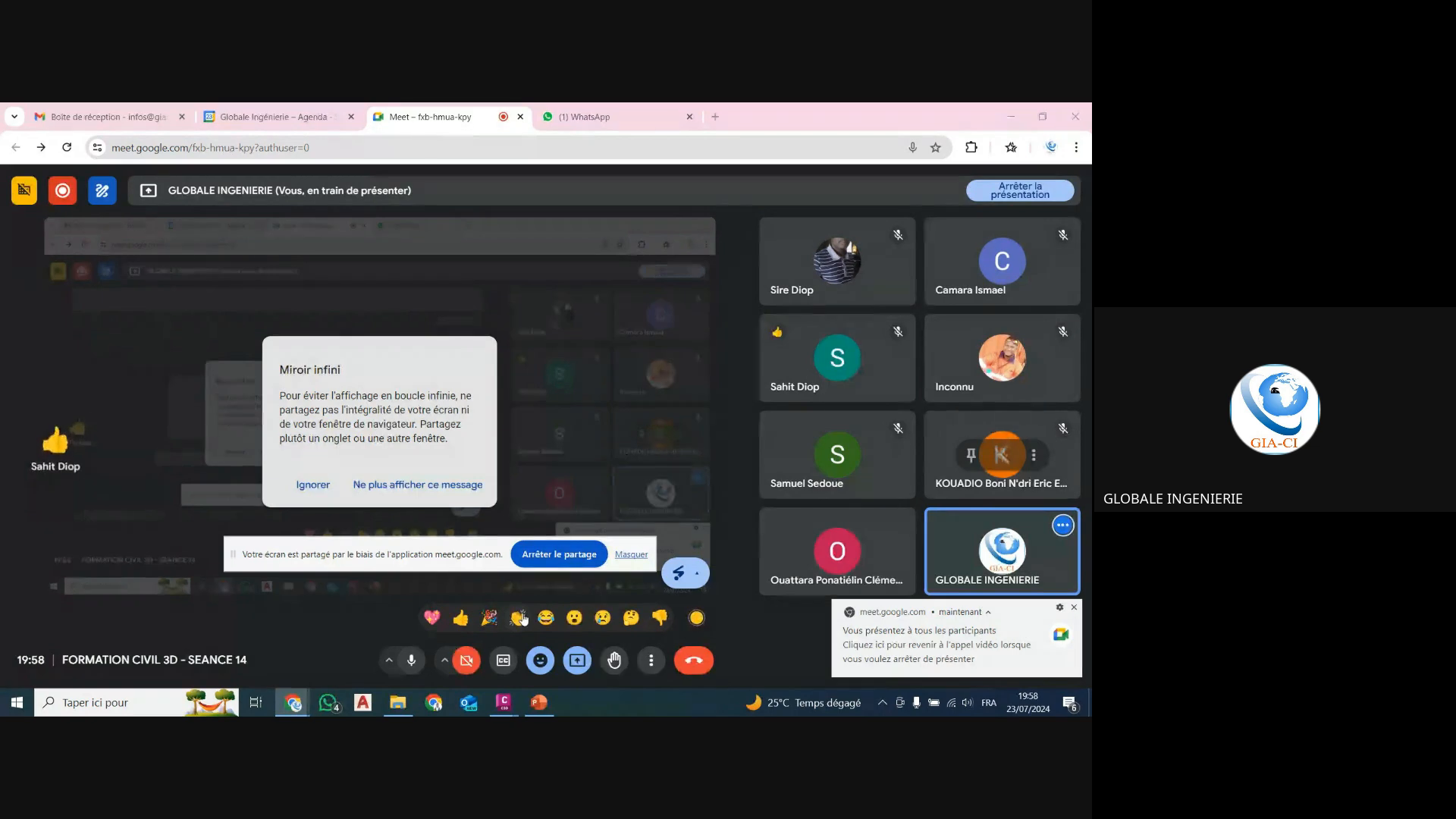
click(517, 618)
click(517, 618)
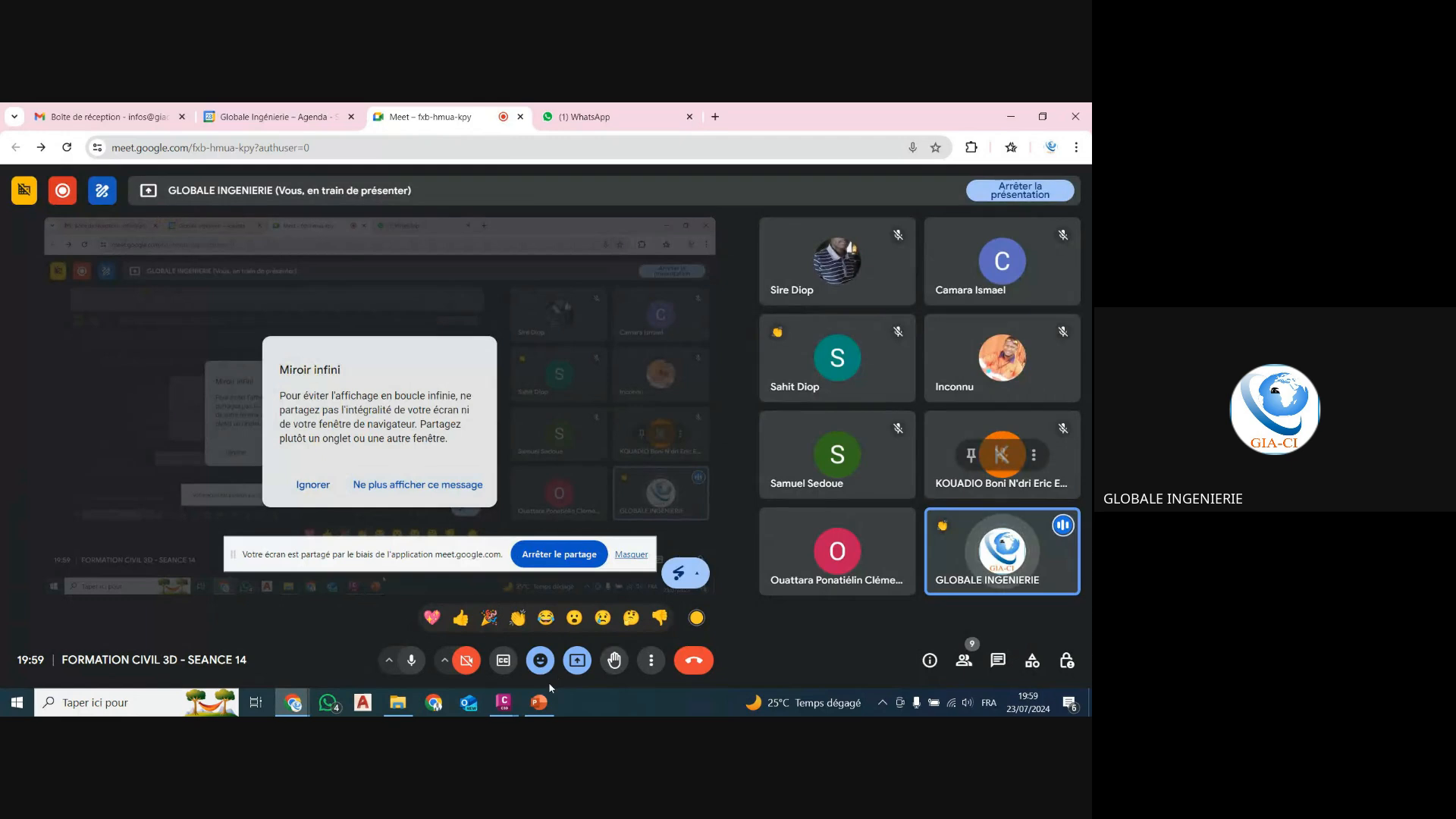
Switch back to the PROJET ROUTIER drawing in Civil 3D.
mouse_move(504, 702)
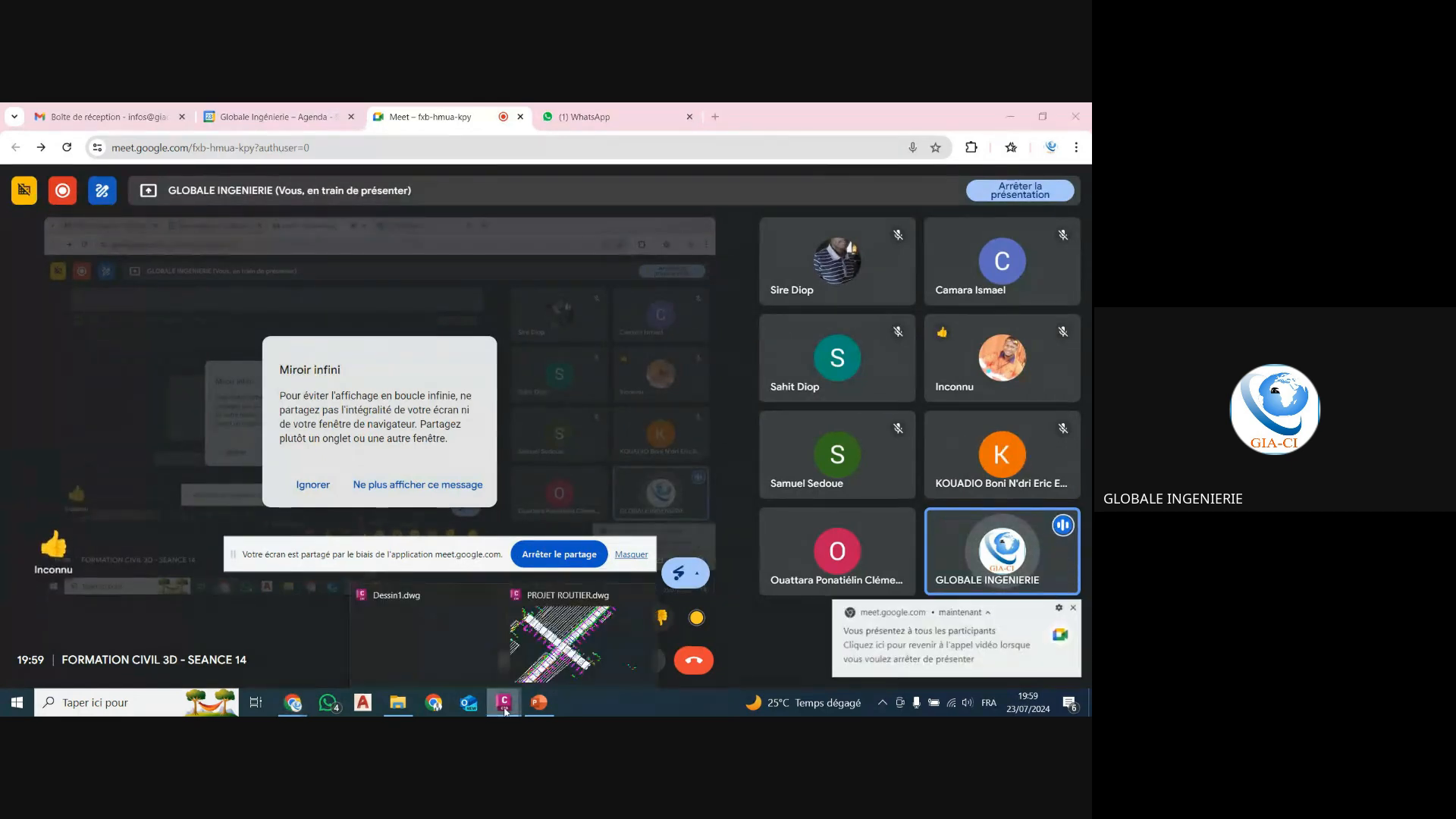
click(562, 636)
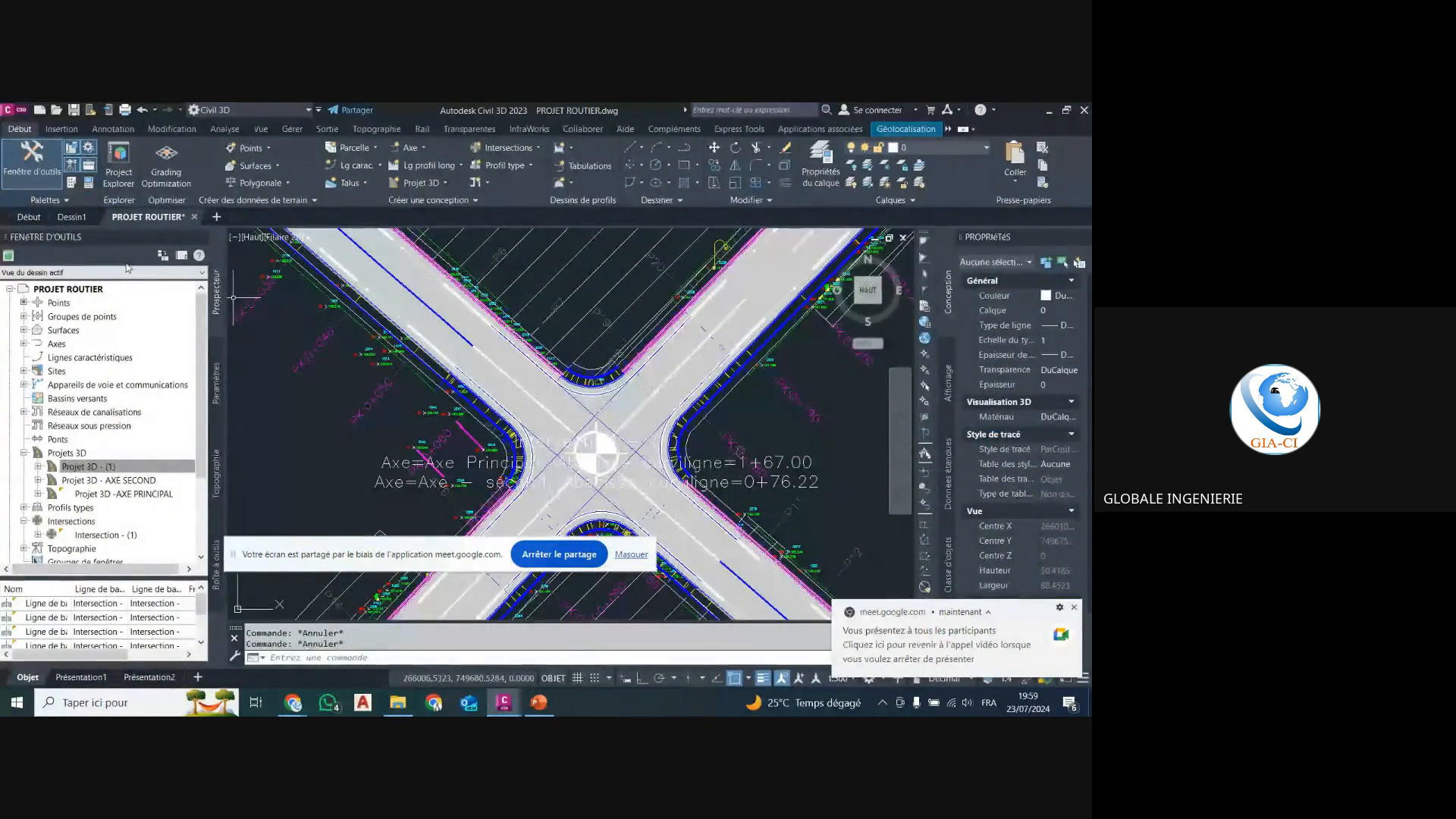
Return to the Google Meet call, mute the microphone and stop sharing the screen.
click(293, 714)
click(220, 647)
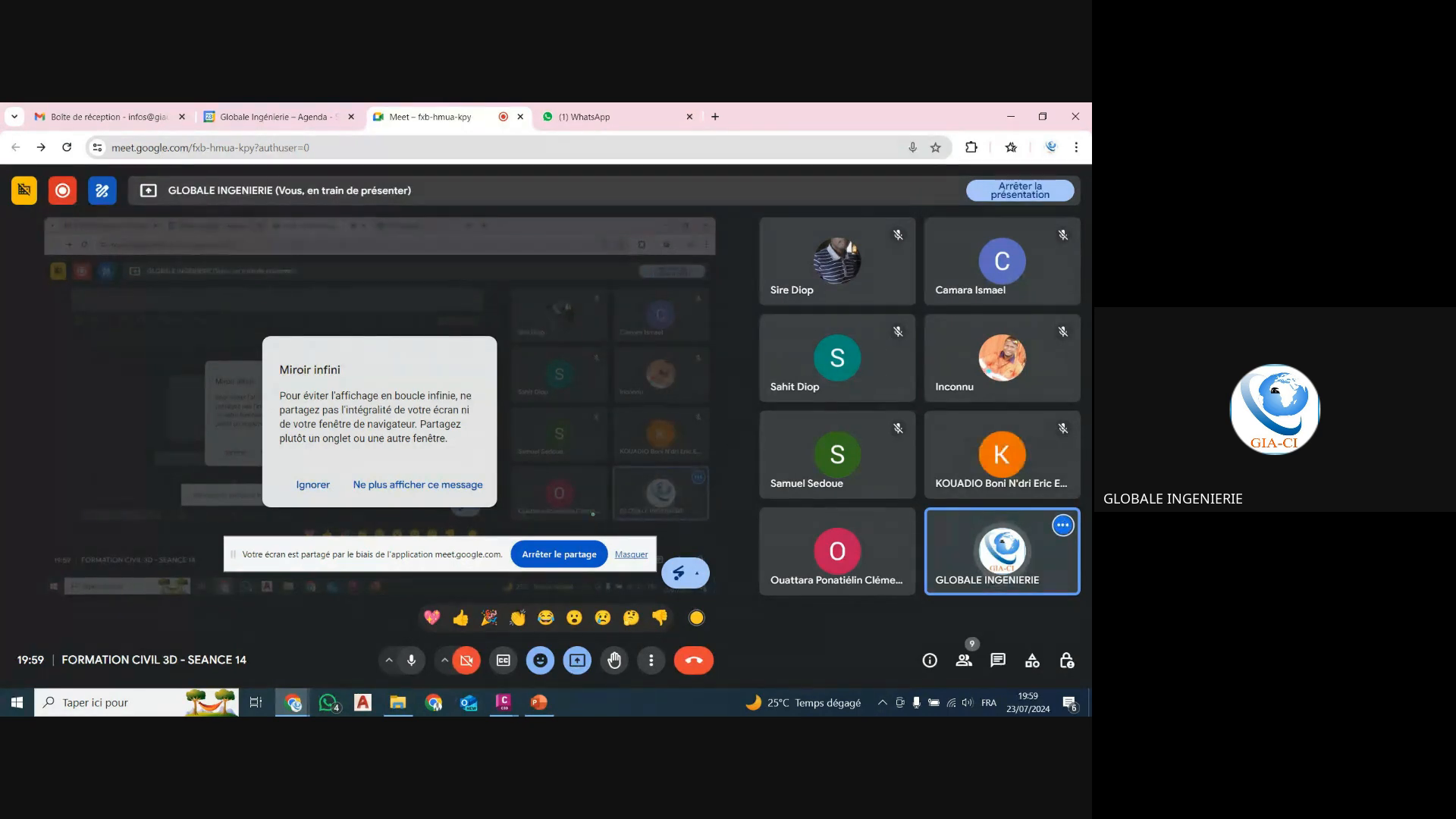
click(412, 661)
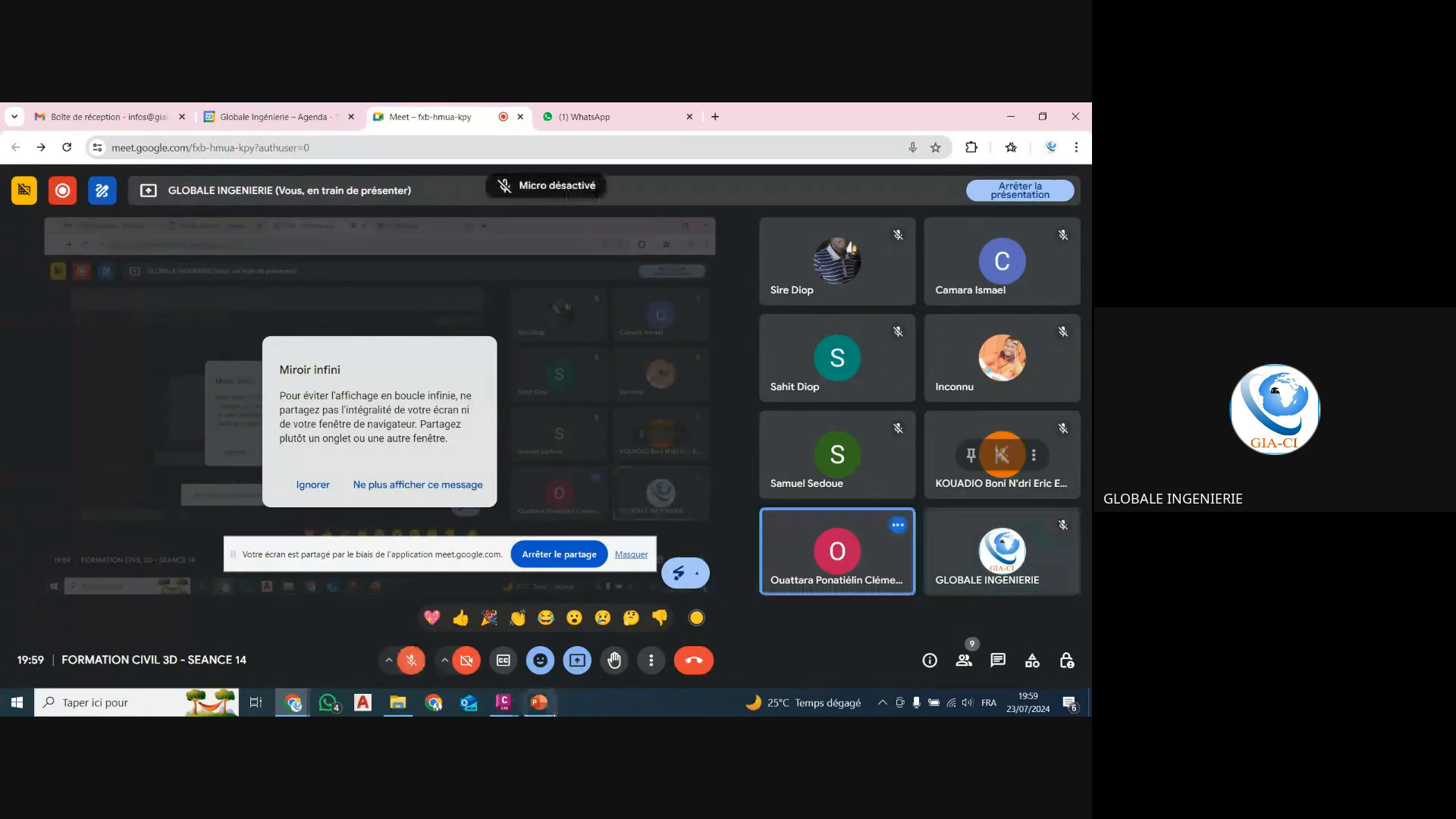
click(555, 554)
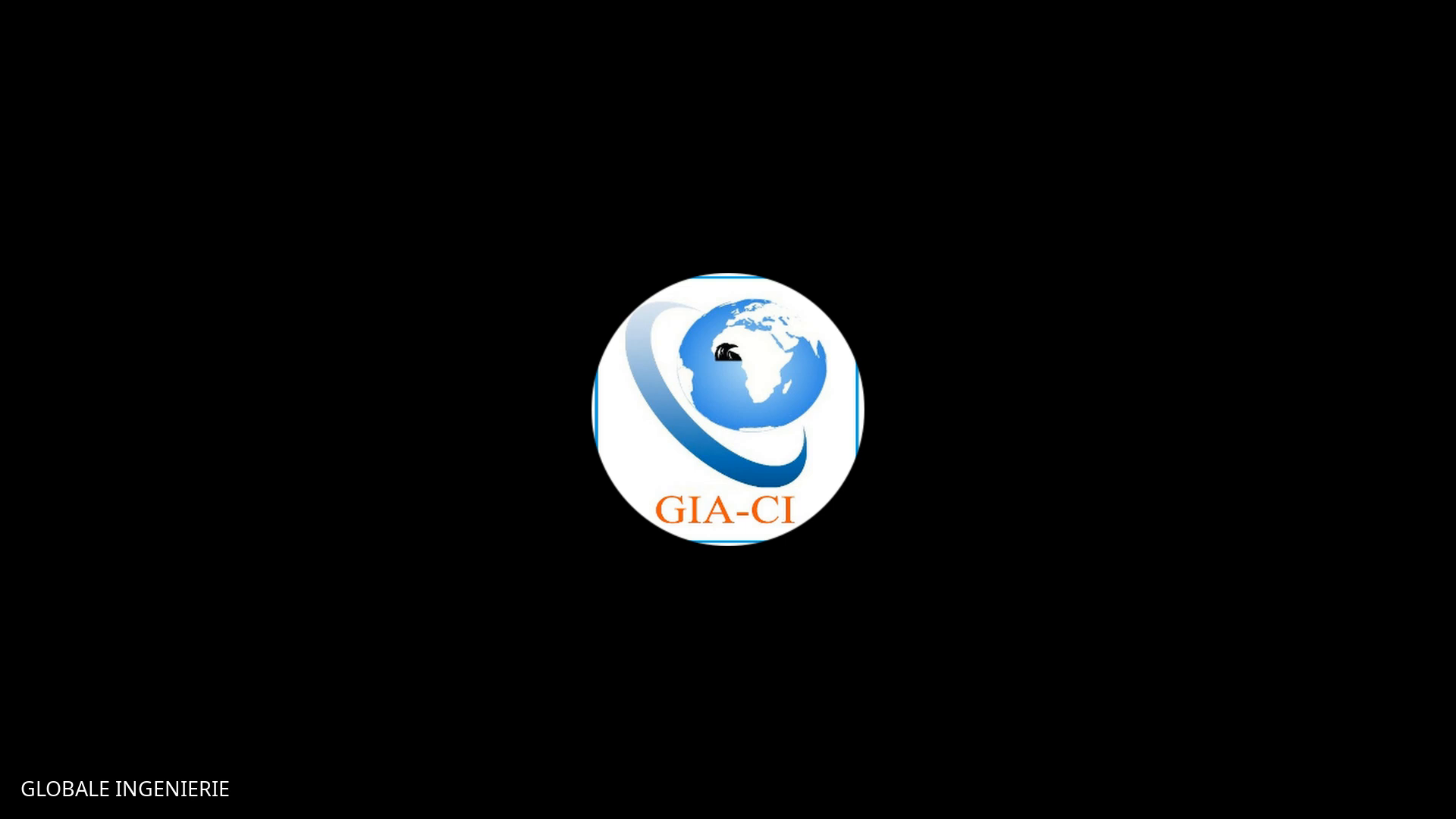